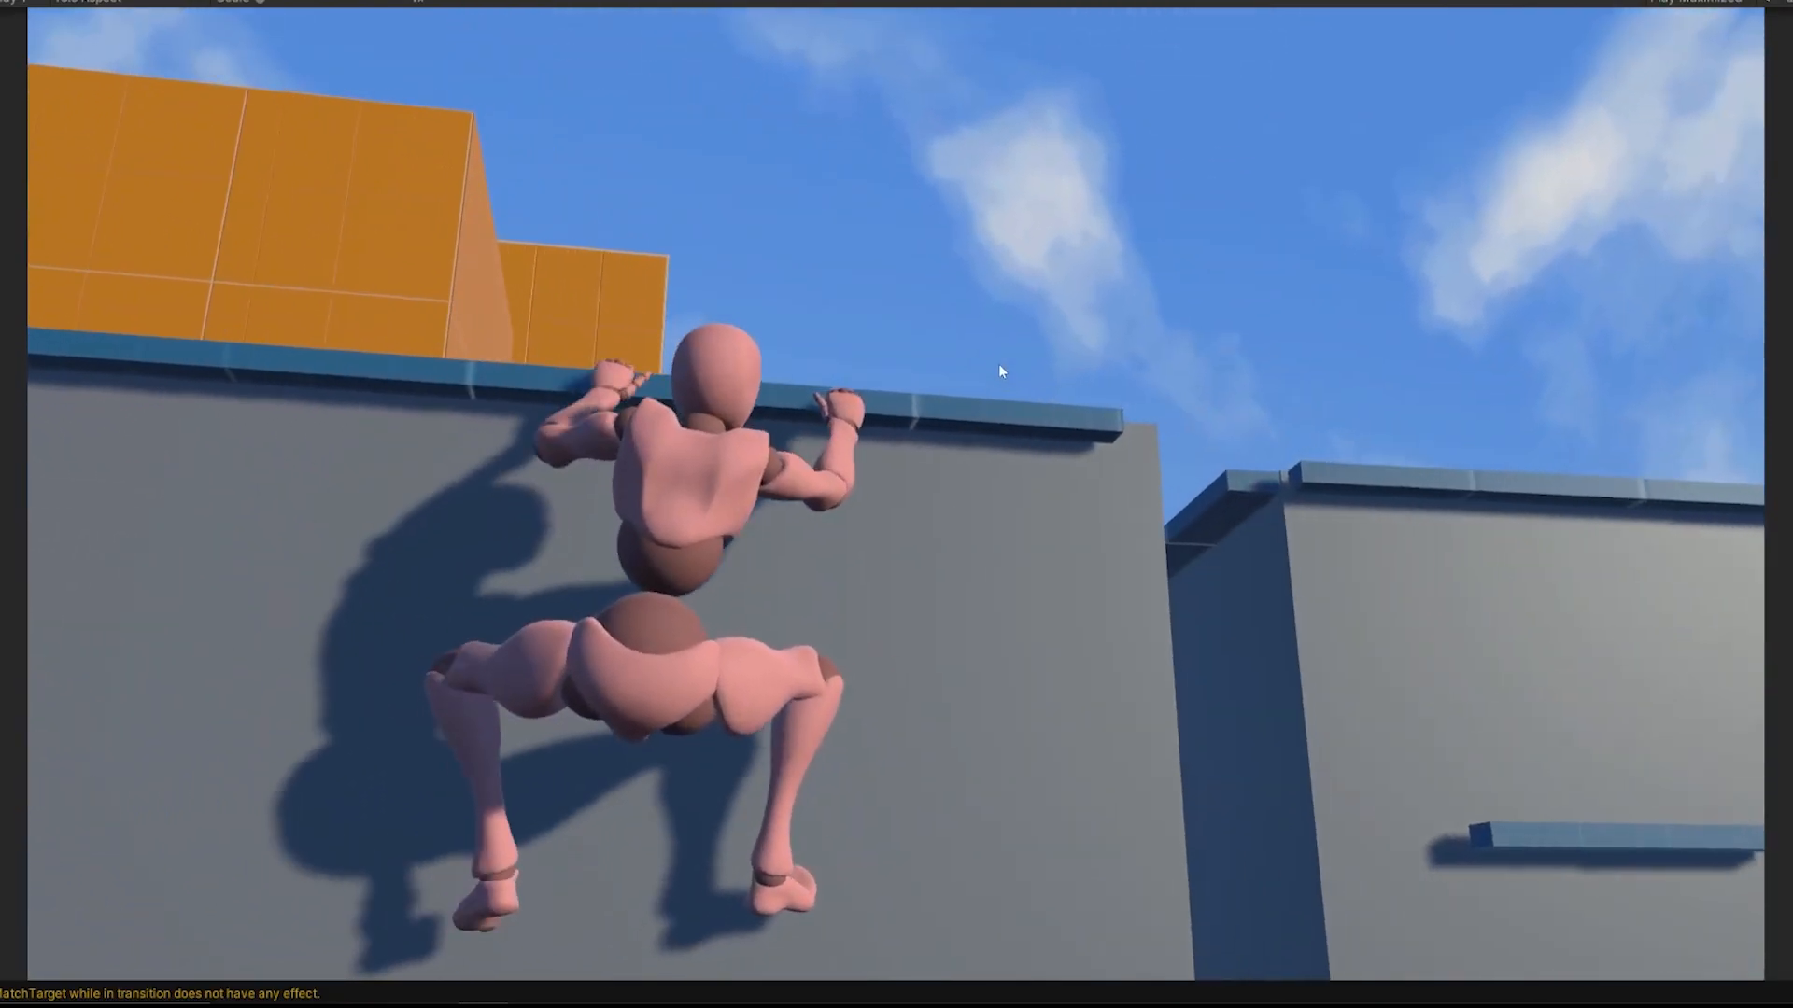
{"action": "key", "text": "space"}
{"action": "key", "text": "w"}
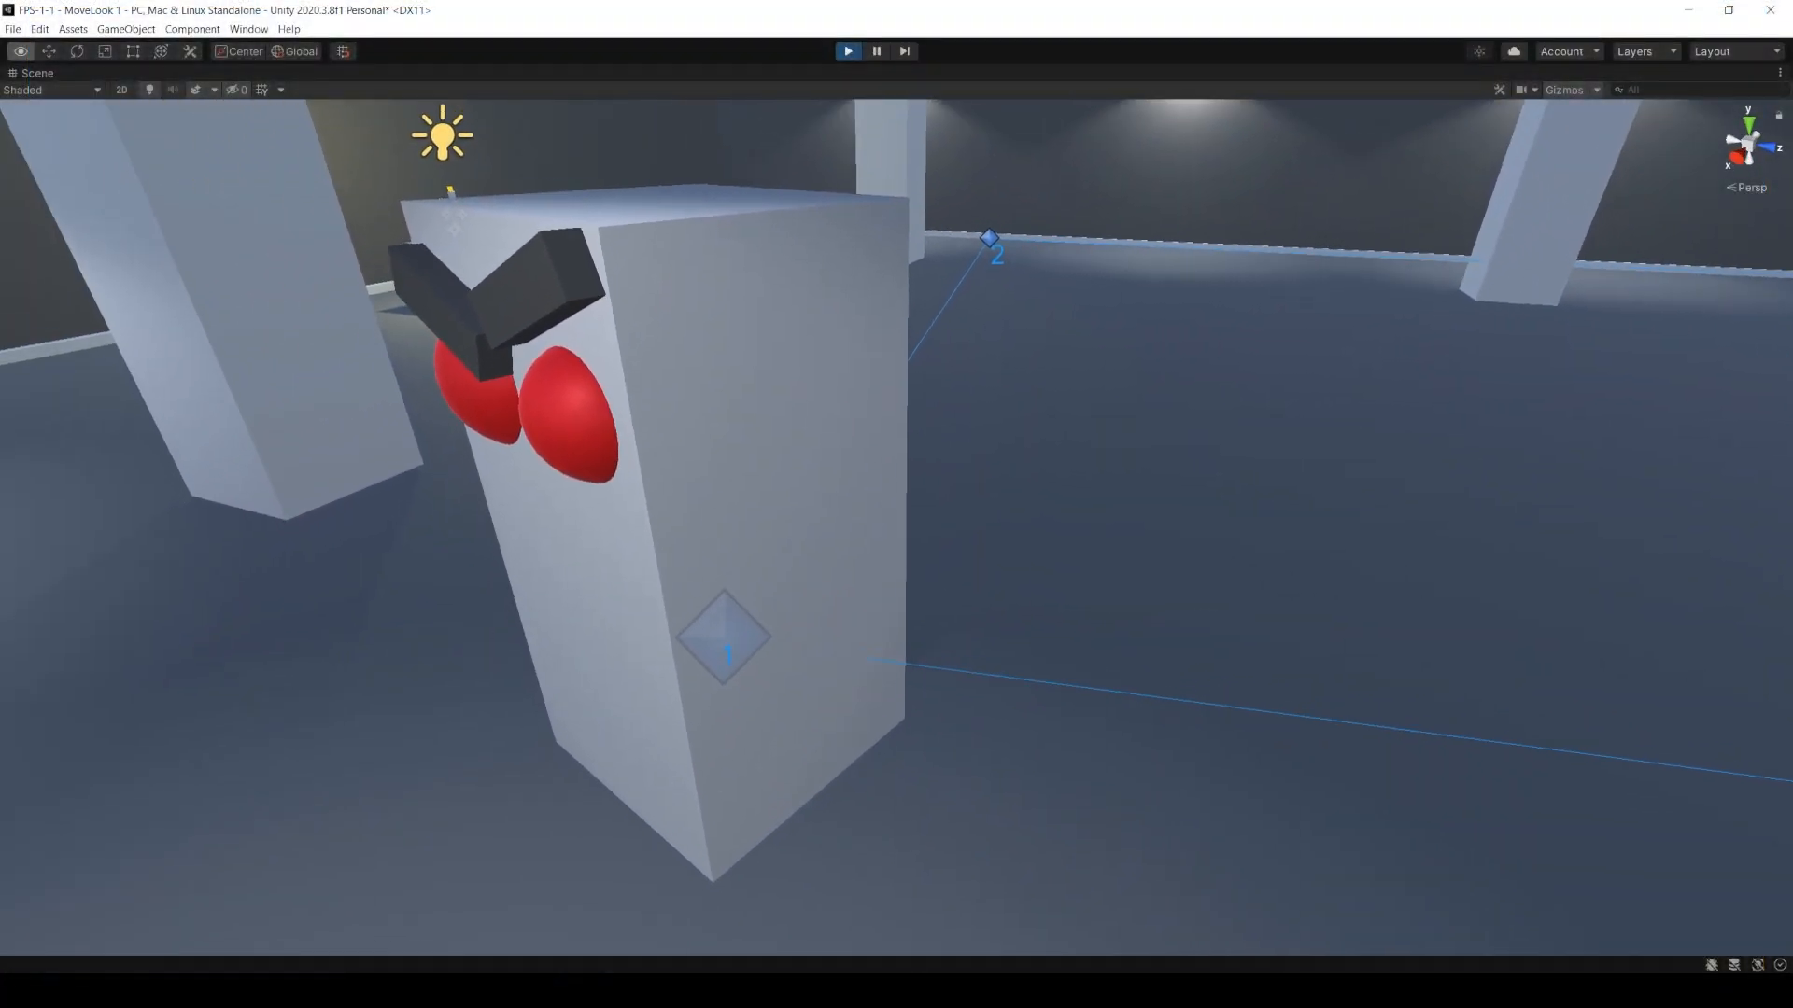
{"action": "key", "text": "d"}
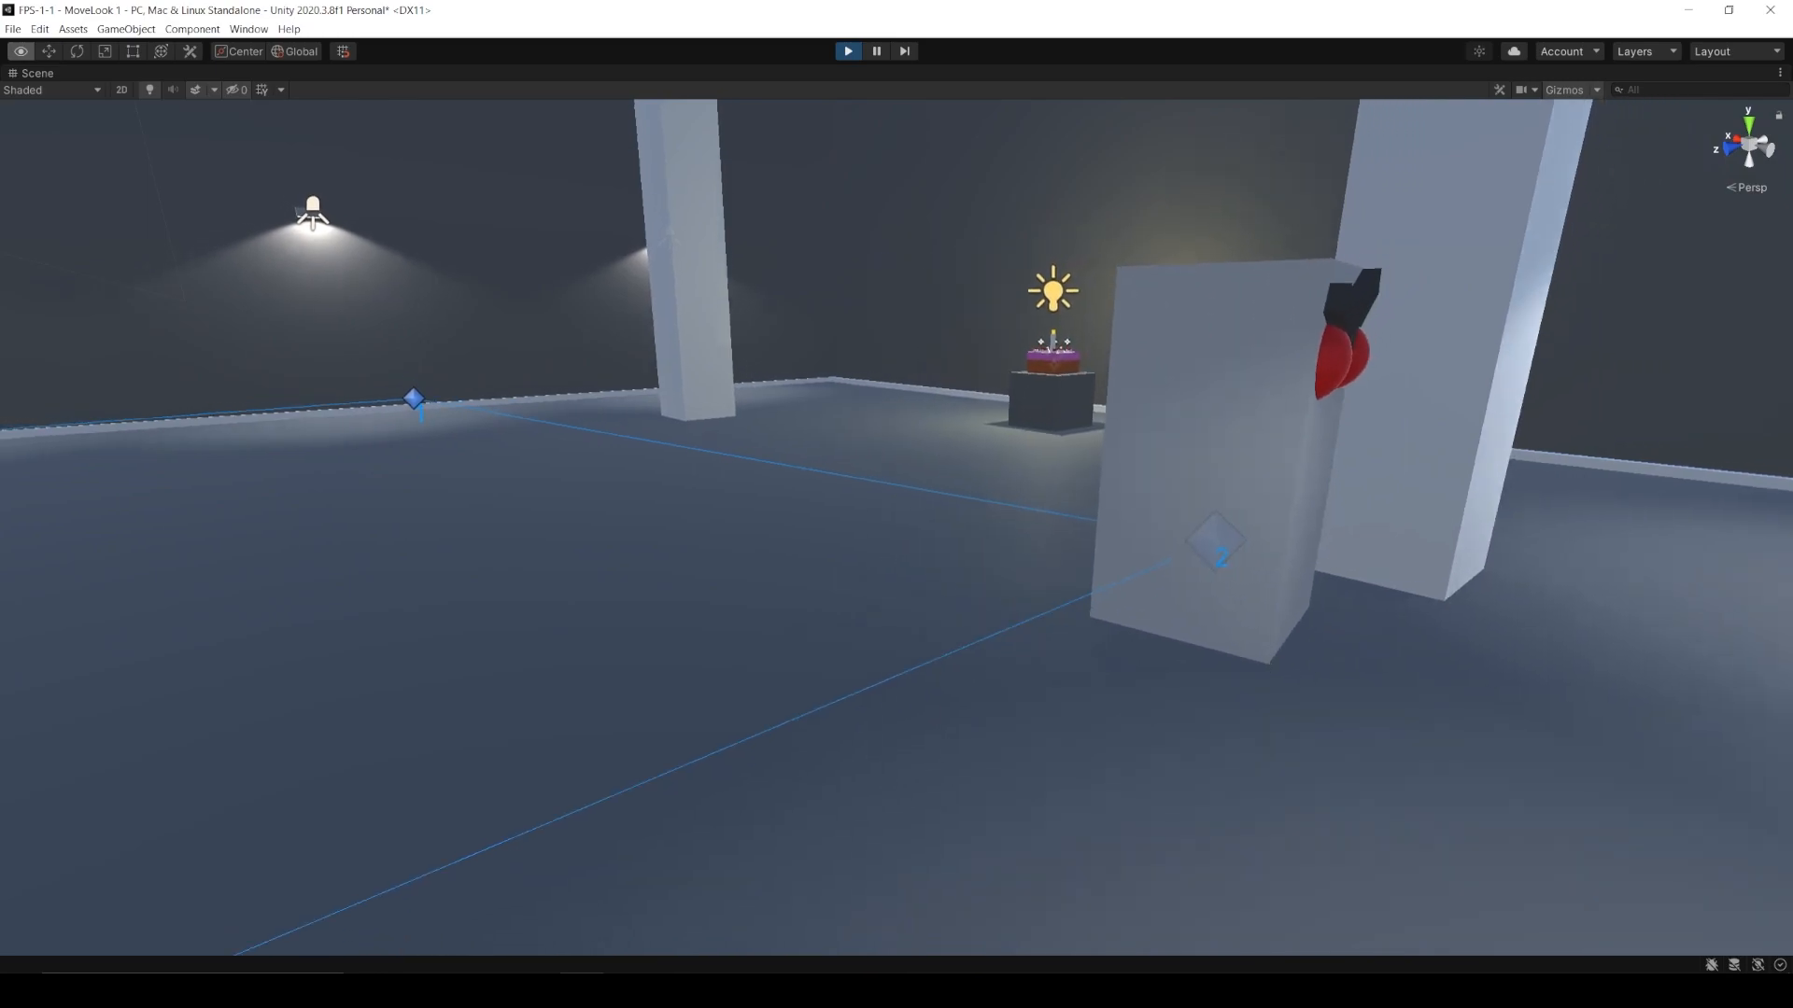
{"action": "key", "text": "s"}
{"action": "key", "text": "a"}
{"action": "key", "text": "w"}
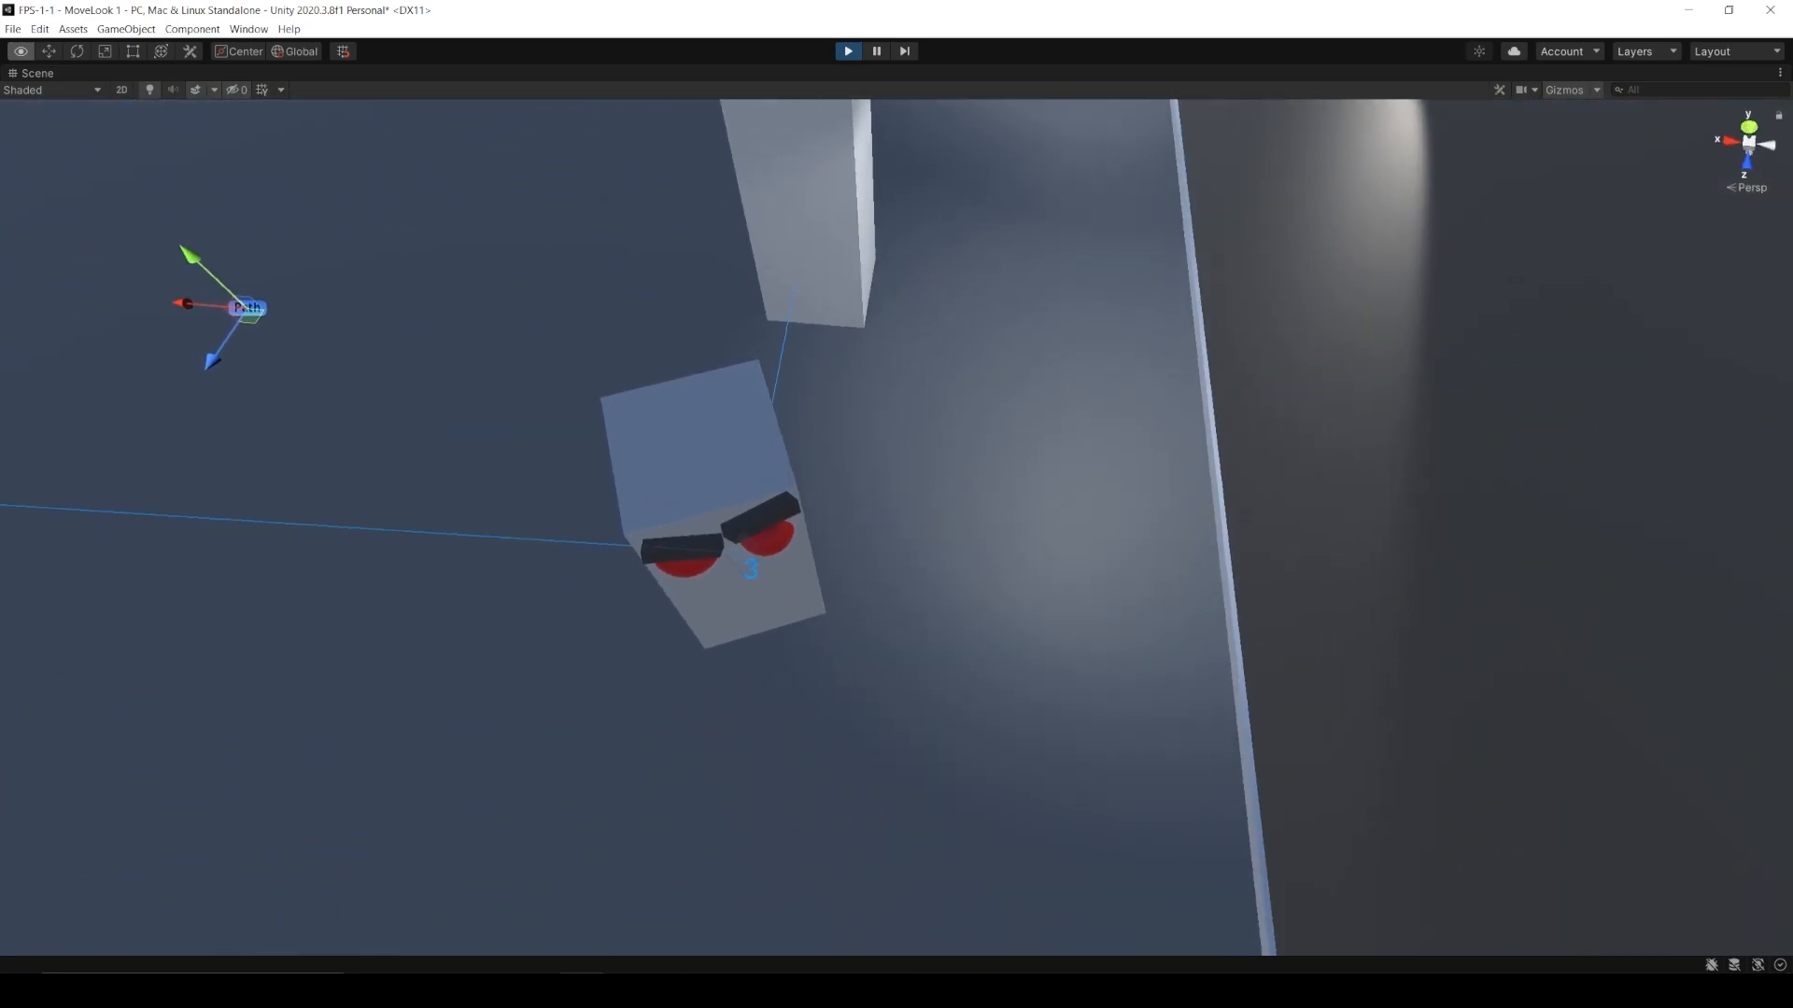
{"action": "key", "text": "s"}
{"action": "key", "text": "a"}
{"action": "key", "text": "s"}
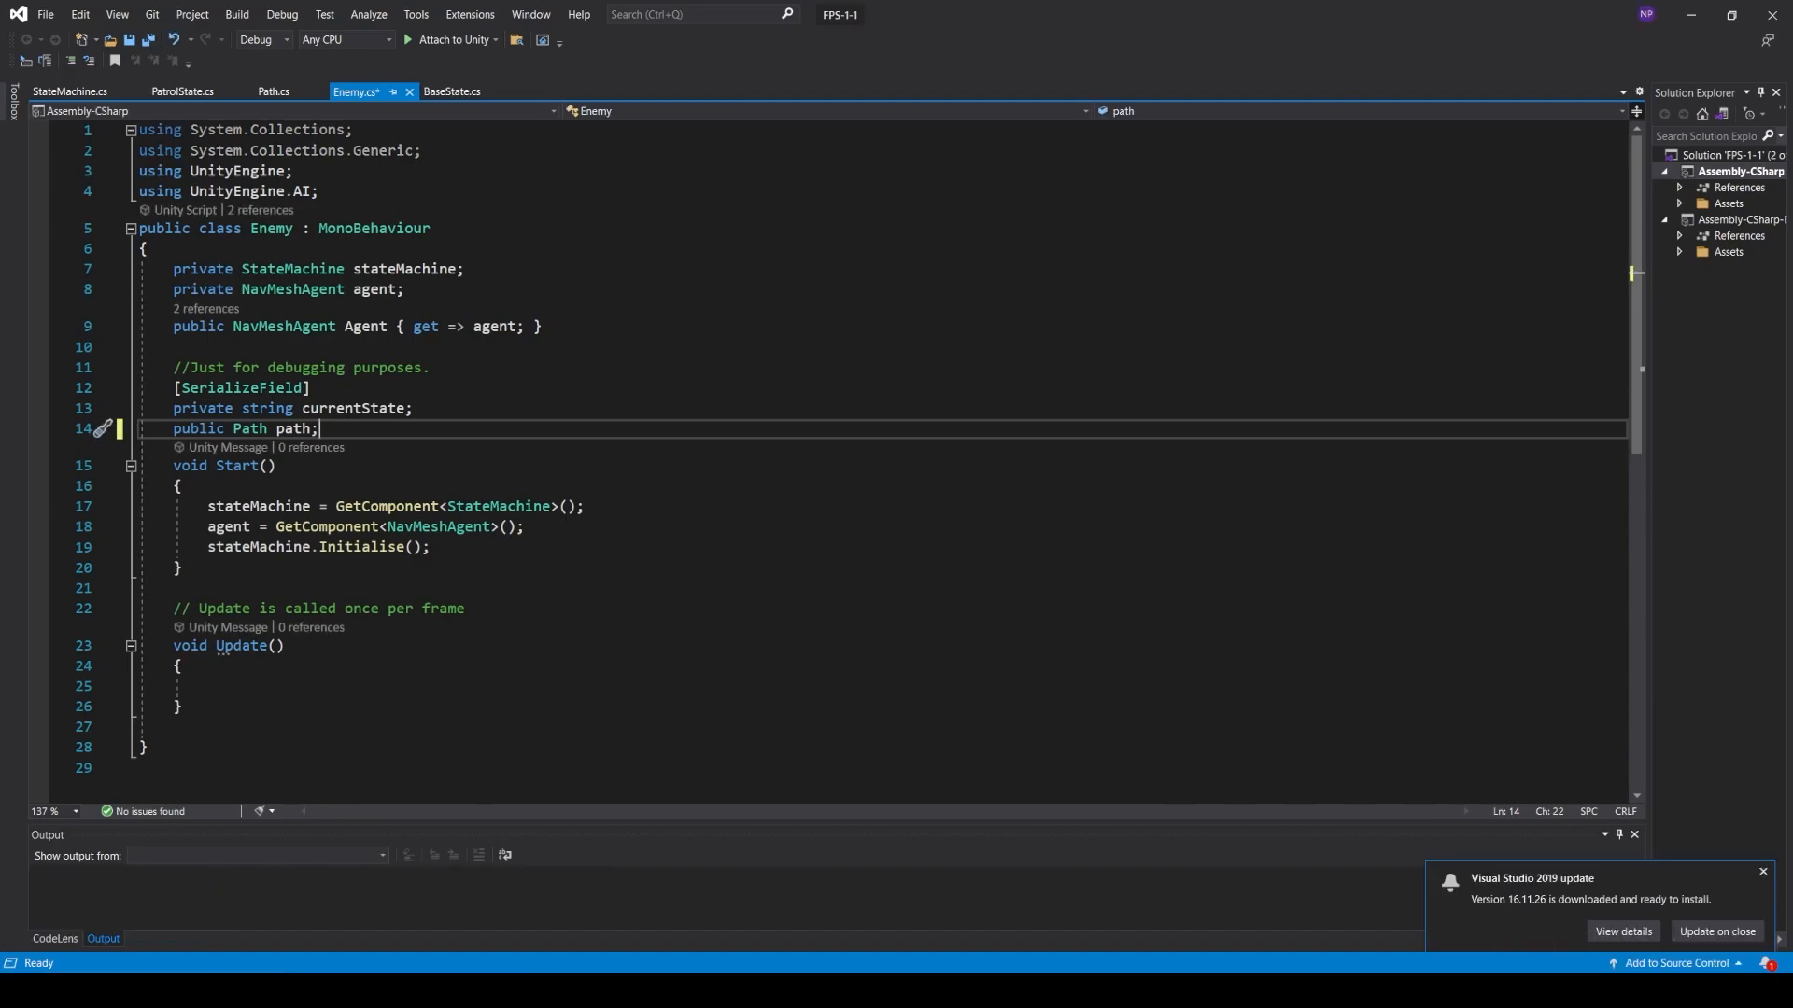
- Below the path field in the Enemy class, declare a private GameObject player and a public float sightDistance = 20f
{"action": "key", "text": "Return"}
{"action": "type", "text": "private GameObject play"}
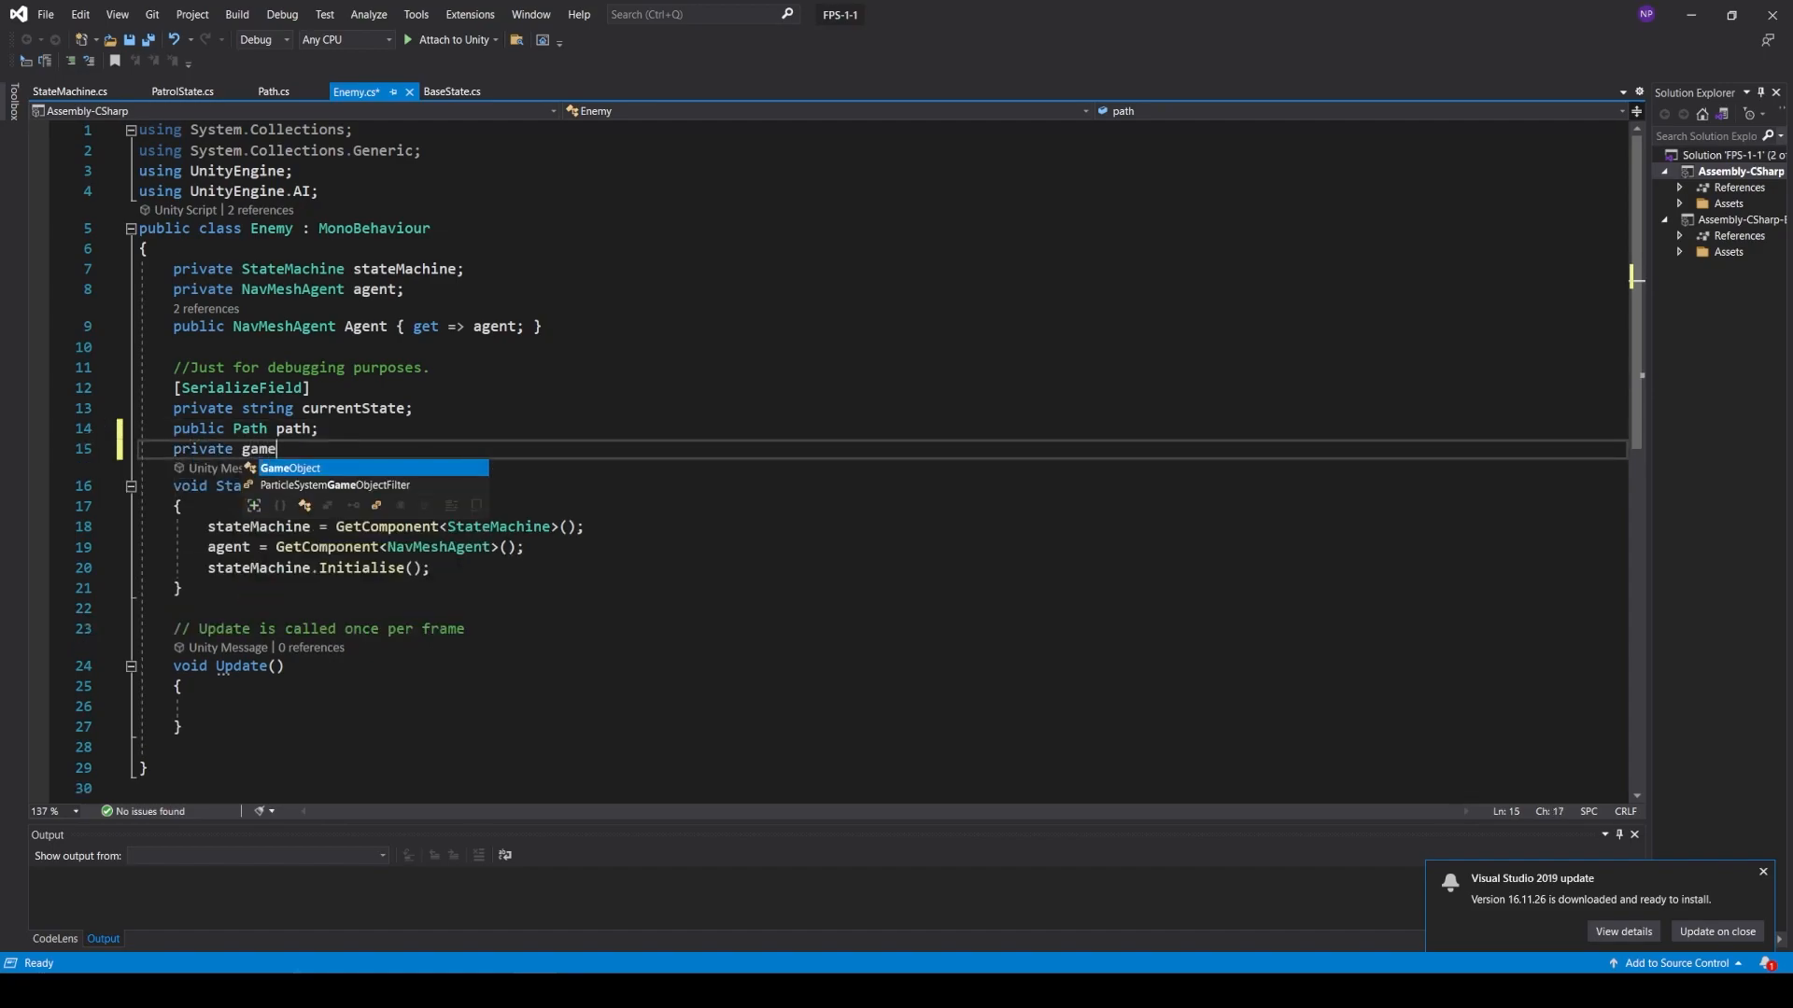
{"action": "type", "text": "er;"}
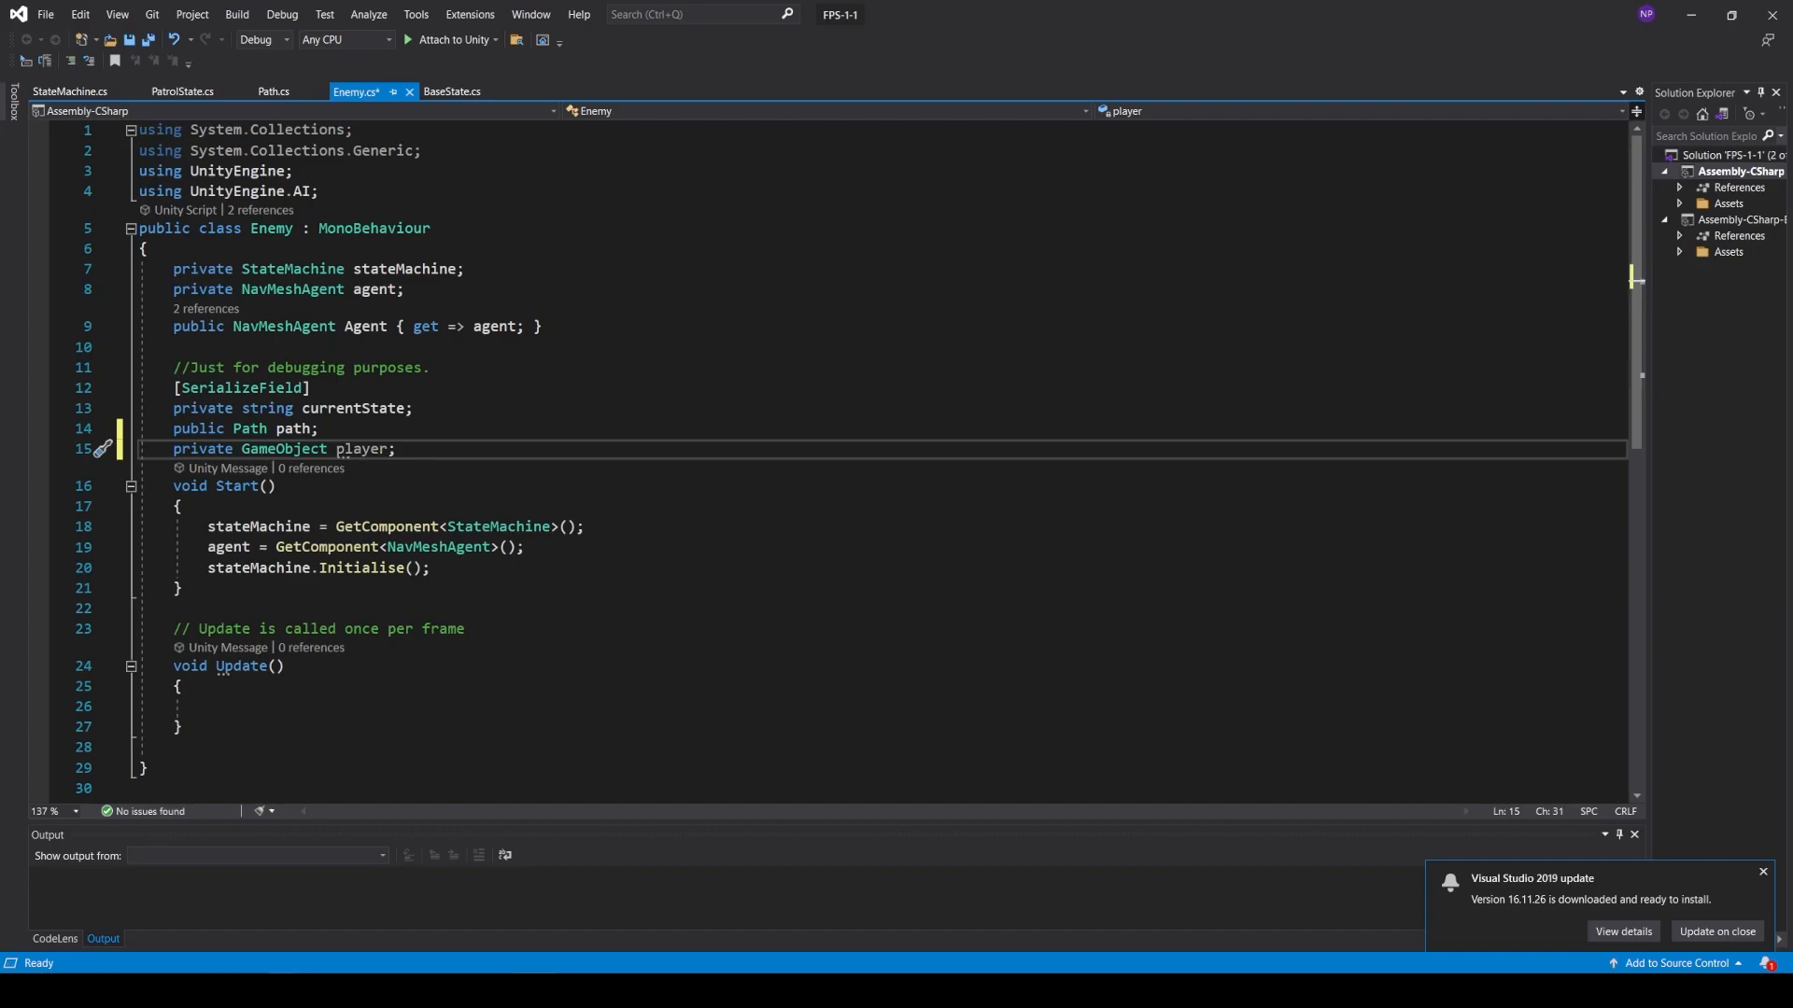
{"action": "key", "text": "Return"}
{"action": "type", "text": "public float "}
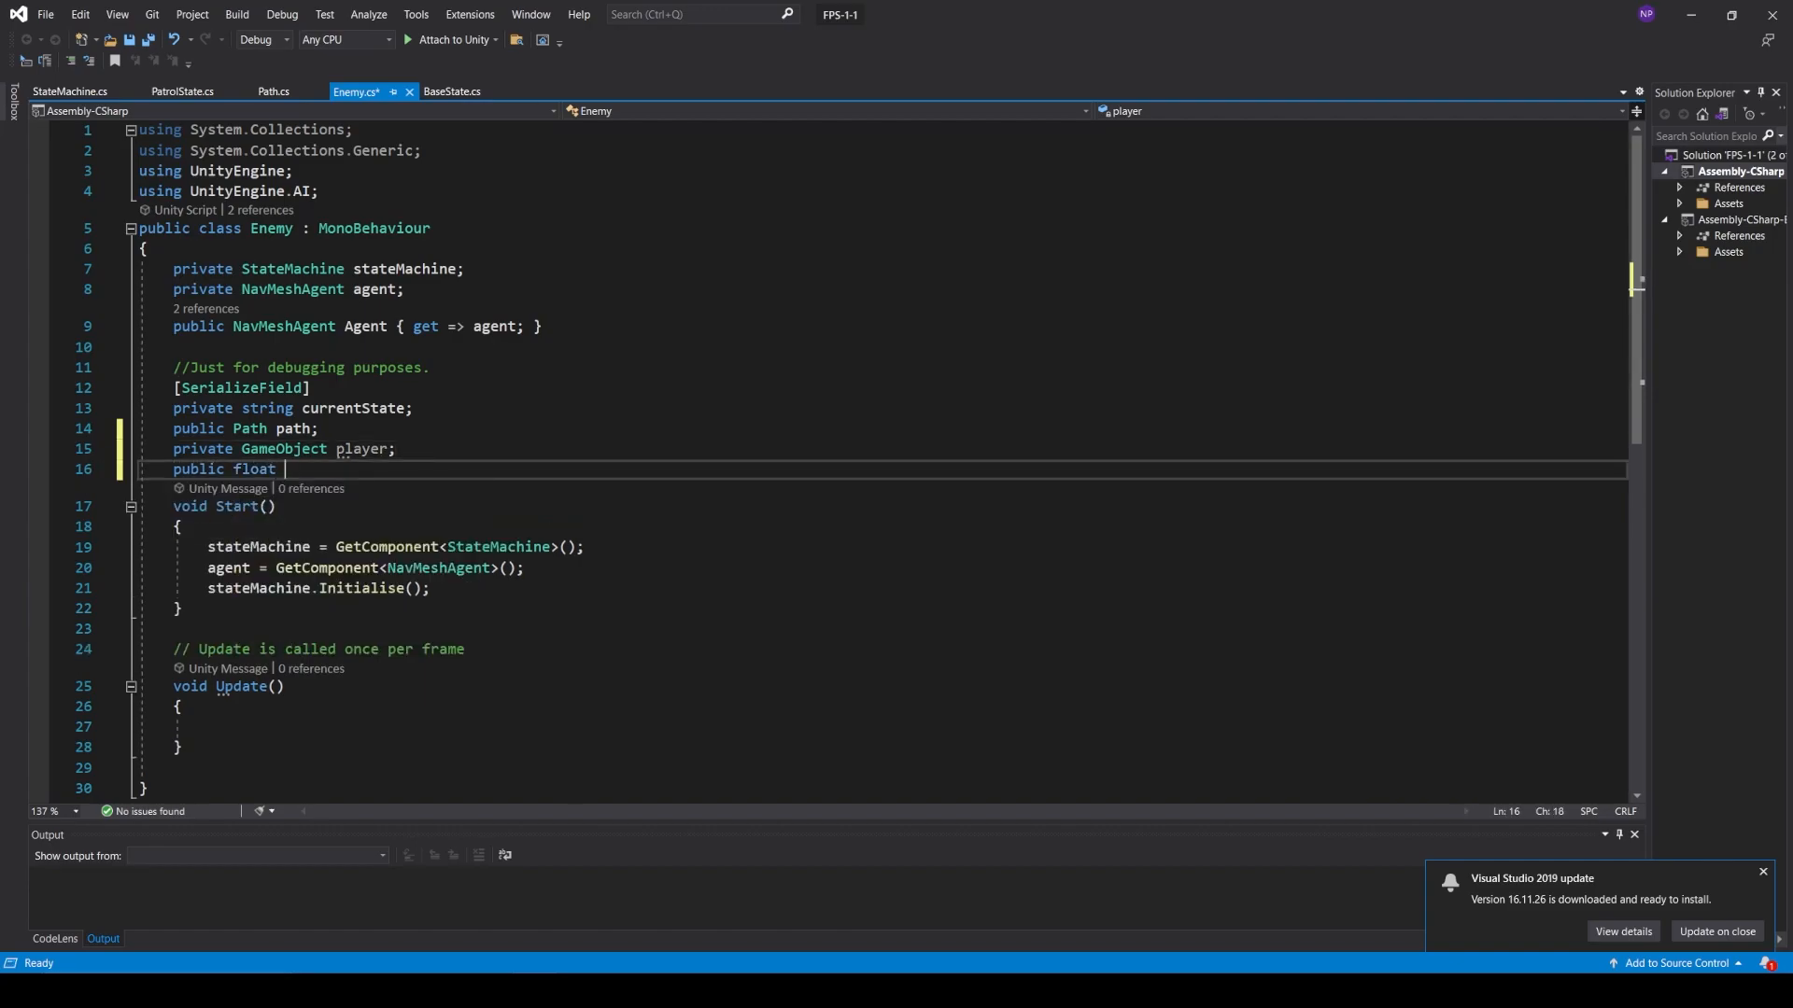
{"action": "type", "text": "sight"}
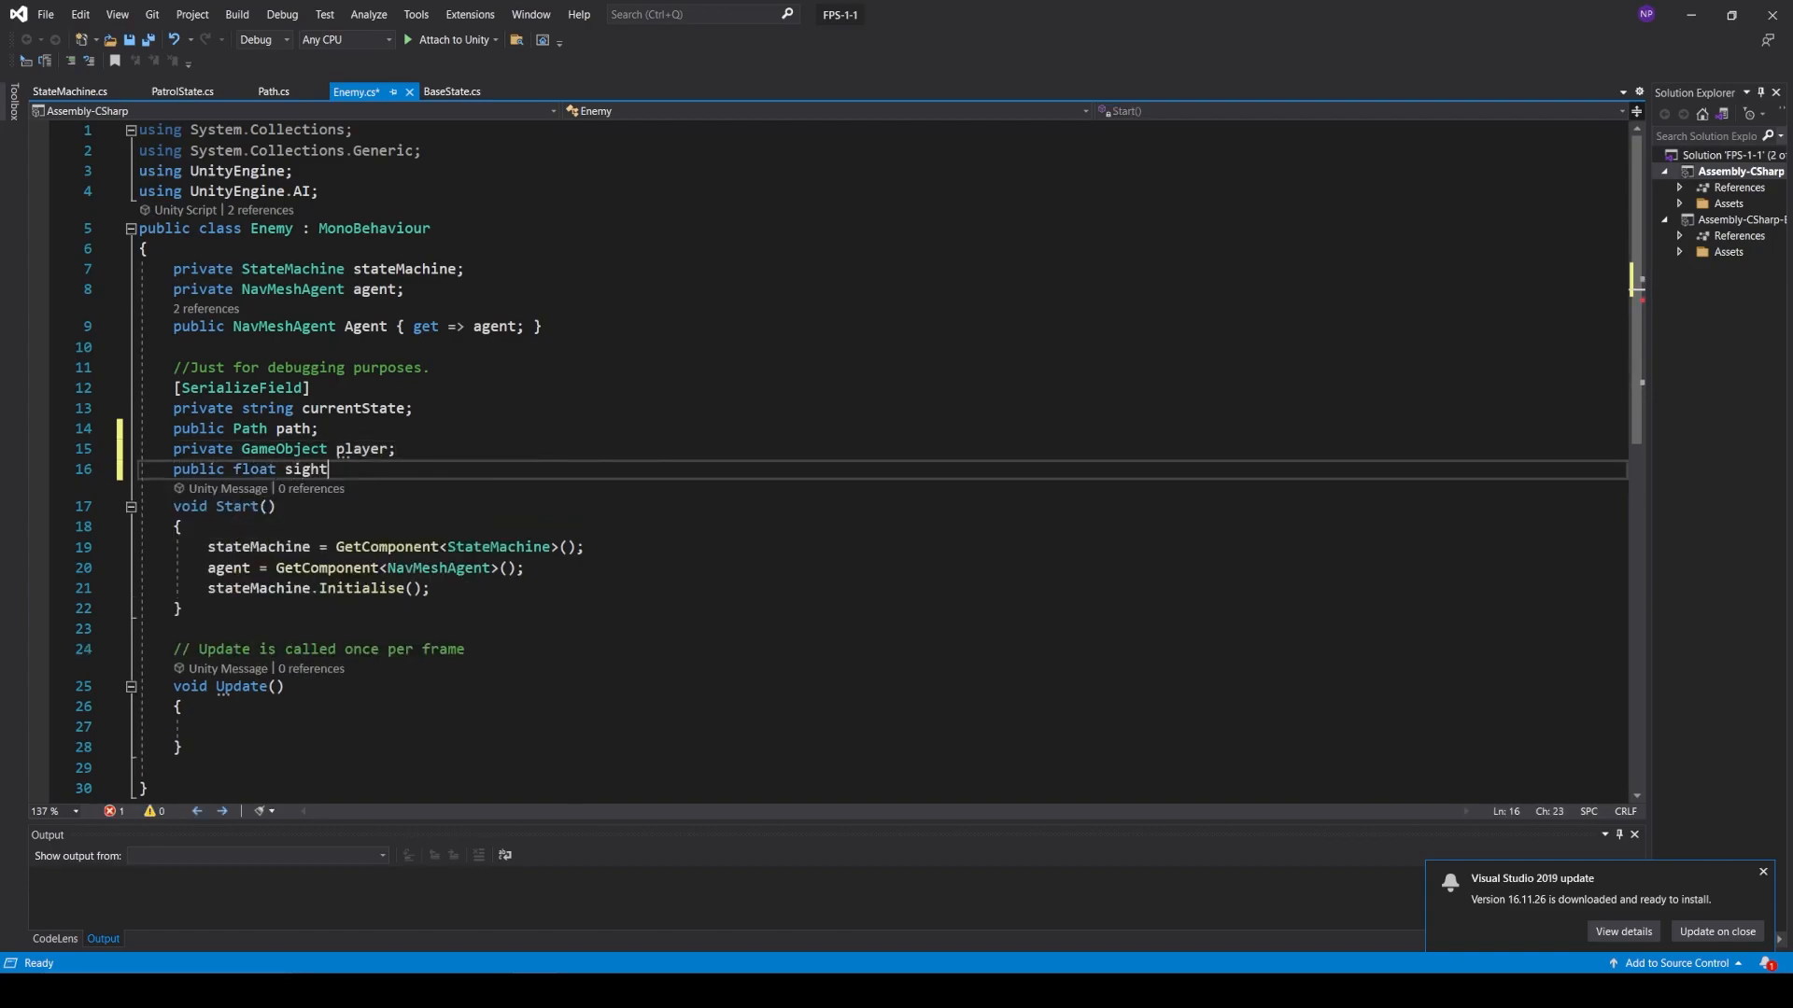
{"action": "type", "text": "Distance = 20f;"}
- Declare a public float fieldOfView = 85f below sightDistance
{"action": "key", "text": "Return"}
{"action": "type", "text": "public"}
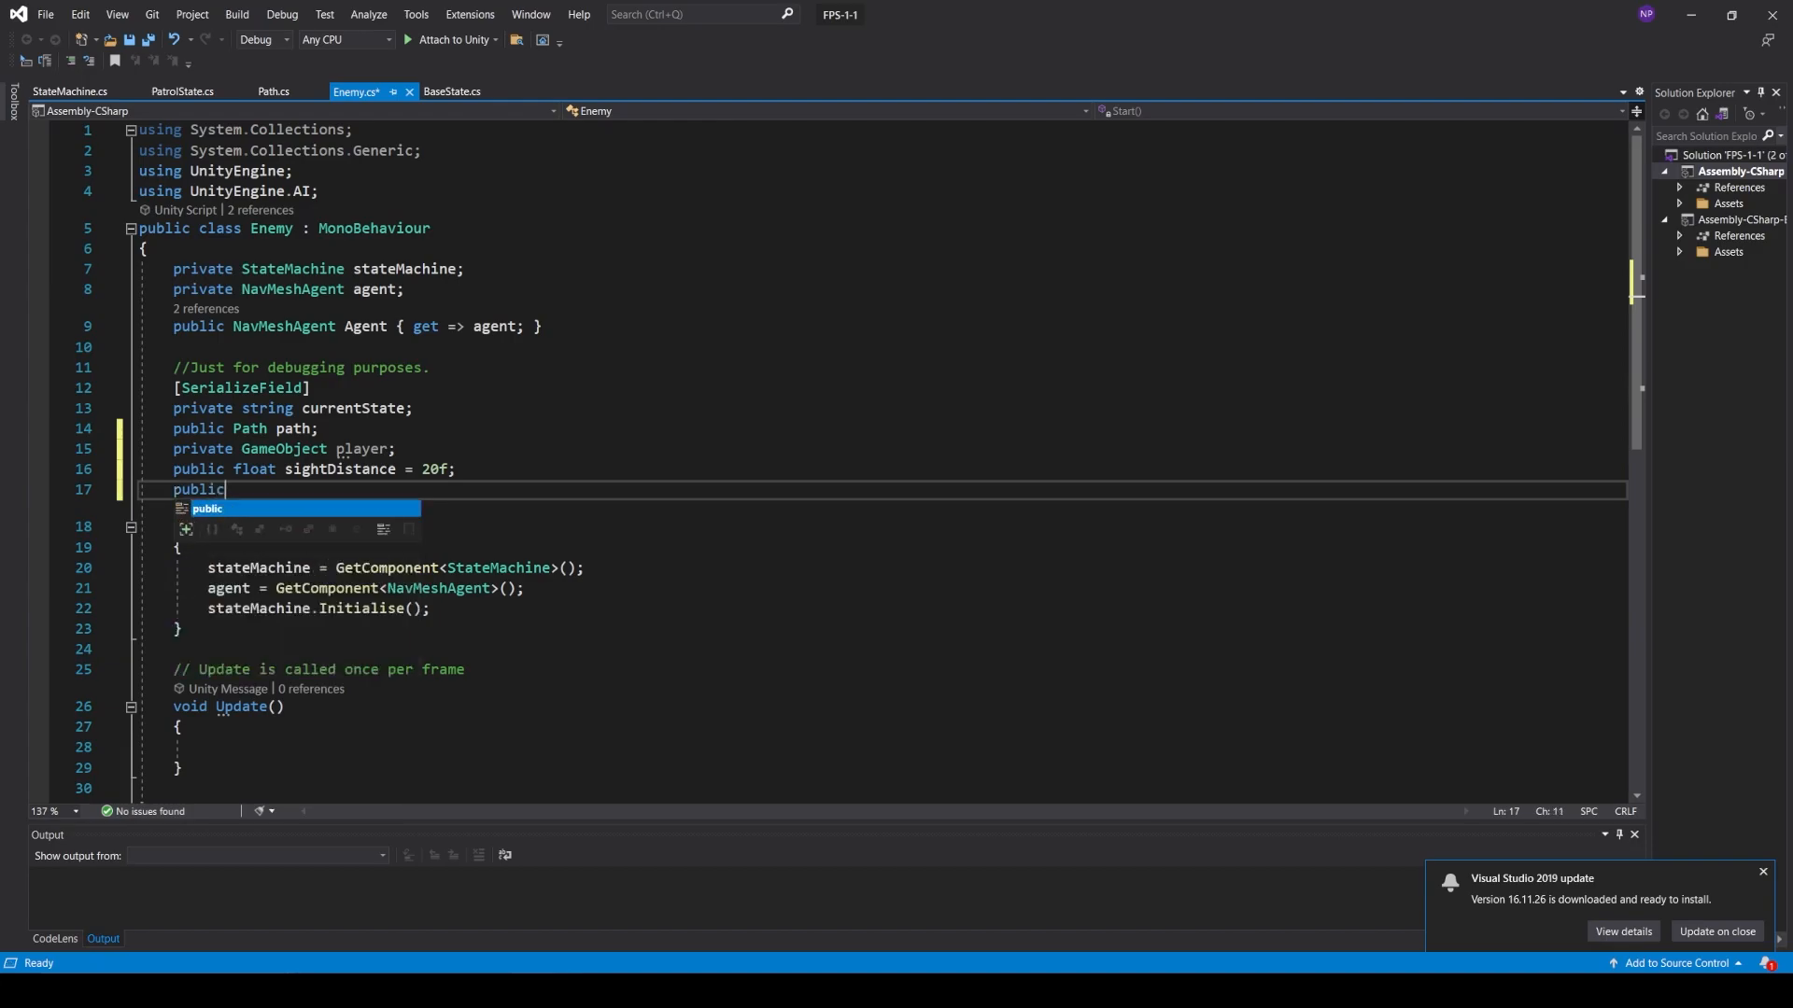
{"action": "type", "text": " float fi"}
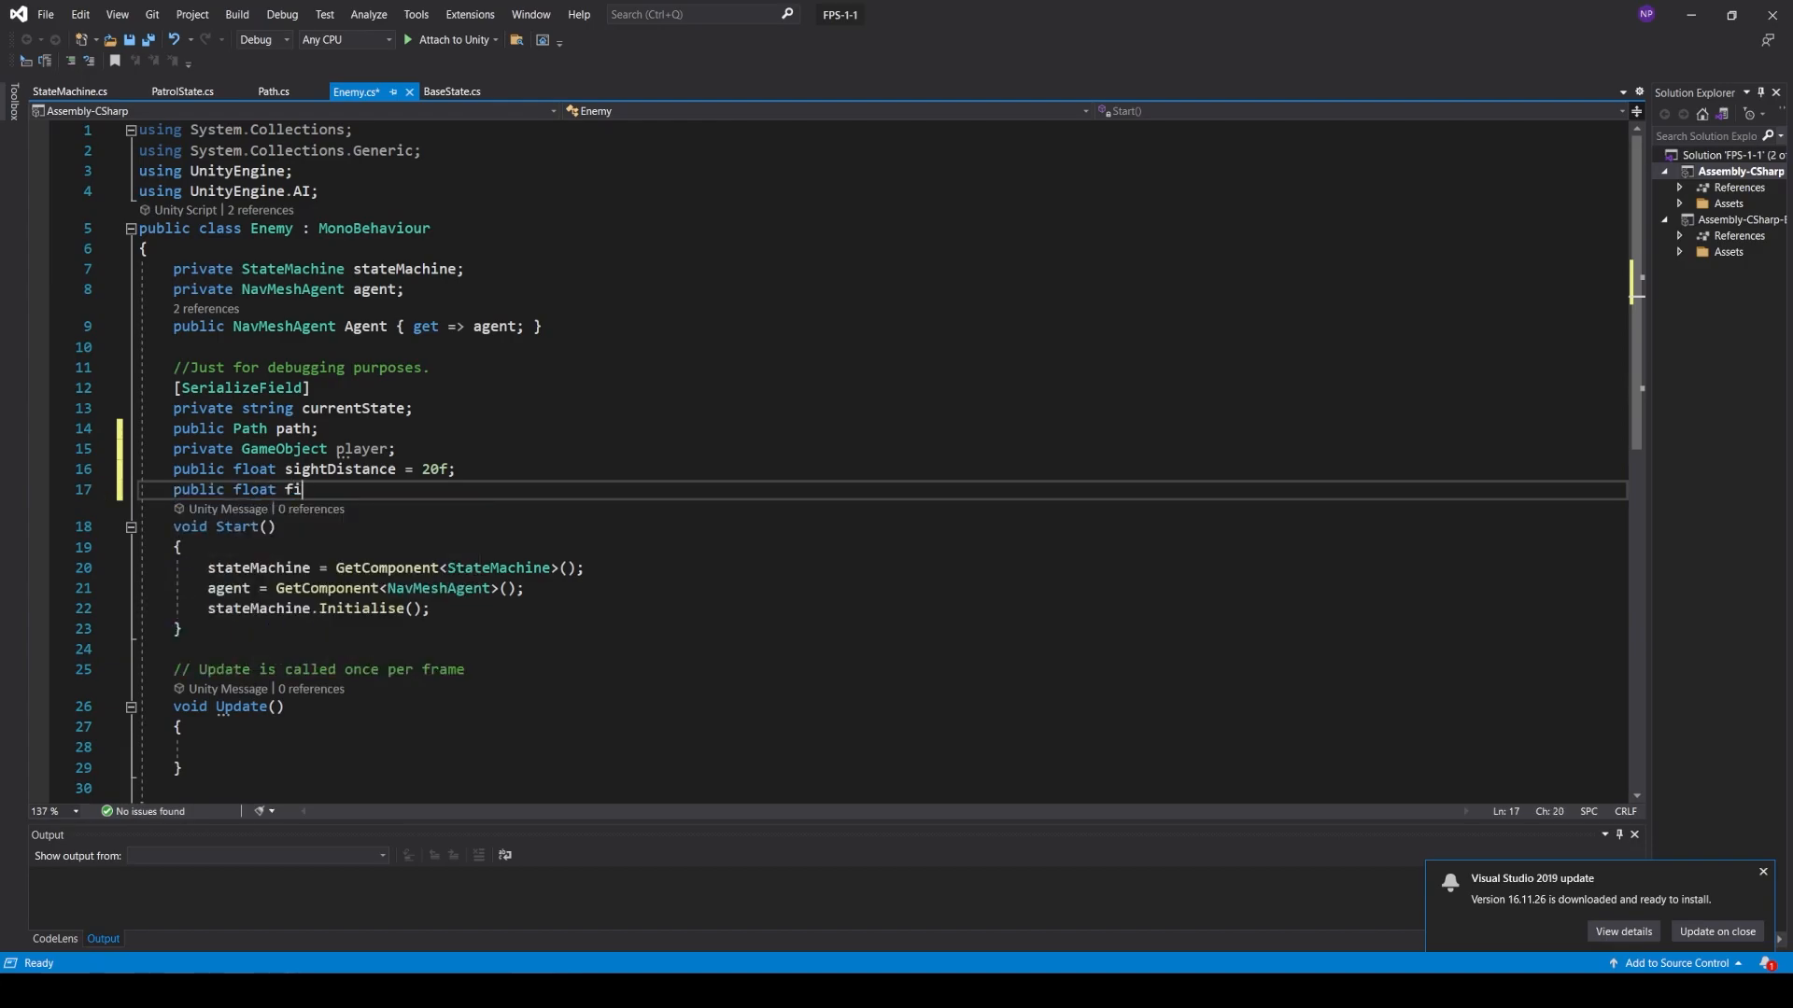
{"action": "type", "text": "eldOfView = 87"}
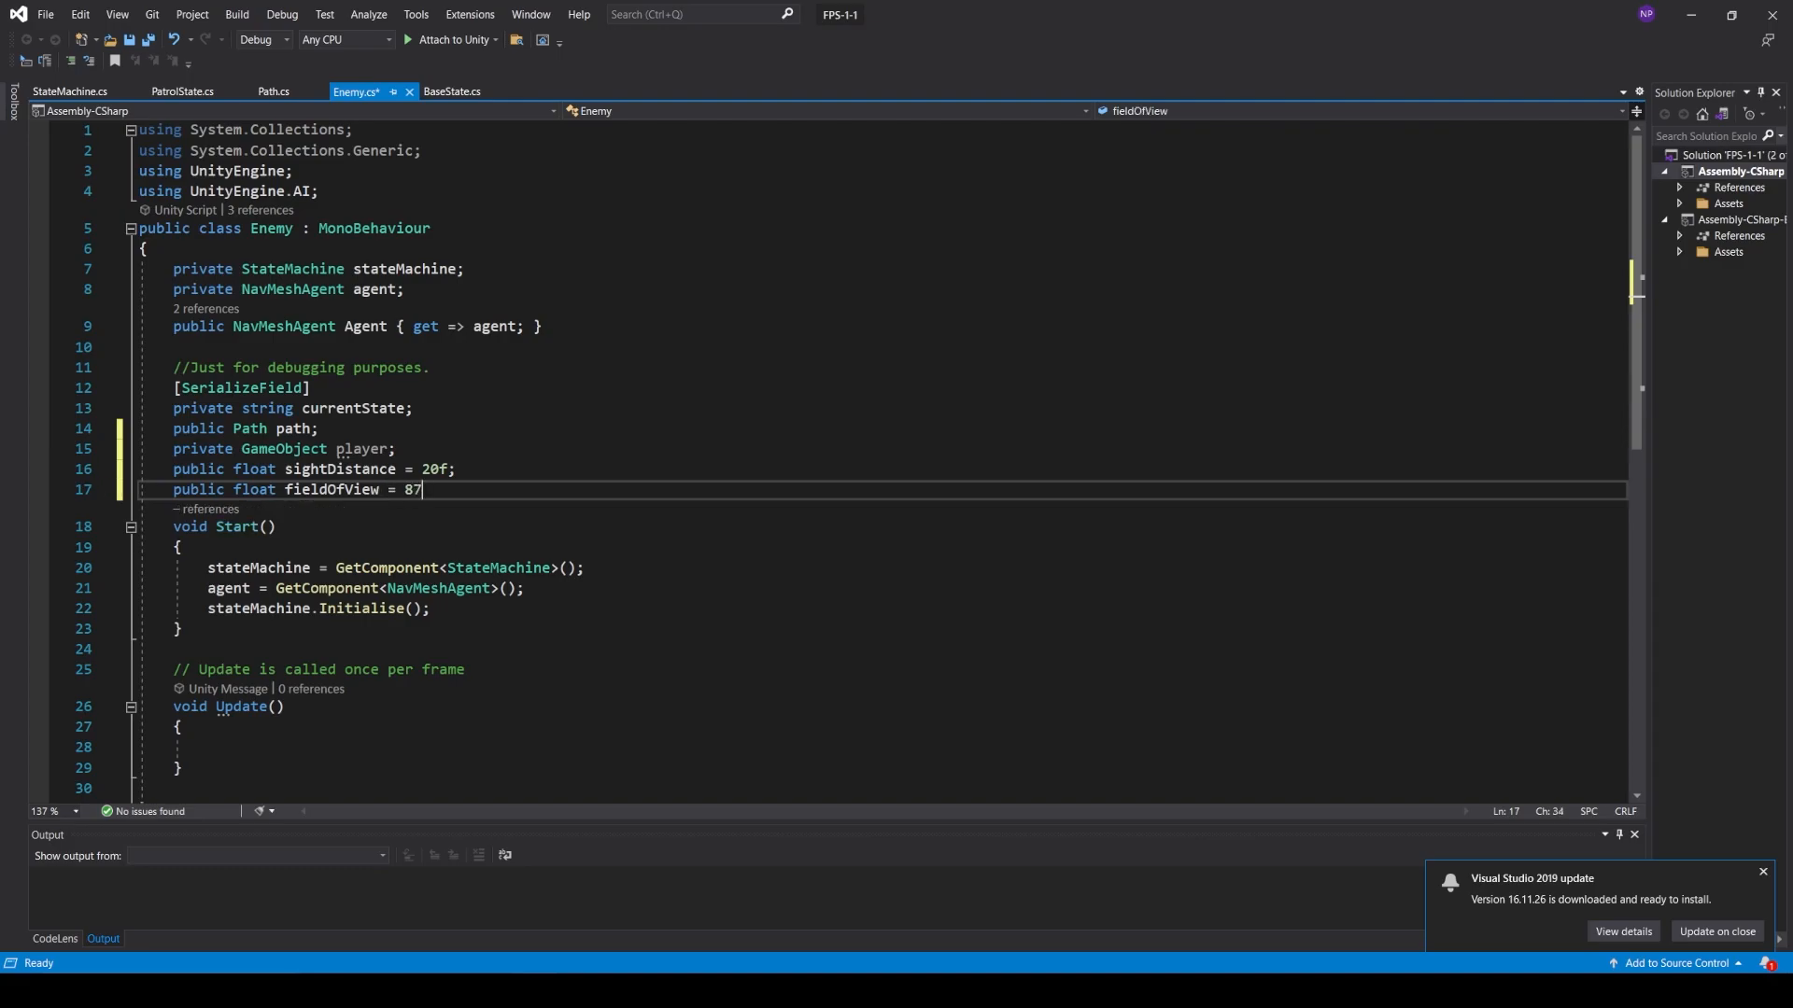
{"action": "key", "text": "BackSpace"}
{"action": "type", "text": "5f;"}
- At the end of Start, assign player with GameObject.FindGameObjectWithTag("Player"), and check the Player object's tag in Unity before returning to the script
{"action": "left_click", "coordinate": [614, 605]}
{"action": "key", "text": "Return"}
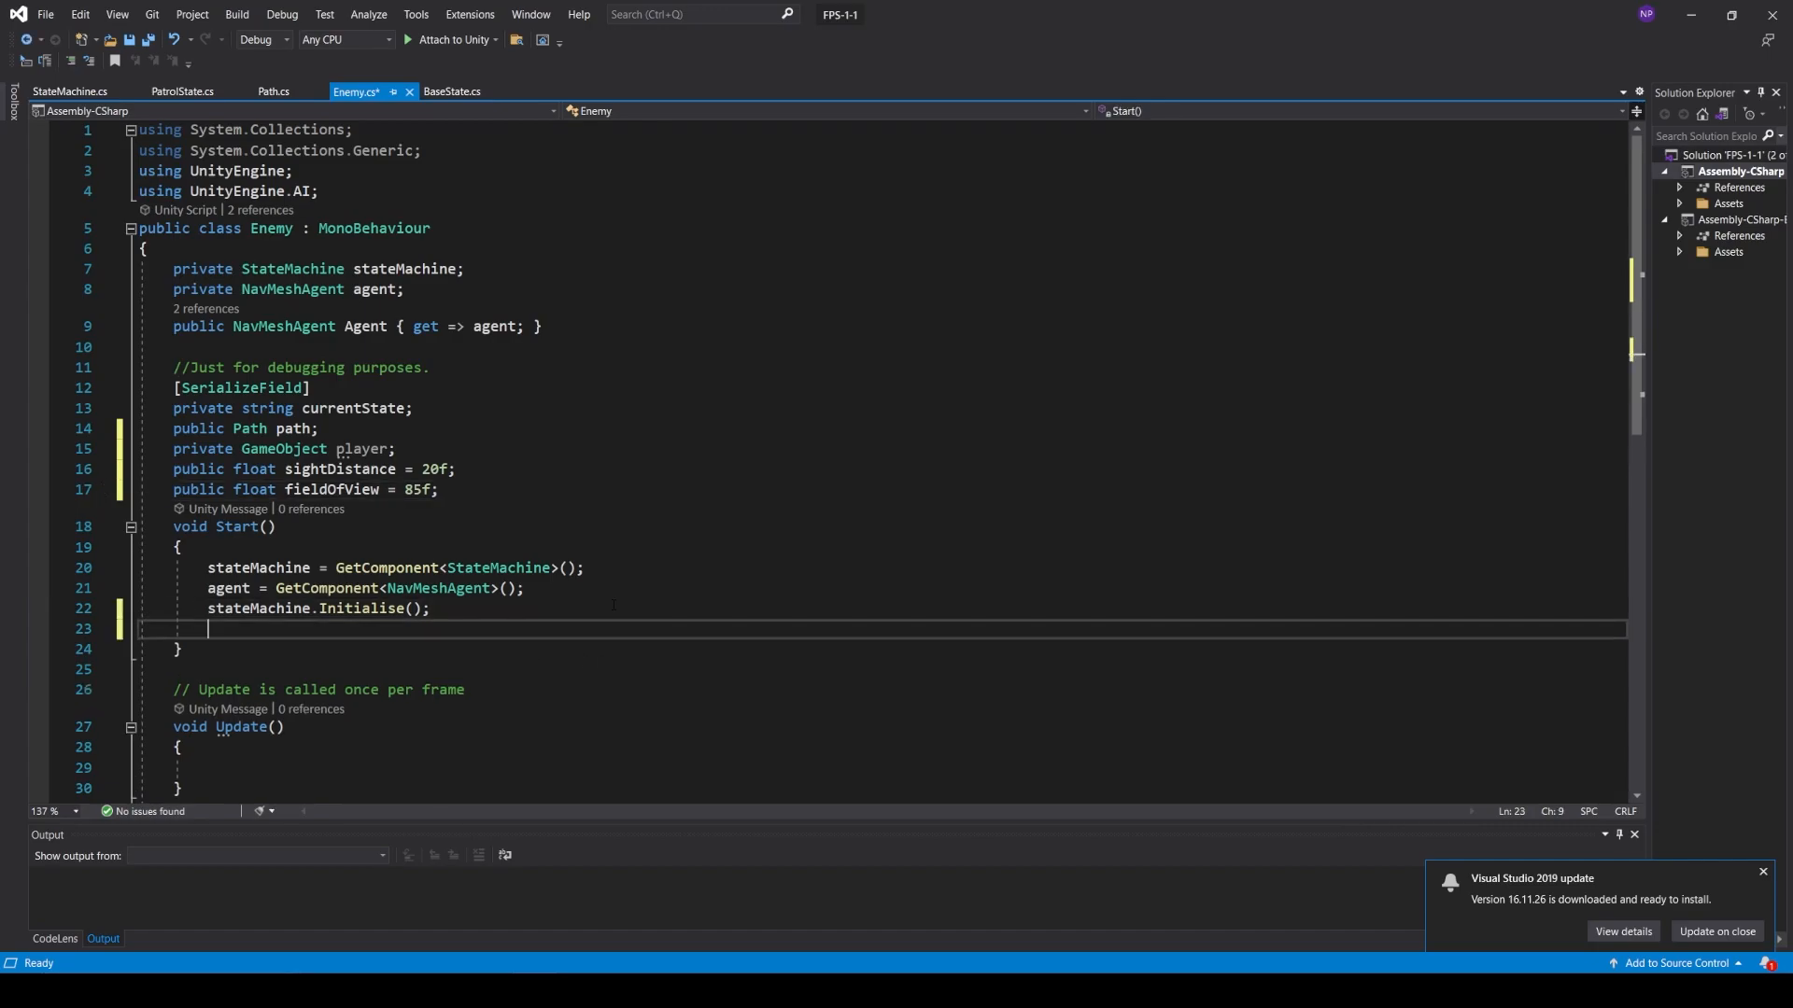
{"action": "type", "text": "player ="}
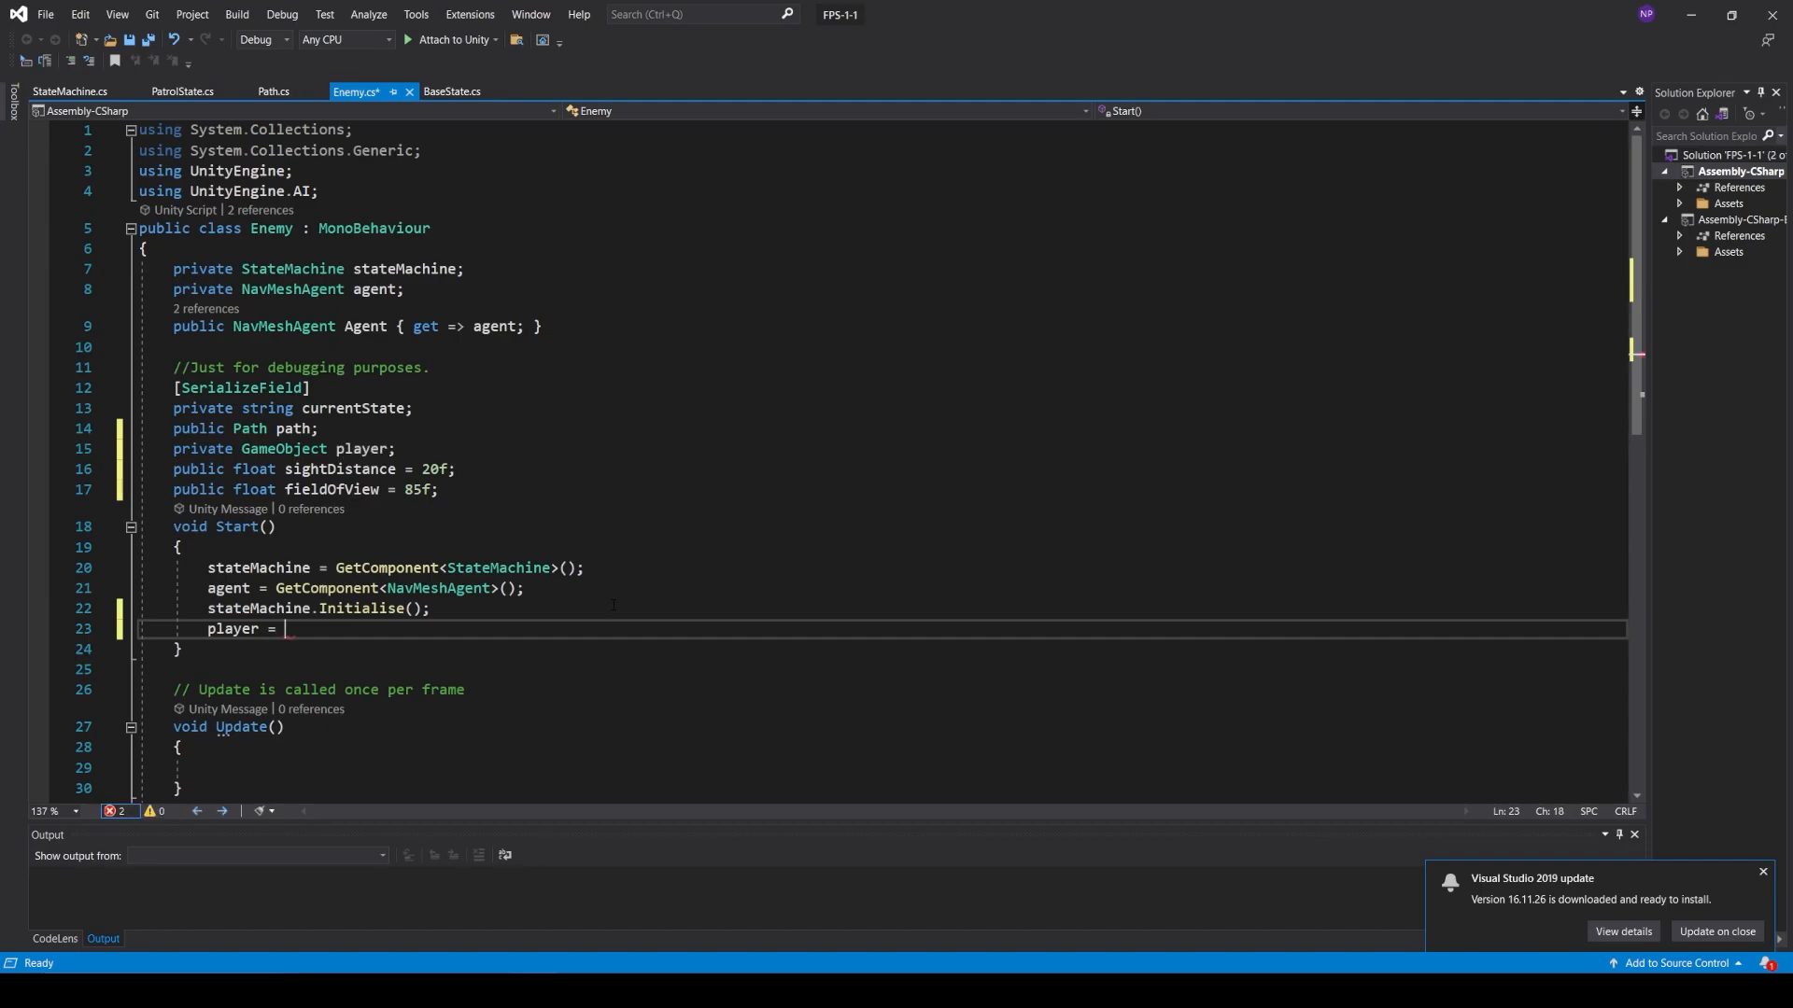
{"action": "type", "text": " GameObject.findGameObjectWithTag()\"Player\");"}
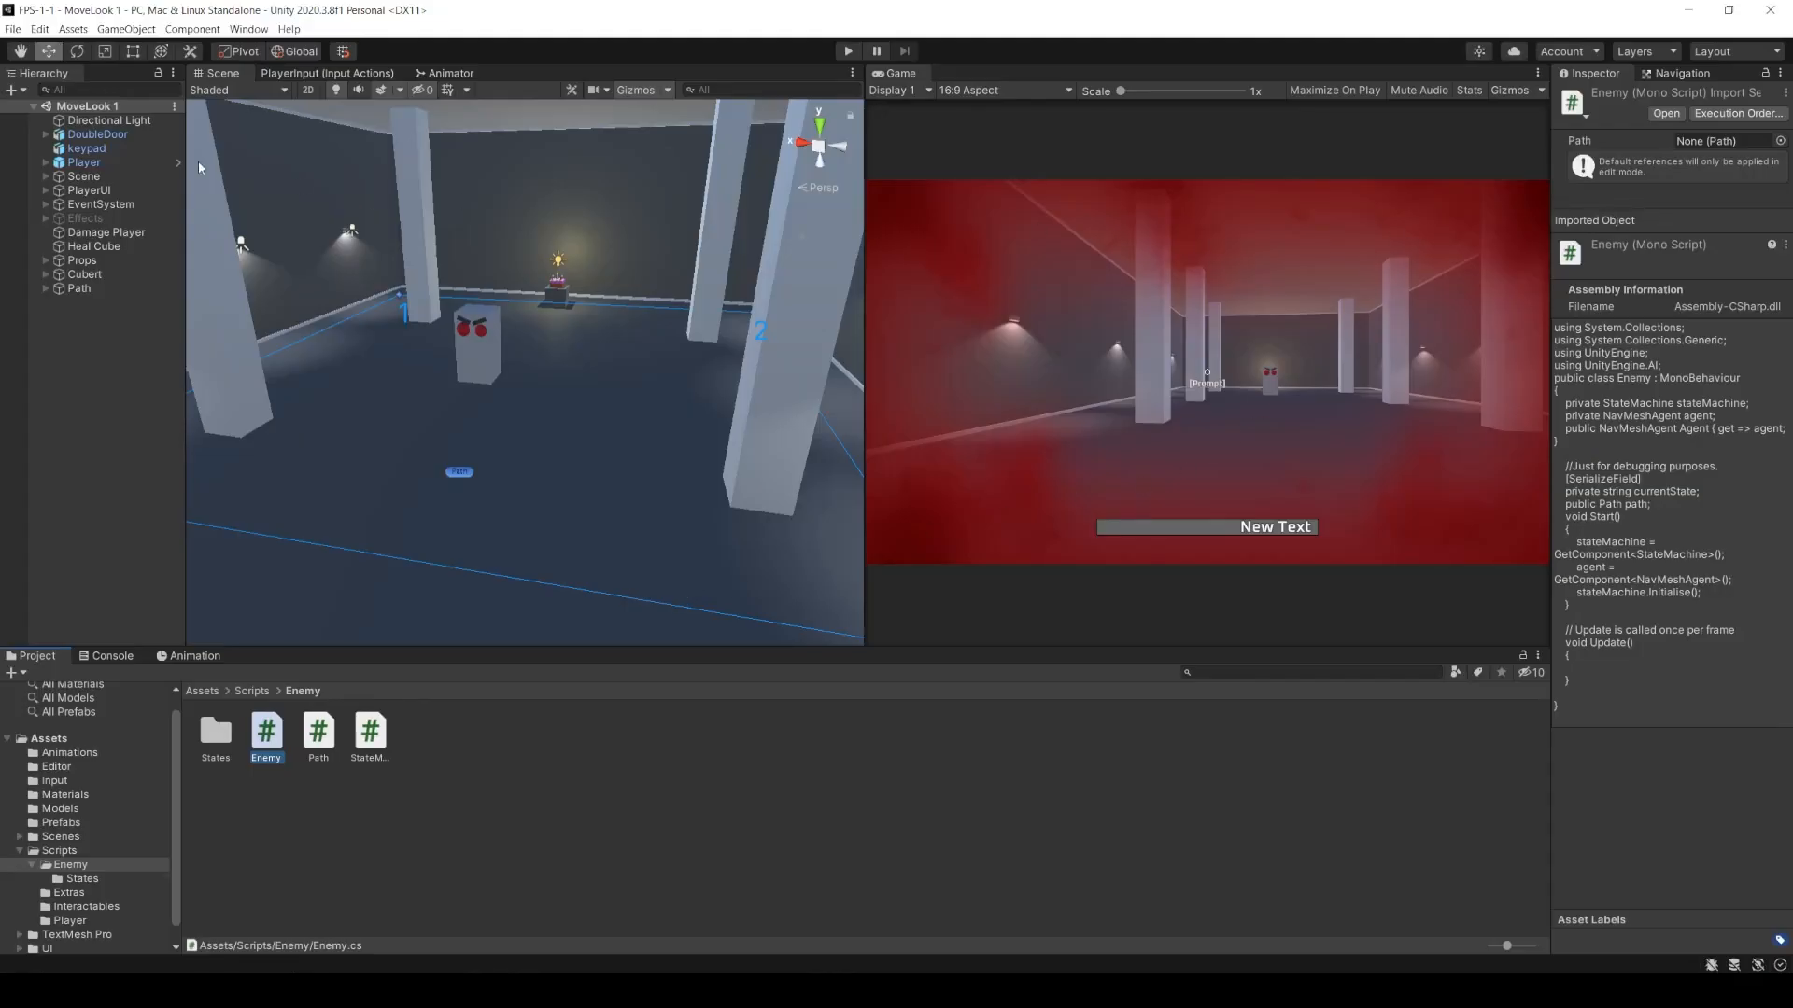
{"action": "left_click", "coordinate": [103, 163]}
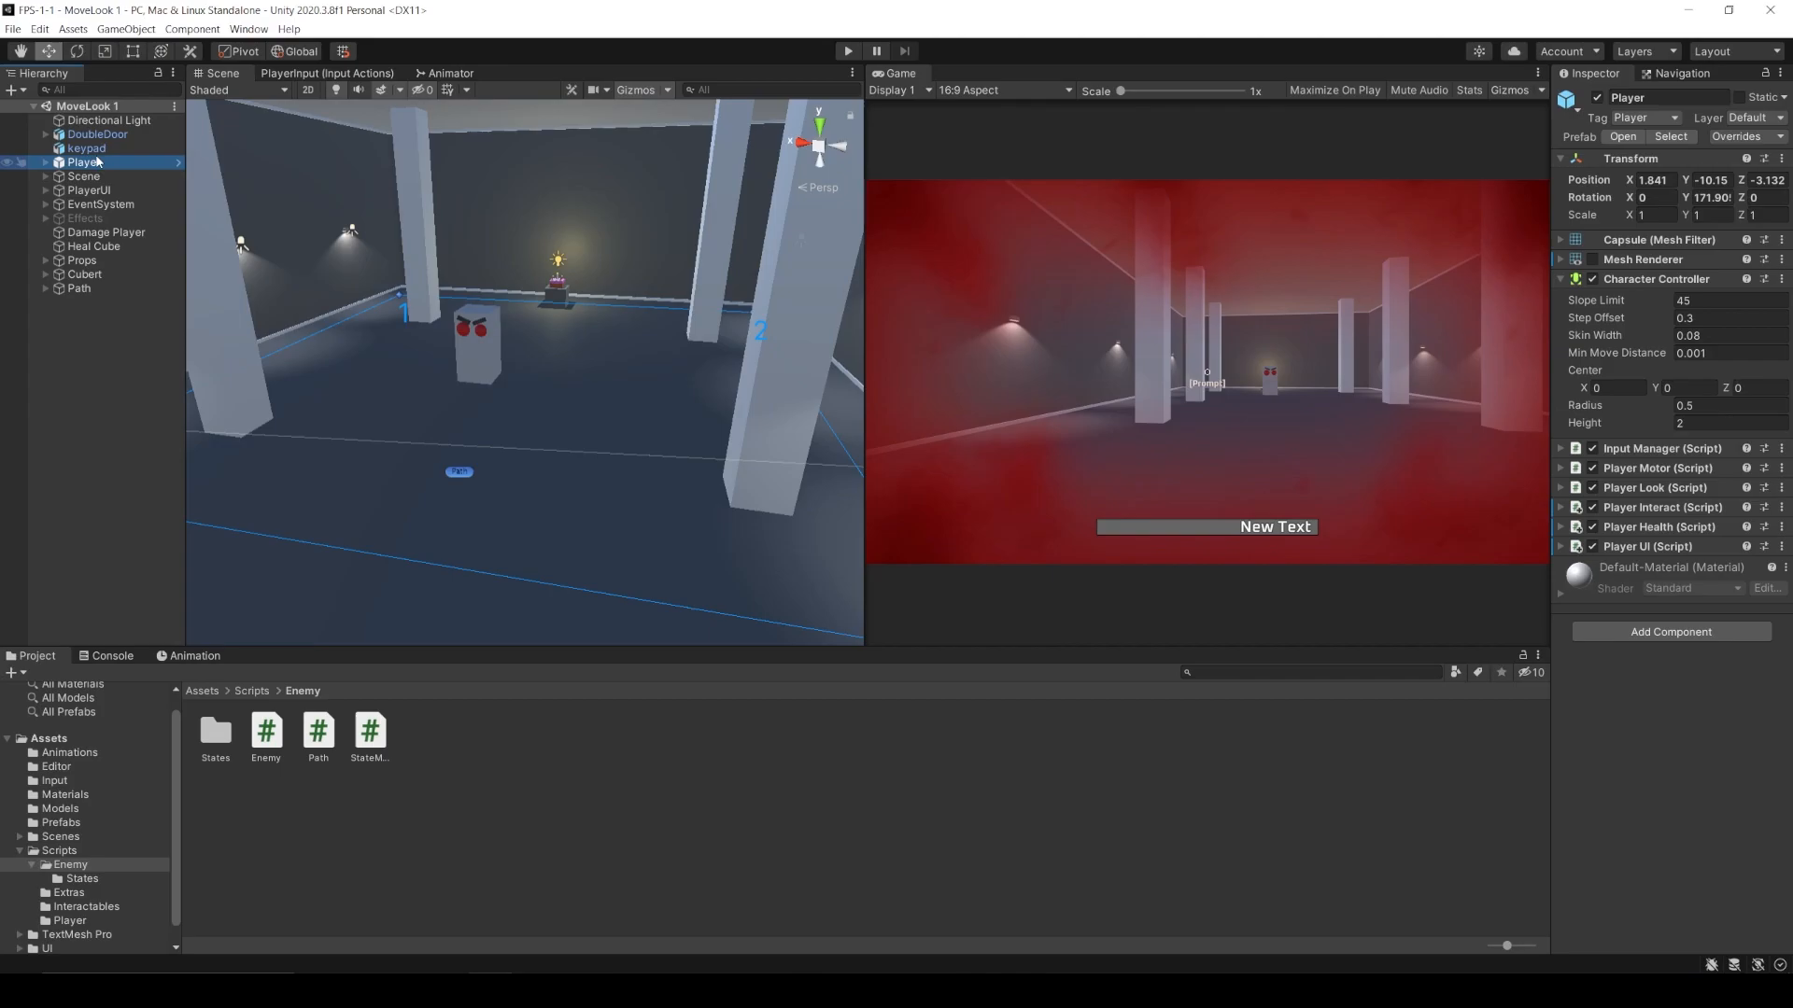
{"action": "key", "text": "alt+Tab"}
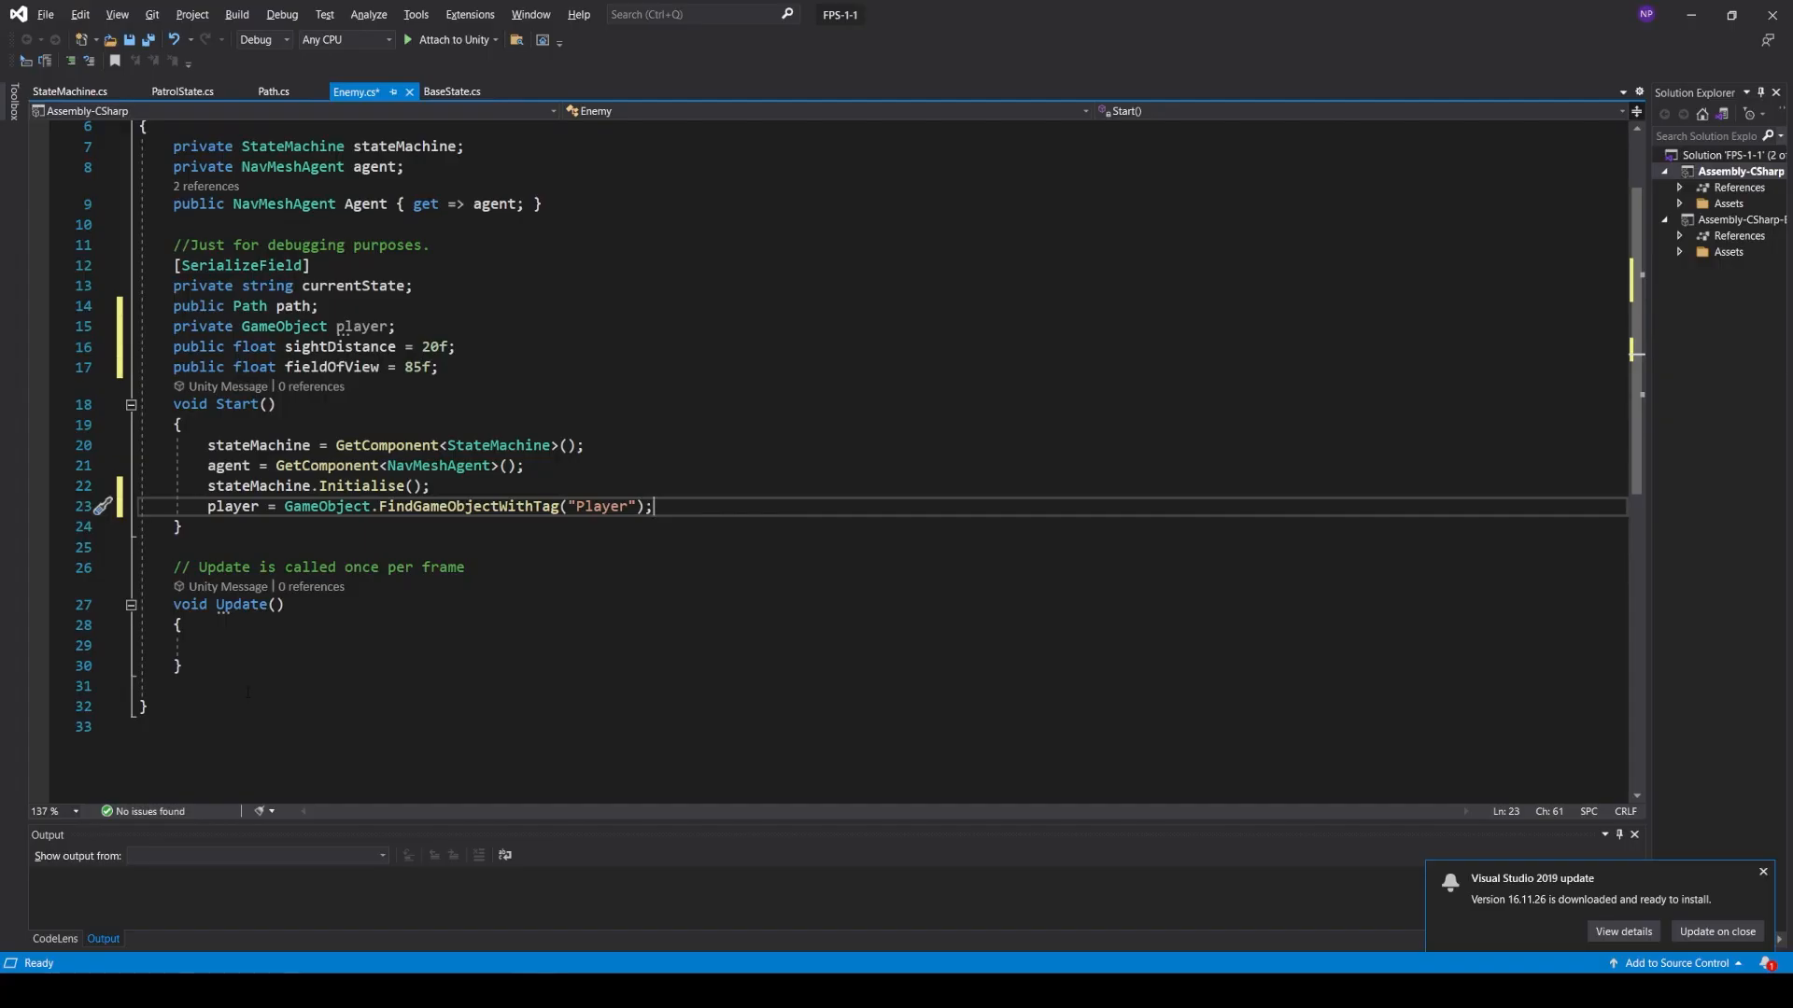
- Add an empty public bool method CanSeePlayer() below Update in the Enemy class
{"action": "left_click", "coordinate": [247, 691]}
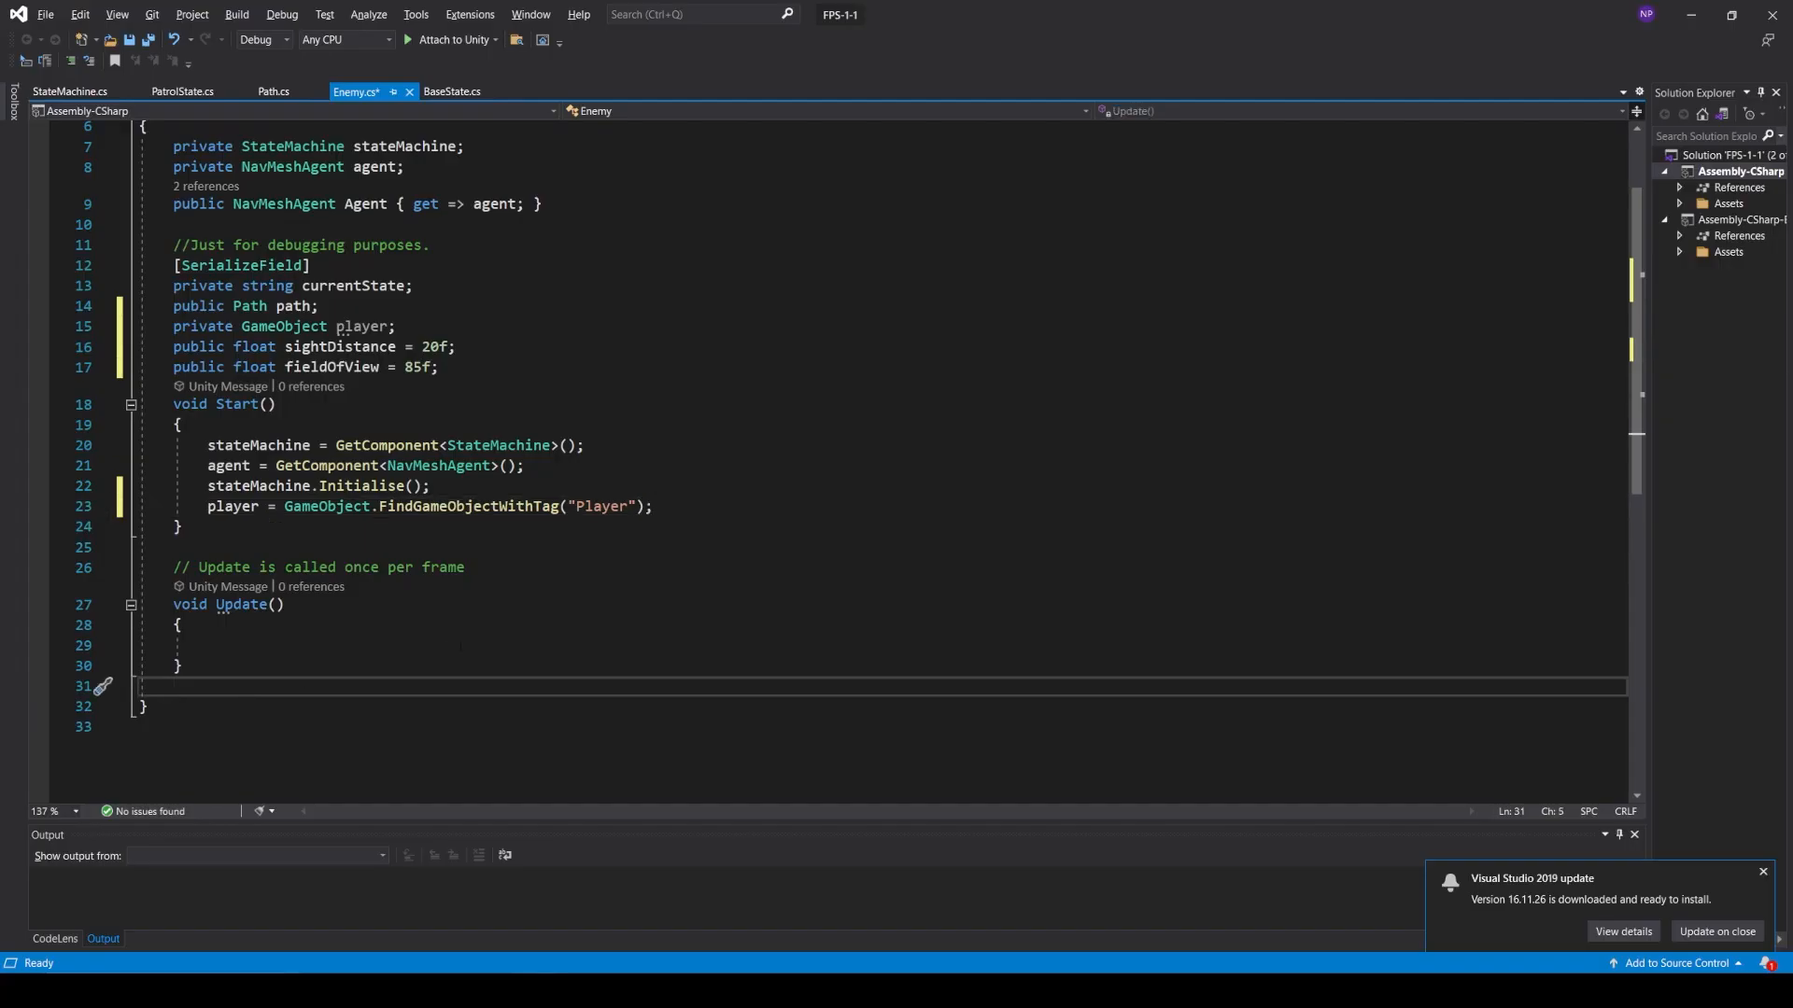
{"action": "type", "text": "publ"}
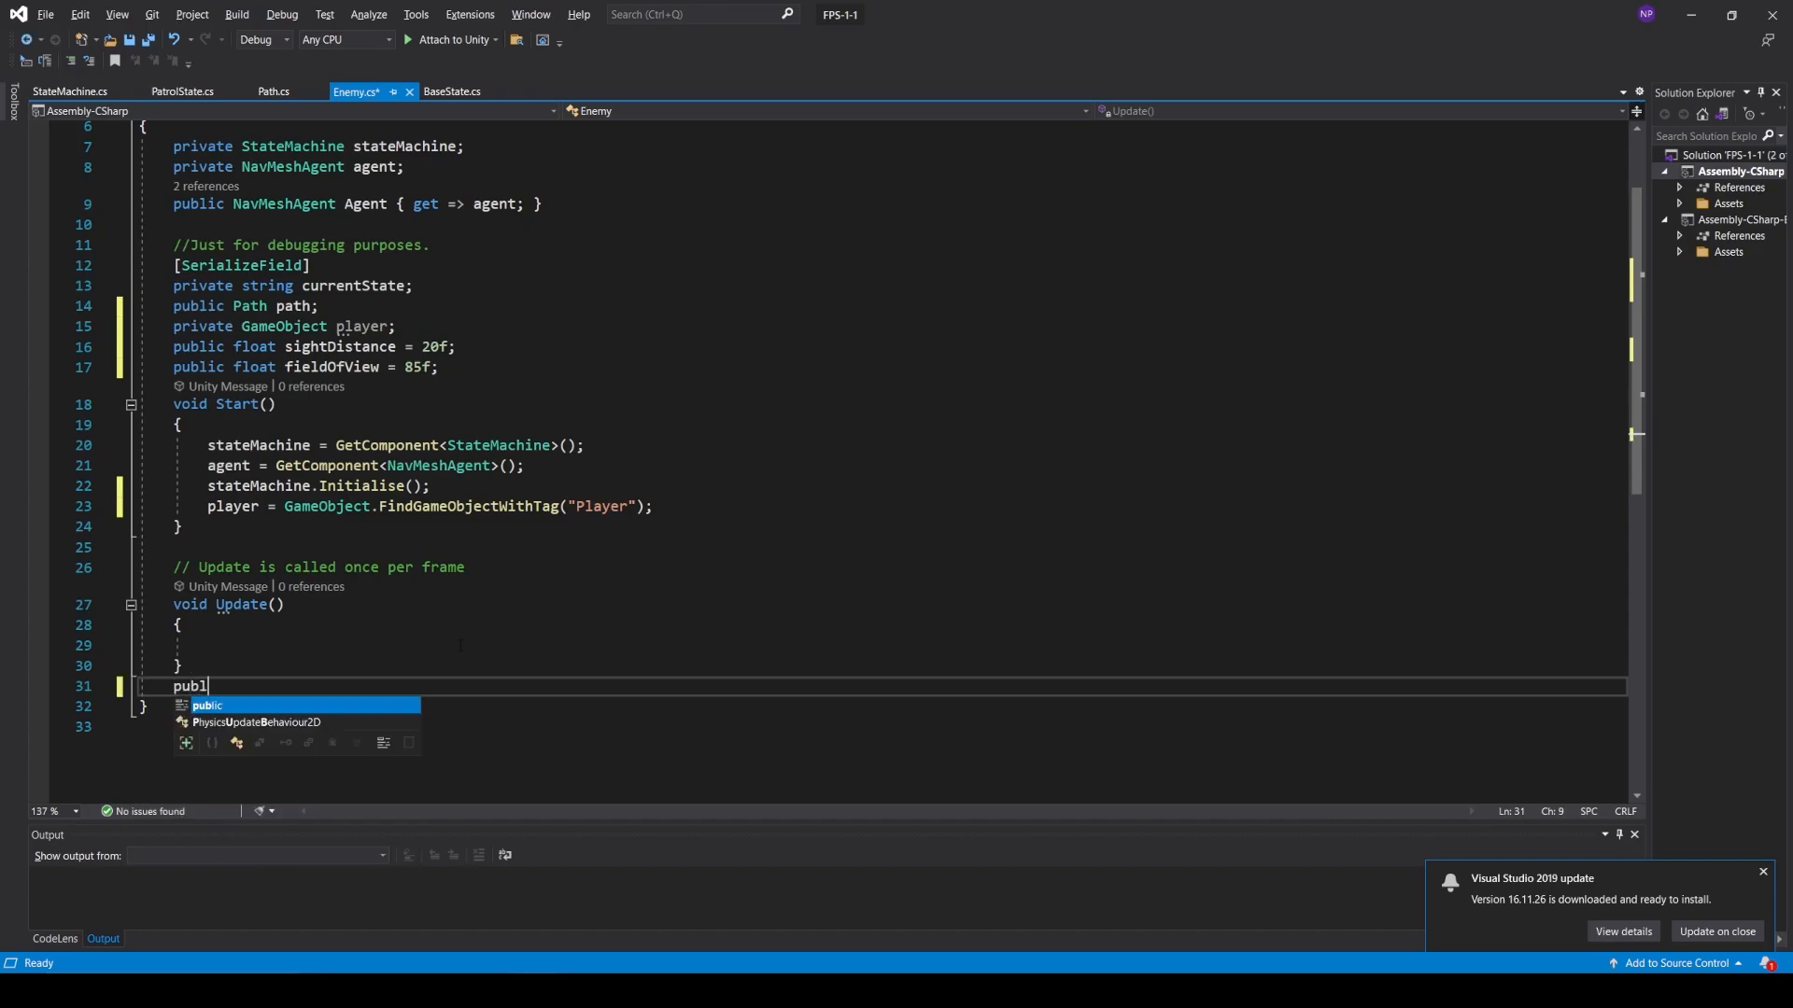
{"action": "type", "text": "ic boo"}
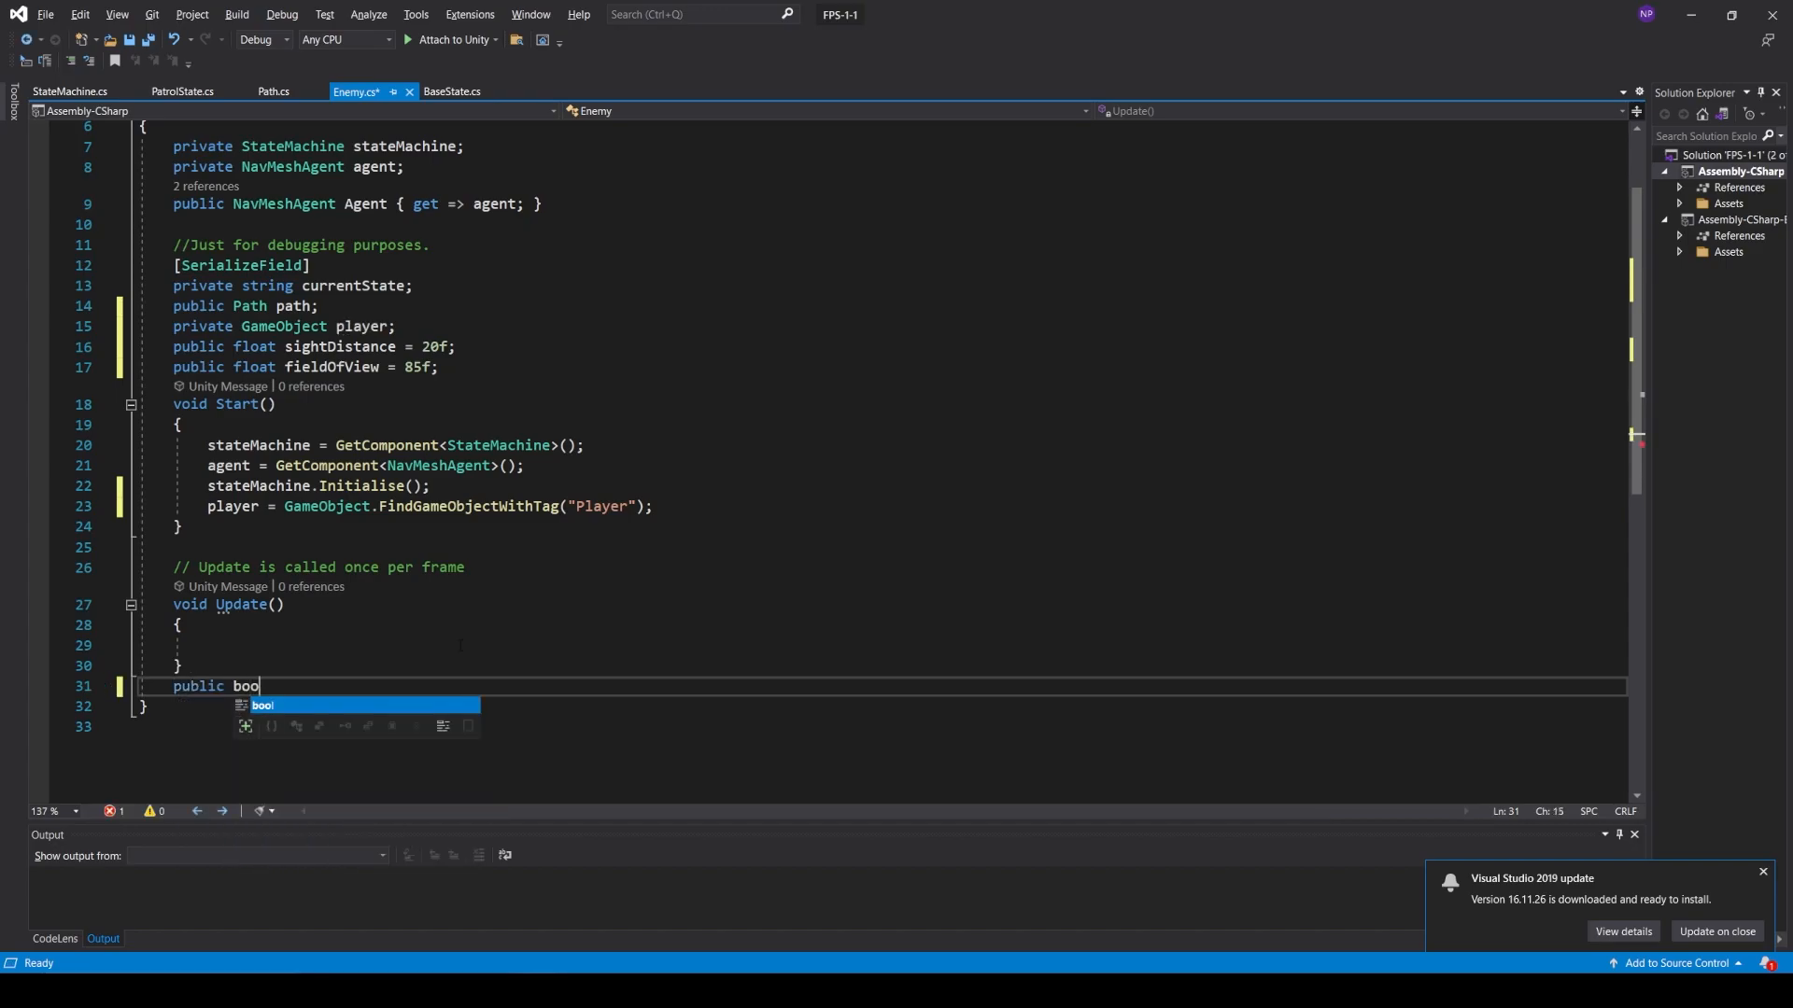
{"action": "type", "text": "l CanSeePlayer(){"}
{"action": "key", "text": "Return"}
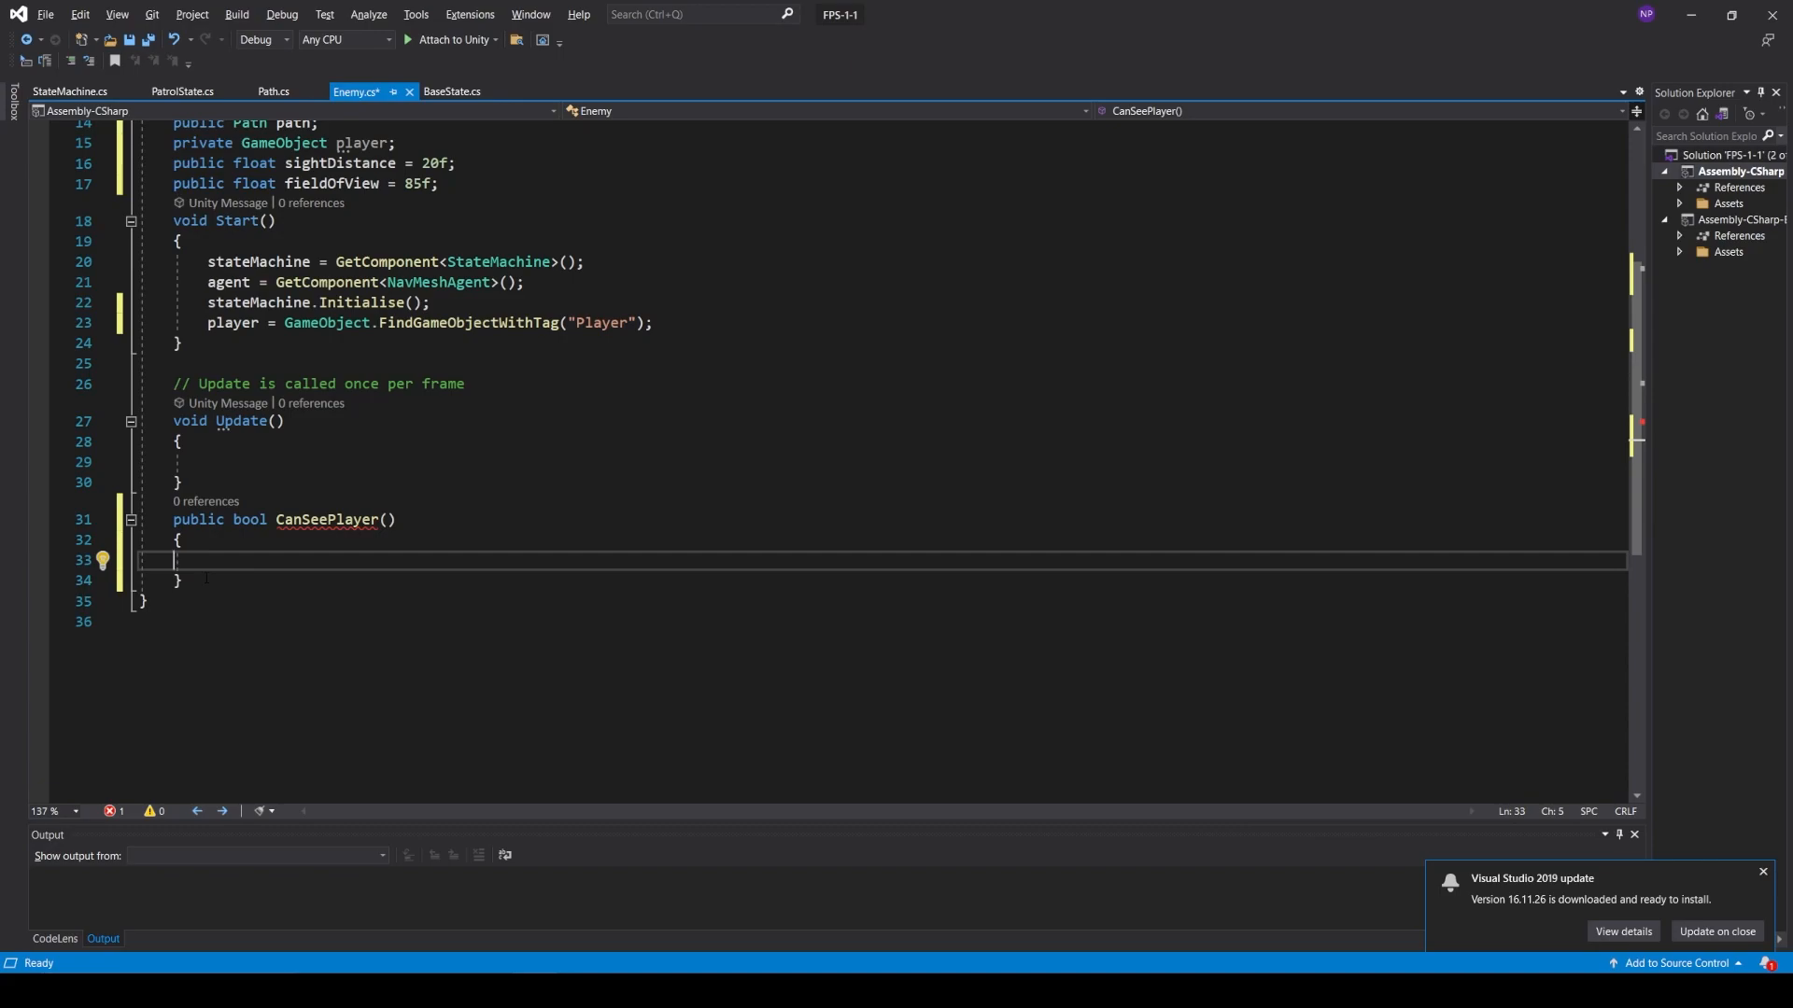
- Inside CanSeePlayer, add an if block checking that player != null
{"action": "type", "text": "if(player != nu"}
{"action": "key", "text": "Tab"}
{"action": "type", "text": ") {"}
{"action": "key", "text": "Return"}
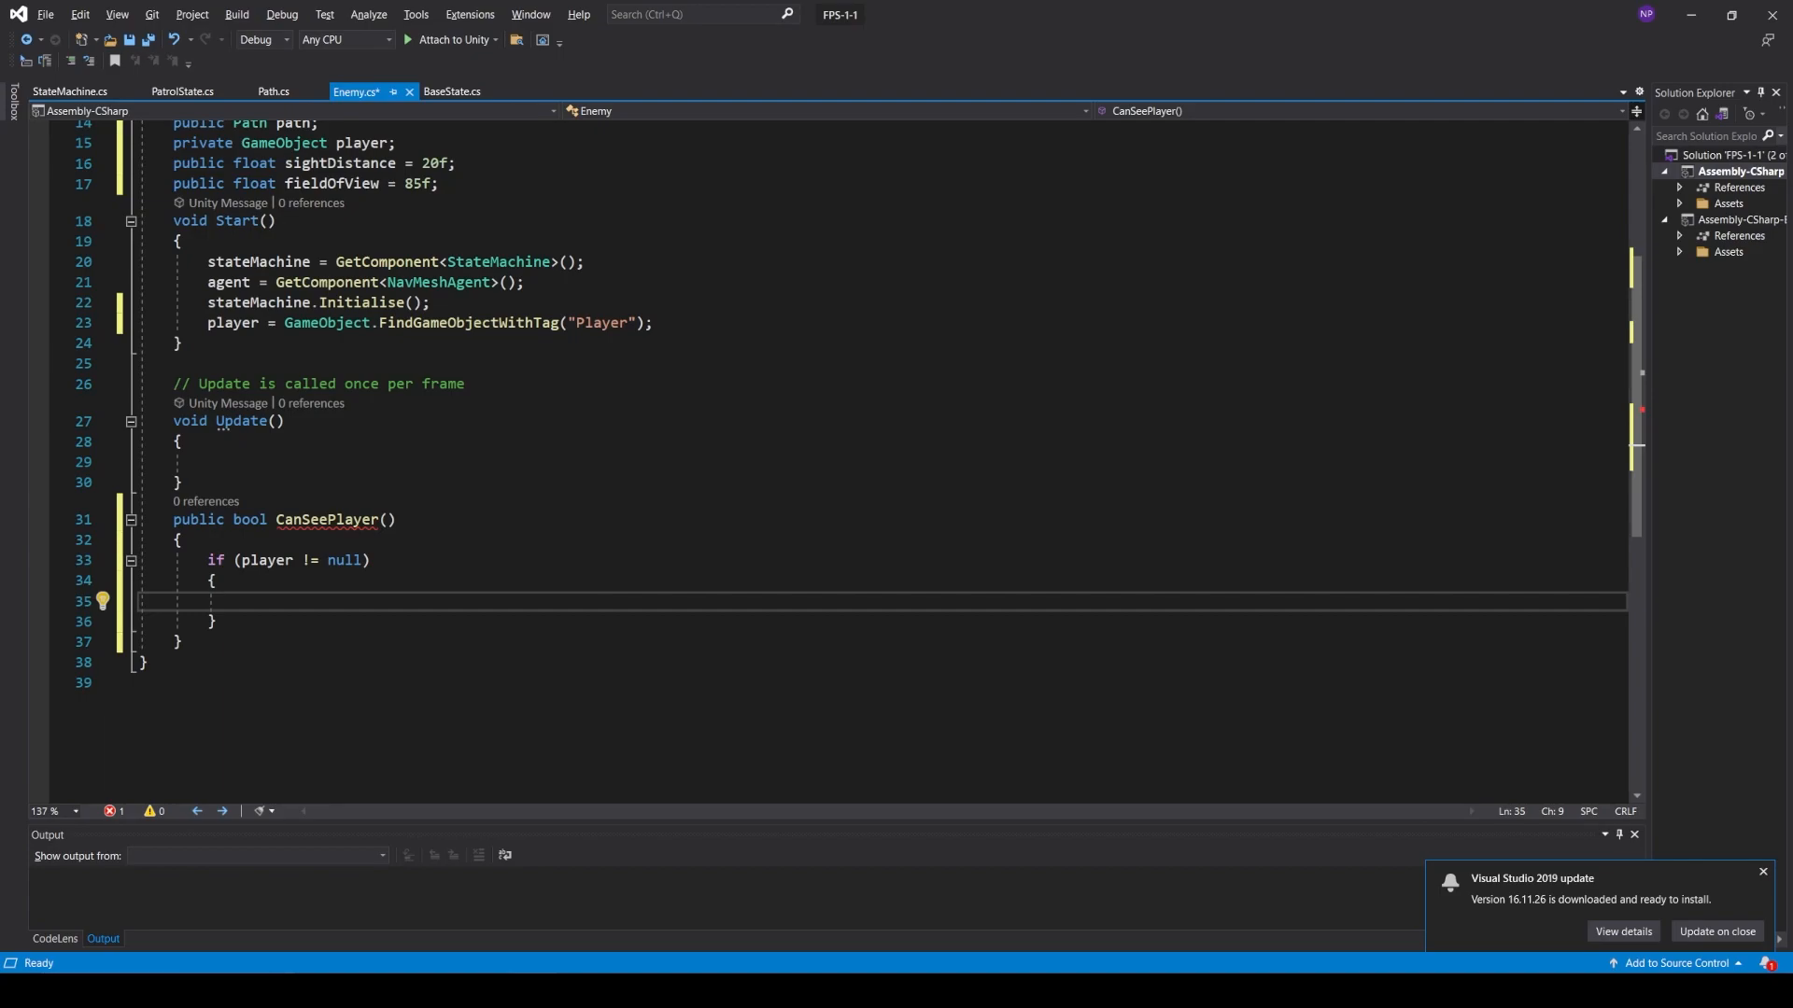
- In the null check, add the comment "is the player close enough to be seen?" and an if testing Vector3.Distance(transform.position, player.transform.position) < sightDistance
{"action": "type", "text": "//is the player close enough to be seen?"}
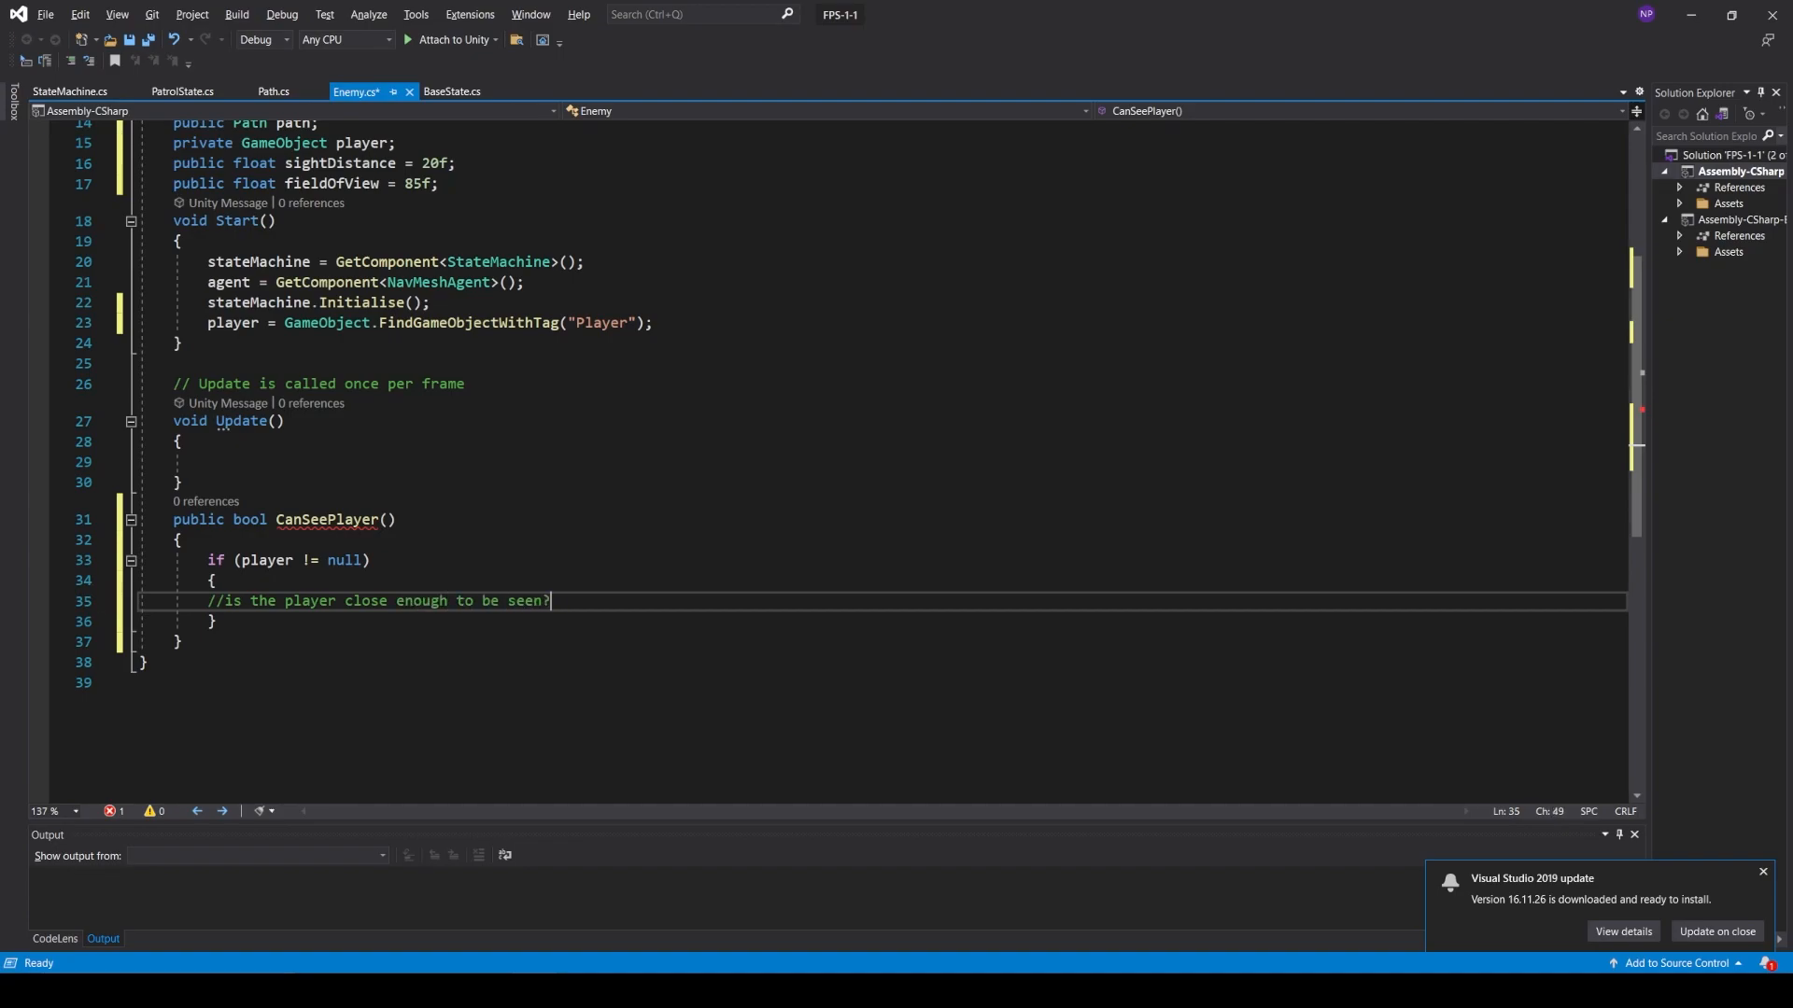
{"action": "key", "text": "Return"}
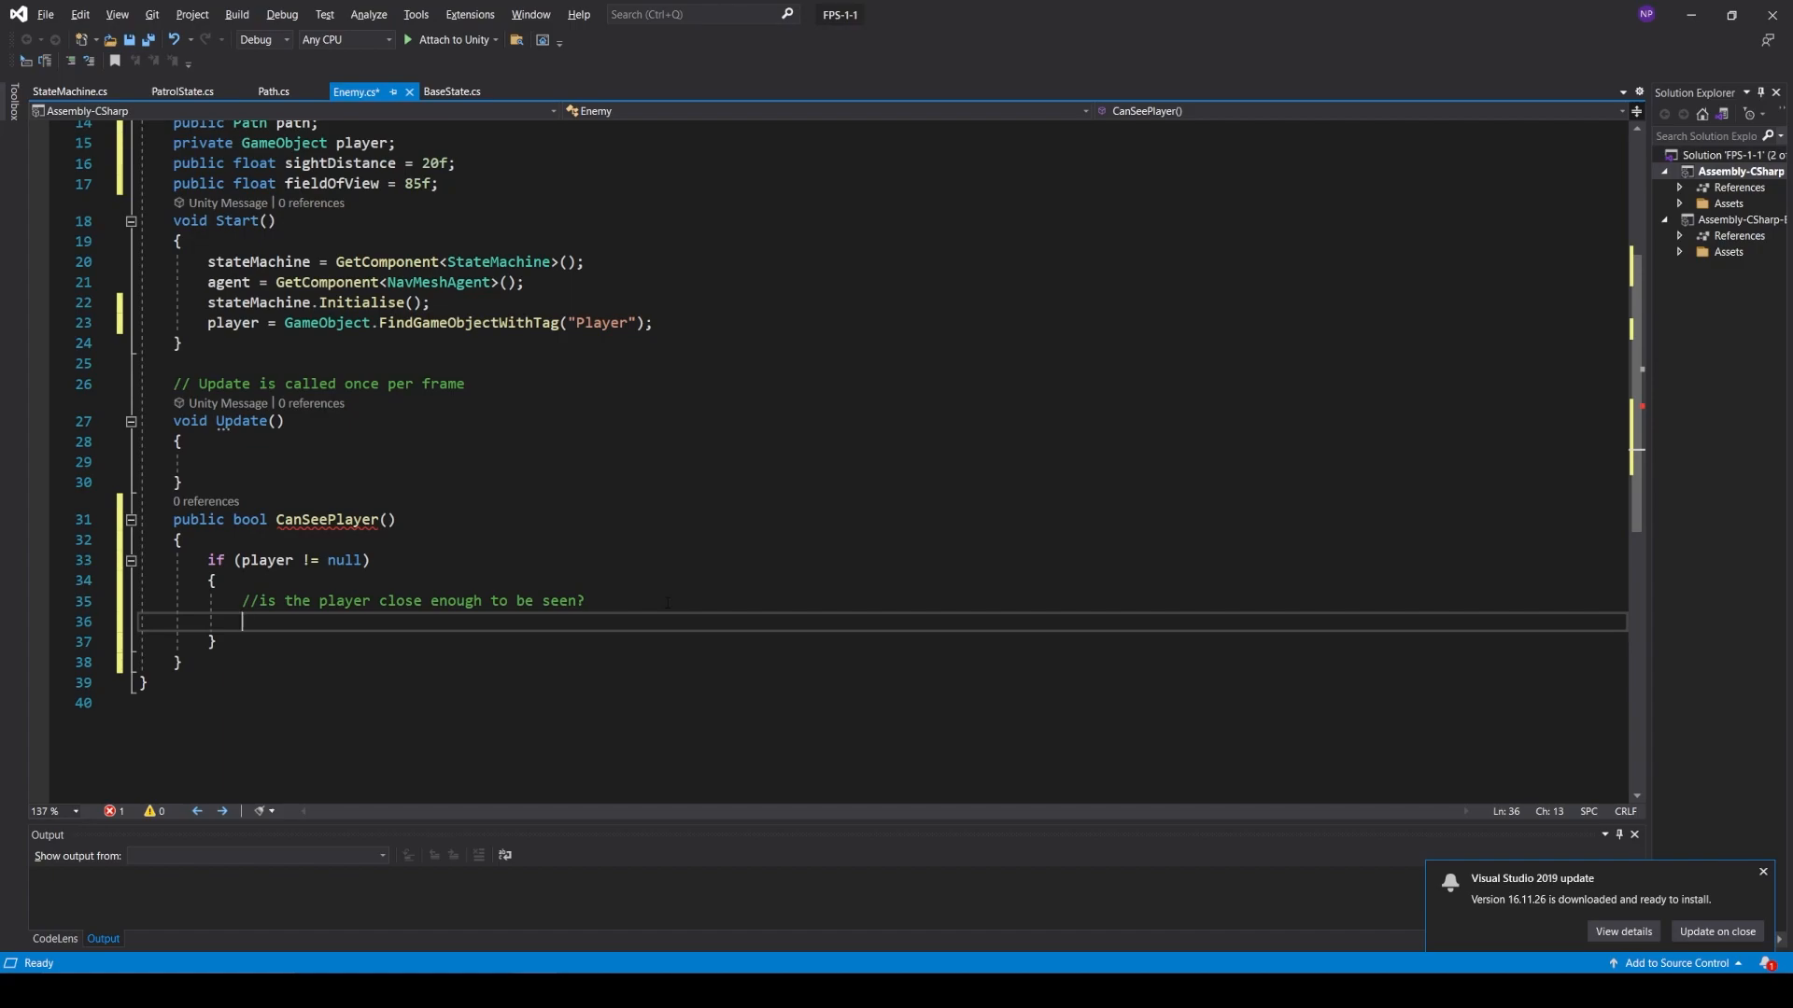
{"action": "type", "text": "if"}
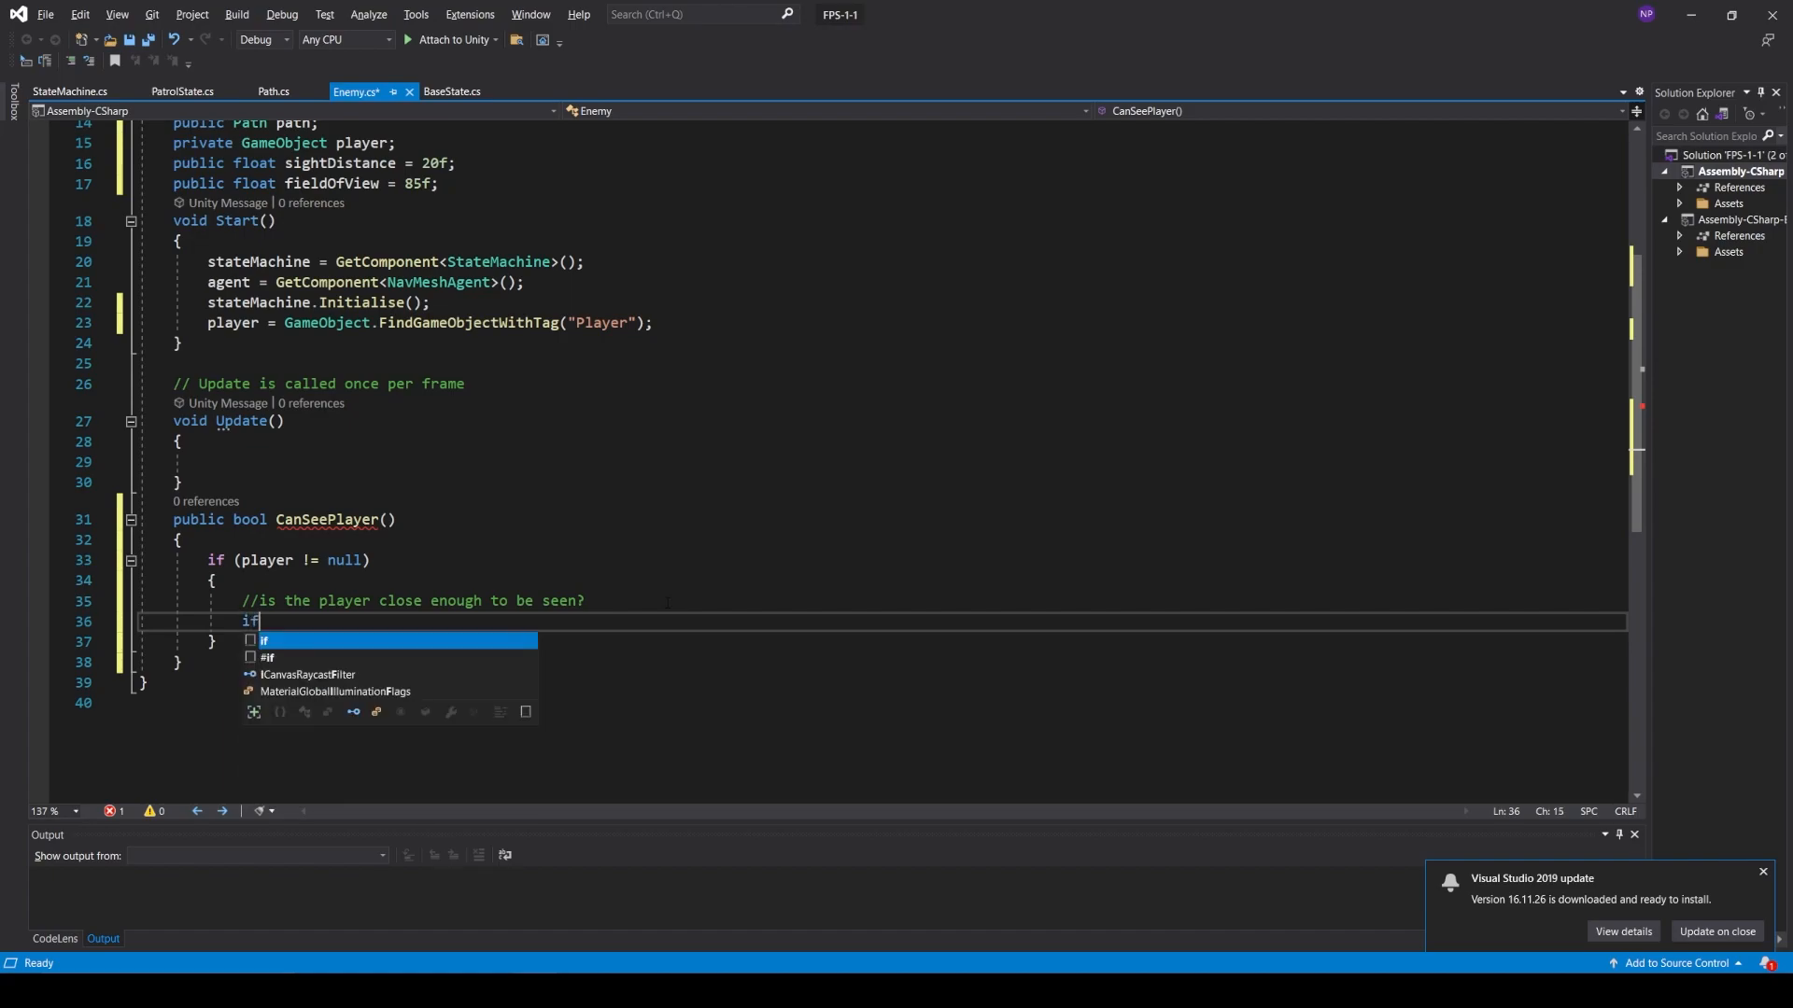
{"action": "type", "text": "(vector3.Distance"}
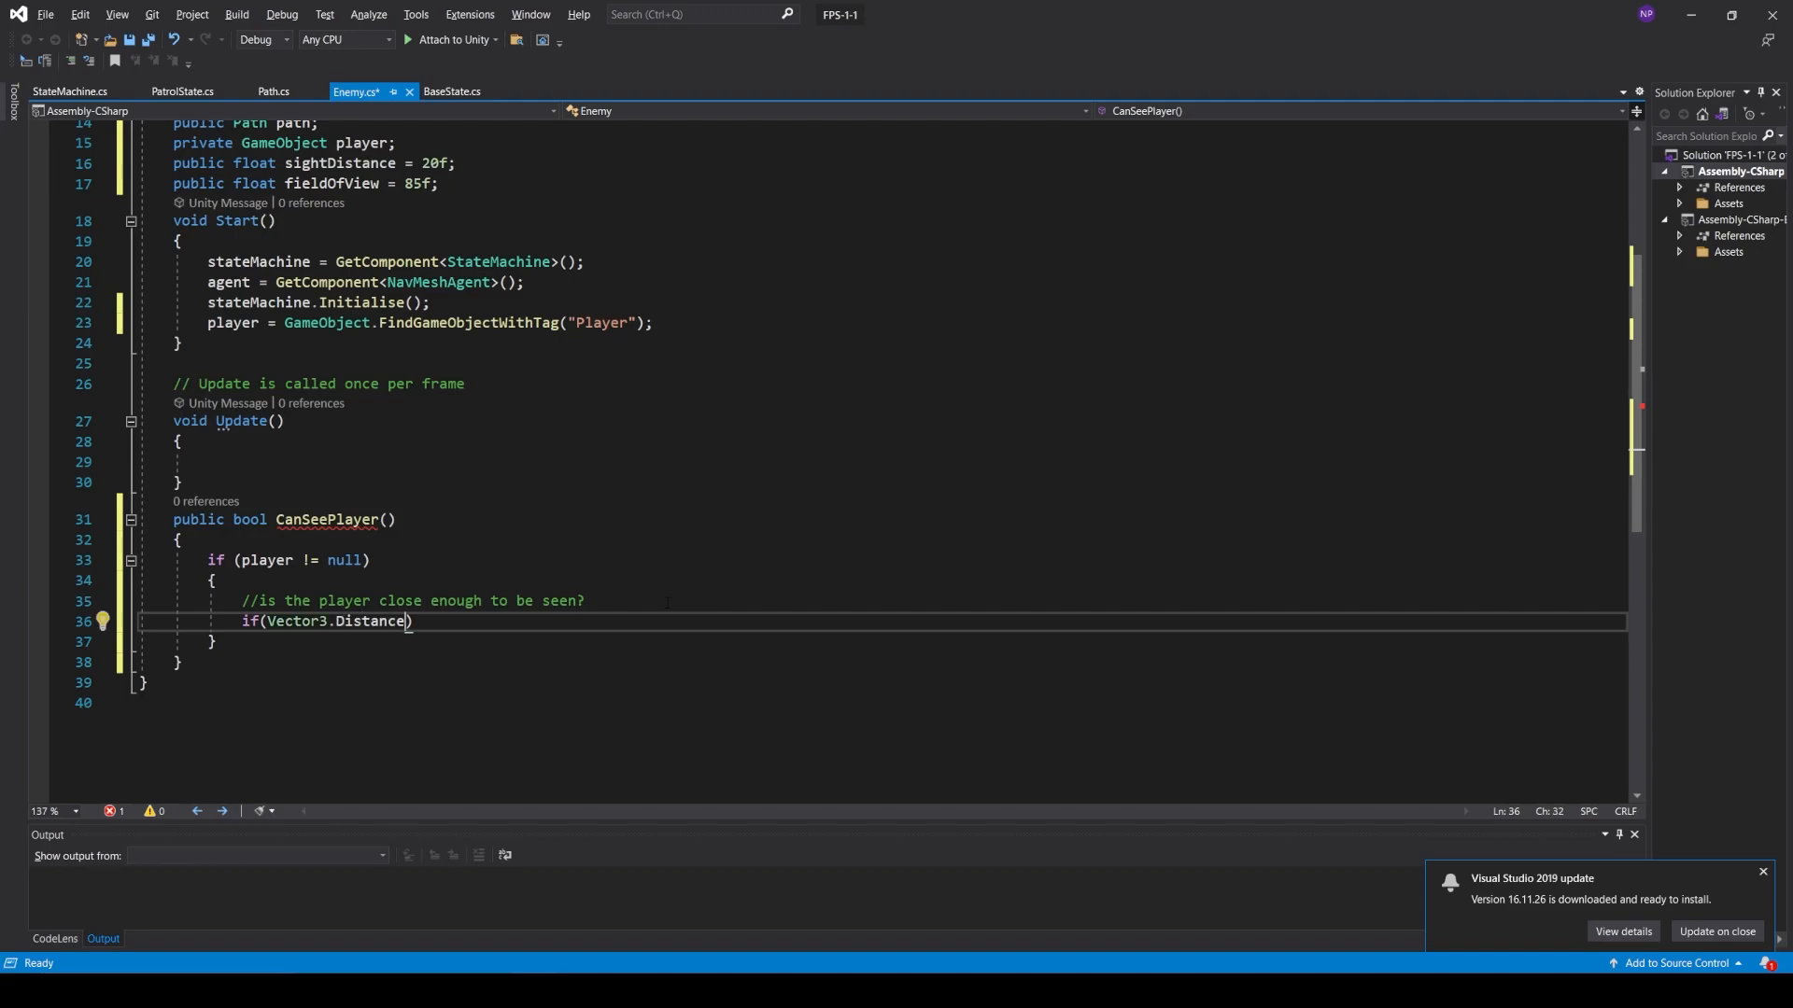
{"action": "type", "text": "("}
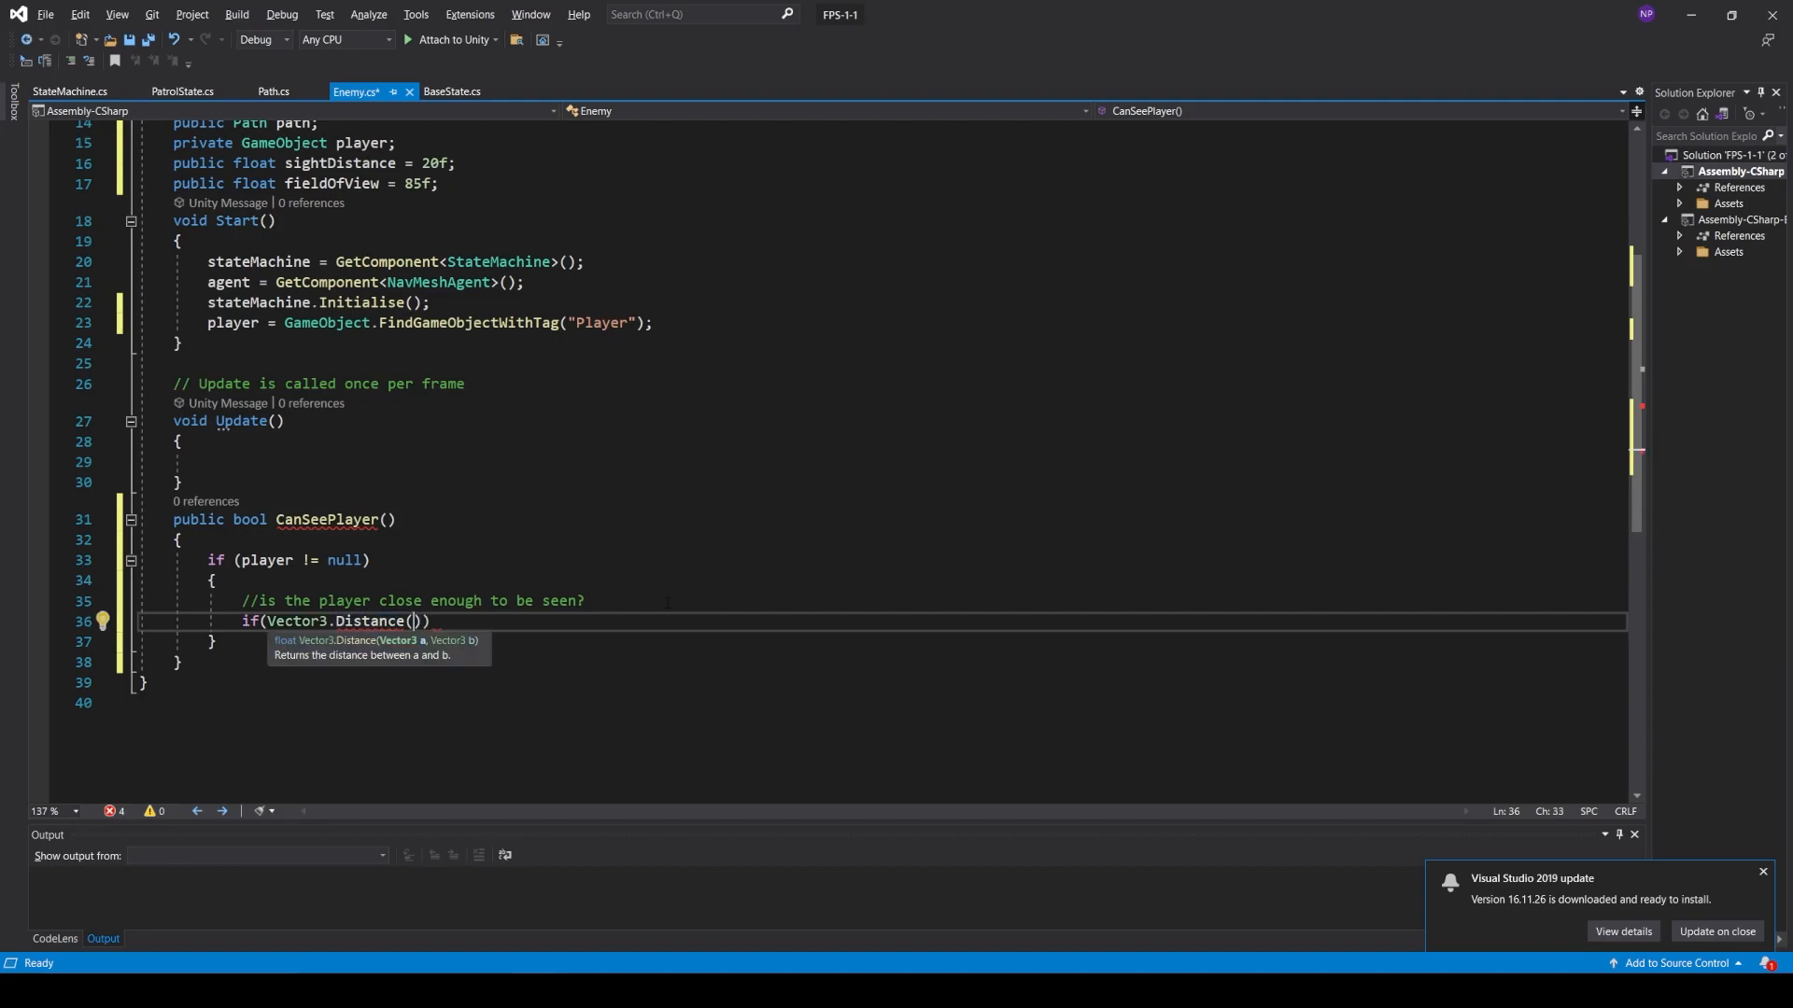
{"action": "type", "text": "transform.position,"}
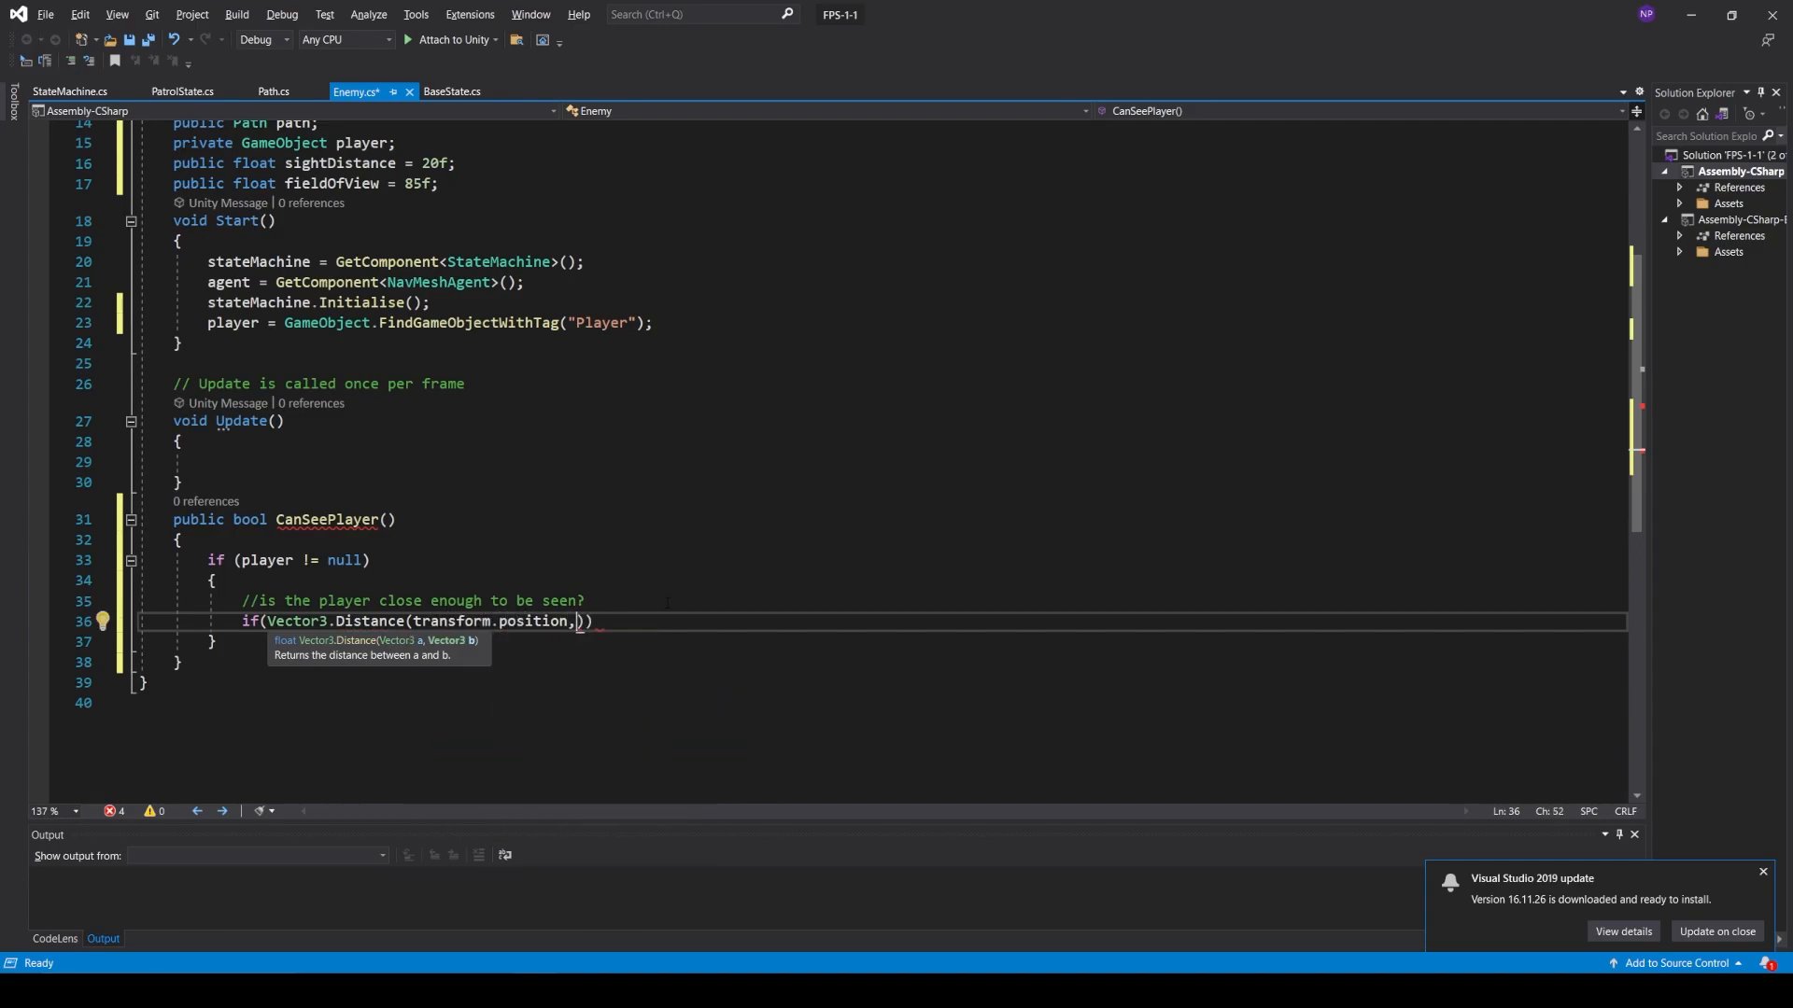
{"action": "type", "text": "player.transform.p"}
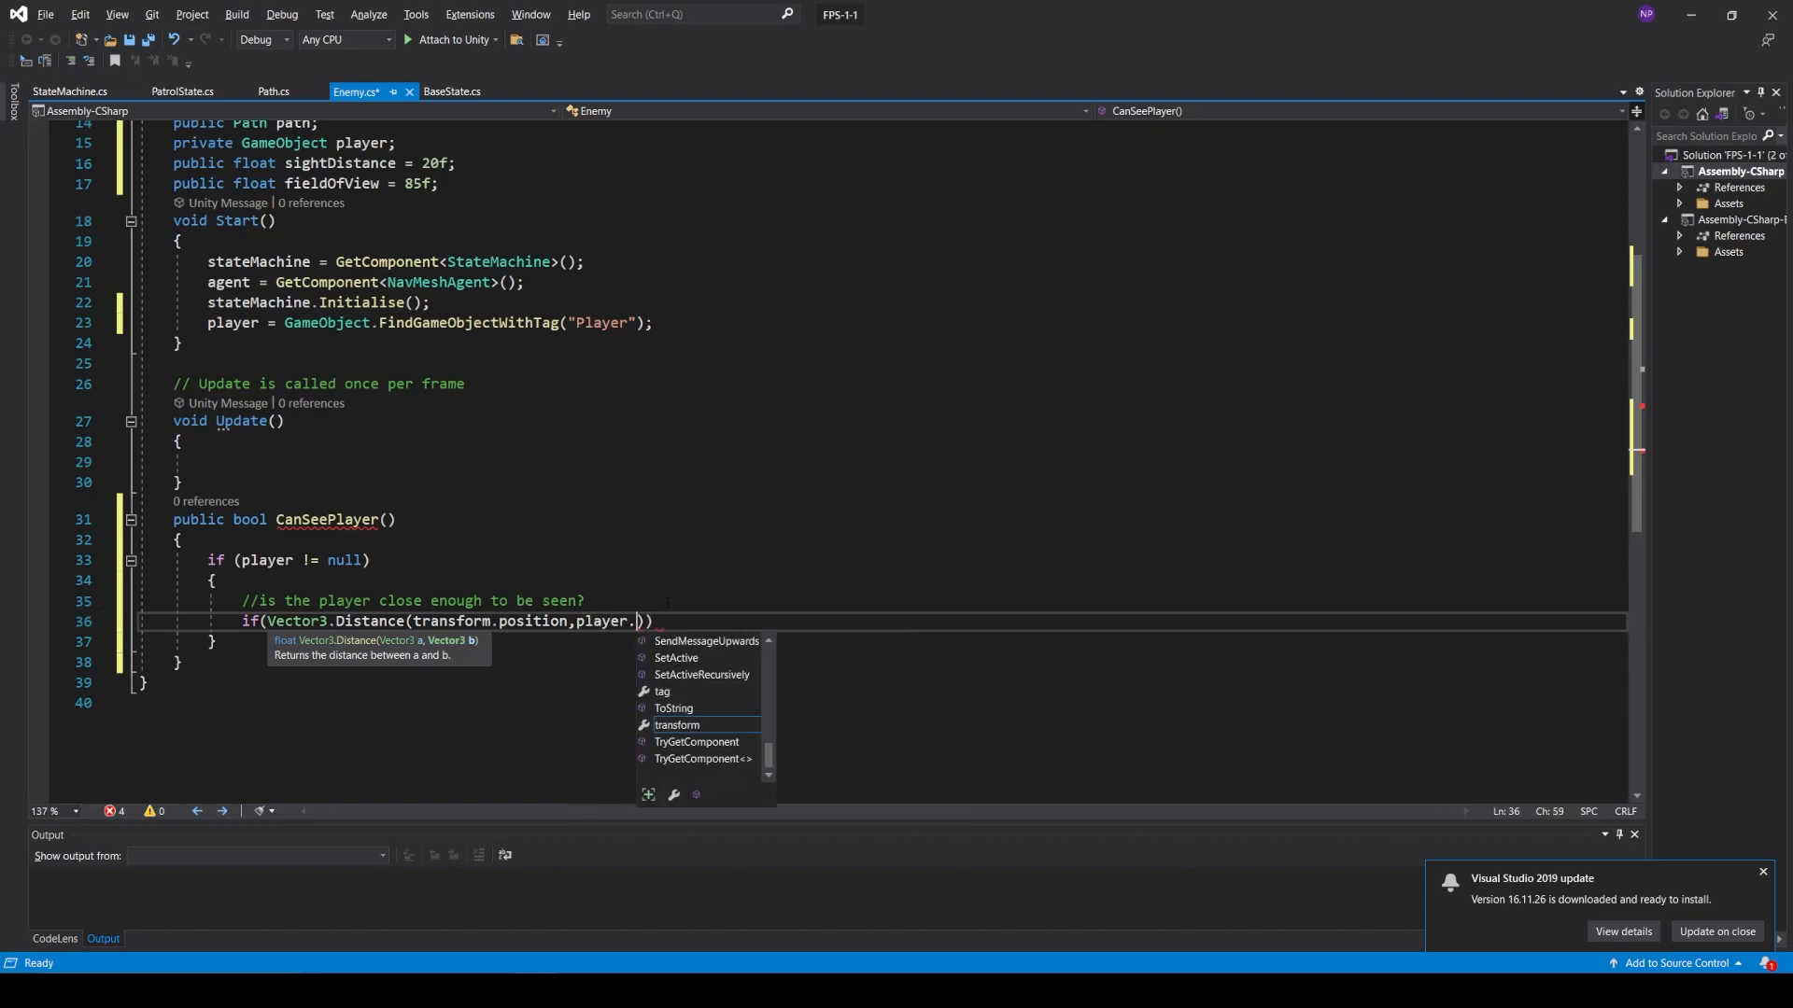
{"action": "key", "text": "Tab"}
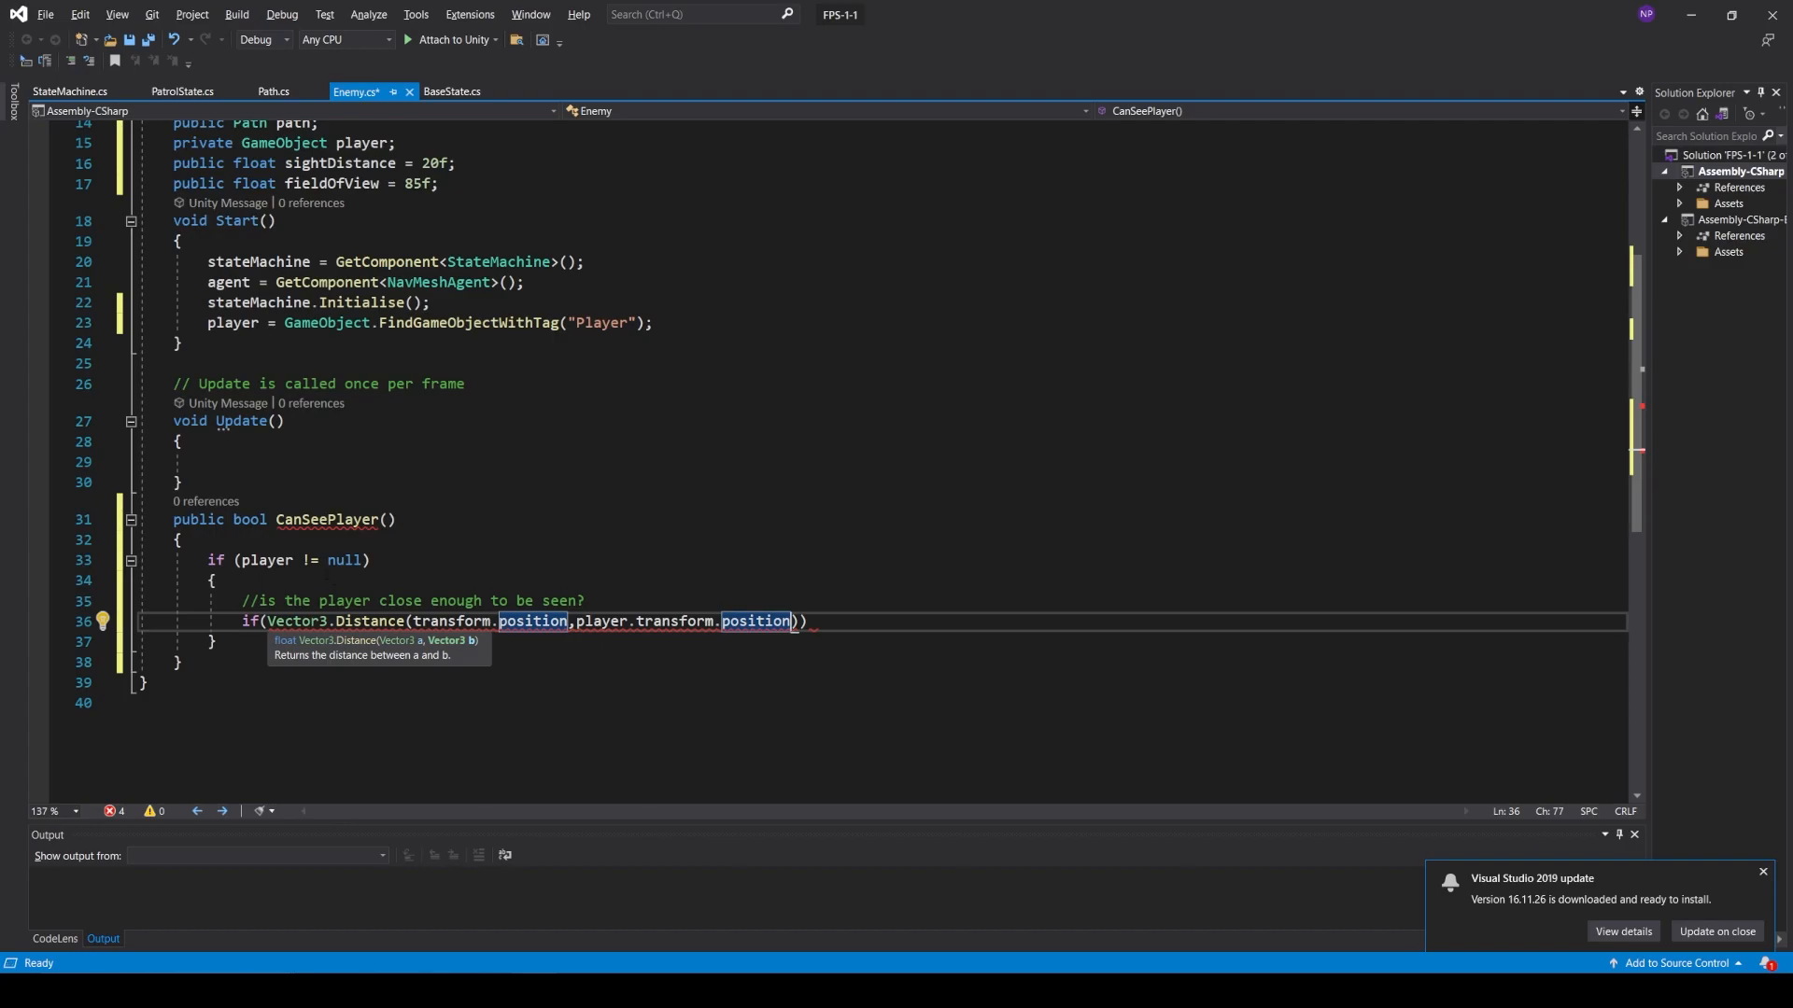
{"action": "type", "text": ")"}
{"action": "type", "text": " < sightDistance"}
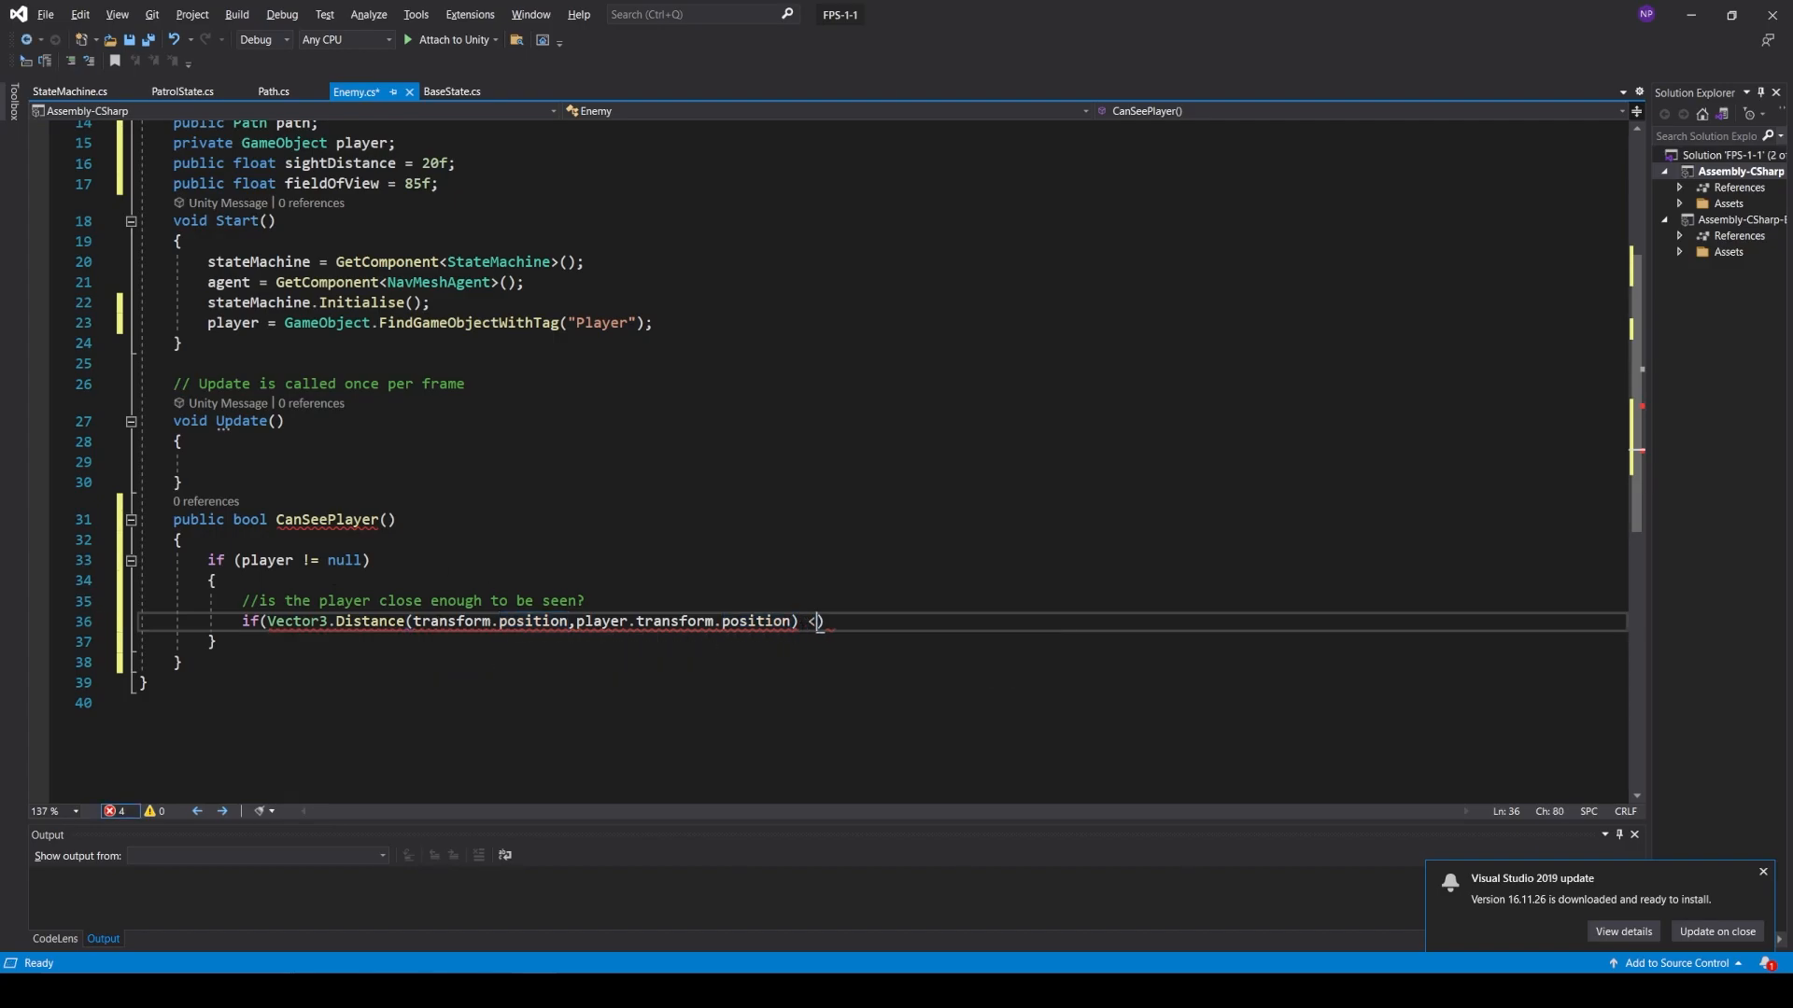
- Give the sight-distance condition a braced body with empty lines for its code
{"action": "key", "text": "End"}
{"action": "type", "text": "{"}
{"action": "key", "text": "Left"}
{"action": "key", "text": "Return"}
{"action": "key", "text": "Right"}
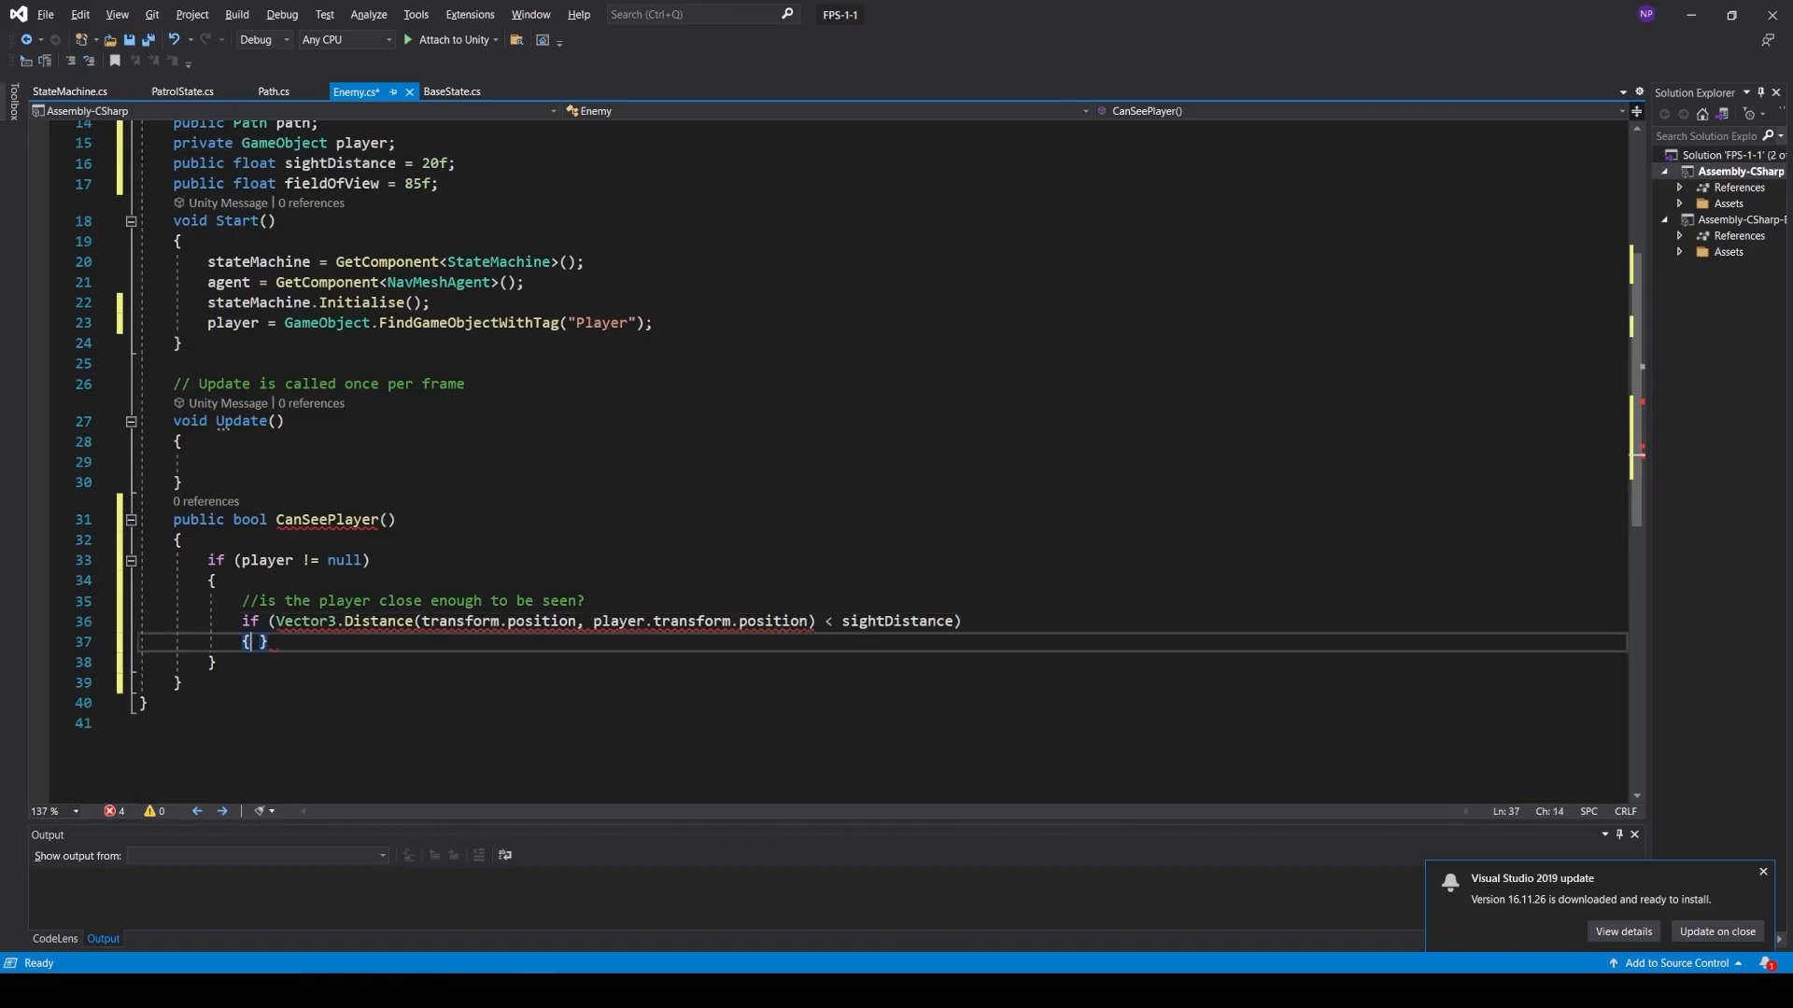
{"action": "key", "text": "Return"}
{"action": "key", "text": "Return"}
{"action": "left_click", "coordinate": [818, 624]}
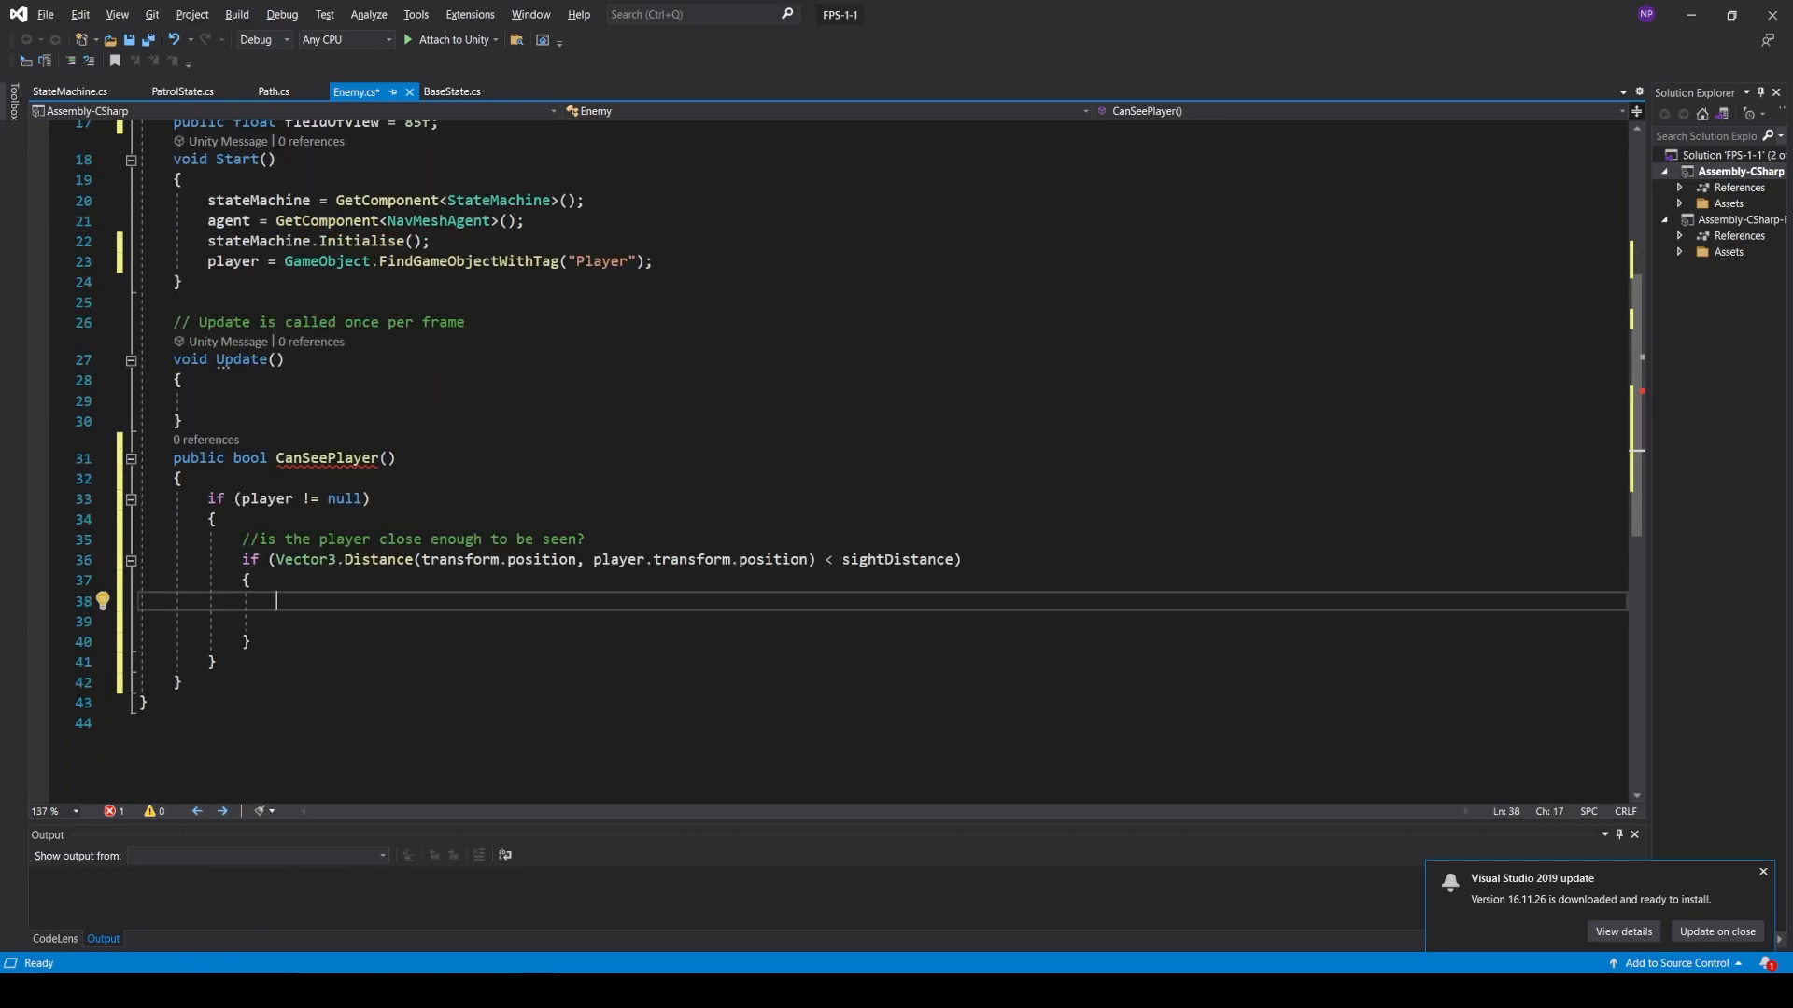
- In the sight-distance block, declare Vector3 targetDirection as player.transform.position - transform.position
{"action": "type", "text": "Vector3 tar"}
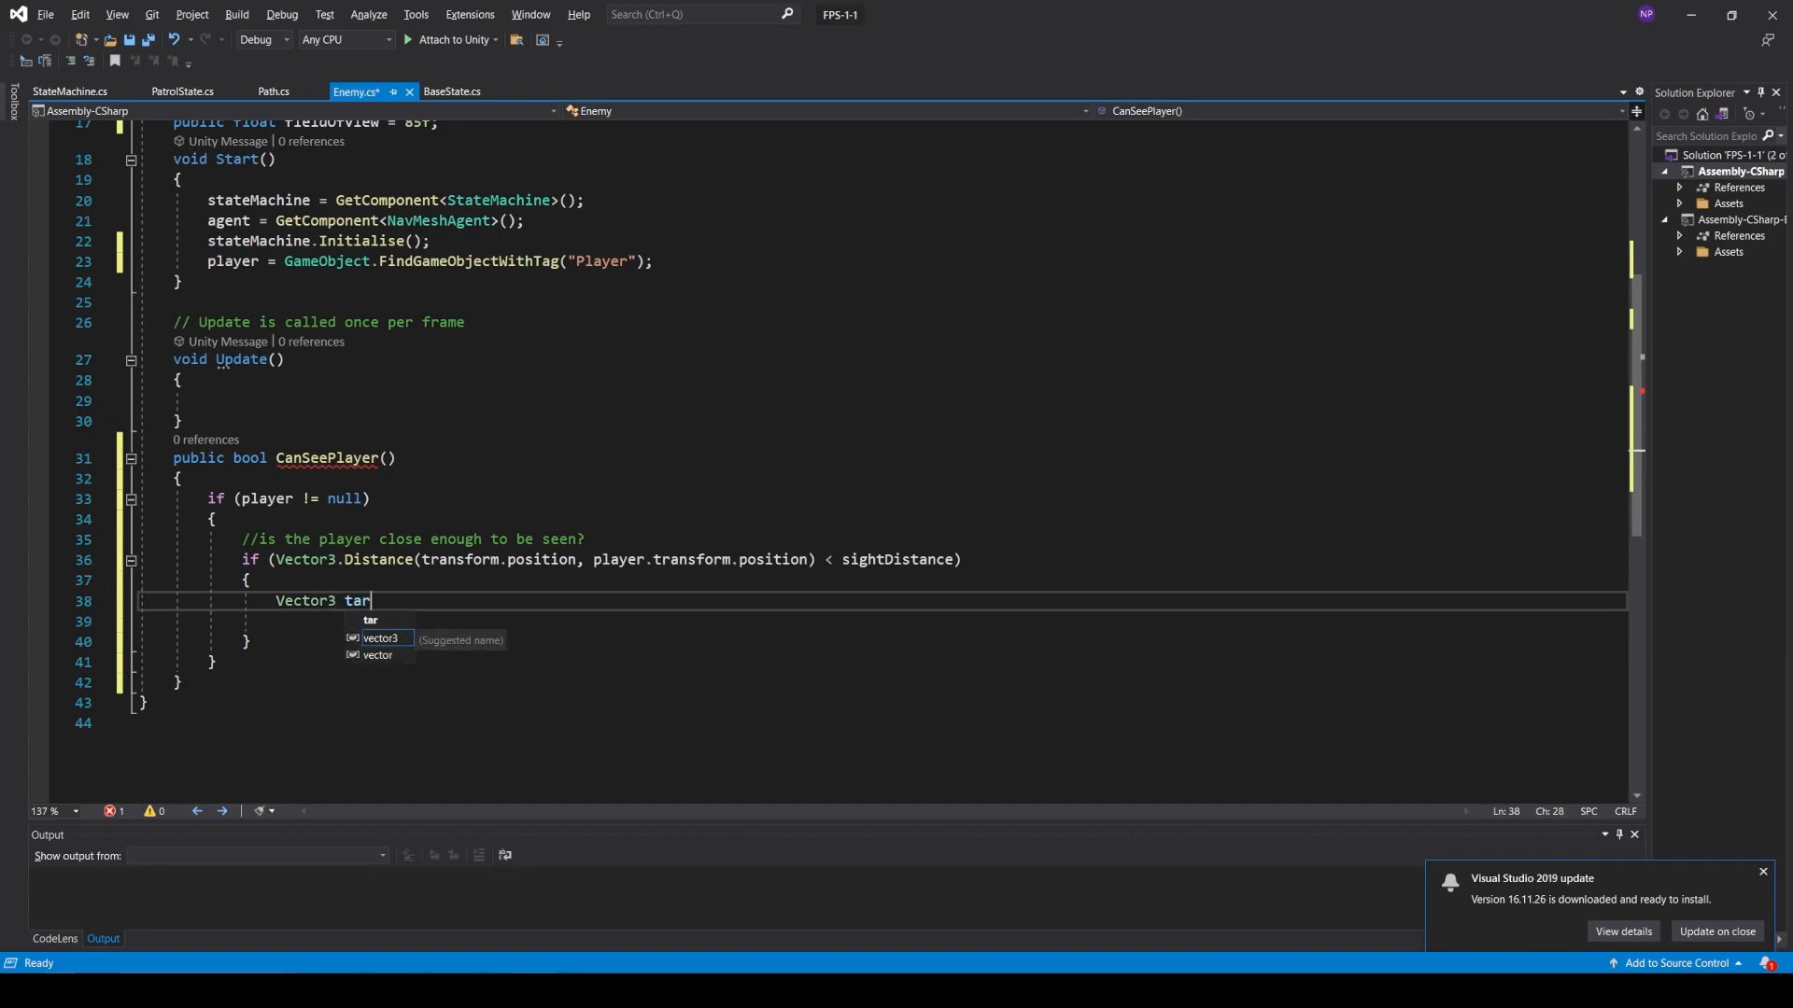
{"action": "type", "text": "getDirection = pl"}
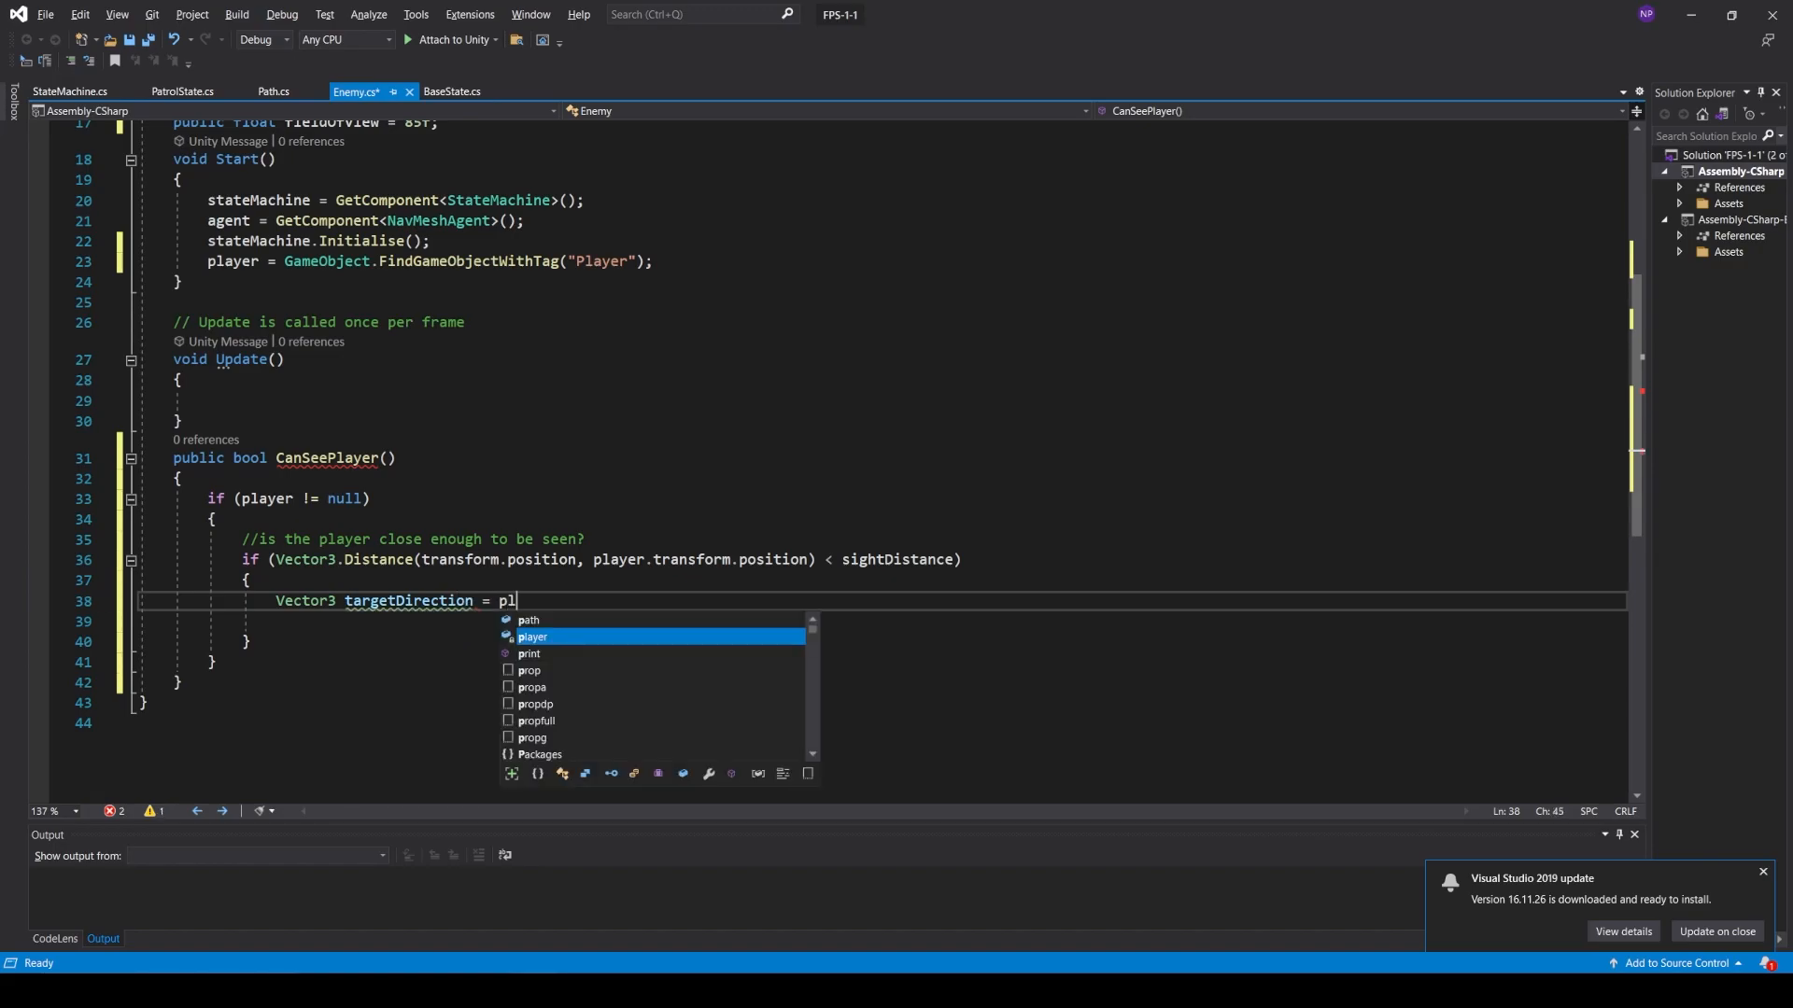
{"action": "type", "text": "ayer.transform.position ="}
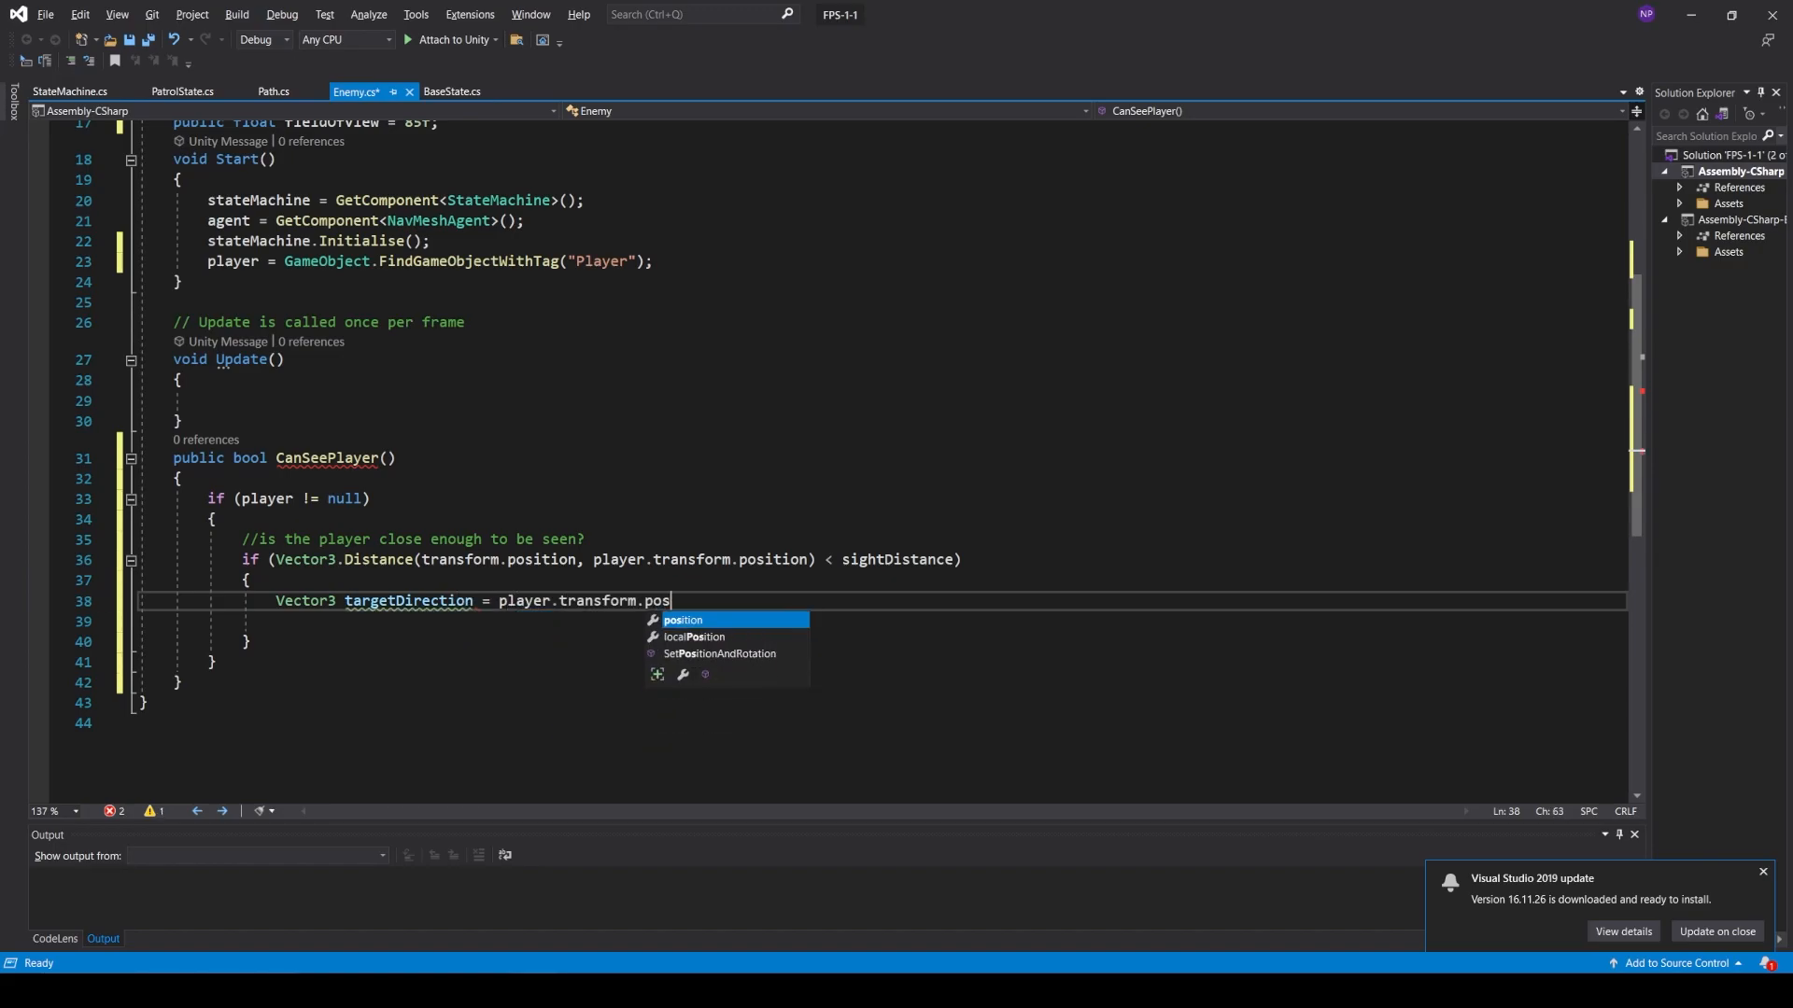
{"action": "key", "text": "BackSpace"}
{"action": "key", "text": "BackSpace"}
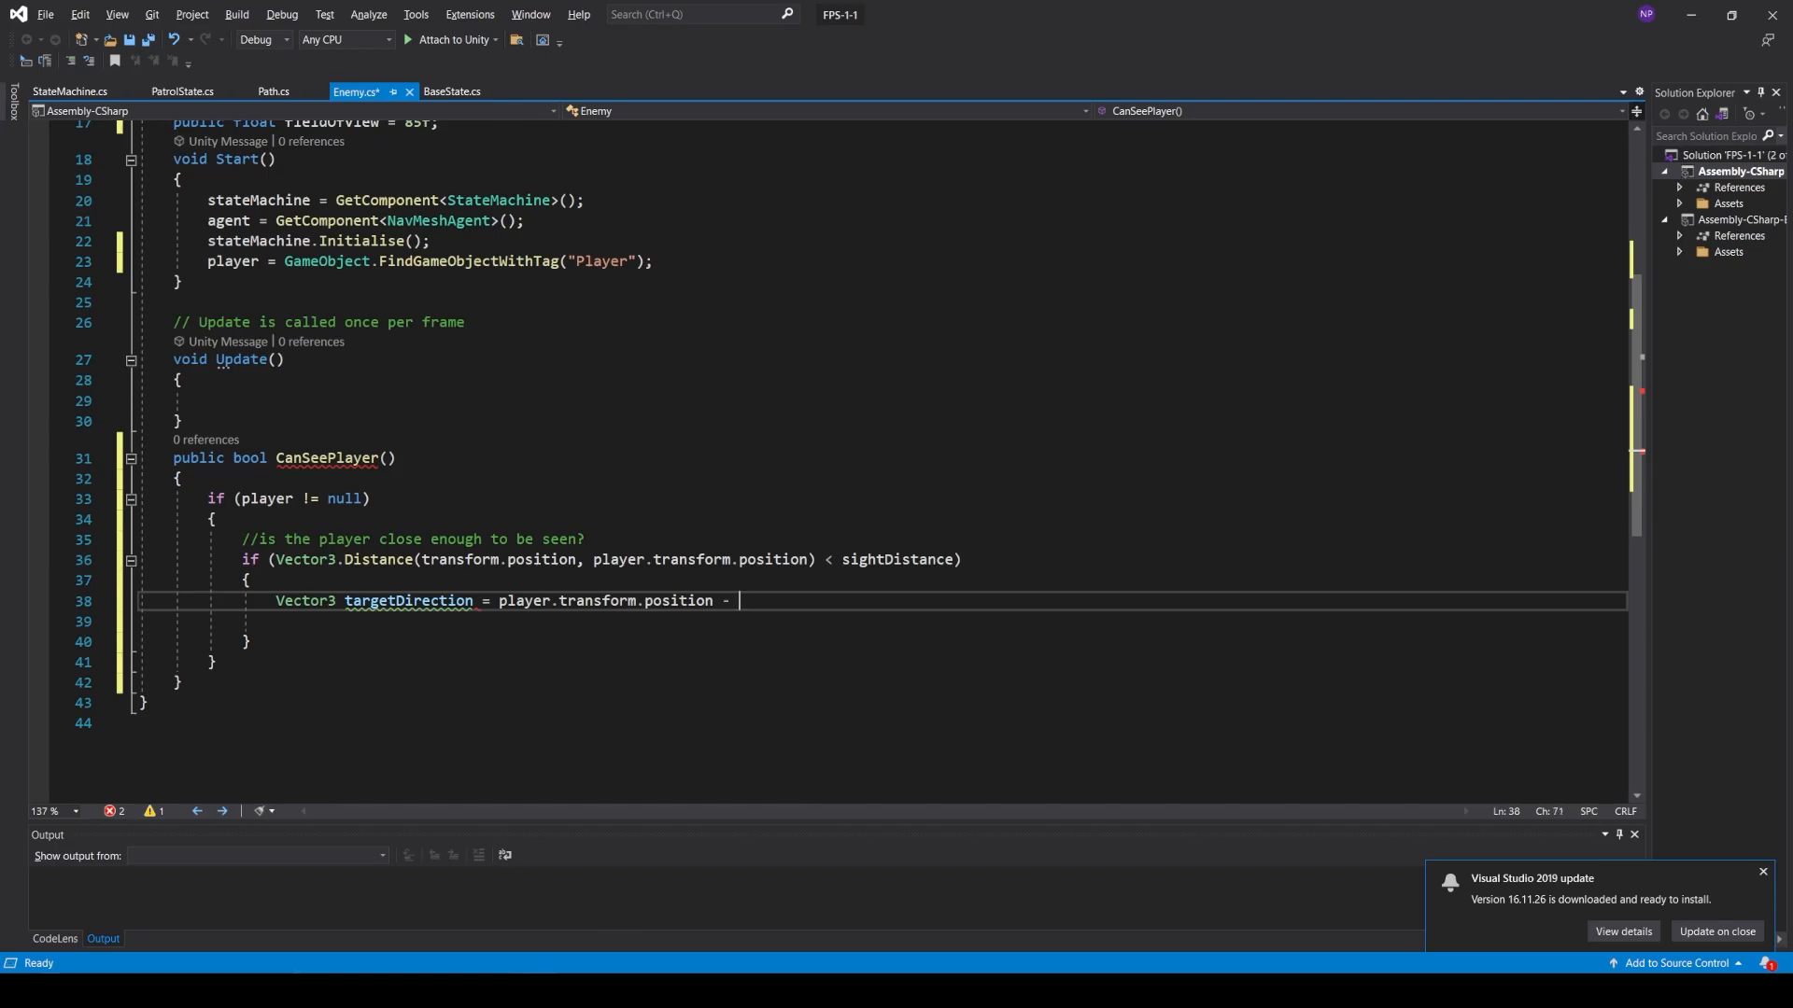
{"action": "type", "text": "- transform"}
{"action": "type", "text": ".position;"}
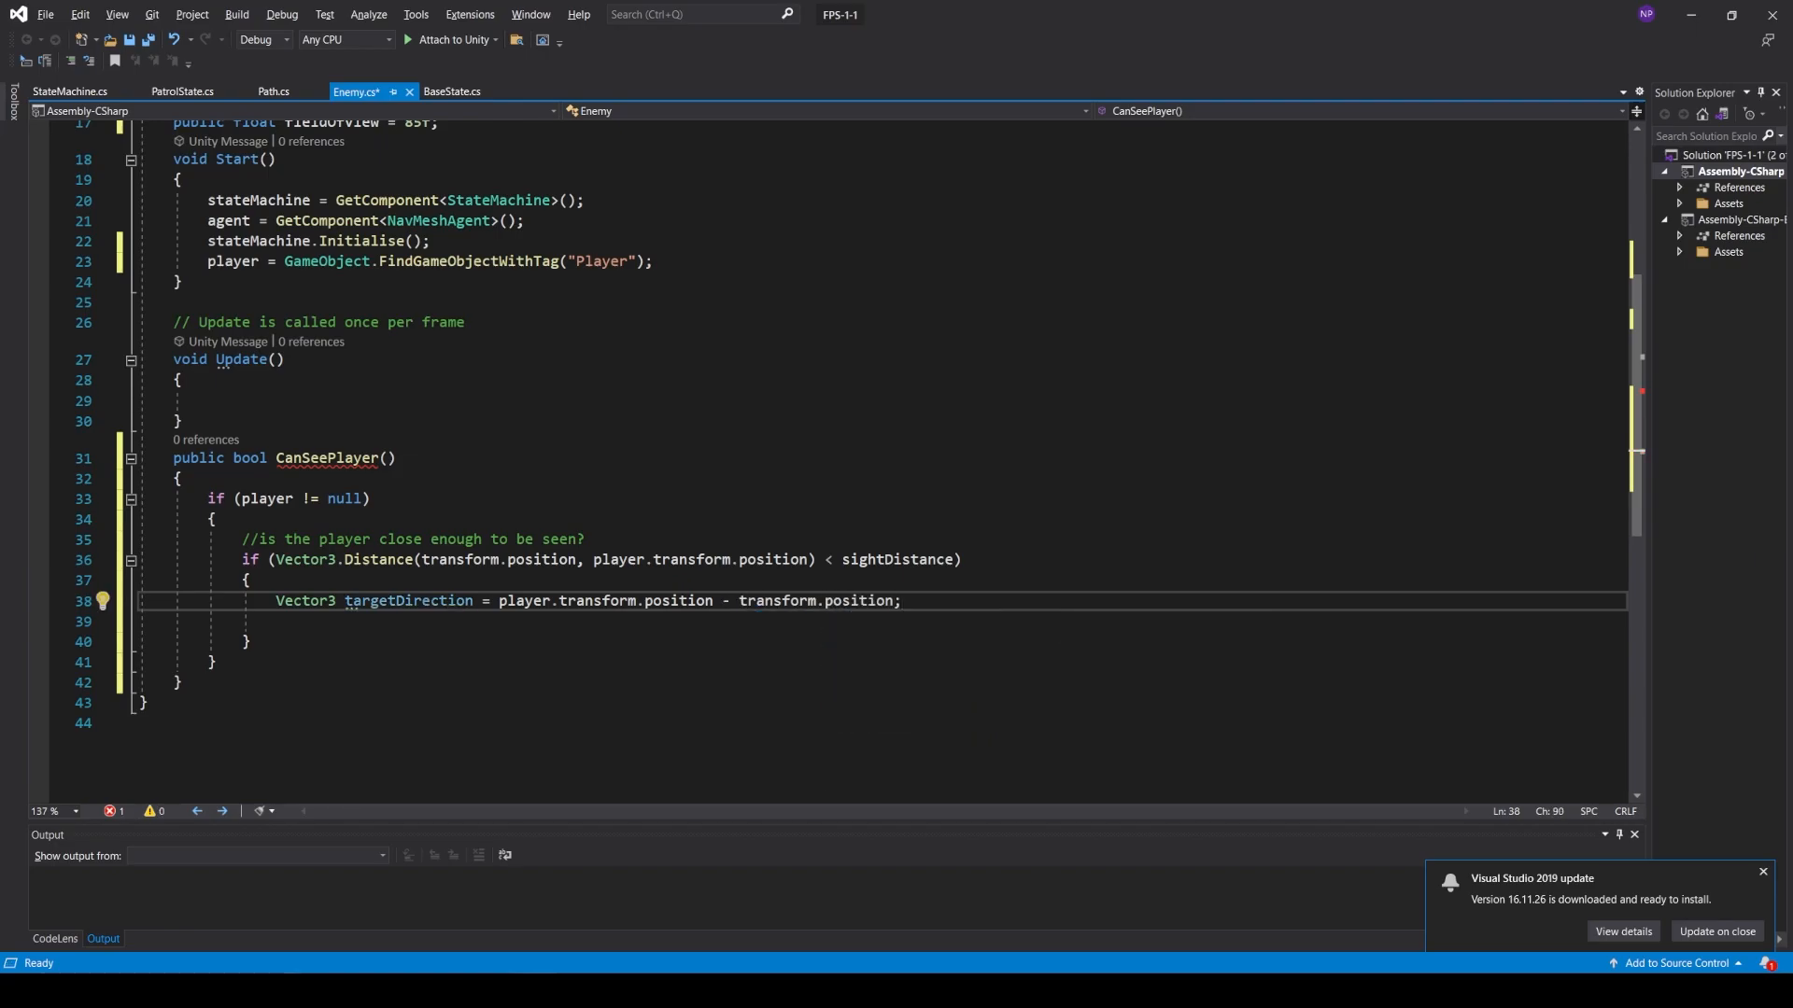
- Below targetDirection, declare float angleToPlayer as Vector3.Angle(targetDirection, transform.forward)
{"action": "key", "text": "Return"}
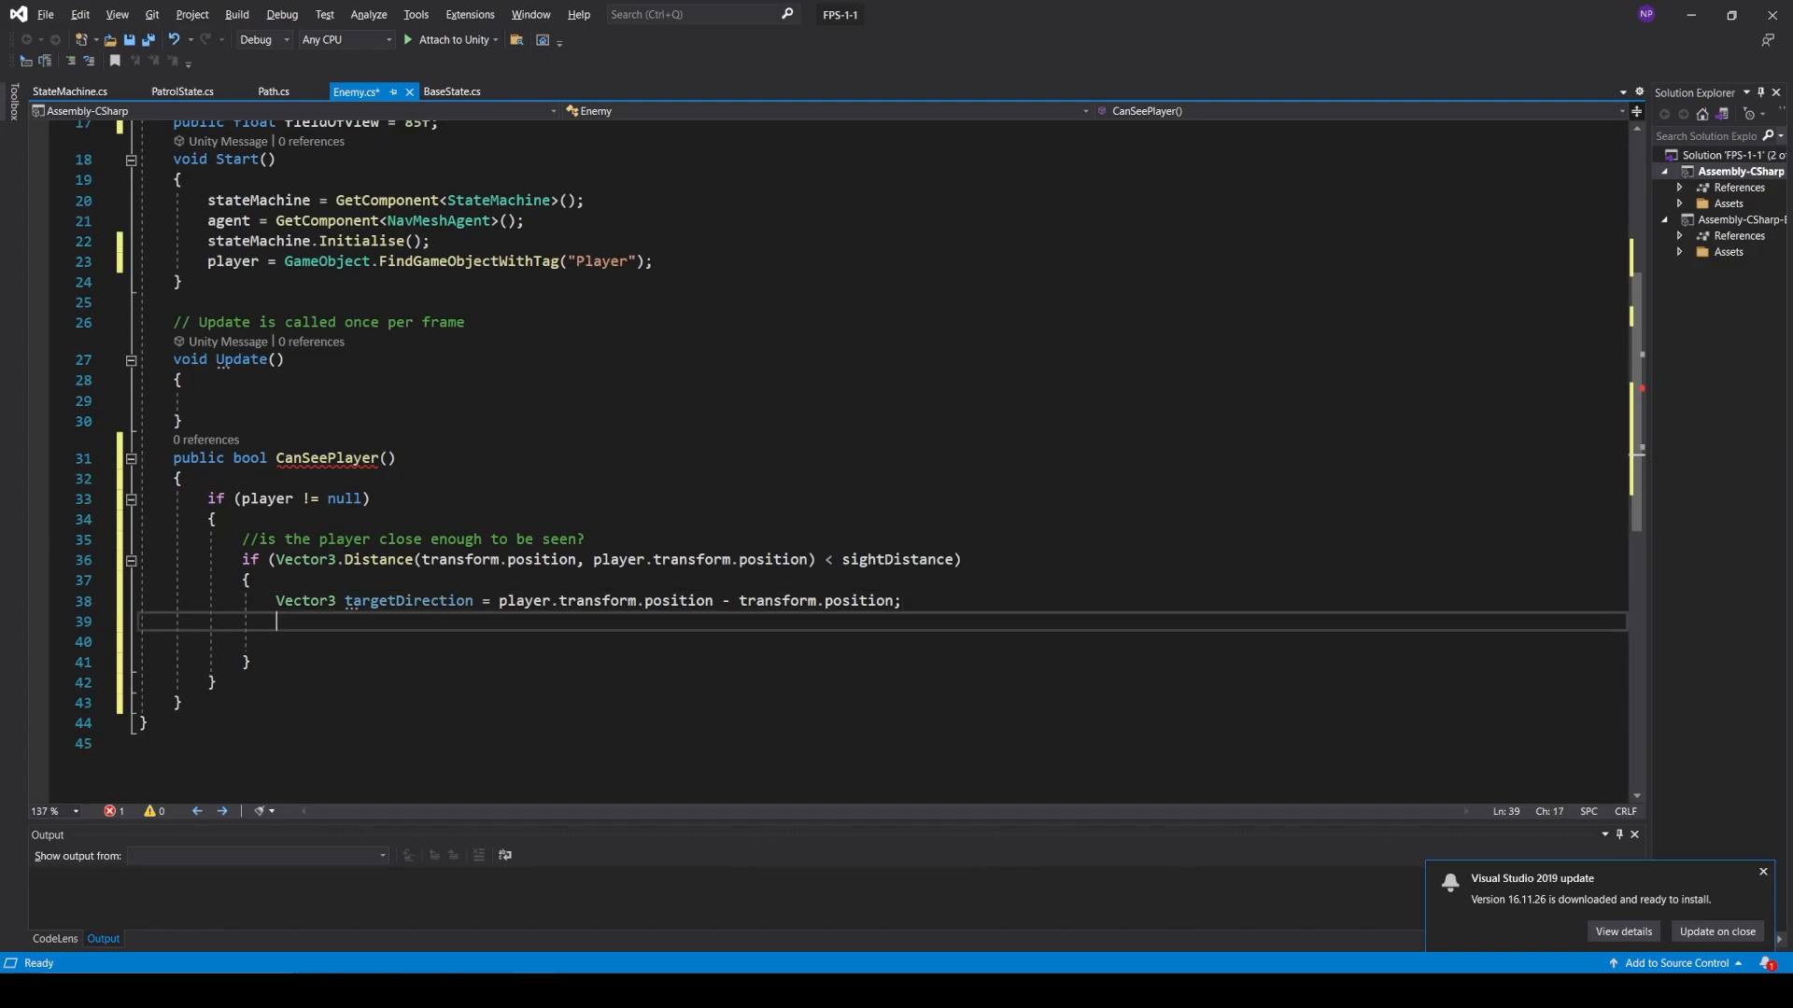
{"action": "type", "text": "float angleToPlayer = "}
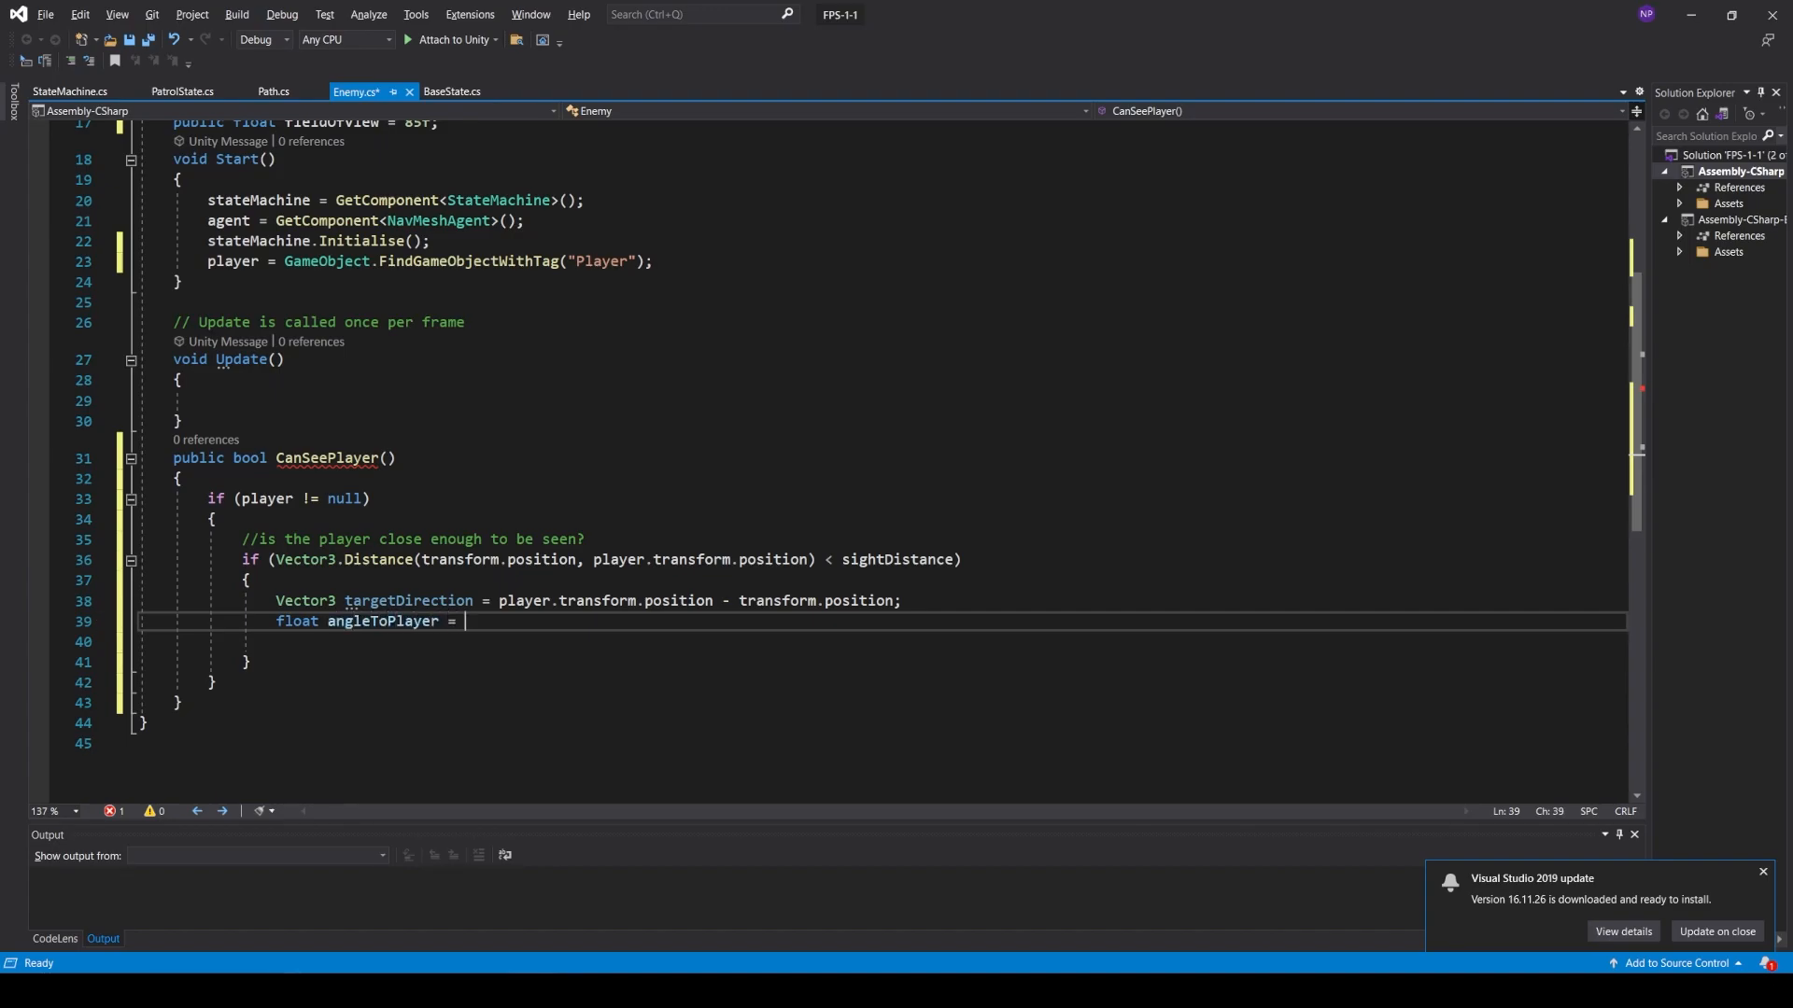
{"action": "type", "text": "Vector3.Angle"}
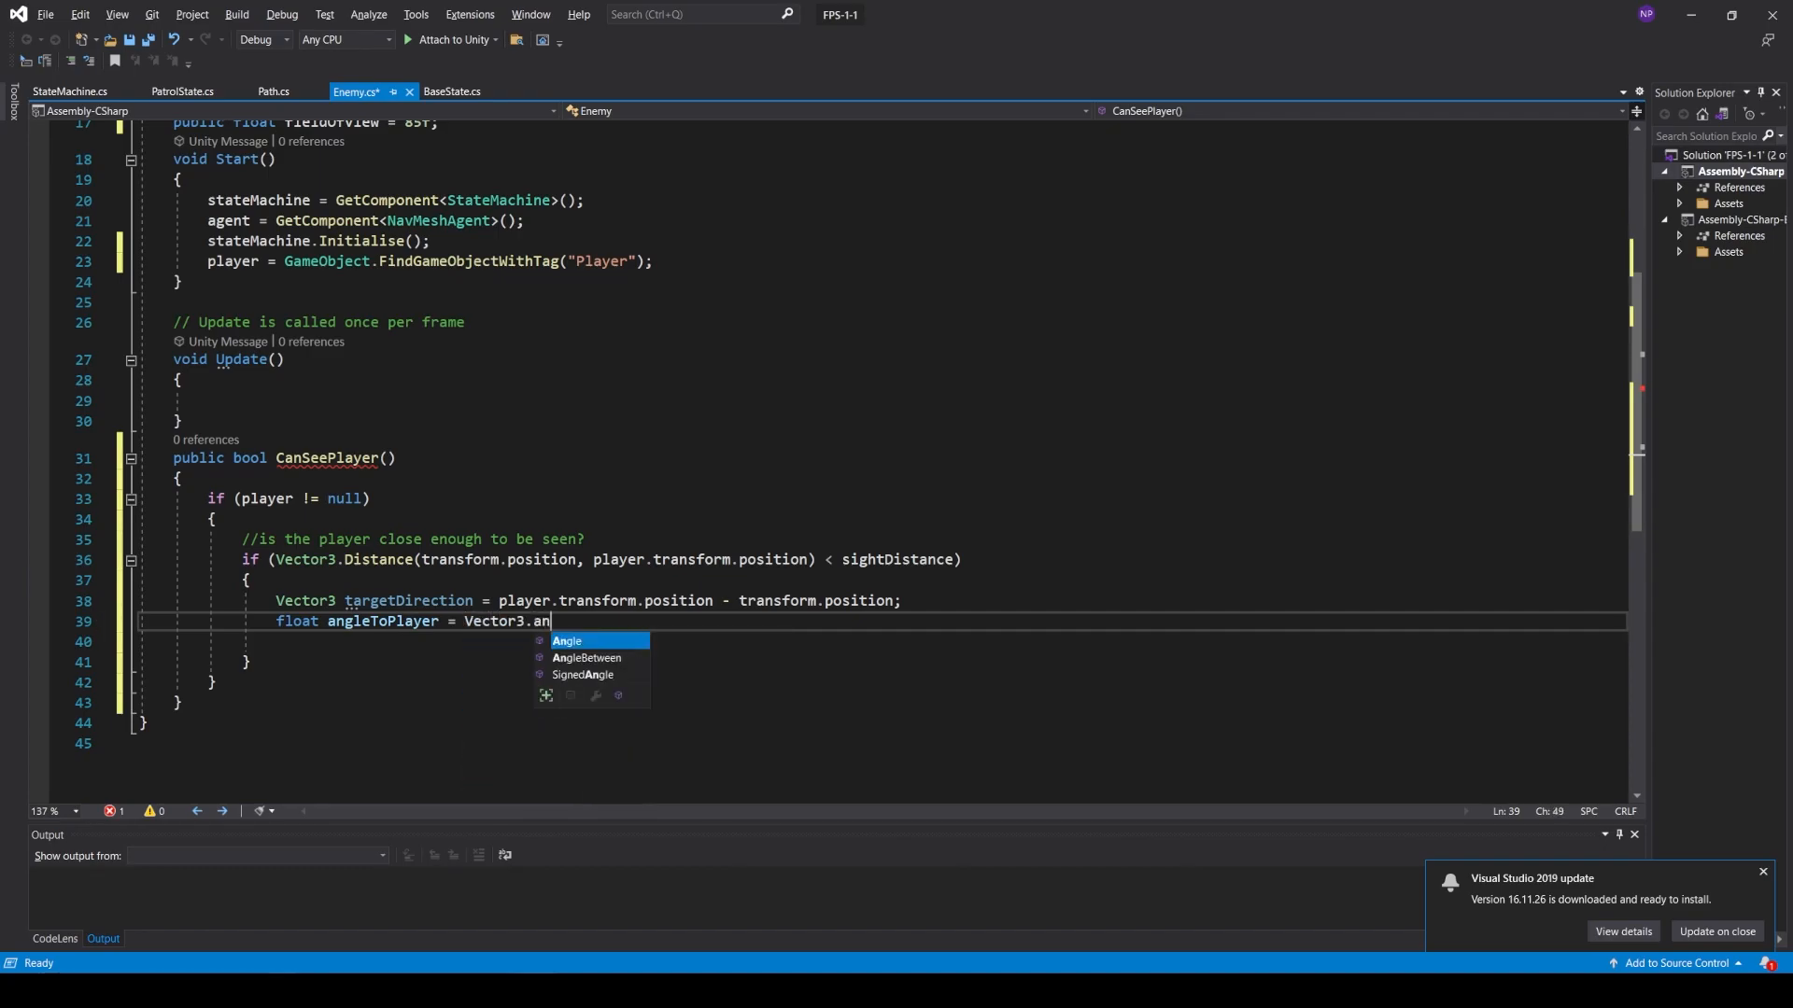
{"action": "type", "text": "(targetDirection"}
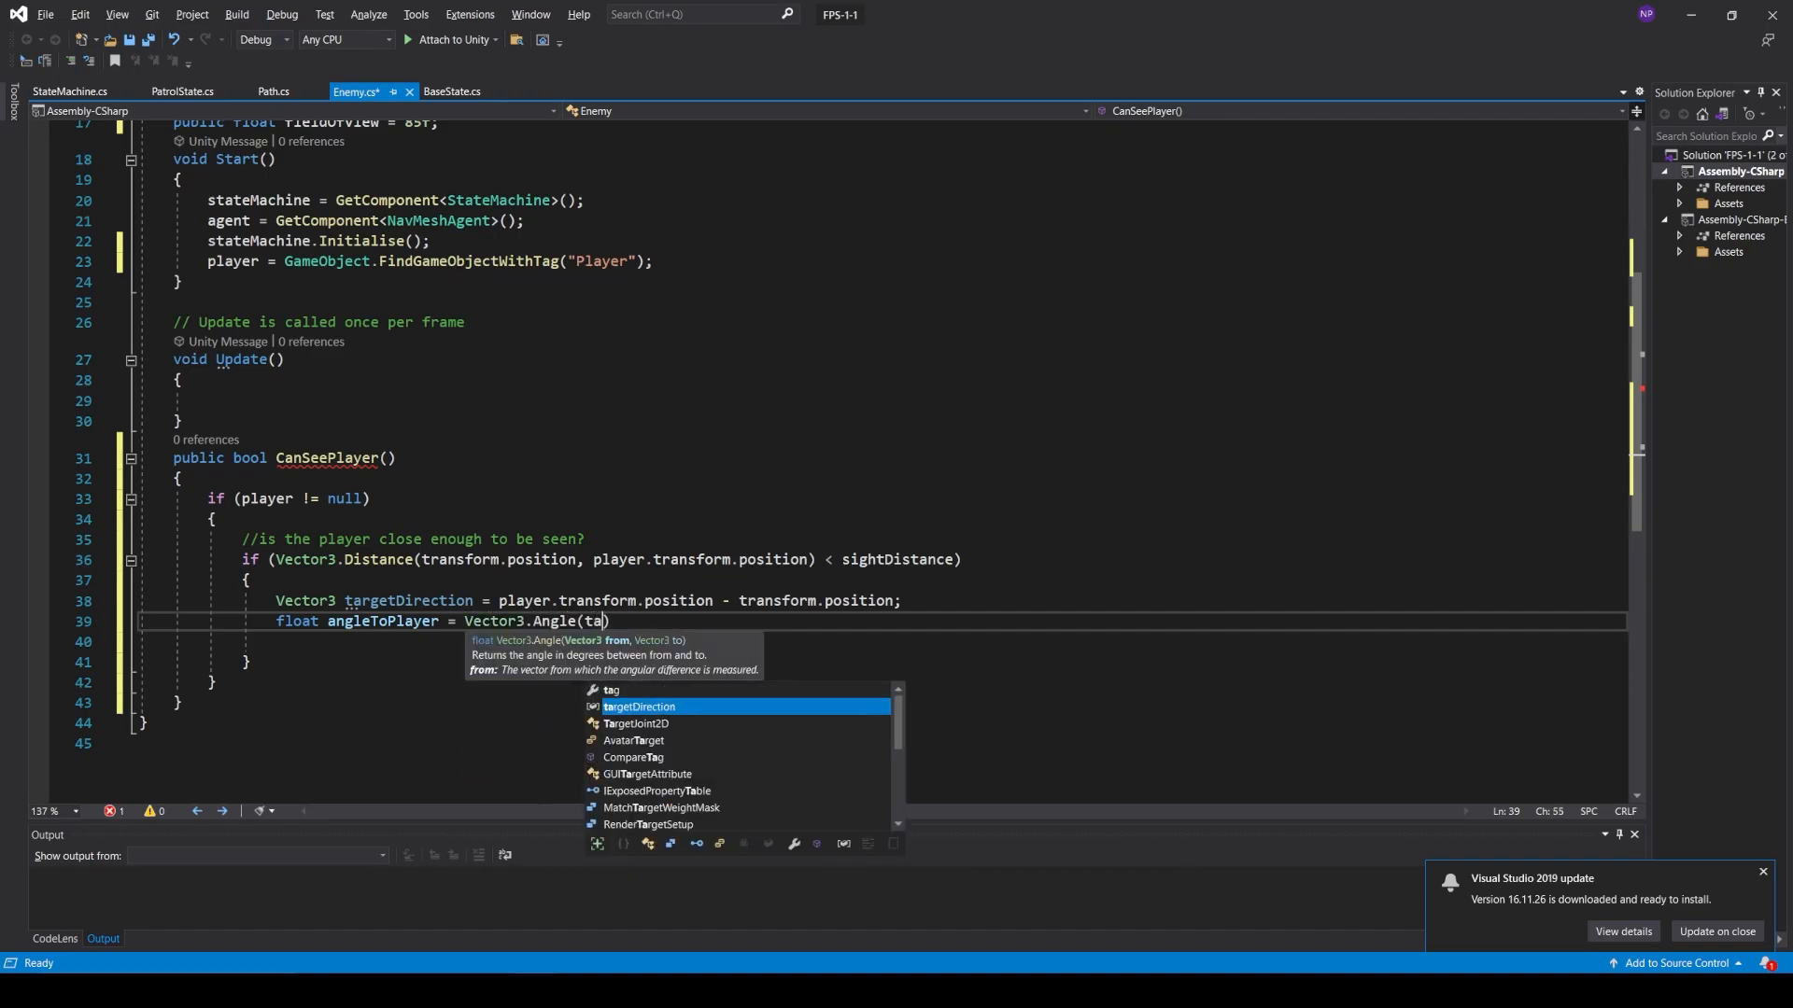
{"action": "type", "text": ","}
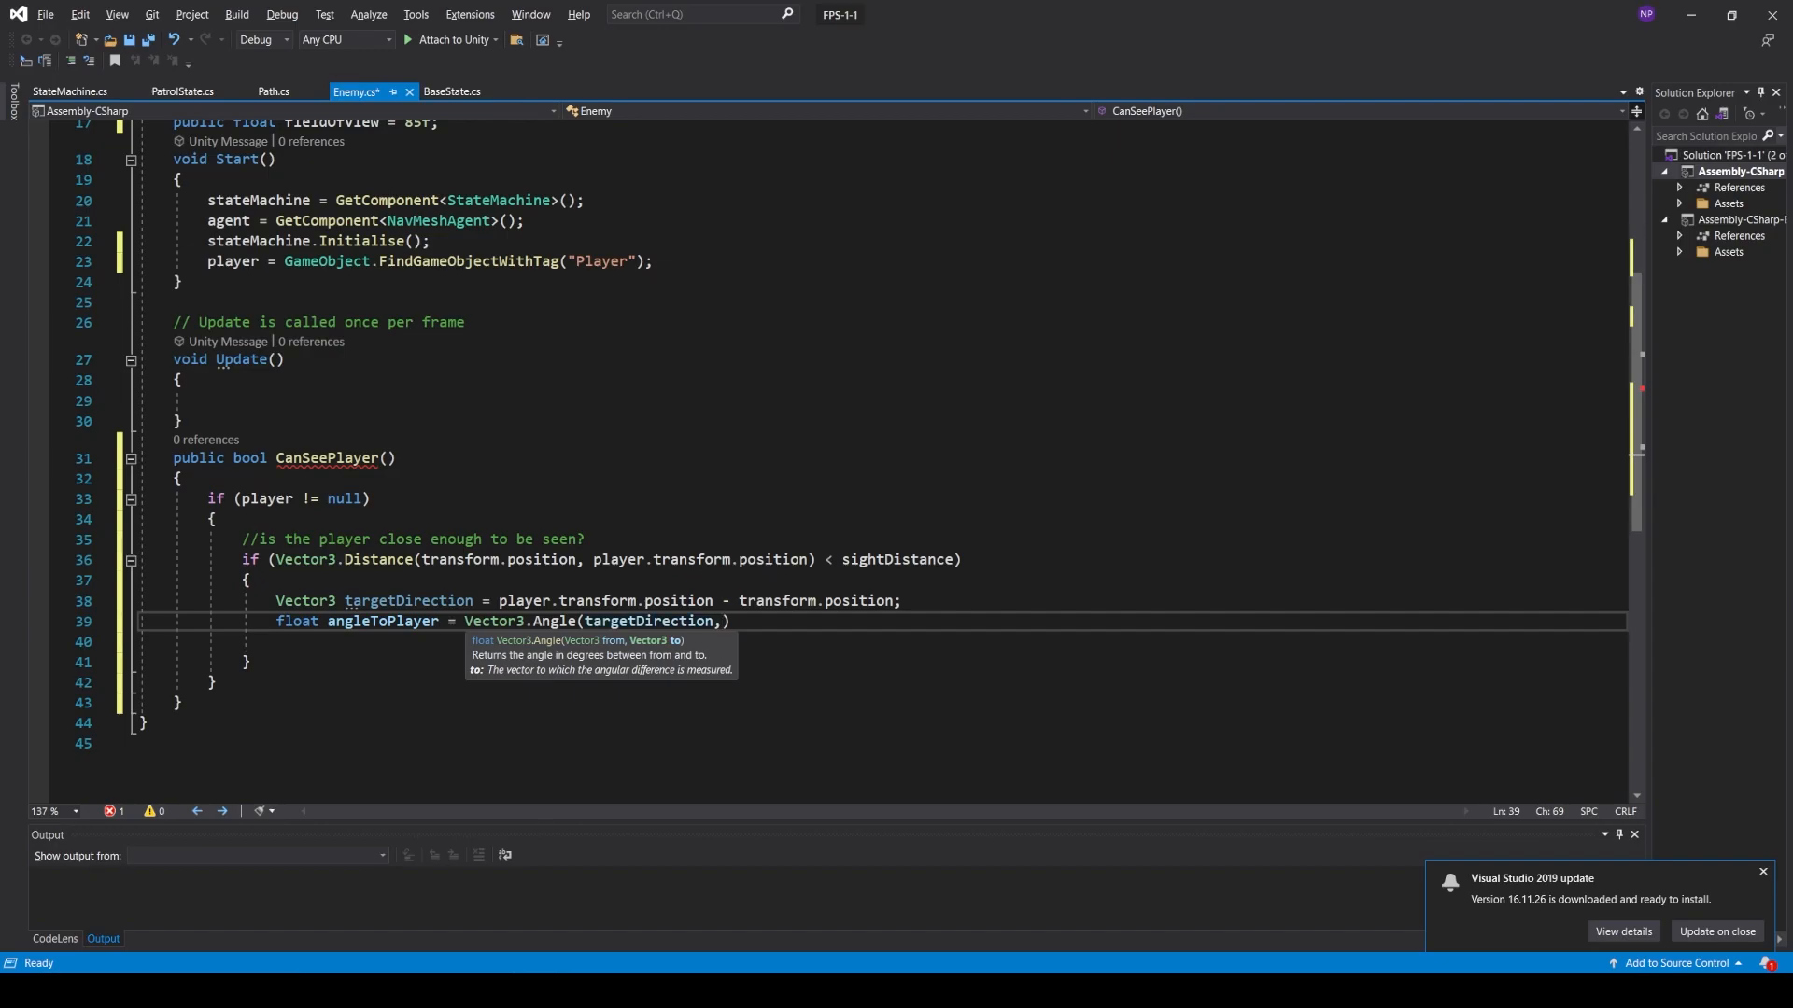
{"action": "type", "text": " transform.fo"}
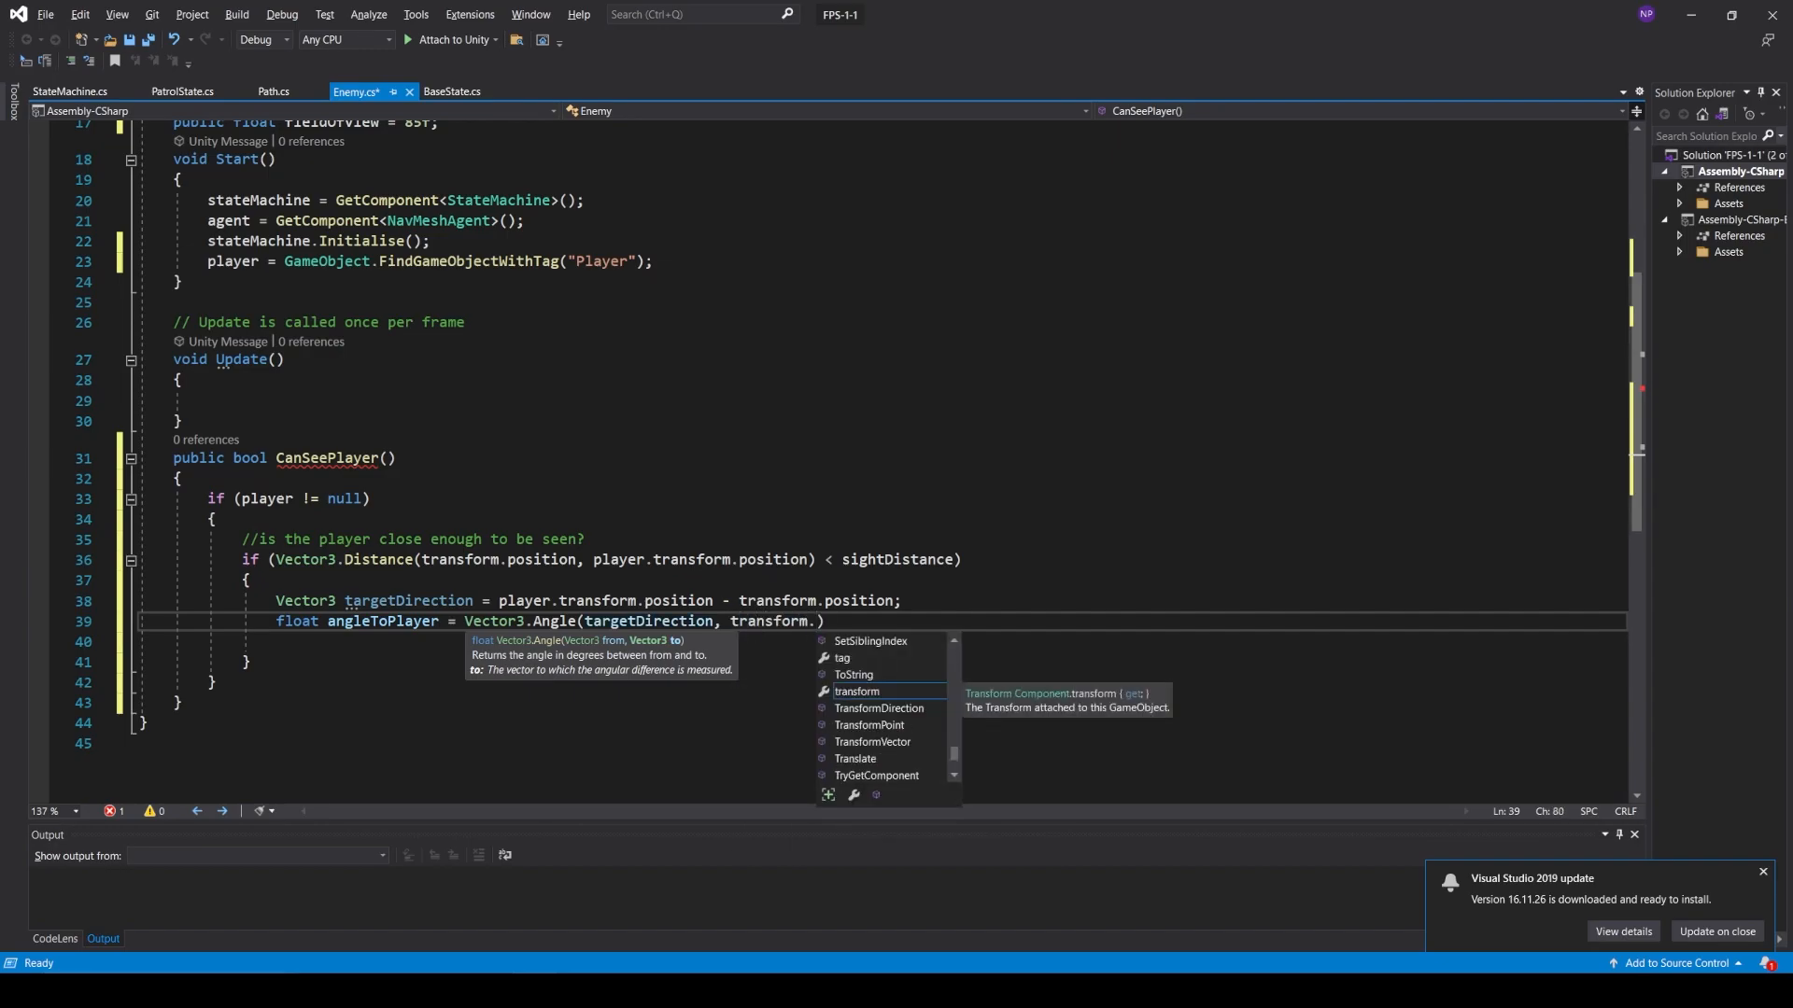
{"action": "key", "text": "Tab"}
{"action": "type", "text": ");"}
- Below angleToPlayer, add a braced if block testing angleToPlayer >= -fieldOfView && angleToPlayer <= fieldOfView
{"action": "scroll", "coordinate": [840, 449], "scroll_direction": "down", "scroll_amount": 1}
{"action": "left_click", "coordinate": [252, 519]}
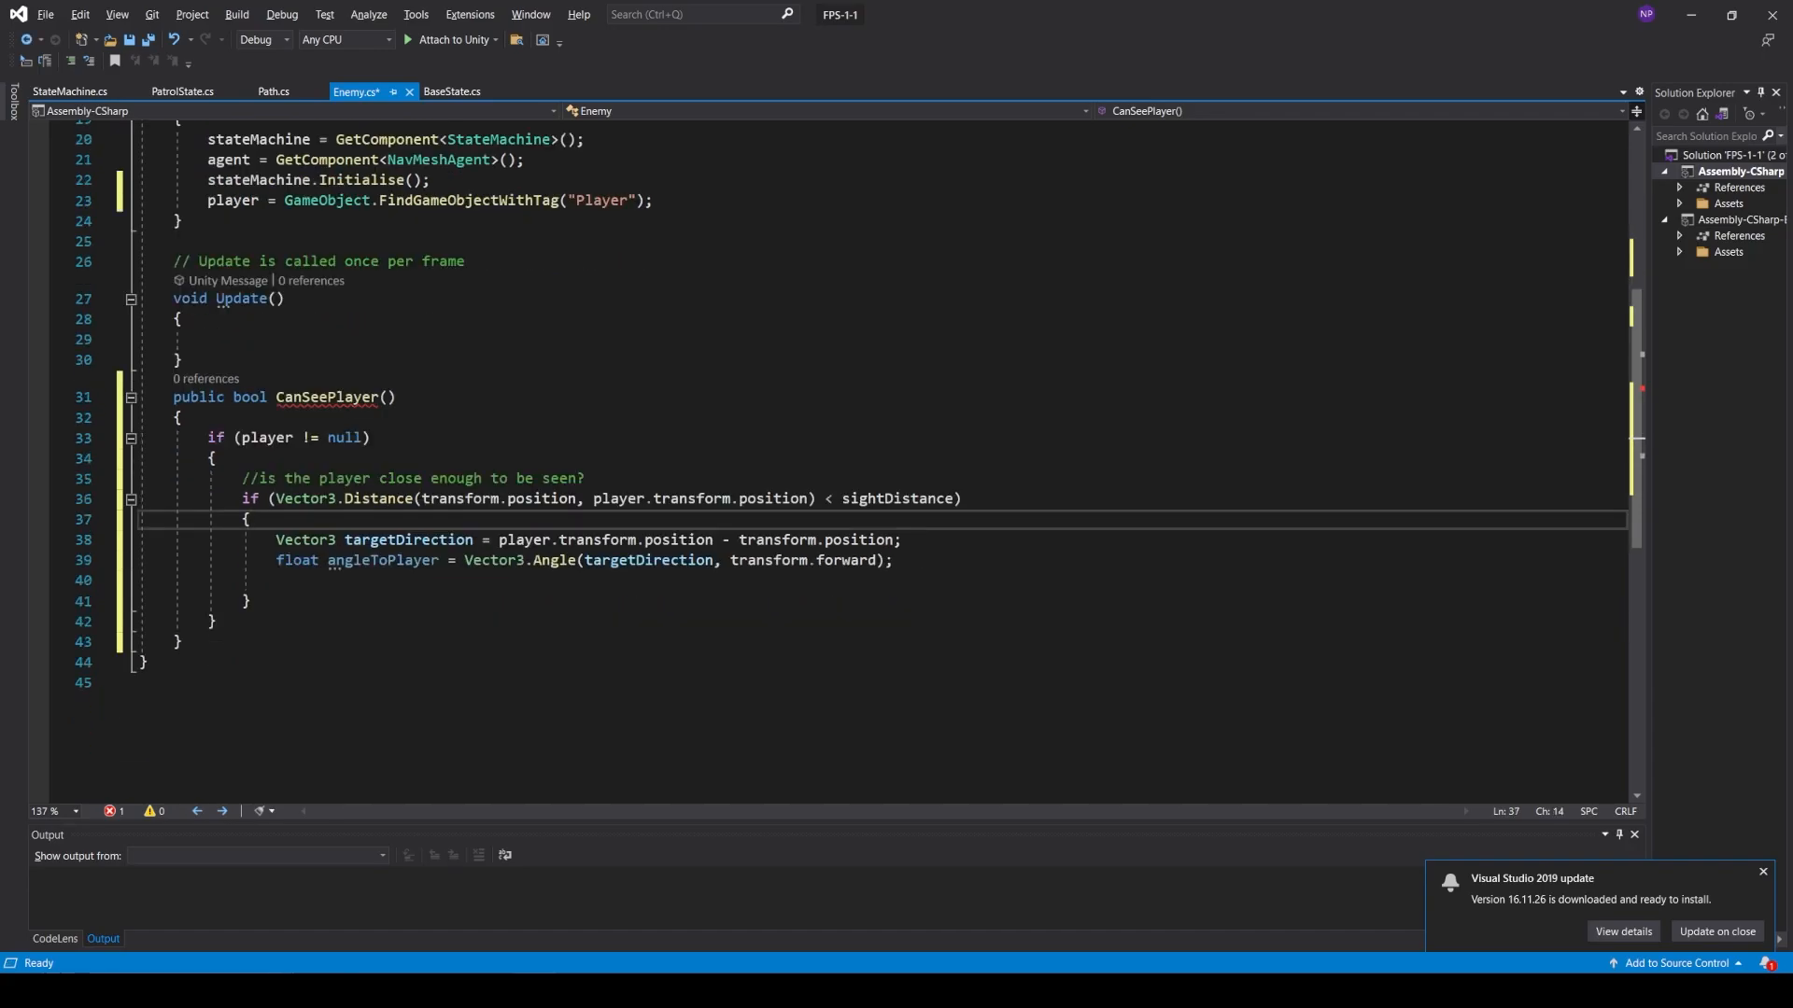
{"action": "left_click", "coordinate": [352, 580]}
{"action": "type", "text": "if(angleToPlayer"}
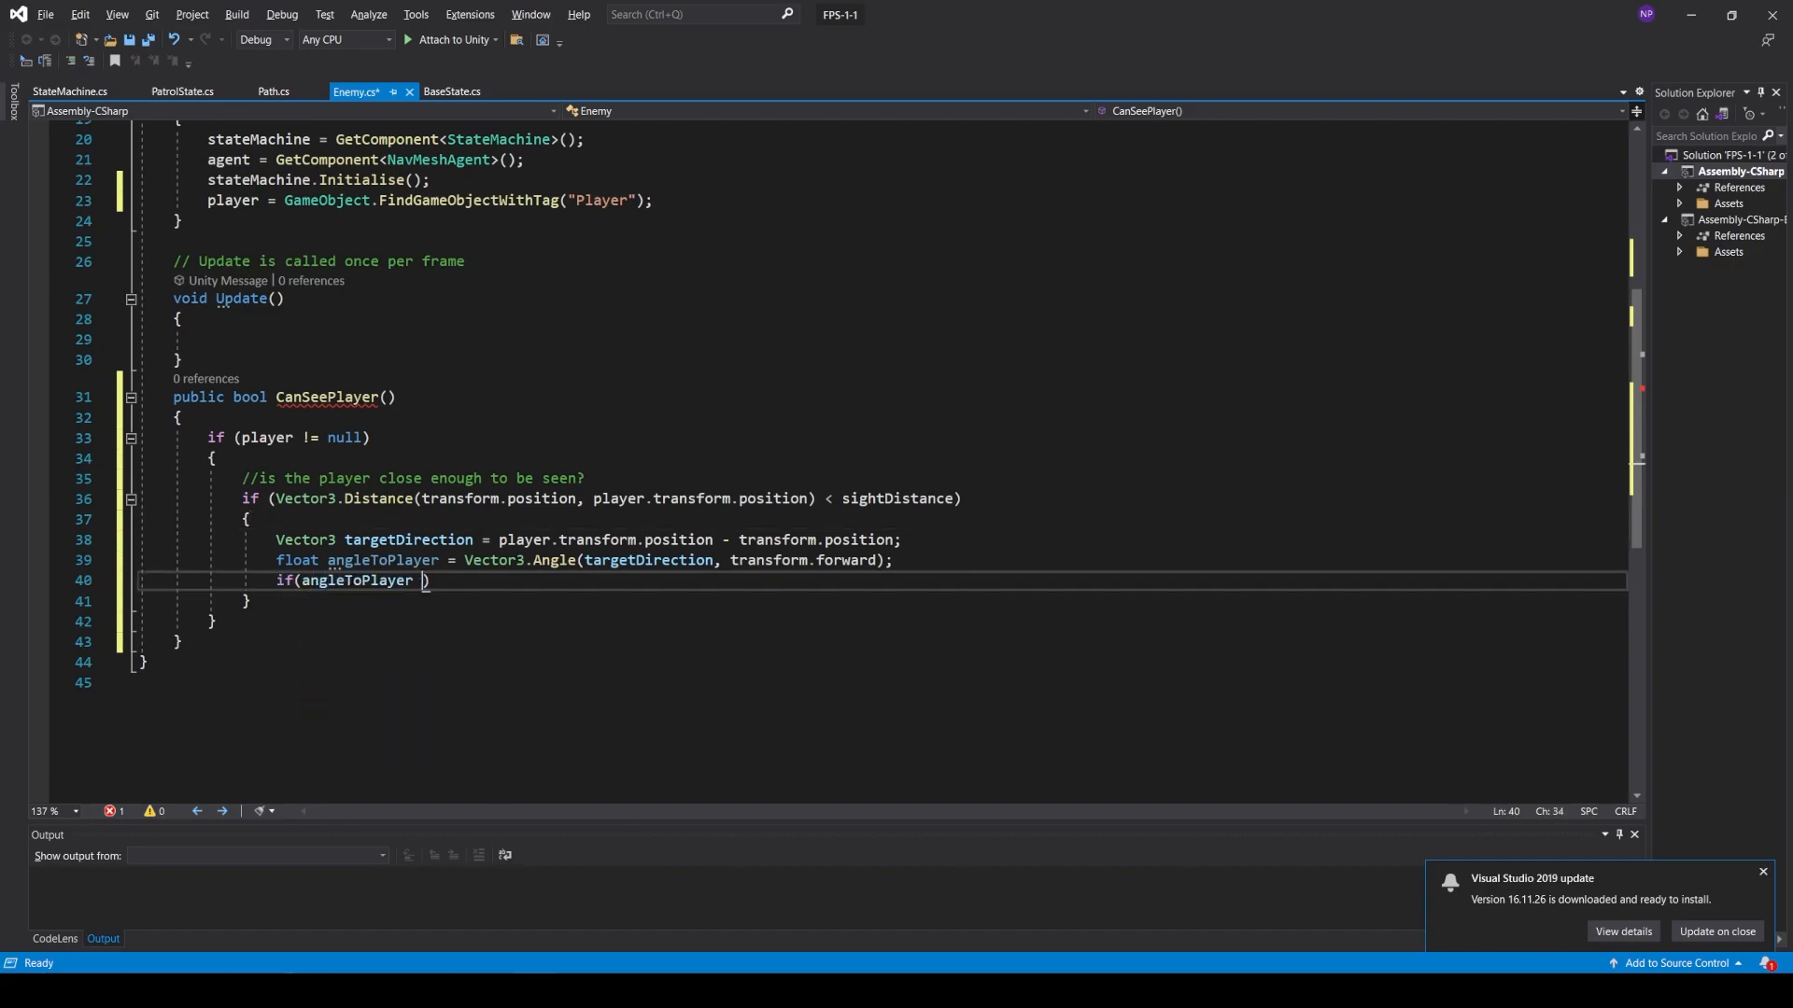
{"action": "type", "text": " >= "}
{"action": "type", "text": "-fieldOfView"}
{"action": "type", "text": " && angleToPlayer "}
{"action": "type", "text": "<-"}
{"action": "type", "text": "= "}
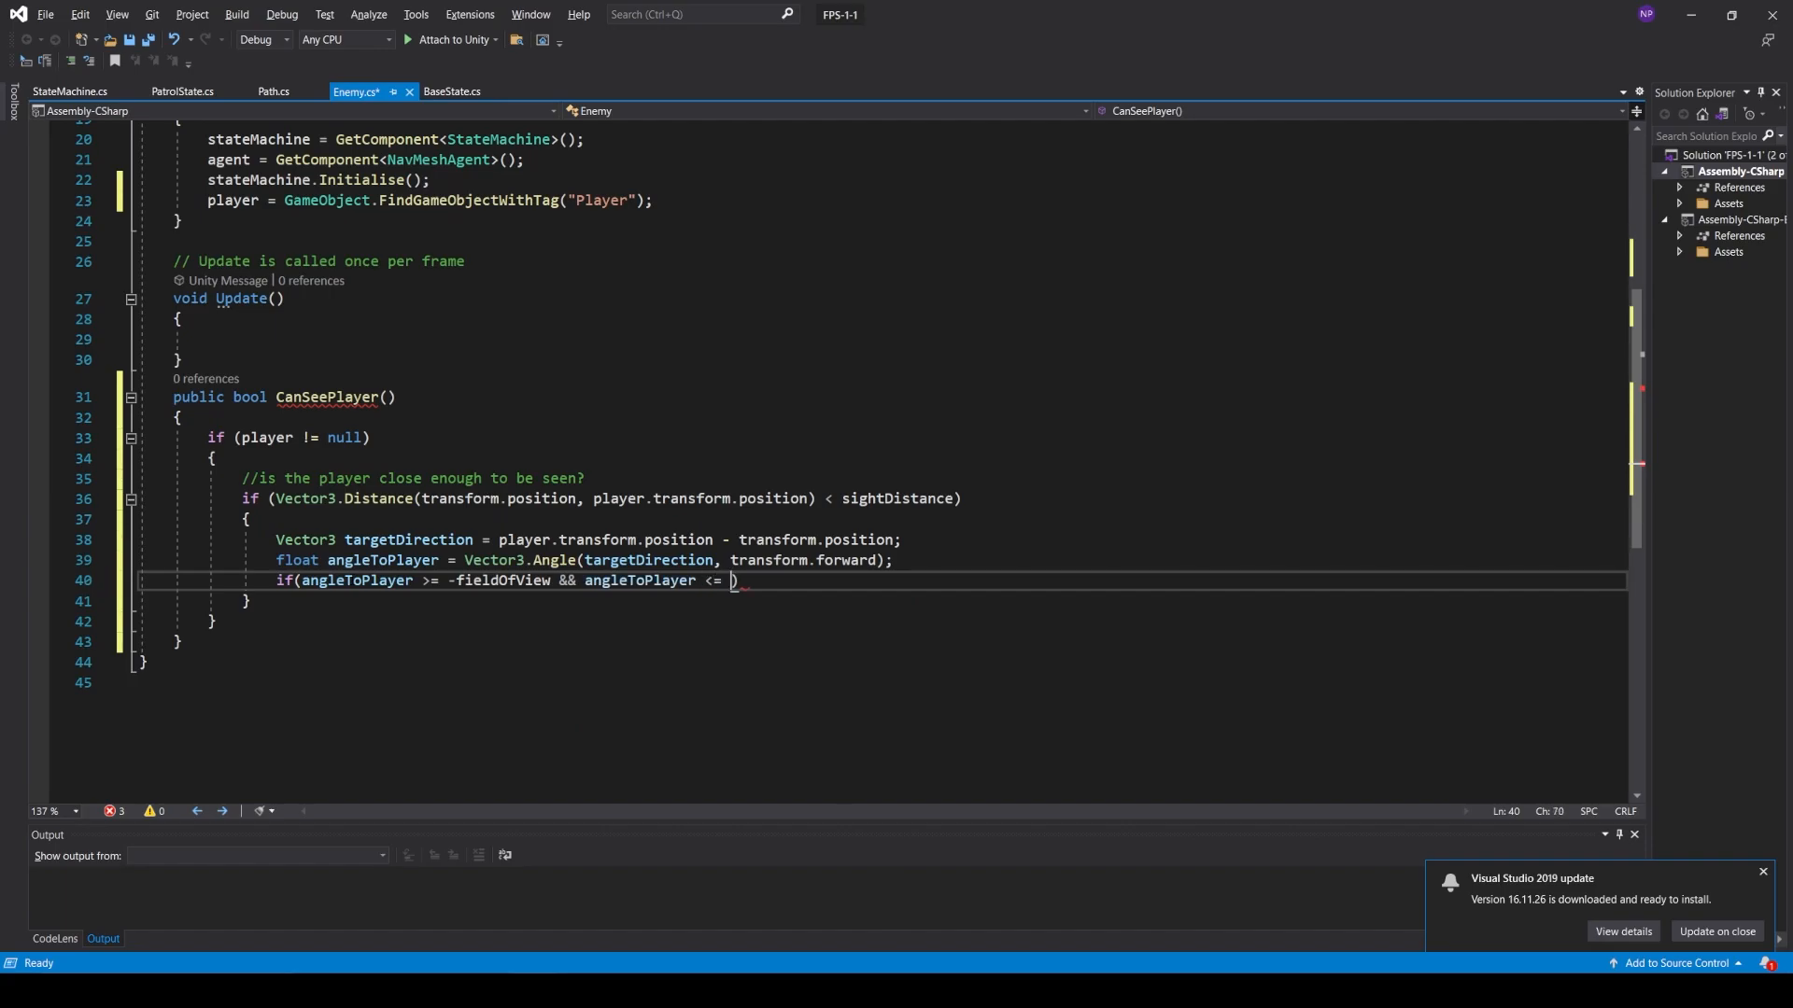
{"action": "type", "text": "fieldOfView)"}
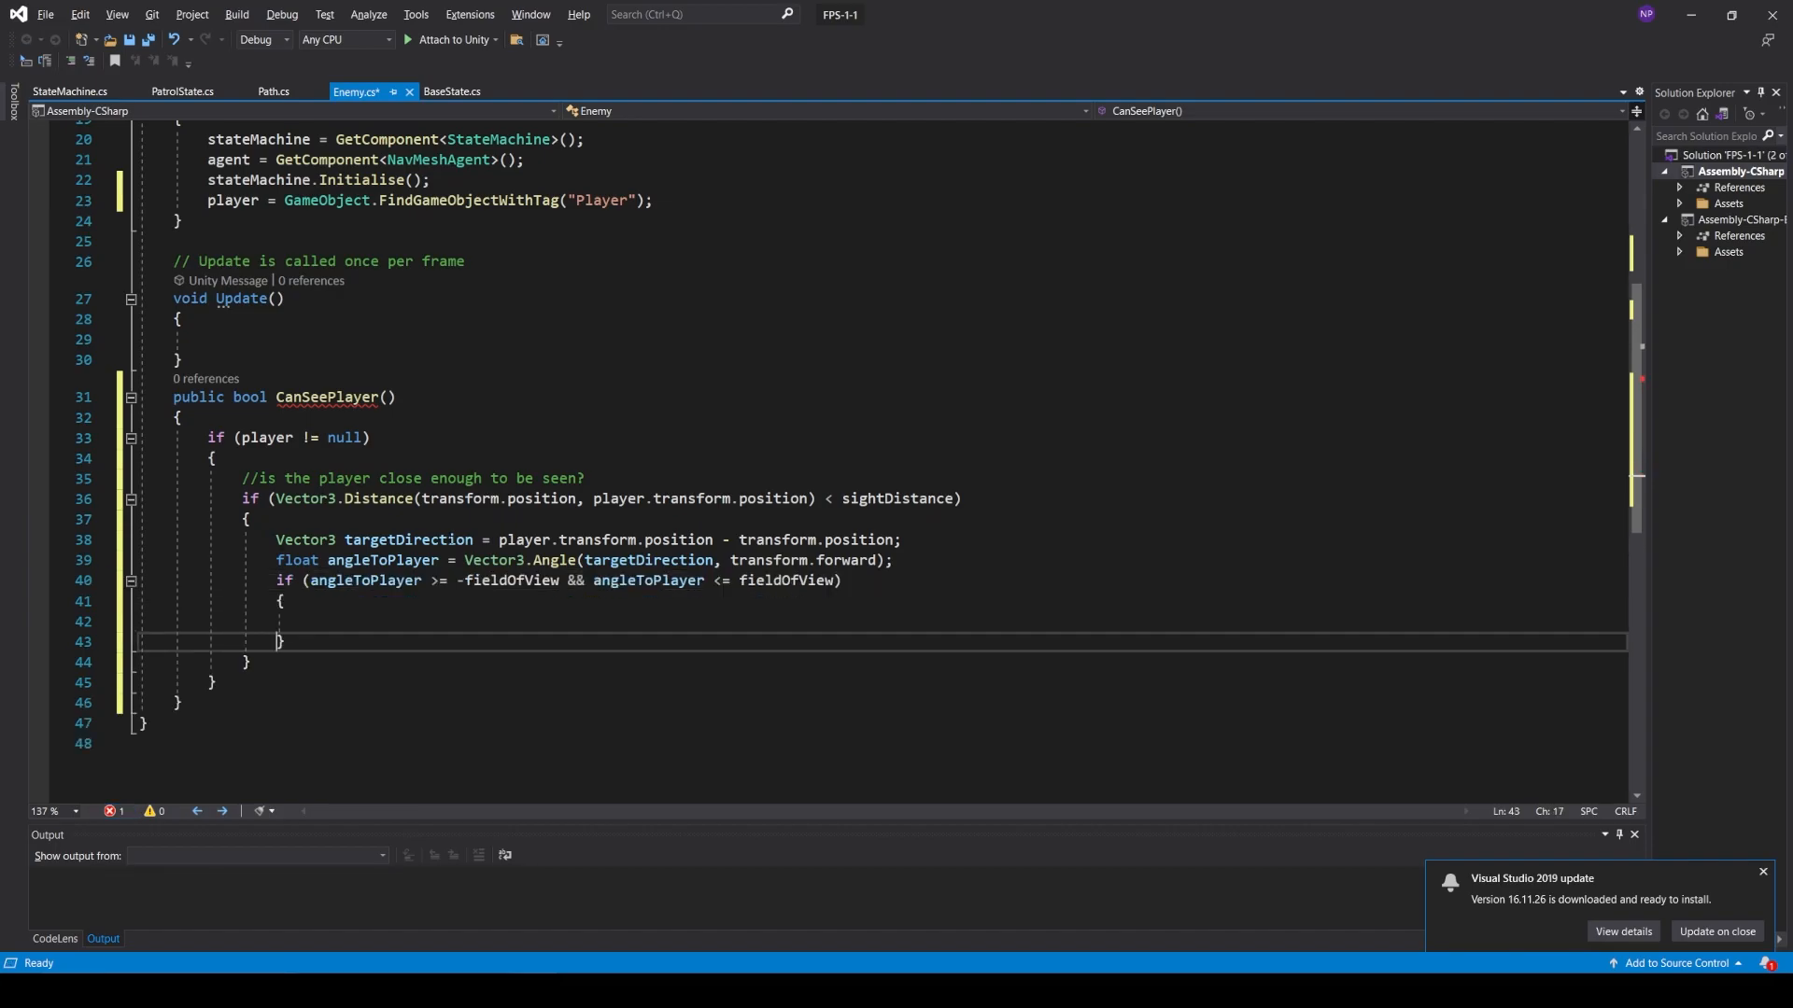
{"action": "scroll", "coordinate": [841, 457], "scroll_direction": "up", "scroll_amount": 5}
{"action": "scroll", "coordinate": [435, 397], "scroll_direction": "down", "scroll_amount": 4}
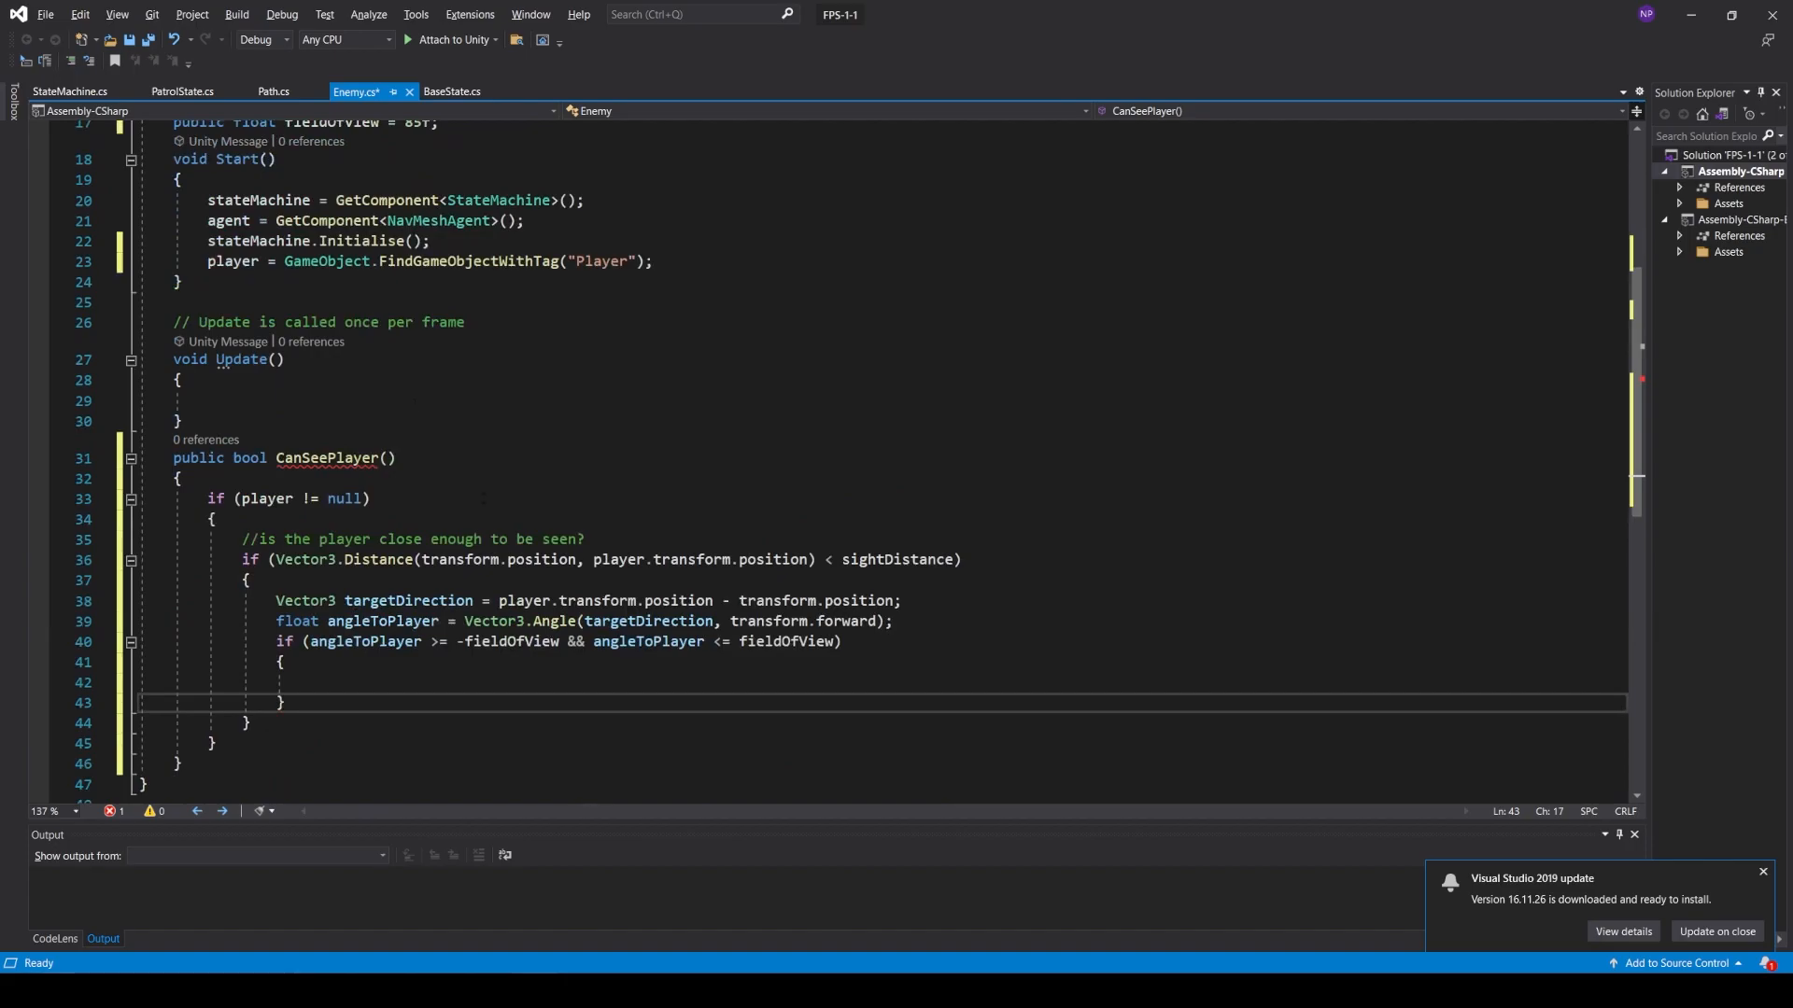
{"action": "scroll", "coordinate": [435, 398], "scroll_direction": "up", "scroll_amount": 1}
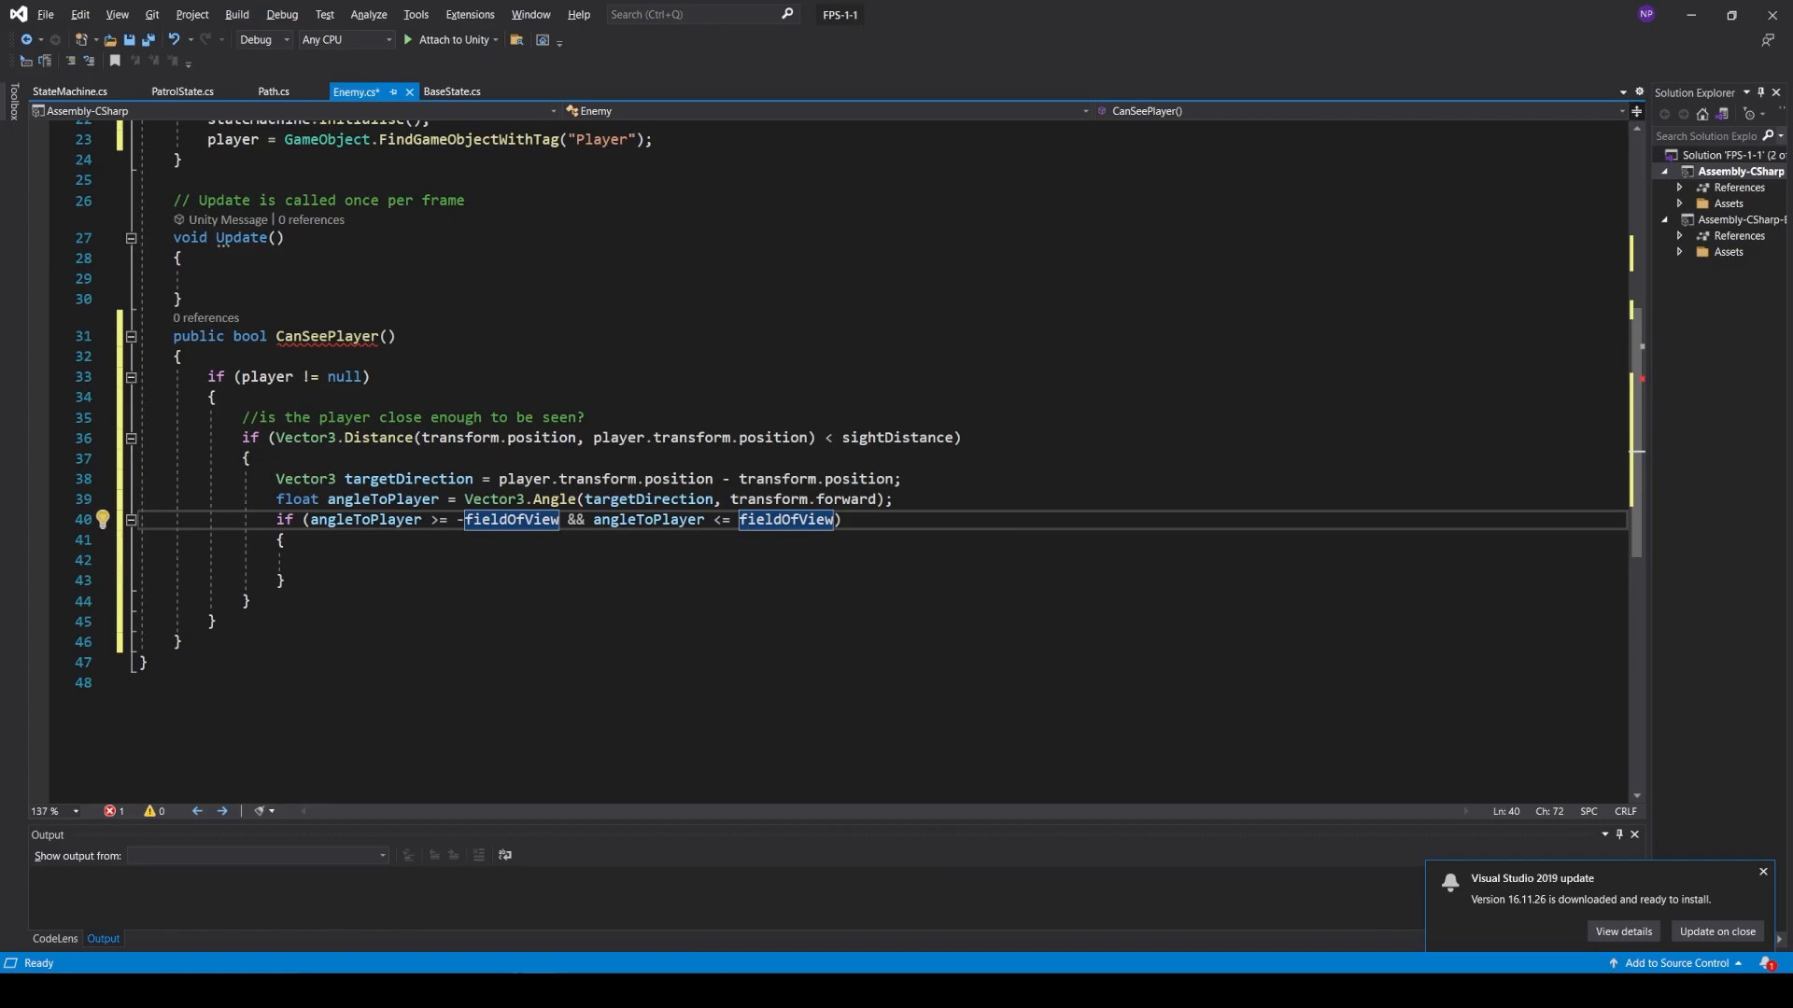
- Inside the field-of-view block, create a Ray named ray with new Ray(transform.position, targetDirection)
{"action": "left_click", "coordinate": [394, 544]}
{"action": "left_click", "coordinate": [387, 557]}
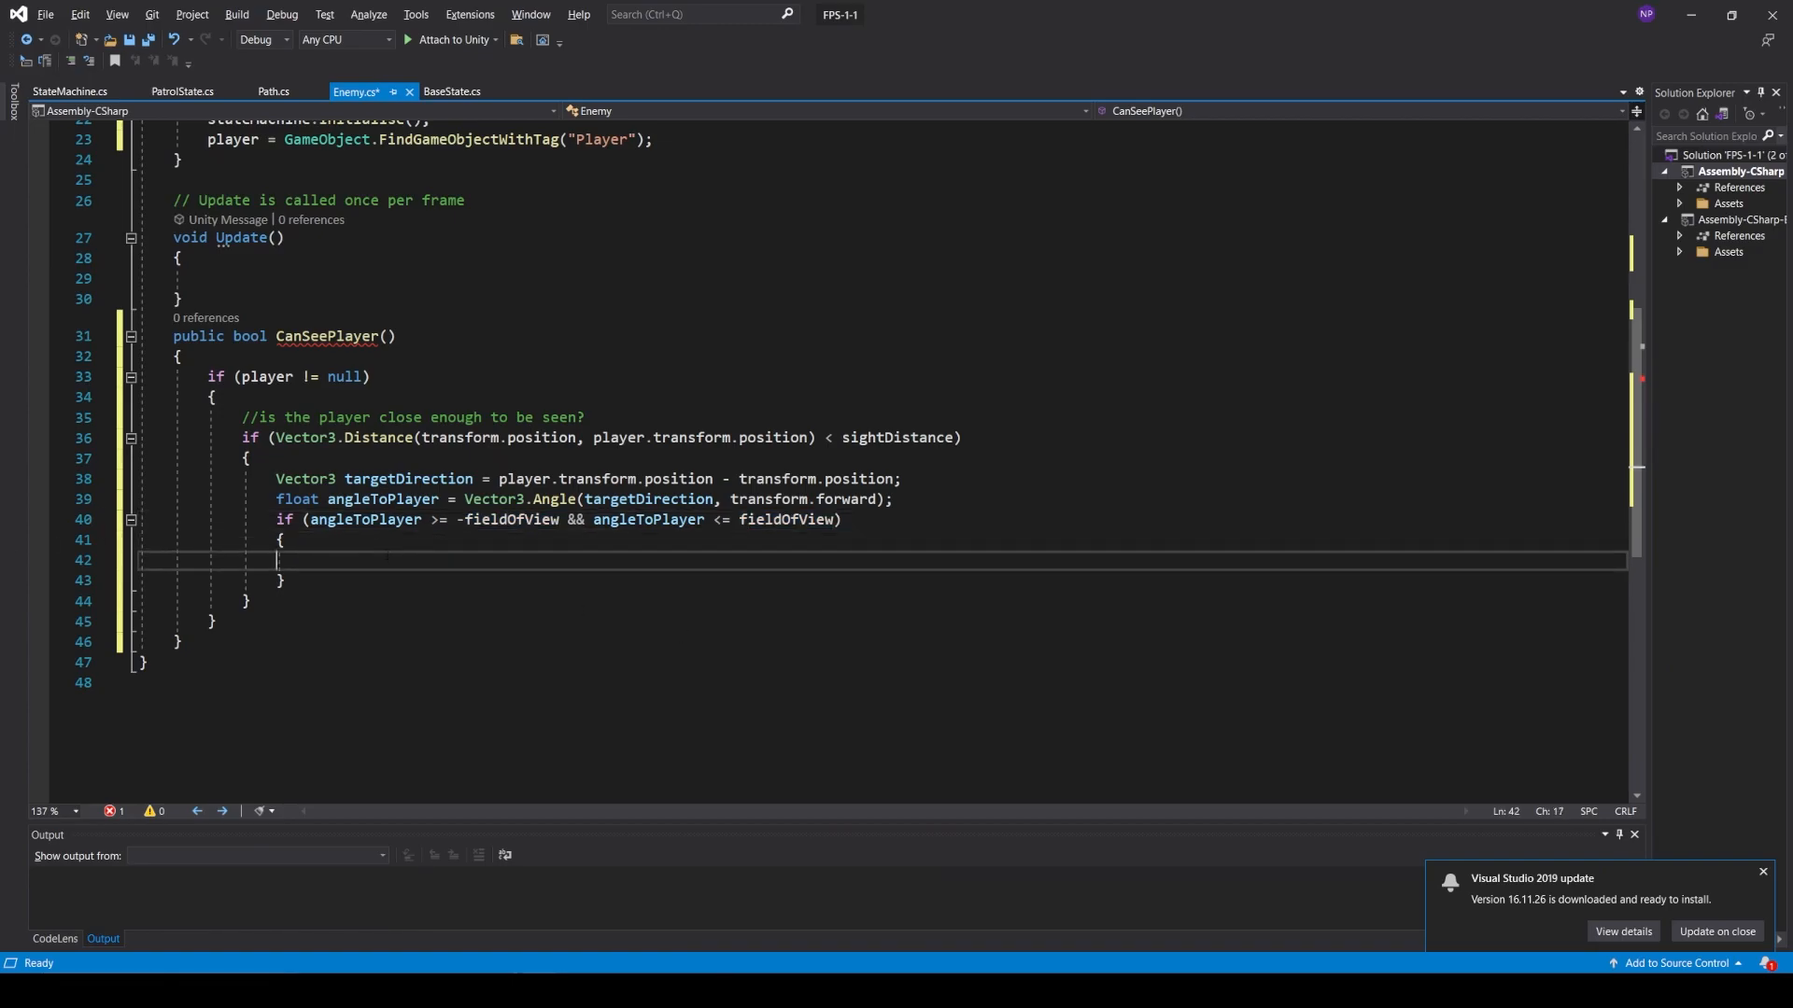
{"action": "type", "text": "Ray ray = new Ray("}
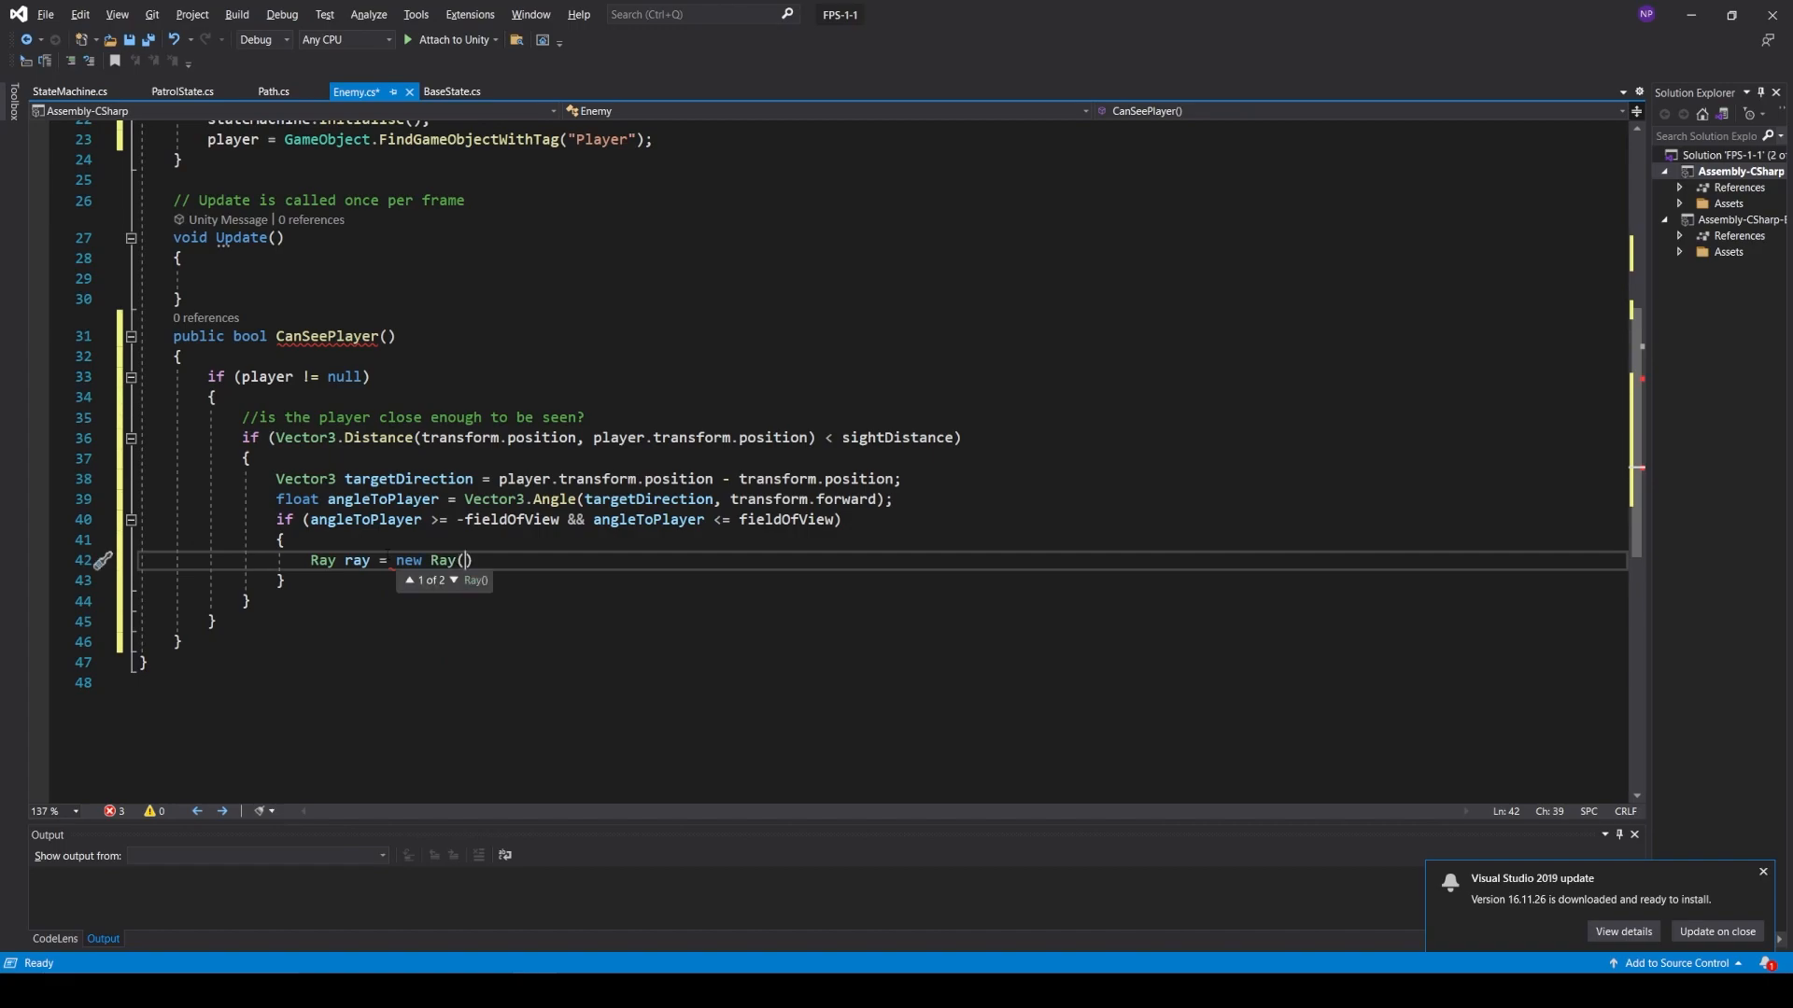
{"action": "type", "text": "transform.position"}
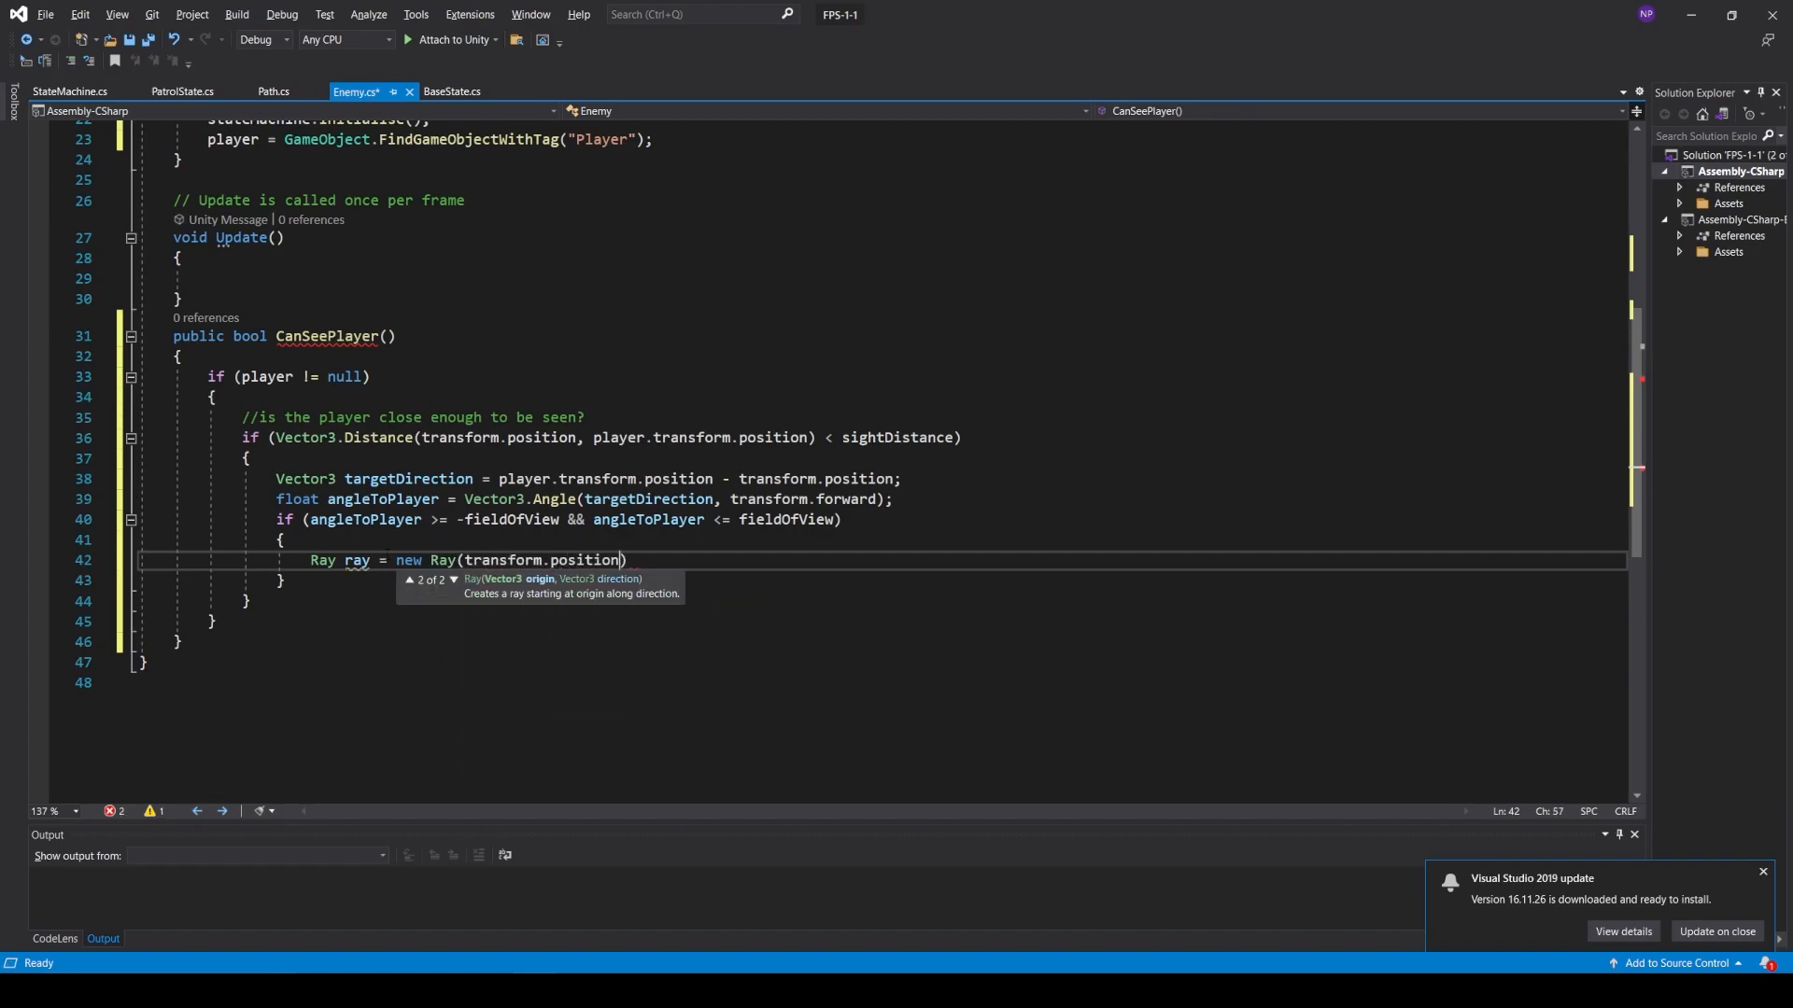
{"action": "type", "text": ", tar"}
{"action": "key", "text": "Tab"}
{"action": "type", "text": ");"}
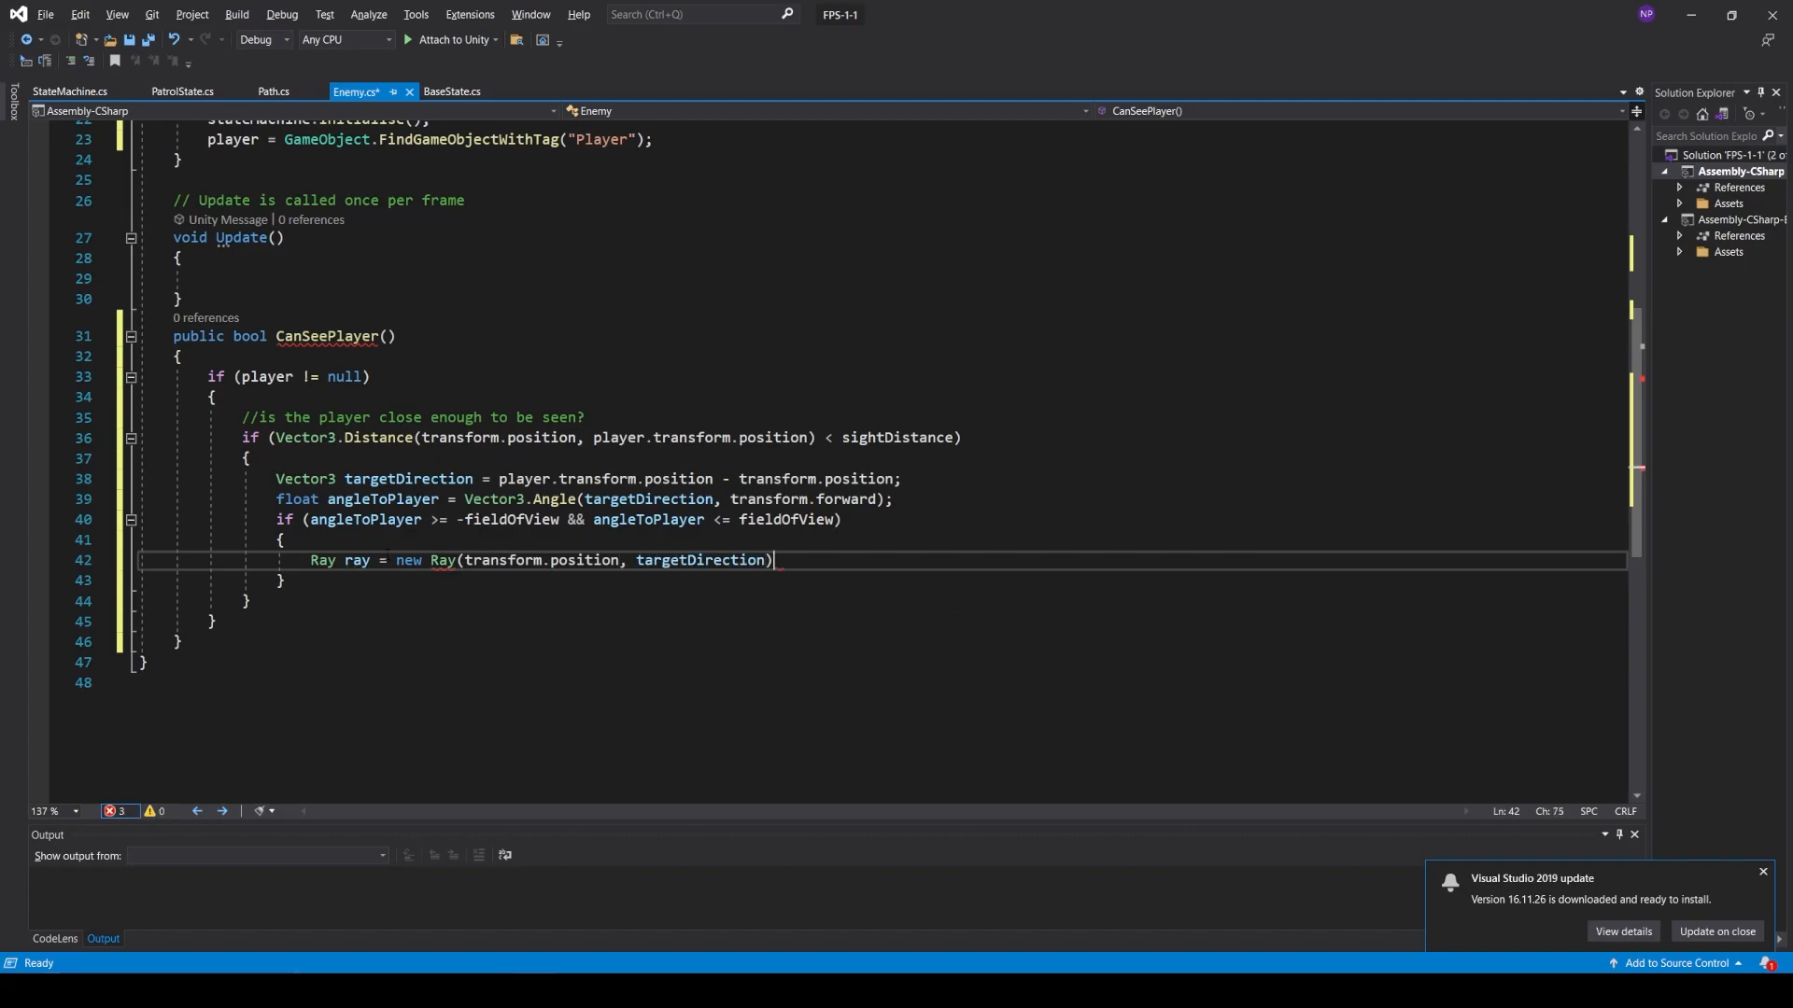
- Below the ray declaration, add Debug.DrawRay(ray.origin, ray.direction * sightDistance);
{"action": "key", "text": "Return"}
{"action": "type", "text": "Debug.draw"}
{"action": "type", "text": "(ray.origin,ray"}
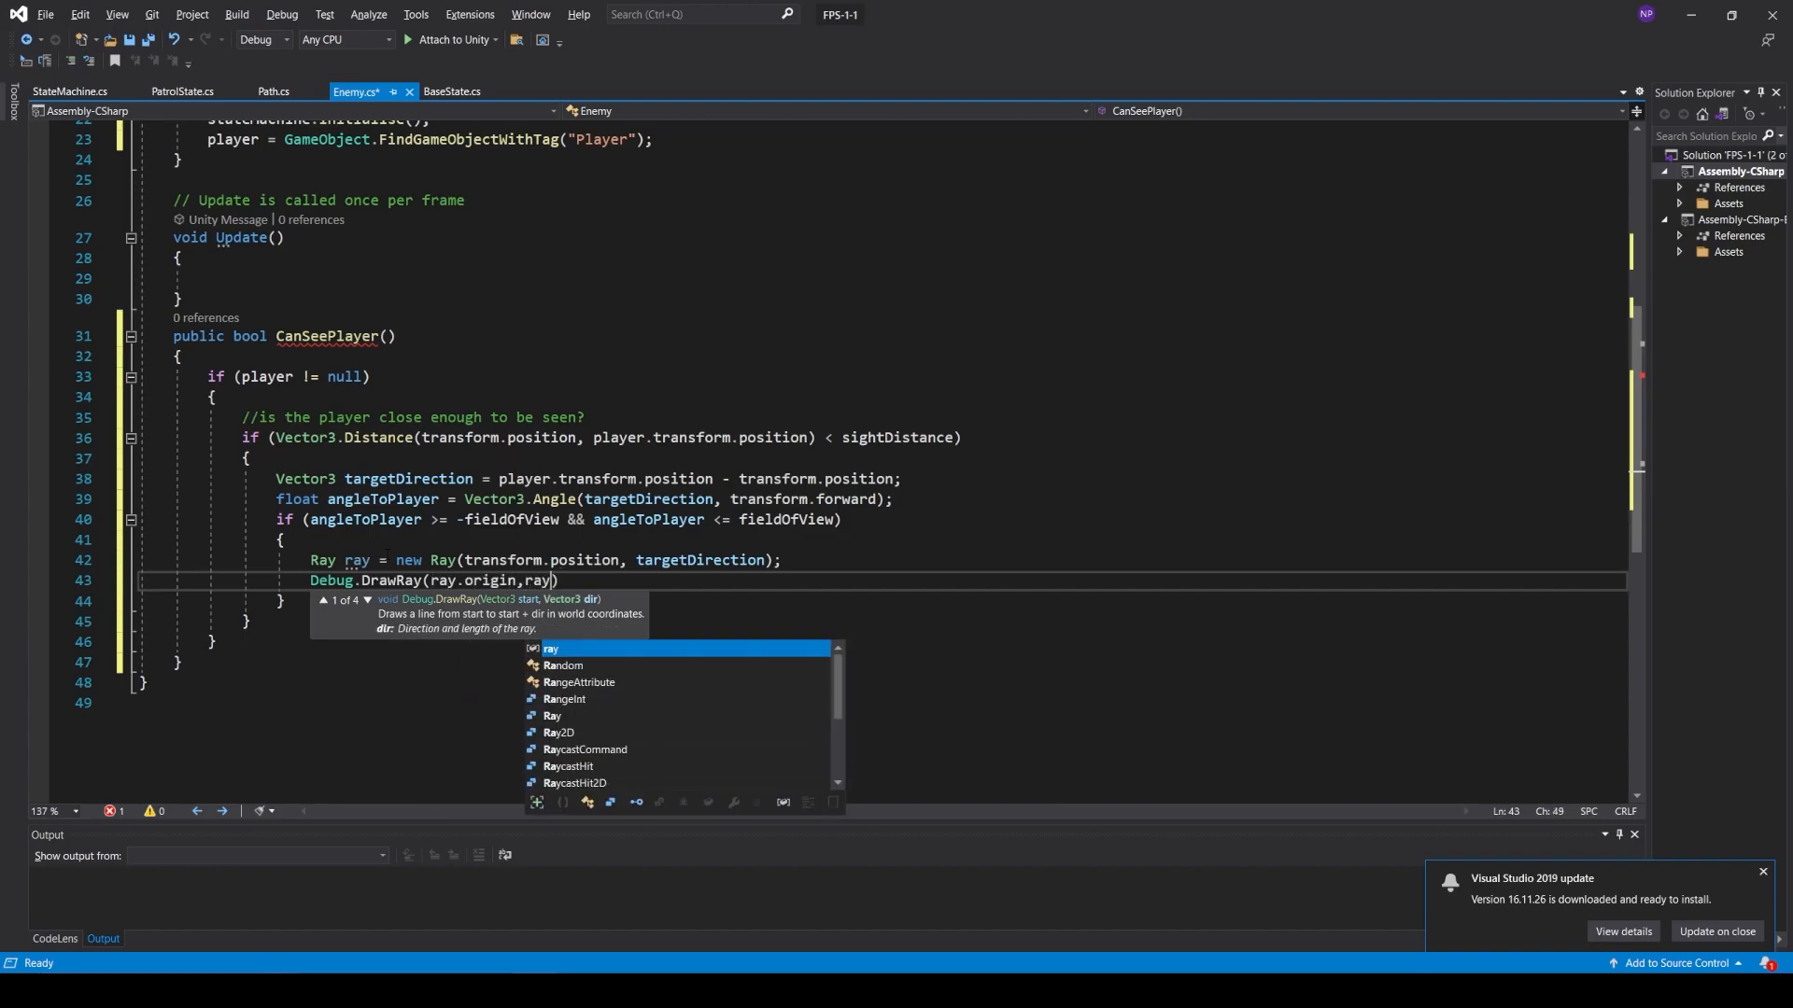
{"action": "type", "text": ".direction * sightDistance);"}
- Add return true; at the end of CanSeePlayer, after the player null-check block
{"action": "key", "text": "Down"}
{"action": "key", "text": "Down"}
{"action": "key", "text": "Down"}
{"action": "key", "text": "Return"}
{"action": "type", "text": "return true"}
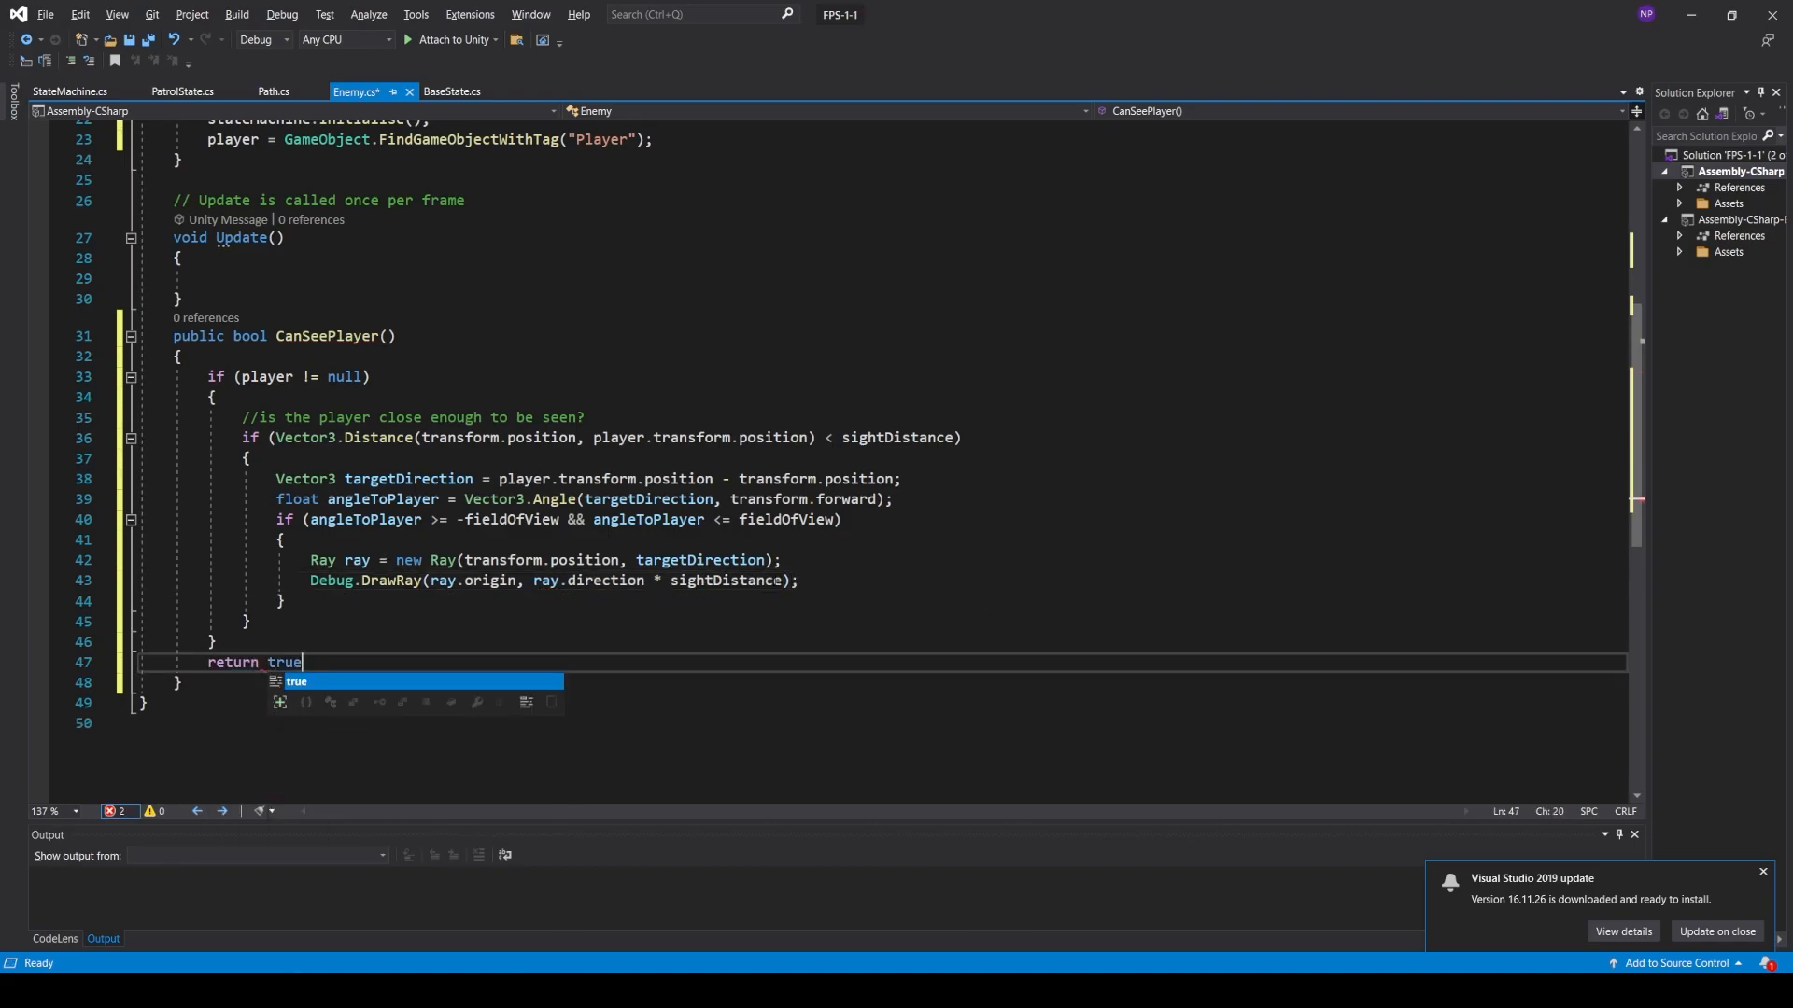
{"action": "type", "text": ";"}
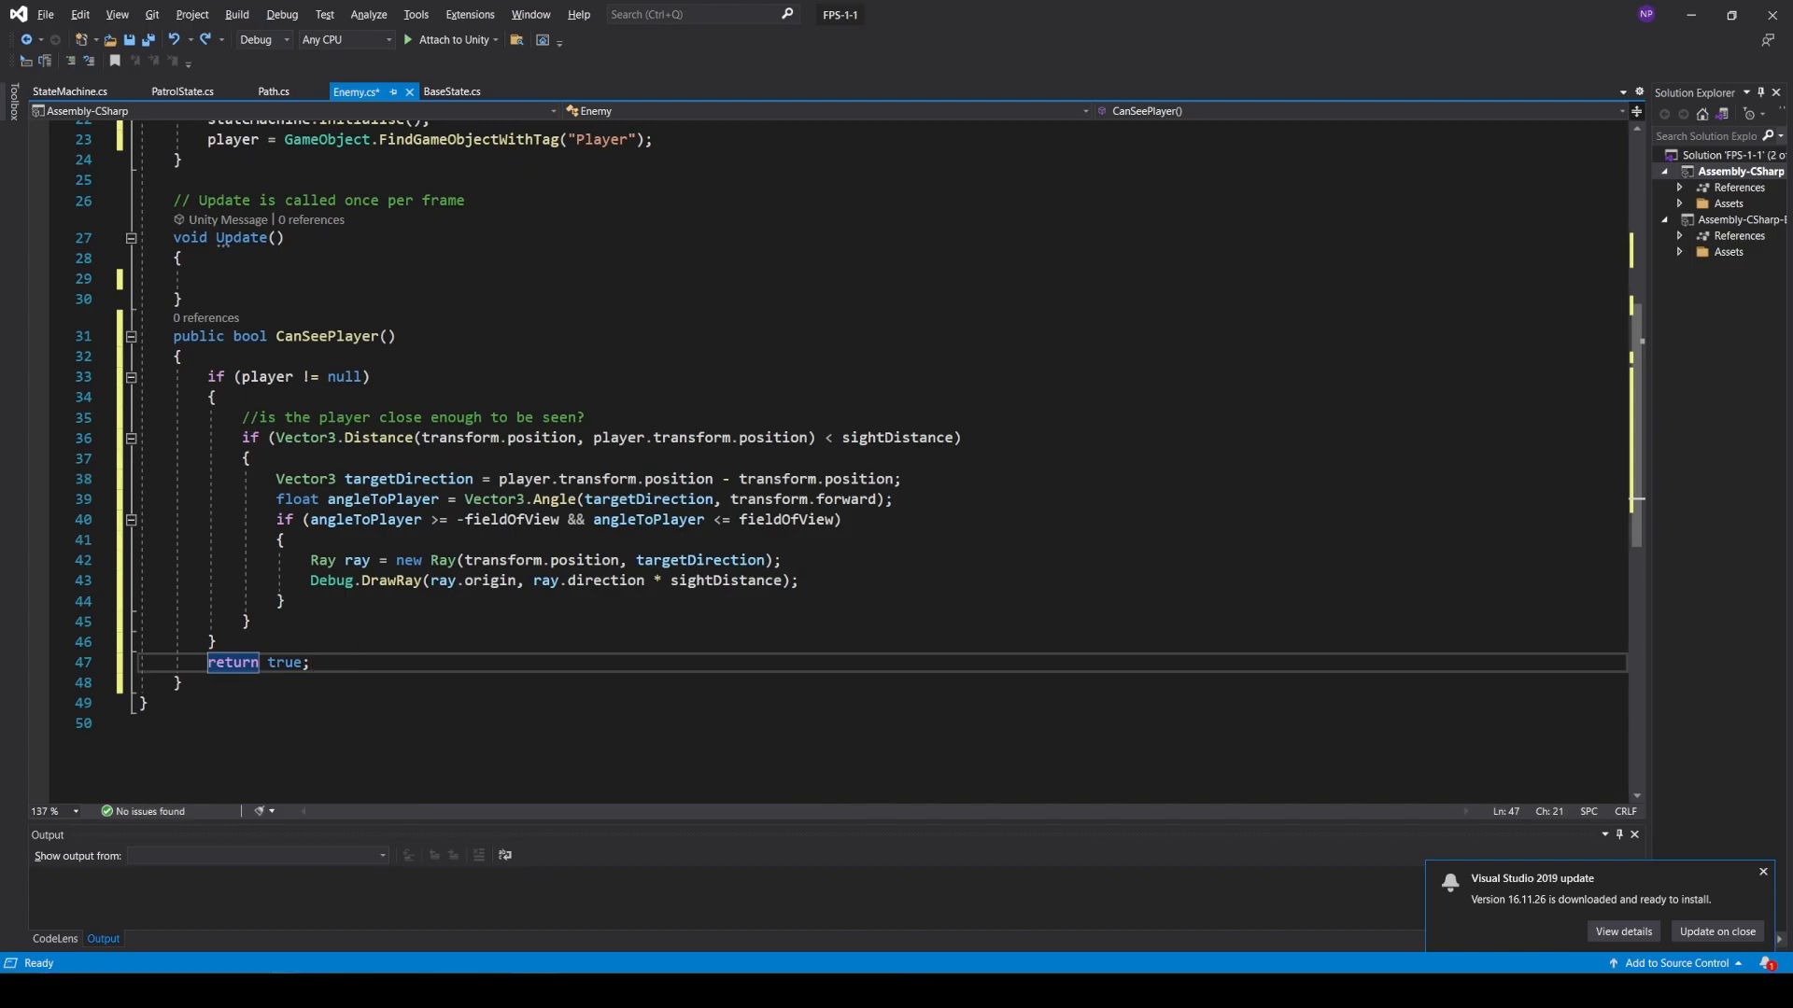
- Call CanSeePlayer(); inside the Update method and save the Enemy script
{"action": "scroll", "coordinate": [831, 458], "scroll_direction": "up", "scroll_amount": 4}
{"action": "left_click", "coordinate": [241, 523]}
{"action": "type", "text": "CanSeePlayer();"}
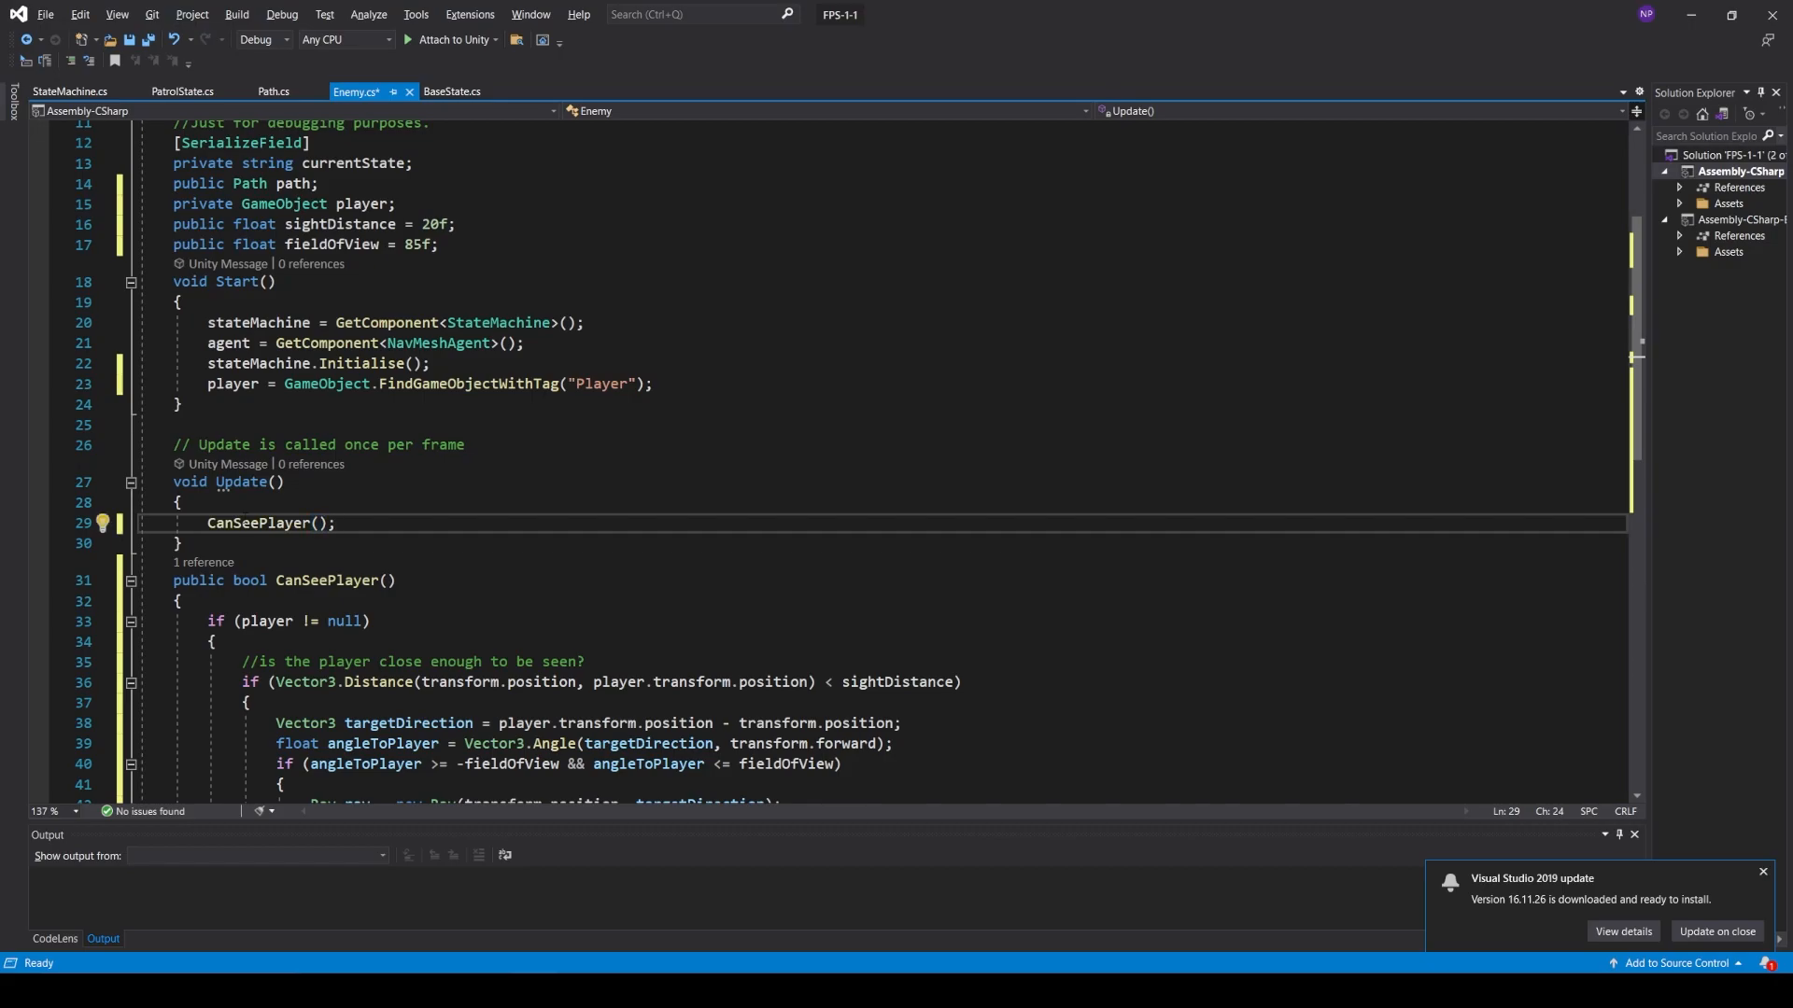
{"action": "key", "text": "ctrl+s"}
- Switch to the Unity editor and set the Nav Mesh Agent speed of the Cubert object to 0
{"action": "key", "text": "alt+Tab"}
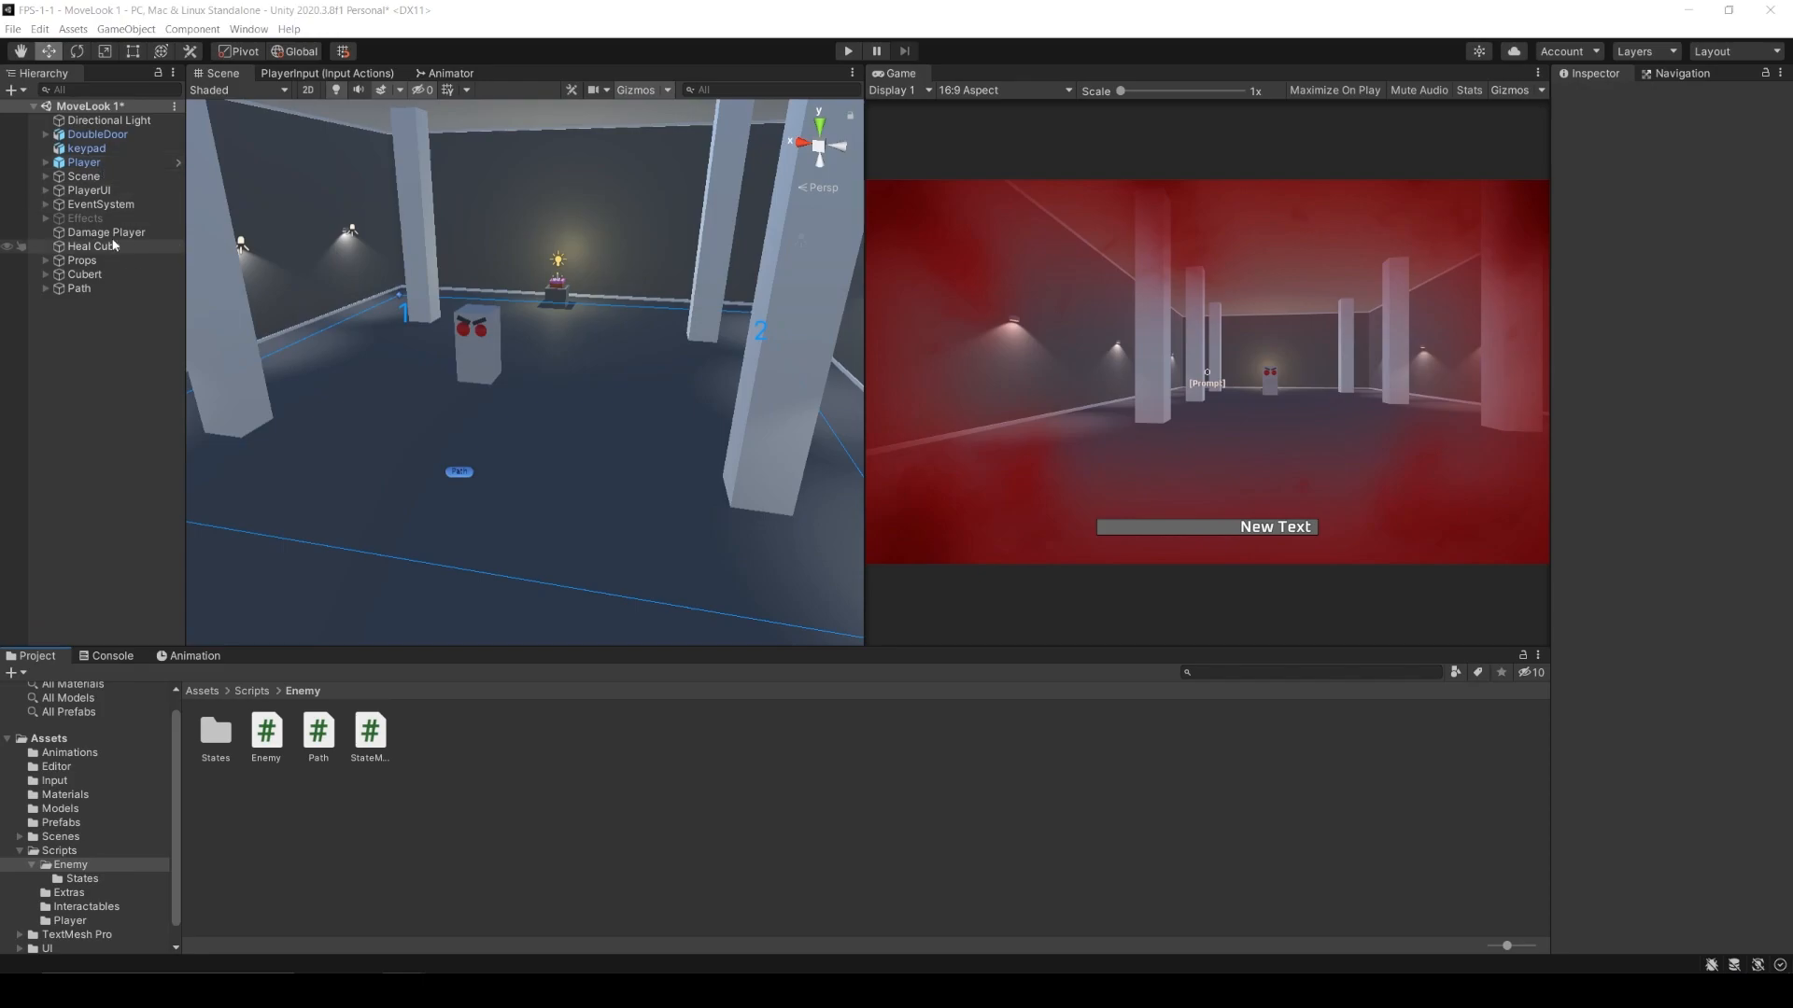
{"action": "left_click", "coordinate": [84, 275]}
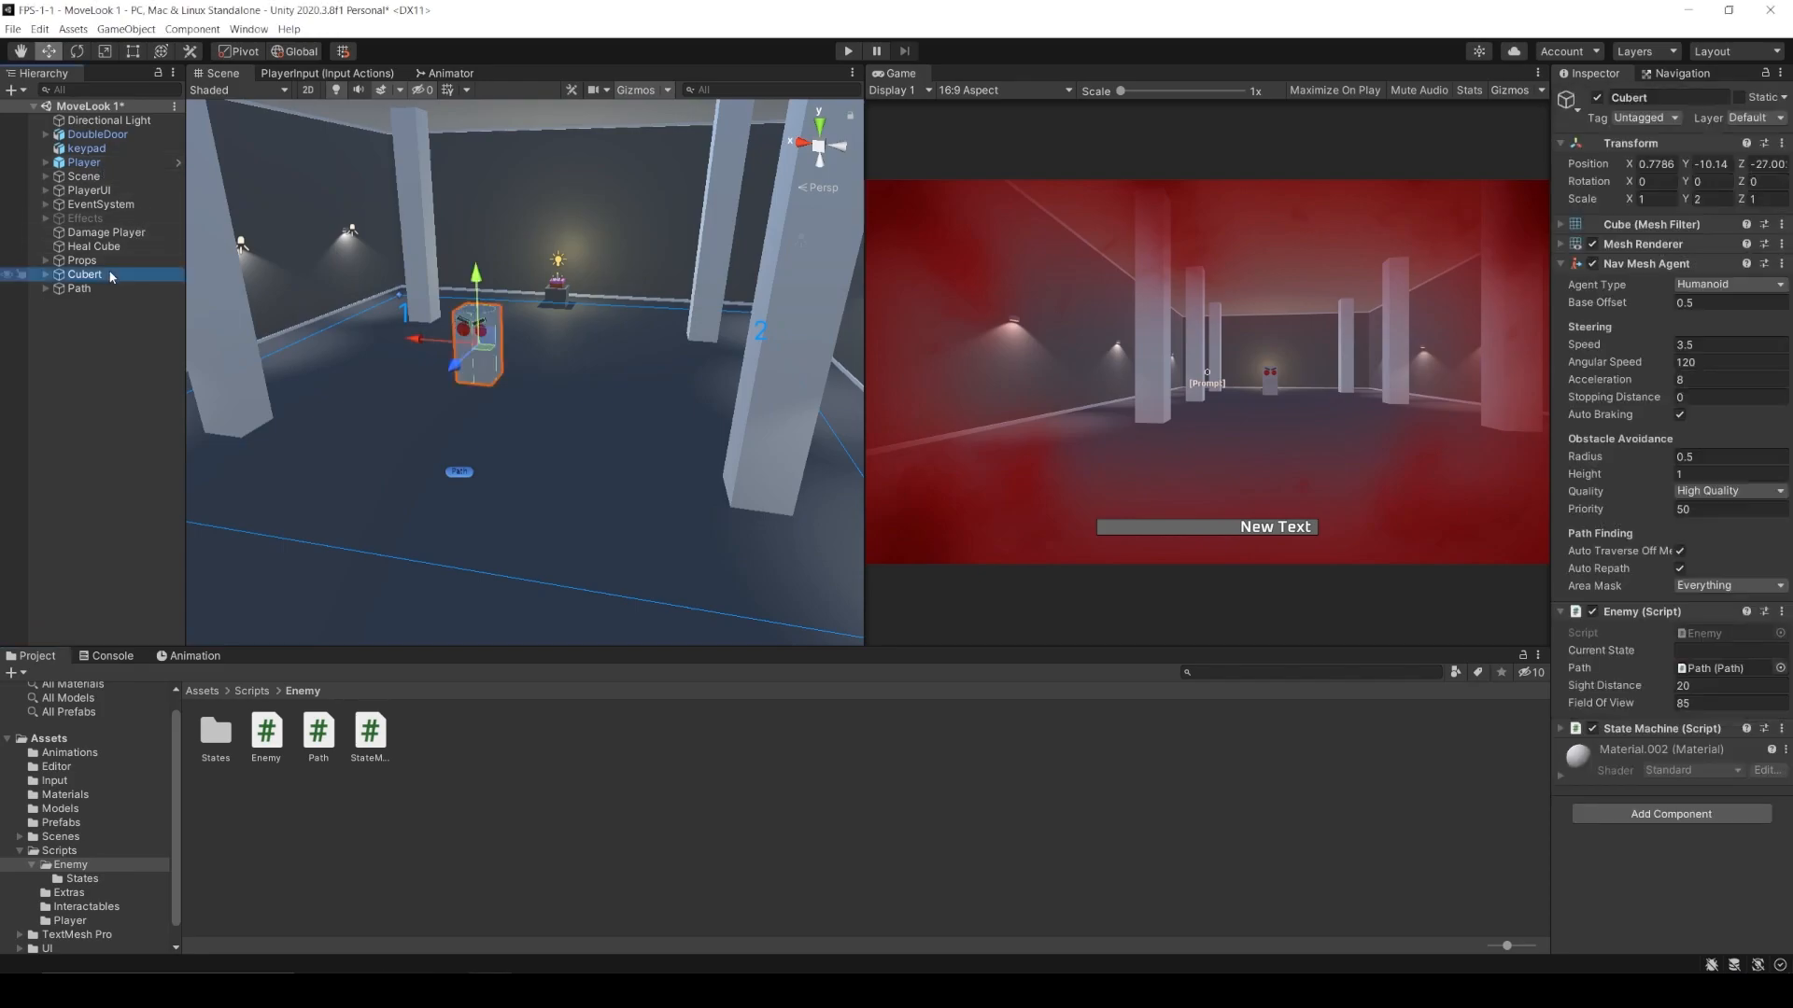
{"action": "left_click", "coordinate": [1712, 346]}
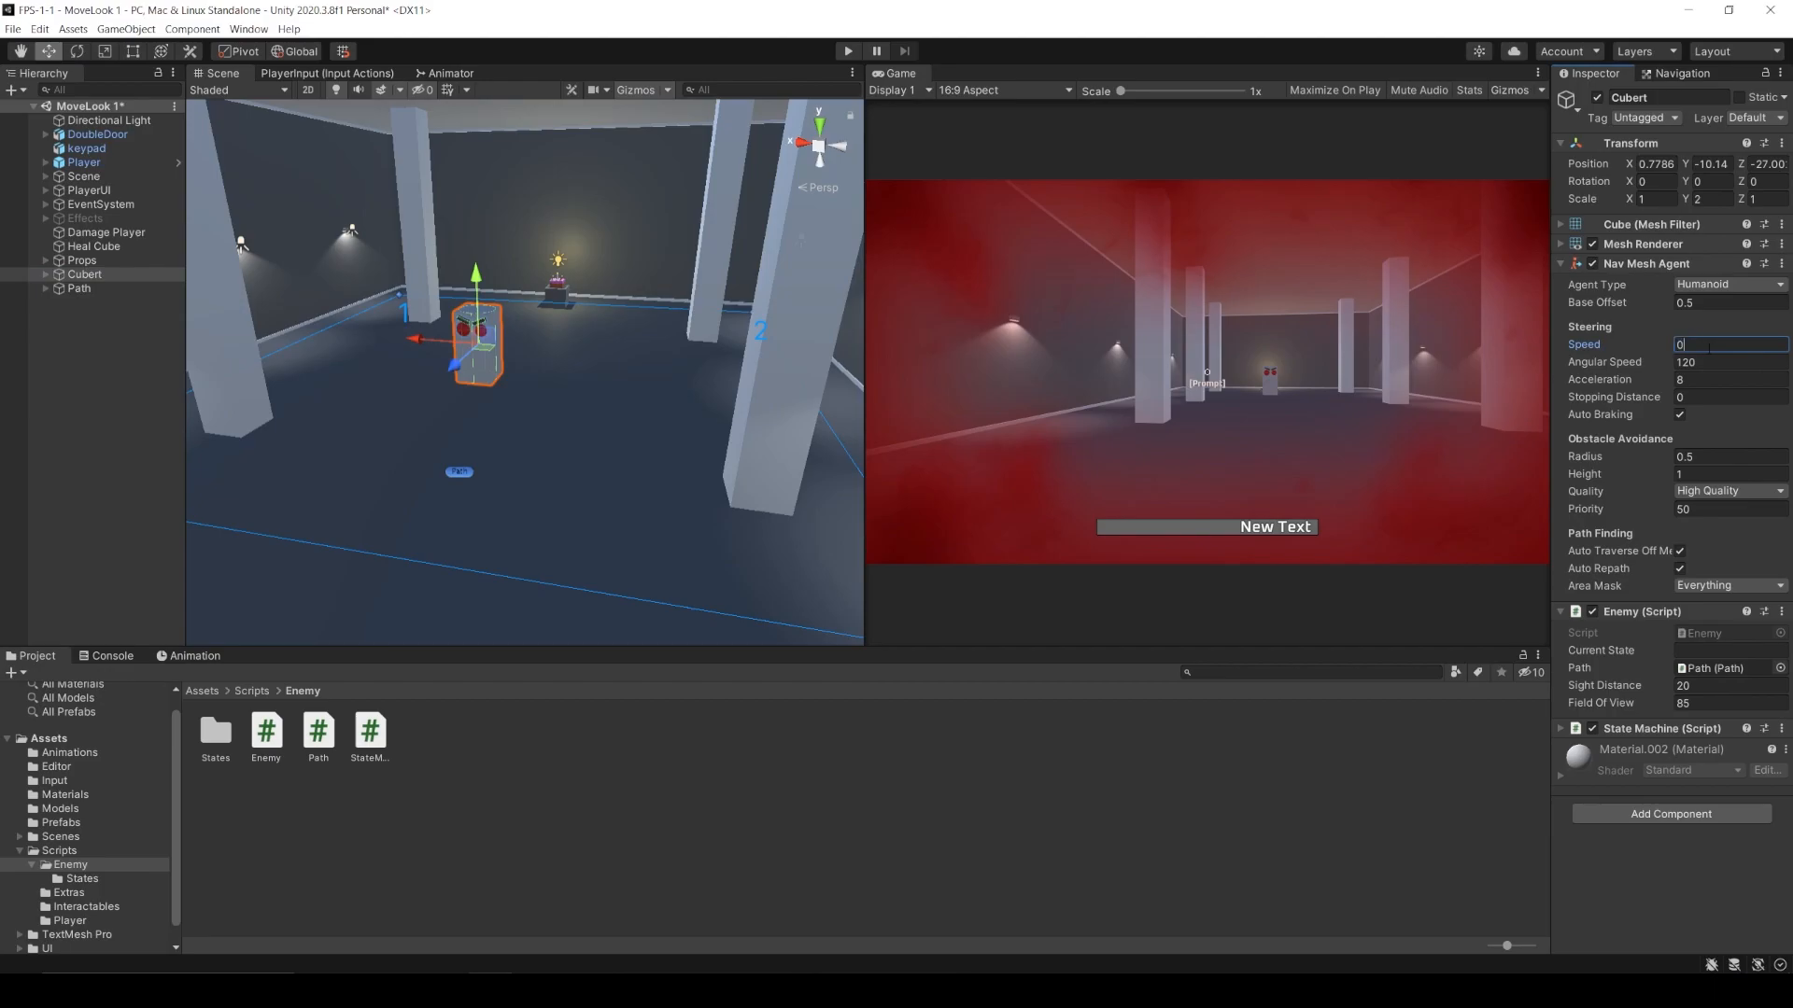
- Run the game and walk the player around Cubert to check the debug ray in the Scene view
{"action": "left_click", "coordinate": [849, 51]}
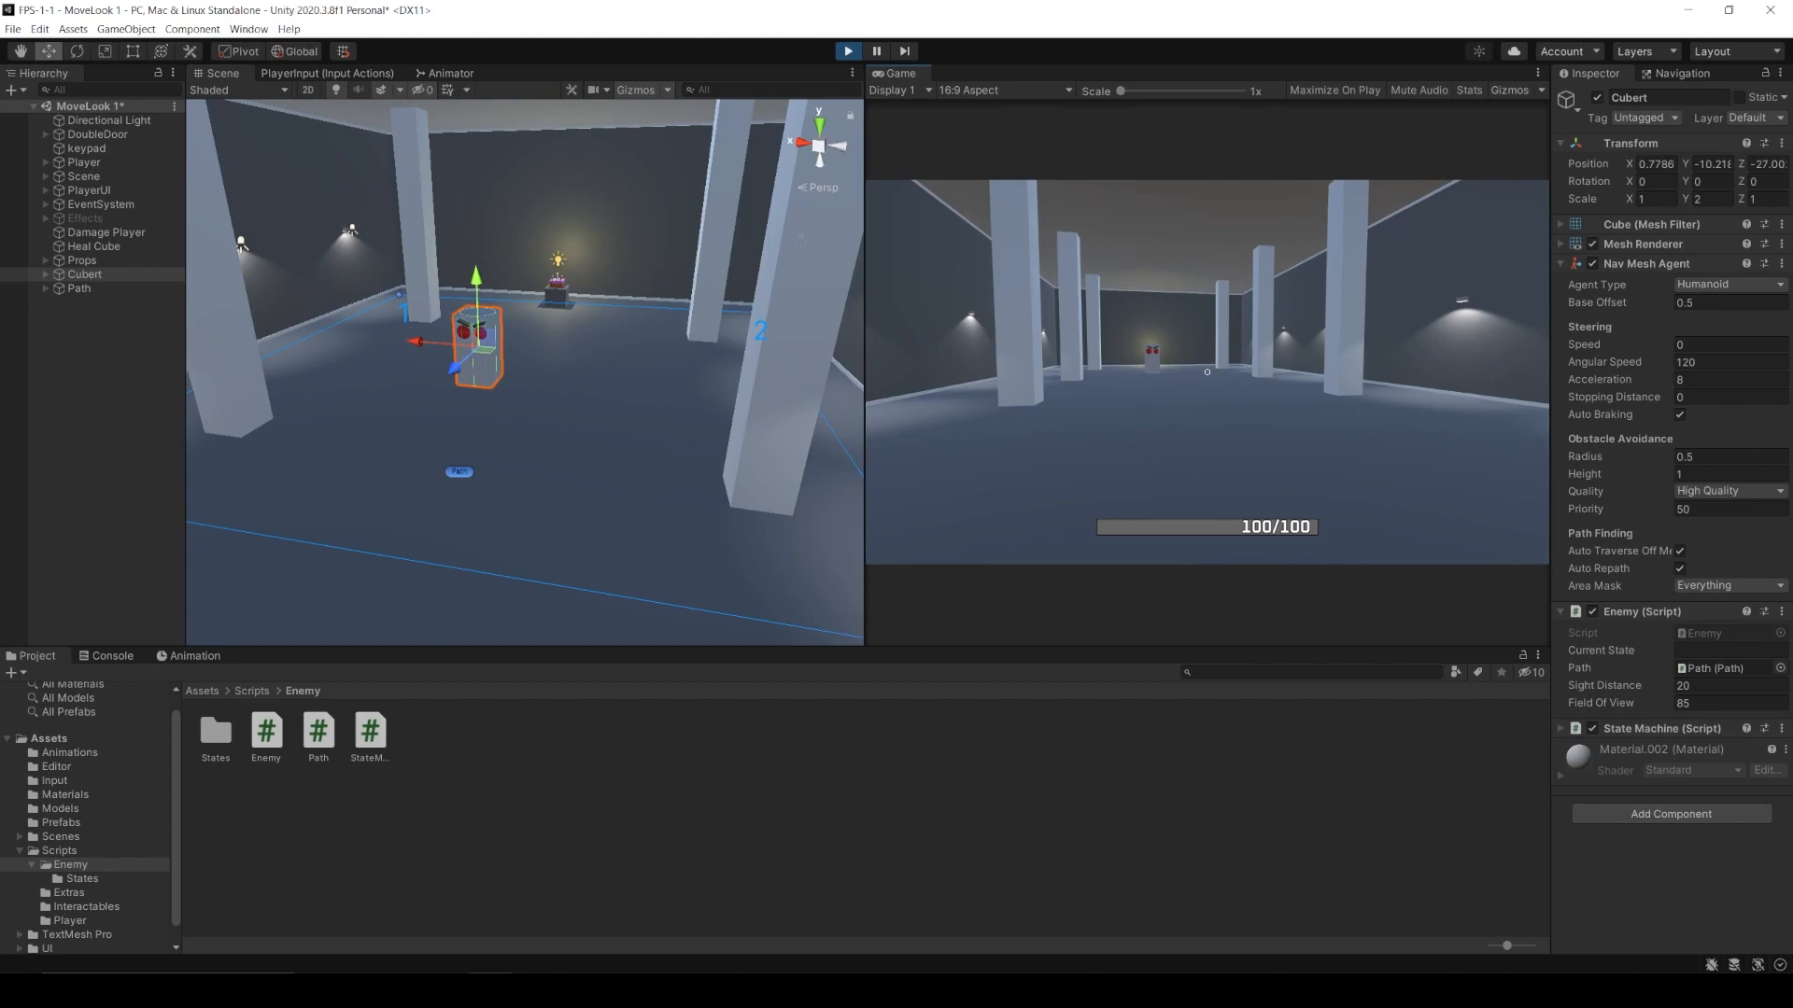
{"action": "key", "text": "w"}
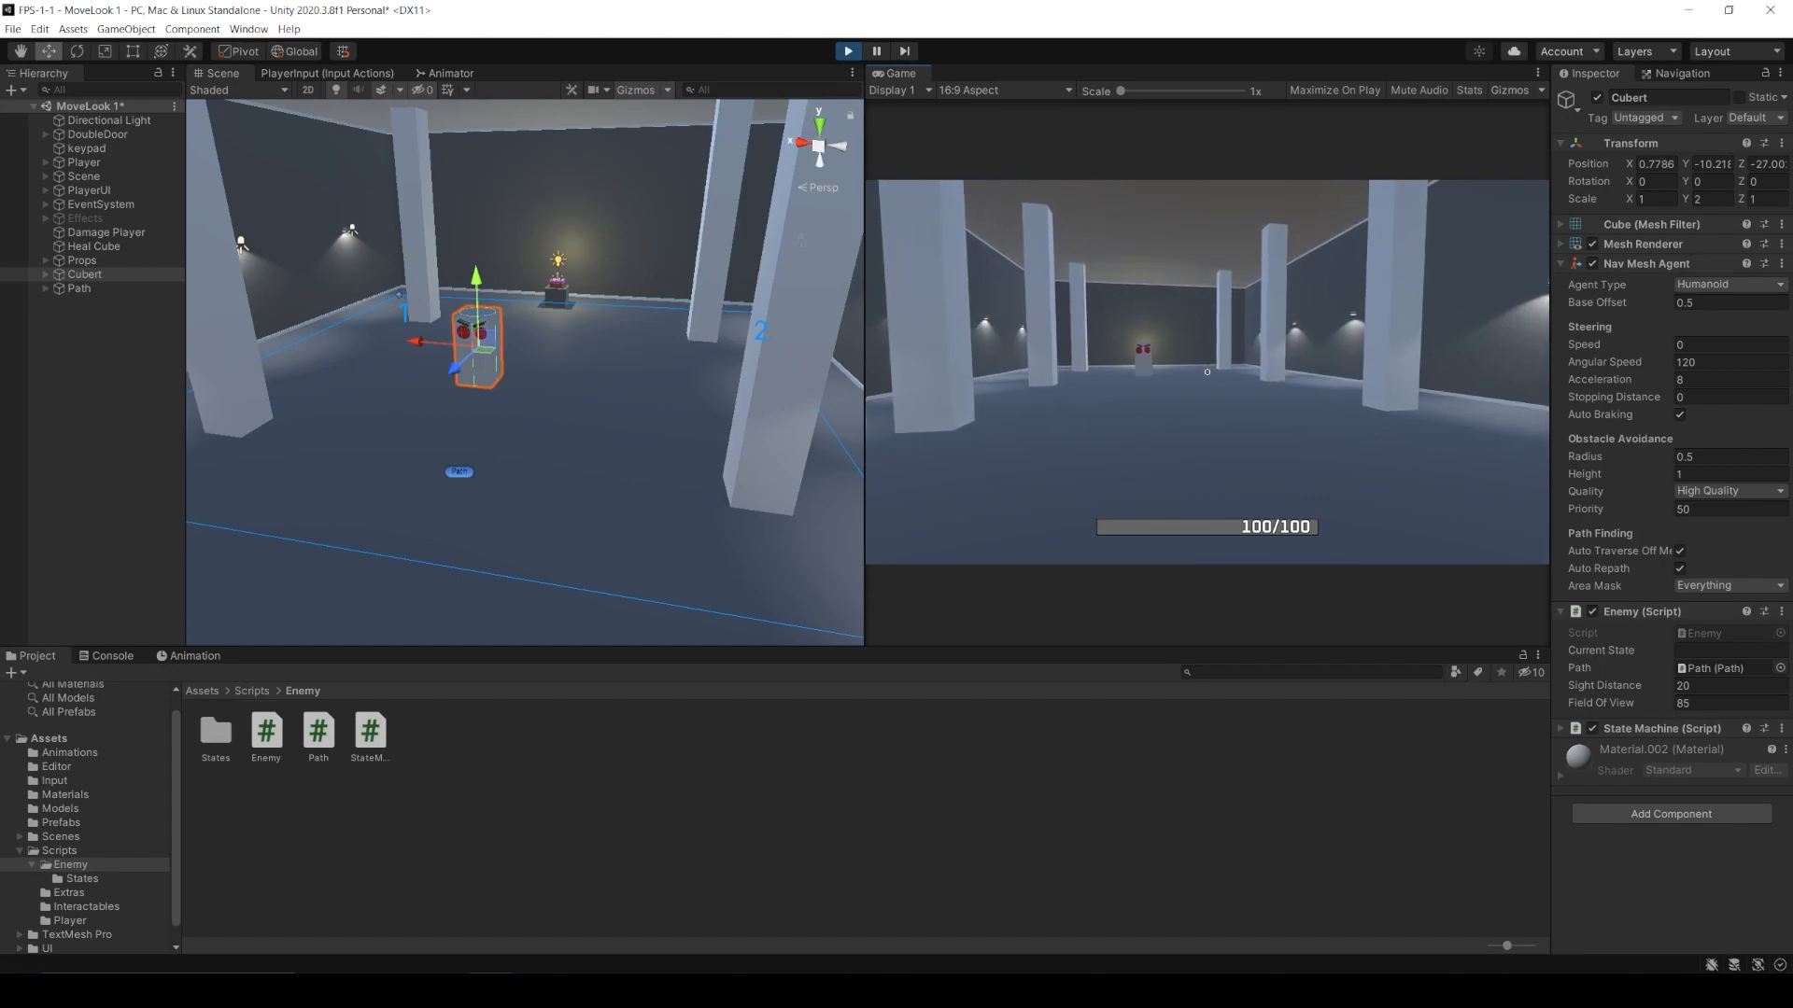
{"action": "key", "text": "Escape"}
{"action": "right_click_drag", "start_coordinate": [748, 455], "coordinate": [789, 514]}
{"action": "left_click", "coordinate": [984, 427]}
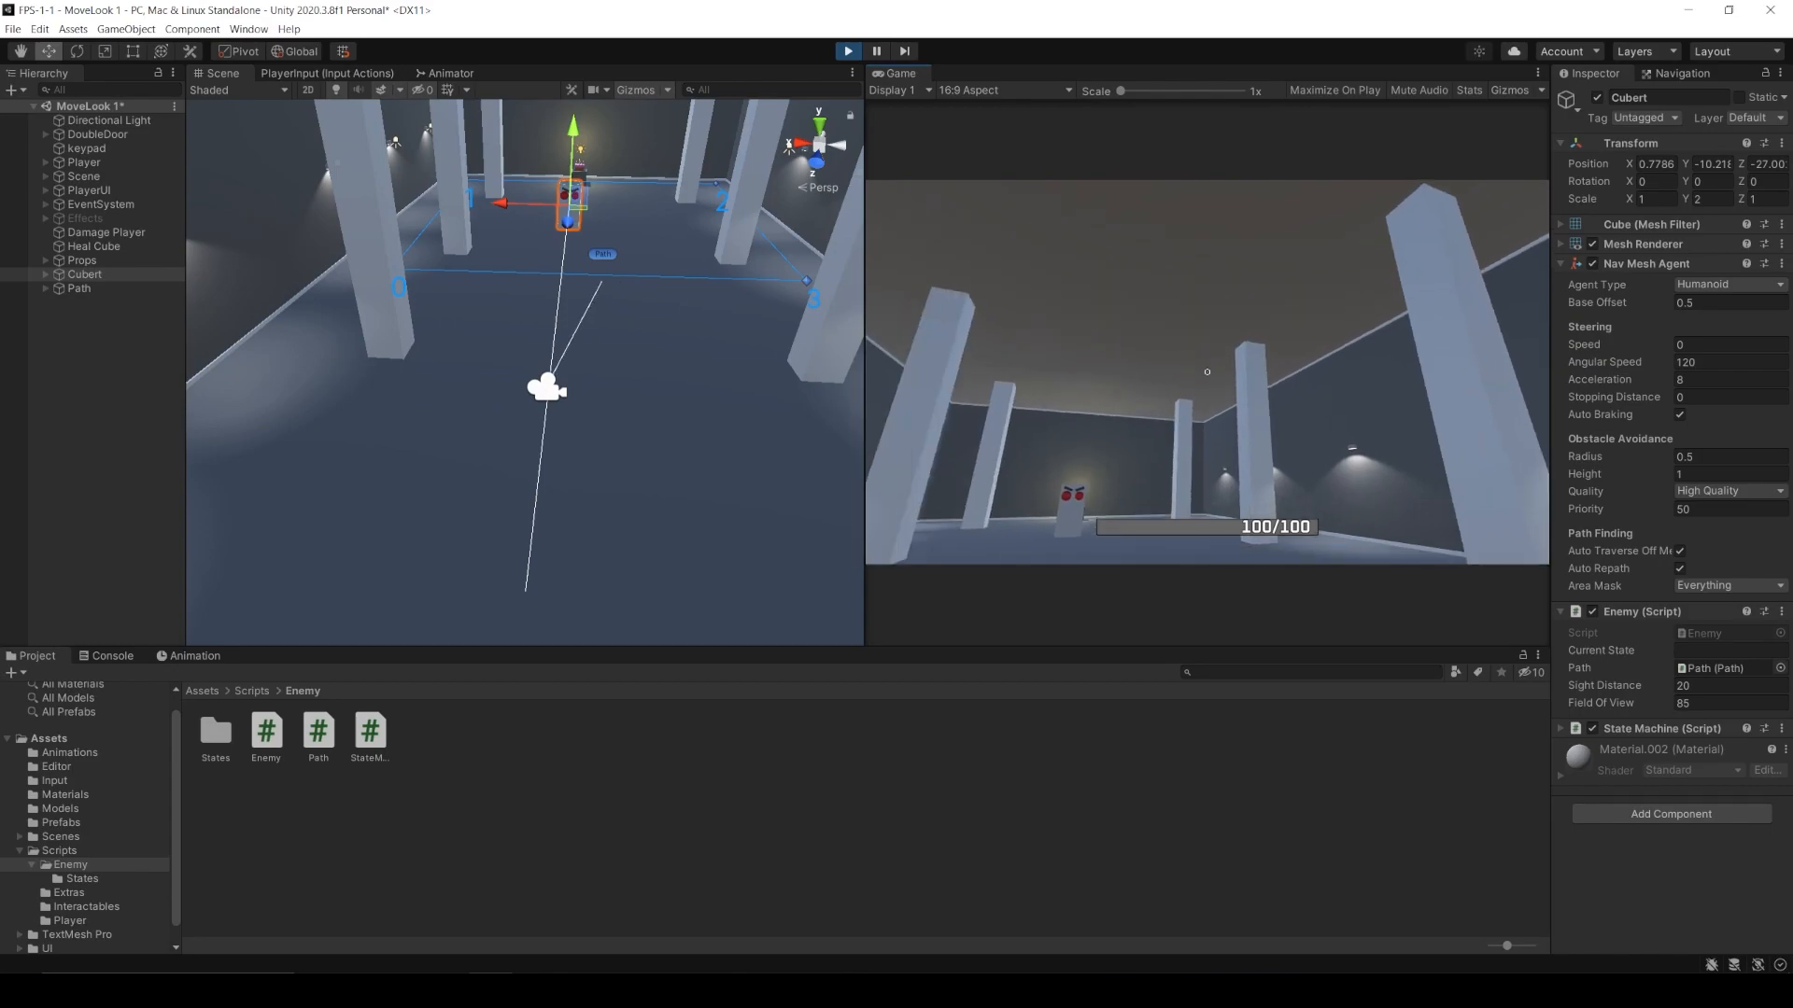
{"action": "key", "text": "w"}
{"action": "key", "text": "w"}
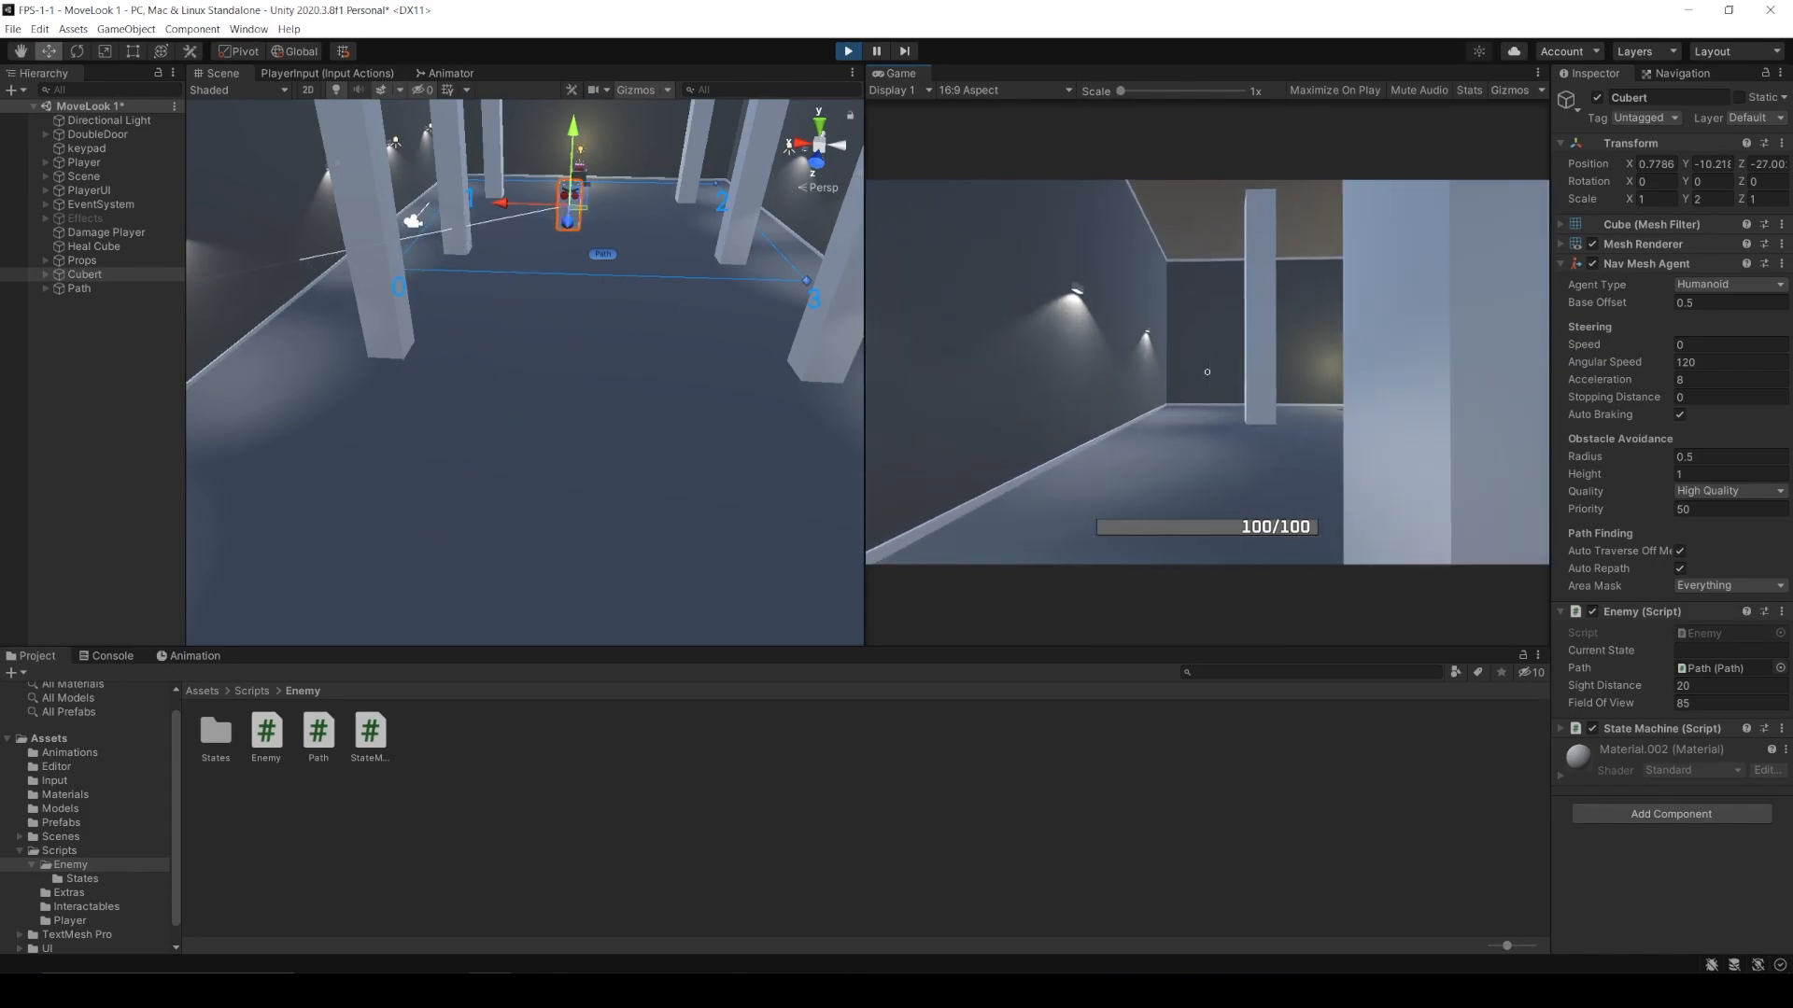
{"action": "key", "text": "d"}
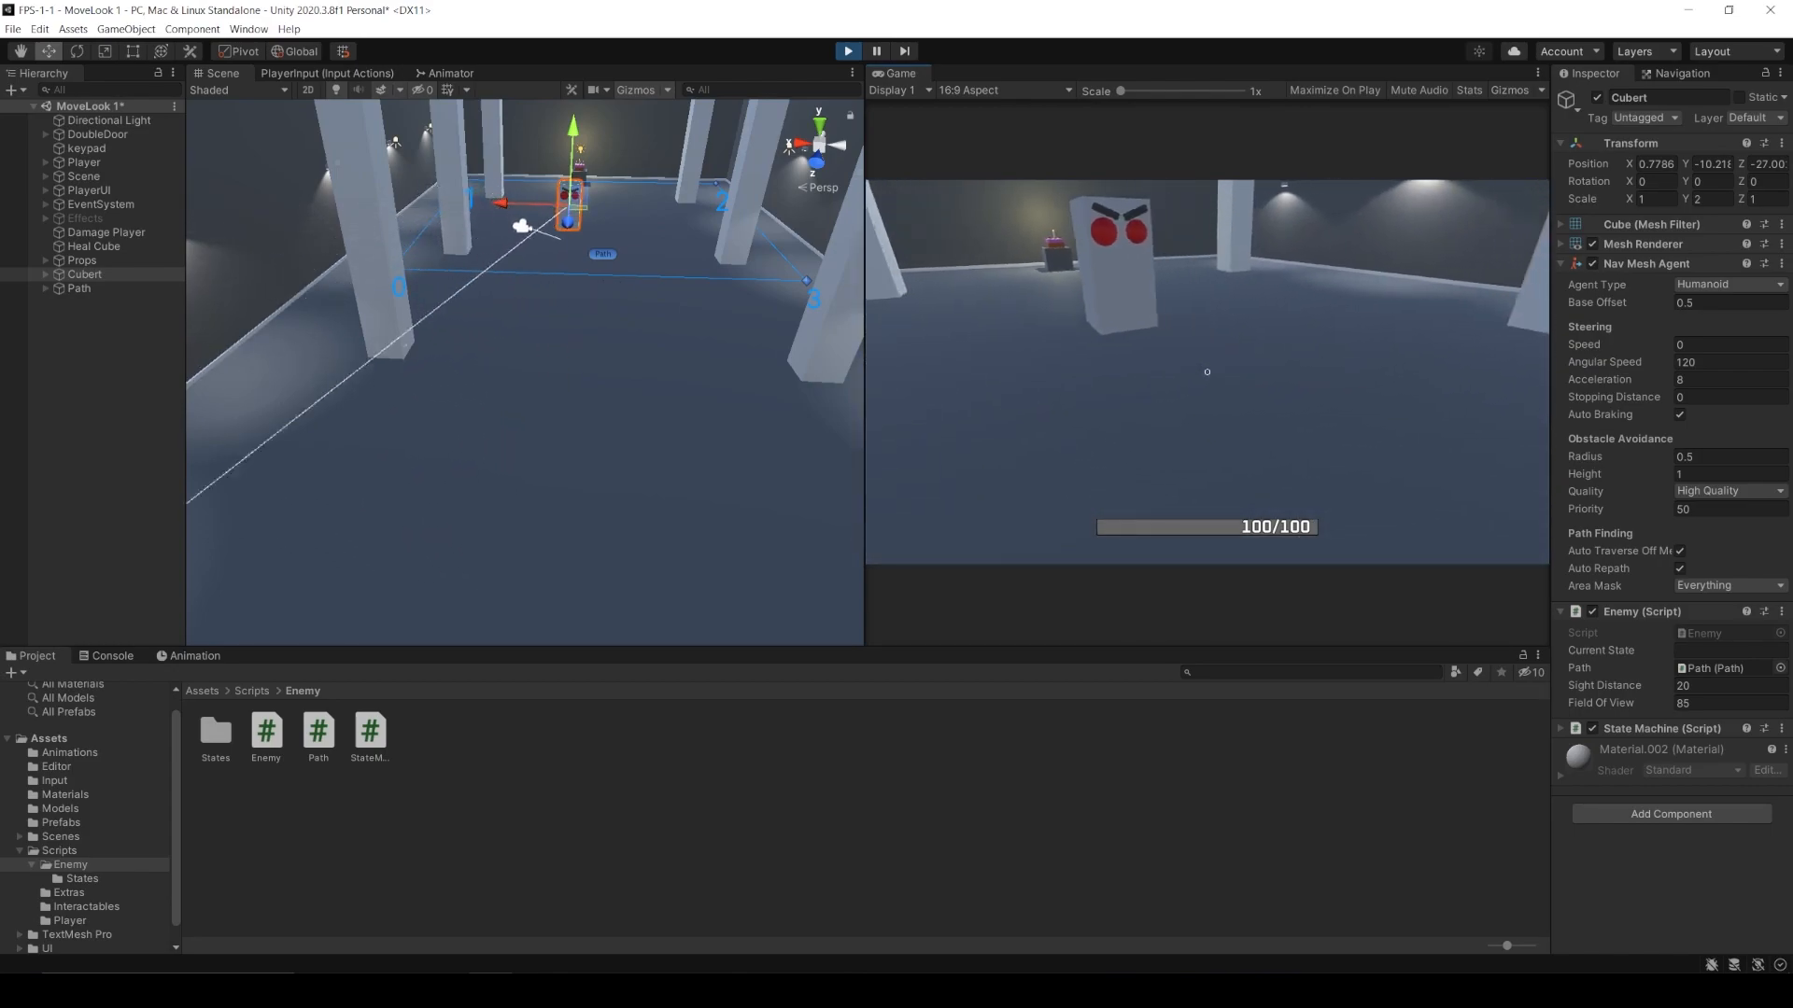
{"action": "key", "text": "w"}
- Frame Cubert closer in the Scene view and move the player behind and in front of it to examine its field of view
{"action": "key", "text": "Escape"}
{"action": "mouse_move", "coordinate": [724, 304]}
{"action": "right_mouse_down"}
{"action": "mouse_move", "coordinate": [727, 191]}
{"action": "mouse_move", "coordinate": [741, 300]}
{"action": "mouse_move", "coordinate": [728, 285]}
{"action": "right_mouse_up"}
{"action": "key", "text": "w"}
{"action": "key", "text": "s"}
{"action": "left_click", "coordinate": [1018, 346]}
{"action": "key", "text": "a"}
{"action": "key", "text": "w"}
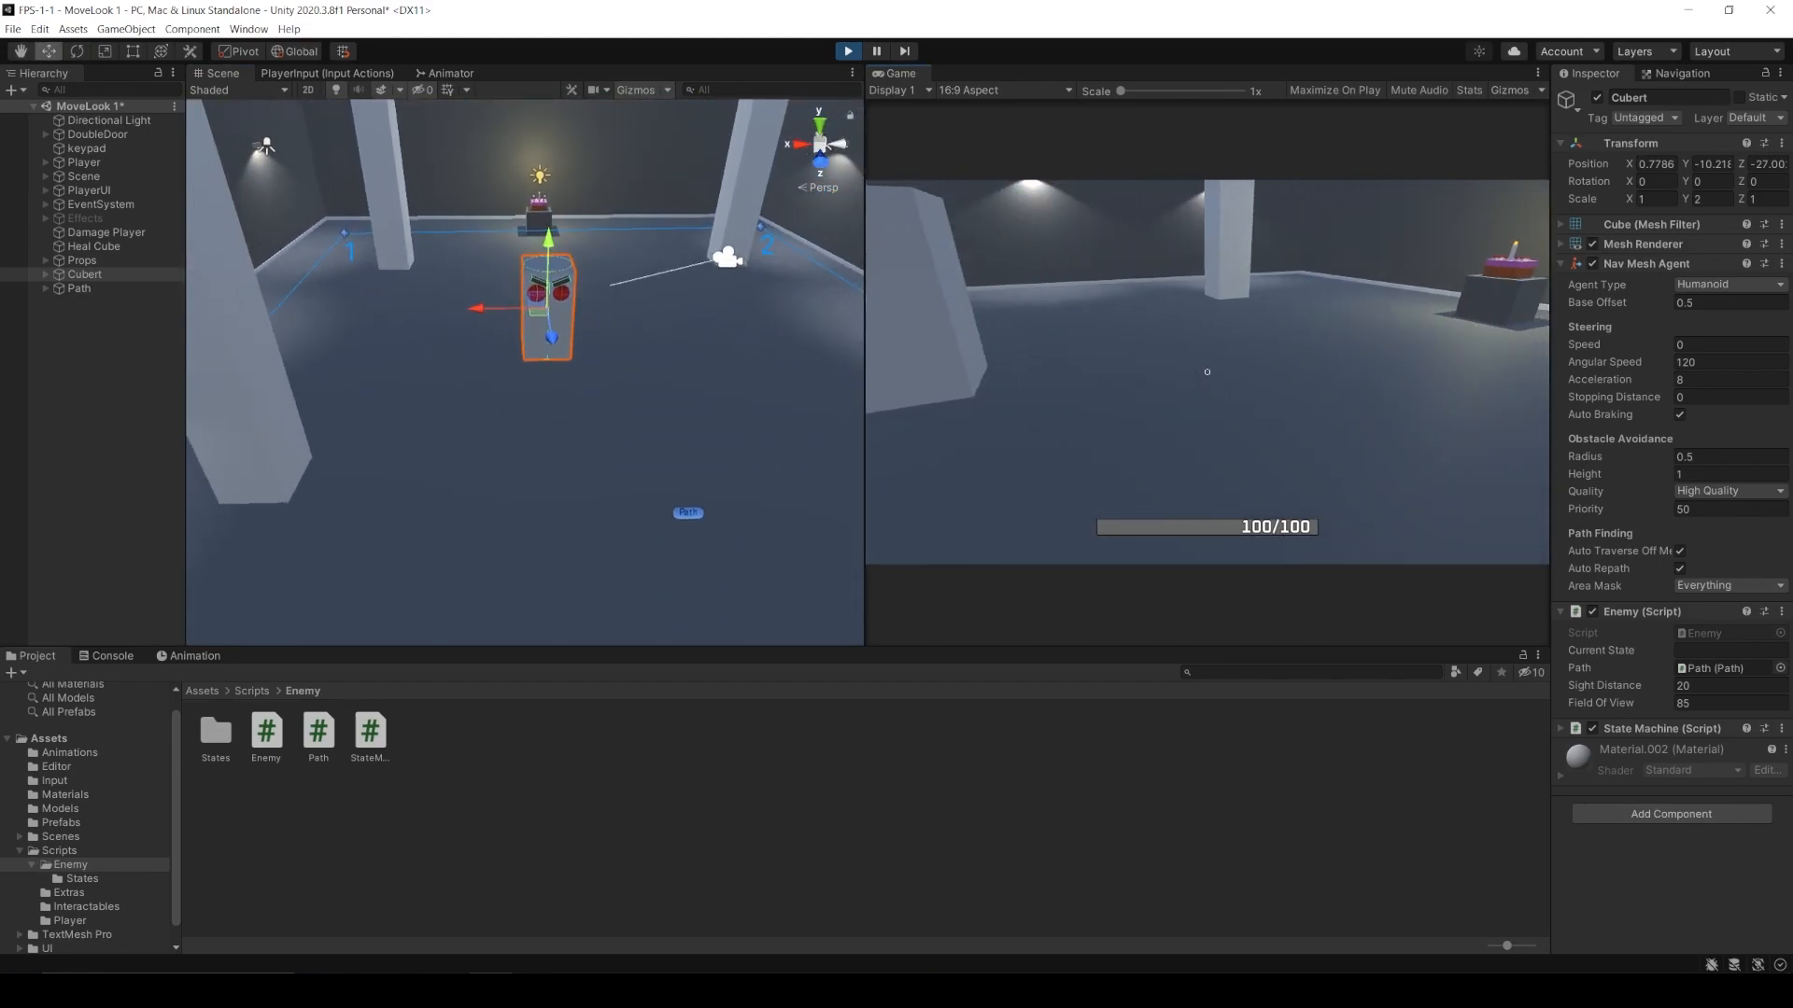
{"action": "key", "text": "a"}
{"action": "key", "text": "s"}
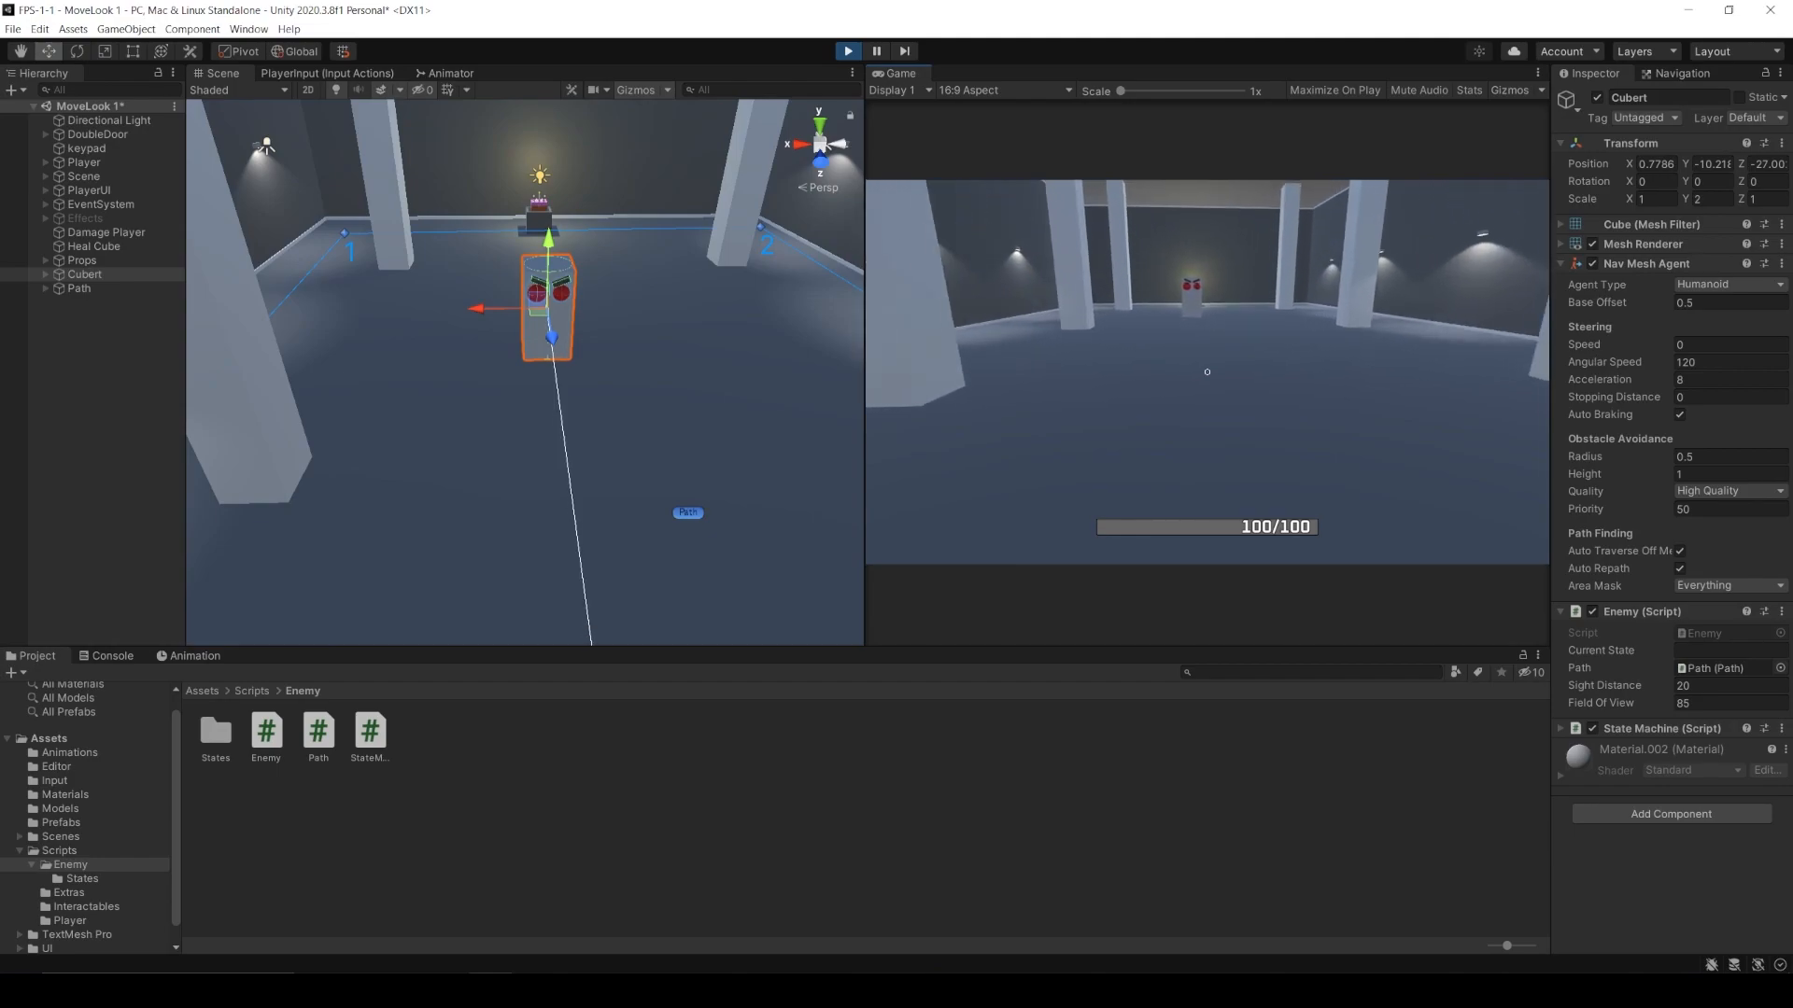
- Walk the player around both sides of Cubert to examine when the debug ray is drawn, and stop the game
{"action": "key", "text": "w"}
{"action": "key", "text": "w"}
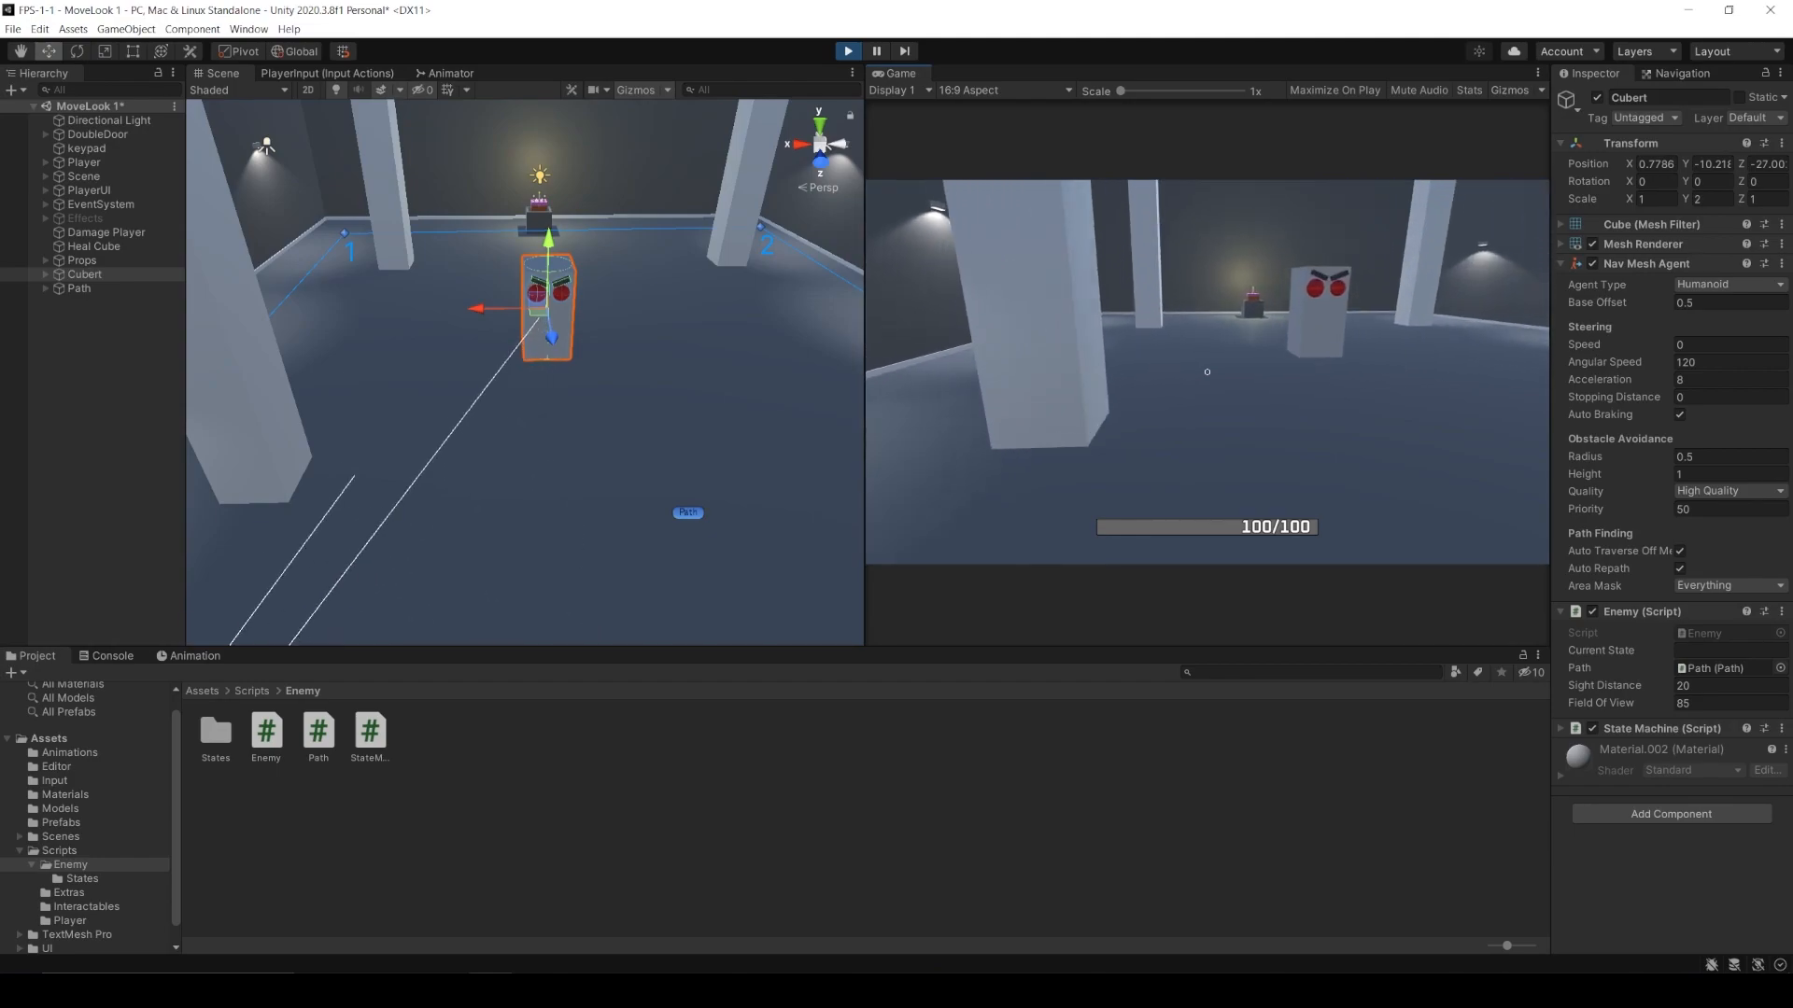
{"action": "key", "text": "d"}
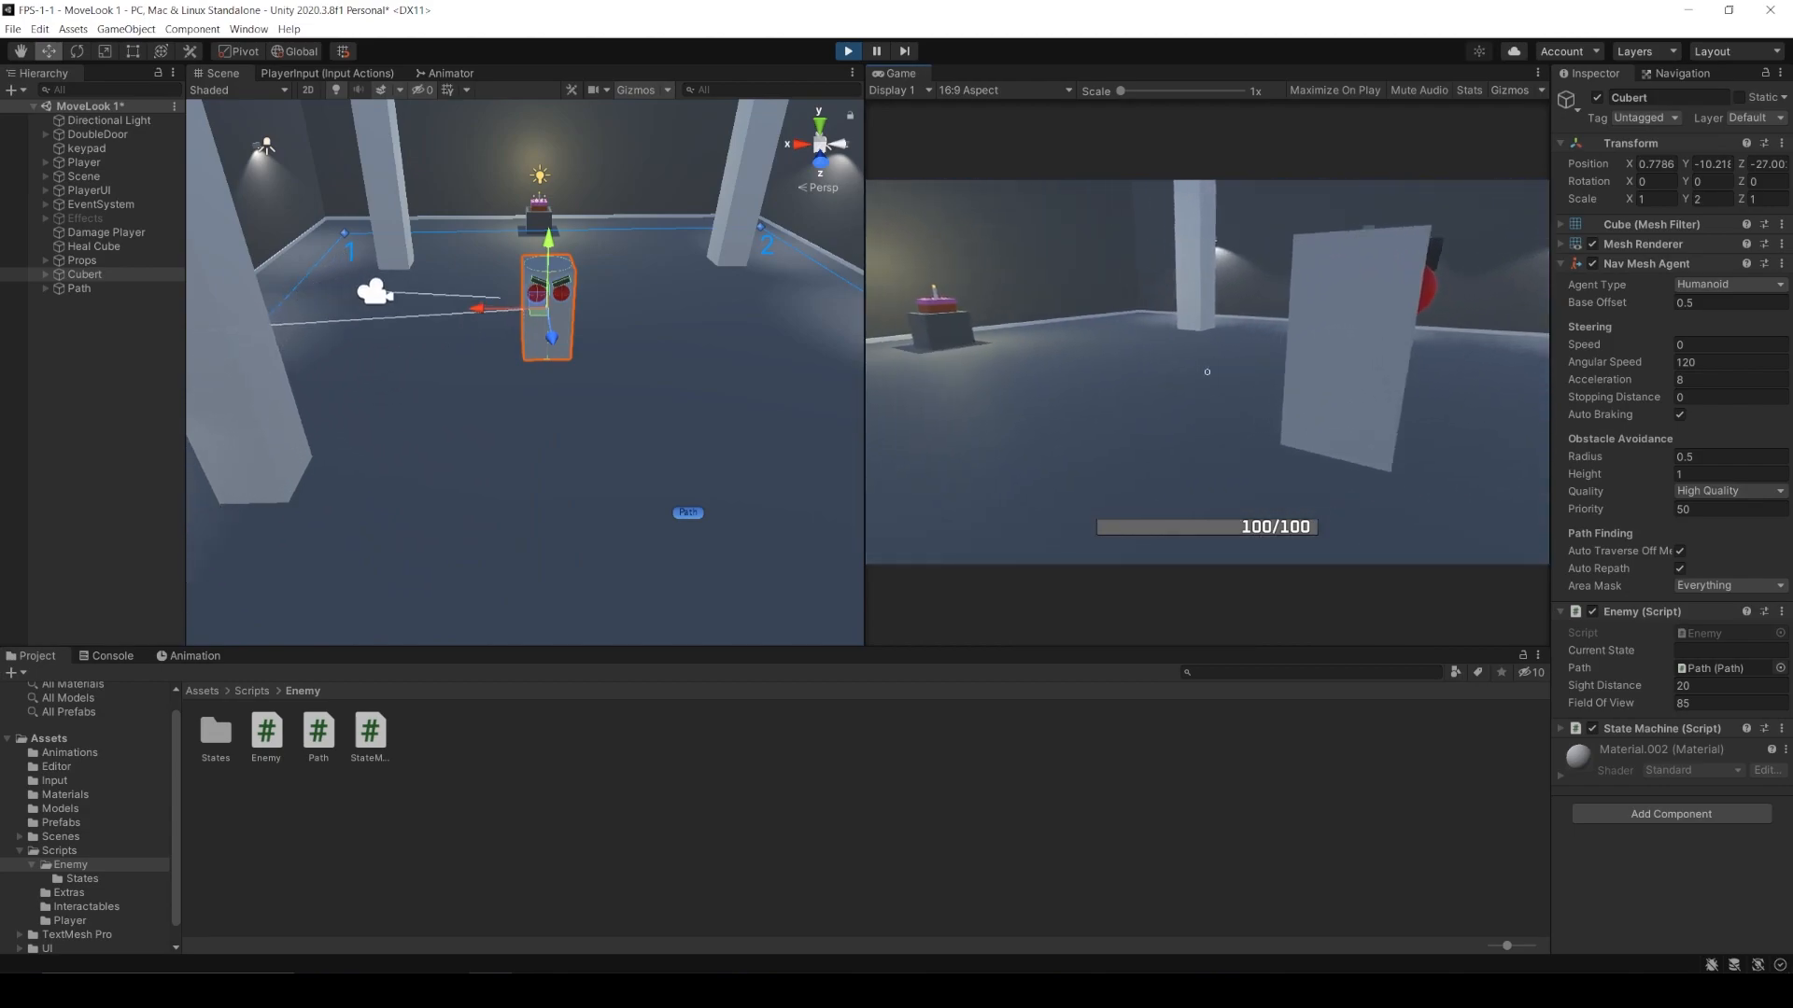
{"action": "key", "text": "d"}
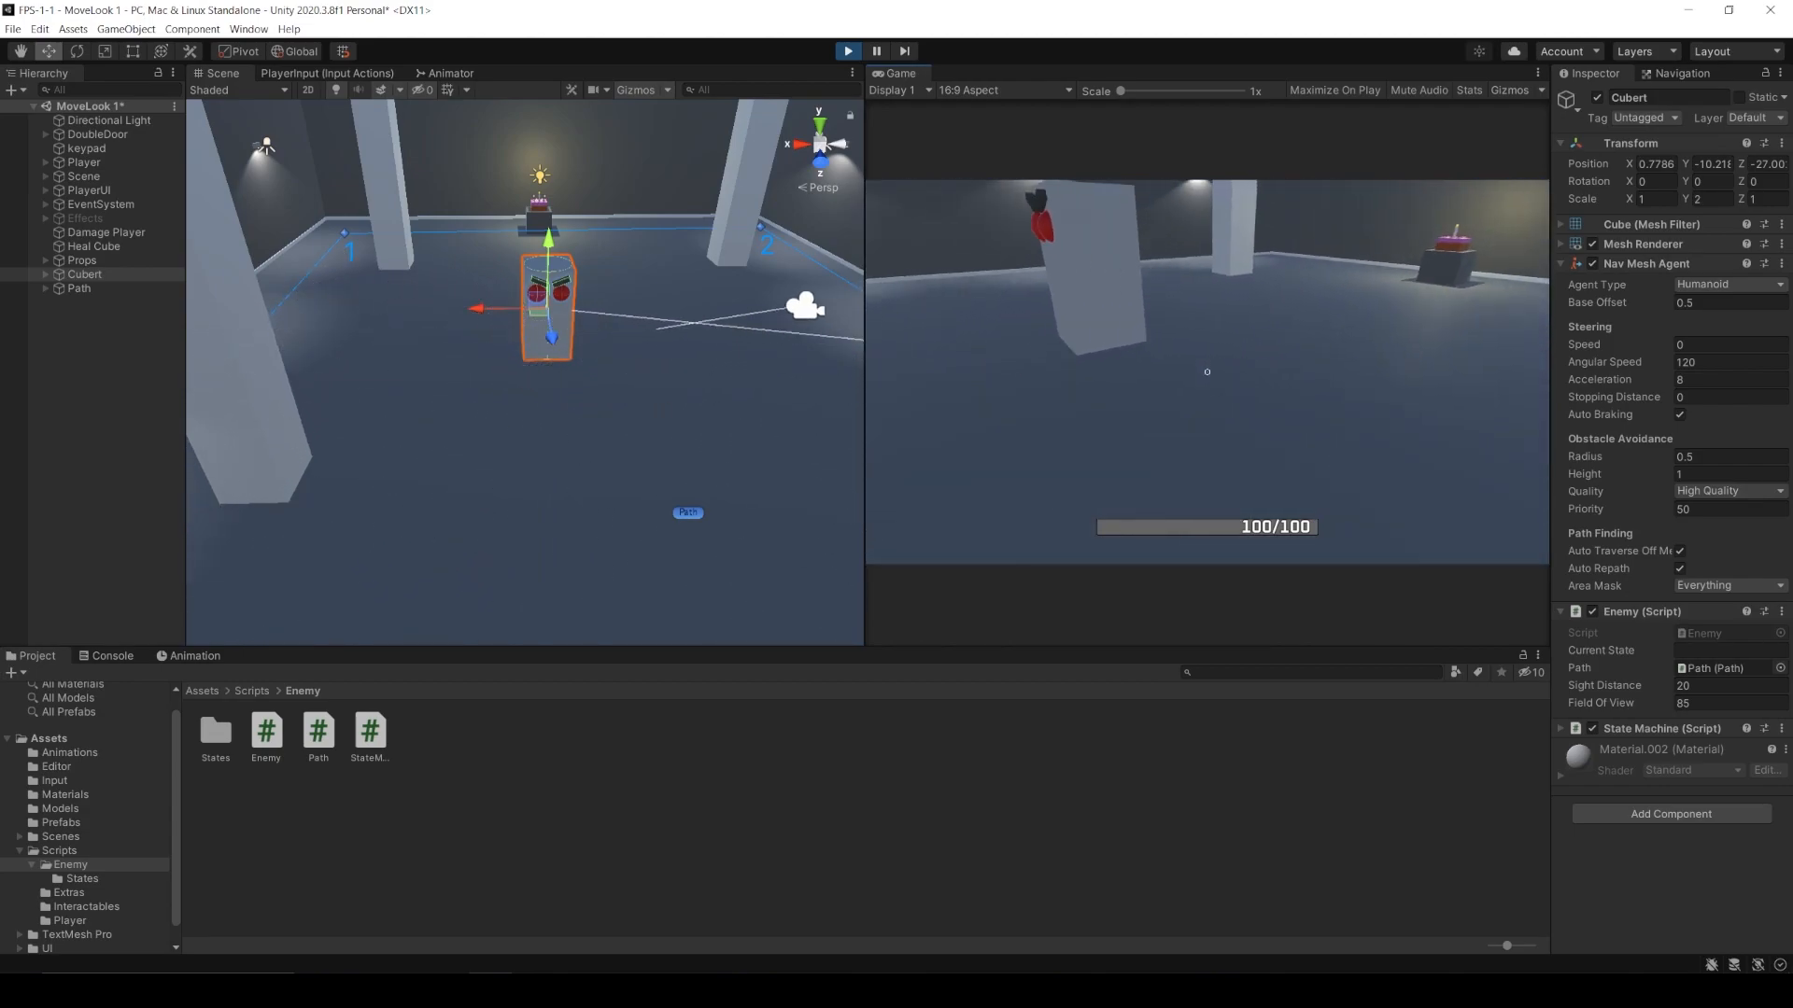
{"action": "key", "text": "a"}
{"action": "key", "text": "ctrl+p"}
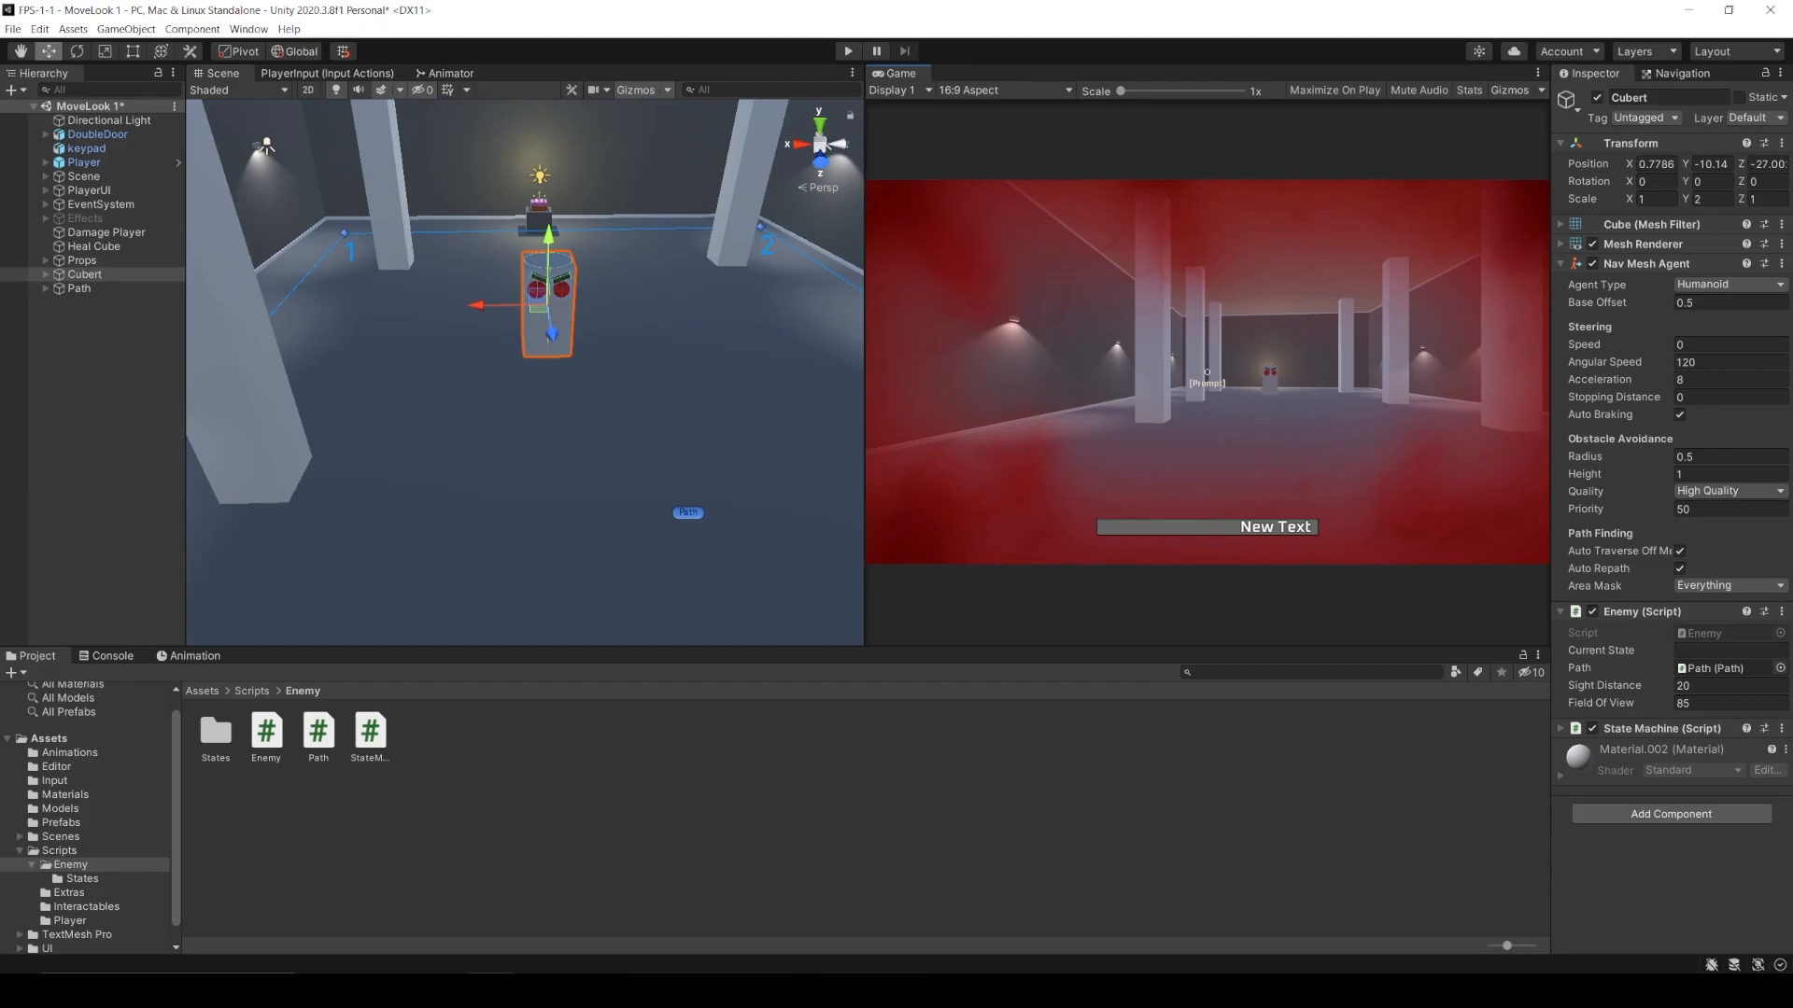
- Switch to Visual Studio and delete the return true; line at the end of the CanSeePlayer method
{"action": "key", "text": "alt+Tab"}
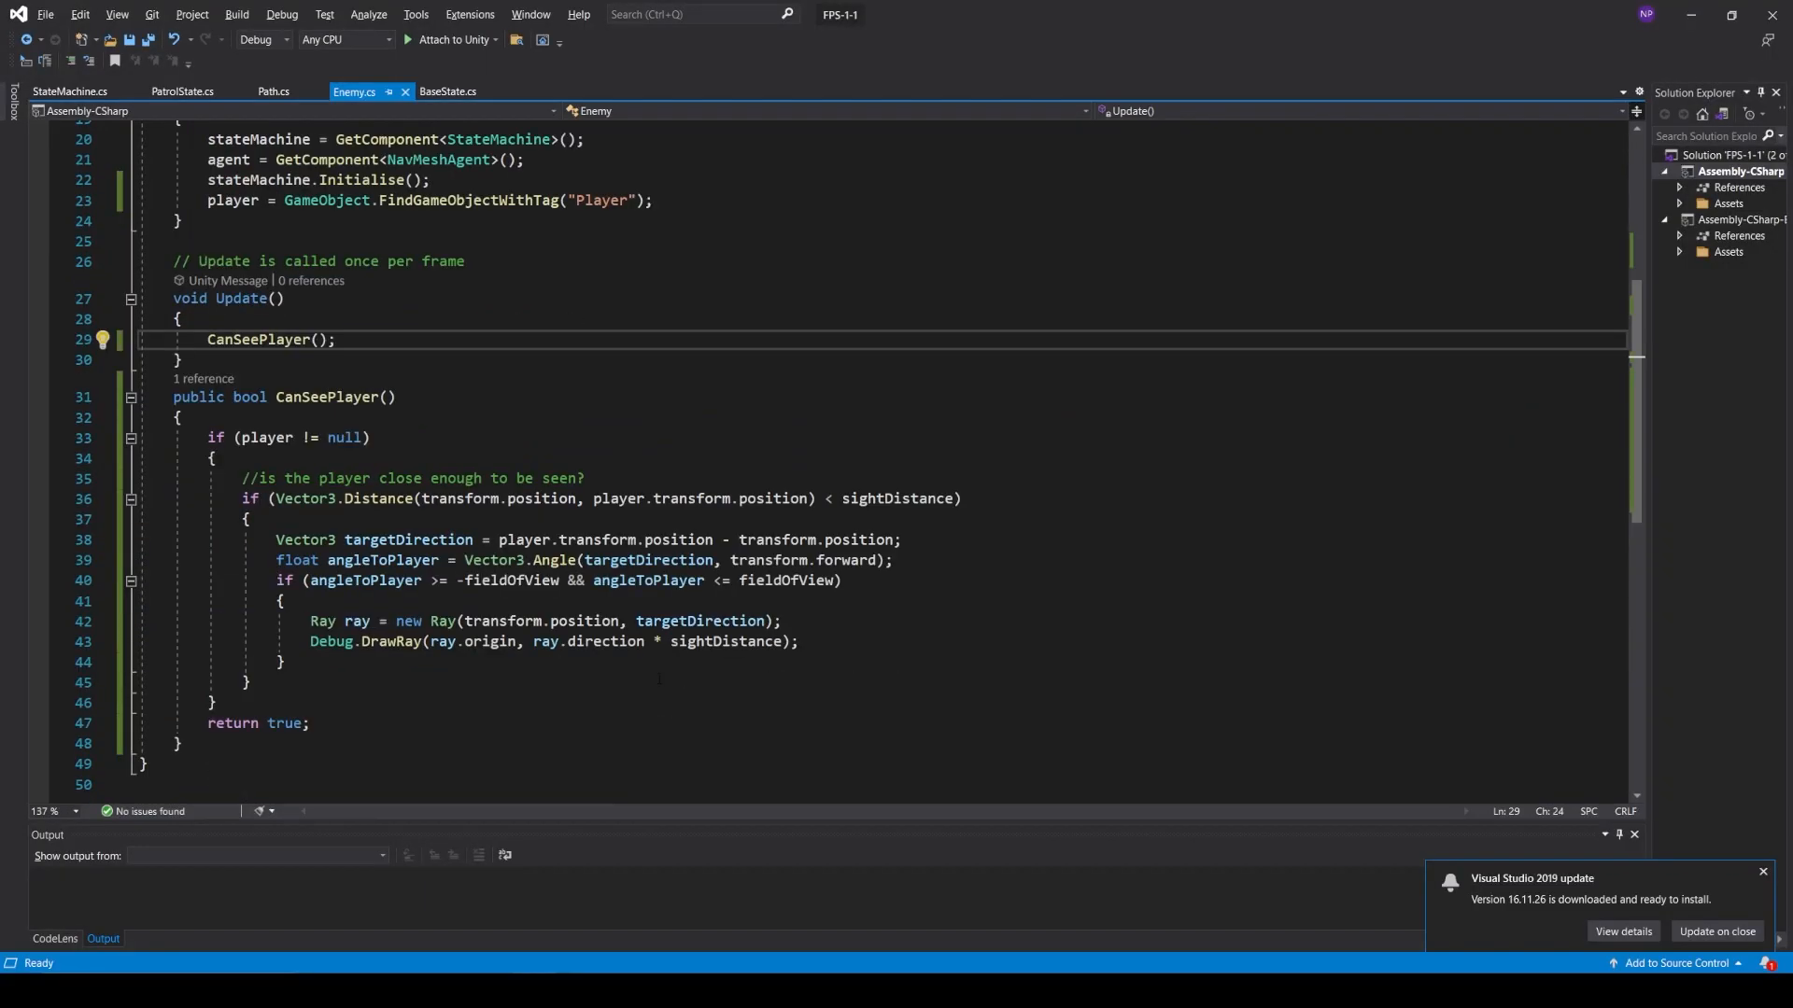
{"action": "scroll", "coordinate": [659, 679], "scroll_direction": "down", "scroll_amount": 1}
{"action": "left_click_drag", "start_coordinate": [401, 666], "coordinate": [140, 662]}
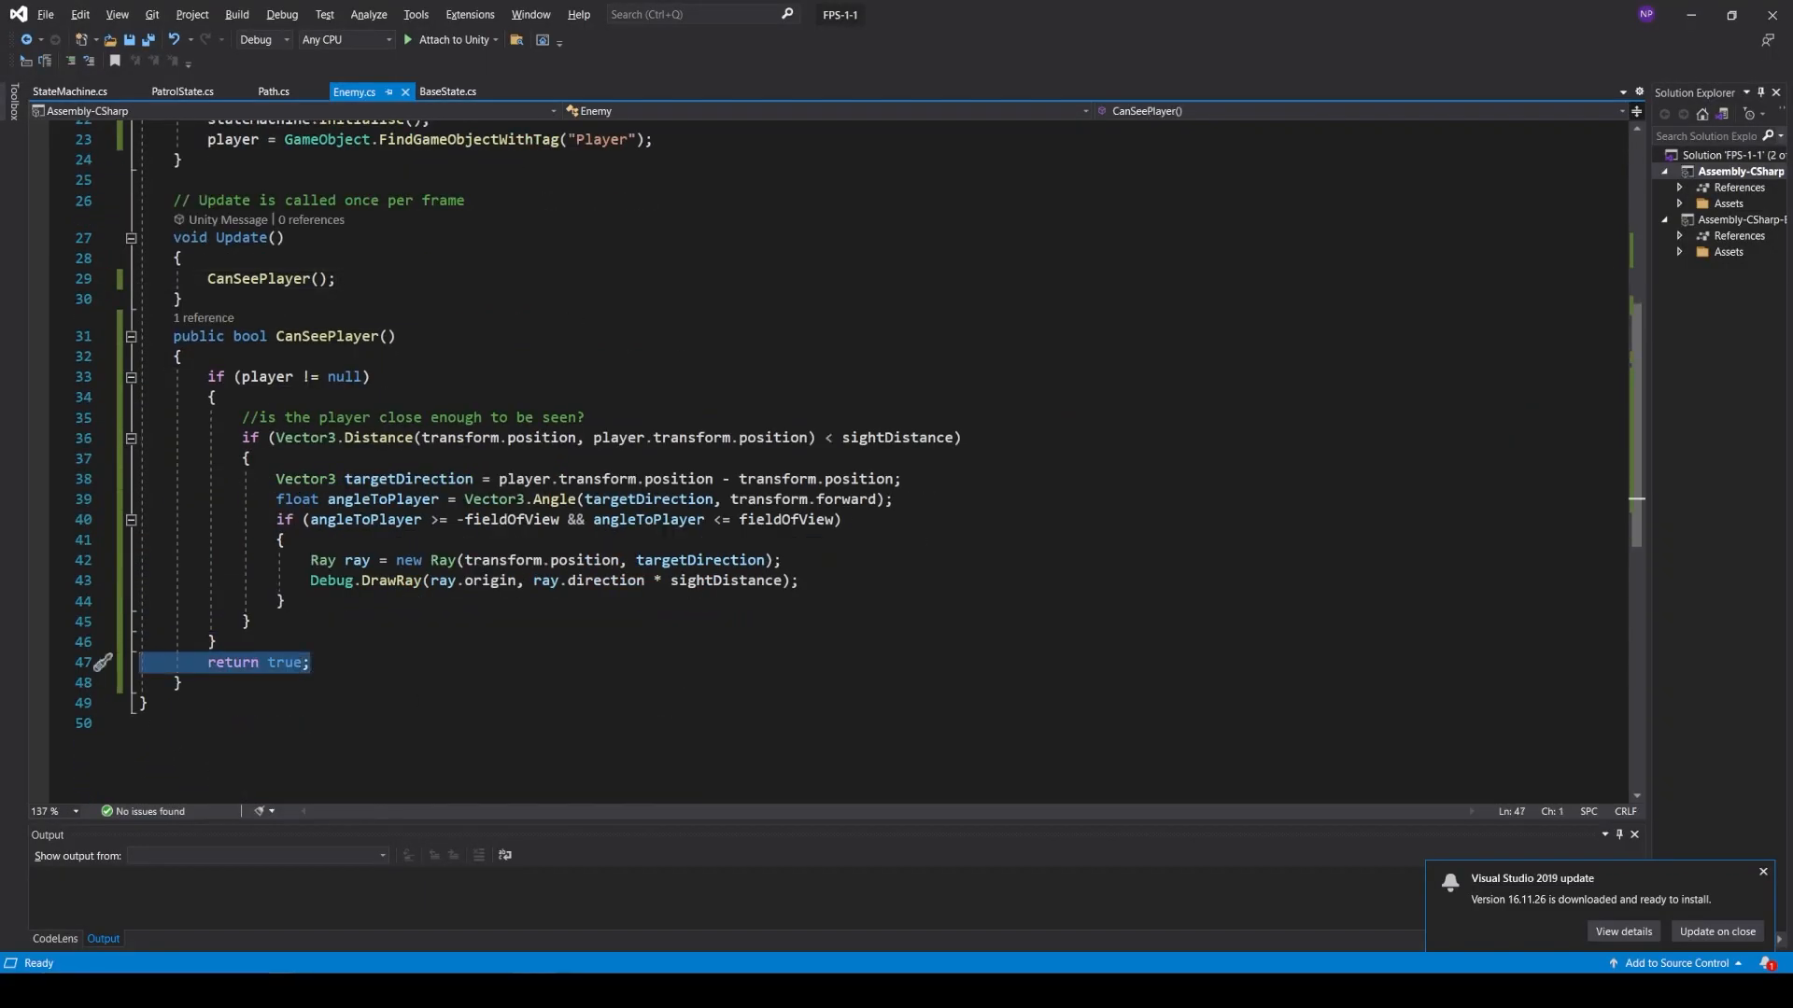
{"action": "key", "text": "BackSpace"}
{"action": "key", "text": "BackSpace"}
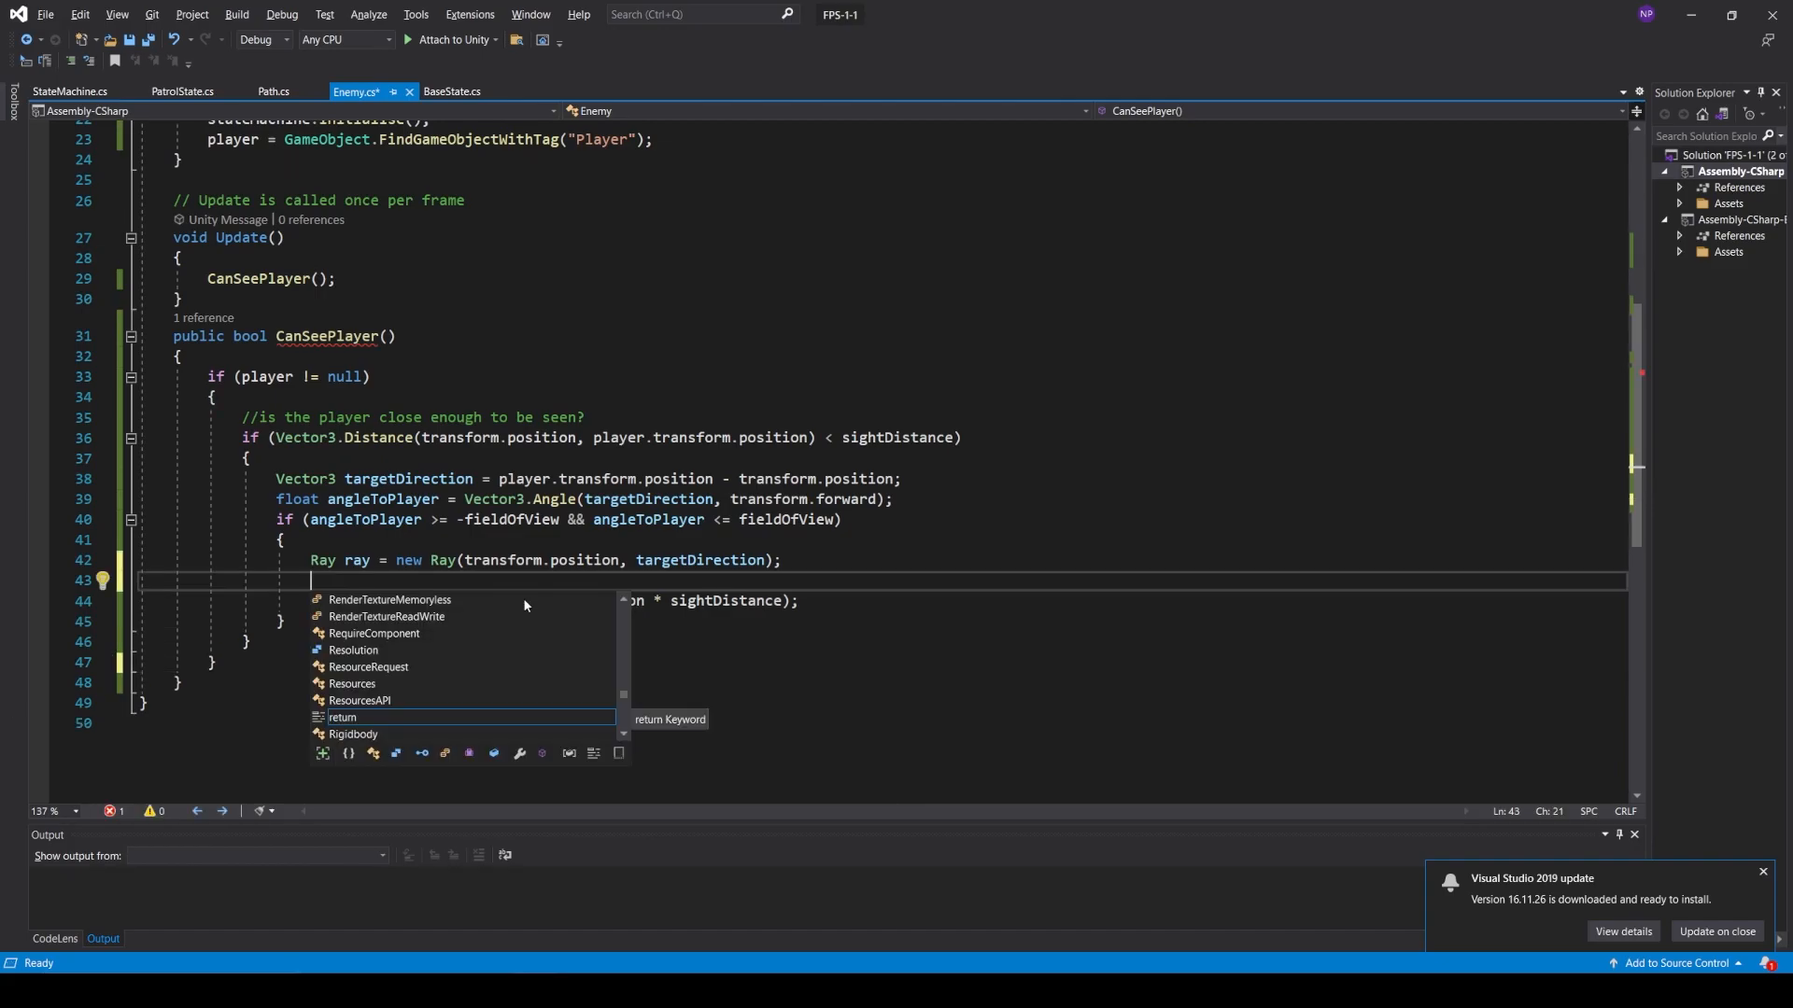
- Declare RaycastHit hitInfo = new RaycastHit(); directly below the Ray declaration in CanSeePlayer
{"action": "type", "text": "rayc"}
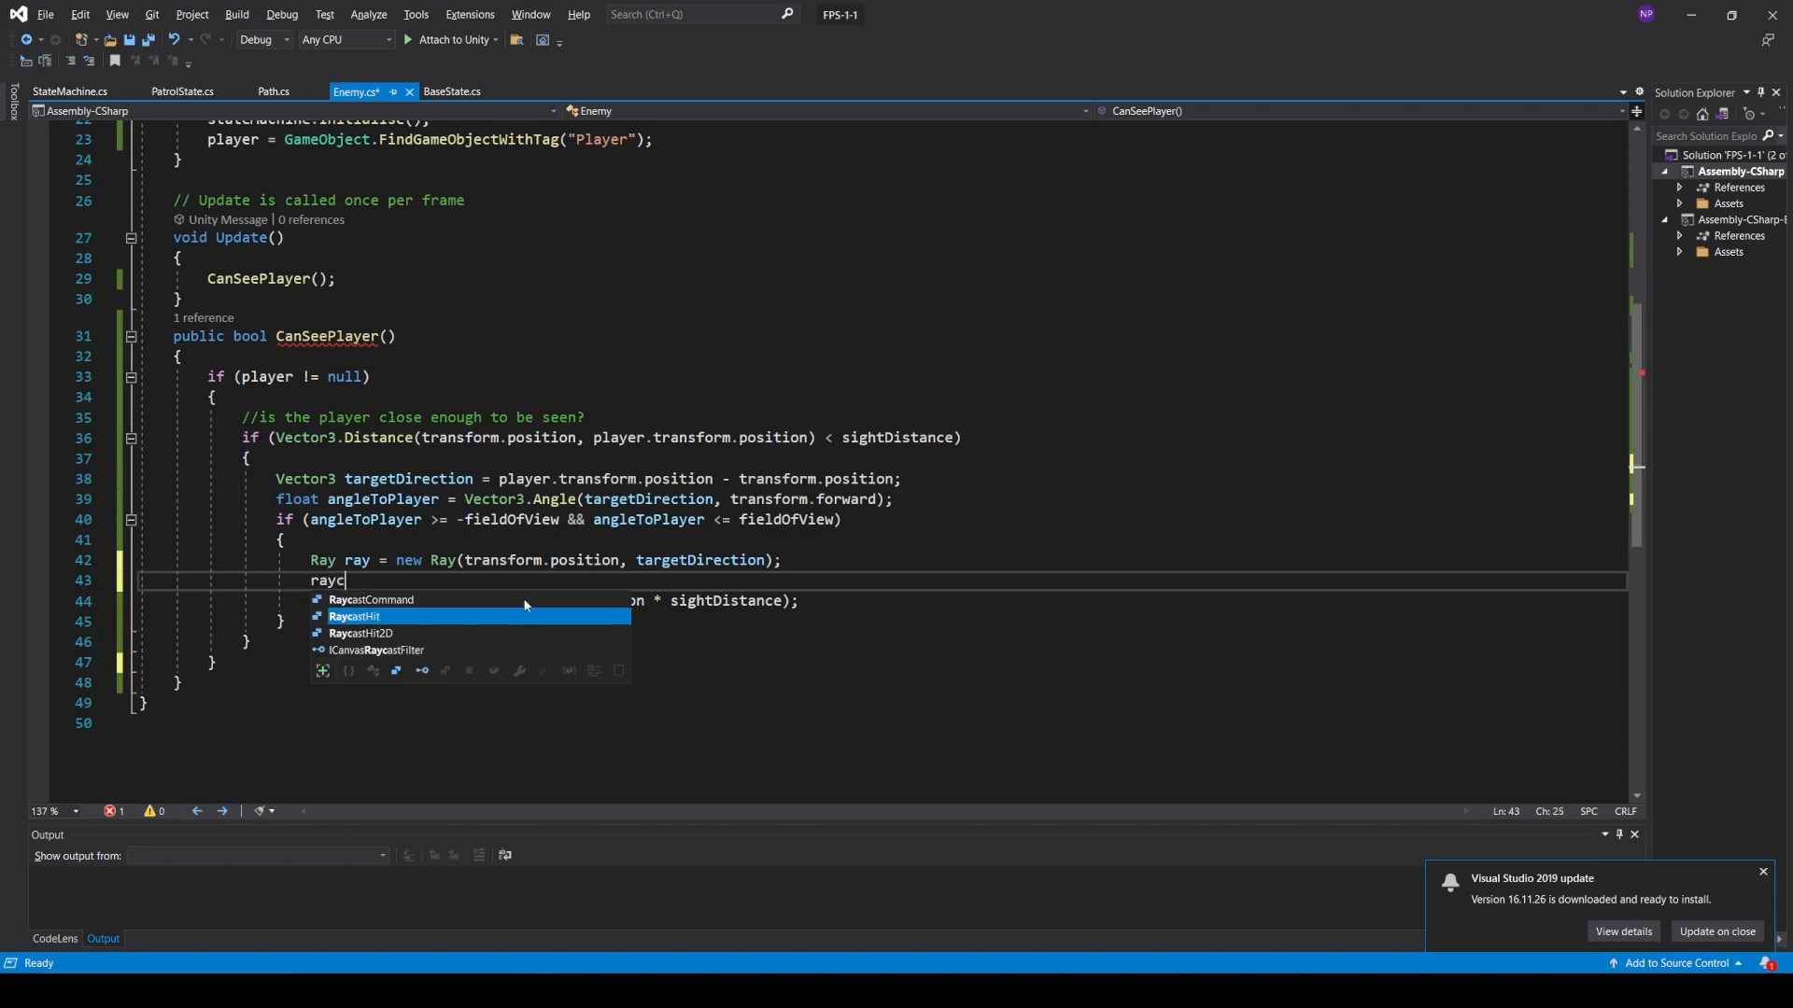
{"action": "type", "text": "astHit hitInfo = new RaycastHit"}
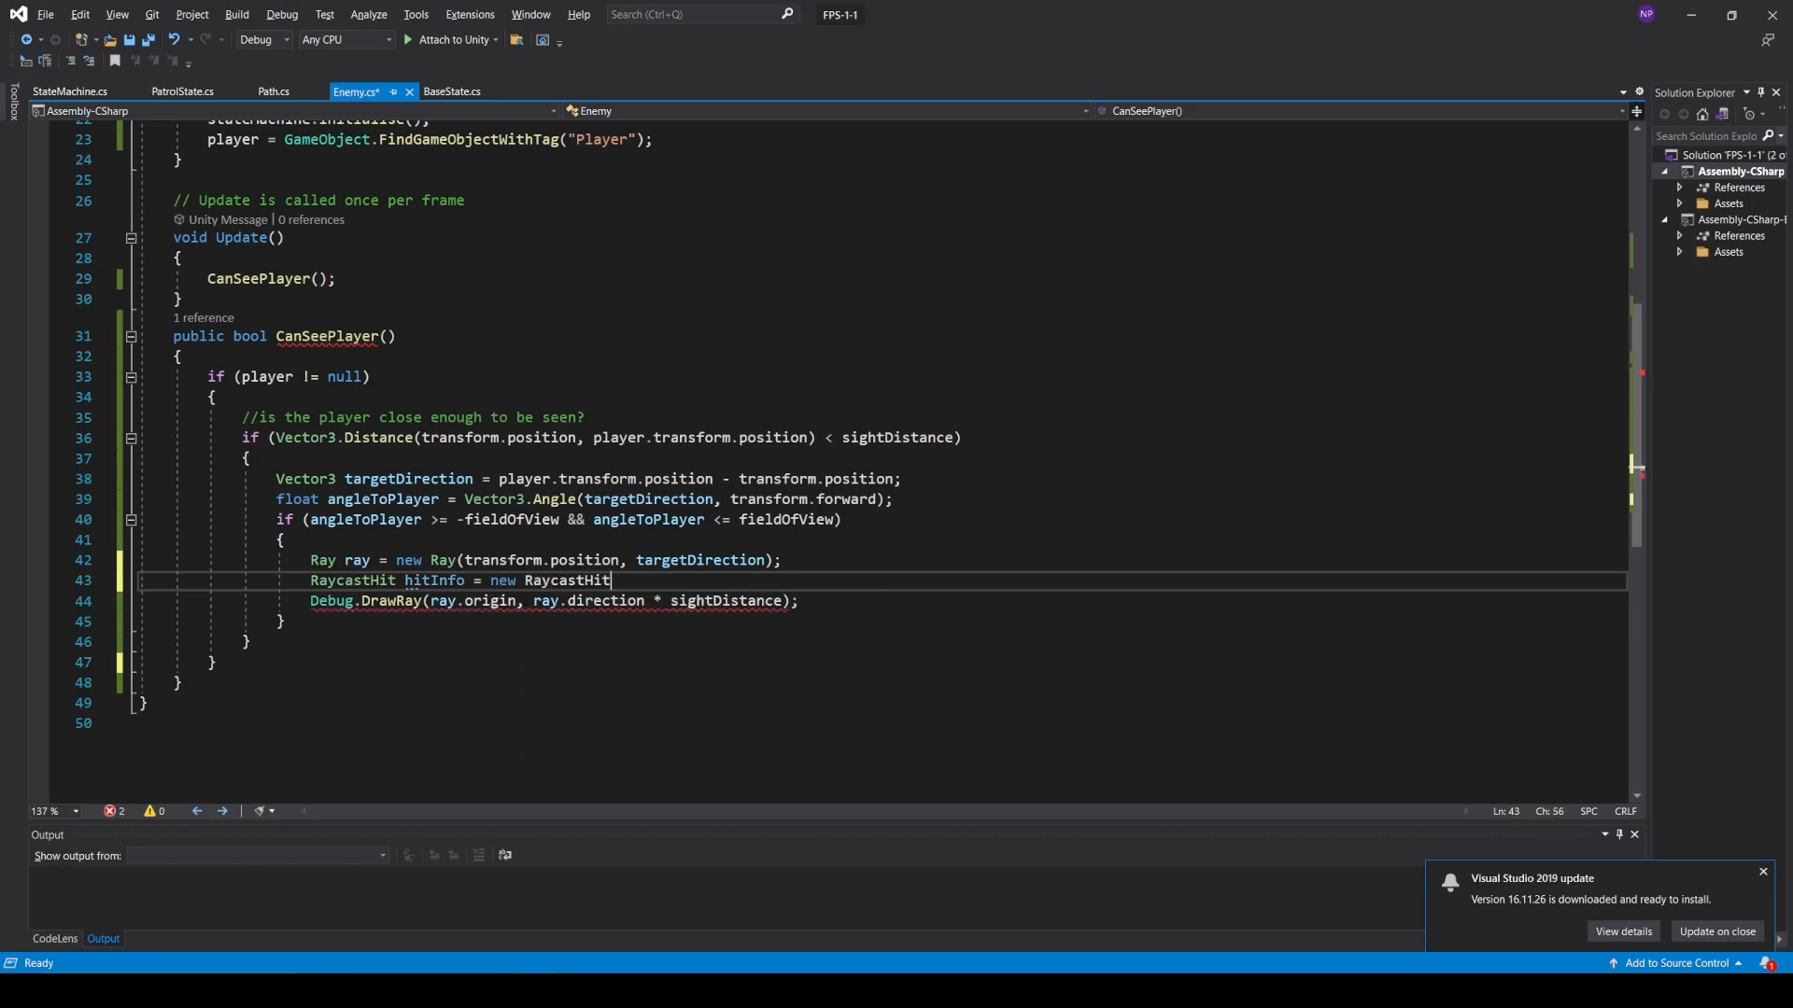
{"action": "type", "text": "();"}
{"action": "key", "text": "Return"}
- Add an if block below the hitInfo declaration with the condition Physics.Raycast(ray,out hitInfo, sightDistance)
{"action": "type", "text": "if(Physics."}
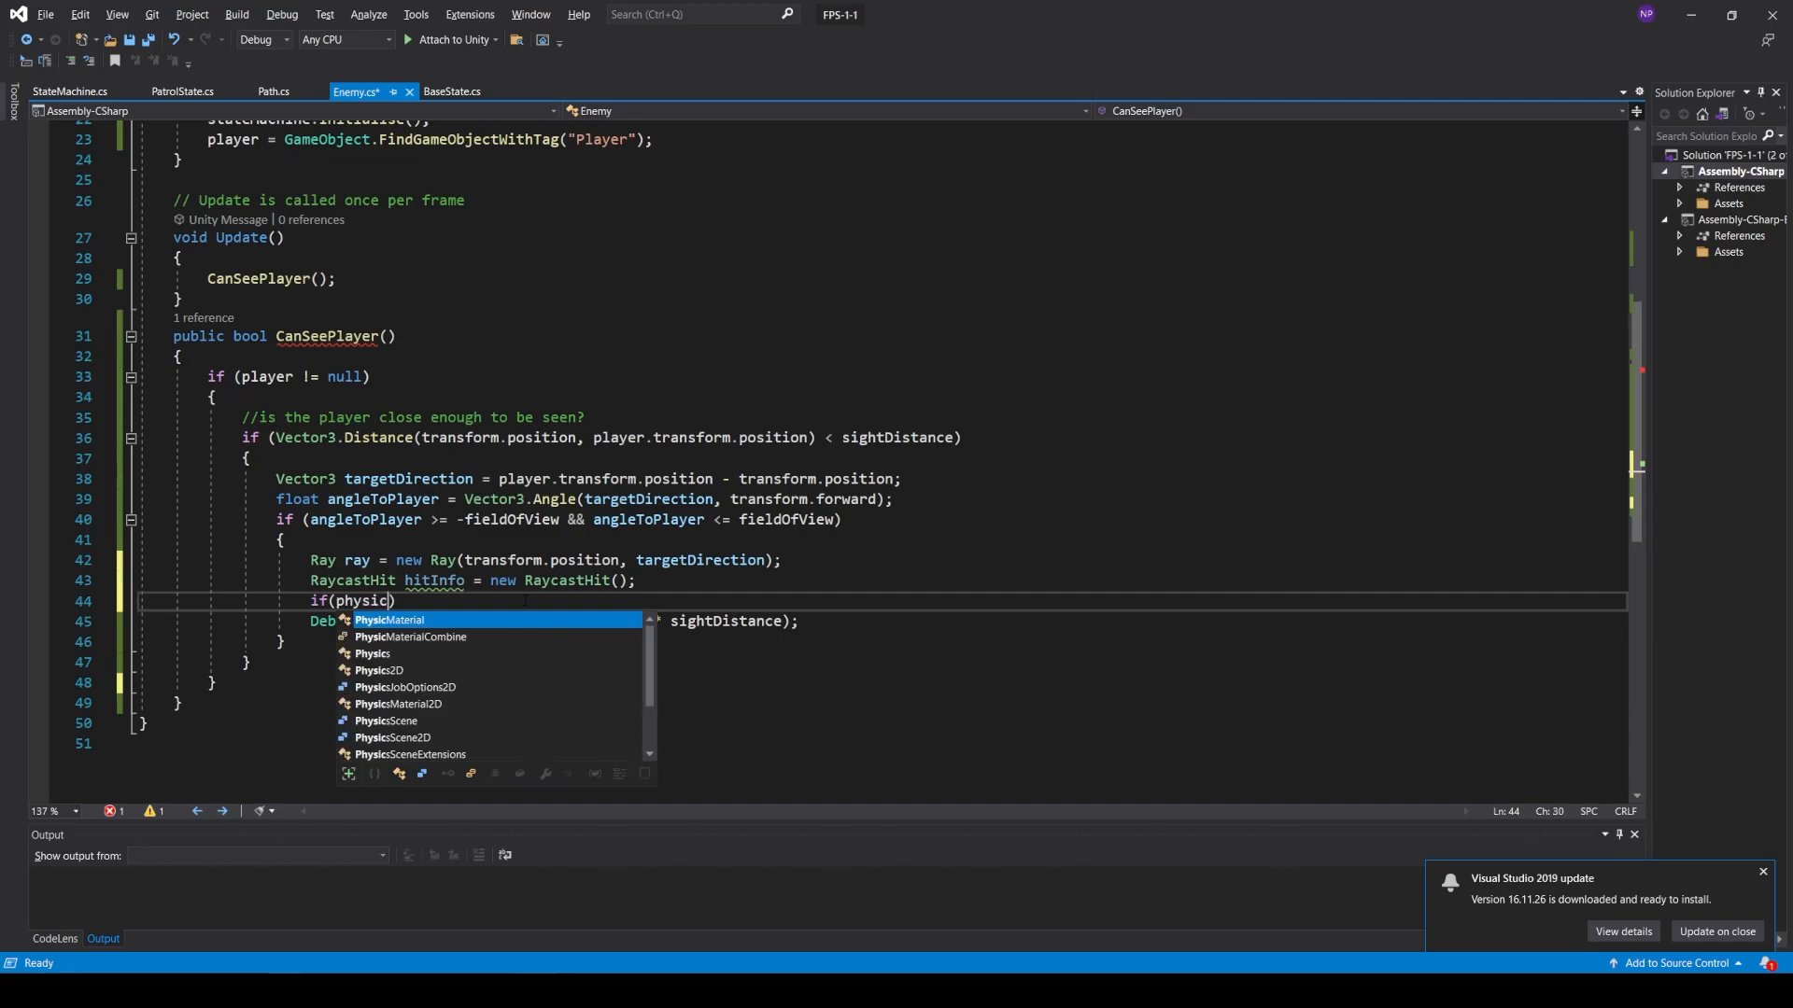
{"action": "type", "text": "Raycast(r"}
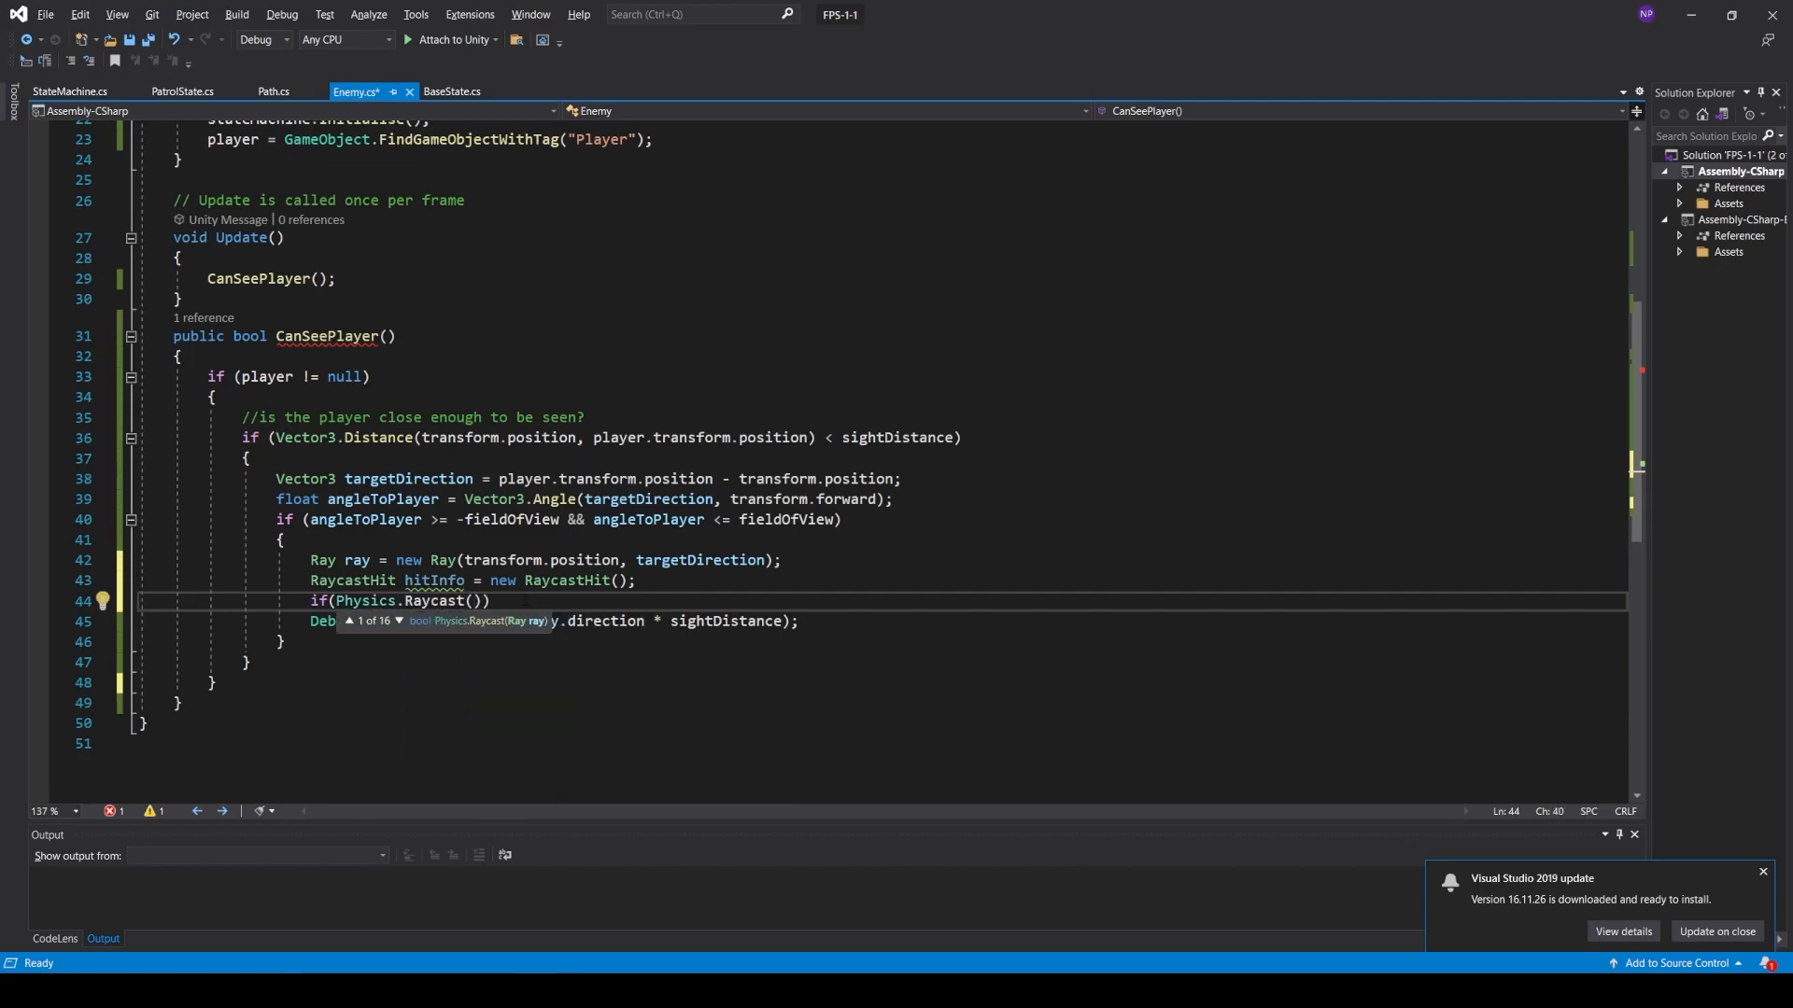
{"action": "type", "text": "ay,out h"}
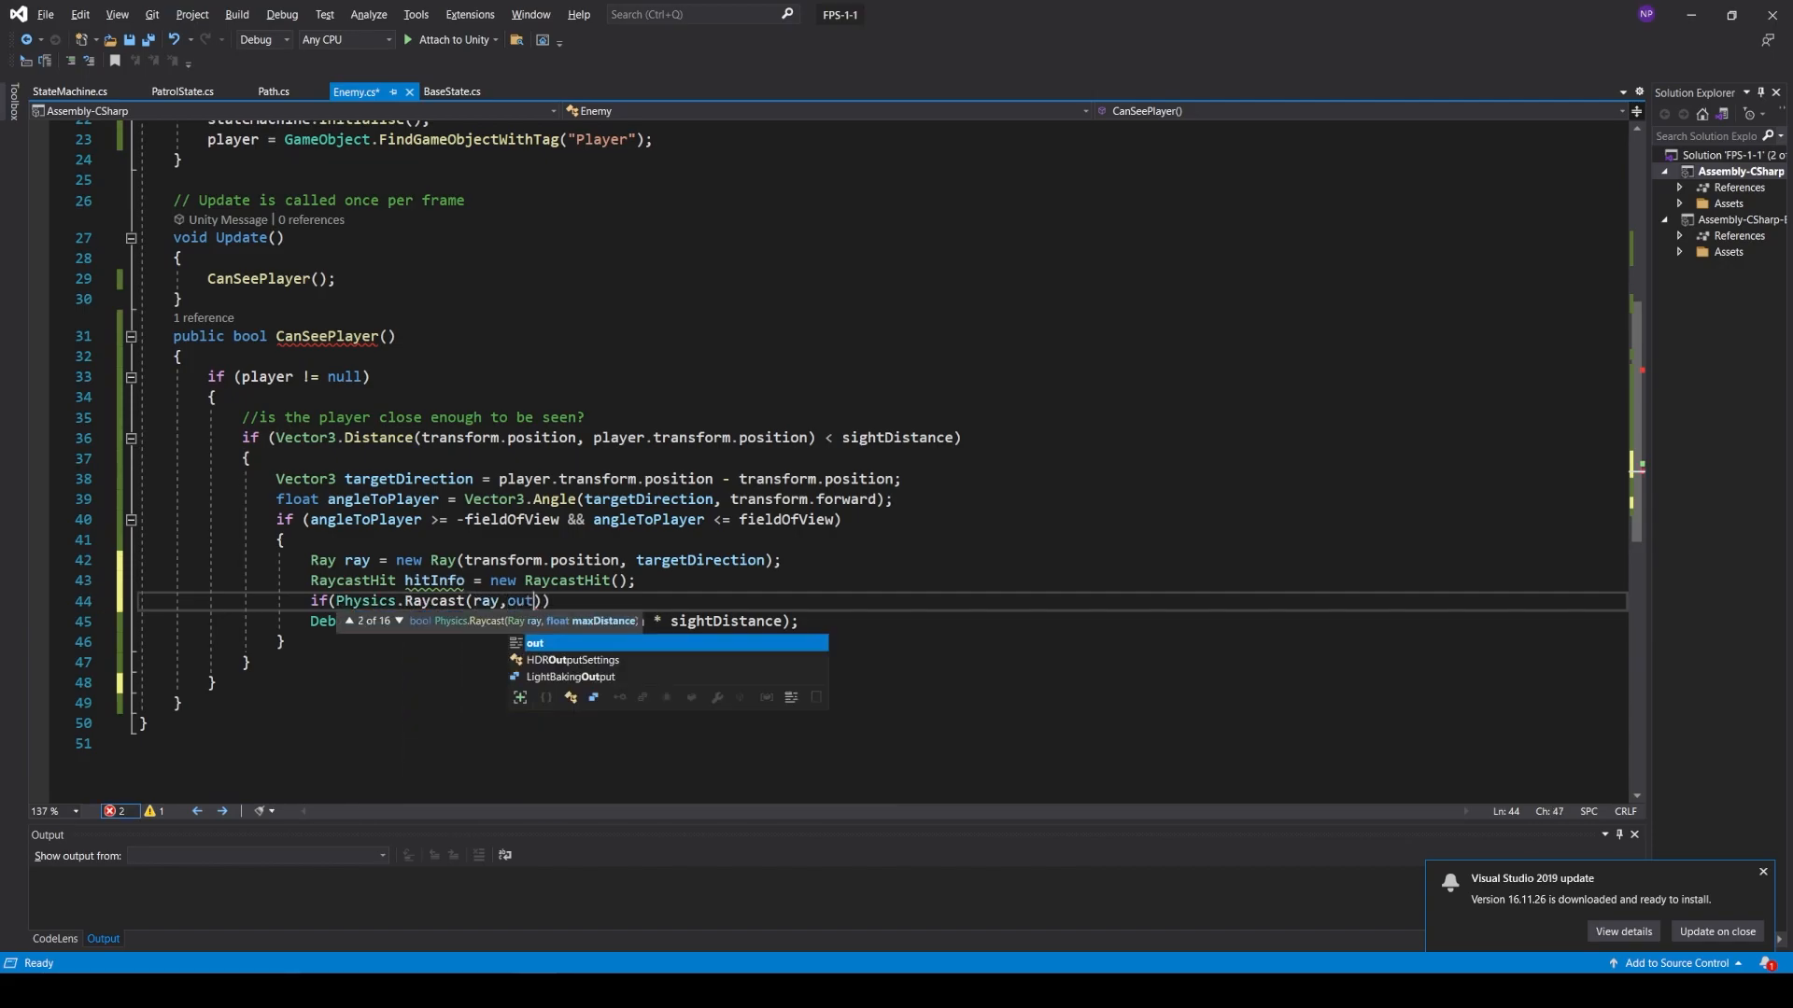
{"action": "type", "text": "it"}
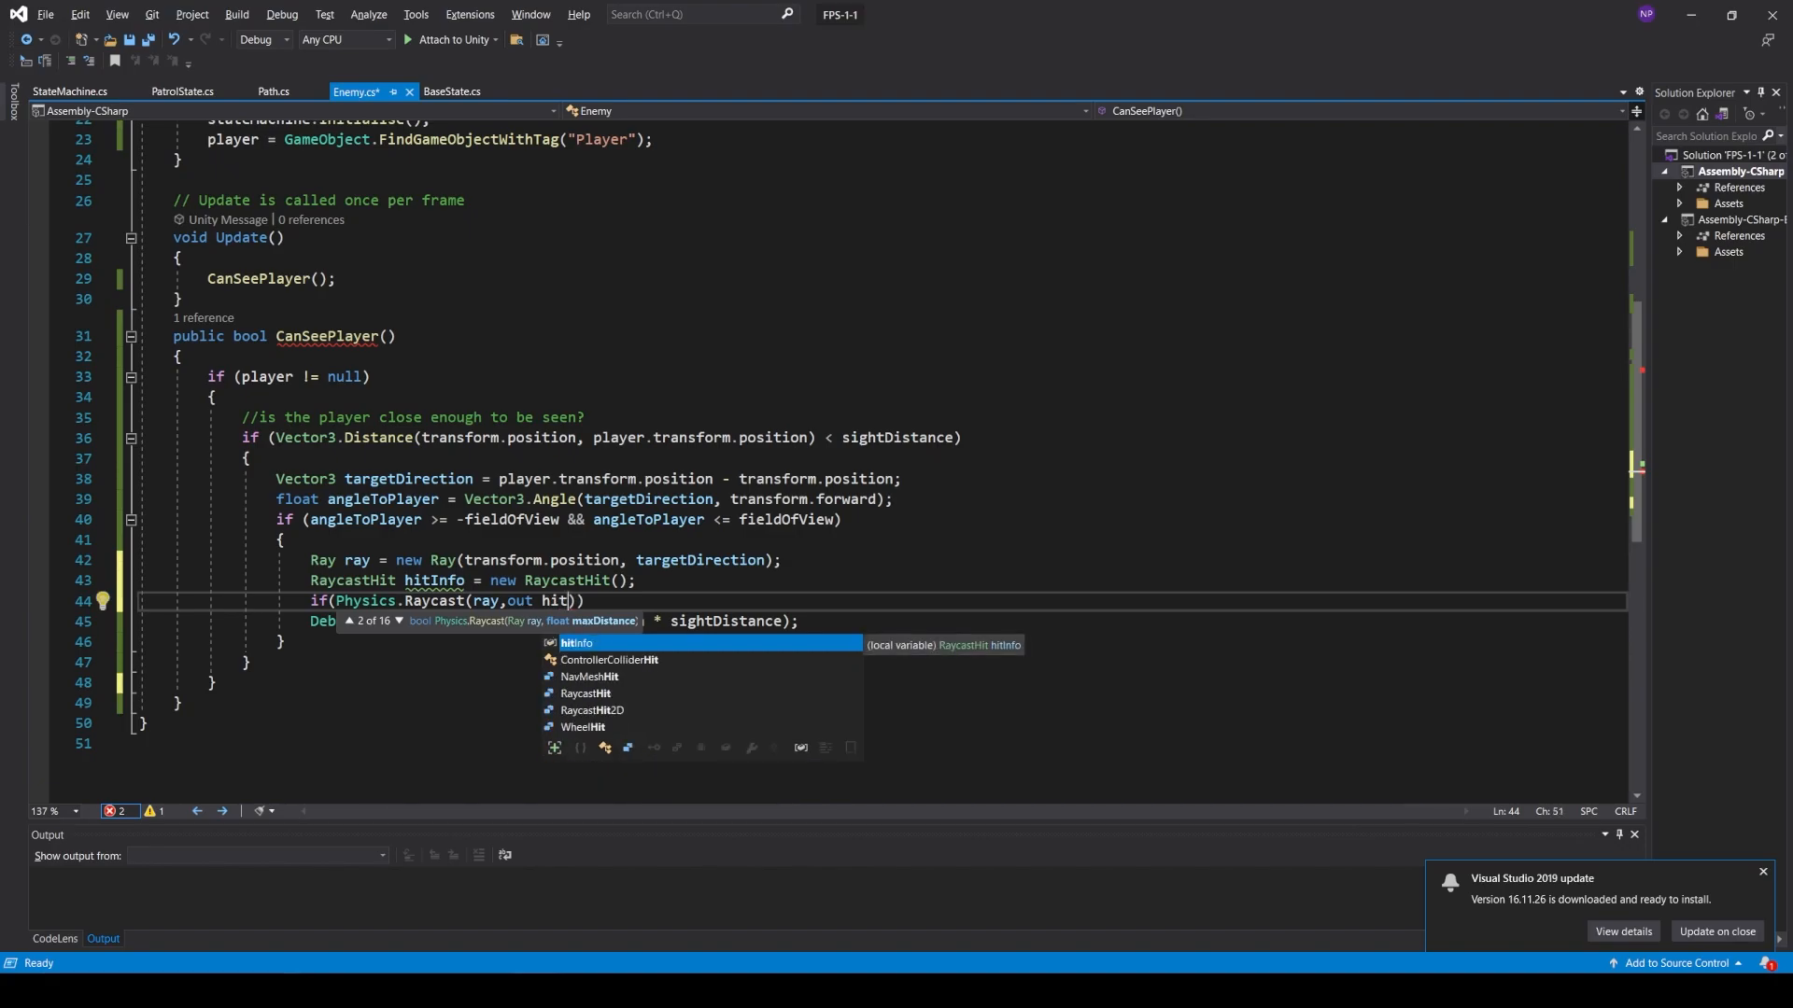
{"action": "key", "text": "Tab"}
{"action": "type", "text": ", "}
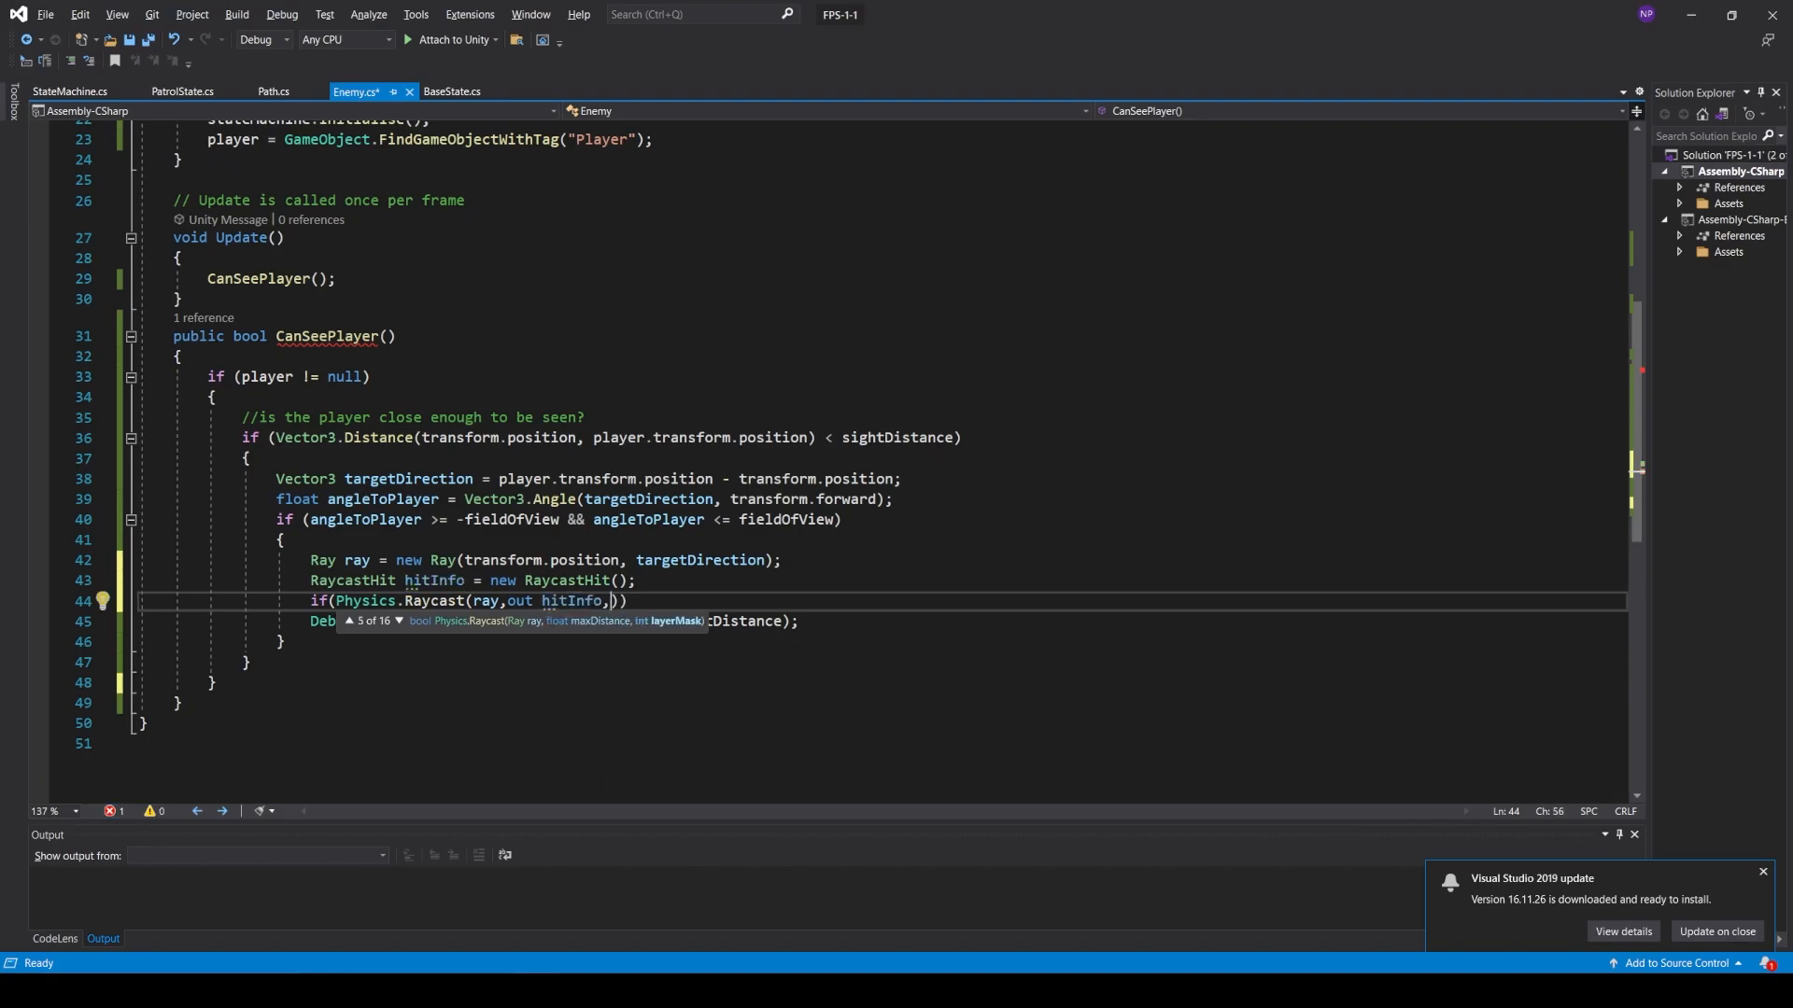
{"action": "type", "text": "sightDistance)) { +"}
{"action": "key", "text": "Return"}
{"action": "key", "text": "Right"}
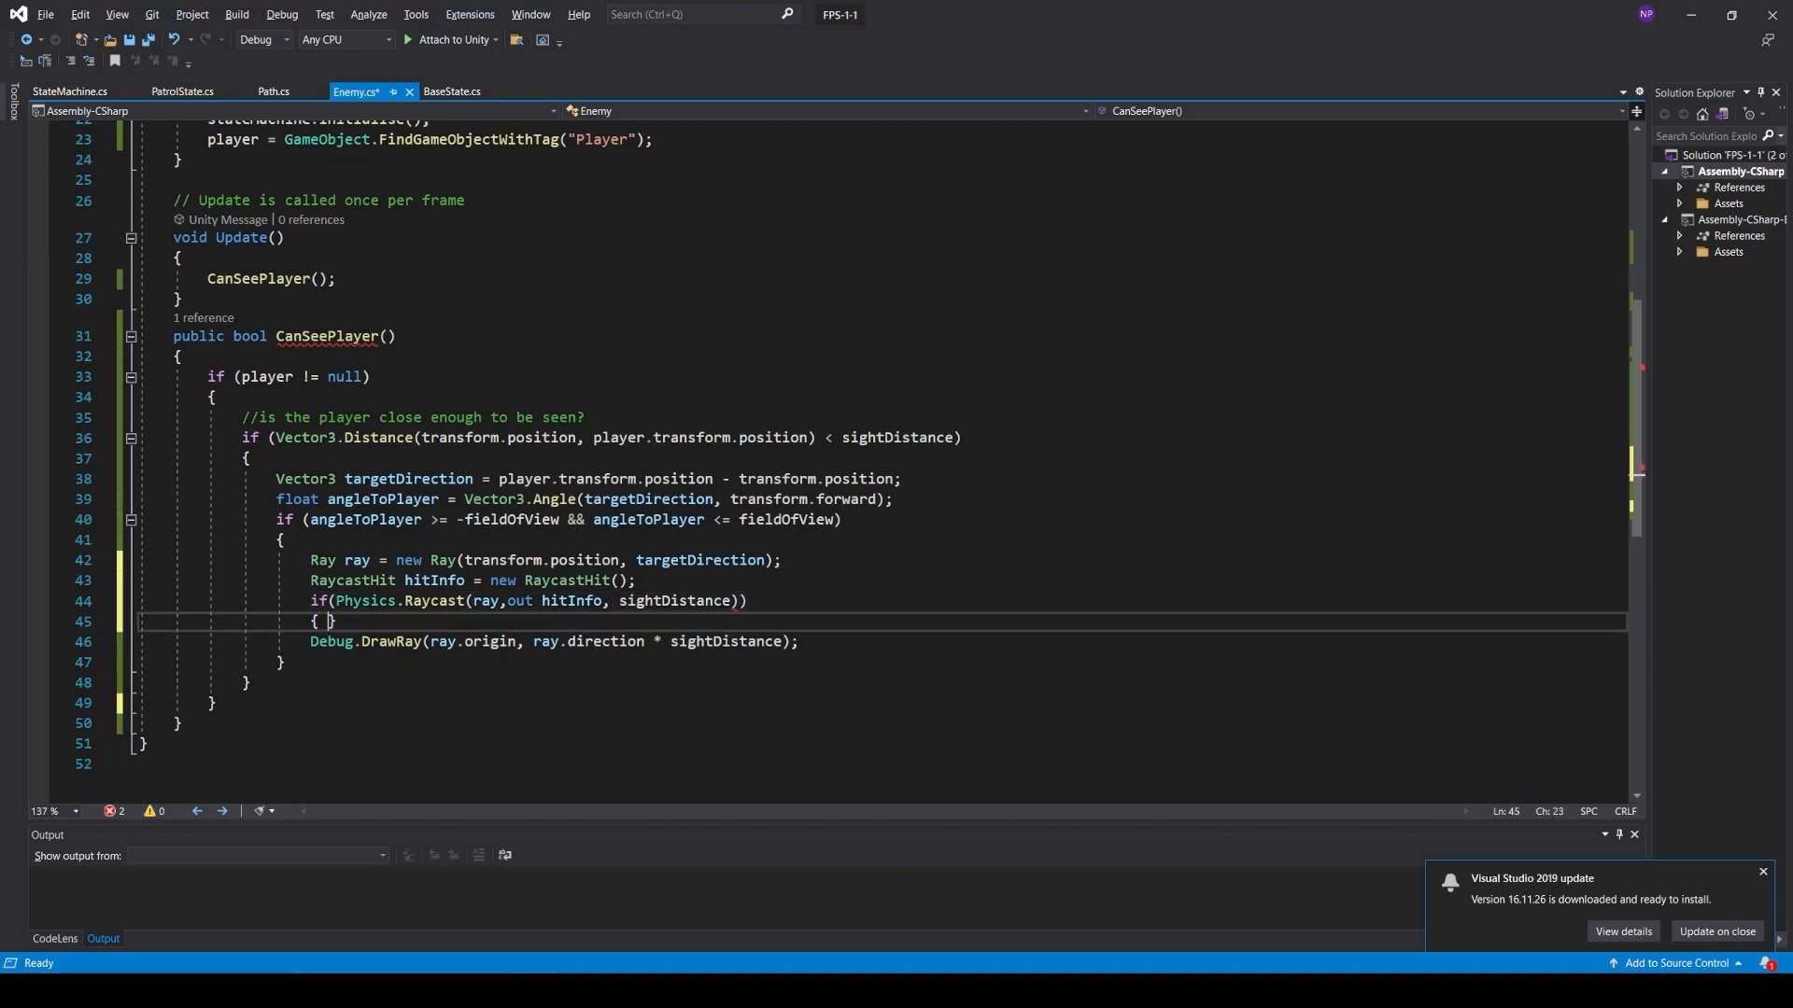
- Inside the raycast block, add a nested if checking hitInfo.transform.gameObject == player that runs return true;
{"action": "key", "text": "Return"}
{"action": "type", "text": "if(hitInfo"}
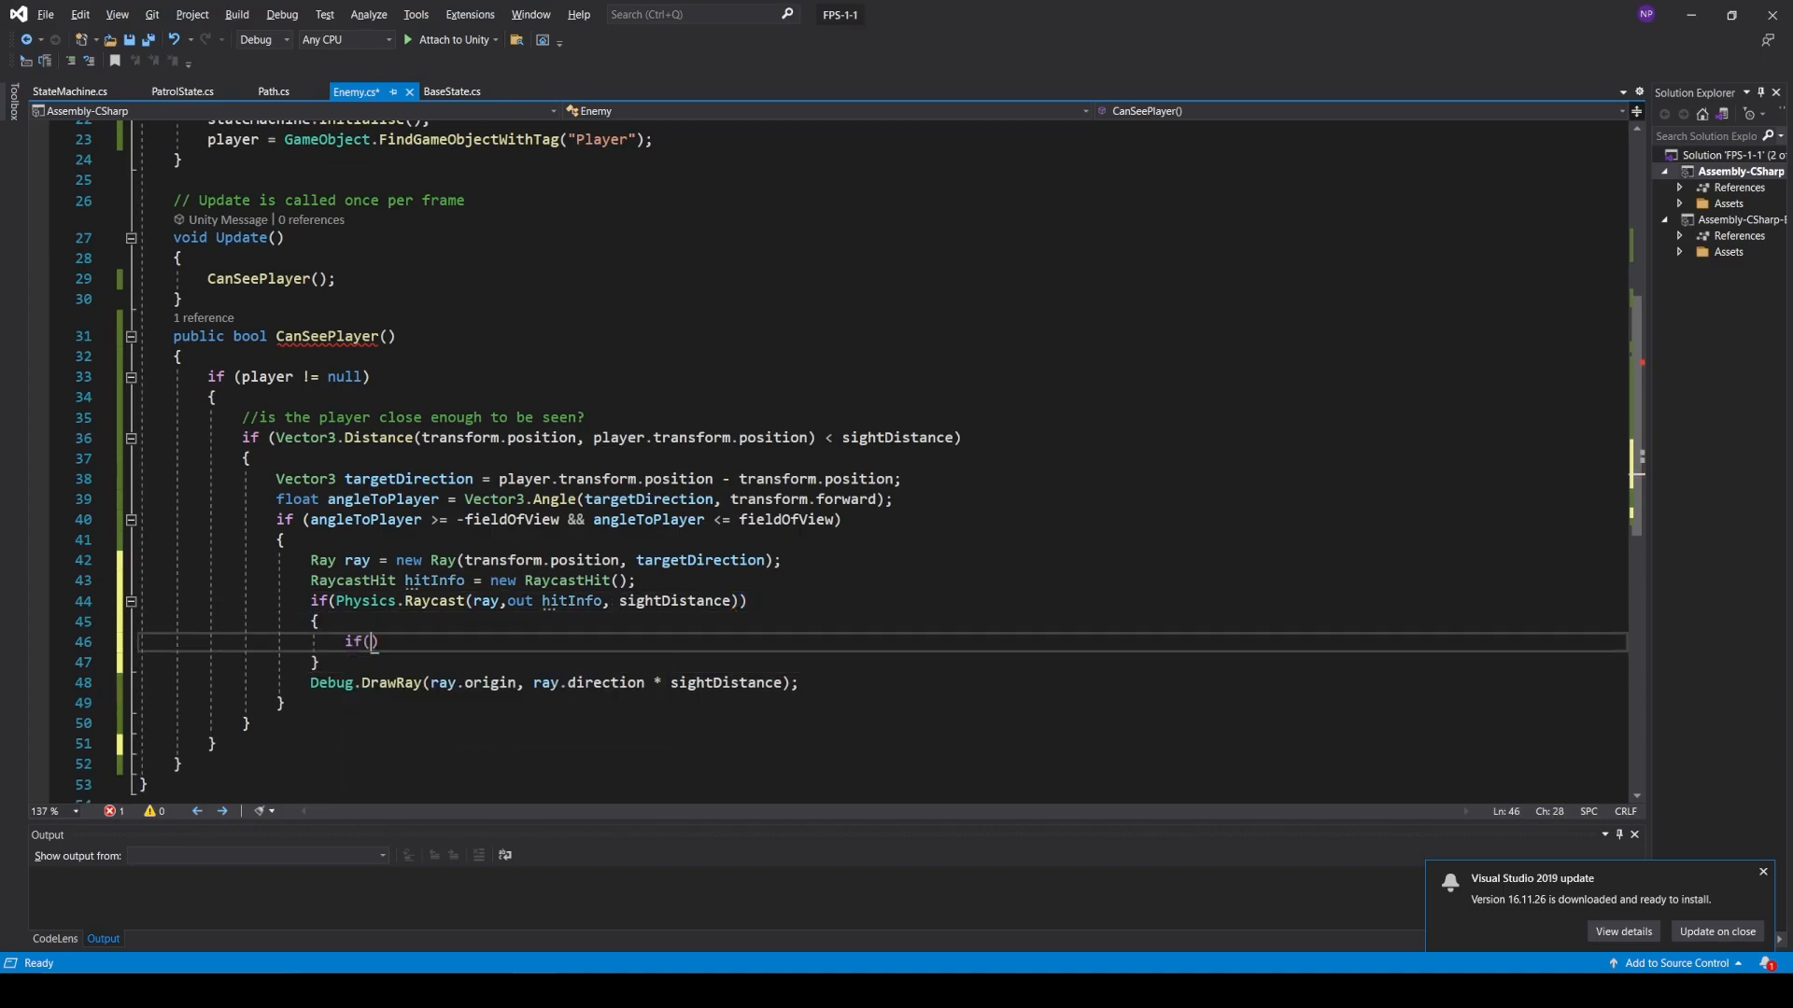
{"action": "type", "text": ".transform.gameObject == player"}
{"action": "type", "text": "{"}
{"action": "key", "text": "Return"}
{"action": "type", "text": "re"}
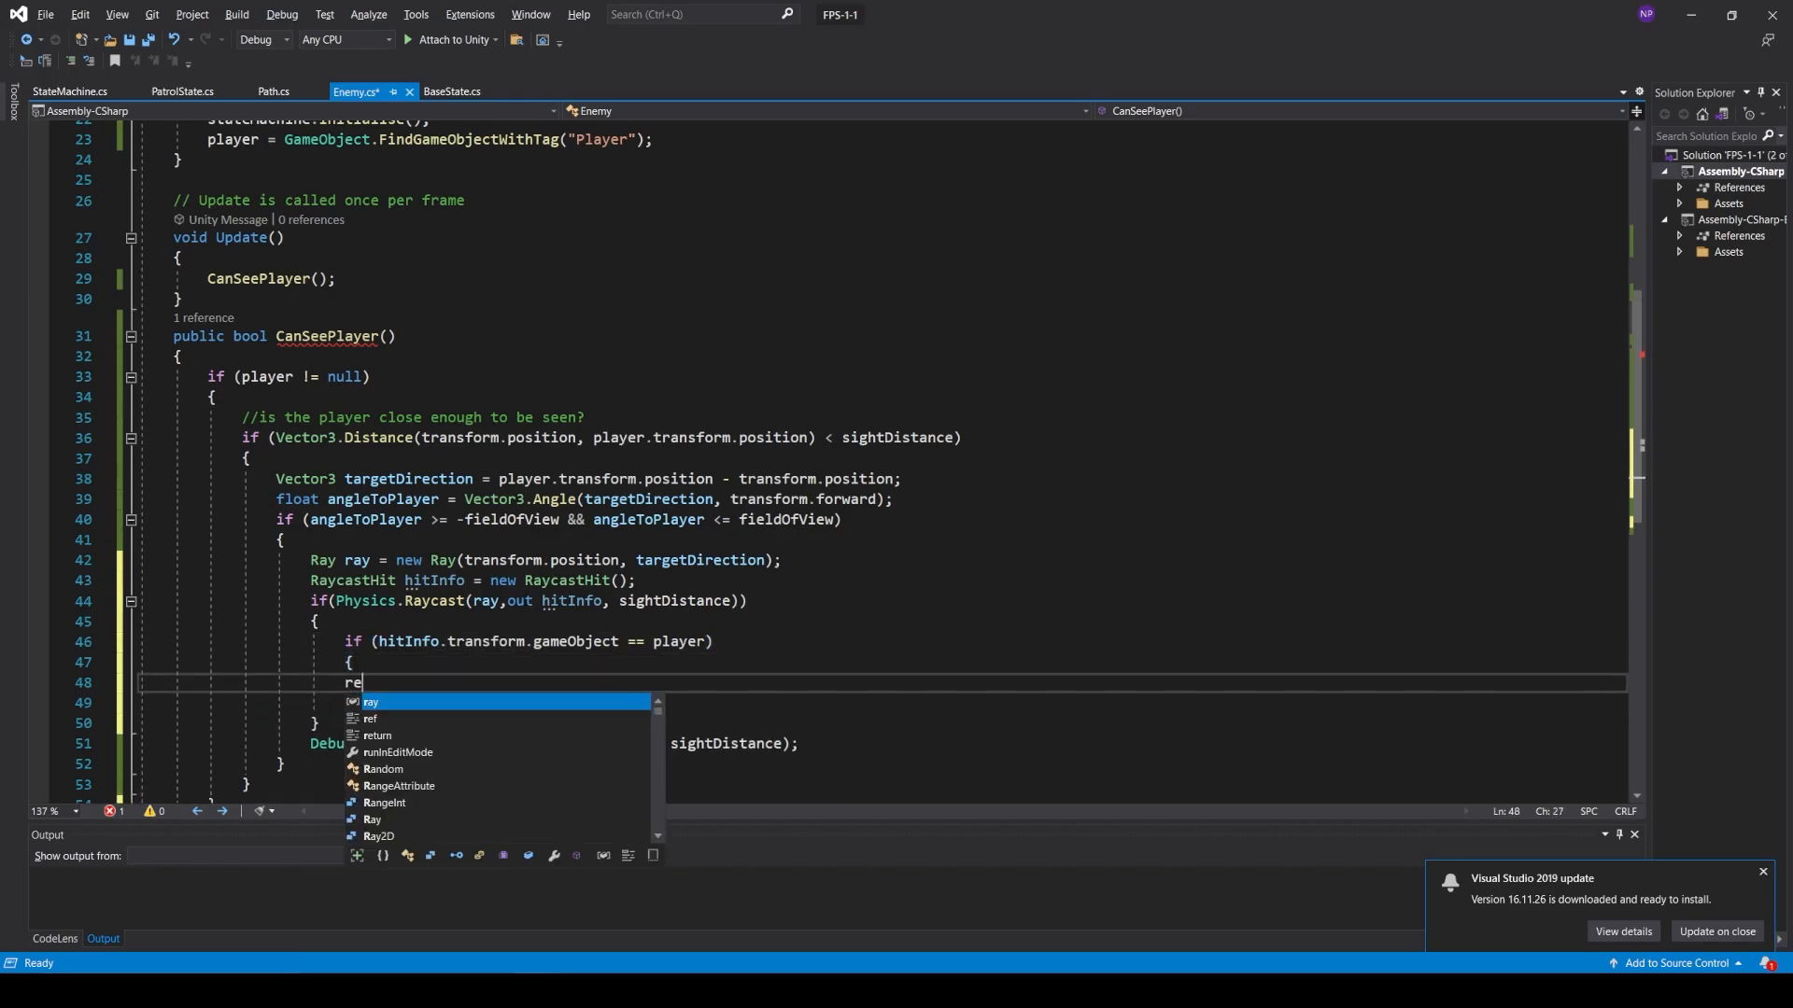
{"action": "type", "text": "turn true;"}
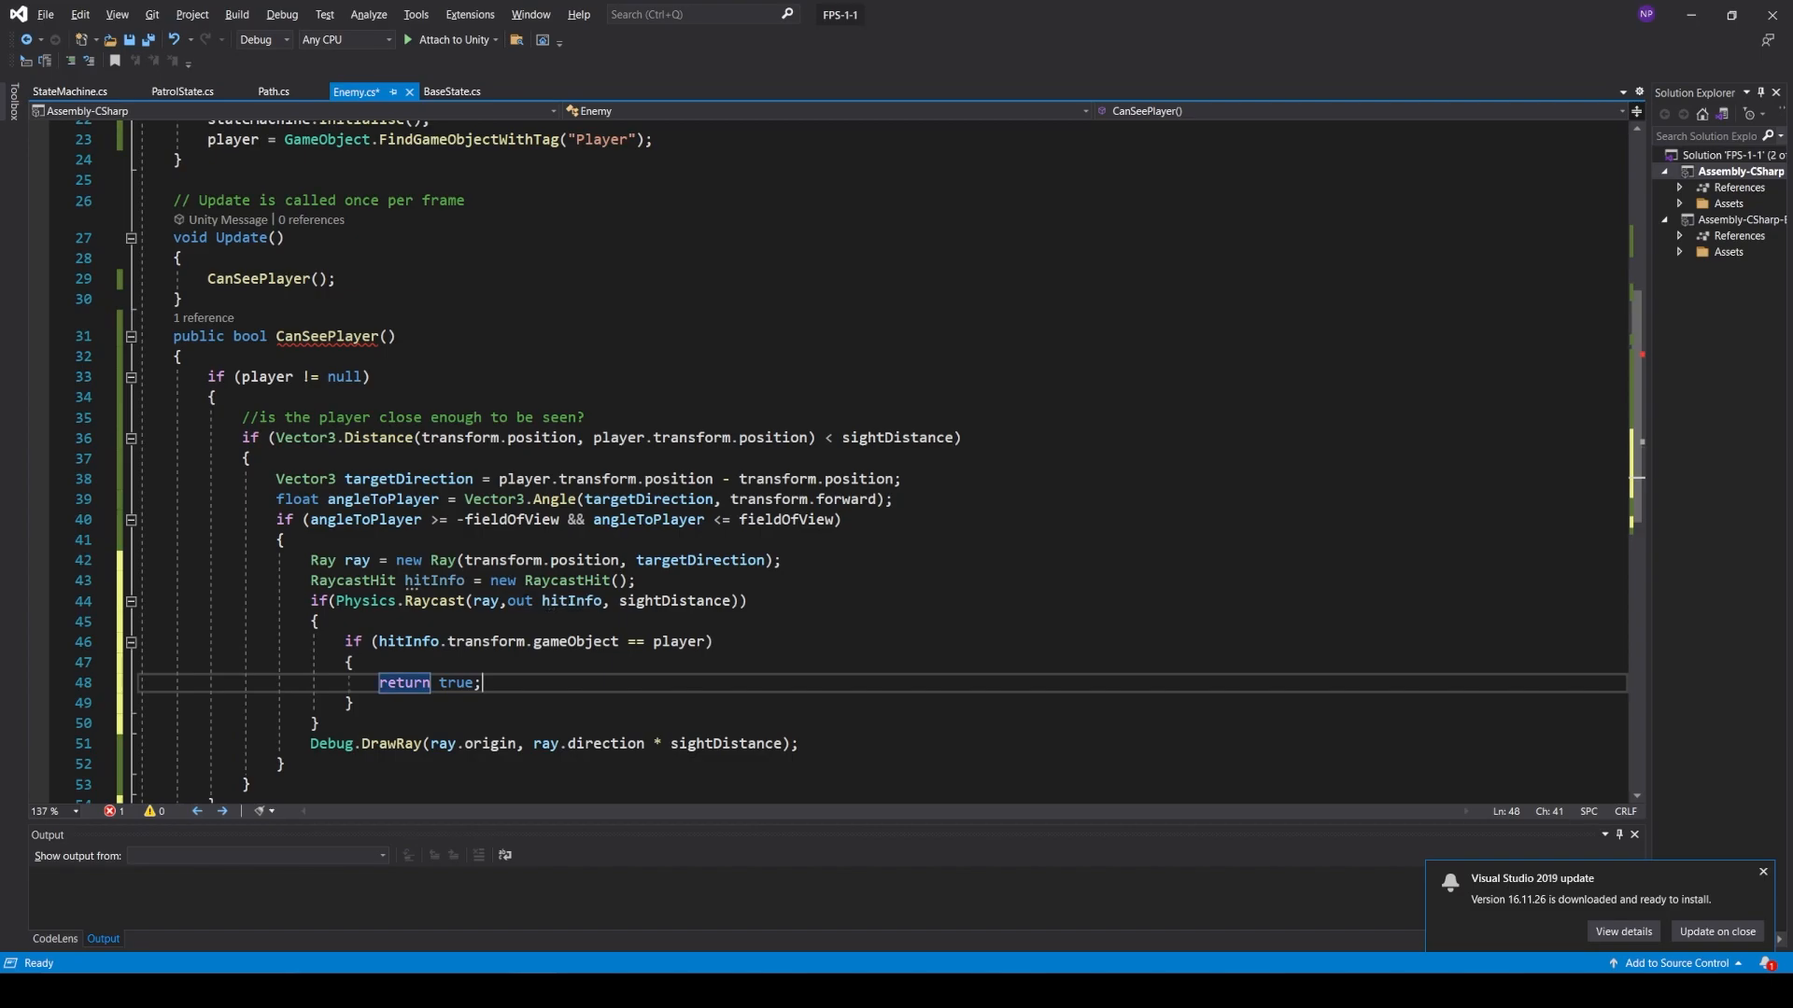
- Add return false; at the end of CanSeePlayer, after the closing brace of the player null check
{"action": "scroll", "coordinate": [840, 457], "scroll_direction": "down", "scroll_amount": 2}
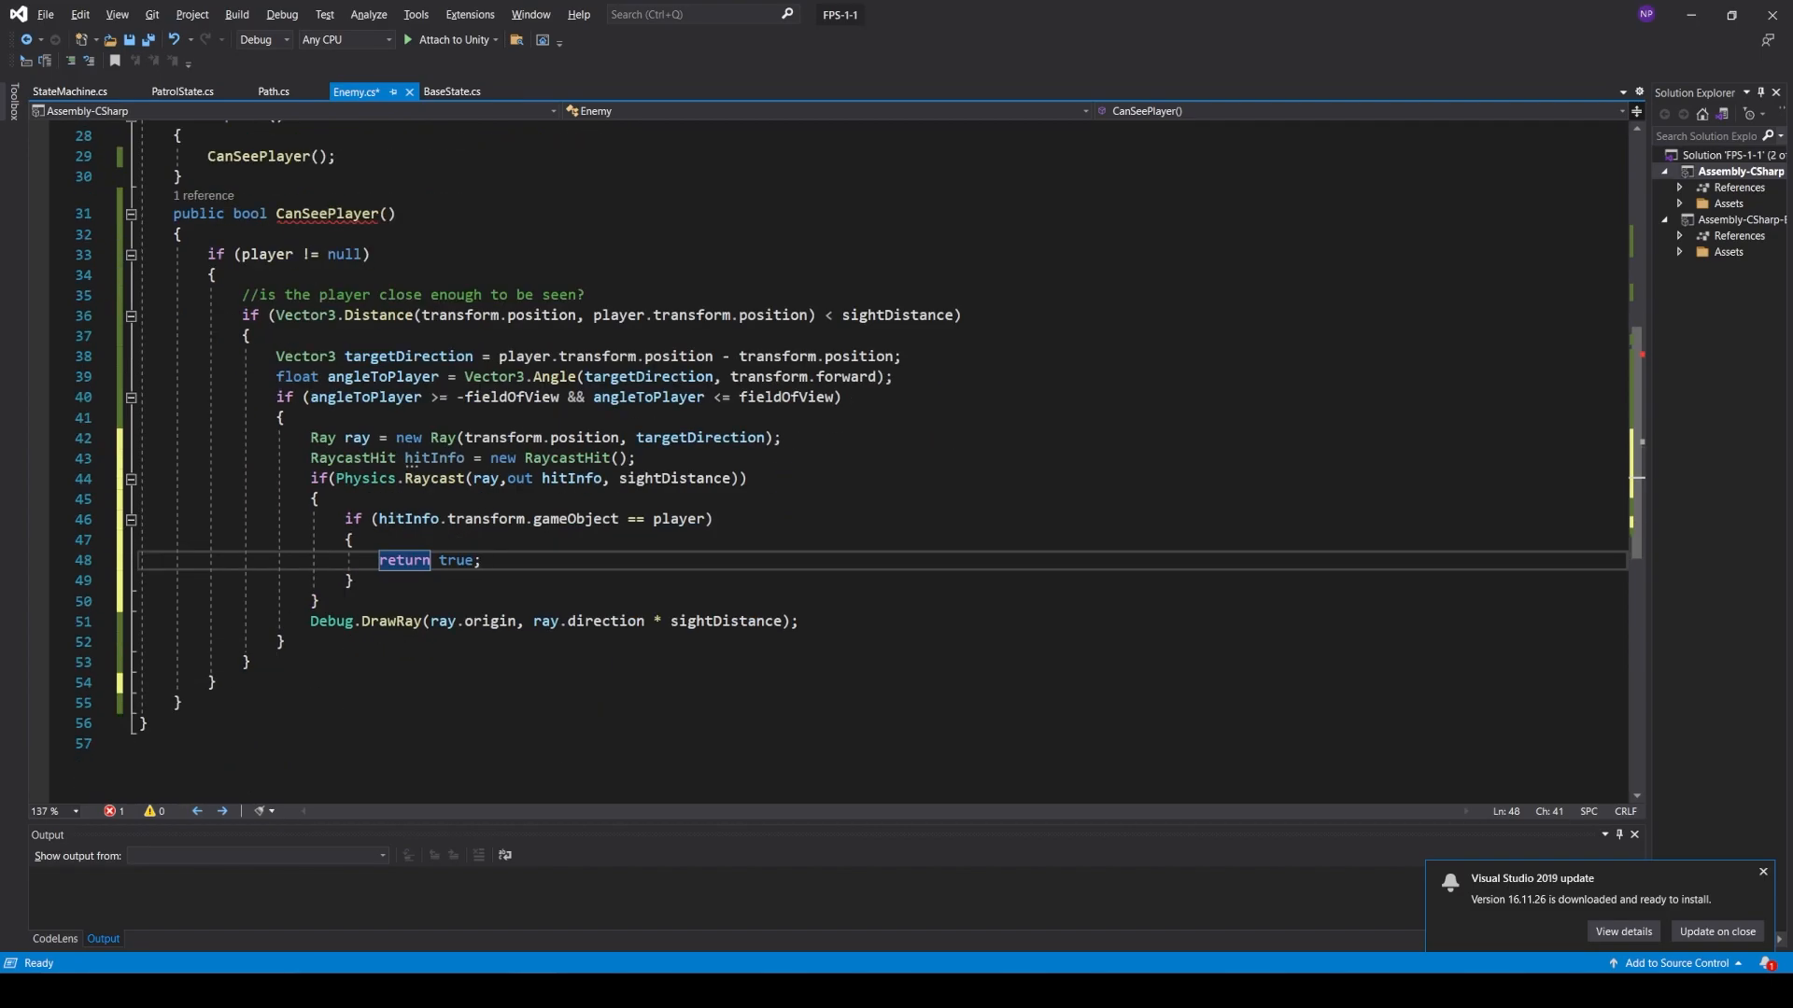
{"action": "left_click", "coordinate": [242, 689]}
{"action": "key", "text": "Return"}
{"action": "type", "text": "return false;"}
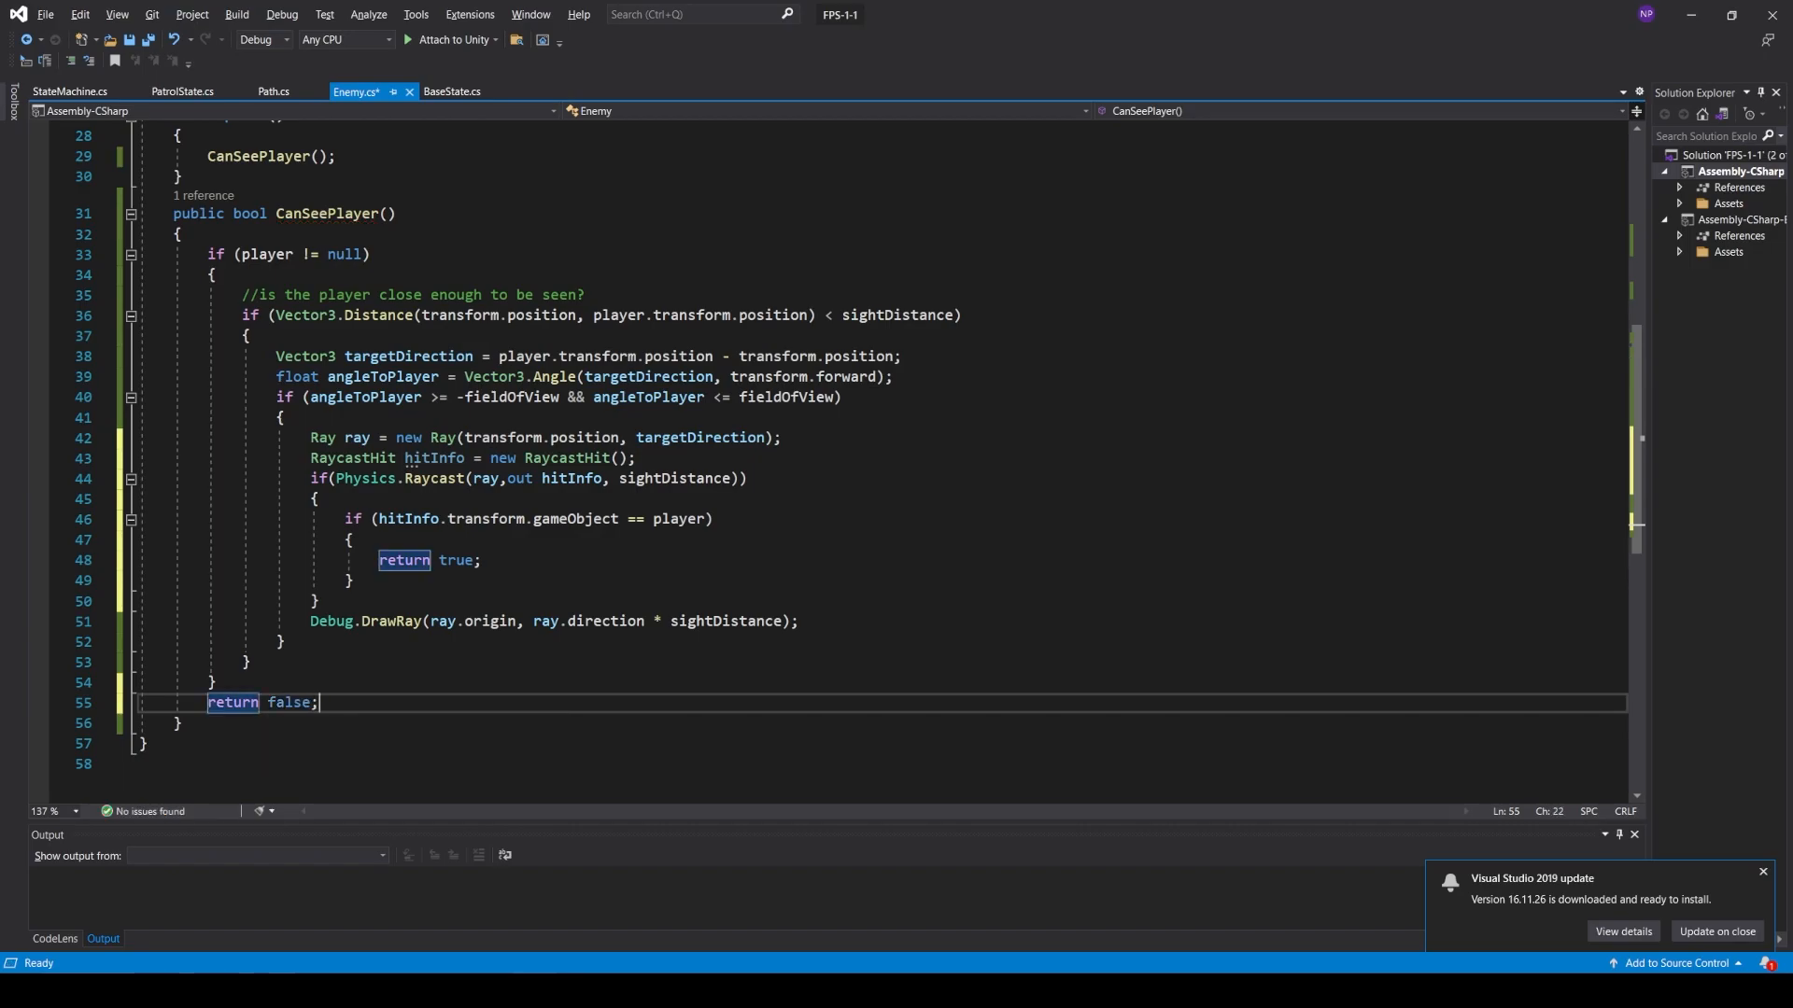
- Review the CanSeePlayer logic: distance check, target direction and angle, field of view check, raycast and return values
{"action": "left_click_drag", "start_coordinate": [215, 319], "coordinate": [968, 317]}
{"action": "left_click", "coordinate": [392, 377]}
{"action": "left_click", "coordinate": [353, 358]}
{"action": "left_click_drag", "start_coordinate": [254, 338], "coordinate": [895, 379]}
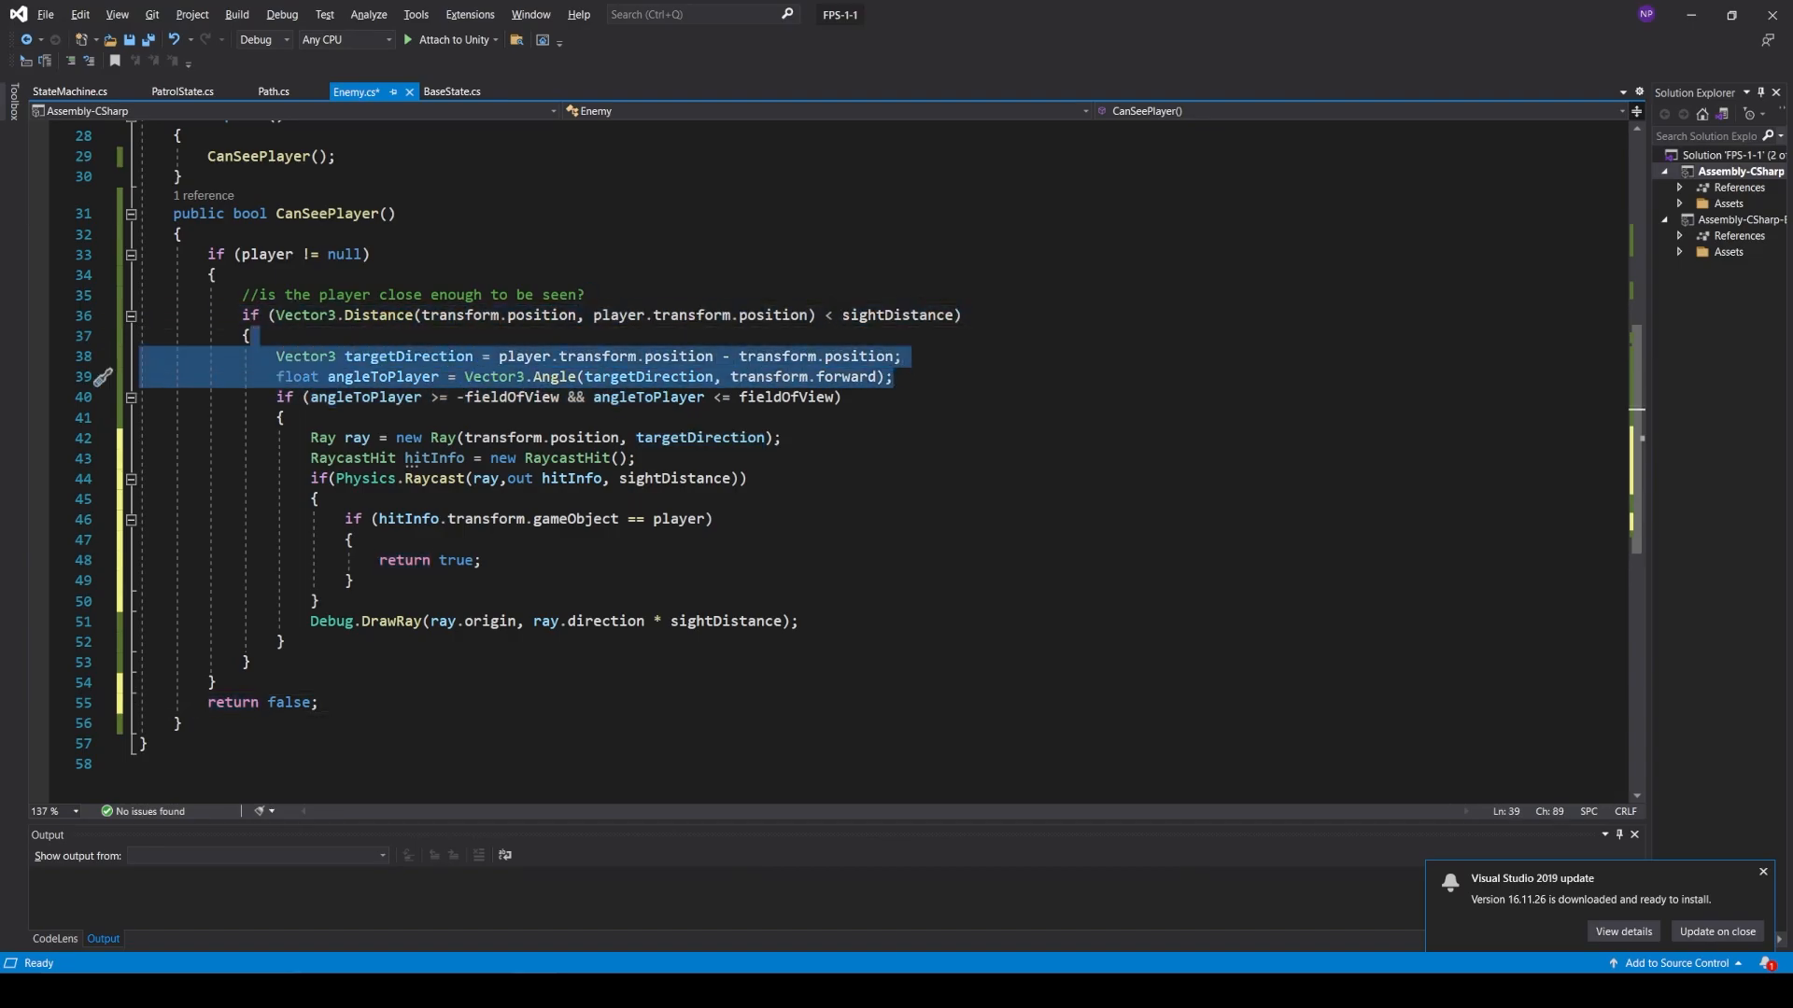
{"action": "left_click", "coordinate": [292, 418]}
{"action": "left_click_drag", "start_coordinate": [259, 392], "coordinate": [843, 397]}
{"action": "left_click", "coordinate": [408, 458]}
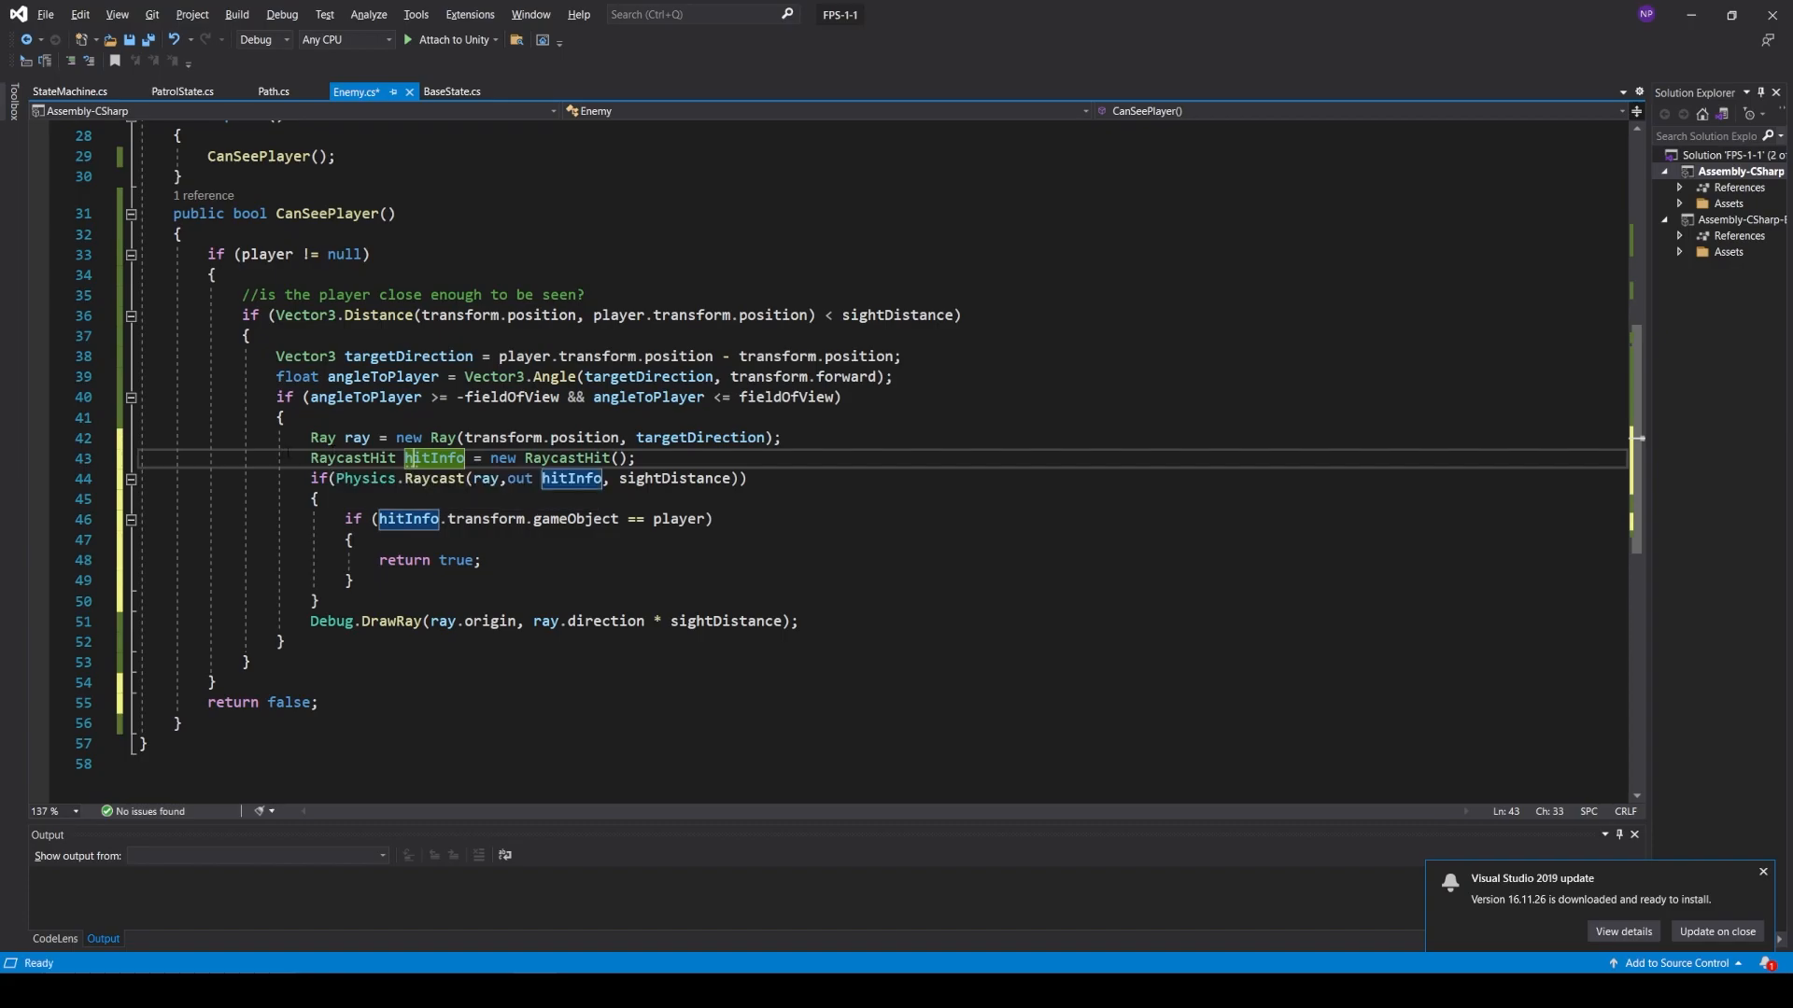
{"action": "left_click_drag", "start_coordinate": [305, 437], "coordinate": [619, 482]}
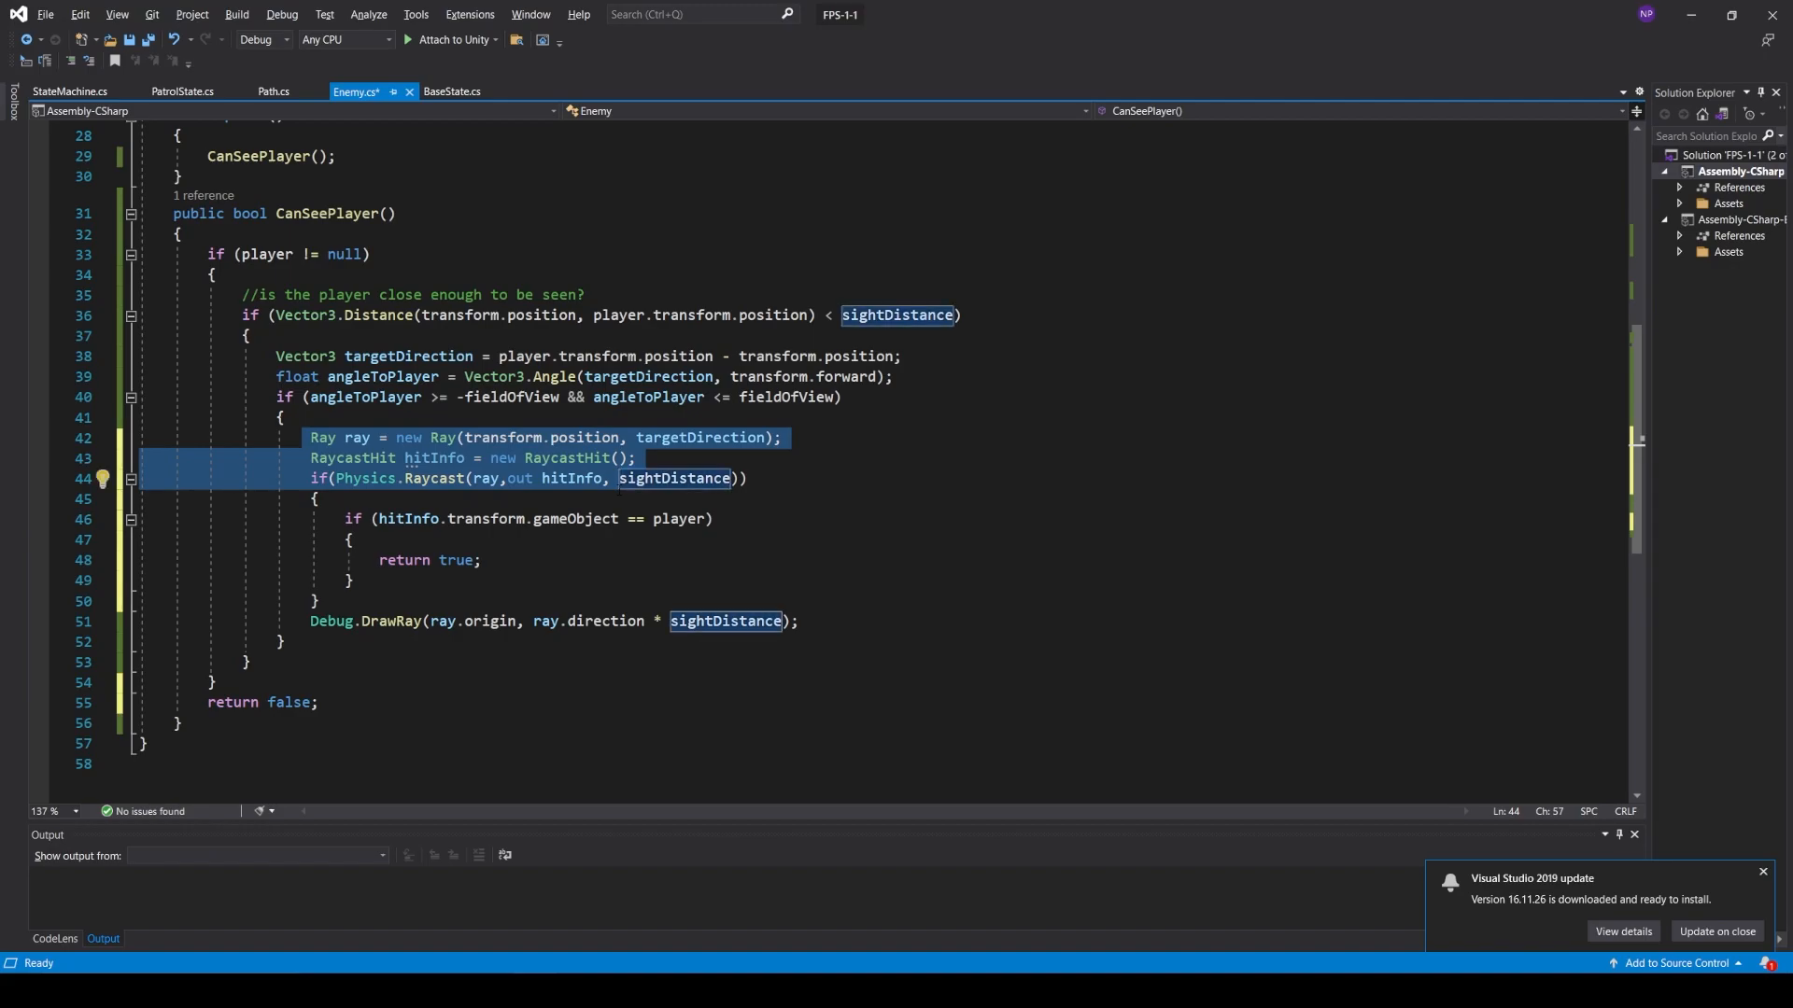
{"action": "left_click", "coordinate": [620, 484]}
{"action": "left_click_drag", "start_coordinate": [319, 559], "coordinate": [498, 559]}
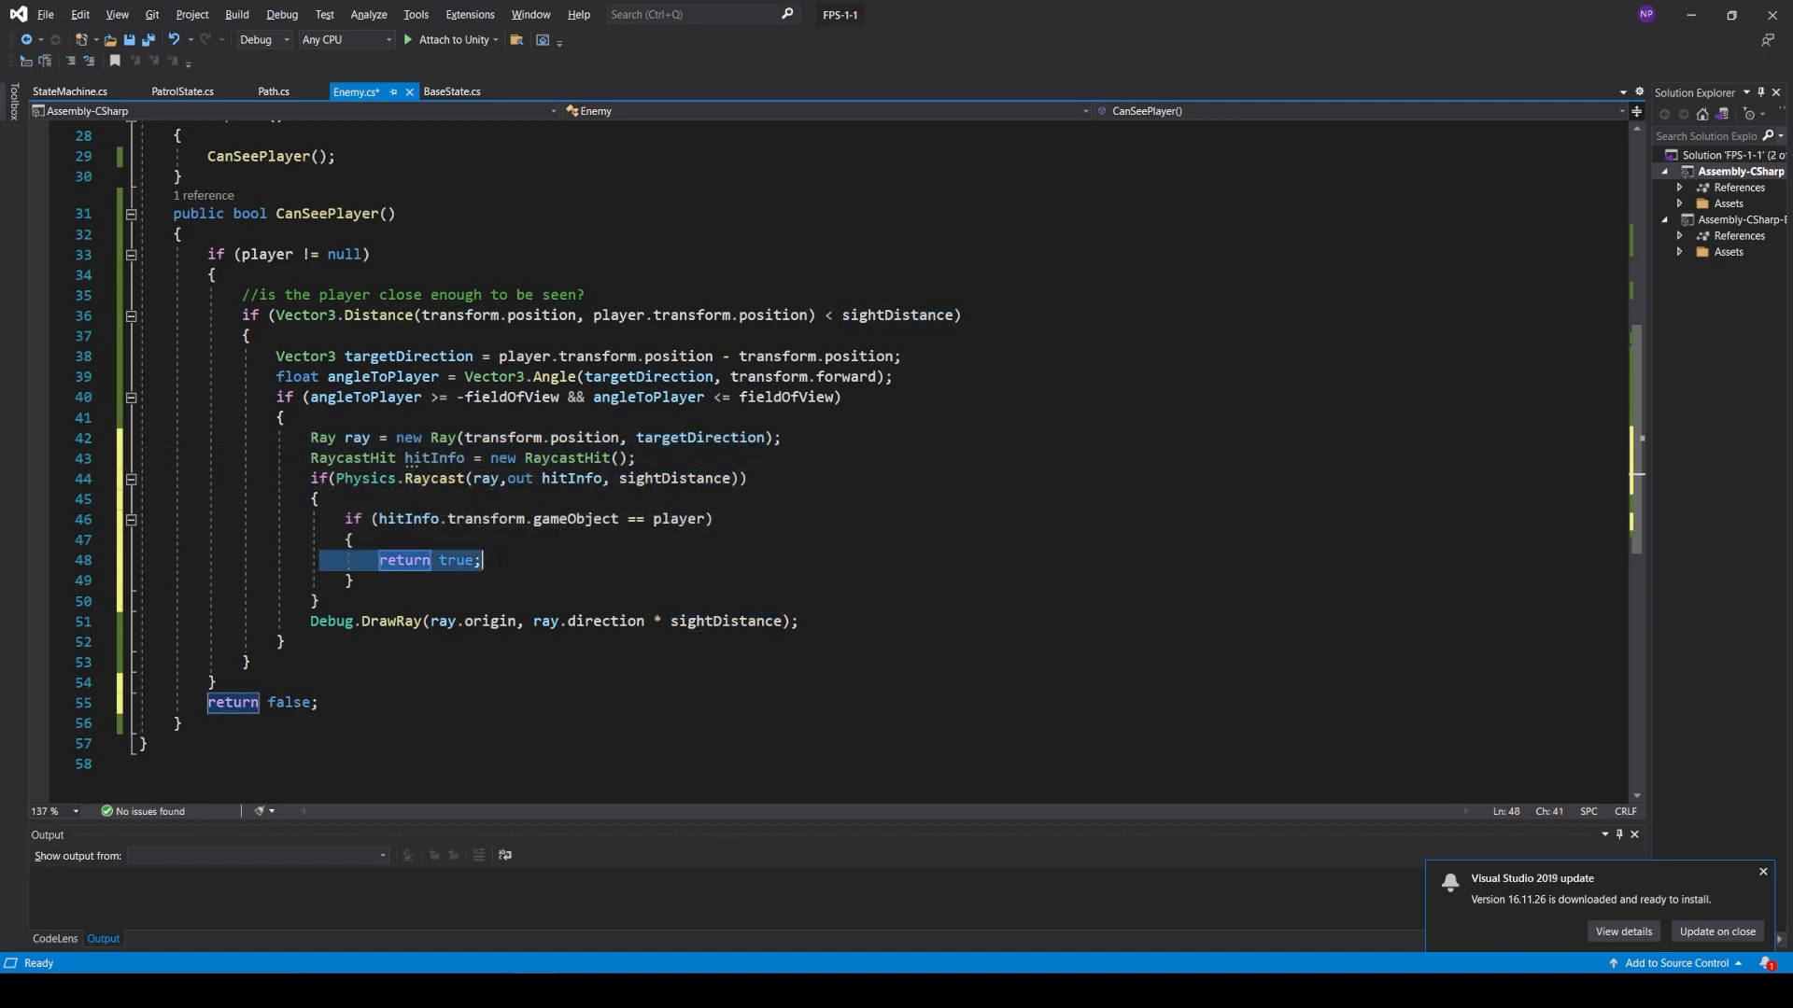
{"action": "left_click_drag", "start_coordinate": [337, 702], "coordinate": [207, 702]}
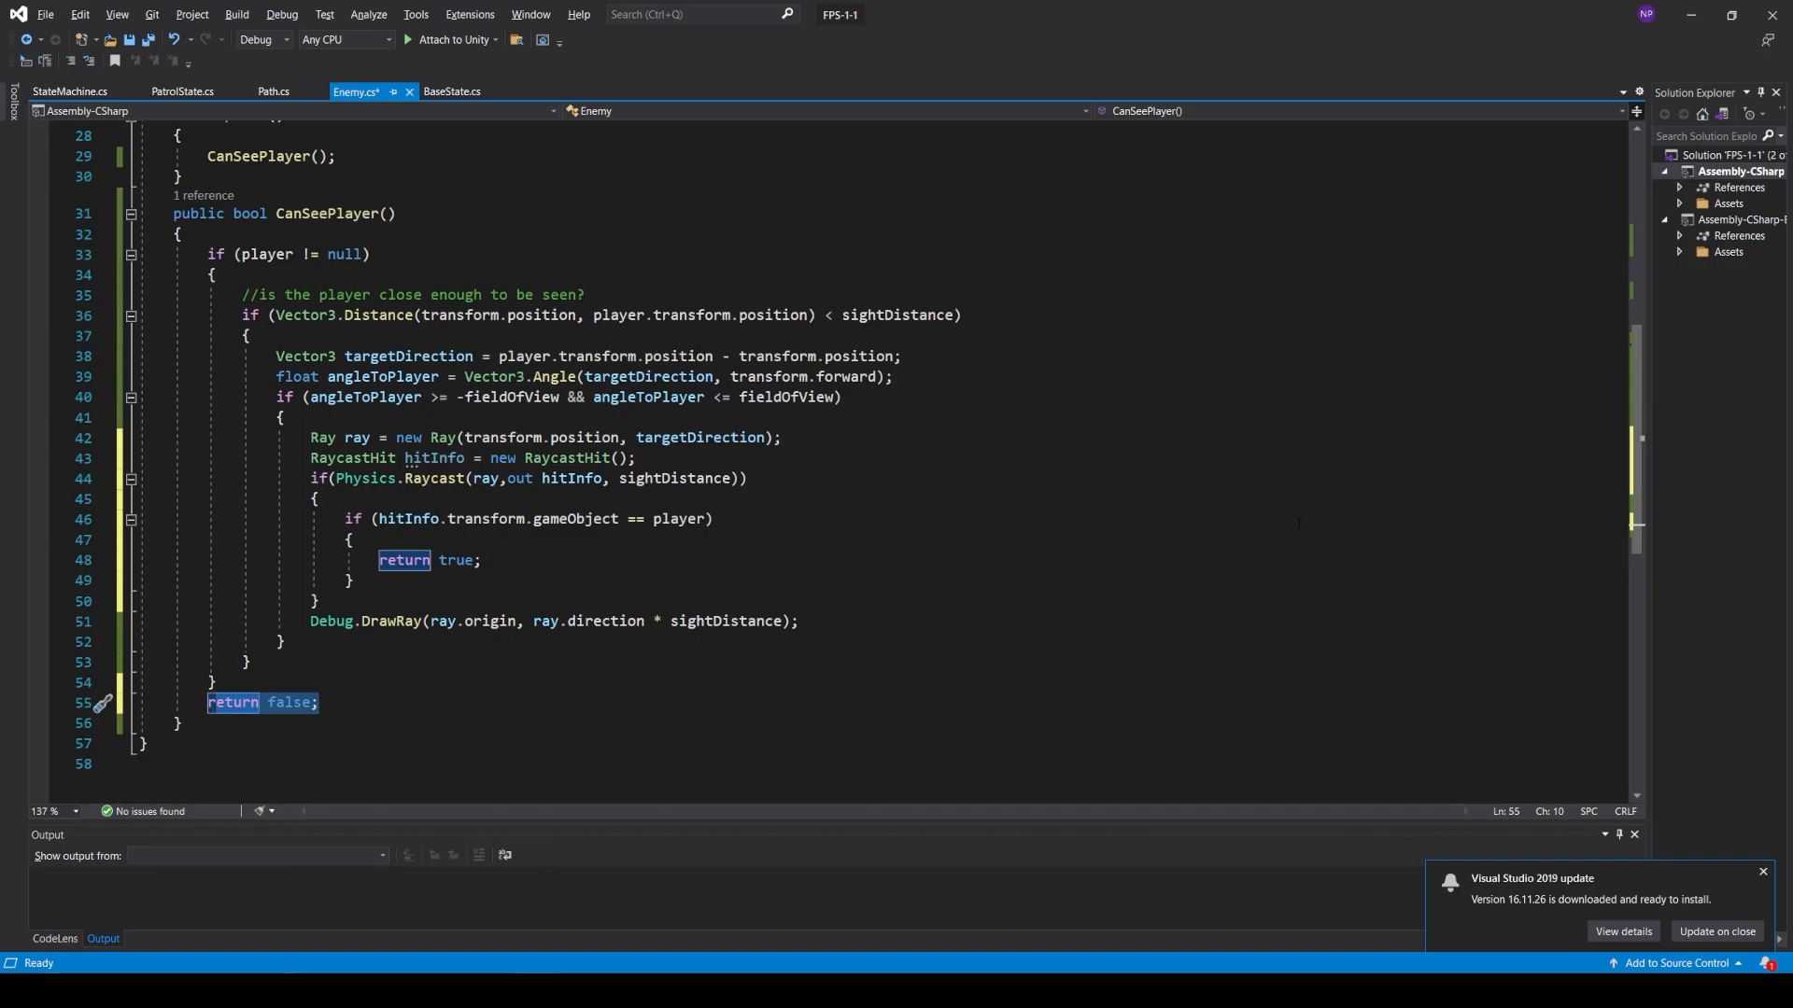
- Move the Debug.DrawRay line into the nested player check, above return true;, indent it to match and save the script
{"action": "left_click", "coordinate": [434, 621]}
{"action": "key", "text": "ctrl+s"}
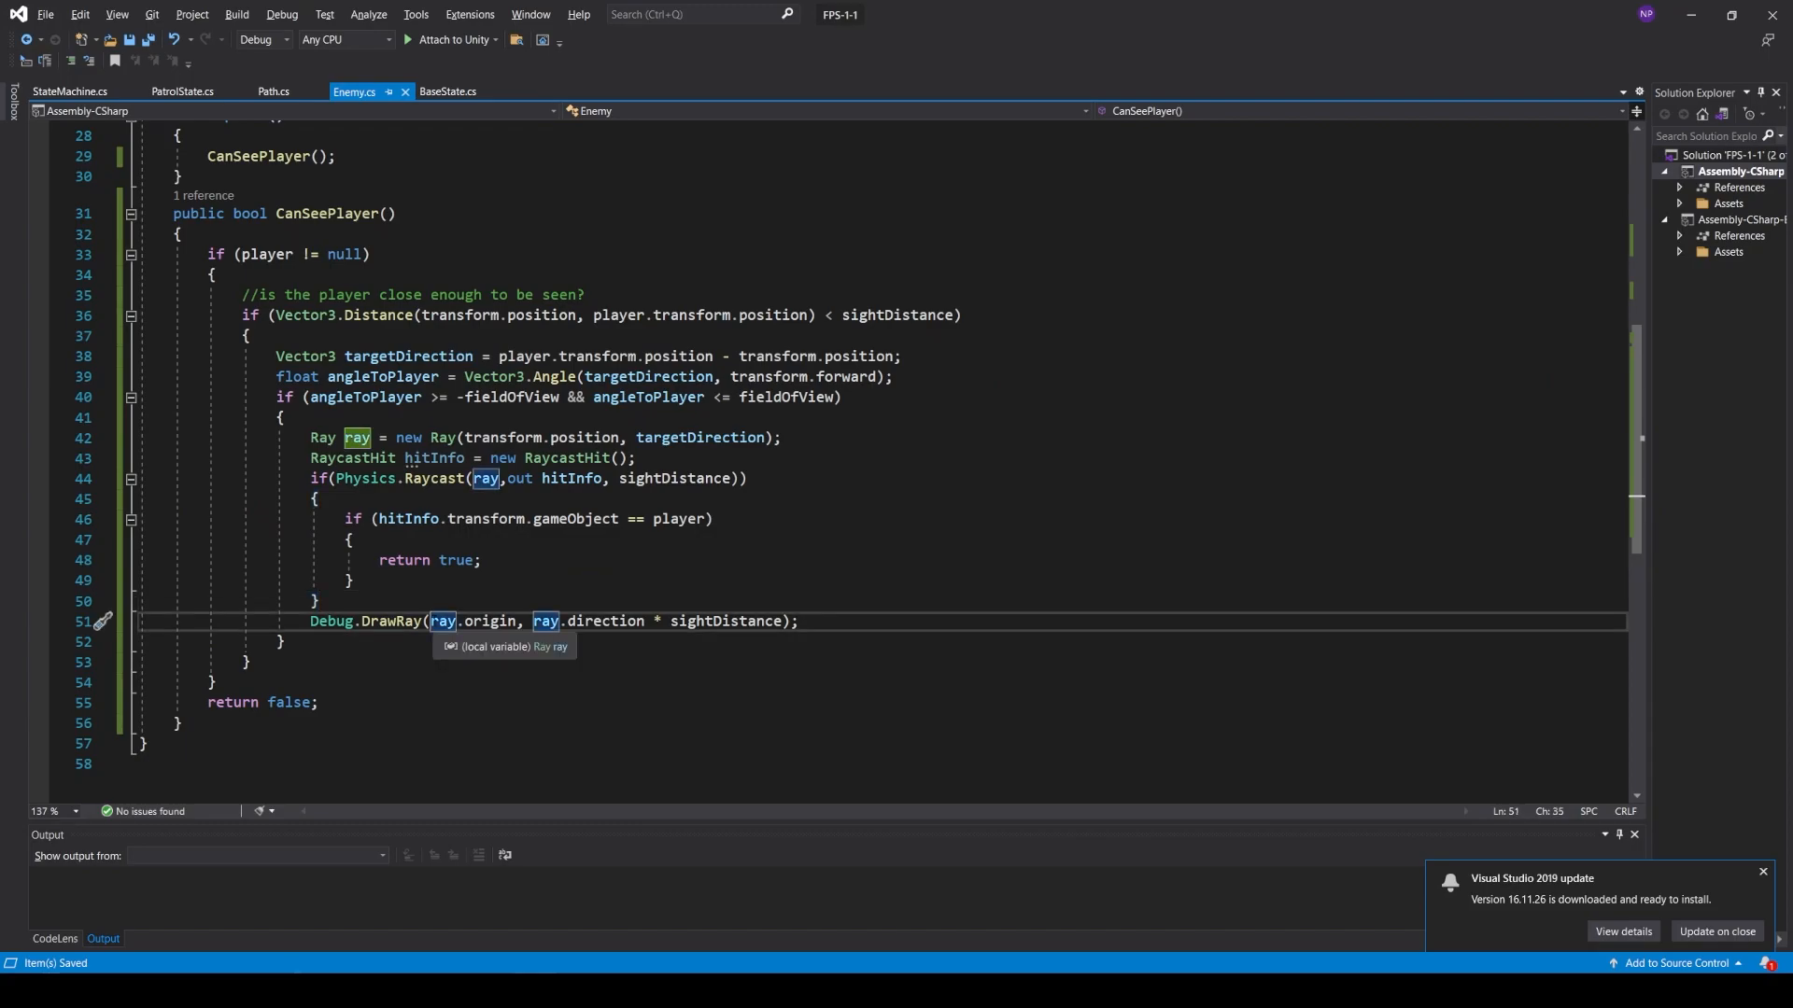
{"action": "key", "text": "alt+Up"}
{"action": "key", "text": "alt+Up"}
{"action": "key", "text": "alt+Up"}
{"action": "key", "text": "Home"}
{"action": "key", "text": "Tab"}
{"action": "key", "text": "Tab"}
{"action": "key", "text": "ctrl+s"}
- Switch to Unity, run the game briefly to check the ray, stop it and inspect Cubert's eye height in the Scene view
{"action": "key", "text": "alt+Tab"}
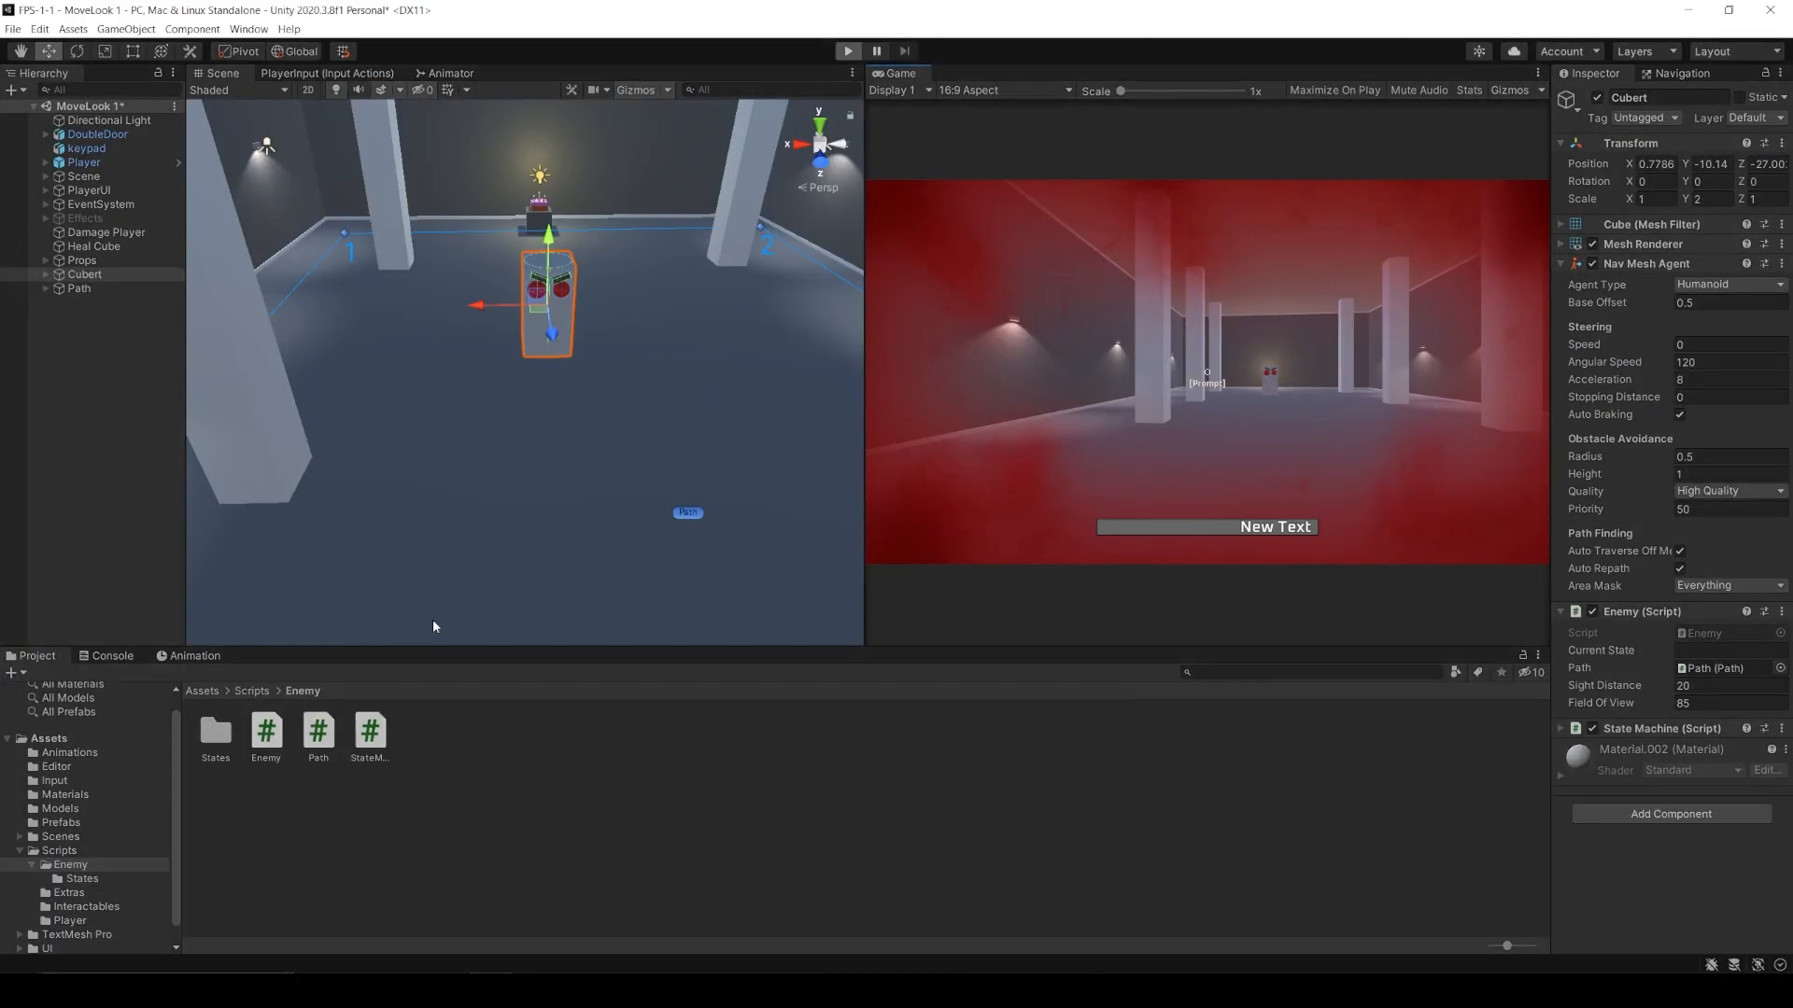
{"action": "key", "text": "w"}
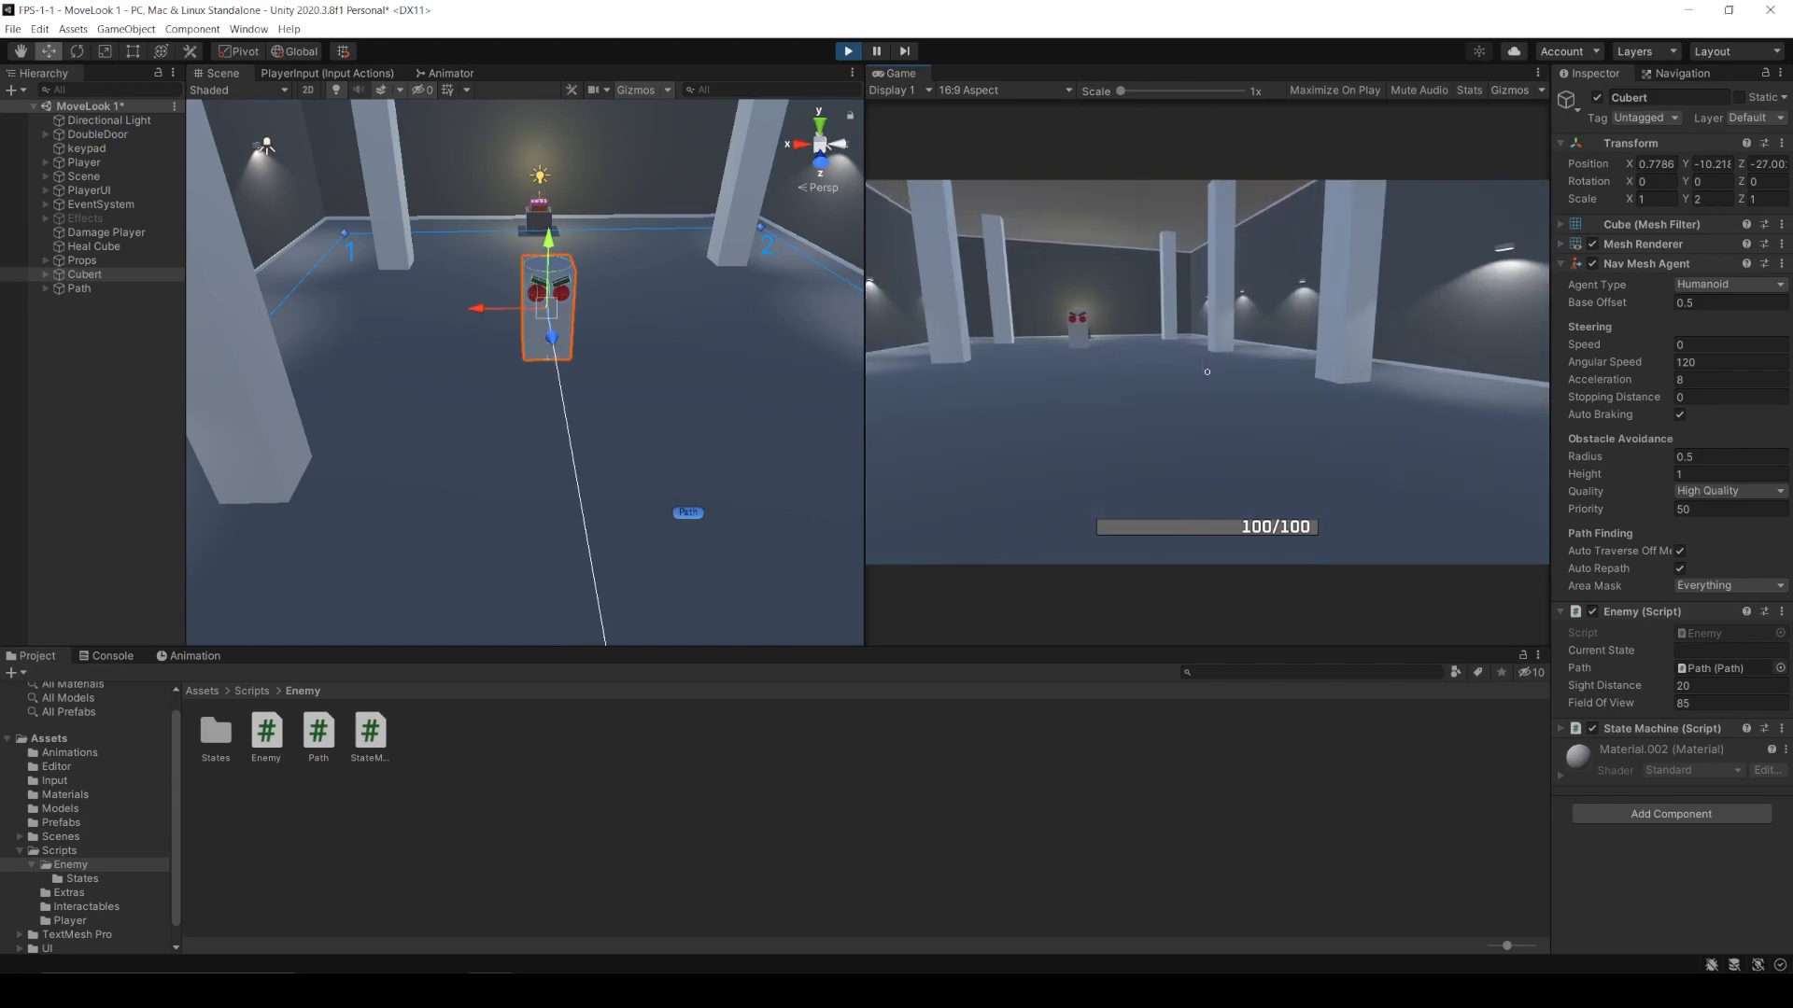
{"action": "key", "text": "Escape"}
{"action": "key", "text": "f"}
{"action": "left_click_drag", "start_coordinate": [392, 457], "coordinate": [835, 367], "text": "alt"}
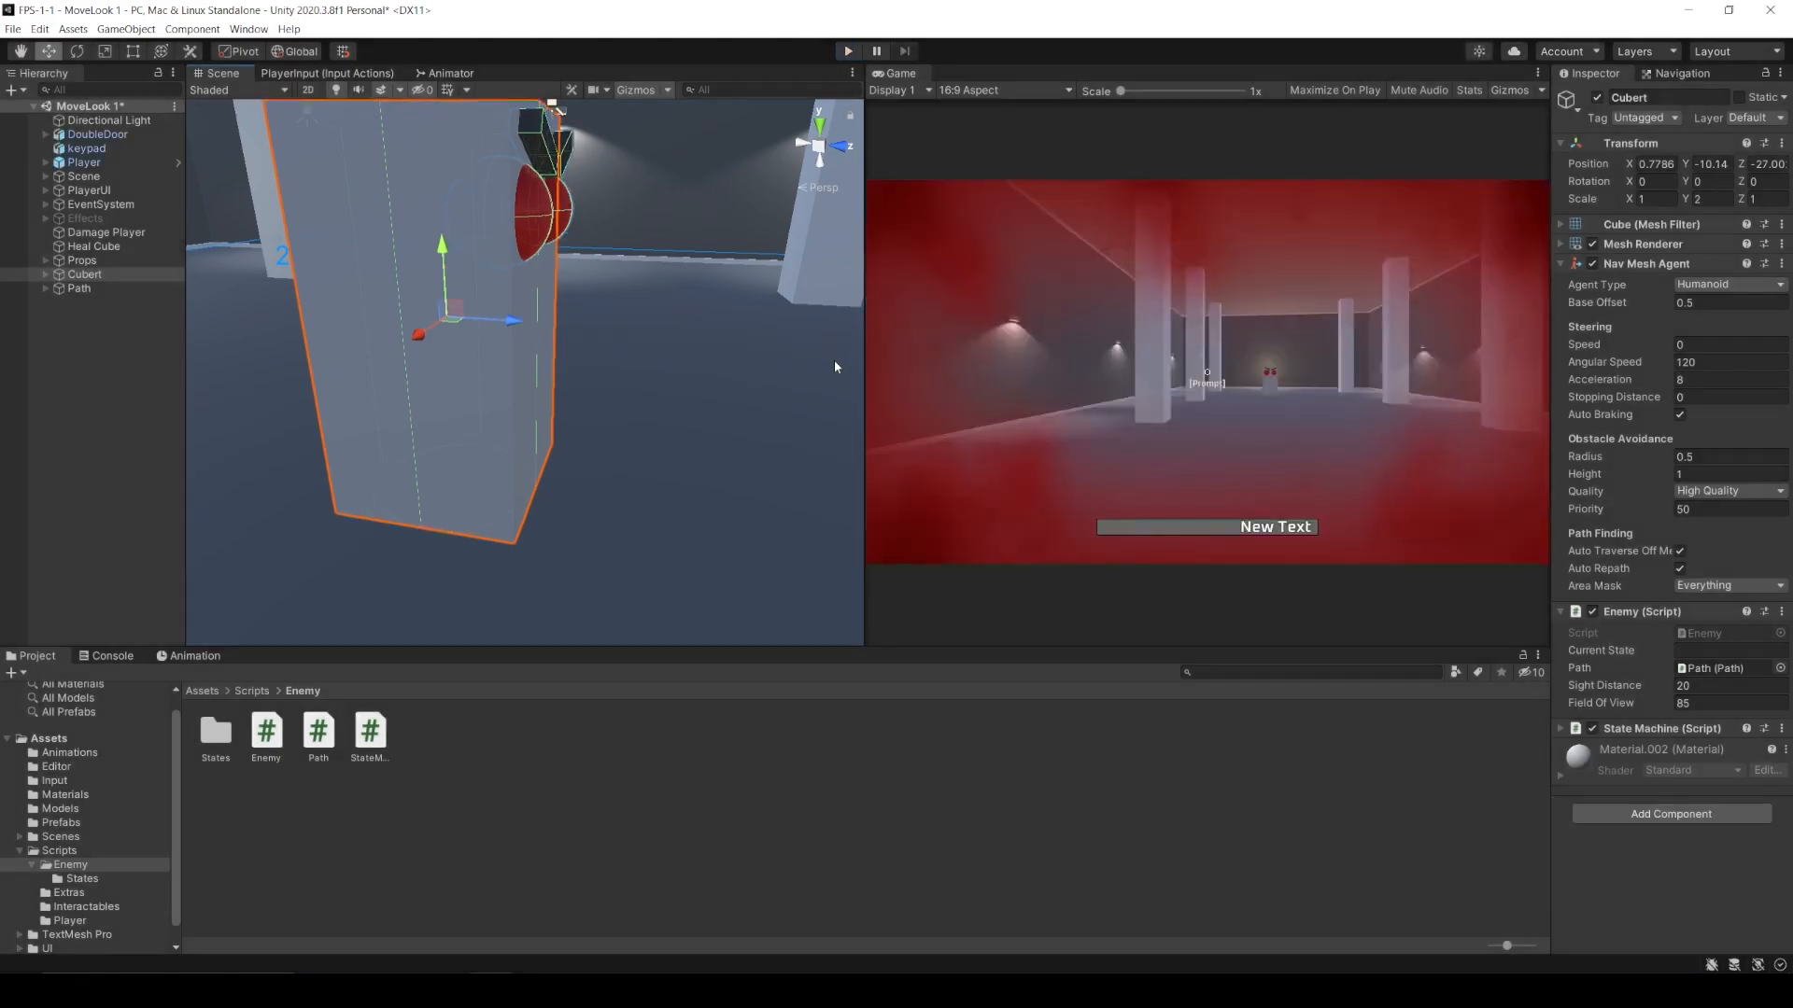
- Switch to the Enemy script in Visual Studio and declare public float eyeHeight; below the fieldOfView variable
{"action": "key", "text": "alt+Tab"}
{"action": "scroll", "coordinate": [840, 458], "scroll_direction": "up", "scroll_amount": 8}
{"action": "left_click", "coordinate": [500, 364]}
{"action": "key", "text": "Return"}
{"action": "type", "text": "public float eyeHeight;"}
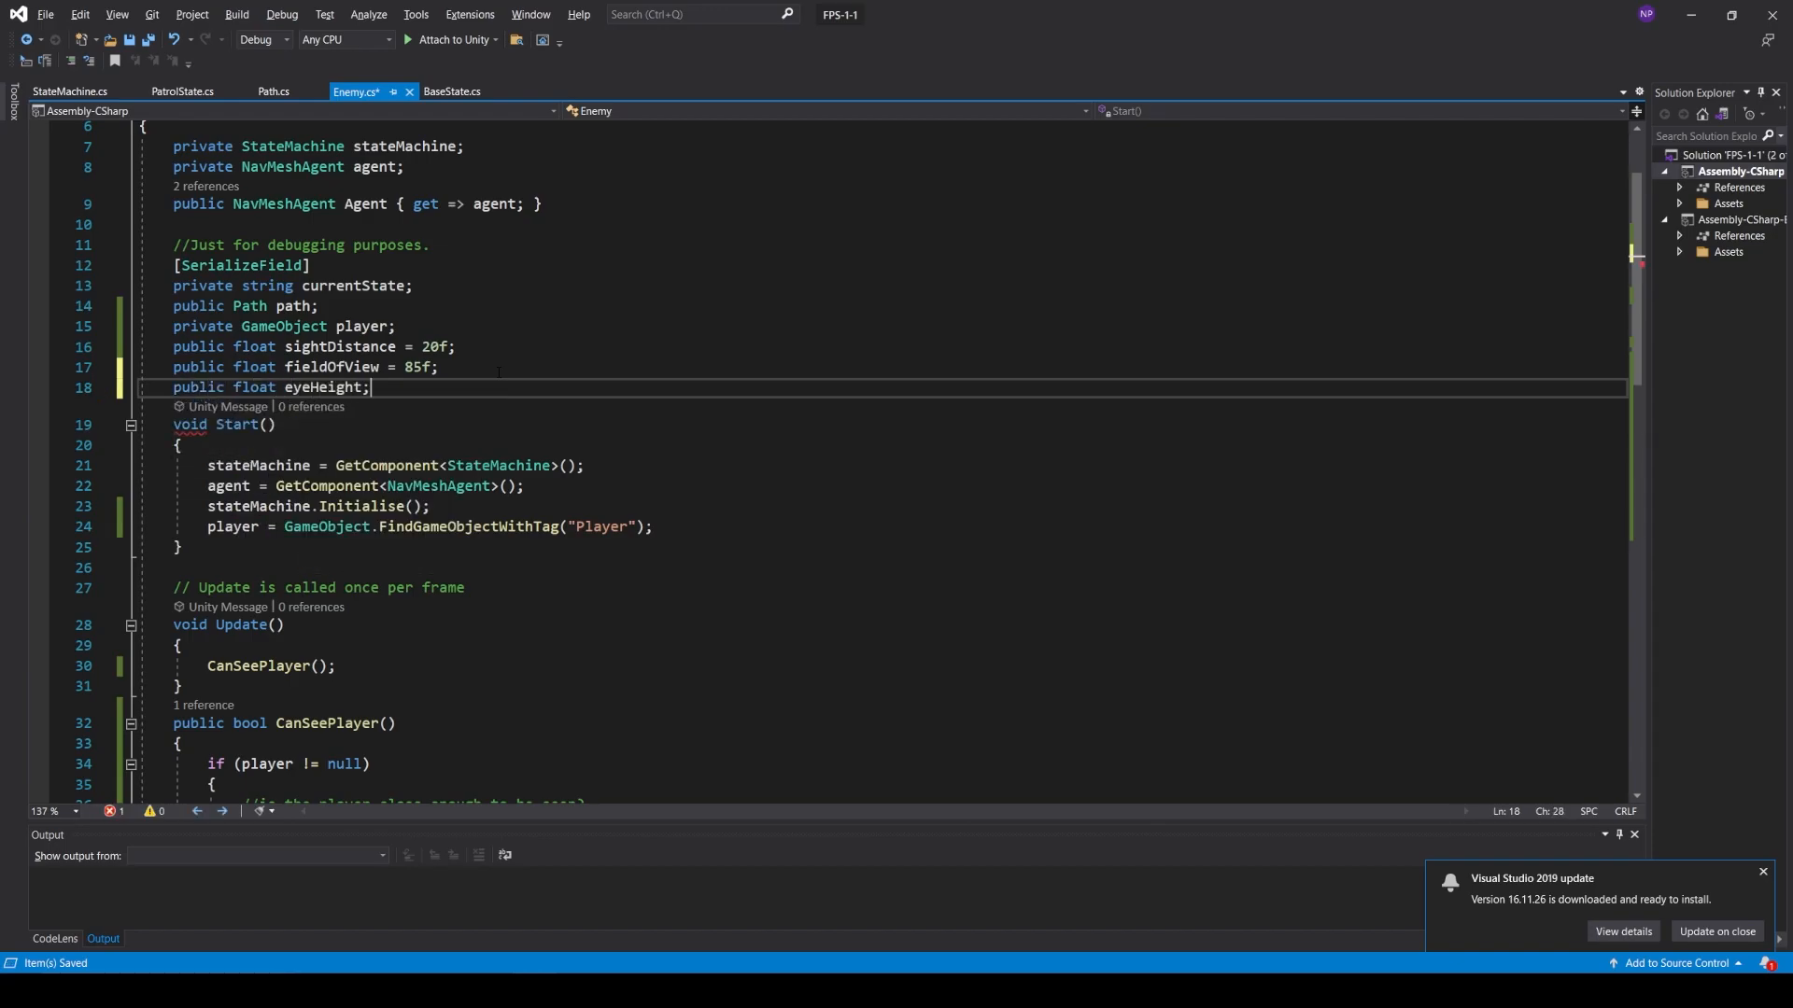
- In CanSeePlayer, subtract (Vector3.up * eyeHeight) at the end of the targetDirection calculation
{"action": "scroll", "coordinate": [579, 486], "scroll_direction": "down", "scroll_amount": 3}
{"action": "scroll", "coordinate": [673, 616], "scroll_direction": "down", "scroll_amount": 2}
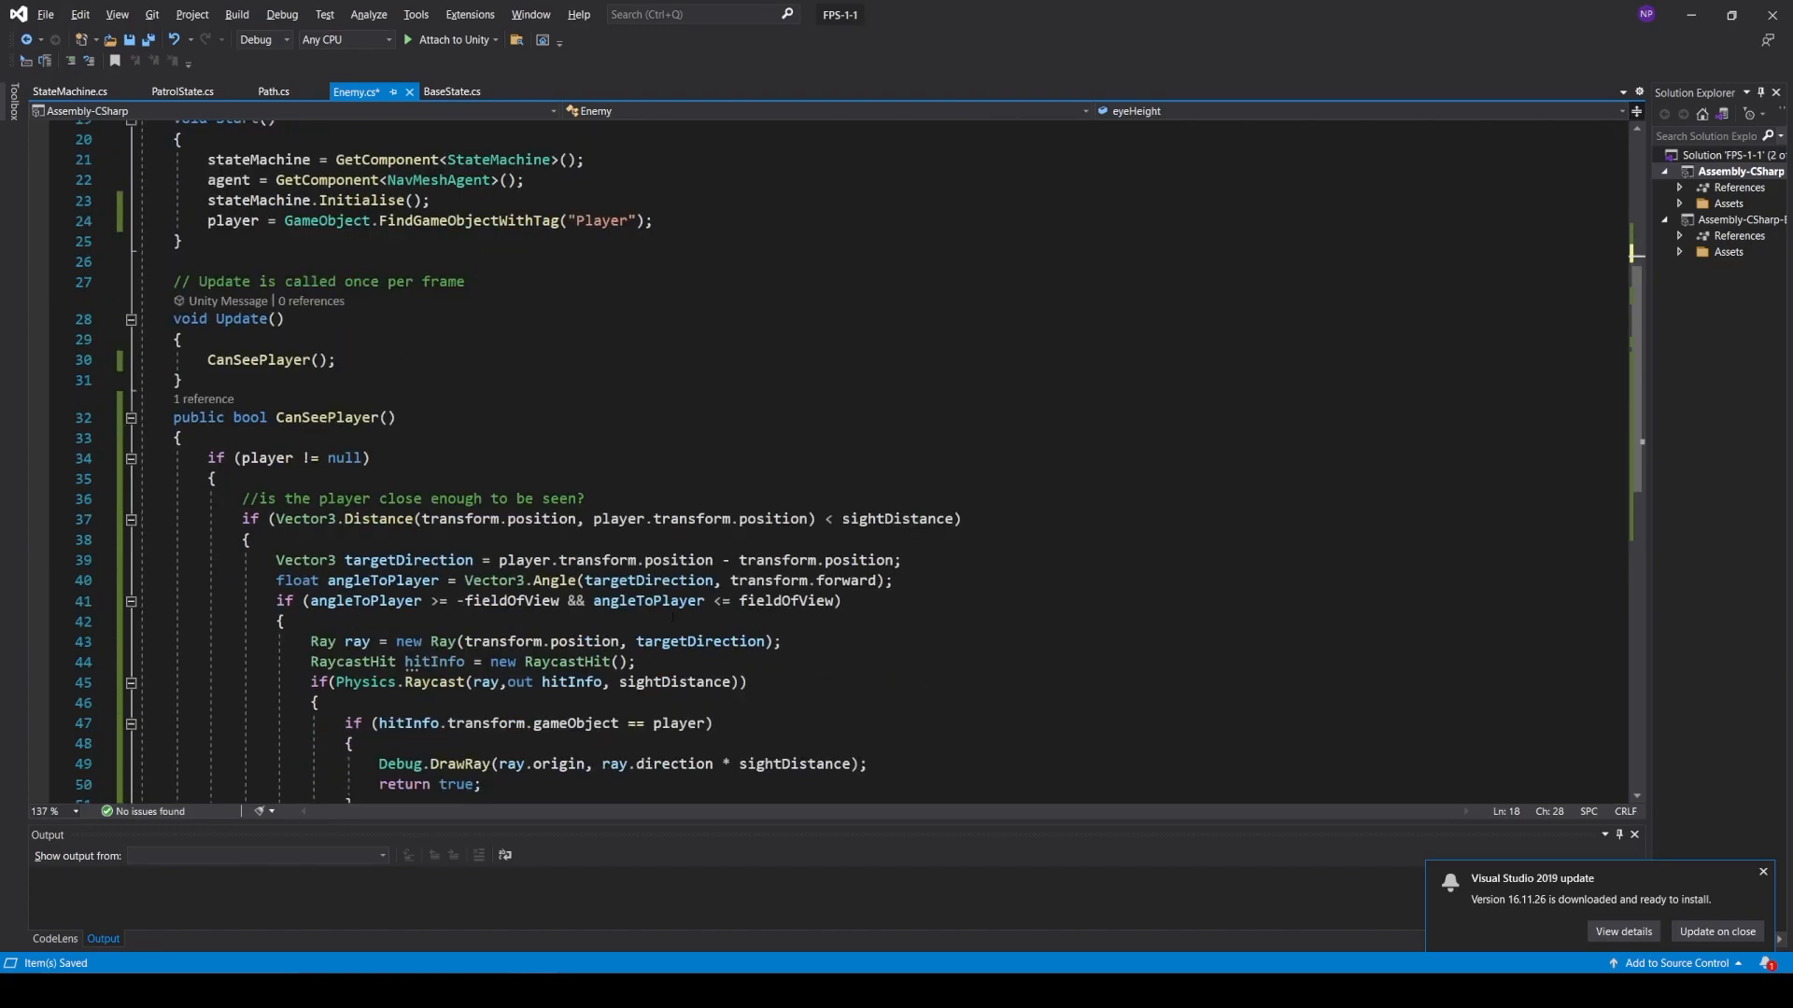
{"action": "scroll", "coordinate": [672, 616], "scroll_direction": "up", "scroll_amount": 1}
{"action": "left_click", "coordinate": [954, 616]}
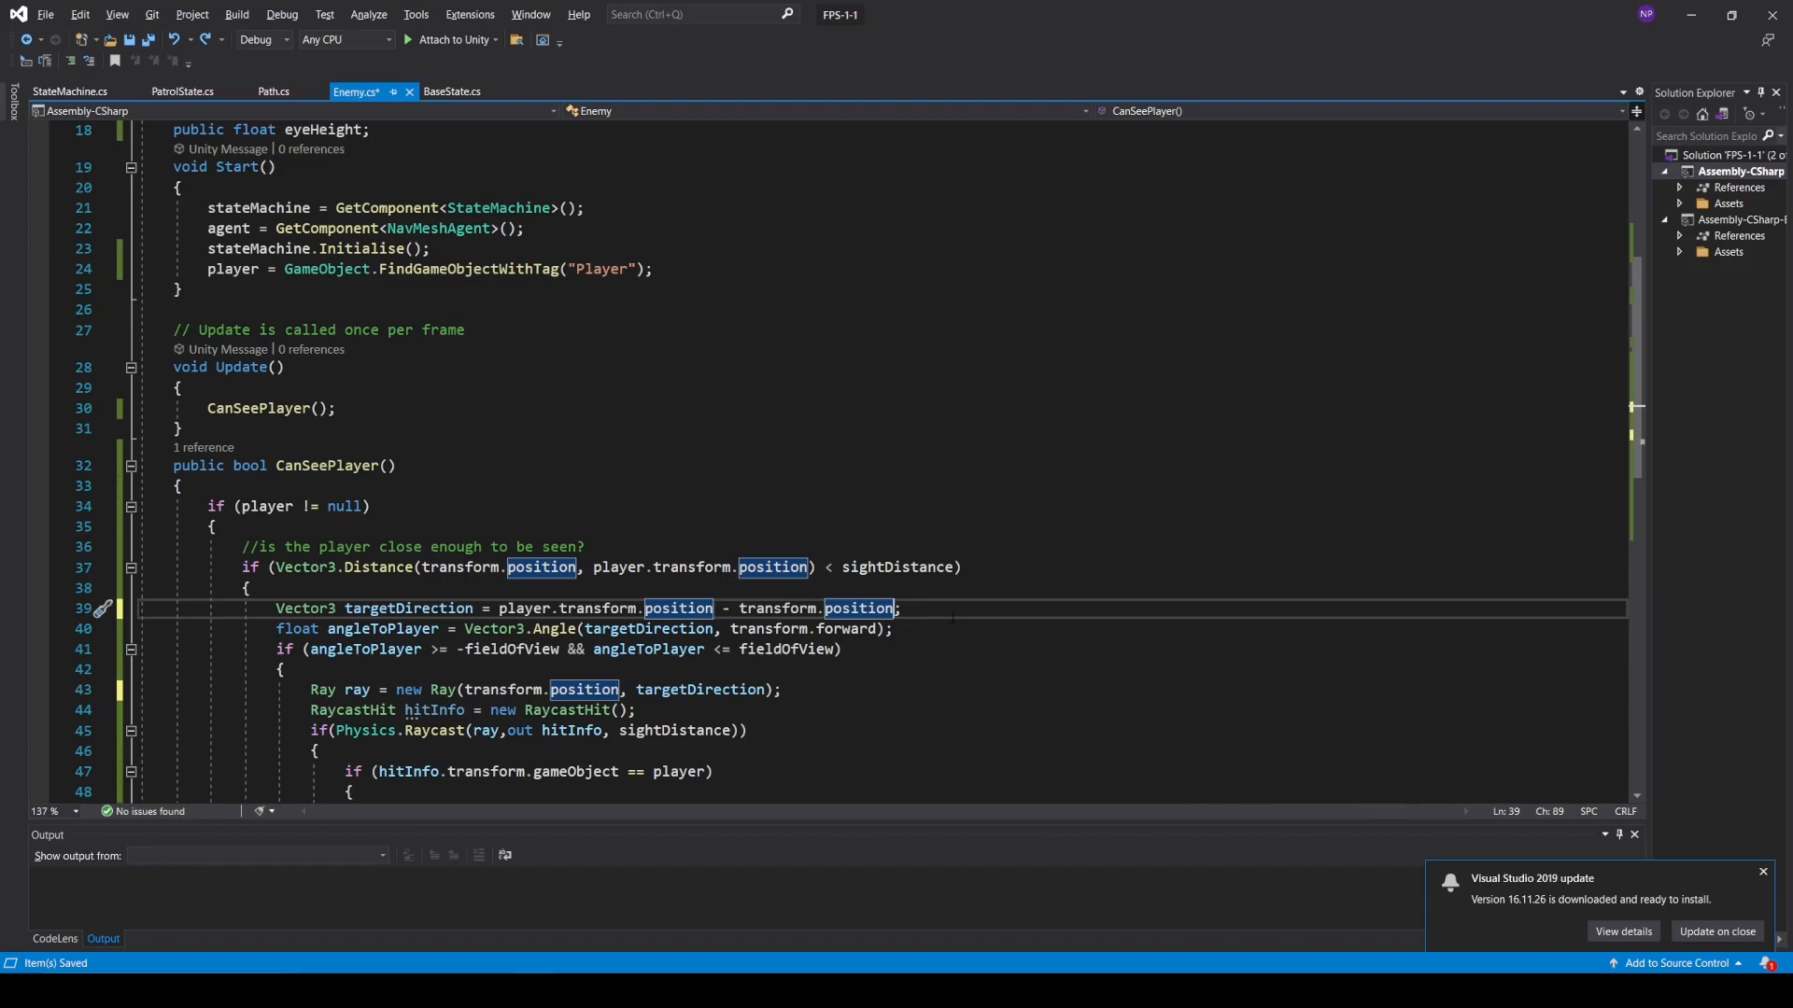
{"action": "type", "text": "- Vector3.uo"}
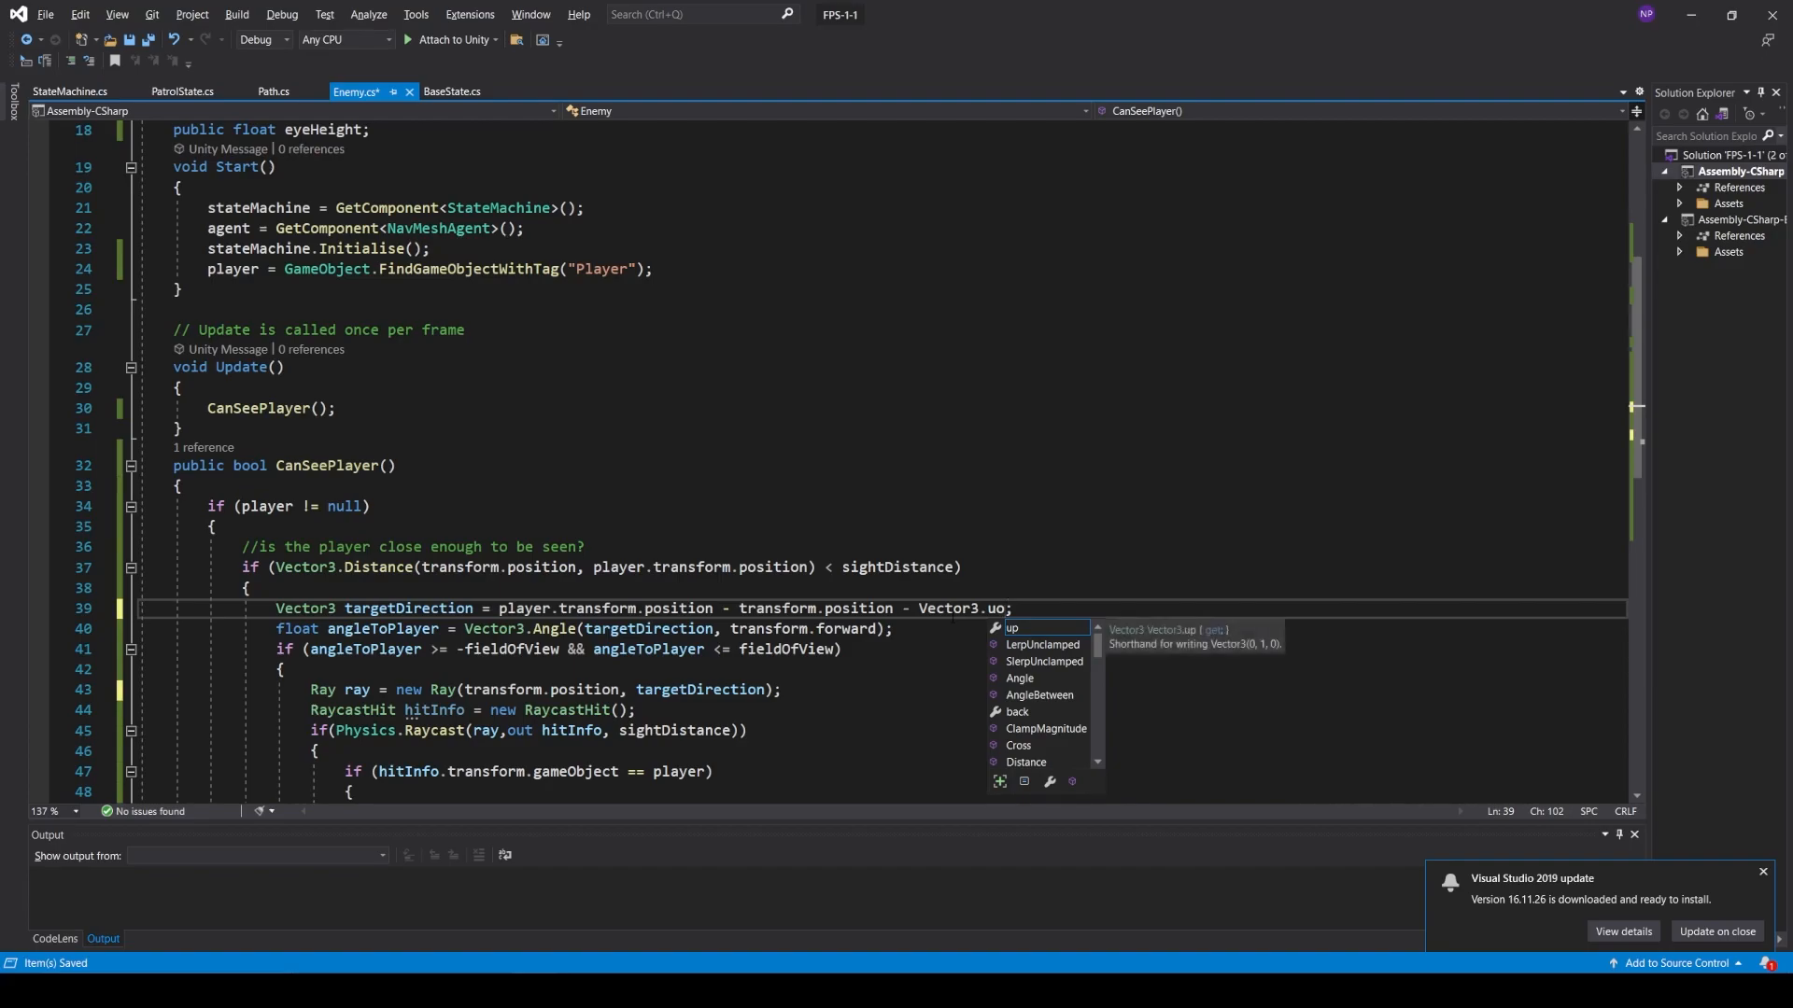
{"action": "type", "text": " * eyeHeight"}
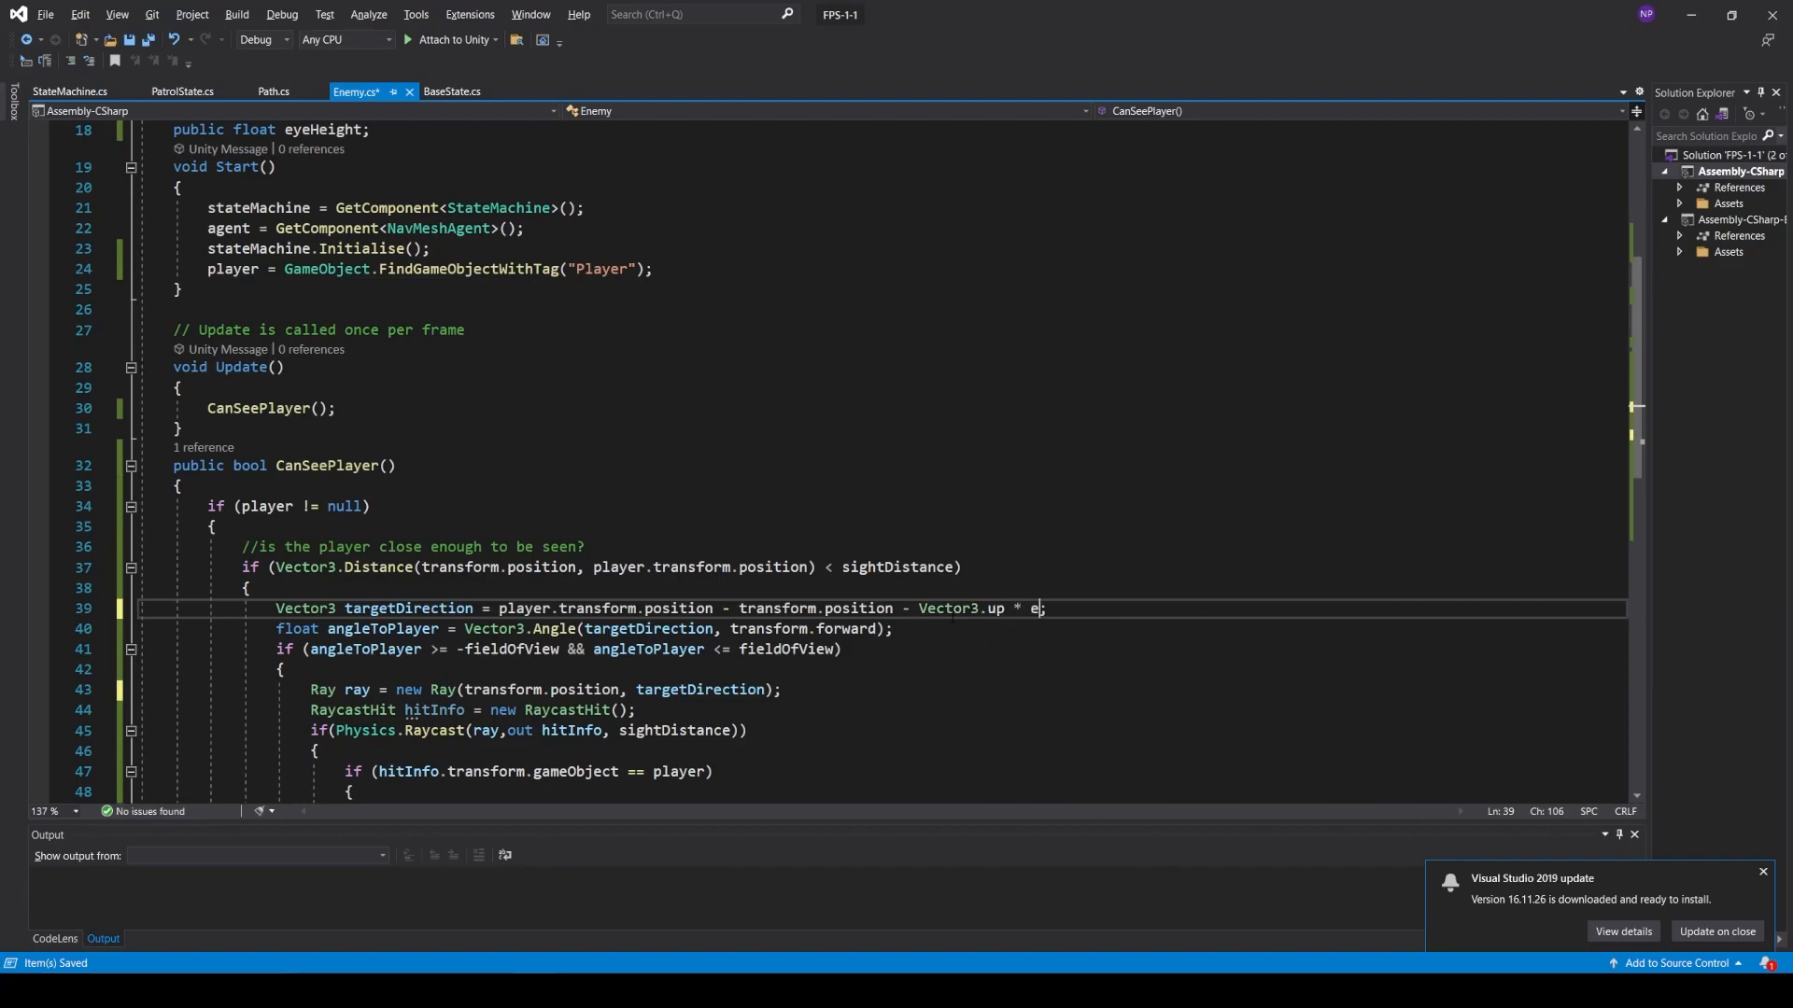
{"action": "type", "text": ")"}
{"action": "key", "text": "Left"}
{"action": "key", "text": "Left"}
{"action": "key", "text": "Left"}
{"action": "key", "text": "Left"}
{"action": "key", "text": "Left"}
{"action": "key", "text": "Left"}
{"action": "key", "text": "Left"}
{"action": "key", "text": "Left"}
{"action": "key", "text": "Left"}
{"action": "key", "text": "Left"}
{"action": "key", "text": "Left"}
{"action": "key", "text": "Left"}
{"action": "key", "text": "Left"}
{"action": "key", "text": "Left"}
{"action": "key", "text": "Left"}
{"action": "key", "text": "Left"}
{"action": "key", "text": "Left"}
{"action": "key", "text": "Left"}
{"action": "key", "text": "Left"}
{"action": "key", "text": "Left"}
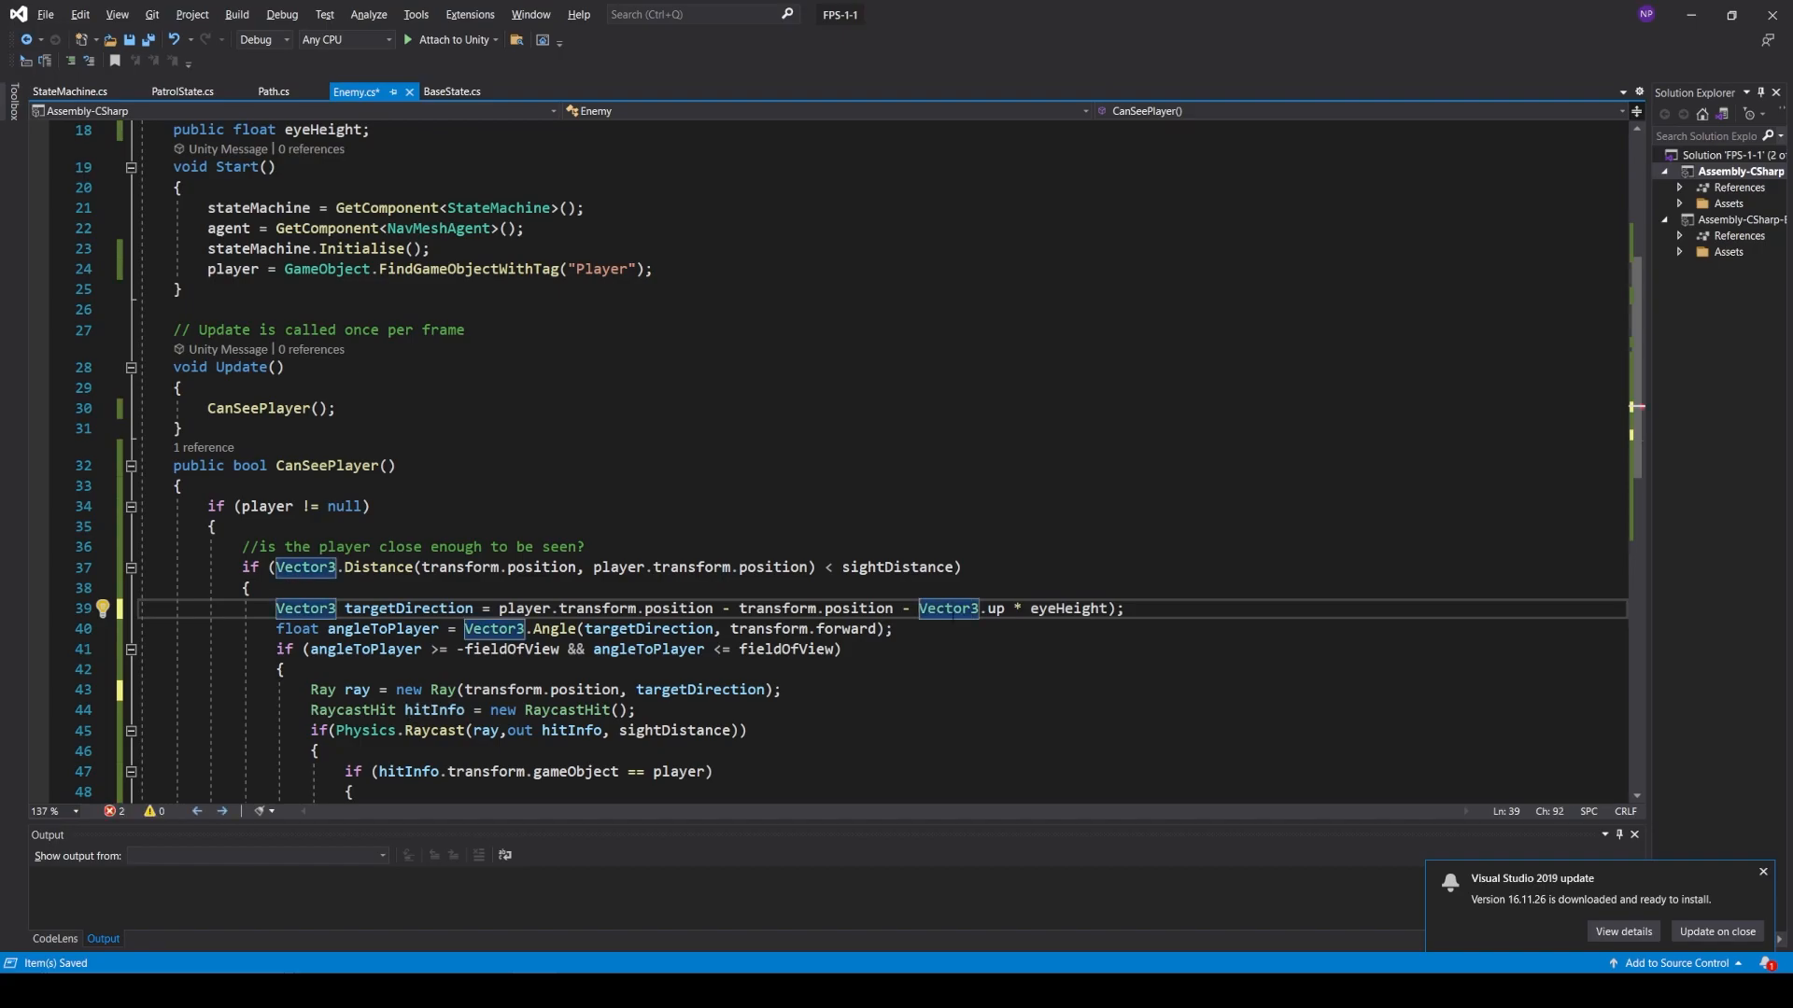
{"action": "key", "text": "Left"}
{"action": "key", "text": "Left"}
{"action": "type", "text": "("}
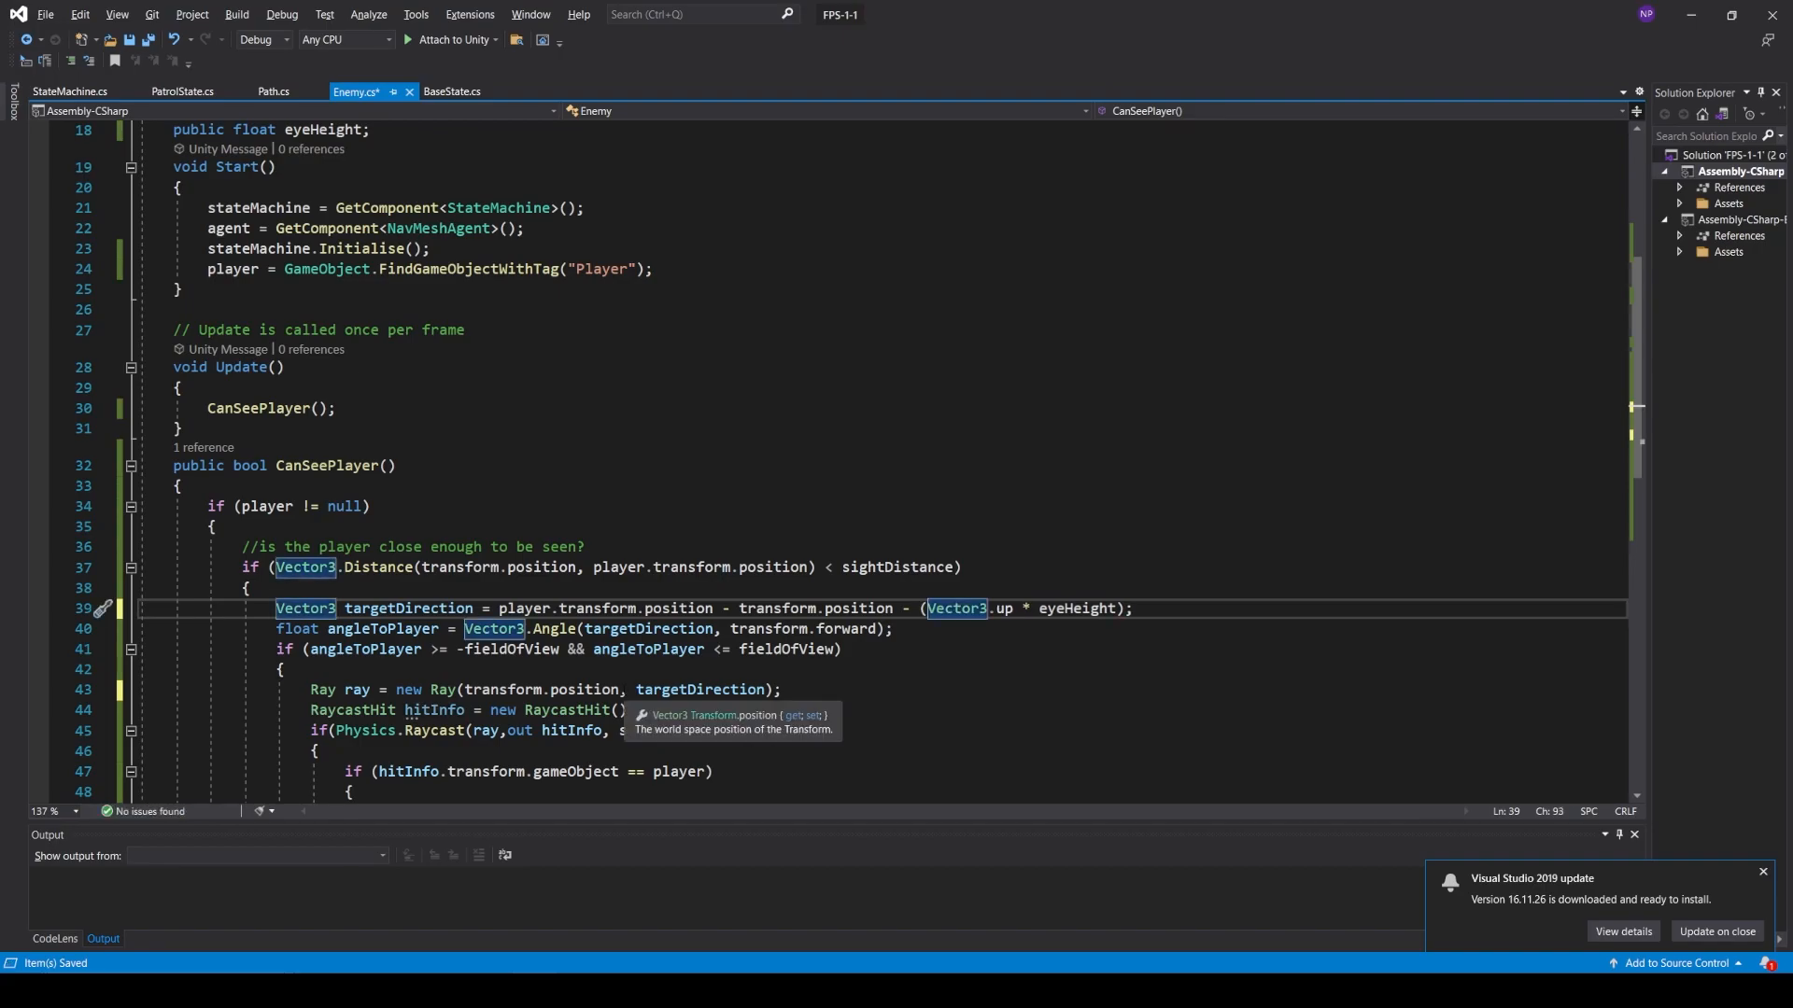
- Offset the Ray's origin by adding (Vector3.up * eyeHeight) to transform.position in the ray declaration
{"action": "left_click", "coordinate": [583, 690]}
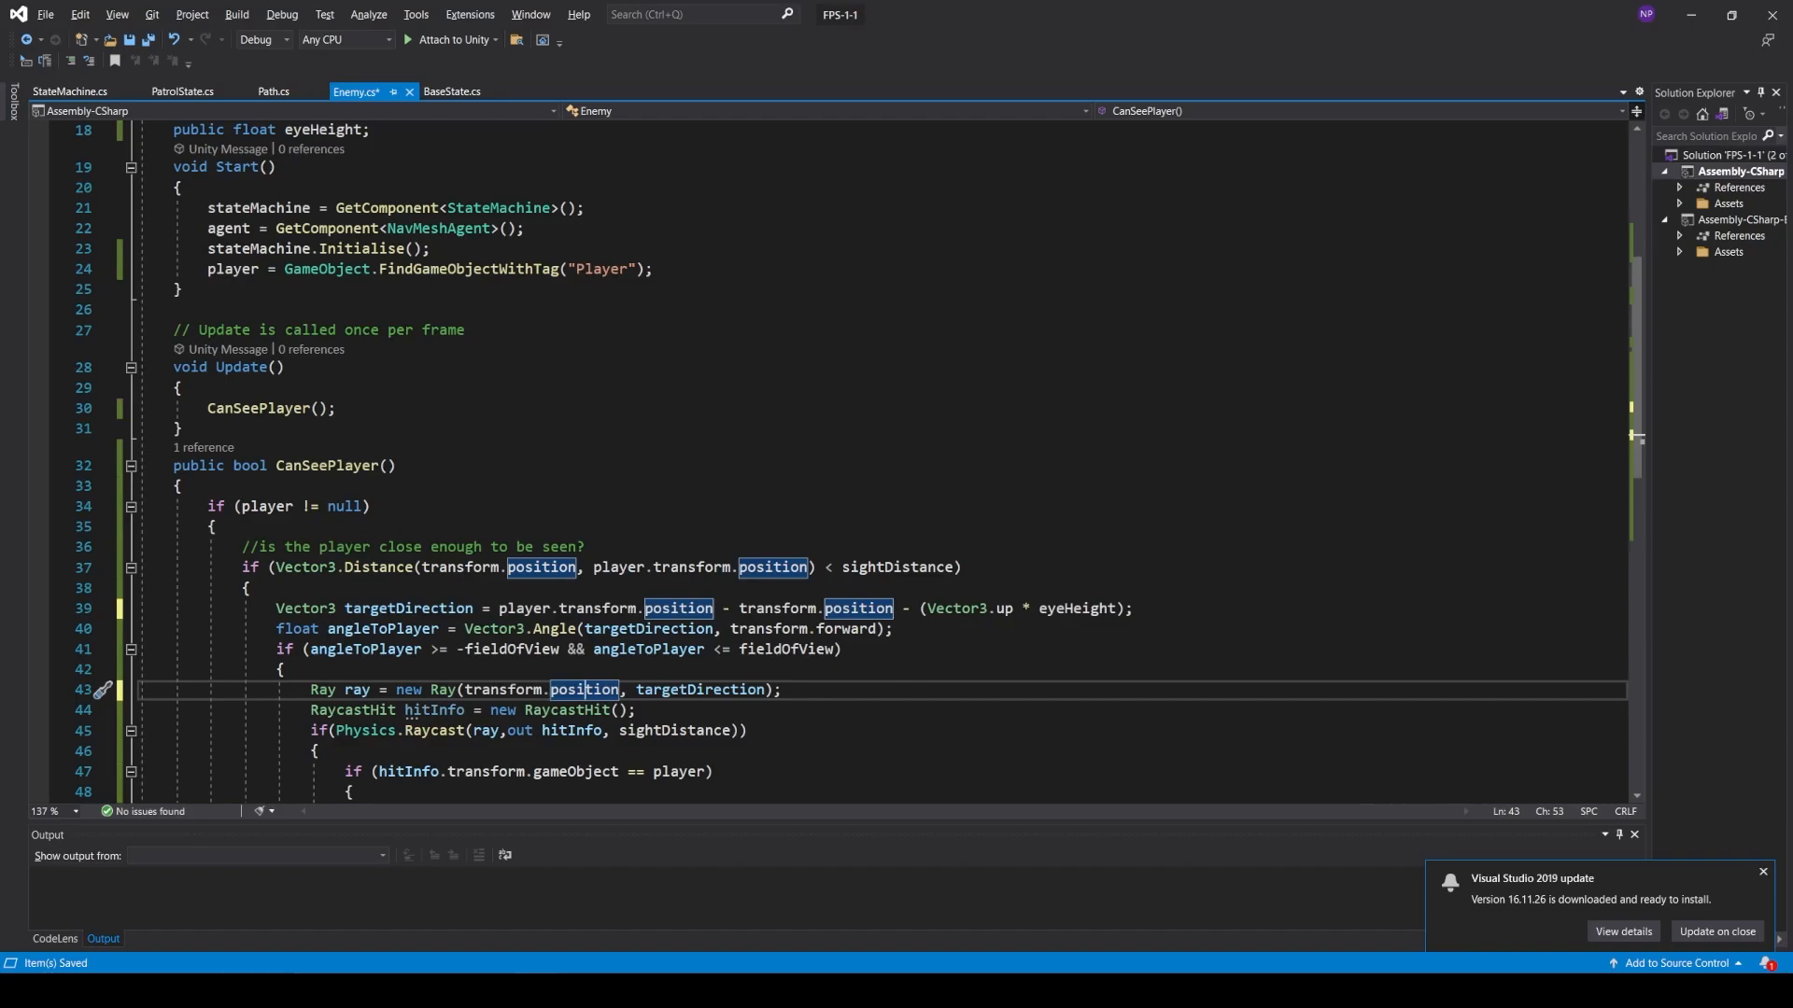
{"action": "left_click", "coordinate": [620, 690]}
{"action": "type", "text": "+ vec"}
{"action": "type", "text": "tor3.up * "}
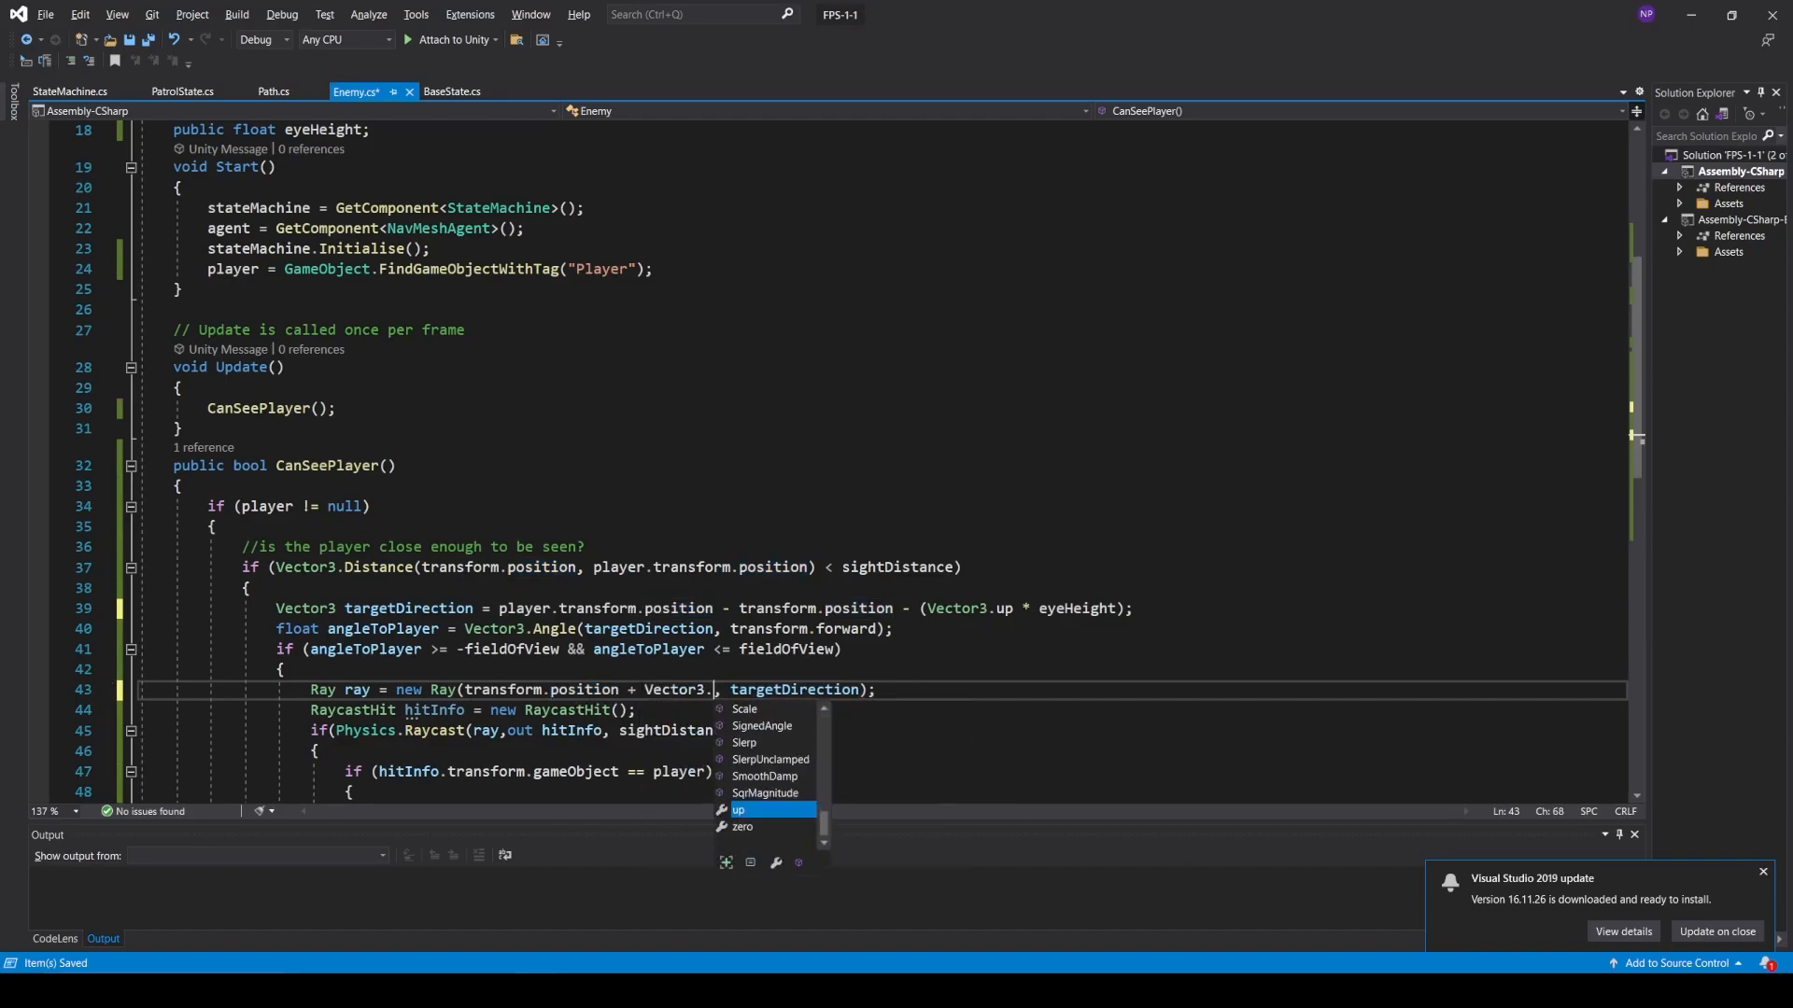
{"action": "type", "text": "eyeHeight"}
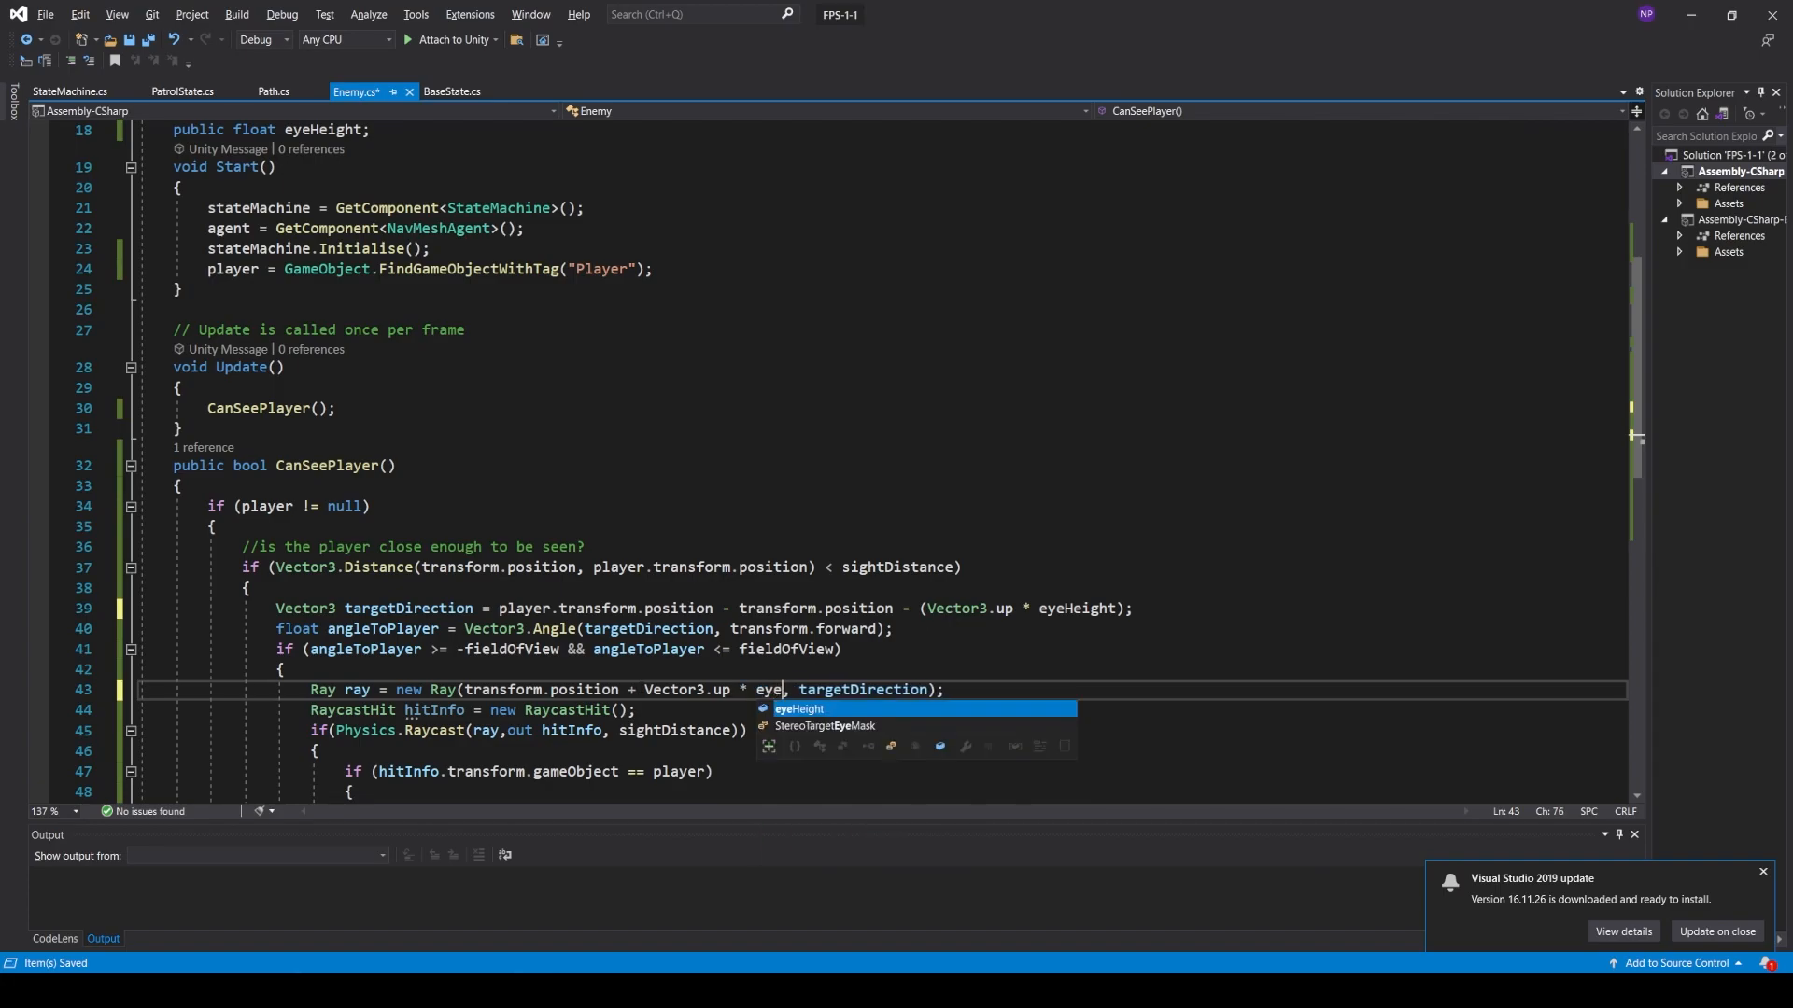
{"action": "type", "text": ")"}
{"action": "key", "text": "Left"}
{"action": "key", "text": "ctrl+Left"}
{"action": "key", "text": "ctrl+Left"}
{"action": "key", "text": "ctrl+Left"}
{"action": "key", "text": "ctrl+Left"}
{"action": "type", "text": "("}
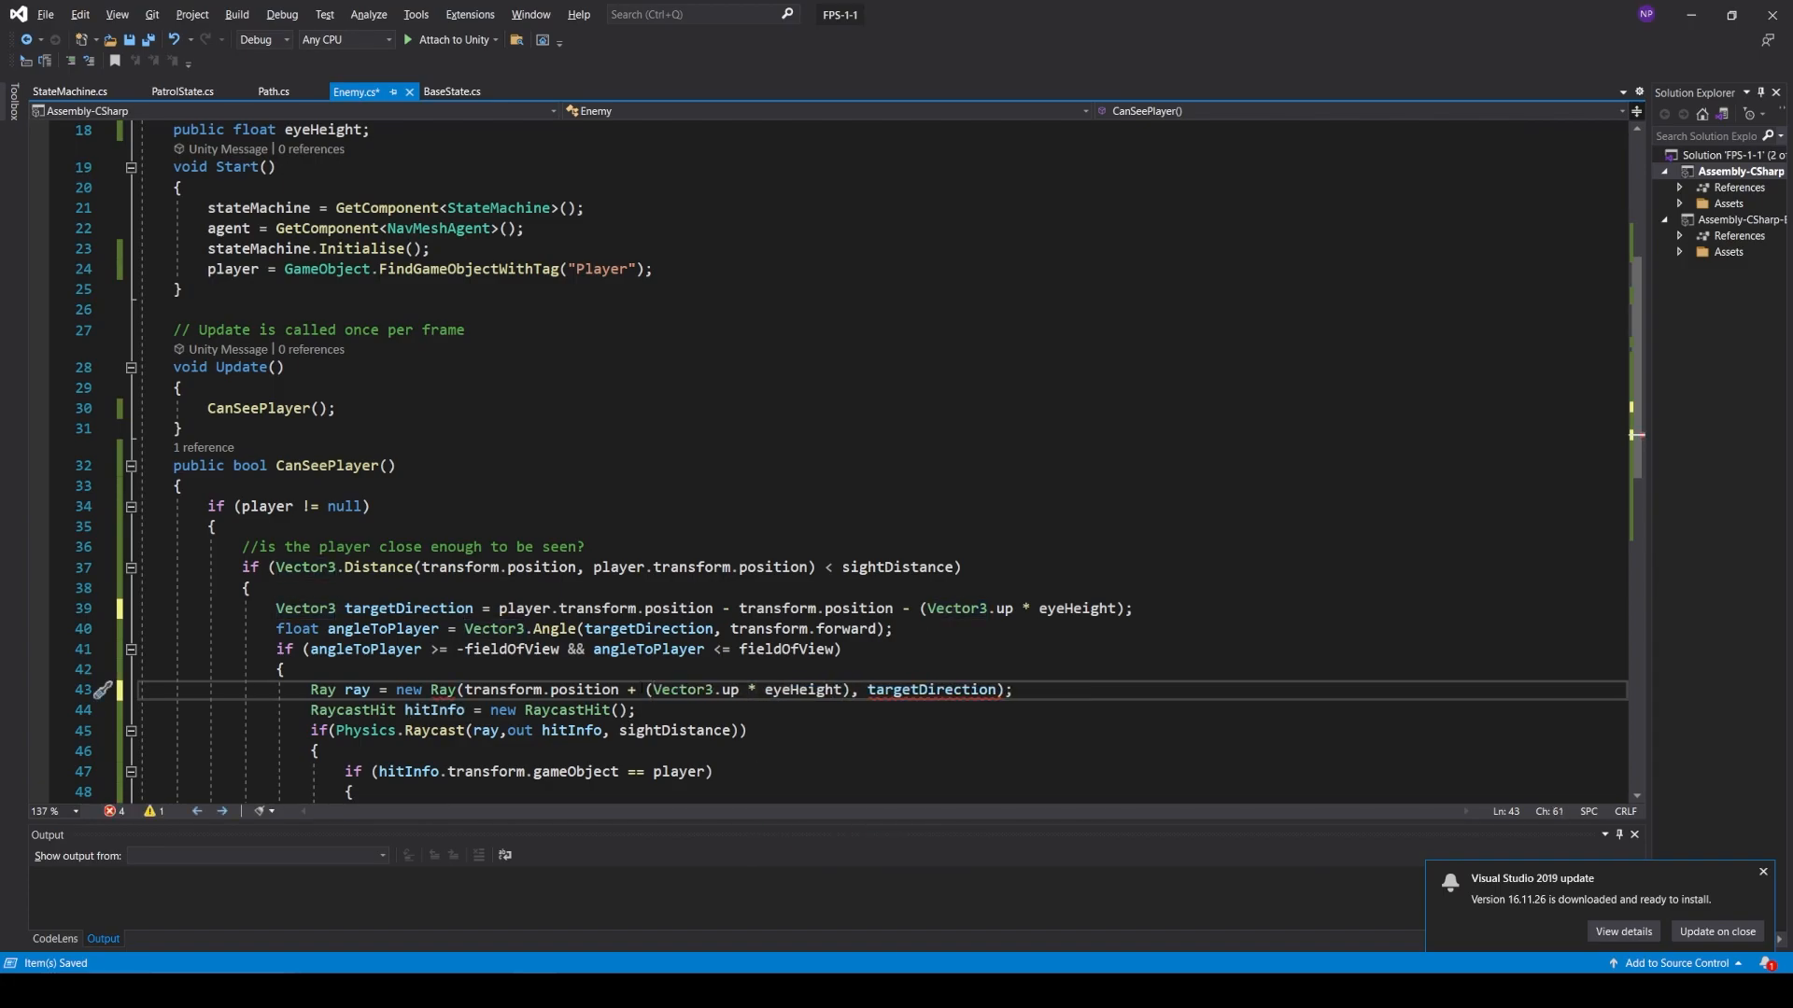
- Switch to Unity, run the game, walk the player toward Cubert and set Cubert's Eye Height to 0.6
{"action": "key", "text": "alt+Tab"}
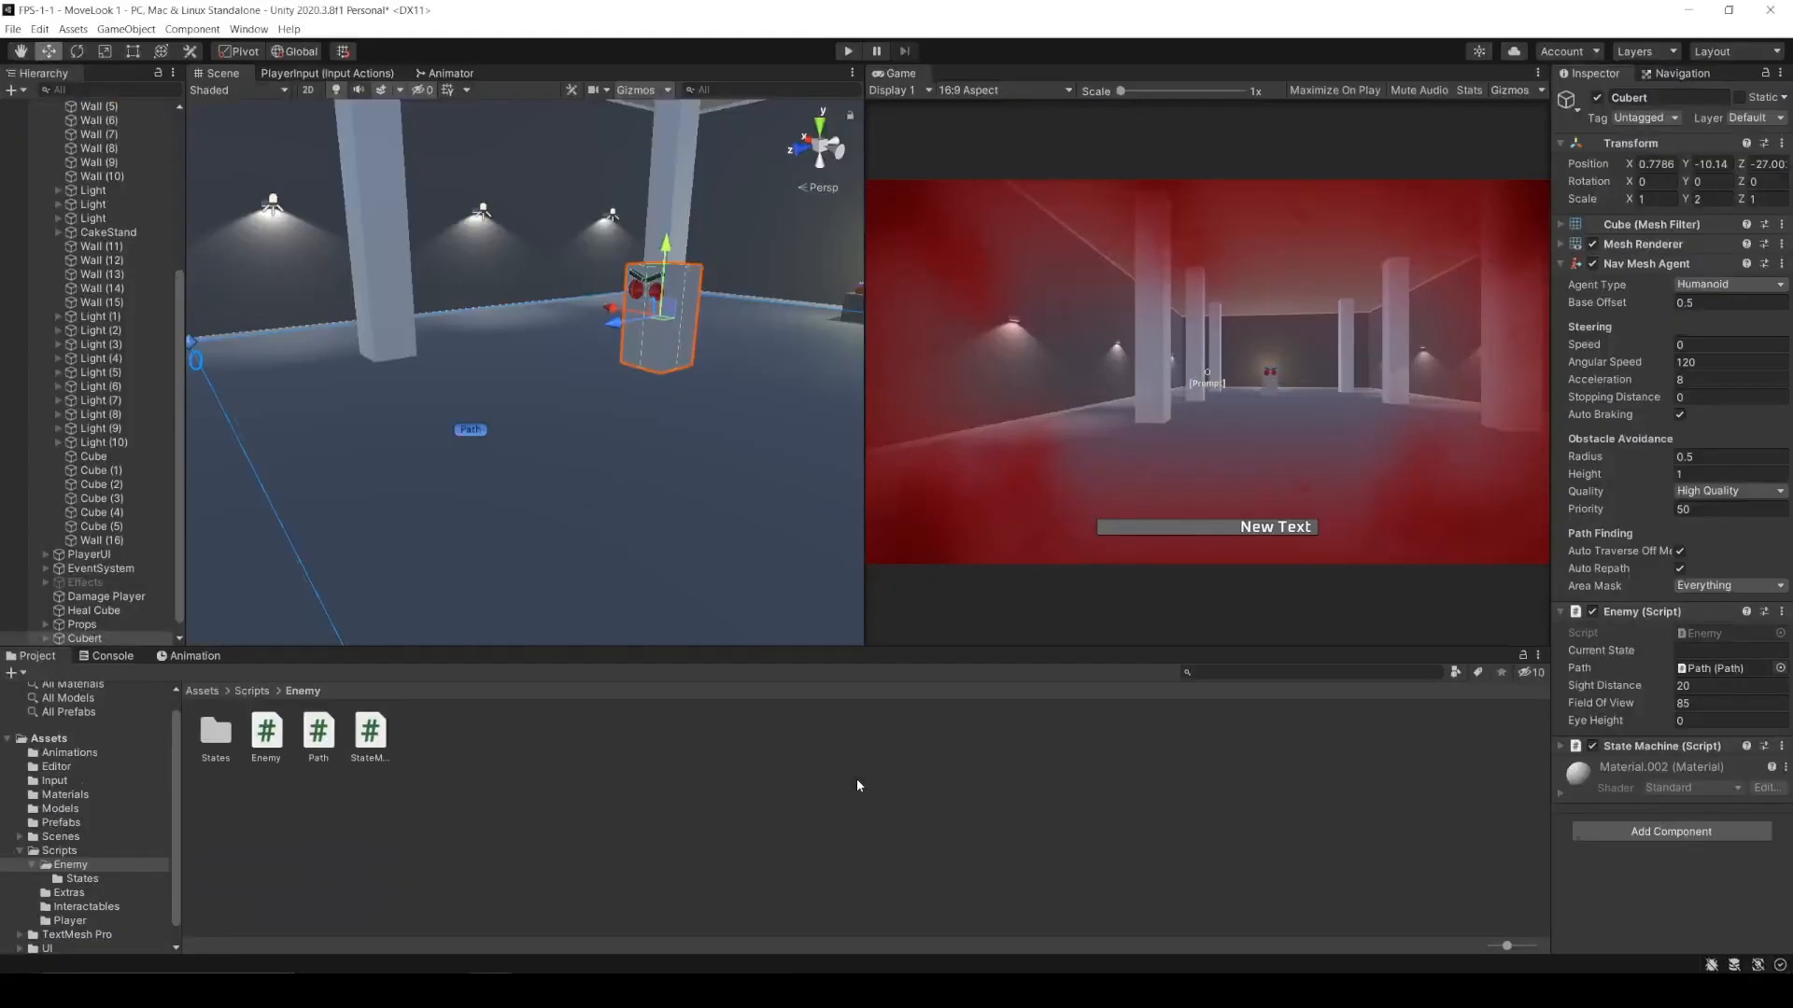
{"action": "key", "text": "ctrl+p"}
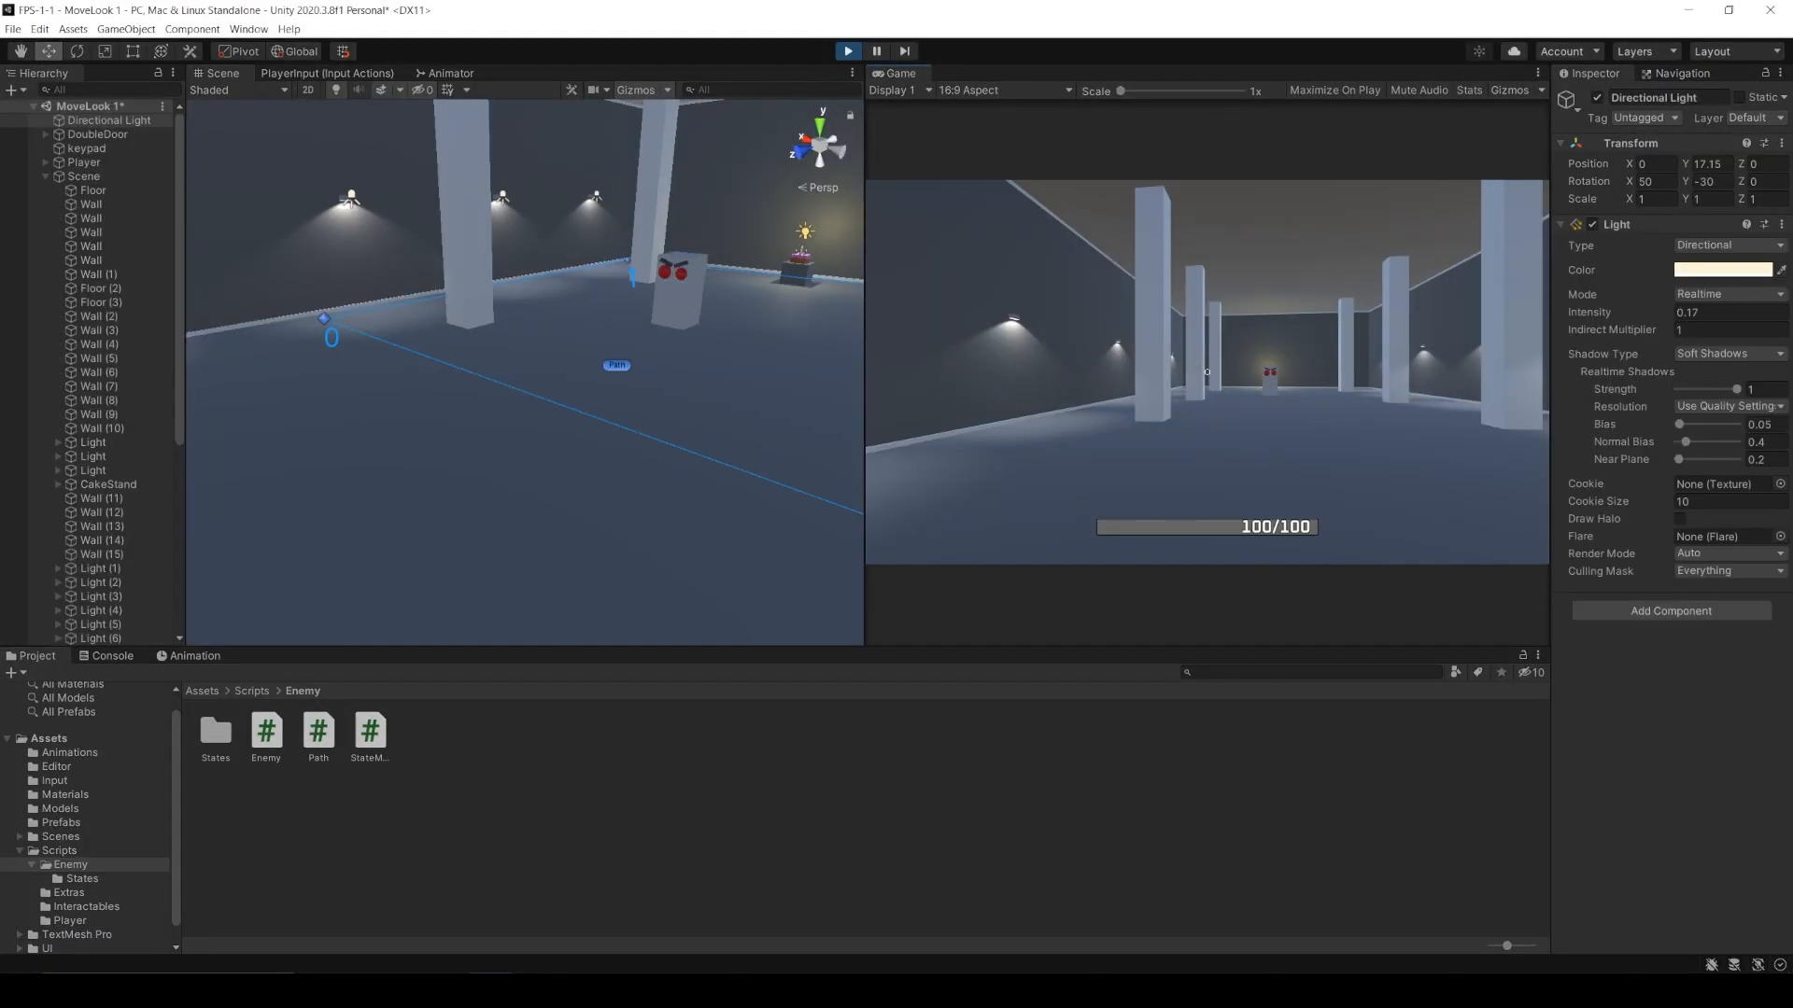
{"action": "key", "text": "w"}
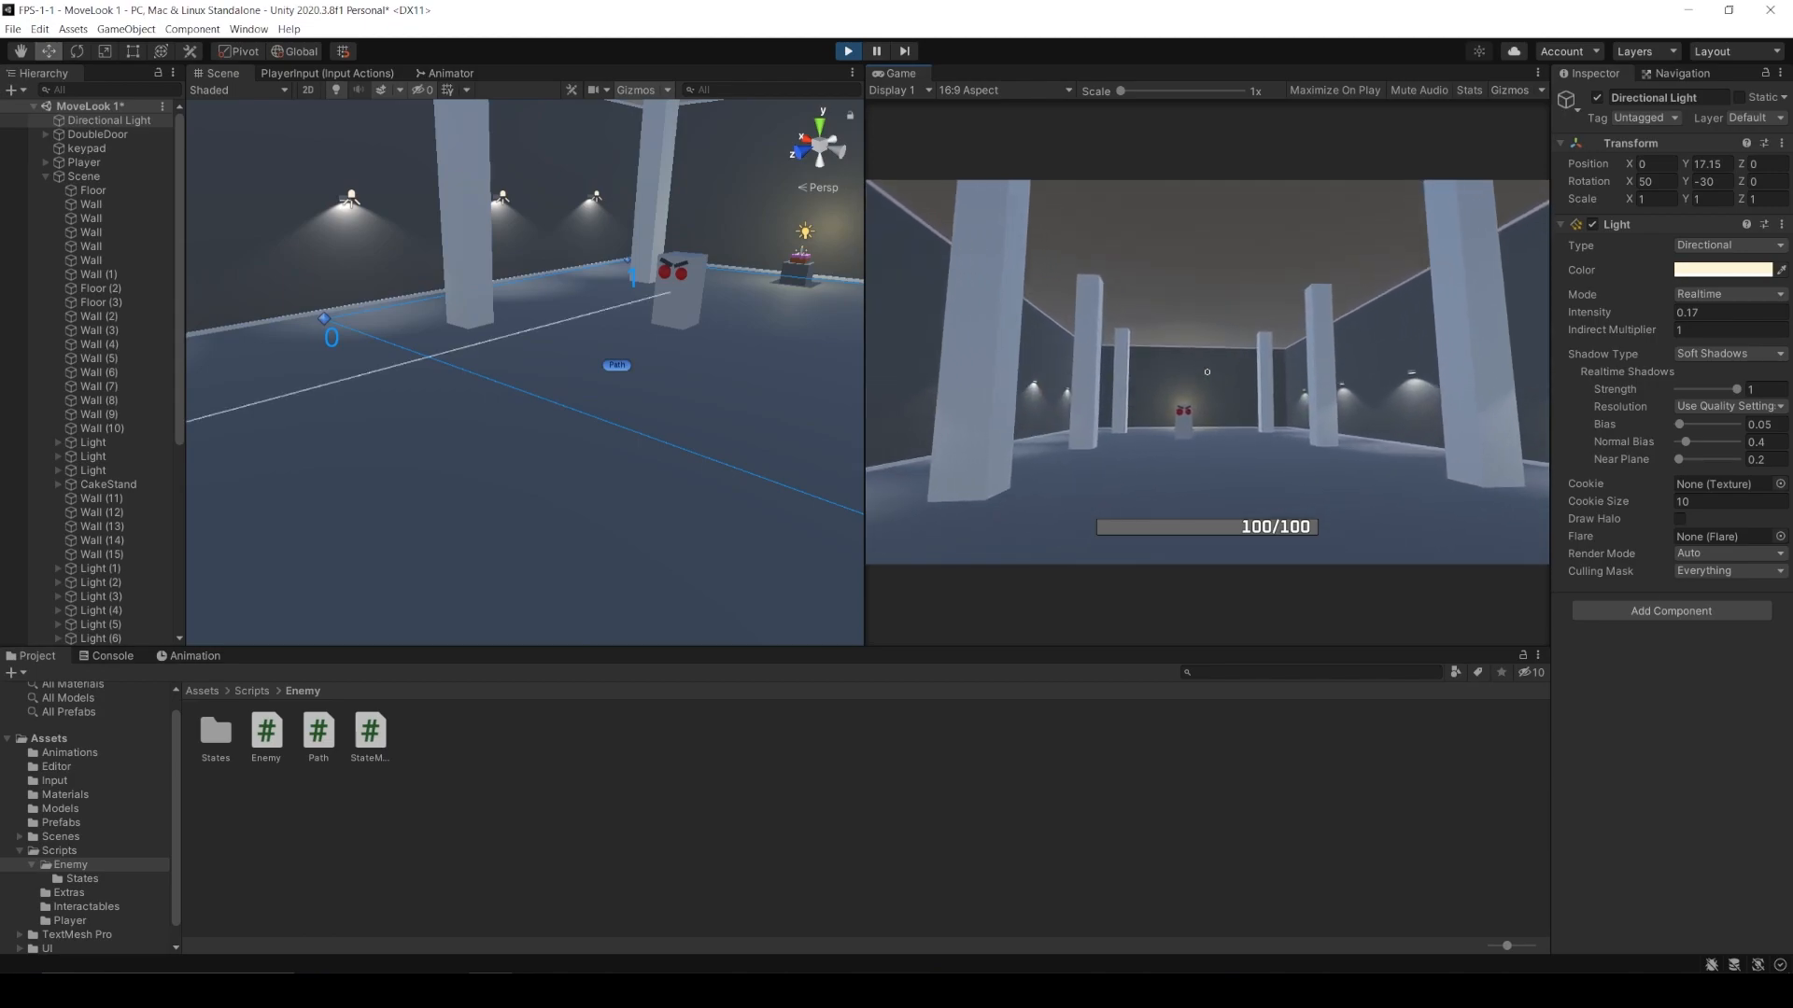
{"action": "key", "text": "w"}
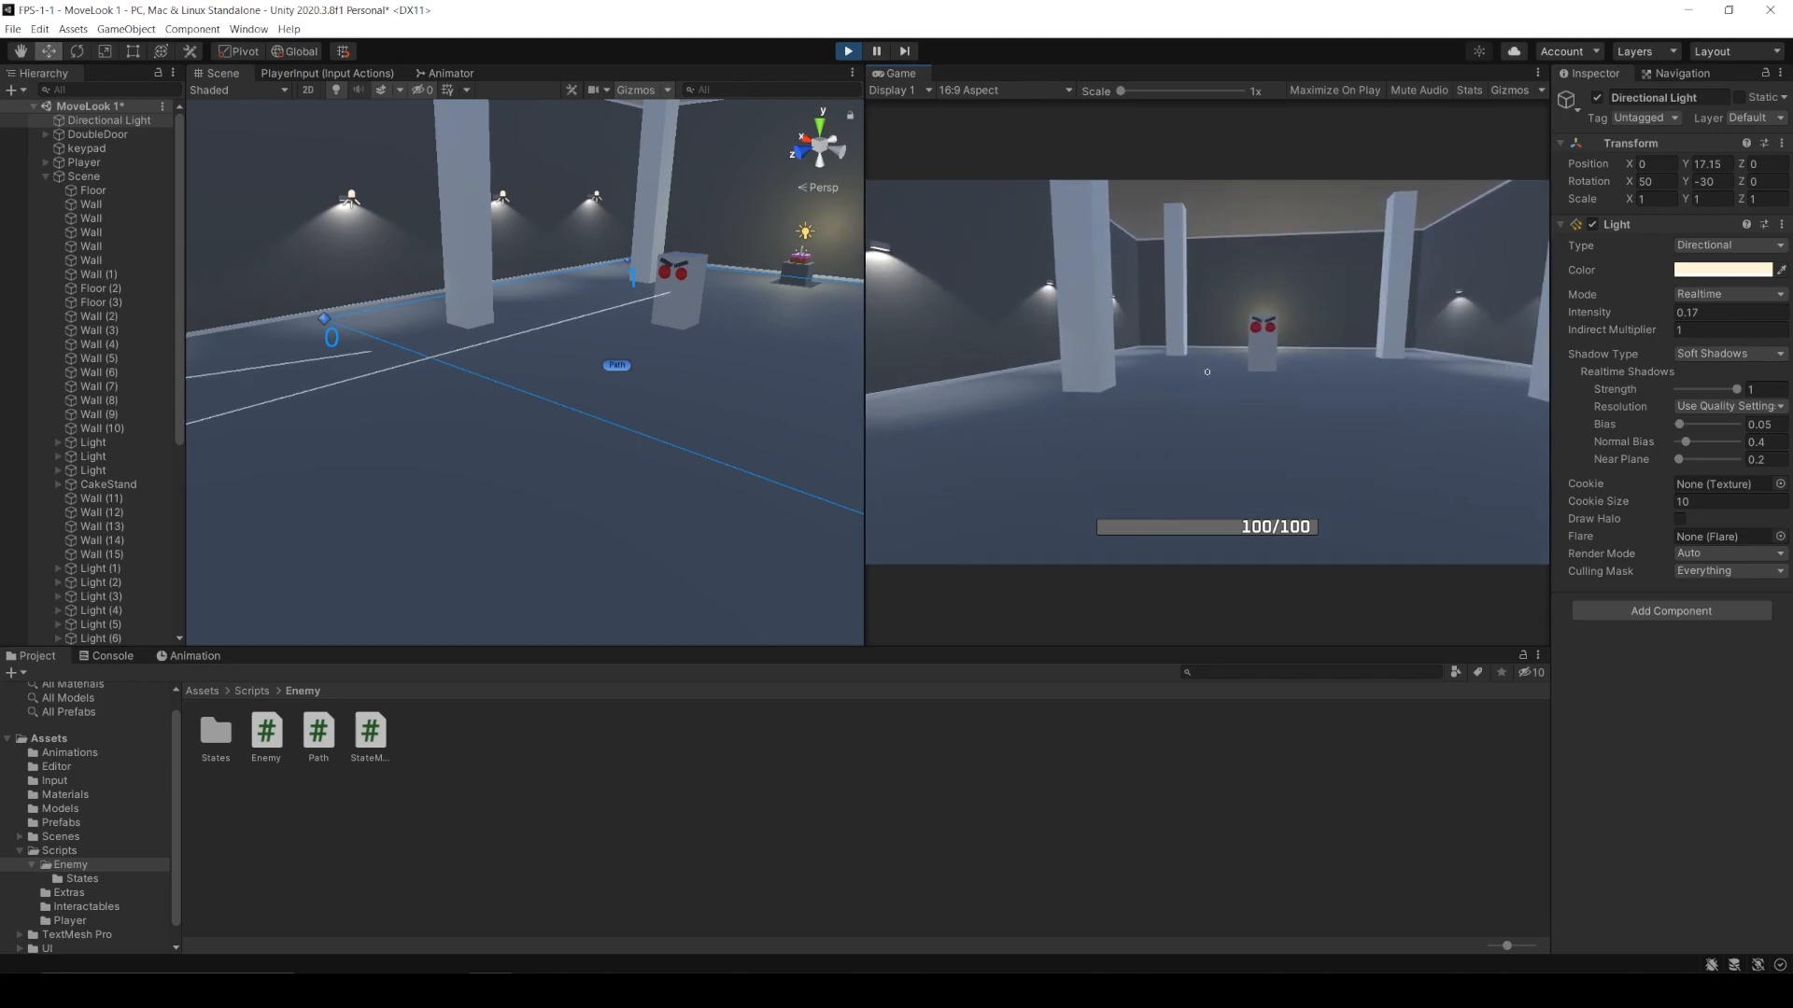
{"action": "left_click", "coordinate": [690, 303]}
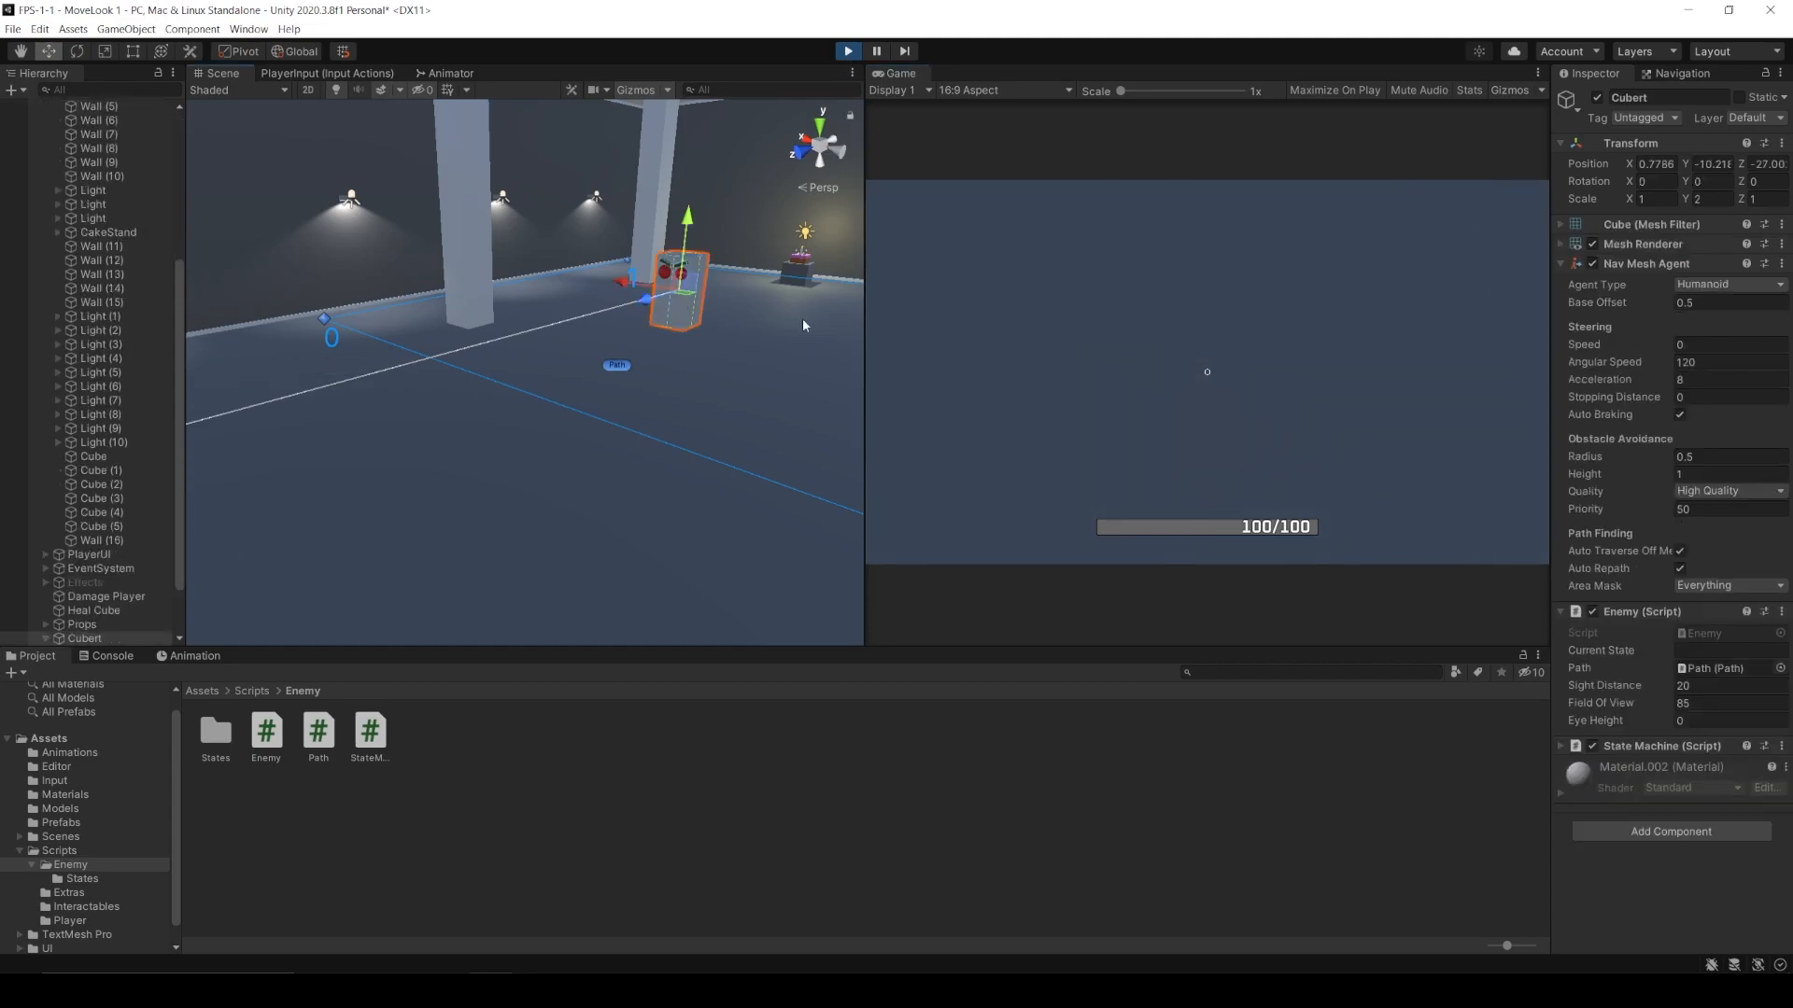
{"action": "left_click_drag", "start_coordinate": [1665, 724], "coordinate": [1678, 715]}
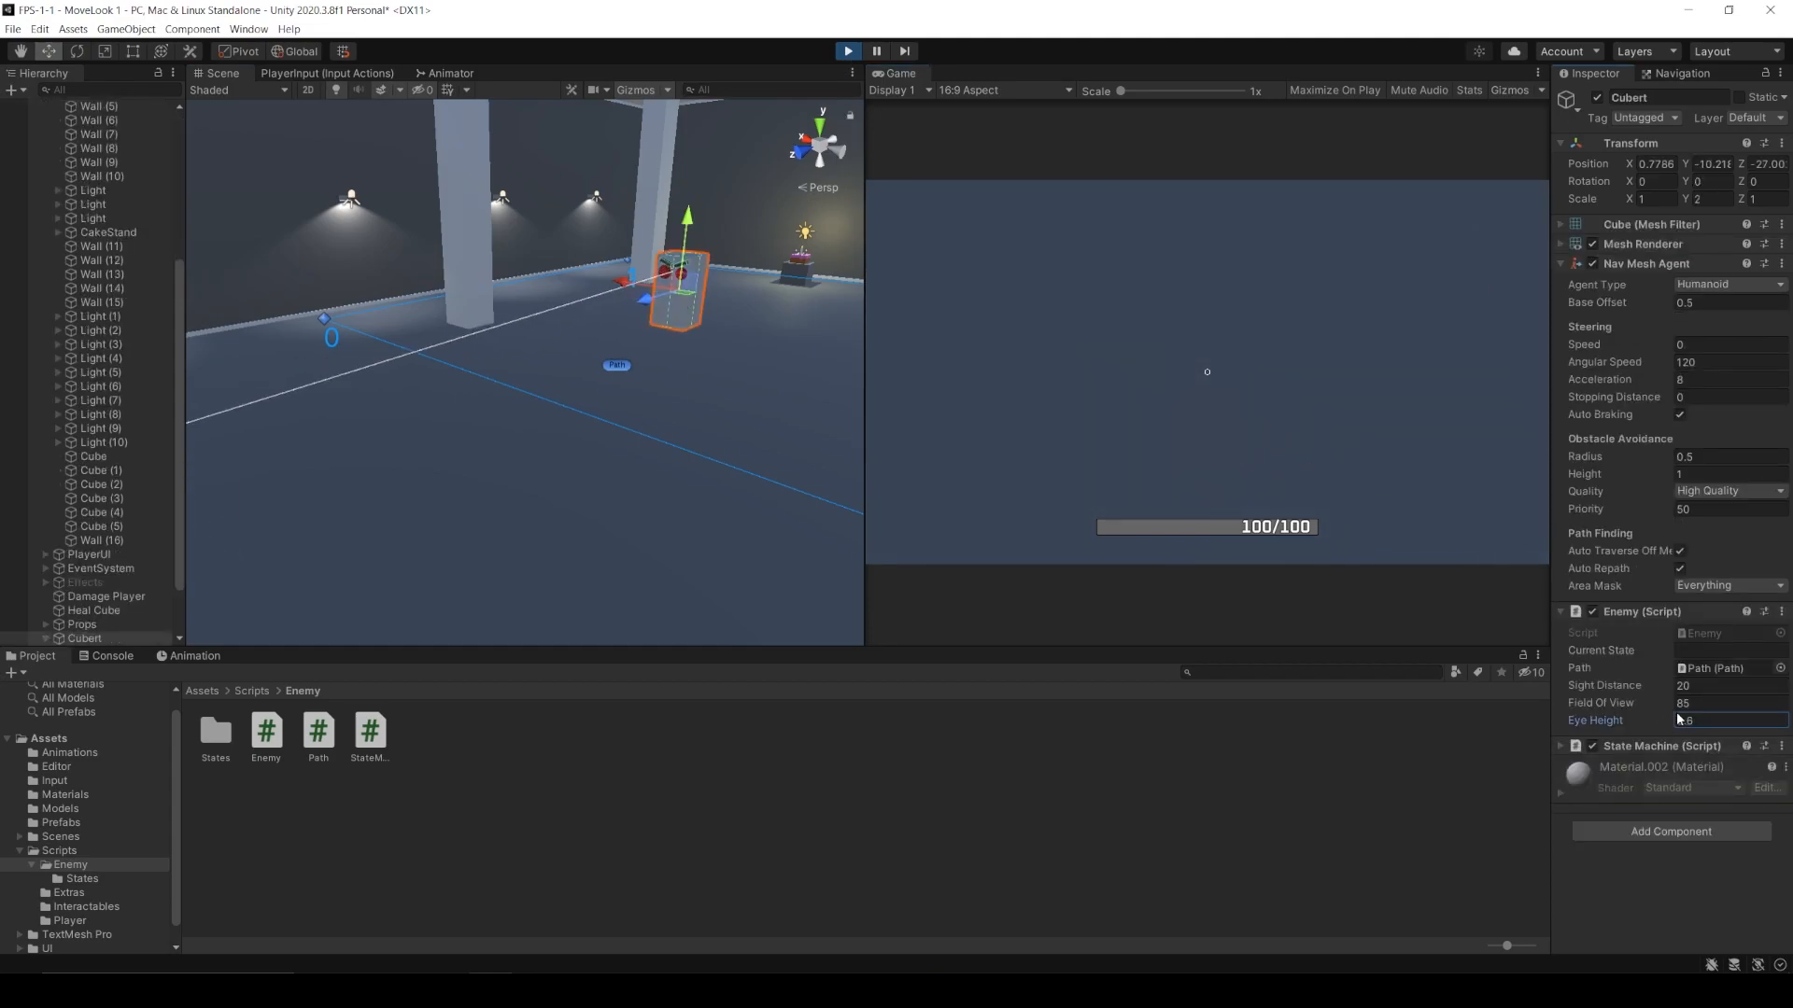
- Examine the debug ray and Cubert's eyes up close in the Scene view while the game runs
{"action": "right_click_drag", "start_coordinate": [638, 358], "coordinate": [472, 388]}
{"action": "key", "text": "w"}
{"action": "key", "text": "s"}
{"action": "key", "text": "a"}
{"action": "right_click_drag", "start_coordinate": [611, 473], "coordinate": [449, 453]}
{"action": "key", "text": "s"}
{"action": "left_click", "coordinate": [1036, 439]}
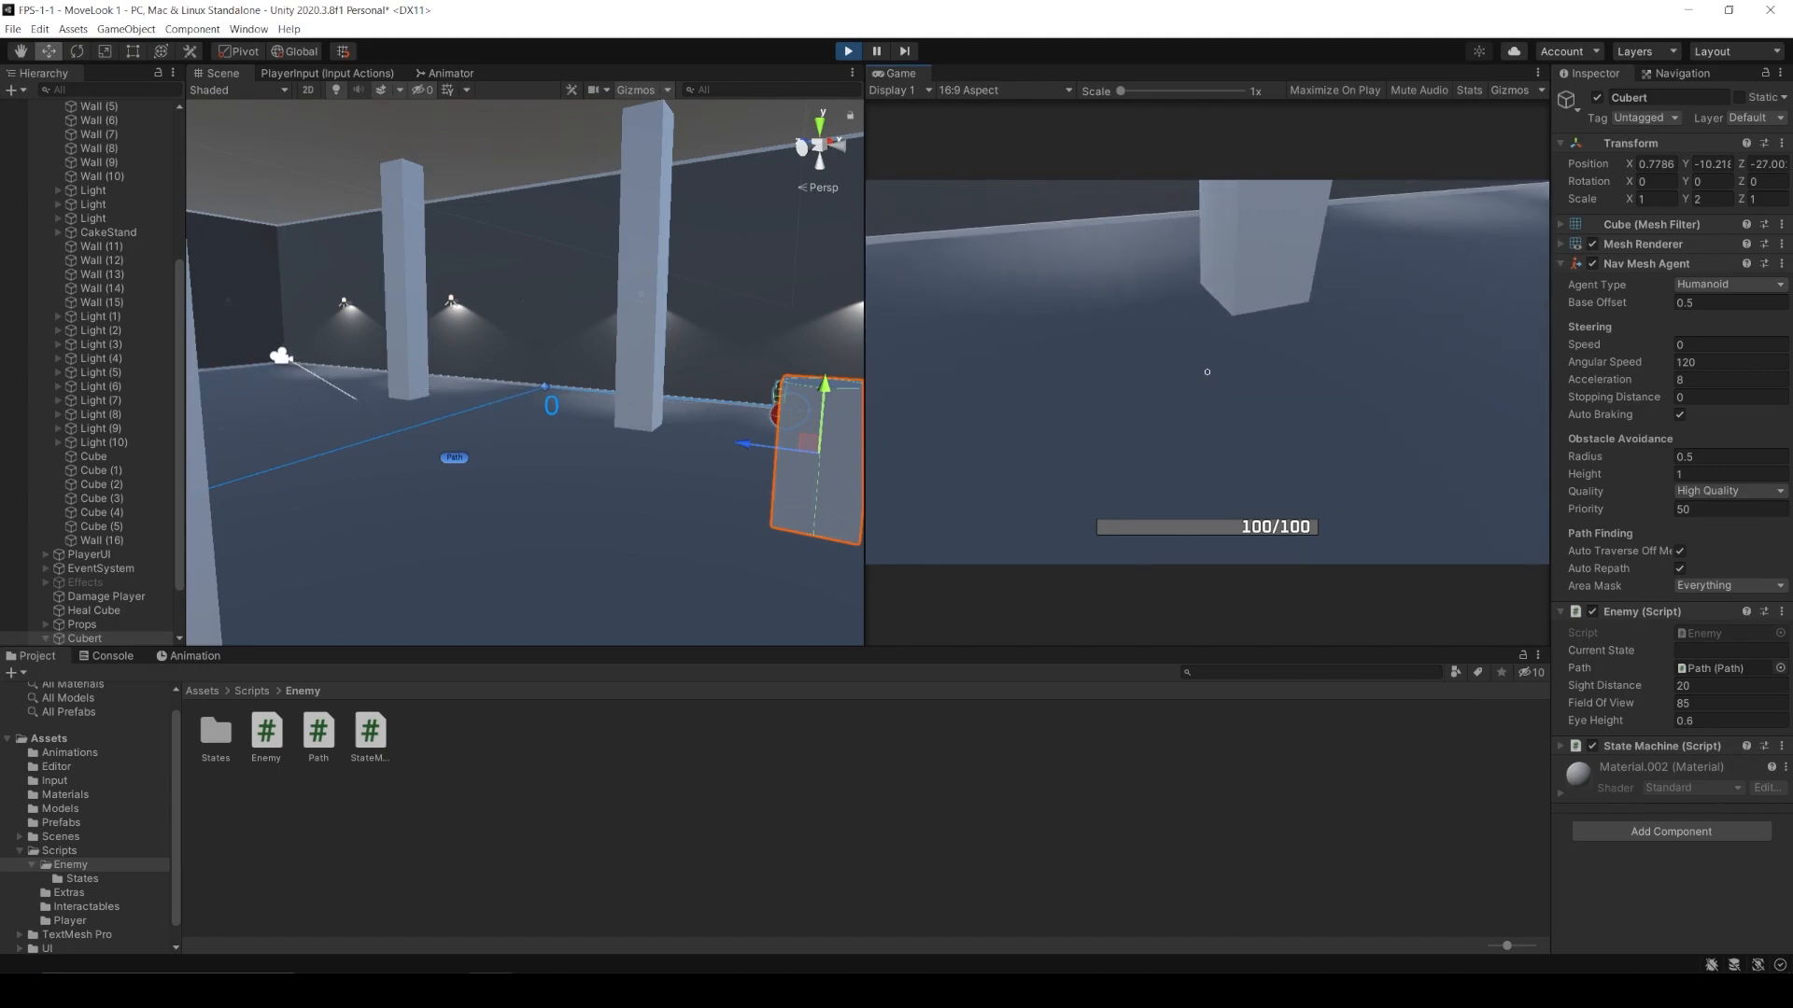
{"action": "right_click_drag", "start_coordinate": [788, 422], "coordinate": [1173, 439]}
{"action": "key", "text": "a"}
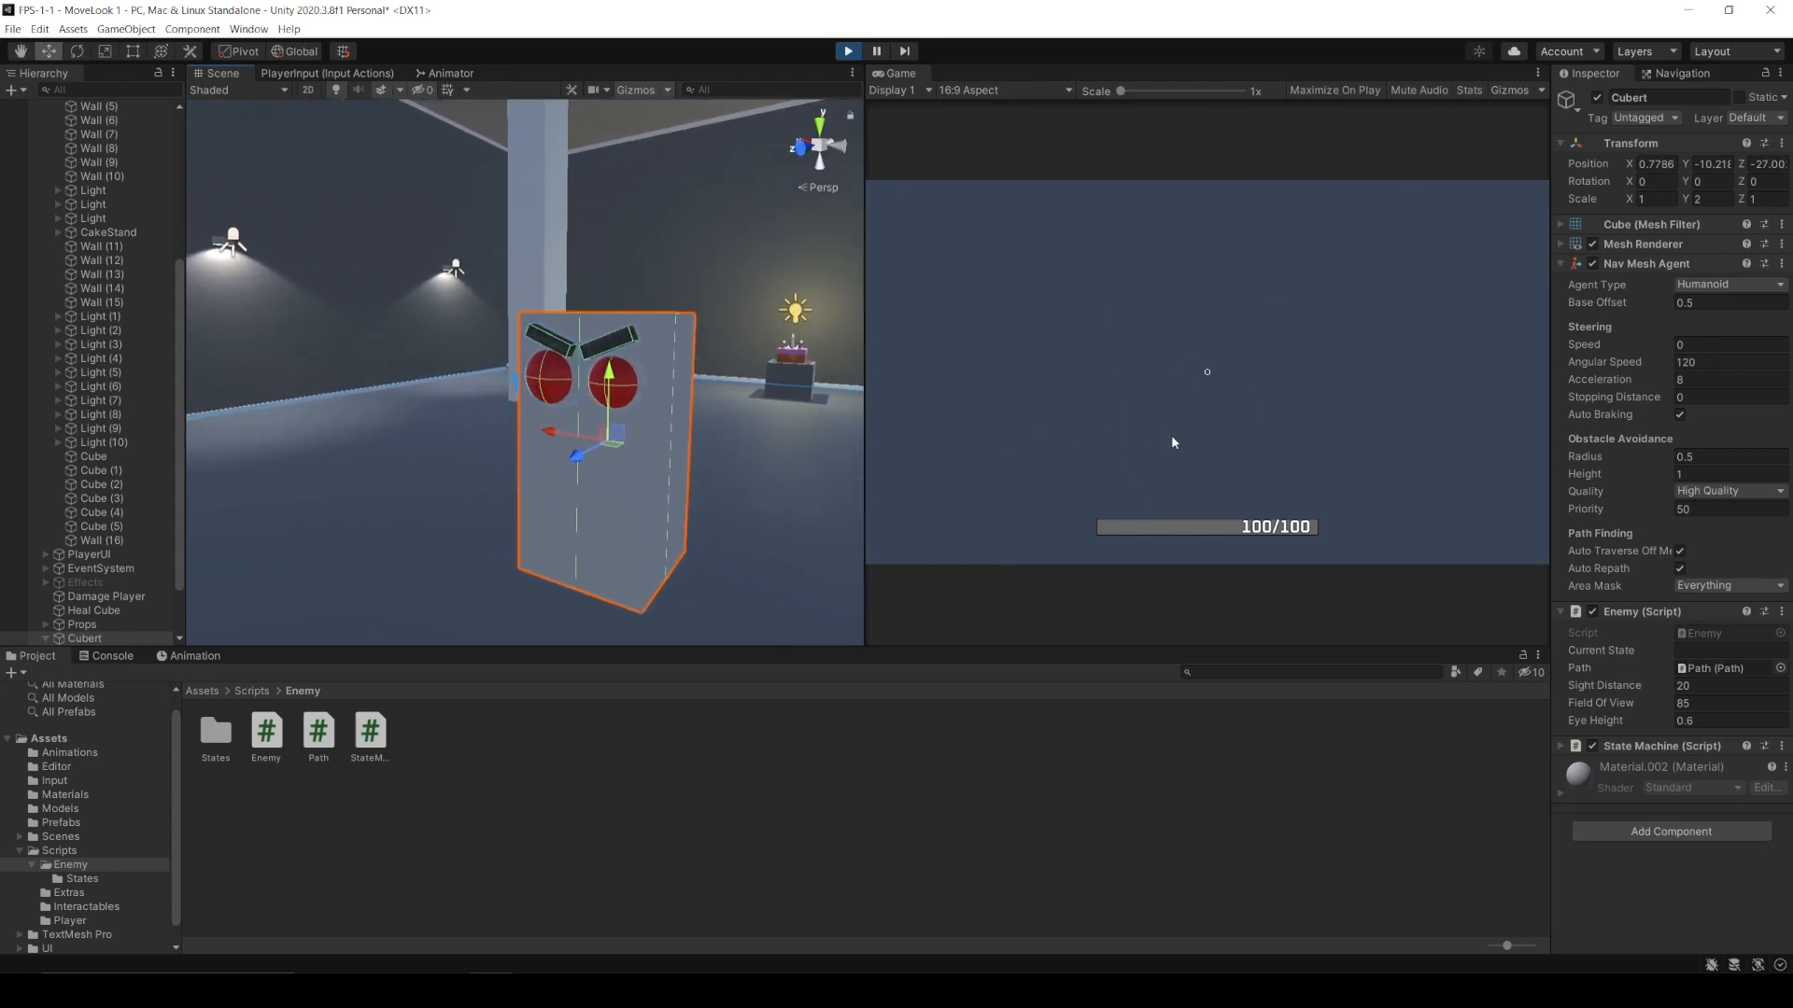
- Remove the Sphere Collider from both of Cubert's red eye spheres in Play mode, and check the available layers
{"action": "left_click", "coordinate": [554, 393]}
{"action": "left_click", "coordinate": [614, 381], "text": "shift"}
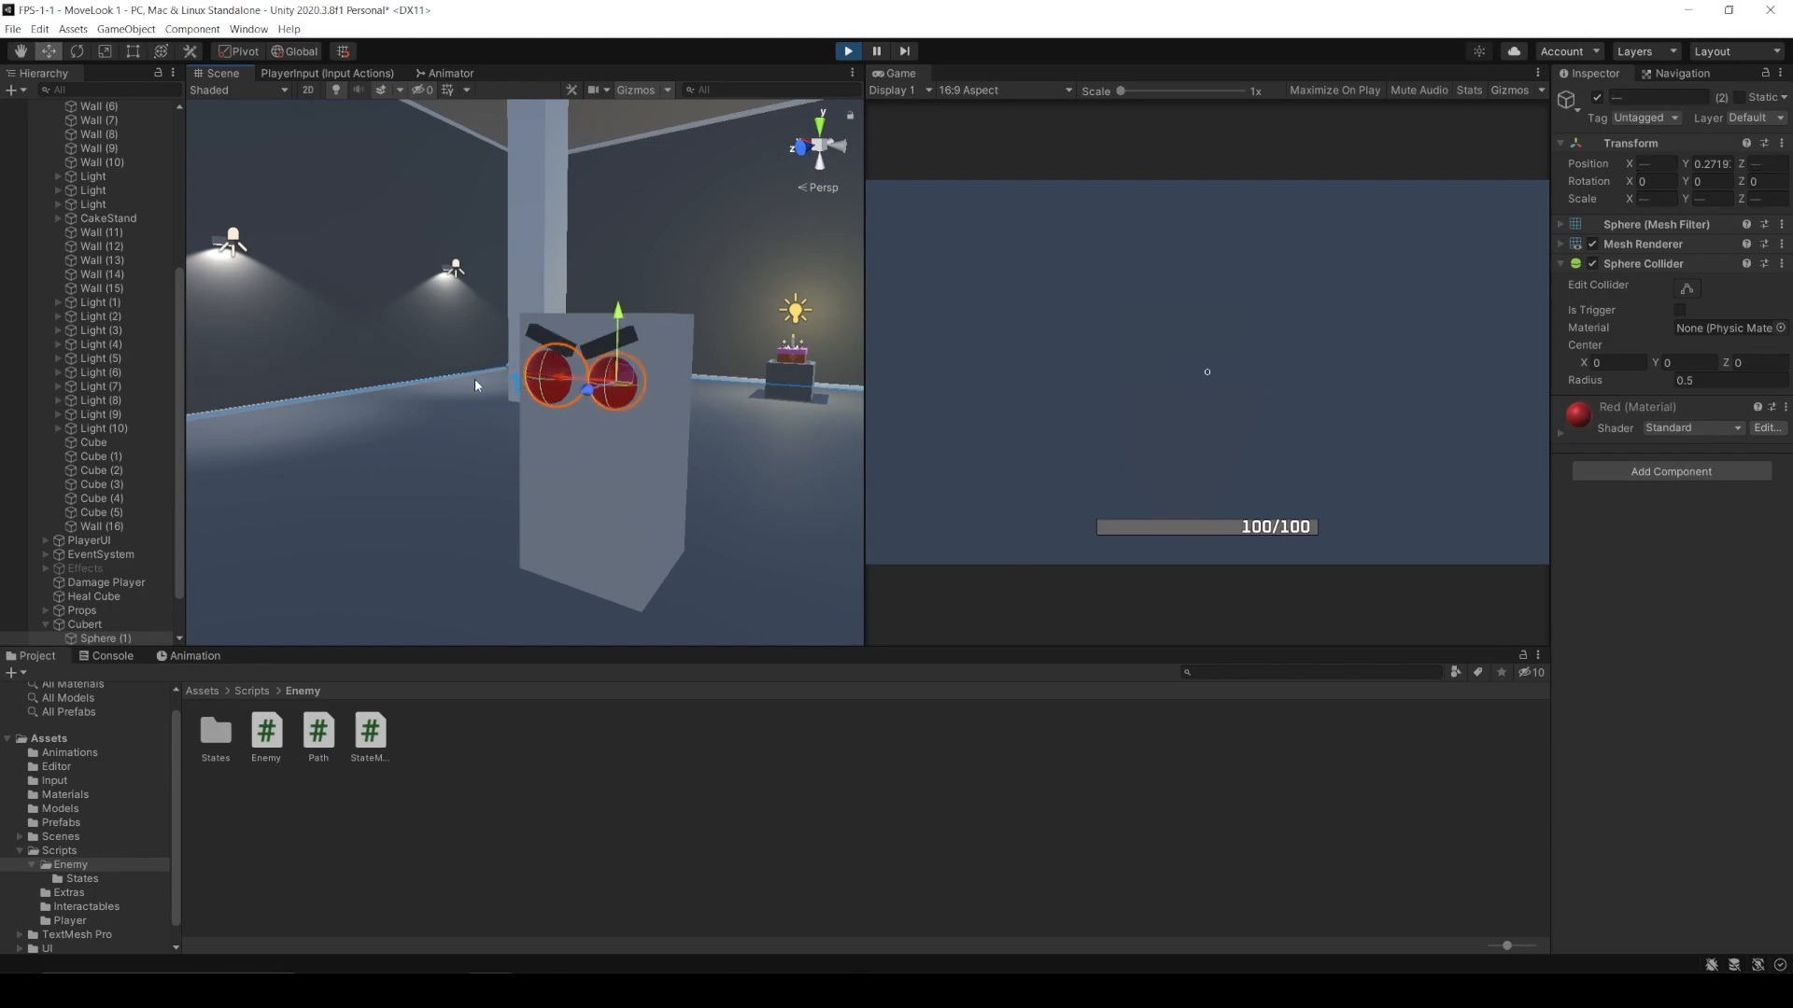
{"action": "left_click", "coordinate": [1782, 268]}
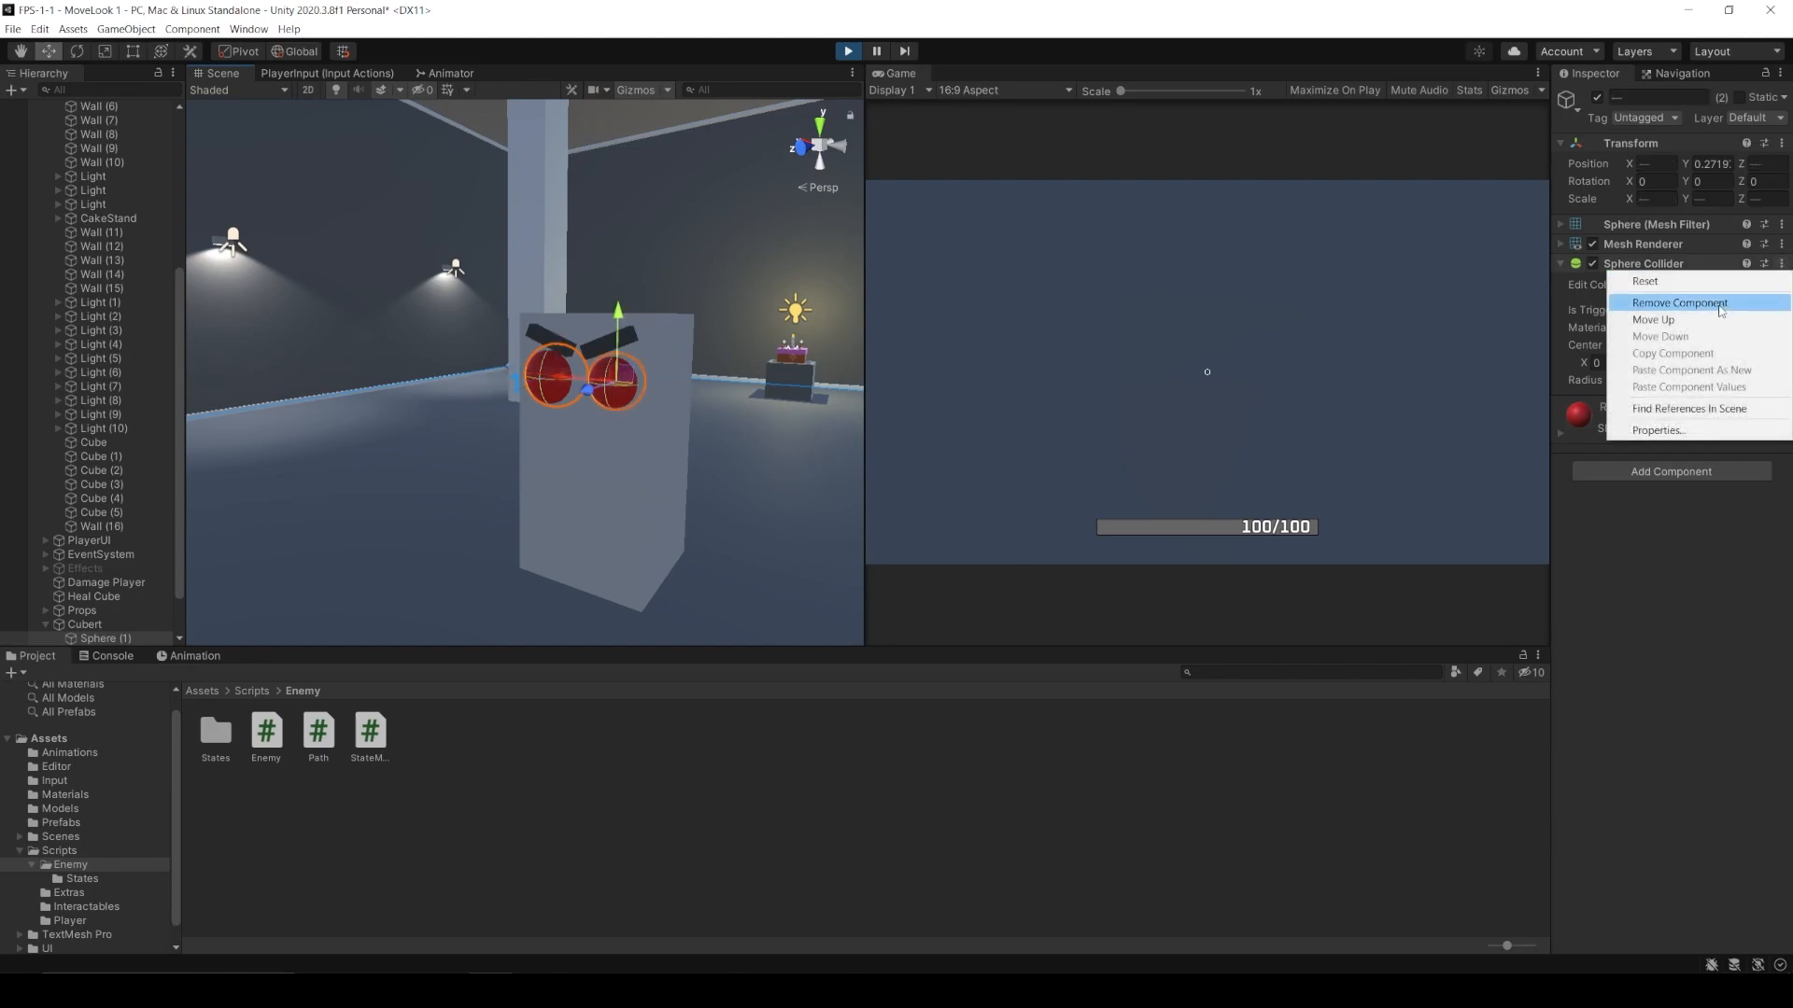
{"action": "left_click", "coordinate": [1671, 296]}
{"action": "left_click", "coordinate": [1751, 118]}
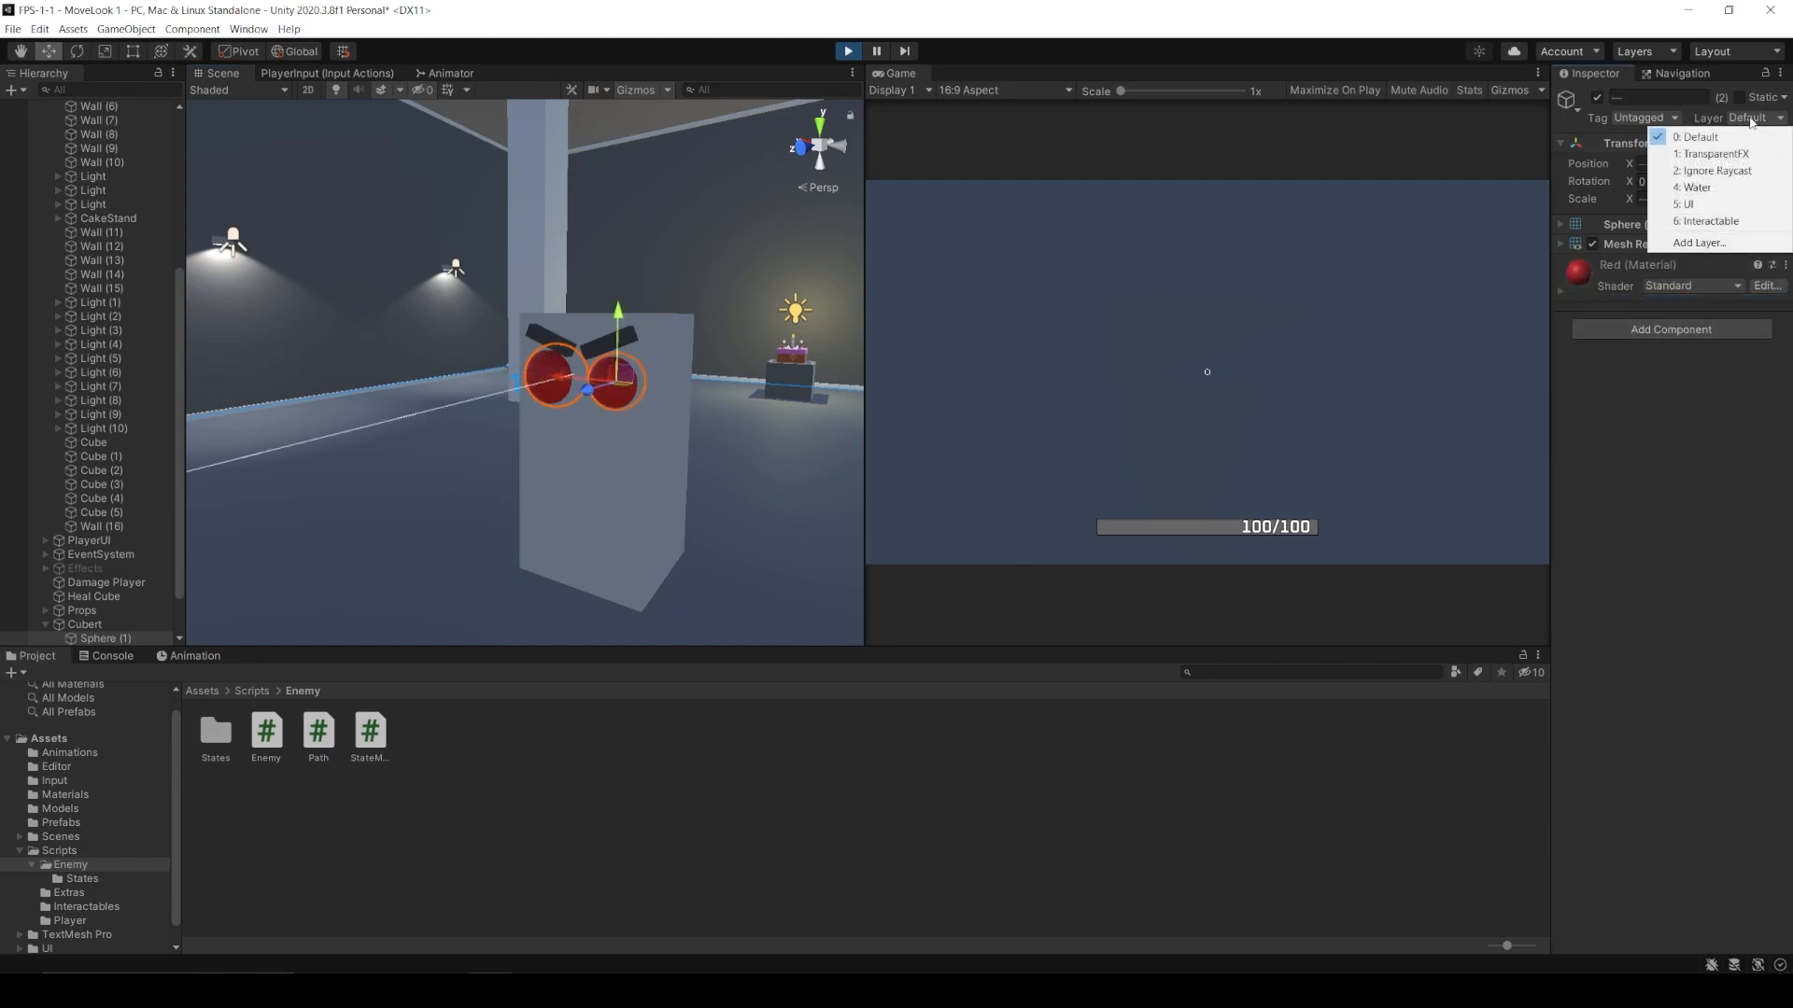
{"action": "left_click", "coordinate": [1616, 398]}
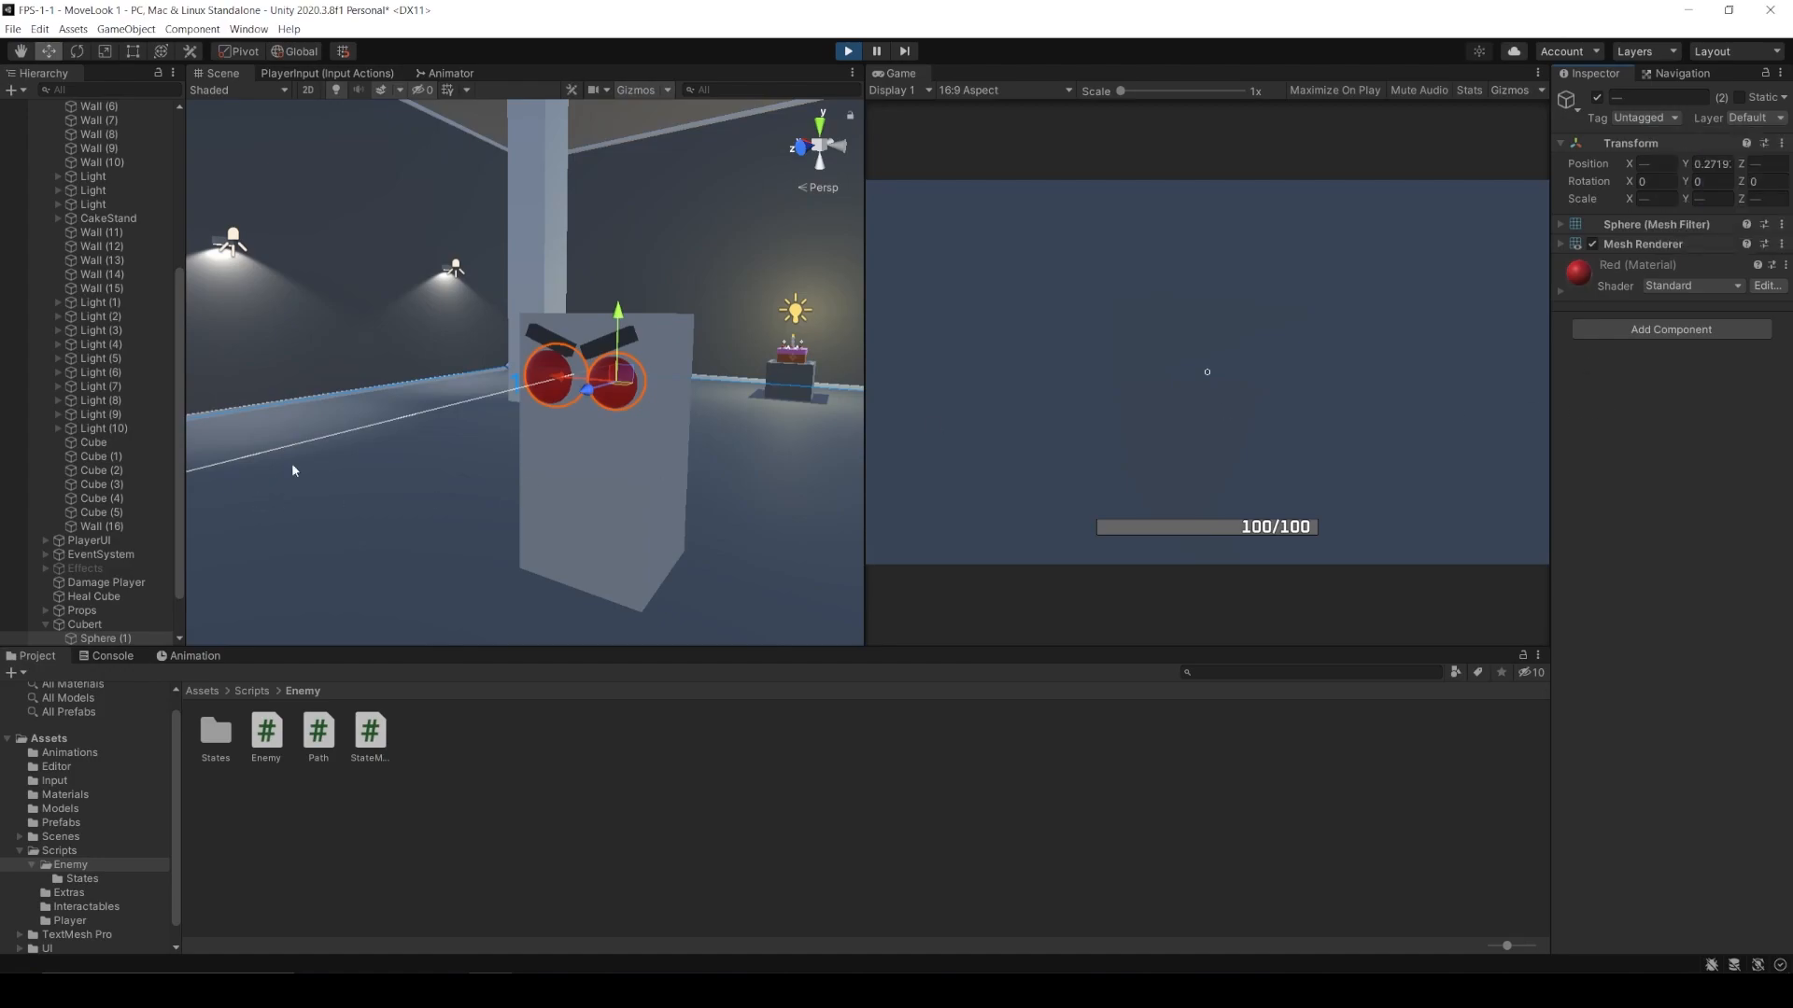
- Walk the player around in front of Cubert and jump to check that the debug ray follows from eye level
{"action": "left_click", "coordinate": [1055, 308]}
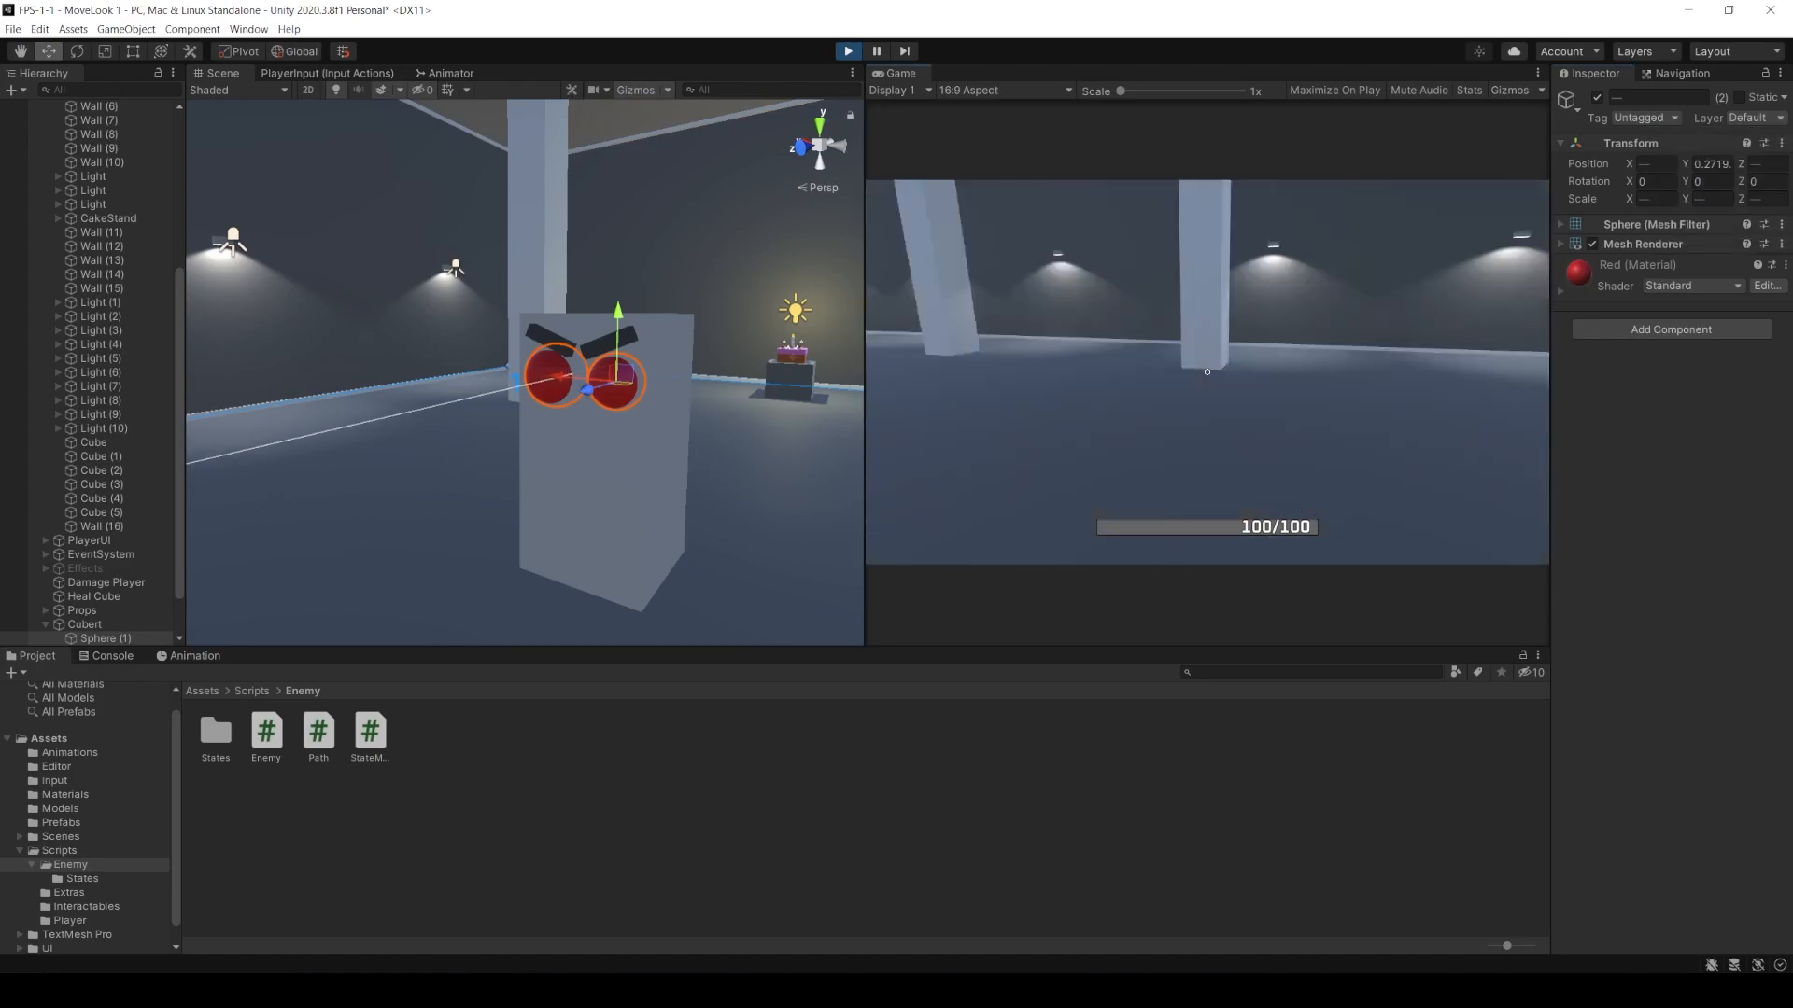
{"action": "key", "text": "d"}
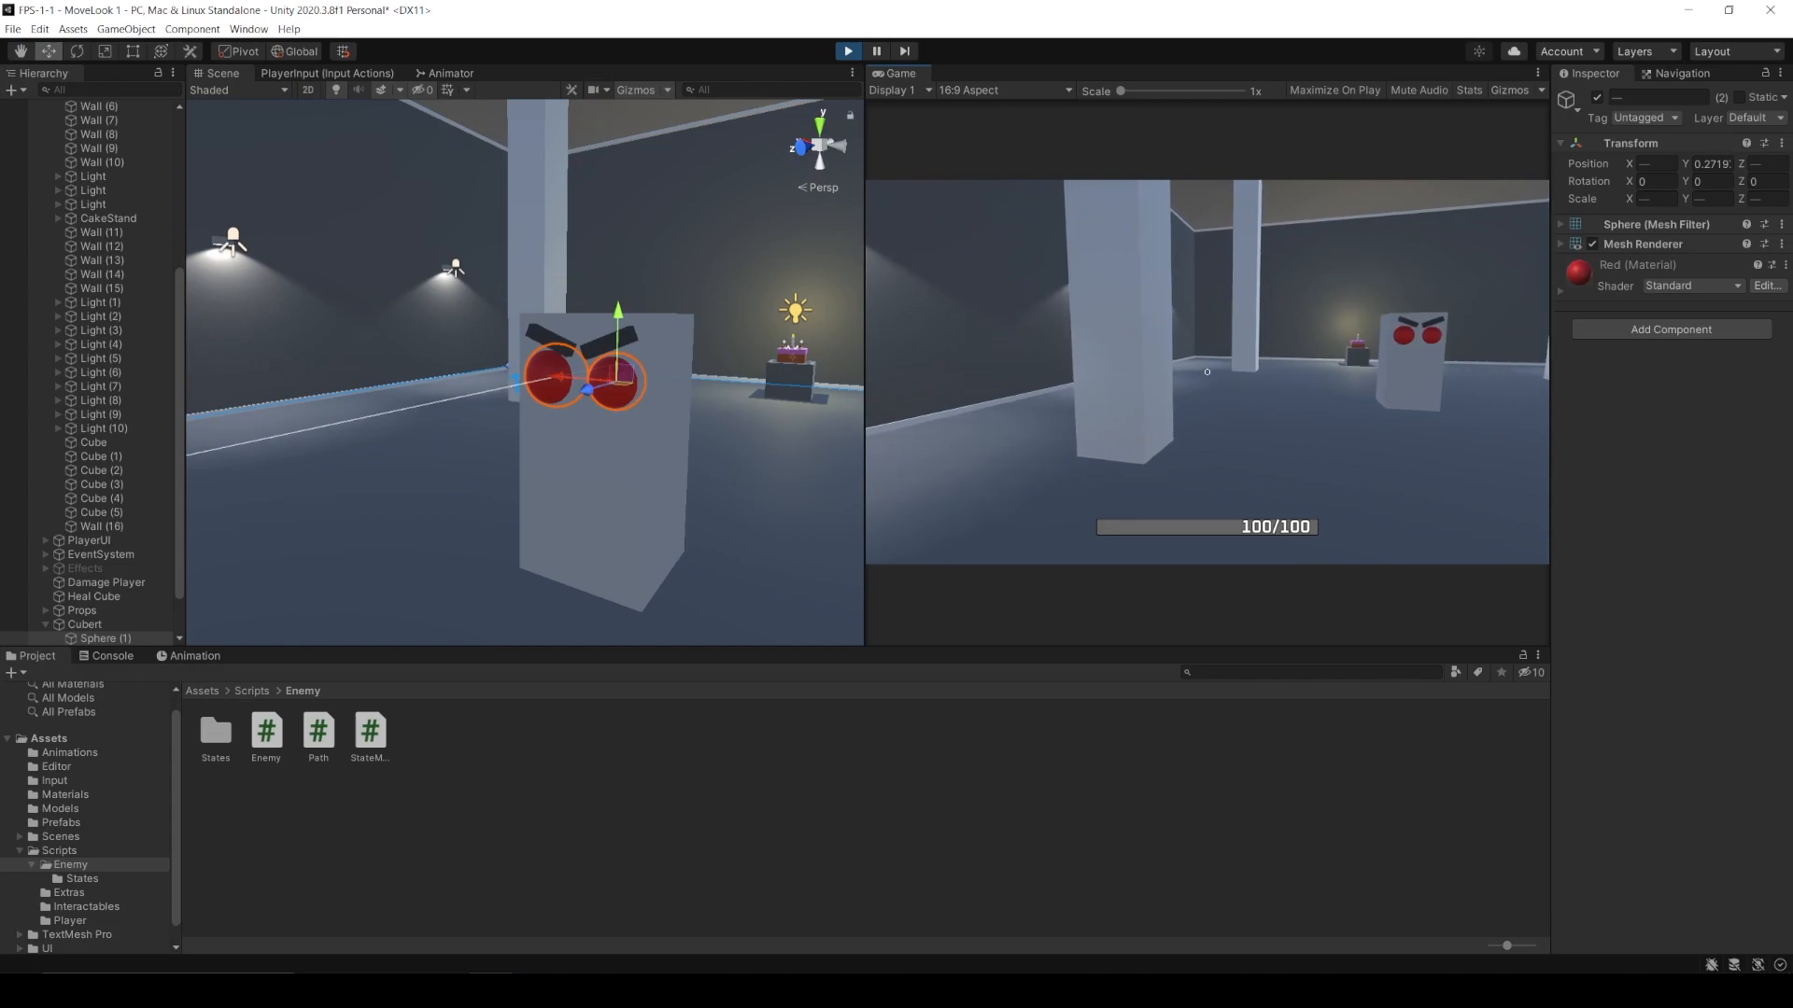
{"action": "key", "text": "d"}
{"action": "key", "text": "space"}
{"action": "key", "text": "space"}
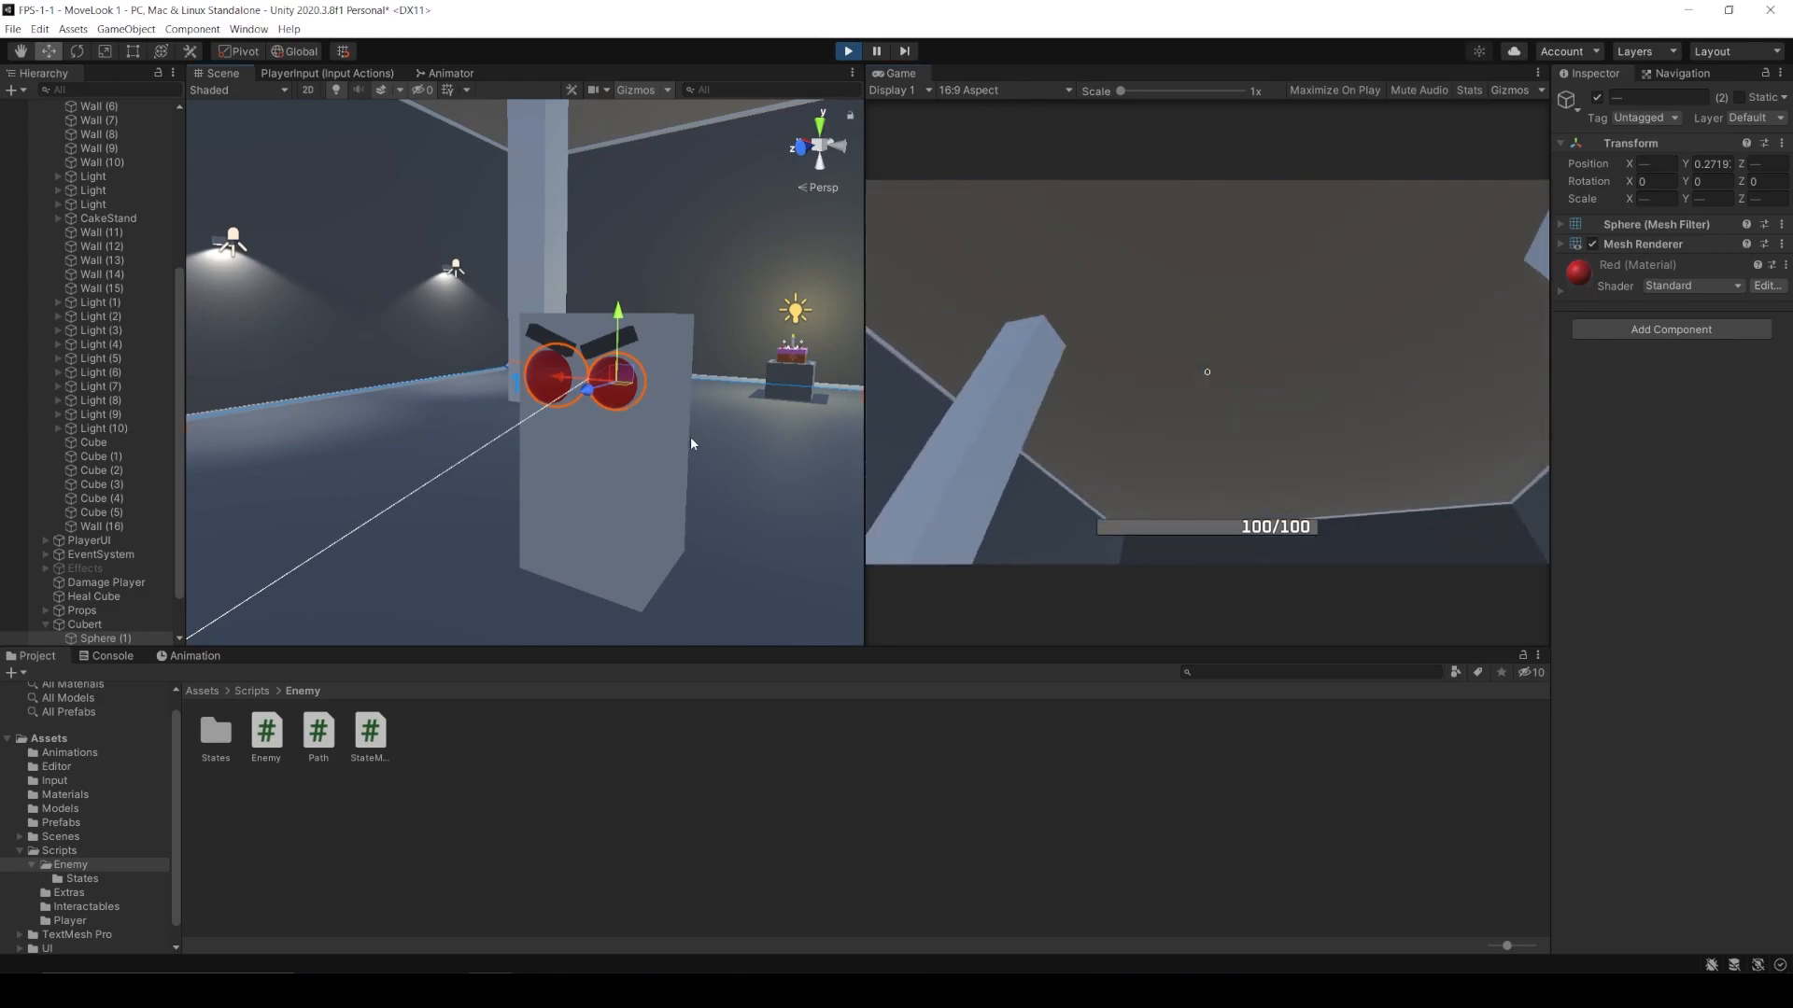
- Copy Cubert's Eye Height value, stop the game and set Cubert's Eye Height to 0.6 in Edit mode
{"action": "left_click", "coordinate": [654, 443]}
{"action": "left_click", "coordinate": [1704, 721]}
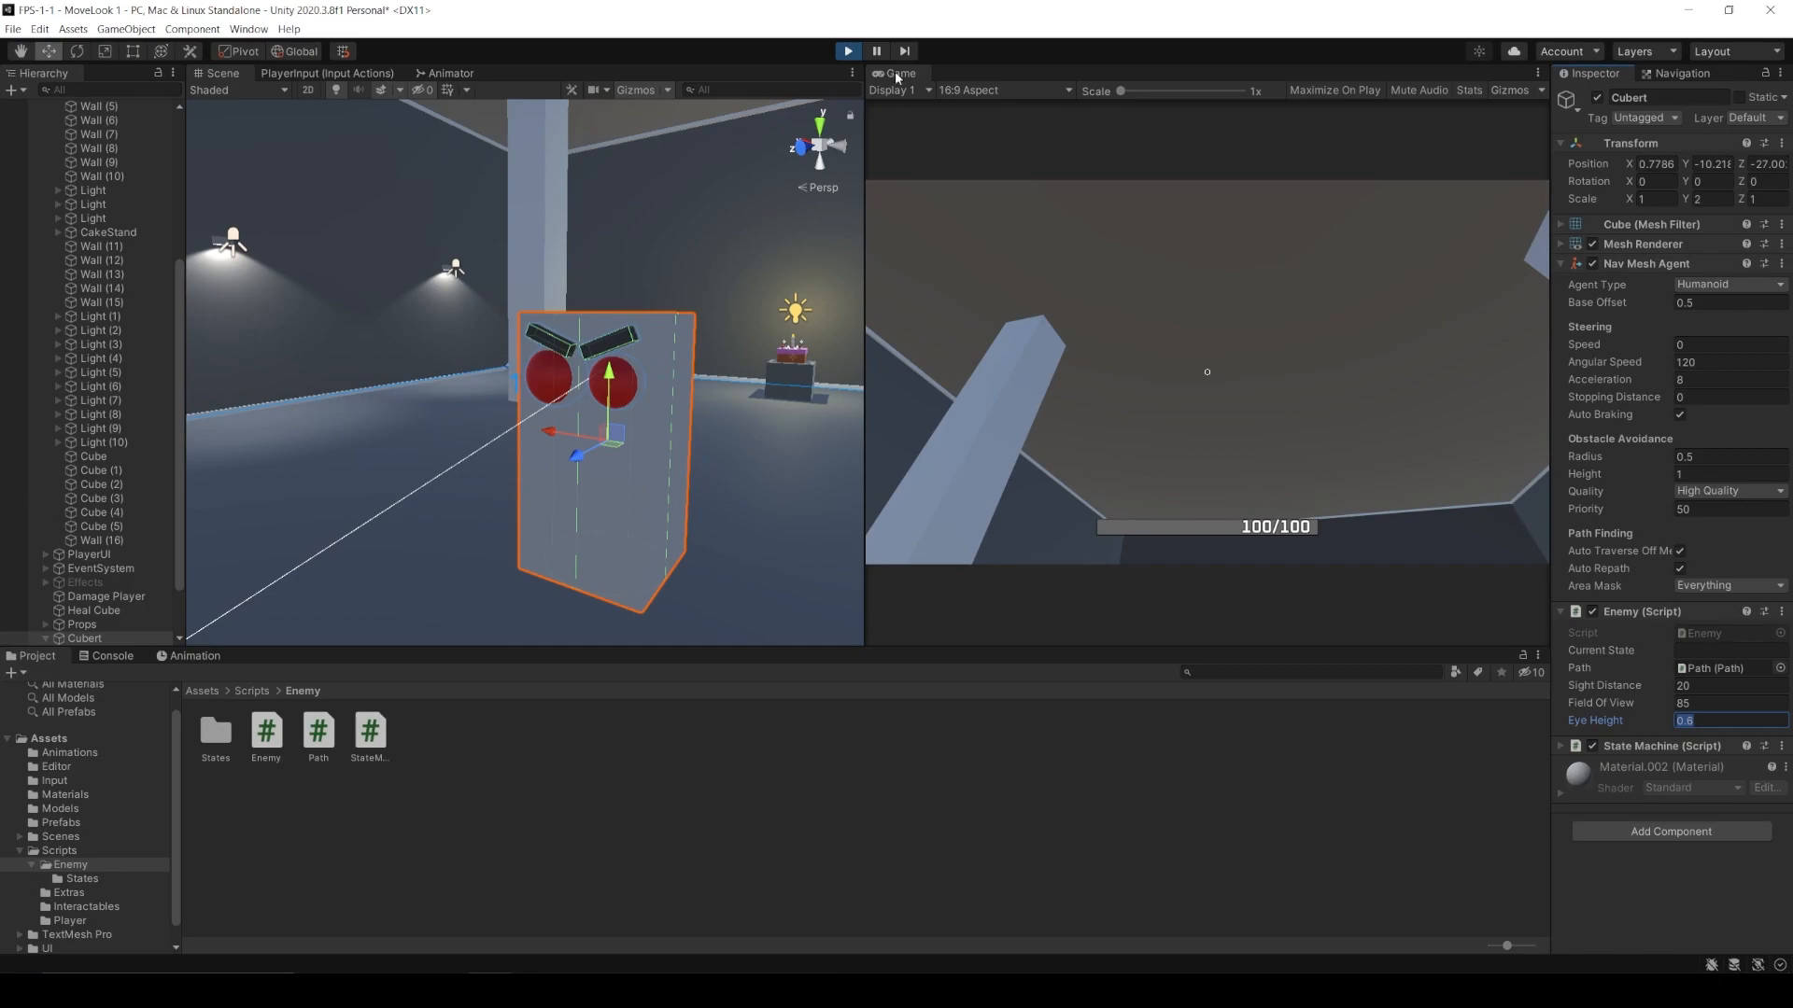
{"action": "left_click", "coordinate": [861, 53]}
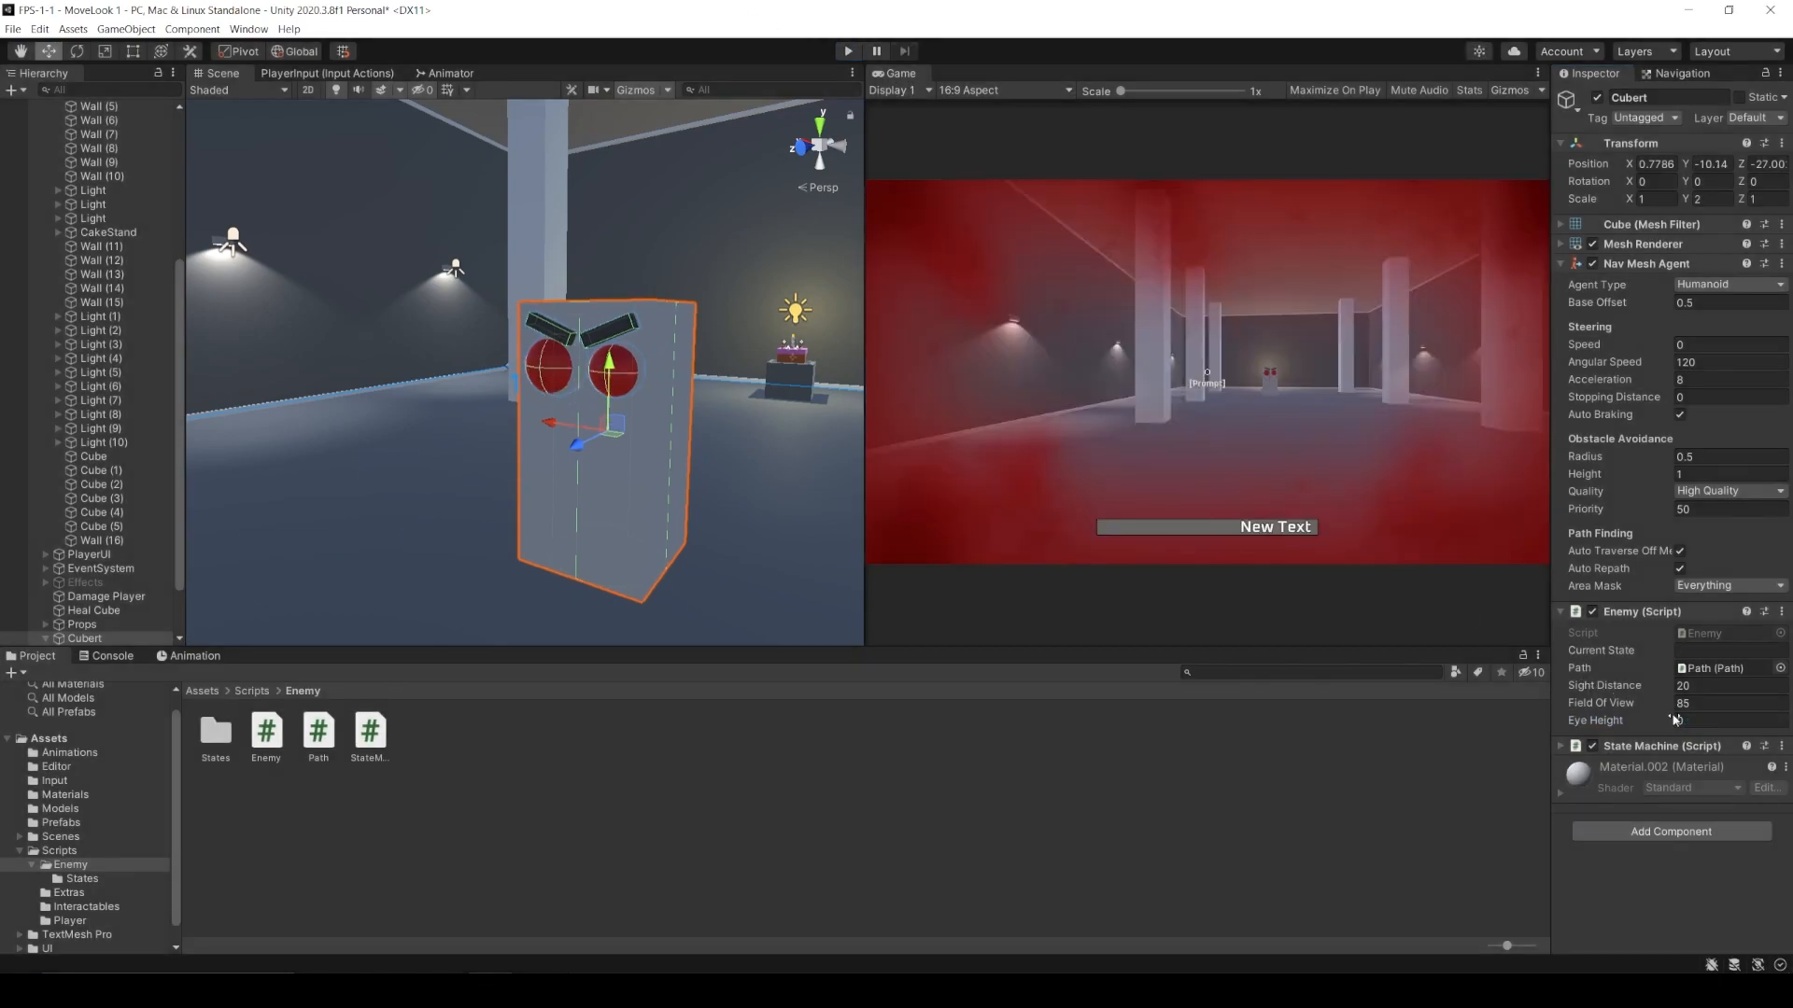
{"action": "left_click", "coordinate": [1459, 821]}
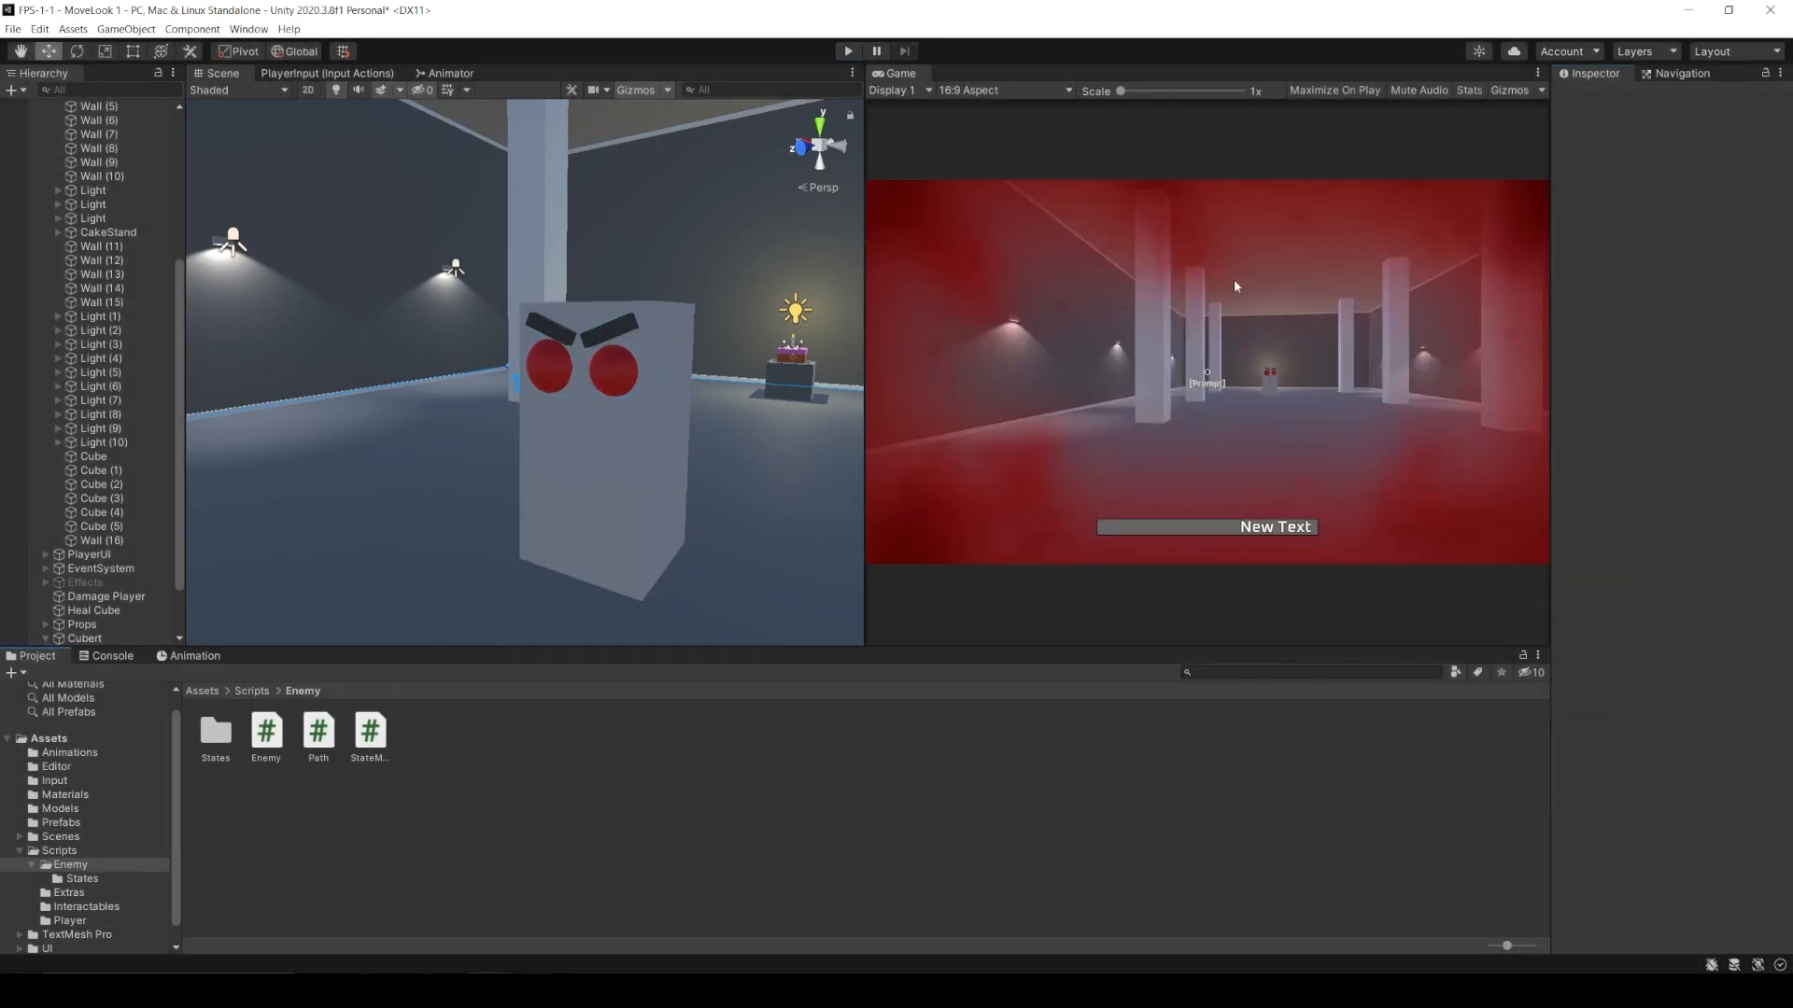
{"action": "left_click", "coordinate": [638, 430]}
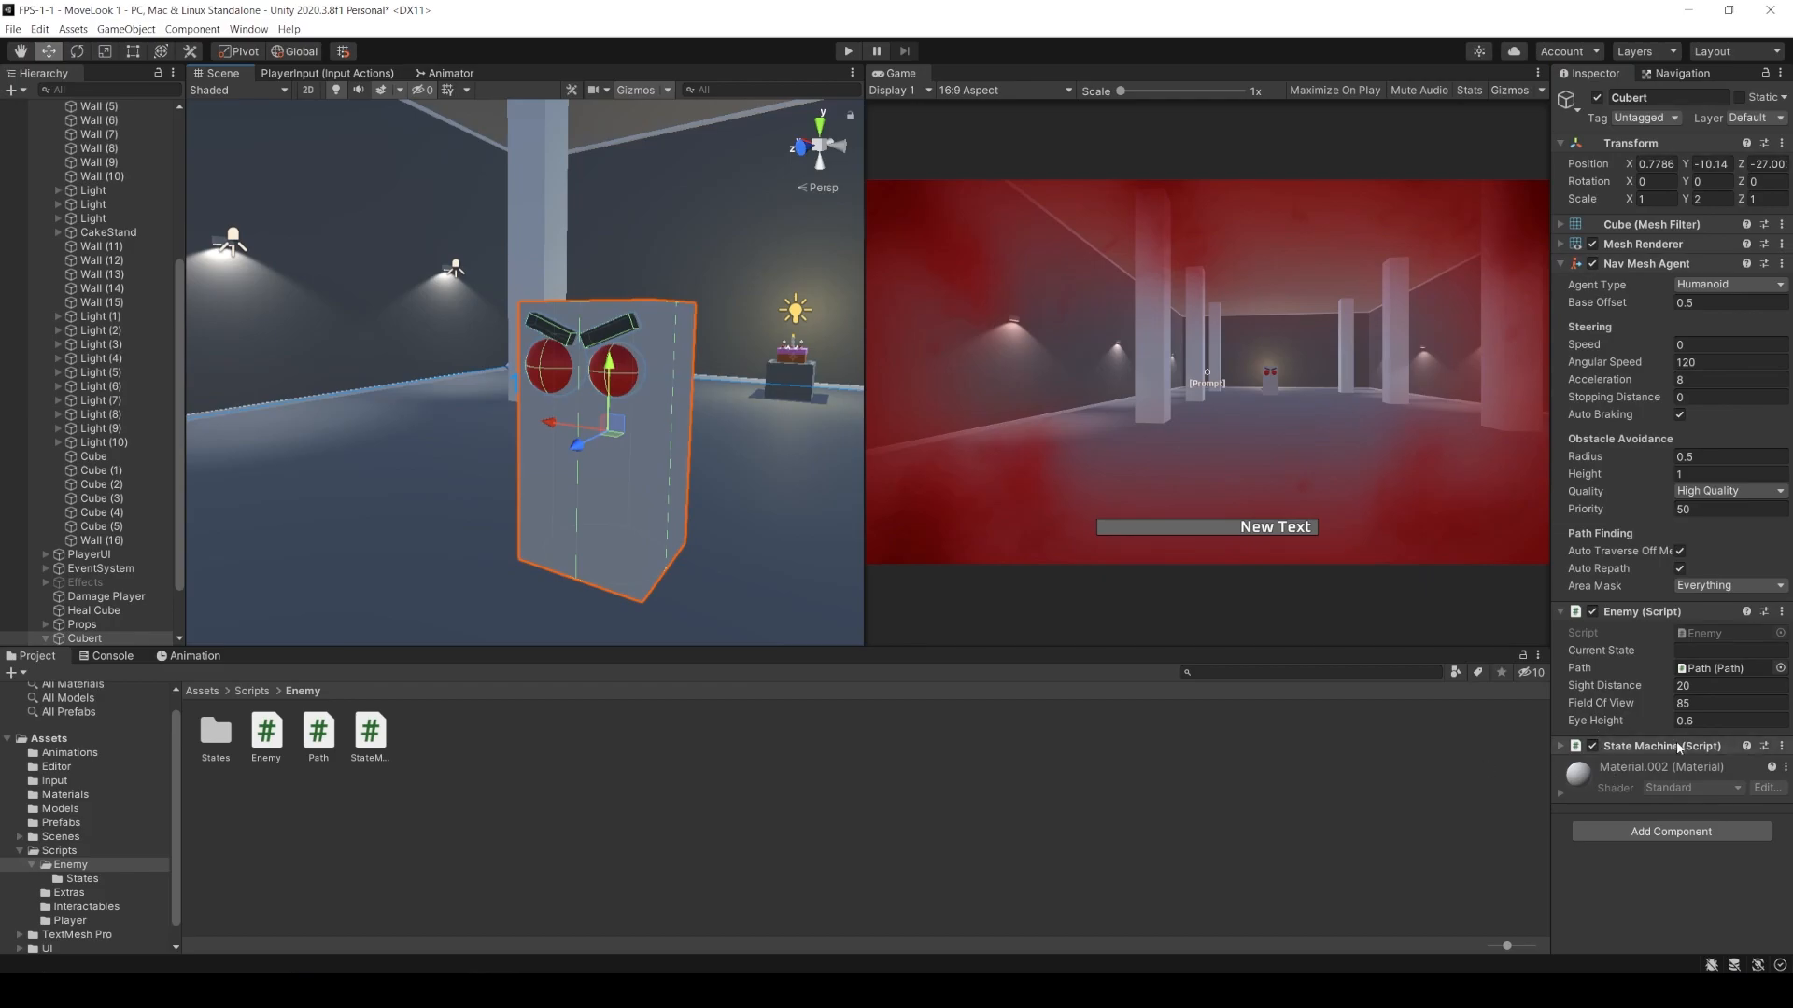
- Create a C# script named AttackState in the Scripts > Enemy folder and open it in Visual Studio
{"action": "scroll", "coordinate": [85, 822], "scroll_direction": "down", "scroll_amount": 1}
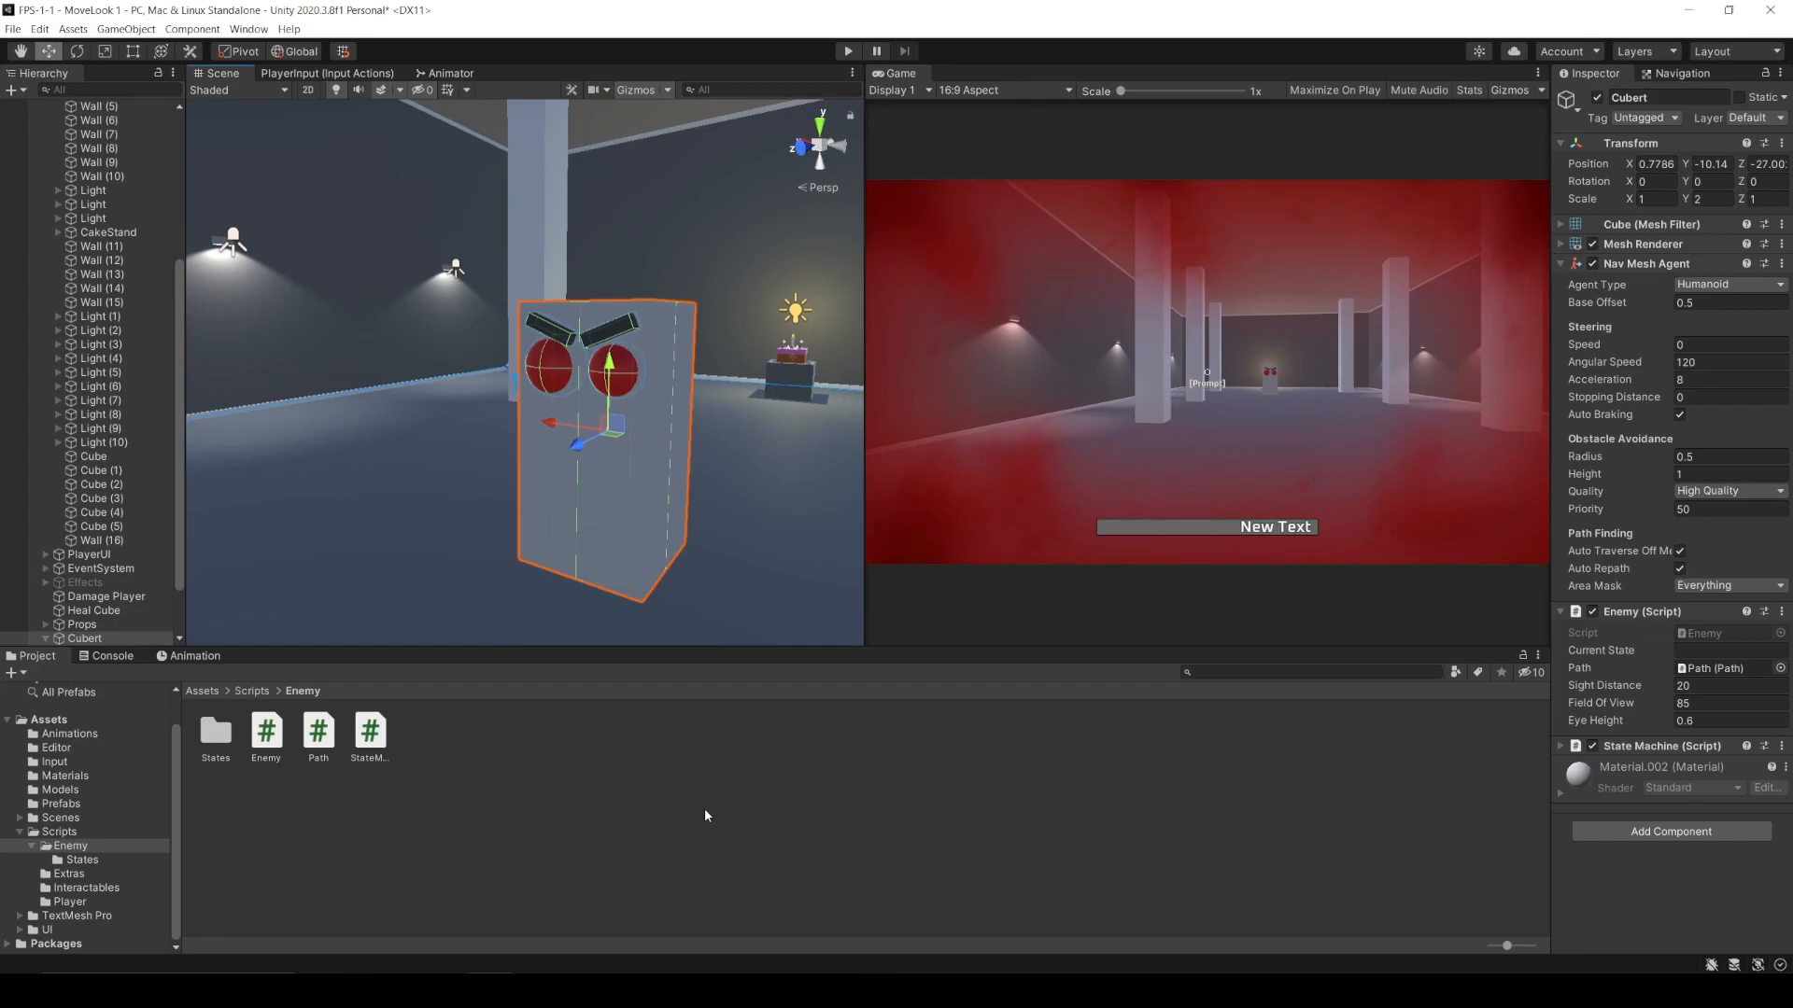
{"action": "right_click", "coordinate": [482, 808]}
{"action": "mouse_move", "coordinate": [551, 413]}
{"action": "left_click", "coordinate": [810, 398]}
{"action": "type", "text": "Atta"}
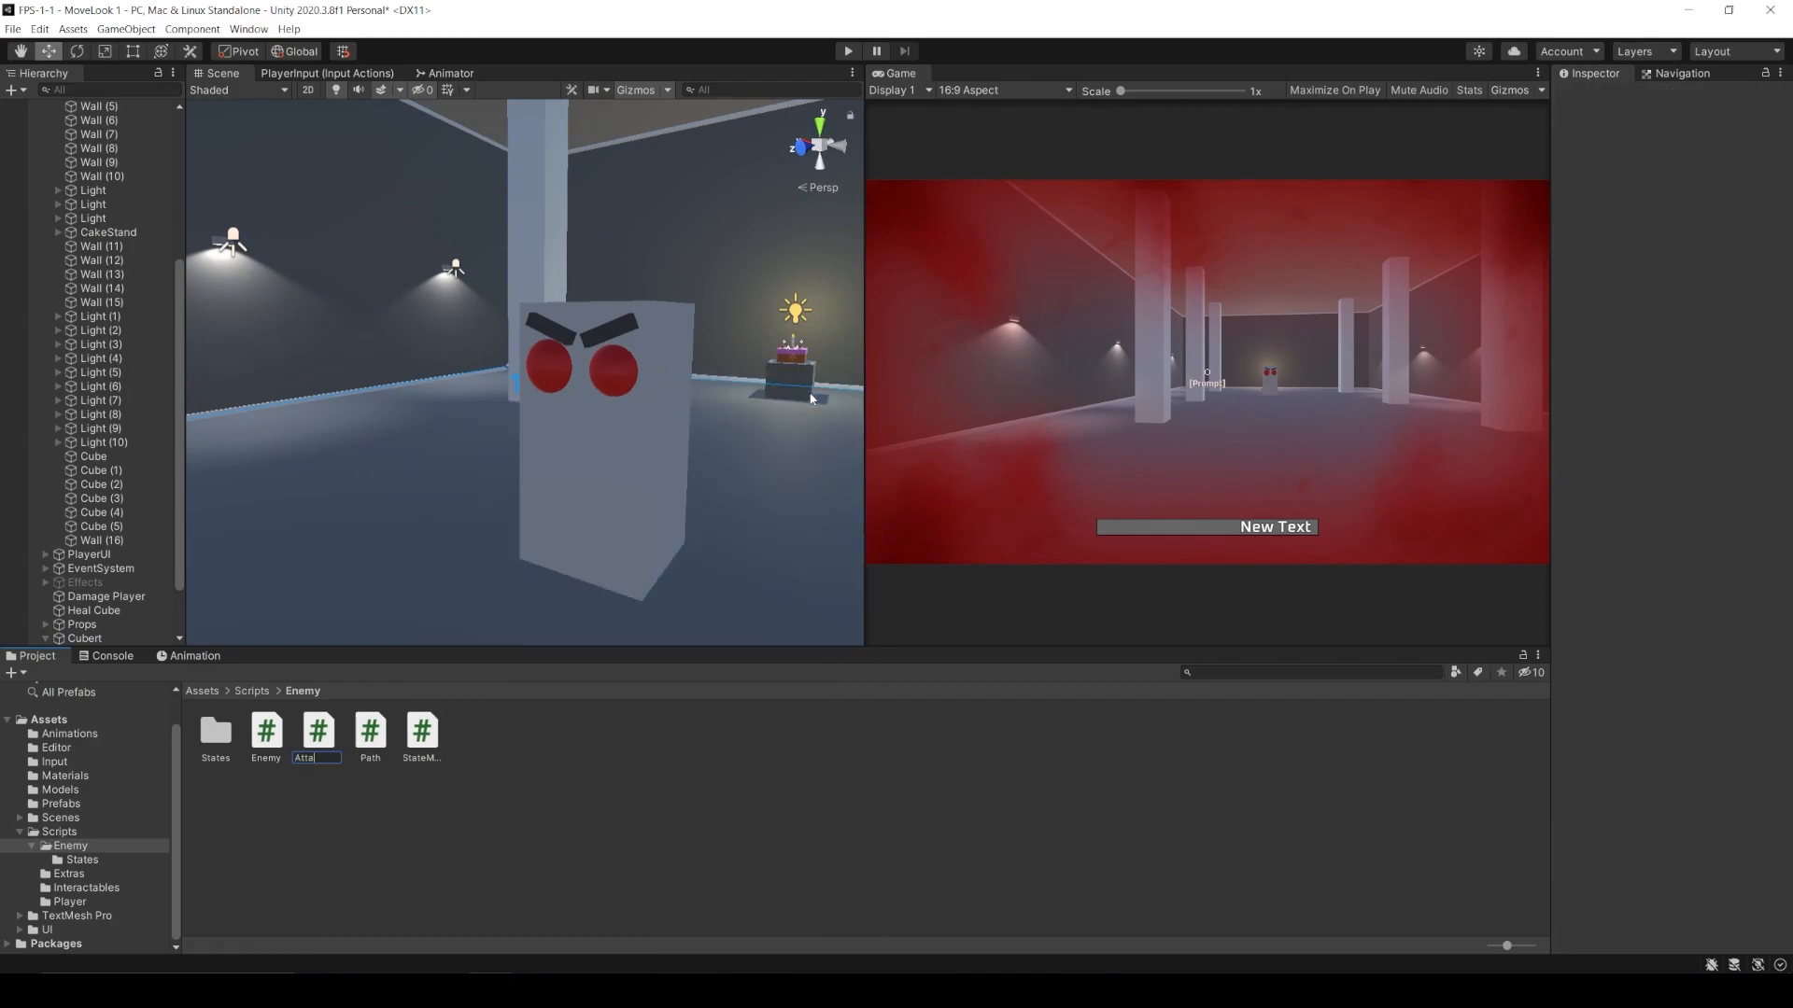
{"action": "type", "text": "ckState"}
{"action": "key", "text": "Return"}
{"action": "double_click", "coordinate": [275, 742]}
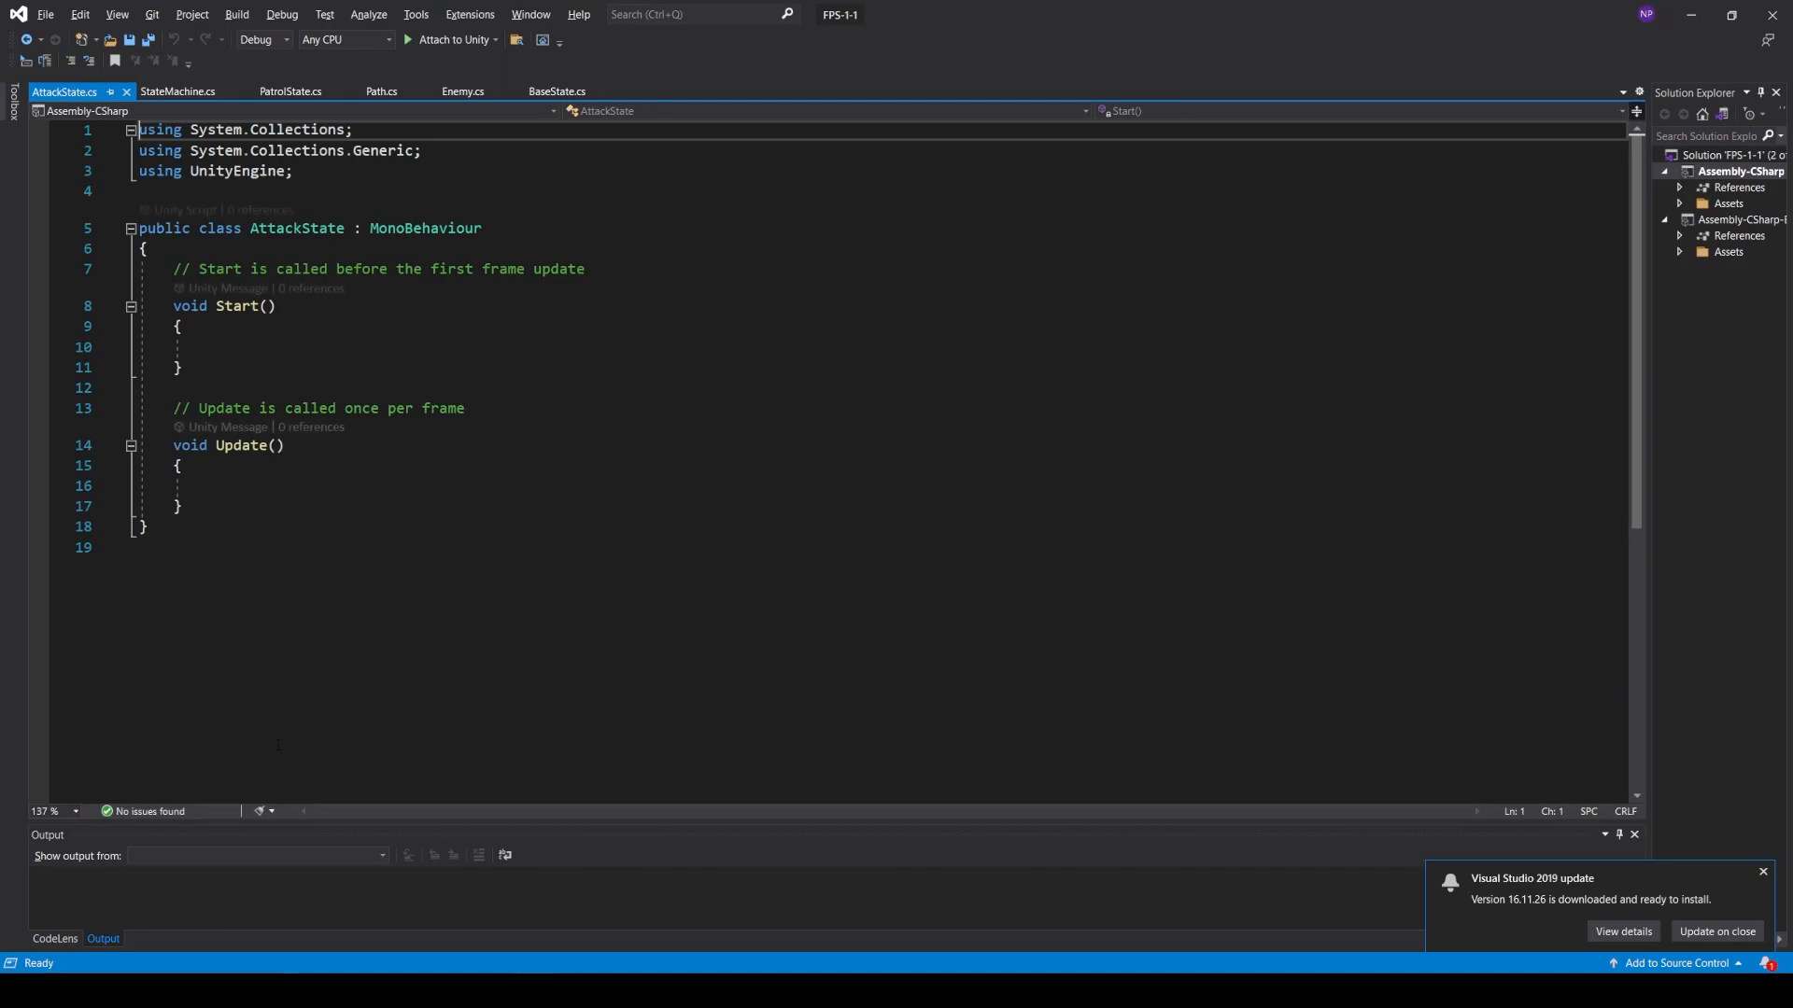
- Make AttackState derive from BaseState and implement the abstract class with Enter, Exit and Perform overrides
{"action": "double_click", "coordinate": [464, 228]}
{"action": "type", "text": "BaseState"}
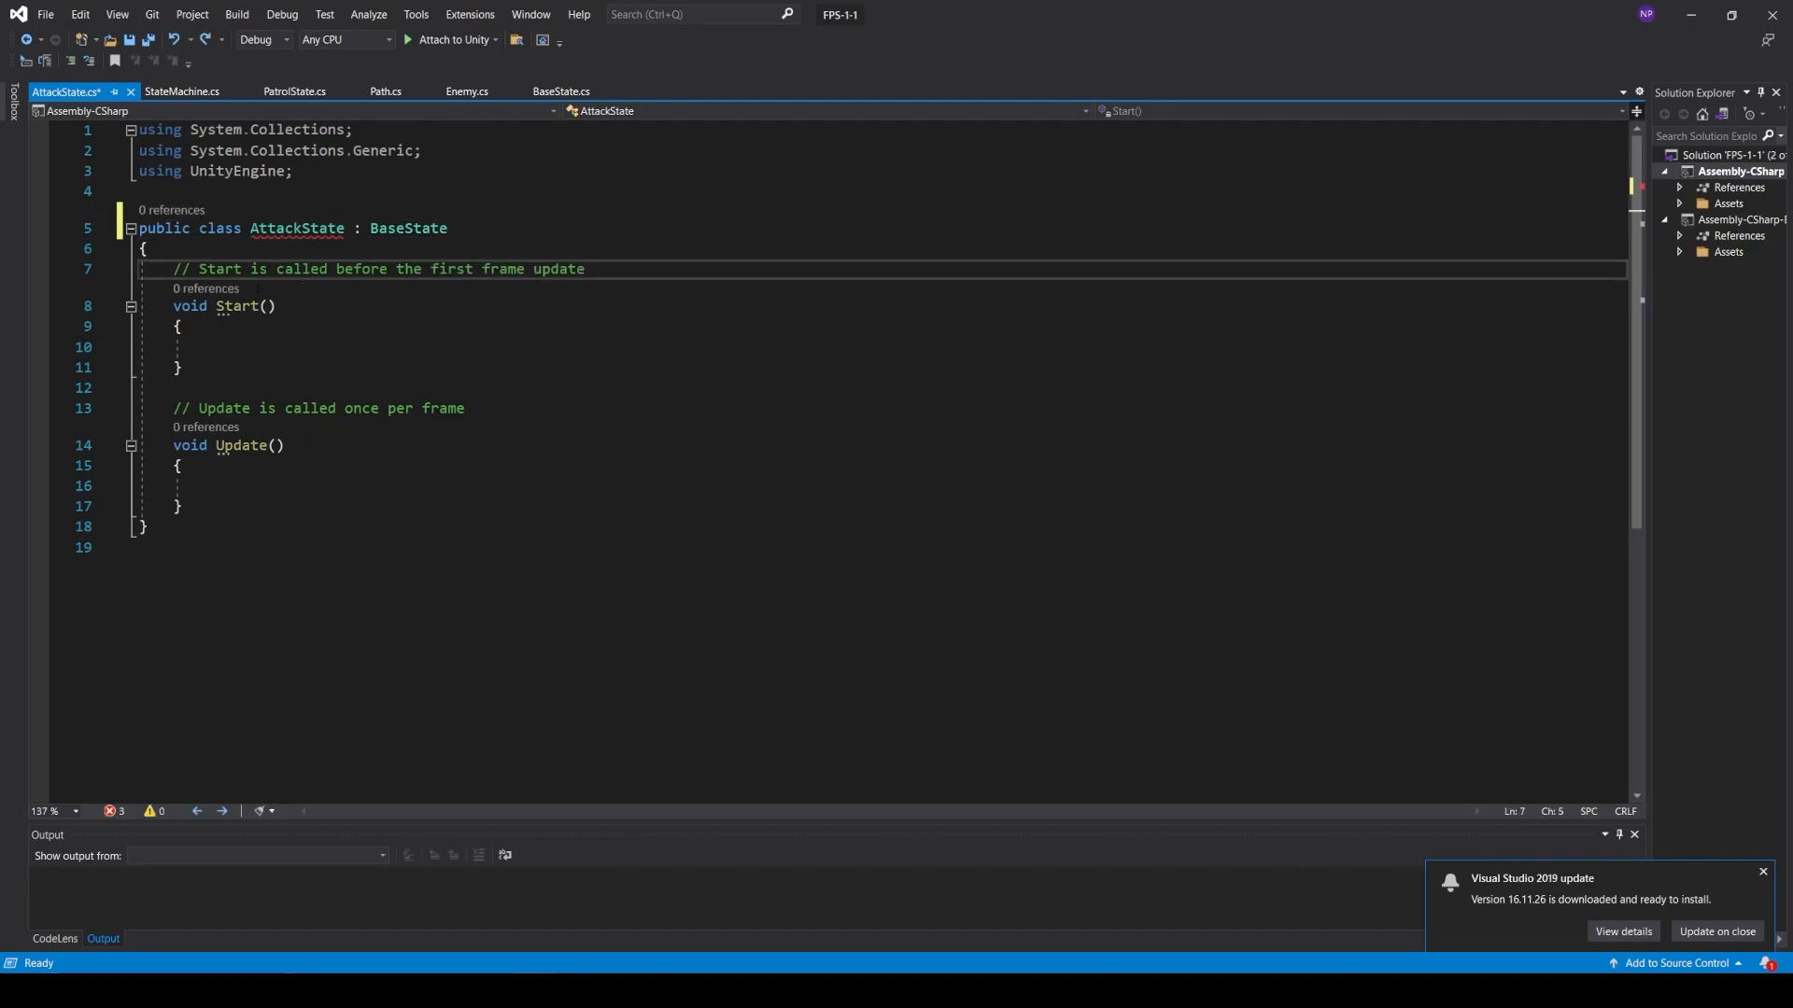
{"action": "right_click", "coordinate": [295, 232]}
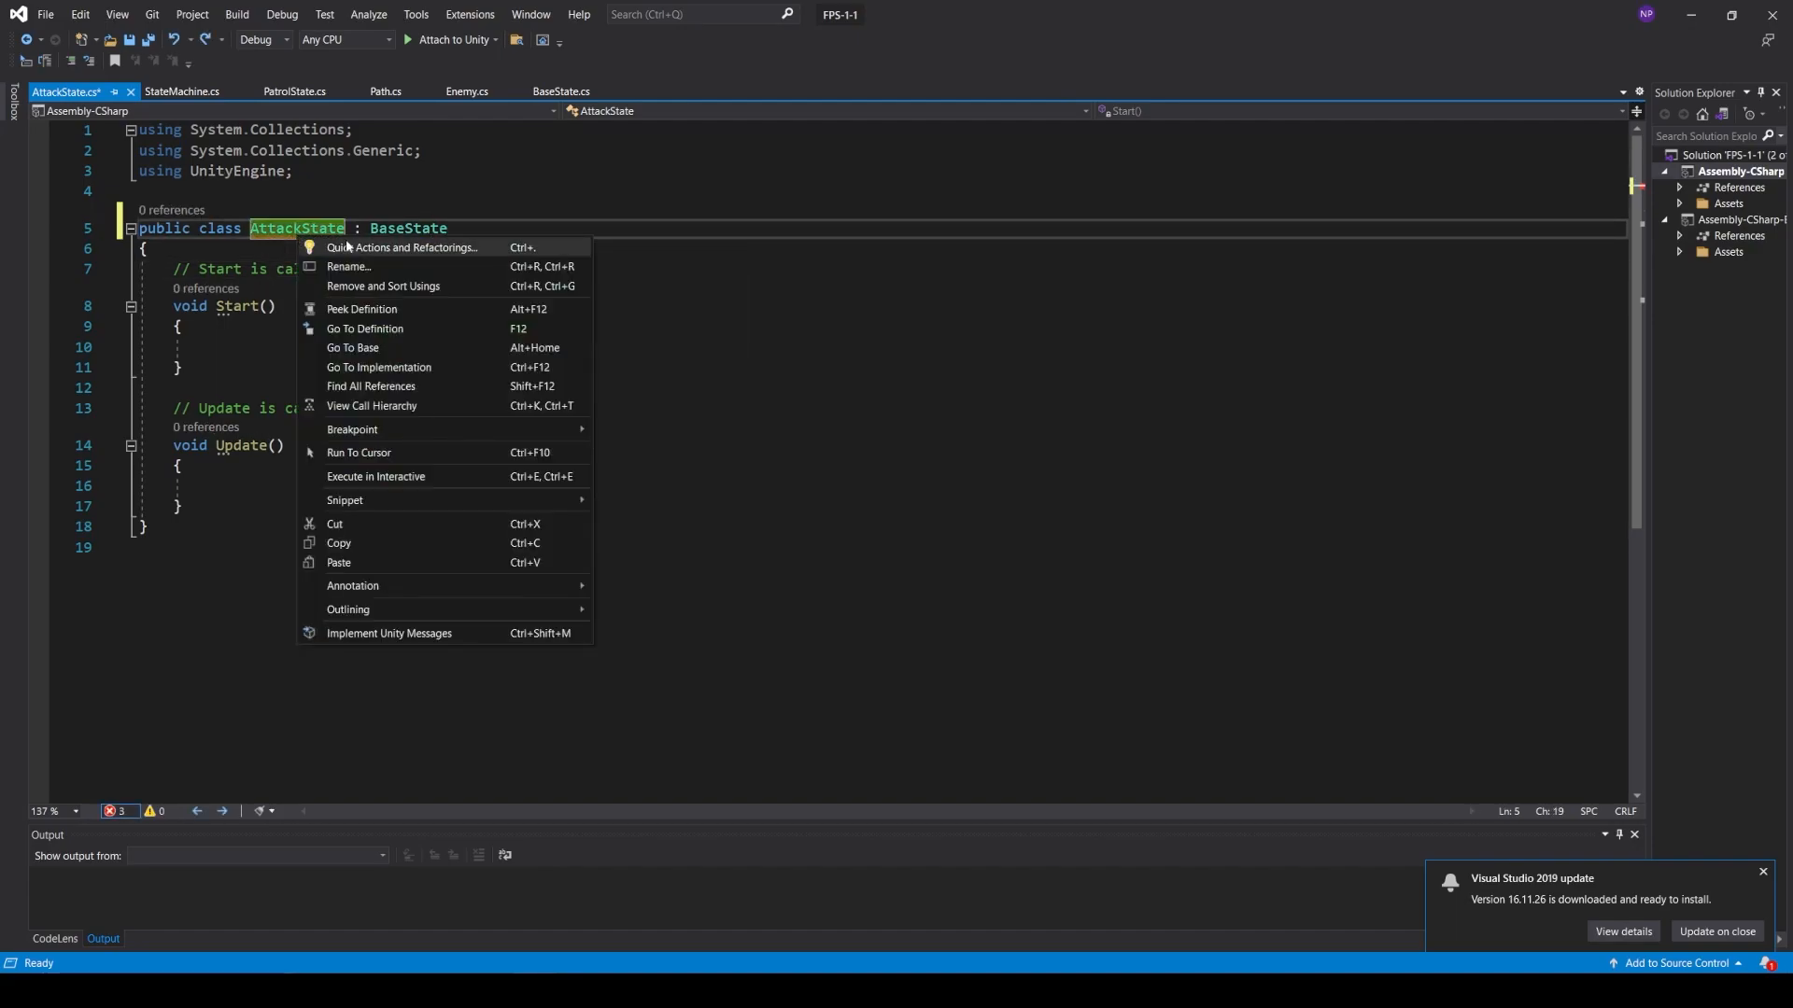
{"action": "left_click", "coordinate": [347, 246]}
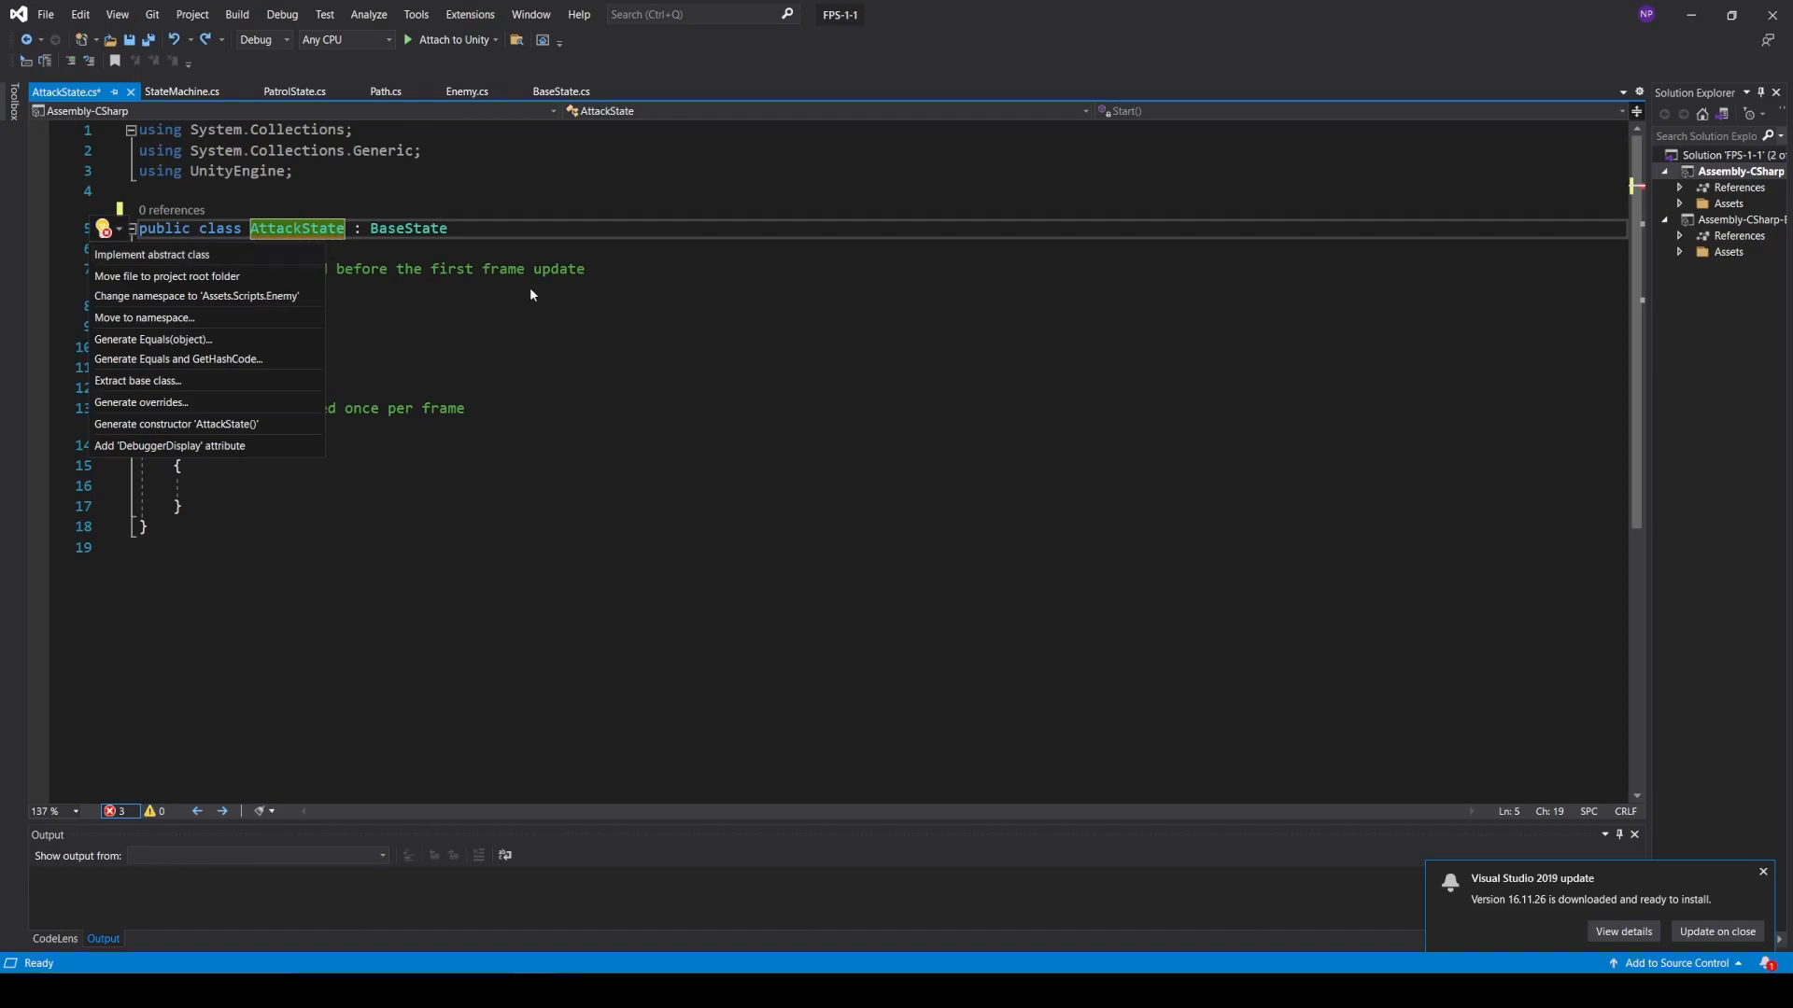
{"action": "left_click", "coordinate": [231, 259]}
{"action": "key", "text": "ctrl+z"}
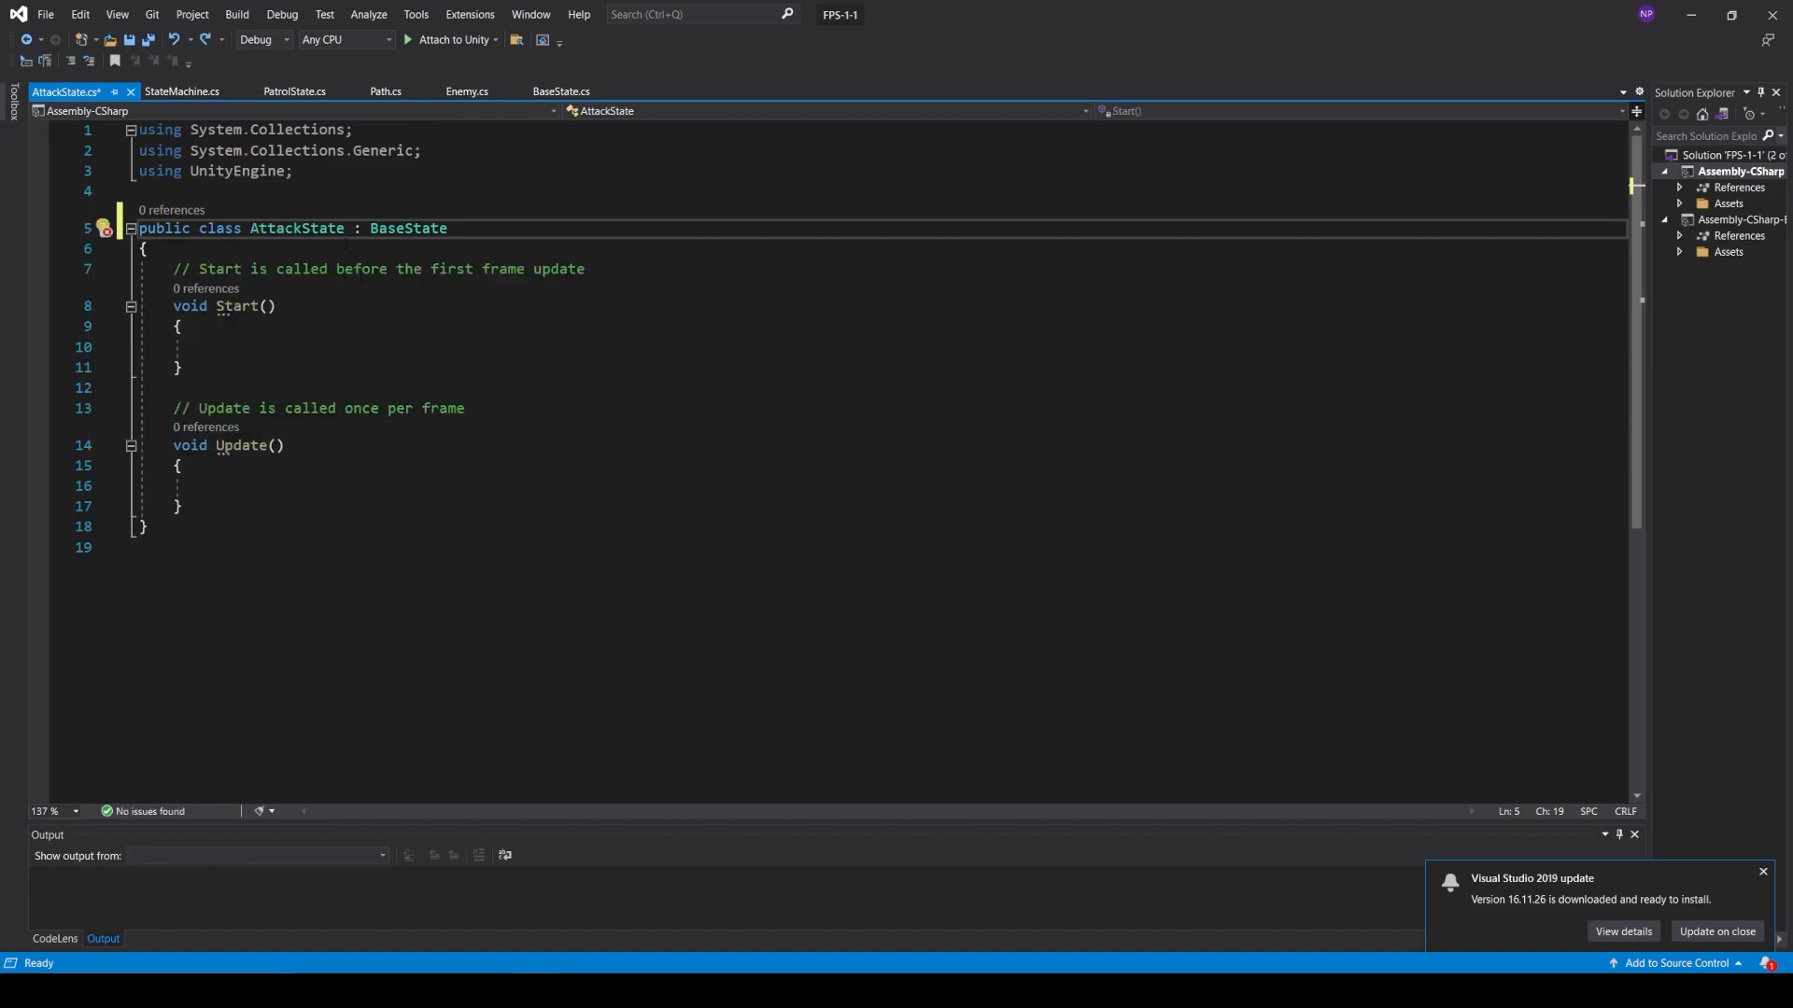
{"action": "key", "text": "ctrl+period"}
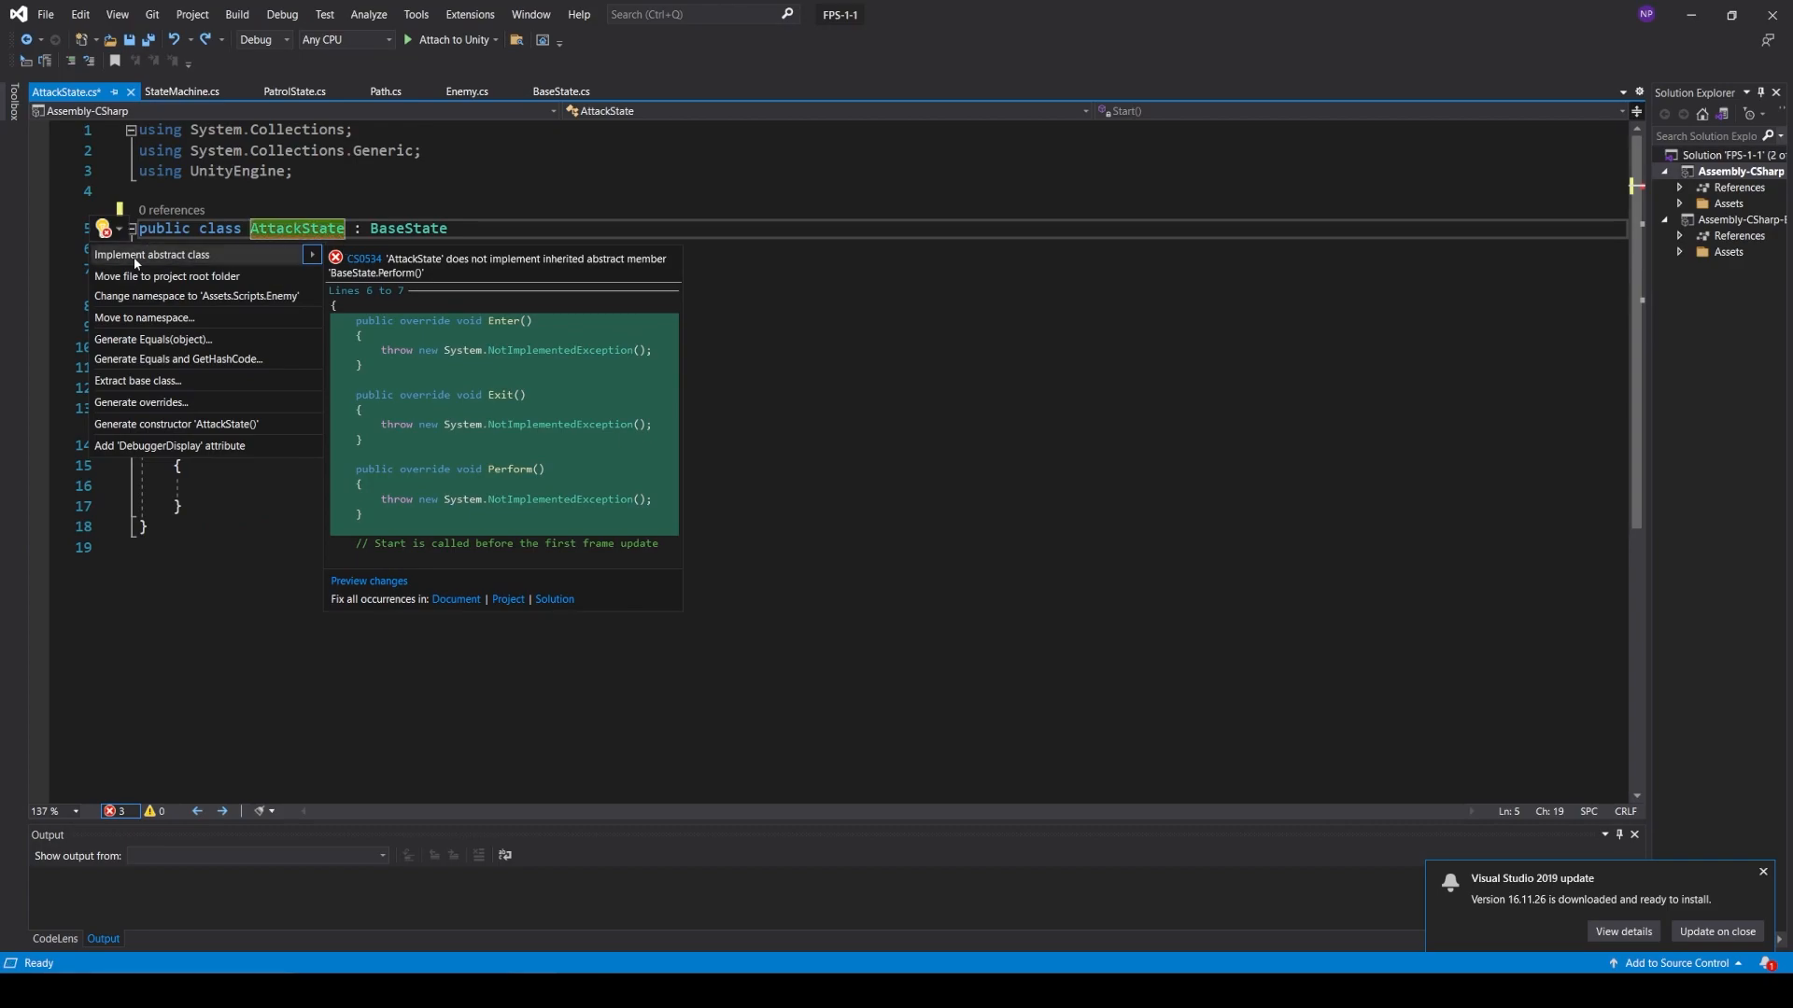
{"action": "key", "text": "Return"}
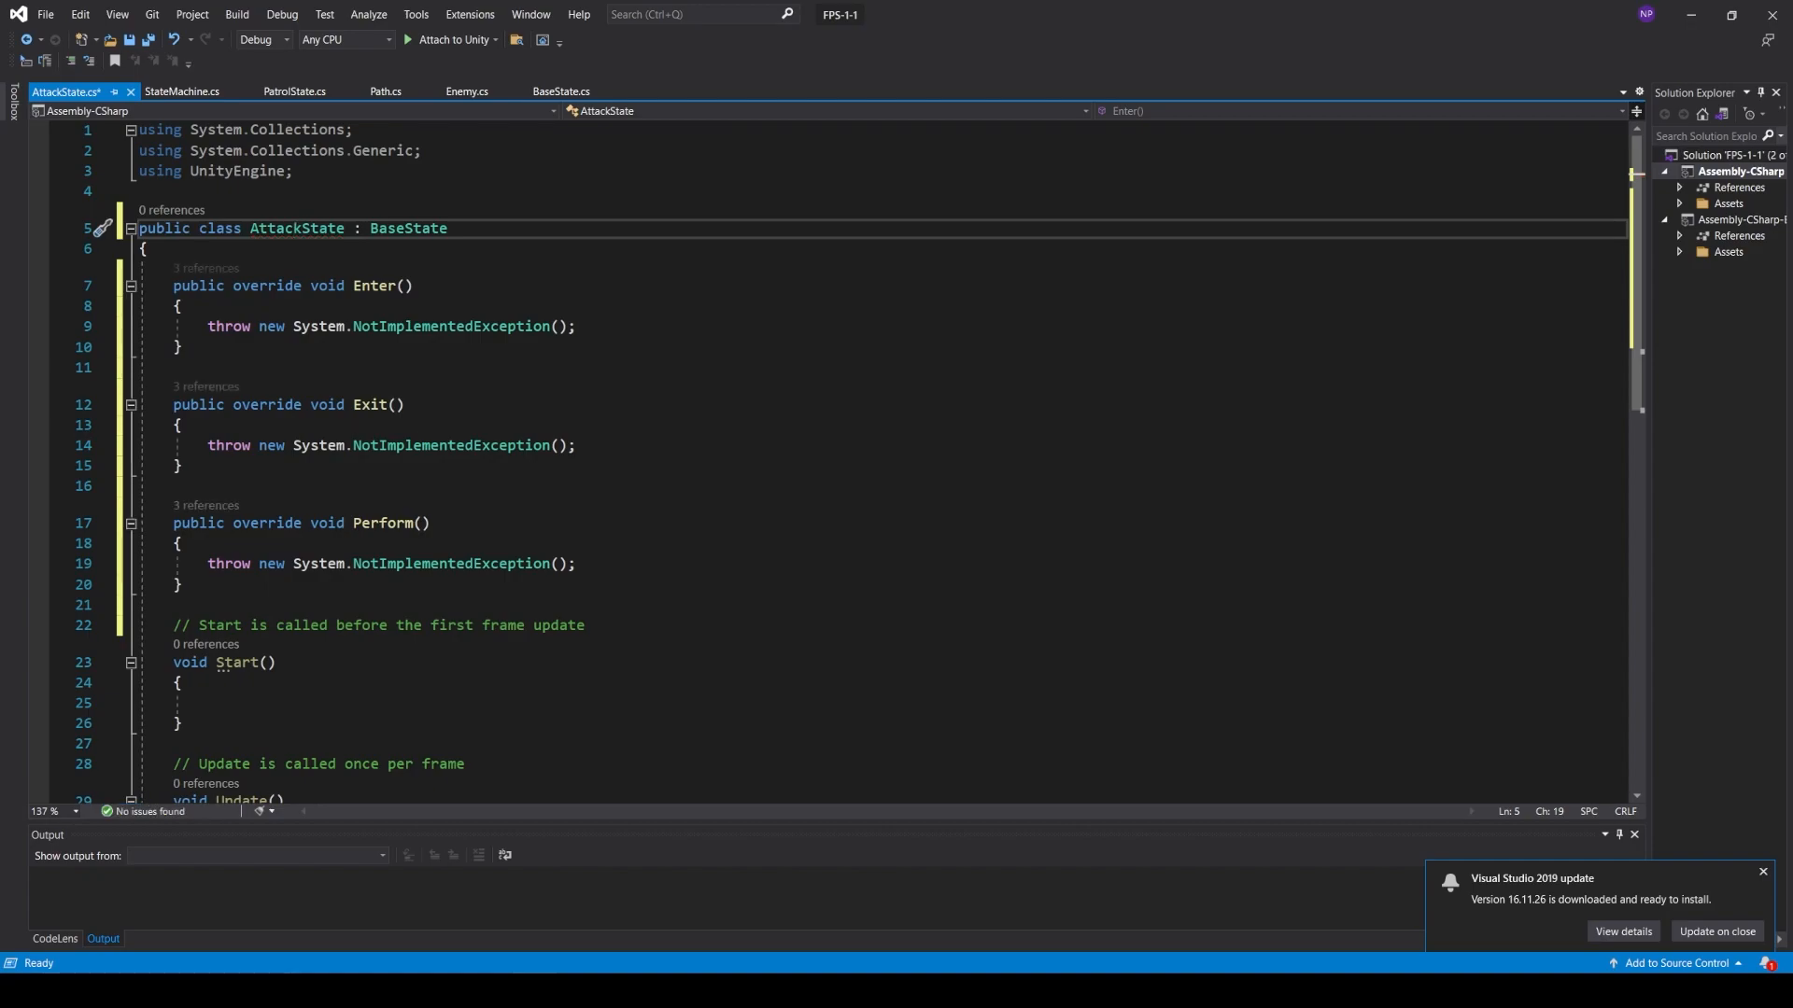
- Remove the NotImplementedException lines from the Enter, Exit and Perform methods
{"action": "left_click_drag", "start_coordinate": [576, 326], "coordinate": [103, 326]}
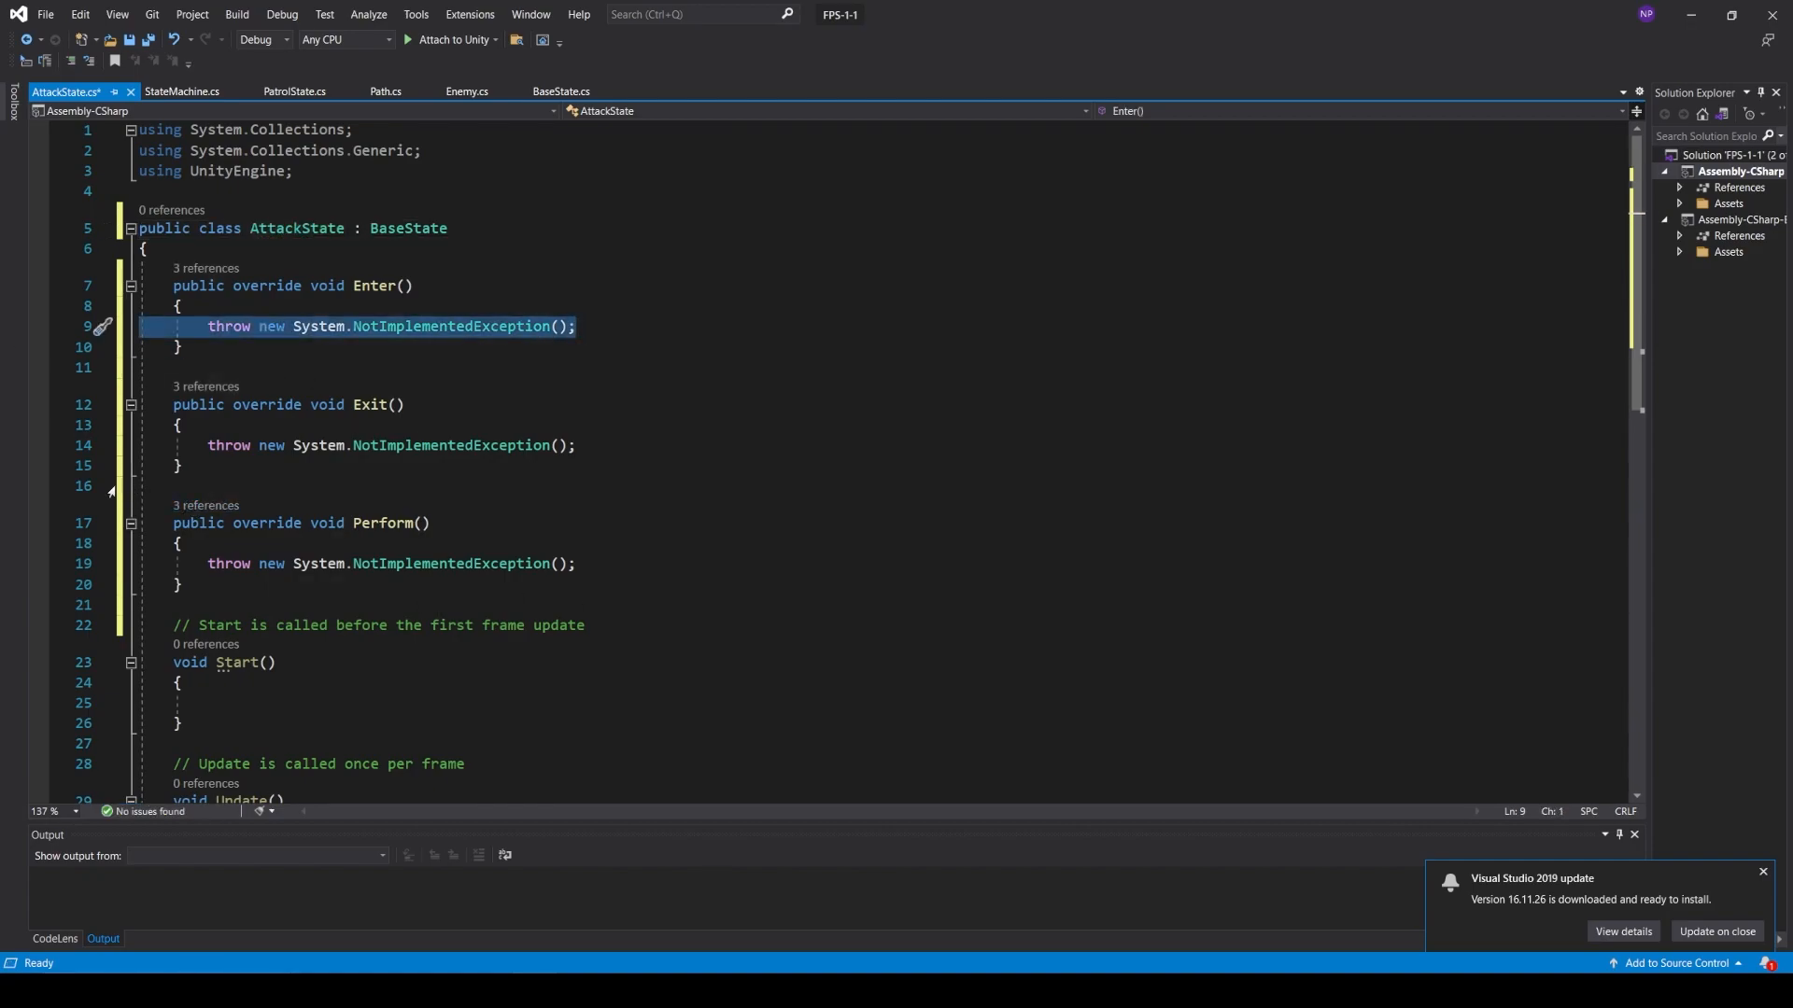
{"action": "key", "text": "Delete"}
{"action": "left_click_drag", "start_coordinate": [581, 445], "coordinate": [138, 464]}
{"action": "key", "text": "Delete"}
{"action": "left_click_drag", "start_coordinate": [576, 563], "coordinate": [138, 564]}
{"action": "key", "text": "Delete"}
- Declare the private float fields moveTimer and losePlayerTimer at the start of the AttackState class
{"action": "left_click", "coordinate": [896, 248]}
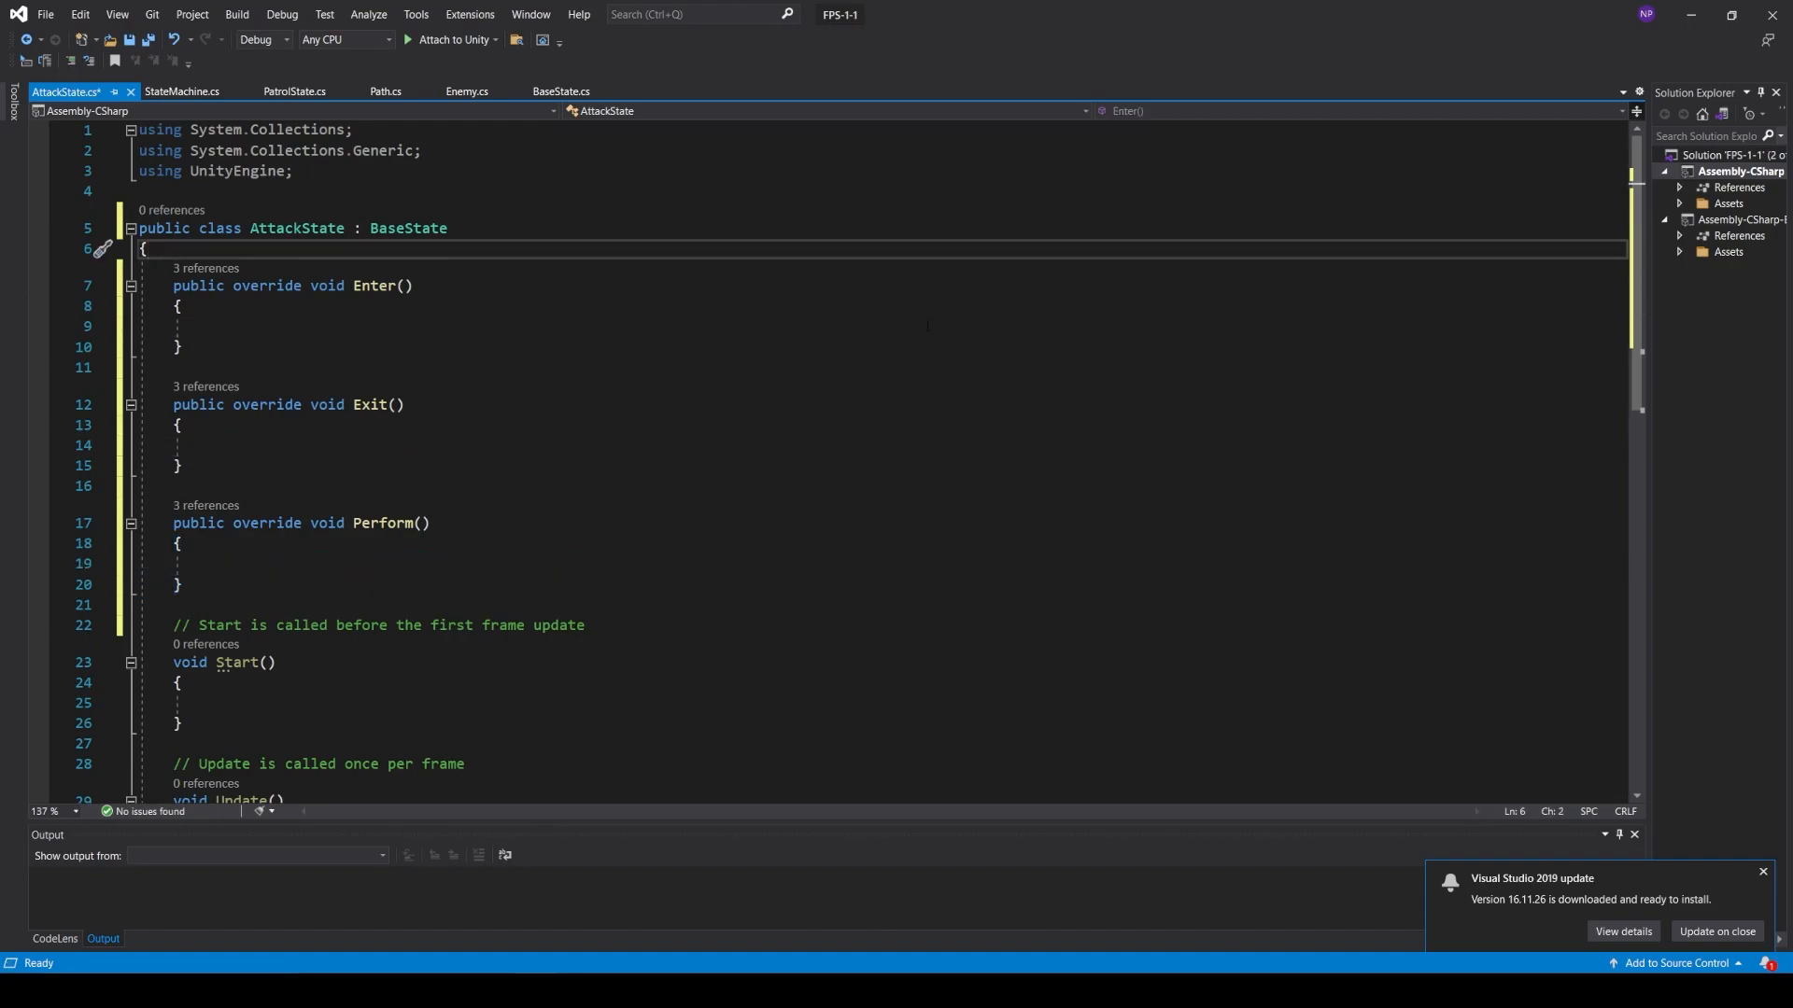
{"action": "key", "text": "Return"}
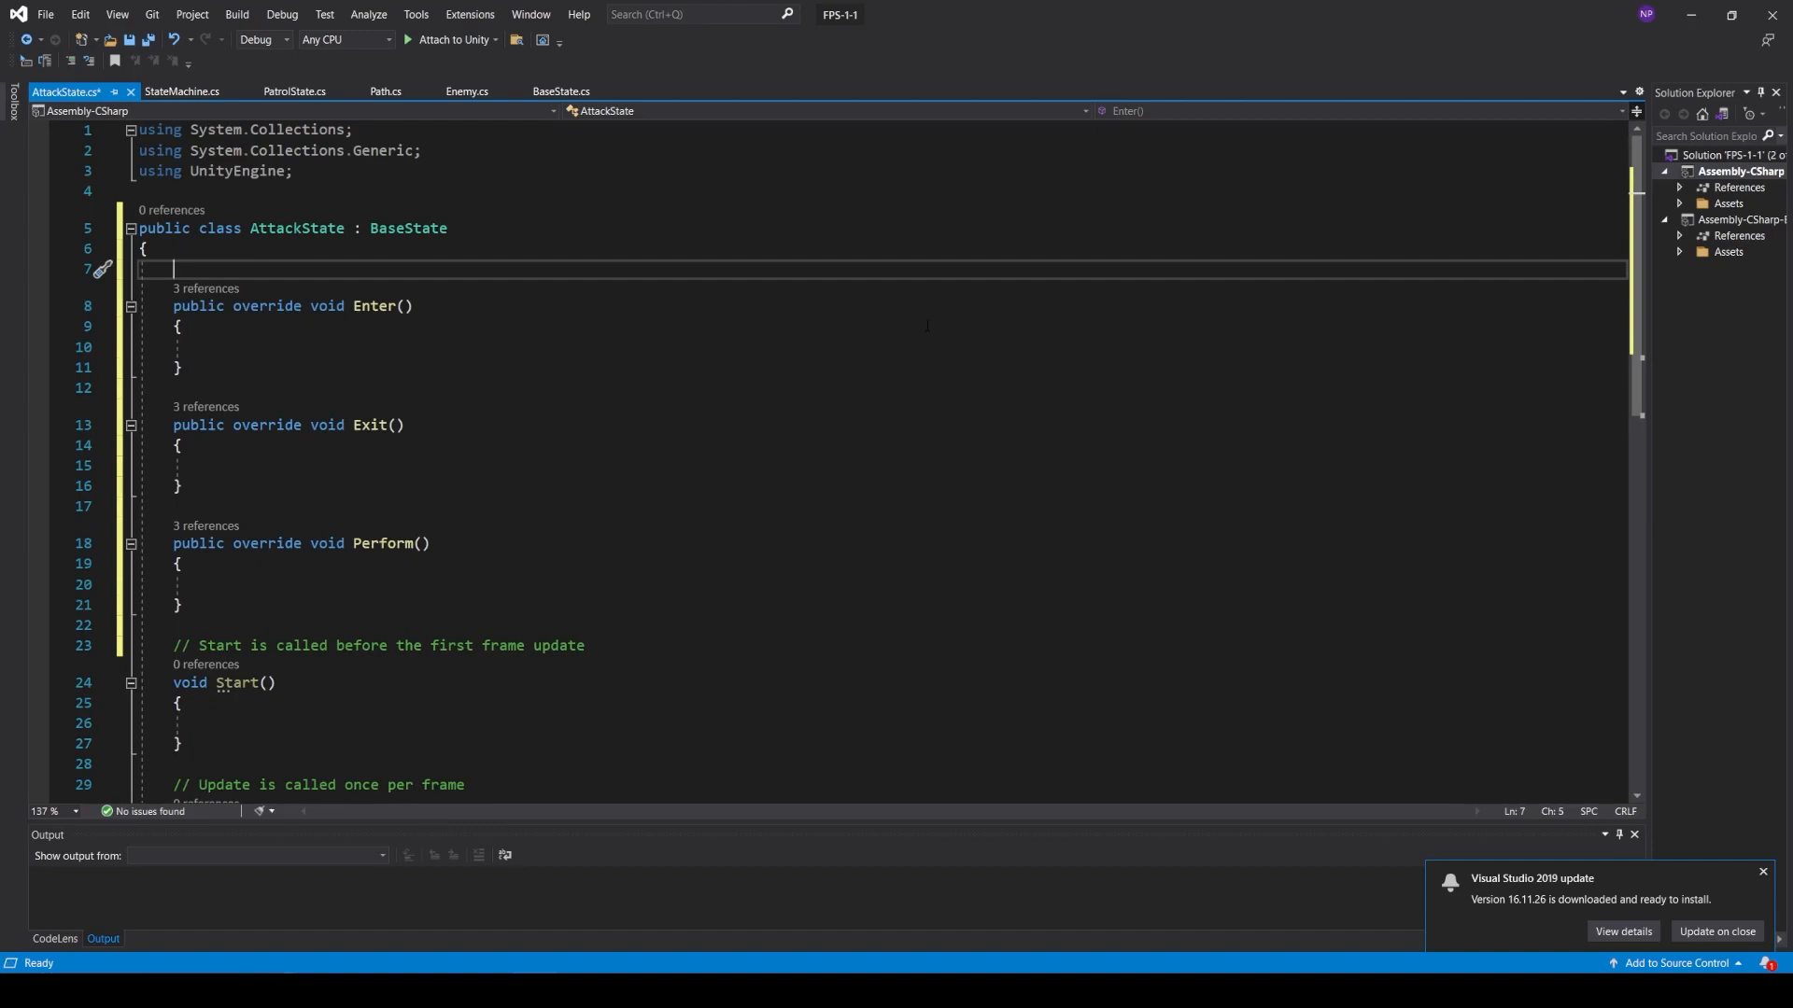
{"action": "type", "text": "private"}
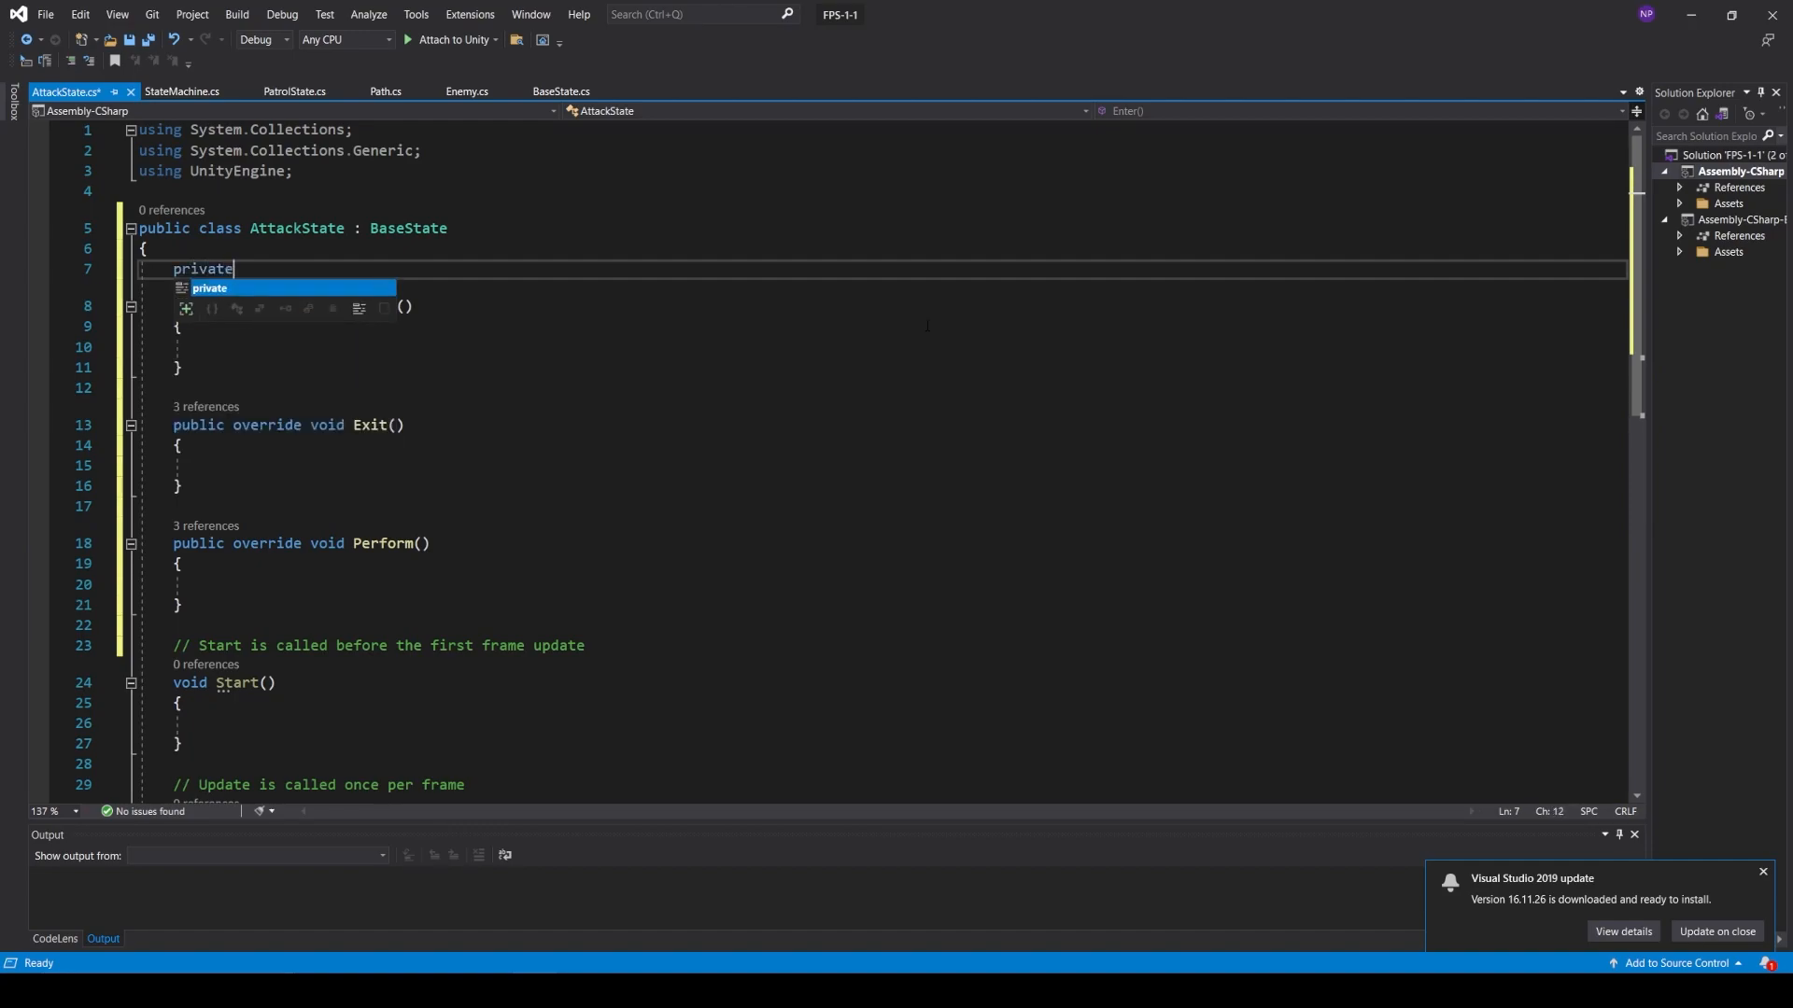
{"action": "type", "text": " float move"}
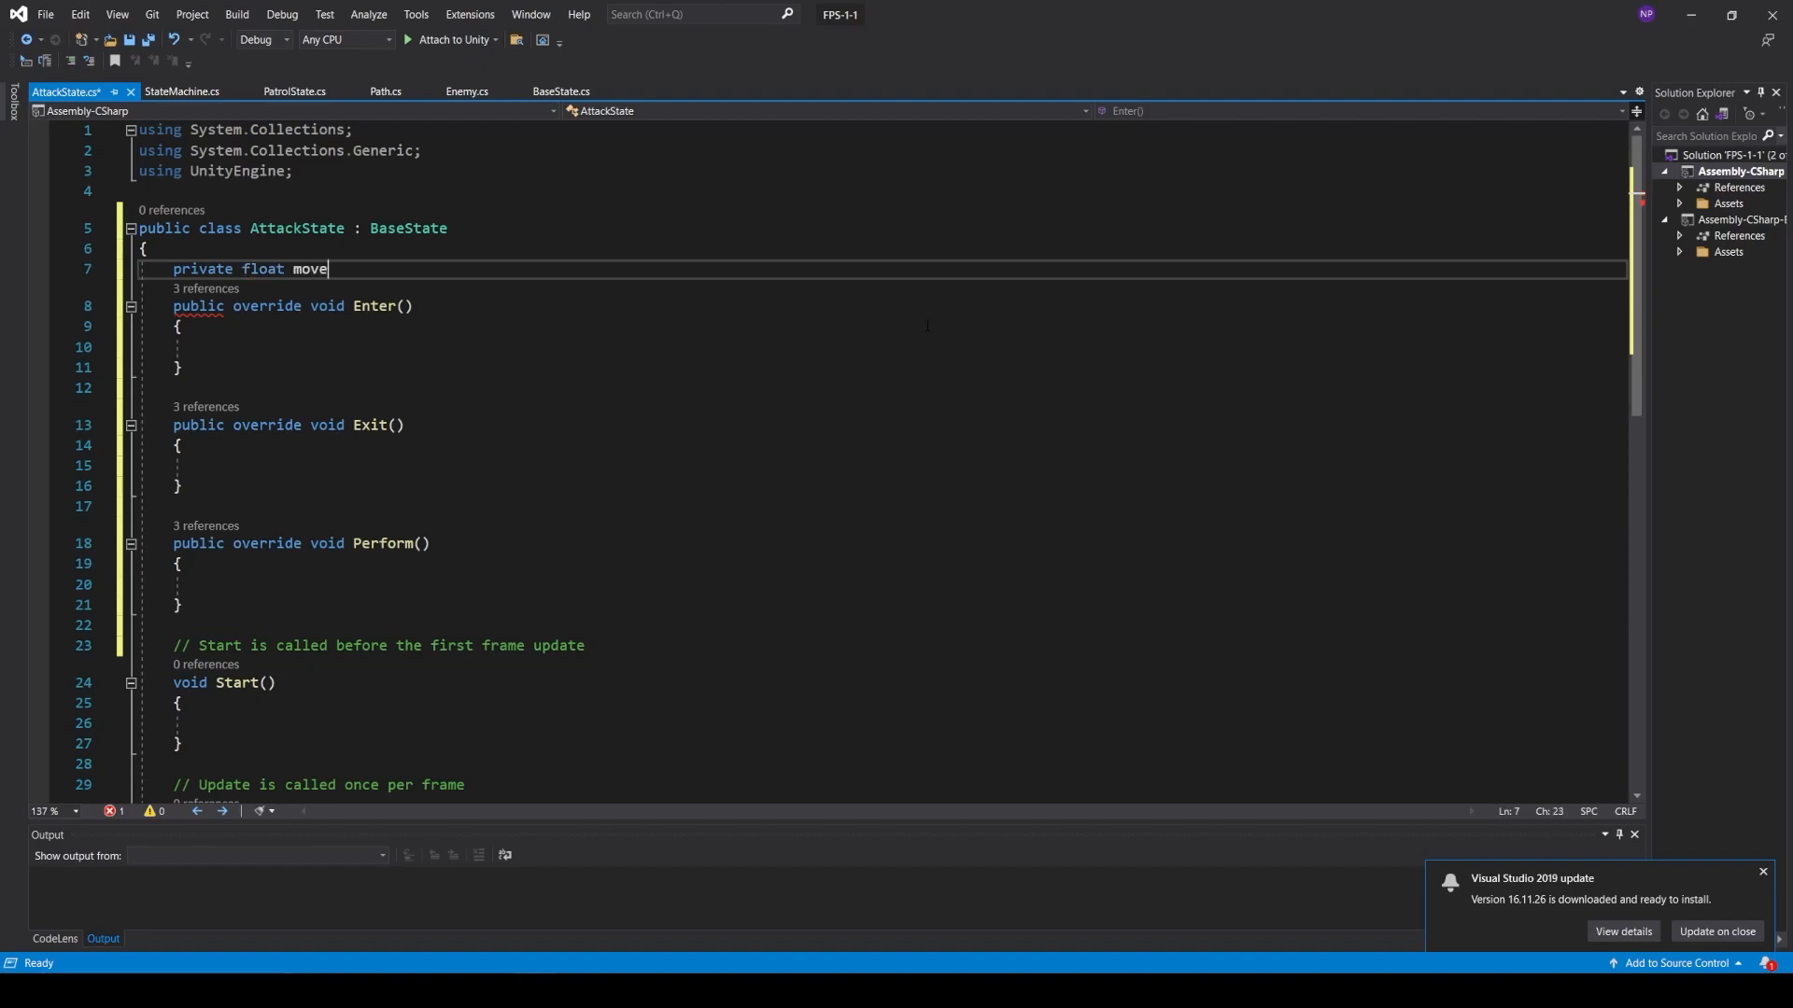
{"action": "type", "text": "Timer;"}
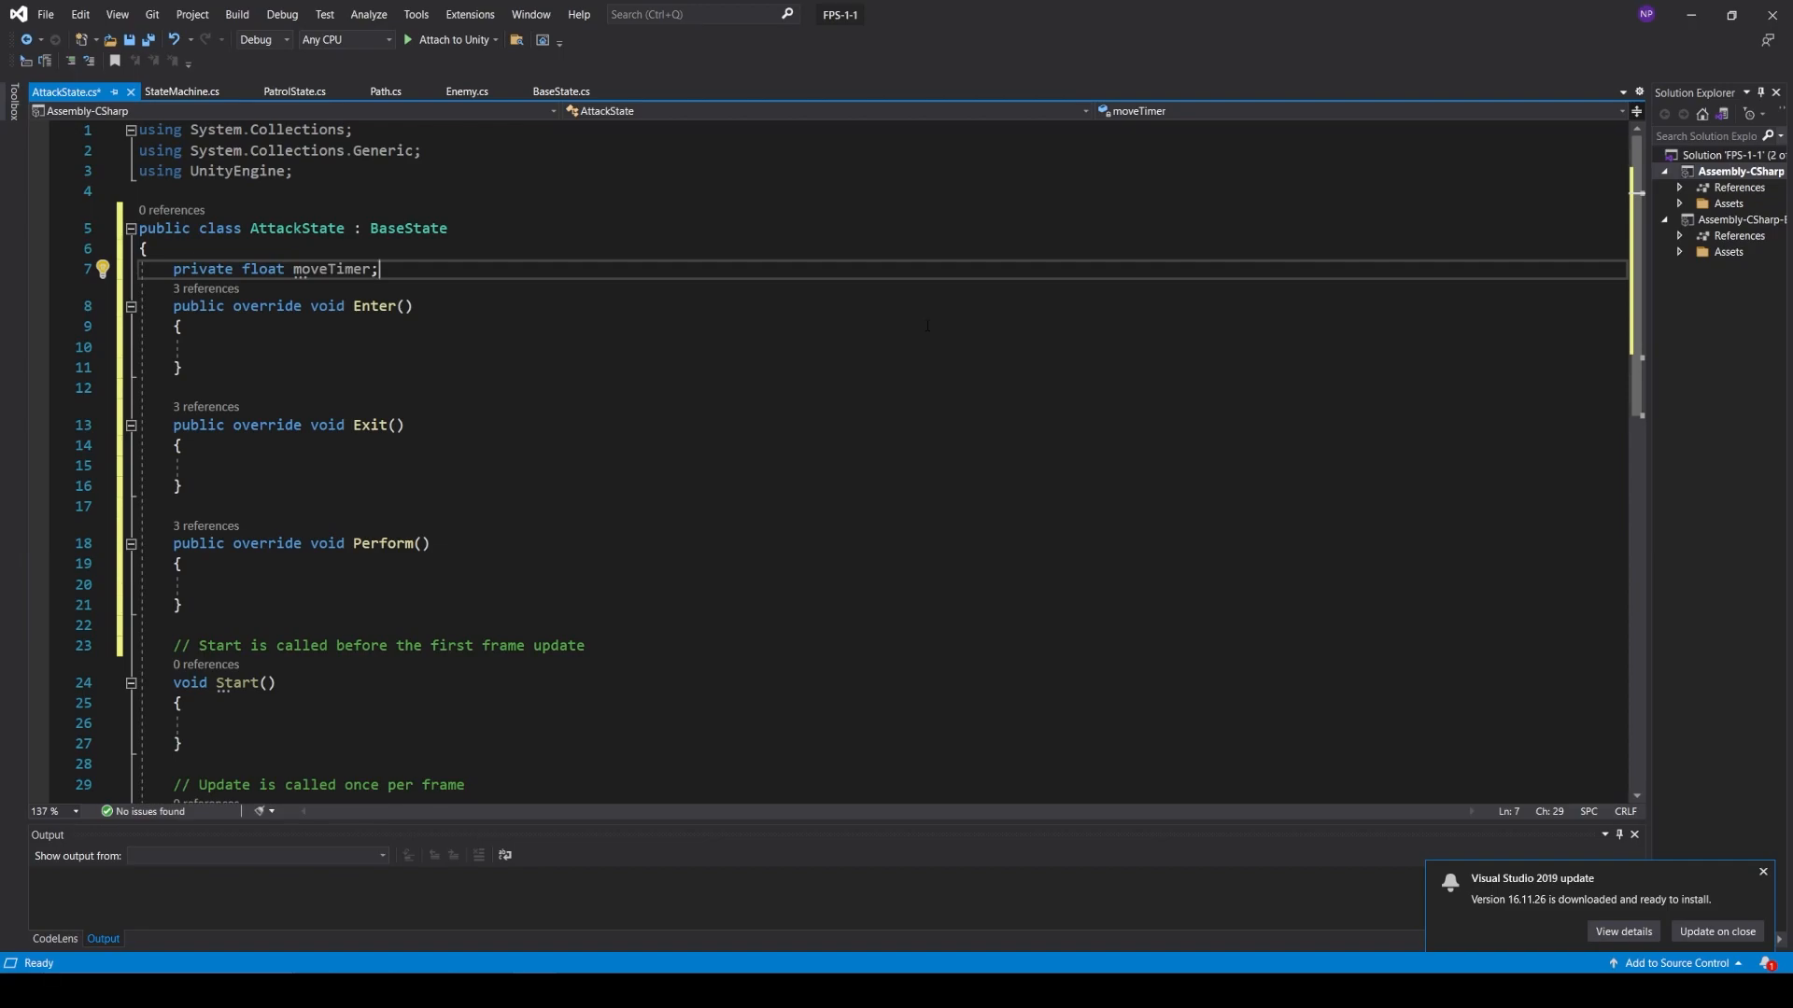
{"action": "key", "text": "Return"}
{"action": "type", "text": "priva"}
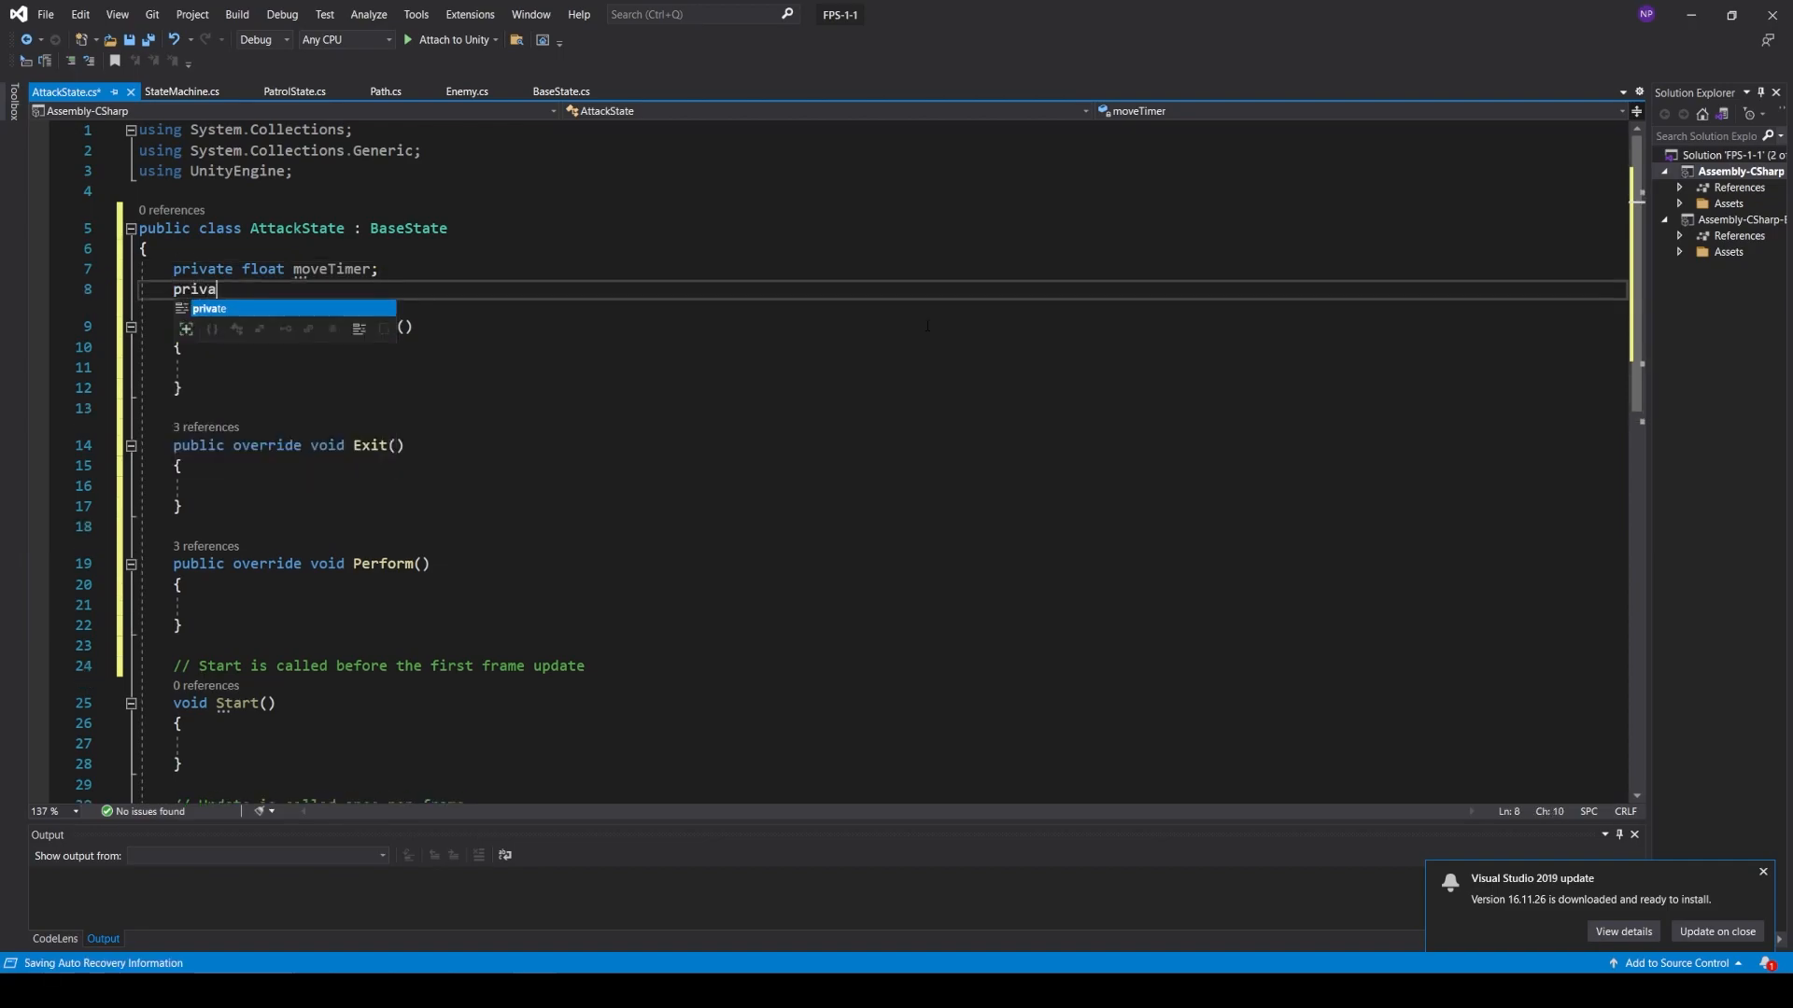
{"action": "type", "text": "te float "}
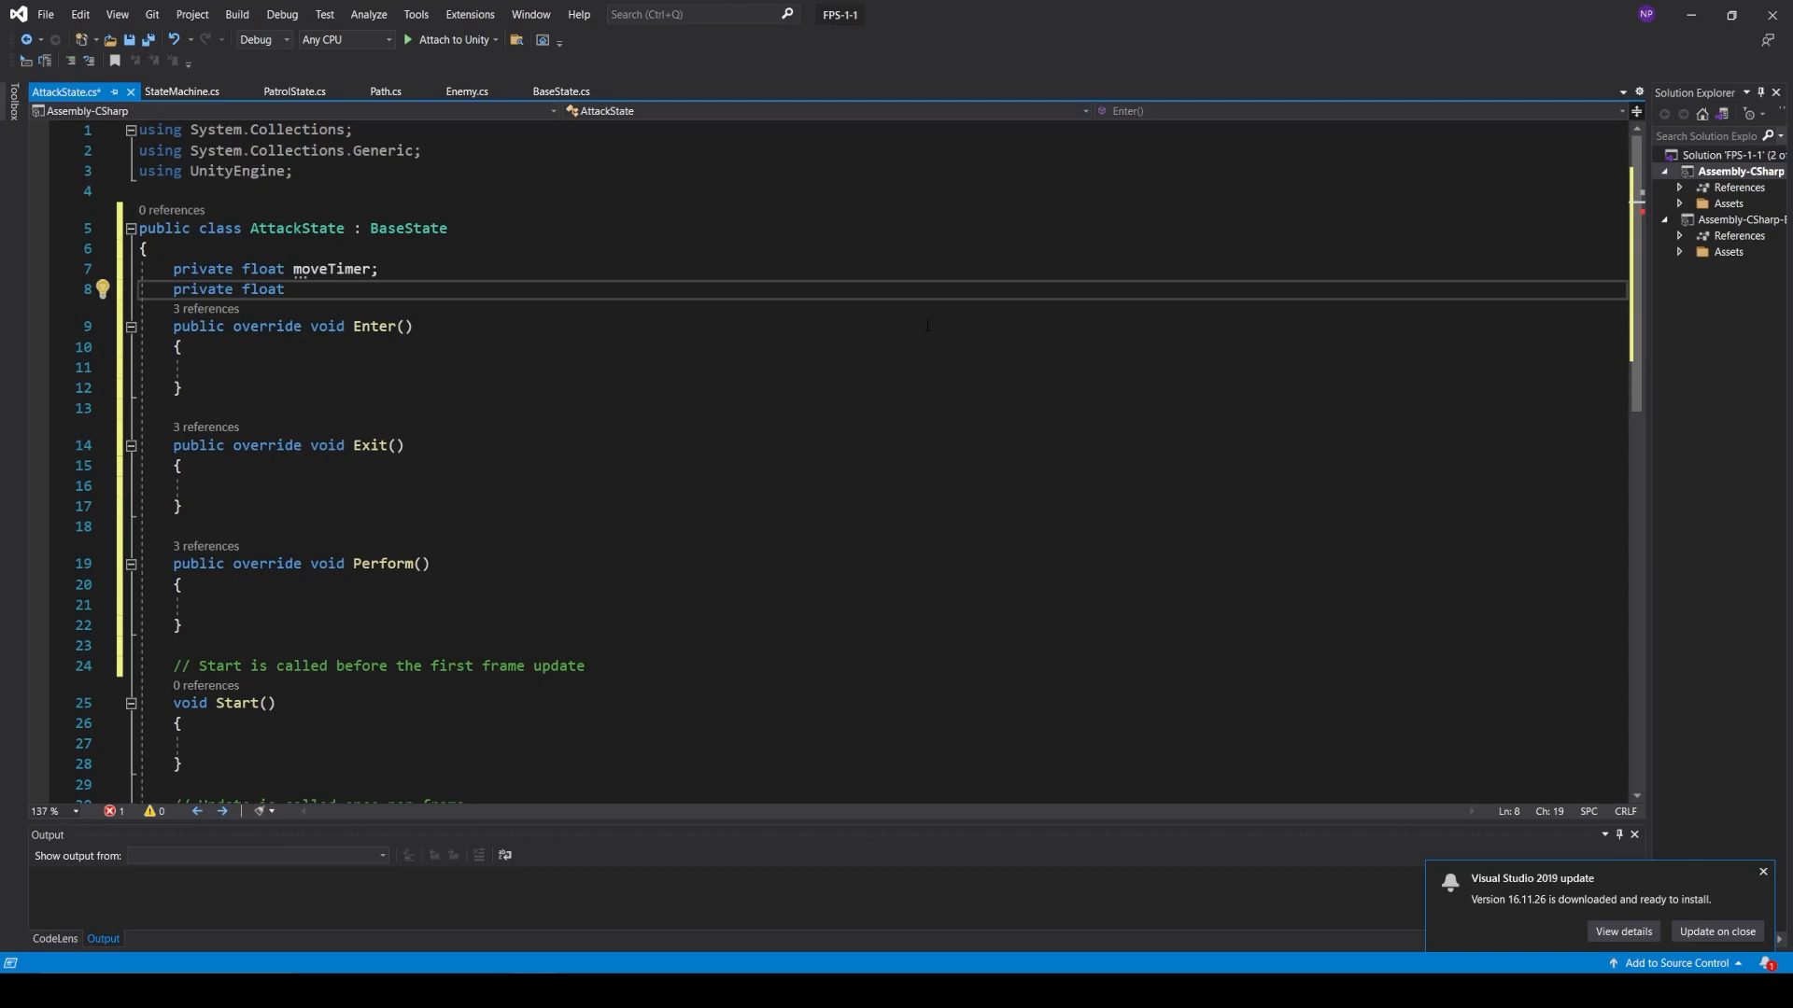
{"action": "type", "text": "losePlayerTimer;"}
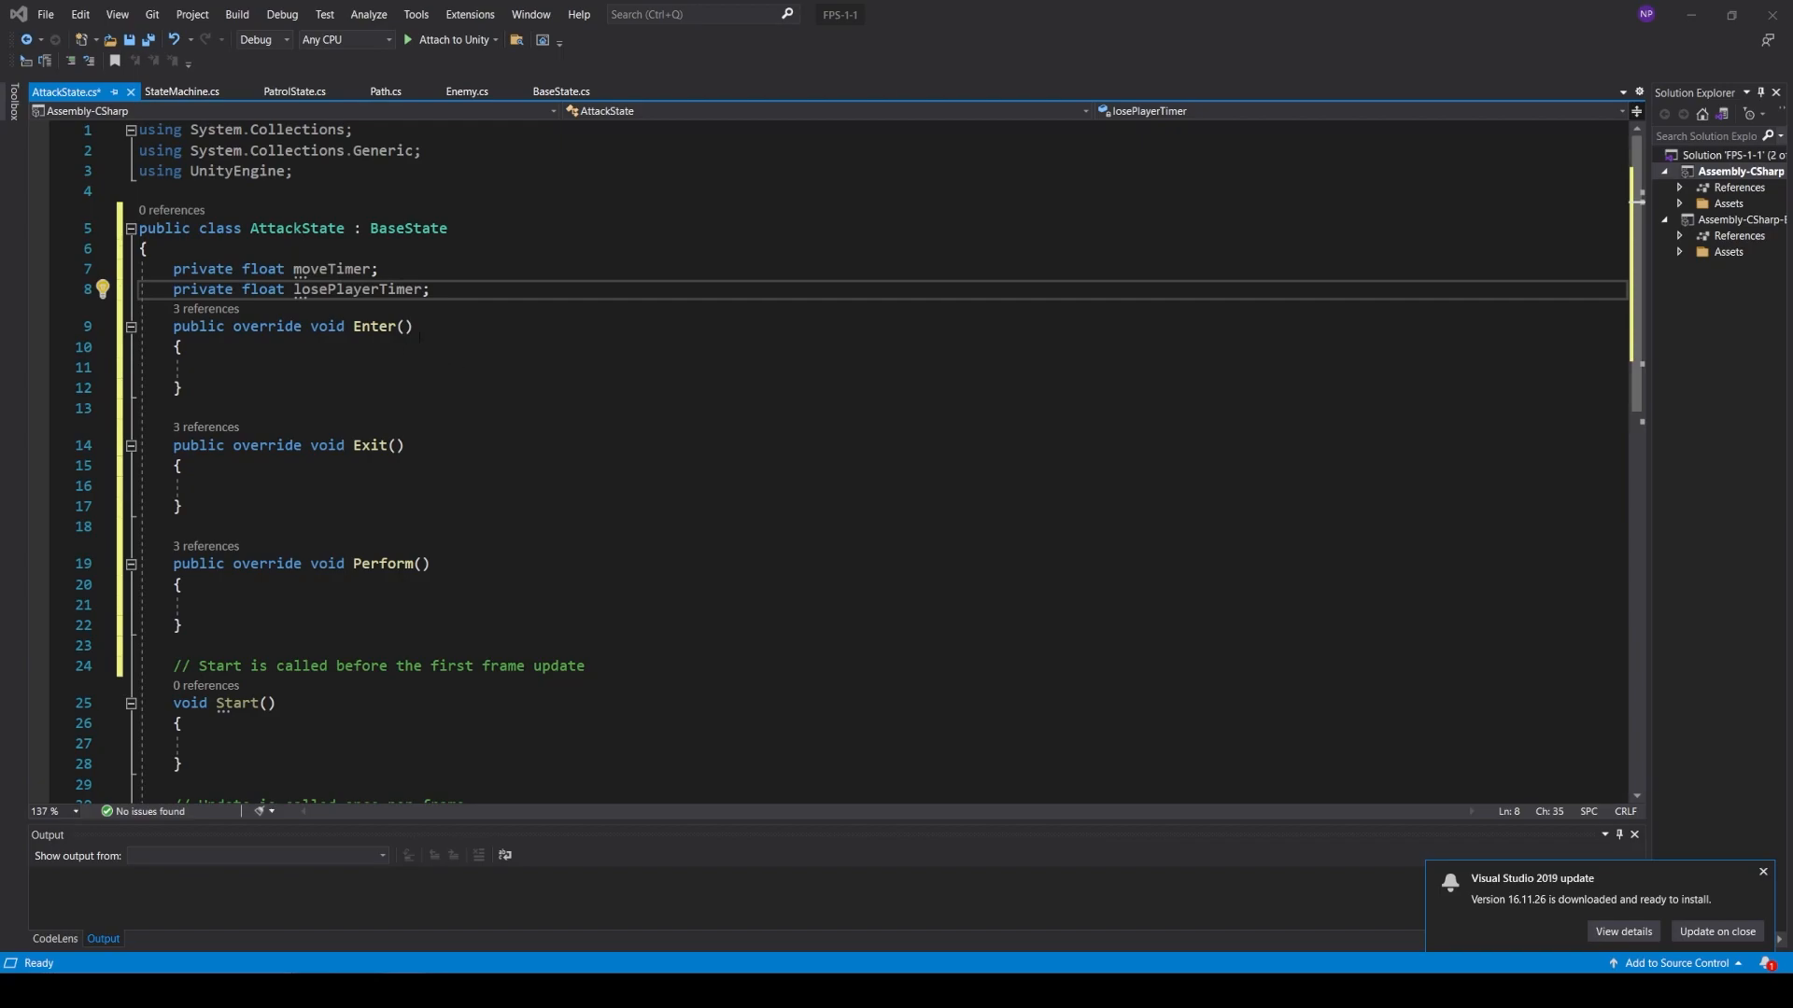
- Check the enemy field in BaseState's definition and add an if (enemy.CanSeePlayer()) block to AttackState's Perform method
{"action": "left_click", "coordinate": [409, 230]}
{"action": "key", "text": "F12"}
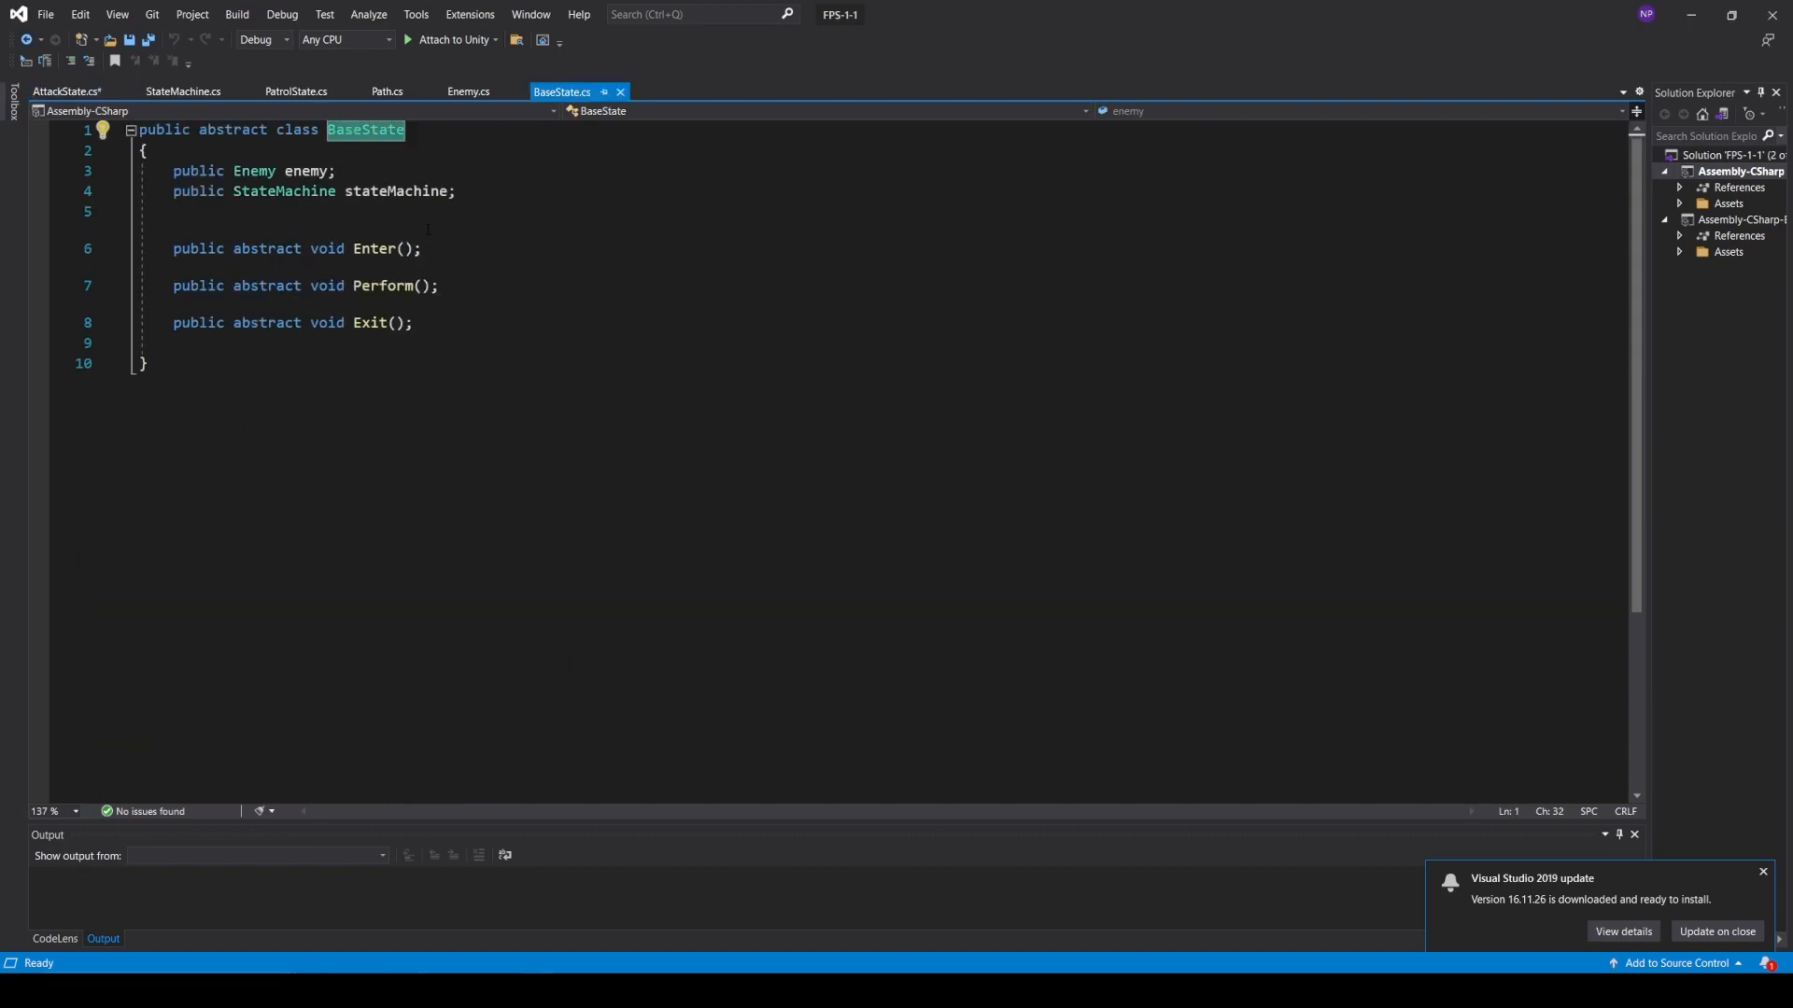
{"action": "left_click_drag", "start_coordinate": [337, 171], "coordinate": [139, 171]}
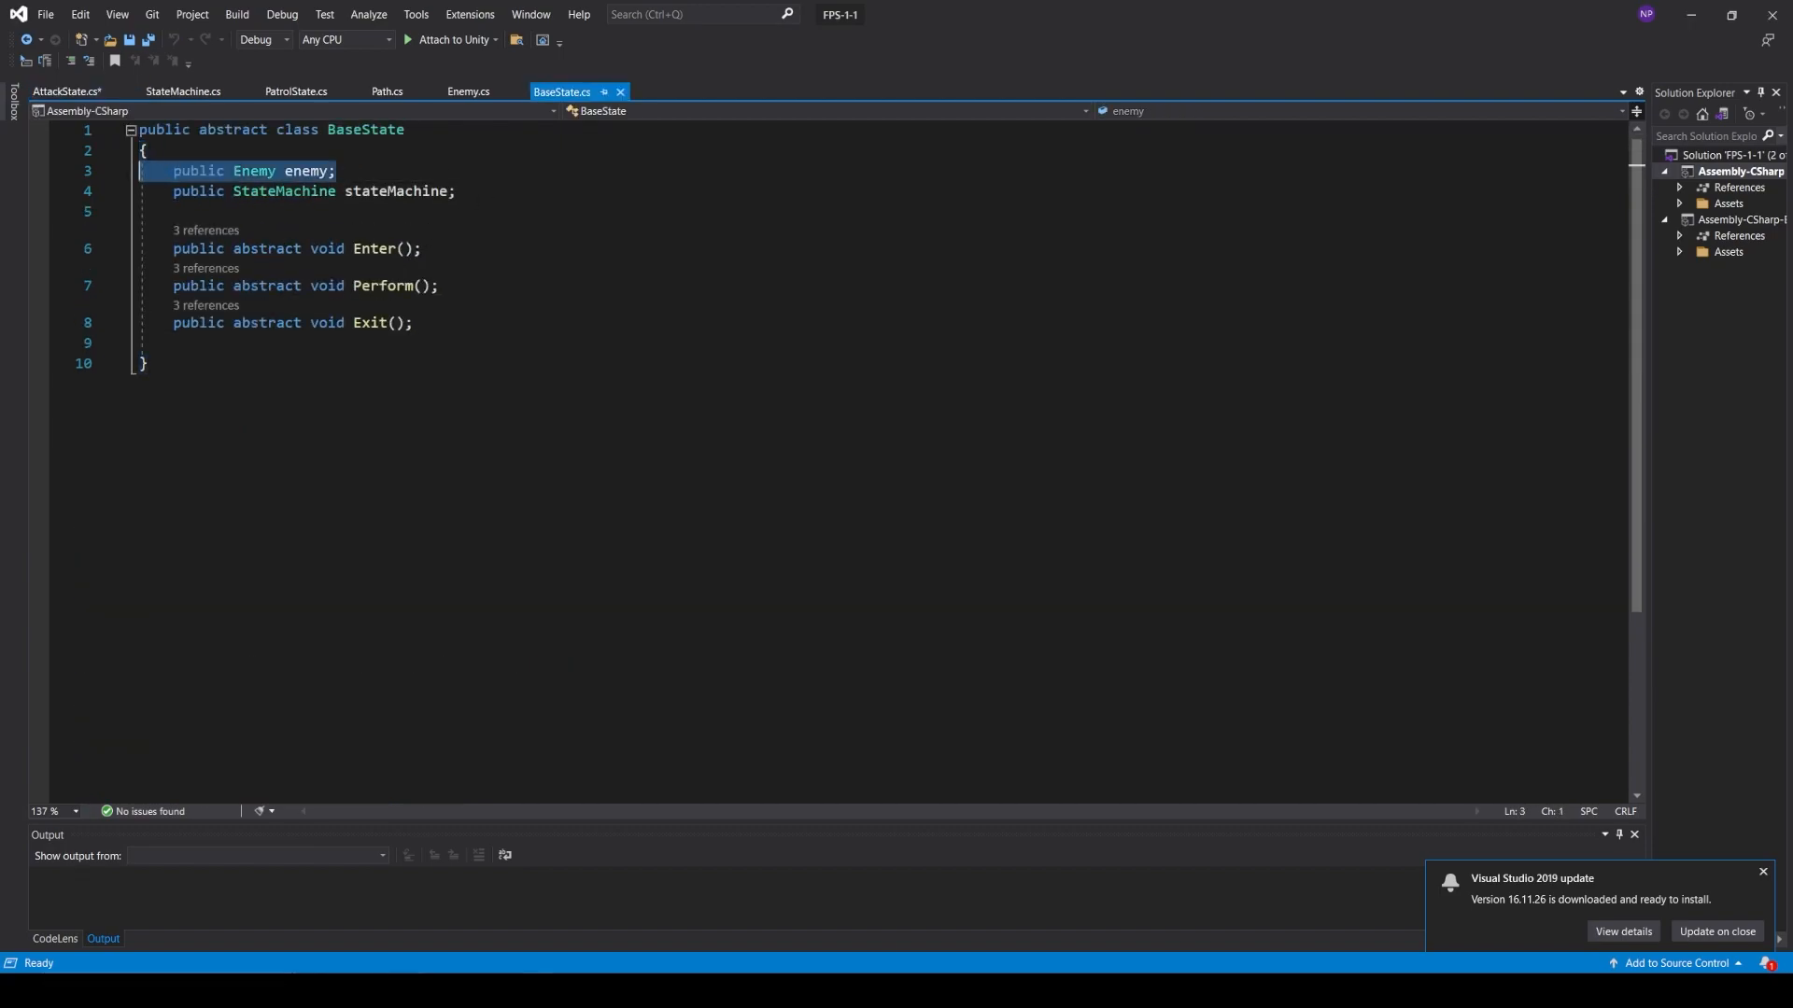
{"action": "left_click", "coordinate": [65, 90]}
{"action": "left_click", "coordinate": [280, 602]}
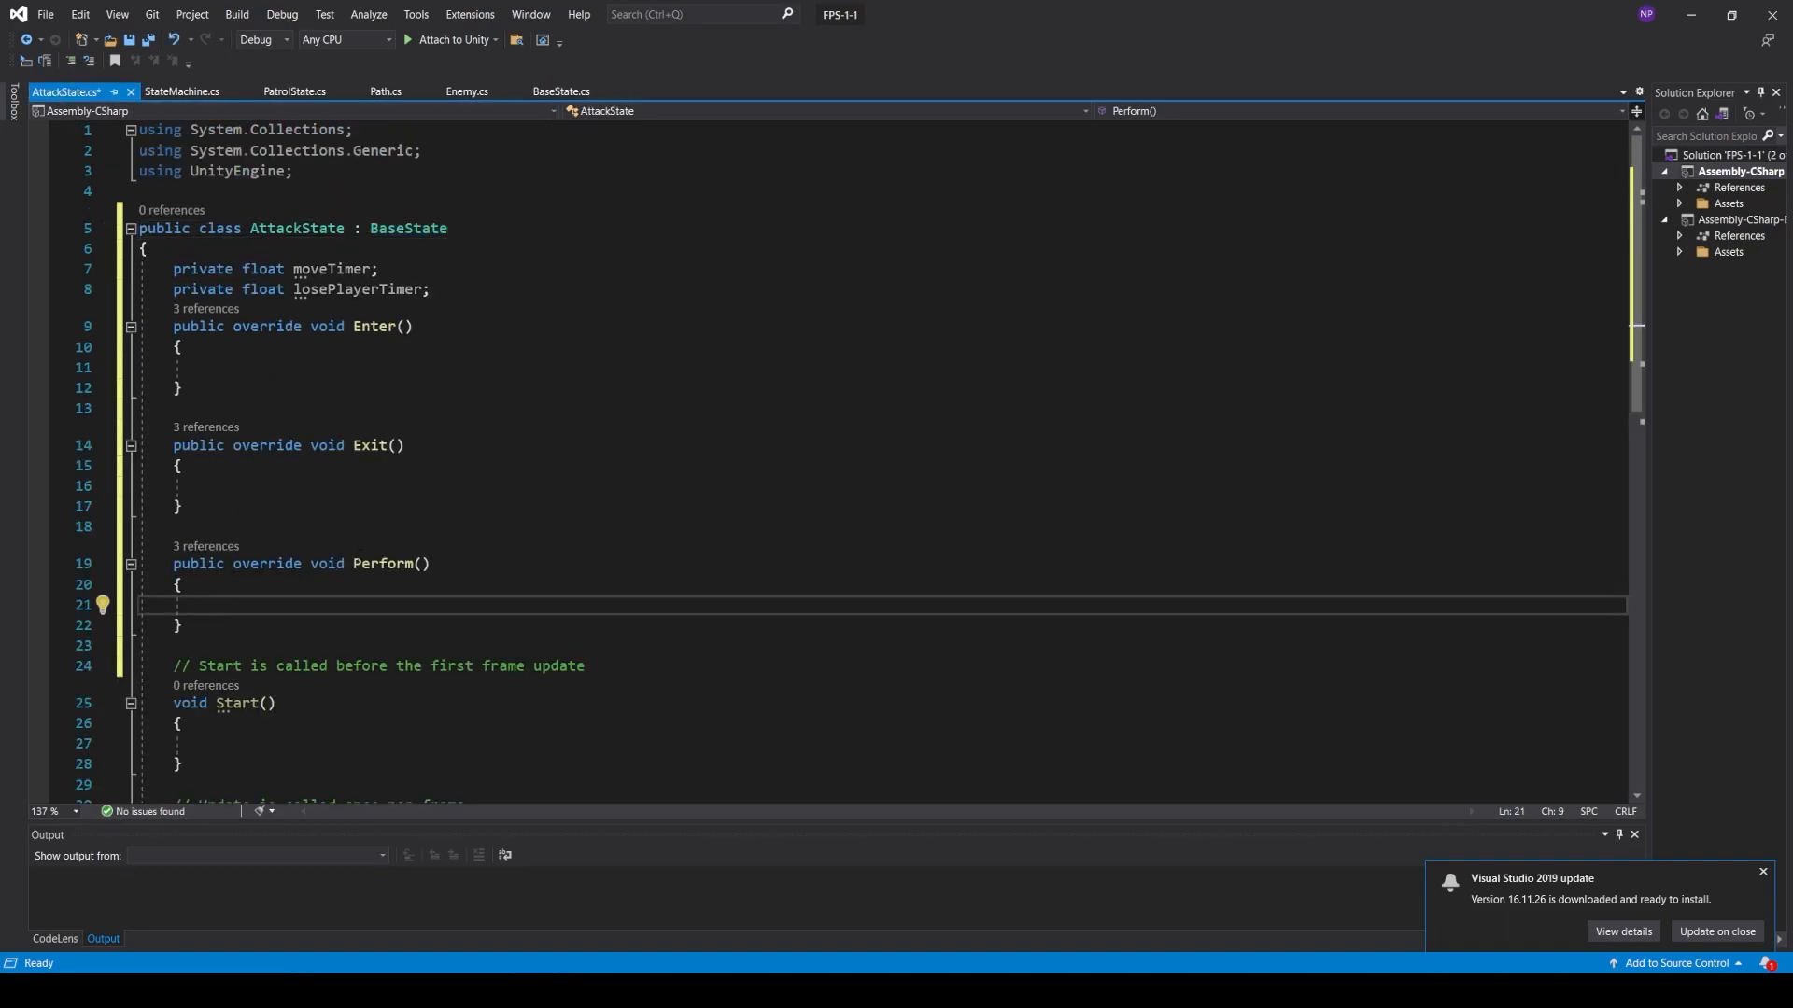
{"action": "type", "text": "enemy.CanSeePlayer("}
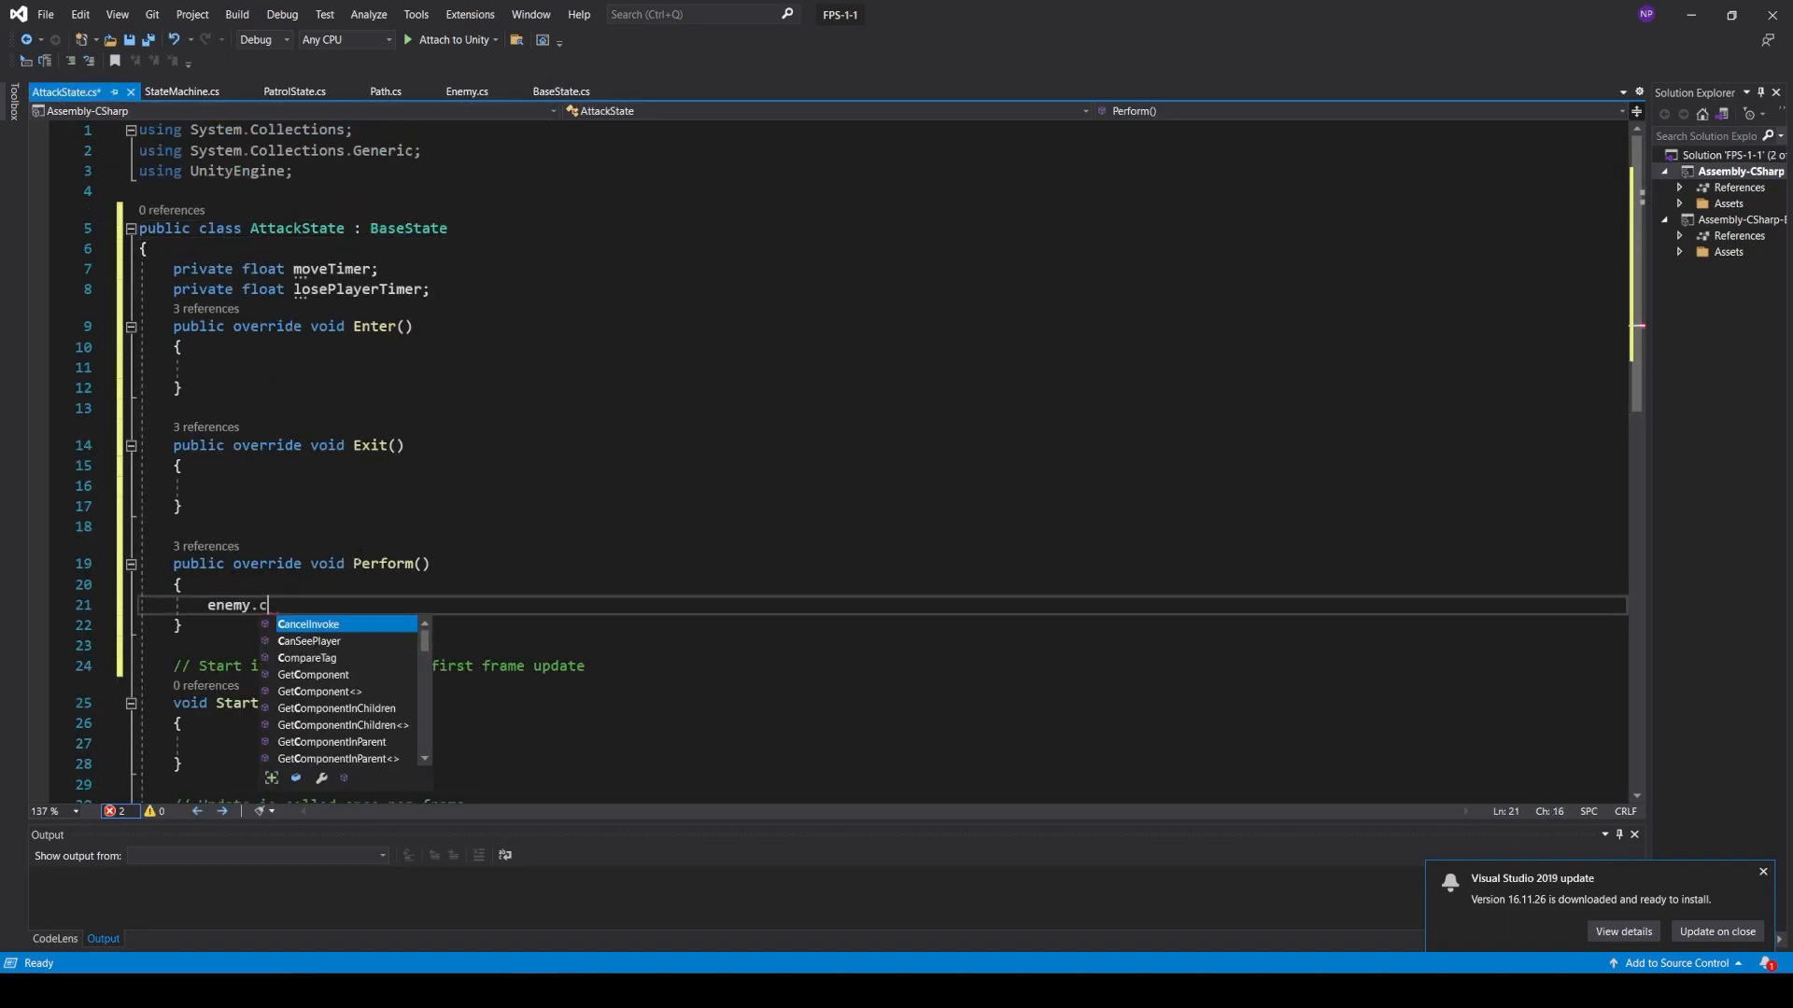
{"action": "type", "text": ")"}
{"action": "key", "text": "BackSpace"}
{"action": "type", "text": "()"}
{"action": "key", "text": "Left"}
{"action": "key", "text": "Left"}
{"action": "key", "text": "Left"}
{"action": "key", "text": "Left"}
{"action": "key", "text": "Left"}
{"action": "key", "text": "Left"}
{"action": "key", "text": "Left"}
{"action": "key", "text": "Left"}
{"action": "key", "text": "Left"}
{"action": "key", "text": "Home"}
{"action": "type", "text": "if("}
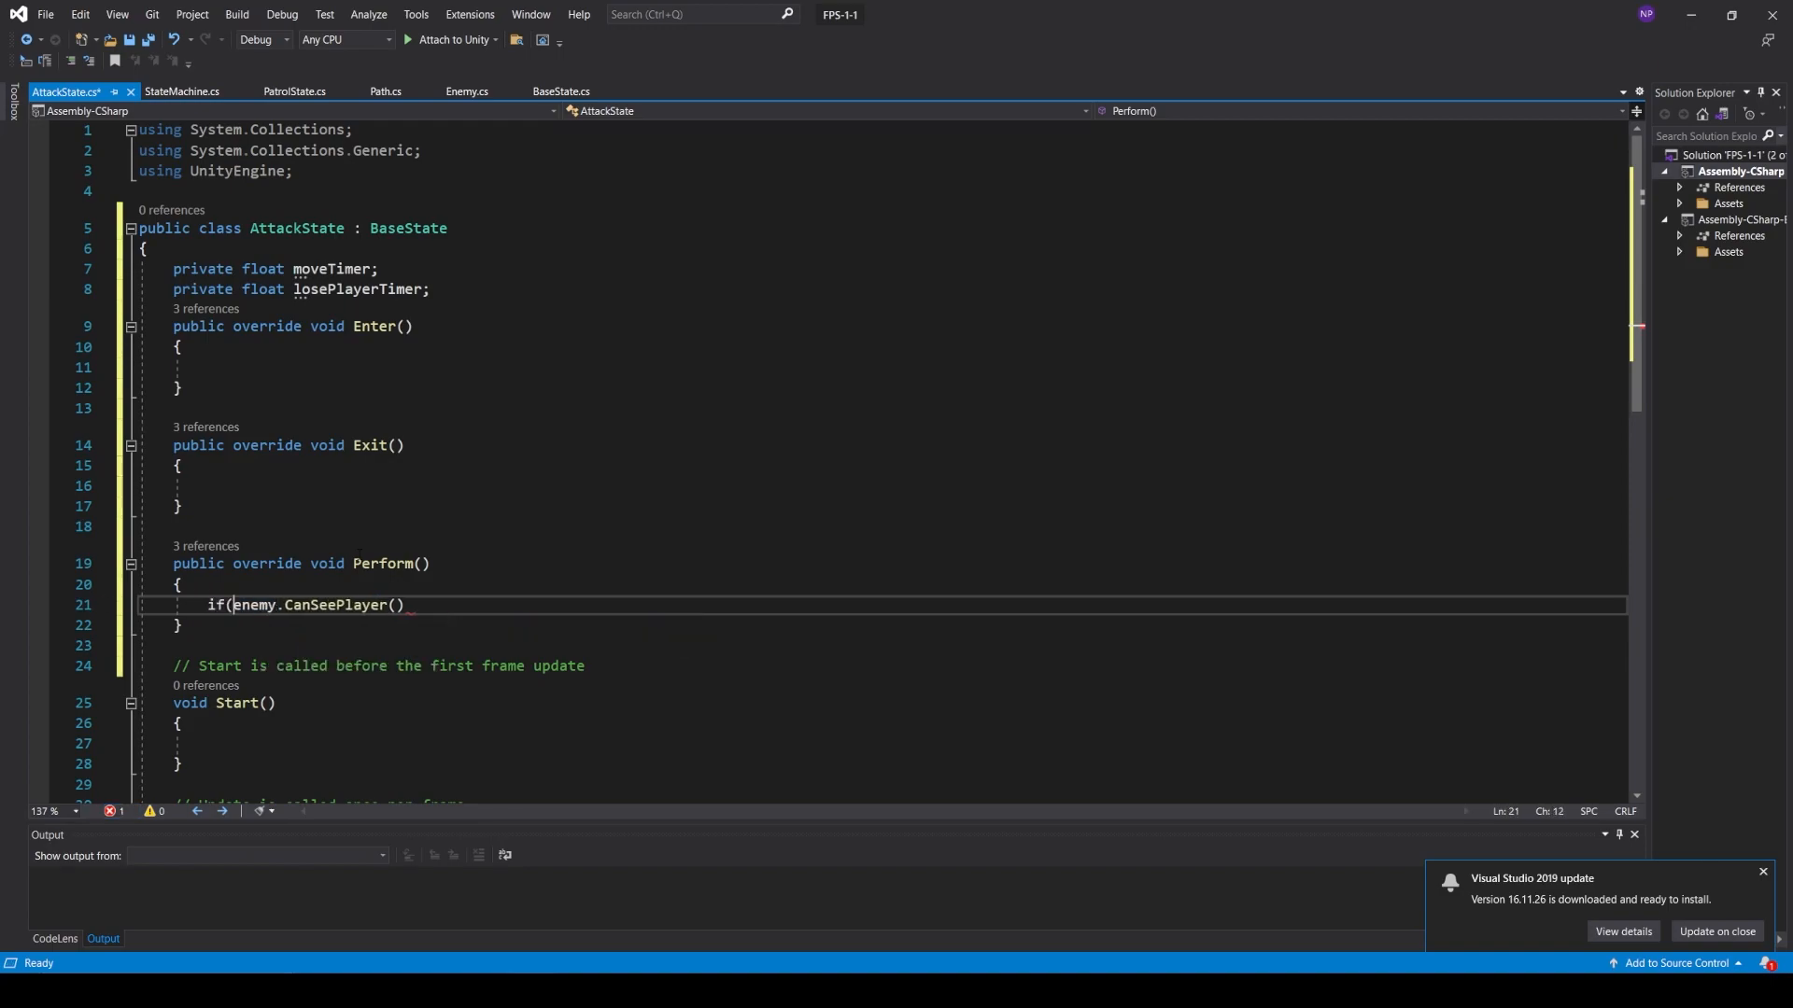
{"action": "key", "text": "End"}
{"action": "type", "text": ") {"}
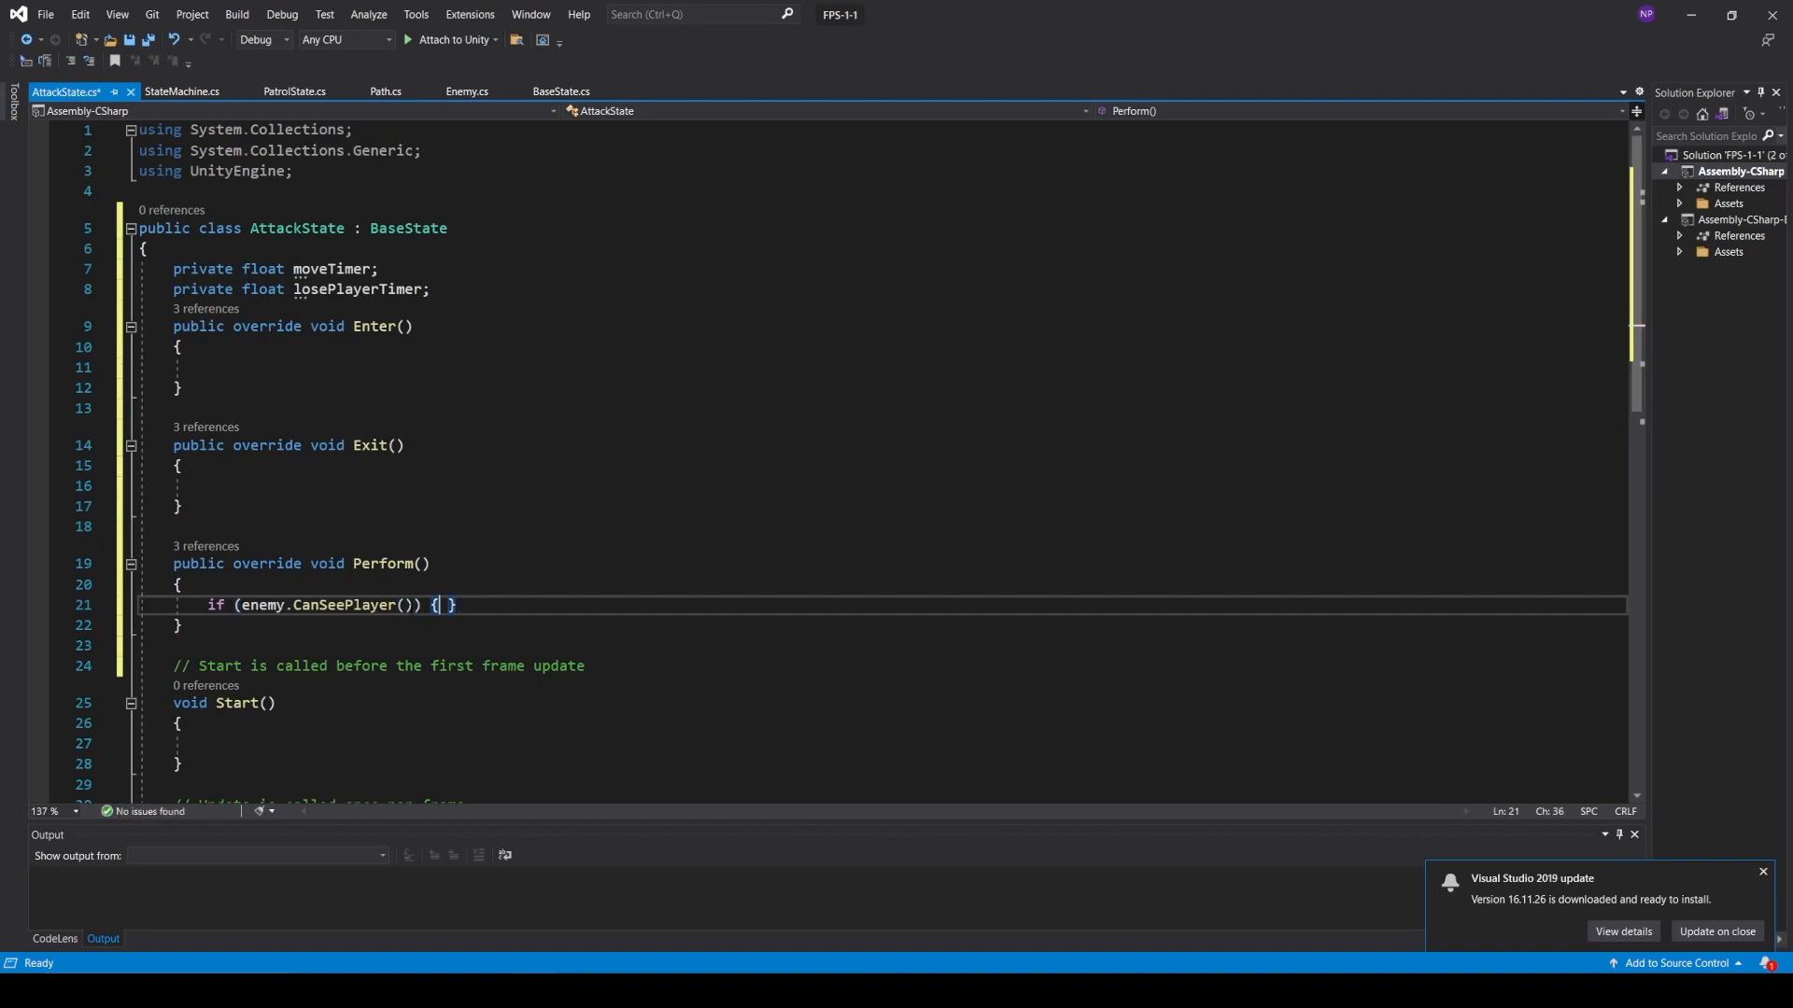
{"action": "key", "text": "Return"}
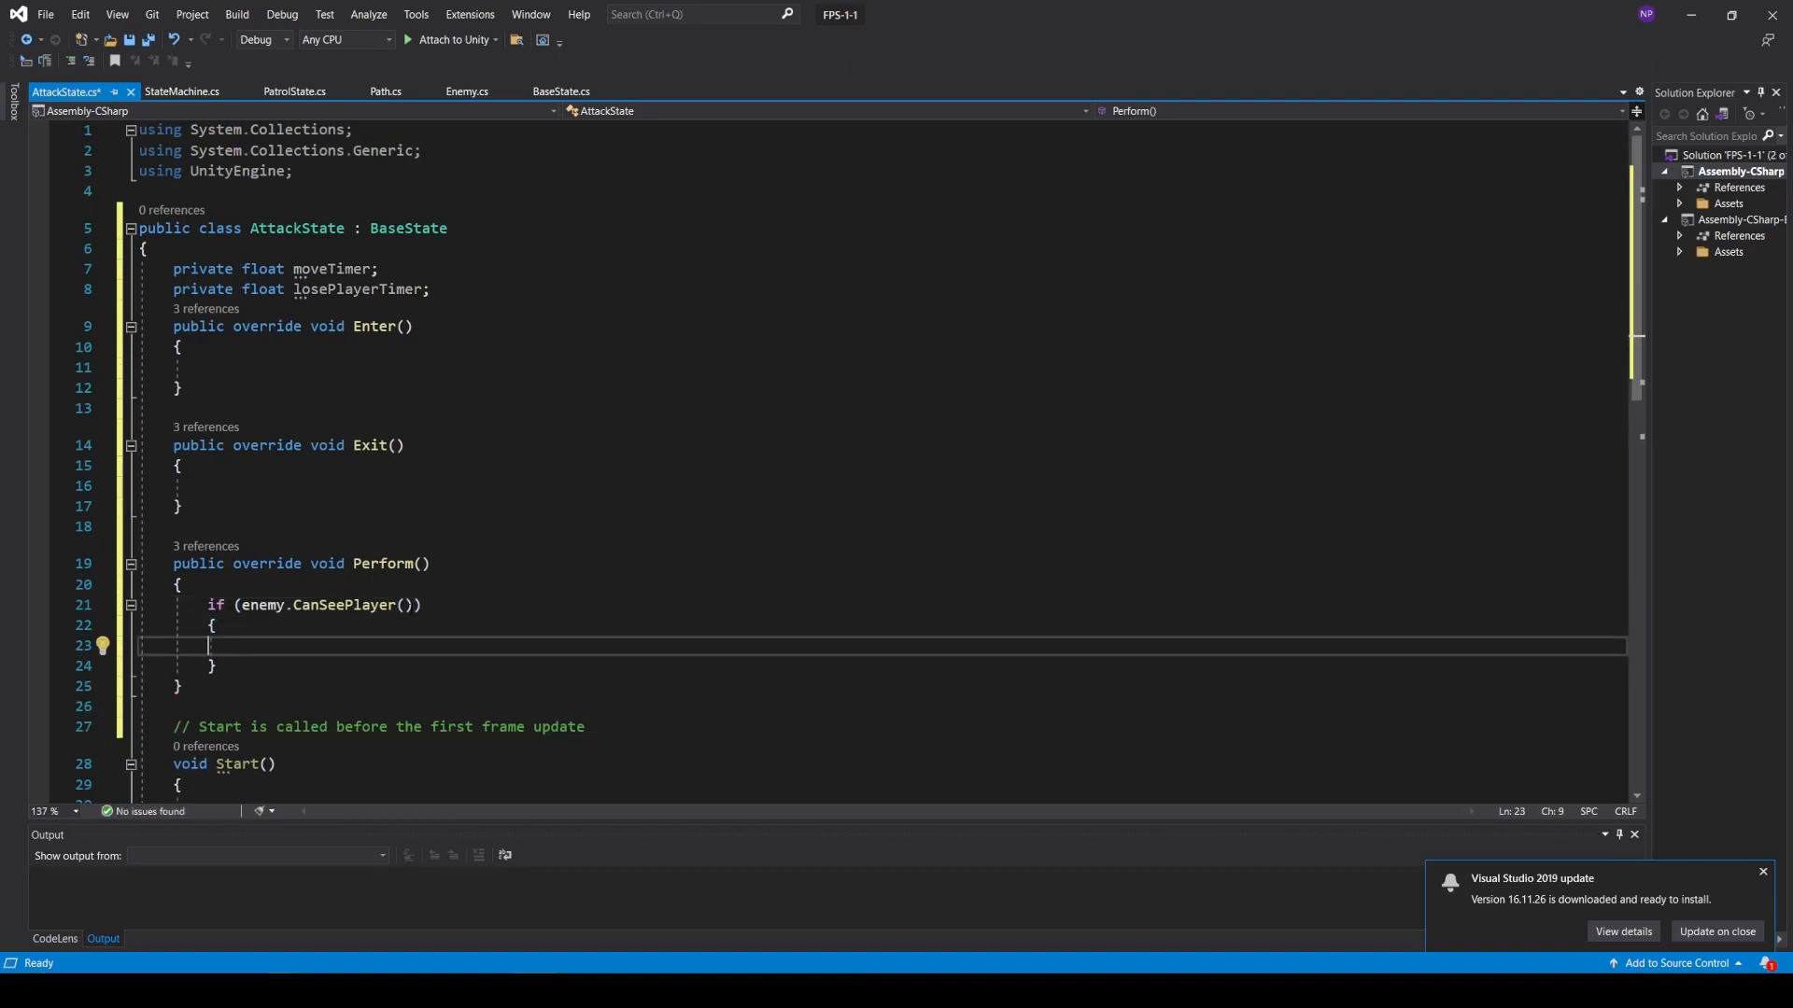
- Inside the CanSeePlayer block, reset losePlayerTimer to 0 and increment moveTimer by Time.deltaTime
{"action": "type", "text": "lose"}
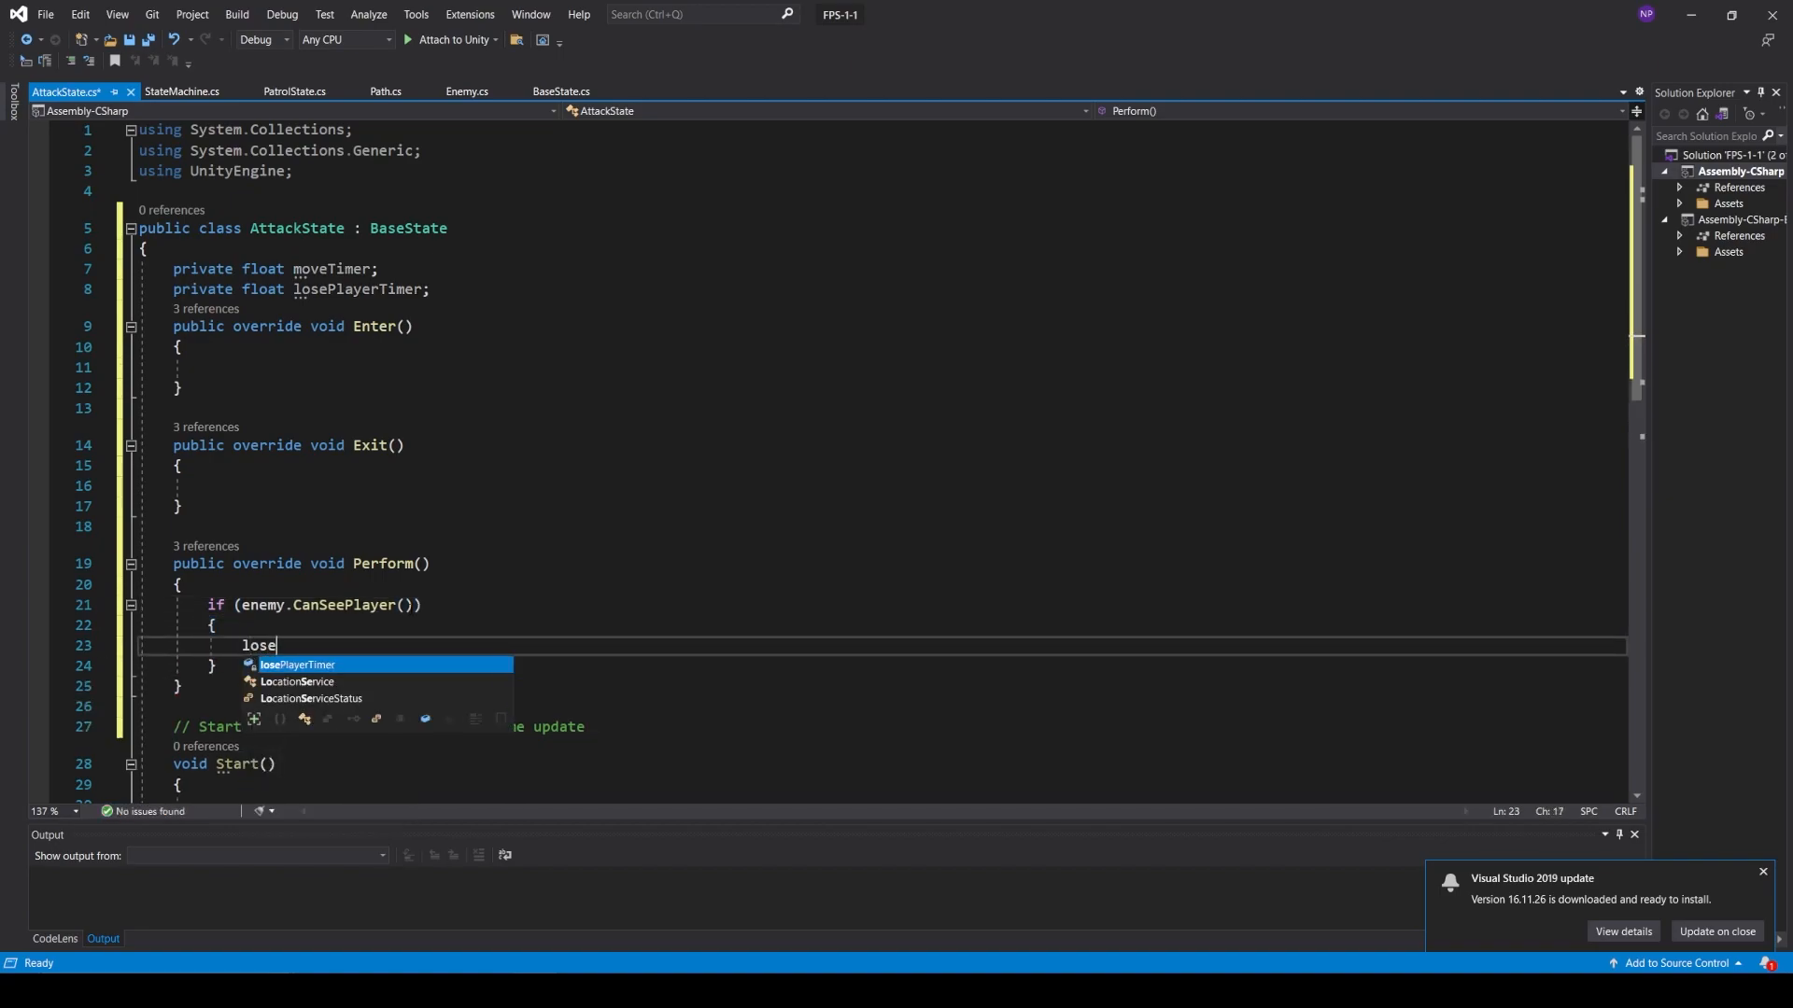
{"action": "type", "text": "PlayerTimer = 0;"}
{"action": "key", "text": "Return"}
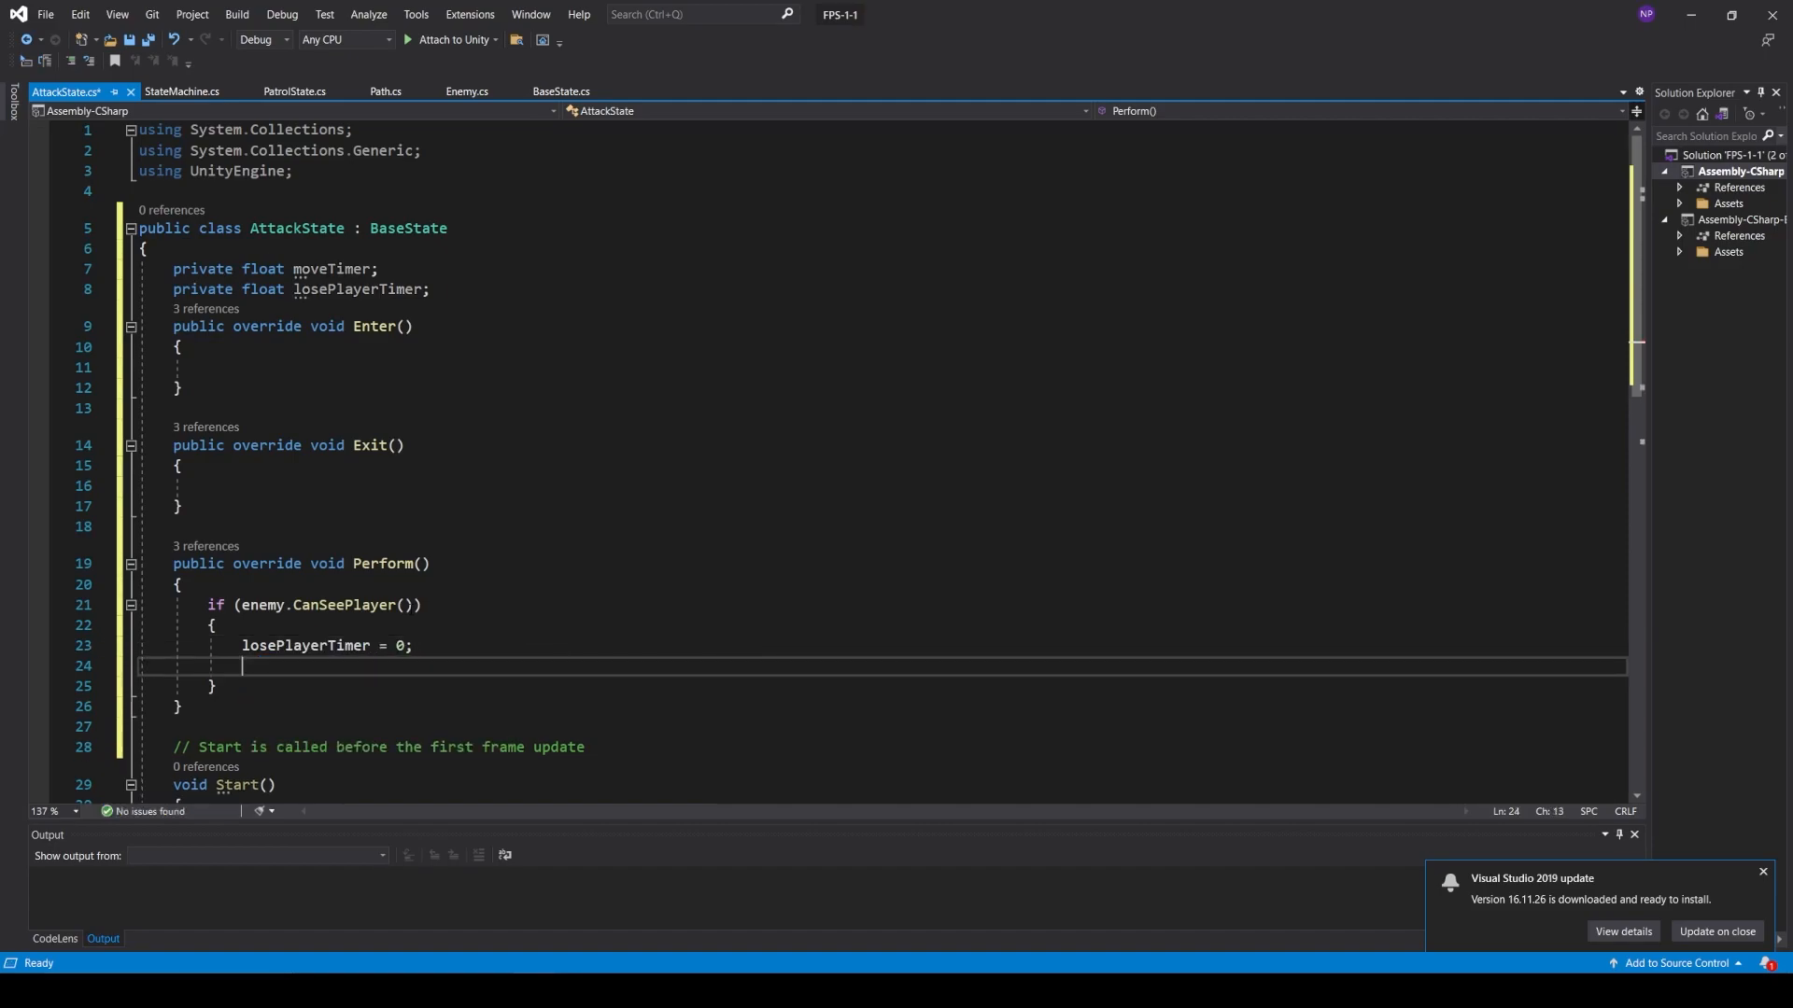
{"action": "type", "text": "m"}
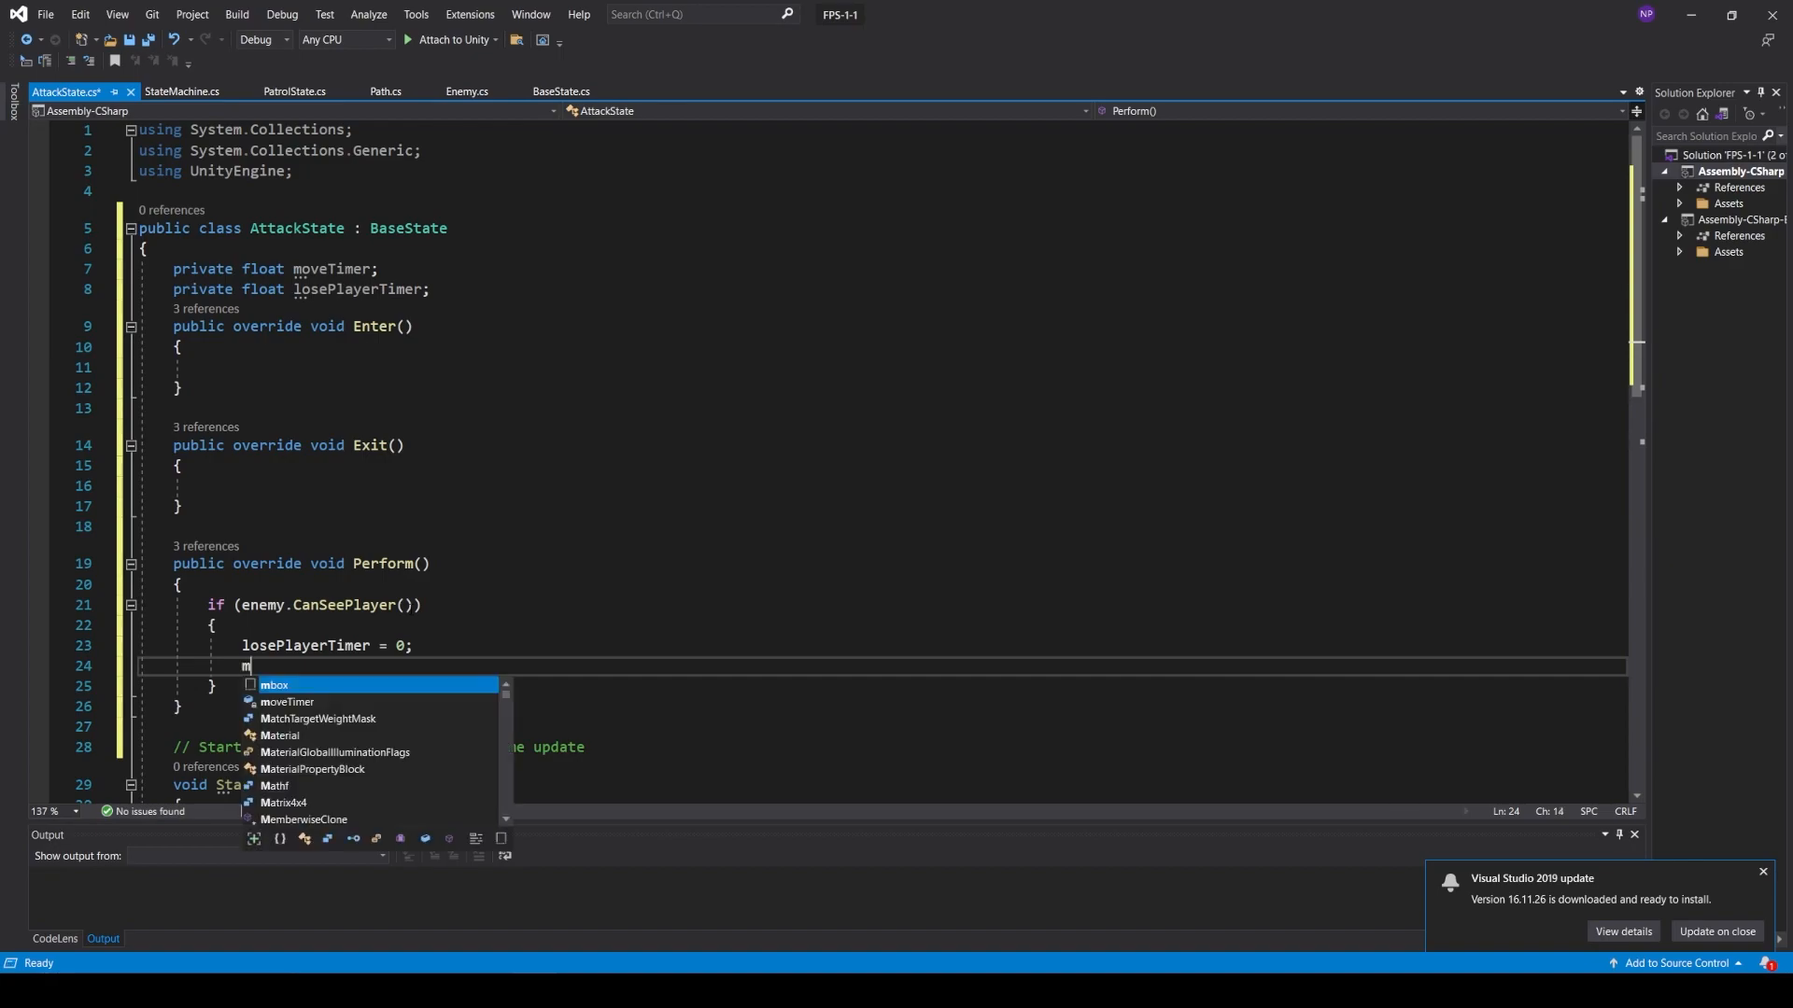
{"action": "type", "text": "oveTimer + = Time.deltaTime;"}
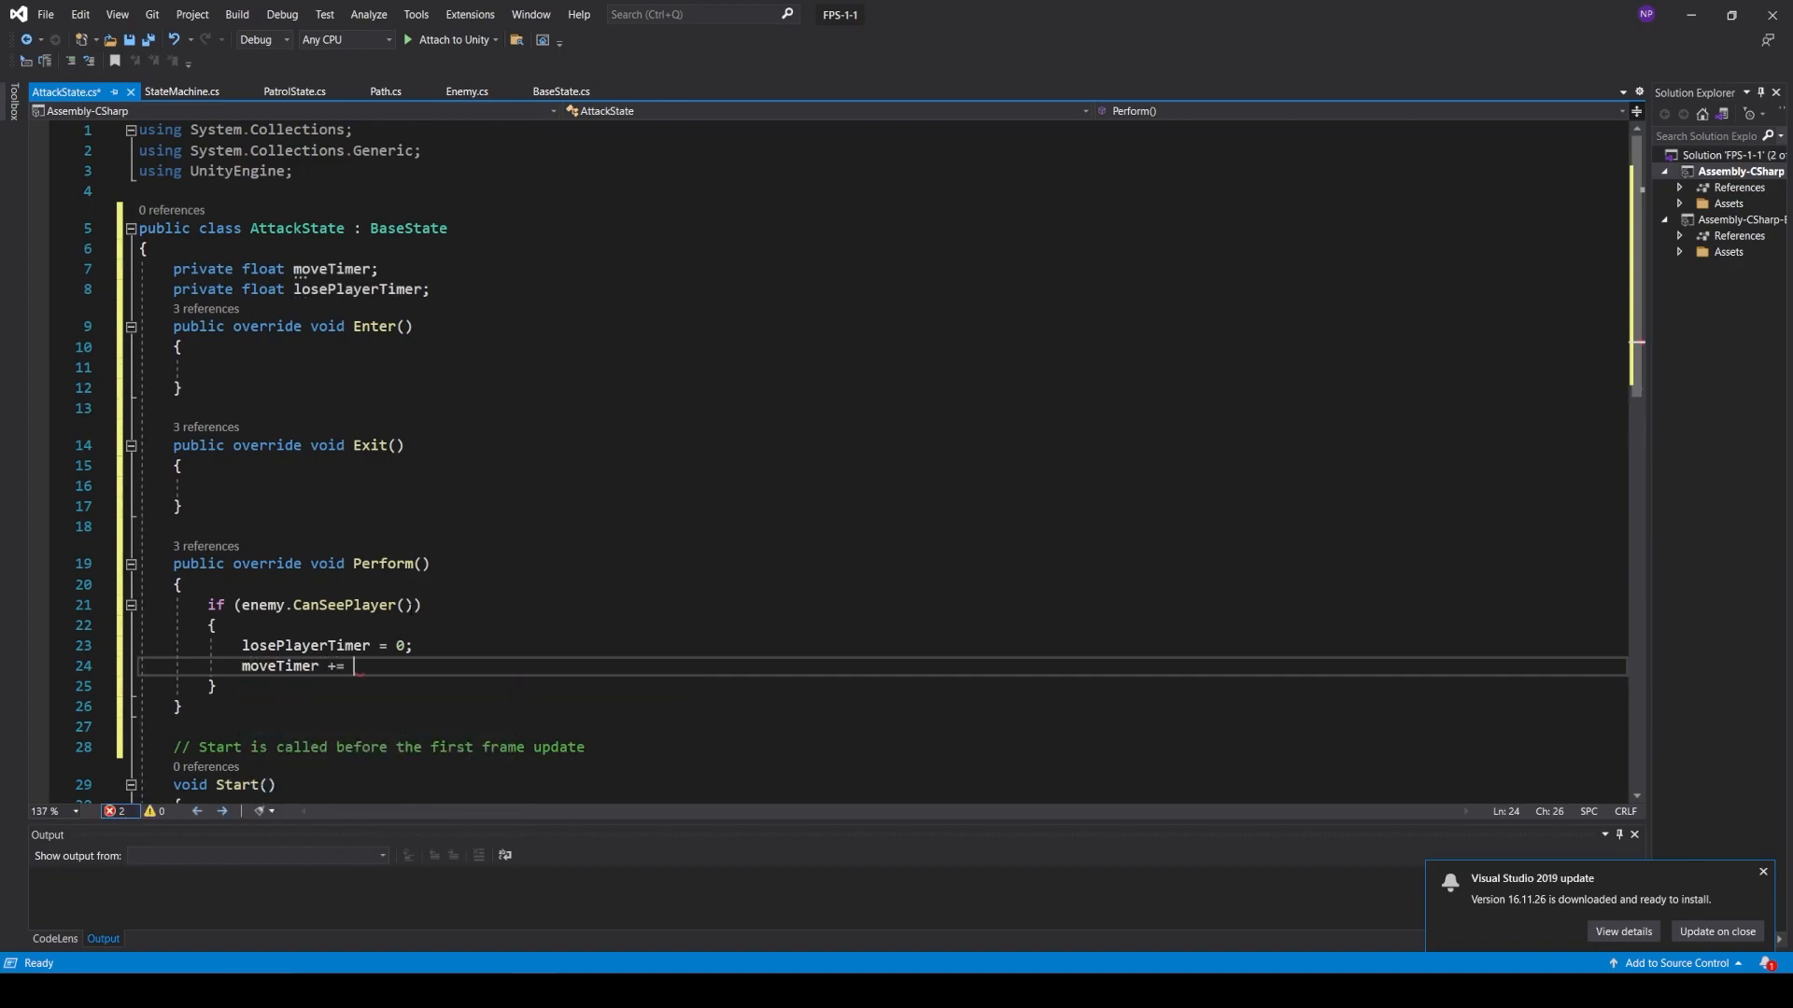
- Below the moveTimer increment, add a nested if block with the condition moveTimer > Random.Range(3, 7)
{"action": "key", "text": "Return"}
{"action": "type", "text": "if(move"}
{"action": "type", "text": "Timer > ran"}
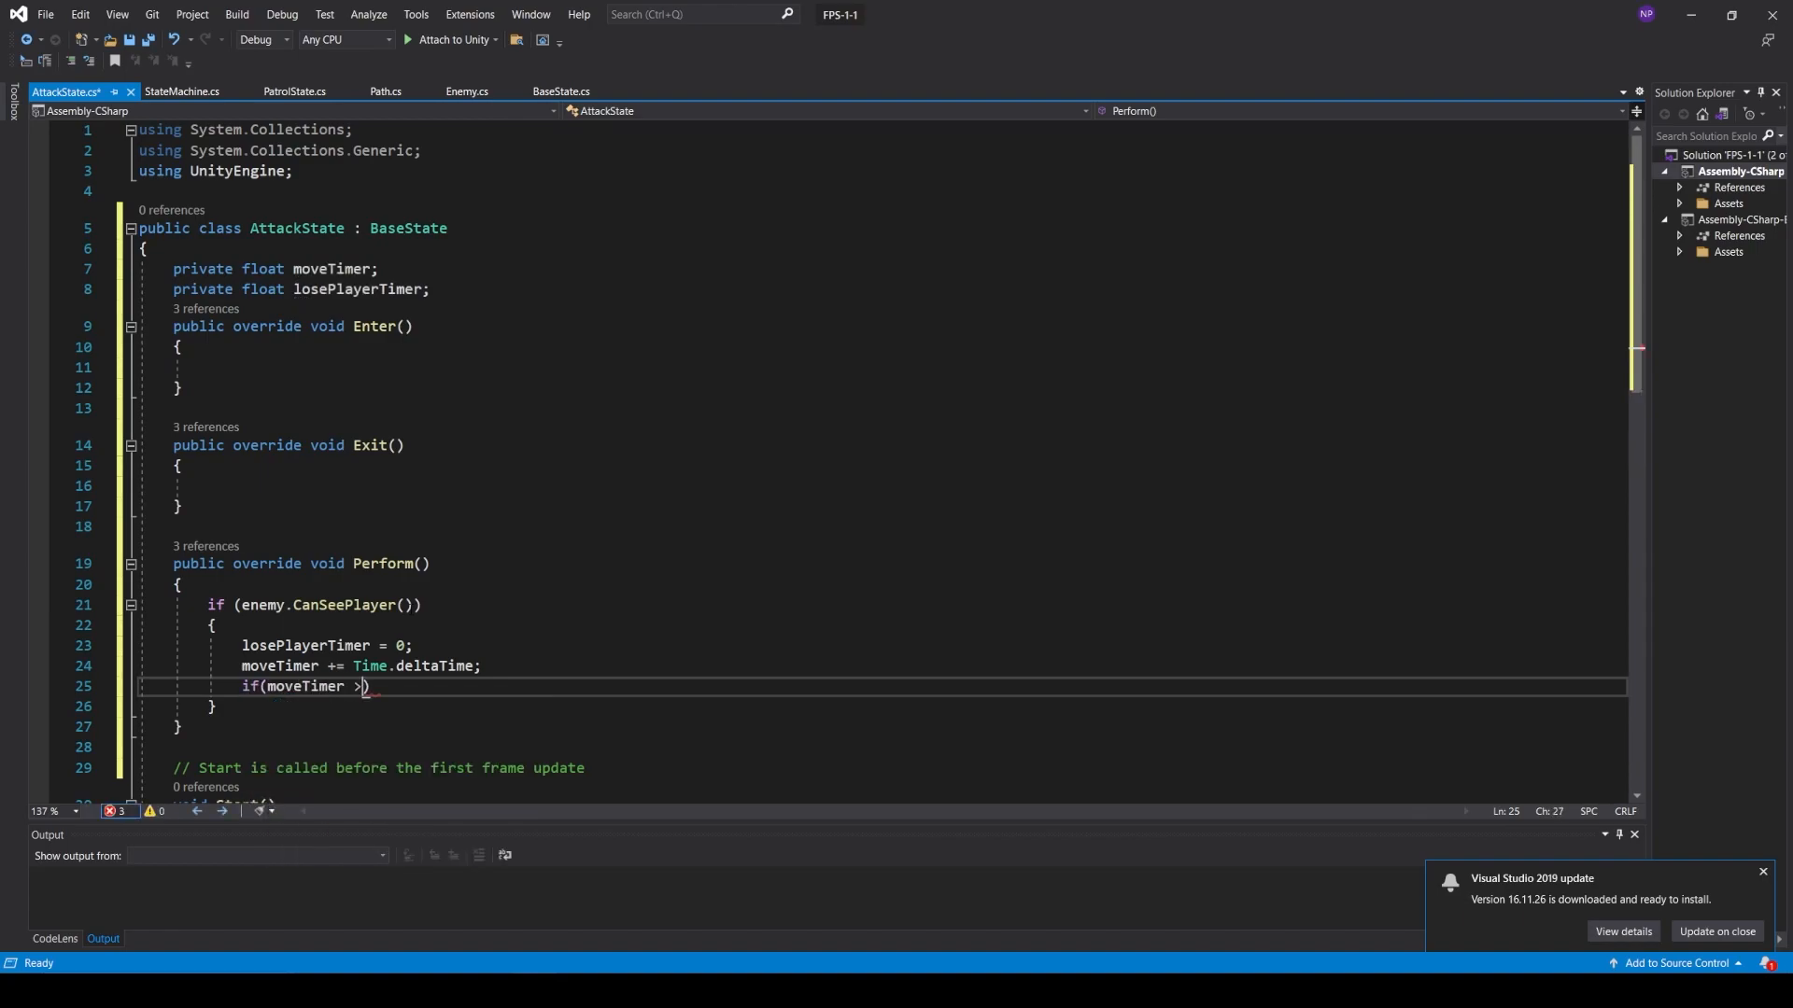
{"action": "type", "text": "dom.Range"}
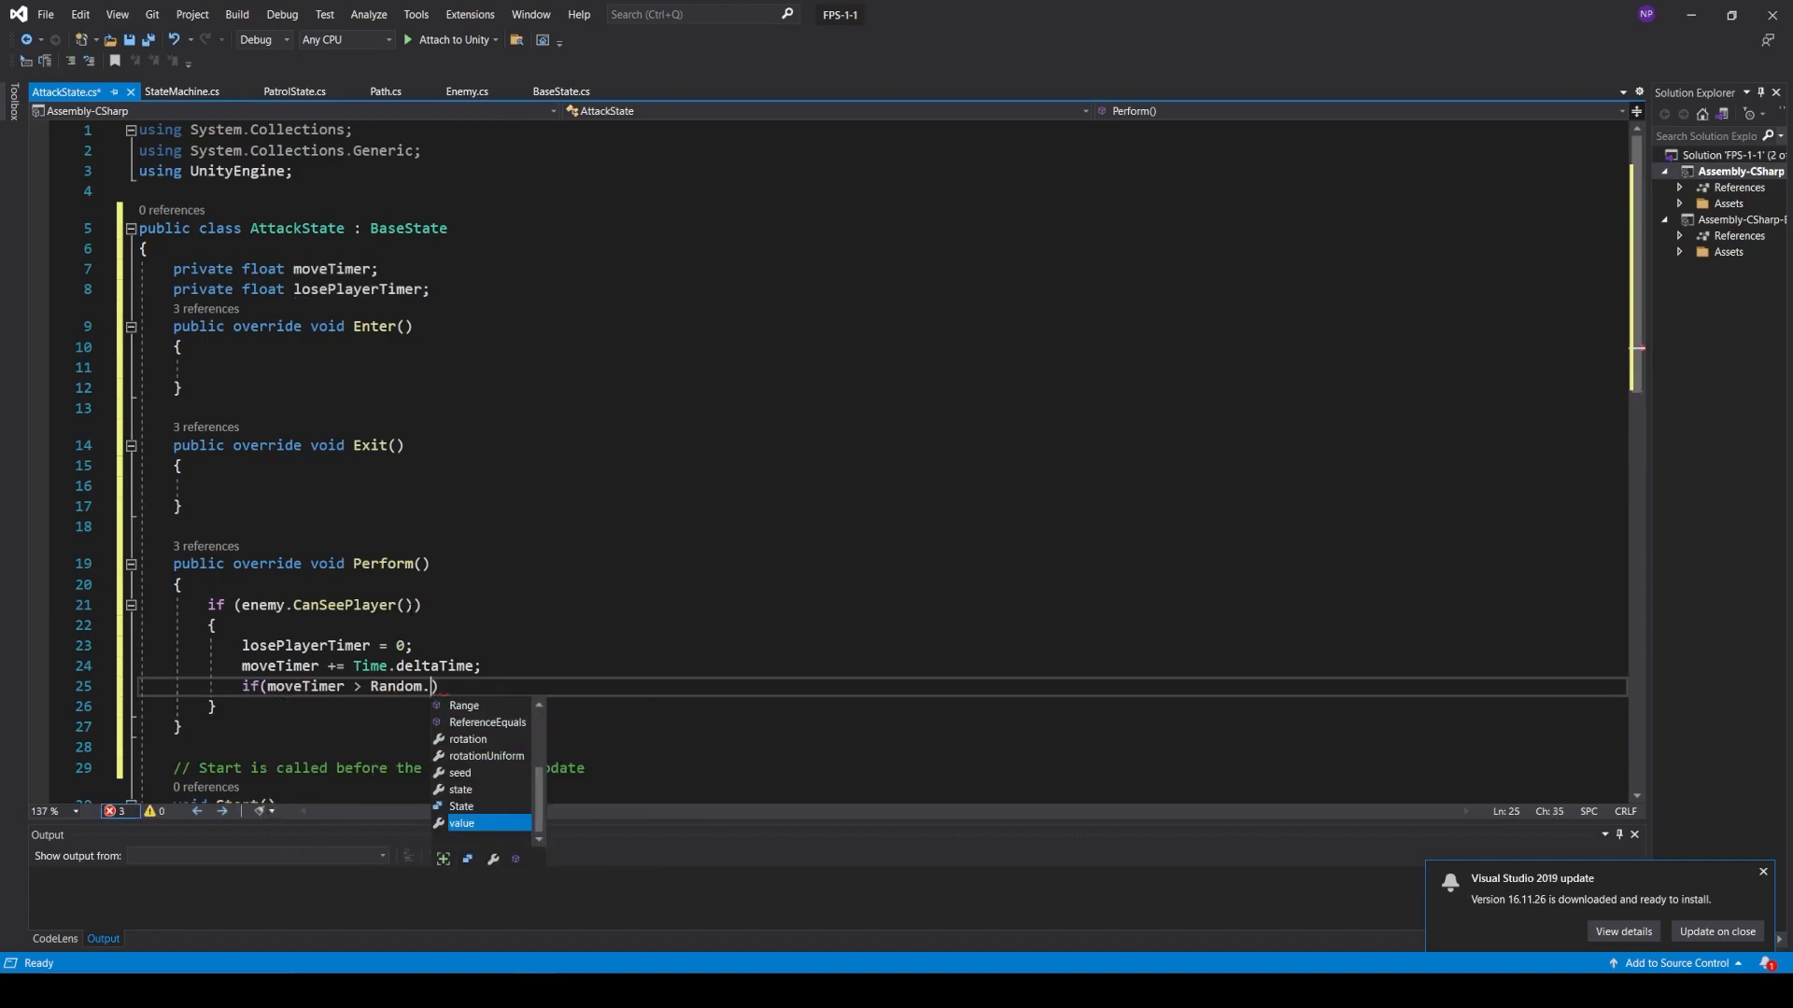
{"action": "type", "text": "("}
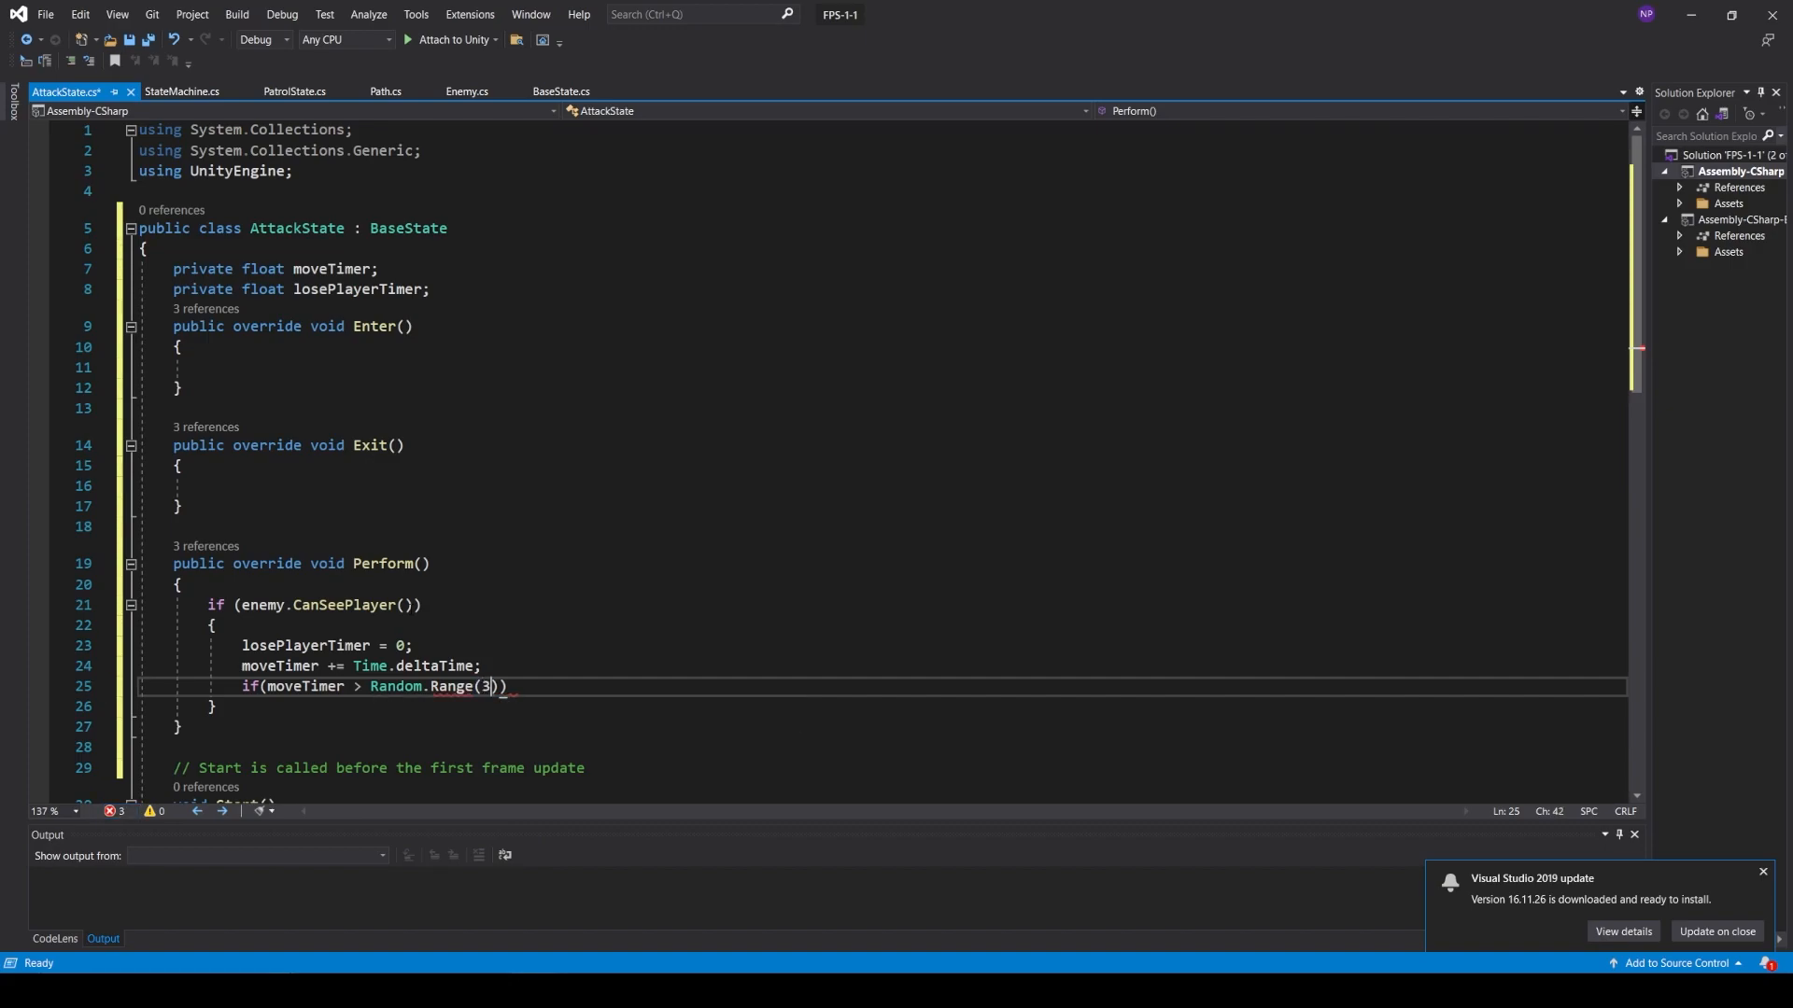
{"action": "type", "text": "3,6"}
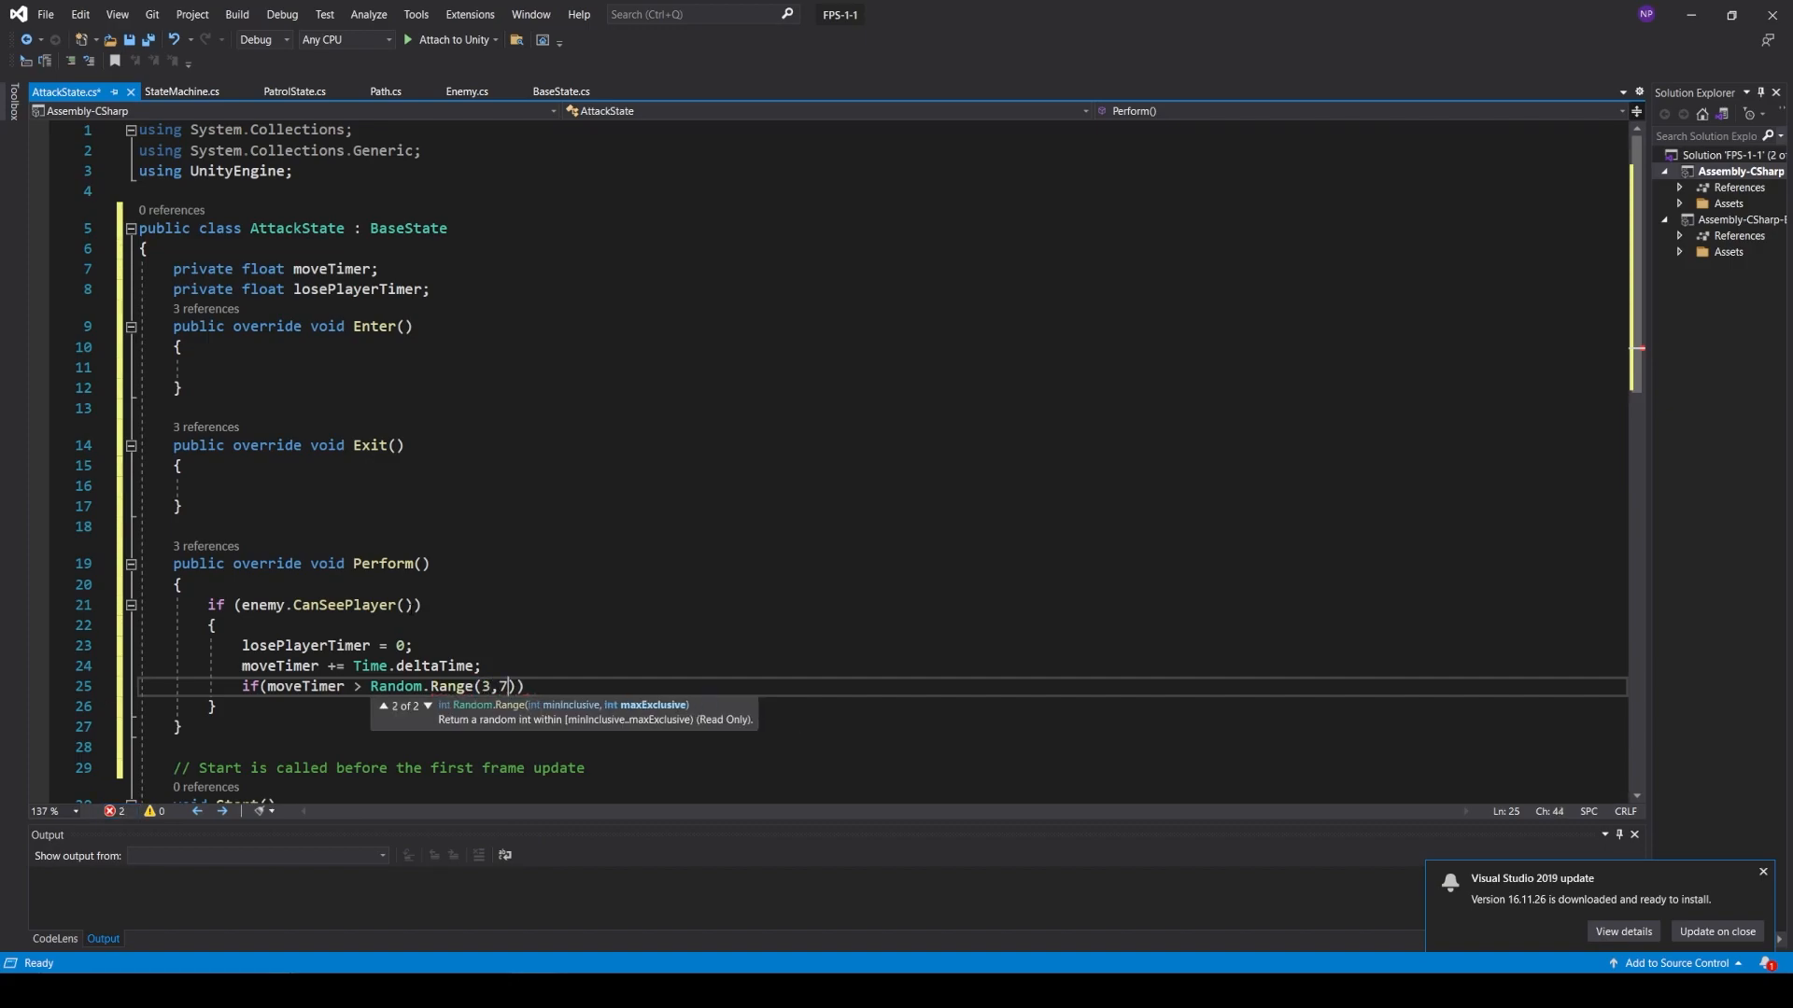
{"action": "key", "text": "BackSpace"}
{"action": "type", "text": "7"}
{"action": "key", "text": "End"}
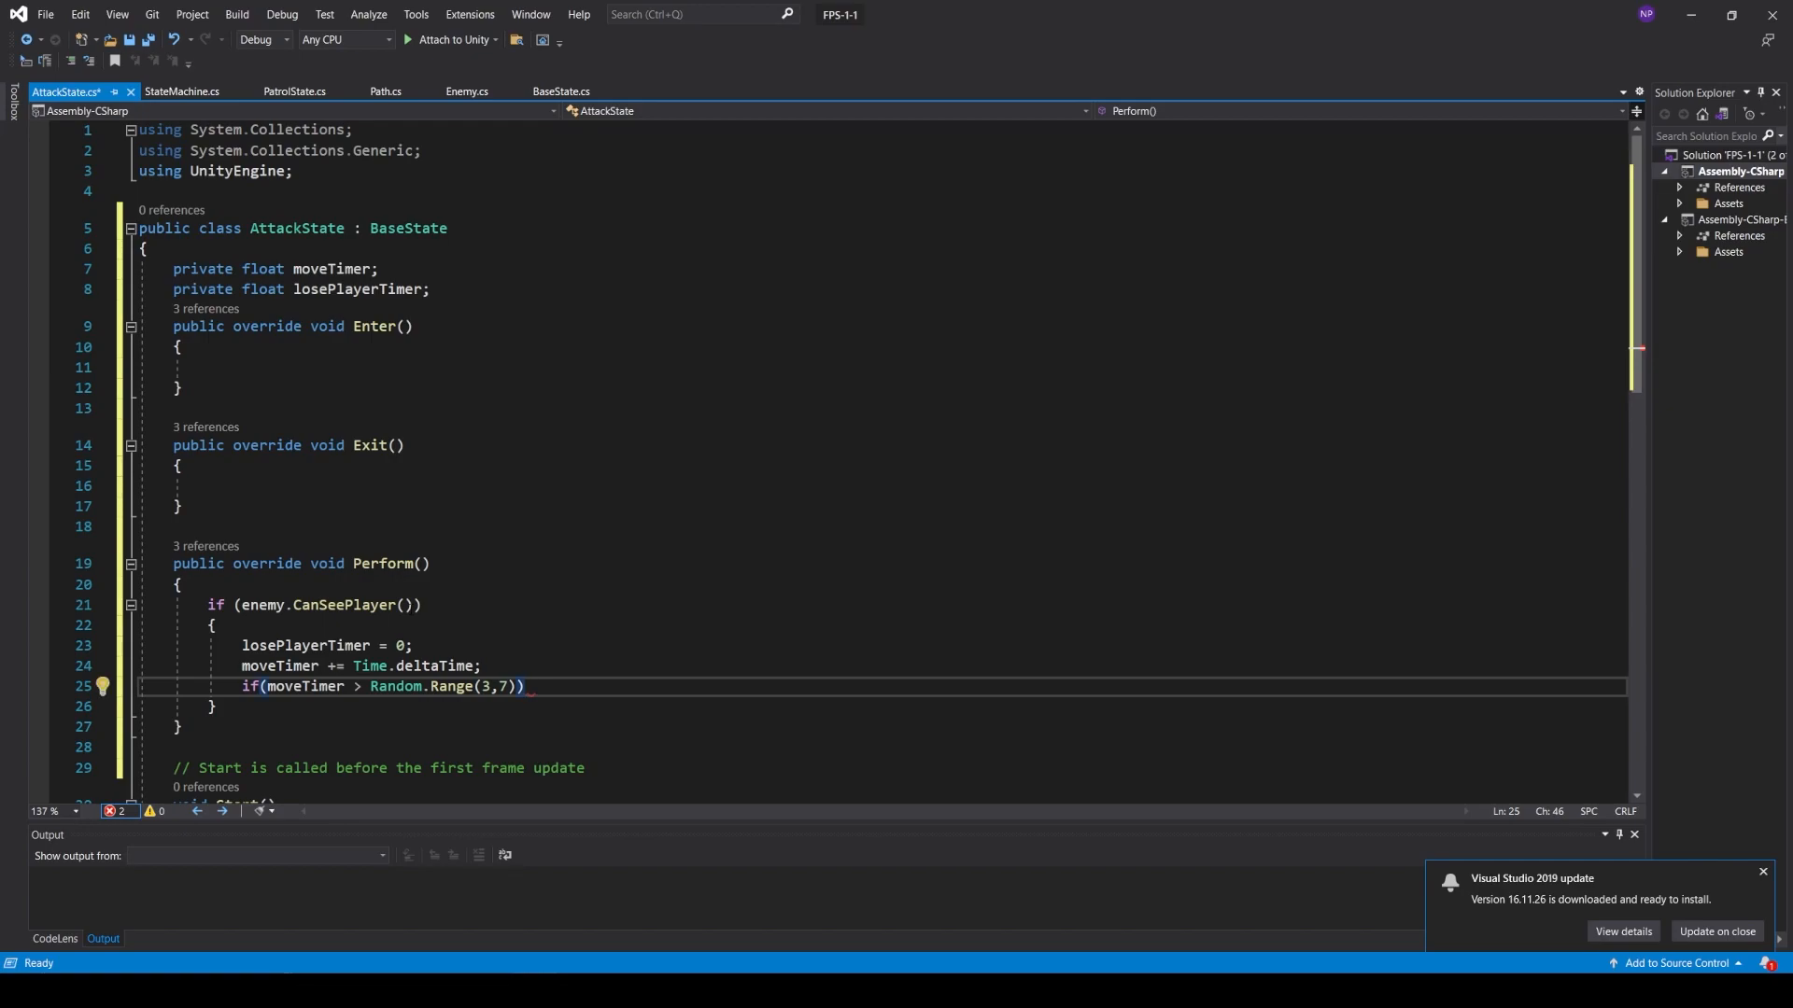
{"action": "type", "text": "{"}
{"action": "key", "text": "Return"}
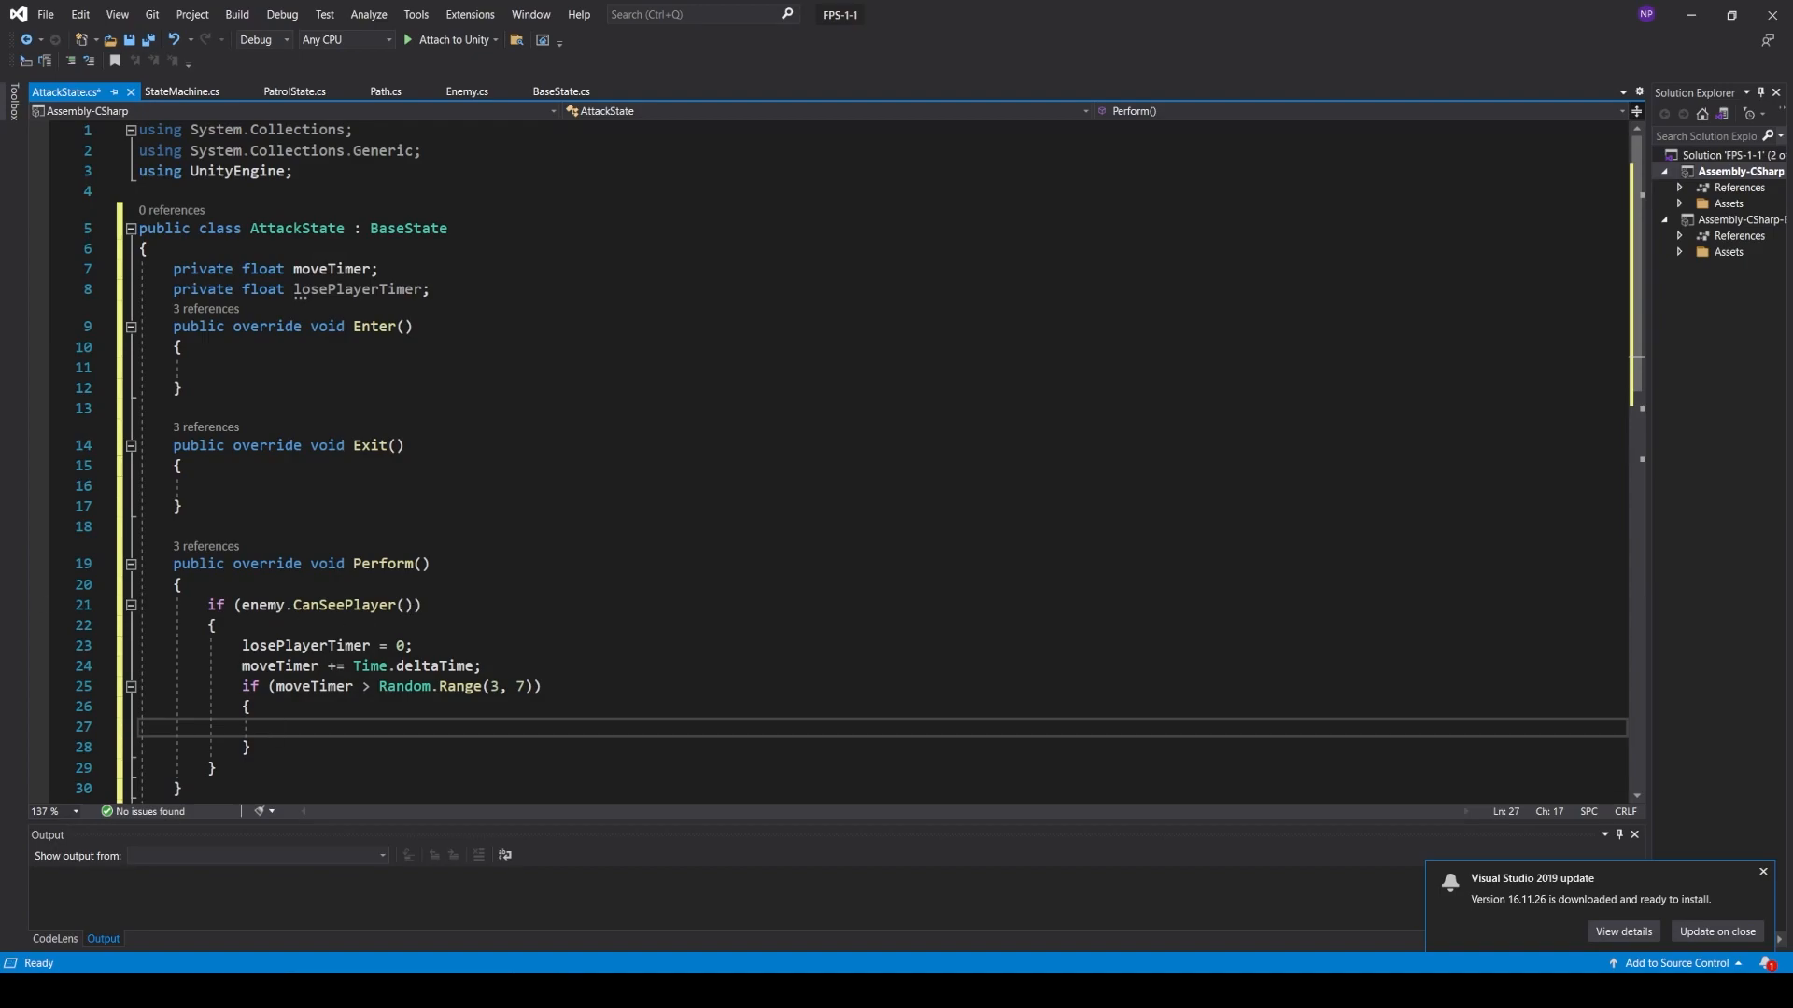
- Inside the moveTimer if block, call enemy.Agent.SetDestination with enemy.transform.position + (Random.insideUnitSphere * 5)
{"action": "type", "text": "enemy.Agent"}
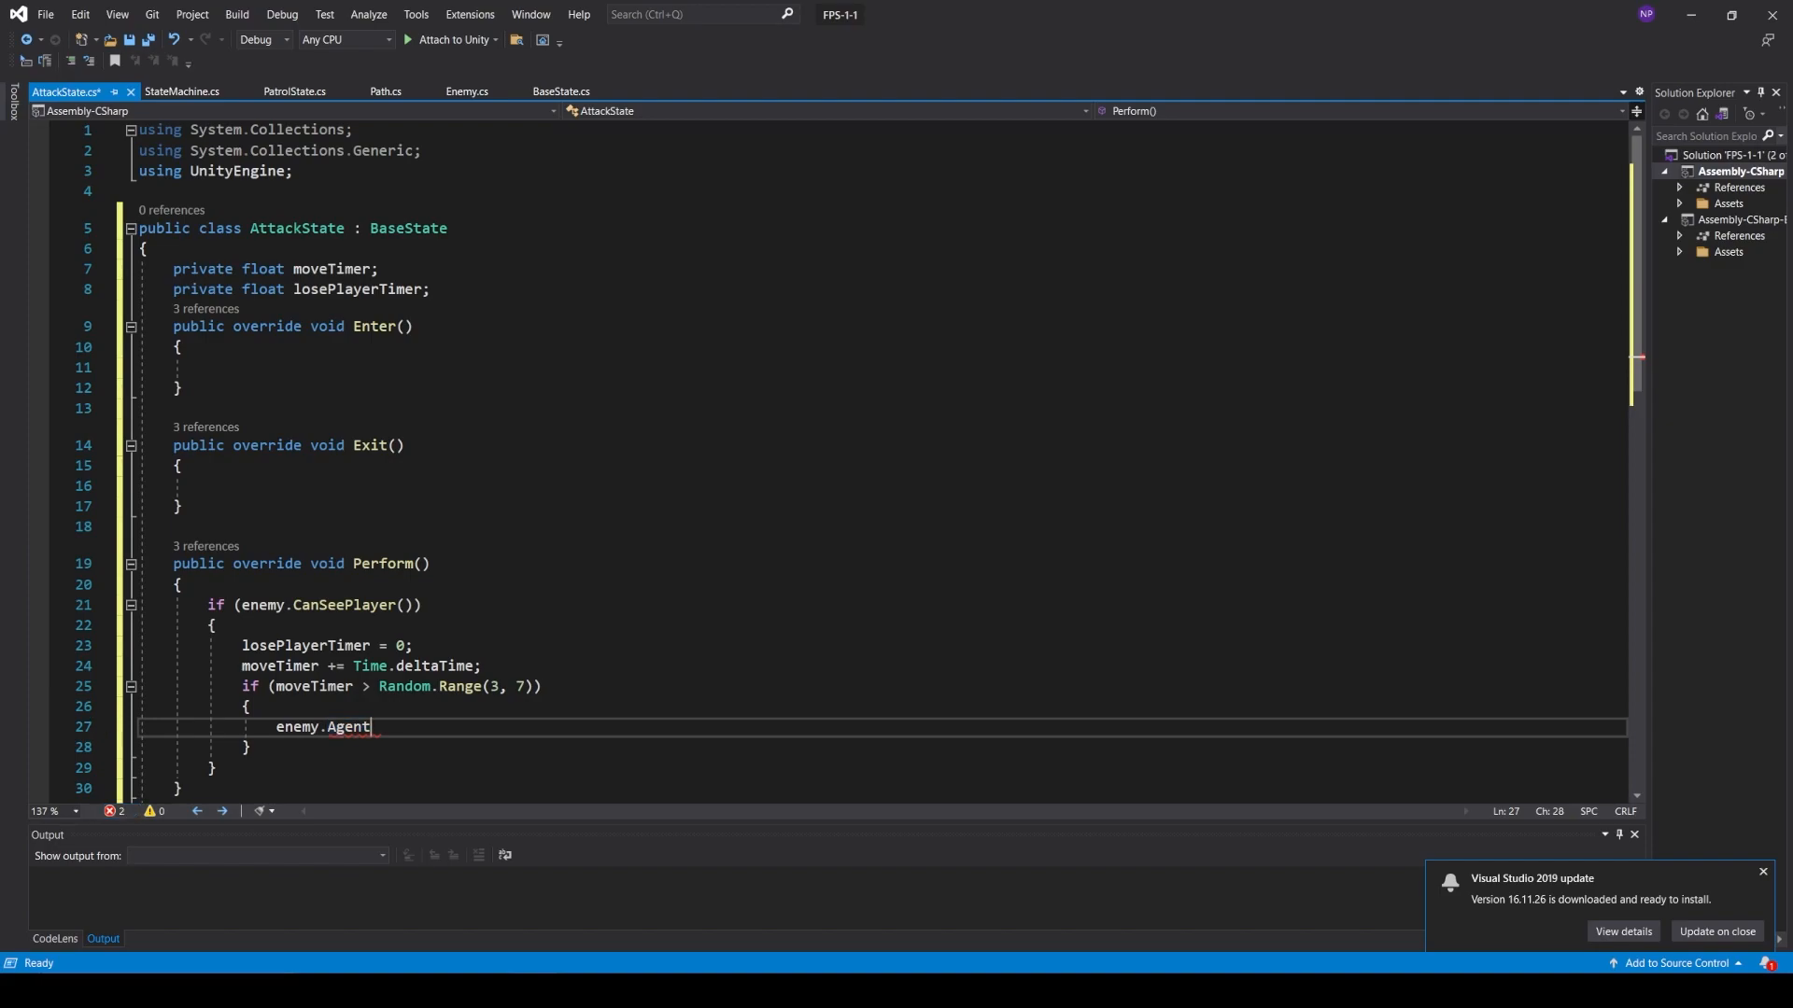
{"action": "type", "text": ".setd"}
{"action": "key", "text": "Tab"}
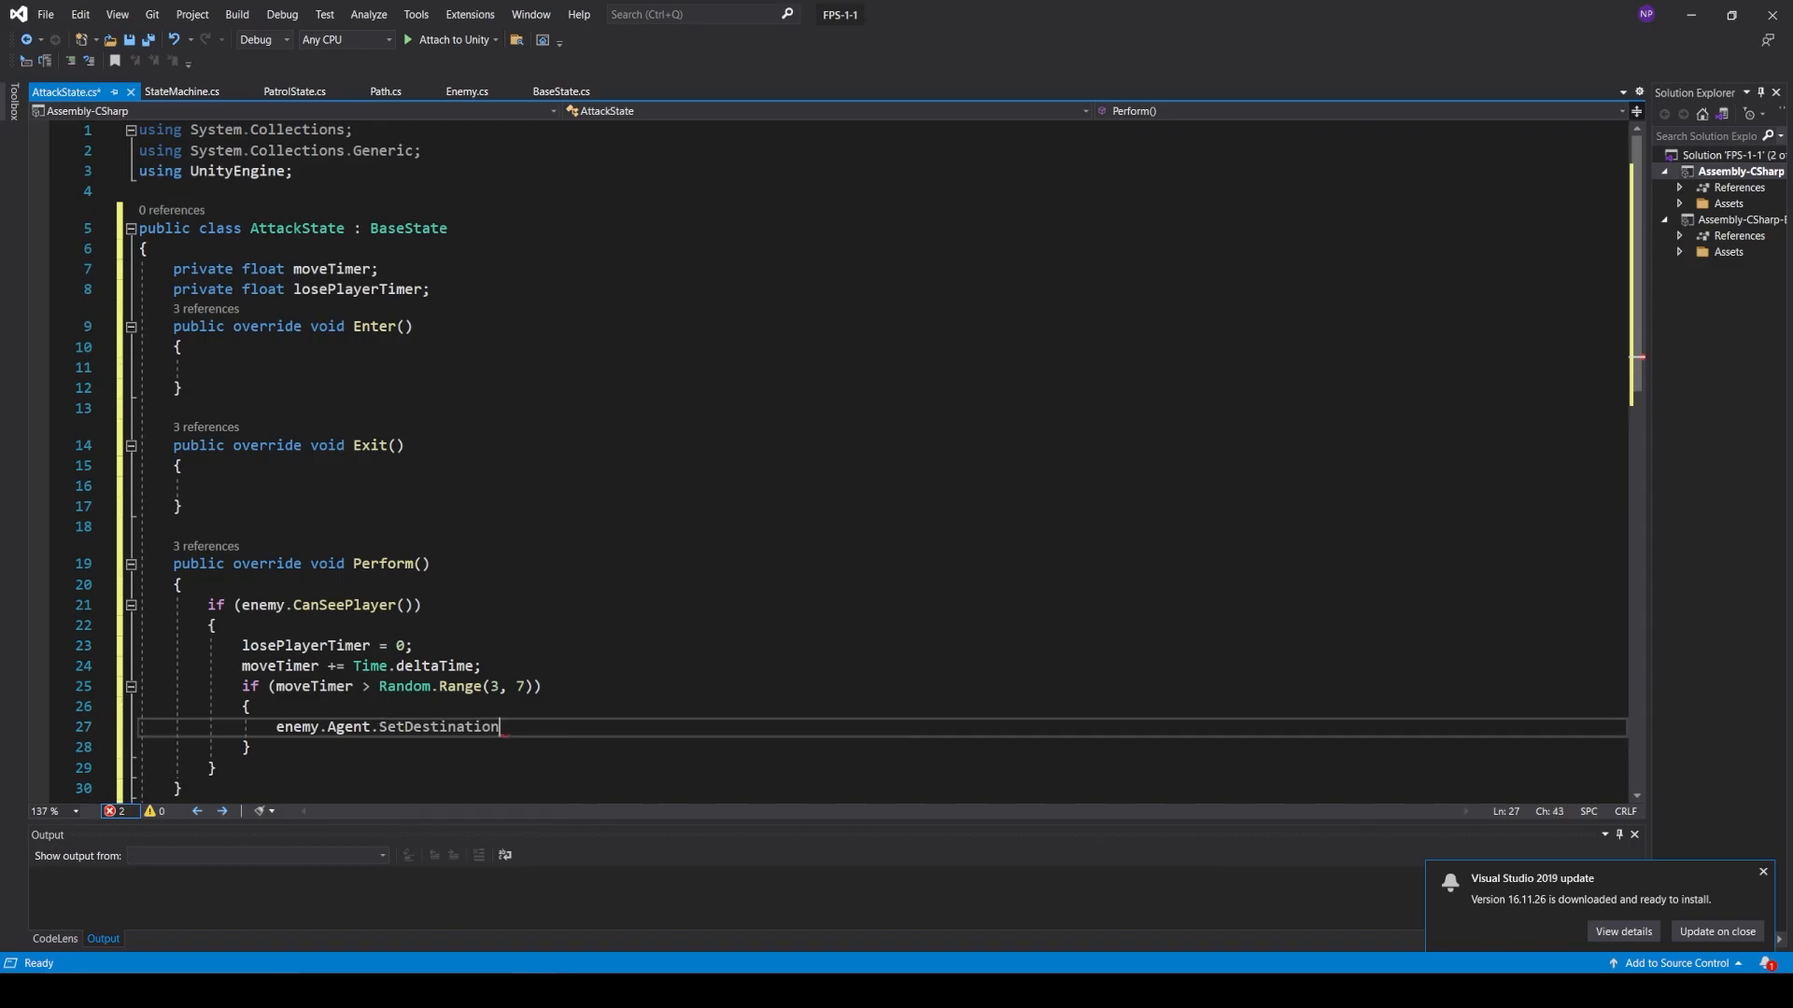
{"action": "type", "text": "("}
{"action": "type", "text": "enemy.transform.pos"}
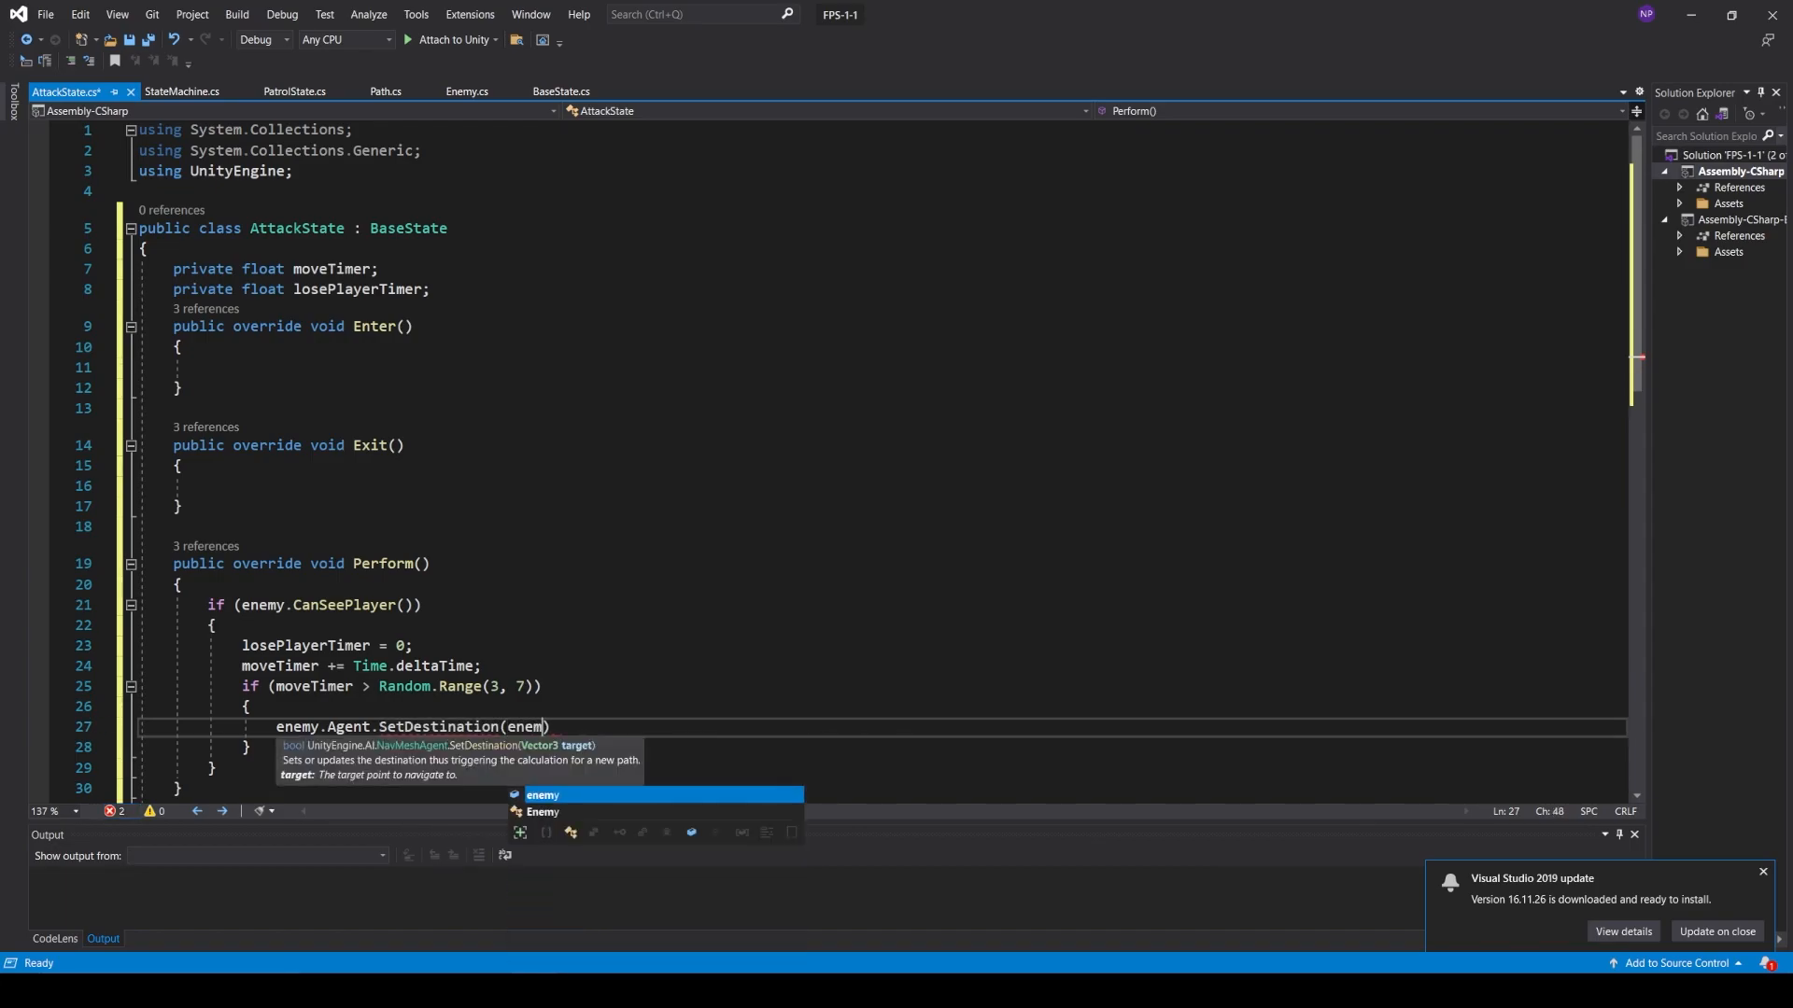
{"action": "type", "text": "ition + (rand"}
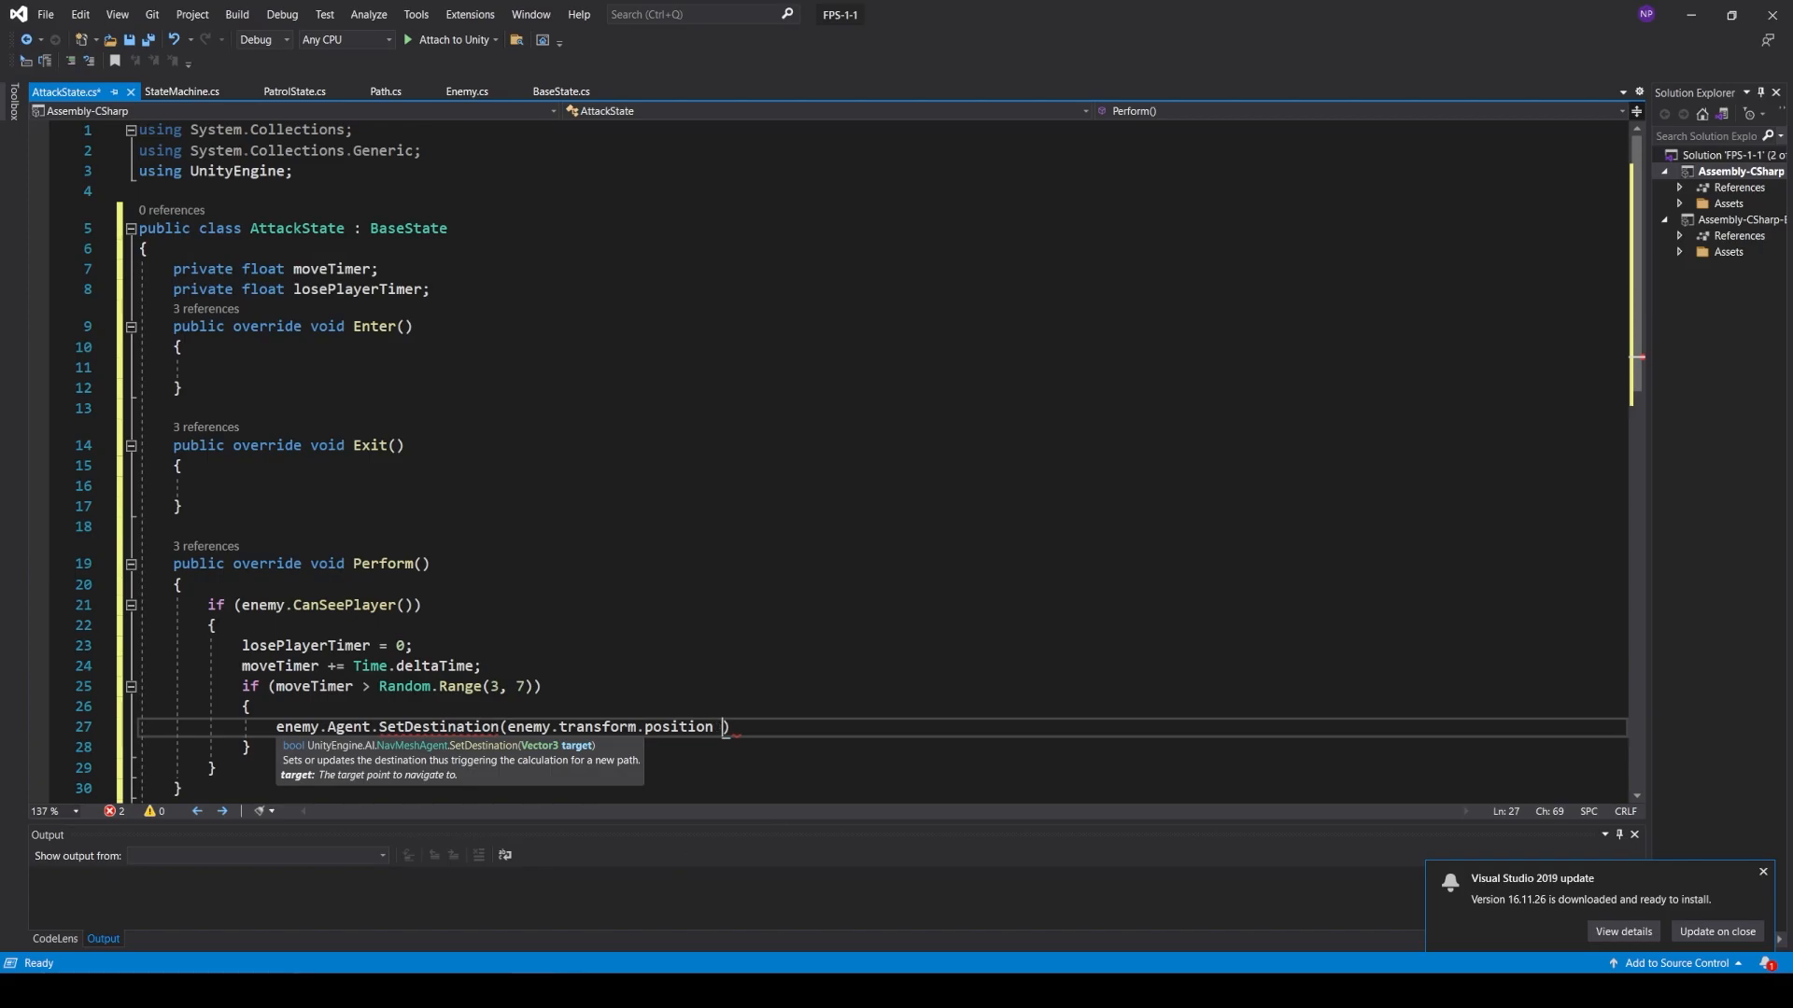
{"action": "key", "text": "Tab"}
{"action": "type", "text": ".insi"}
{"action": "key", "text": "Tab"}
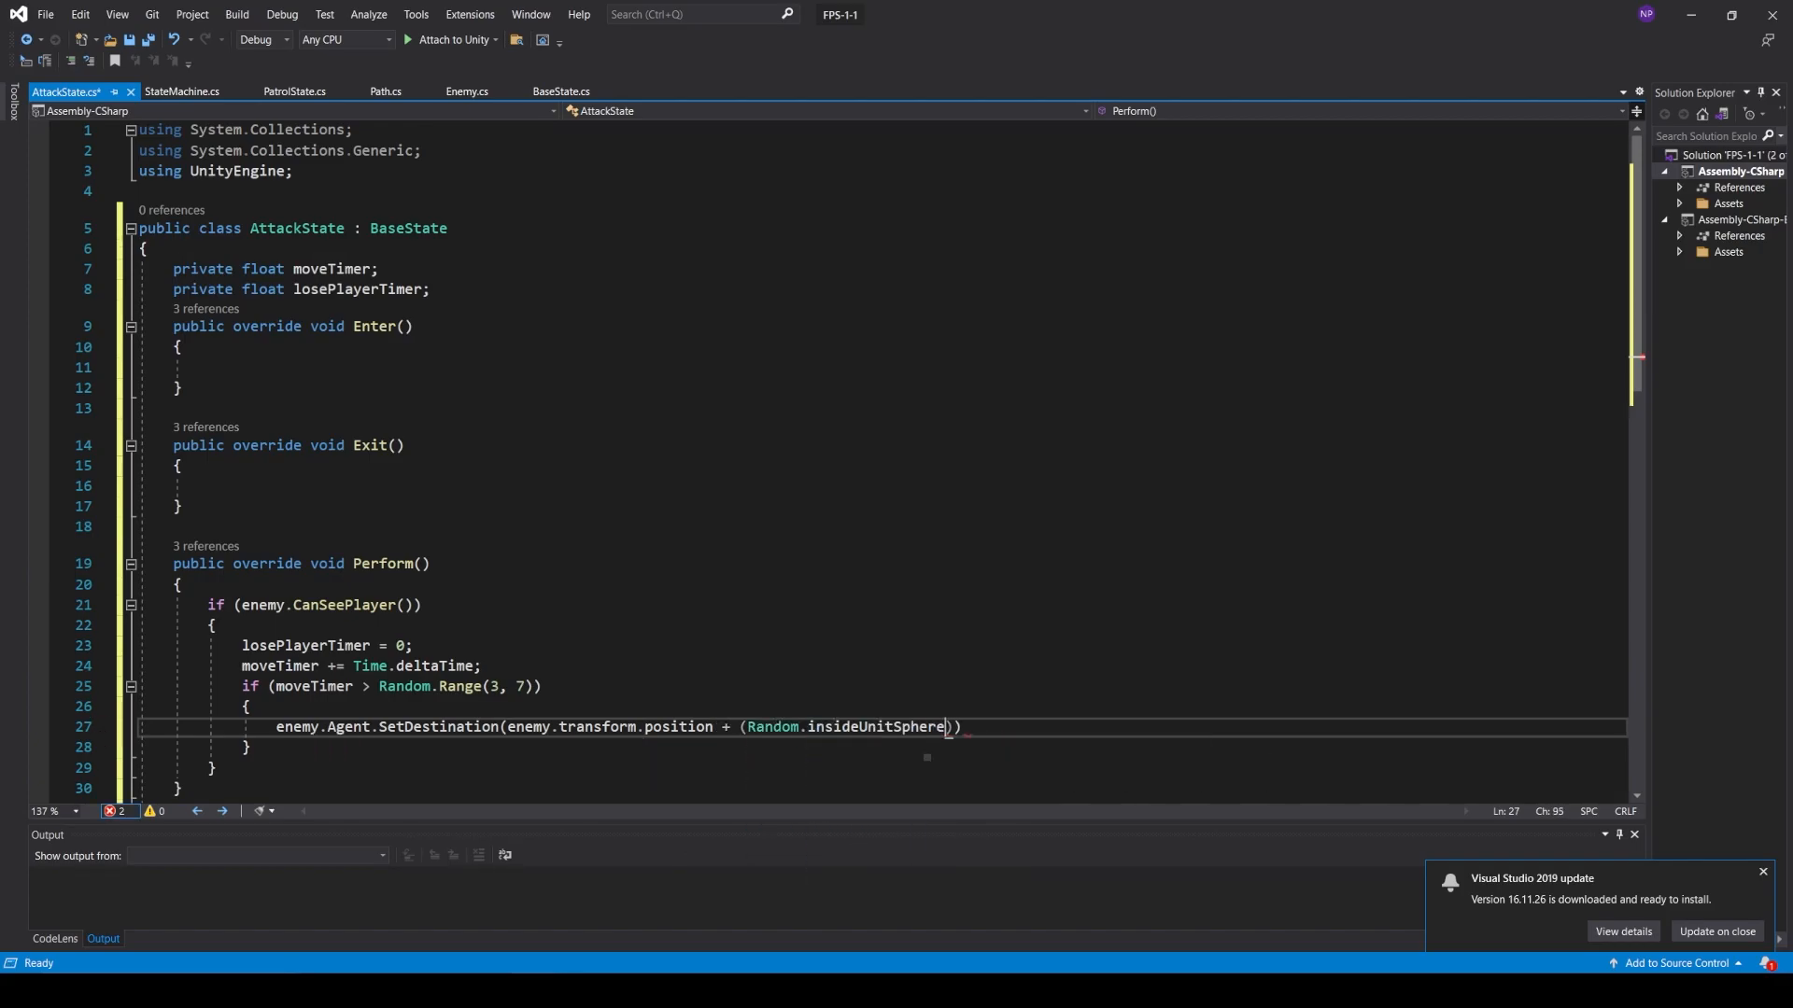
{"action": "type", "text": "* 5))"}
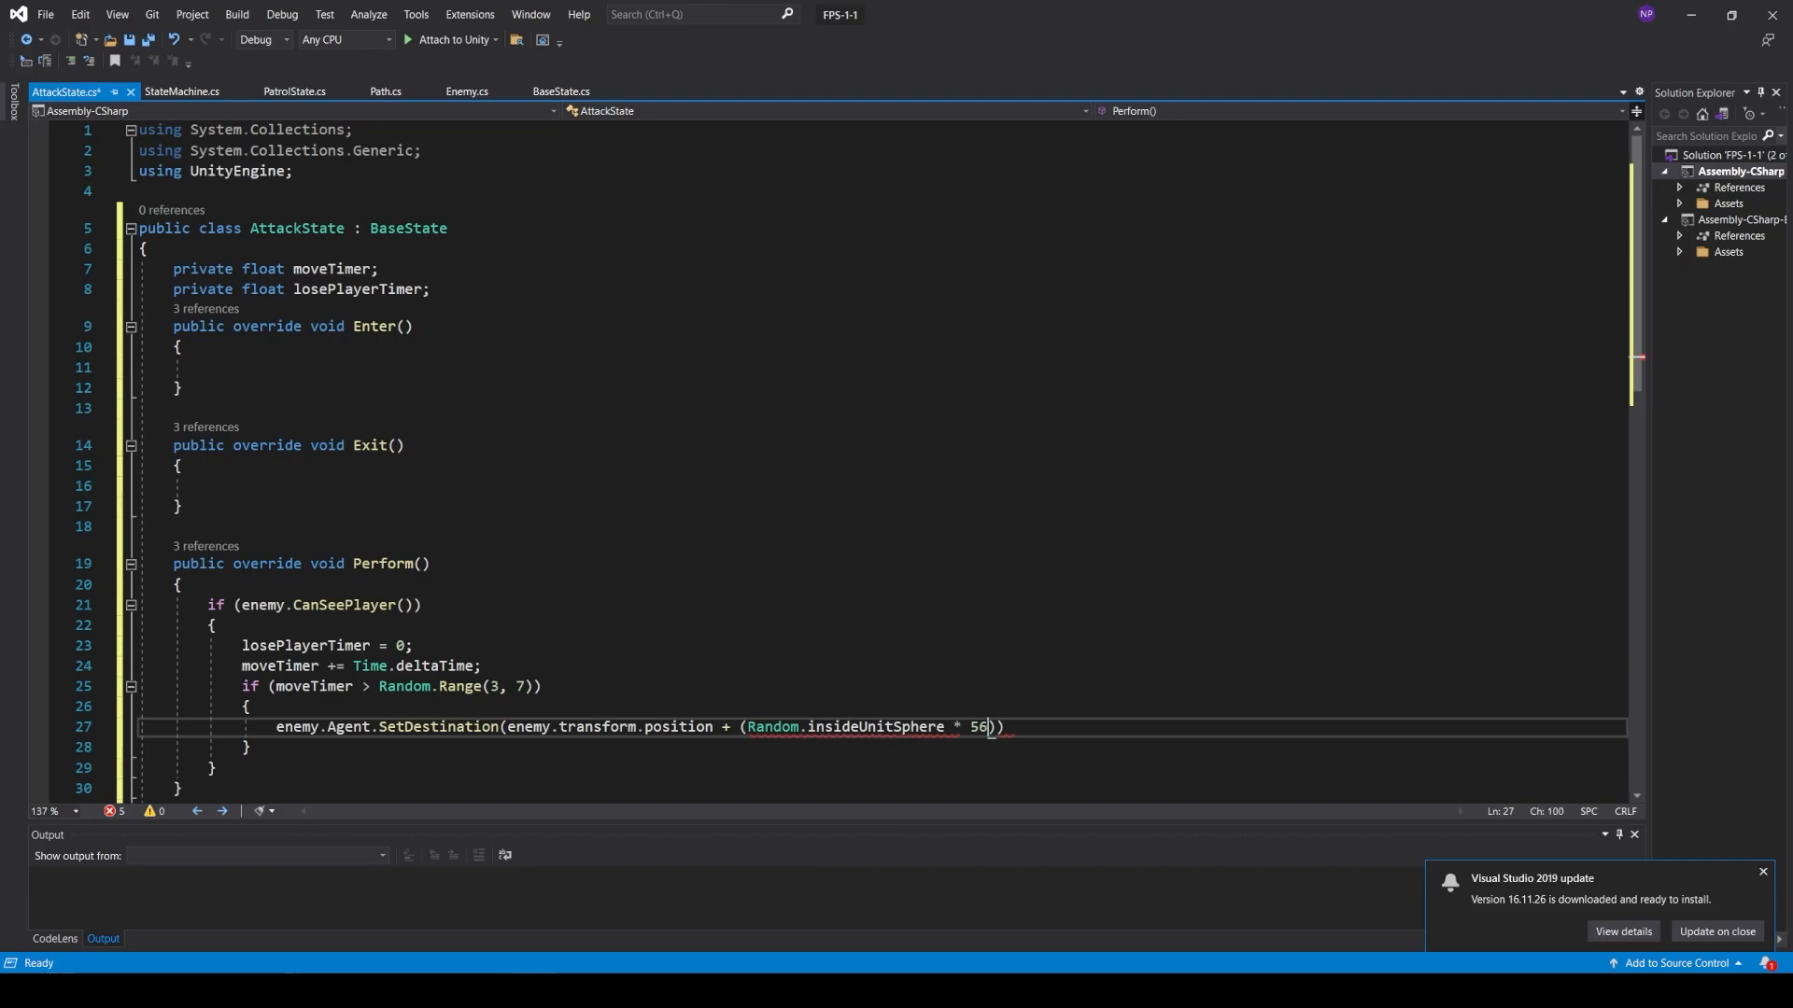
{"action": "type", "text": ";"}
{"action": "key", "text": "Return"}
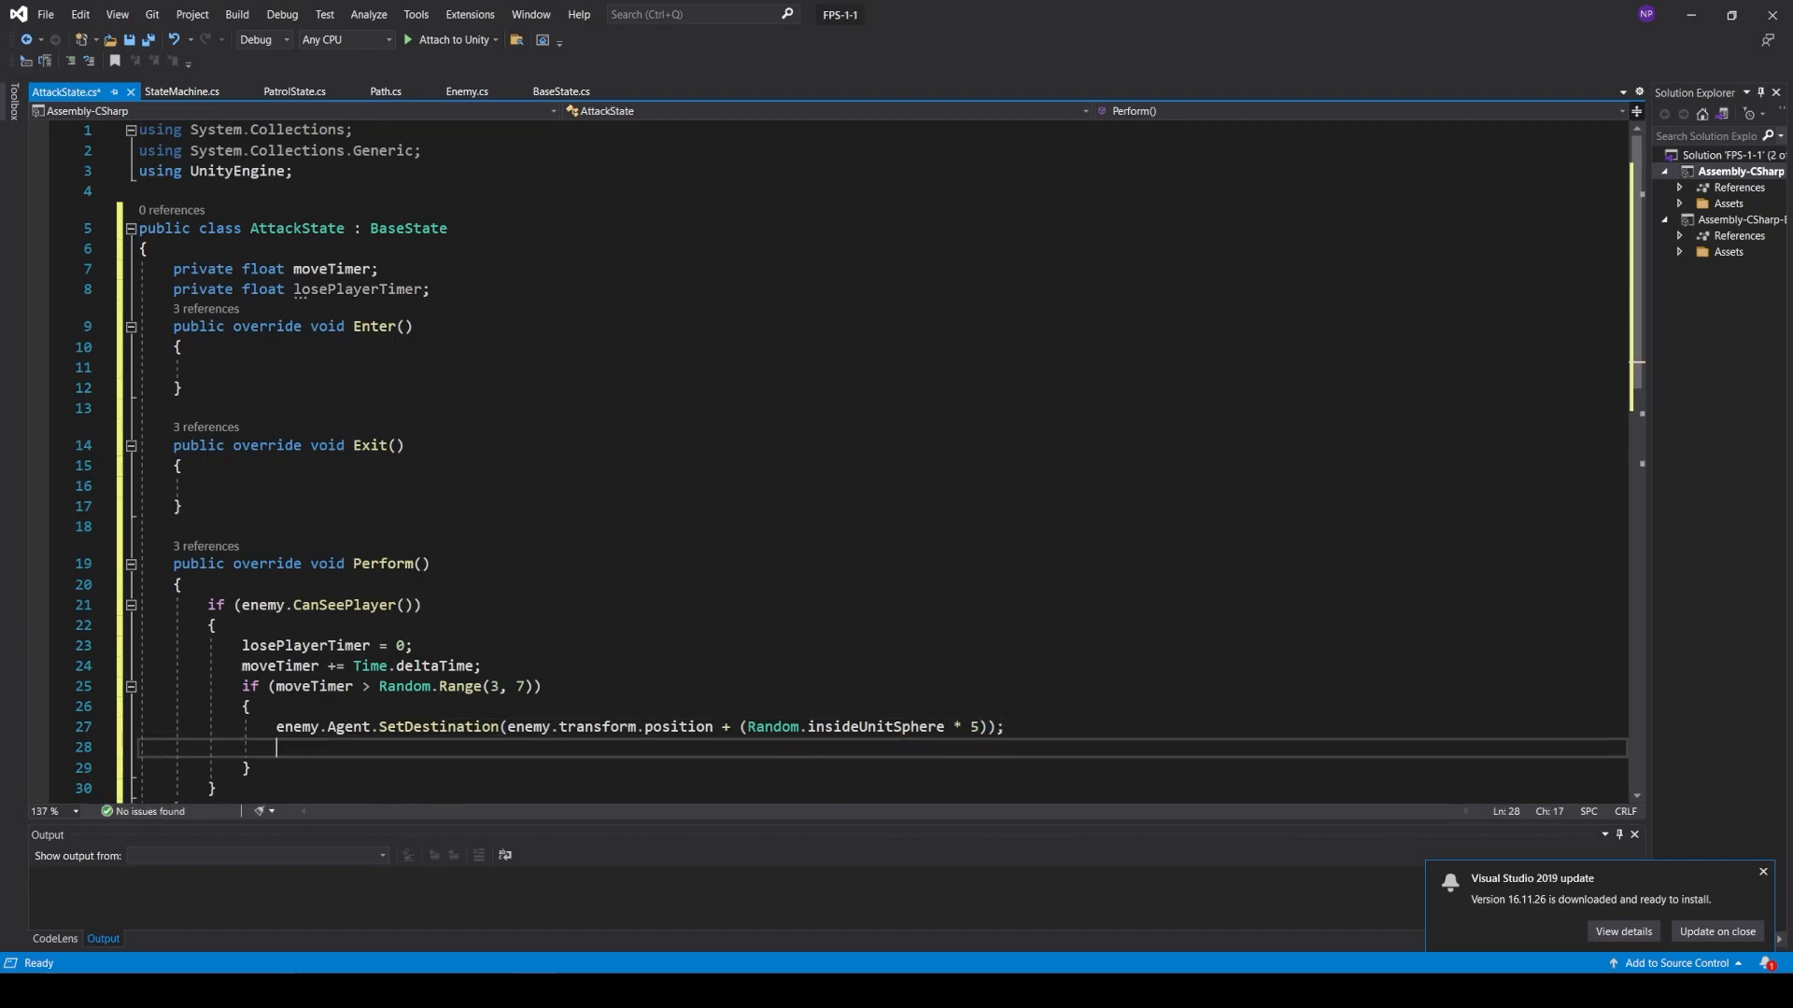
- Reset moveTimer to 0 below the SetDestination call and review the timer increment, its condition and the reset
{"action": "type", "text": "moveTimer = 0;"}
{"action": "scroll", "coordinate": [564, 666], "scroll_direction": "down", "scroll_amount": 1}
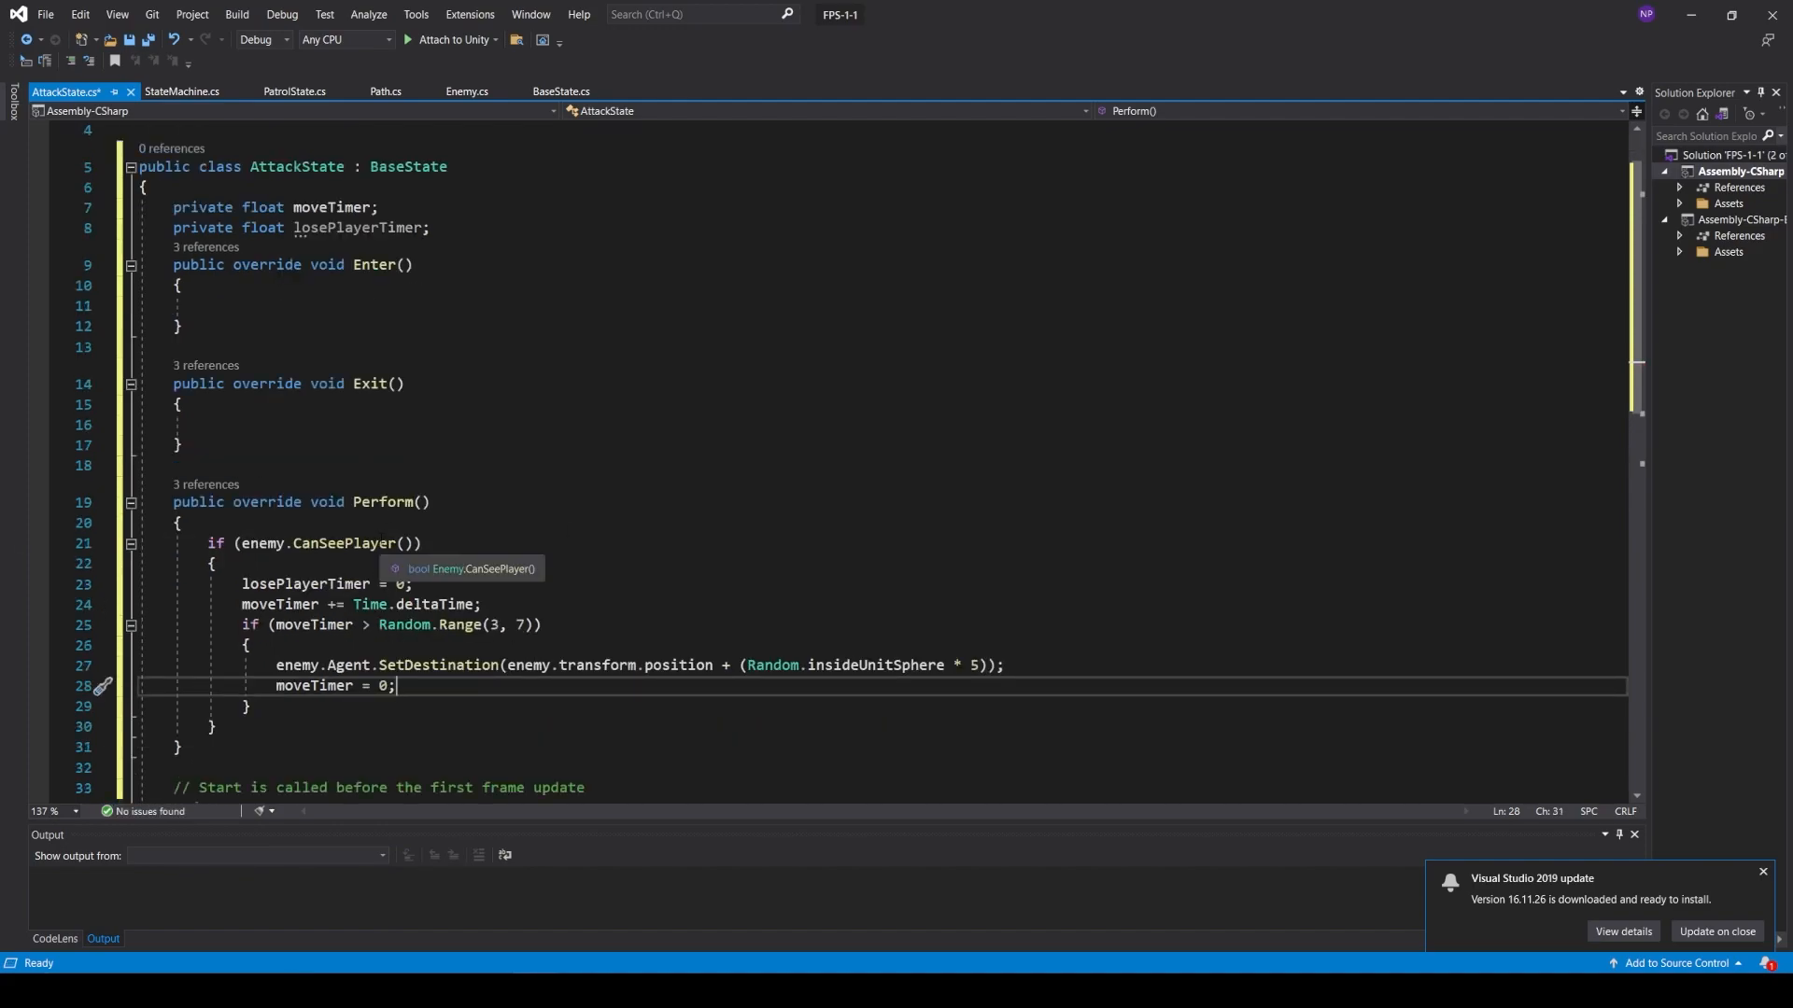
{"action": "left_click_drag", "start_coordinate": [225, 605], "coordinate": [484, 605]}
{"action": "left_click_drag", "start_coordinate": [233, 625], "coordinate": [551, 625]}
{"action": "left_click_drag", "start_coordinate": [260, 665], "coordinate": [396, 686]}
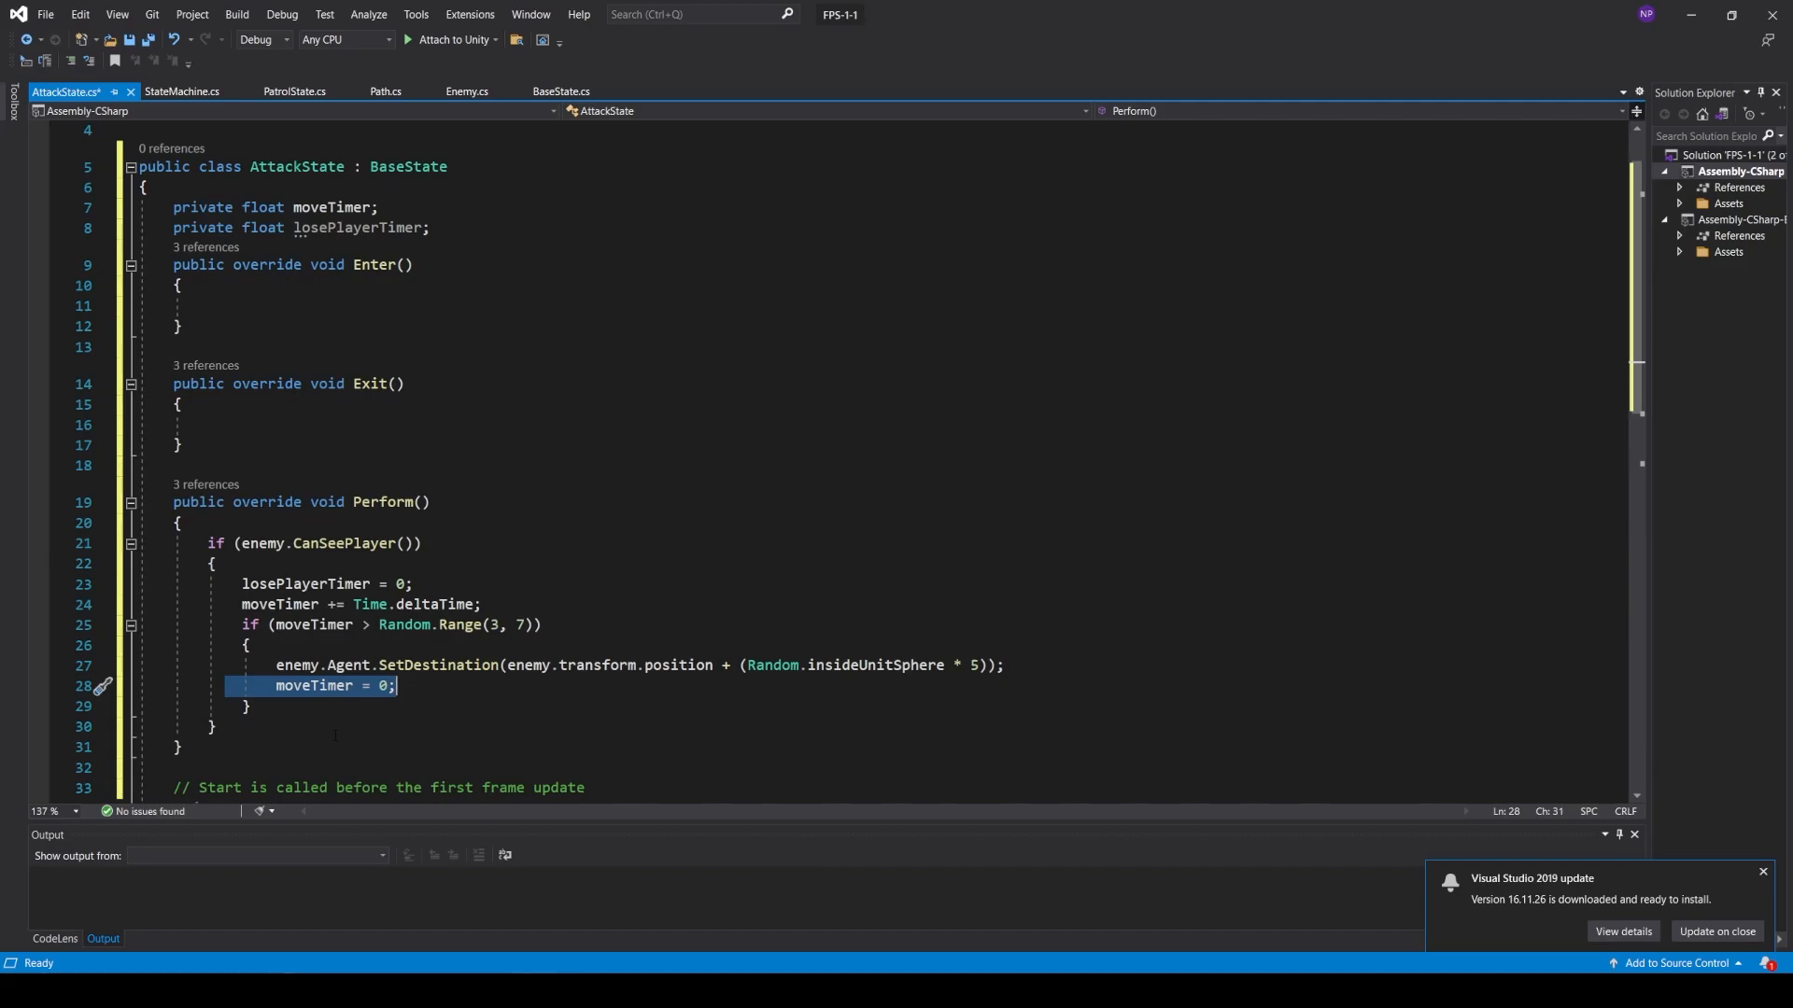
- Add an else block to the CanSeePlayer check that increments losePlayerTimer by Time.deltaTime
{"action": "left_click", "coordinate": [228, 568]}
{"action": "left_click", "coordinate": [249, 728]}
{"action": "key", "text": "Return"}
{"action": "type", "text": "else {"}
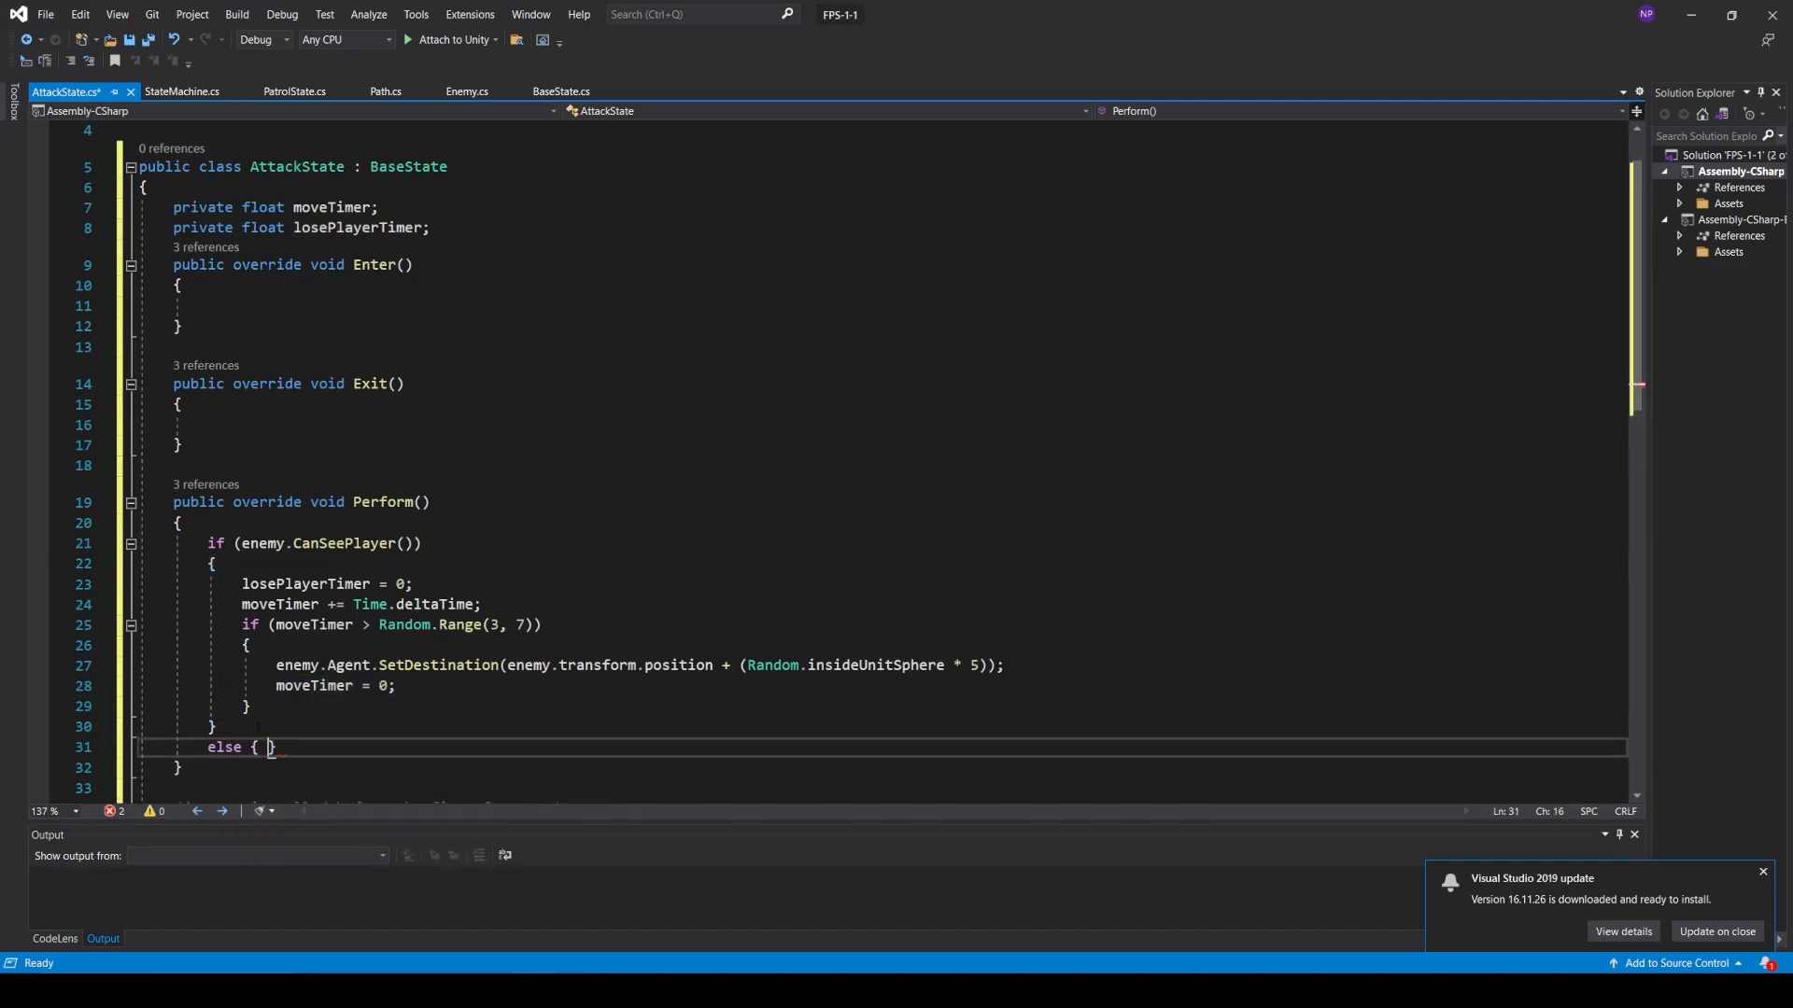
{"action": "key", "text": "Return"}
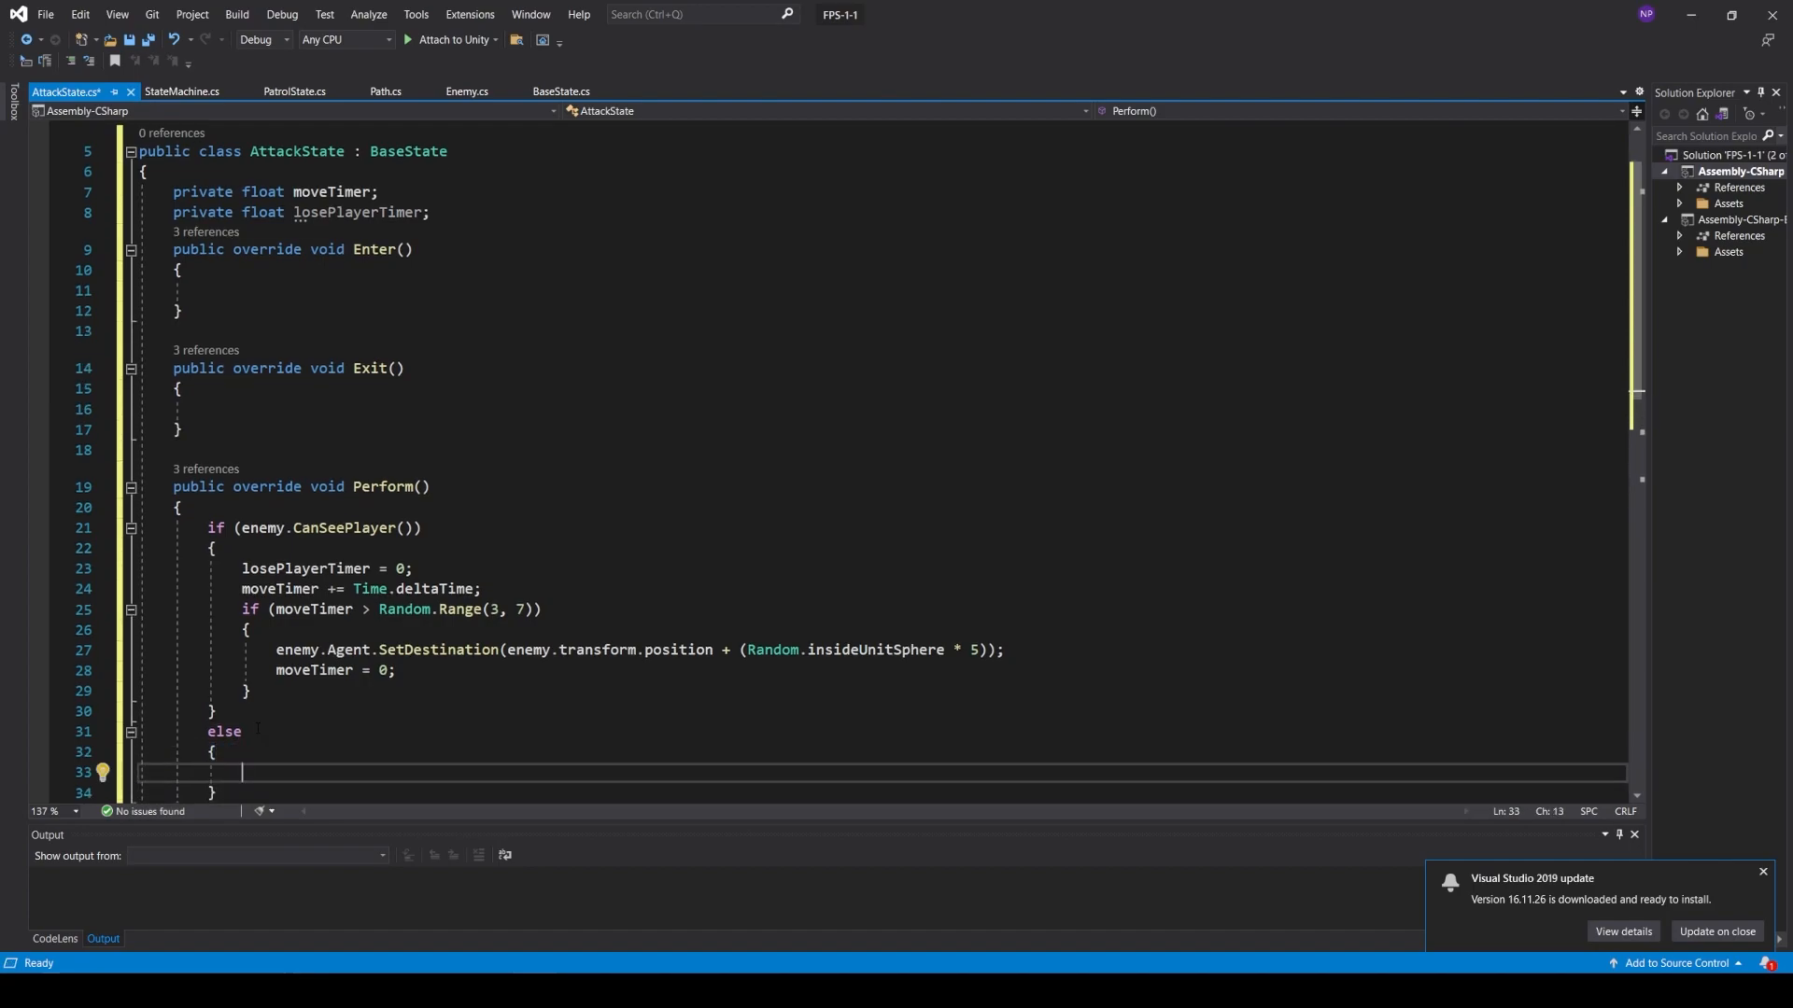
{"action": "type", "text": "losePlayerTimer +"}
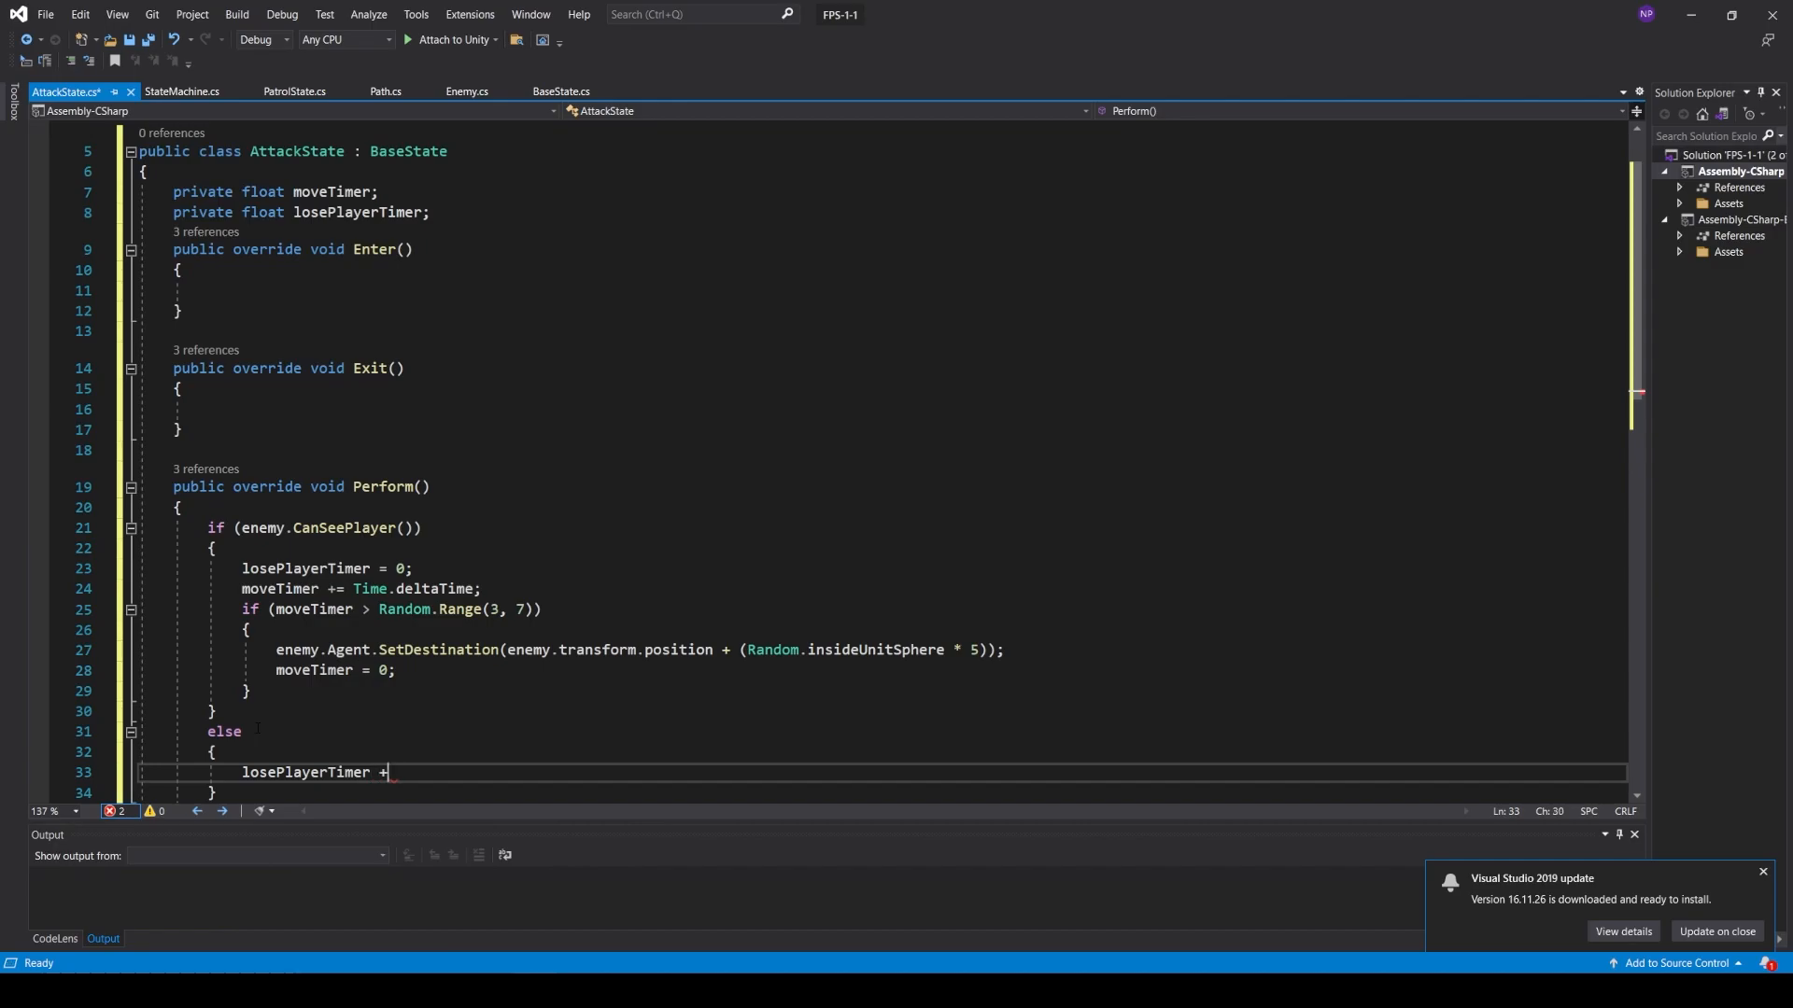
{"action": "type", "text": "= Time.deltaTime;"}
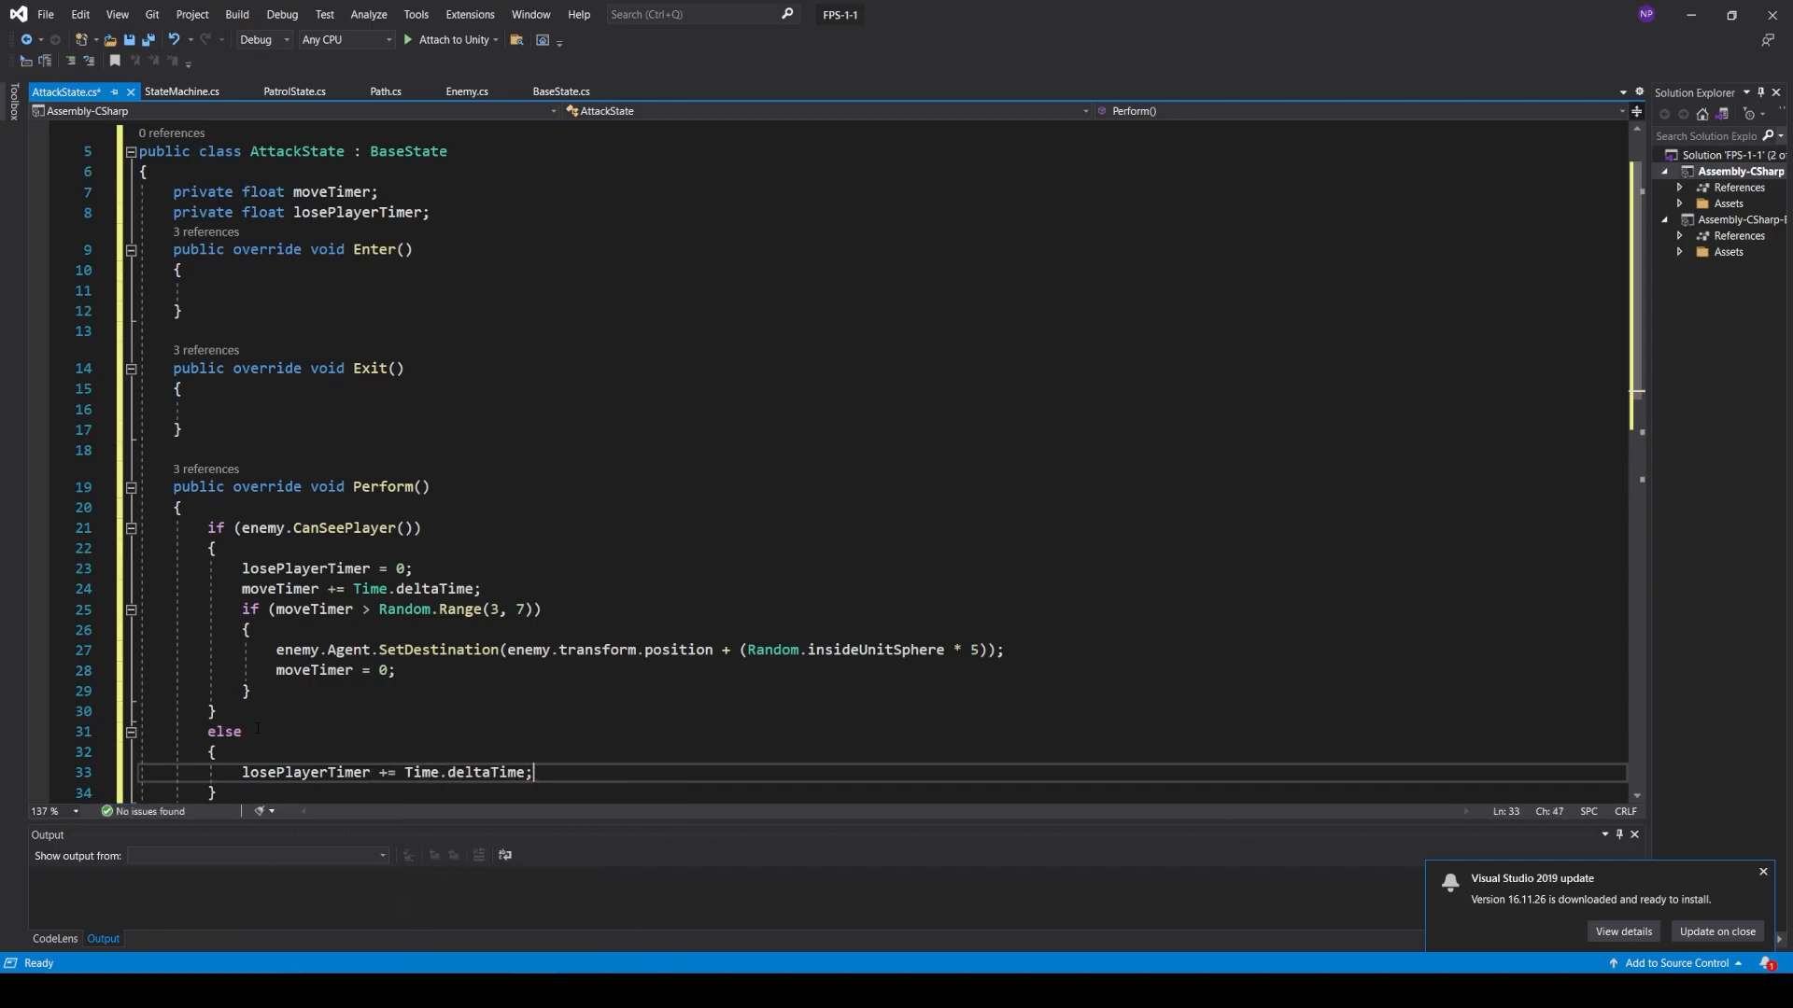
- Below the losePlayerTimer increment, add a nested if block with the condition losePlayerTimer > 8
{"action": "scroll", "coordinate": [249, 647], "scroll_direction": "down", "scroll_amount": 3}
{"action": "key", "text": "Return"}
{"action": "type", "text": "i"}
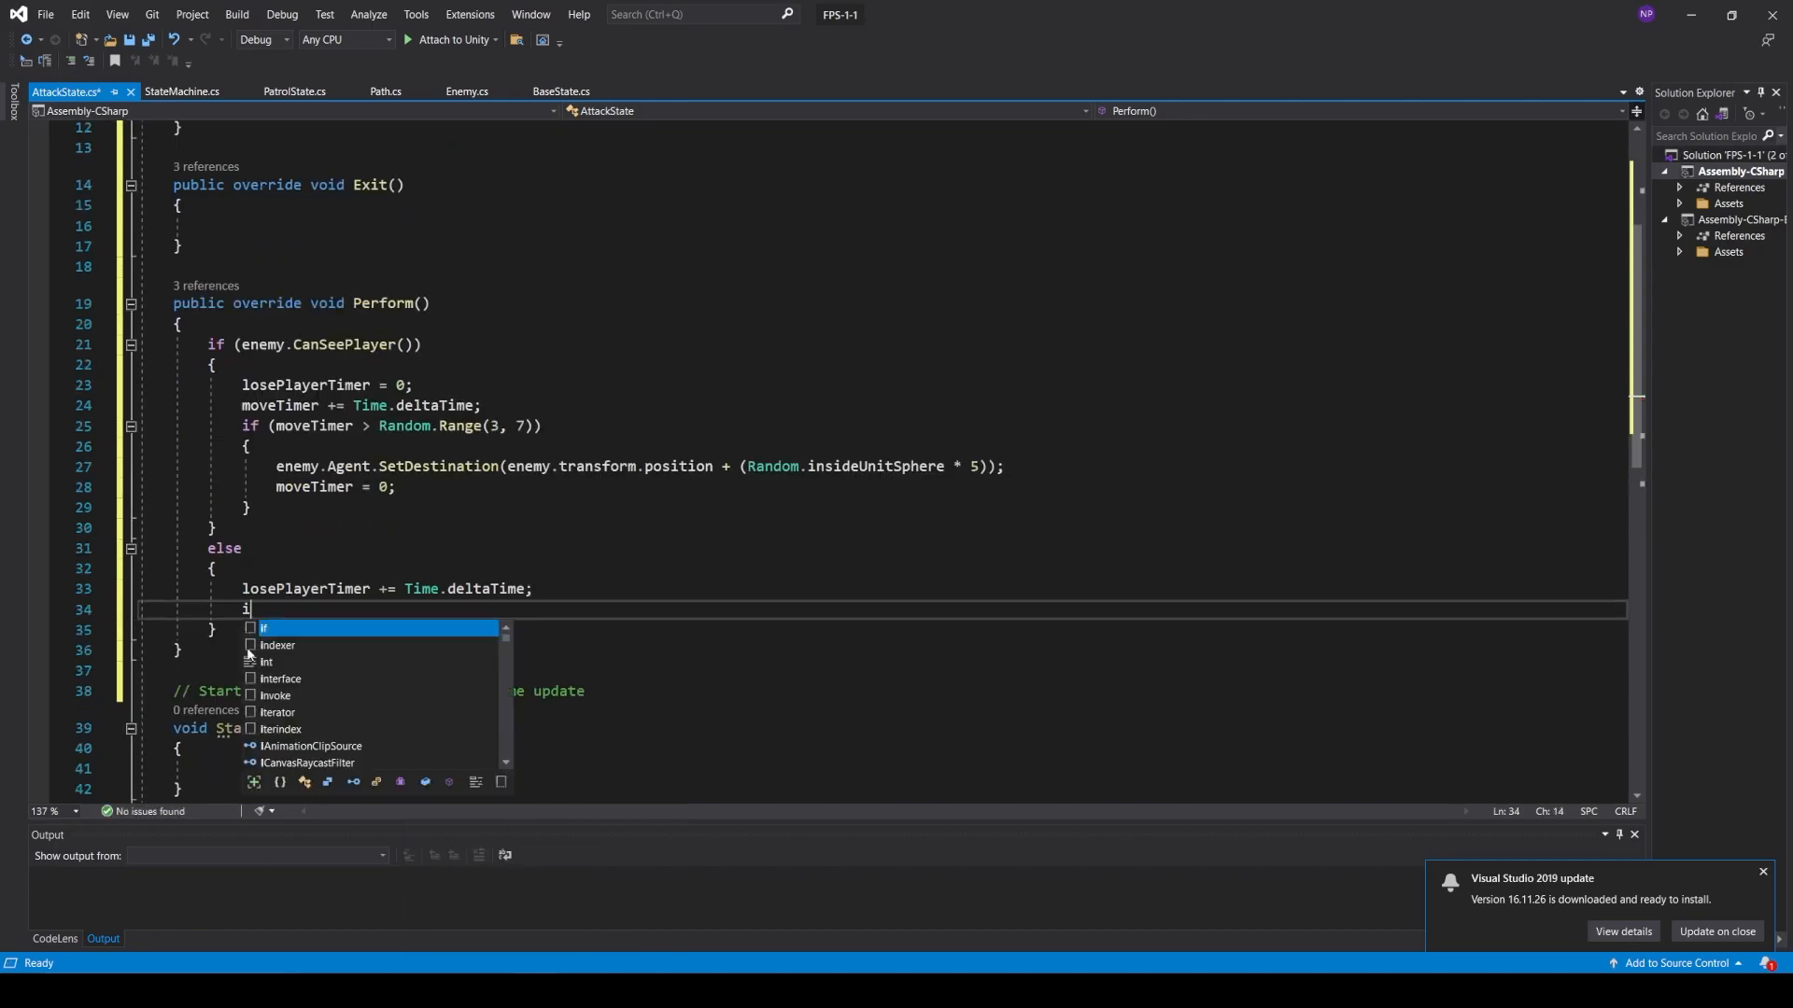
{"action": "type", "text": "f(losePlayerTimer >"}
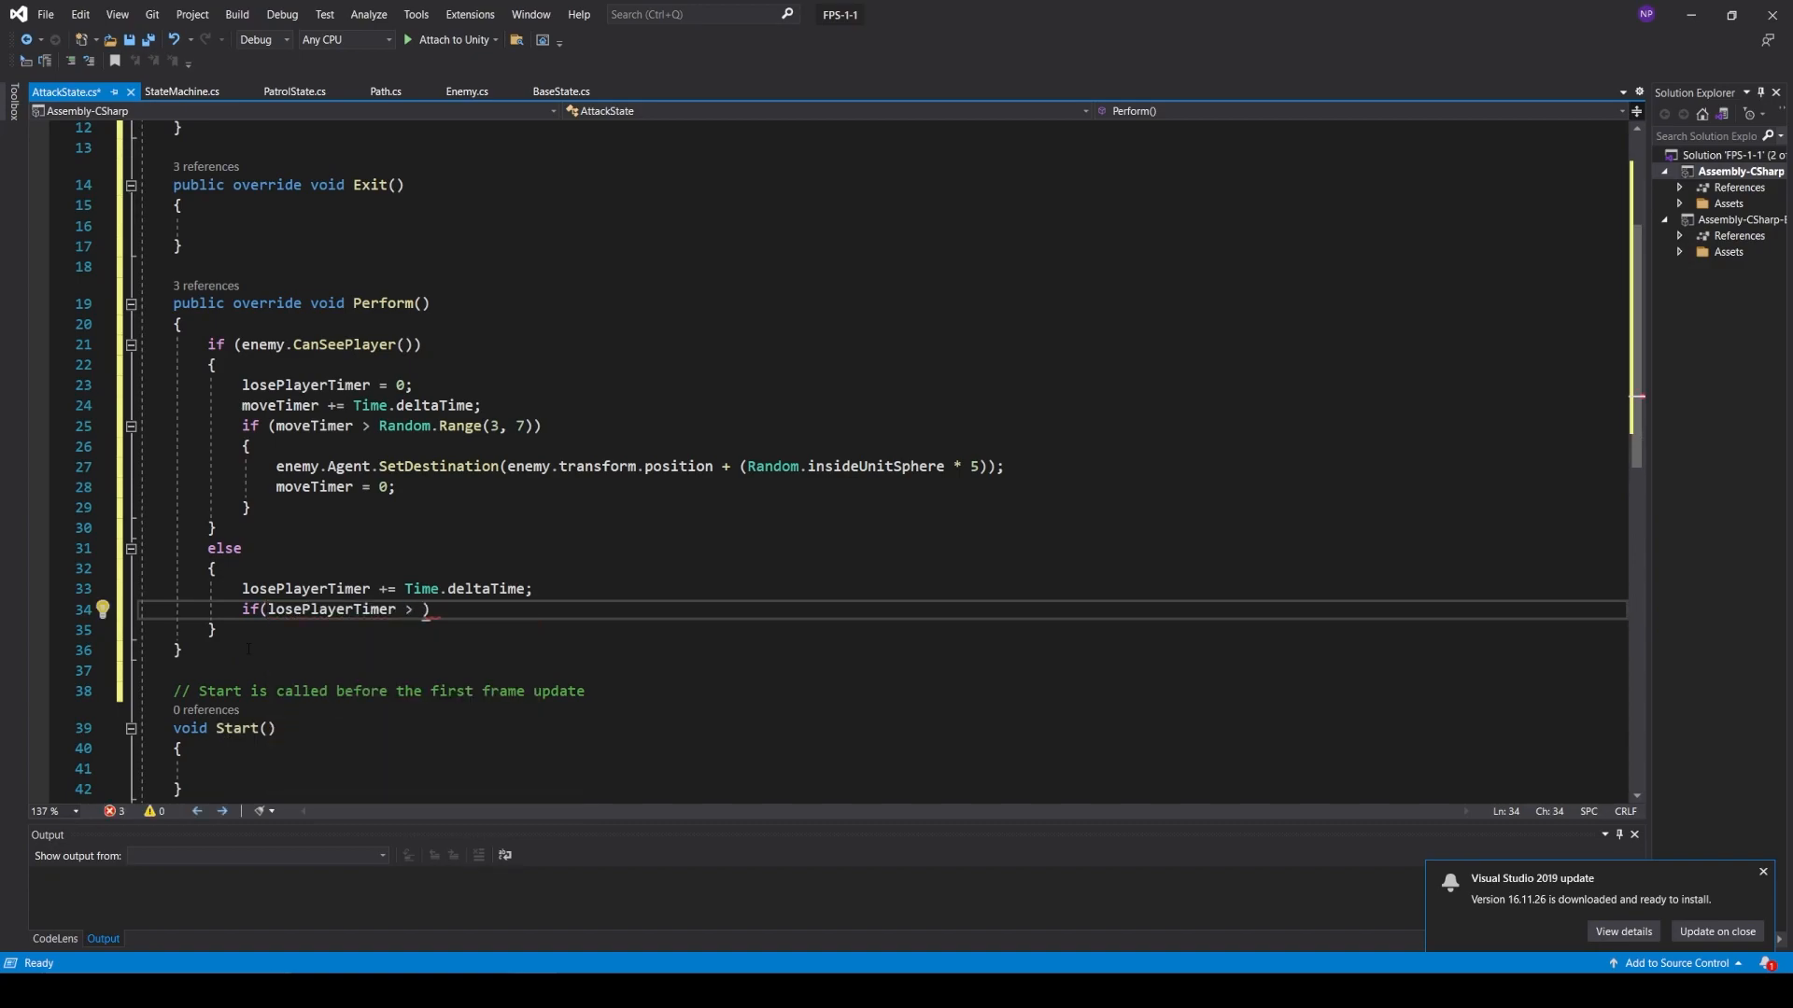
{"action": "type", "text": " 8"}
{"action": "type", "text": ")"}
{"action": "type", "text": "{"}
{"action": "key", "text": "Return"}
- Add the comment "//Change to the search state." inside the losePlayerTimer if block
{"action": "type", "text": "//Change to the search staste"}
{"action": "key", "text": "BackSpace"}
{"action": "key", "text": "BackSpace"}
{"action": "key", "text": "BackSpace"}
{"action": "type", "text": "te."}
{"action": "key", "text": "Return"}
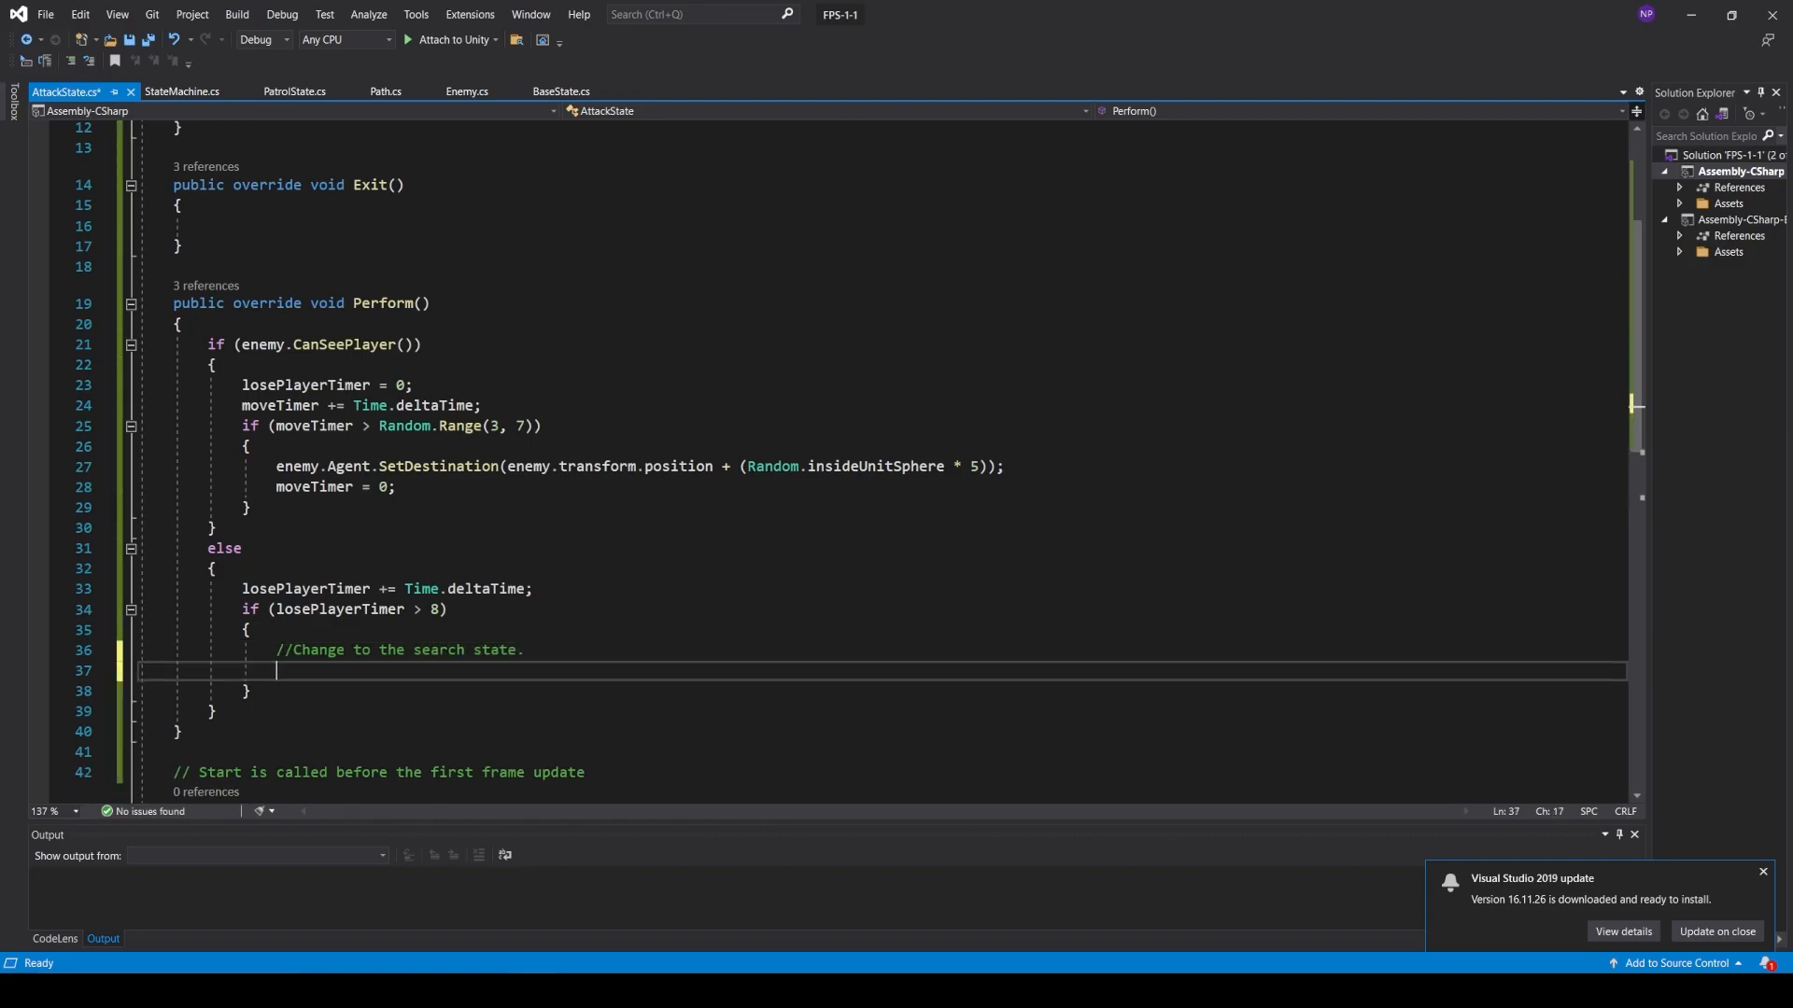
- Begin a stateMachine.ChangeState call below the comment, leaving its argument empty
{"action": "type", "text": "stateMachine"}
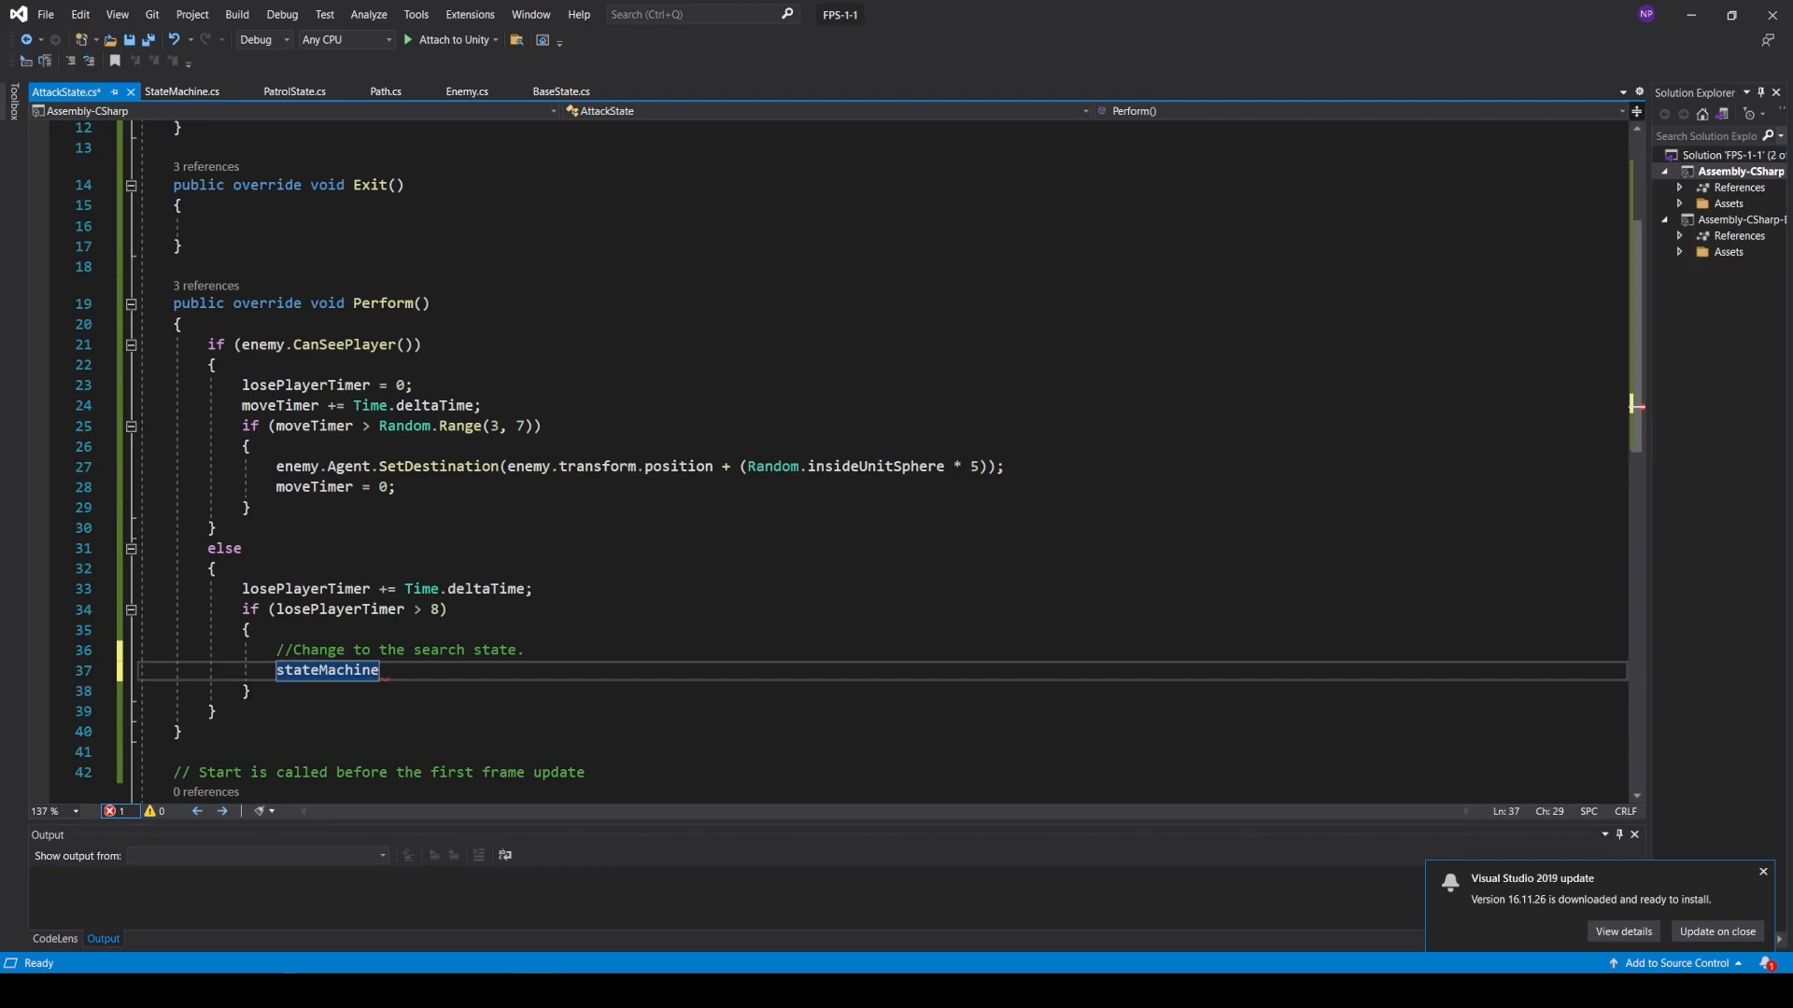
{"action": "type", "text": ".ChangeState"}
{"action": "key", "text": "Tab"}
{"action": "type", "text": "("}
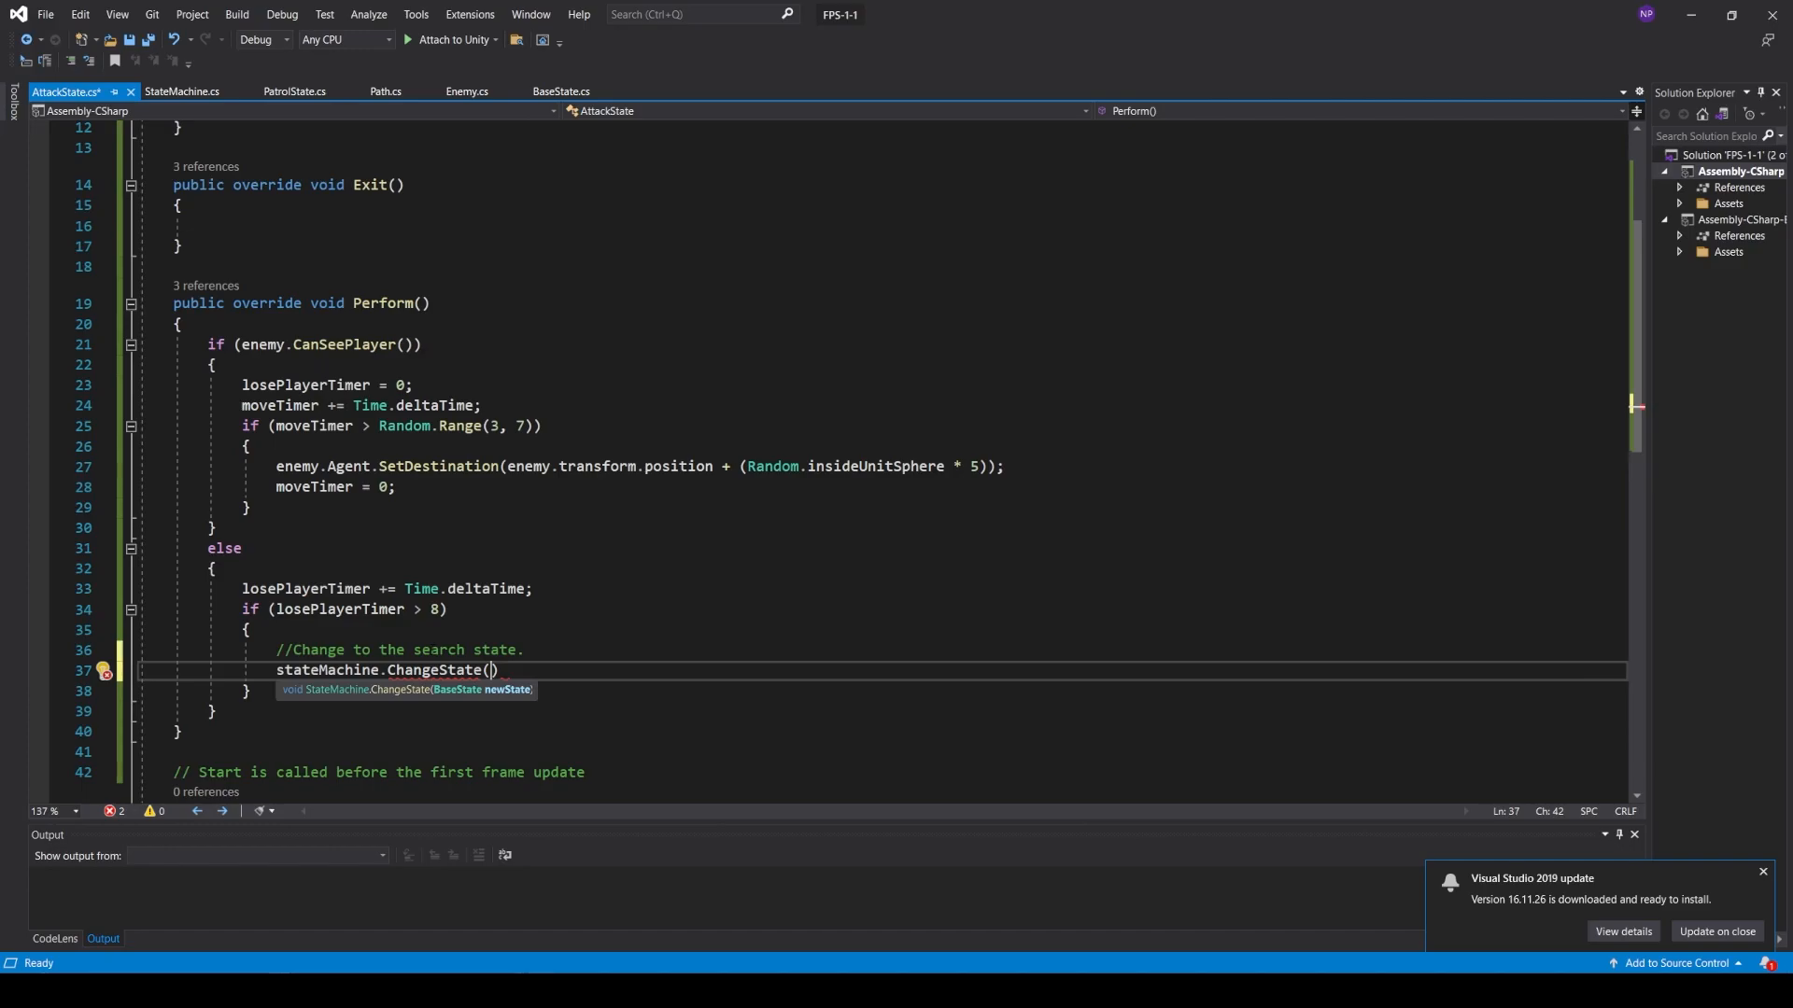
- In StateMachine.cs, delete the patrolState field declaration and its assignment in the Initialise method
{"action": "left_click", "coordinate": [180, 92]}
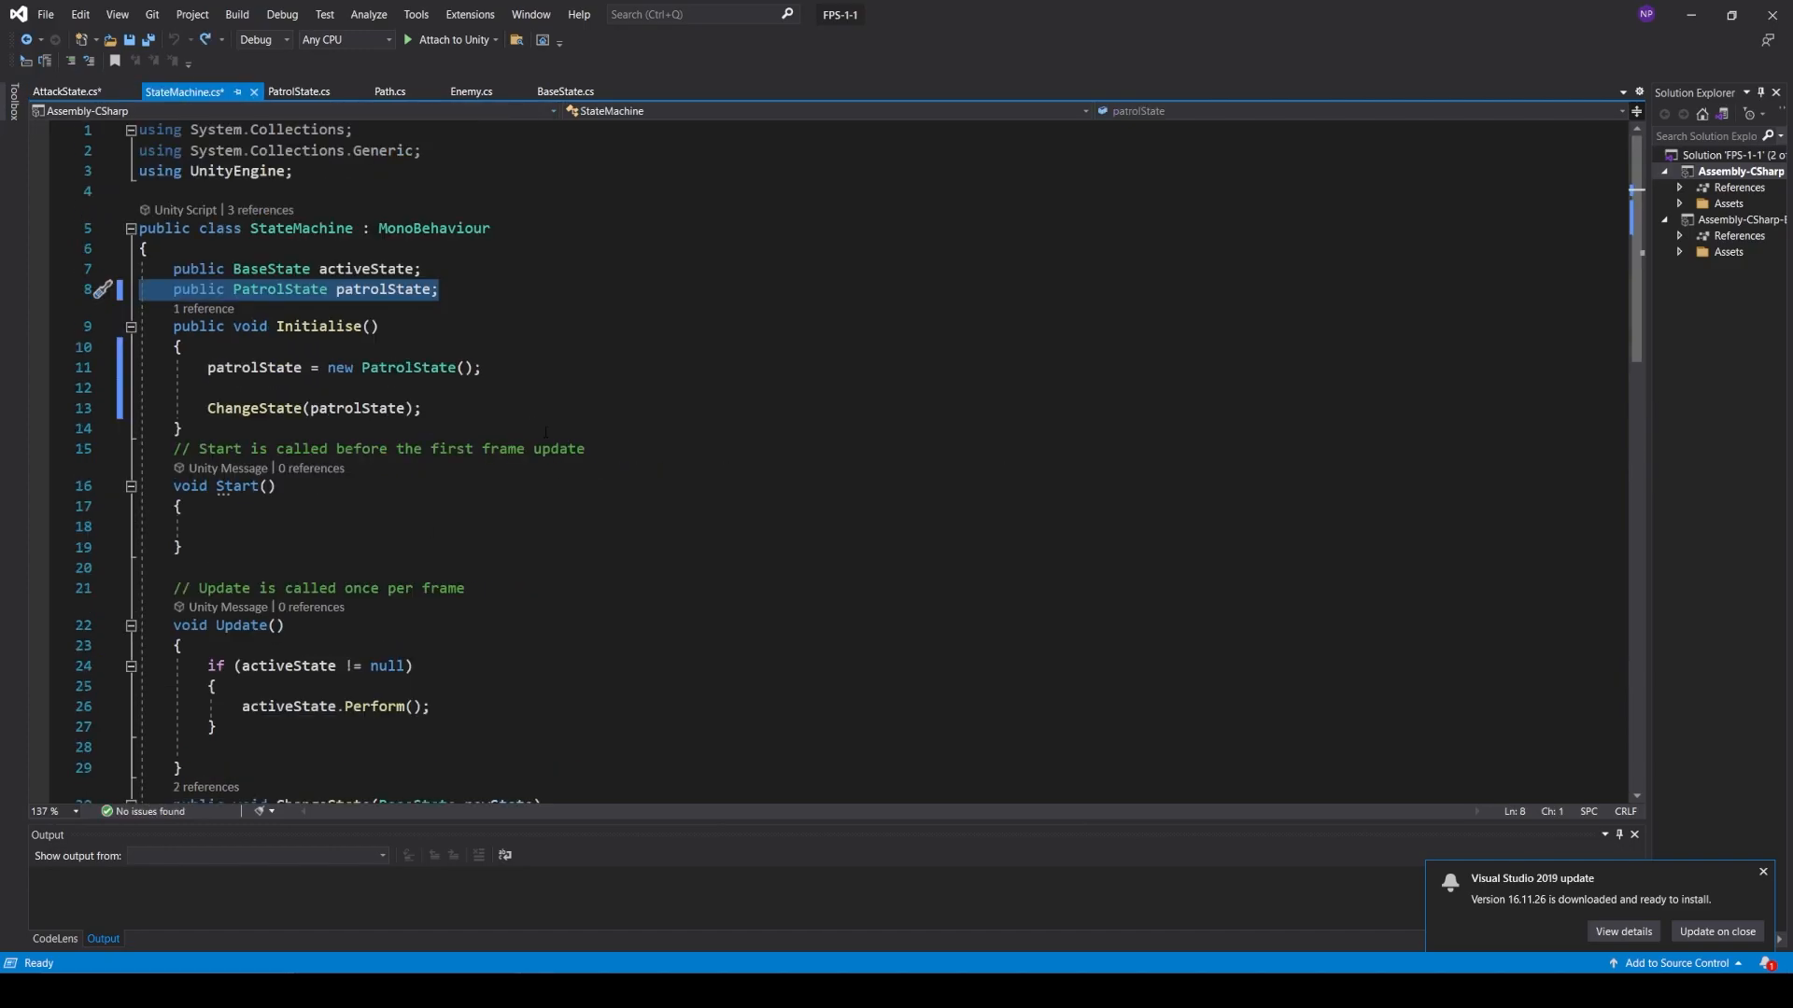
{"action": "left_click", "coordinate": [546, 432]}
{"action": "left_click", "coordinate": [769, 213]}
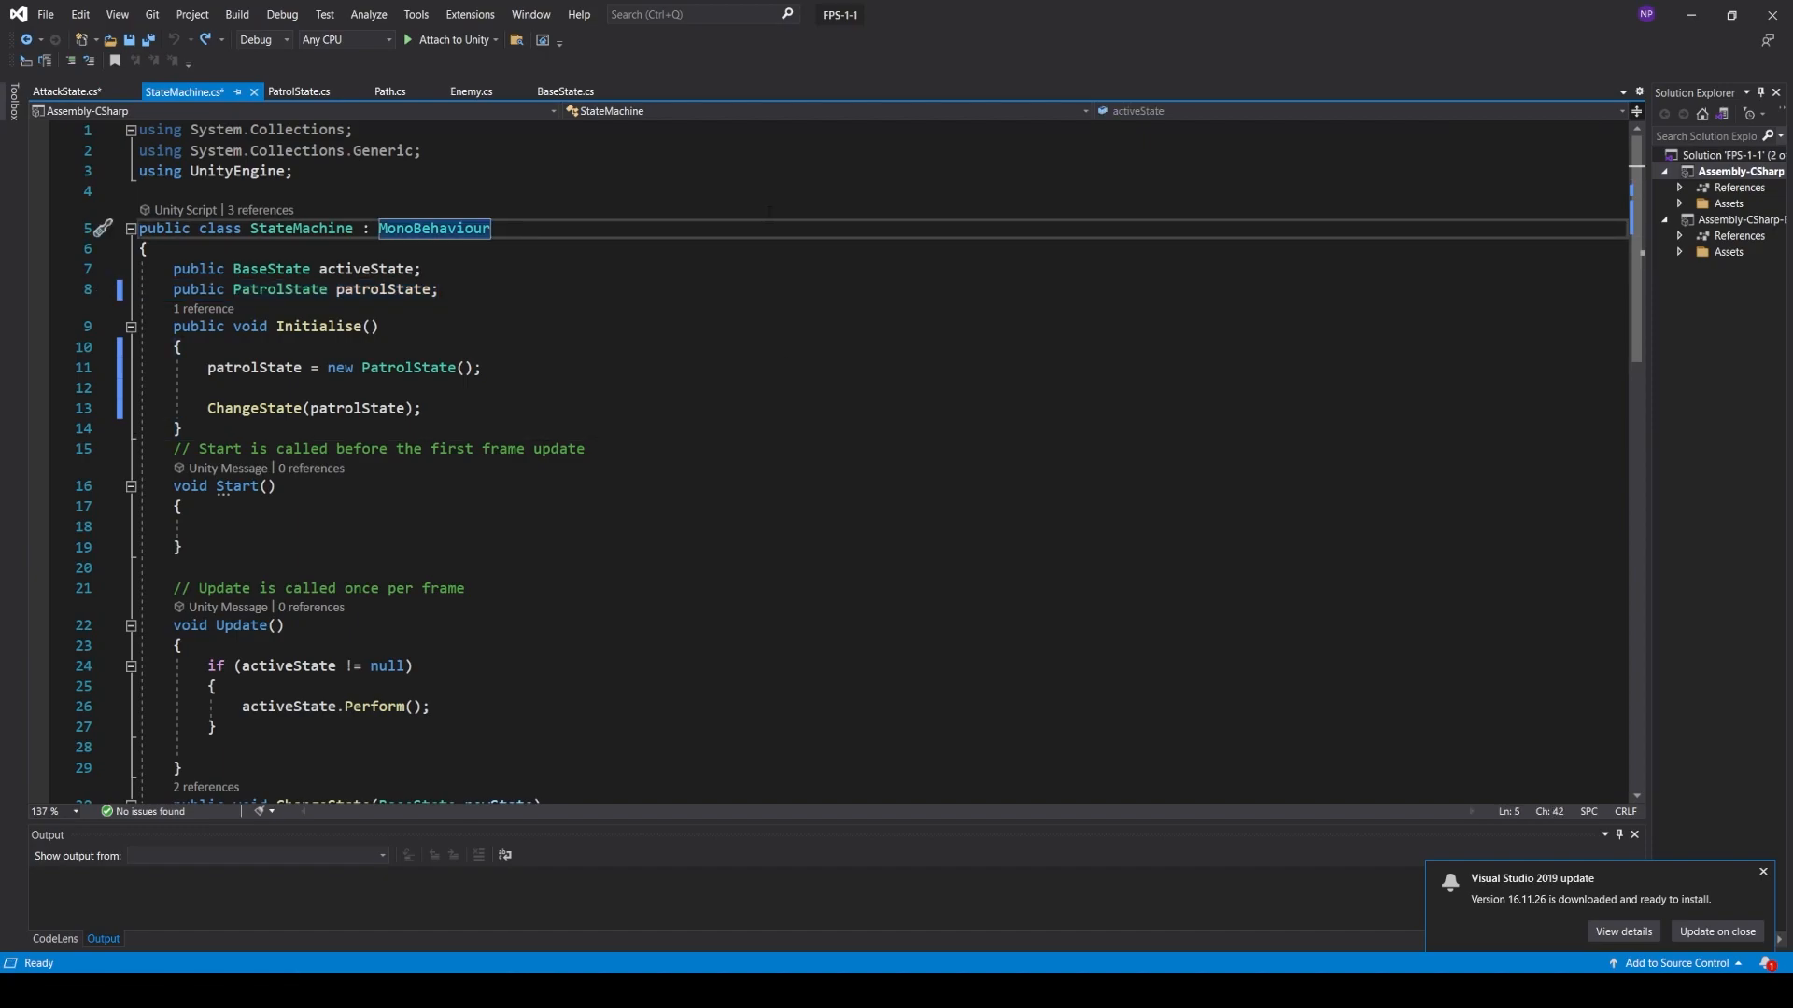
{"action": "left_click_drag", "start_coordinate": [457, 290], "coordinate": [139, 288]}
{"action": "key", "text": "ctrl+x"}
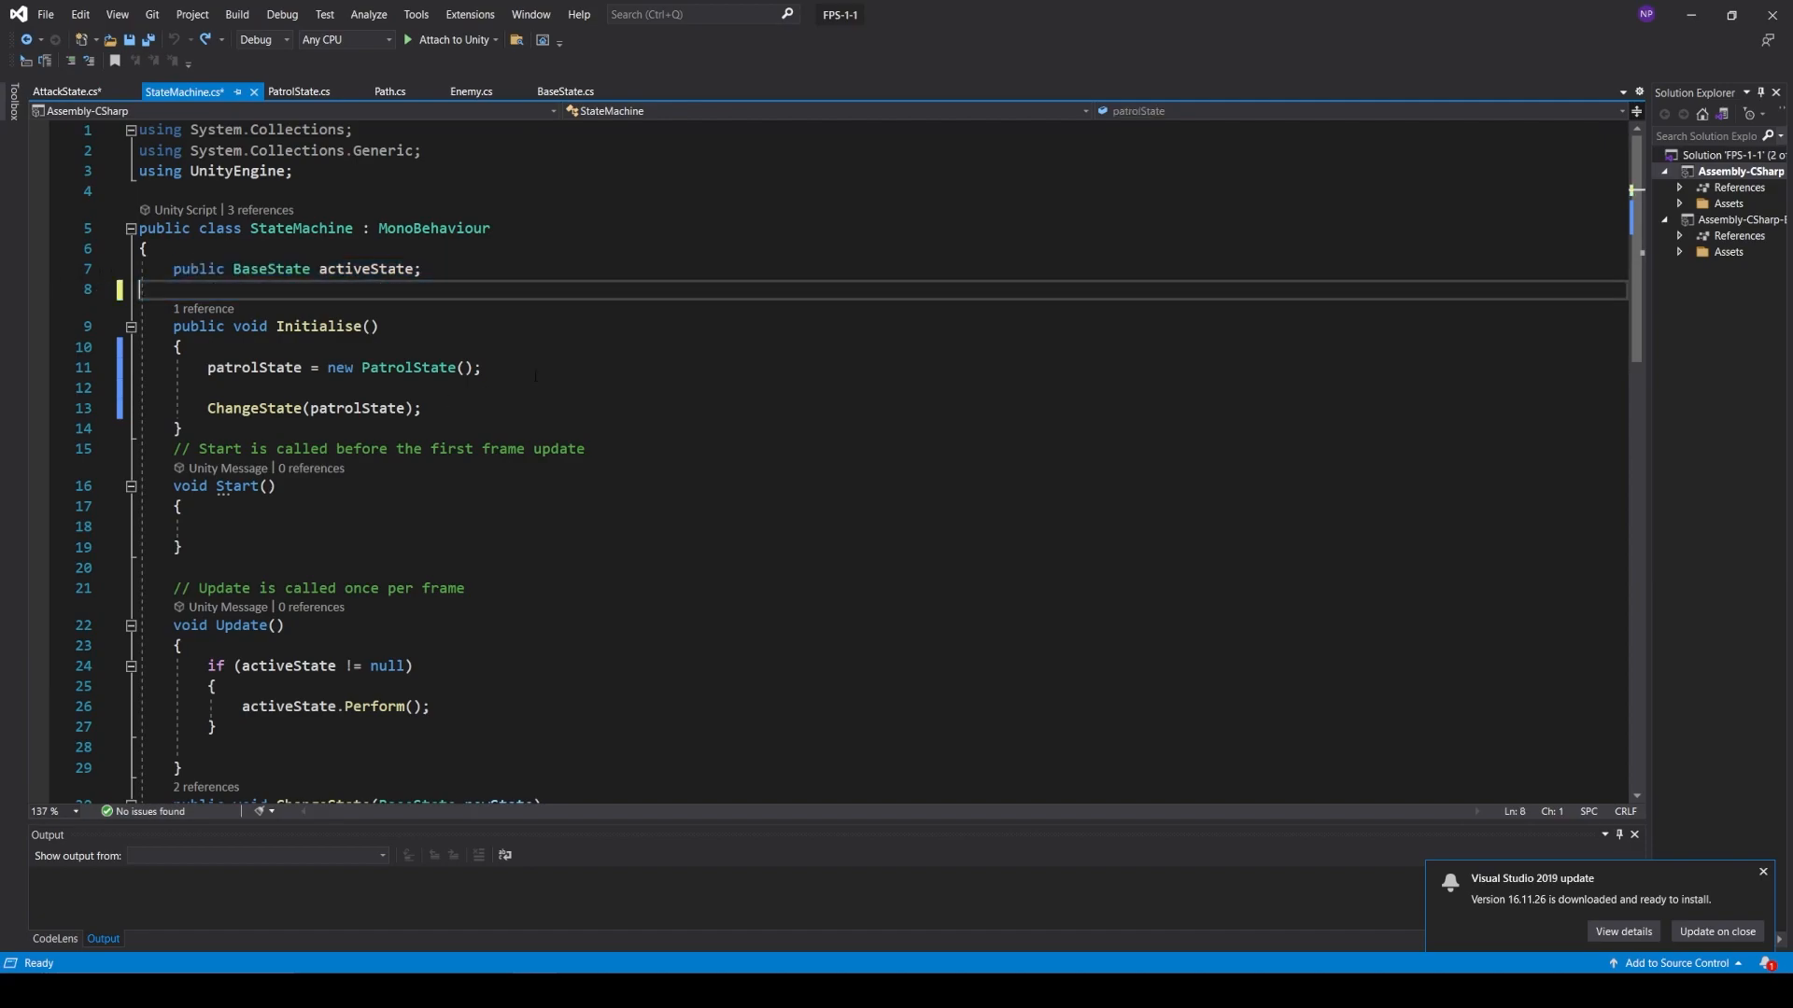
{"action": "left_click_drag", "start_coordinate": [207, 388], "coordinate": [57, 381]}
{"action": "key", "text": "BackSpace"}
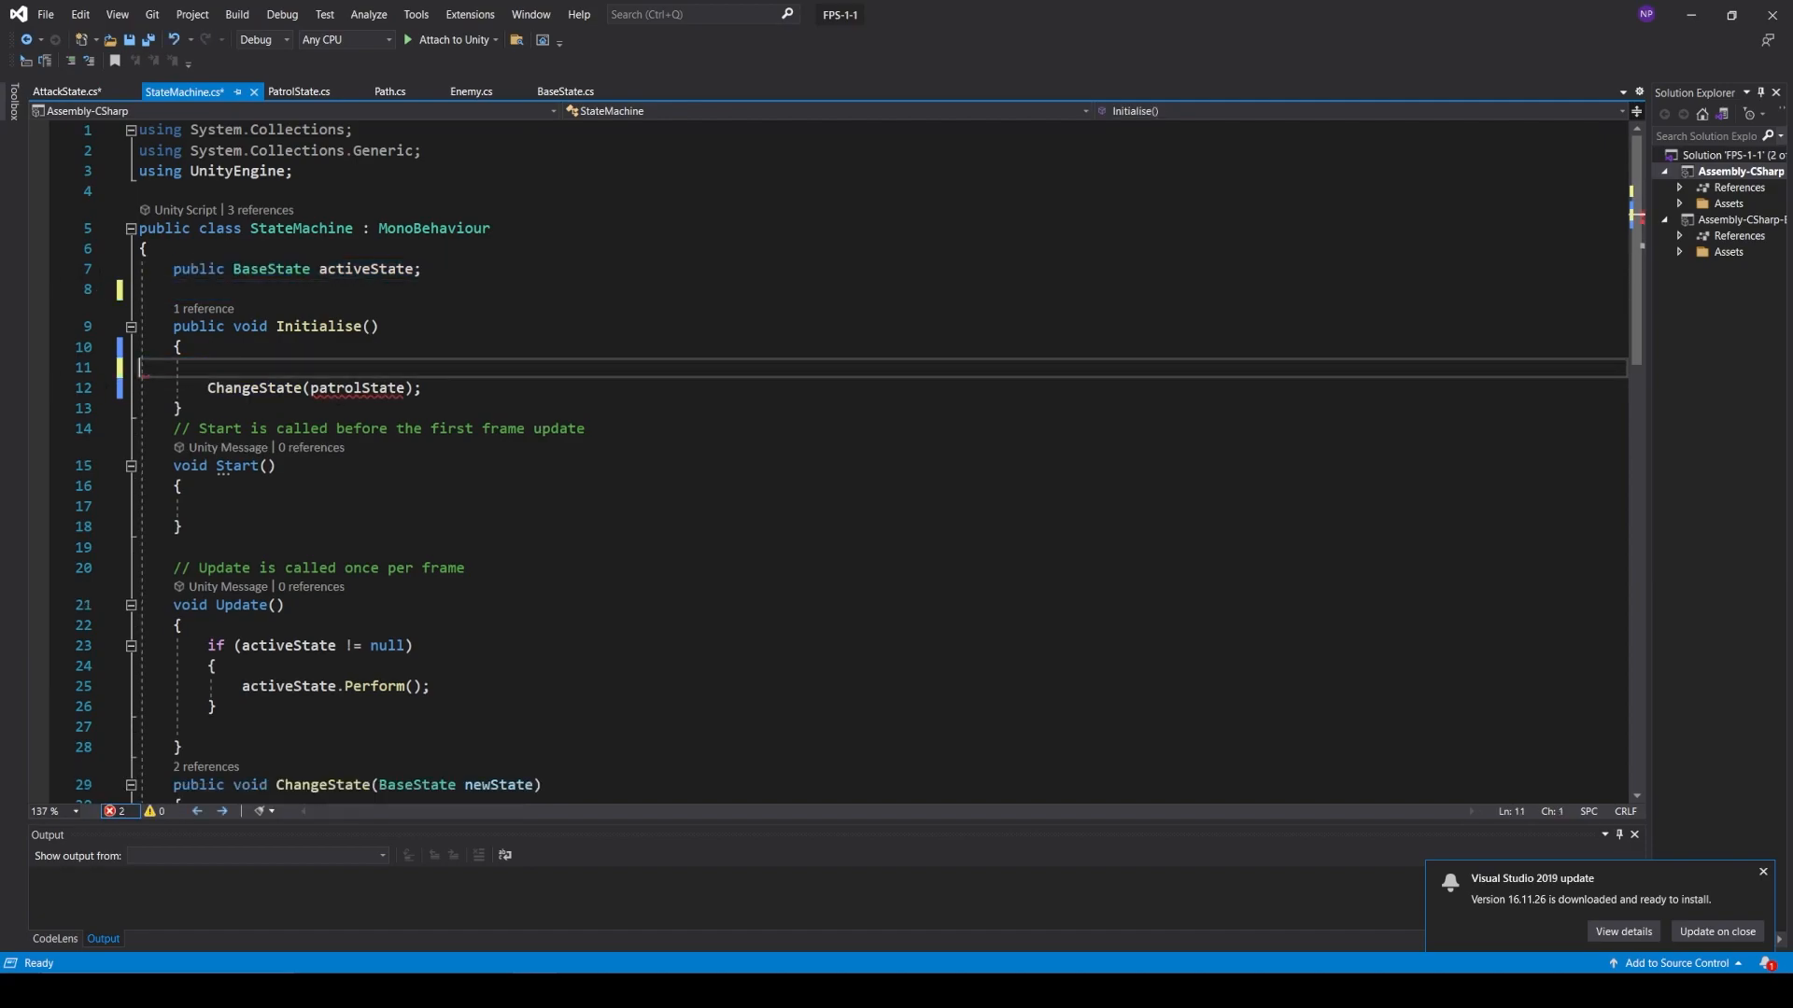
- Change the ChangeState argument in Initialise to new PatrolState(), remove the blank line above the call and save the script
{"action": "double_click", "coordinate": [357, 388]}
{"action": "key", "text": "BackSpace"}
{"action": "type", "text": "new PatrolState()"}
{"action": "left_click", "coordinate": [537, 371]}
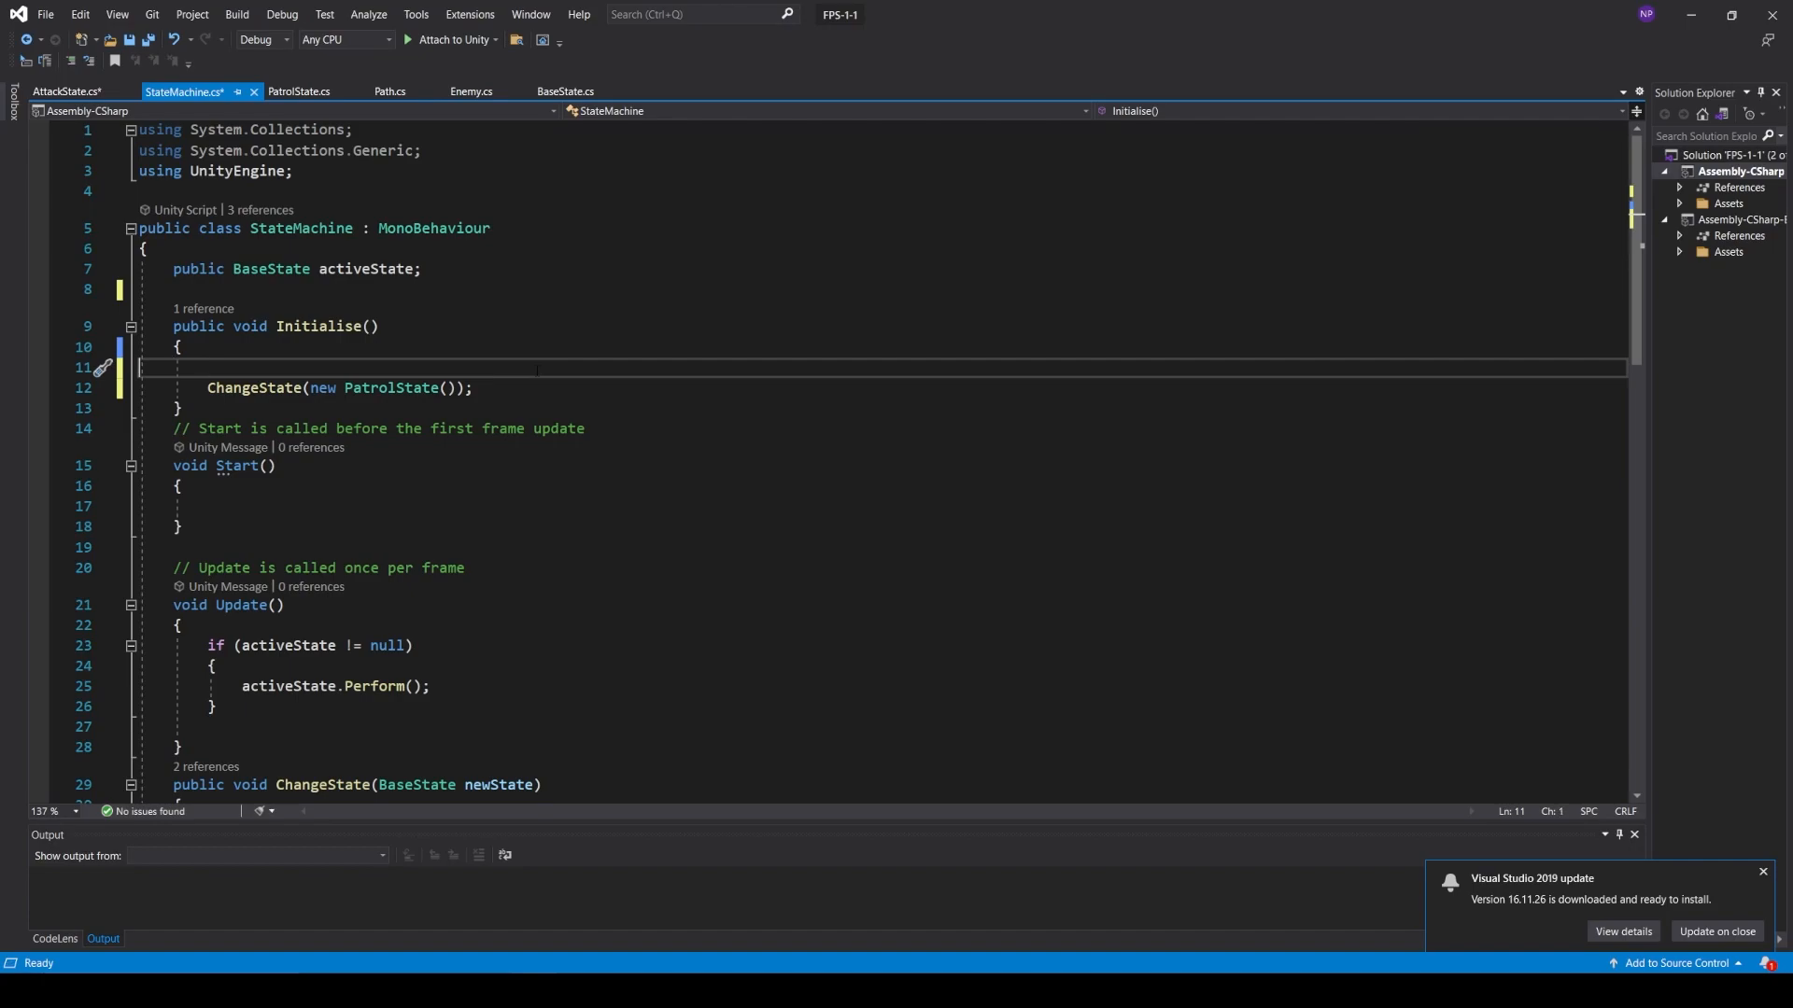
{"action": "key", "text": "BackSpace"}
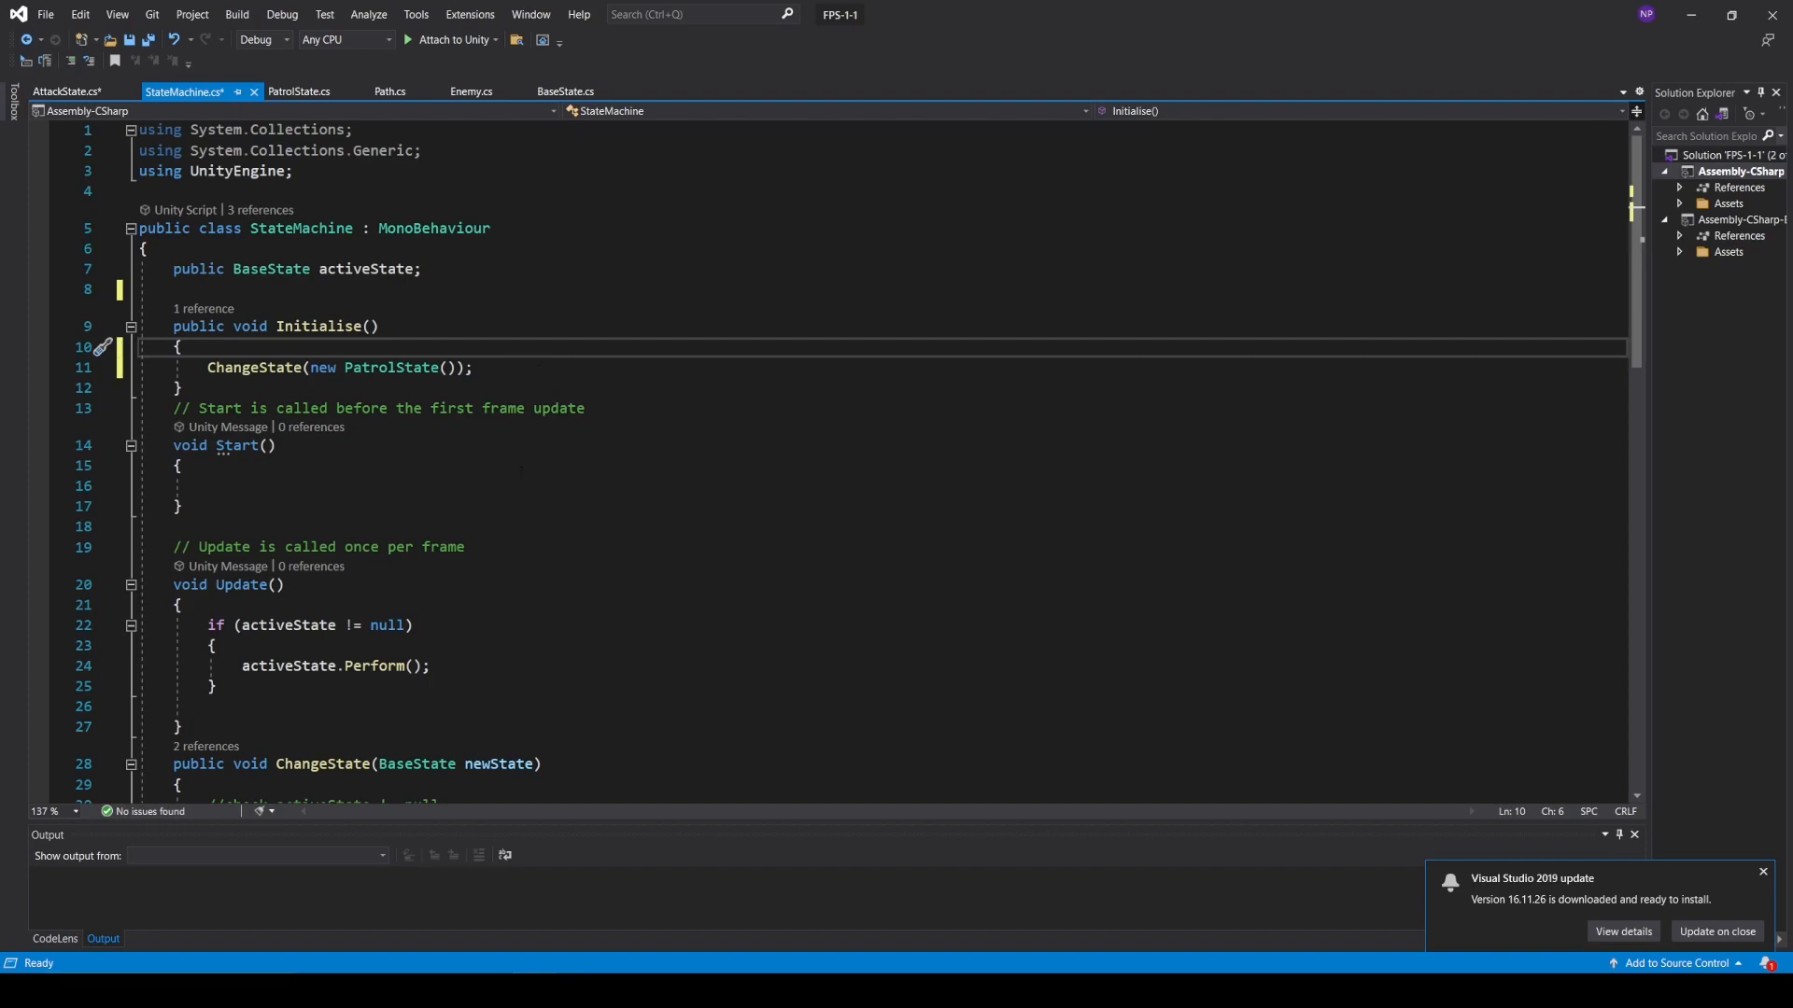
{"action": "key", "text": "ctrl+s"}
- In AttackState.cs, complete the ChangeState call with new PatrolState() as its argument and save the script
{"action": "left_click", "coordinate": [67, 93]}
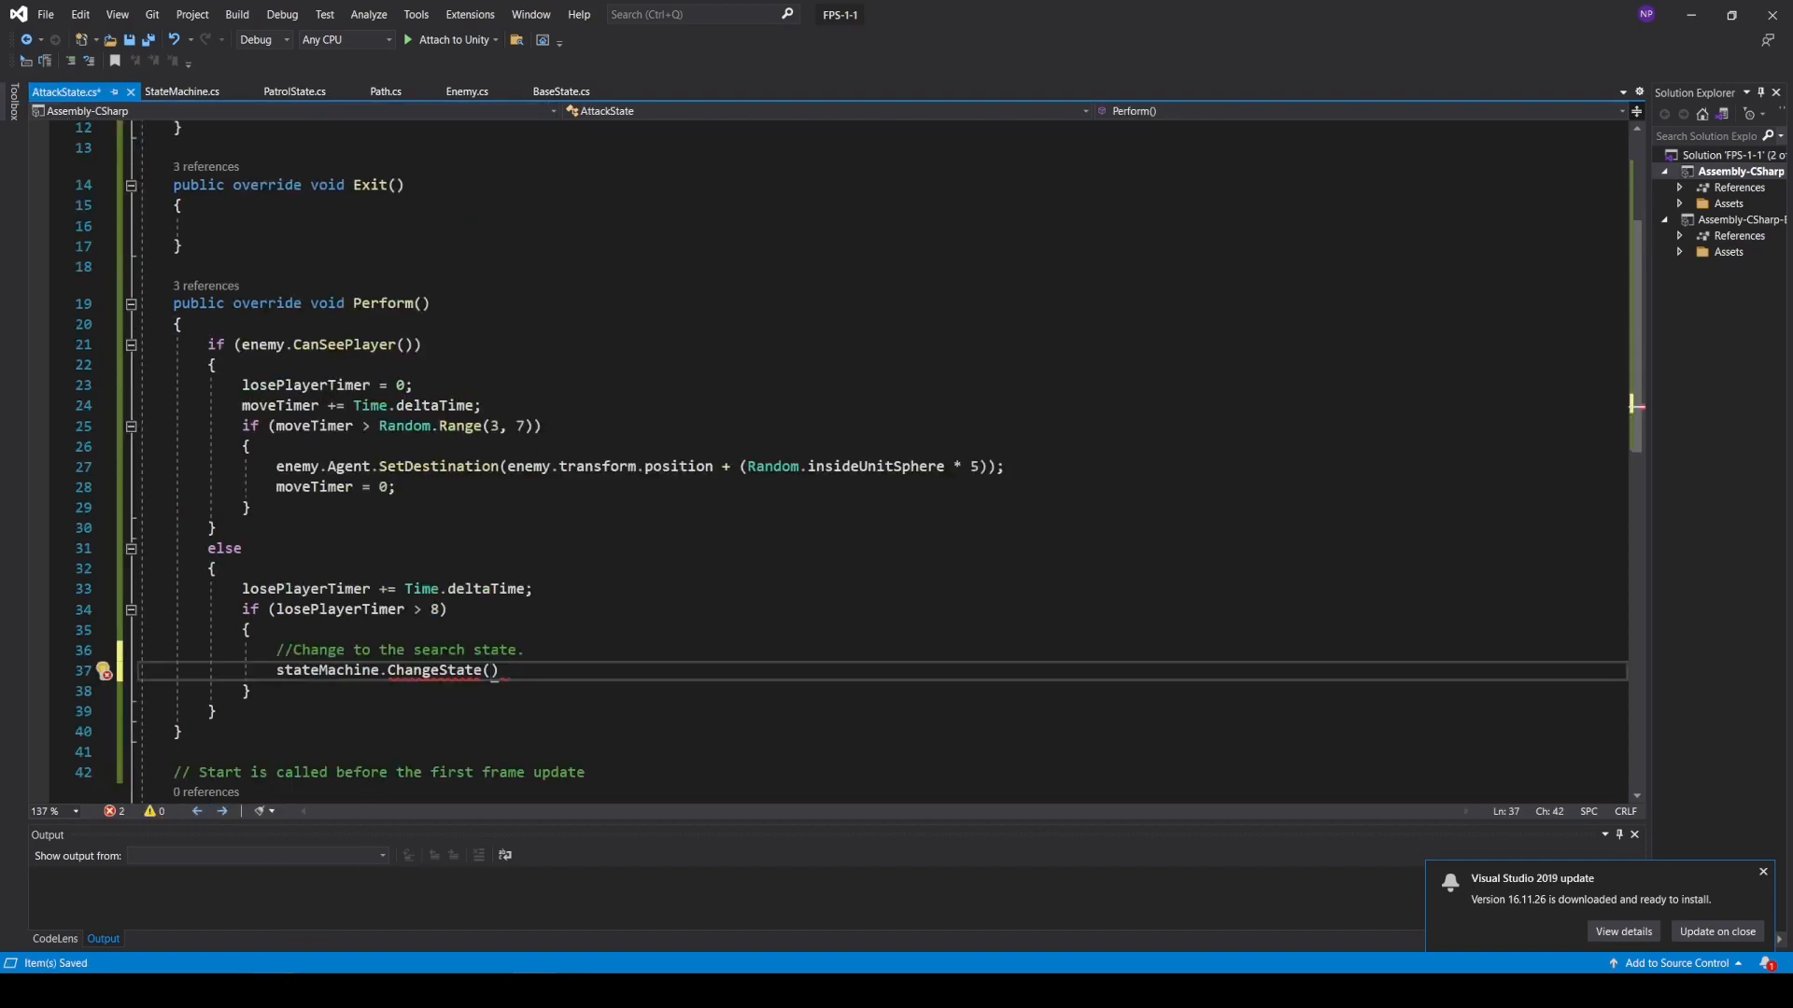
{"action": "type", "text": "new patrol"}
{"action": "key", "text": "Tab"}
{"action": "type", "text": "());"}
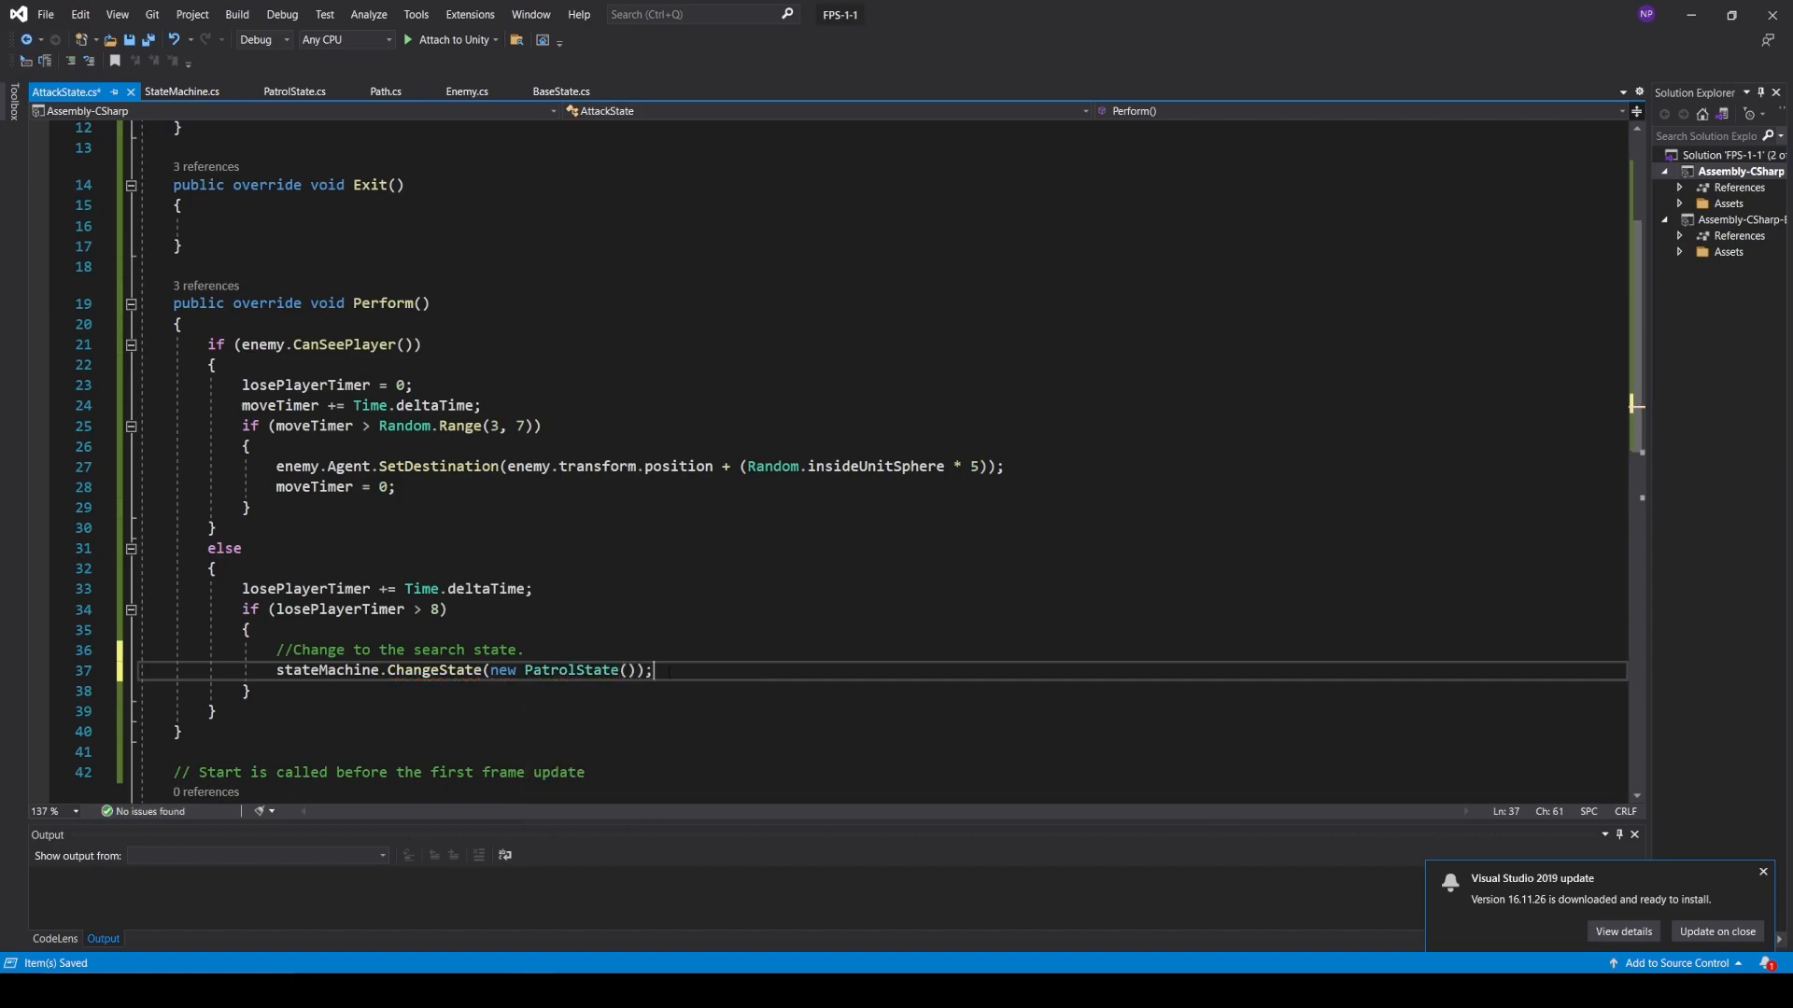
{"action": "key", "text": "ctrl+s"}
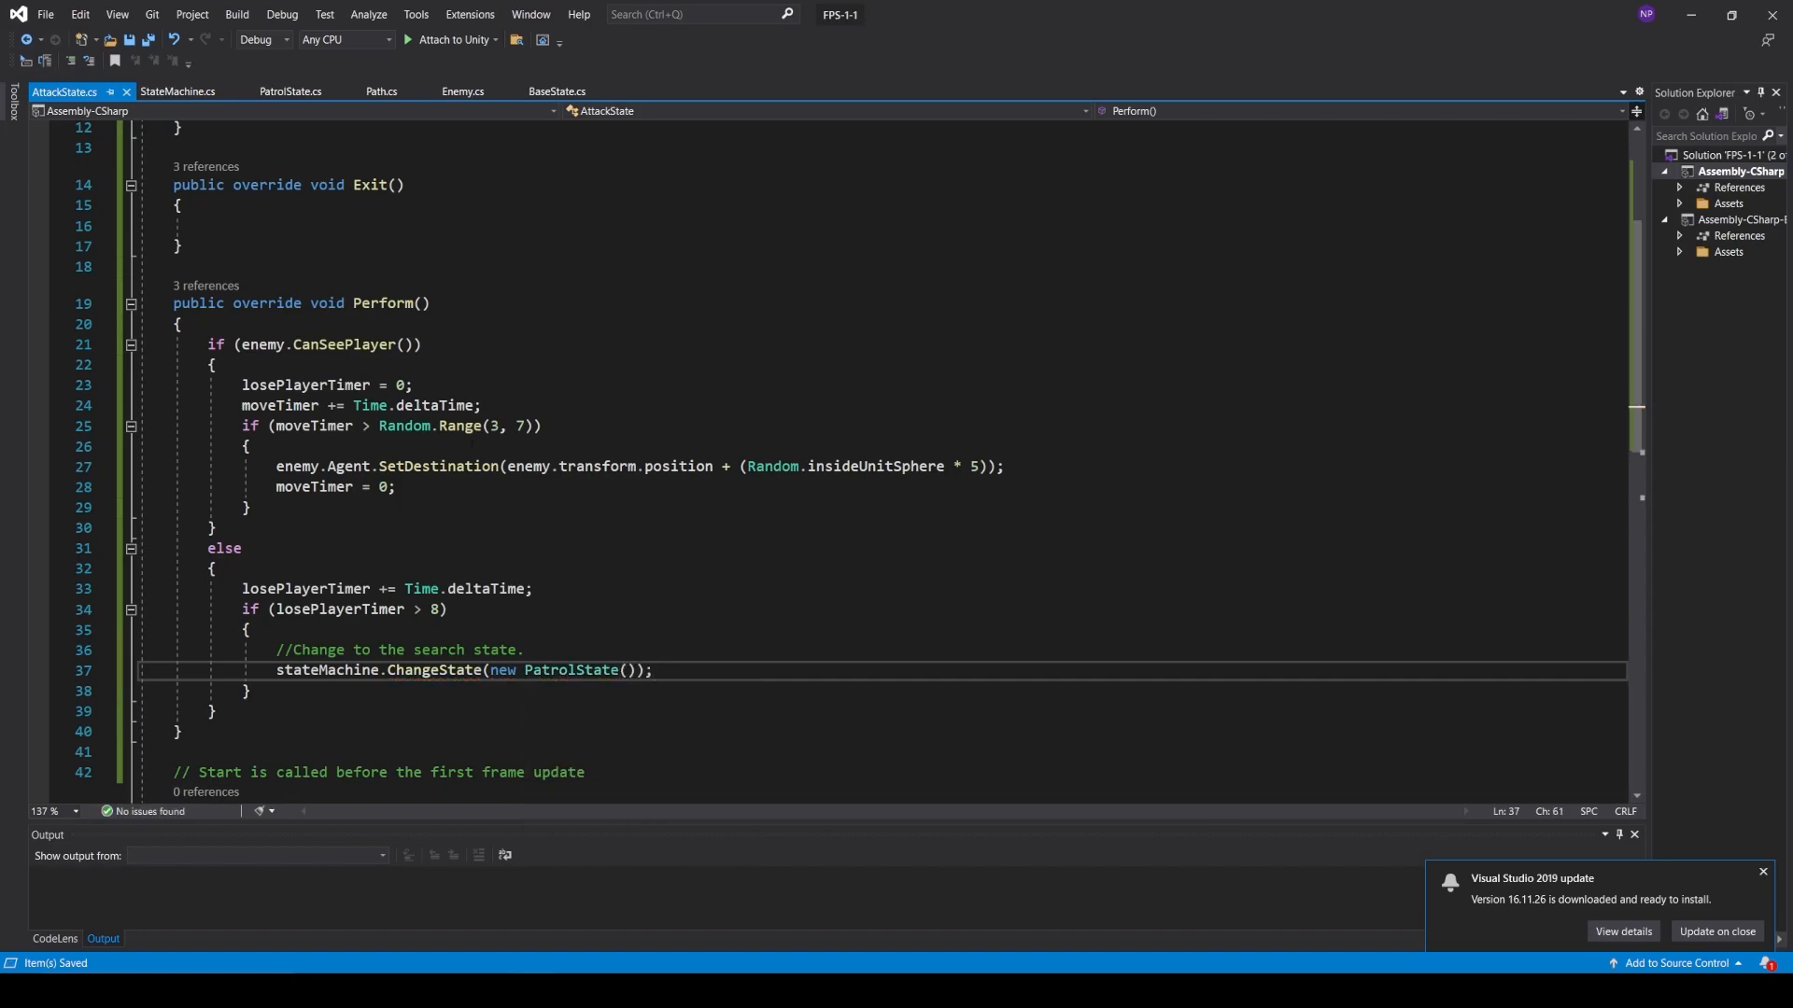
- In PatrolState.cs, add an if (enemy.CanSeePlayer()) block below the PatrolCycle() call in the Perform method
{"action": "left_click", "coordinate": [291, 91]}
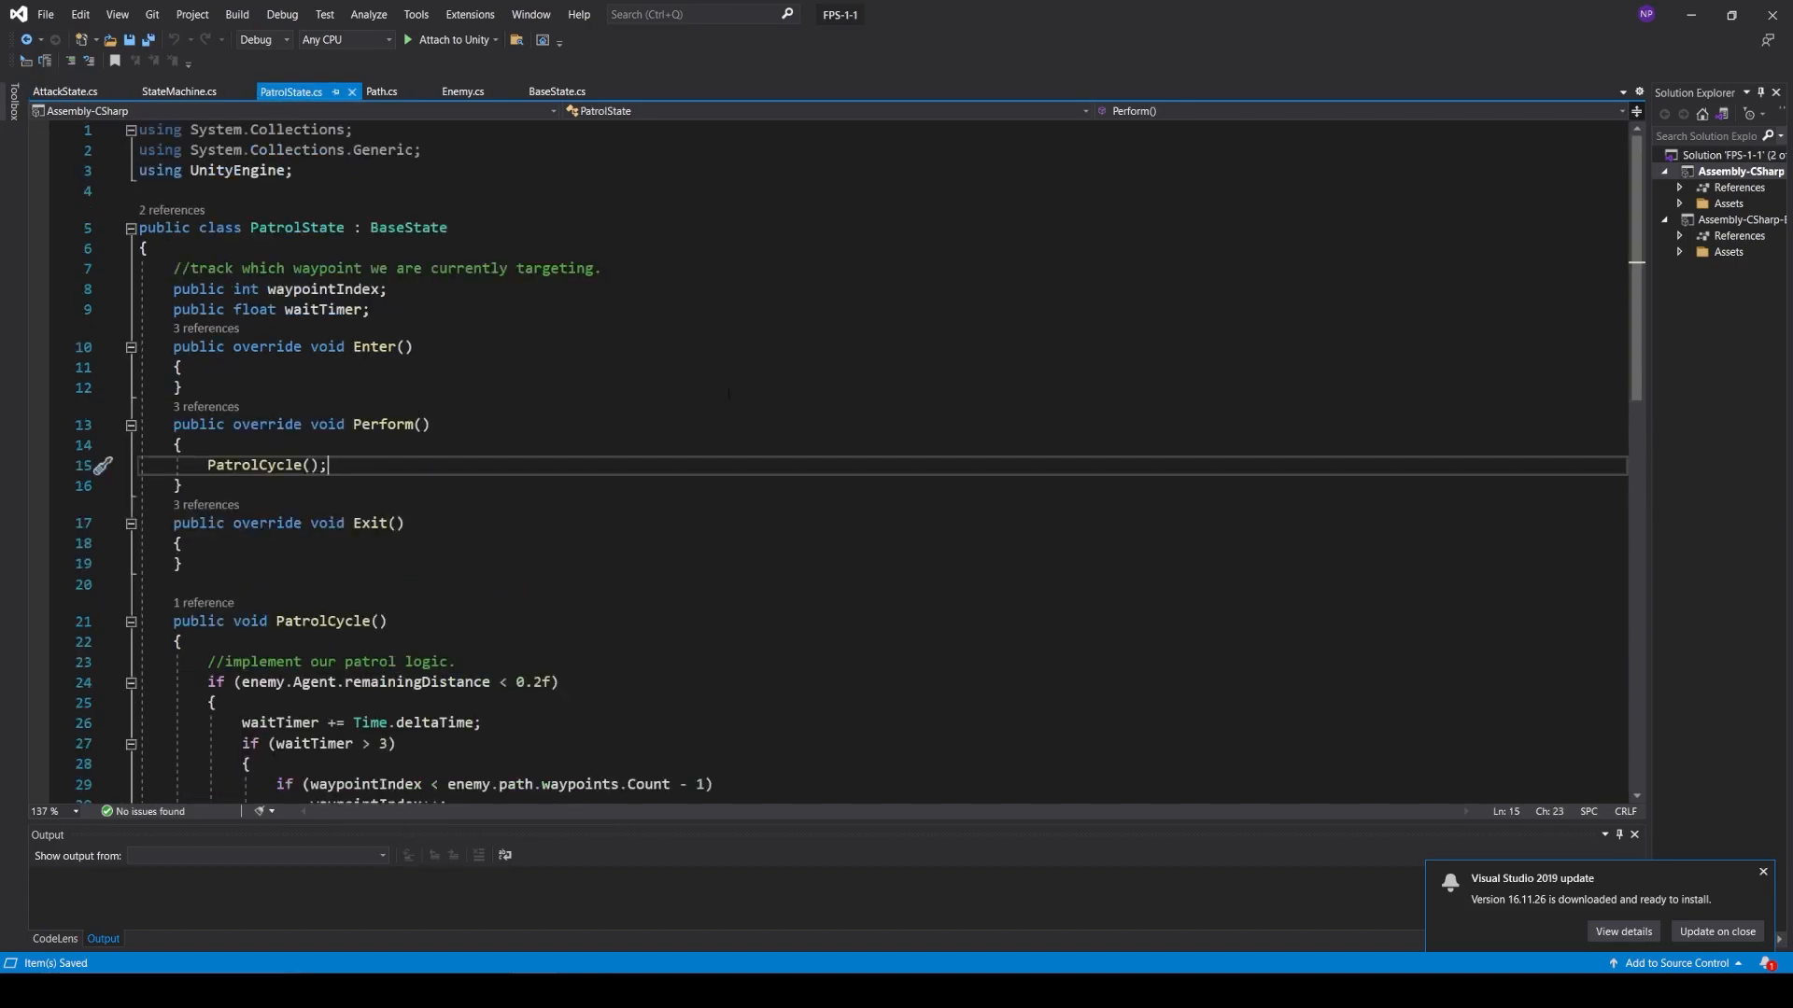
{"action": "key", "text": "Return"}
{"action": "type", "text": "if("}
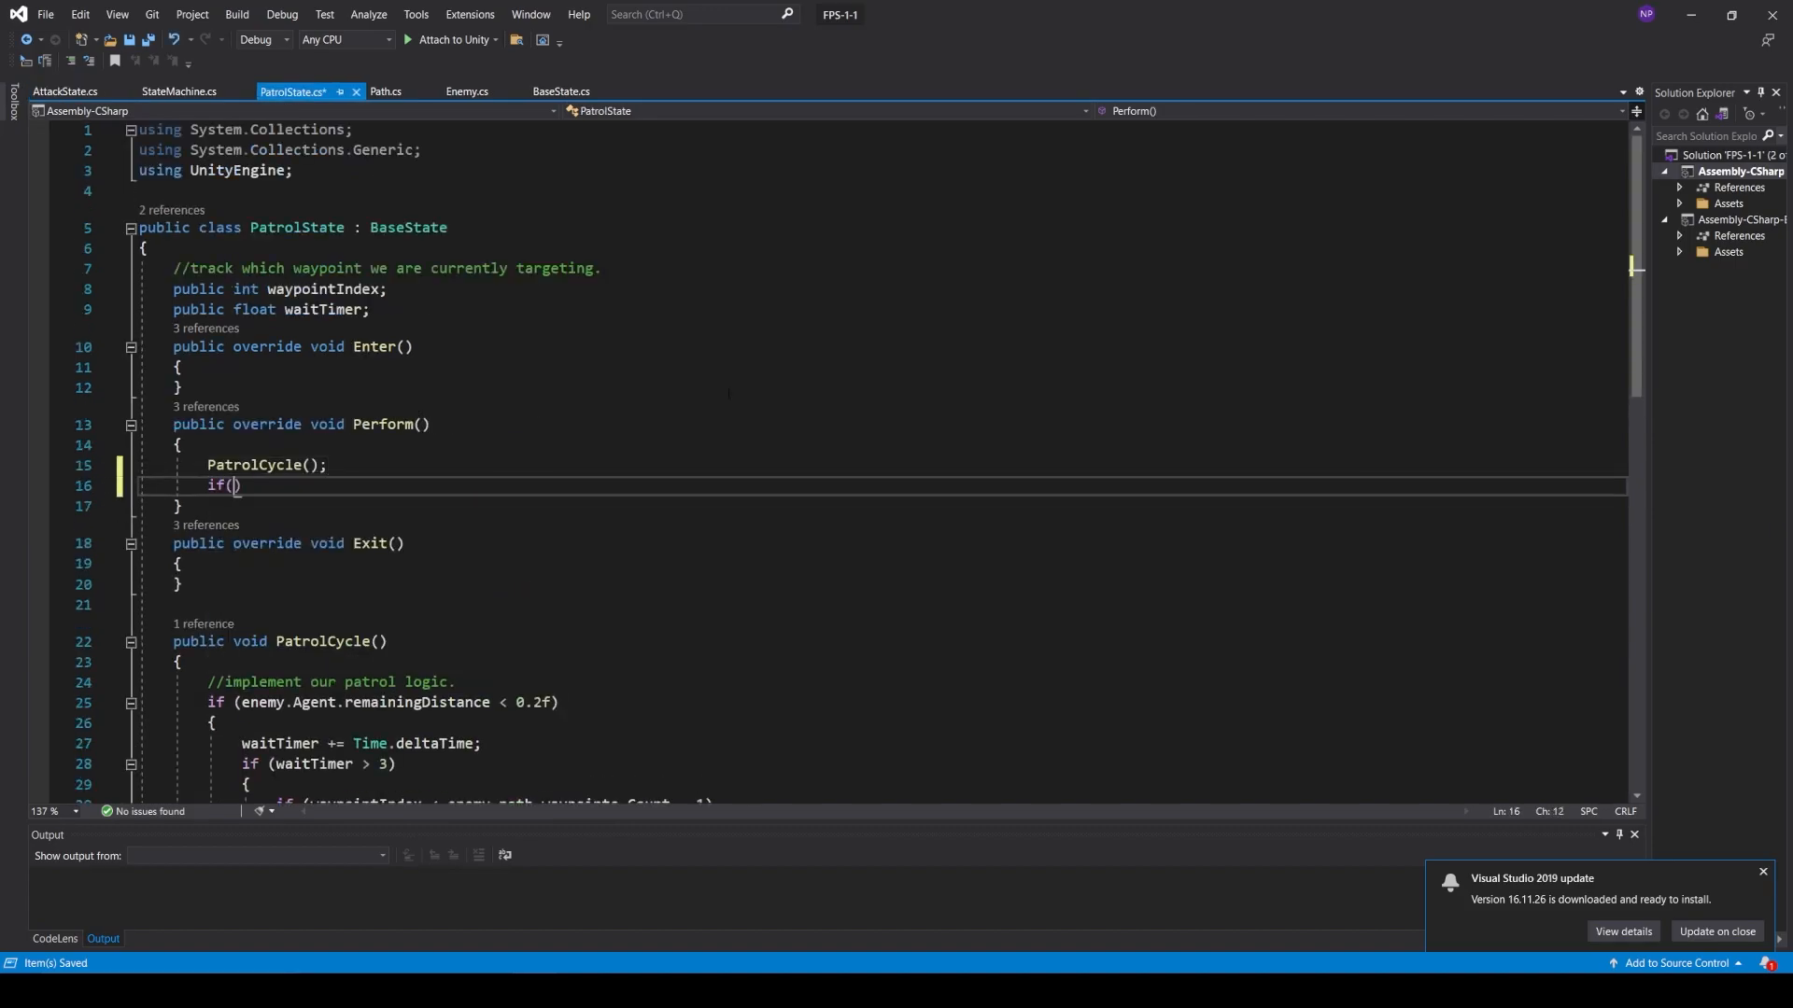
{"action": "type", "text": "enemy.can"}
{"action": "key", "text": "Tab"}
{"action": "type", "text": "()) {"}
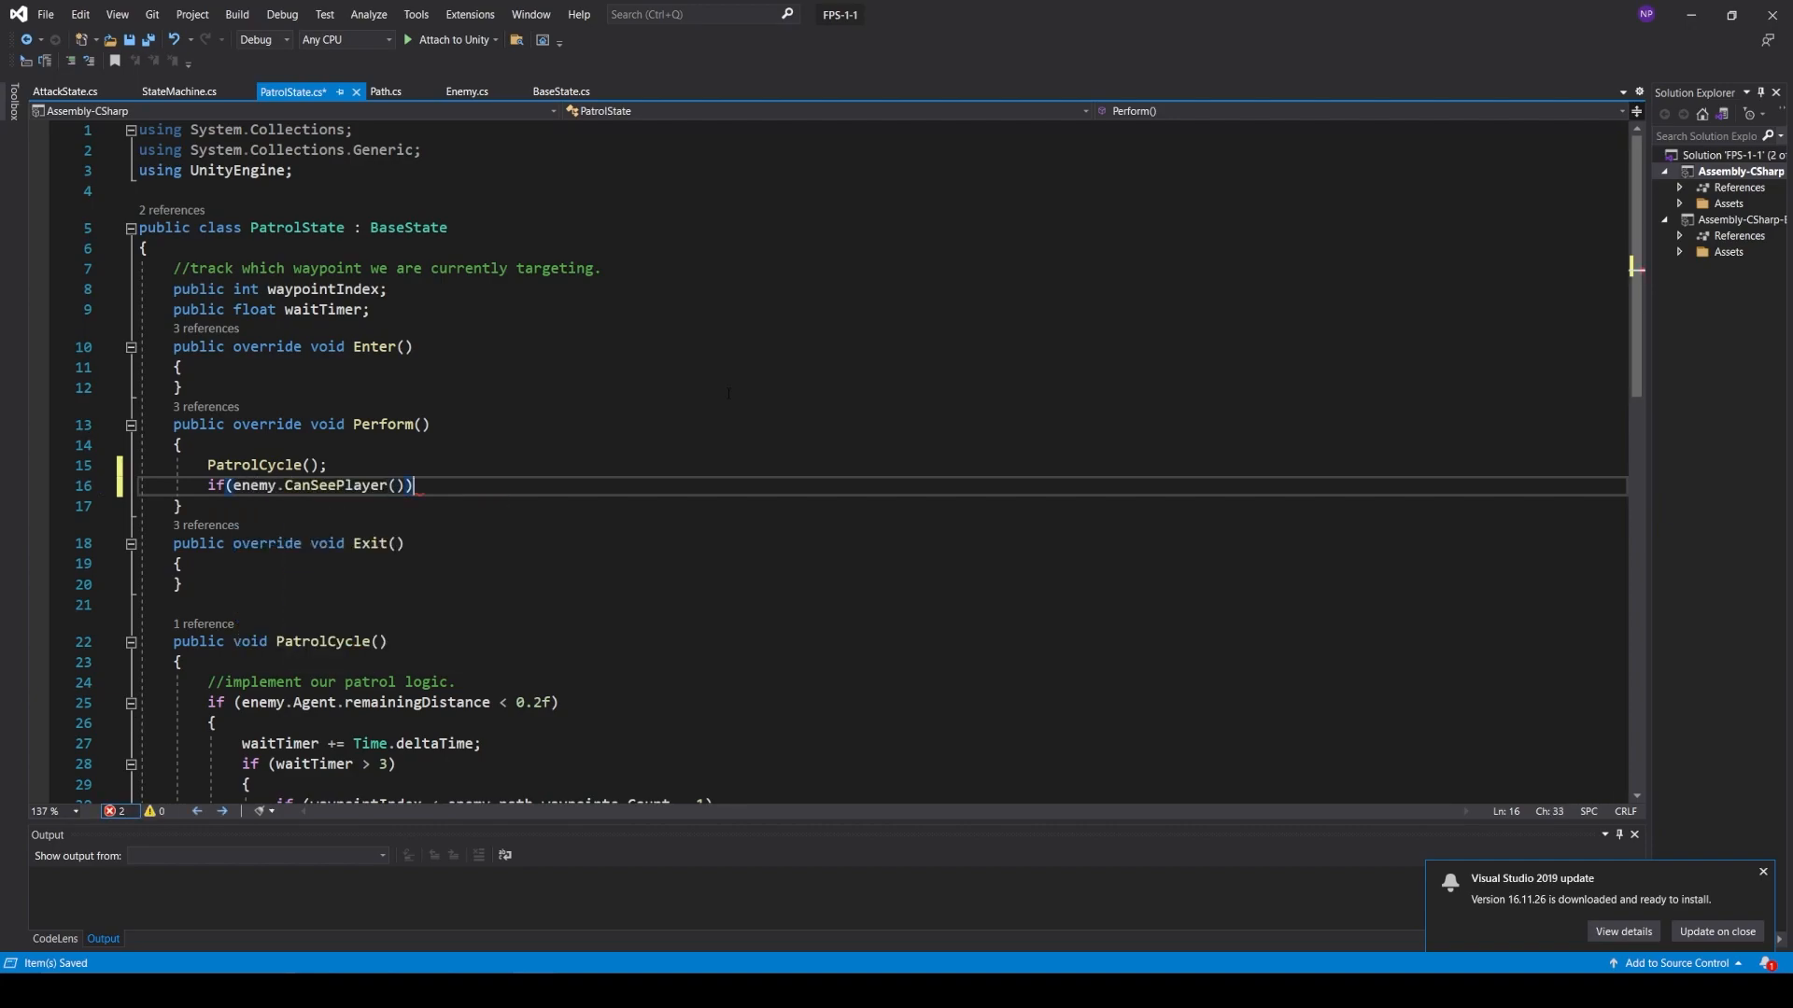
{"action": "key", "text": "Return"}
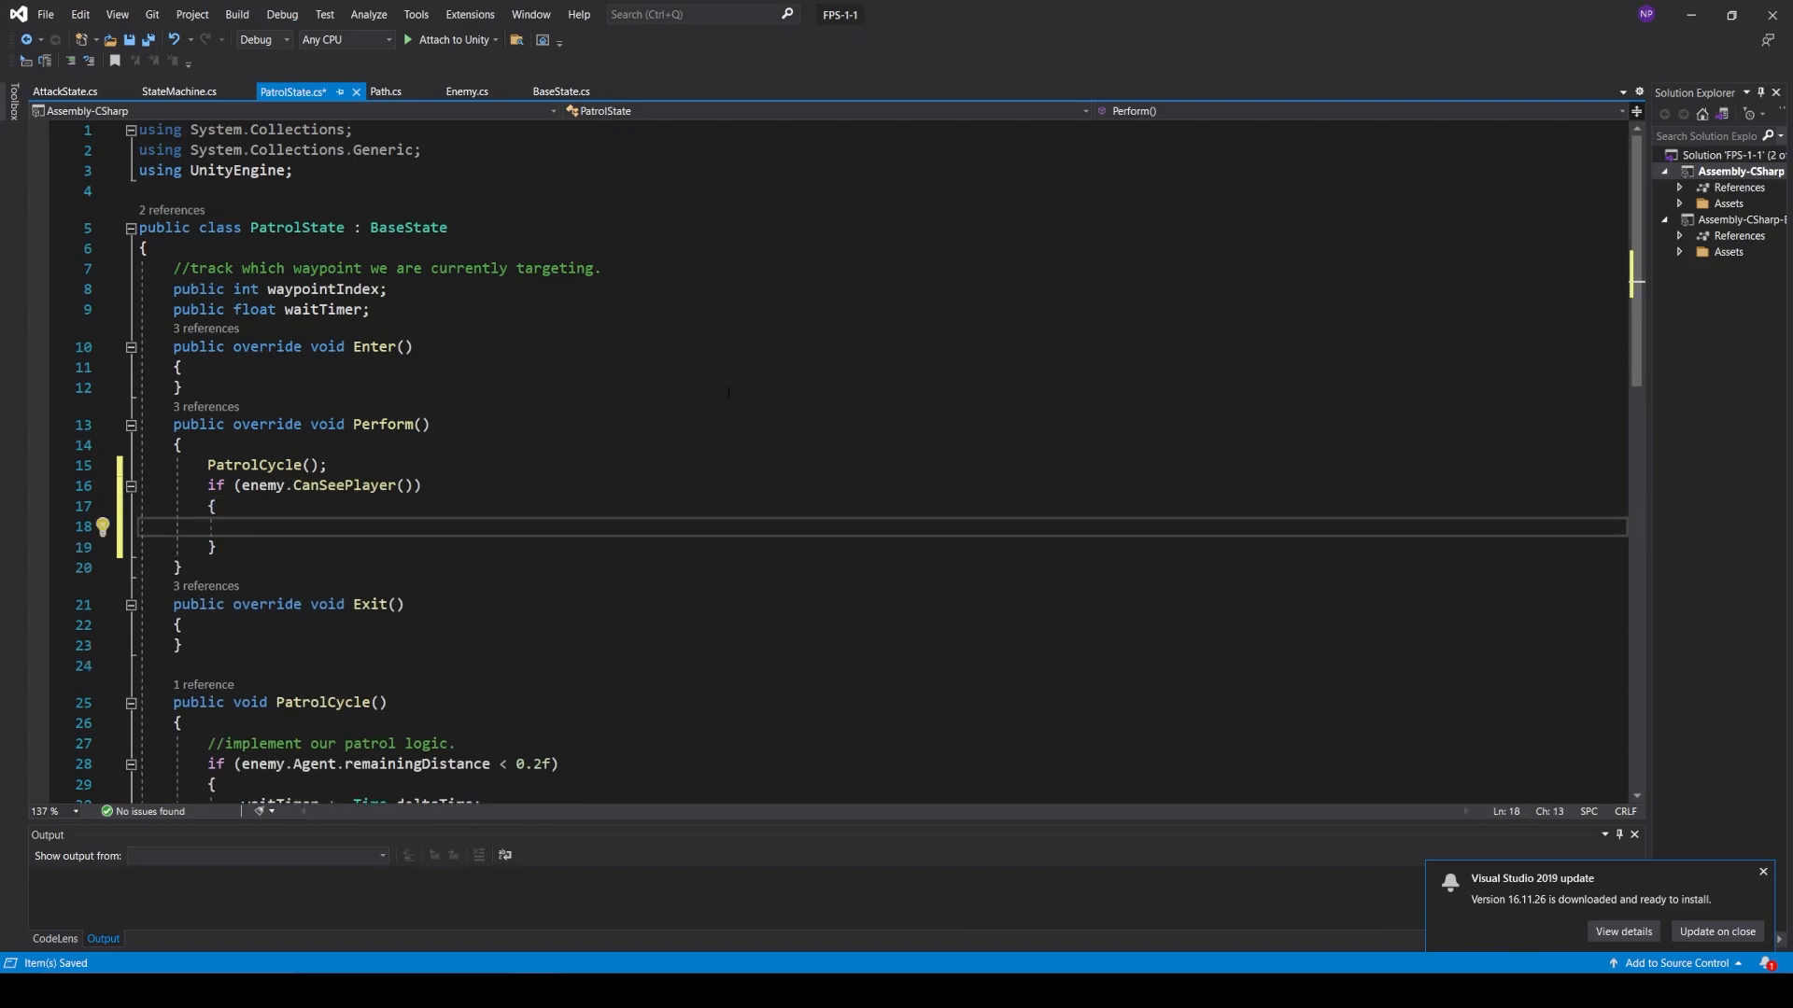
- Inside PatrolState's CanSeePlayer block, call stateMachine.ChangeState(new AttackState()) and save the script
{"action": "type", "text": "stateMachine.ChangeState"}
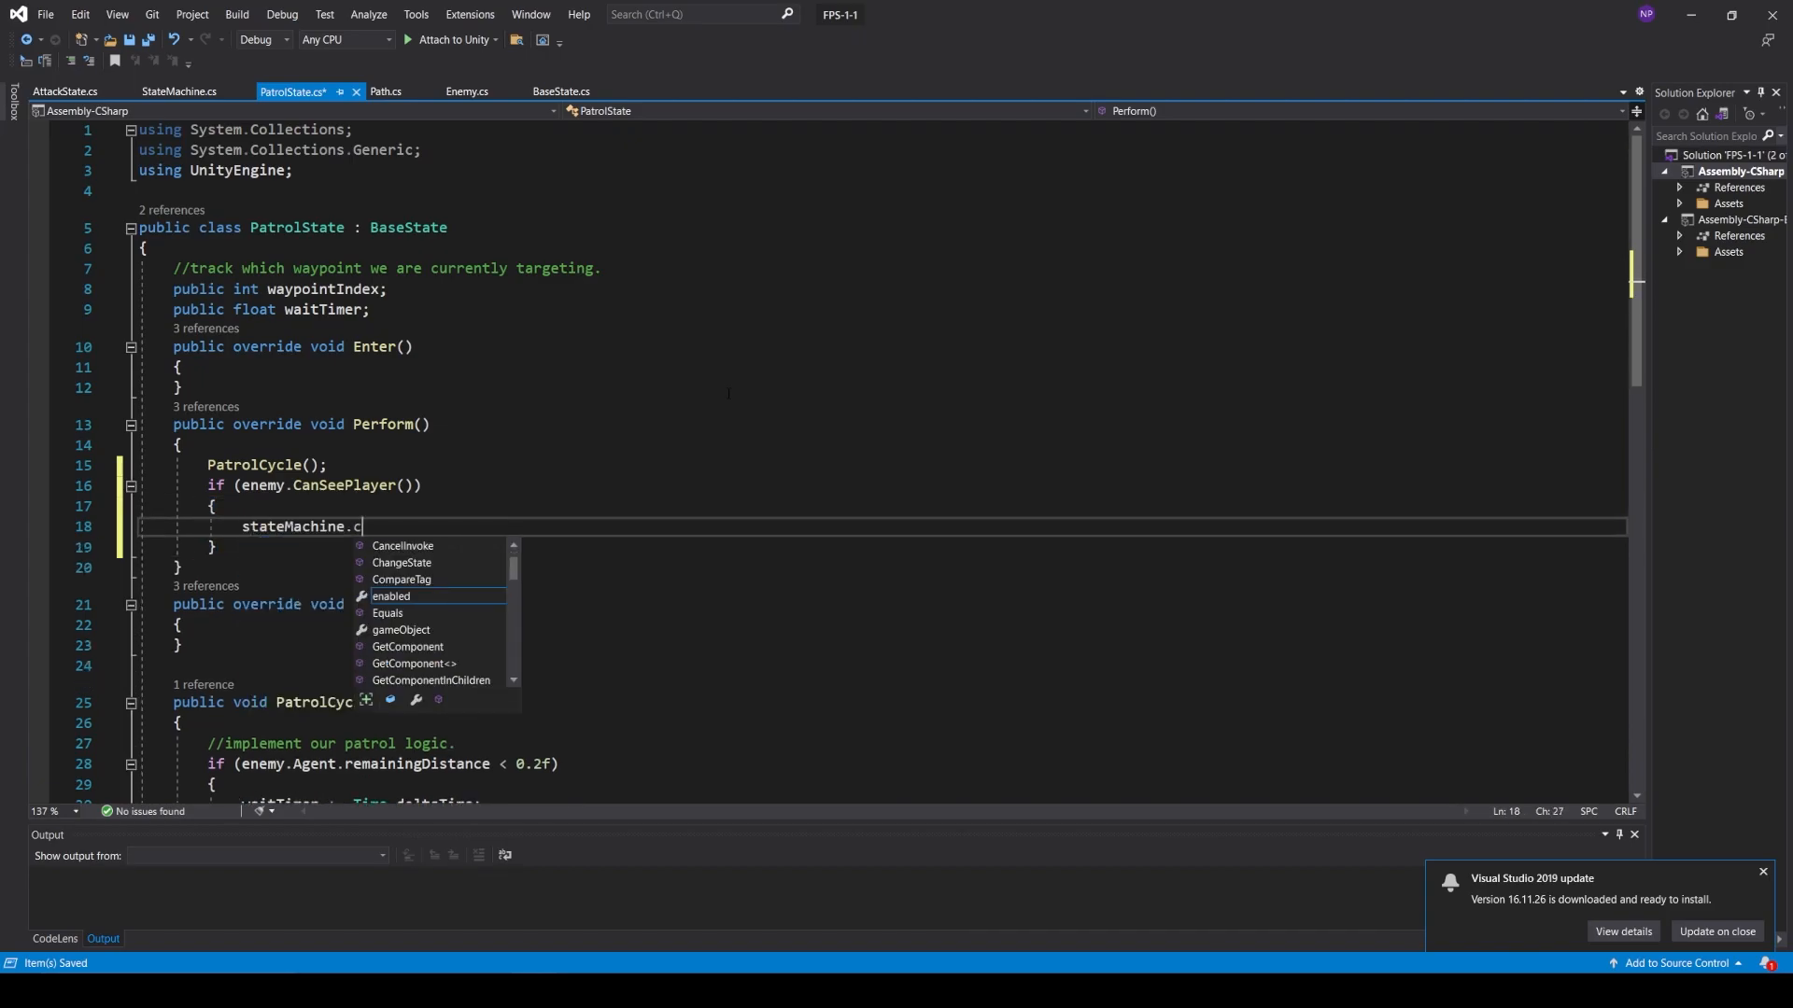
{"action": "type", "text": "(new "}
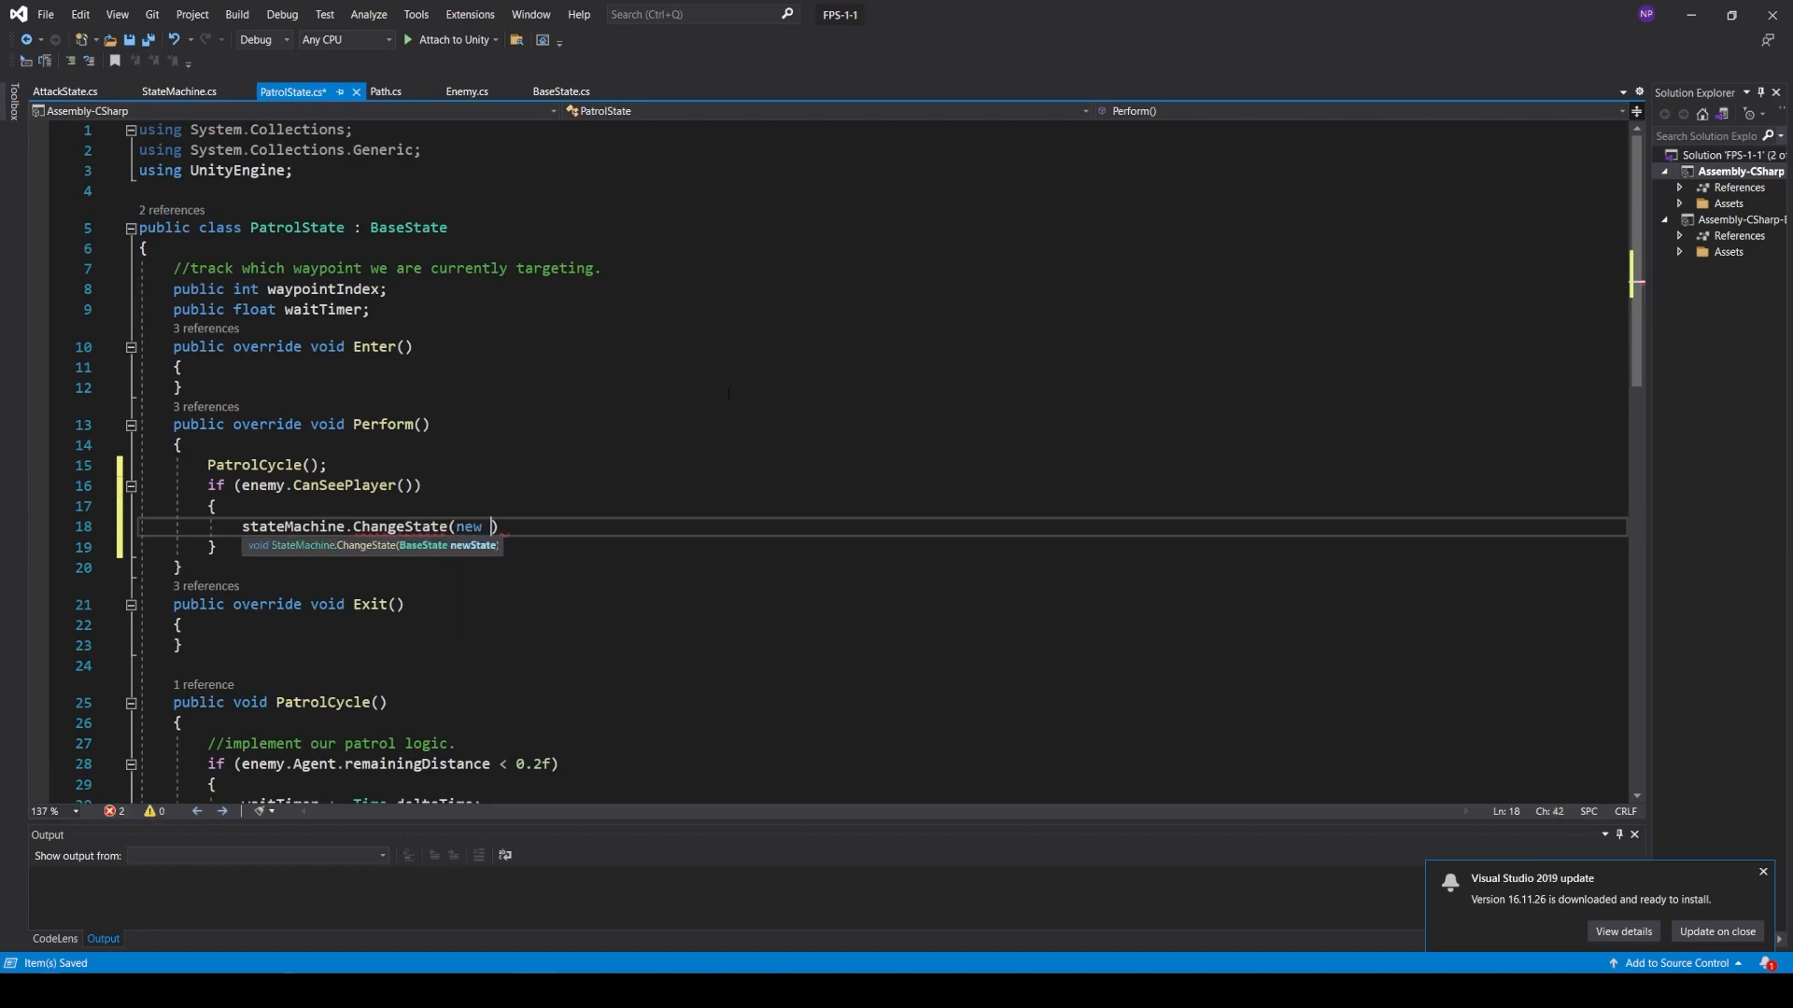
{"action": "type", "text": "AttackState())l;"}
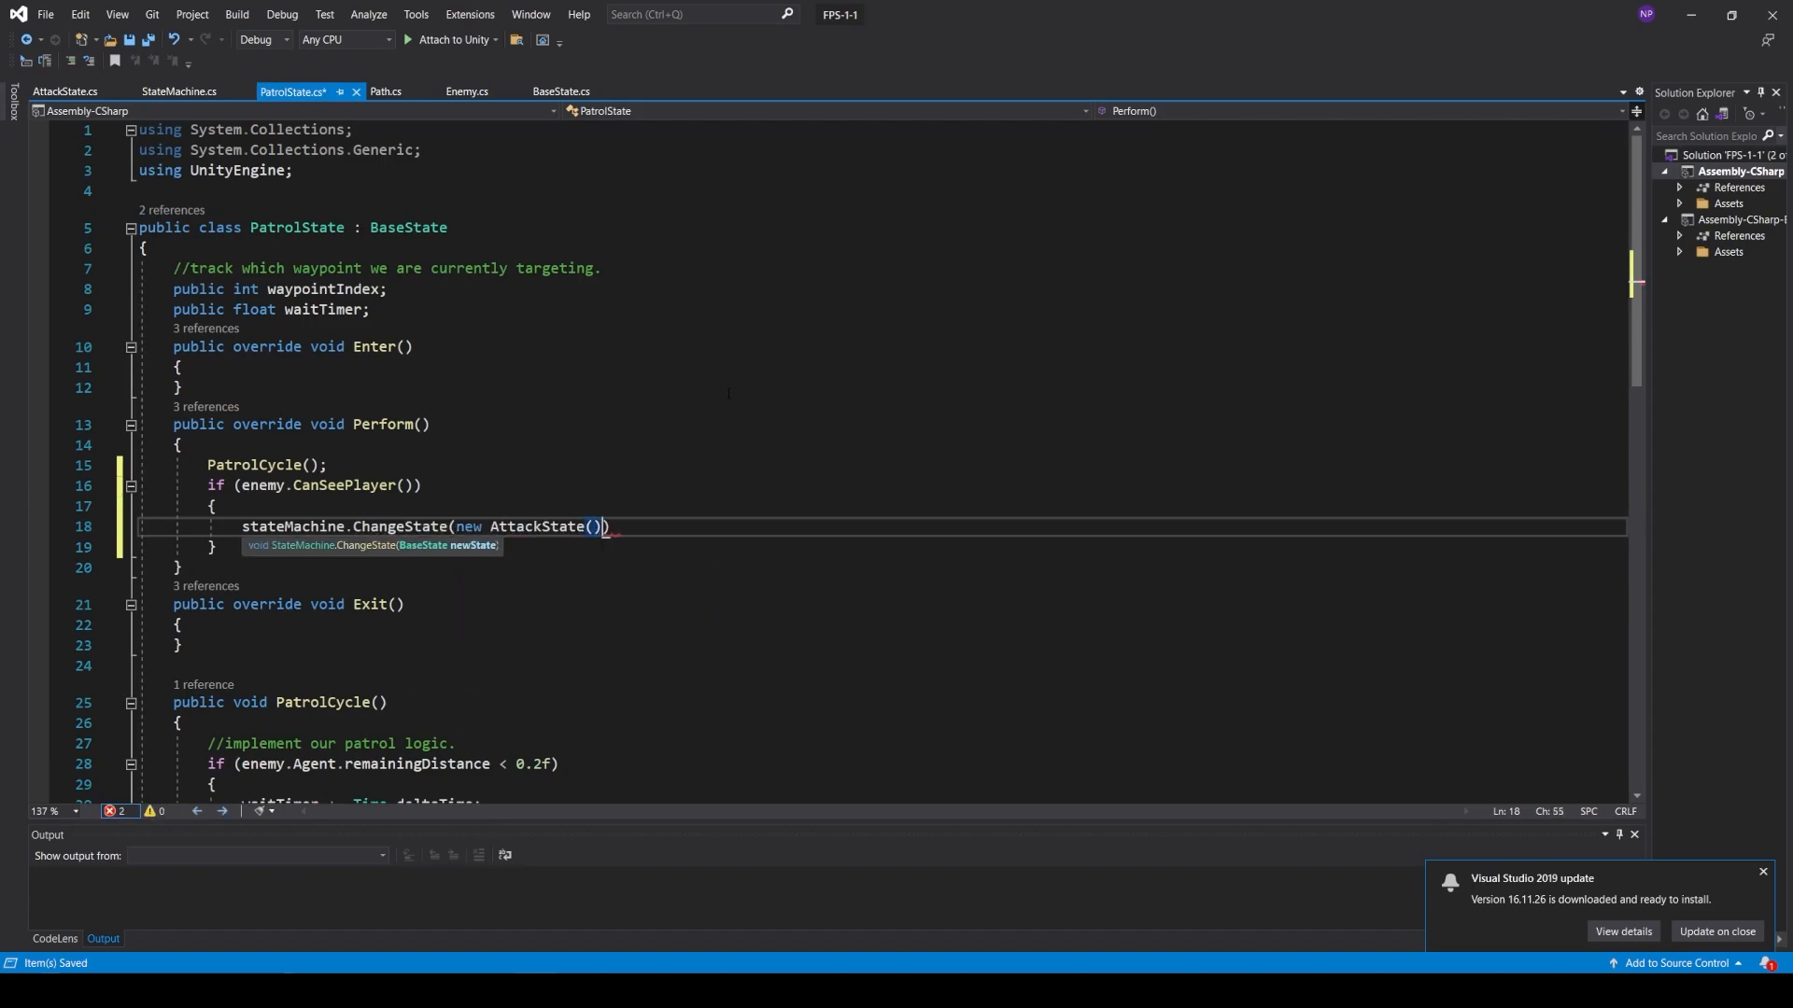
{"action": "key", "text": "ctrl+s"}
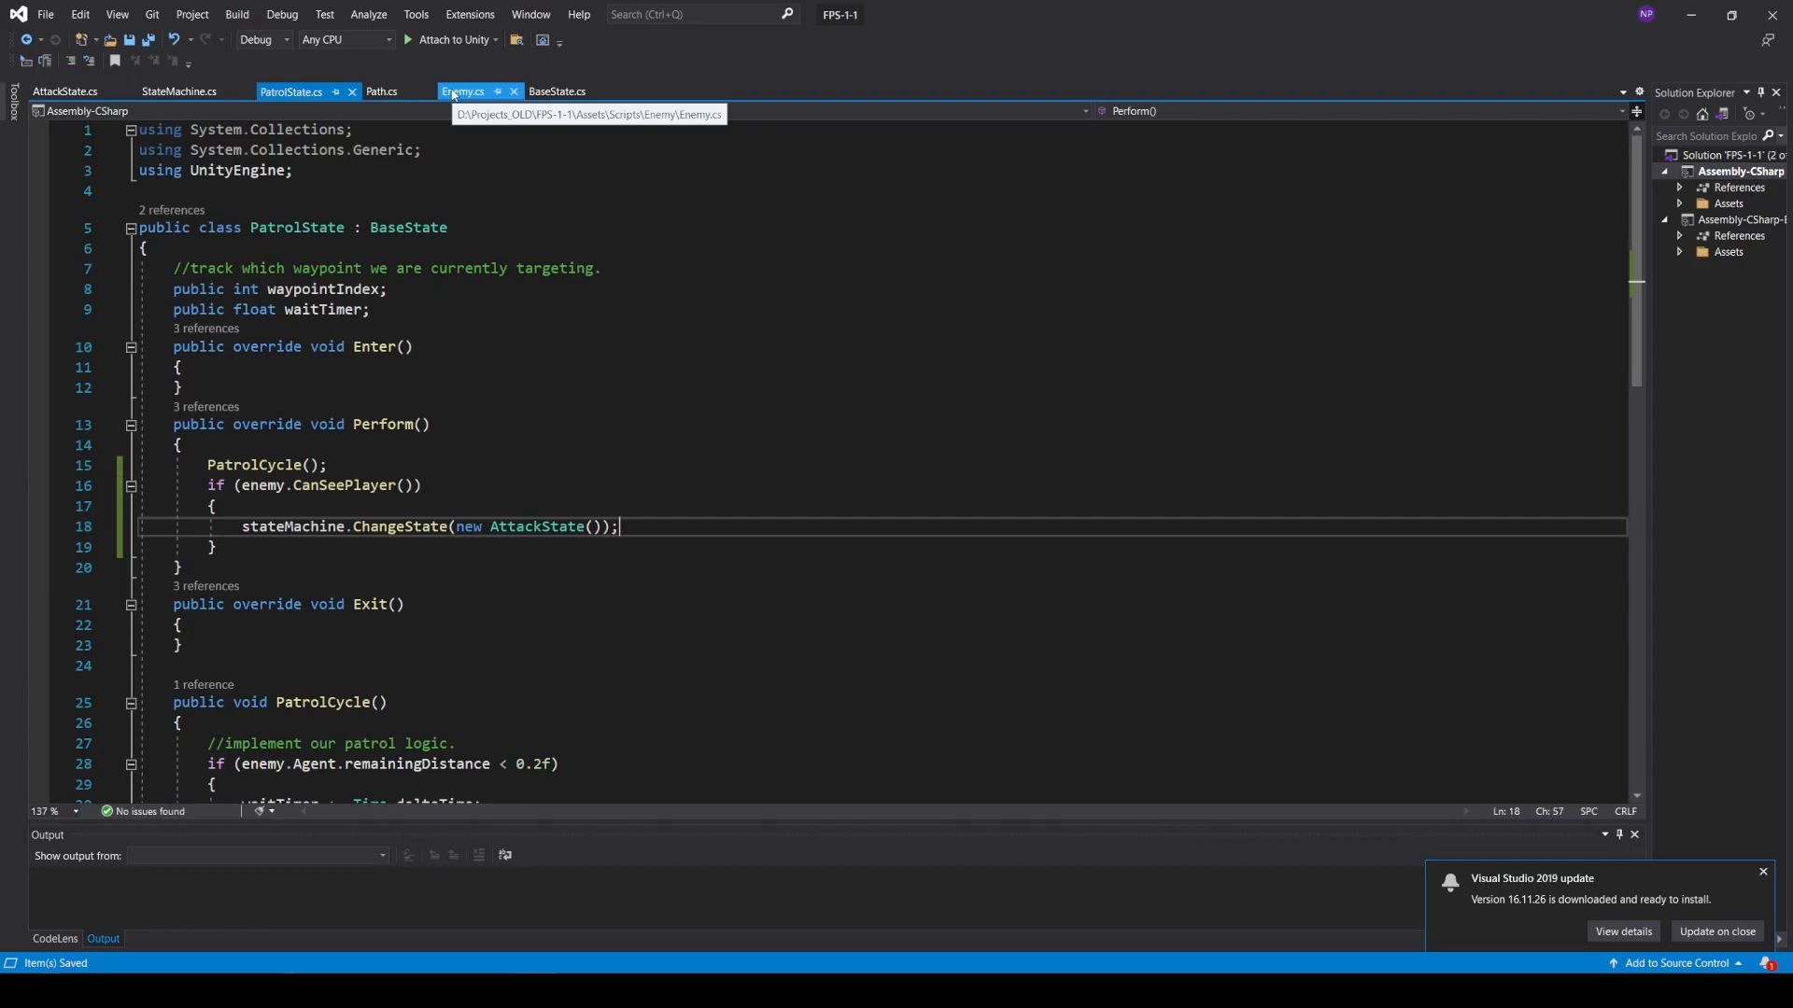
- In Enemy.cs, add currentState = stateMachine.activeState.ToString(); below the CanSeePlayer() call in the Update method and save the script
{"action": "left_click", "coordinate": [461, 91]}
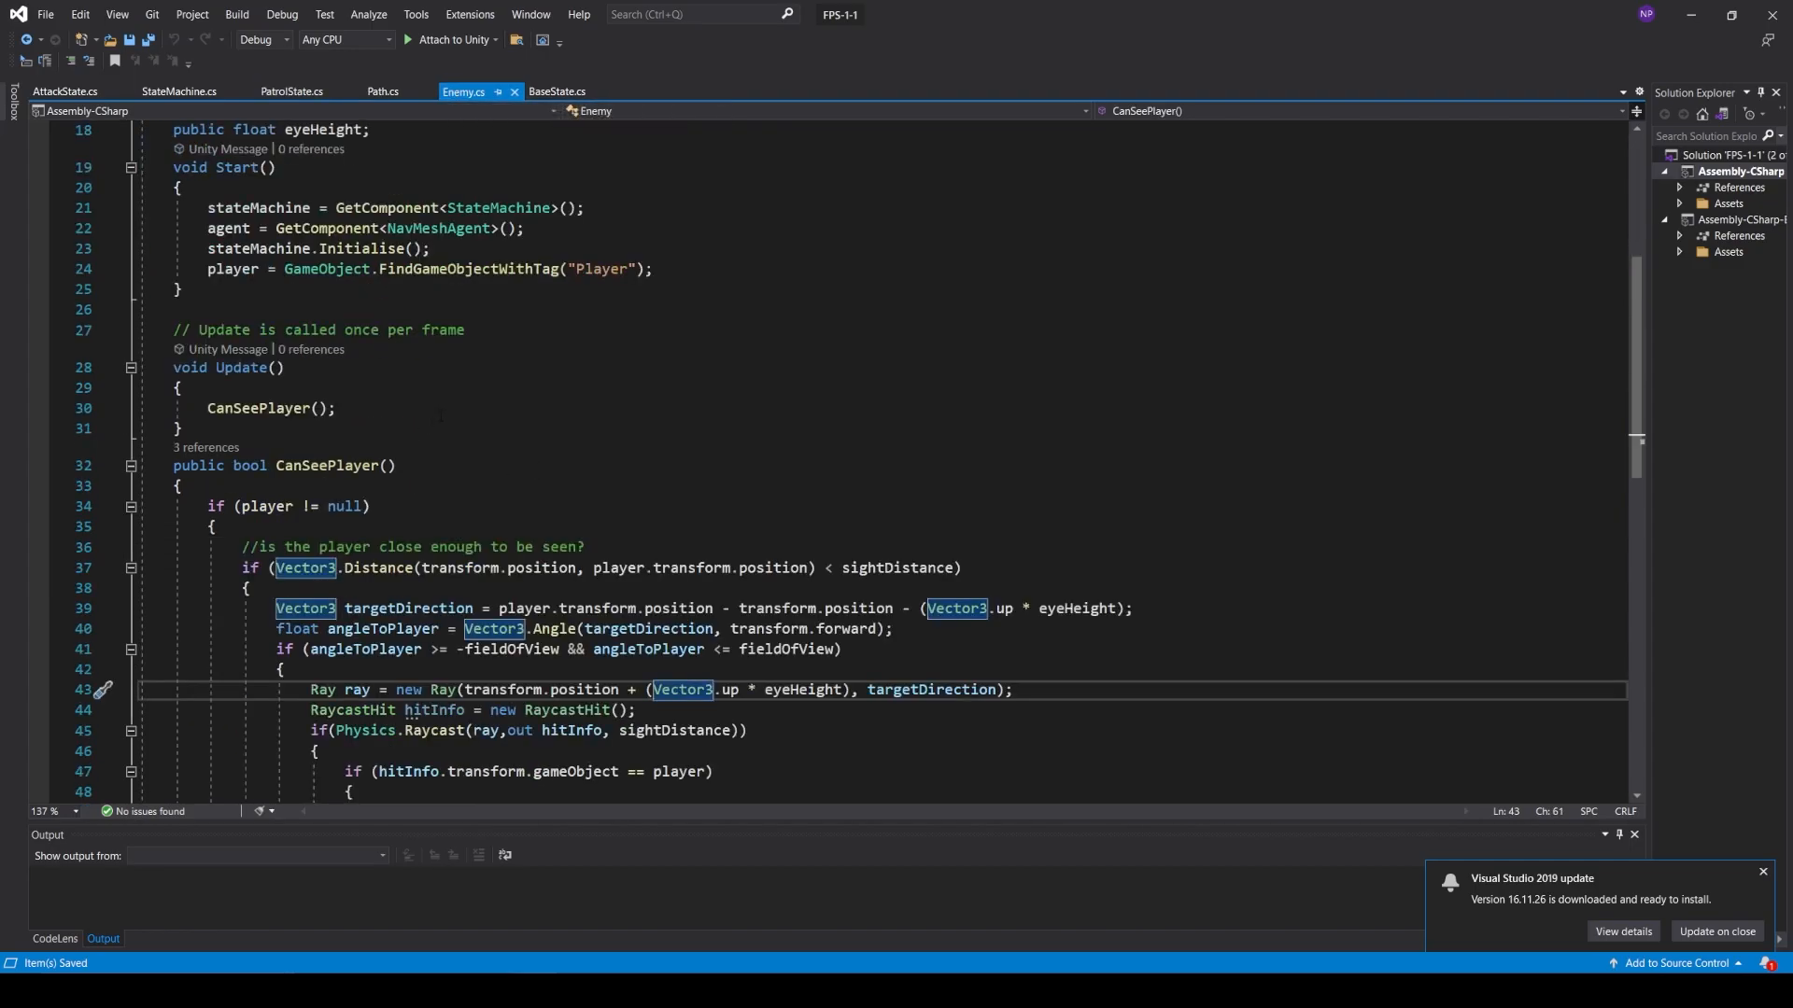
{"action": "left_click", "coordinate": [479, 403]}
{"action": "key", "text": "Return"}
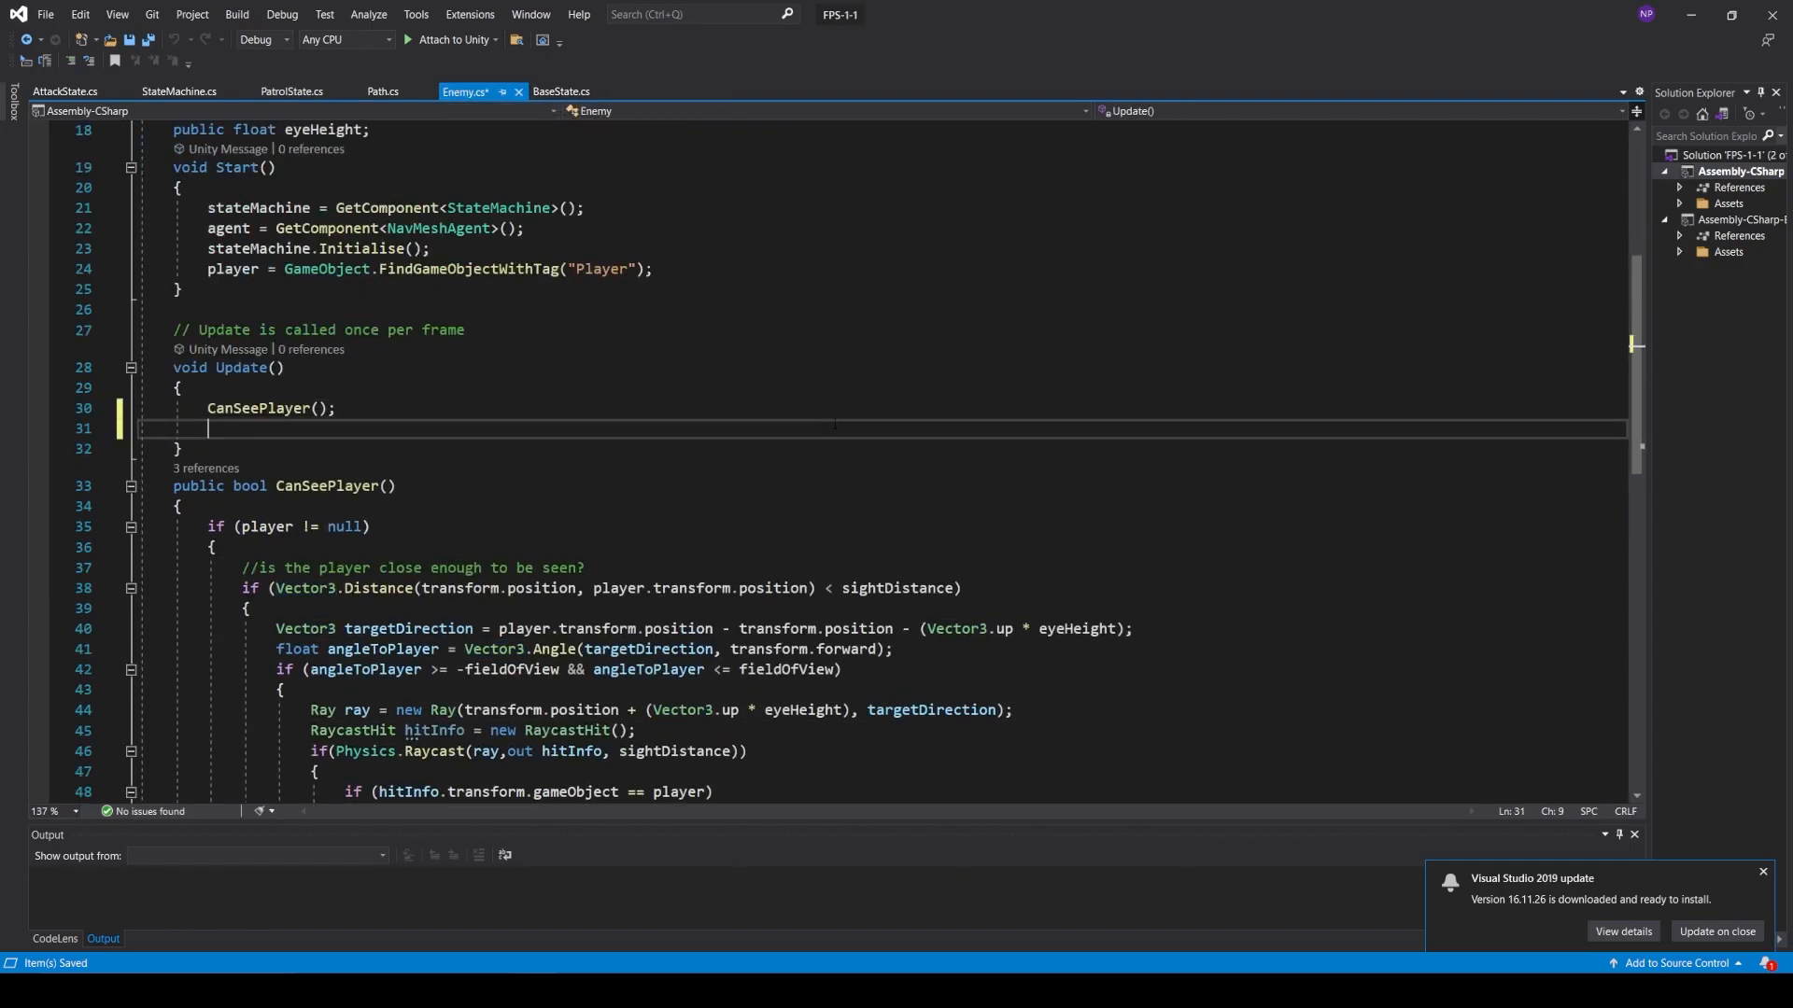
{"action": "scroll", "coordinate": [1516, 414], "scroll_direction": "up", "scroll_amount": 3}
{"action": "type", "text": "cur"}
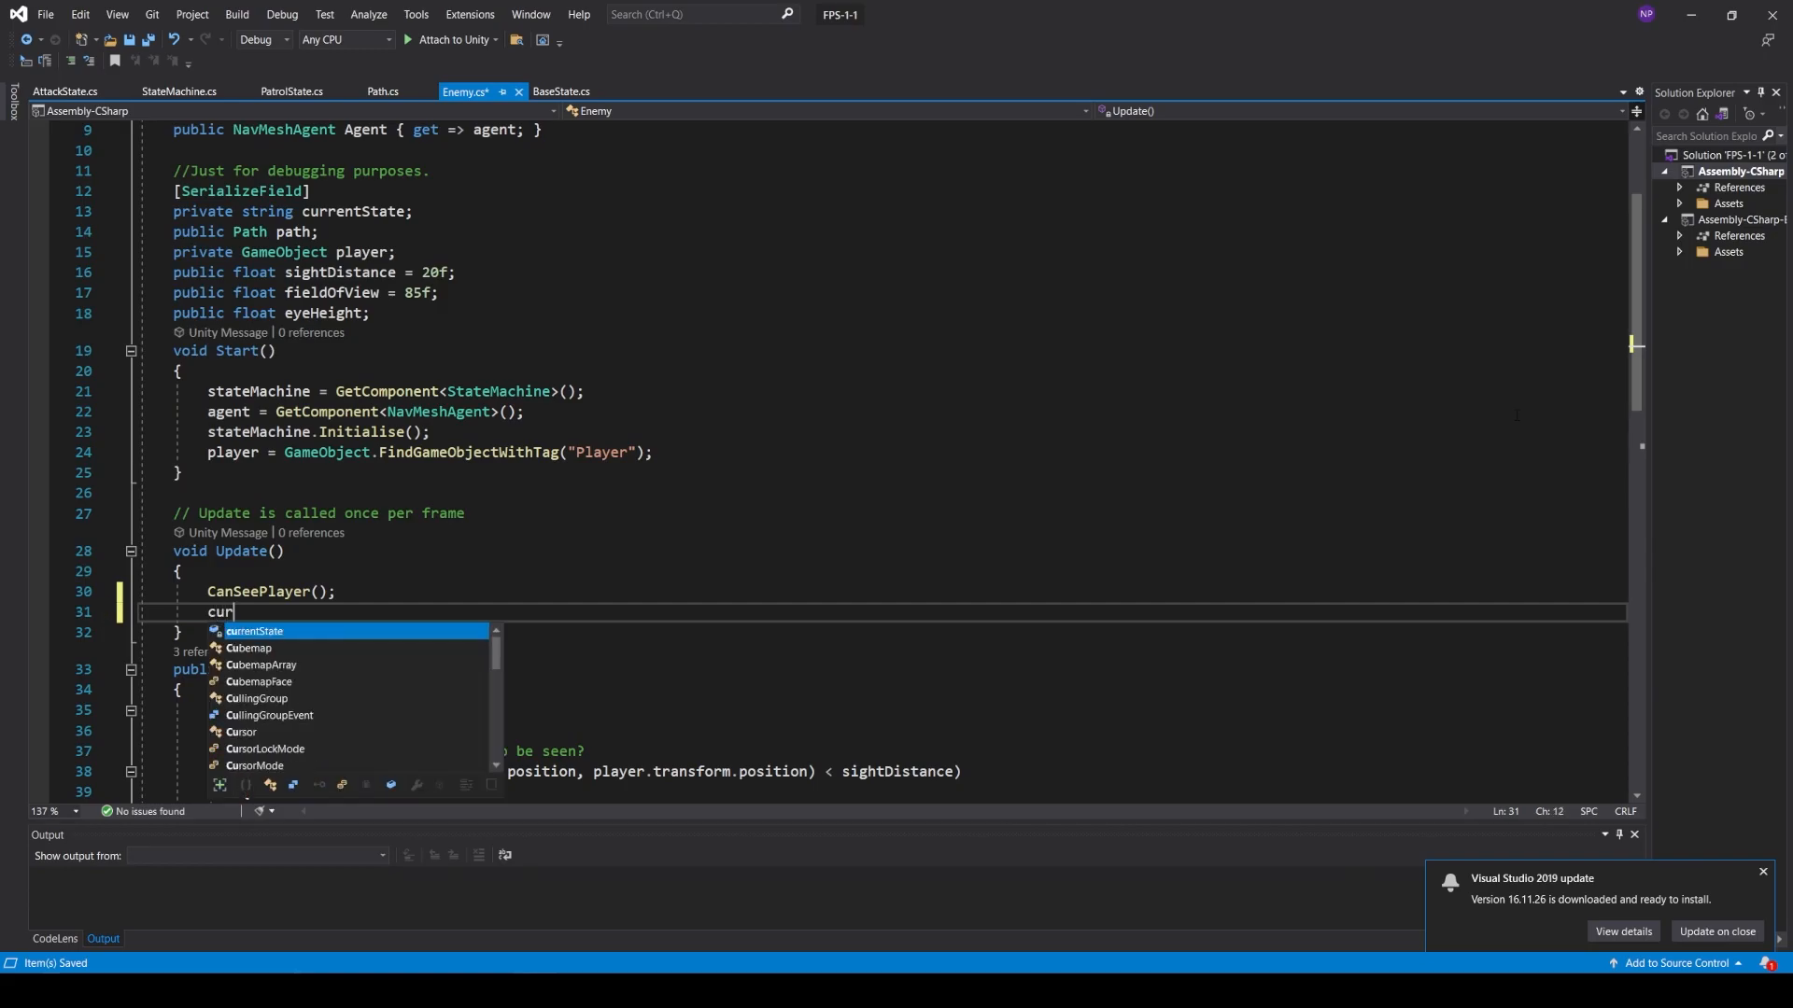
{"action": "type", "text": "rentState = stateMachine.ac"}
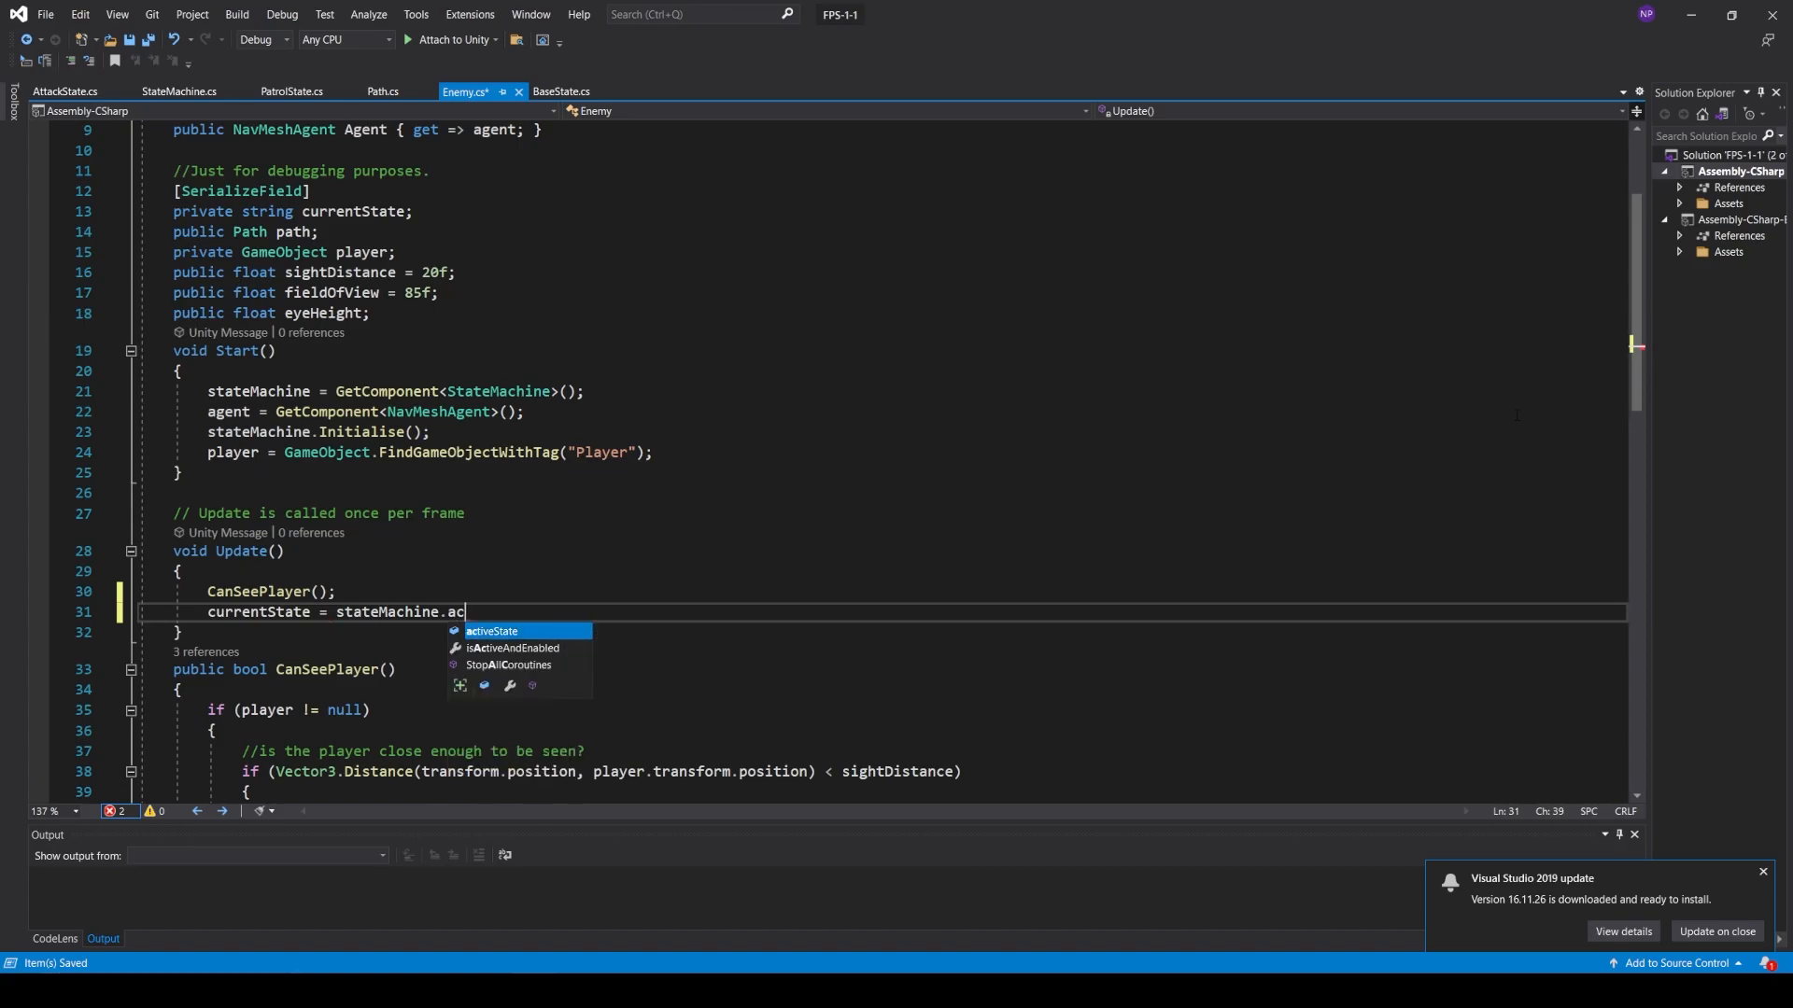
{"action": "type", "text": "tiveState.ToString();"}
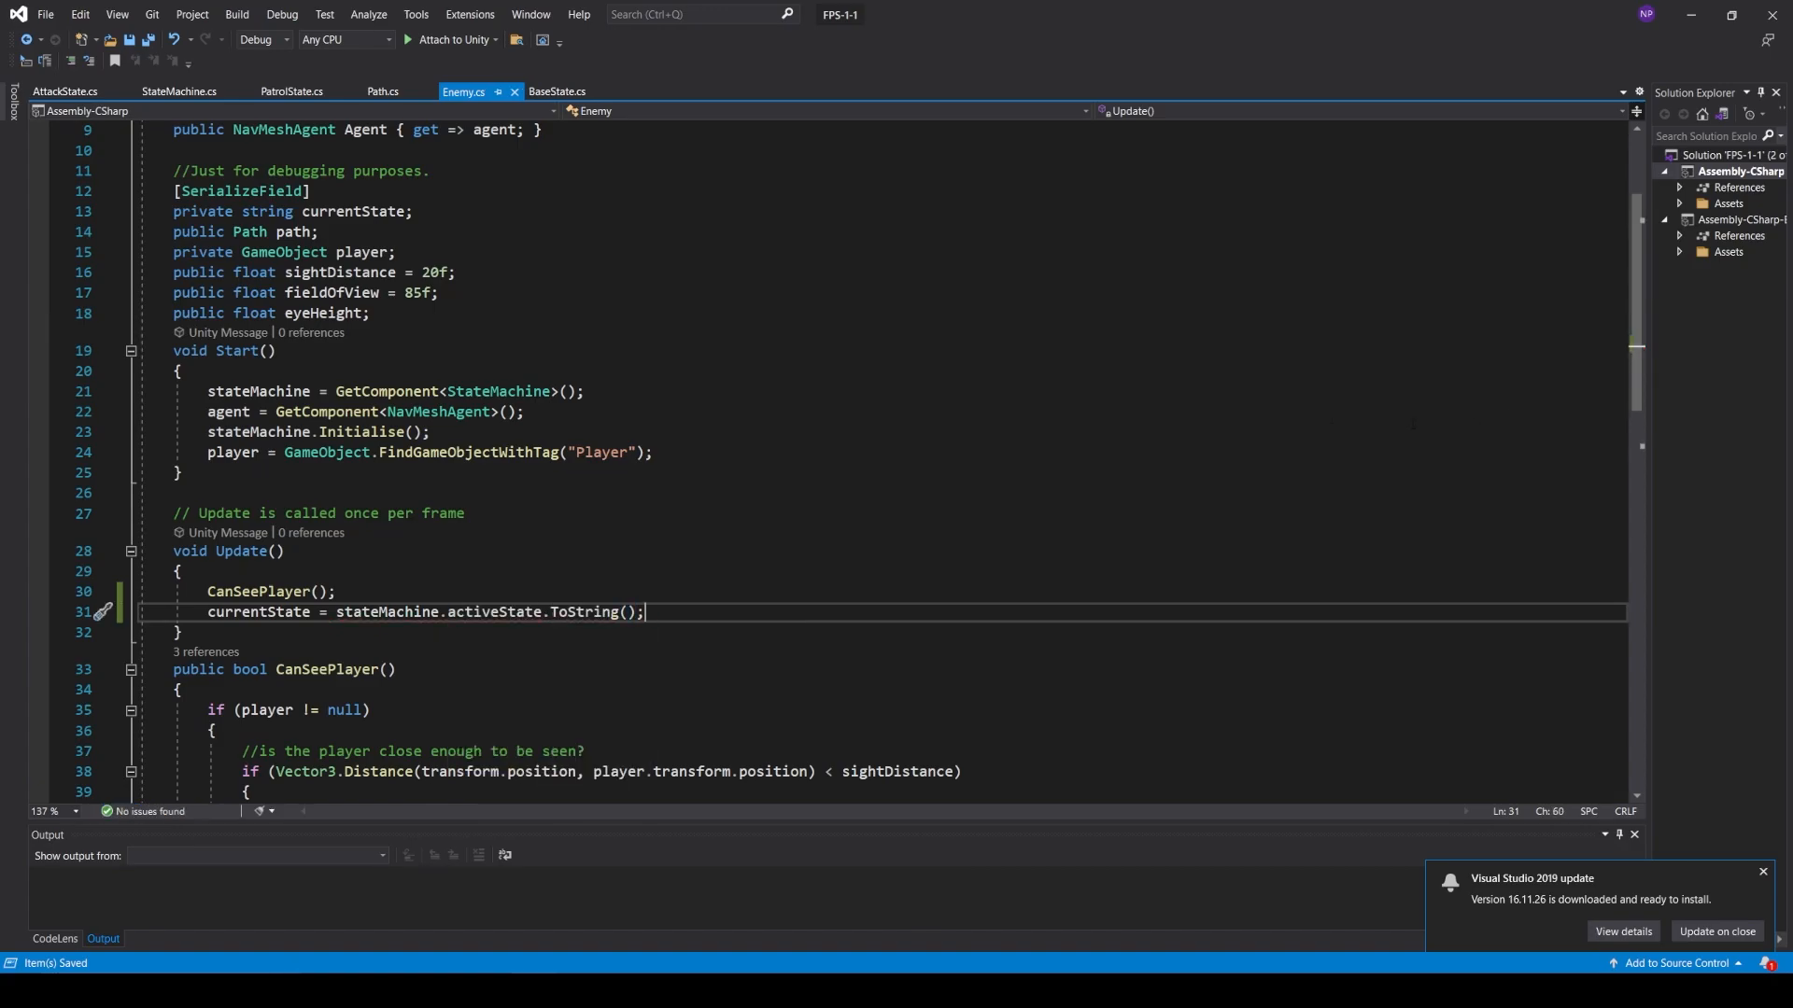
{"action": "left_click_drag", "start_coordinate": [191, 611], "coordinate": [672, 605]}
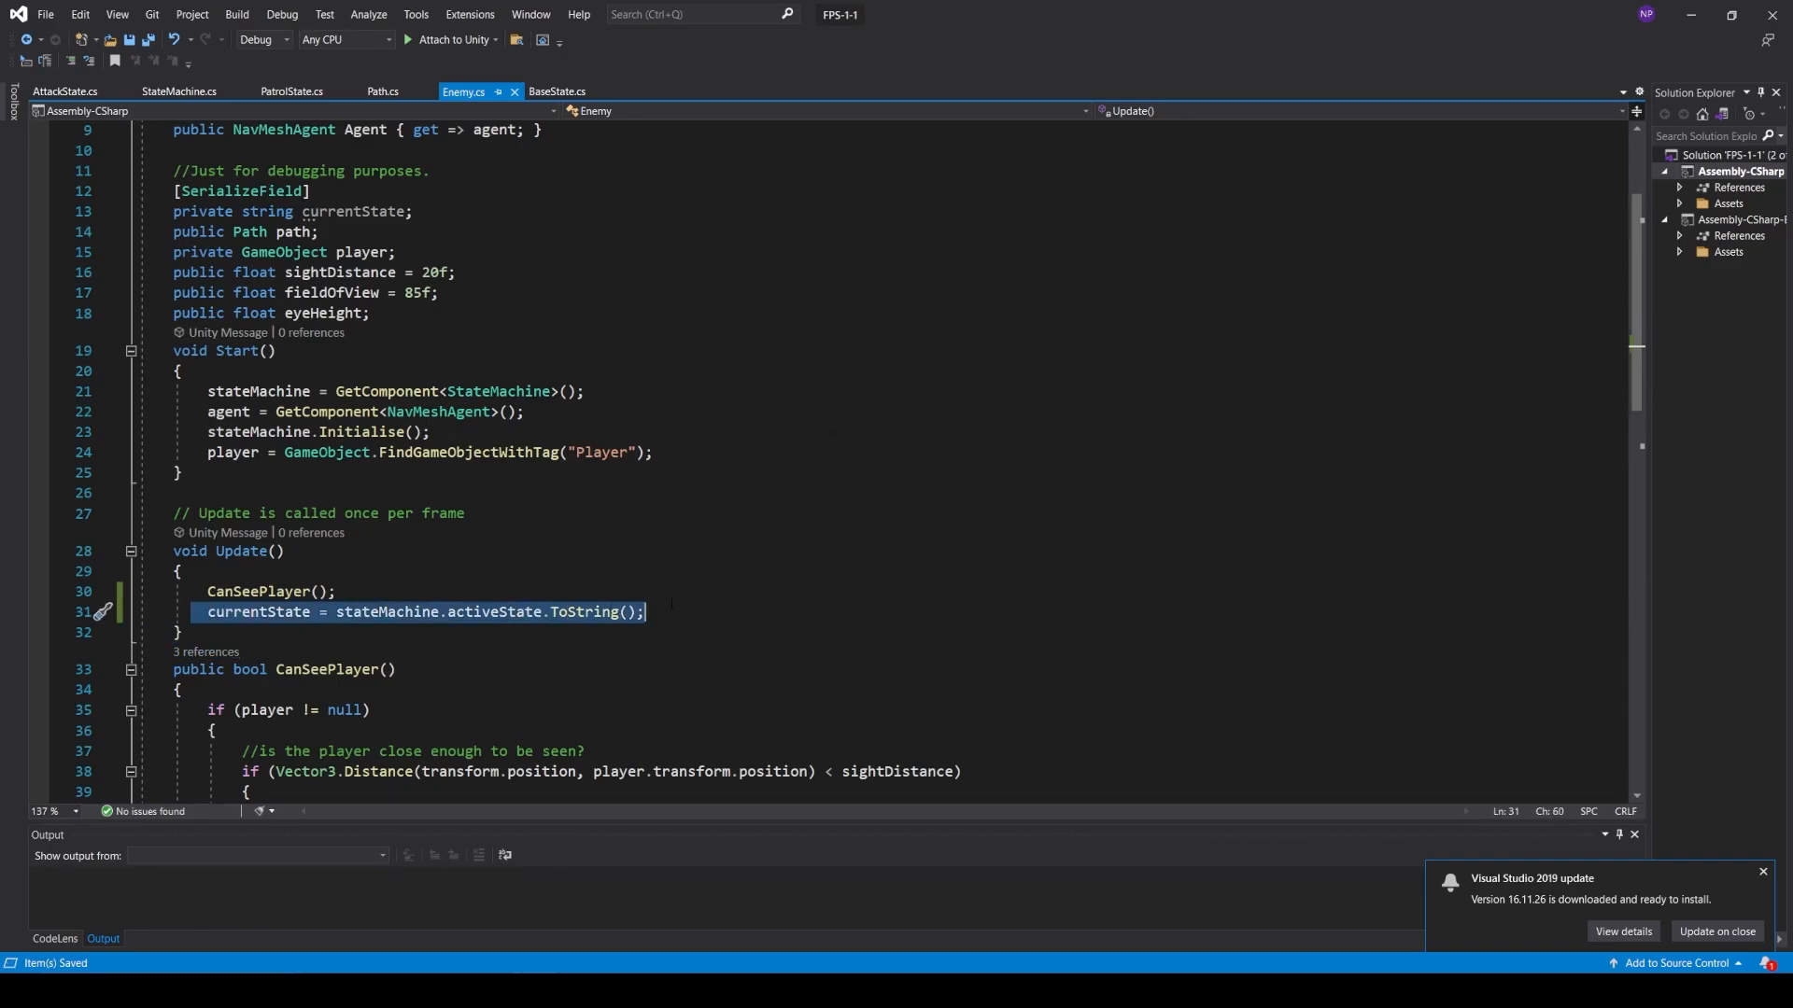
{"action": "key", "text": "Down"}
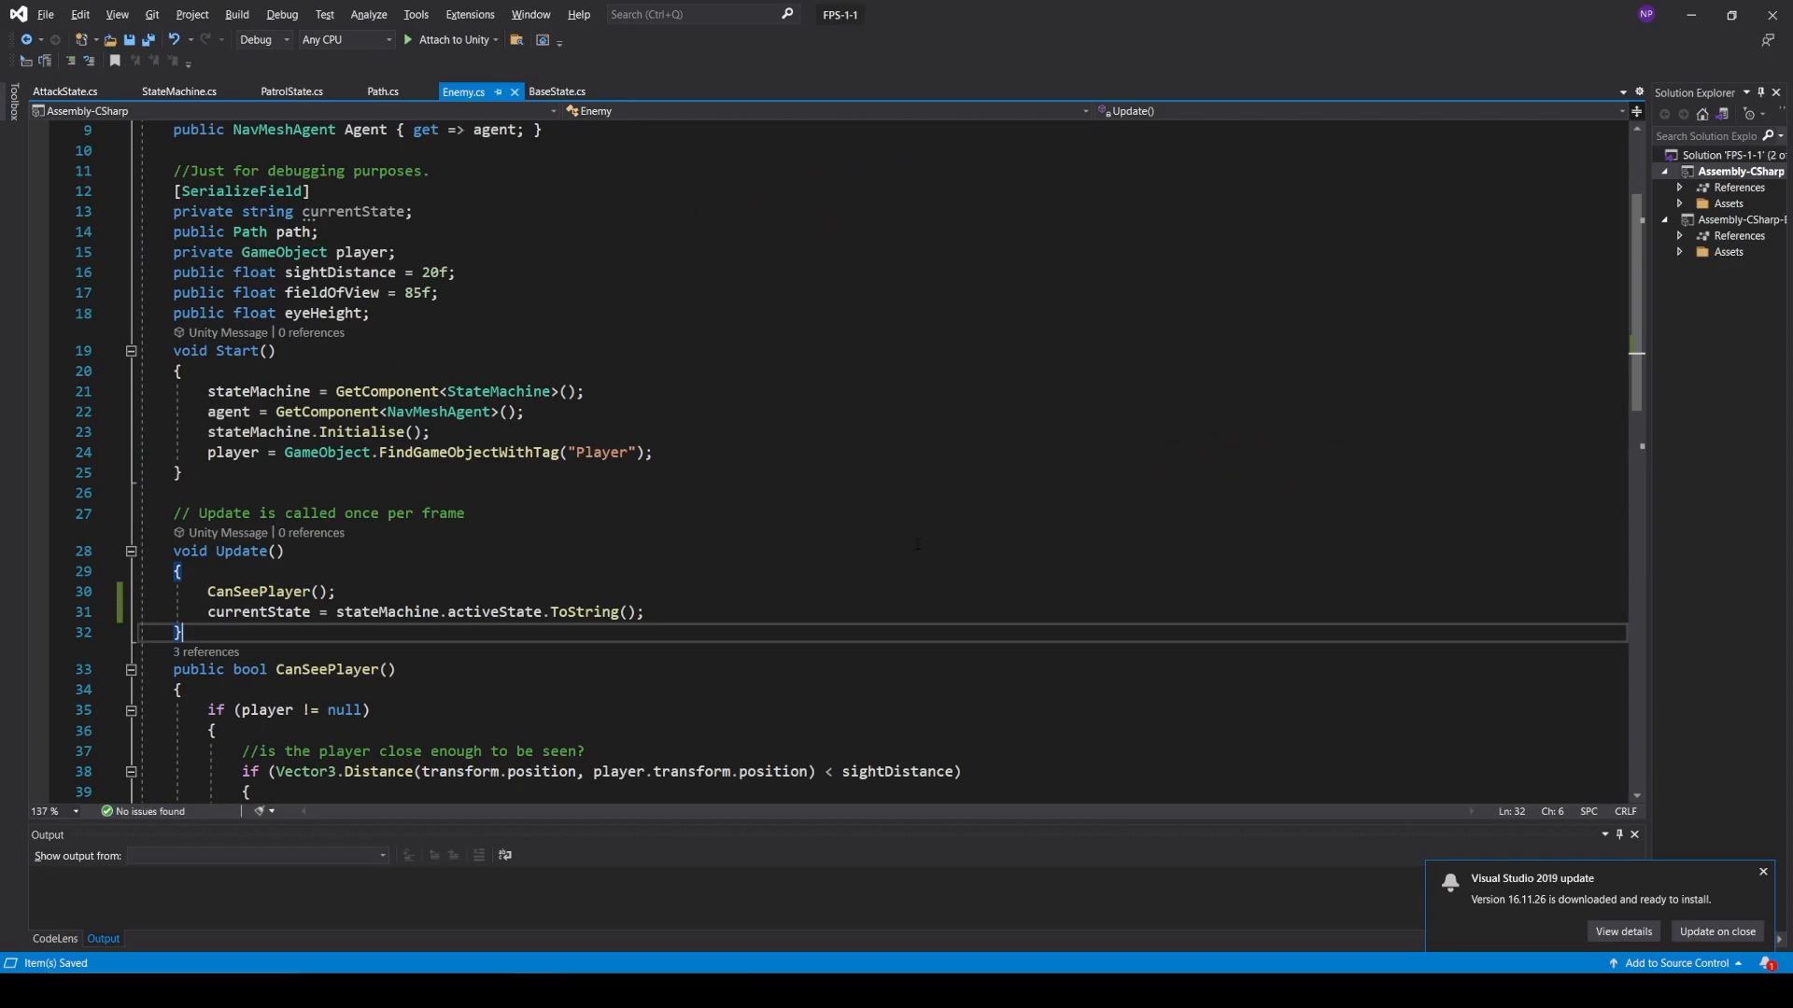
- Switch to the Unity editor, set the Nav Mesh Agent speed of Cubert to 3.5 and start Play mode
{"action": "key", "text": "alt+Tab"}
{"action": "key", "text": "alt+Tab"}
{"action": "key", "text": "alt+Tab"}
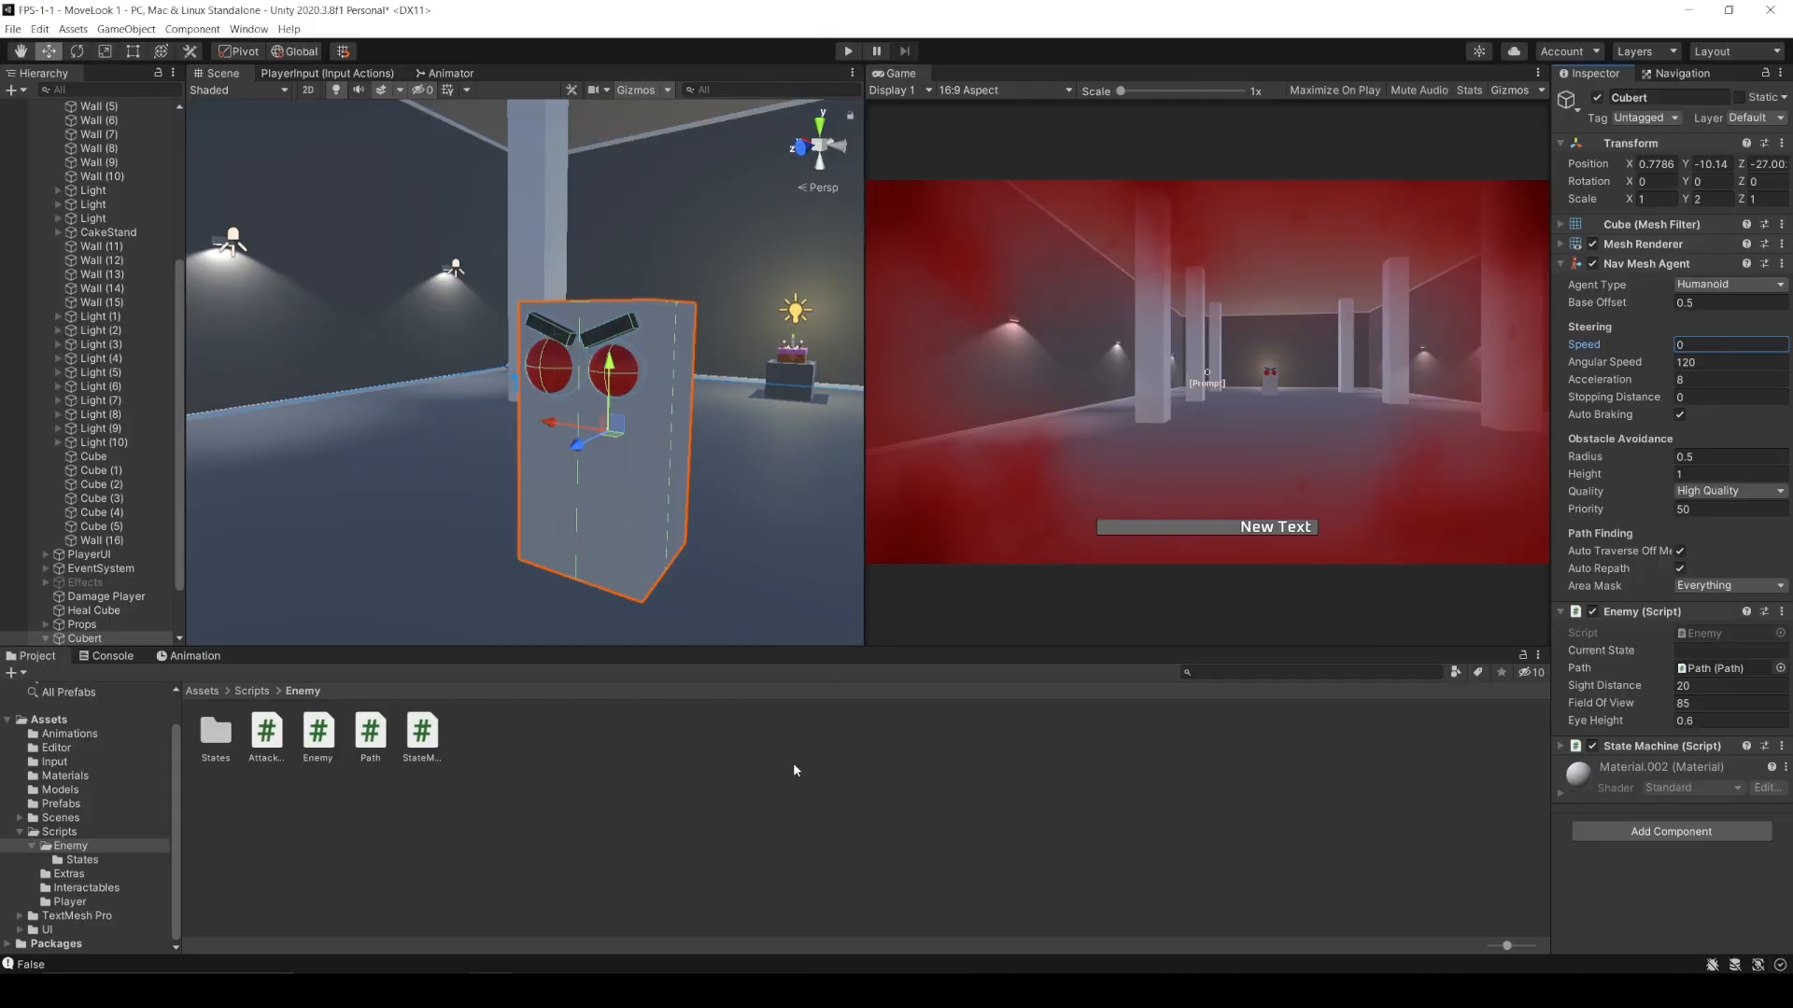
{"action": "left_click", "coordinate": [1709, 346]}
{"action": "left_click", "coordinate": [839, 51]}
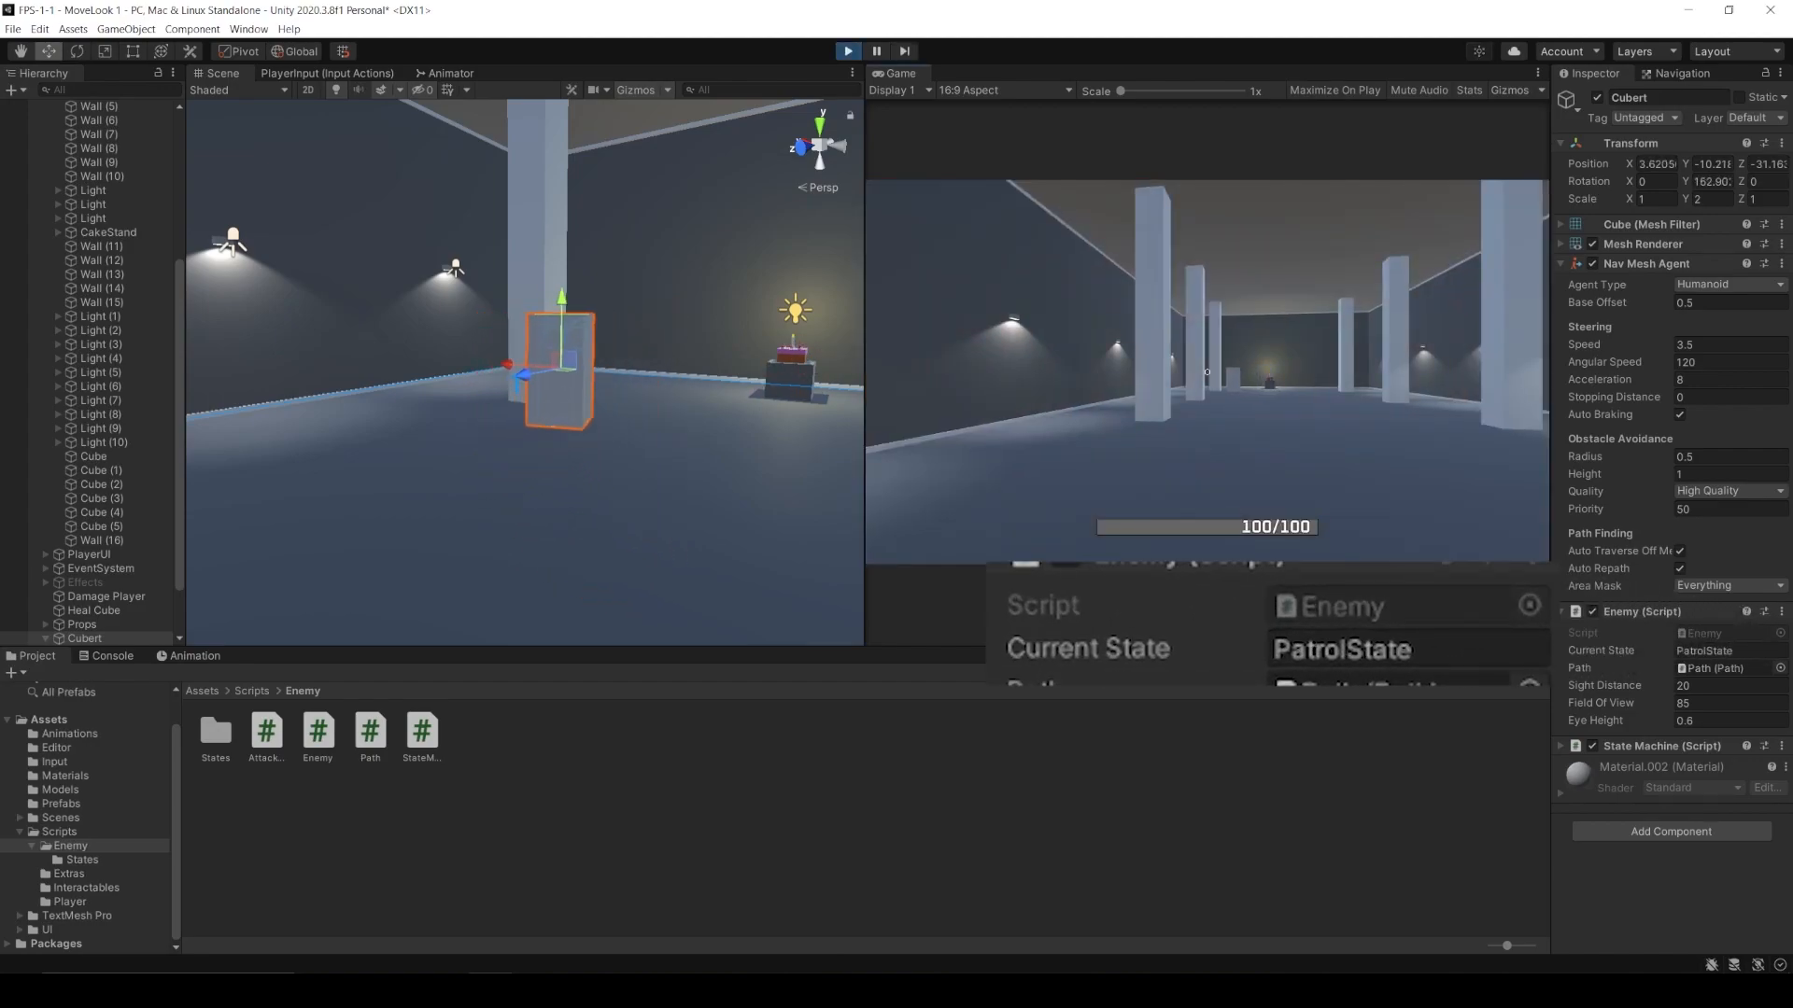
- Playtest the scene by walking the player around Cubert to check its switching between PatrolState and AttackState, and stop play mode
{"action": "key", "text": "w"}
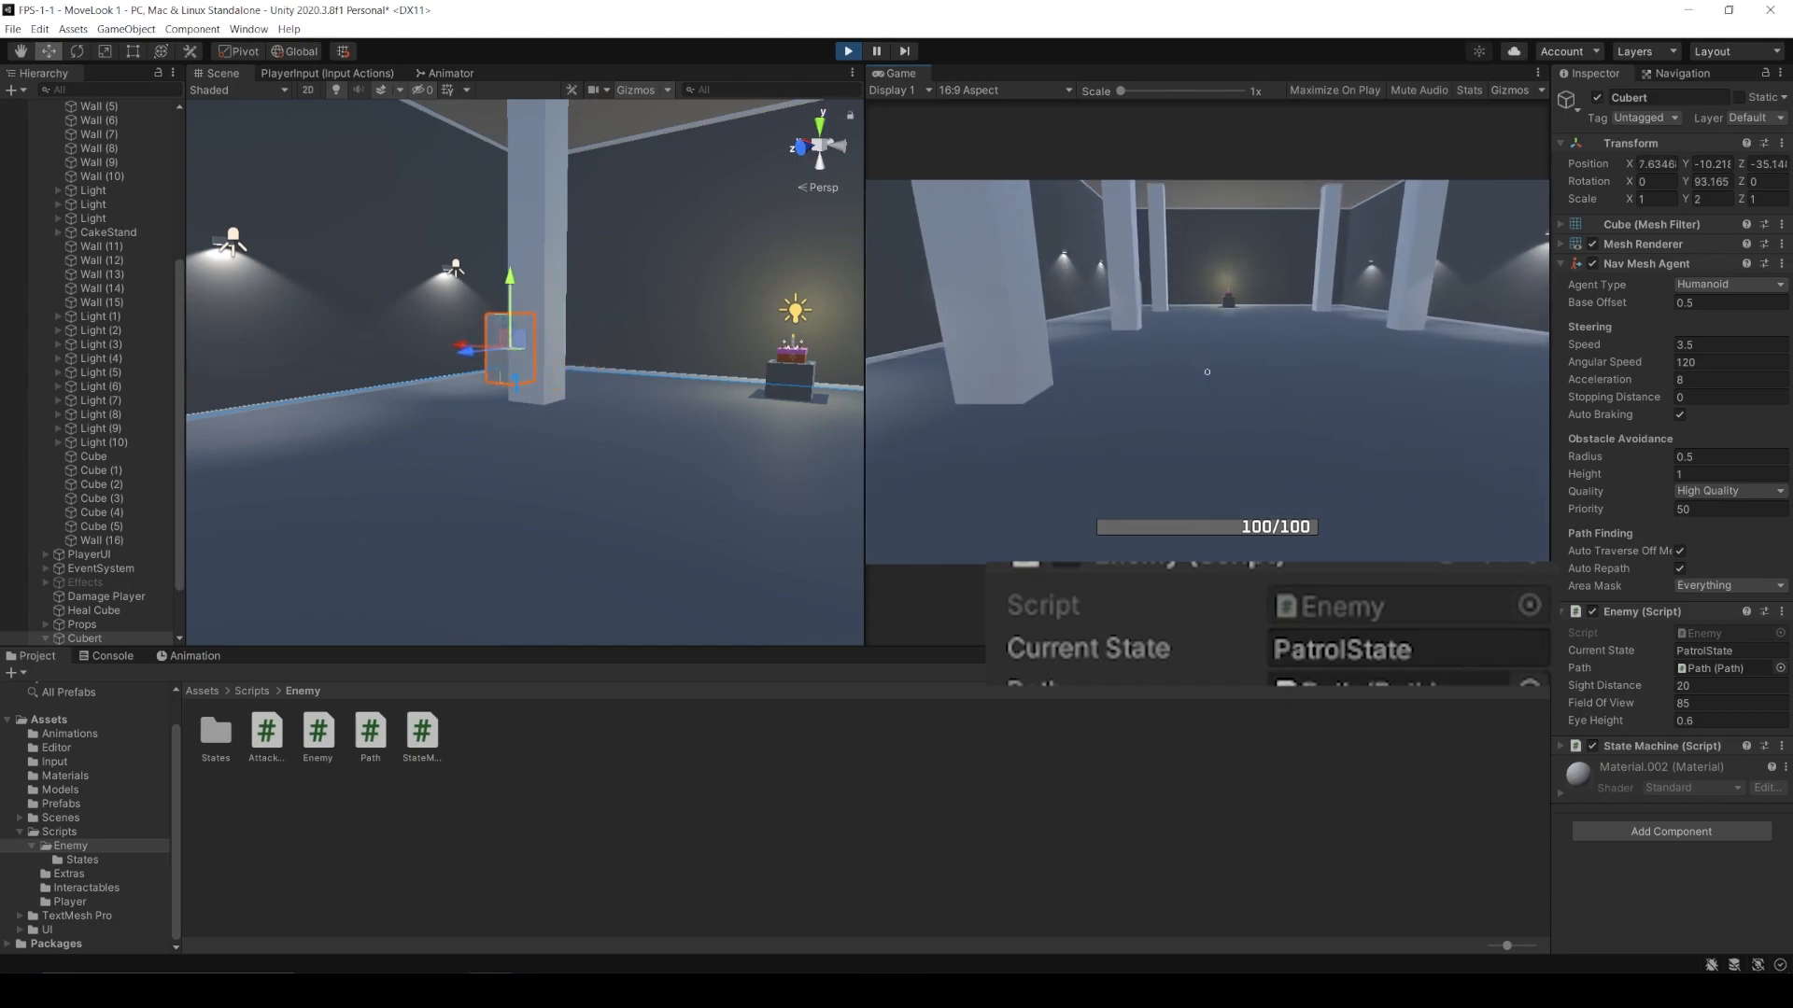
{"action": "key", "text": "w"}
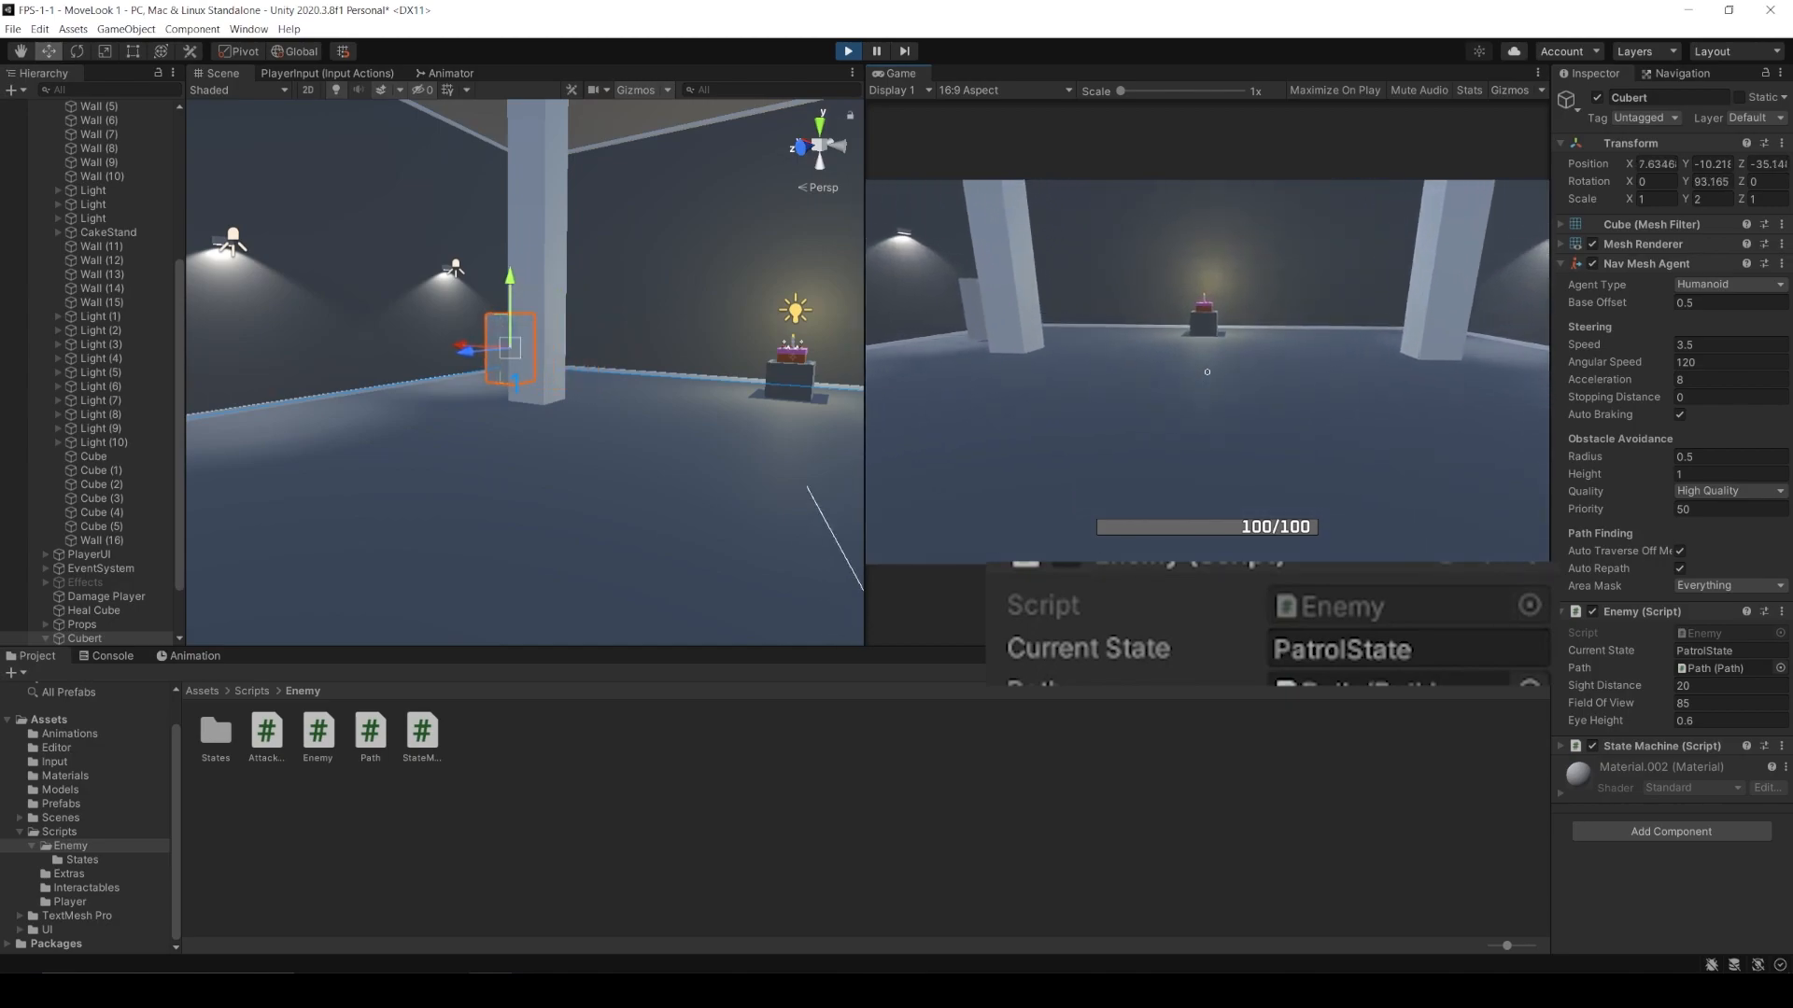
{"action": "key", "text": "w"}
{"action": "key", "text": "d"}
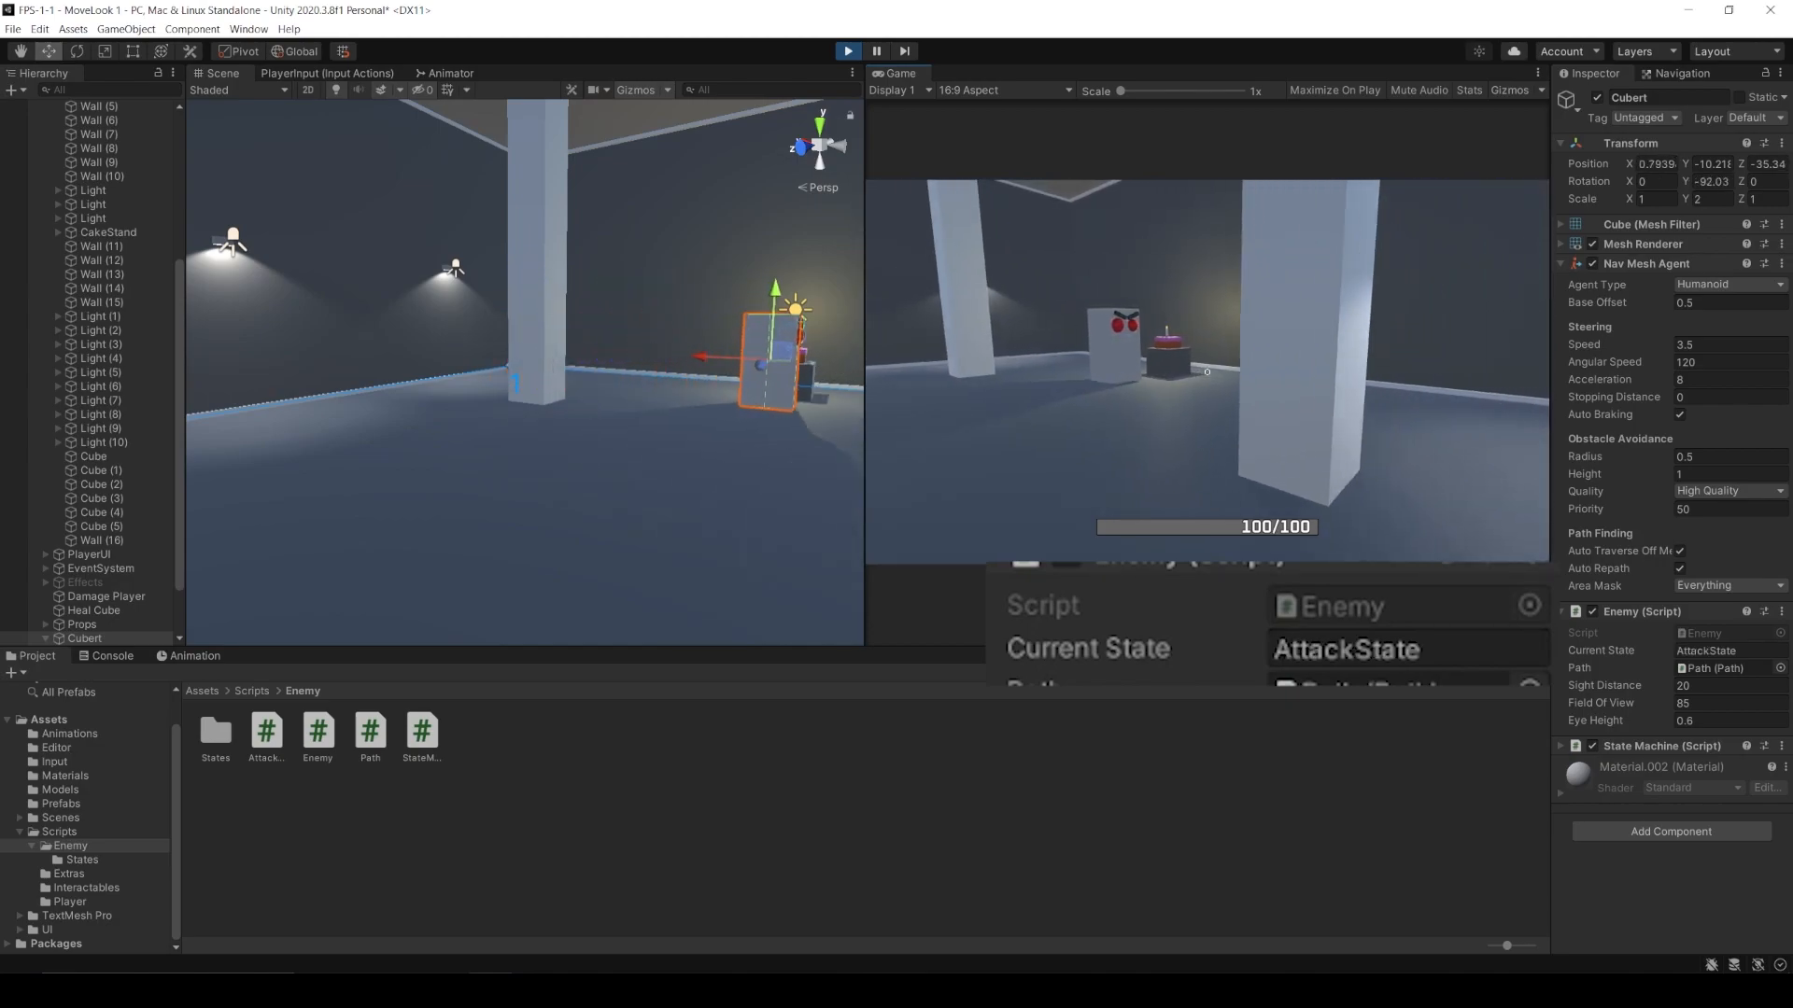
{"action": "key", "text": "d"}
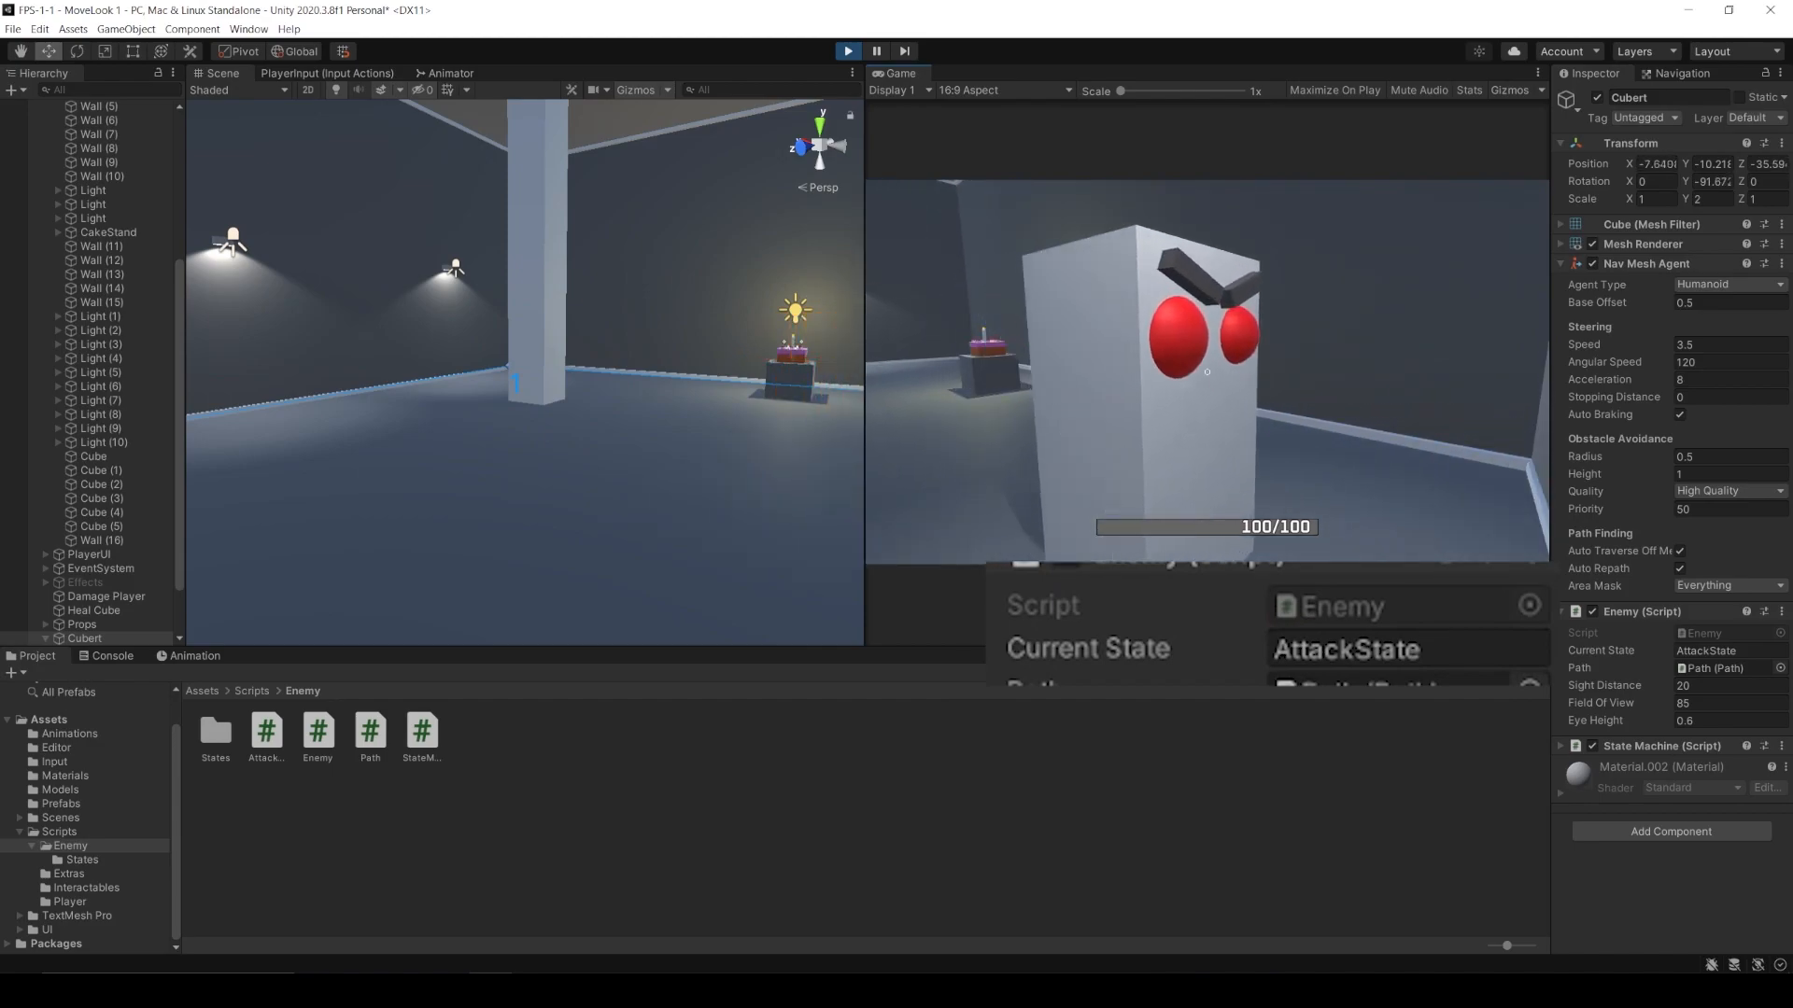
{"action": "key", "text": "w"}
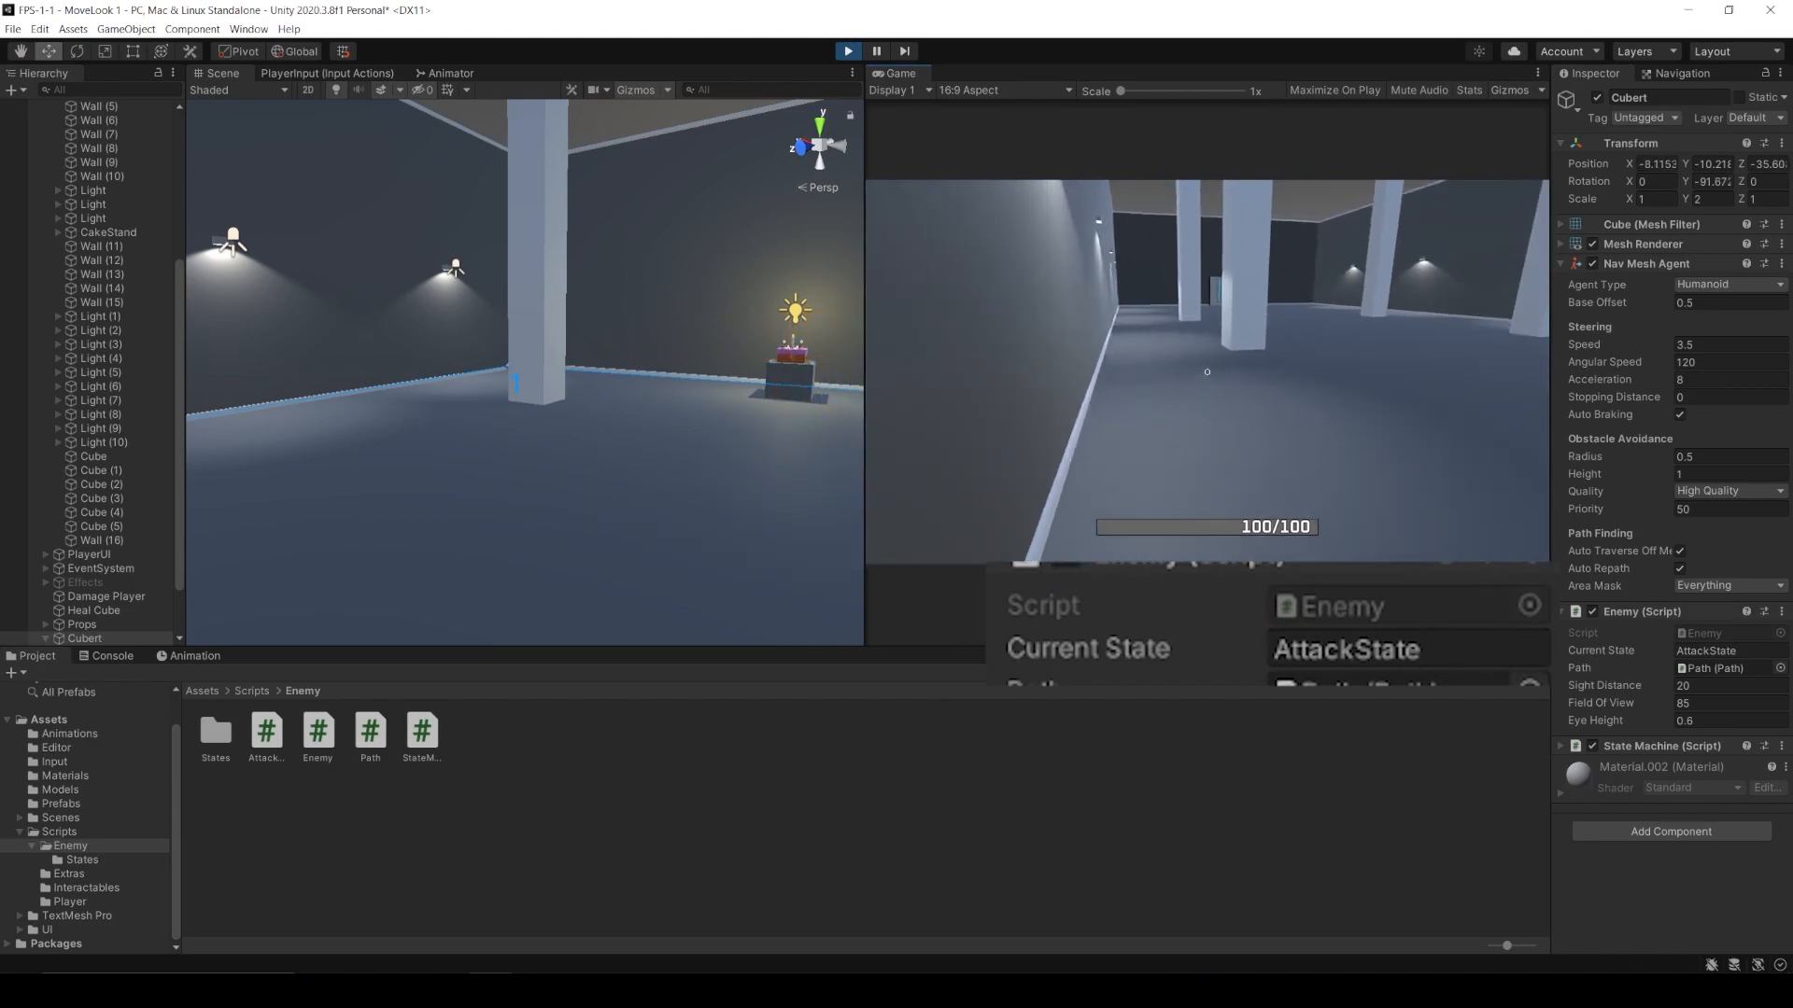
{"action": "key", "text": "w"}
{"action": "key", "text": "s"}
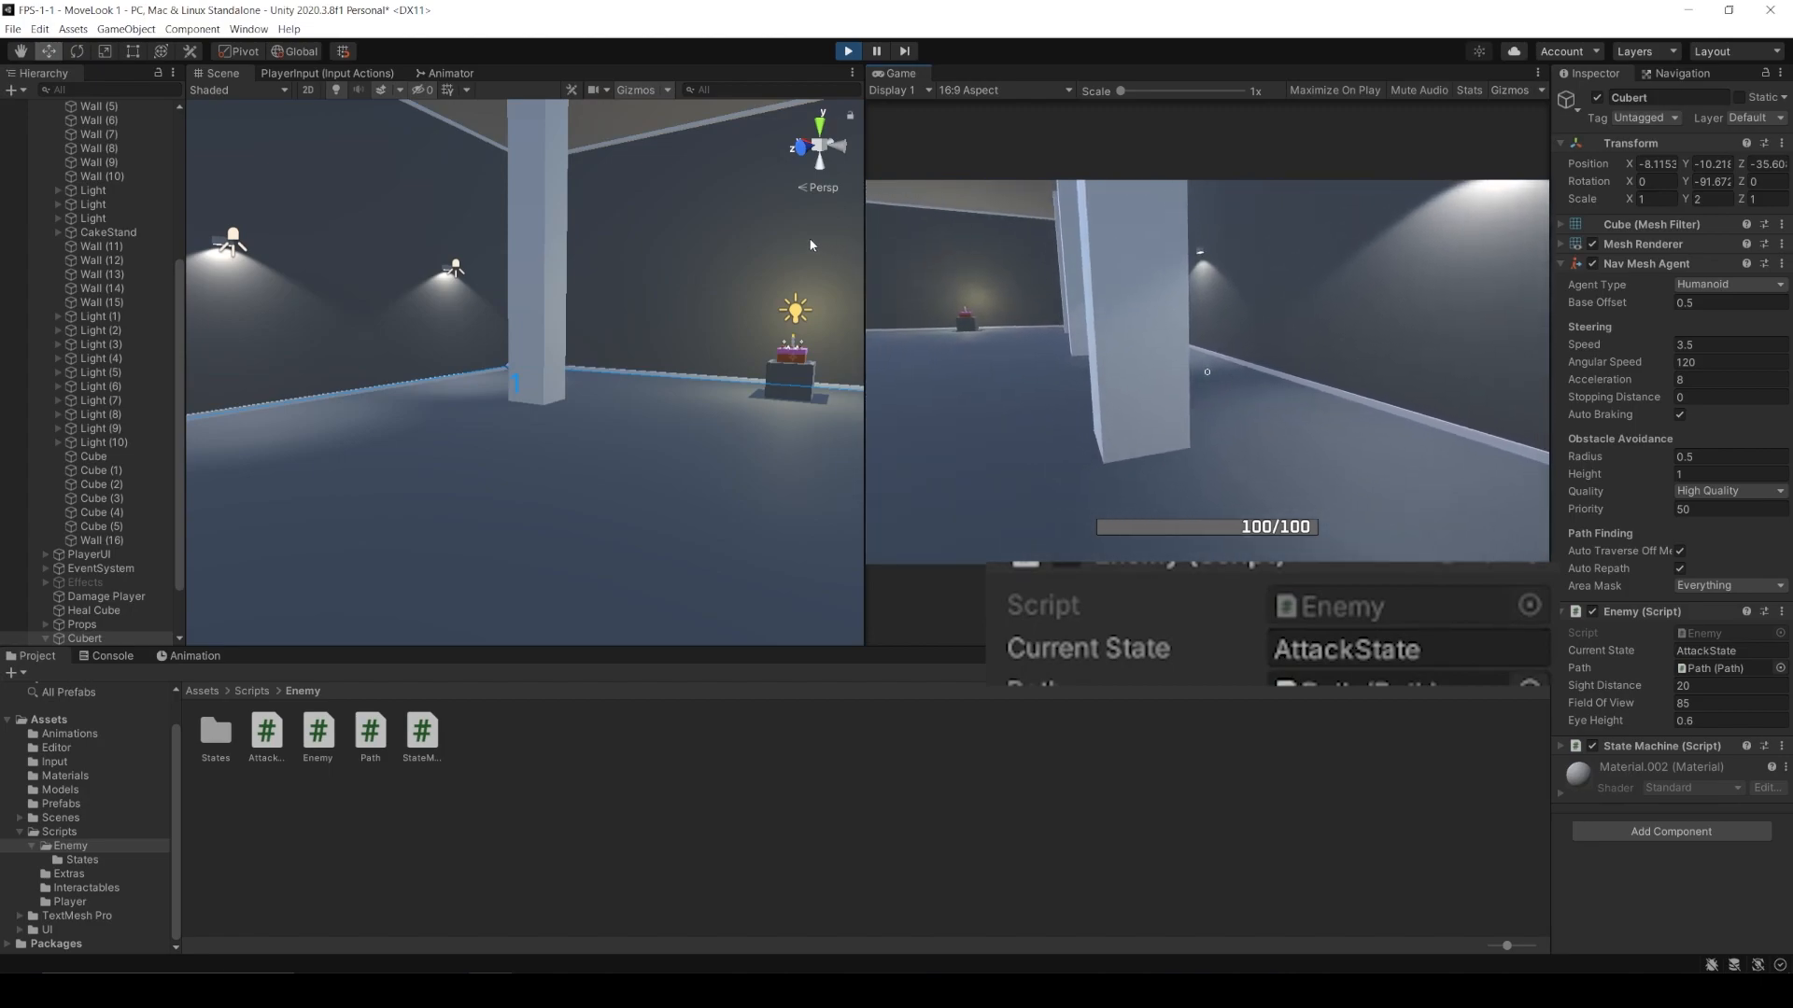
{"action": "key", "text": "d"}
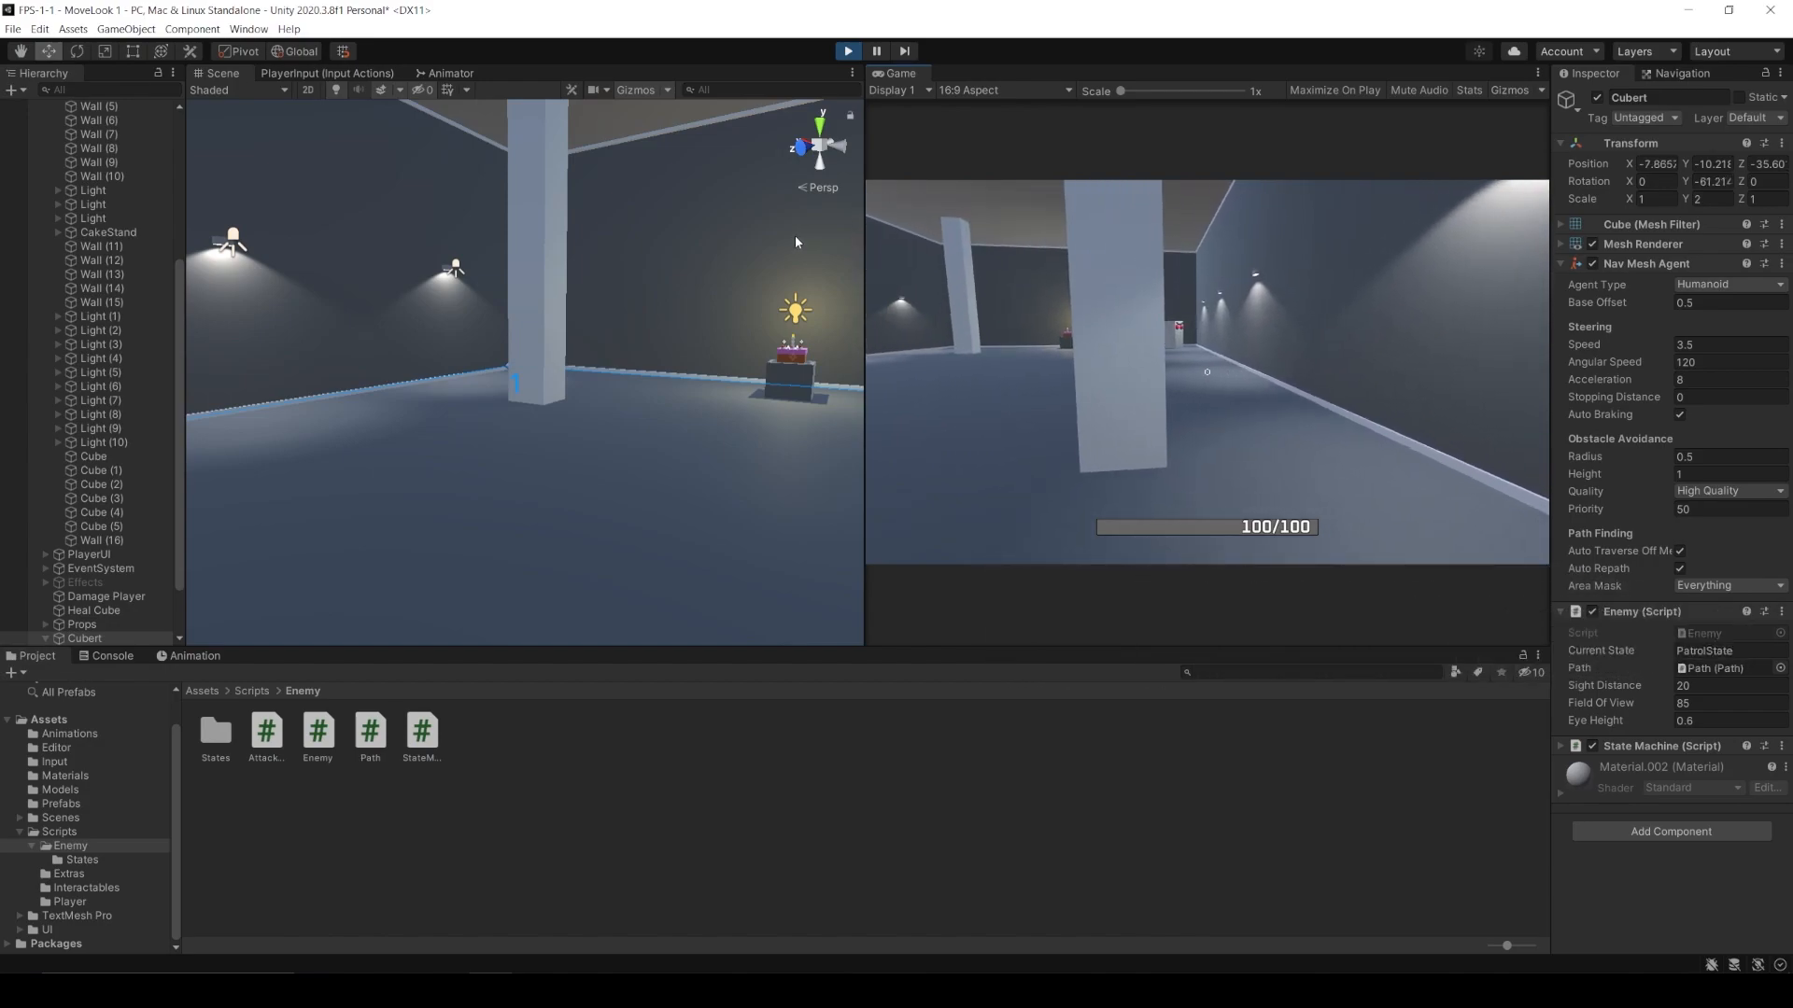
{"action": "key", "text": "a"}
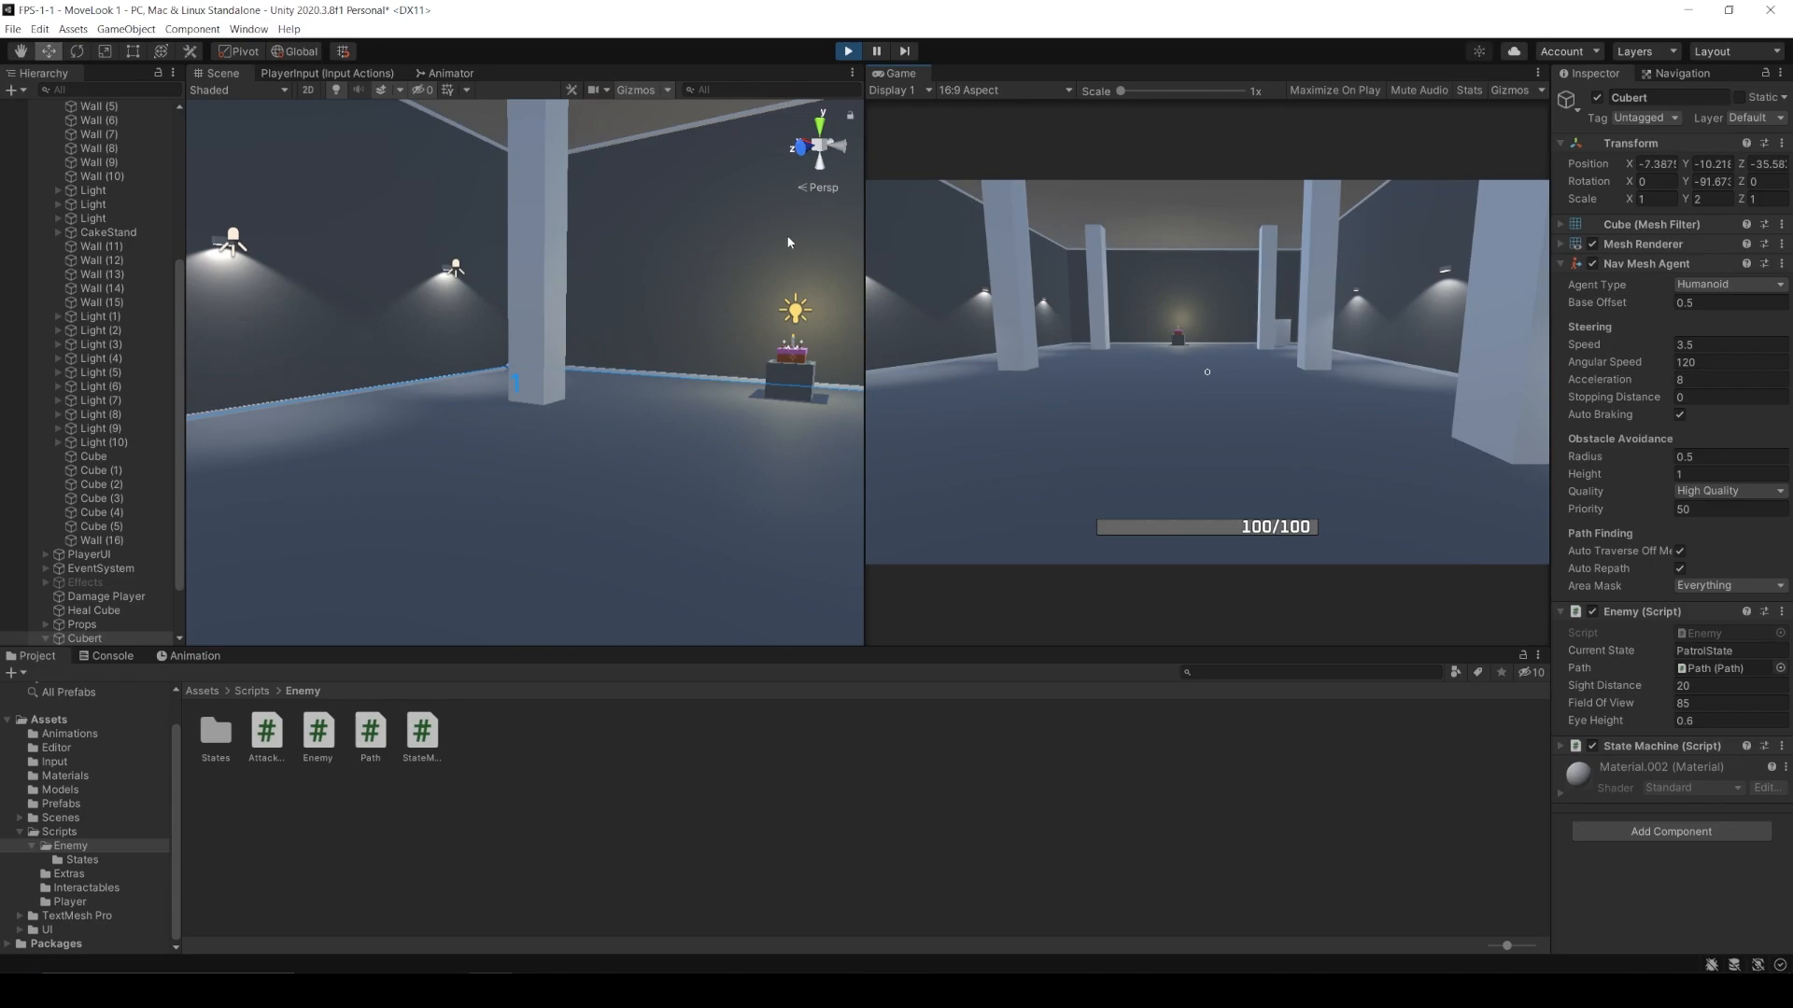
{"action": "key", "text": "ctrl+p"}
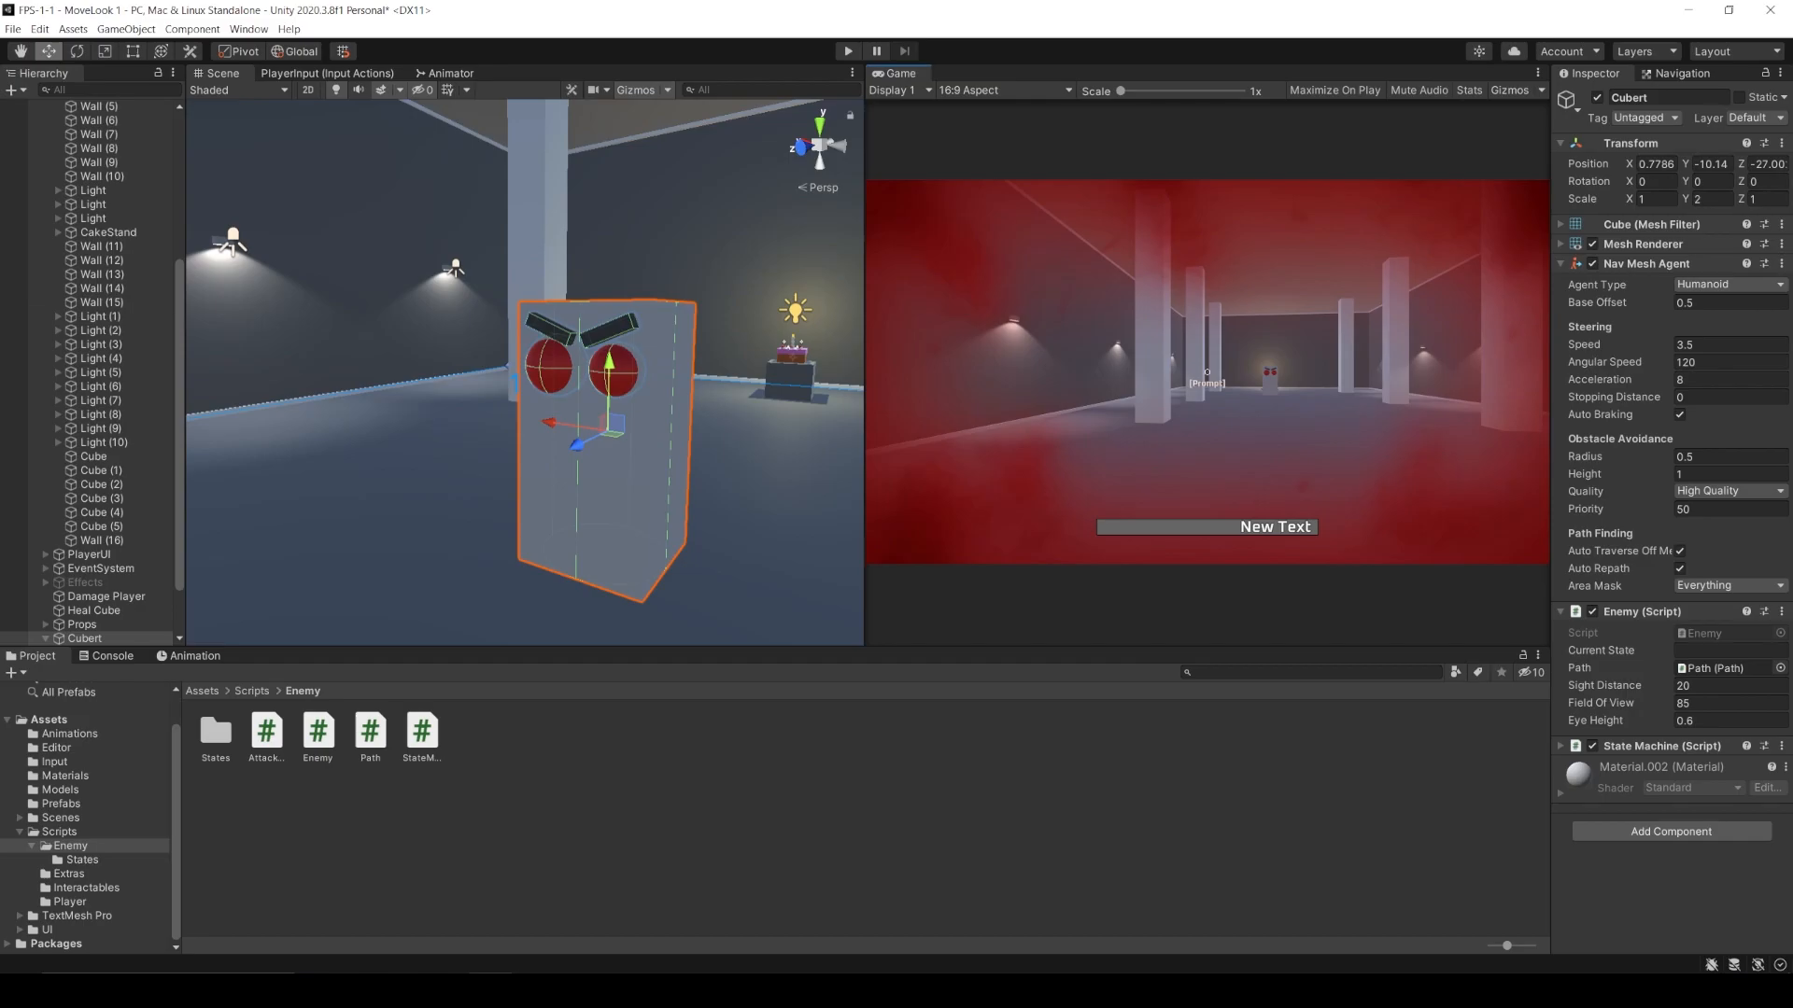
- Create an empty game object in the scene and name it Cubert
{"action": "left_click", "coordinate": [11, 89]}
{"action": "left_click", "coordinate": [61, 110]}
{"action": "type", "text": "Cubert"}
{"action": "key", "text": "Return"}
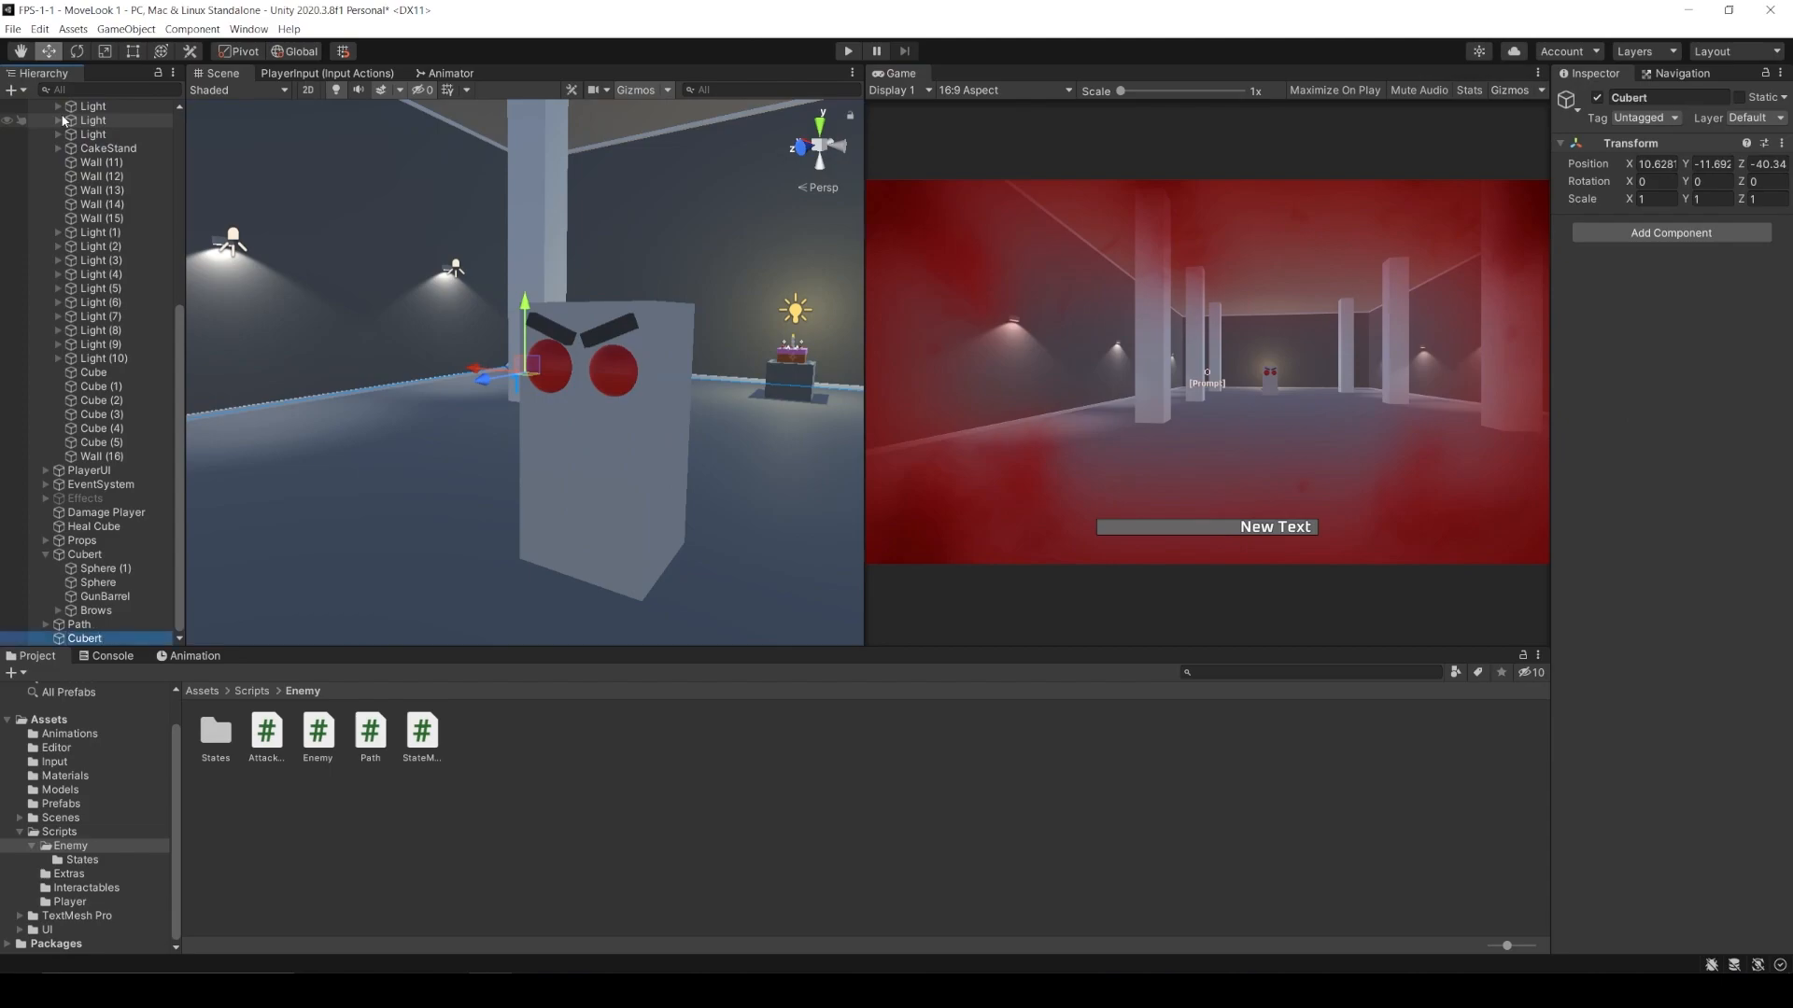
- Copy the Nav Mesh Agent component from the original Cubert onto the new empty Cubert object
{"action": "left_click", "coordinate": [84, 554]}
{"action": "left_click", "coordinate": [1782, 265]}
{"action": "left_click", "coordinate": [1648, 352]}
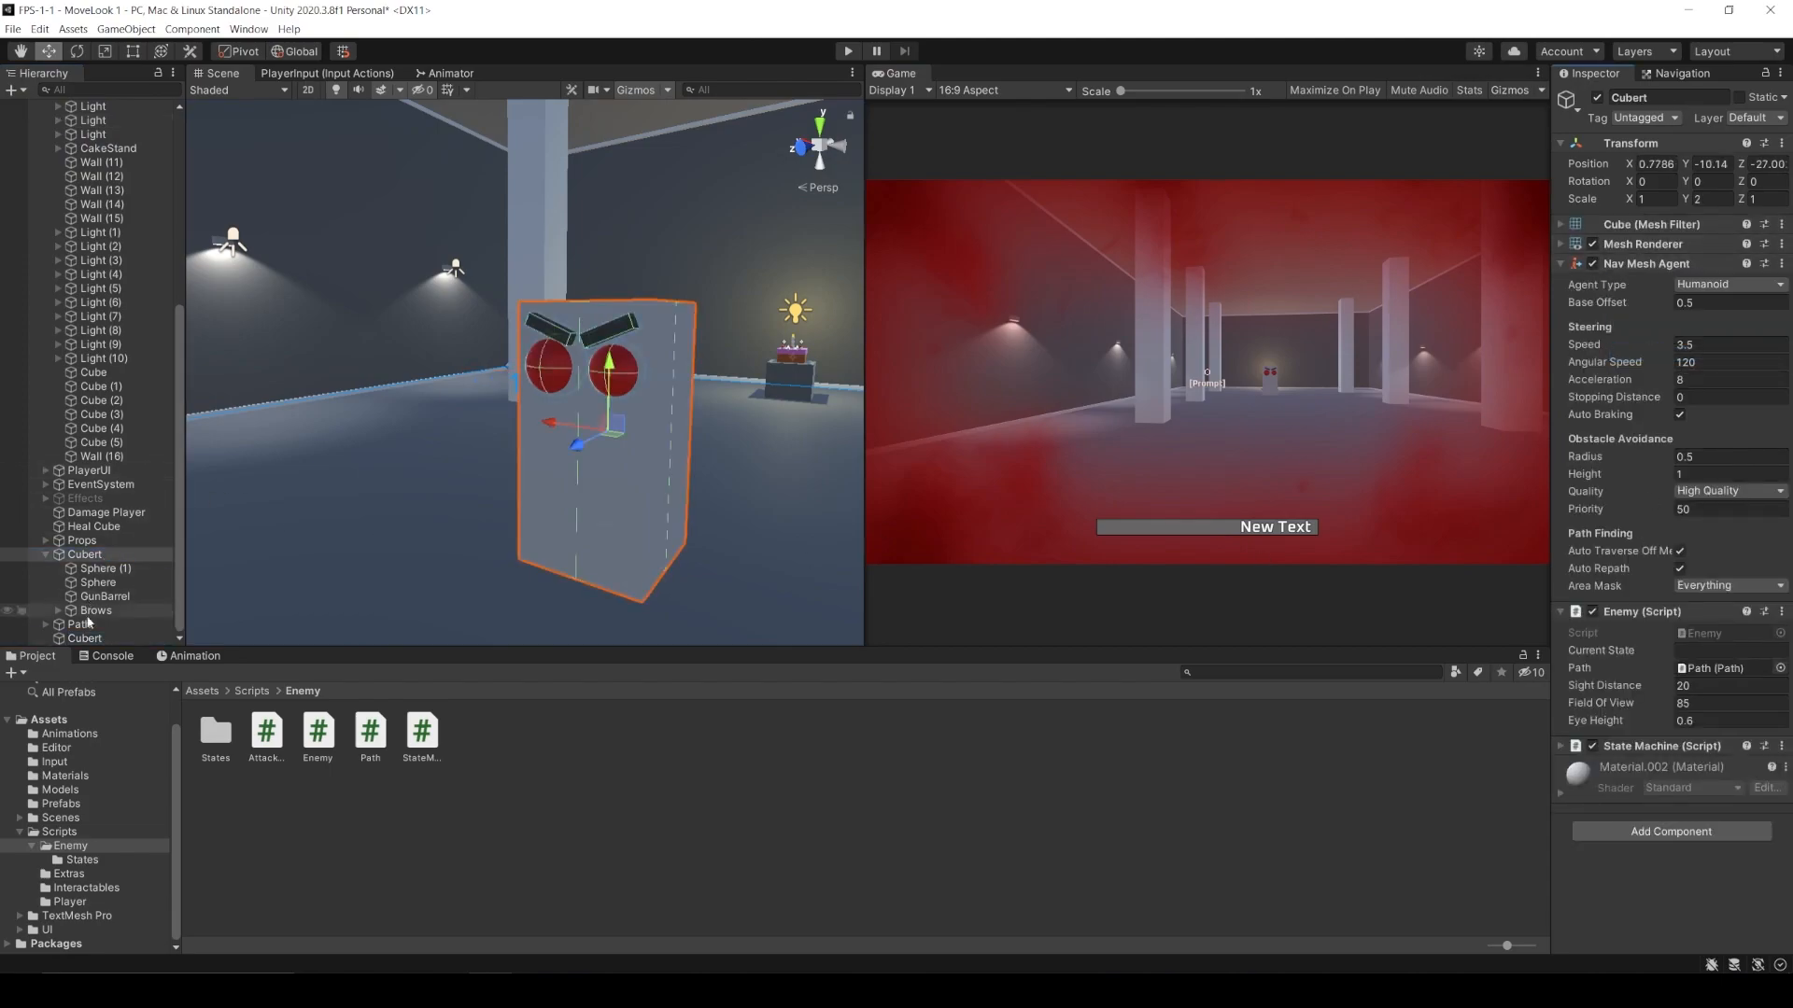
{"action": "left_click", "coordinate": [84, 638]}
{"action": "left_click", "coordinate": [1782, 143]}
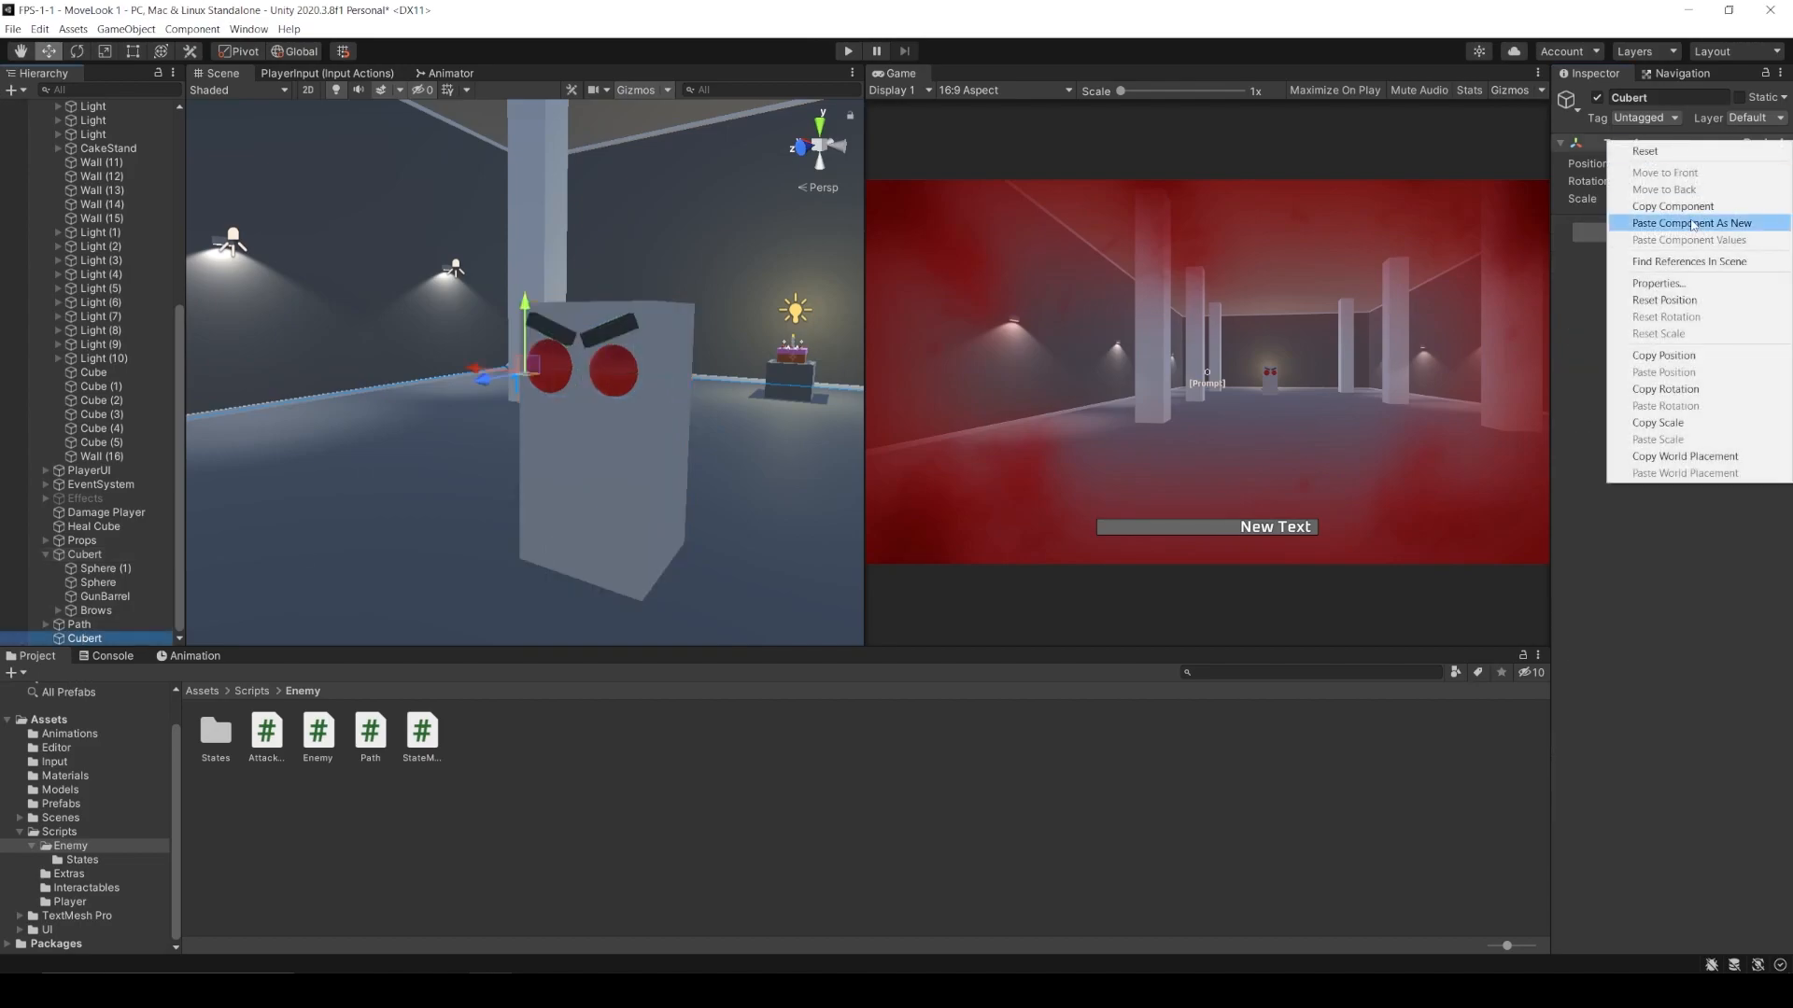
{"action": "left_click", "coordinate": [1693, 224]}
- Copy the Enemy script component with its values from the original Cubert onto the empty Cubert object
{"action": "left_click", "coordinate": [84, 554]}
{"action": "left_click", "coordinate": [1781, 612]}
{"action": "left_click", "coordinate": [1672, 735]}
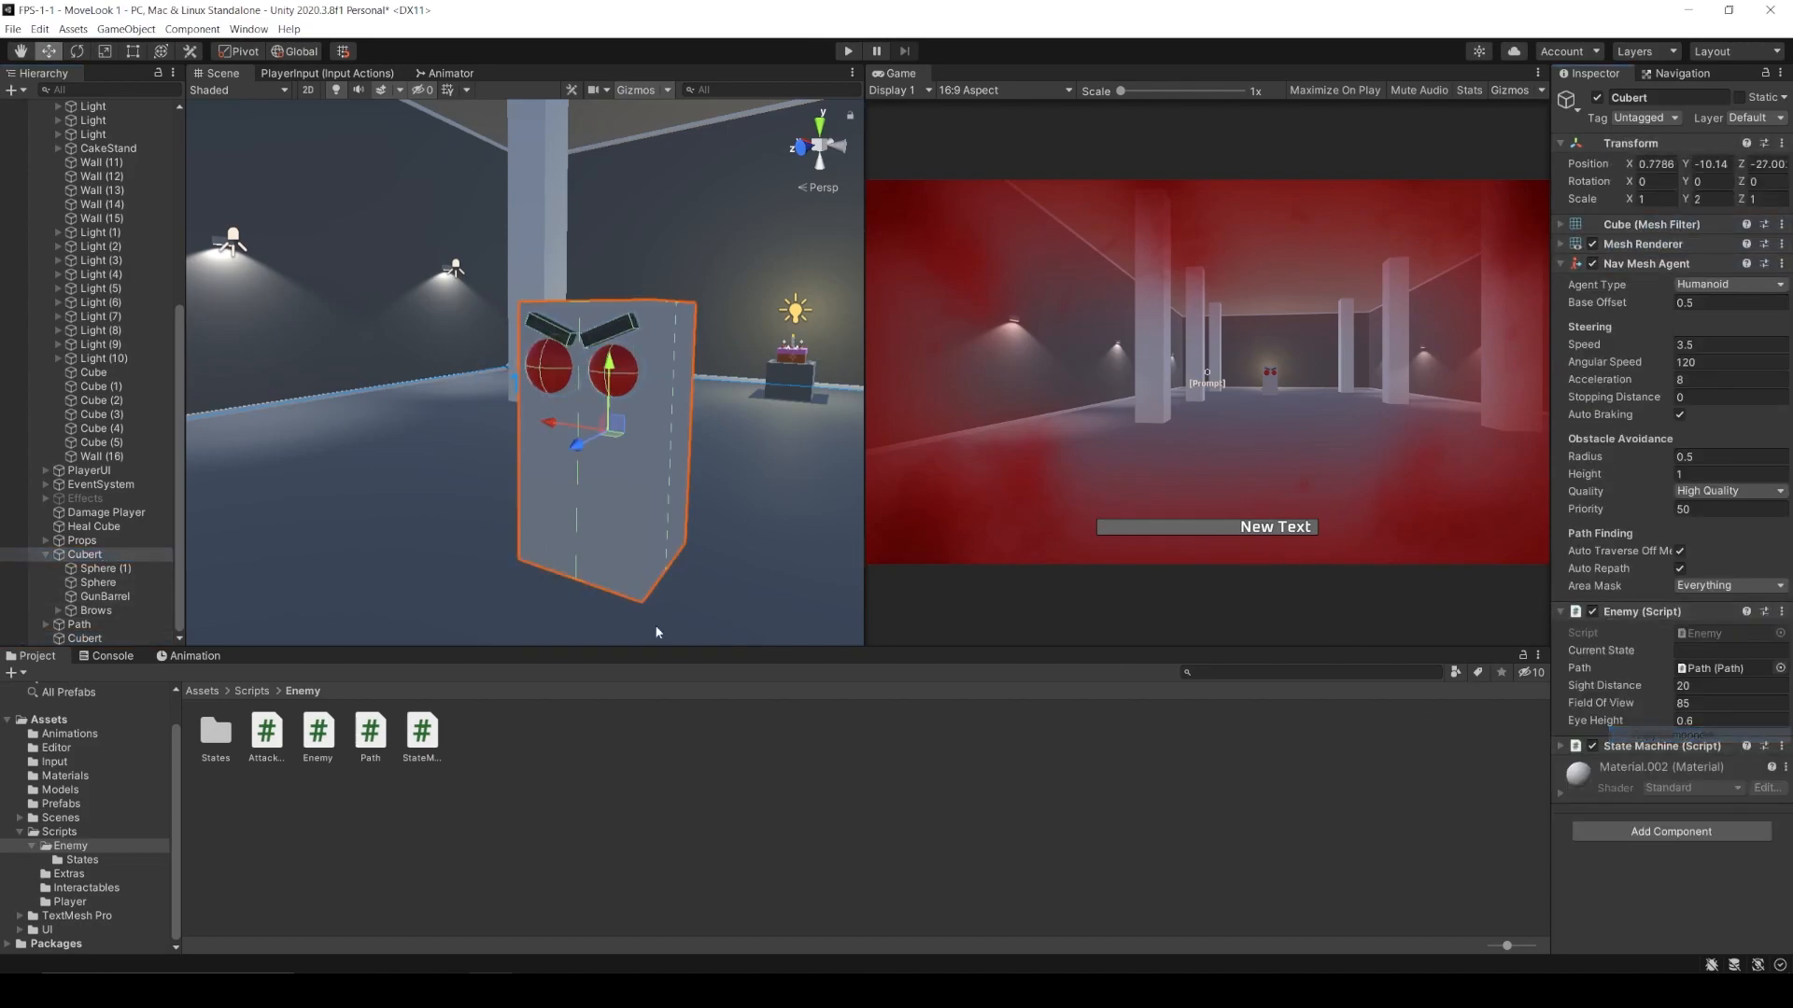
{"action": "left_click", "coordinate": [84, 638]}
{"action": "left_click", "coordinate": [1781, 224]}
{"action": "left_click", "coordinate": [1681, 326]}
- Copy the State Machine script component from the original Cubert onto the empty Cubert object
{"action": "left_click", "coordinate": [84, 553]}
{"action": "left_click", "coordinate": [1782, 746]}
{"action": "left_click", "coordinate": [1671, 852]}
{"action": "left_click", "coordinate": [84, 638]}
{"action": "left_click", "coordinate": [1781, 573]}
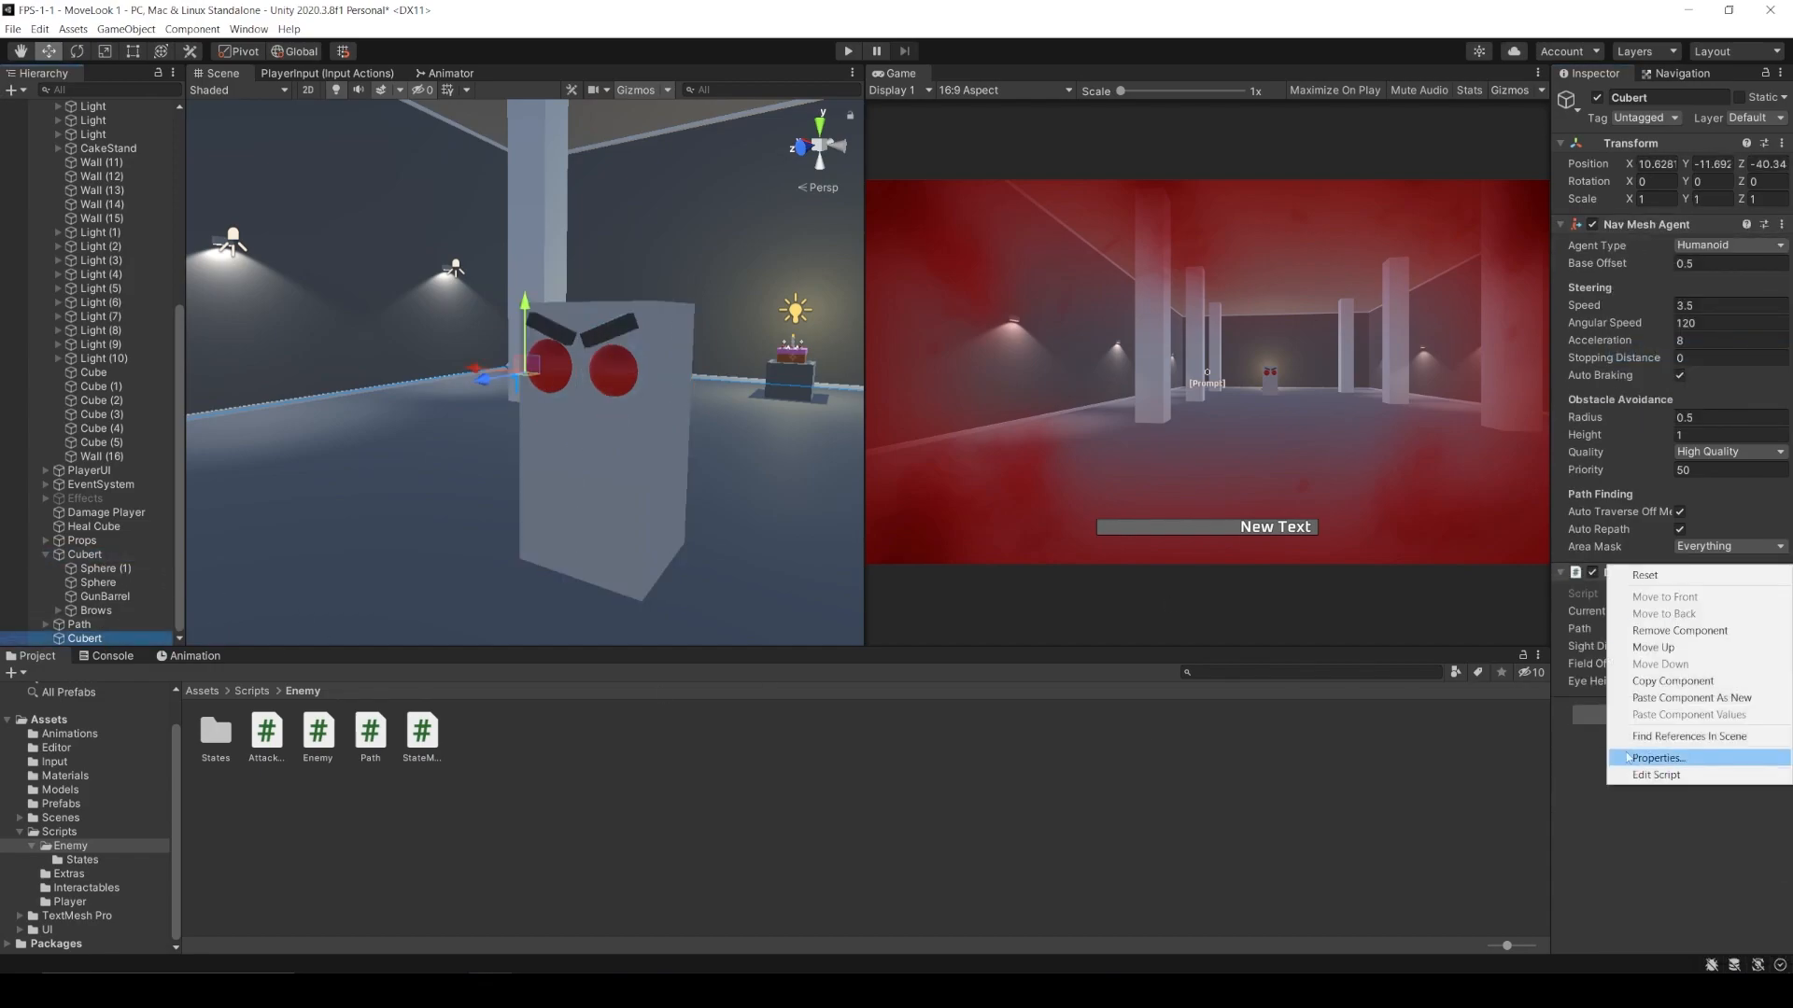
{"action": "left_click", "coordinate": [1691, 697]}
{"action": "left_click", "coordinate": [1560, 708]}
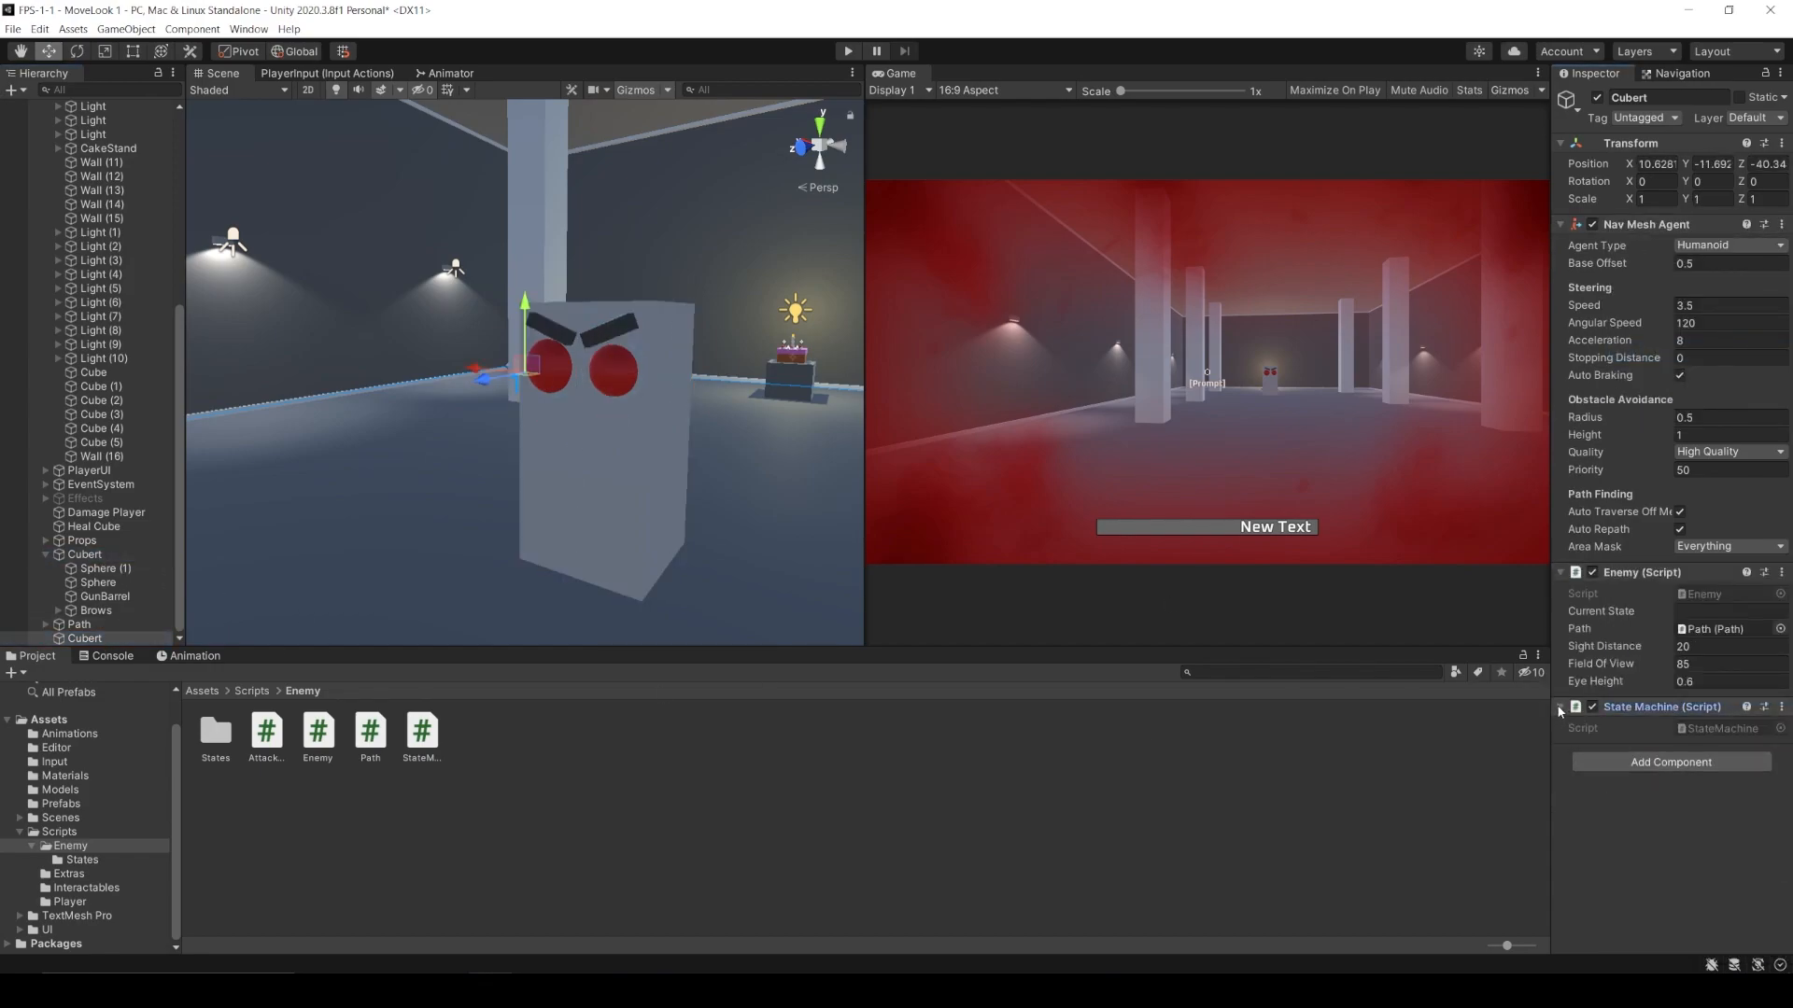
- Remove the Nav Mesh Agent, Enemy and State Machine components from the original Cubert mesh object
{"action": "left_click", "coordinate": [84, 554]}
{"action": "left_click", "coordinate": [1782, 263]}
{"action": "left_click", "coordinate": [1679, 336]}
{"action": "left_click", "coordinate": [1781, 264]}
{"action": "left_click", "coordinate": [1680, 336]}
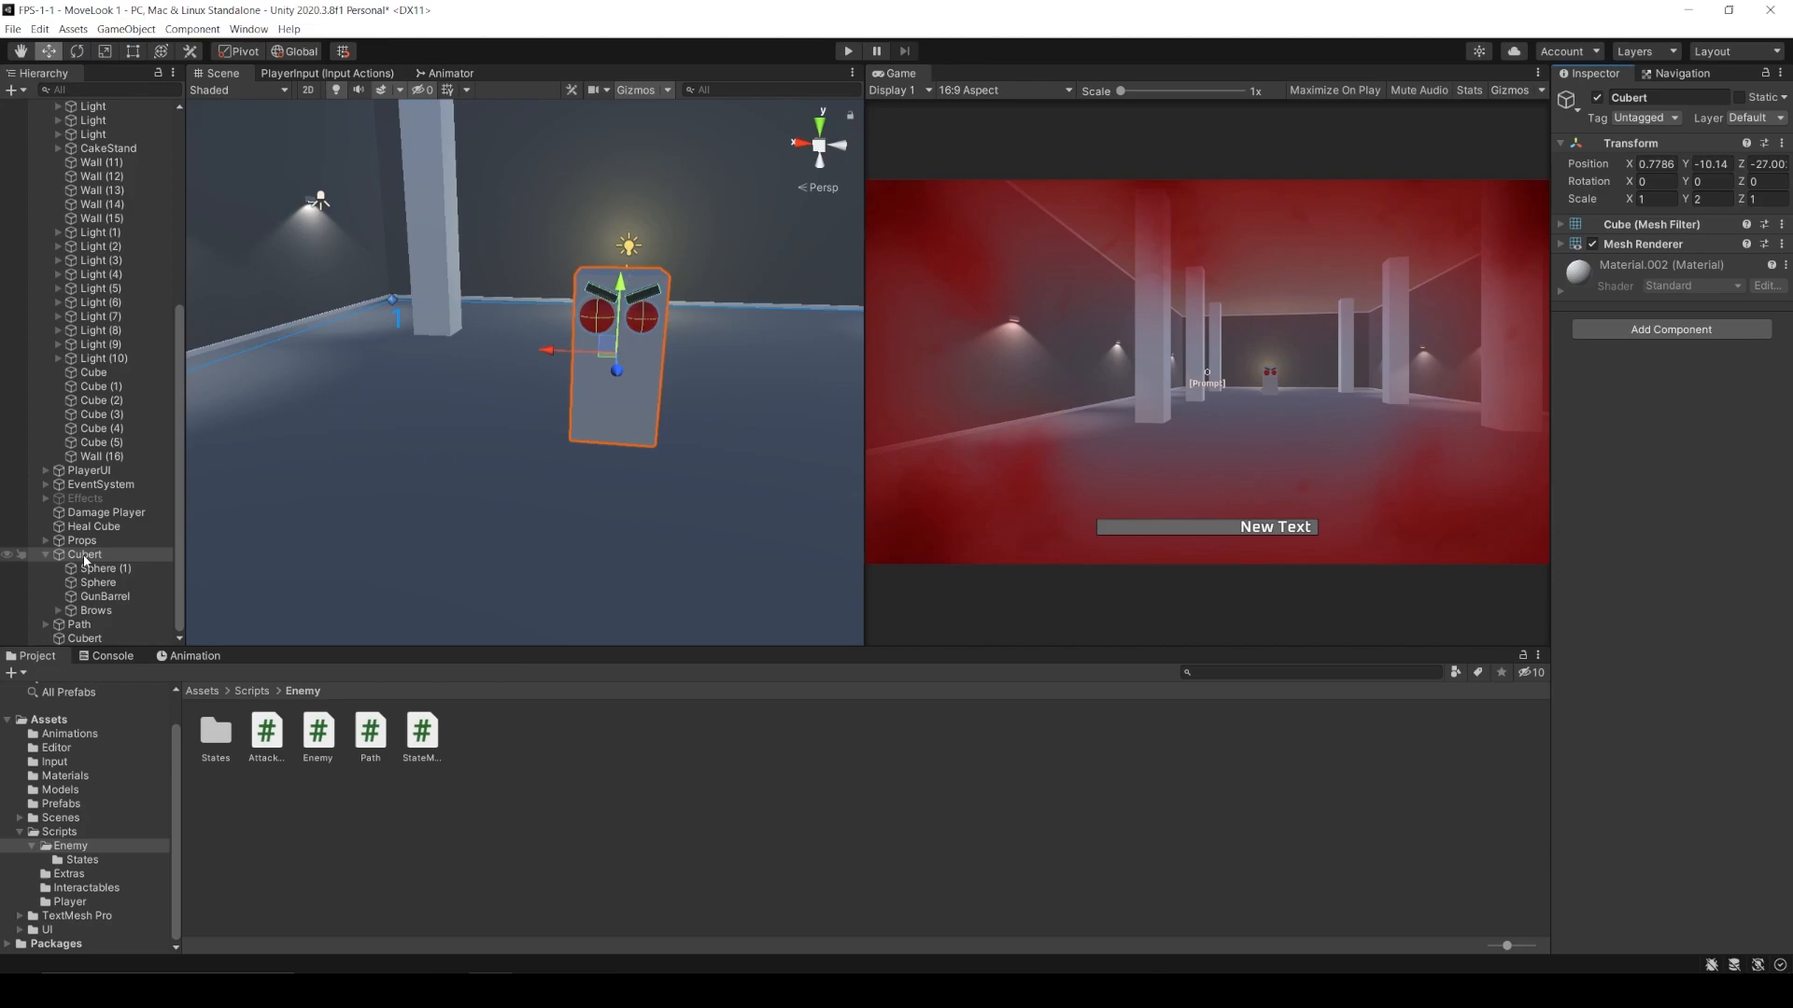
- Make the original Cubert mesh a child of the new Cubert object and set its position to 0, 0, 0
{"action": "left_click_drag", "start_coordinate": [85, 557], "coordinate": [86, 638]}
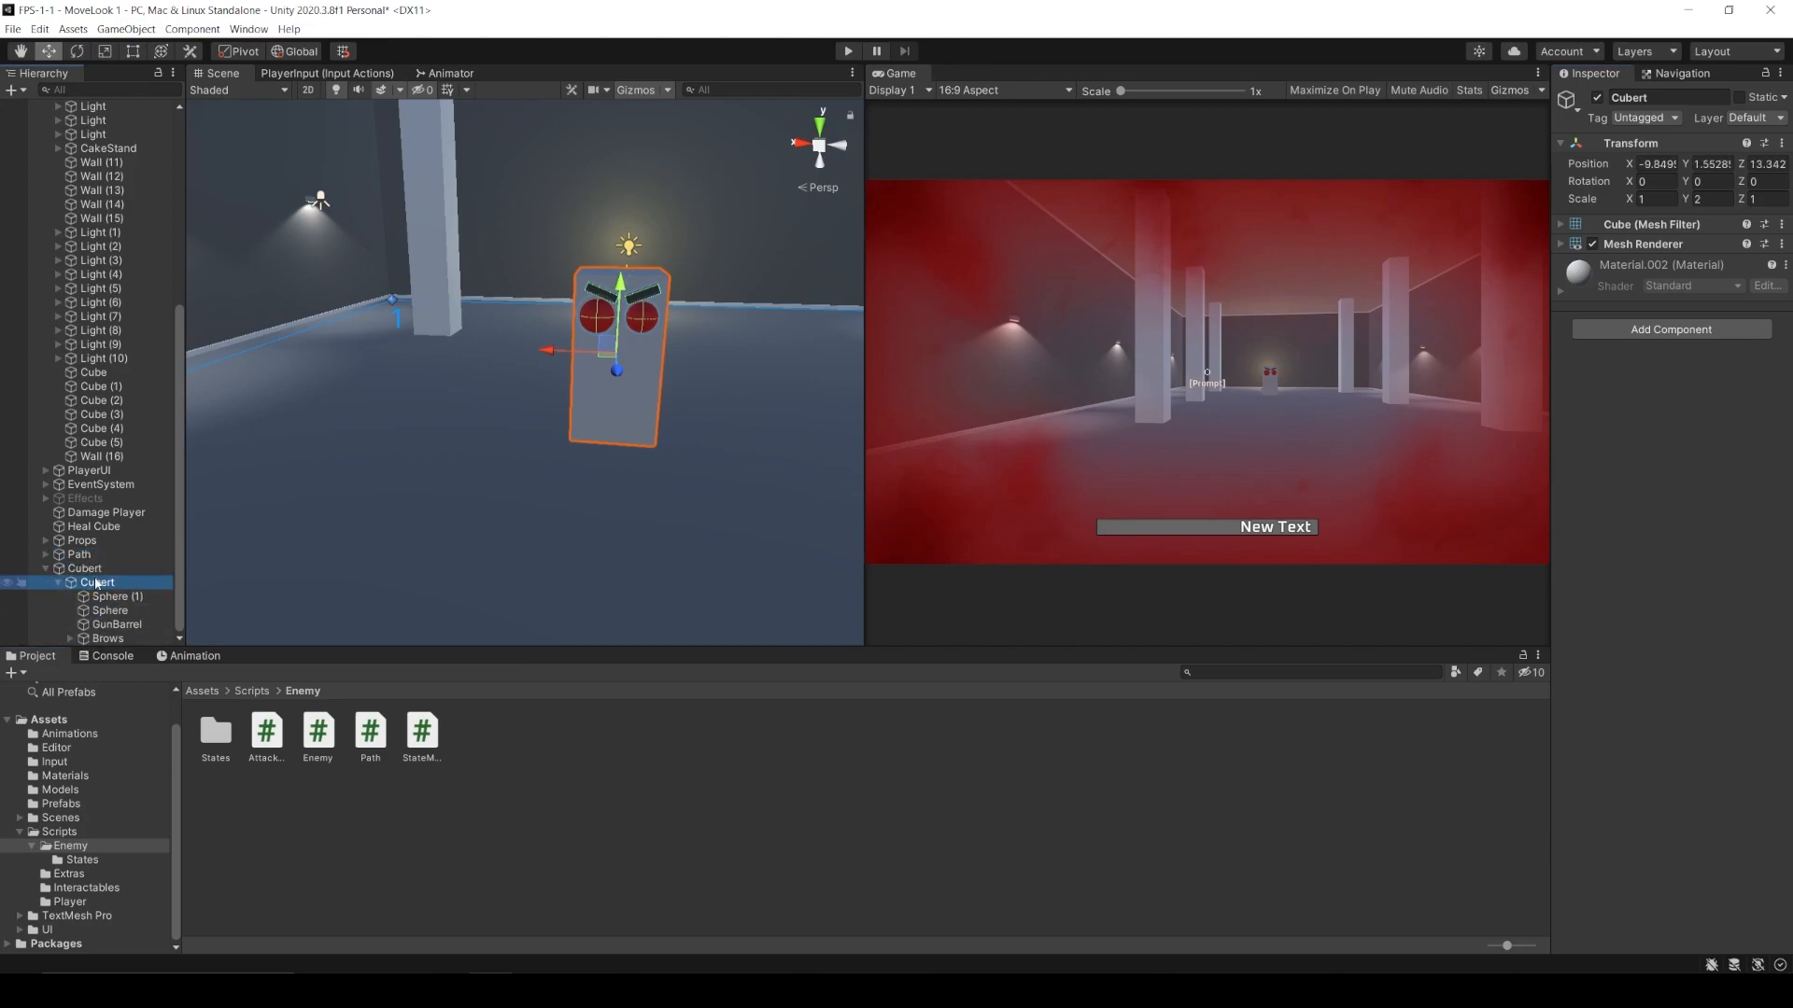
{"action": "left_click", "coordinate": [1651, 164]}
{"action": "type", "text": "0"}
{"action": "key", "text": "Tab"}
{"action": "type", "text": "0"}
{"action": "key", "text": "Tab"}
{"action": "type", "text": "0"}
{"action": "key", "text": "Tab"}
- Move the parent Cubert object onto the open floor in the room, at about X 1.4, Y -10.26, Z -25.22
{"action": "left_click", "coordinate": [88, 571]}
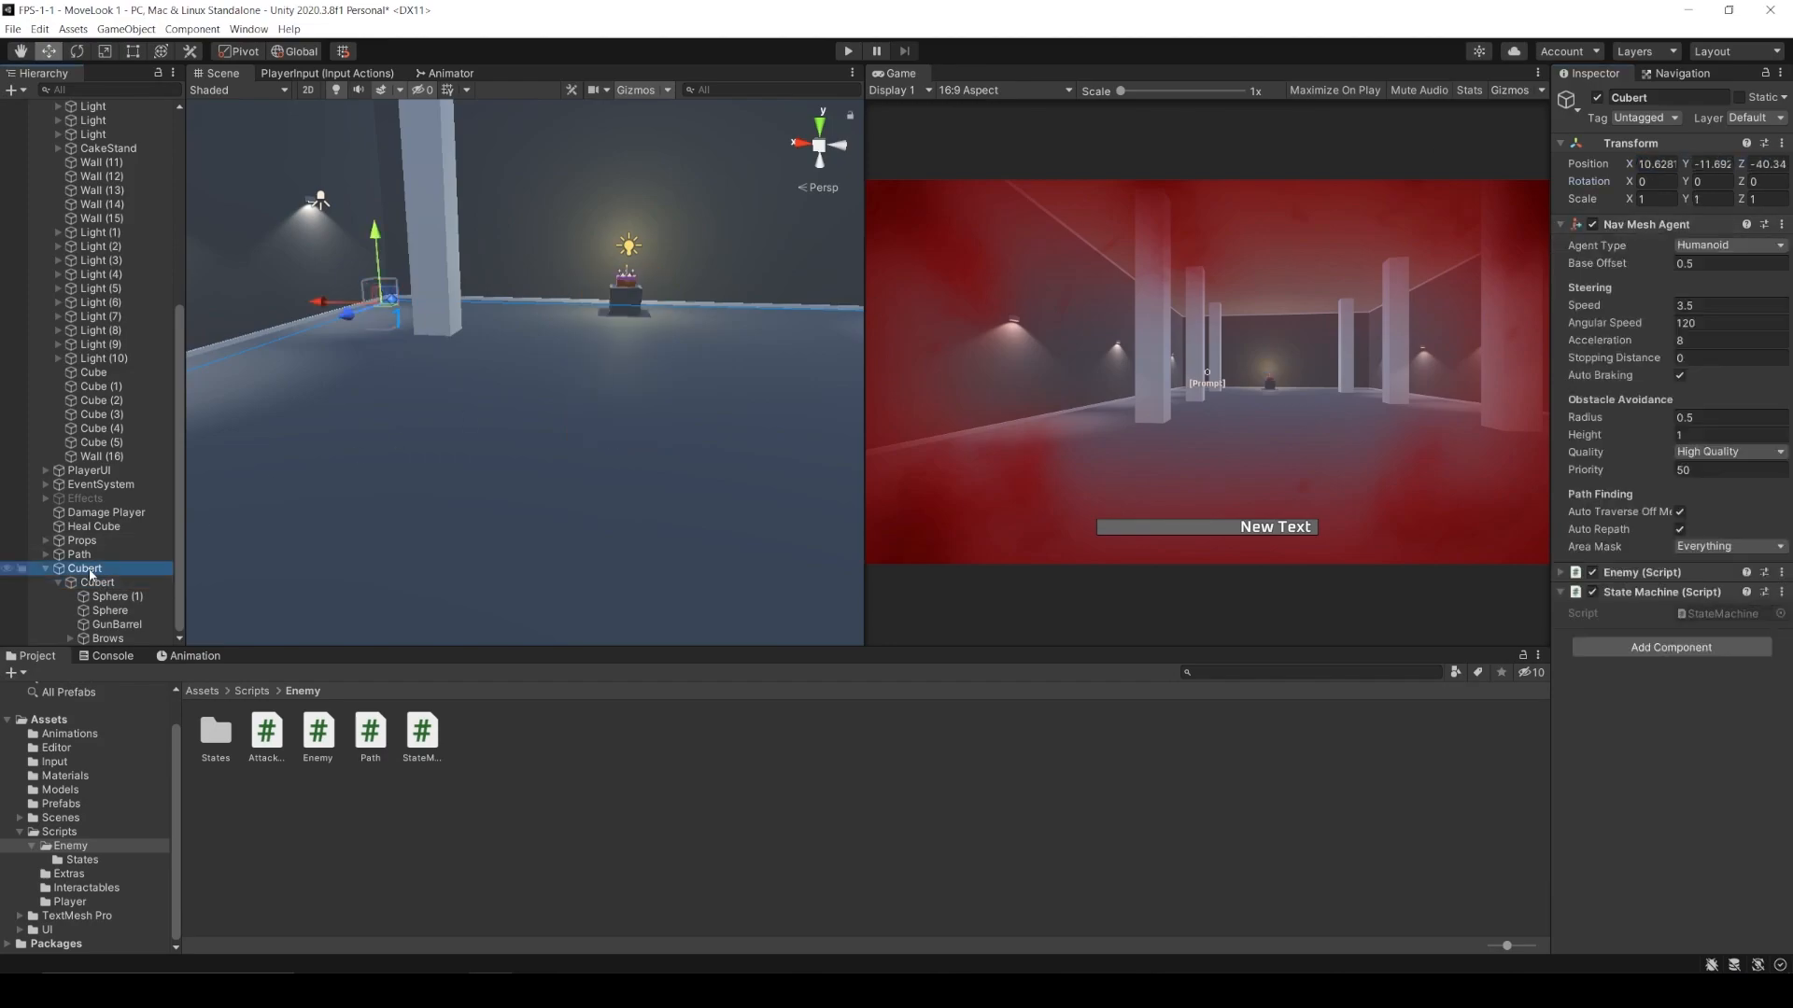
{"action": "left_click_drag", "start_coordinate": [375, 236], "coordinate": [371, 169]}
{"action": "left_click_drag", "start_coordinate": [338, 246], "coordinate": [245, 256]}
{"action": "left_click_drag", "start_coordinate": [226, 241], "coordinate": [541, 254]}
{"action": "right_click_drag", "start_coordinate": [620, 249], "coordinate": [594, 241]}
{"action": "left_click_drag", "start_coordinate": [598, 247], "coordinate": [338, 369]}
{"action": "left_click_drag", "start_coordinate": [328, 178], "coordinate": [332, 353]}
{"action": "key", "text": "f"}
- Fit the parent Cubert's Nav Mesh Agent around the body with base offset 1.02, radius 0.59 and height 2.06
{"action": "left_click_drag", "start_coordinate": [1652, 425], "coordinate": [1656, 423]}
{"action": "left_click_drag", "start_coordinate": [1653, 436], "coordinate": [1671, 436]}
{"action": "right_click_drag", "start_coordinate": [520, 553], "coordinate": [549, 519]}
{"action": "left_click_drag", "start_coordinate": [1659, 266], "coordinate": [1679, 284]}
{"action": "left_click_drag", "start_coordinate": [1647, 436], "coordinate": [1661, 436]}
{"action": "right_click_drag", "start_coordinate": [644, 560], "coordinate": [641, 576]}
{"action": "left_click", "coordinate": [58, 582]}
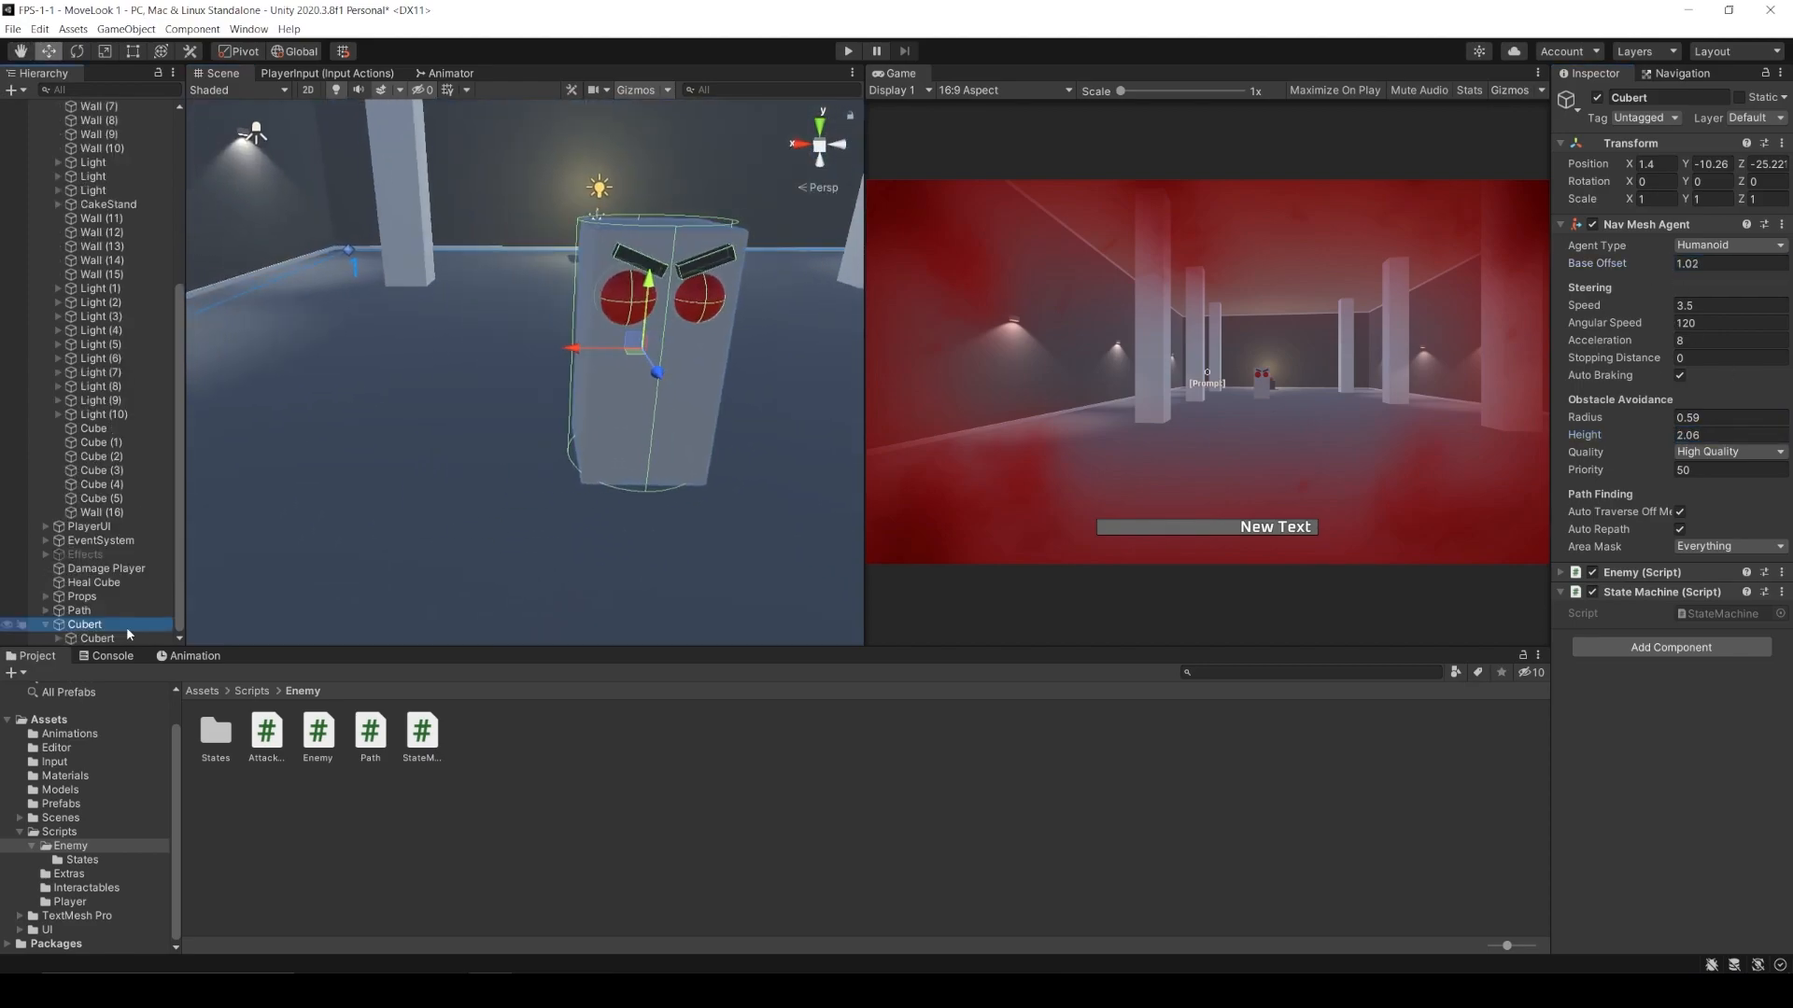
- Create an empty child object under the parent Cubert and name it Meshes
{"action": "left_click", "coordinate": [13, 91]}
{"action": "left_click", "coordinate": [47, 127]}
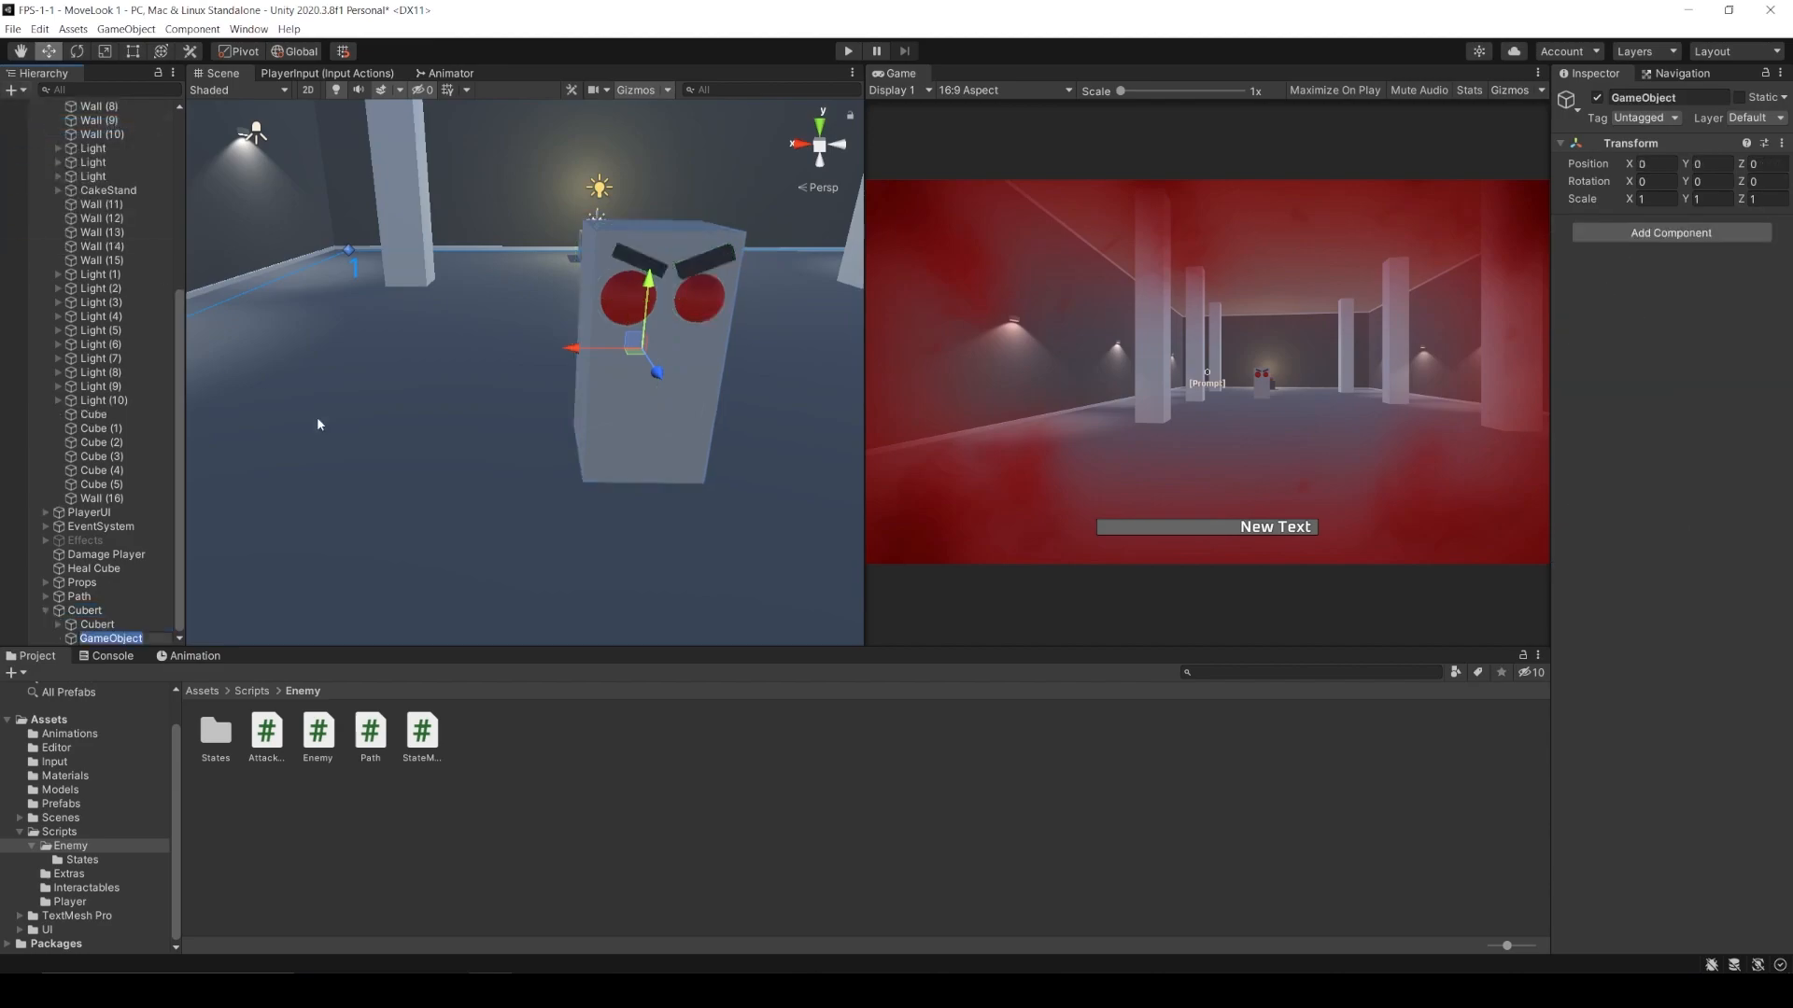
{"action": "left_click", "coordinate": [1679, 97]}
{"action": "type", "text": "Meshes"}
{"action": "key", "text": "Return"}
- Move Brows, Sphere, Sphere (1) and the Cubert body mesh into the Meshes object
{"action": "left_click", "coordinate": [119, 624]}
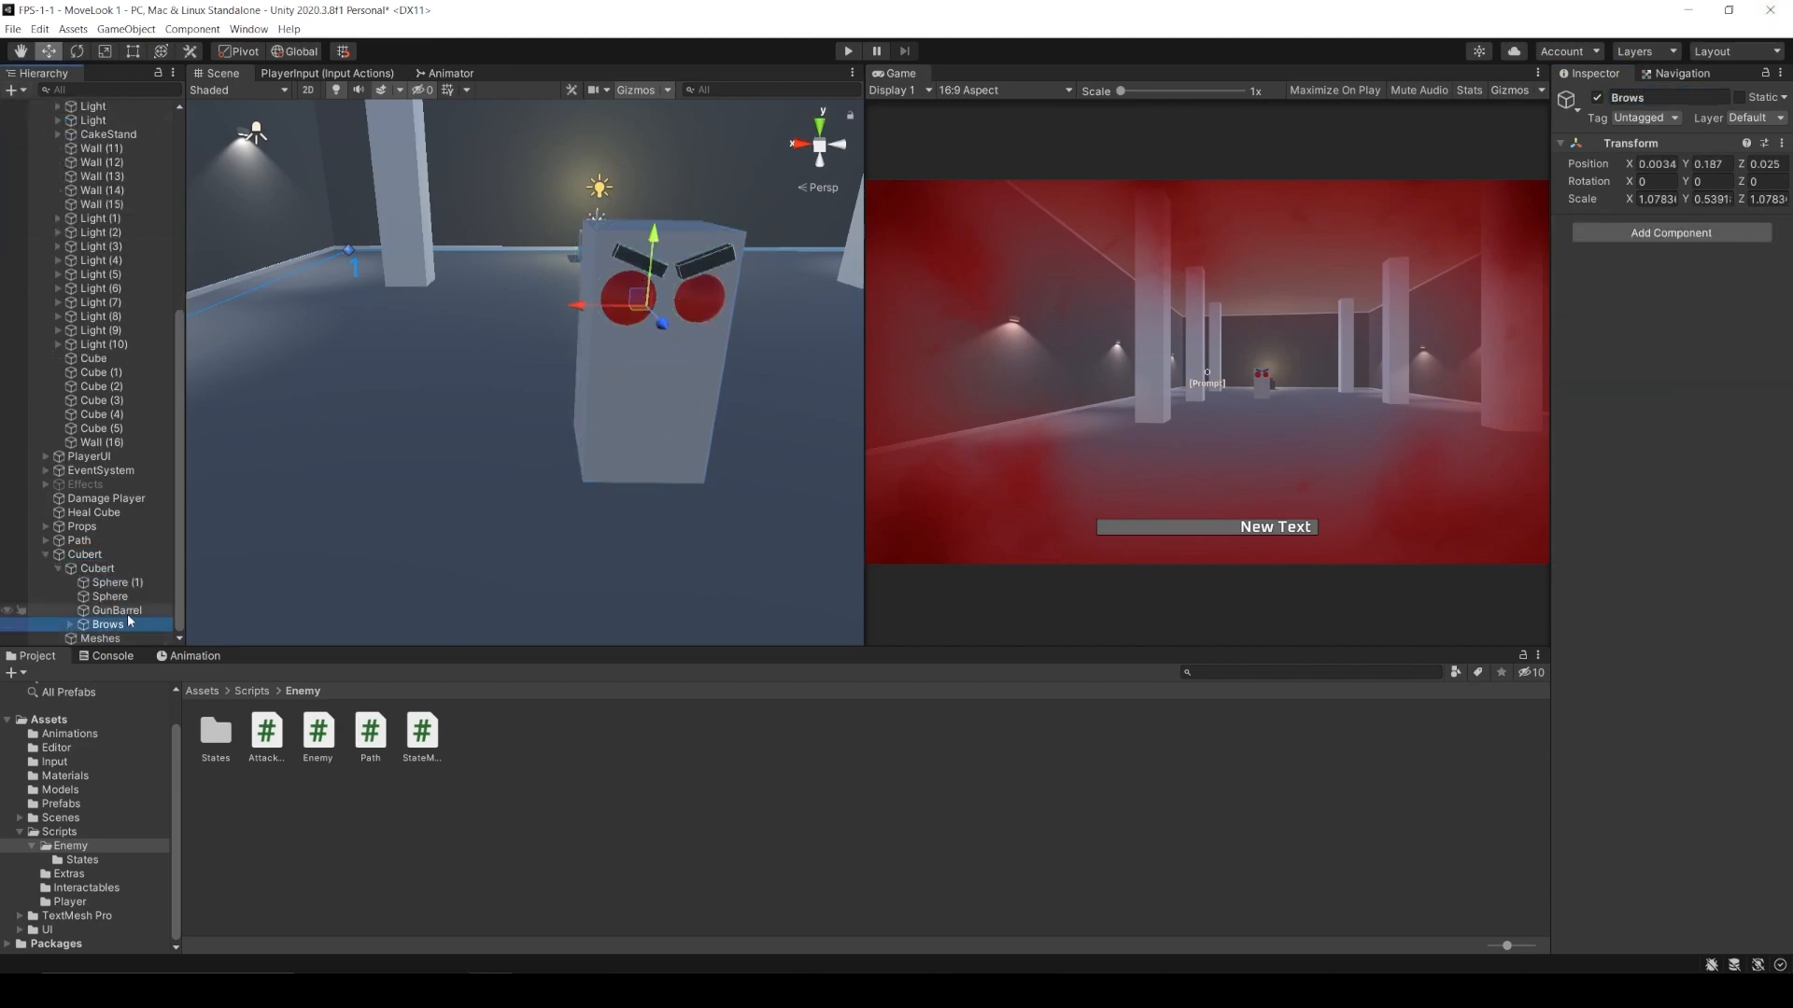
{"action": "left_click", "coordinate": [117, 596], "text": "ctrl"}
{"action": "left_click", "coordinate": [118, 584], "text": "ctrl"}
{"action": "mouse_move", "coordinate": [116, 584]}
{"action": "left_mouse_down"}
{"action": "mouse_move", "coordinate": [84, 654]}
{"action": "mouse_move", "coordinate": [97, 572]}
{"action": "mouse_move", "coordinate": [104, 597]}
{"action": "left_mouse_up"}
{"action": "left_click", "coordinate": [70, 624]}
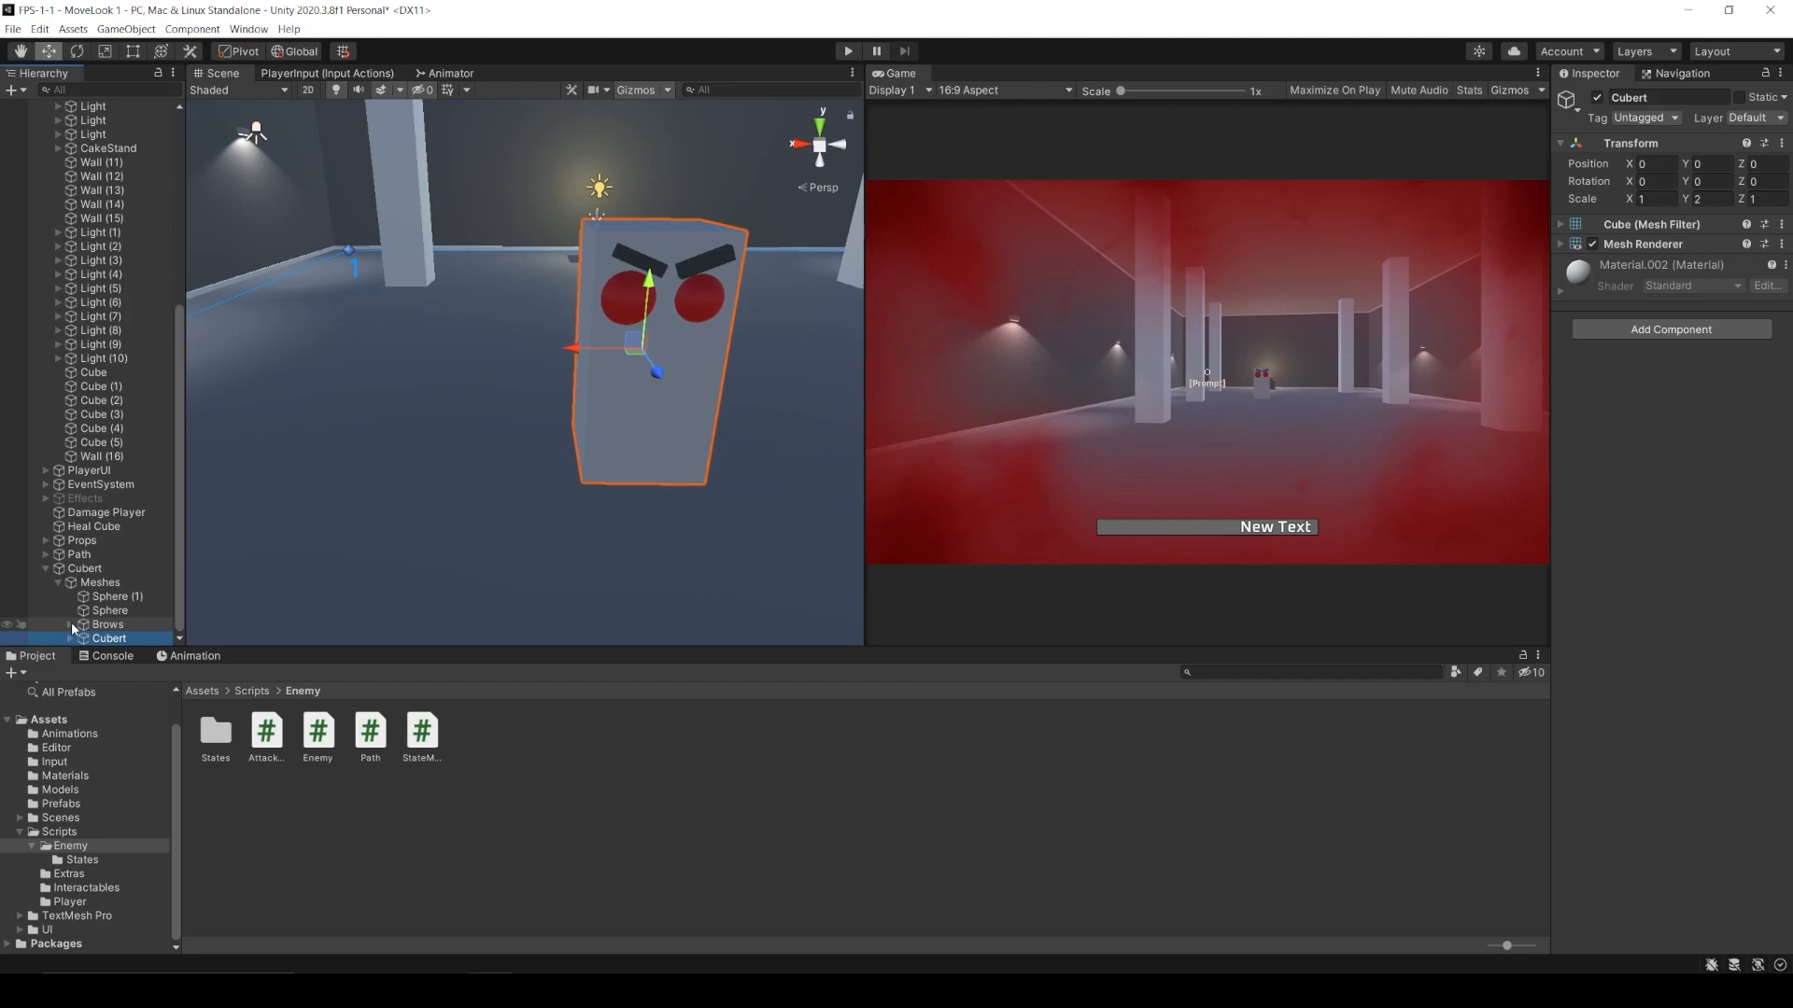
- Rename the Cubert body mesh inside Meshes to Body
{"action": "left_click", "coordinate": [71, 624]}
{"action": "left_click", "coordinate": [72, 598]}
{"action": "left_click", "coordinate": [1630, 97]}
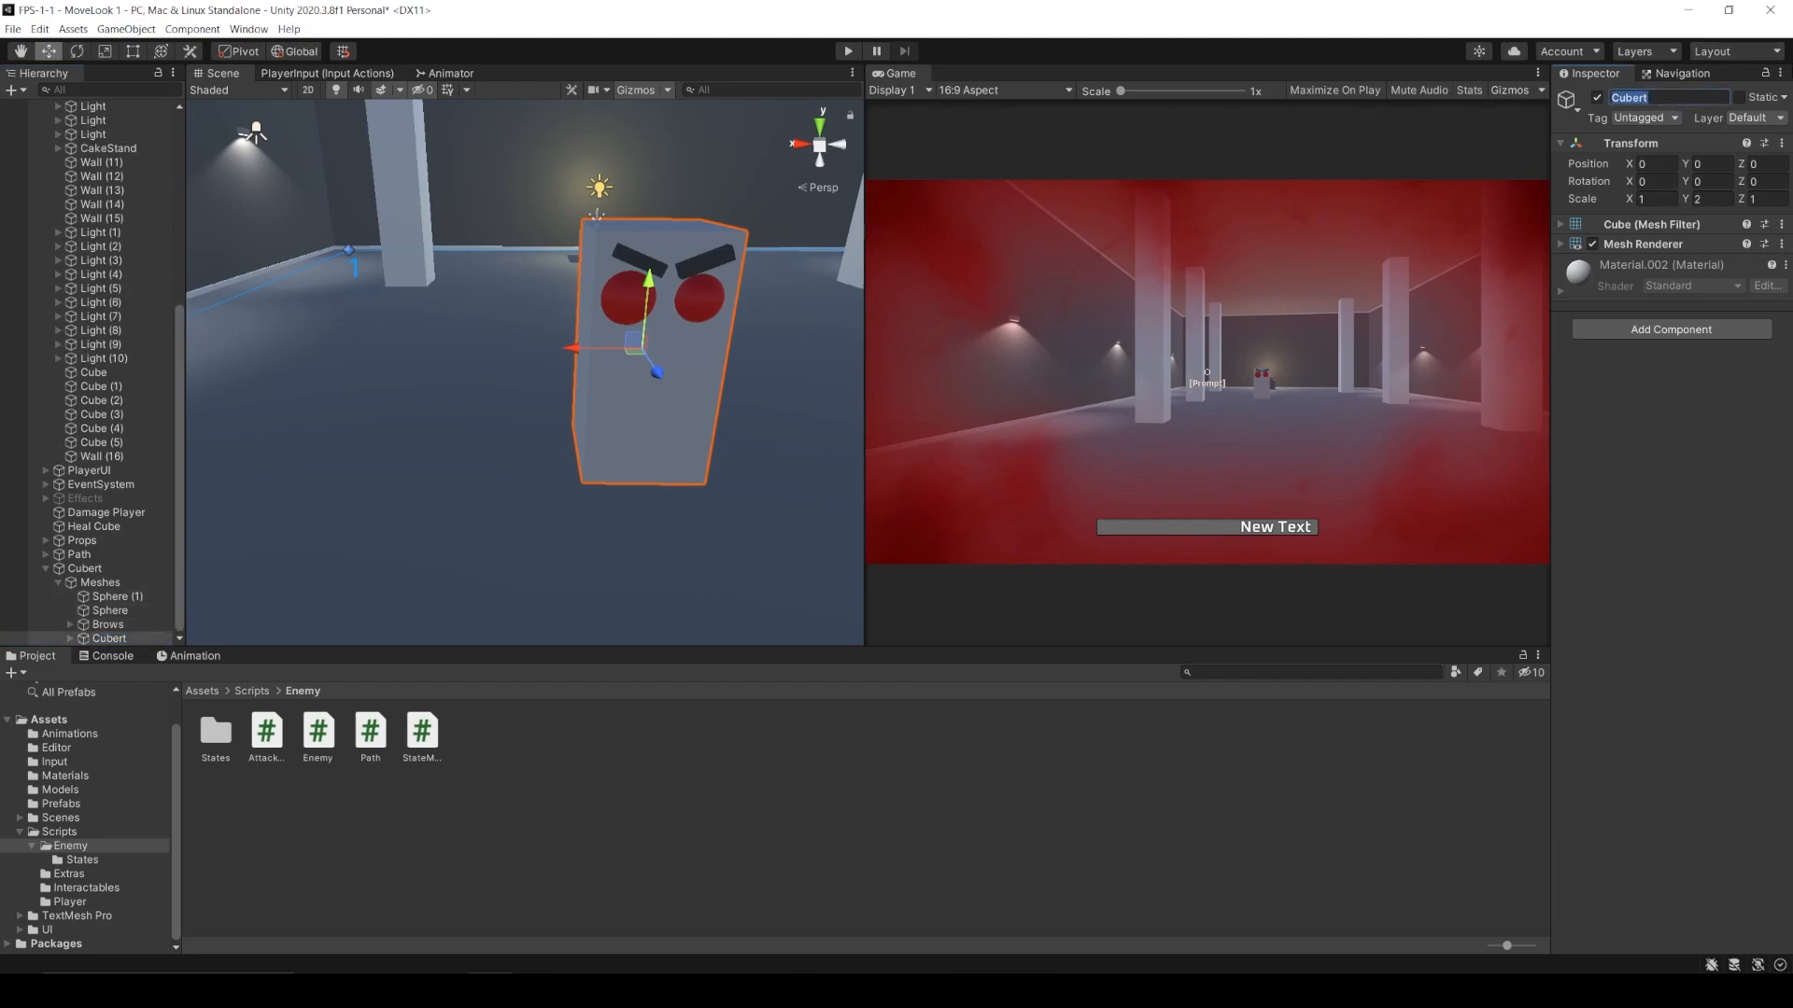
{"action": "type", "text": "Body"}
{"action": "left_click", "coordinate": [75, 568]}
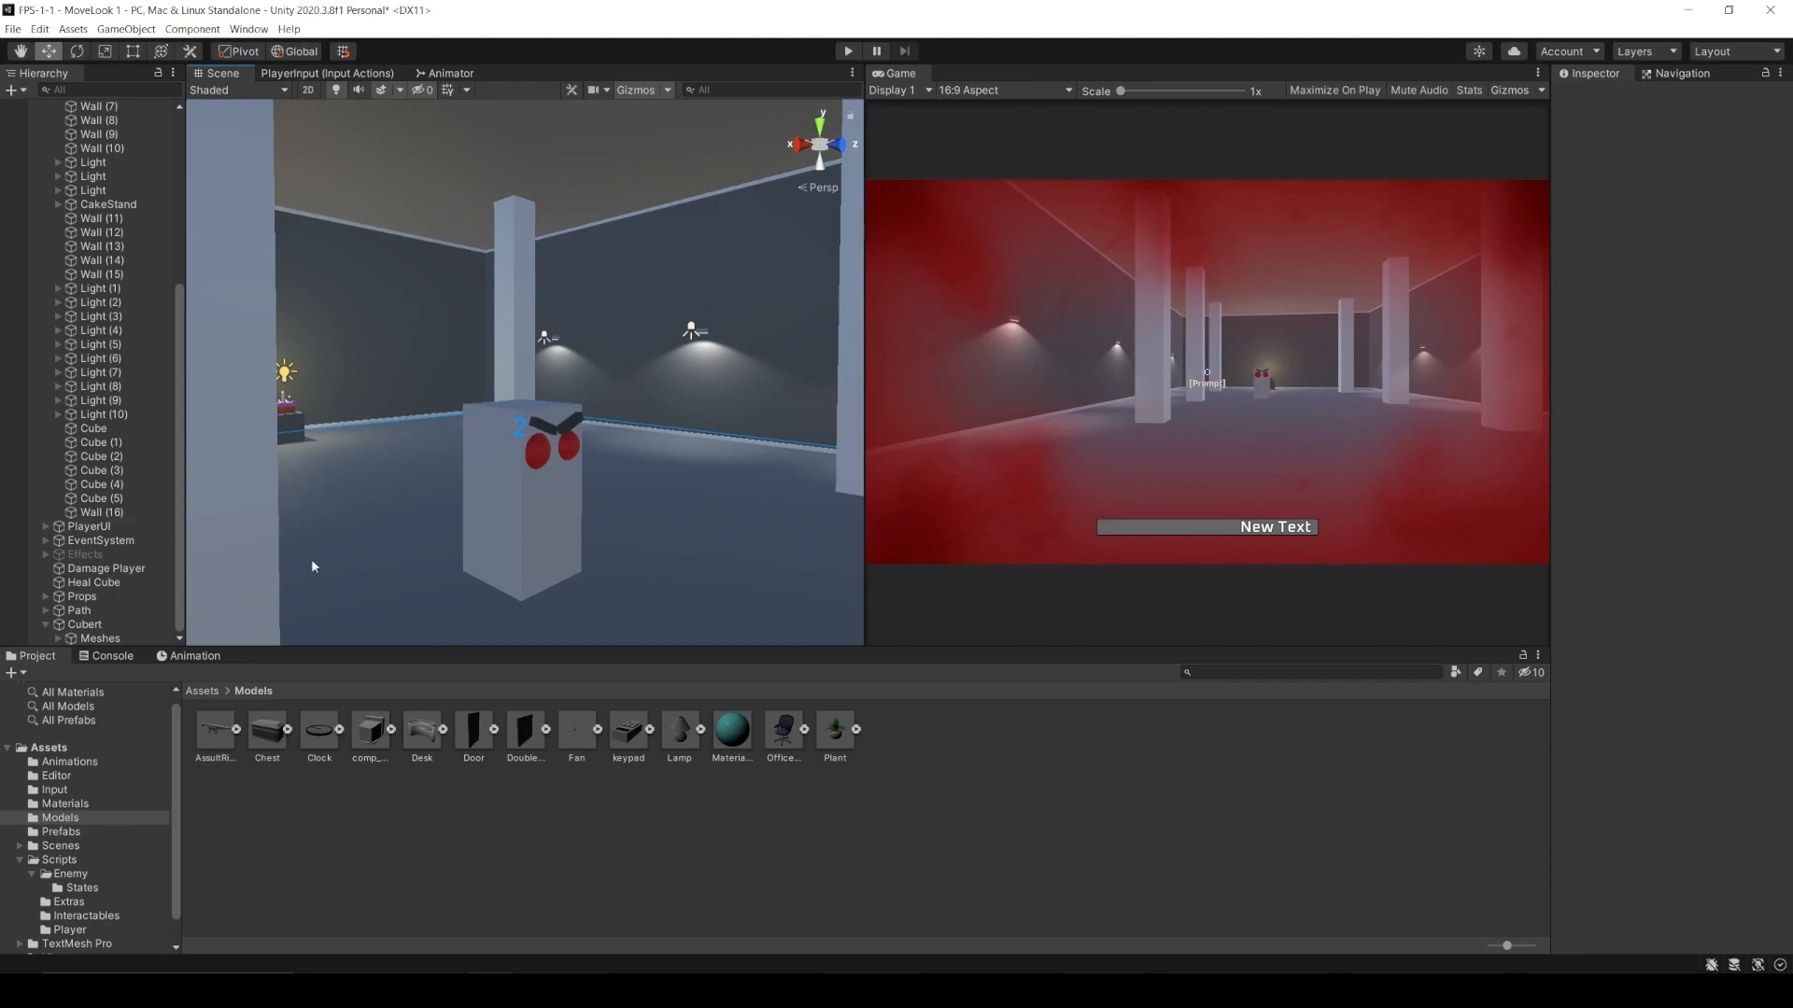
- Add the AssultRife model as a child of Cubert, scale it down to about 0.67 and position it in front of the body
{"action": "left_click_drag", "start_coordinate": [215, 733], "coordinate": [93, 638]}
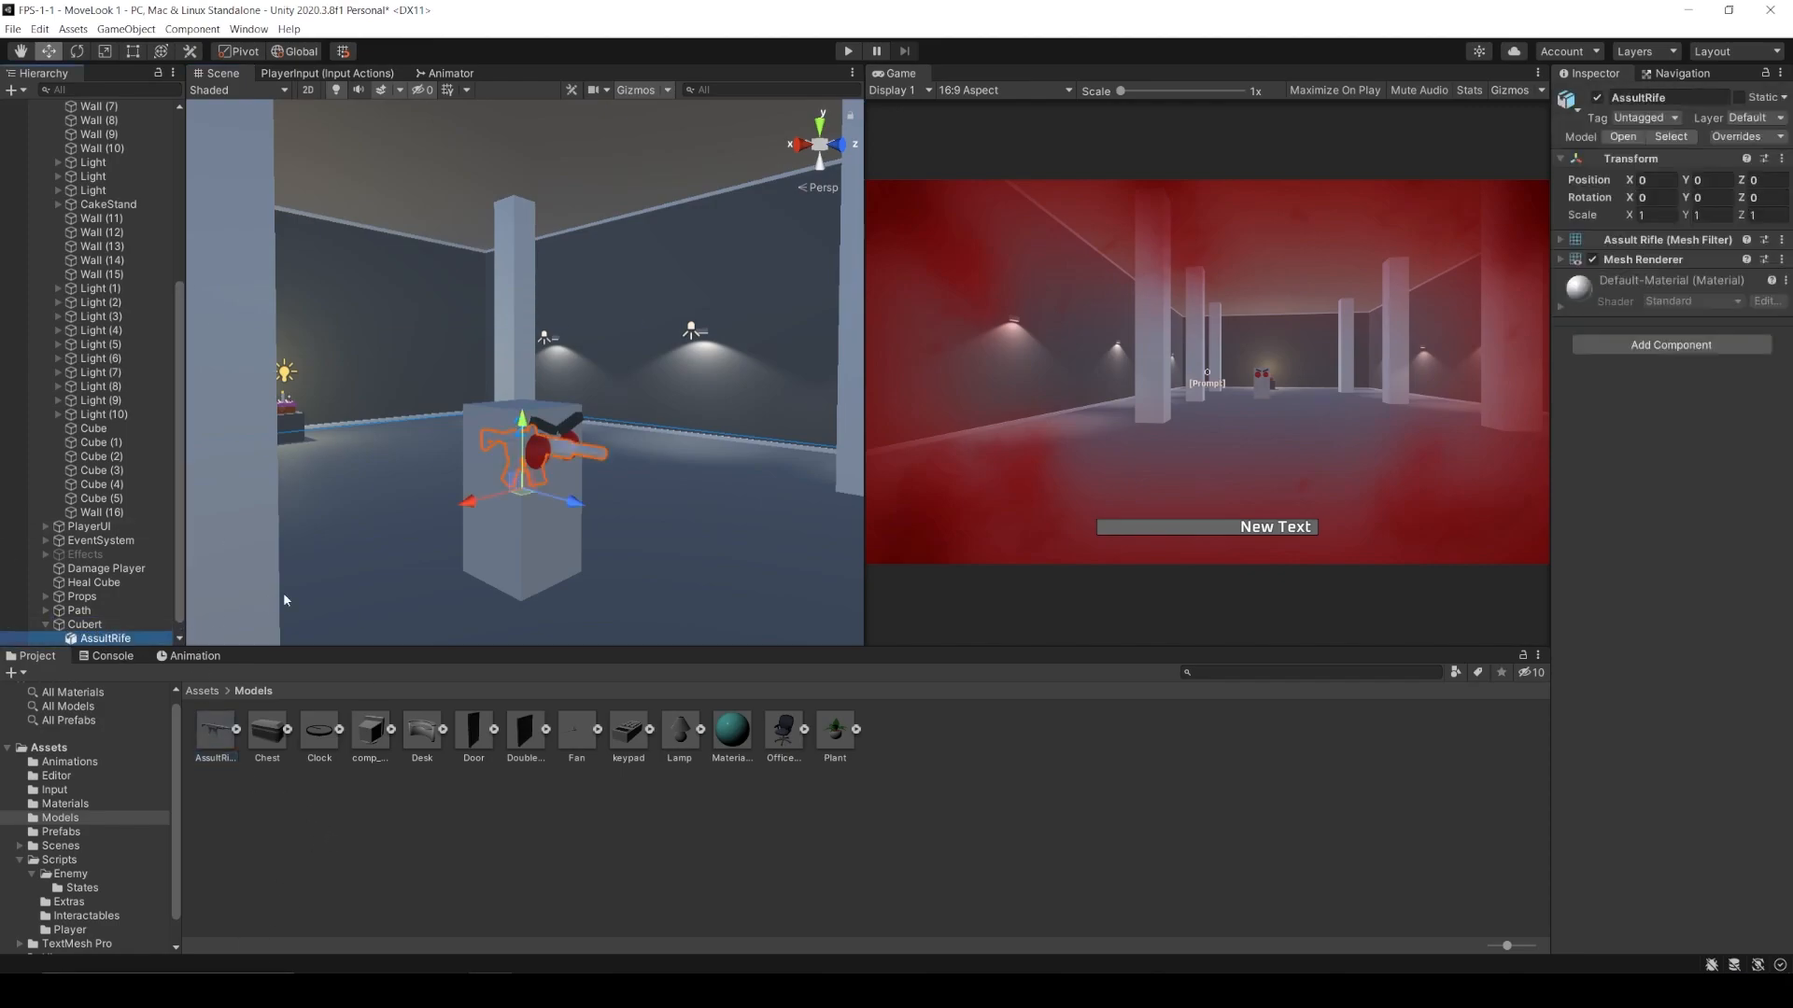
{"action": "left_click_drag", "start_coordinate": [466, 509], "coordinate": [605, 525]}
{"action": "left_click_drag", "start_coordinate": [558, 439], "coordinate": [565, 475]}
{"action": "mouse_move", "coordinate": [565, 475]}
{"action": "right_mouse_down"}
{"action": "mouse_move", "coordinate": [488, 568]}
{"action": "mouse_move", "coordinate": [579, 520]}
{"action": "mouse_move", "coordinate": [567, 469]}
{"action": "right_mouse_up"}
{"action": "key", "text": "w"}
{"action": "key", "text": "r"}
{"action": "left_click_drag", "start_coordinate": [564, 450], "coordinate": [579, 413]}
{"action": "key", "text": "w"}
{"action": "key", "text": "r"}
{"action": "key", "text": "w"}
{"action": "left_click_drag", "start_coordinate": [501, 433], "coordinate": [505, 430]}
{"action": "key", "text": "d"}
{"action": "right_click_drag", "start_coordinate": [505, 431], "coordinate": [241, 421]}
{"action": "key", "text": "w"}
- Create a 3D cube as a child of the parent Cubert object
{"action": "left_click", "coordinate": [84, 624]}
{"action": "left_click", "coordinate": [11, 90]}
{"action": "mouse_move", "coordinate": [72, 164]}
{"action": "left_click", "coordinate": [196, 160]}
{"action": "left_click", "coordinate": [101, 610]}
{"action": "left_click_drag", "start_coordinate": [85, 639], "coordinate": [86, 597]}
- Scale the new cube down uniformly to about 0.24, undoing any unwanted transforms
{"action": "key", "text": "r"}
{"action": "left_click_drag", "start_coordinate": [487, 395], "coordinate": [420, 439]}
{"action": "left_click_drag", "start_coordinate": [499, 386], "coordinate": [328, 481]}
{"action": "key", "text": "ctrl+z"}
{"action": "right_click_drag", "start_coordinate": [523, 374], "coordinate": [429, 395]}
{"action": "key", "text": "s"}
{"action": "key", "text": "ctrl+z"}
- Move the small cube to Cubert's side near the rifle and stretch its Z scale to about 0.67 to form an arm
{"action": "key", "text": "w"}
{"action": "key", "text": "v"}
{"action": "left_click_drag", "start_coordinate": [356, 374], "coordinate": [751, 515]}
{"action": "key", "text": "r"}
{"action": "left_click_drag", "start_coordinate": [686, 422], "coordinate": [616, 426]}
{"action": "key", "text": "w"}
{"action": "left_click_drag", "start_coordinate": [693, 370], "coordinate": [698, 309]}
{"action": "left_click_drag", "start_coordinate": [632, 378], "coordinate": [553, 378]}
{"action": "left_click_drag", "start_coordinate": [634, 407], "coordinate": [644, 437]}
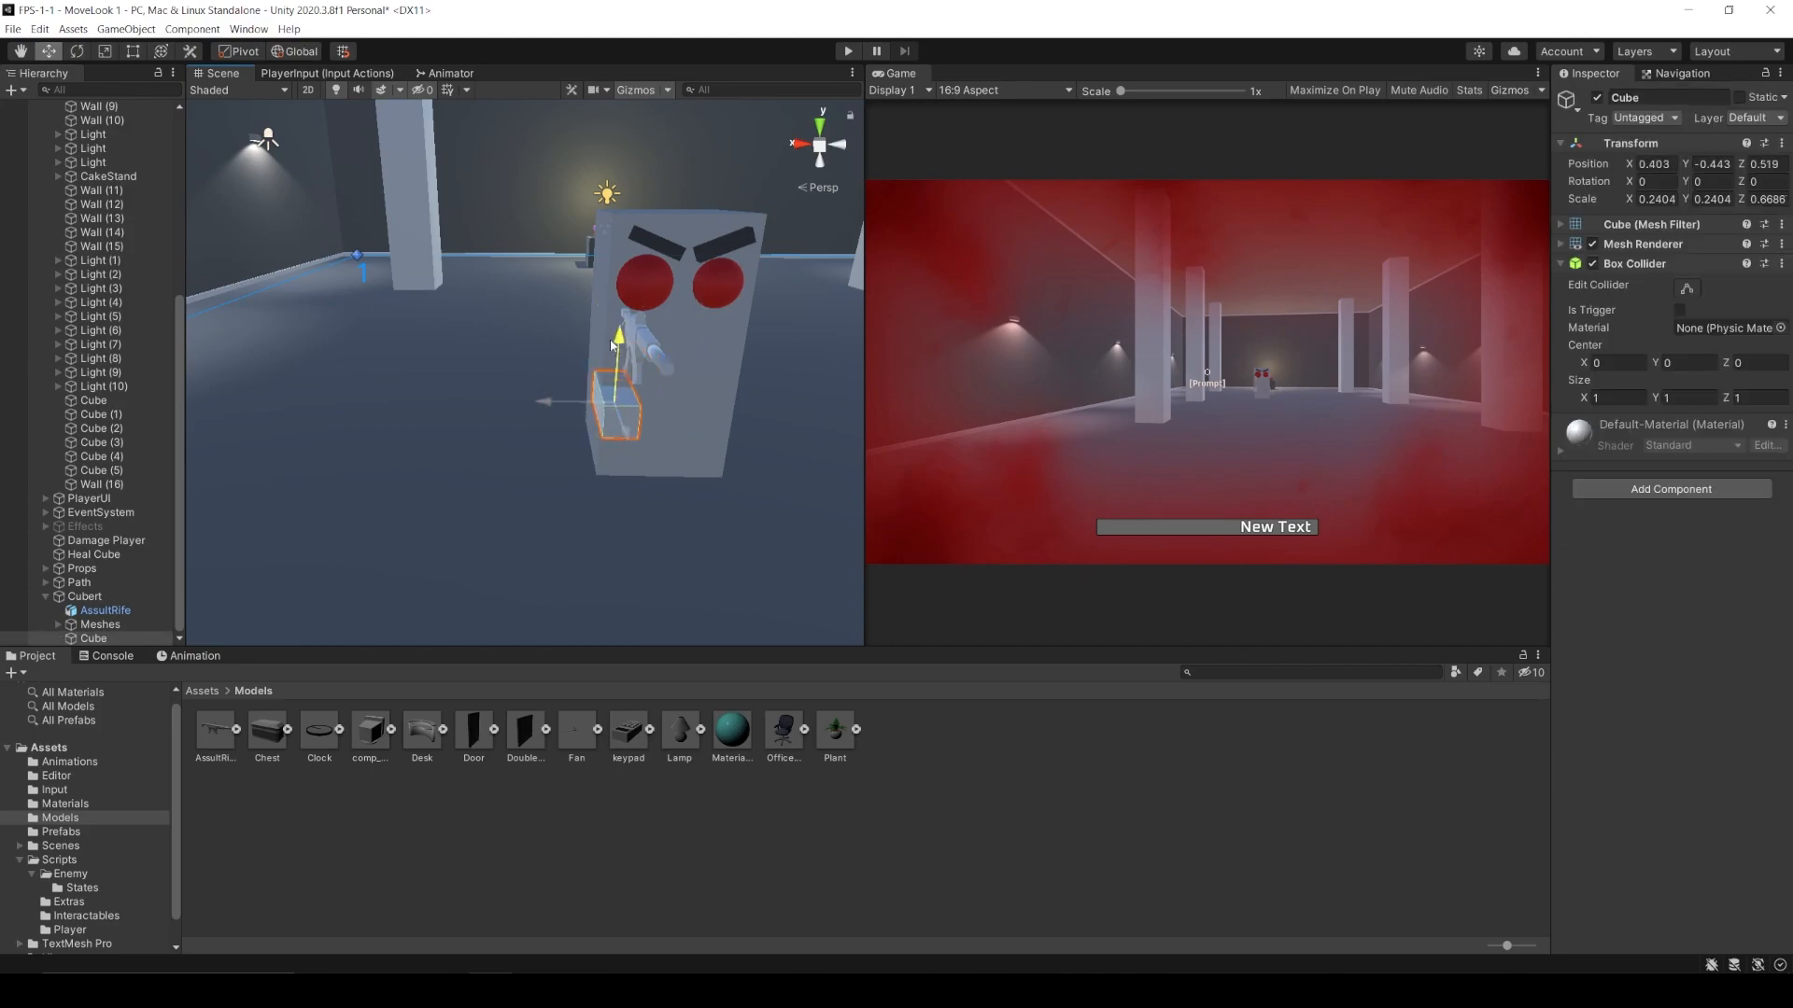
- Rotate the arm cube and reposition it so it reaches the rifle
{"action": "right_click_drag", "start_coordinate": [616, 420], "coordinate": [569, 409]}
{"action": "key", "text": "e"}
{"action": "left_click_drag", "start_coordinate": [509, 409], "coordinate": [443, 427]}
{"action": "key", "text": "w"}
{"action": "right_click_drag", "start_coordinate": [443, 427], "coordinate": [464, 432]}
{"action": "left_click_drag", "start_coordinate": [397, 401], "coordinate": [394, 444]}
{"action": "key", "text": "e"}
{"action": "key", "text": "r"}
{"action": "key", "text": "w"}
{"action": "left_click_drag", "start_coordinate": [553, 375], "coordinate": [523, 397]}
- Duplicate the arm cube and move the copy to the opposite side of the rifle as a second arm
{"action": "key", "text": "ctrl+d"}
{"action": "key", "text": "e"}
{"action": "key", "text": "w"}
{"action": "left_click_drag", "start_coordinate": [407, 371], "coordinate": [309, 352]}
{"action": "right_click_drag", "start_coordinate": [448, 458], "coordinate": [620, 436]}
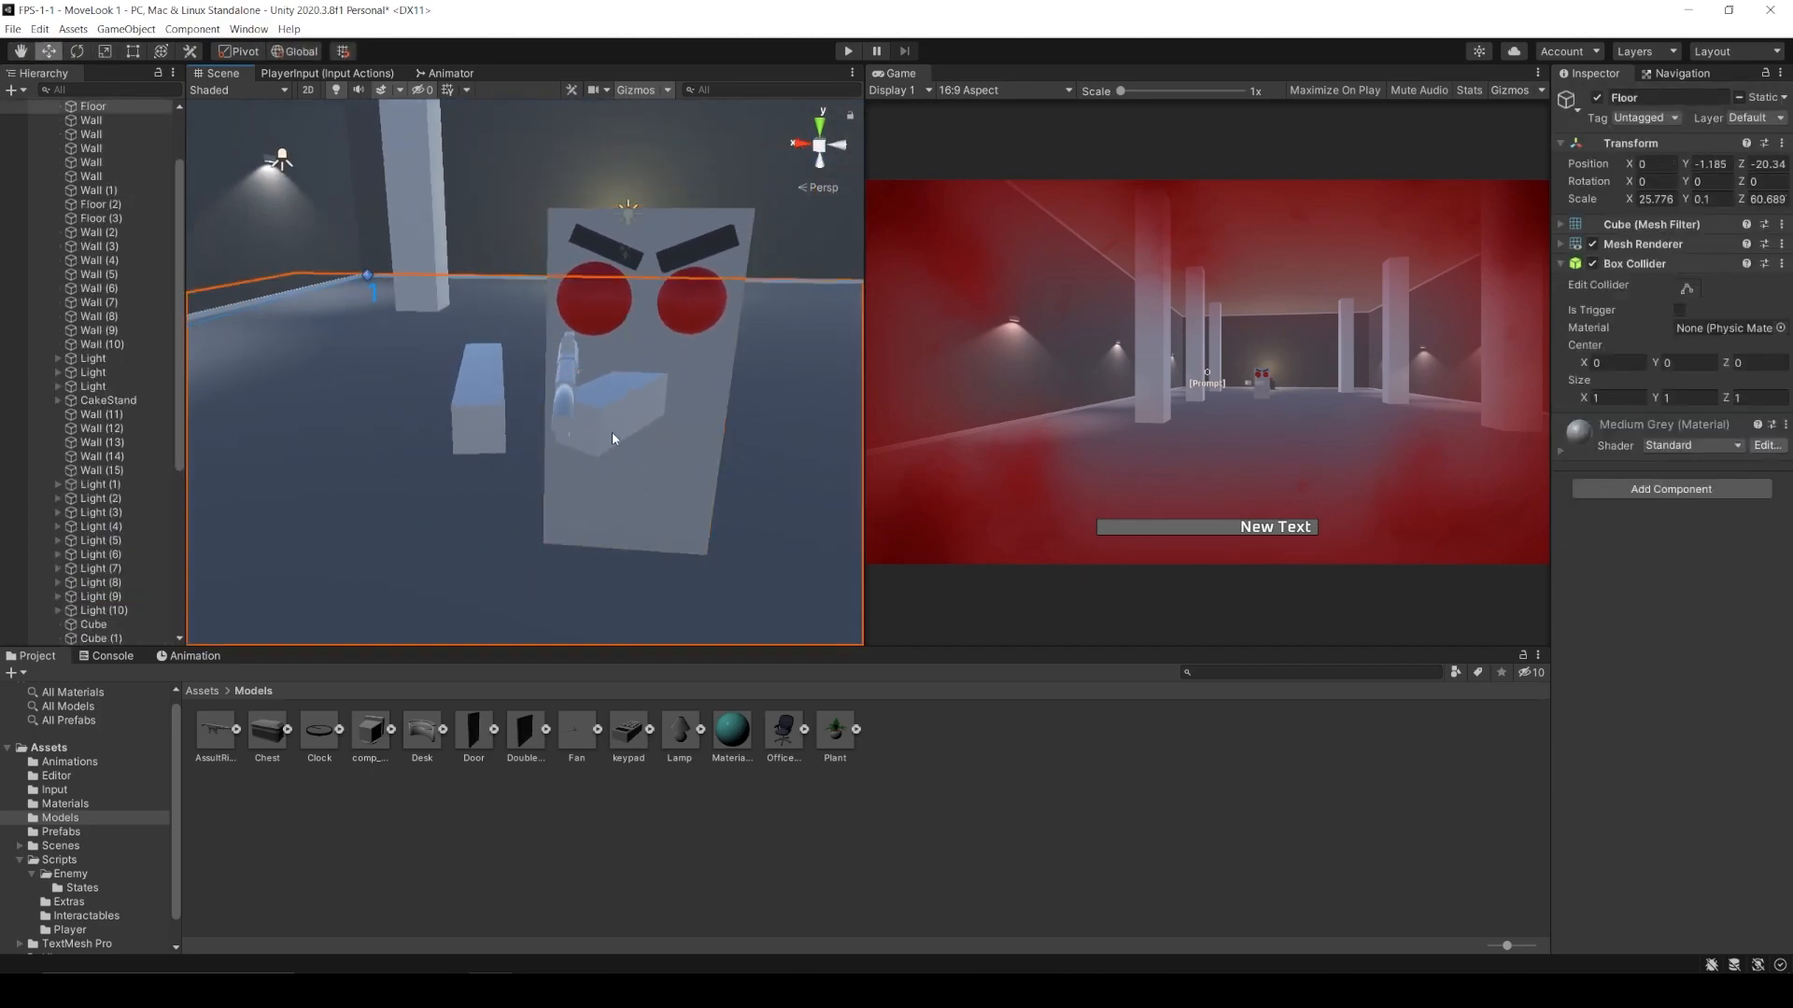
- Rotate the rifle about -4 degrees around Y and adjust the angle of the arm crossing Cubert's body
{"action": "left_click", "coordinate": [534, 396]}
{"action": "left_click", "coordinate": [566, 387]}
{"action": "key", "text": "e"}
{"action": "mouse_move", "coordinate": [586, 433]}
{"action": "left_mouse_down"}
{"action": "mouse_move", "coordinate": [616, 429]}
{"action": "mouse_move", "coordinate": [574, 399]}
{"action": "left_mouse_up"}
{"action": "left_click", "coordinate": [616, 423]}
{"action": "key", "text": "w"}
{"action": "key", "text": "e"}
{"action": "left_click_drag", "start_coordinate": [692, 411], "coordinate": [669, 420]}
{"action": "left_click", "coordinate": [530, 407]}
- Select both arm cubes, nudge them together into place against the body and inspect the pose from the side
{"action": "right_click_drag", "start_coordinate": [597, 429], "coordinate": [467, 420]}
{"action": "left_click", "coordinate": [323, 374], "text": "shift"}
{"action": "left_click", "coordinate": [478, 420], "text": "shift"}
{"action": "left_click_drag", "start_coordinate": [422, 396], "coordinate": [420, 400]}
{"action": "left_click", "coordinate": [504, 569]}
{"action": "right_click_drag", "start_coordinate": [506, 569], "coordinate": [808, 536]}
{"action": "left_click", "coordinate": [782, 533]}
{"action": "left_click", "coordinate": [759, 256]}
{"action": "key", "text": "shift+space"}
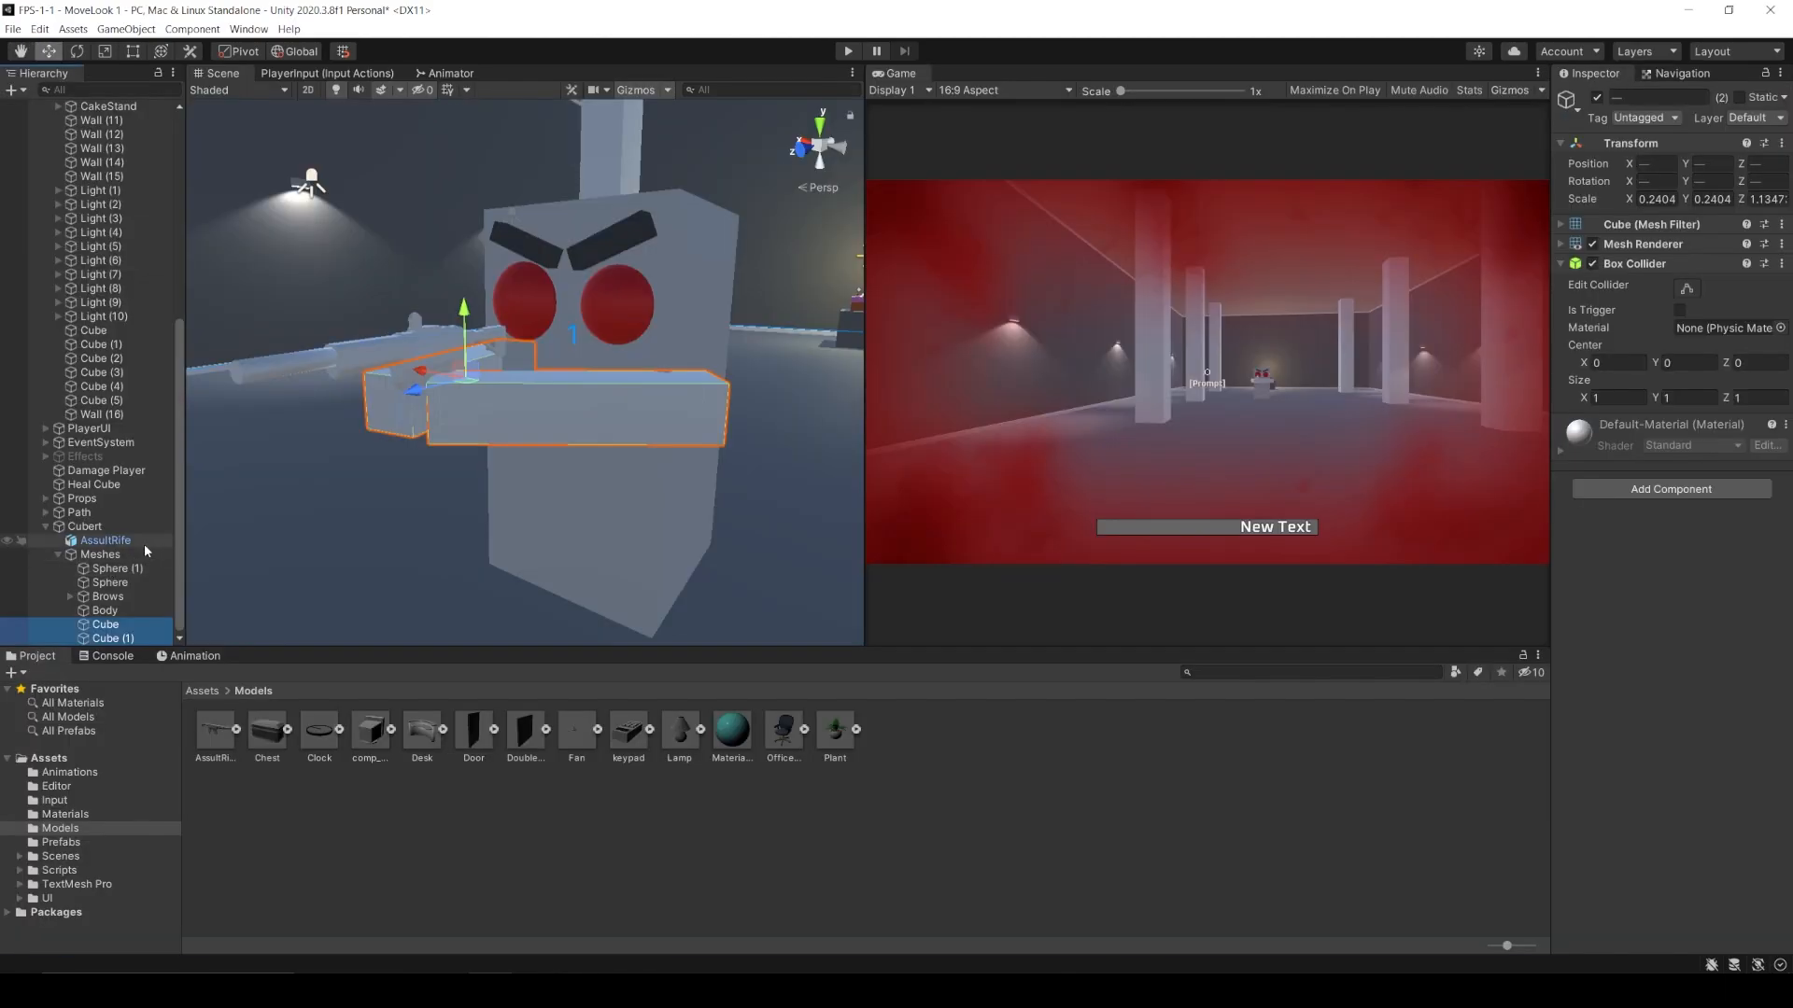
- Rename both arm cubes to Arms and put the AssultRife inside the Meshes object
{"action": "left_click", "coordinate": [1641, 98]}
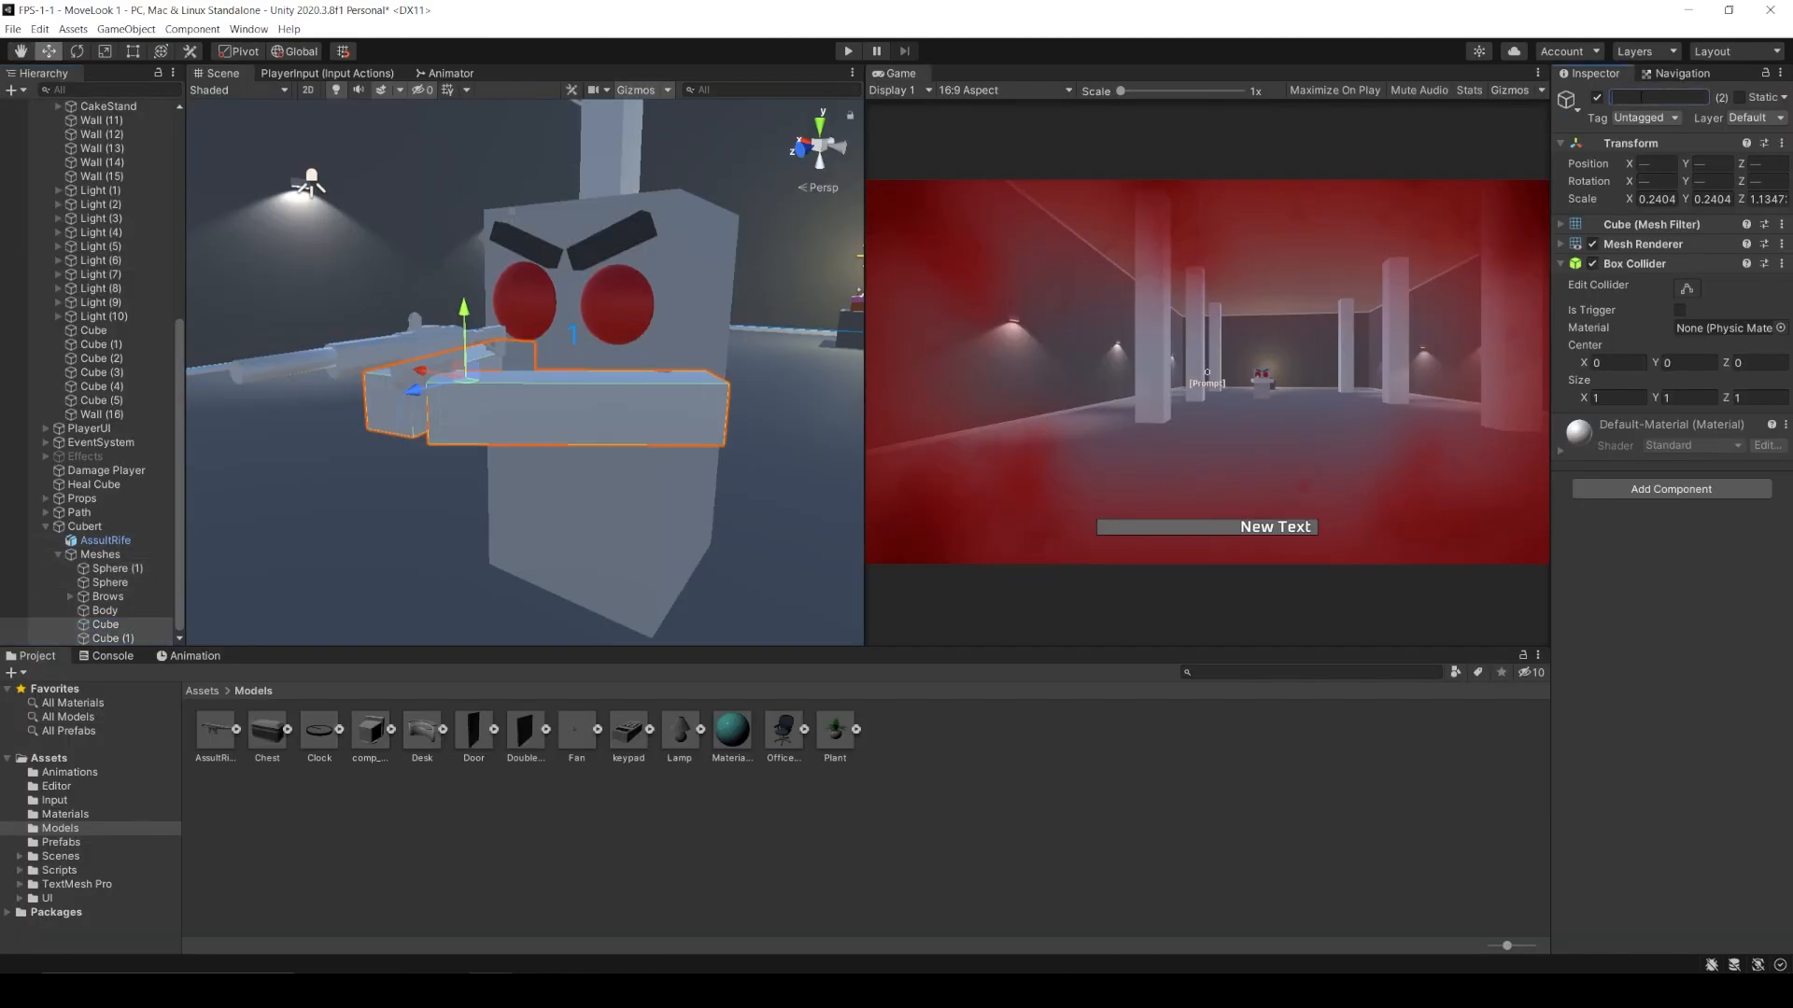
{"action": "type", "text": "Arms"}
{"action": "key", "text": "Return"}
{"action": "left_click", "coordinate": [58, 554]}
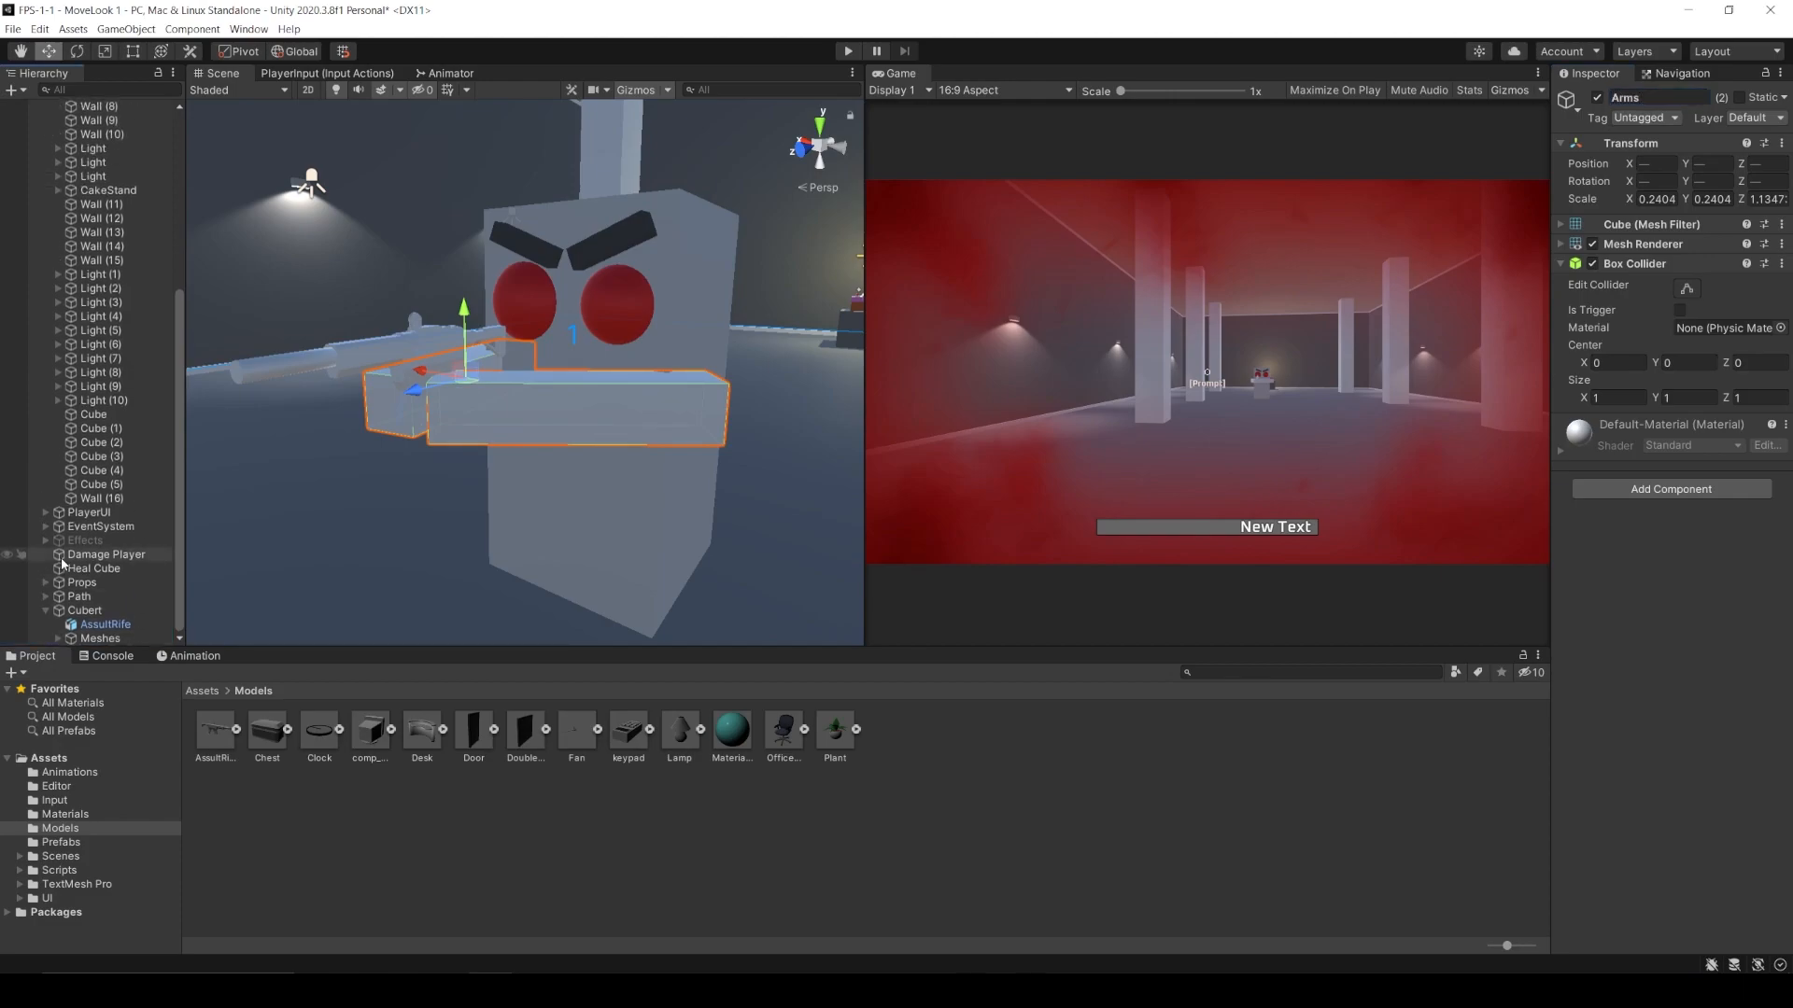
{"action": "left_click", "coordinate": [81, 625]}
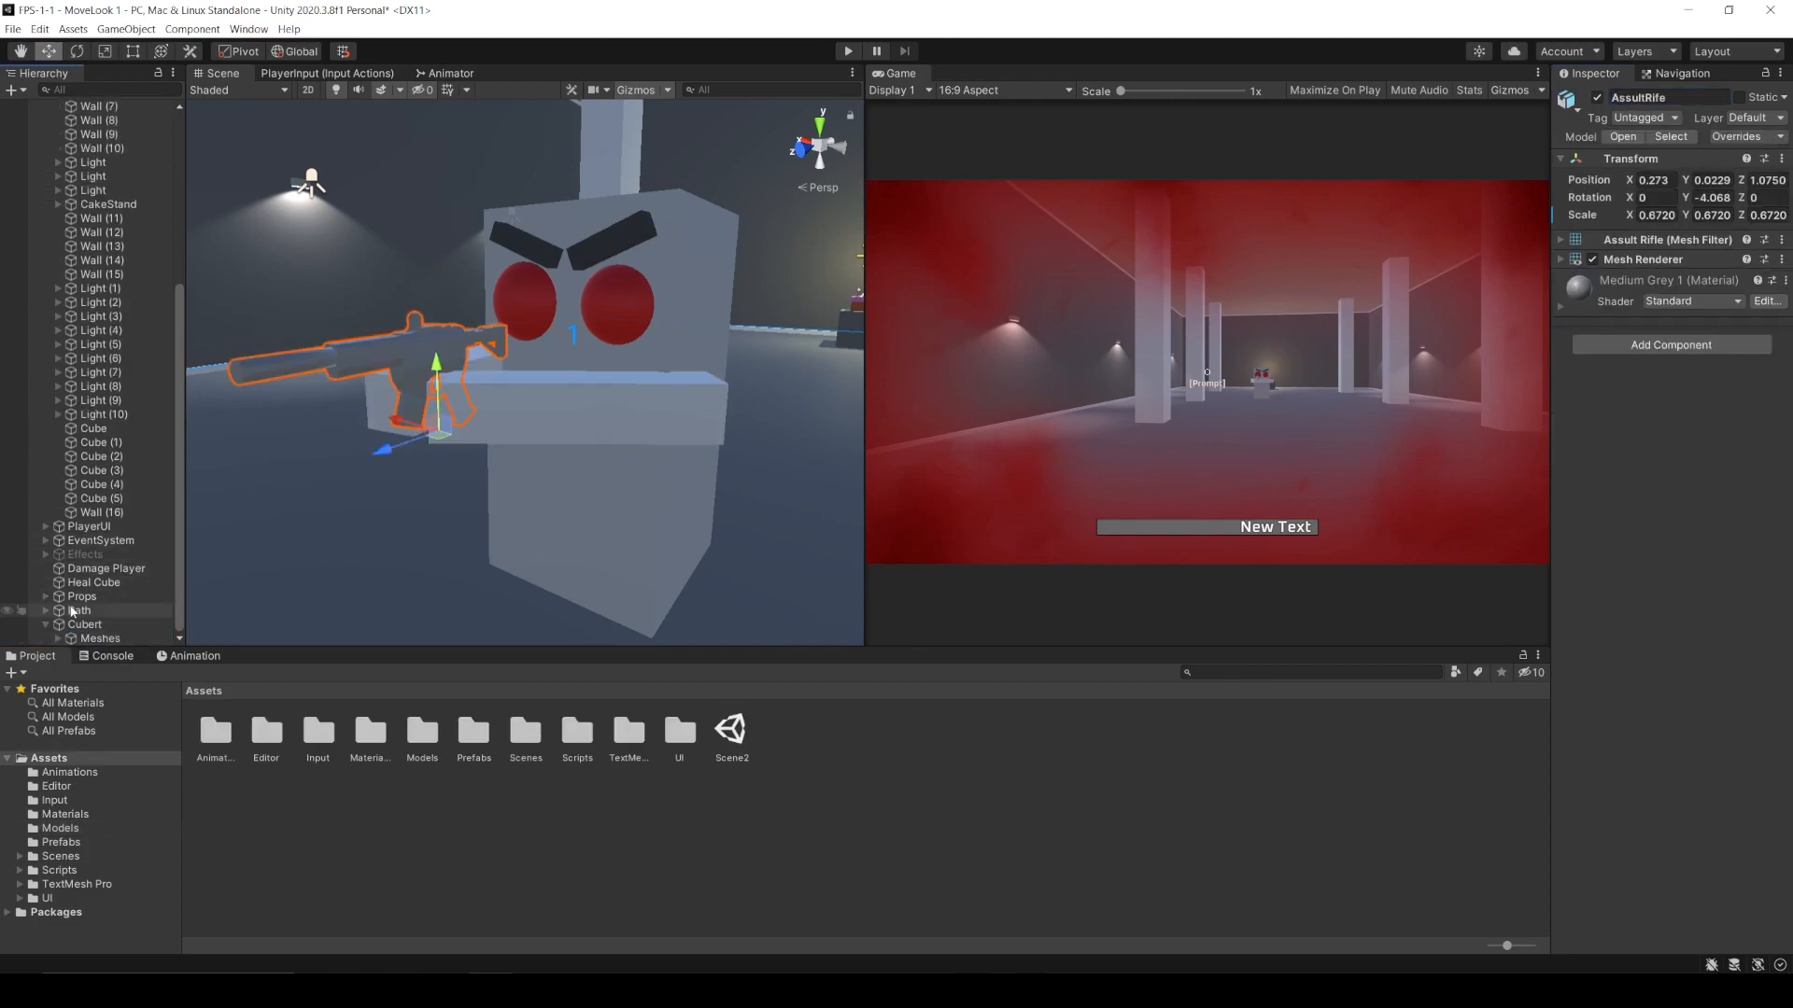
- Create an empty child object under the parent Cubert and name it GunBarrel
{"action": "left_click", "coordinate": [18, 91]}
{"action": "left_click", "coordinate": [75, 124]}
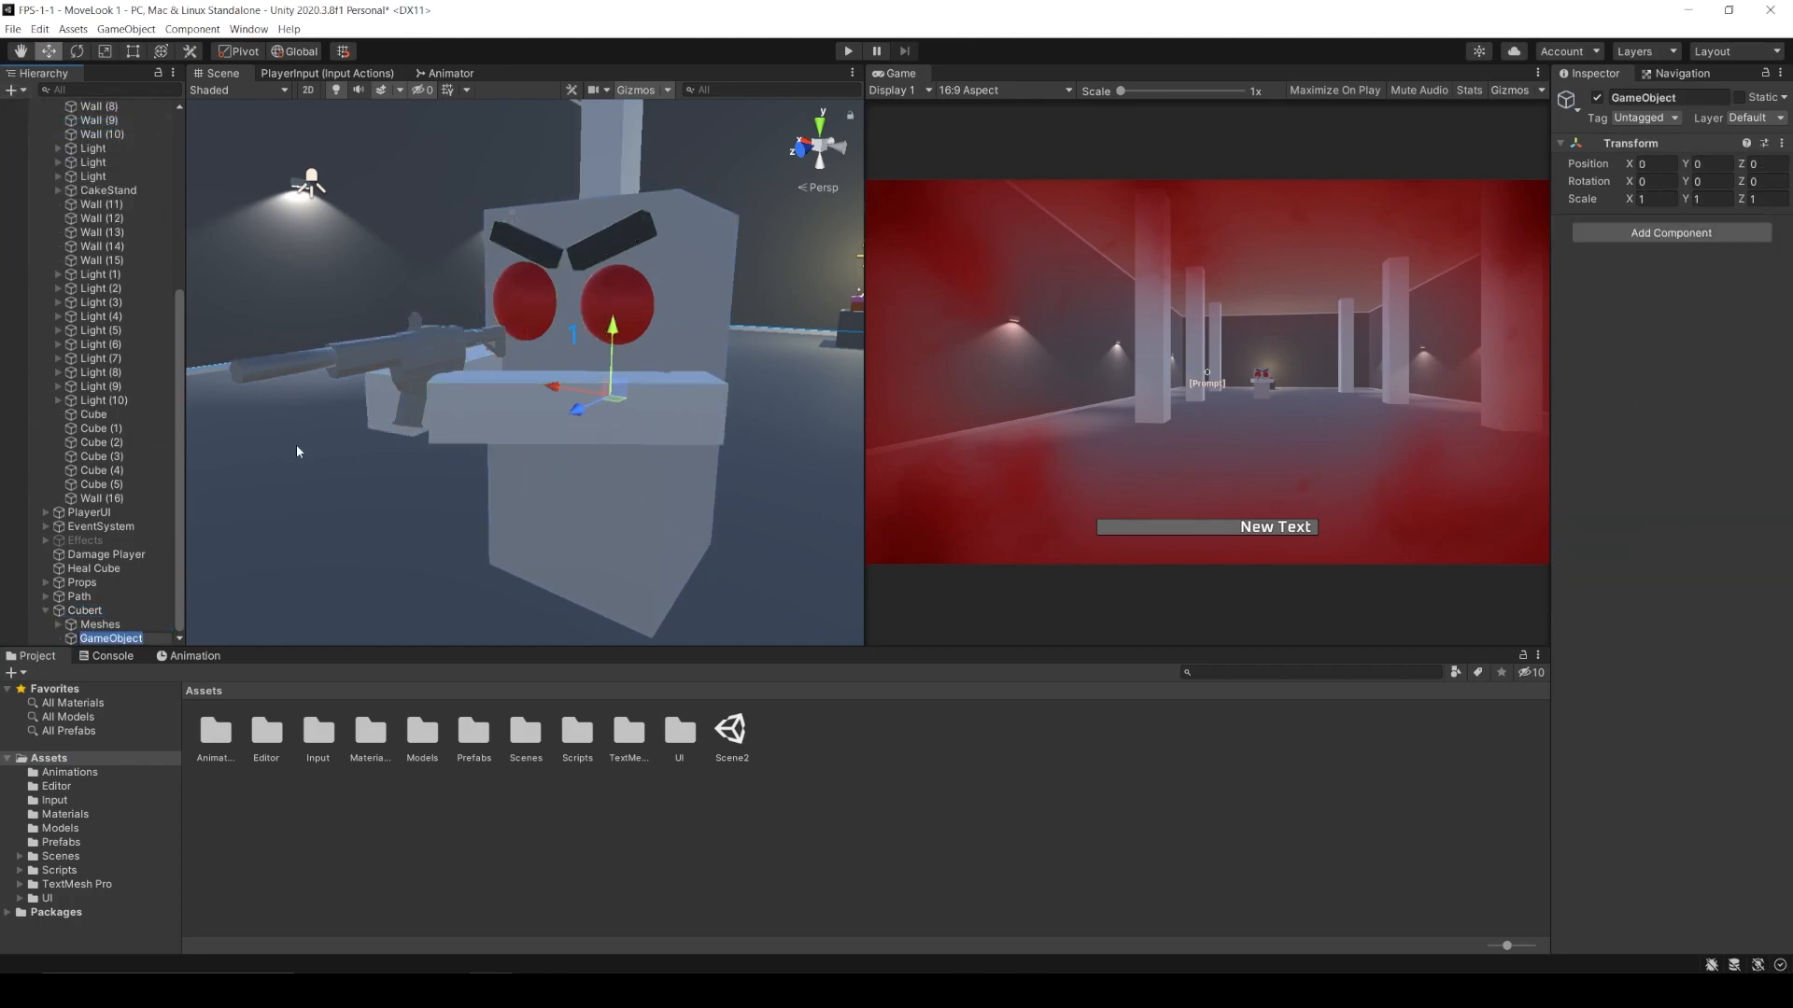
{"action": "type", "text": "GunBarrel"}
{"action": "key", "text": "Return"}
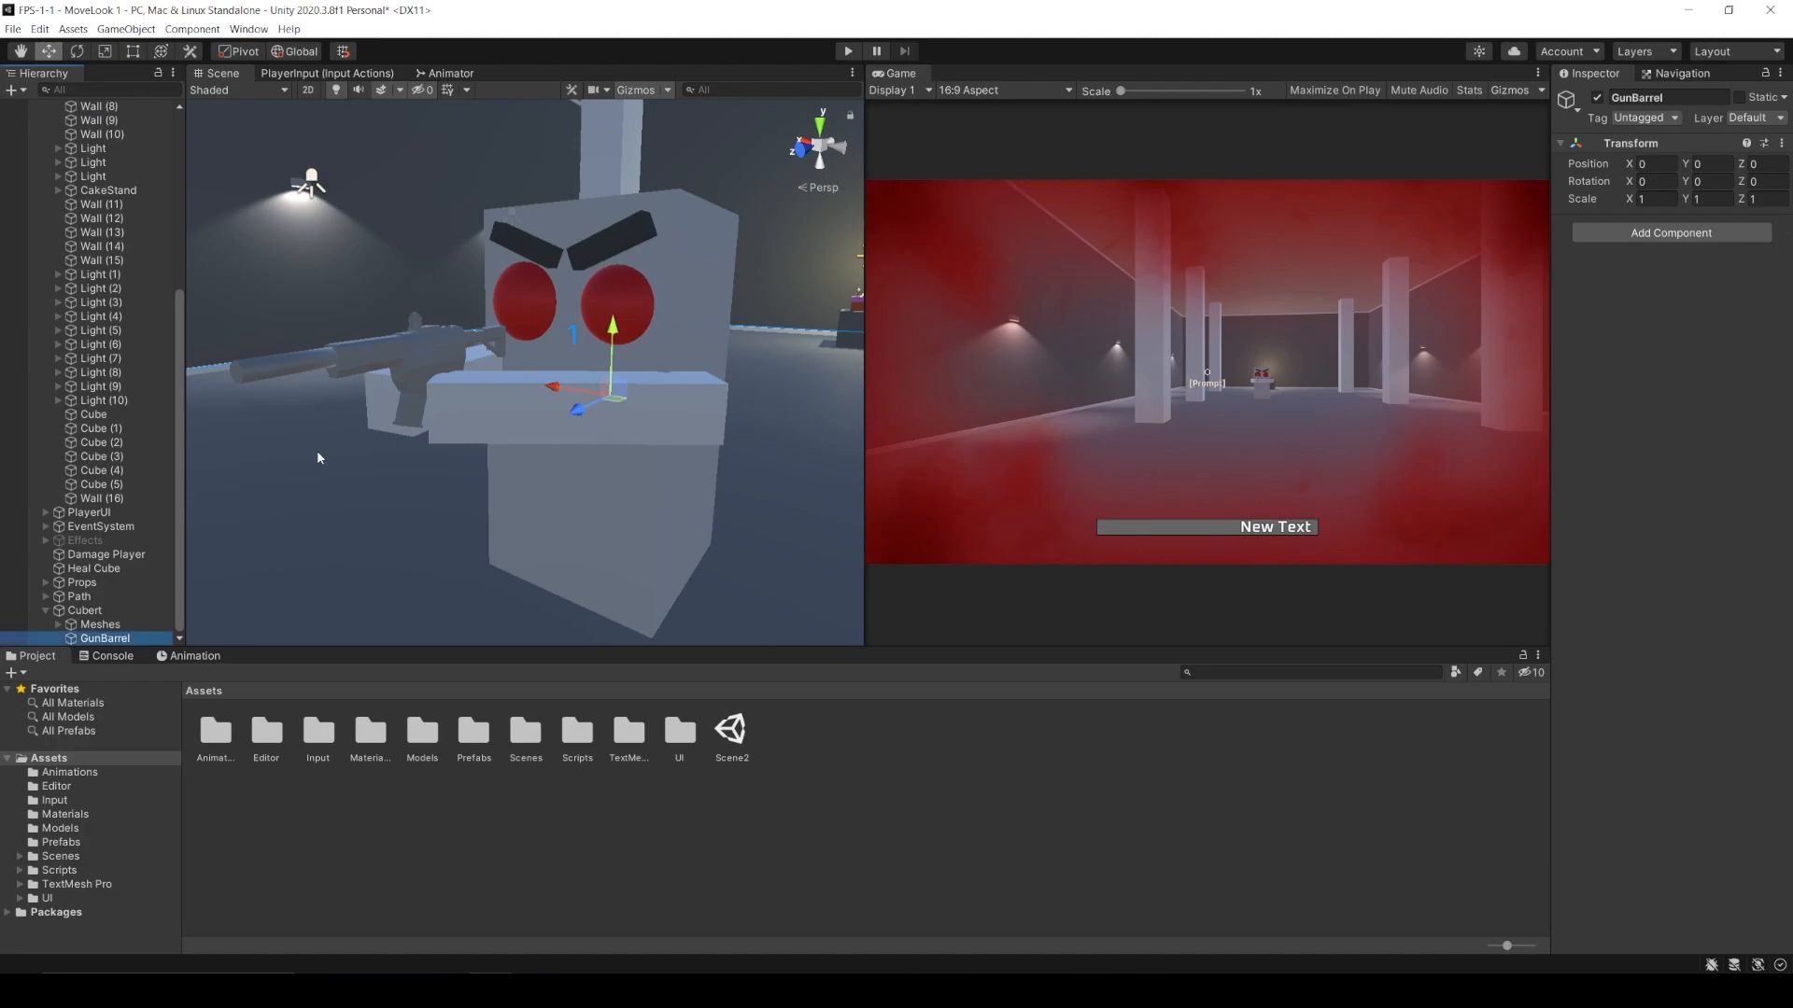
- Move the GunBarrel object to the rifle's muzzle, at about 0.2, 0.381, 1.942, and collapse the Meshes group
{"action": "left_click_drag", "start_coordinate": [579, 393], "coordinate": [461, 379]}
{"action": "right_click_drag", "start_coordinate": [461, 379], "coordinate": [334, 423]}
{"action": "left_click_drag", "start_coordinate": [698, 383], "coordinate": [469, 417]}
{"action": "left_click_drag", "start_coordinate": [528, 357], "coordinate": [537, 301]}
{"action": "key", "text": "ctrl+z"}
{"action": "key", "text": "w"}
{"action": "right_click_drag", "start_coordinate": [492, 366], "coordinate": [434, 408]}
{"action": "left_click", "coordinate": [80, 643]}
{"action": "left_click", "coordinate": [104, 639]}
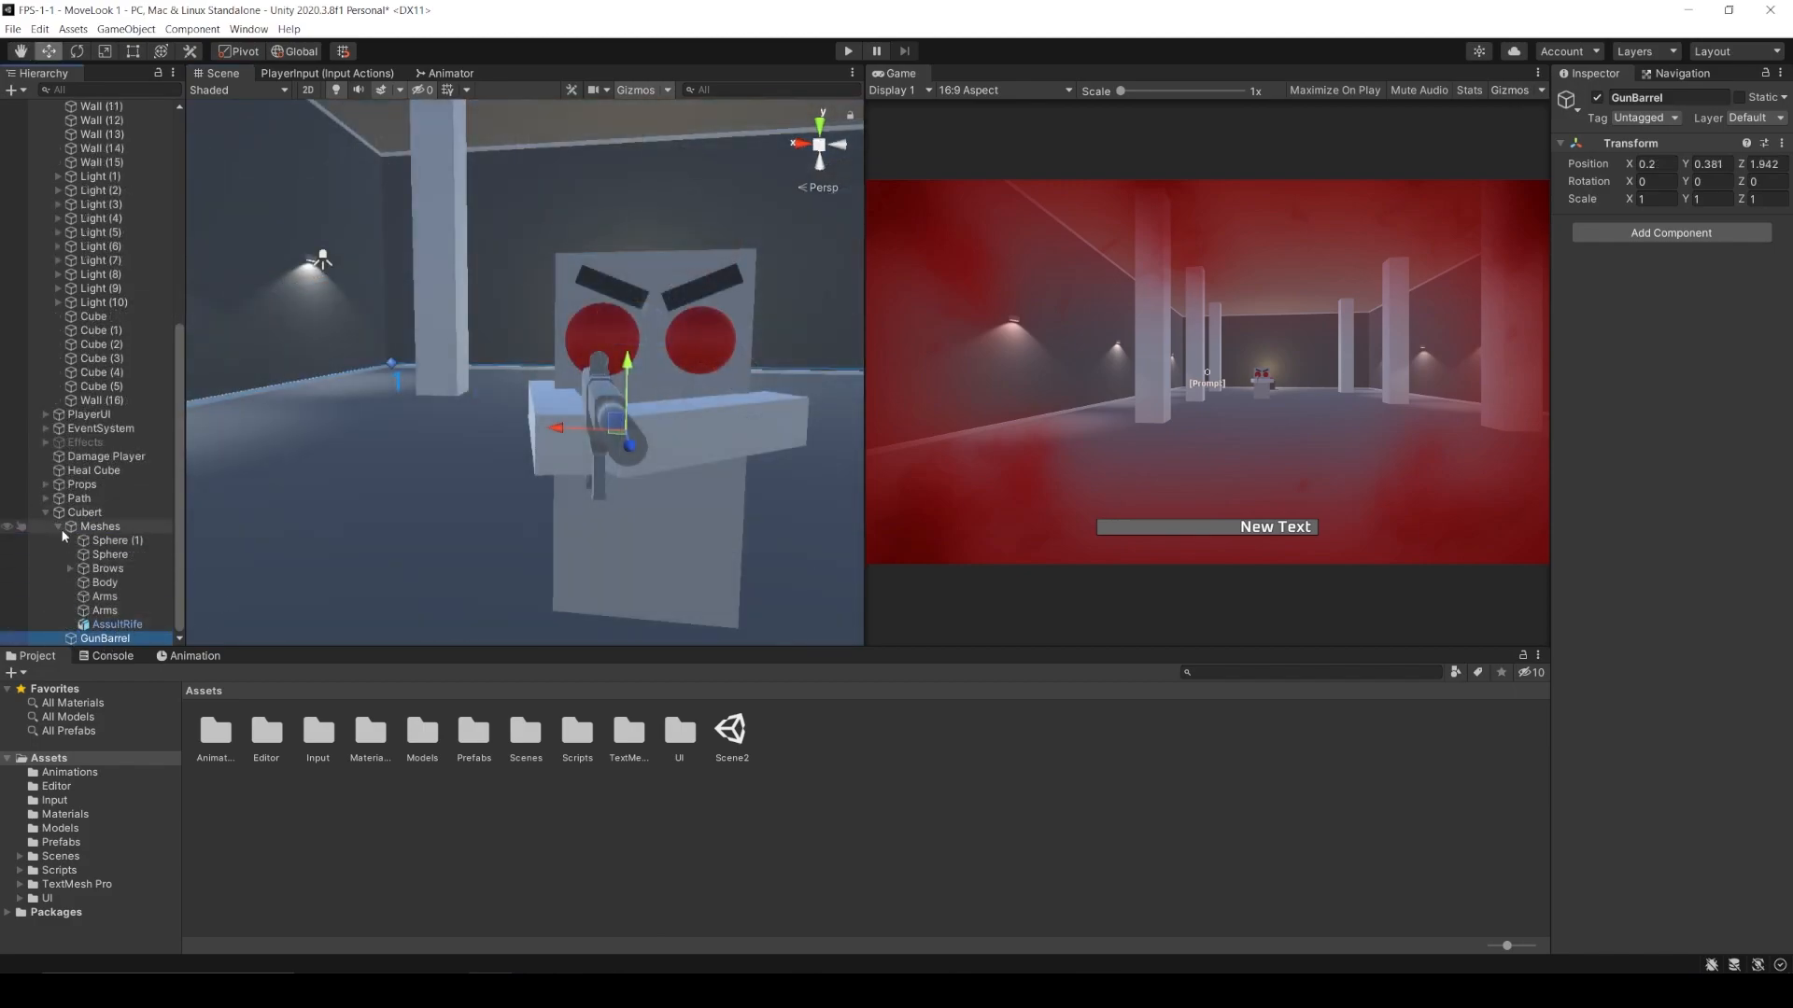
{"action": "left_click", "coordinate": [60, 528]}
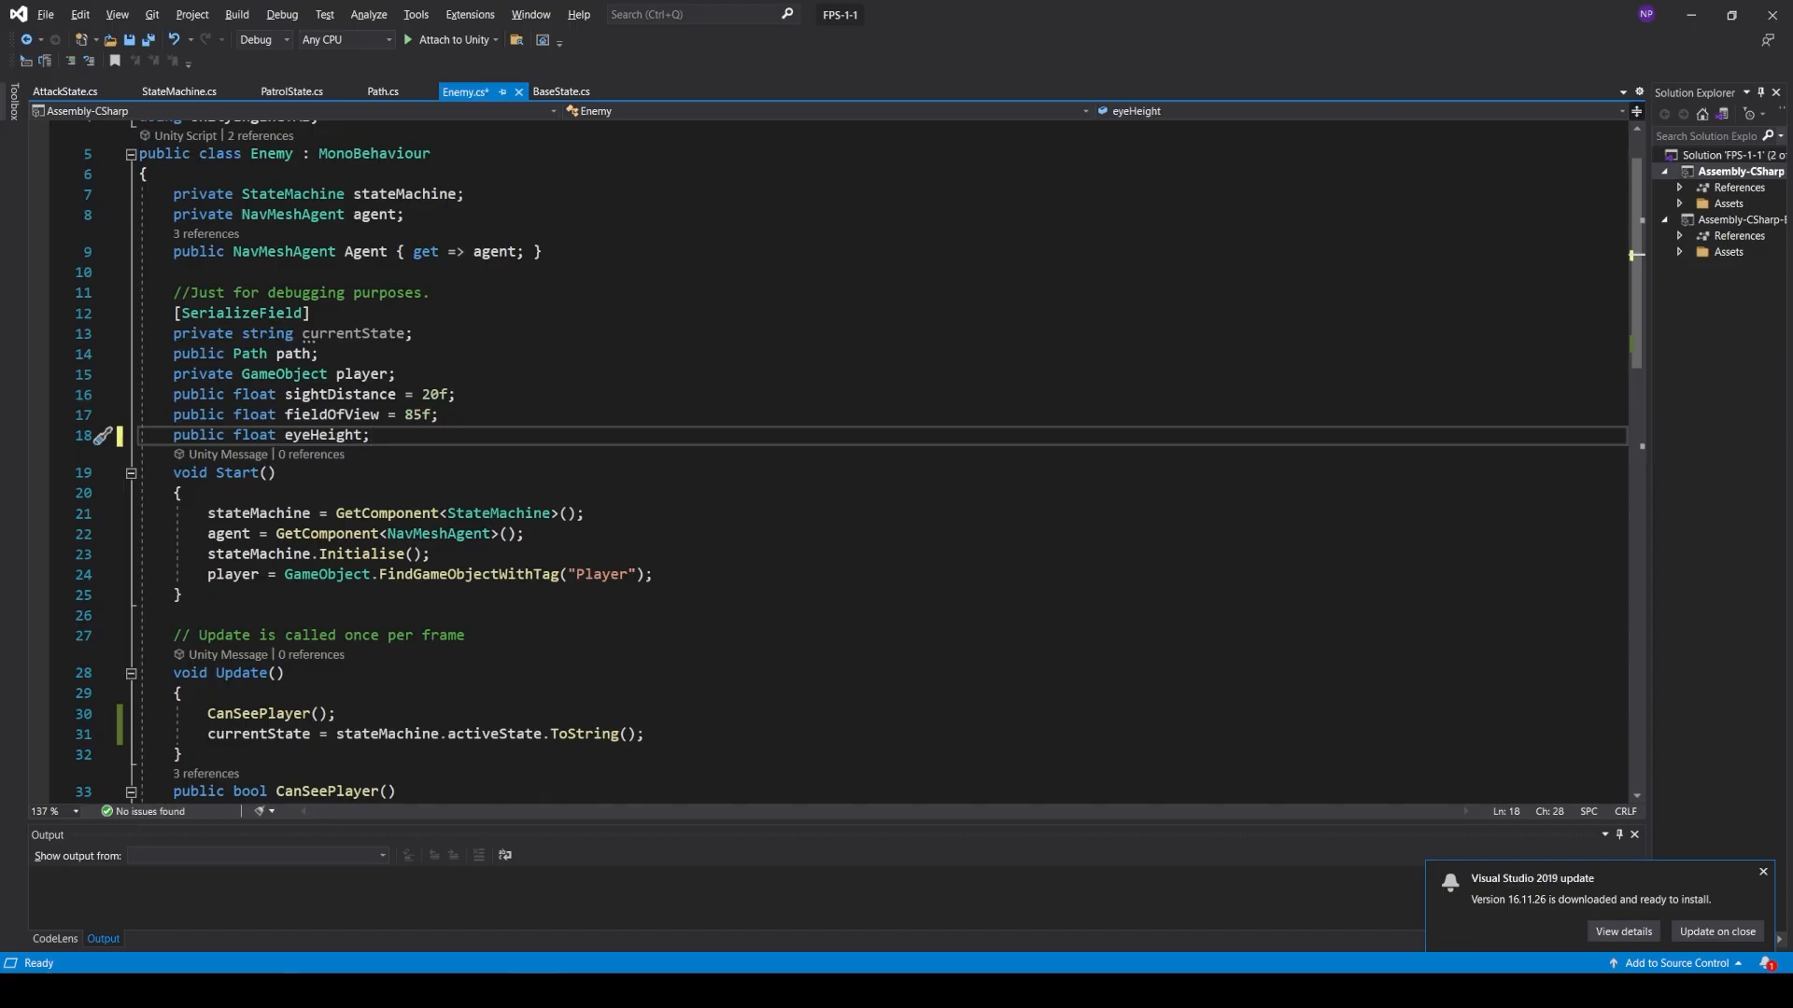
- In the Enemy script, move the debugging comment, SerializeField attribute and currentState field below the eyeHeight field
{"action": "left_click_drag", "start_coordinate": [413, 333], "coordinate": [79, 295]}
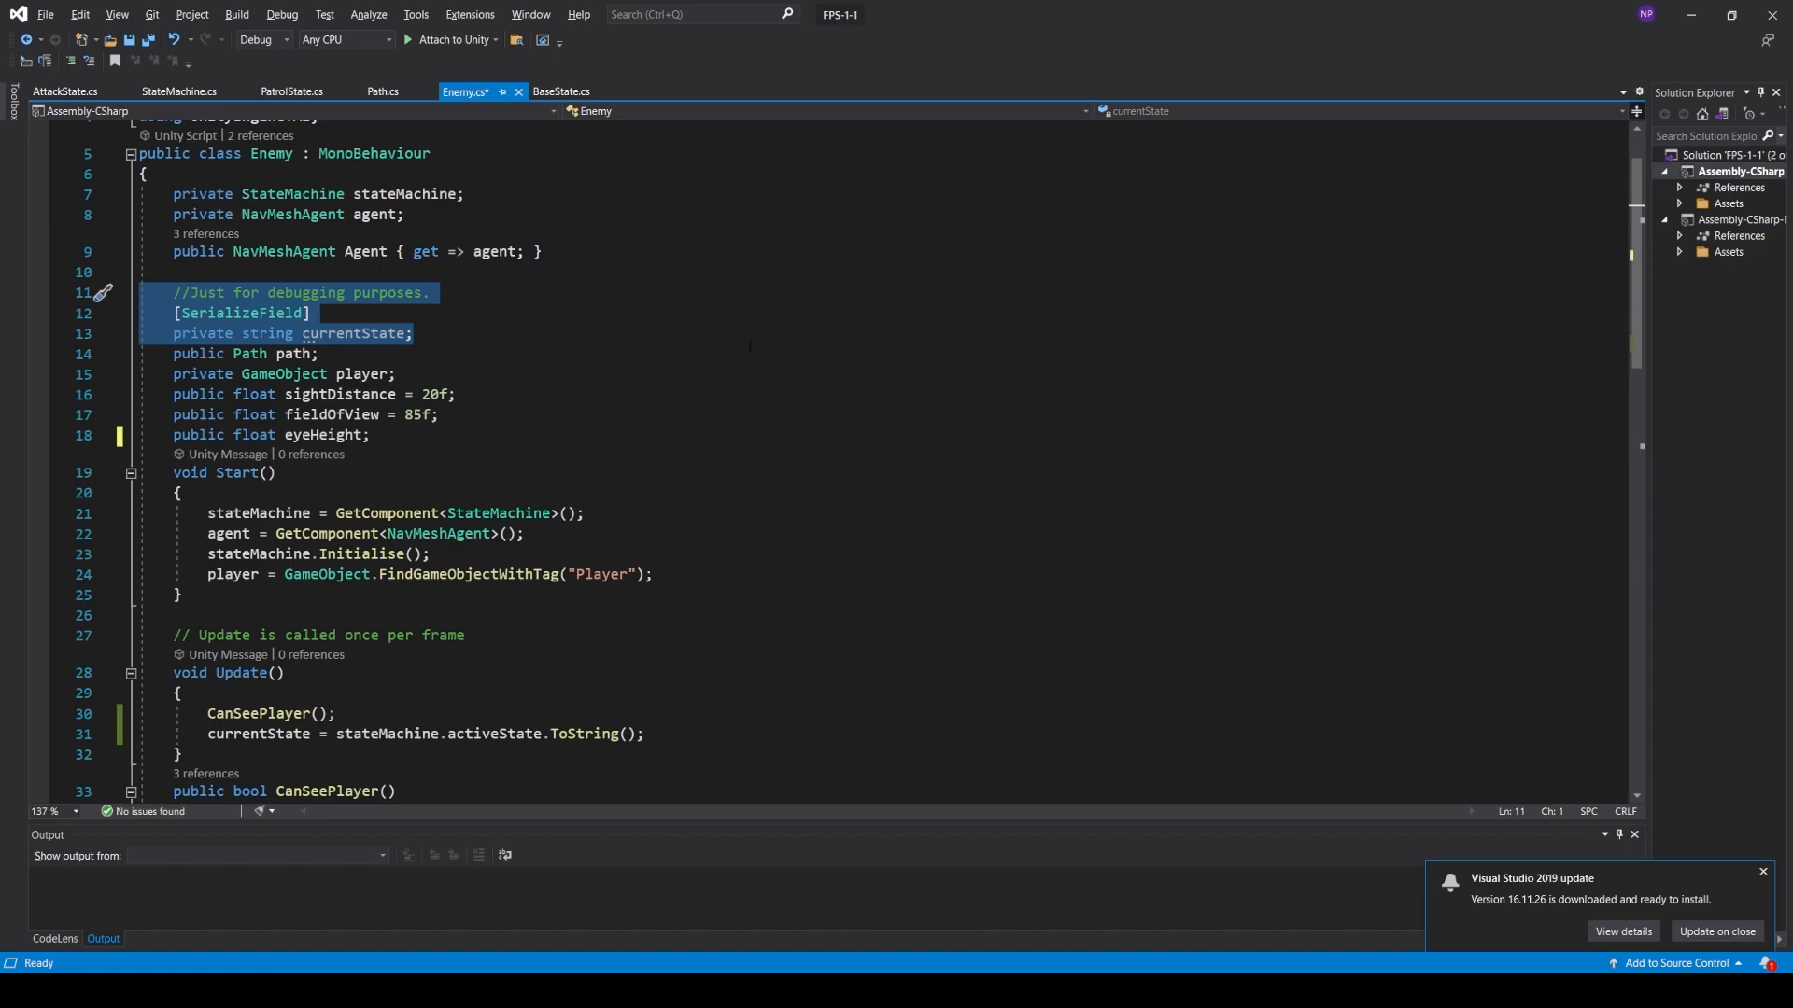
{"action": "key", "text": "alt+Down"}
{"action": "key", "text": "alt+Down"}
{"action": "key", "text": "alt+Down"}
{"action": "key", "text": "alt+Down"}
{"action": "key", "text": "alt+Down"}
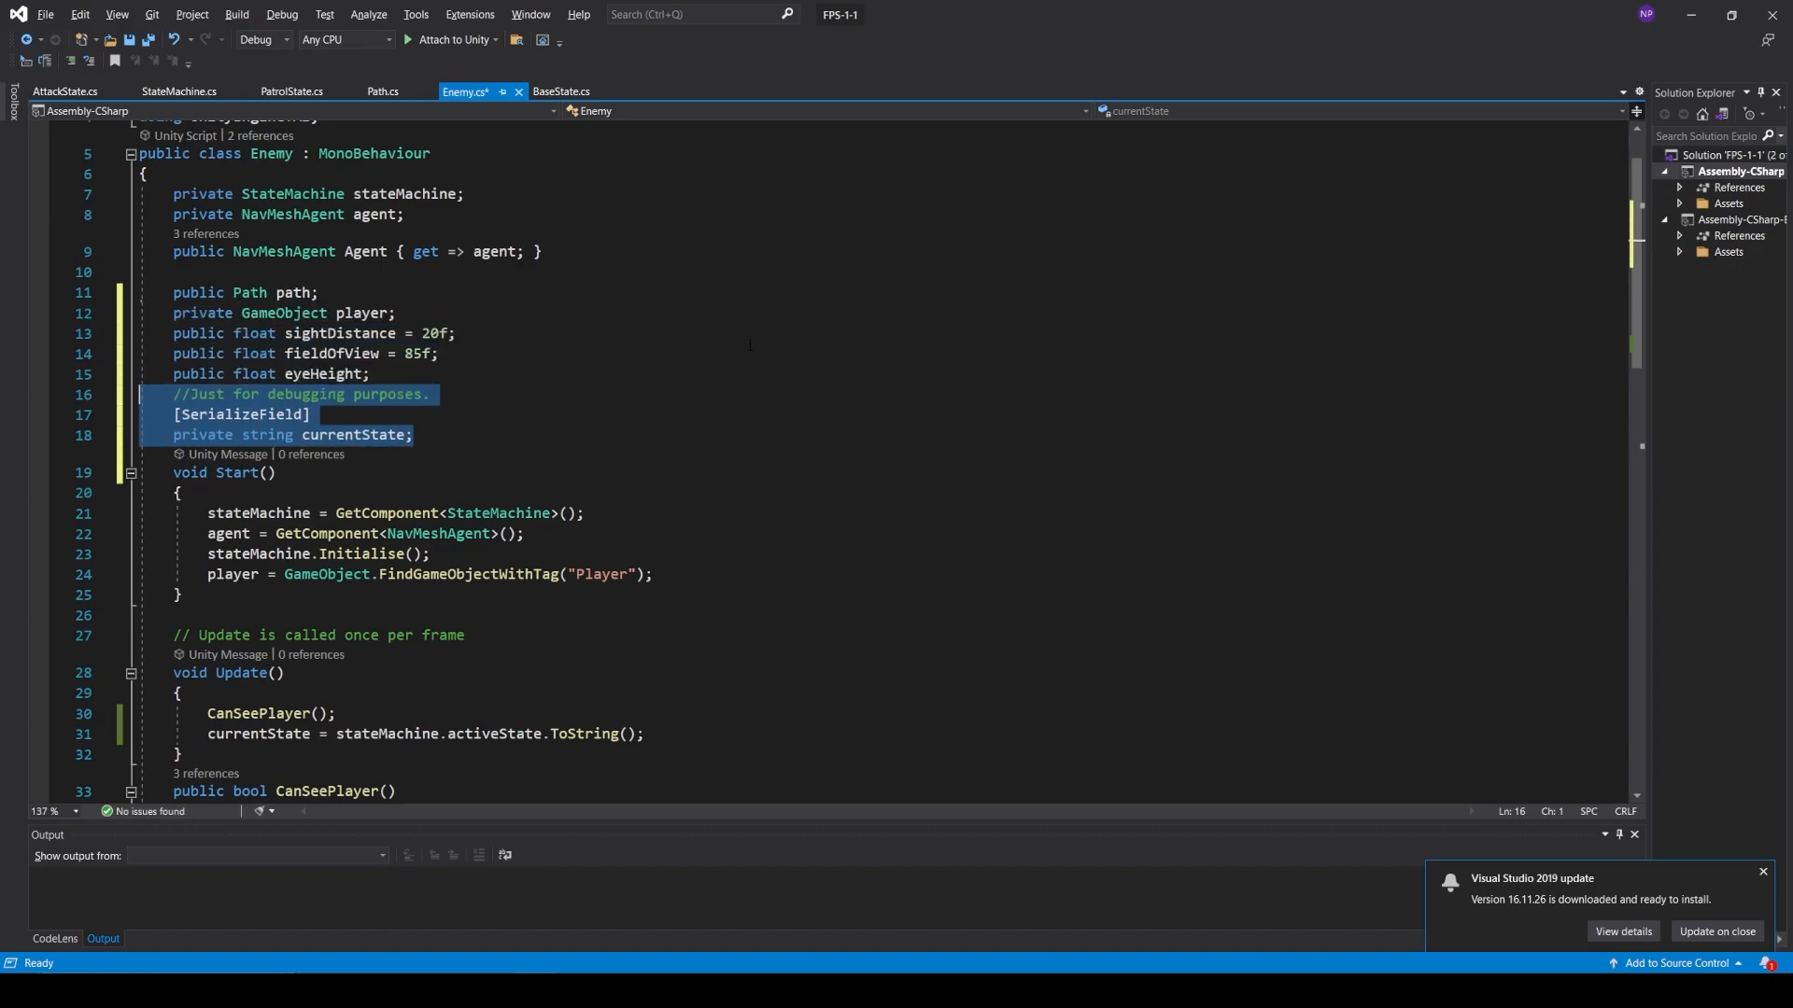
- Move the private GameObject player field up to directly below the private NavMeshAgent agent field
{"action": "left_click", "coordinate": [454, 423]}
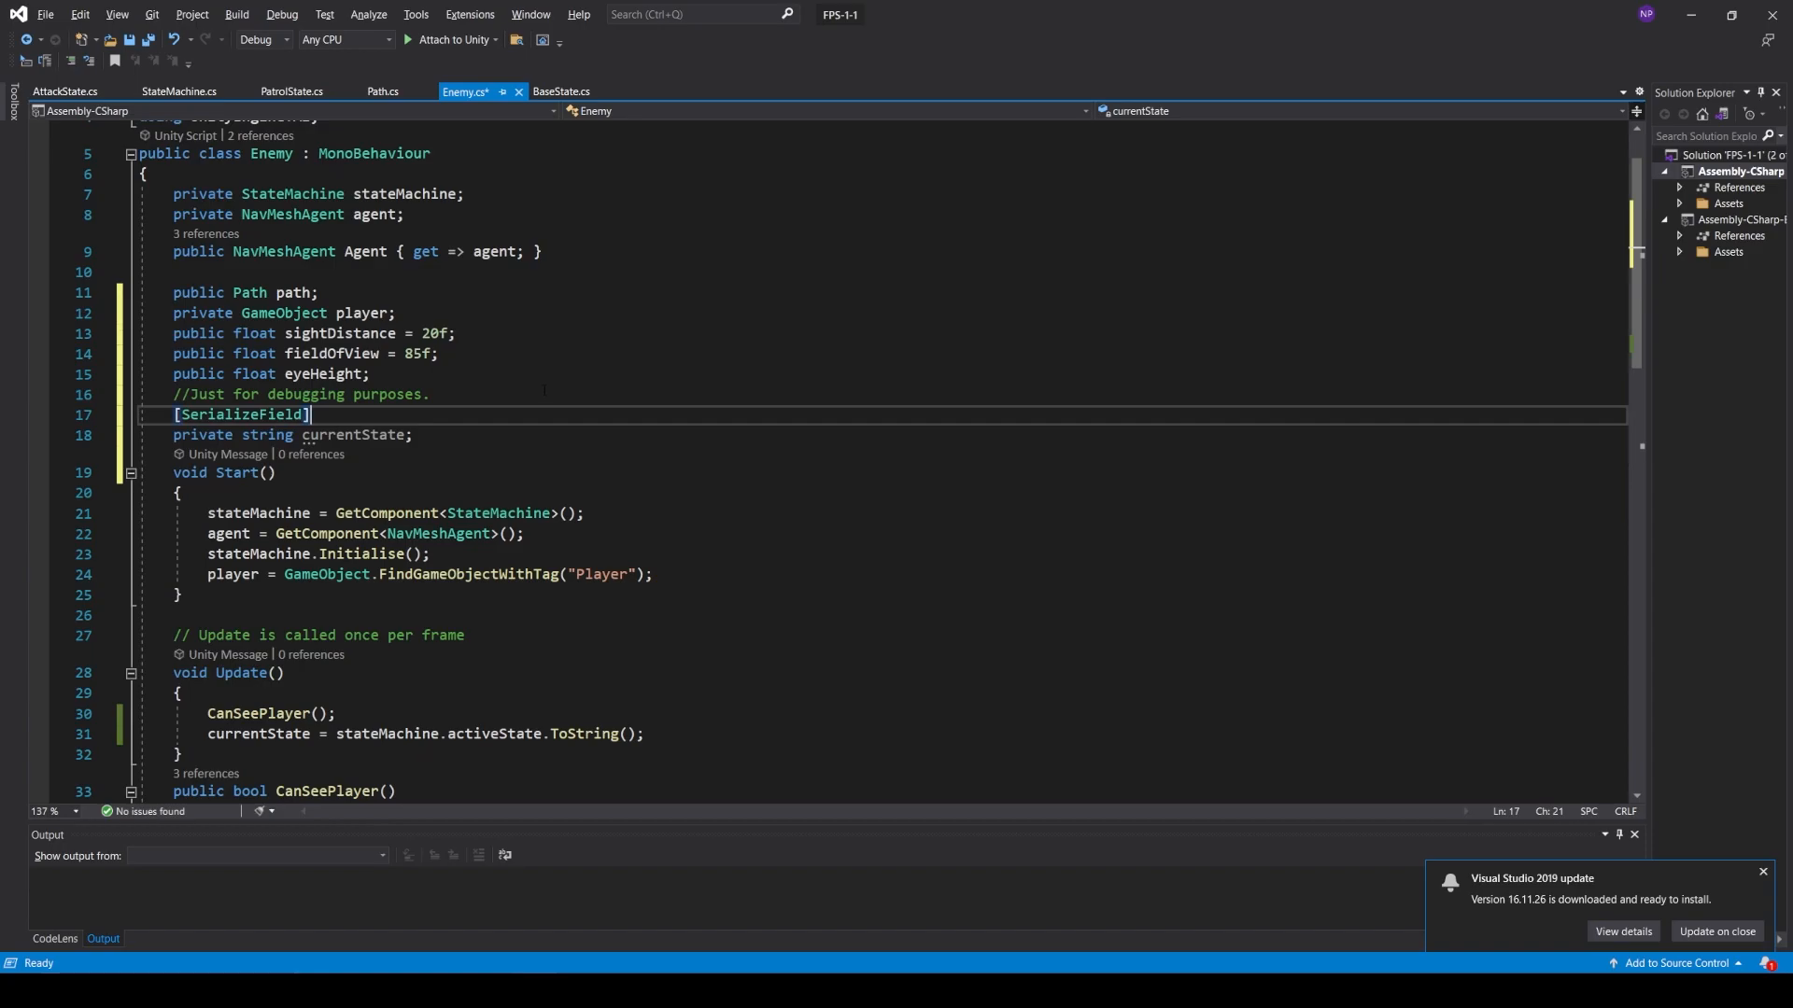
{"action": "key", "text": "Up"}
{"action": "key", "text": "Up"}
{"action": "key", "text": "Up"}
{"action": "key", "text": "Up"}
{"action": "key", "text": "Up"}
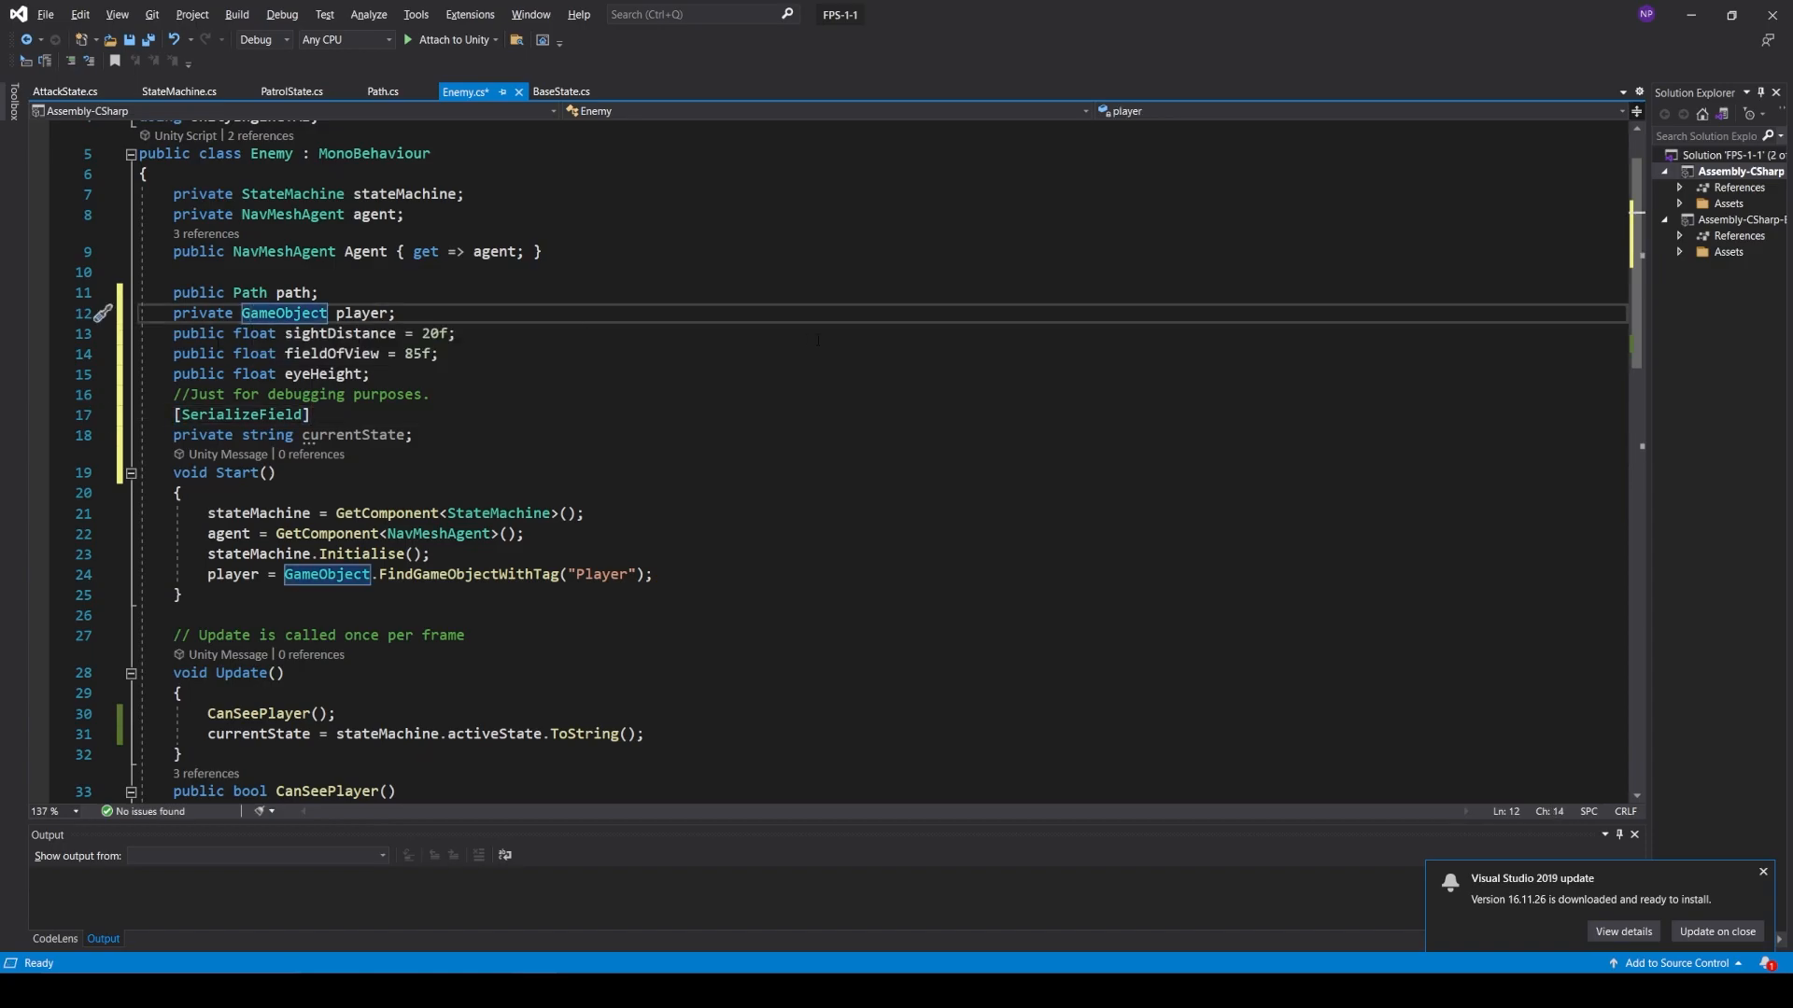
{"action": "key", "text": "alt+Up"}
{"action": "key", "text": "alt+Up"}
{"action": "key", "text": "alt+Up"}
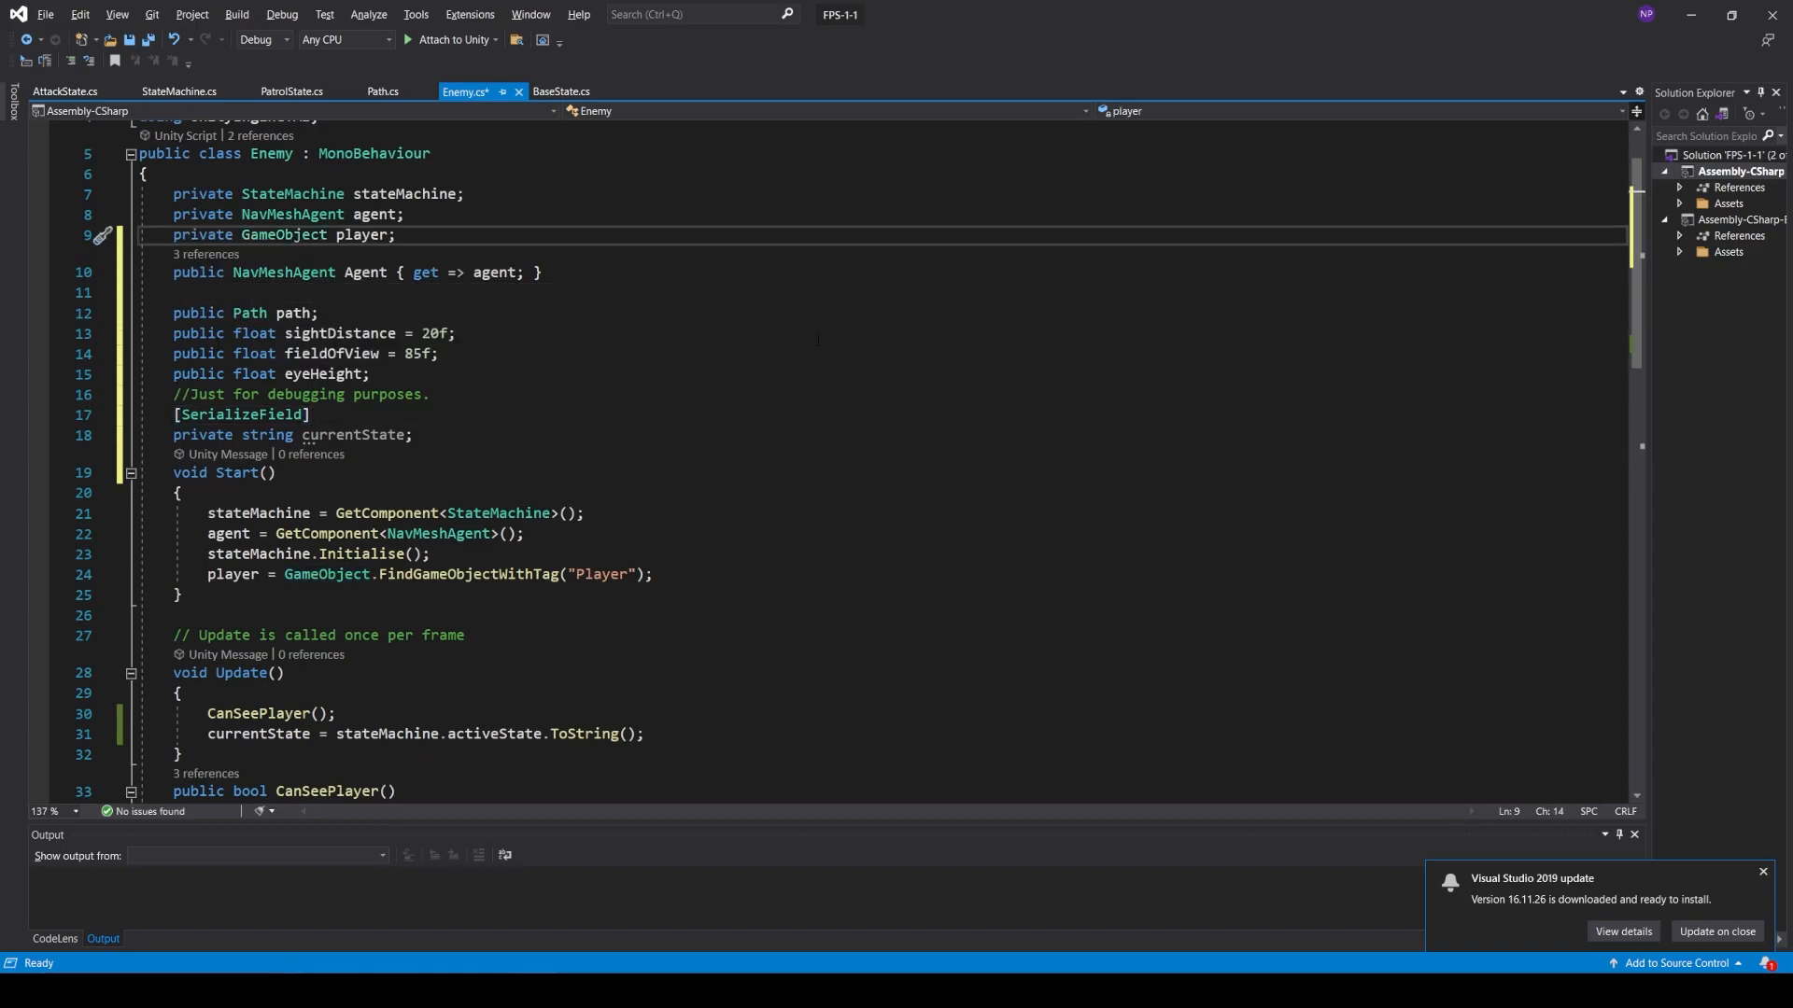
- Add the attribute [Header("Sight Values")] above the sightDistance field and save the script
{"action": "left_click", "coordinate": [368, 317]}
{"action": "key", "text": "Return"}
{"action": "type", "text": "[Head"}
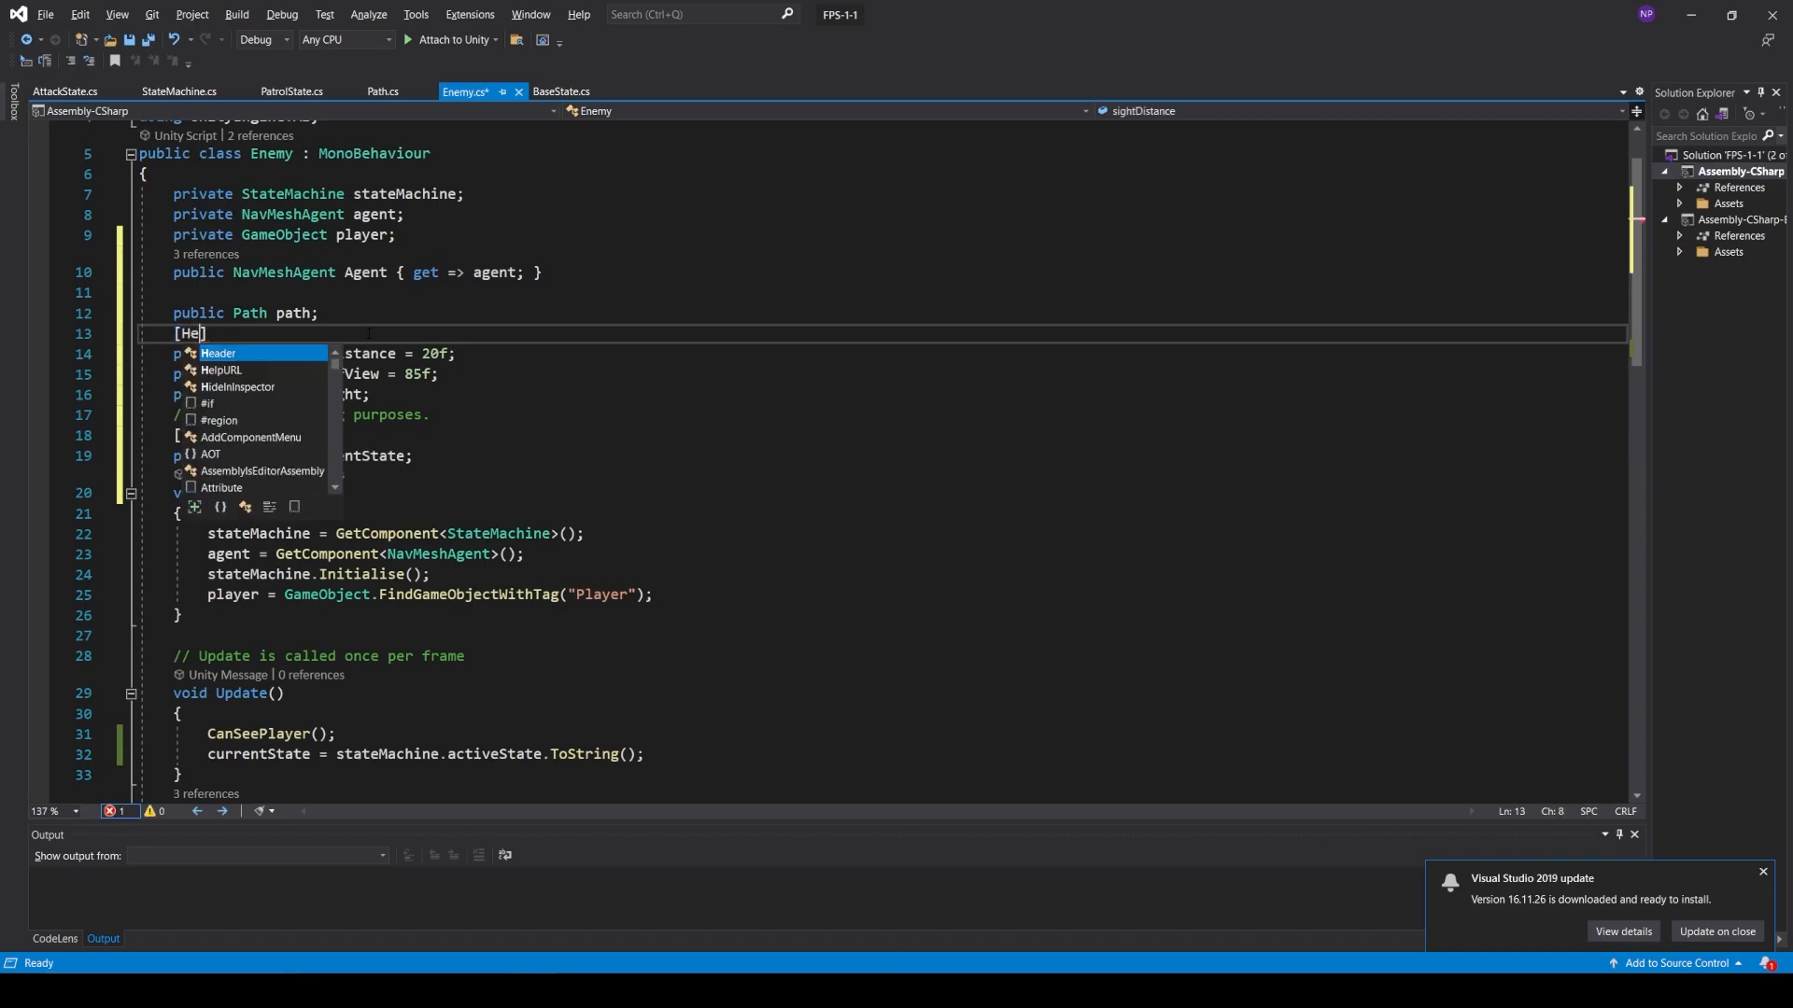
{"action": "key", "text": "Tab"}
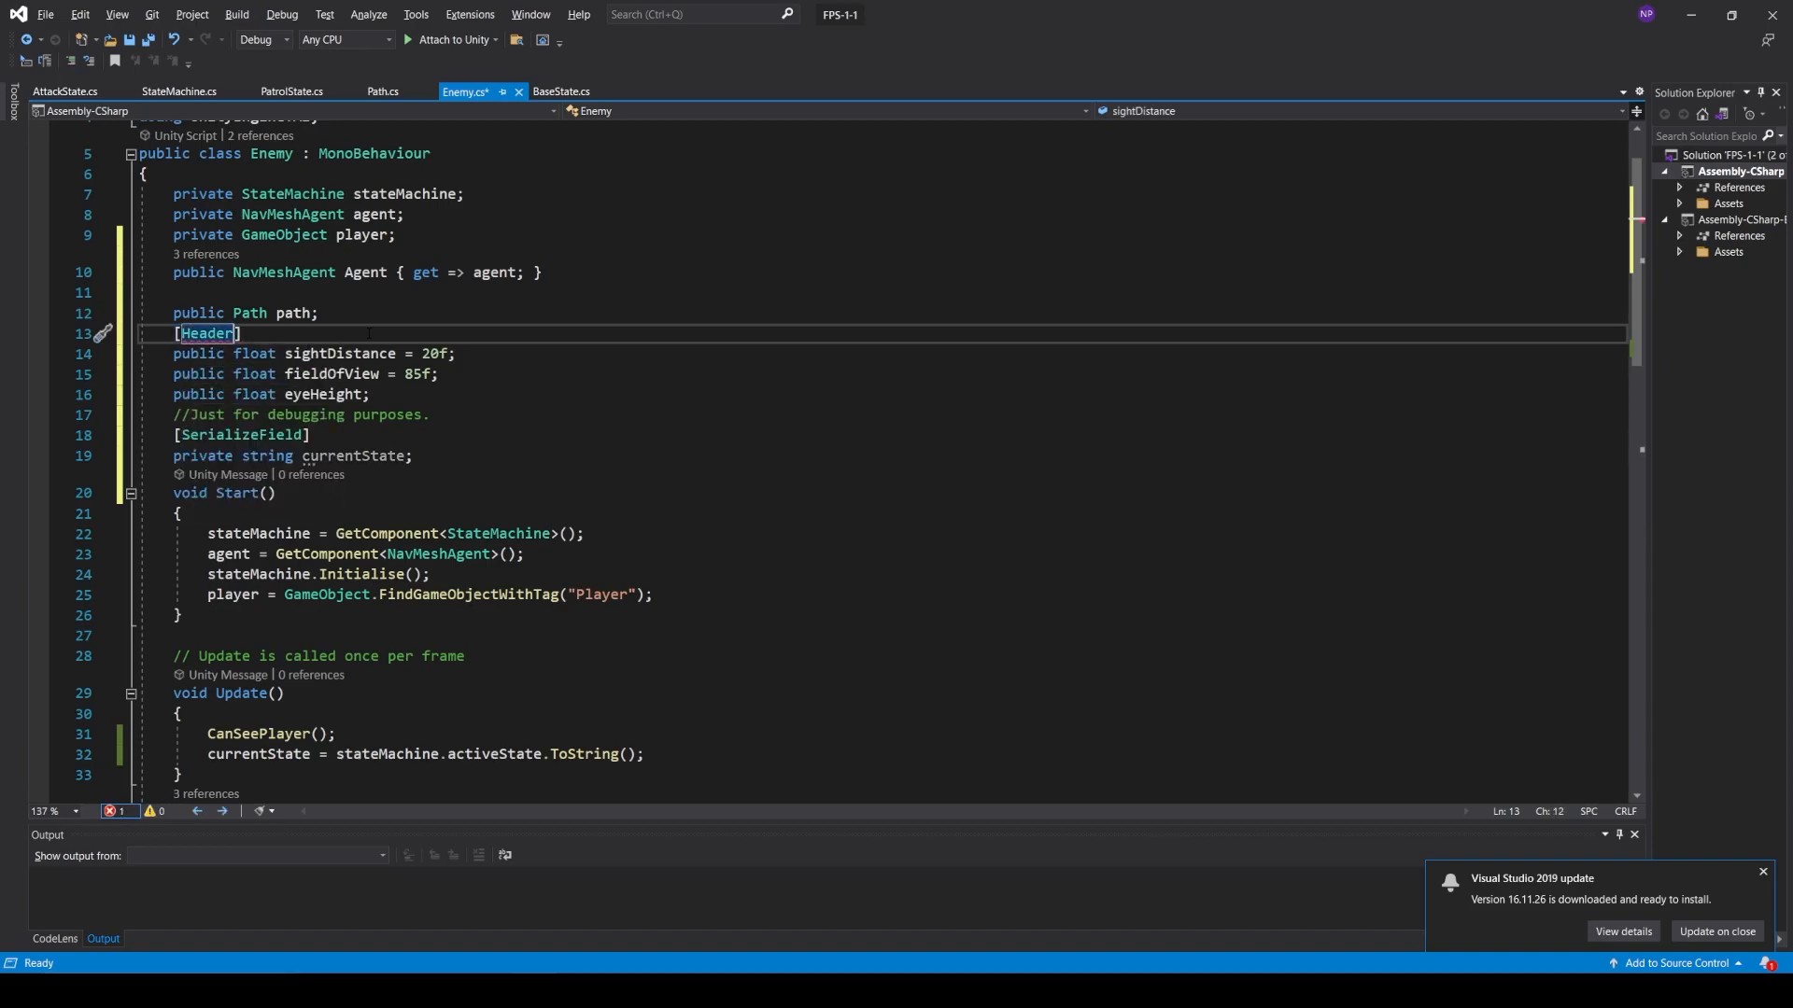
{"action": "type", "text": "(\"Sig"}
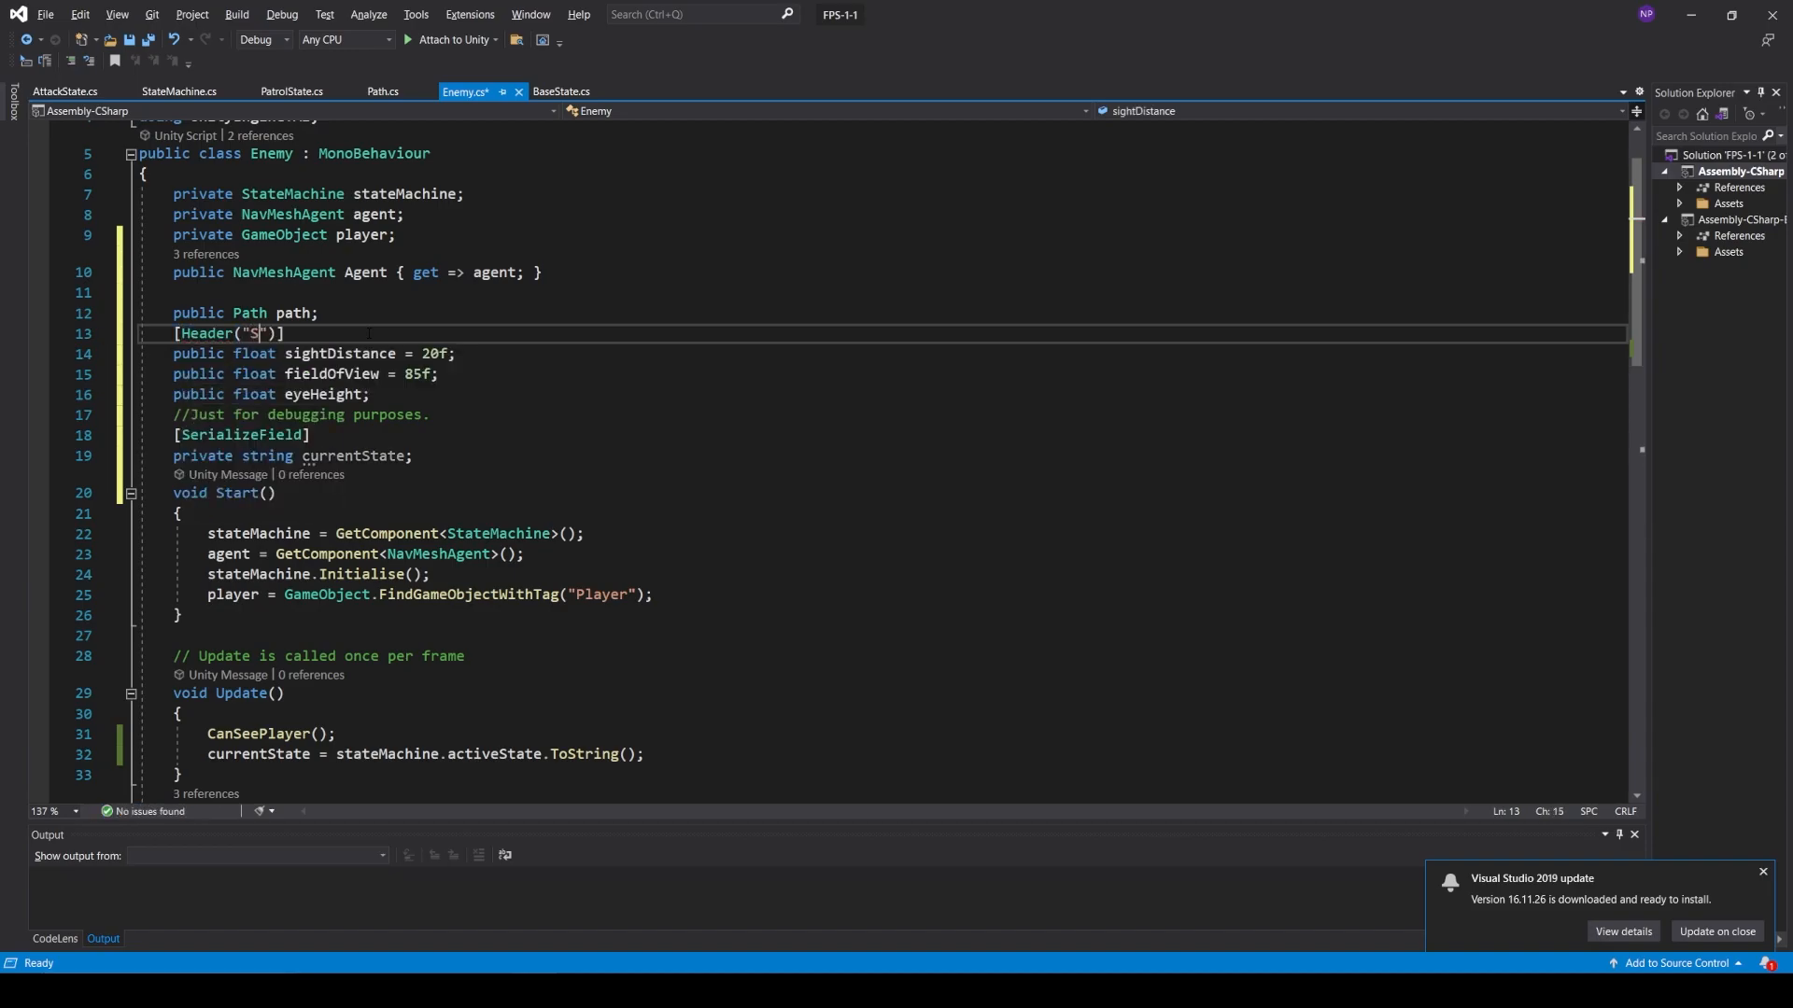
{"action": "type", "text": "ht Values\")"}
{"action": "key", "text": "ctrl+s"}
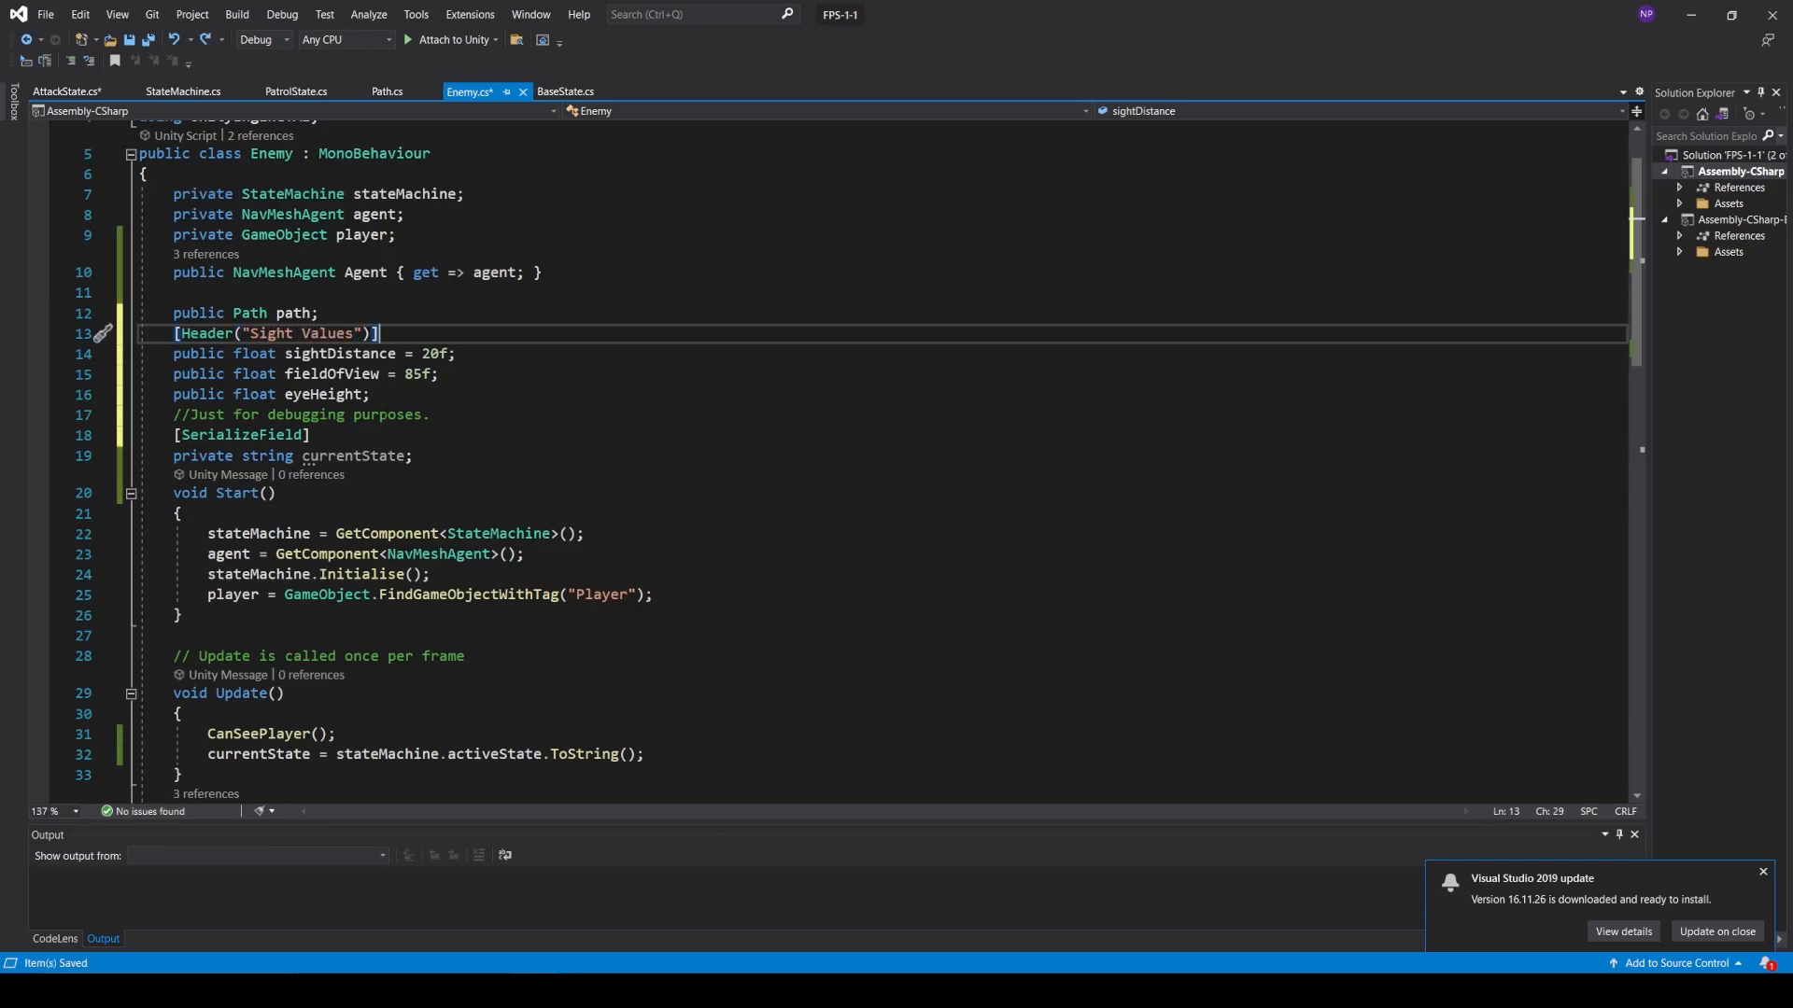
- Add the attribute [Header("Weapon Values")] on a new line below the eyeHeight field
{"action": "left_click", "coordinate": [495, 400]}
{"action": "key", "text": "Return"}
{"action": "type", "text": "["}
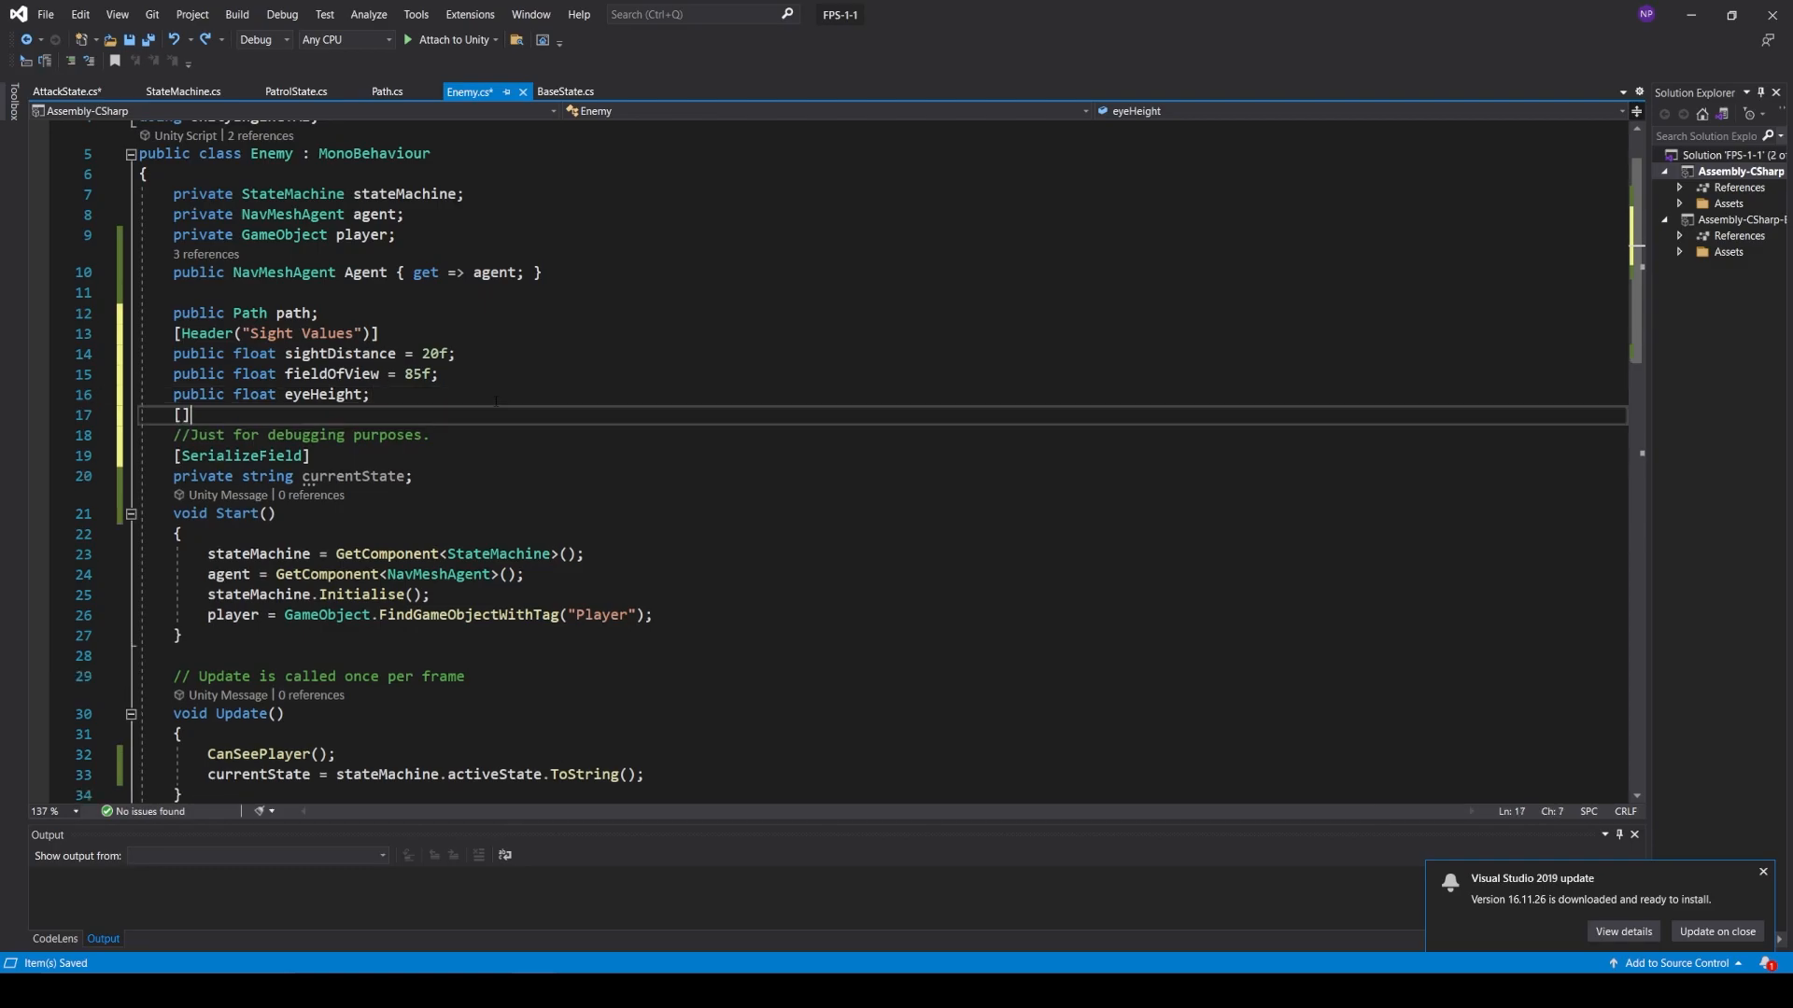
{"action": "type", "text": "Header(\"\""}
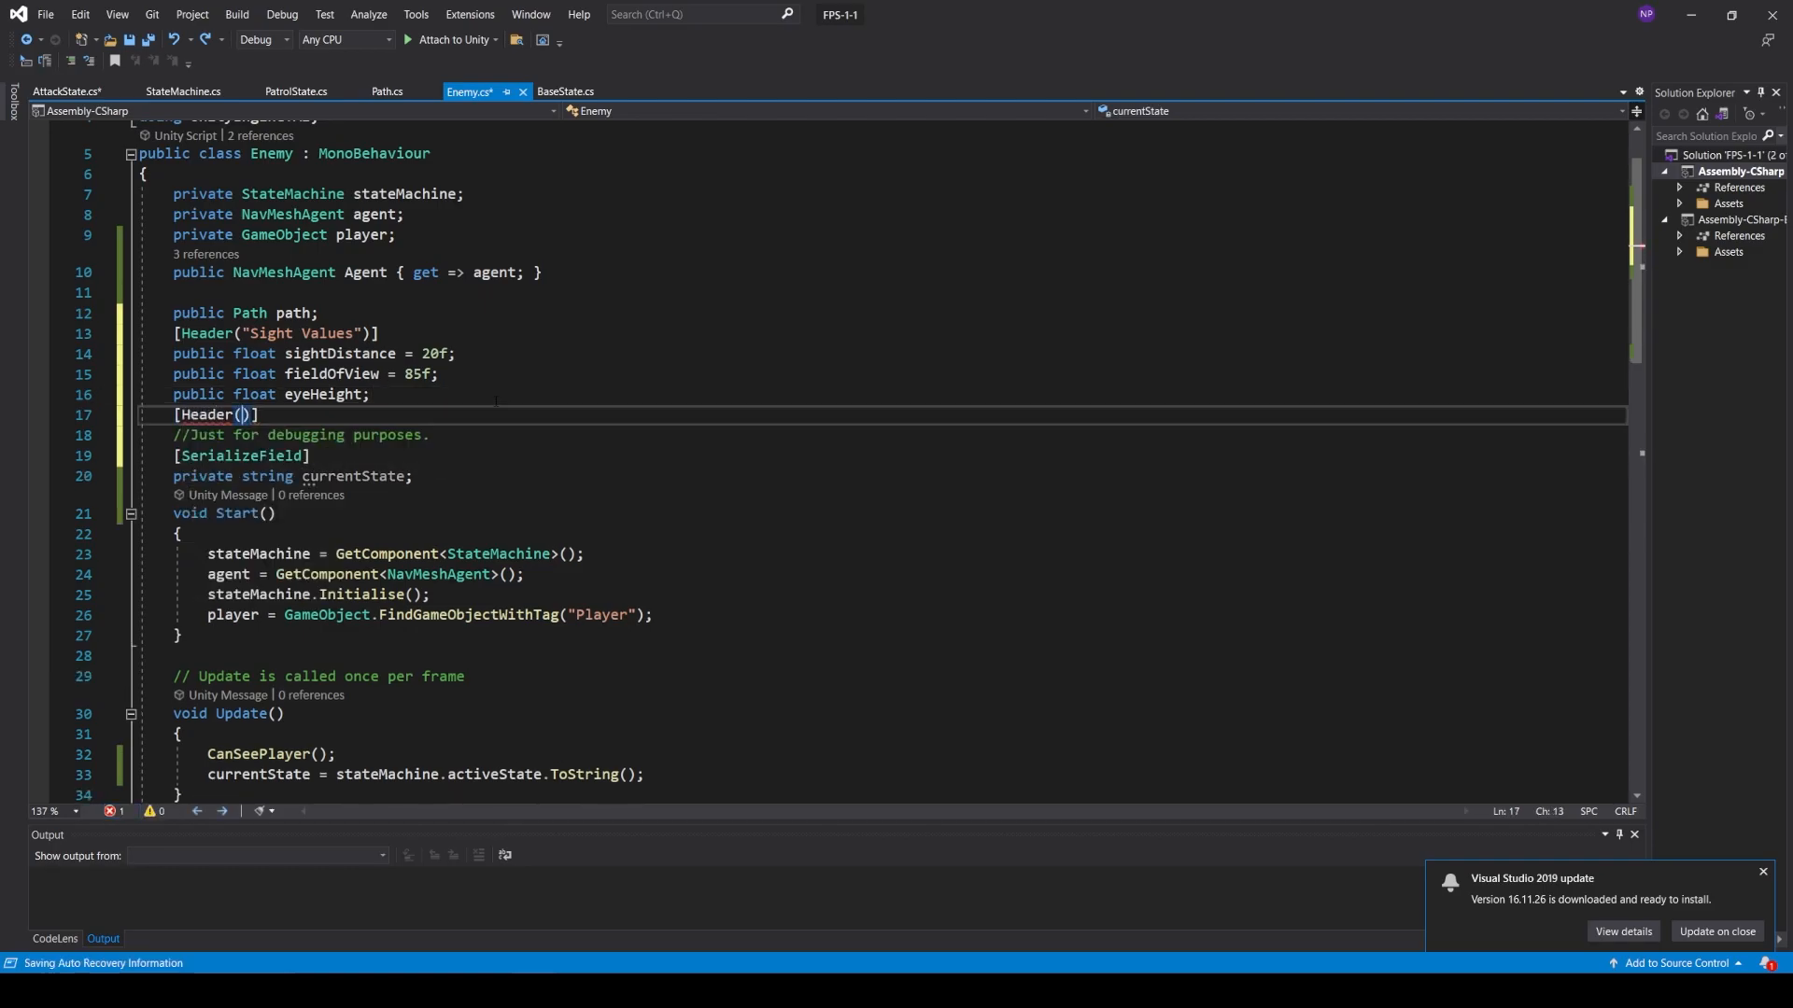
{"action": "key", "text": "Left"}
{"action": "type", "text": "Weapon "}
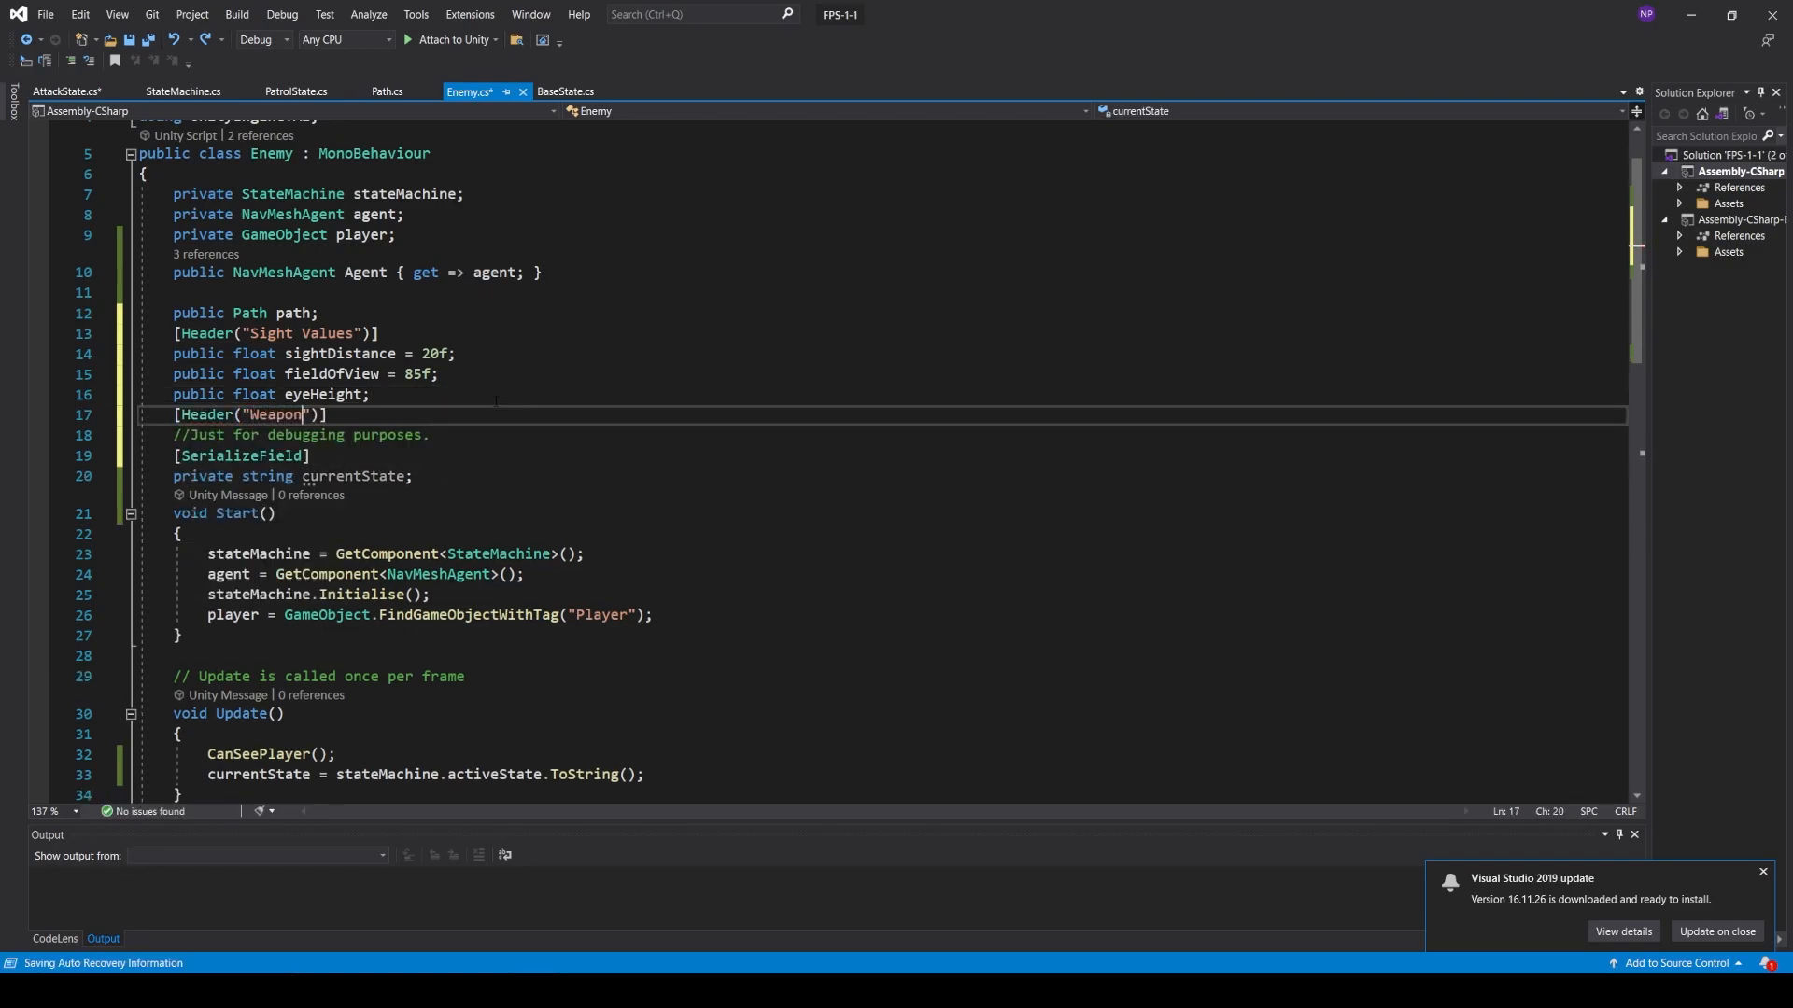
{"action": "type", "text": "Values"}
- Declare a public Transform field named gunBarrel under the Weapon Values header
{"action": "key", "text": "End"}
{"action": "key", "text": "Return"}
{"action": "type", "text": "public tran"}
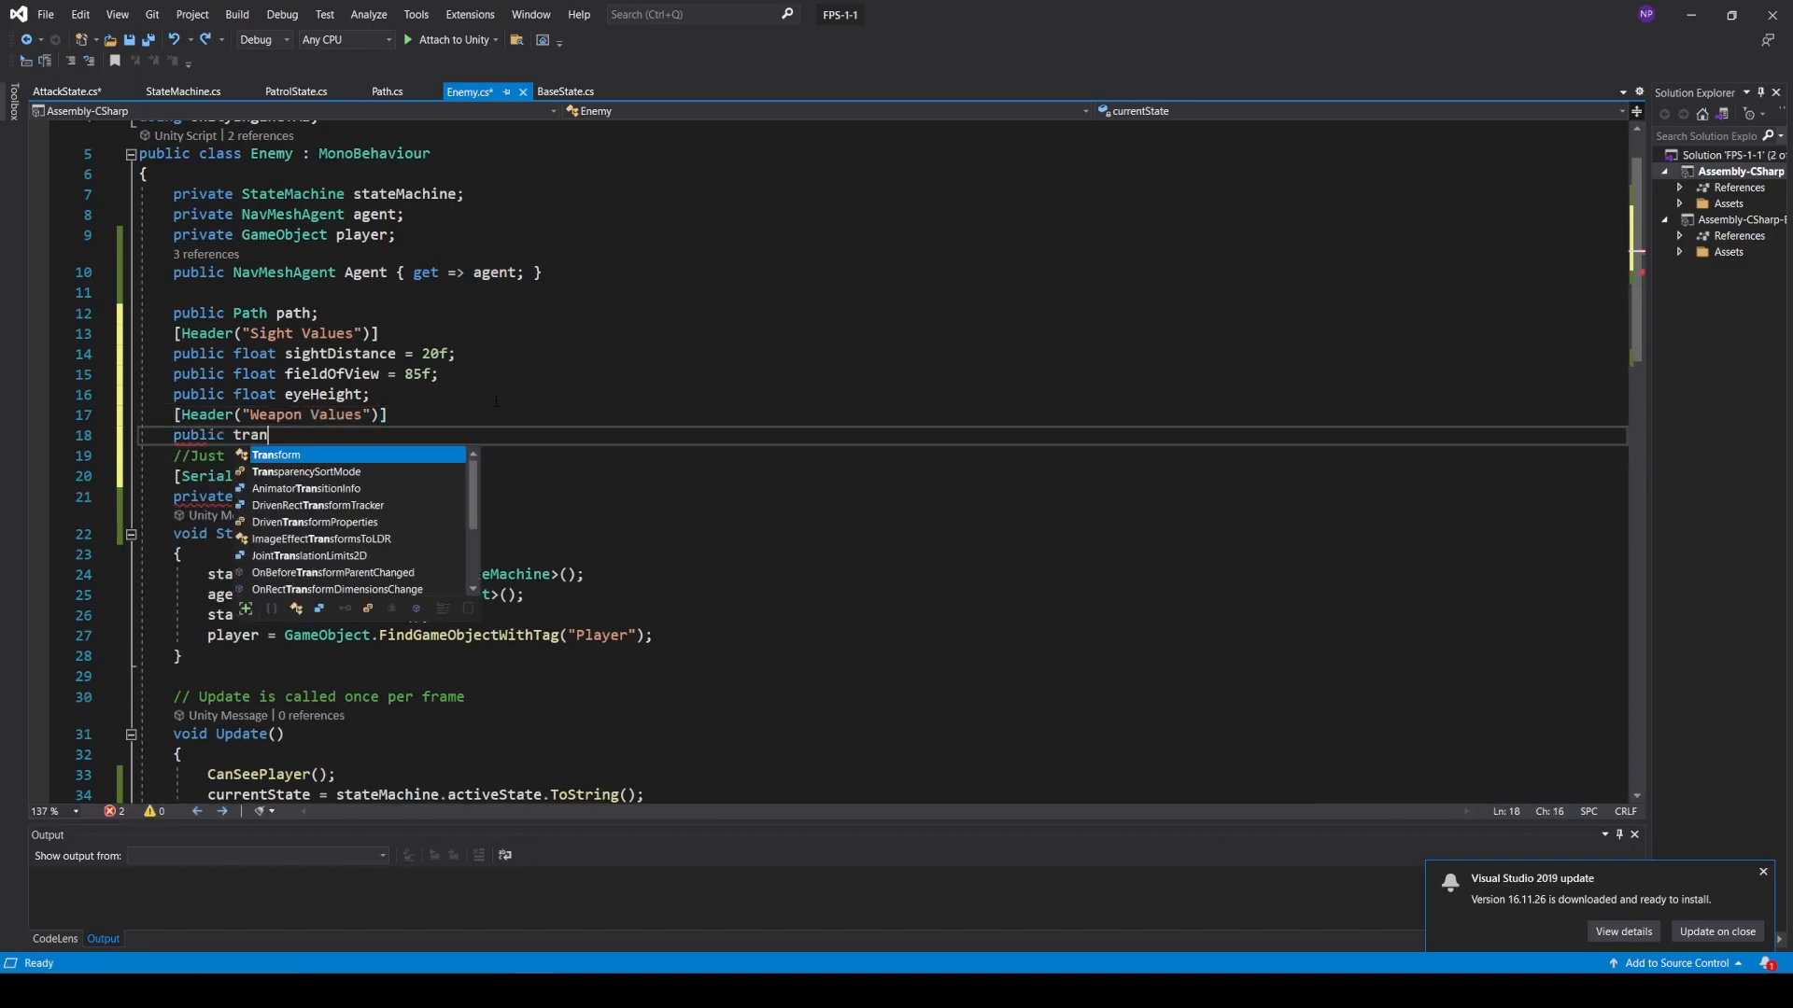
{"action": "key", "text": "Tab"}
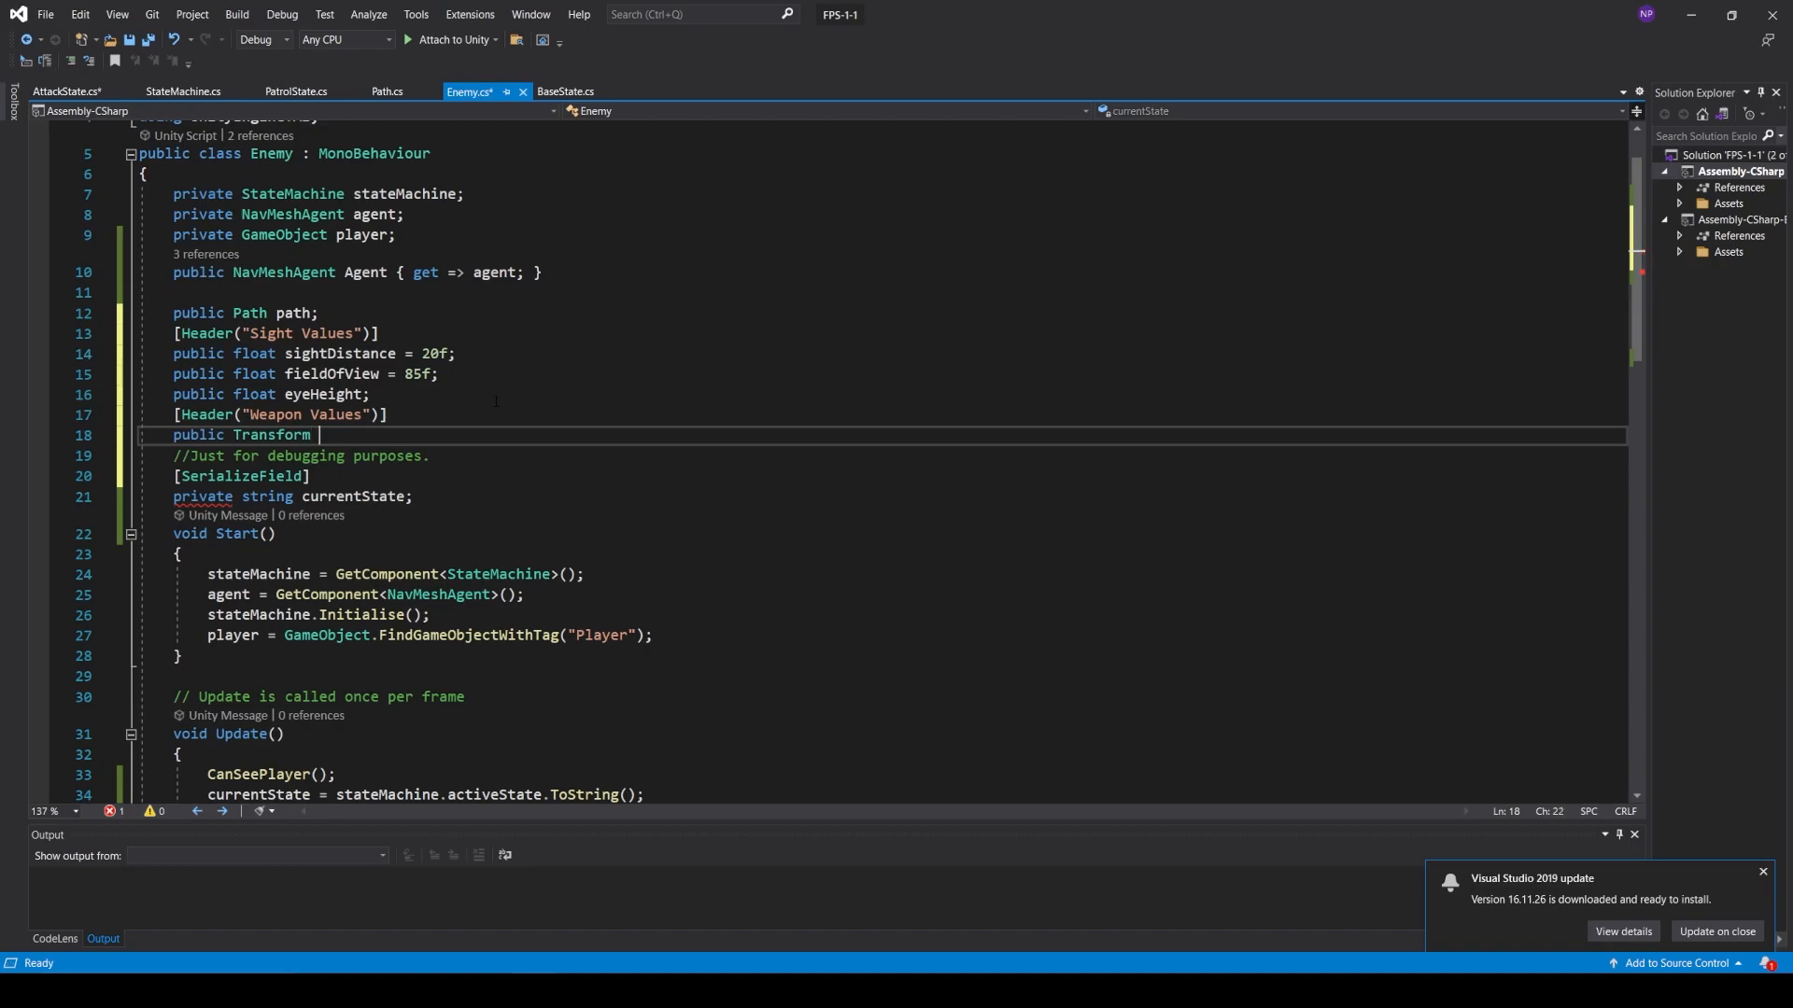
{"action": "type", "text": "gunBarrel"}
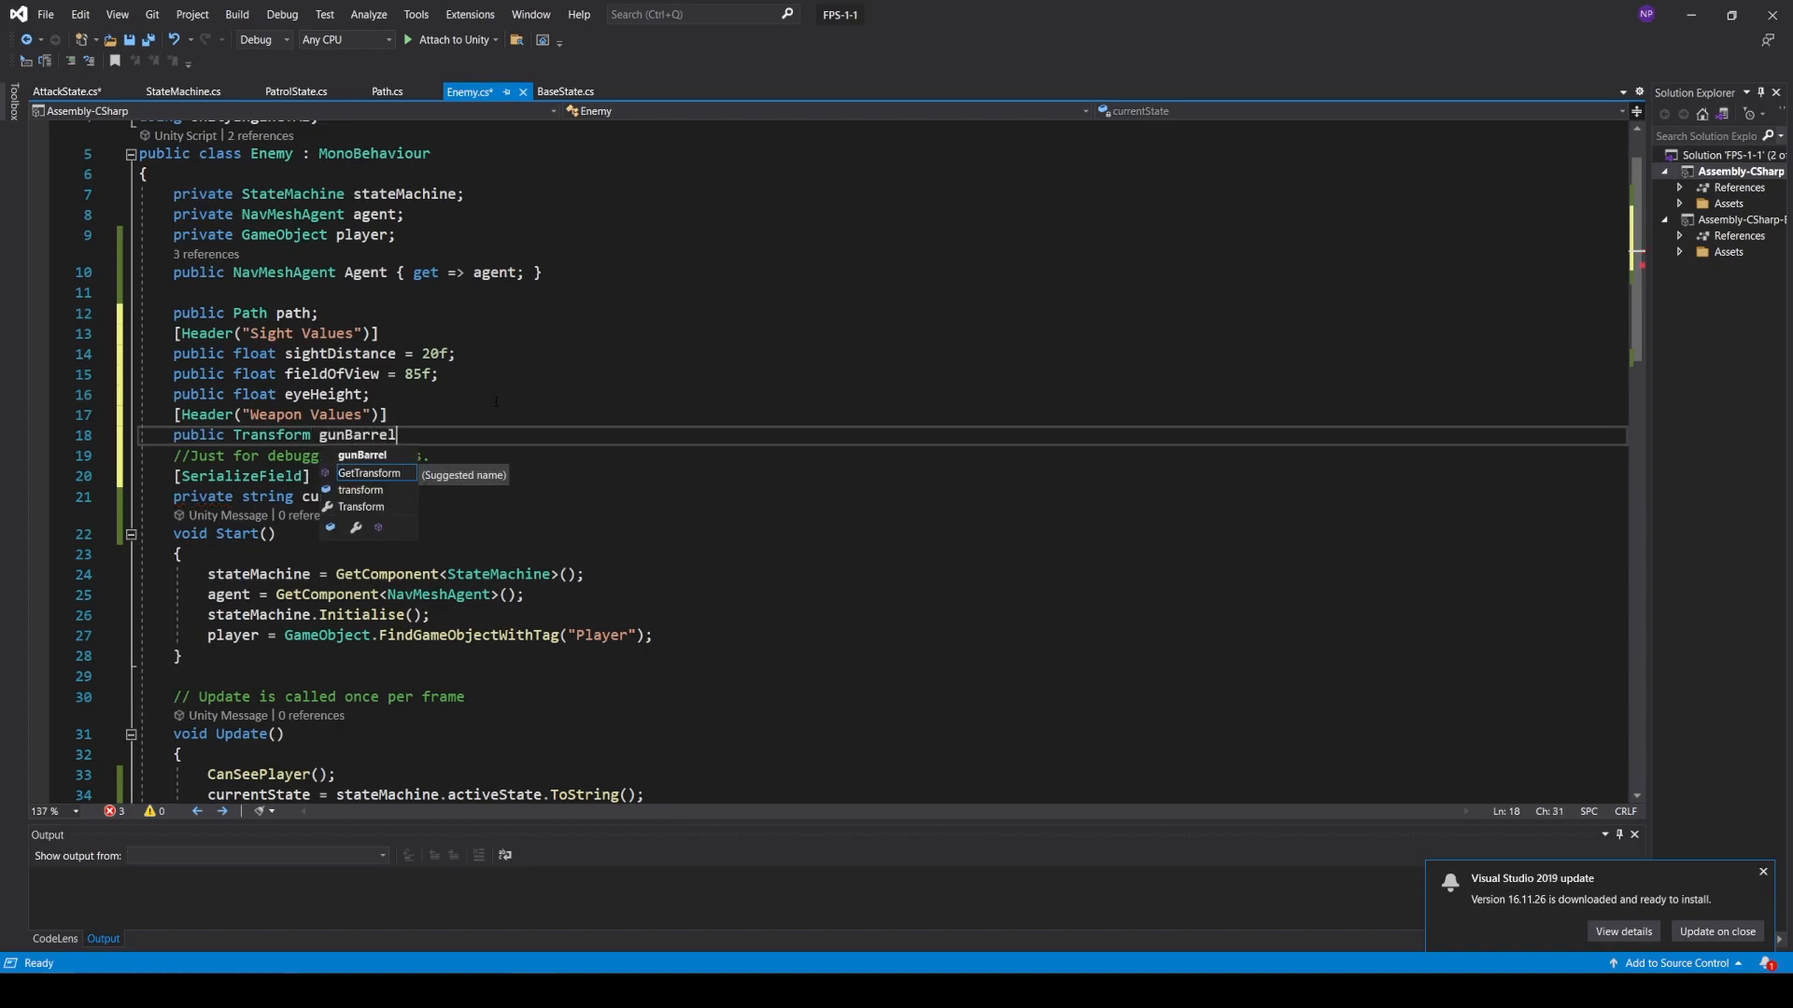
{"action": "type", "text": ";"}
- Declare a public float field named fireRate below the gunBarrel field
{"action": "key", "text": "Return"}
{"action": "type", "text": "public float fir"}
{"action": "key", "text": "BackSpace"}
{"action": "key", "text": "BackSpace"}
{"action": "key", "text": "BackSpace"}
{"action": "type", "text": "fireRate ="}
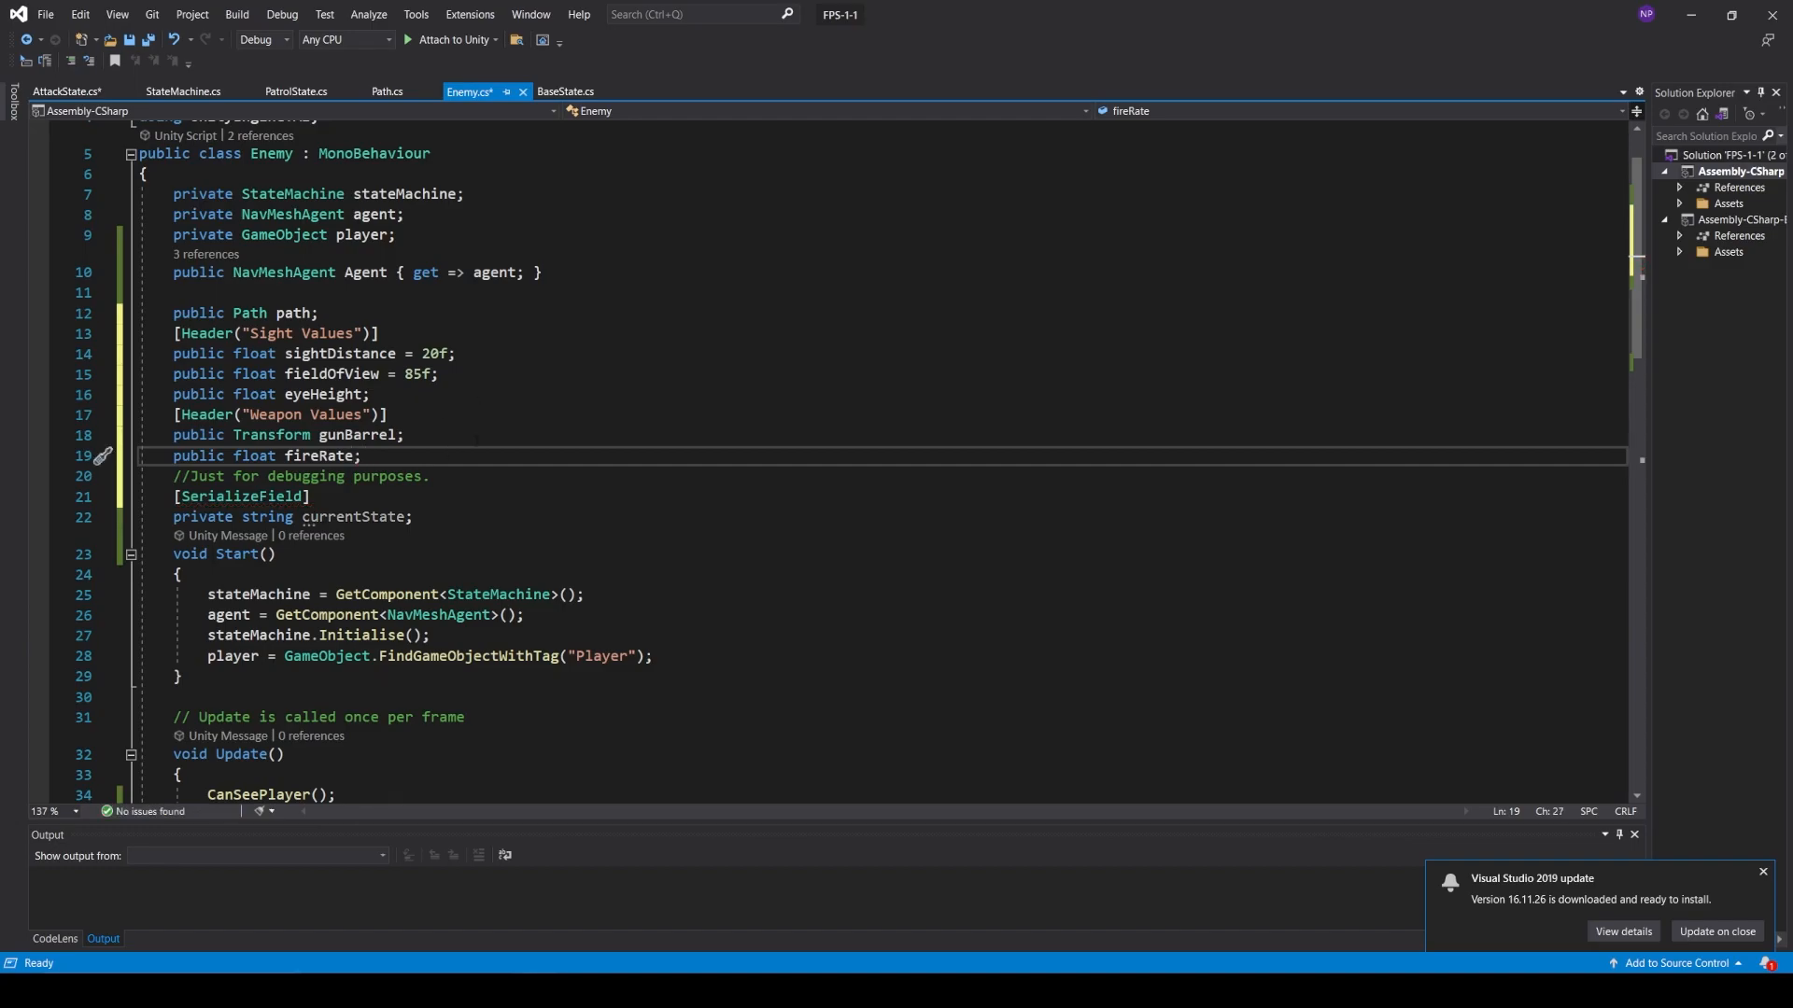
- Add a Range attribute from 0.1f to 10 above the fireRate field and save the script
{"action": "key", "text": "ctrl+Return"}
{"action": "type", "text": "[Range"}
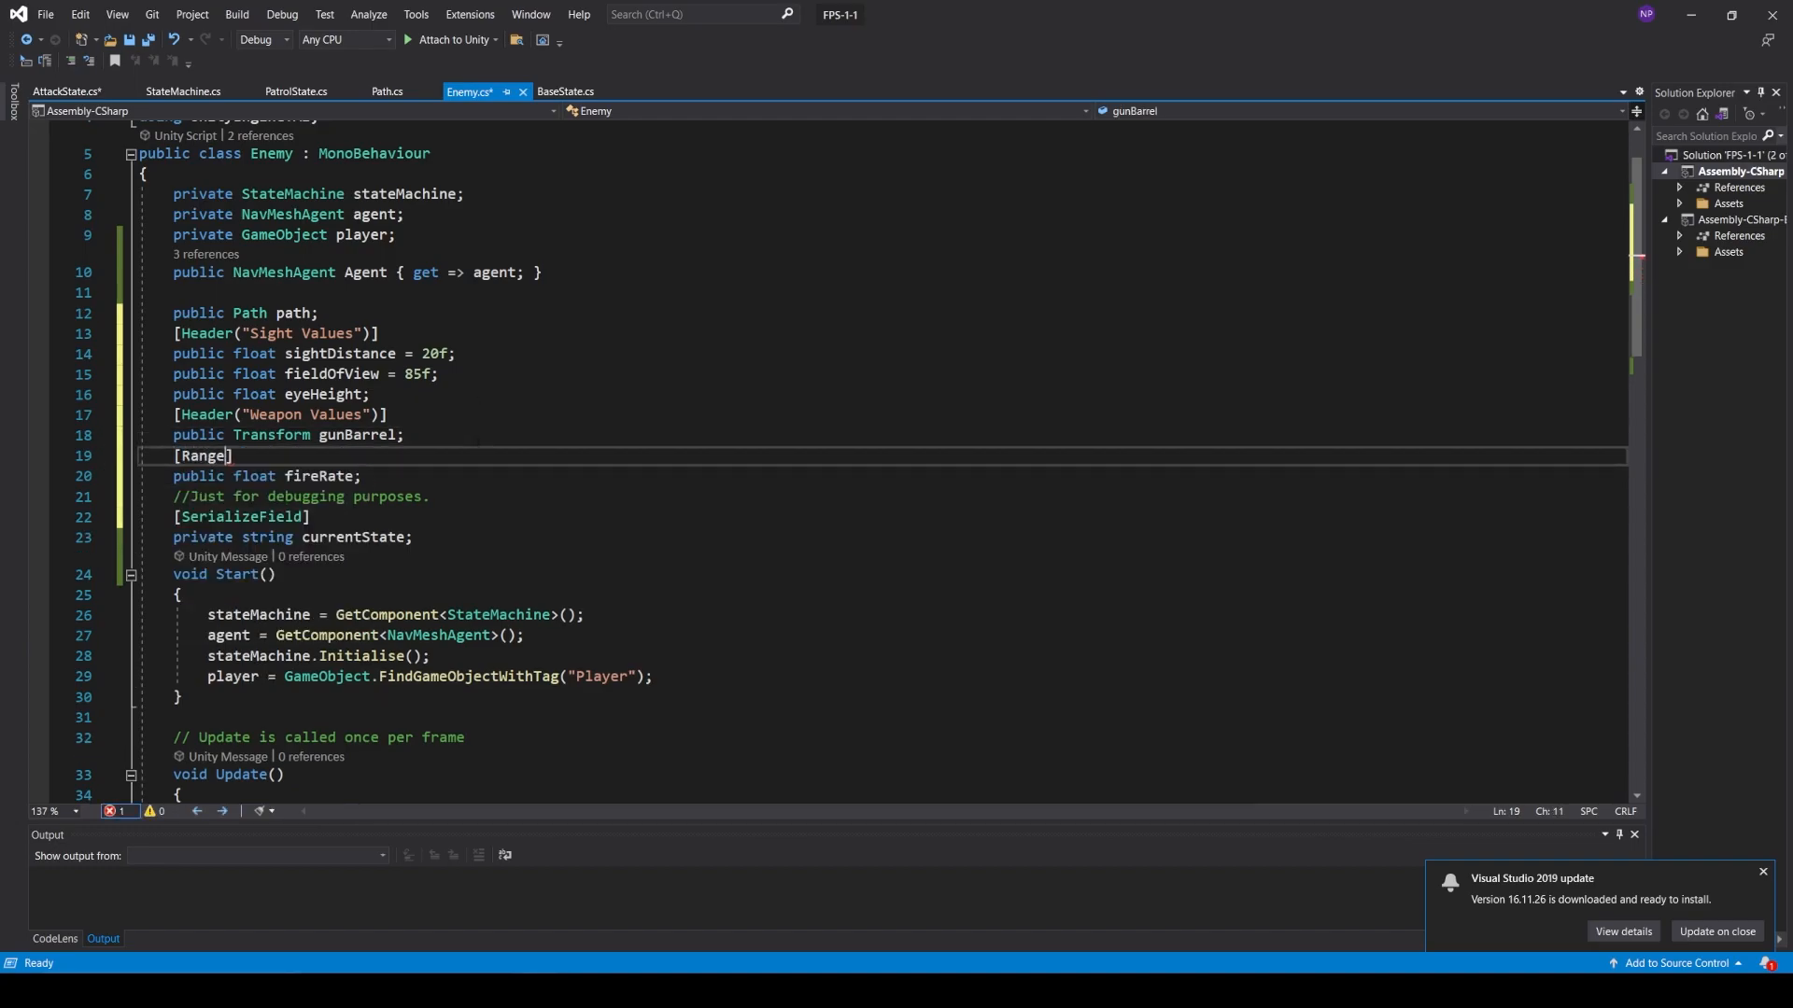
{"action": "type", "text": "("}
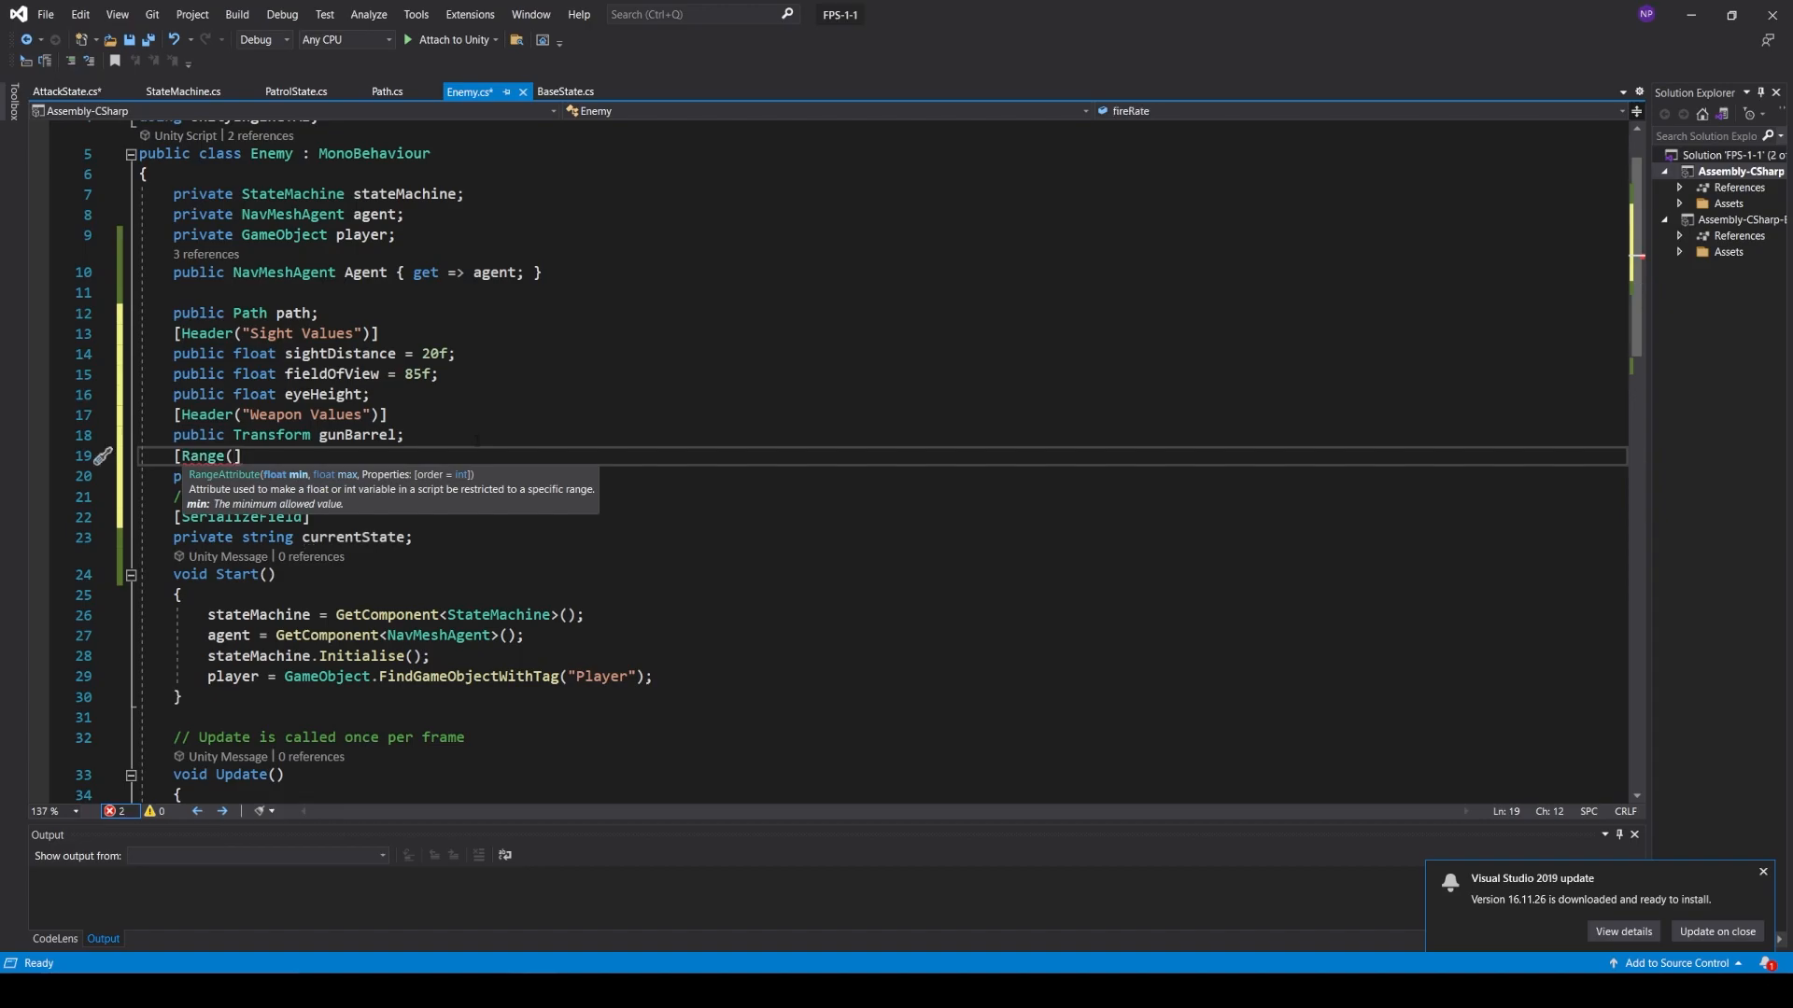
{"action": "type", "text": "."}
{"action": "type", "text": ".1f,"}
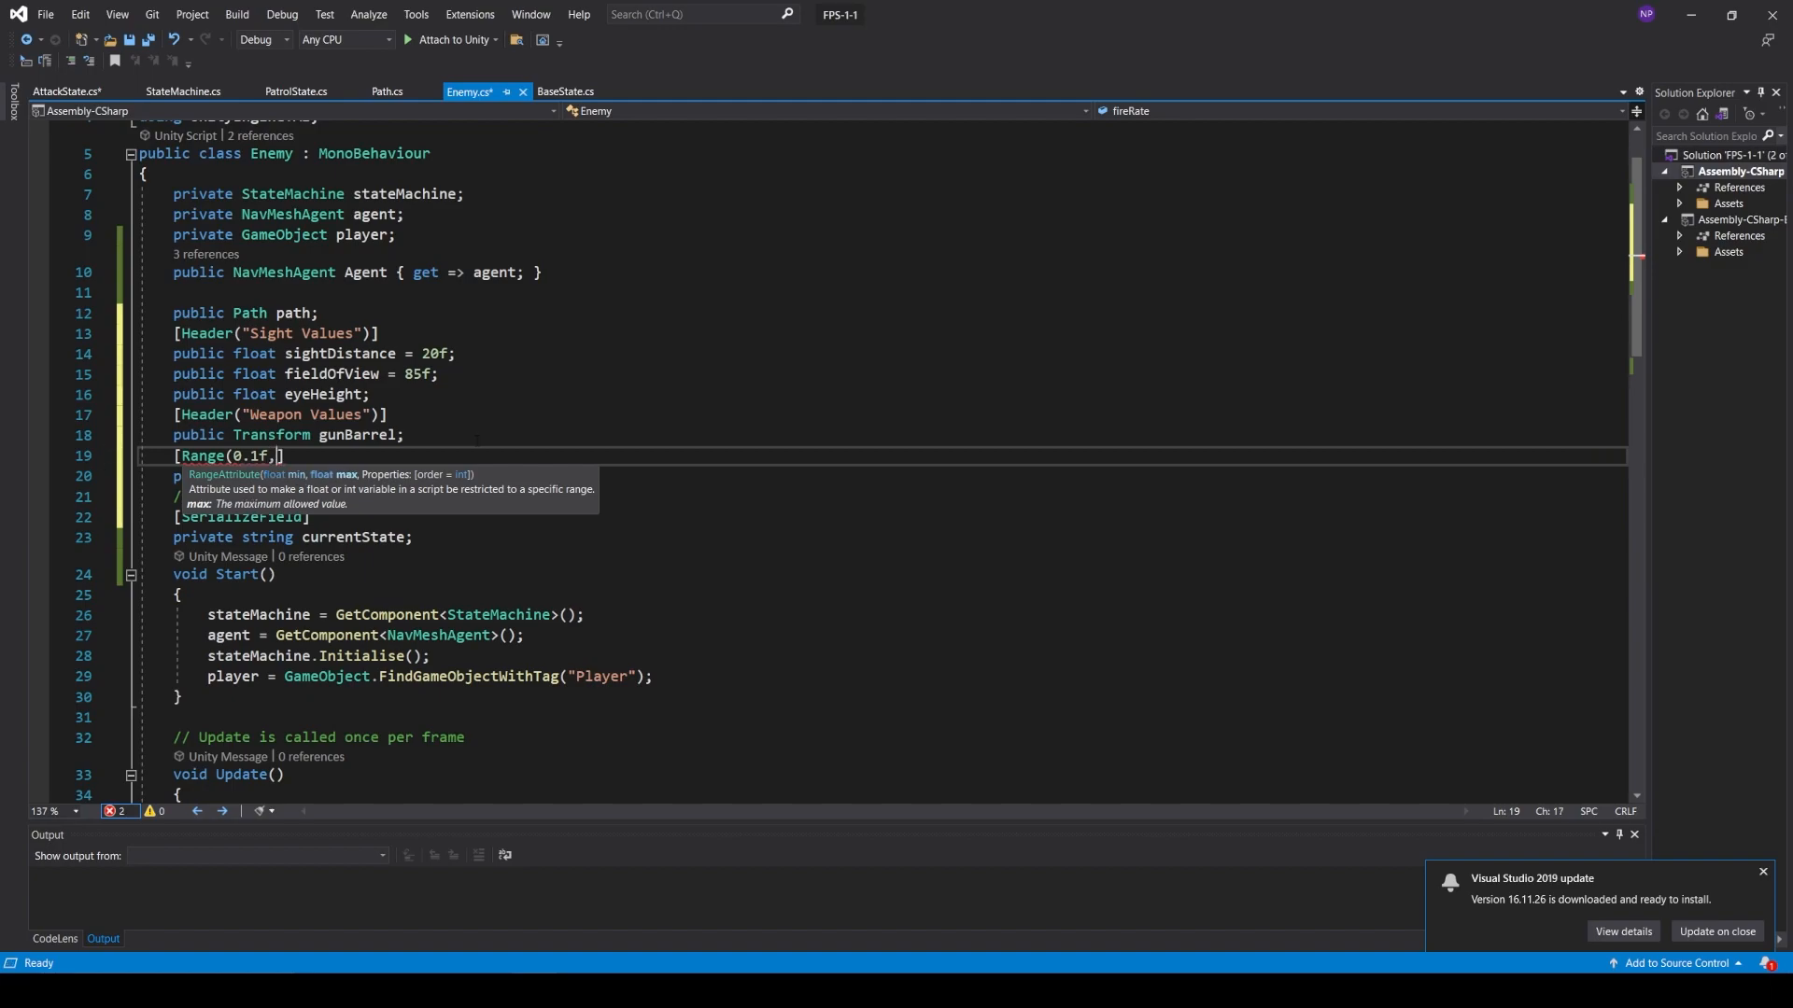
{"action": "type", "text": "10"}
{"action": "type", "text": ")"}
{"action": "key", "text": "ctrl+s"}
- Switch to Unity, assign the GunBarrel object to Cubert's Gun Barrel field and set Fire Rate to 1.3
{"action": "key", "text": "alt+Tab"}
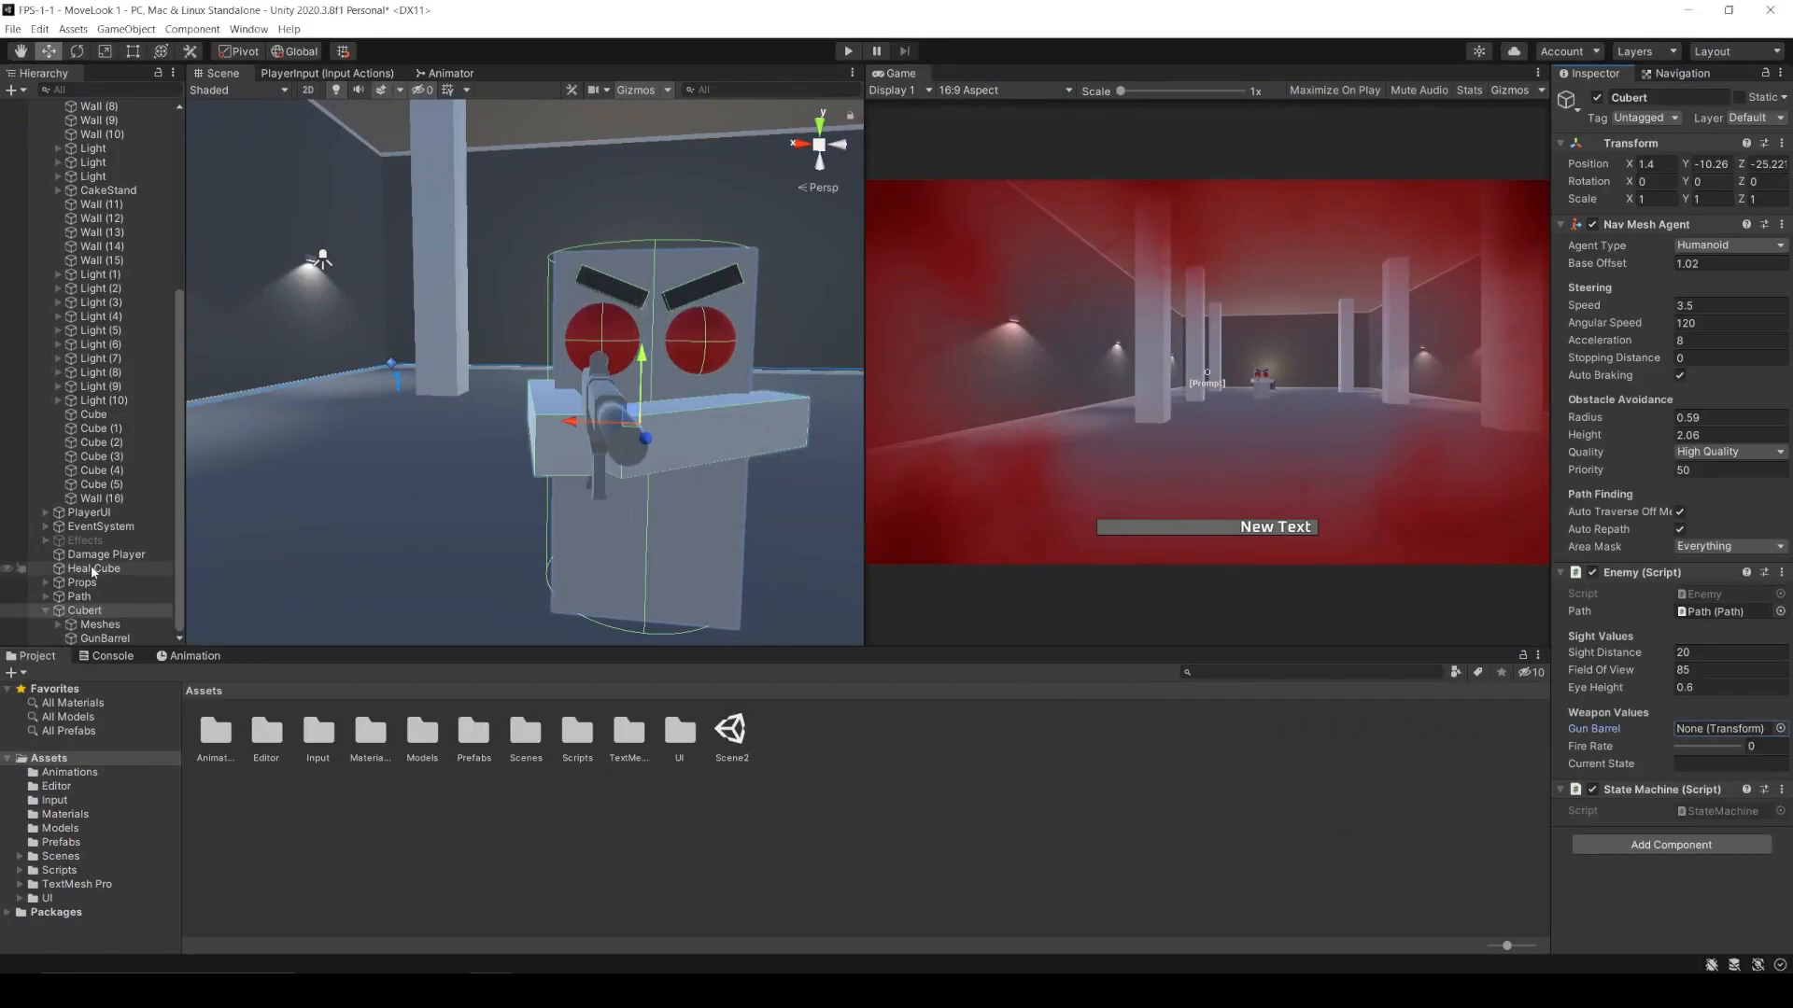
{"action": "left_click_drag", "start_coordinate": [106, 638], "coordinate": [1692, 758]}
{"action": "left_click", "coordinate": [1686, 748]}
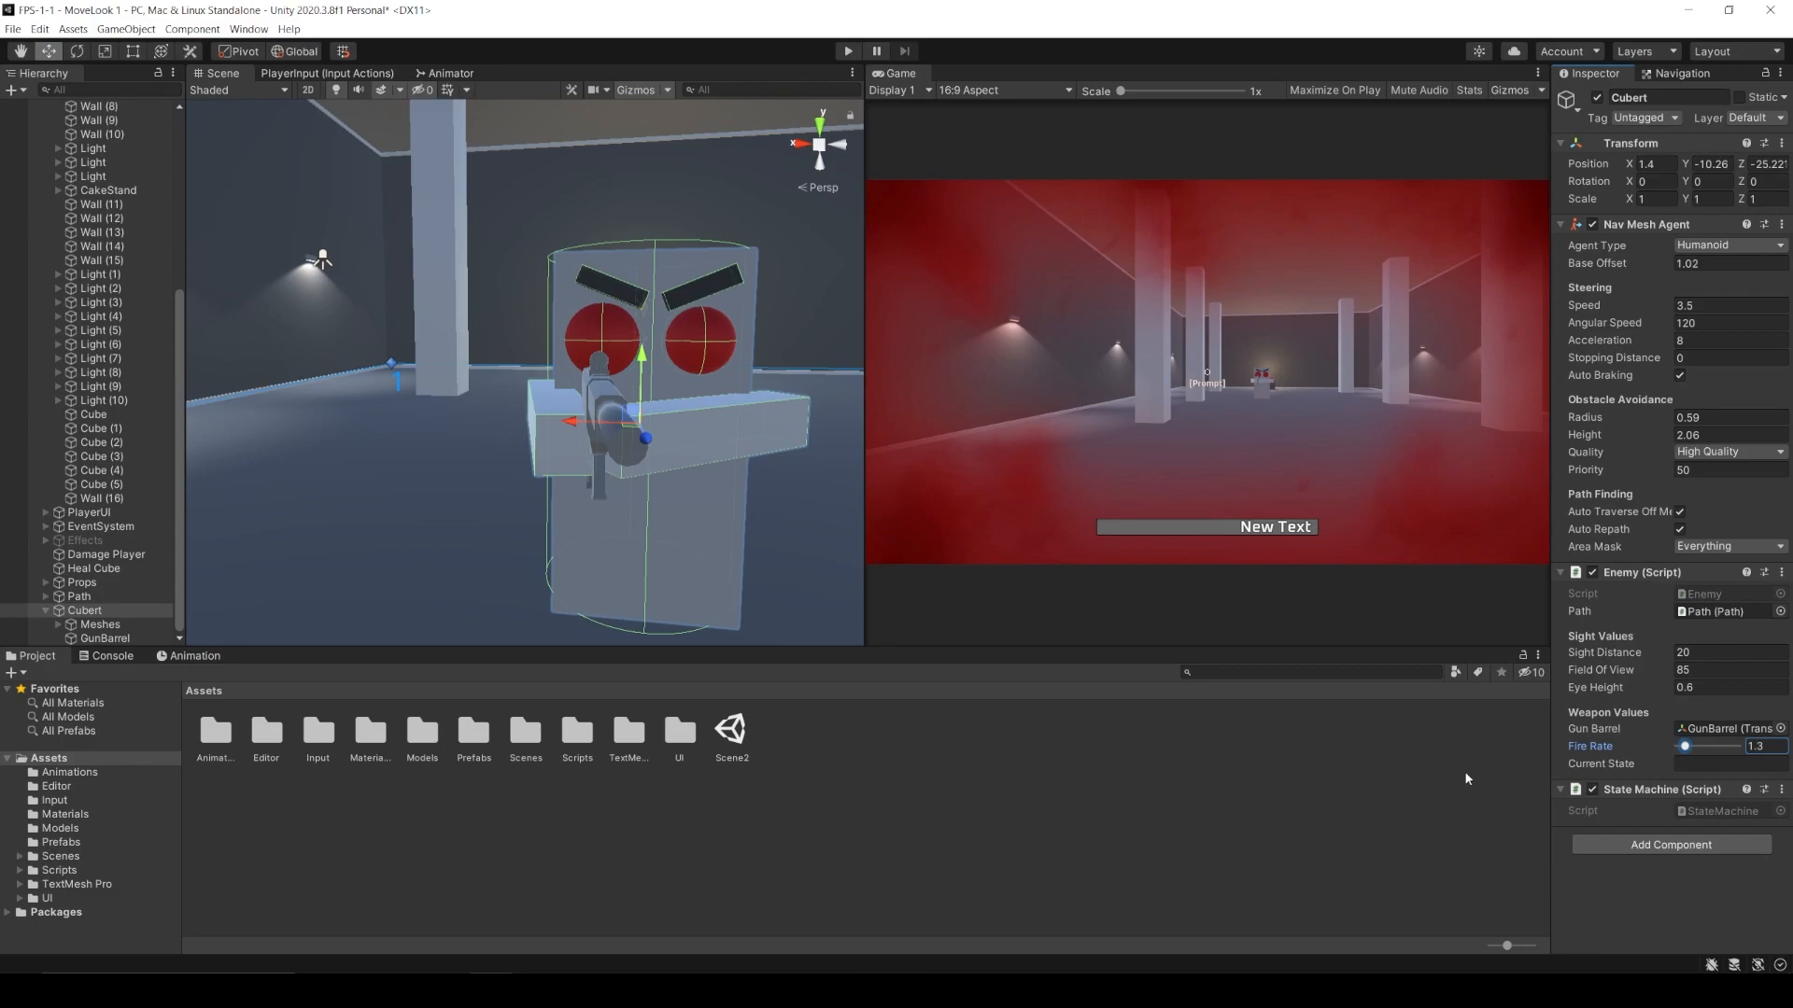
- Switch to Visual Studio and add an empty public void Shoot() method after Perform in the AttackState script
{"action": "key", "text": "alt+Tab"}
{"action": "left_click", "coordinate": [65, 91]}
{"action": "scroll", "coordinate": [285, 467], "scroll_direction": "down", "scroll_amount": 5}
{"action": "left_click", "coordinate": [285, 504]}
{"action": "type", "text": "public void Shoow"}
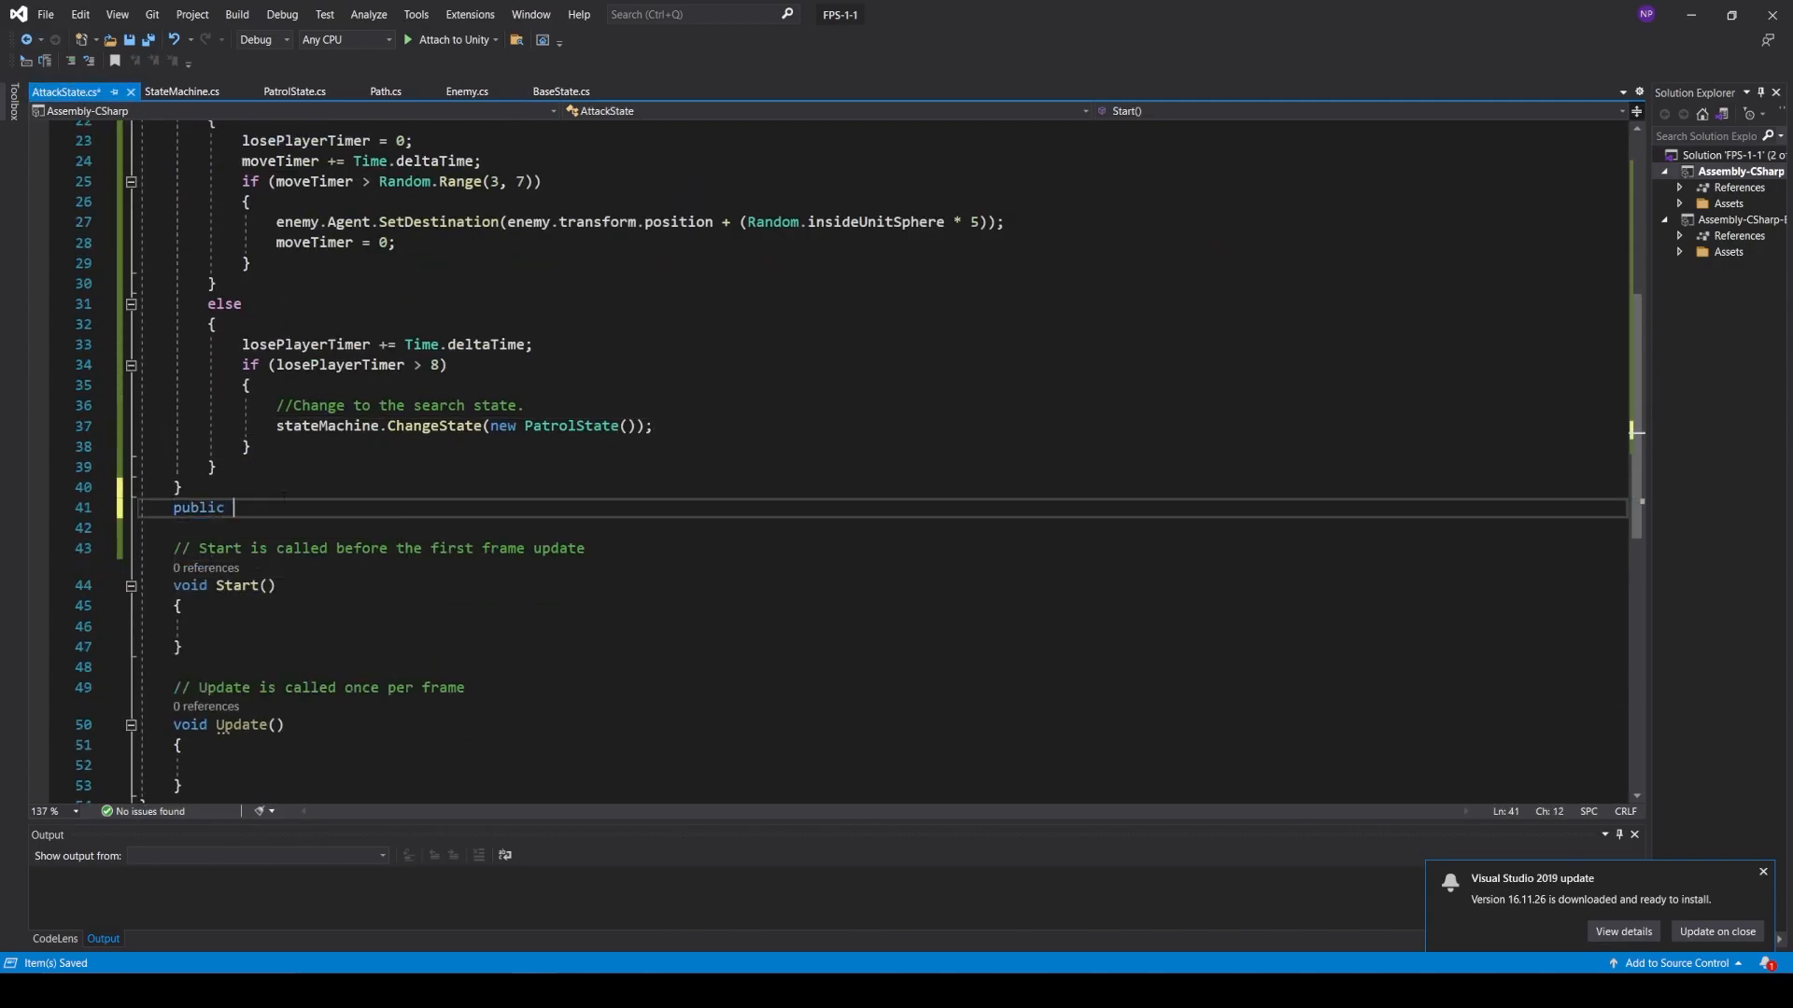
{"action": "key", "text": "BackSpace"}
{"action": "type", "text": "t()"}
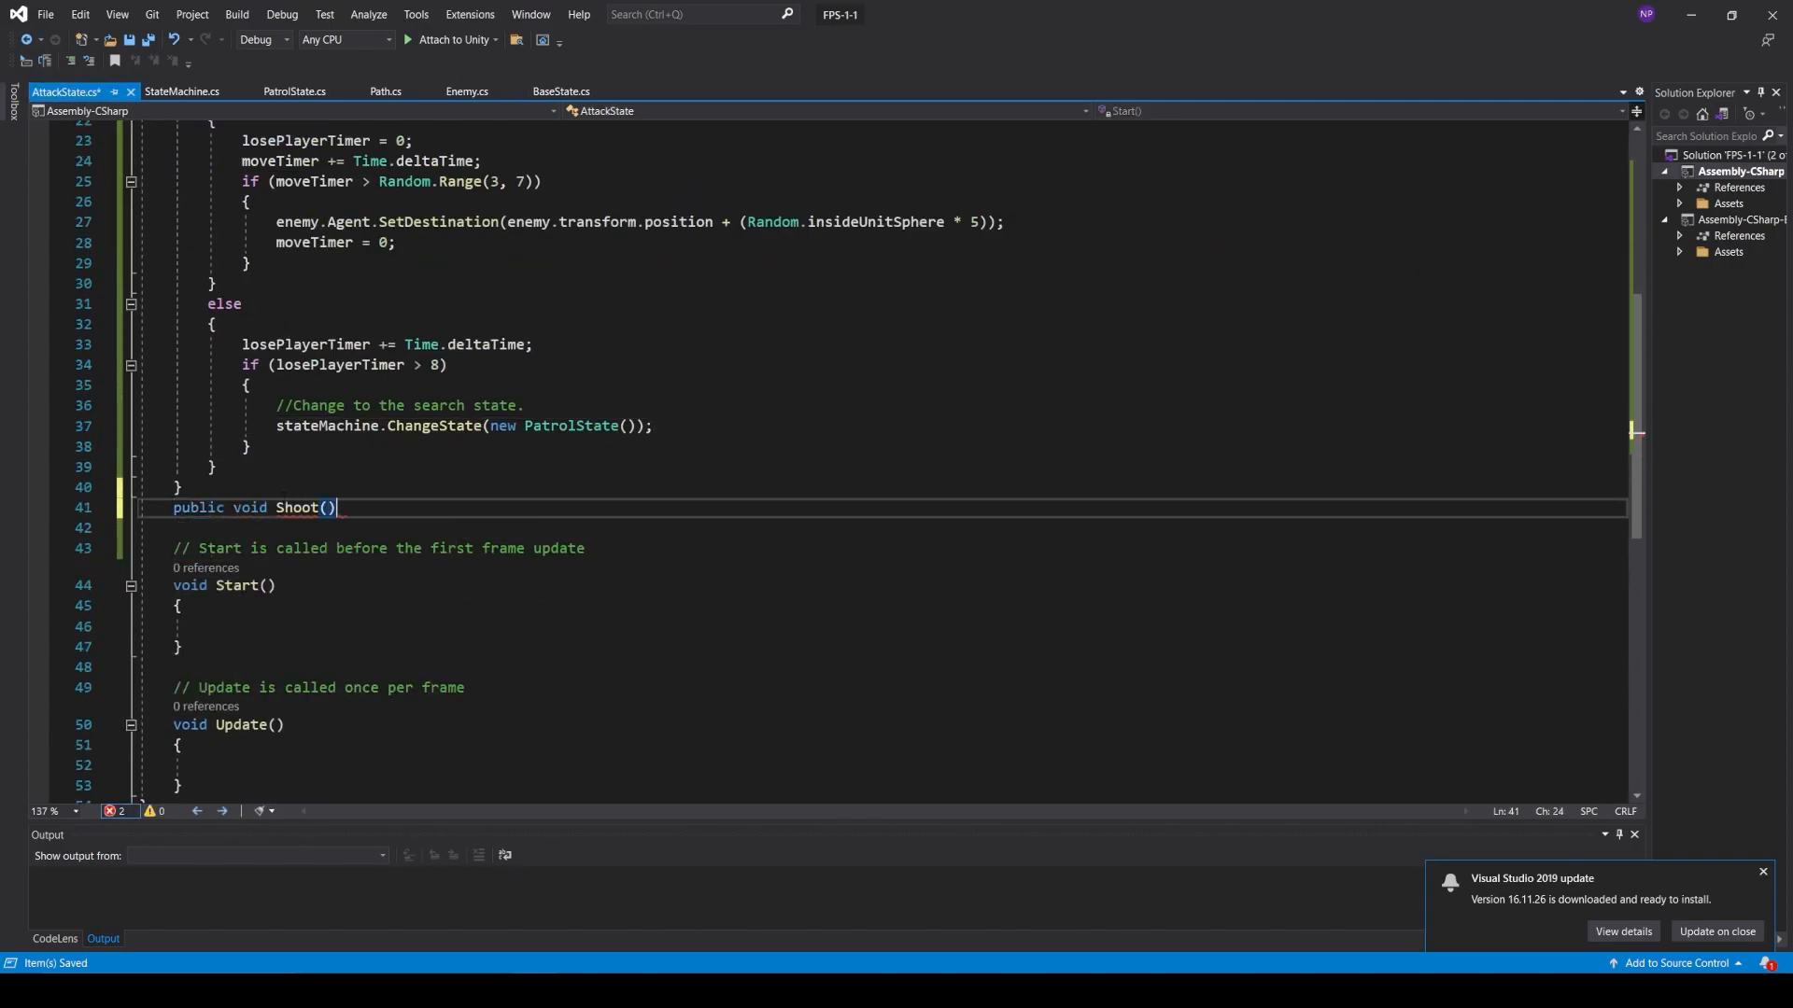
{"action": "key", "text": "Return"}
{"action": "type", "text": "{"}
{"action": "key", "text": "Return"}
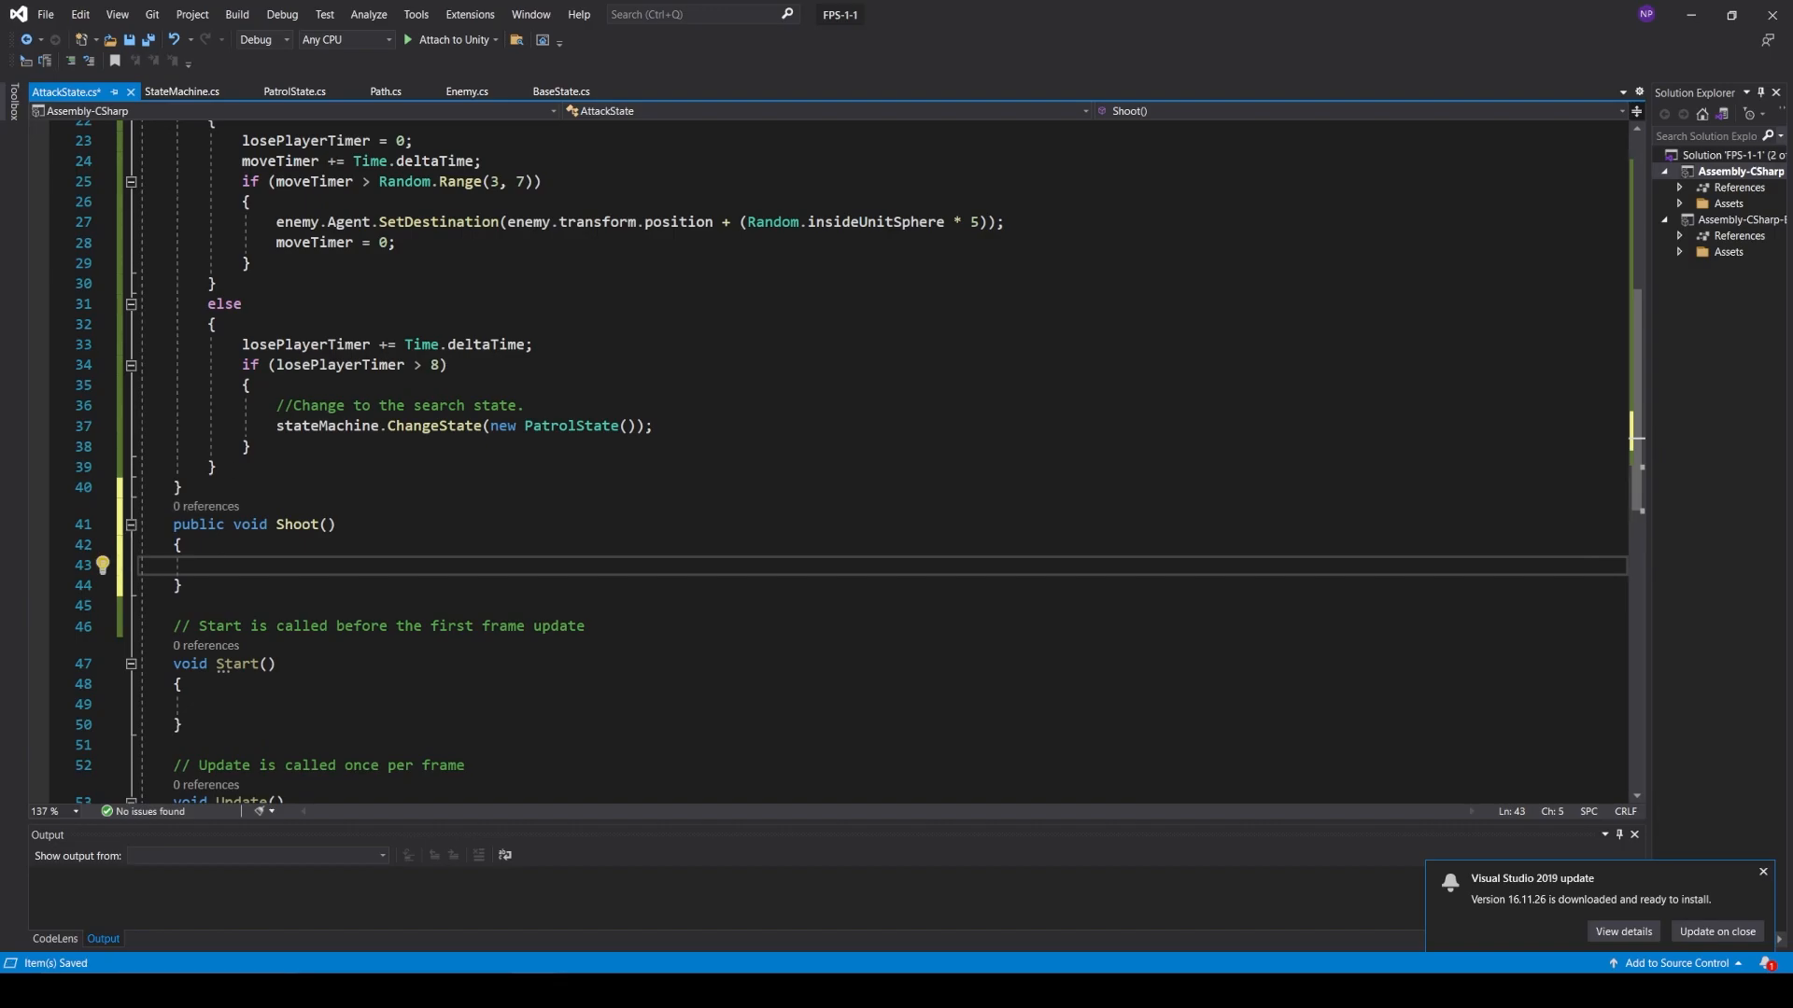
- Log the message "Shoot" with Debug.Log inside the Shoot method
{"action": "key", "text": "Tab"}
{"action": "type", "text": "deub"}
{"action": "key", "text": "BackSpace"}
{"action": "key", "text": "BackSpace"}
{"action": "key", "text": "BackSpace"}
{"action": "key", "text": "BackSpace"}
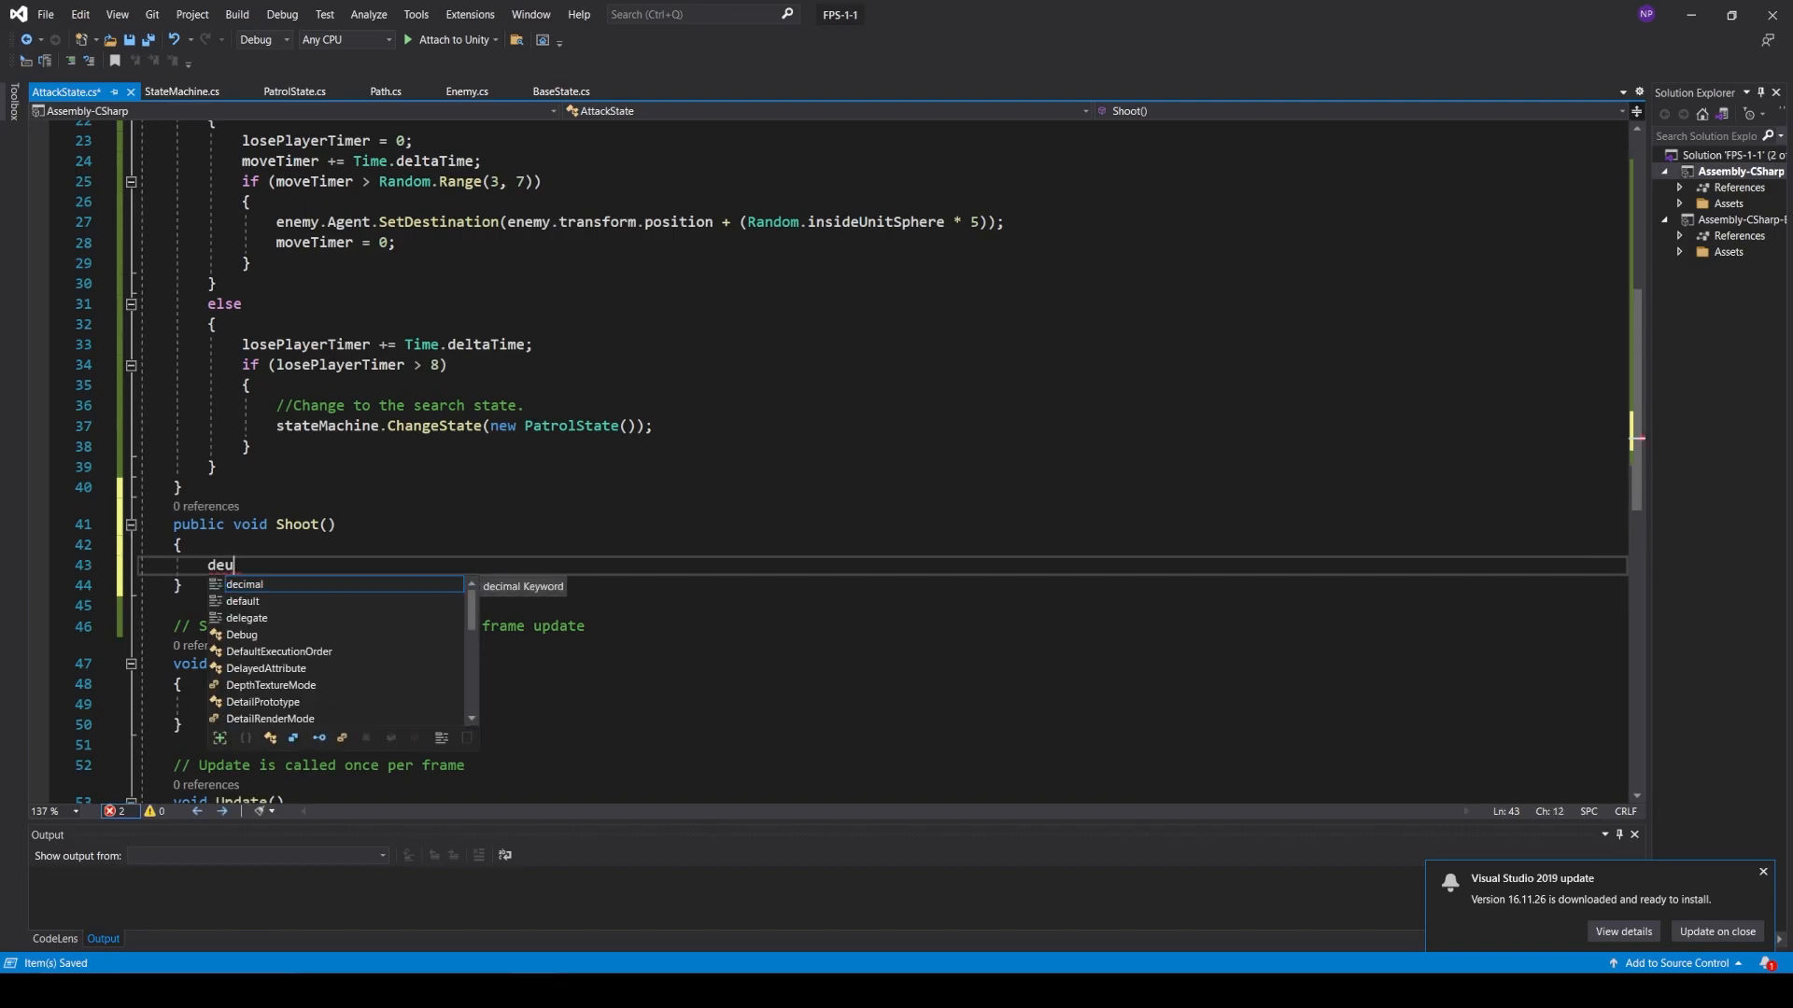
{"action": "type", "text": "Debug.Log(\""}
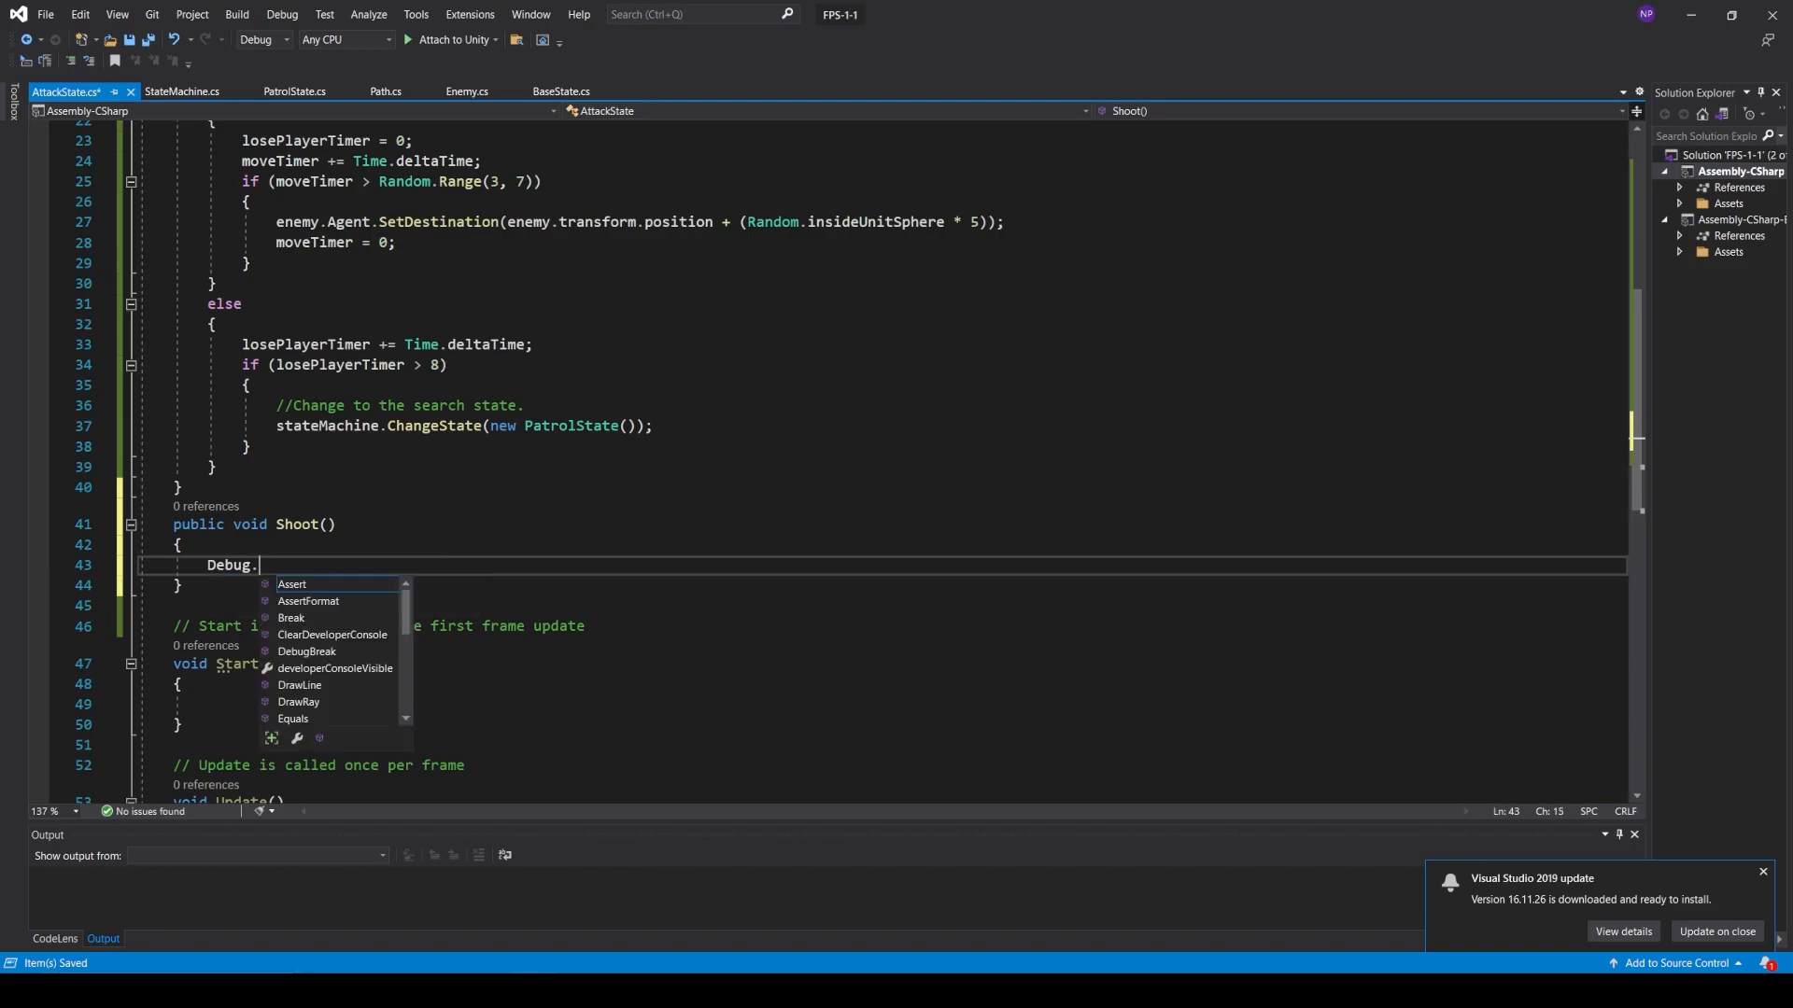
{"action": "type", "text": "Shoot\");"}
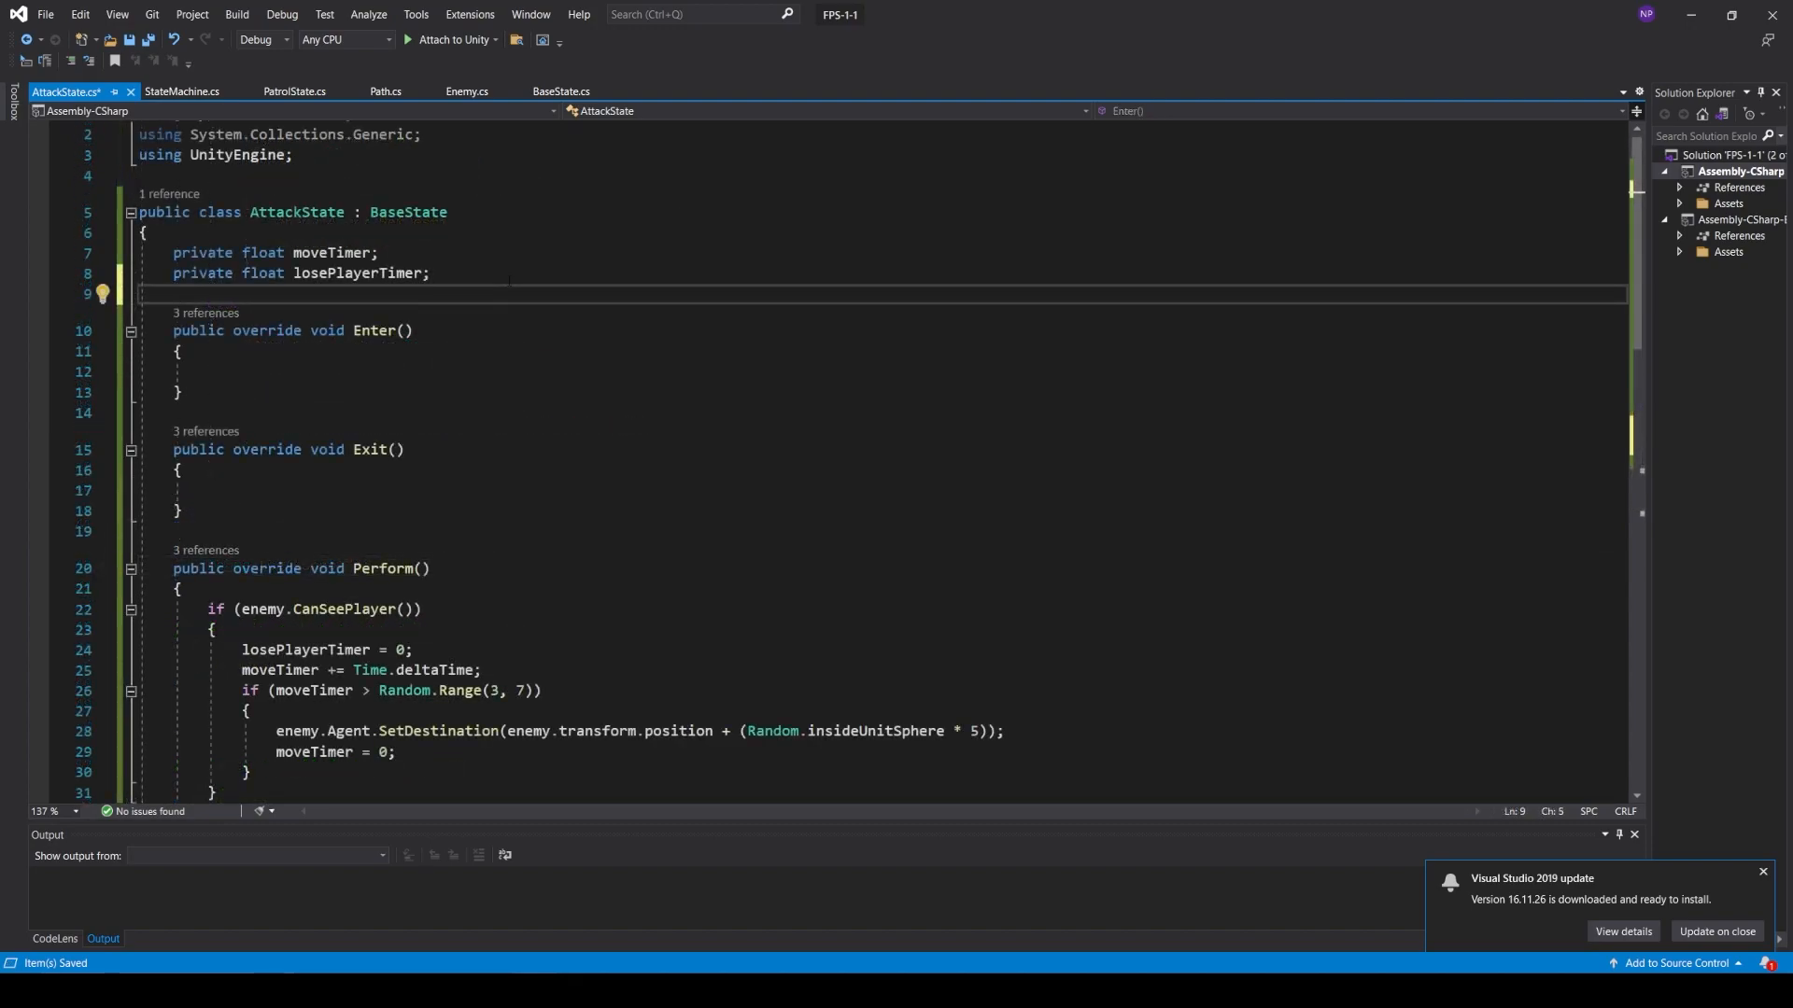
- Declare a private float field named shotTimer below losePlayerTimer in the AttackState class
{"action": "type", "text": "privat"}
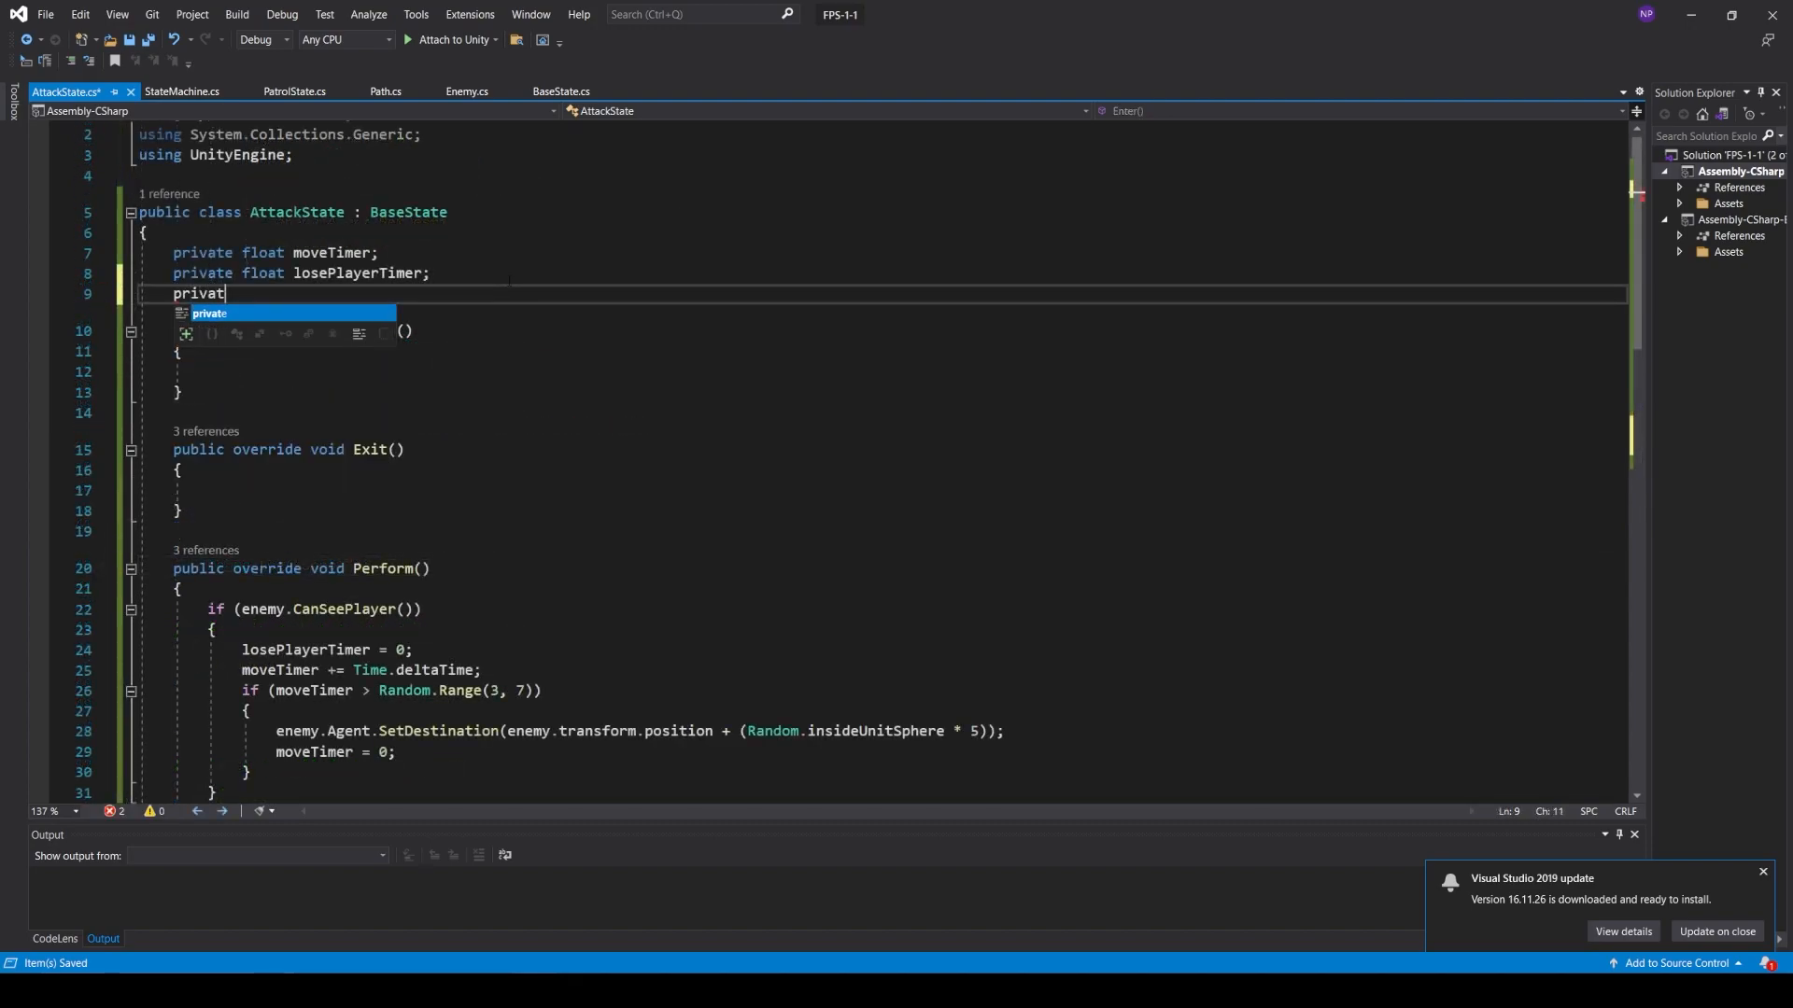
{"action": "type", "text": "e float shotTime"}
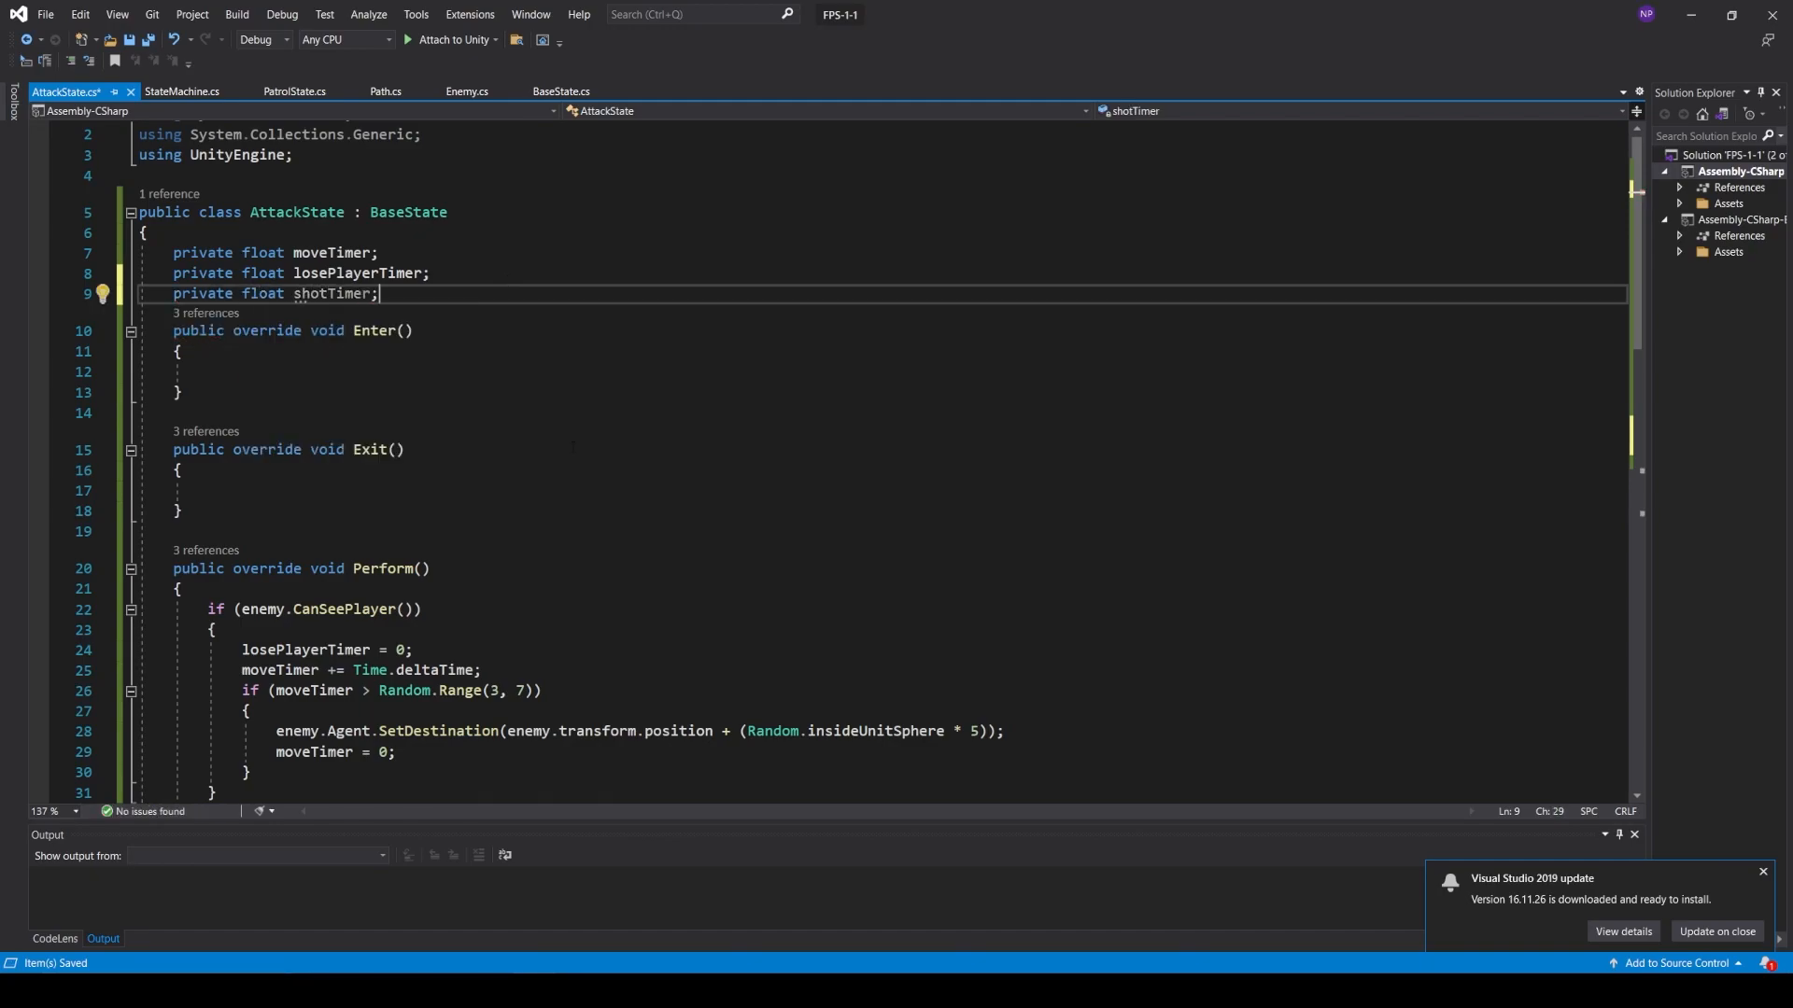
{"action": "type", "text": "r;"}
- Increment shotTimer by Time.deltaTime below the moveTimer increment in the Perform method's CanSeePlayer block
{"action": "scroll", "coordinate": [572, 446], "scroll_direction": "down", "scroll_amount": 2}
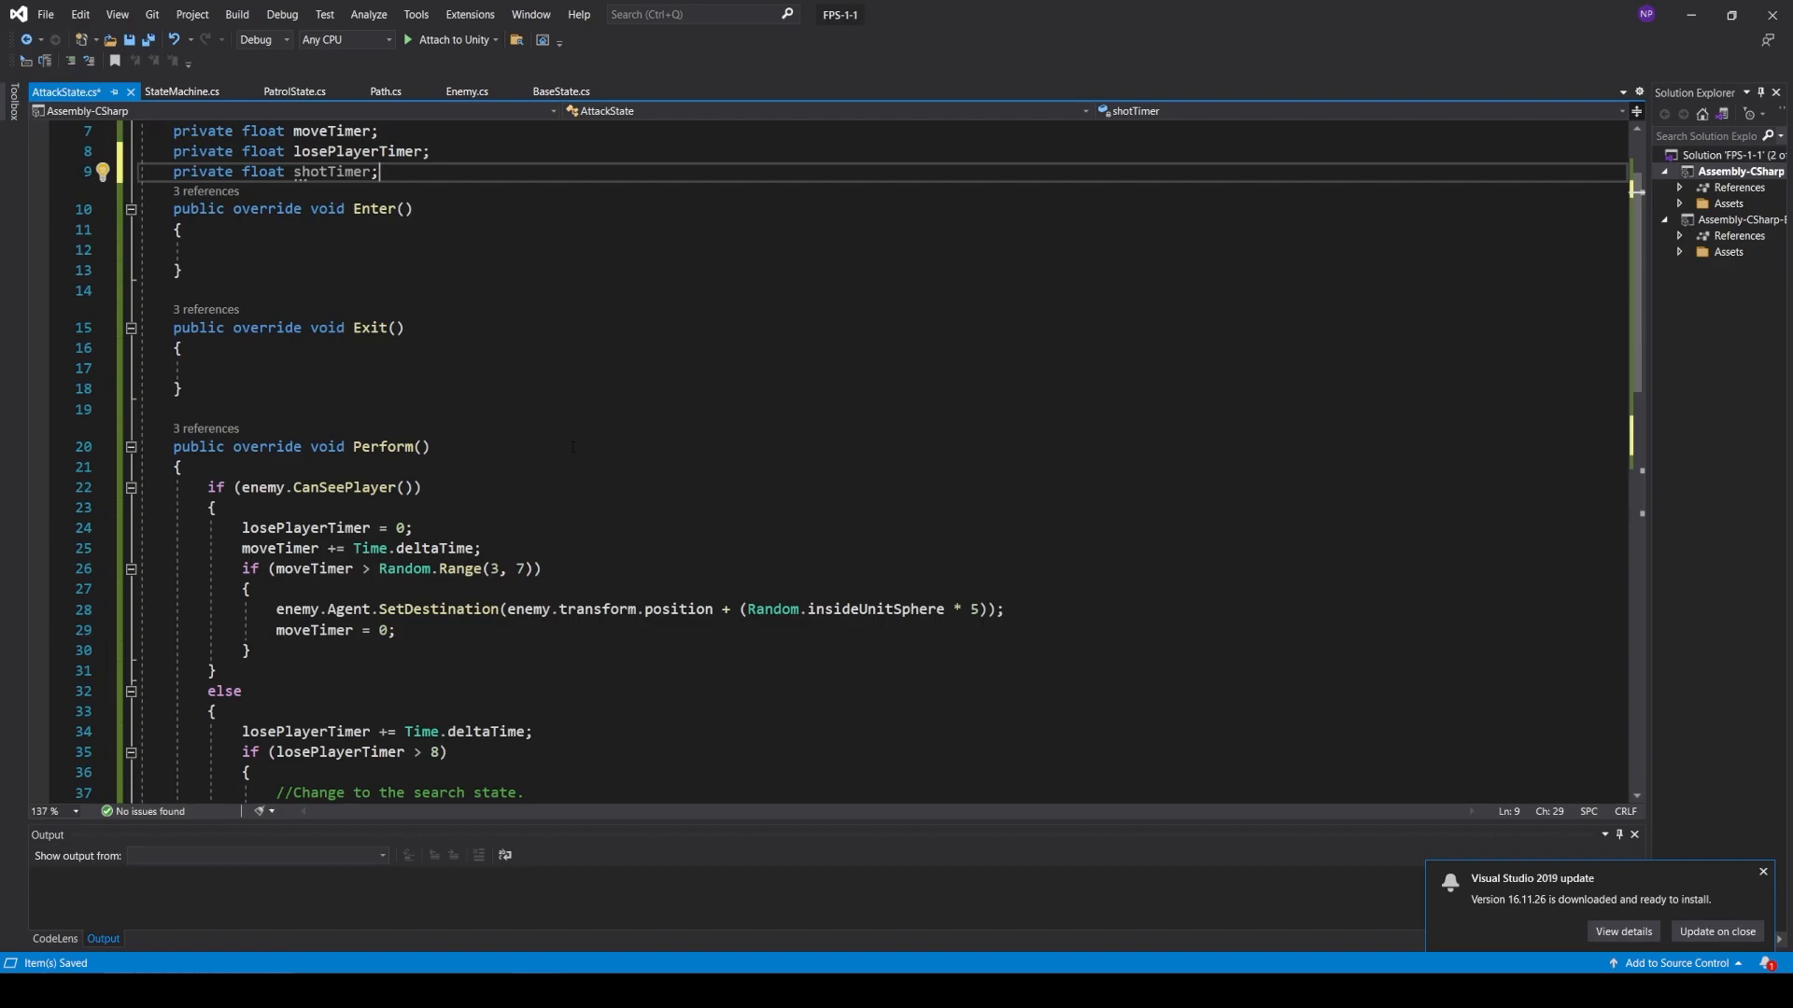
{"action": "left_click", "coordinate": [517, 548]}
{"action": "key", "text": "Return"}
{"action": "type", "text": "shot"}
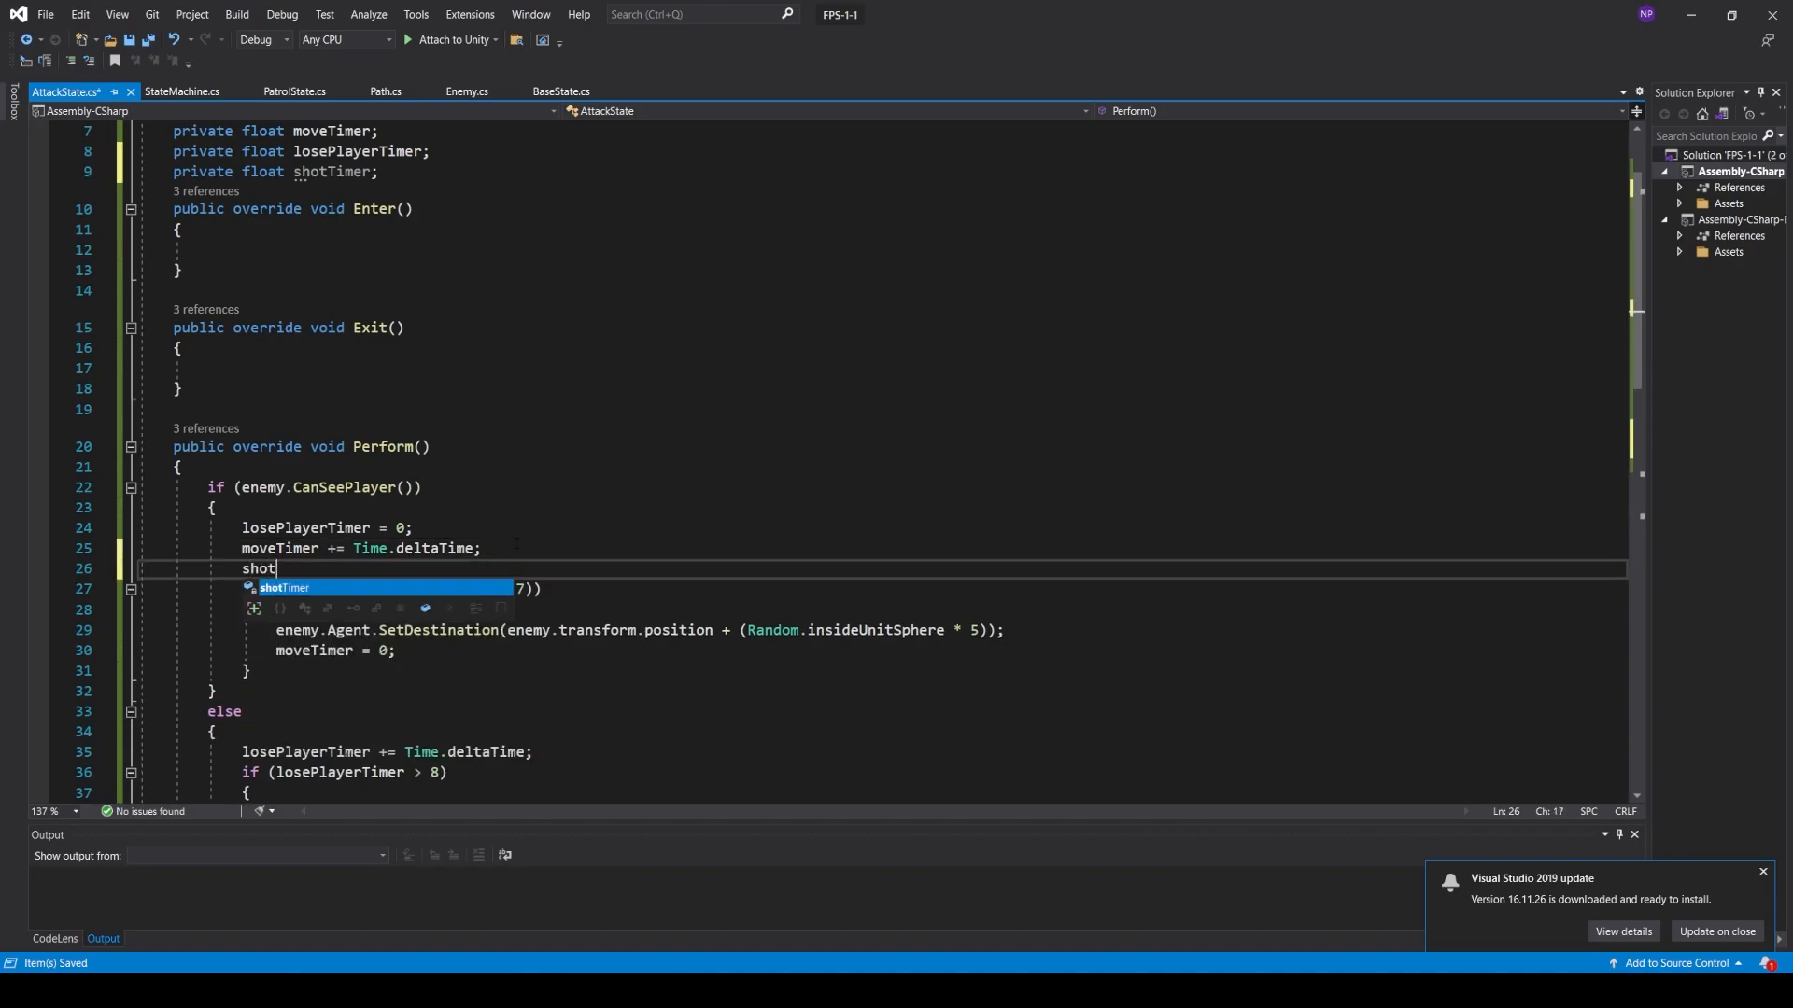
{"action": "type", "text": "Timer += "}
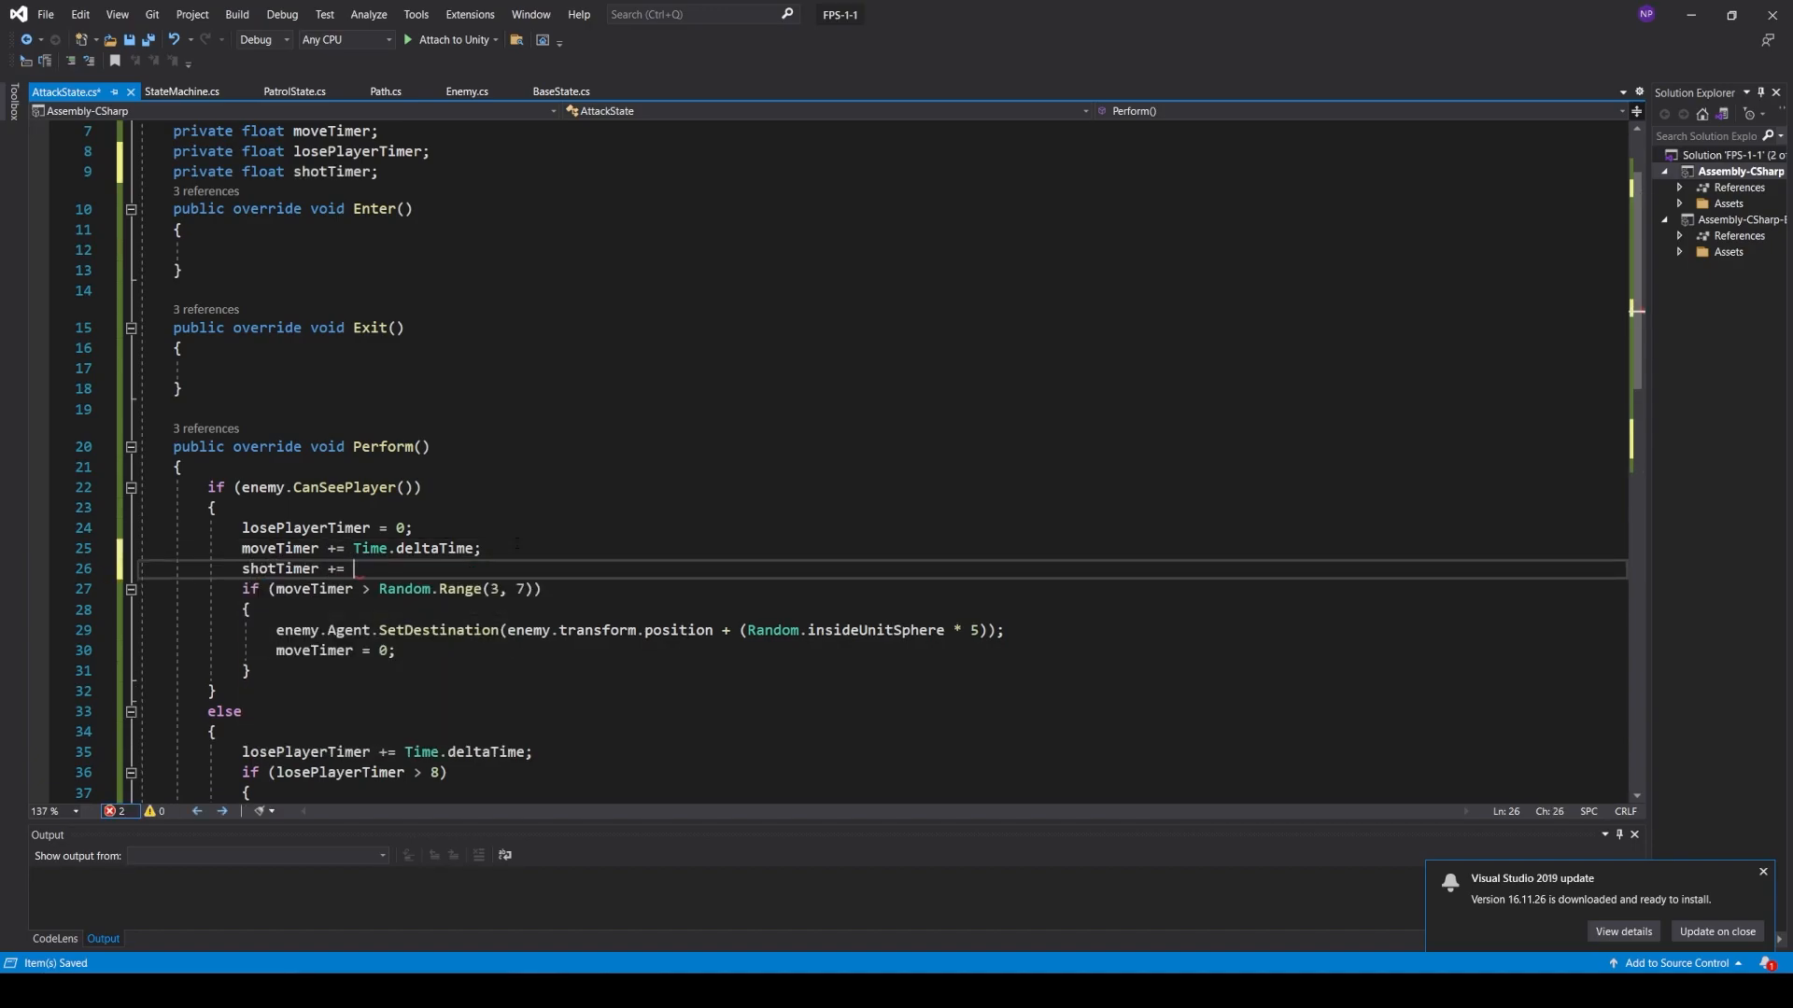
{"action": "type", "text": "Time."}
{"action": "key", "text": "BackSpace"}
{"action": "type", "text": ".deltaTime;"}
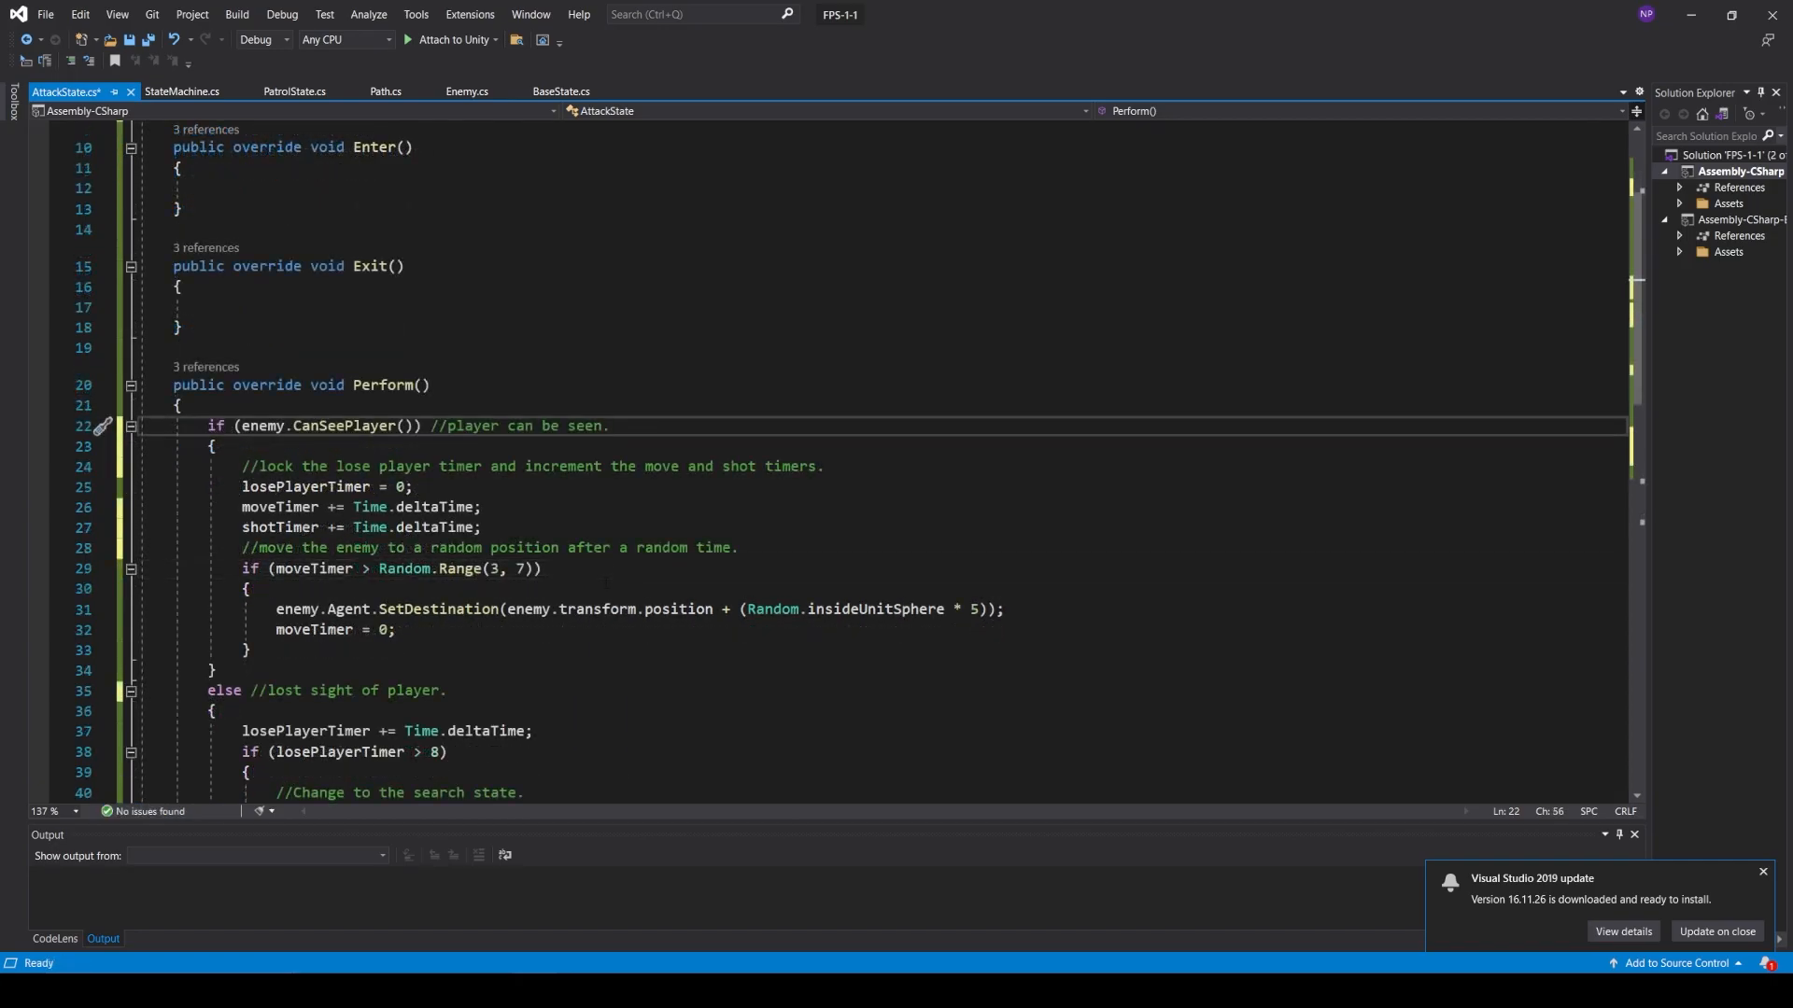
- Below the shotTimer increment in Perform, add the comment "if shot timer > fireRate" and an if block calling Shoot() when shotTimer > enemy.fireRate
{"action": "left_click", "coordinate": [606, 528]}
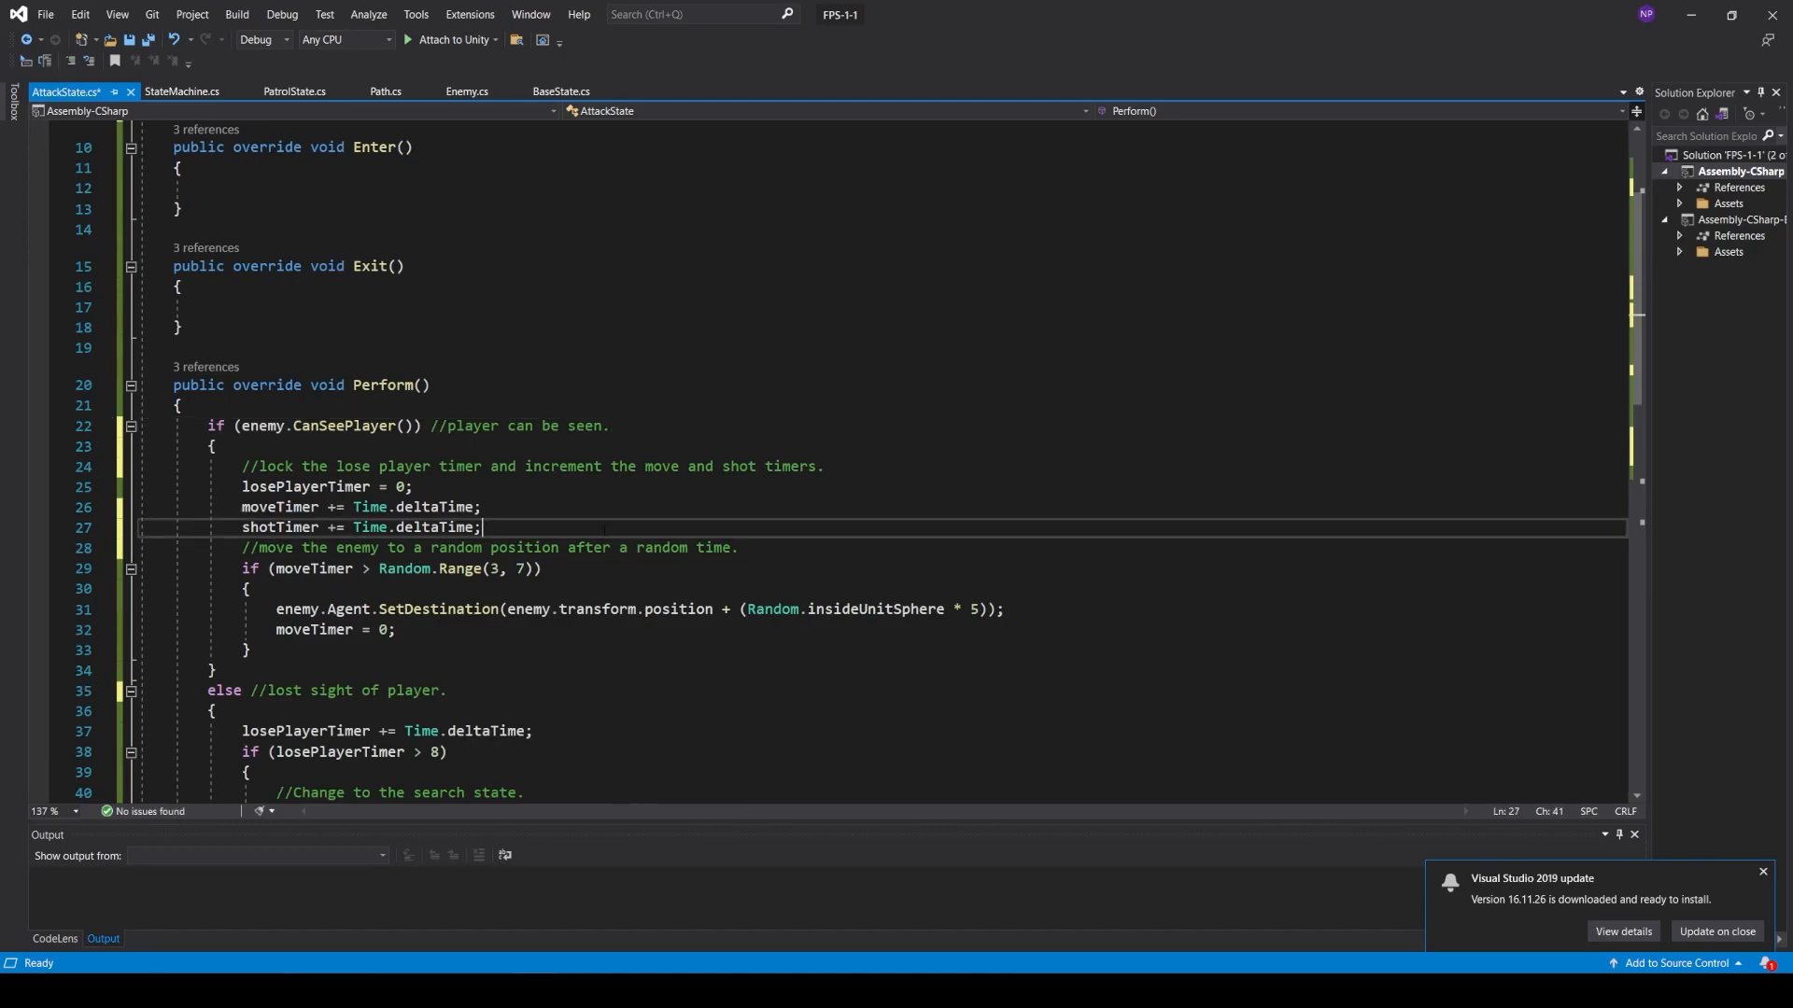
{"action": "key", "text": "Return"}
{"action": "type", "text": "//if shot timer > fireRate"}
{"action": "key", "text": "Return"}
{"action": "type", "text": "if(shotTimer > "}
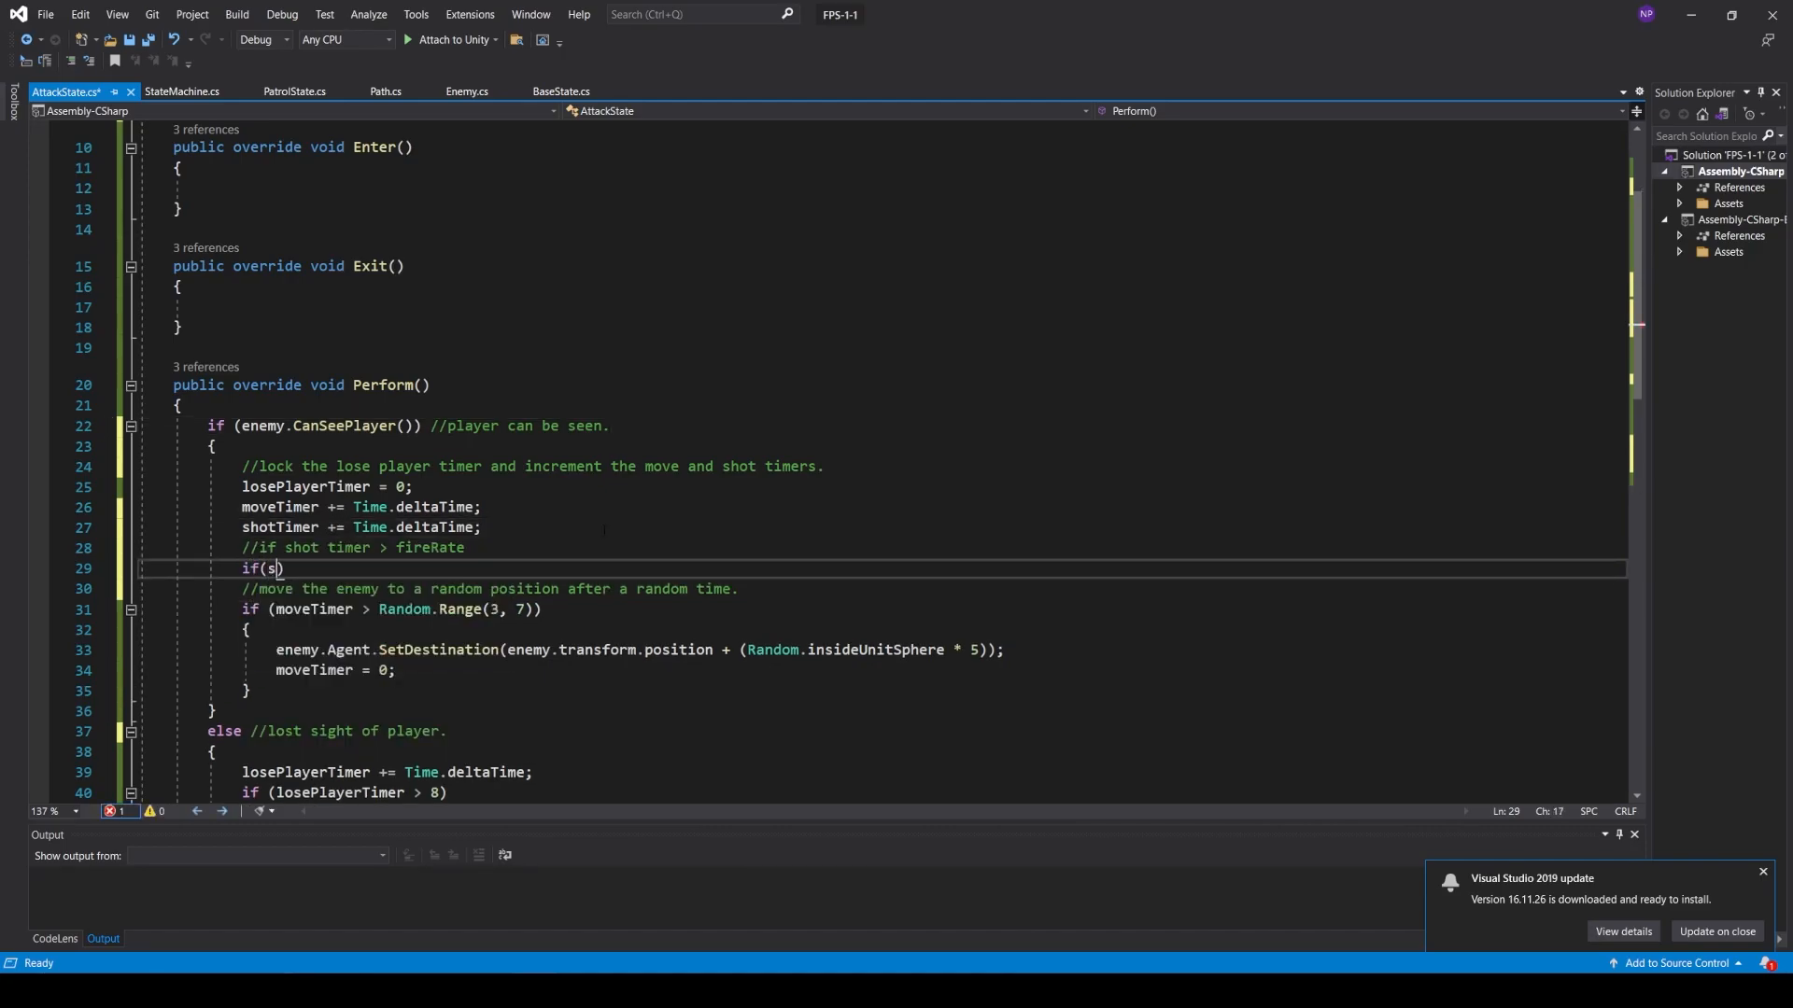
{"action": "type", "text": "enemy.fireRate"}
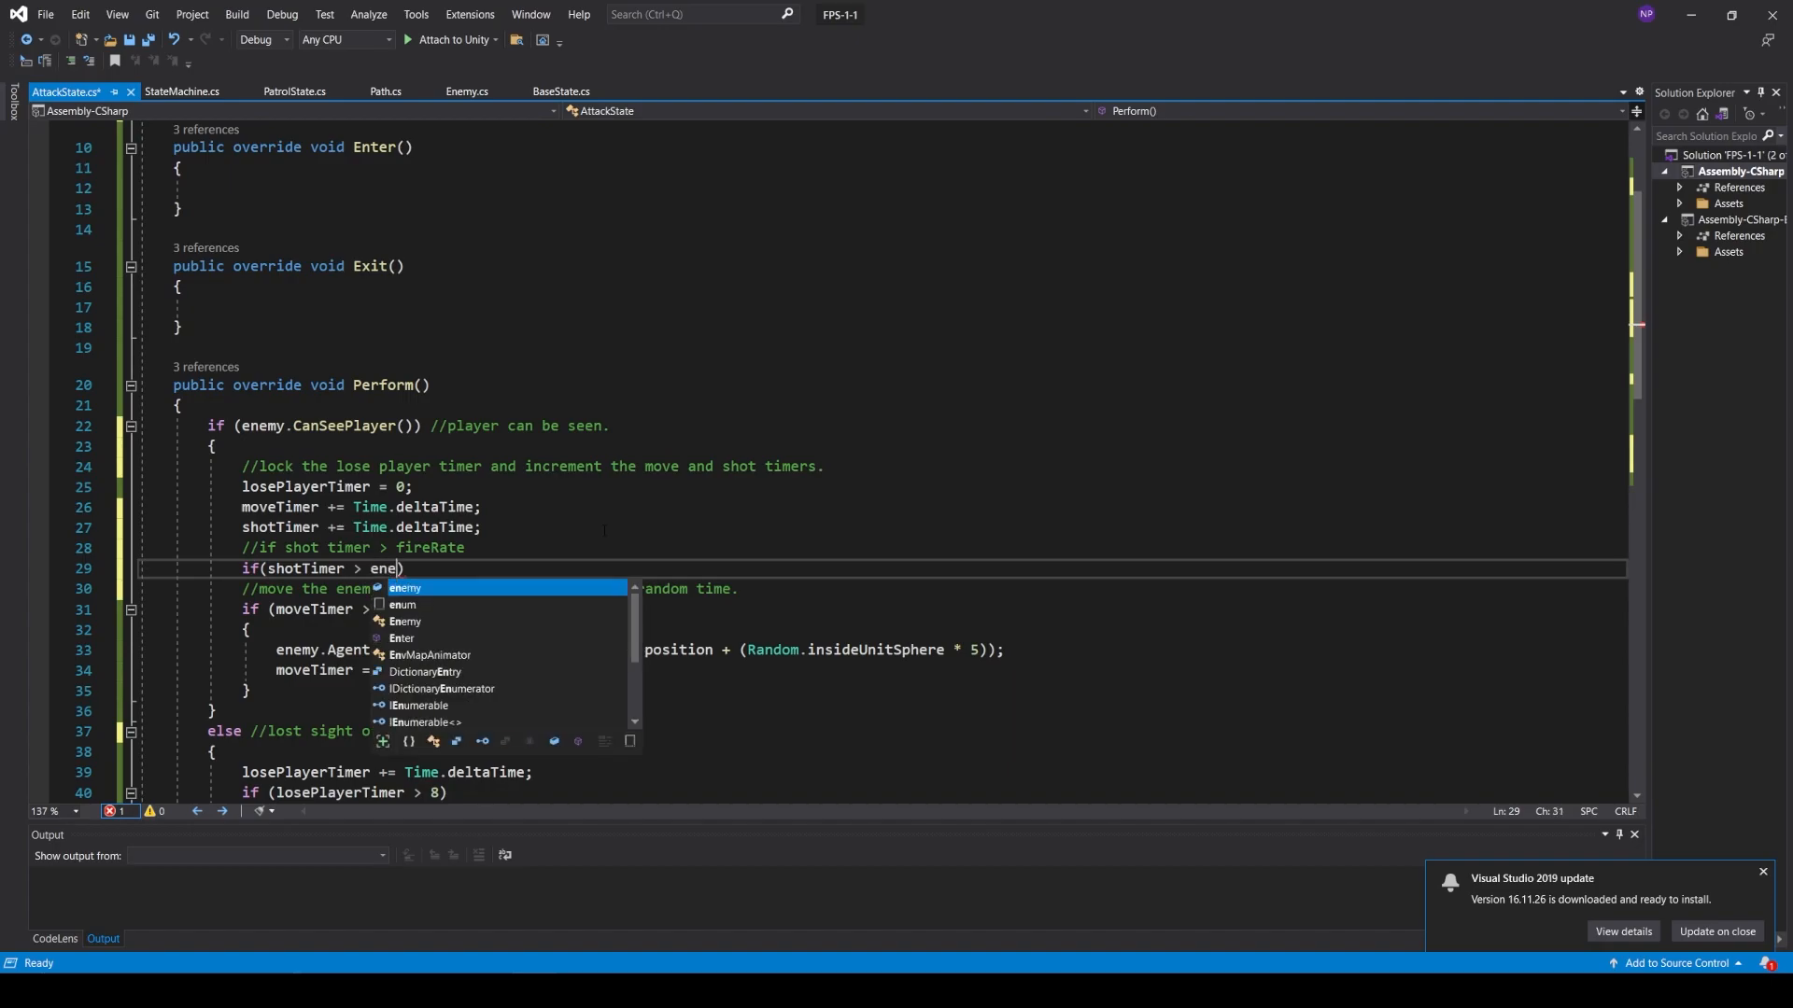
{"action": "key", "text": "End"}
{"action": "type", "text": "{"}
{"action": "key", "text": "Return"}
{"action": "type", "text": "Sh"}
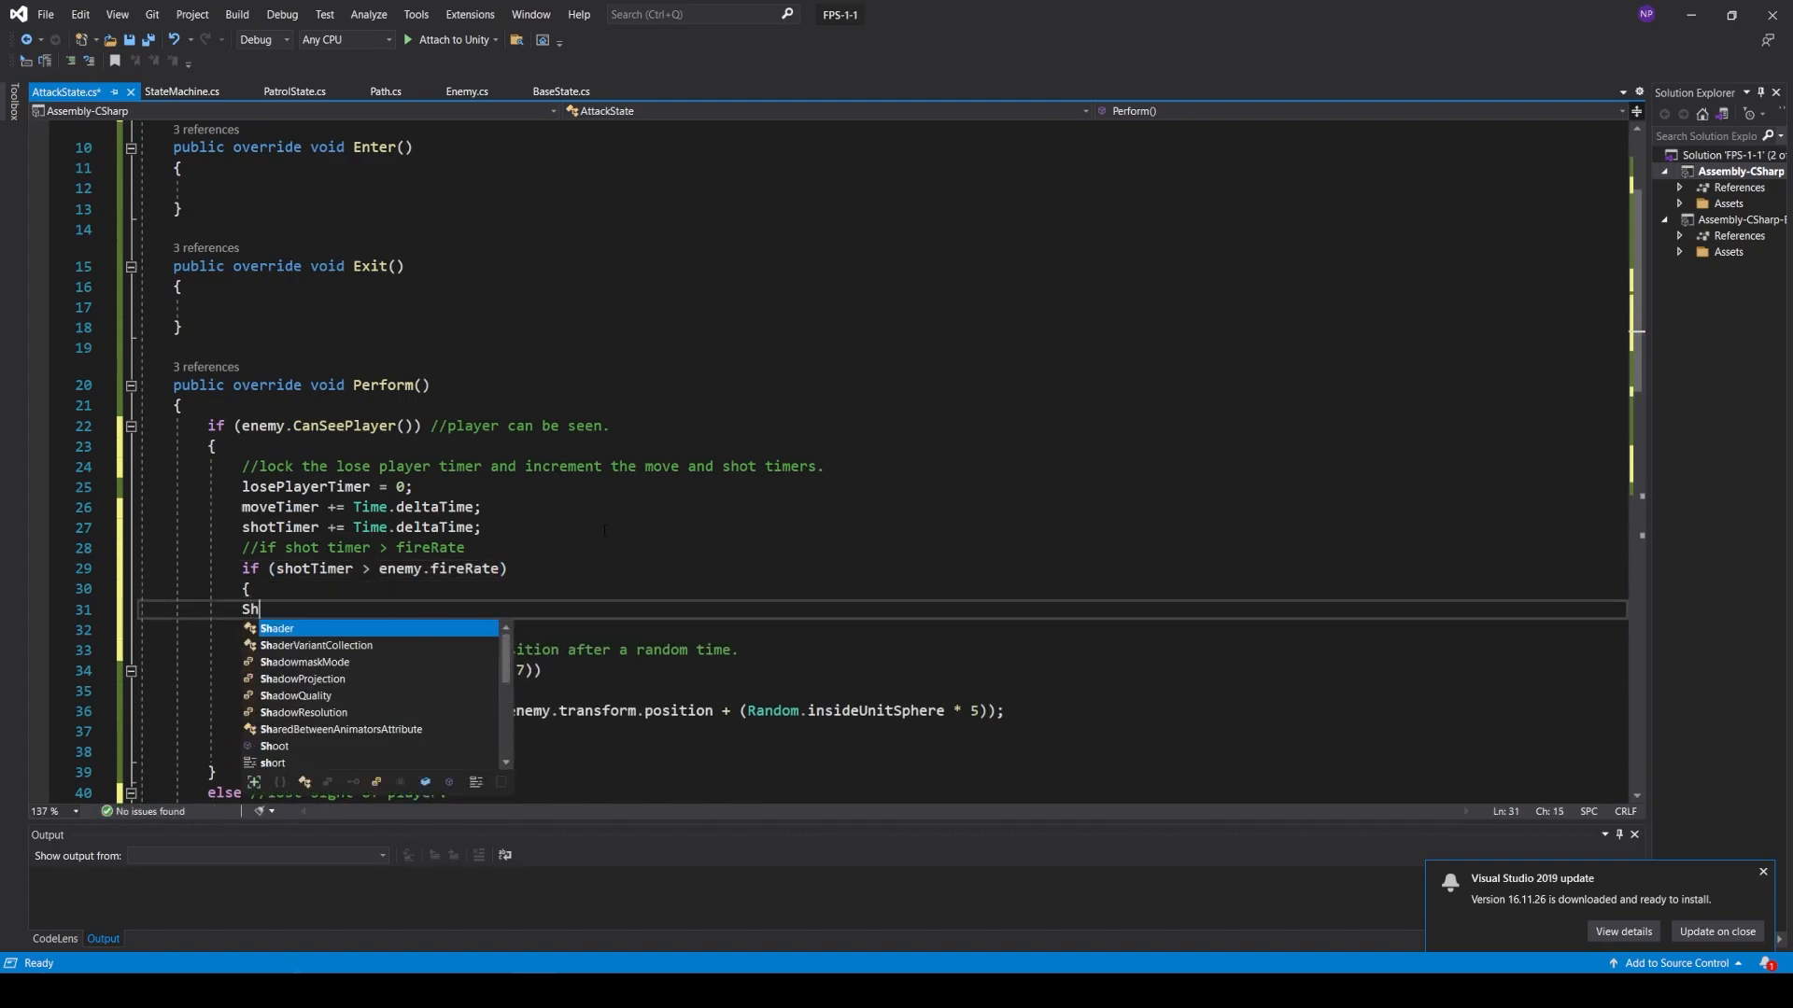
{"action": "type", "text": "oot();"}
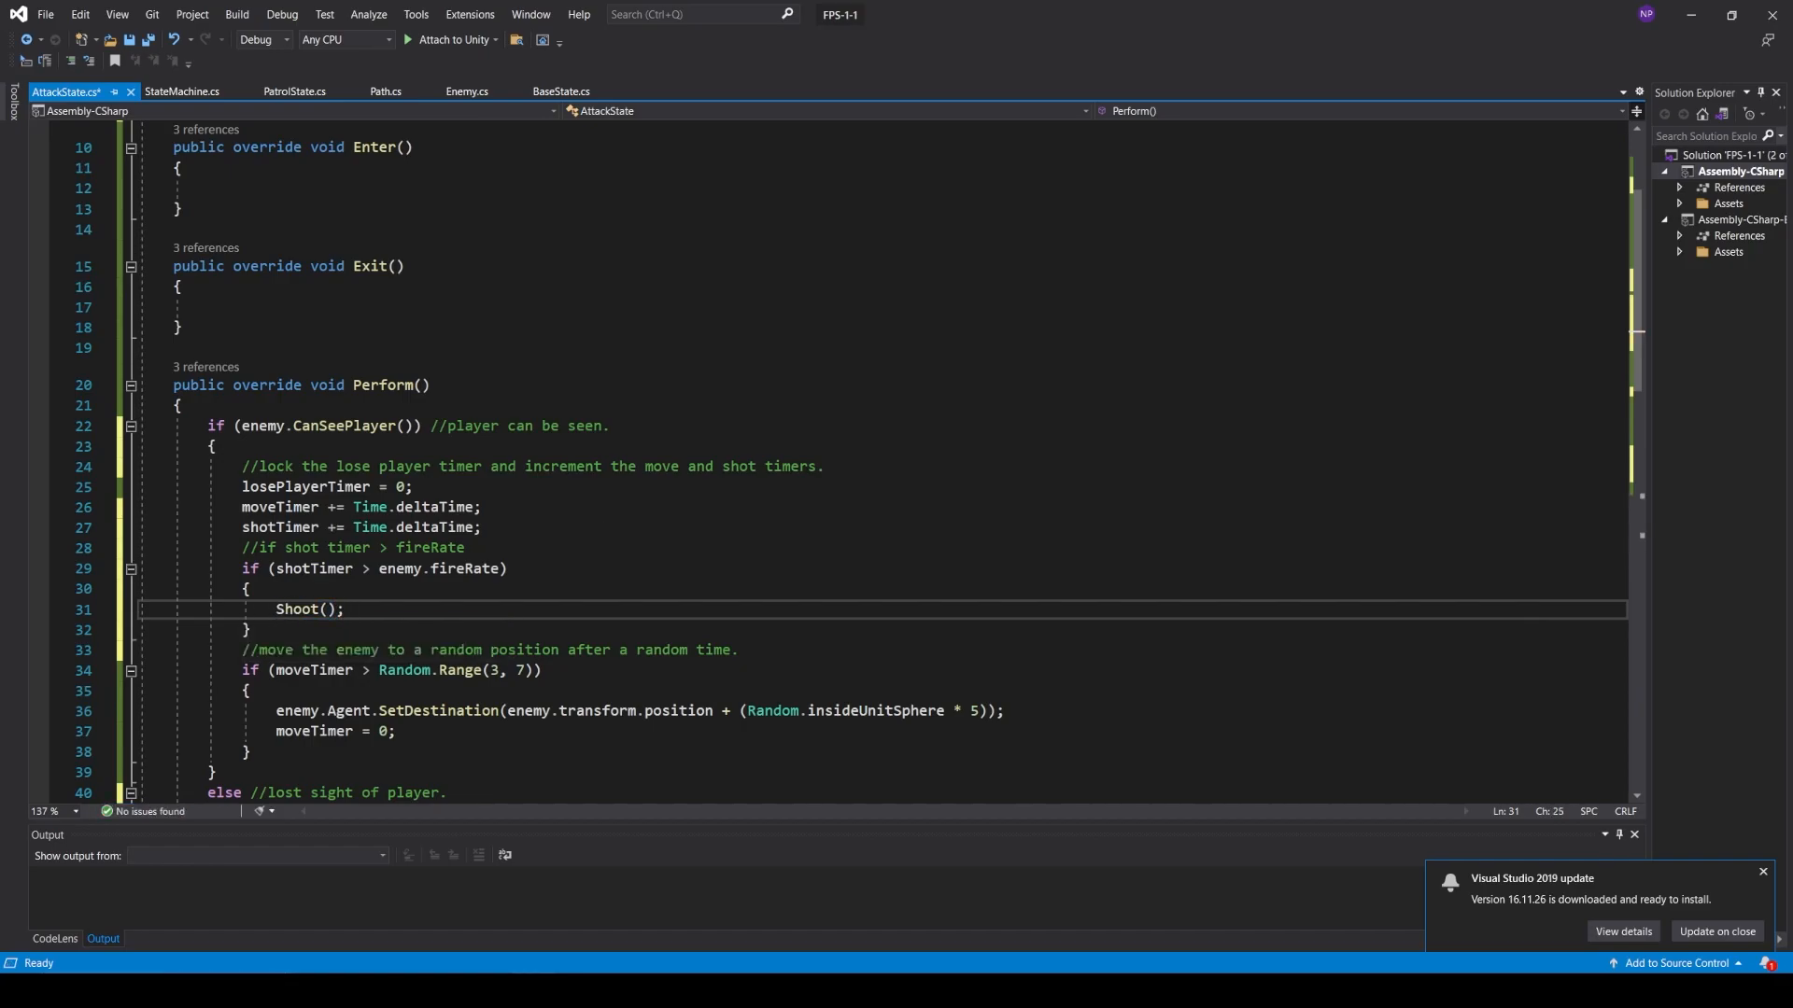
- Reset shotTimer to 0 below the Debug.Log line in the Shoot method and save the AttackState script
{"action": "scroll", "coordinate": [878, 458], "scroll_direction": "down", "scroll_amount": 7}
{"action": "left_click", "coordinate": [372, 565]}
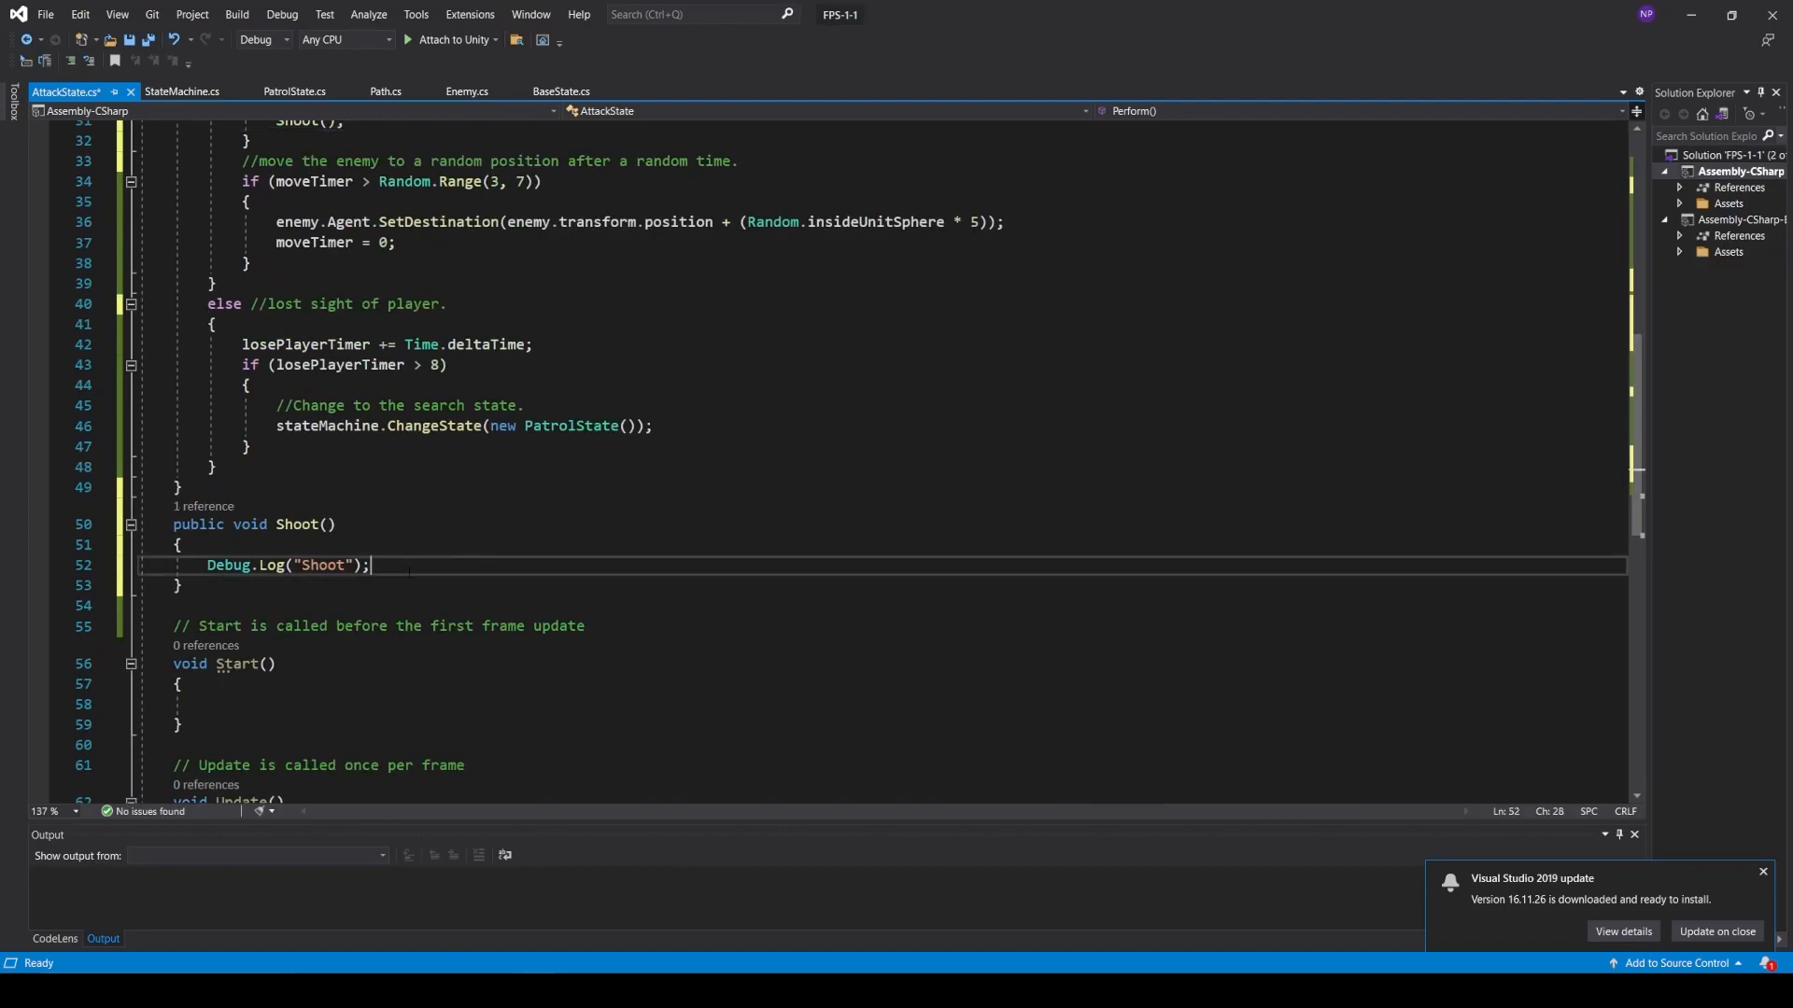
{"action": "key", "text": "Return"}
{"action": "type", "text": "shotTimer _+"}
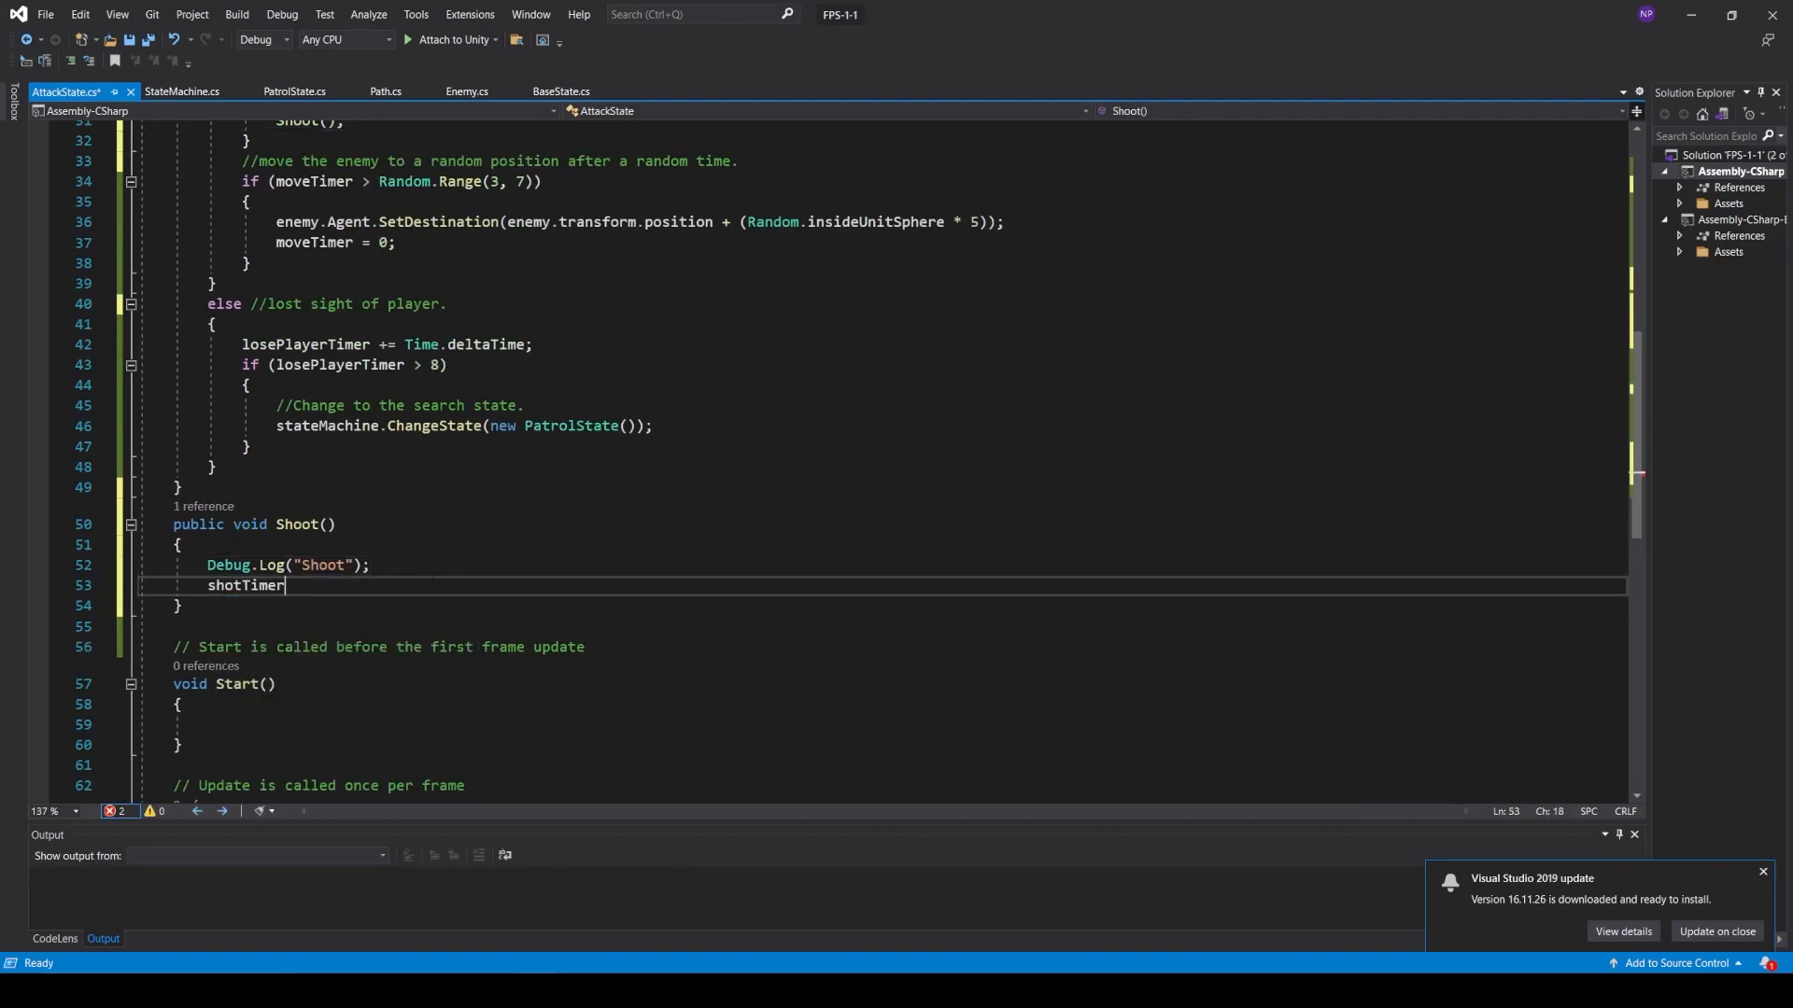
{"action": "key", "text": "BackSpace"}
{"action": "key", "text": "BackSpace"}
{"action": "type", "text": "= 0;"}
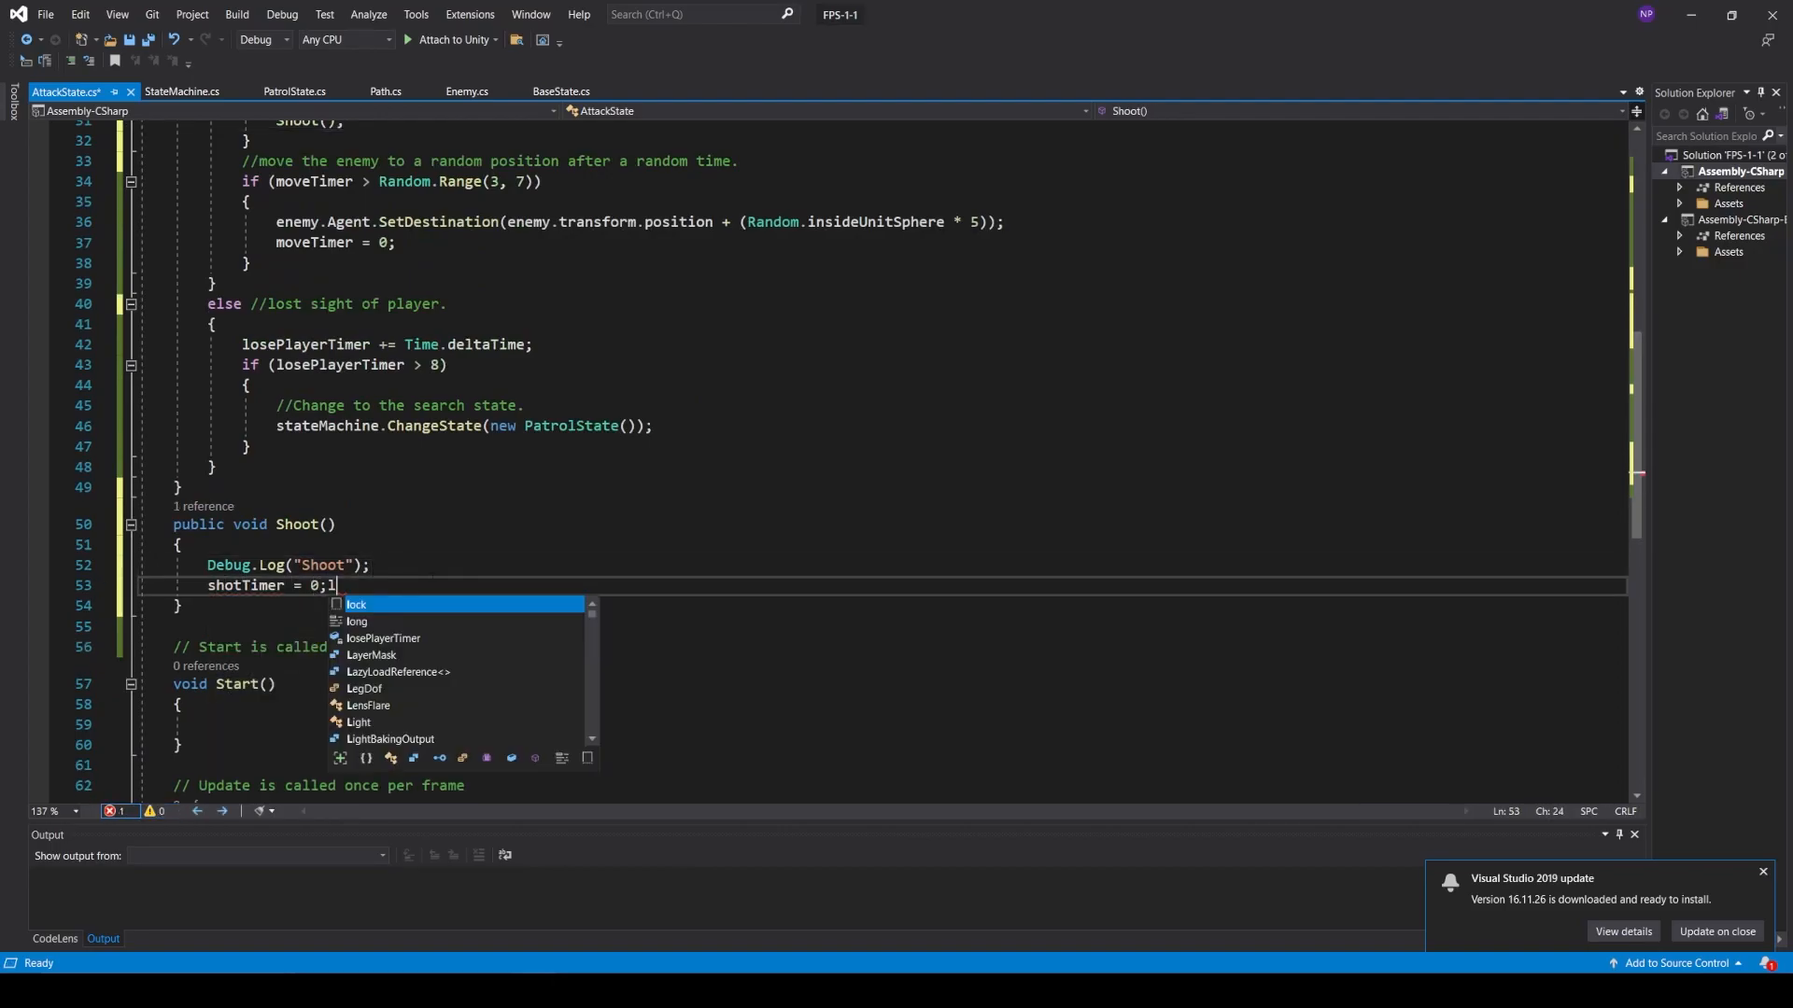
{"action": "key", "text": "ctrl+s"}
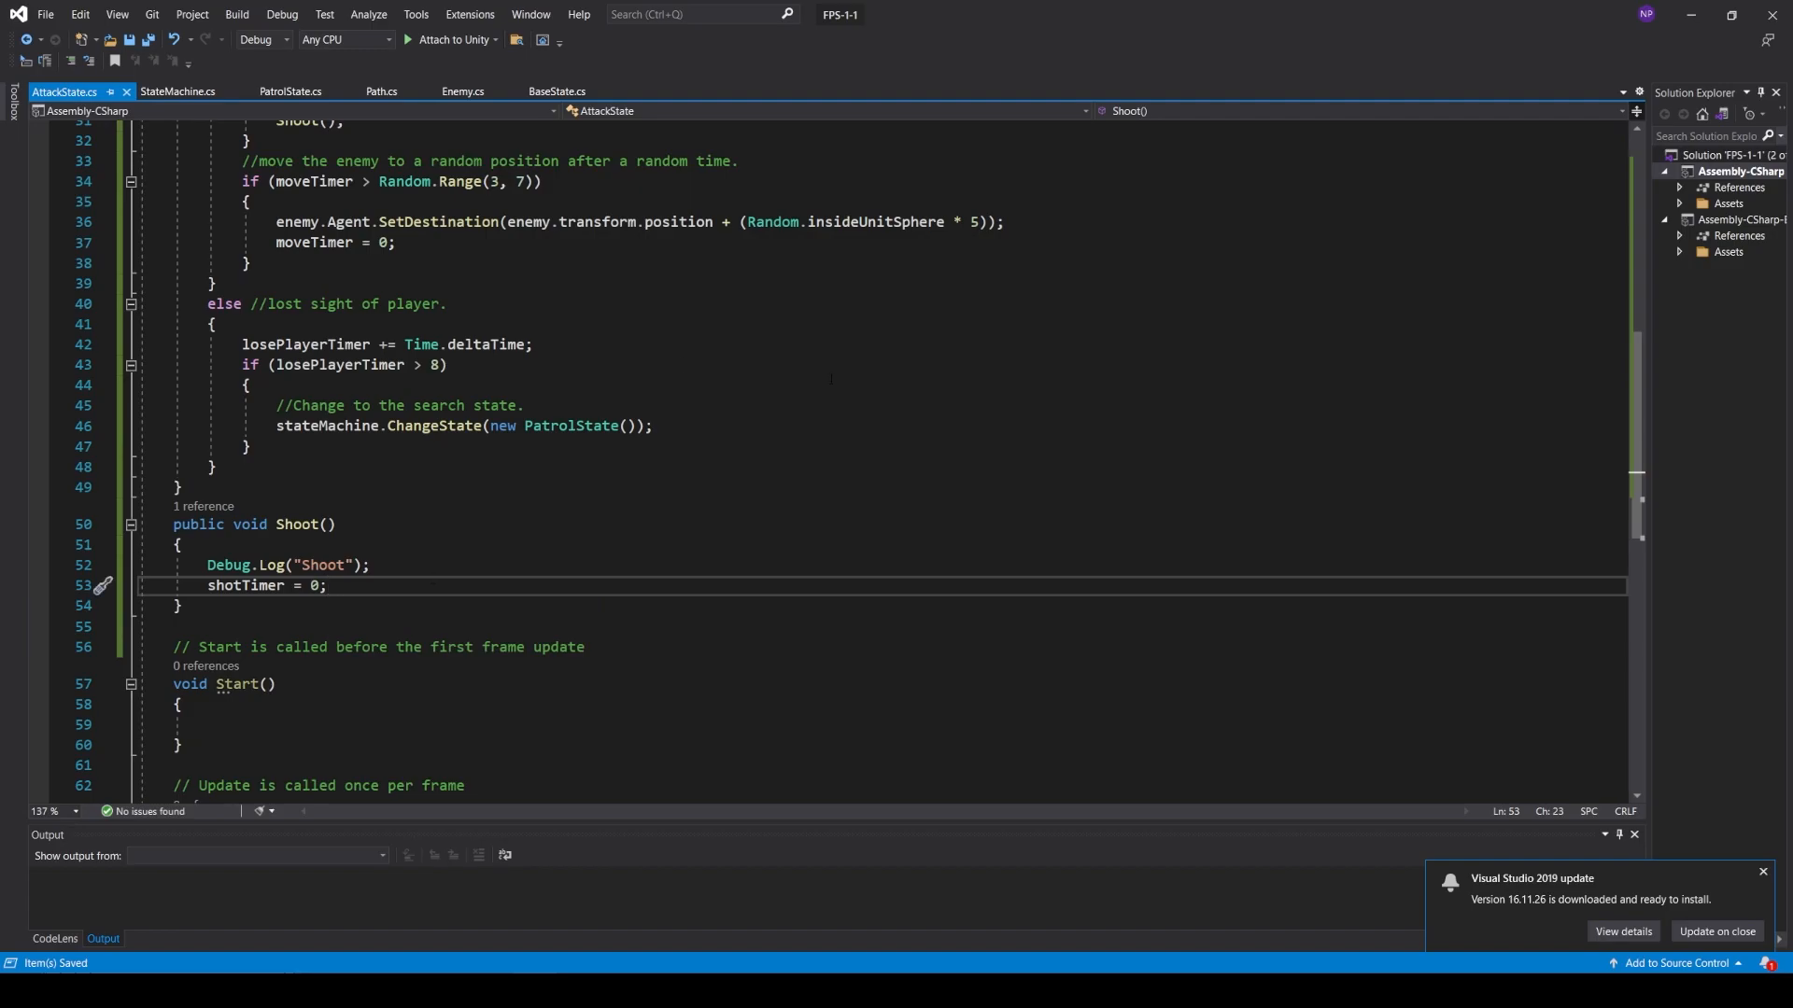
- Switch to Unity and play-test the scene to check the Console for the enemy's Shoot messages, ending play mode when done
{"action": "key", "text": "alt+Tab"}
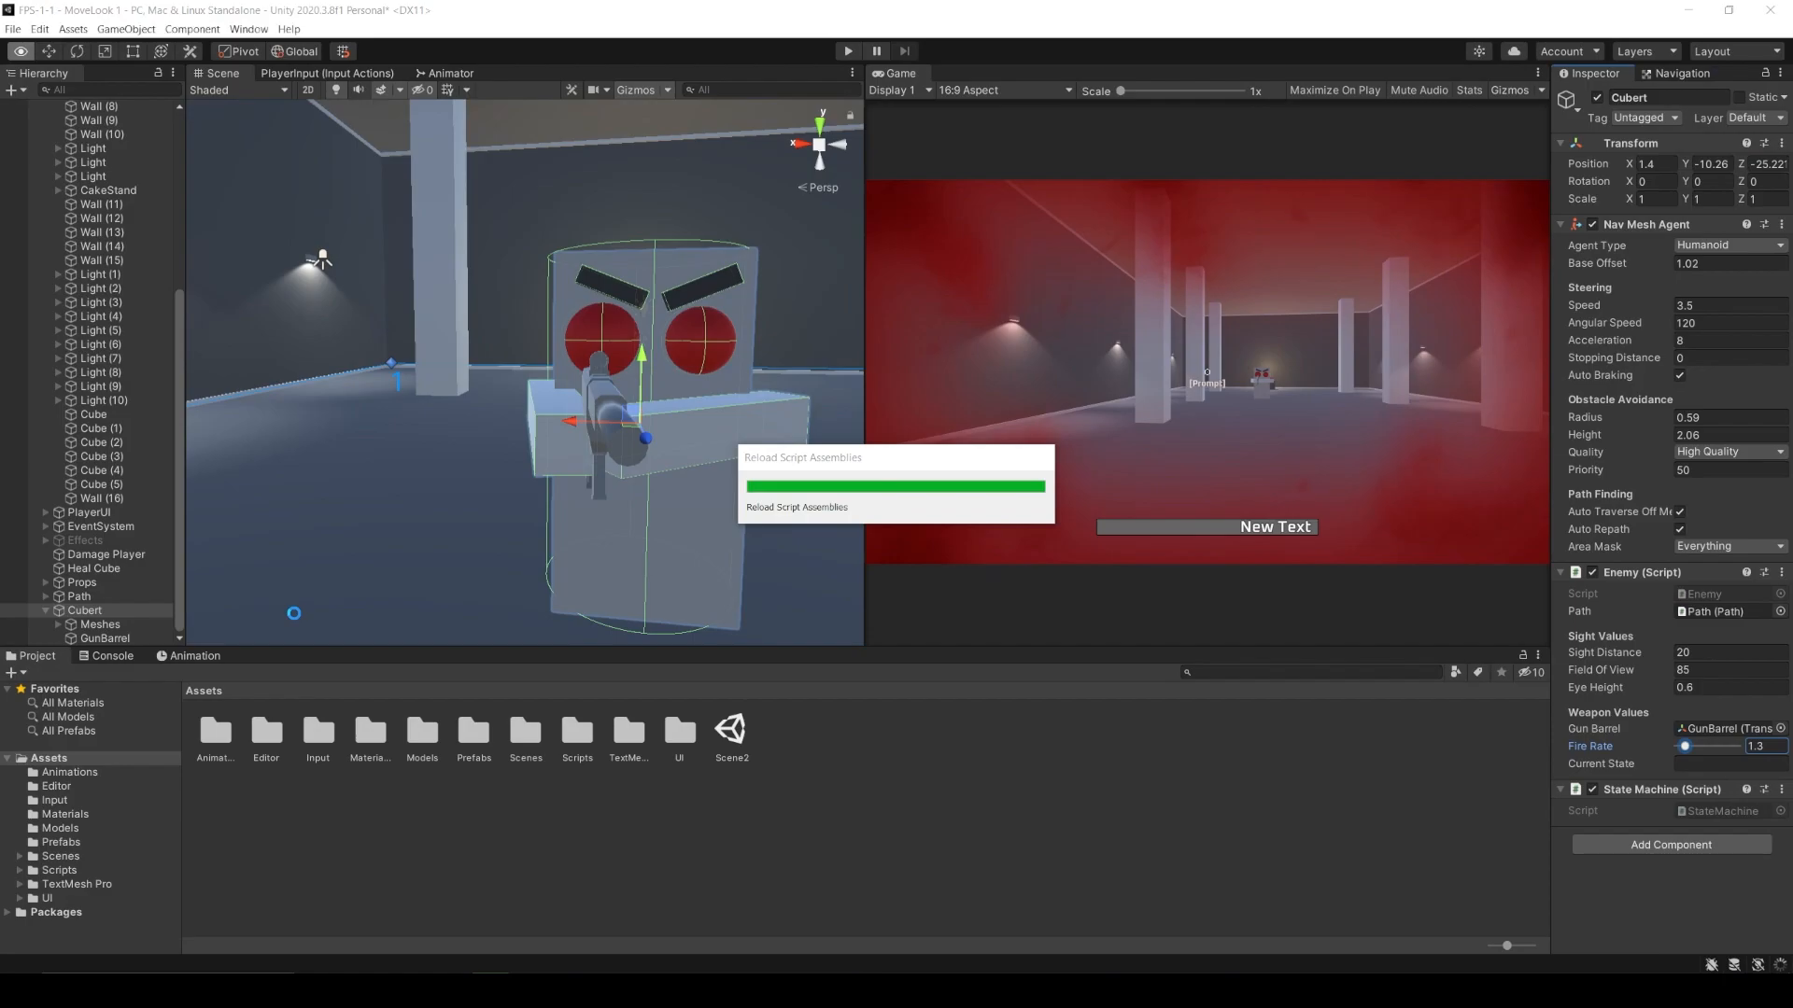
{"action": "key", "text": "ctrl+p"}
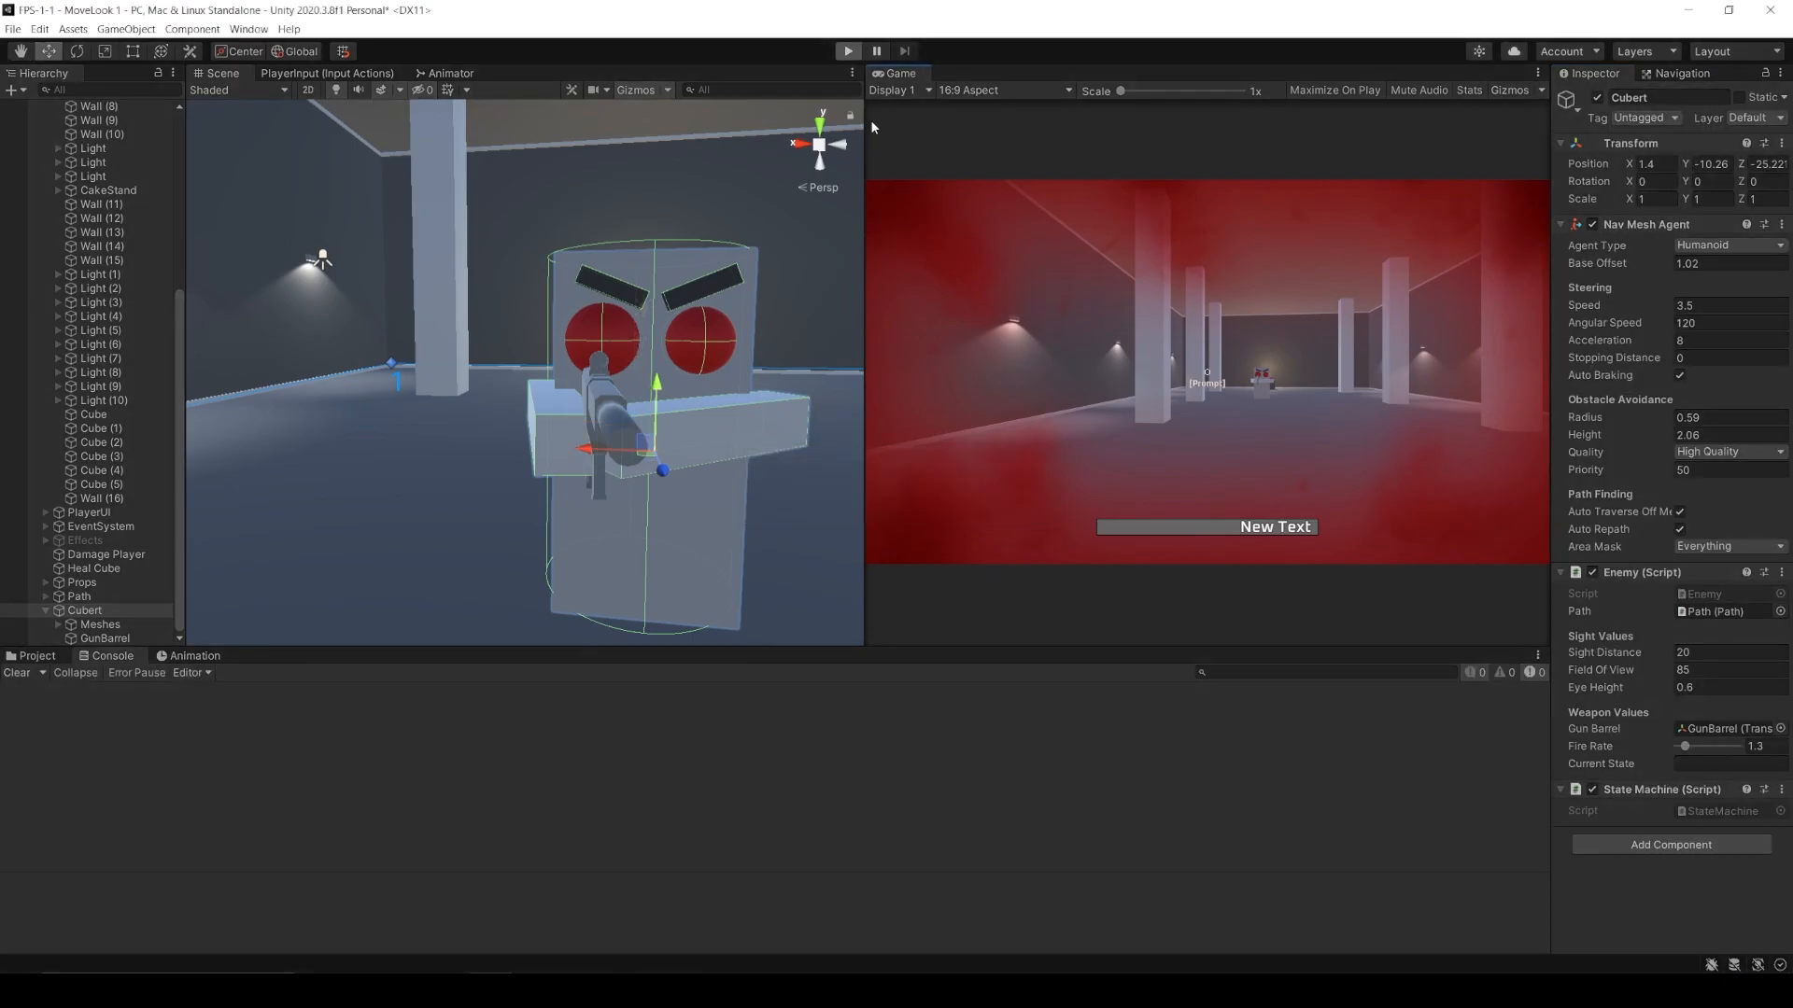
{"action": "key", "text": "w"}
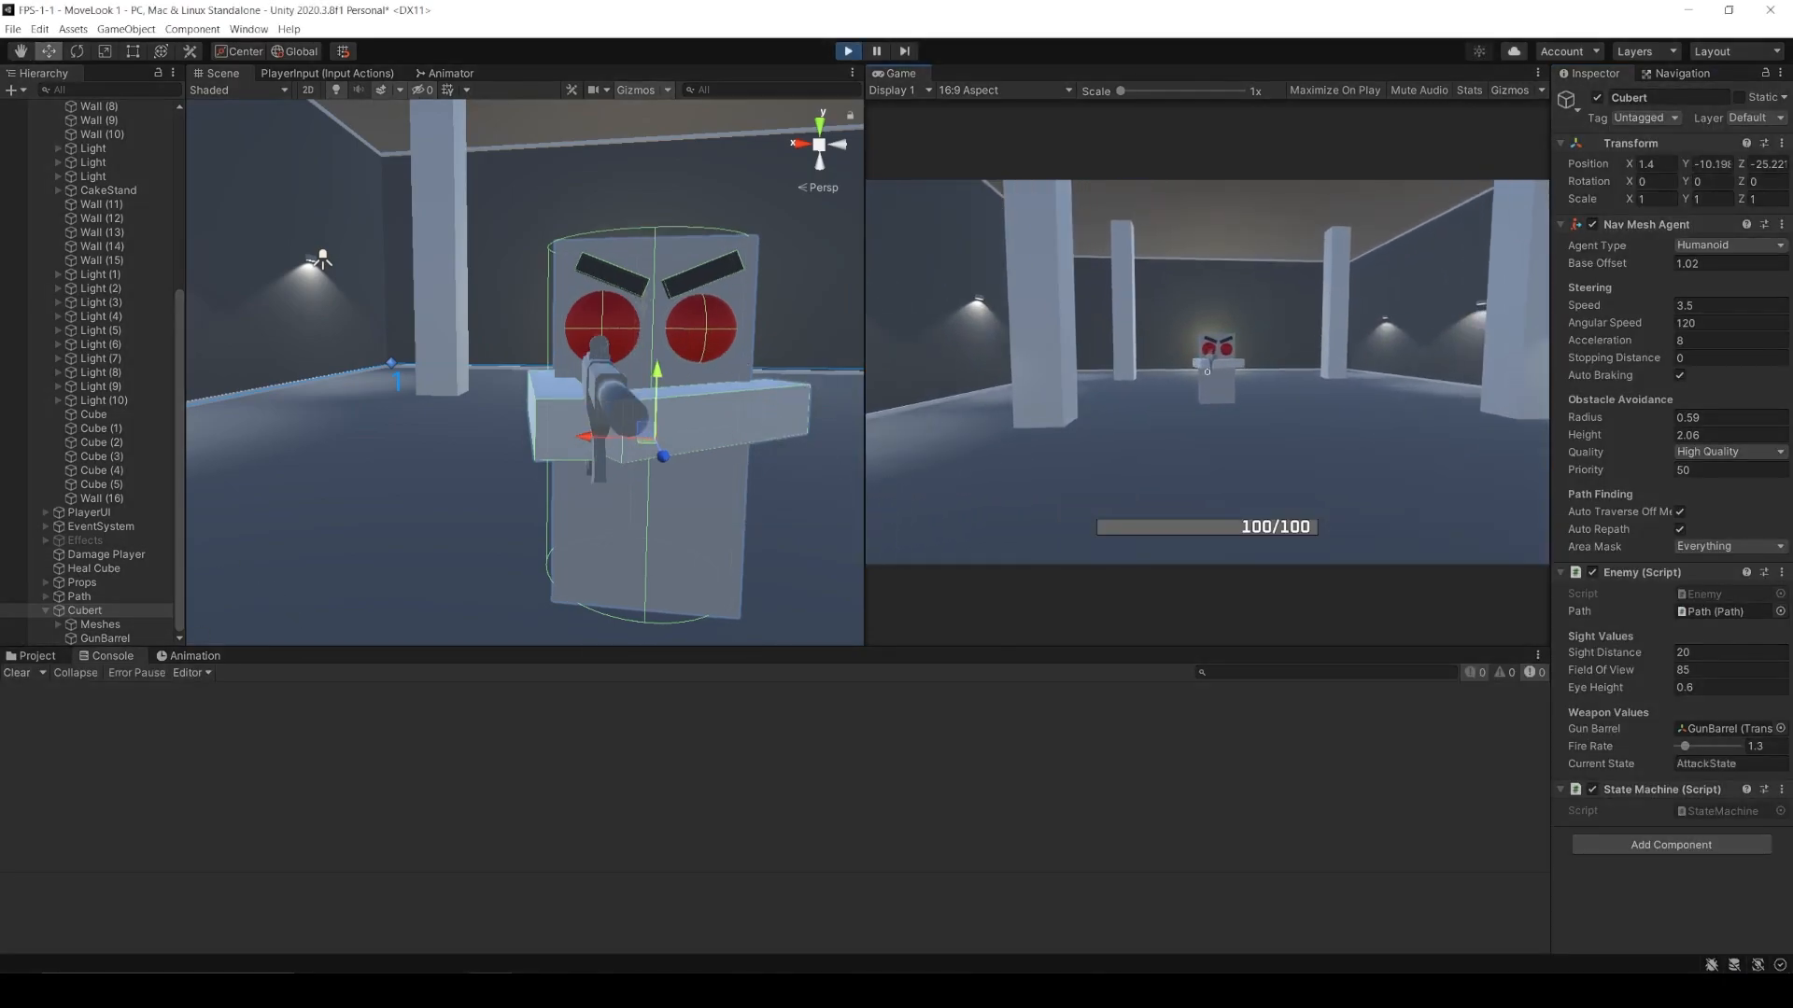
{"action": "key", "text": "w"}
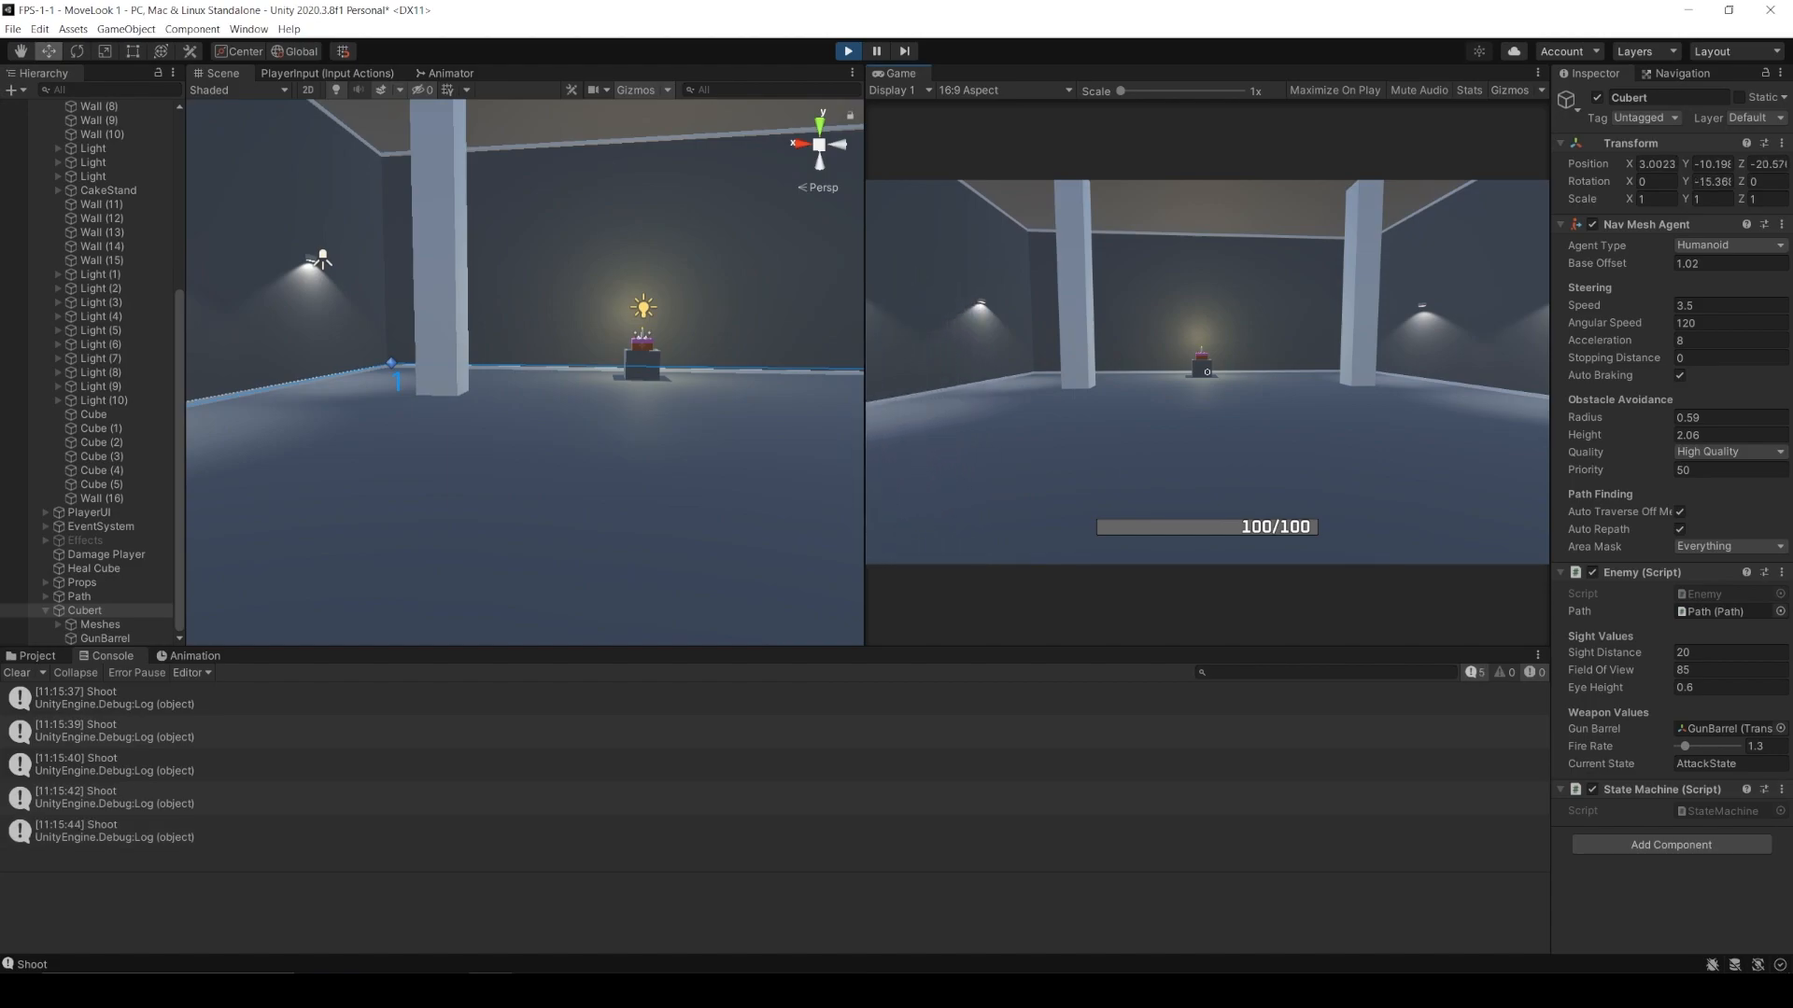
{"action": "key", "text": "ctrl+p"}
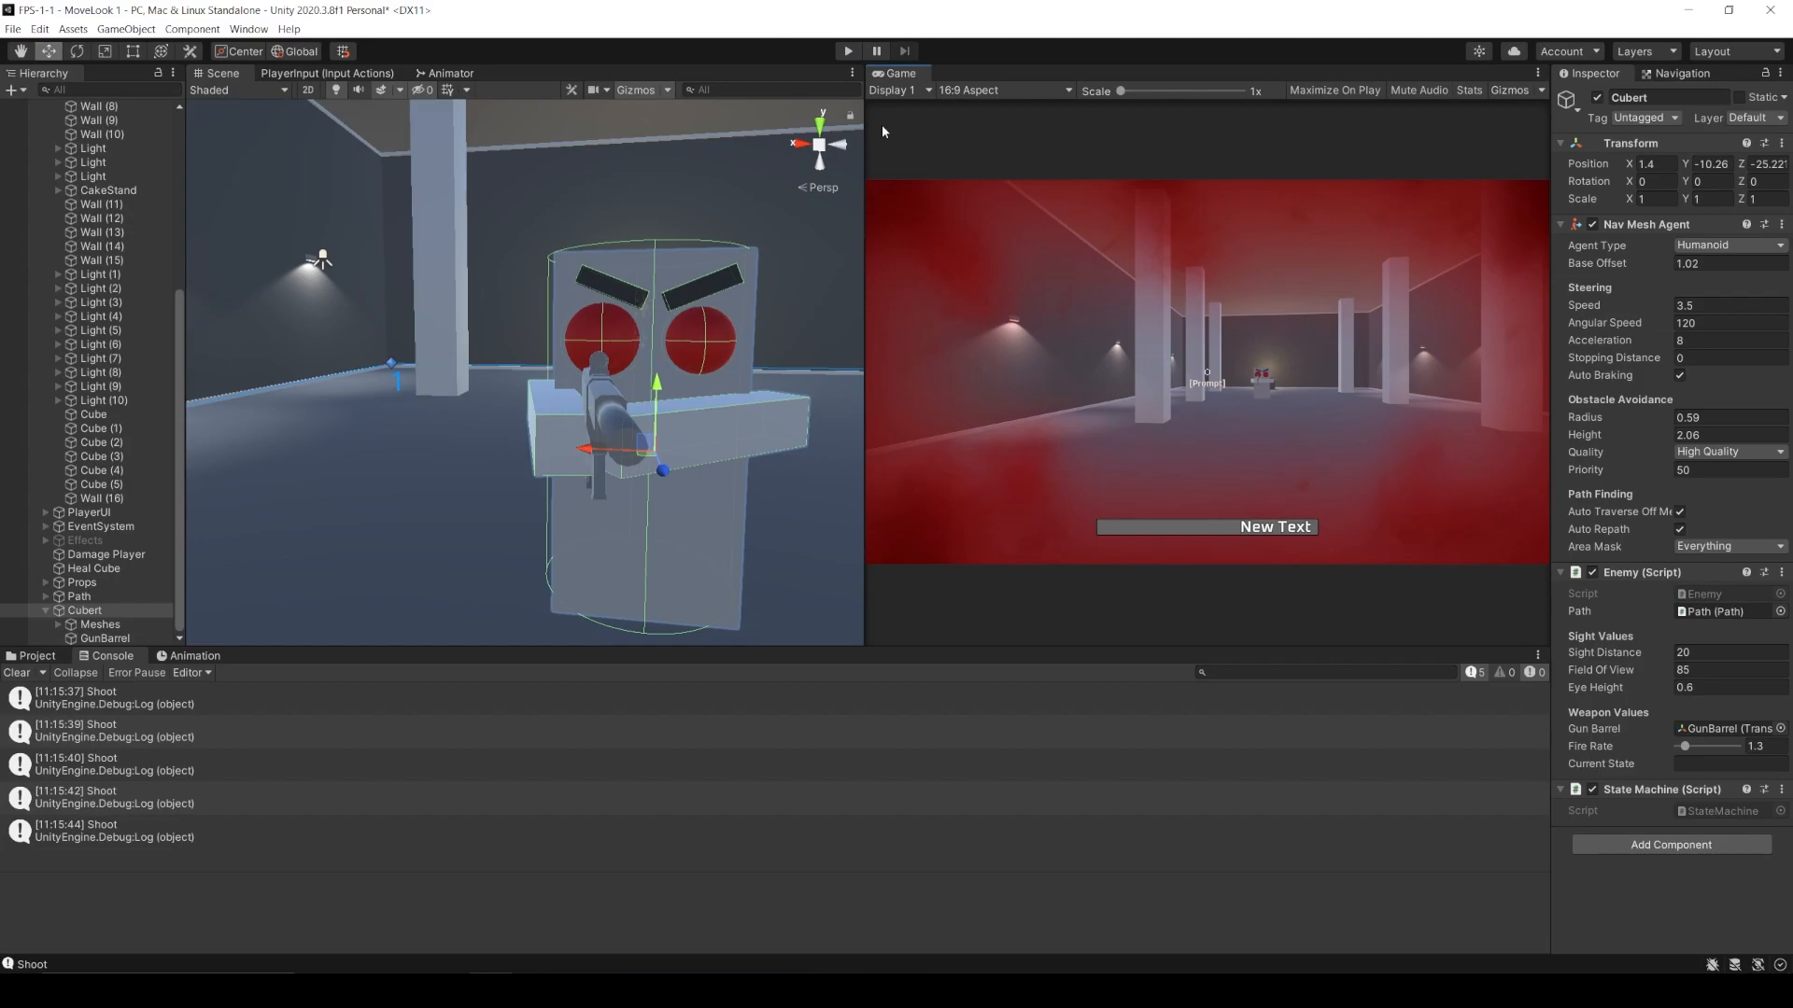
- Switch to Visual Studio, add public GameObject Player { get => player; } below the Agent property in the Enemy script, and save it
{"action": "key", "text": "alt+Tab"}
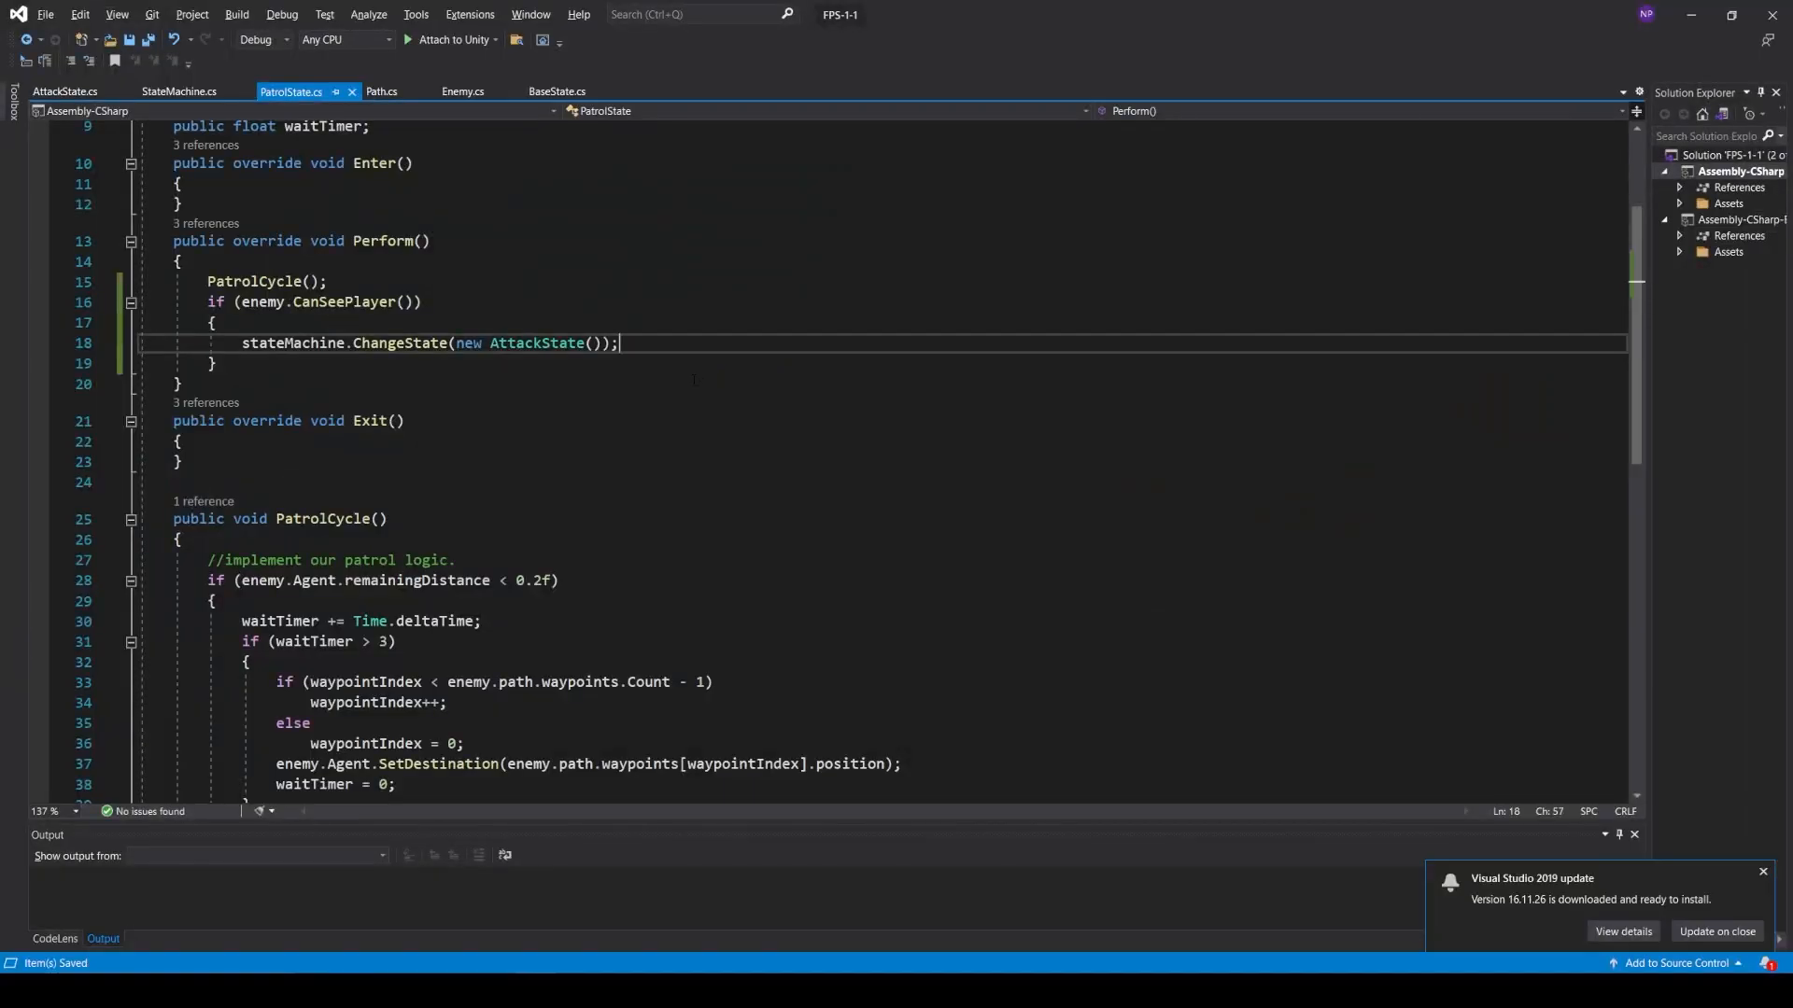
{"action": "scroll", "coordinate": [694, 378], "scroll_direction": "up", "scroll_amount": 2}
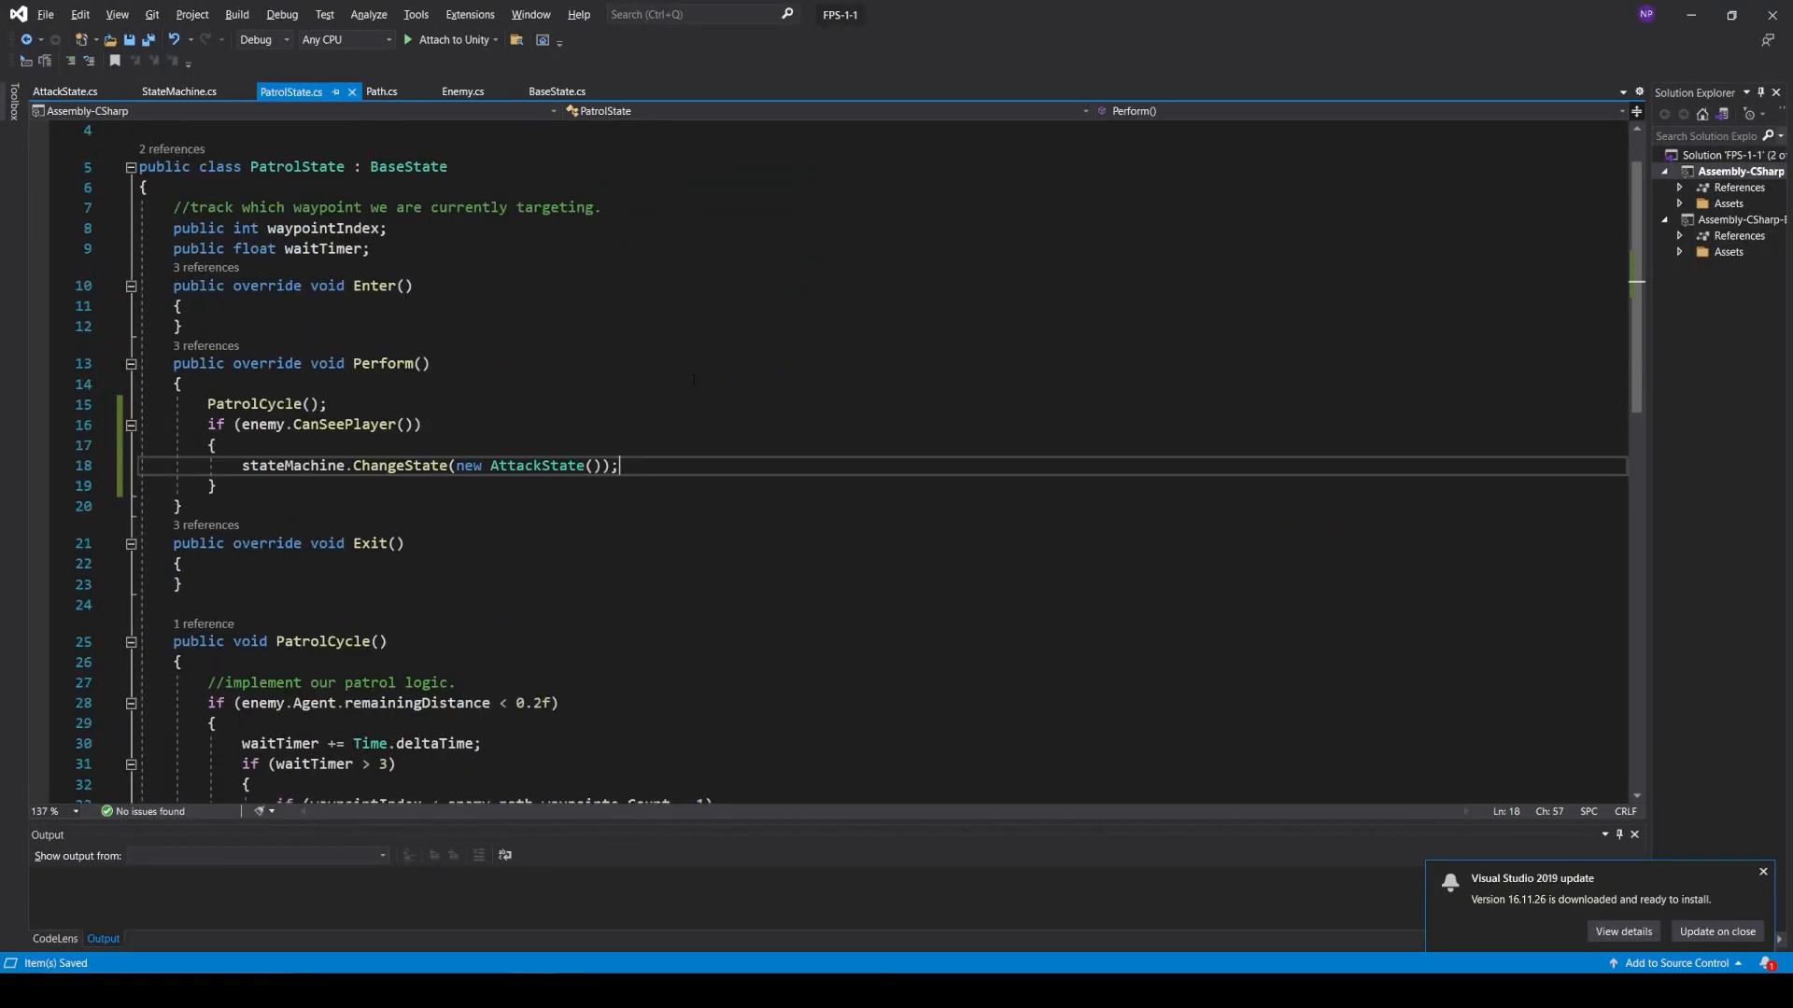
{"action": "left_click", "coordinate": [56, 93]}
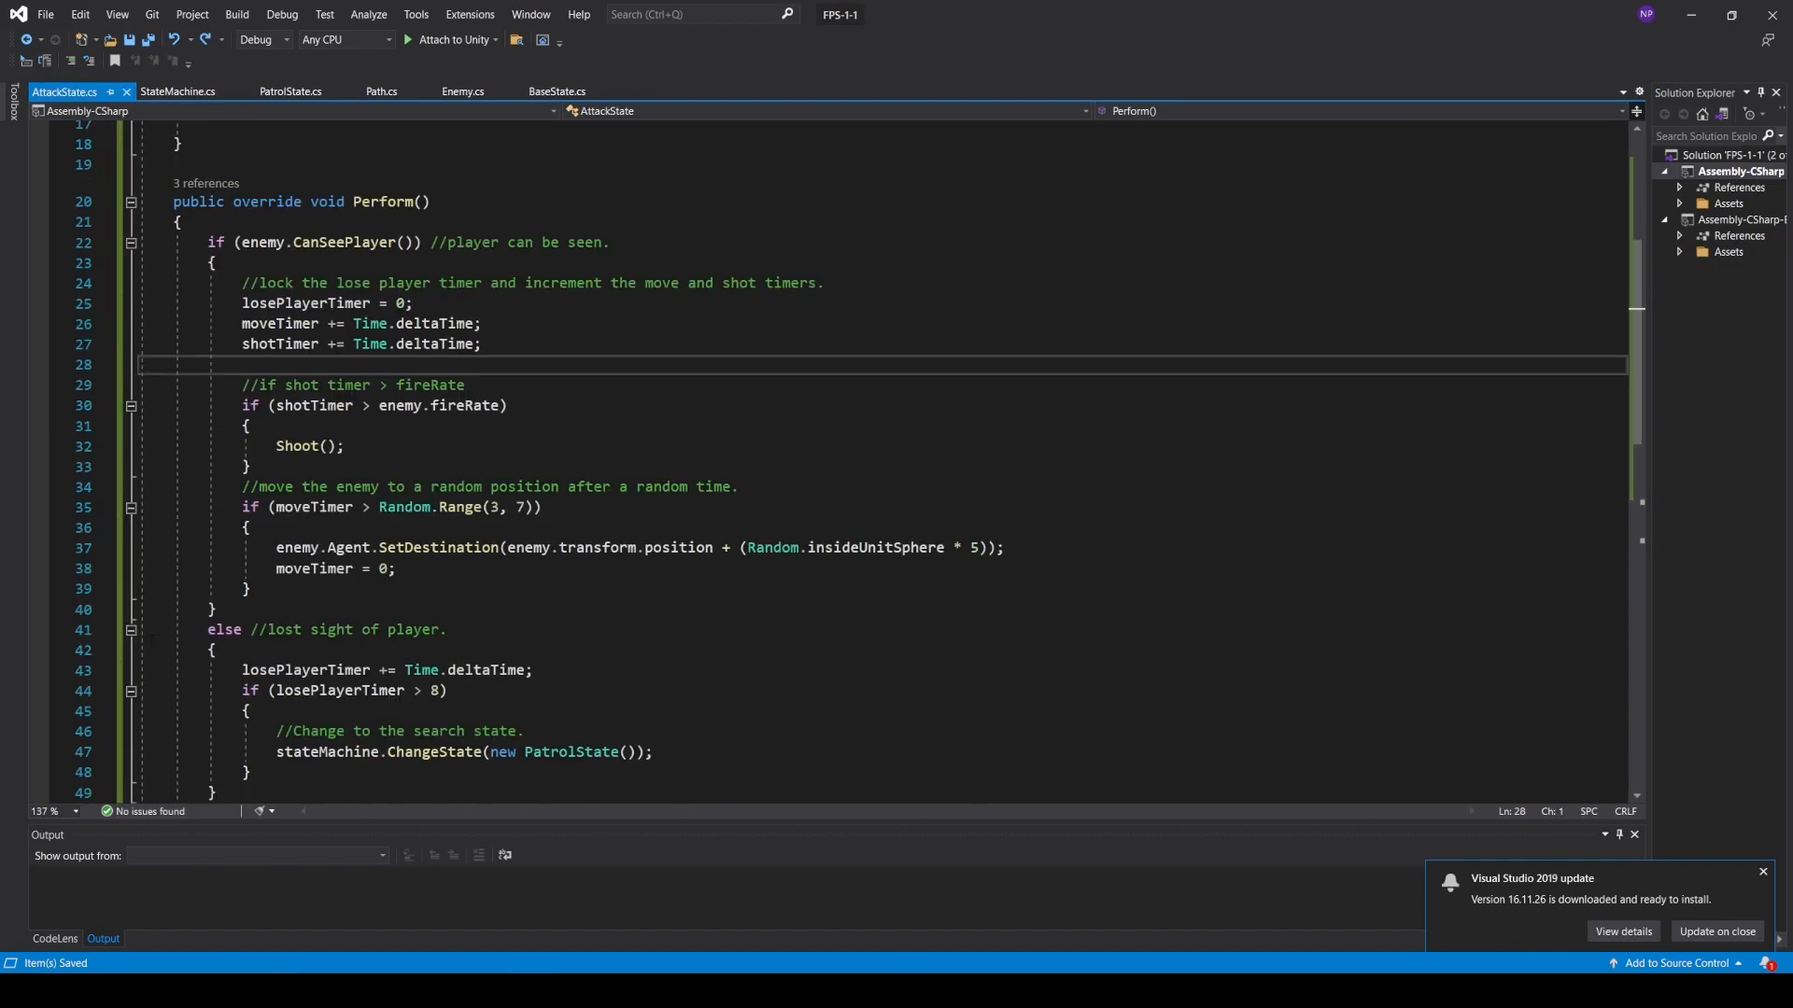
{"action": "left_click", "coordinate": [463, 91]}
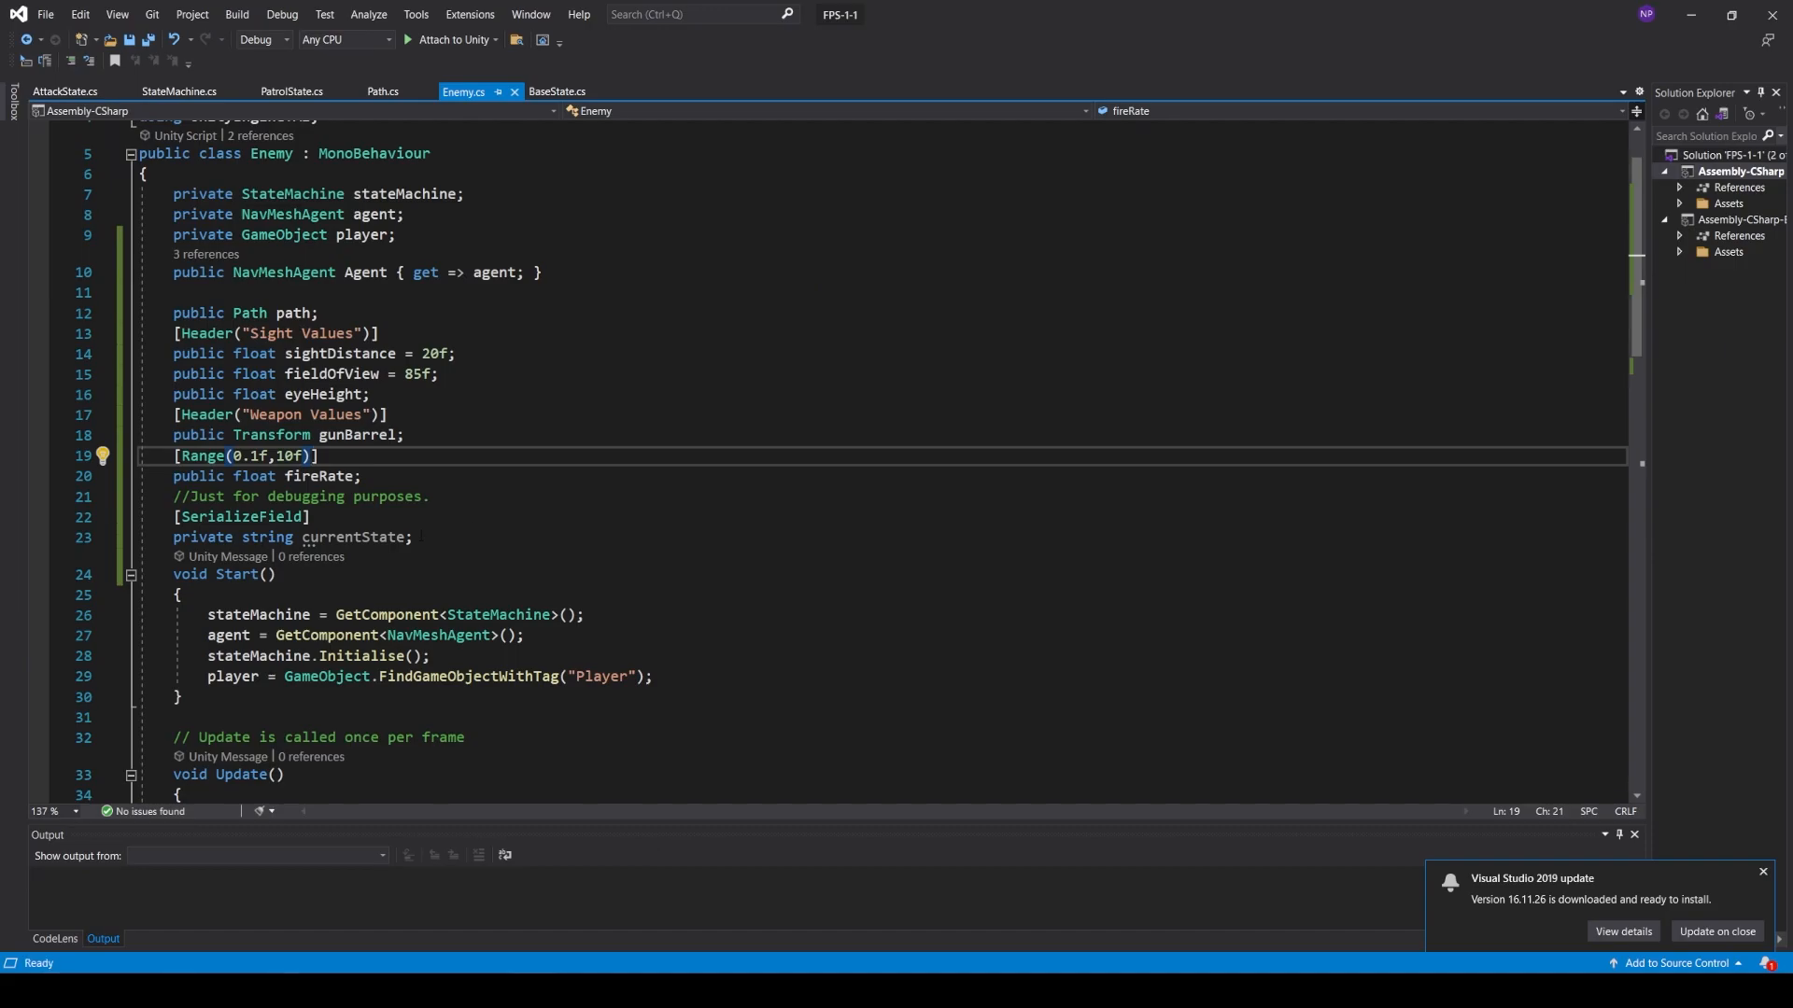
{"action": "key", "text": "ctrl+z"}
{"action": "left_click", "coordinate": [472, 291]}
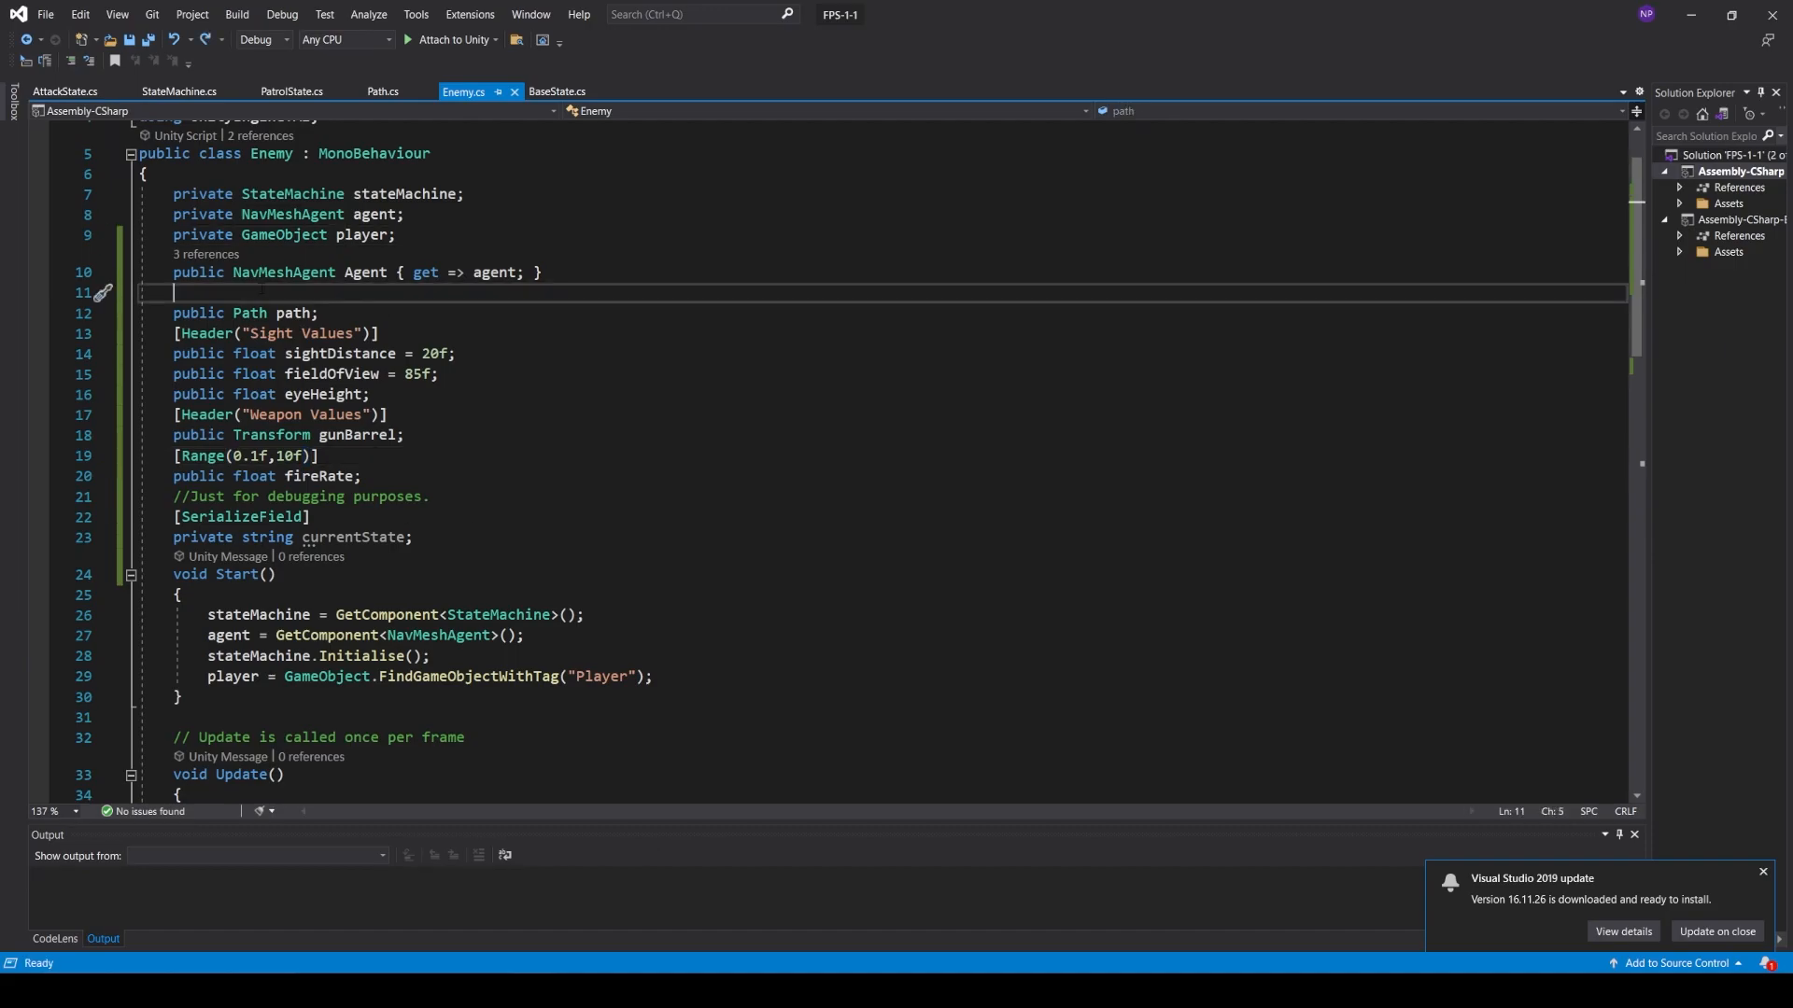
{"action": "type", "text": "public GameObject Pla"}
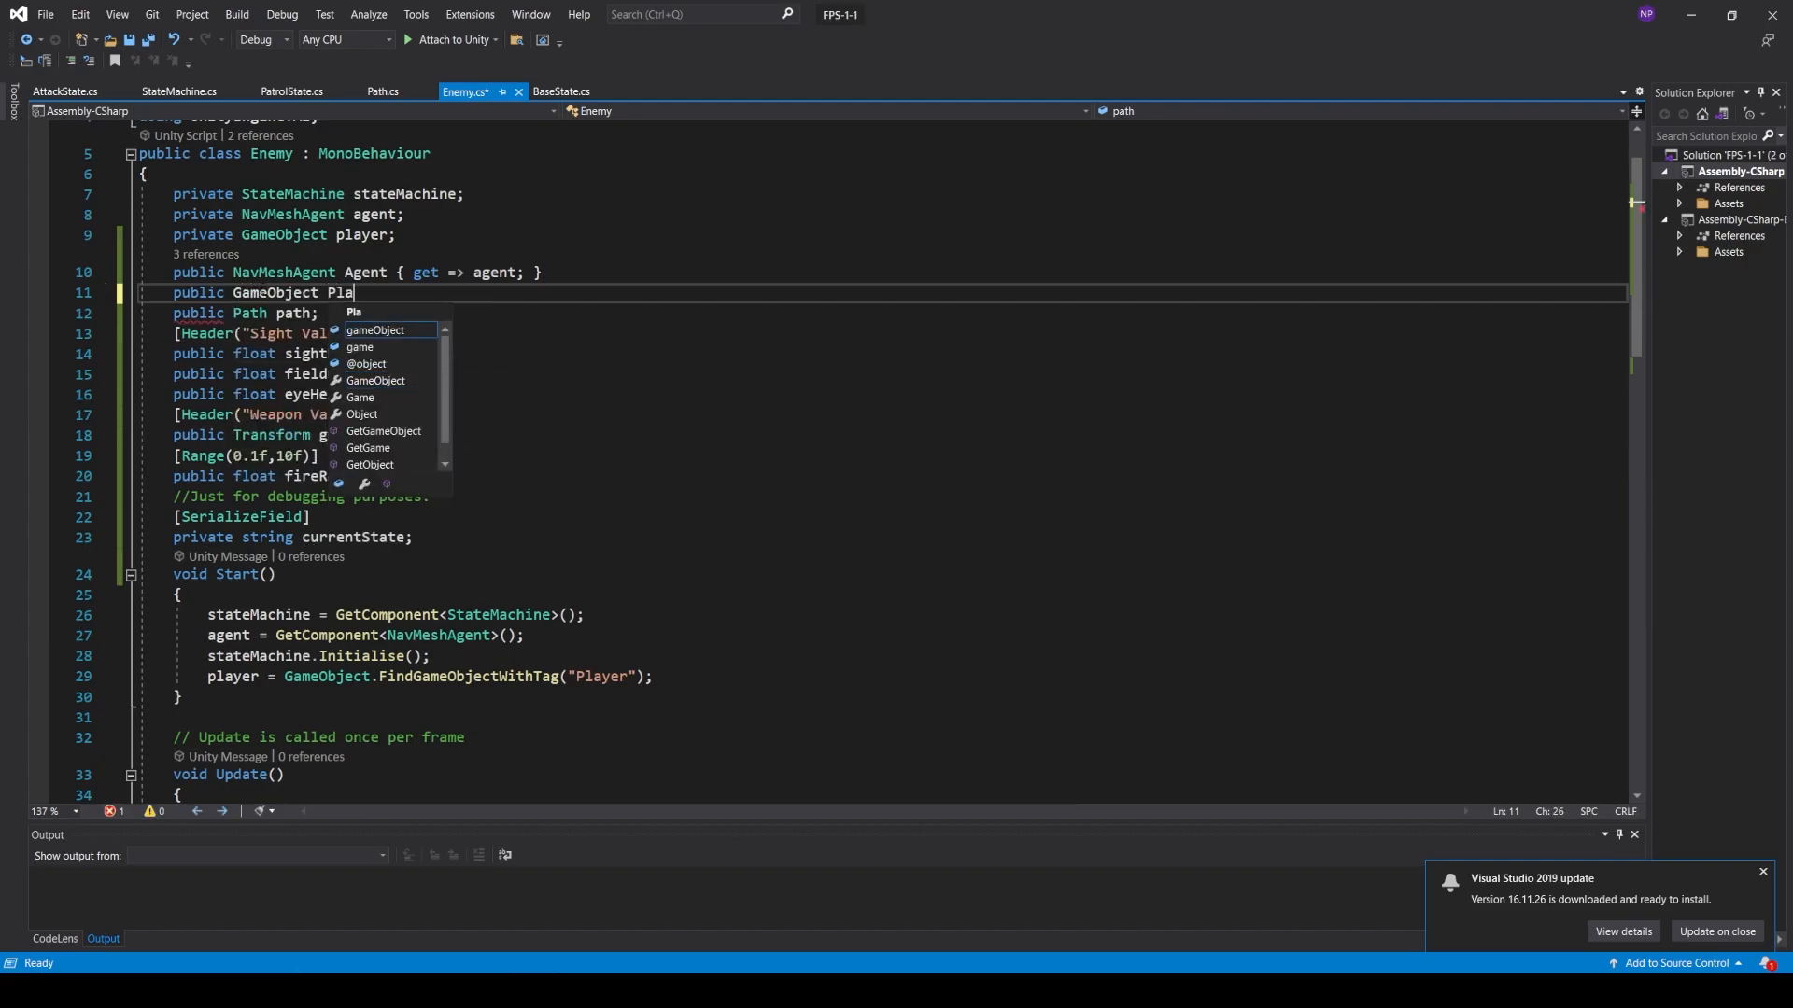
{"action": "type", "text": "yer { "}
{"action": "type", "text": "get => "}
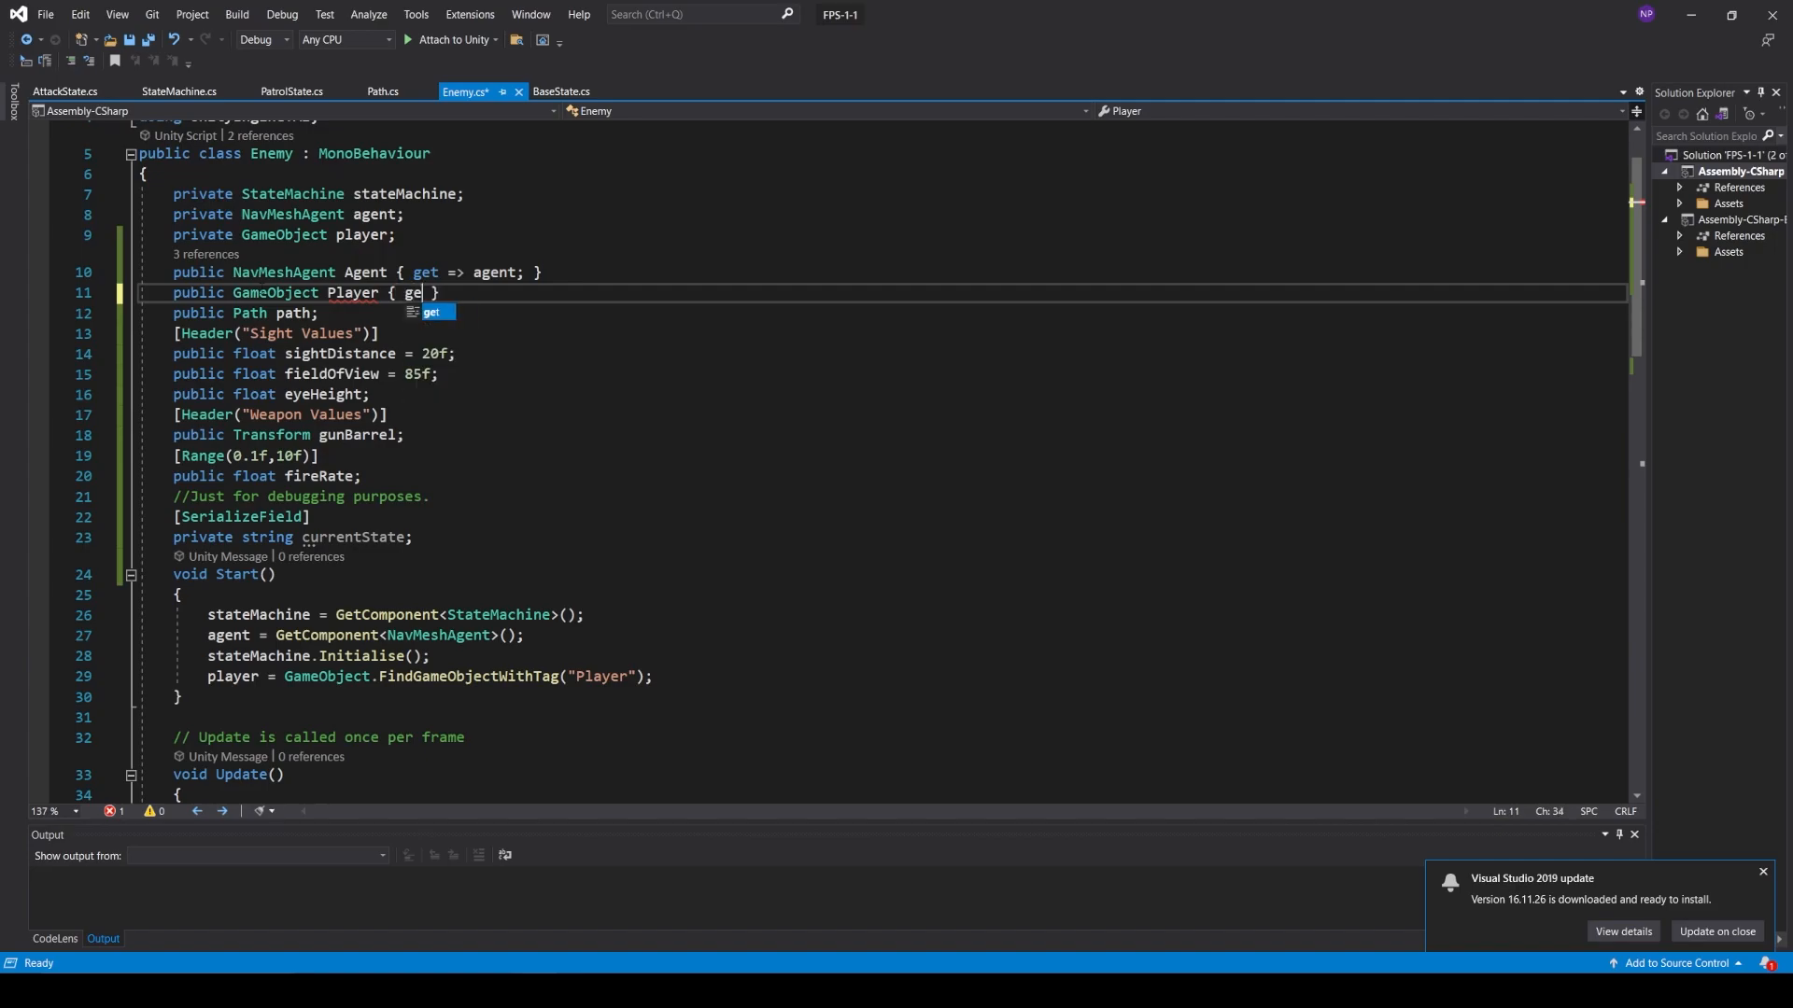
{"action": "type", "text": "player"}
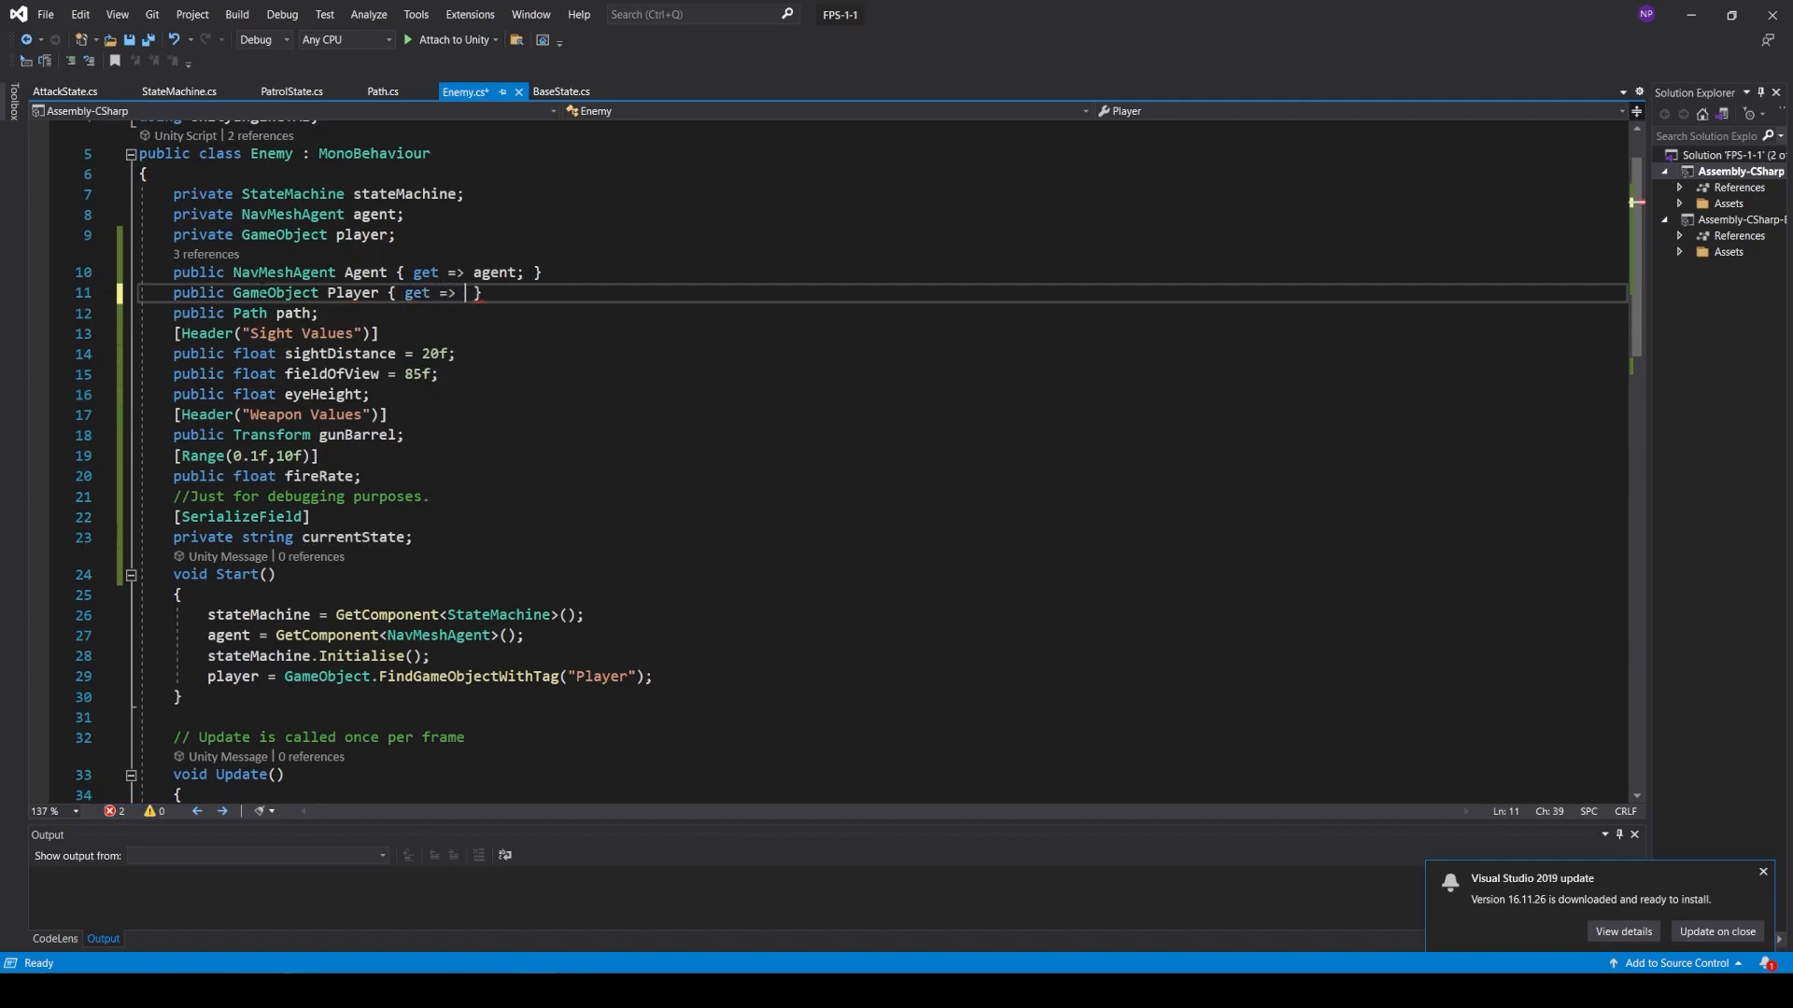
{"action": "type", "text": ";"}
{"action": "key", "text": "ctrl+s"}
- Add enemy.transform.LookAt(enemy.Player.transform); below the shotTimer increment in AttackState's Perform method and save the script
{"action": "left_click", "coordinate": [66, 92]}
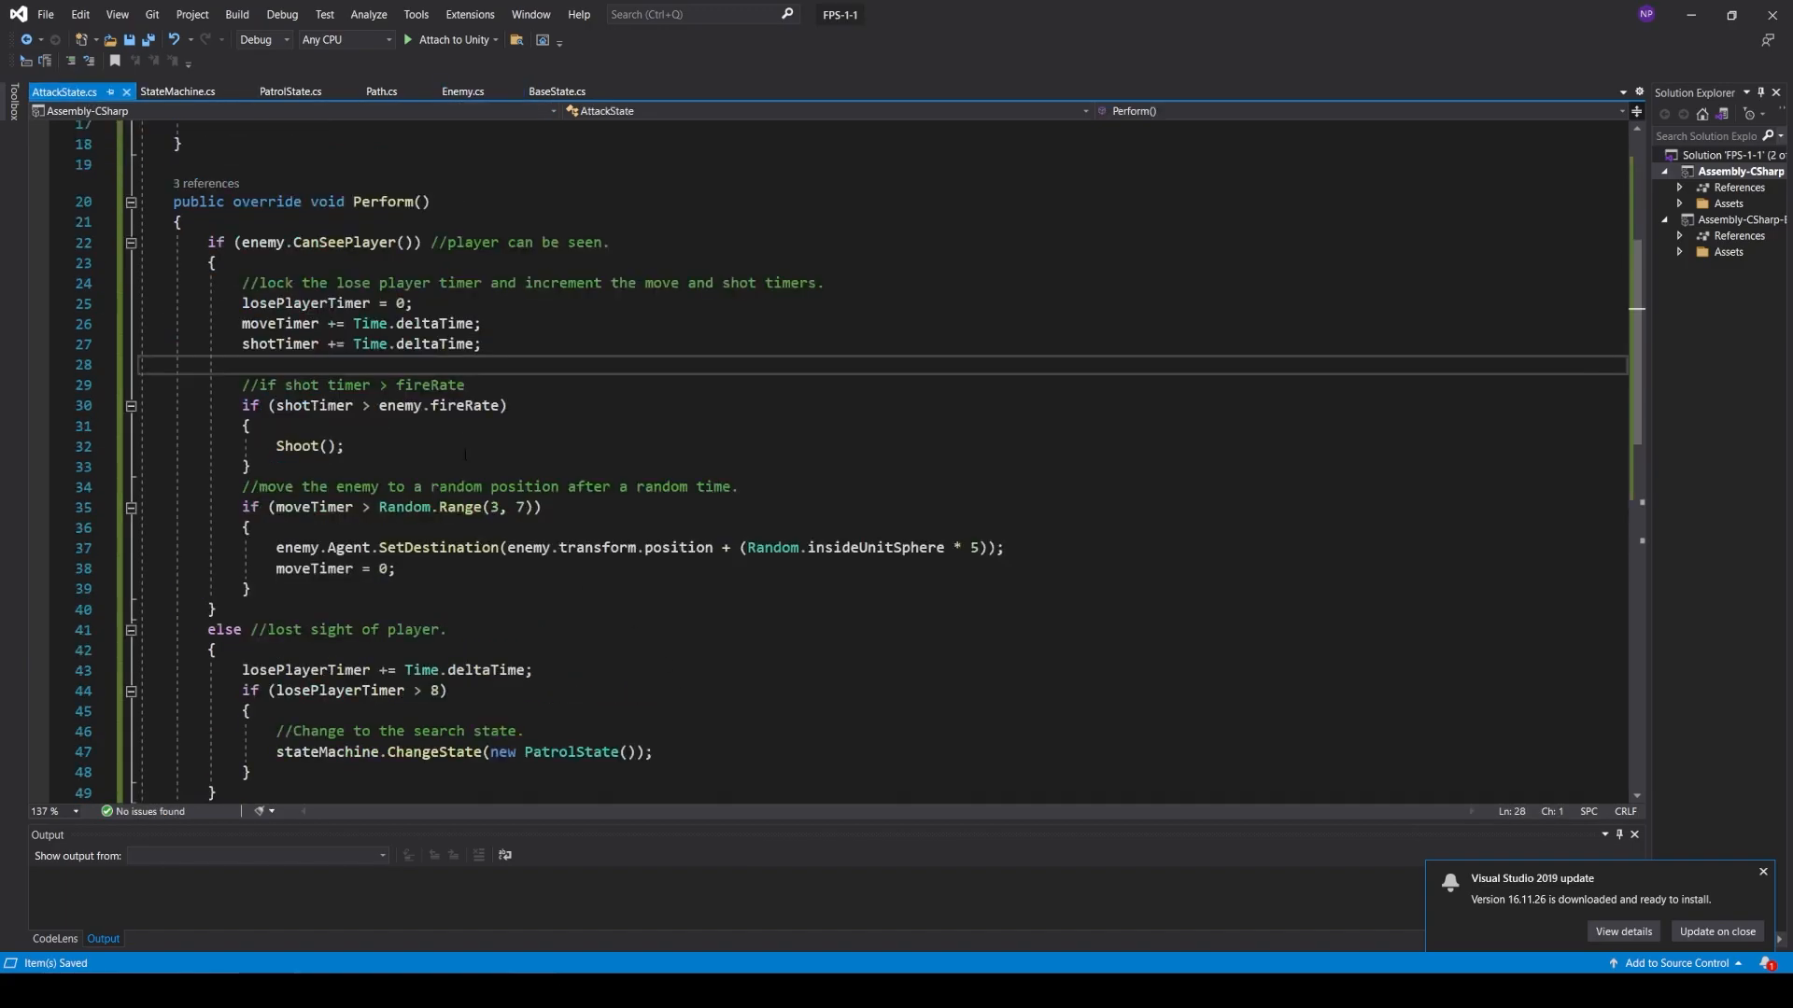
{"action": "type", "text": "enemy.transform.LookAt(enemy.Player.transform);"}
{"action": "key", "text": "ctrl+s"}
- Switch to Unity, play-test whether Cubert faces the player while shooting, and inspect Cubert's Enemy values before ending play mode
{"action": "key", "text": "alt+Tab"}
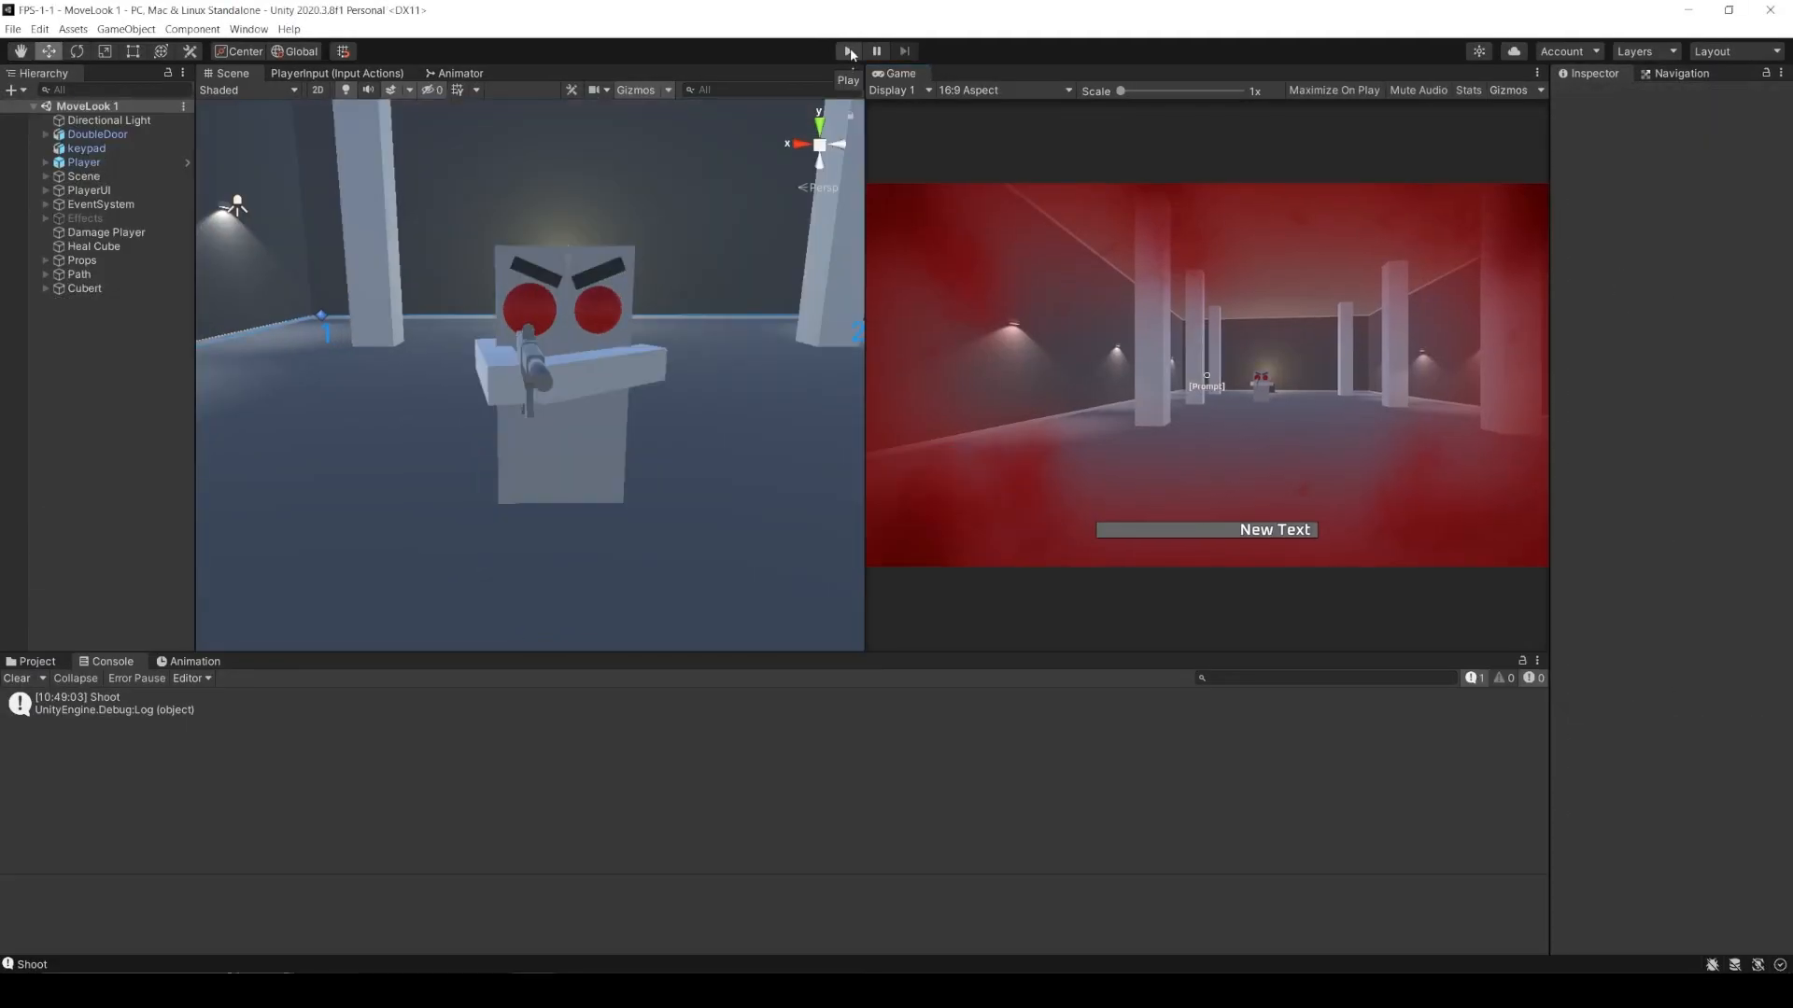
{"action": "left_click", "coordinate": [850, 53]}
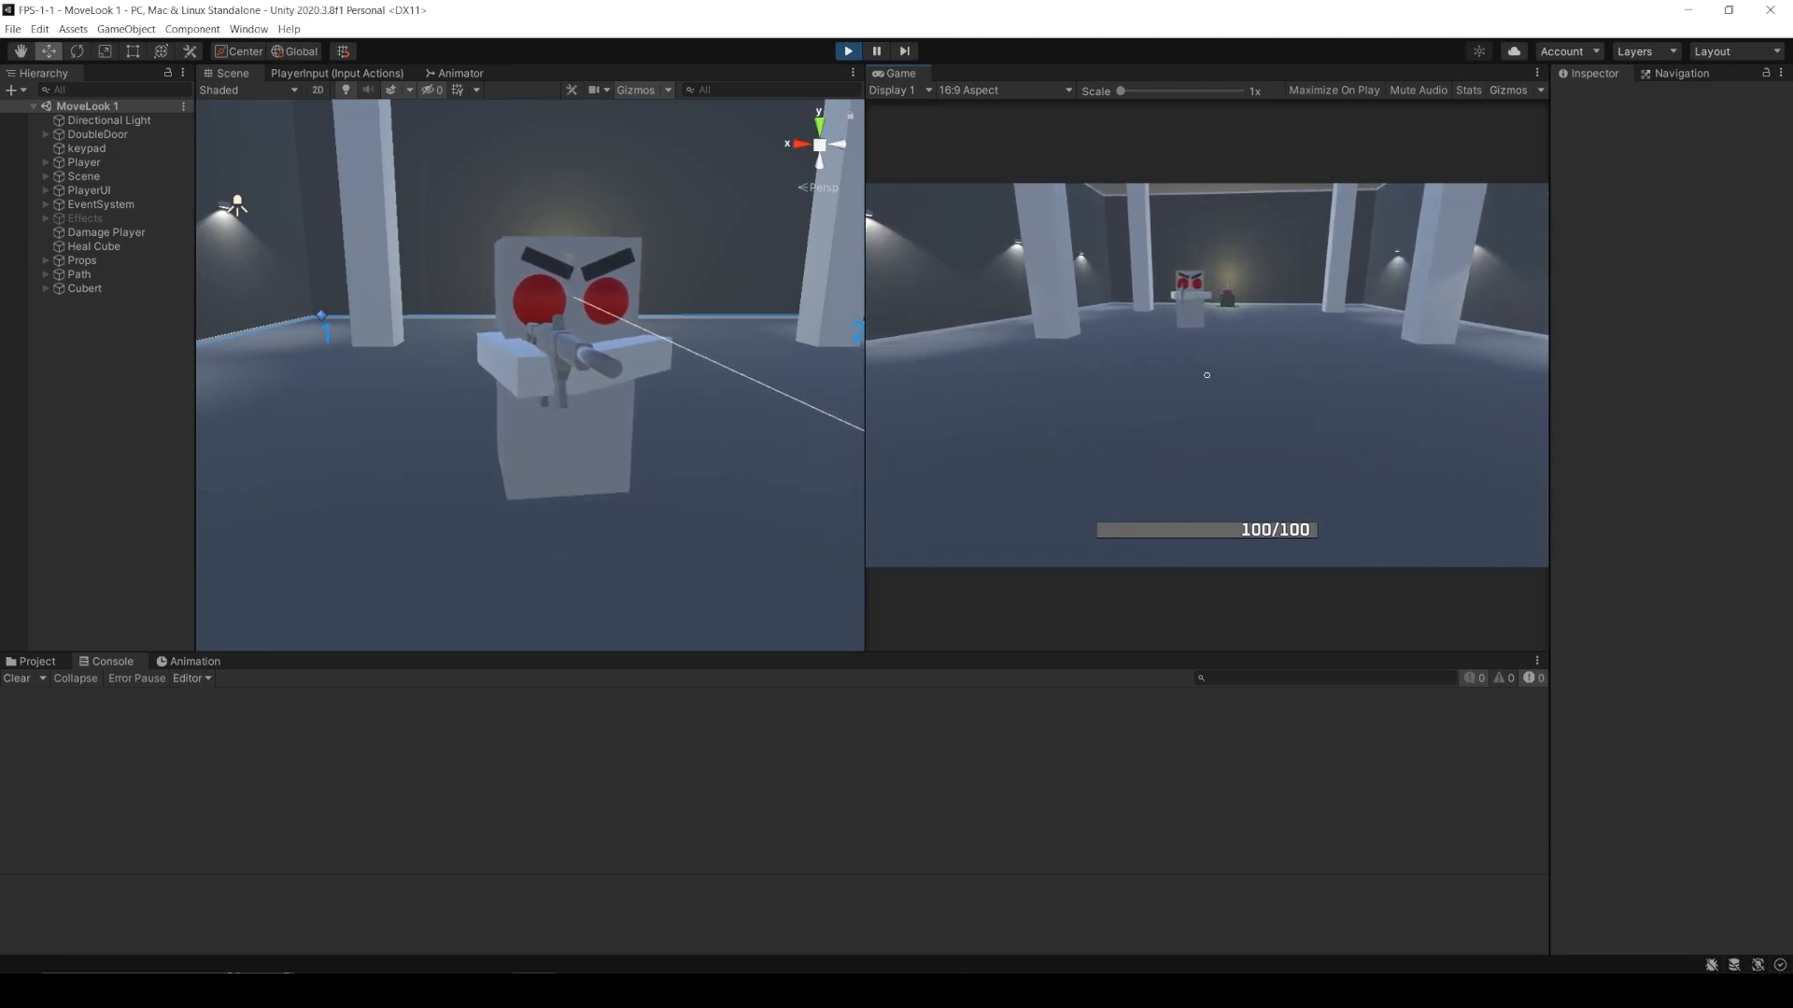
{"action": "left_click", "coordinate": [1207, 375]}
{"action": "left_click", "coordinate": [1207, 374]}
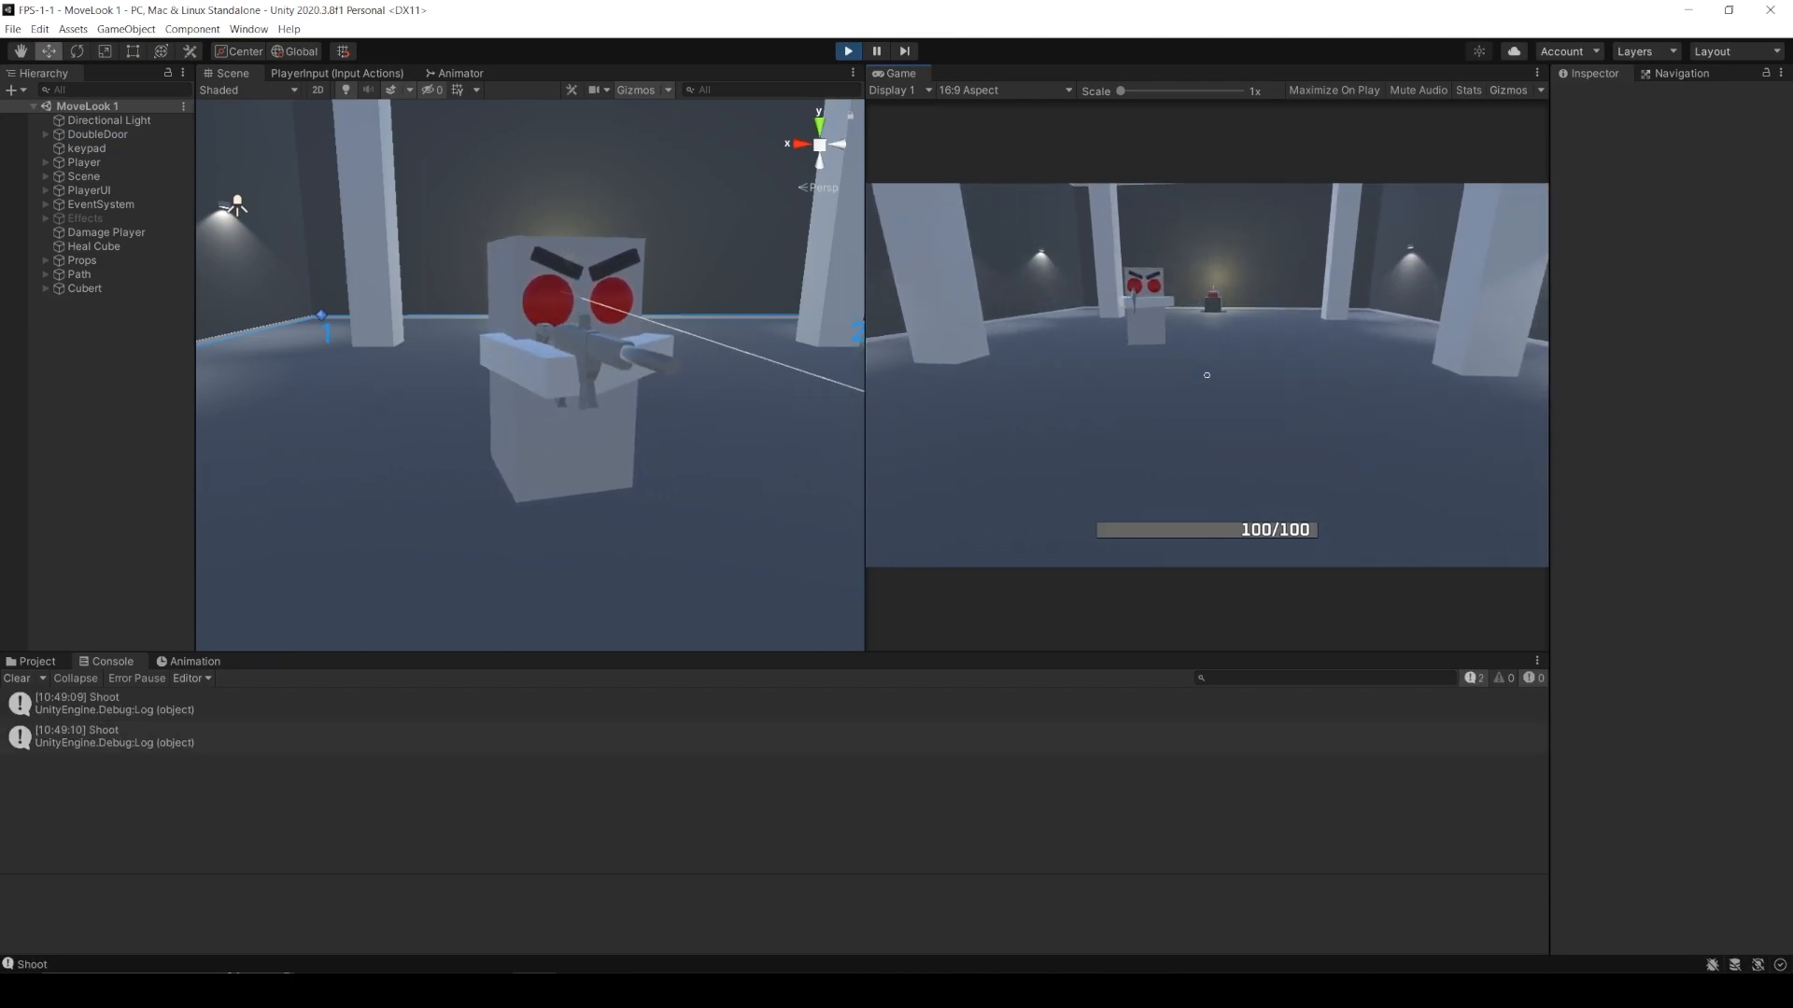
{"action": "left_click", "coordinate": [1207, 374]}
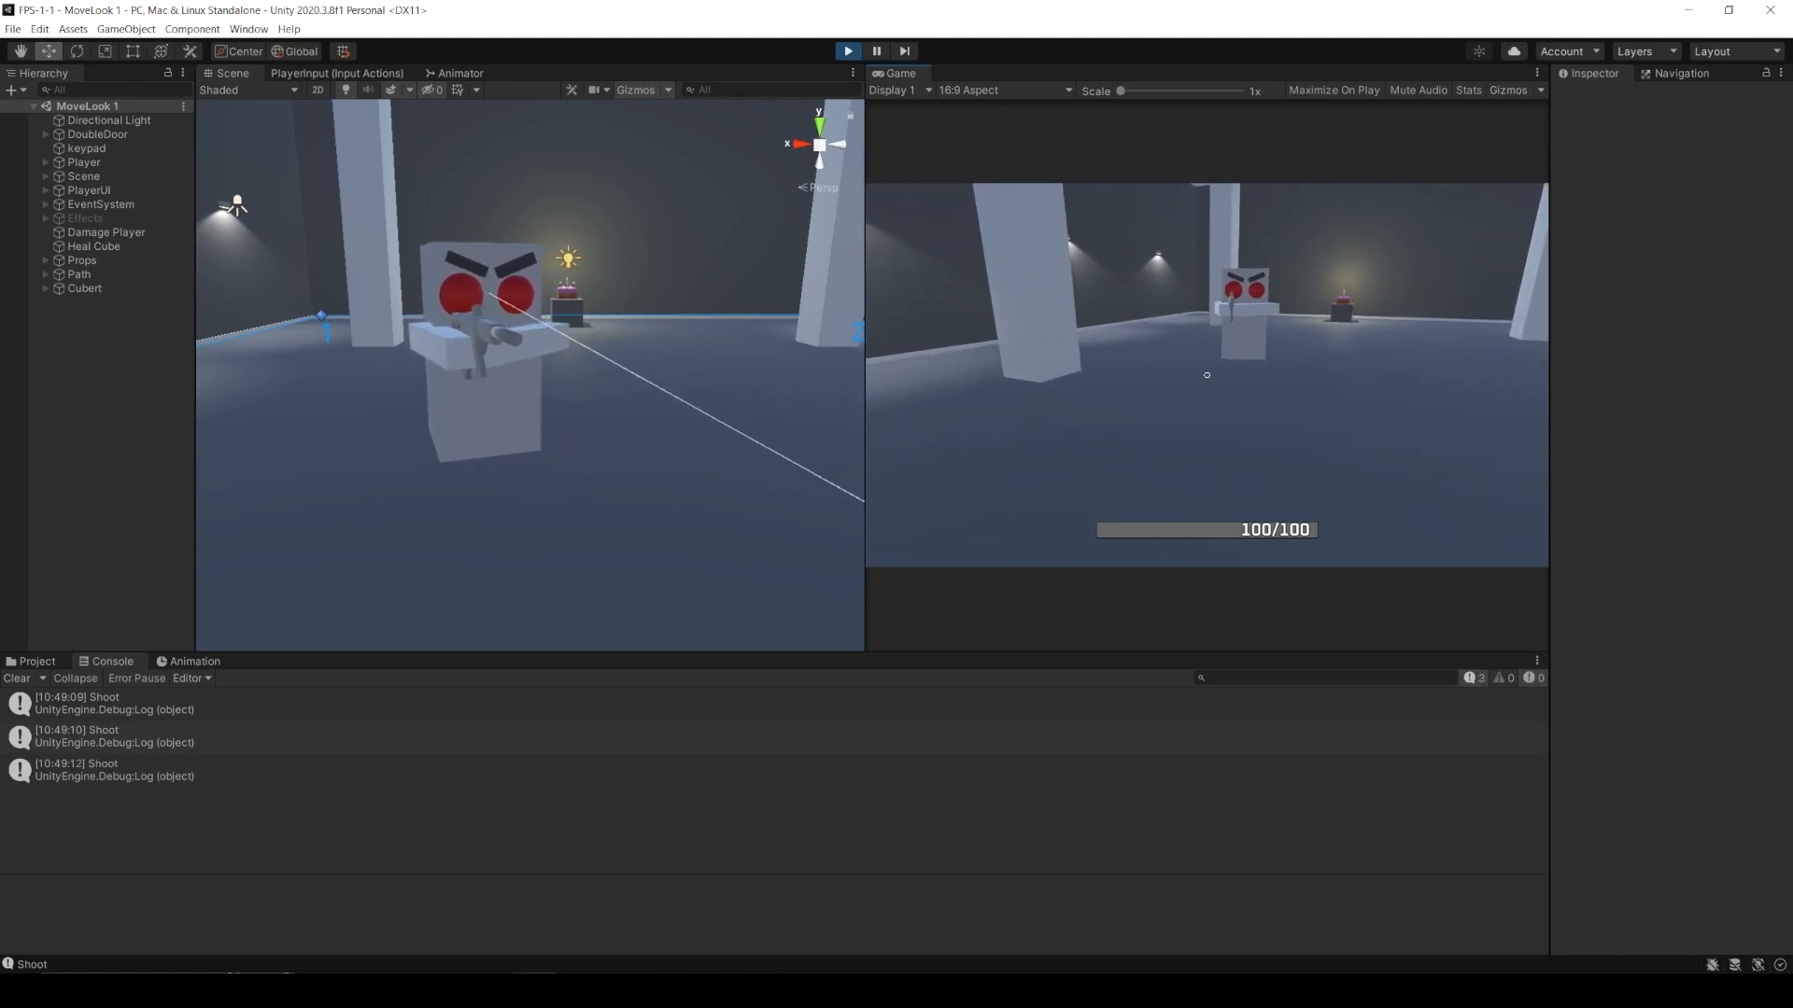
{"action": "left_click", "coordinate": [1206, 375]}
{"action": "left_click", "coordinate": [1207, 374]}
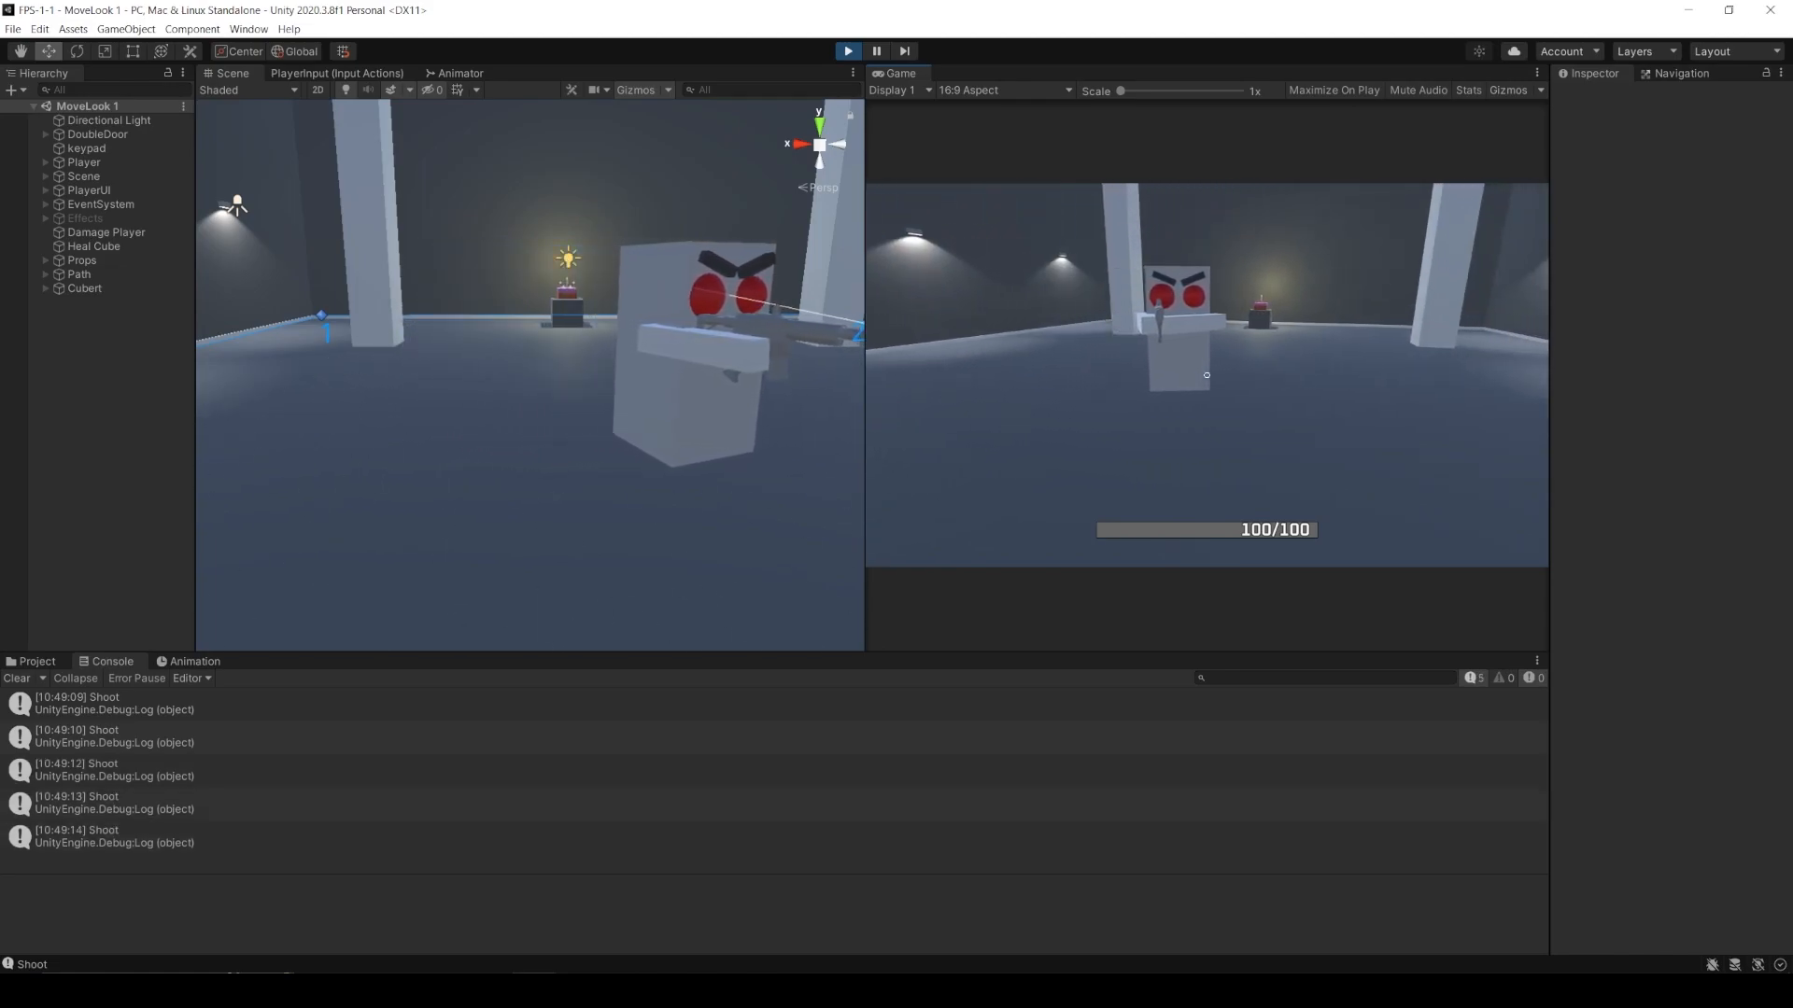
{"action": "left_click", "coordinate": [1207, 374]}
{"action": "left_click", "coordinate": [1206, 374]}
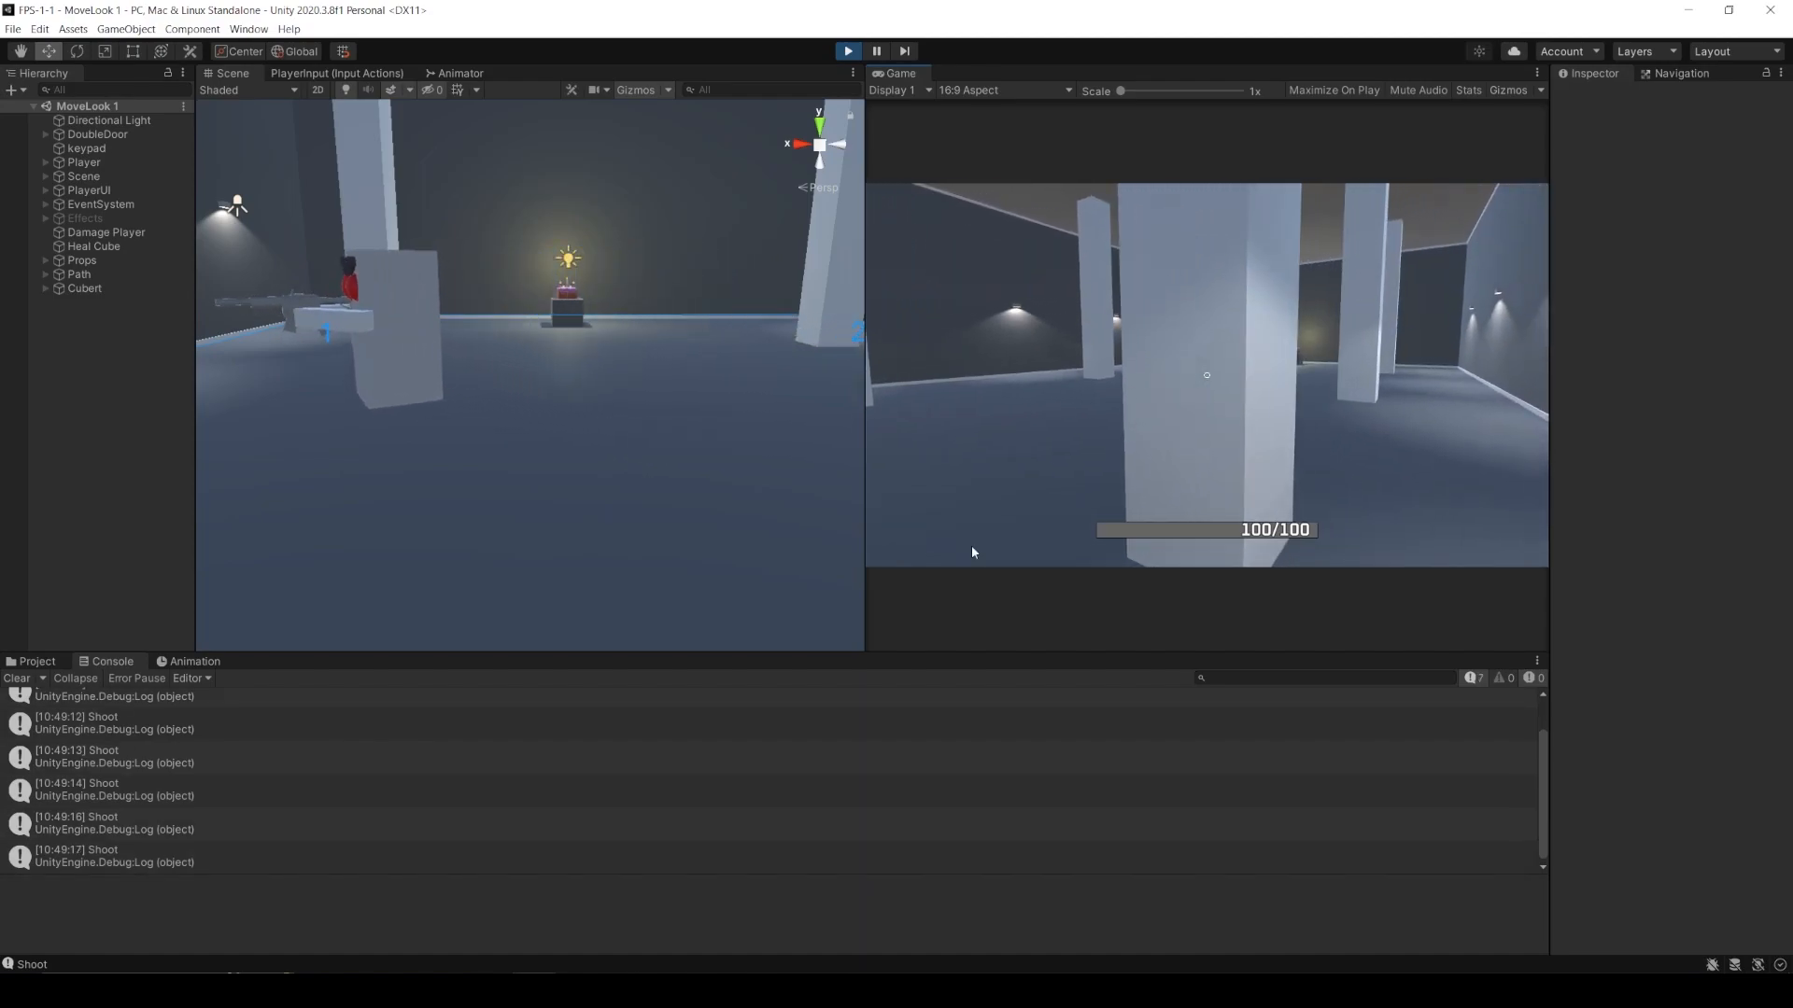
{"action": "left_click", "coordinate": [85, 288]}
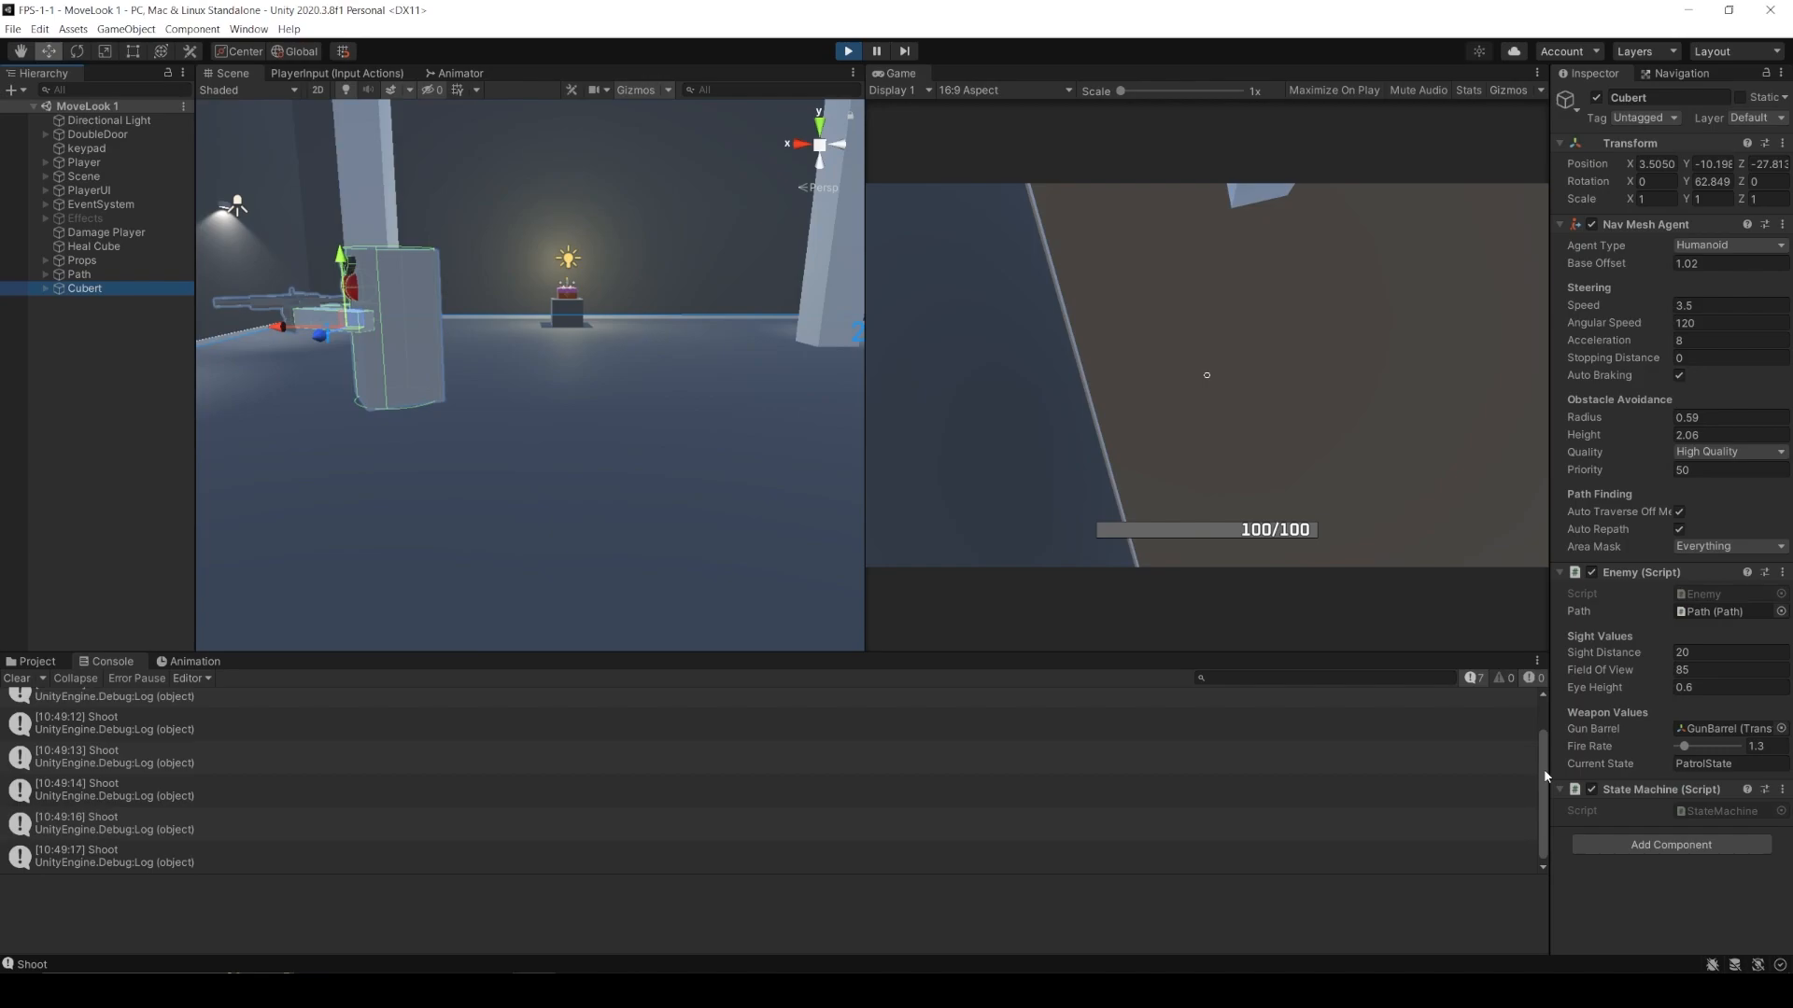
{"action": "key", "text": "ctrl+p"}
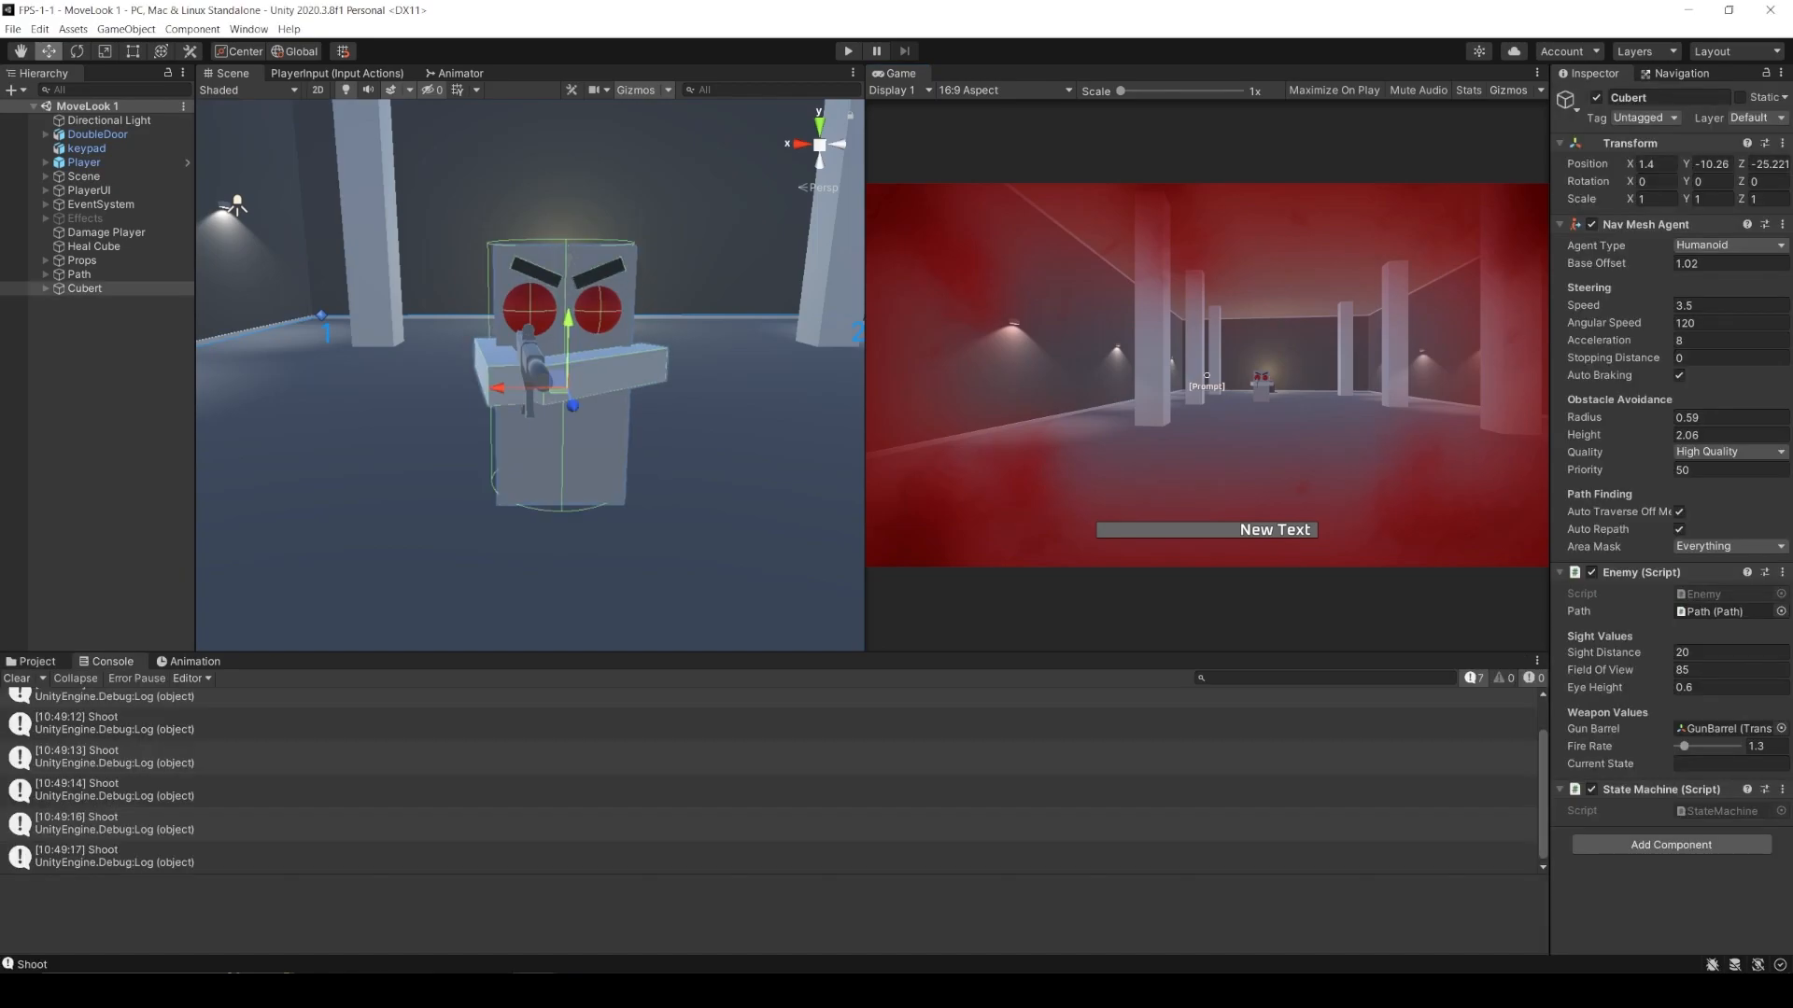
- Create a C# script named Bullet in the Assets/Scripts/Enemy folder and open it in Visual Studio
{"action": "left_click", "coordinate": [56, 663]}
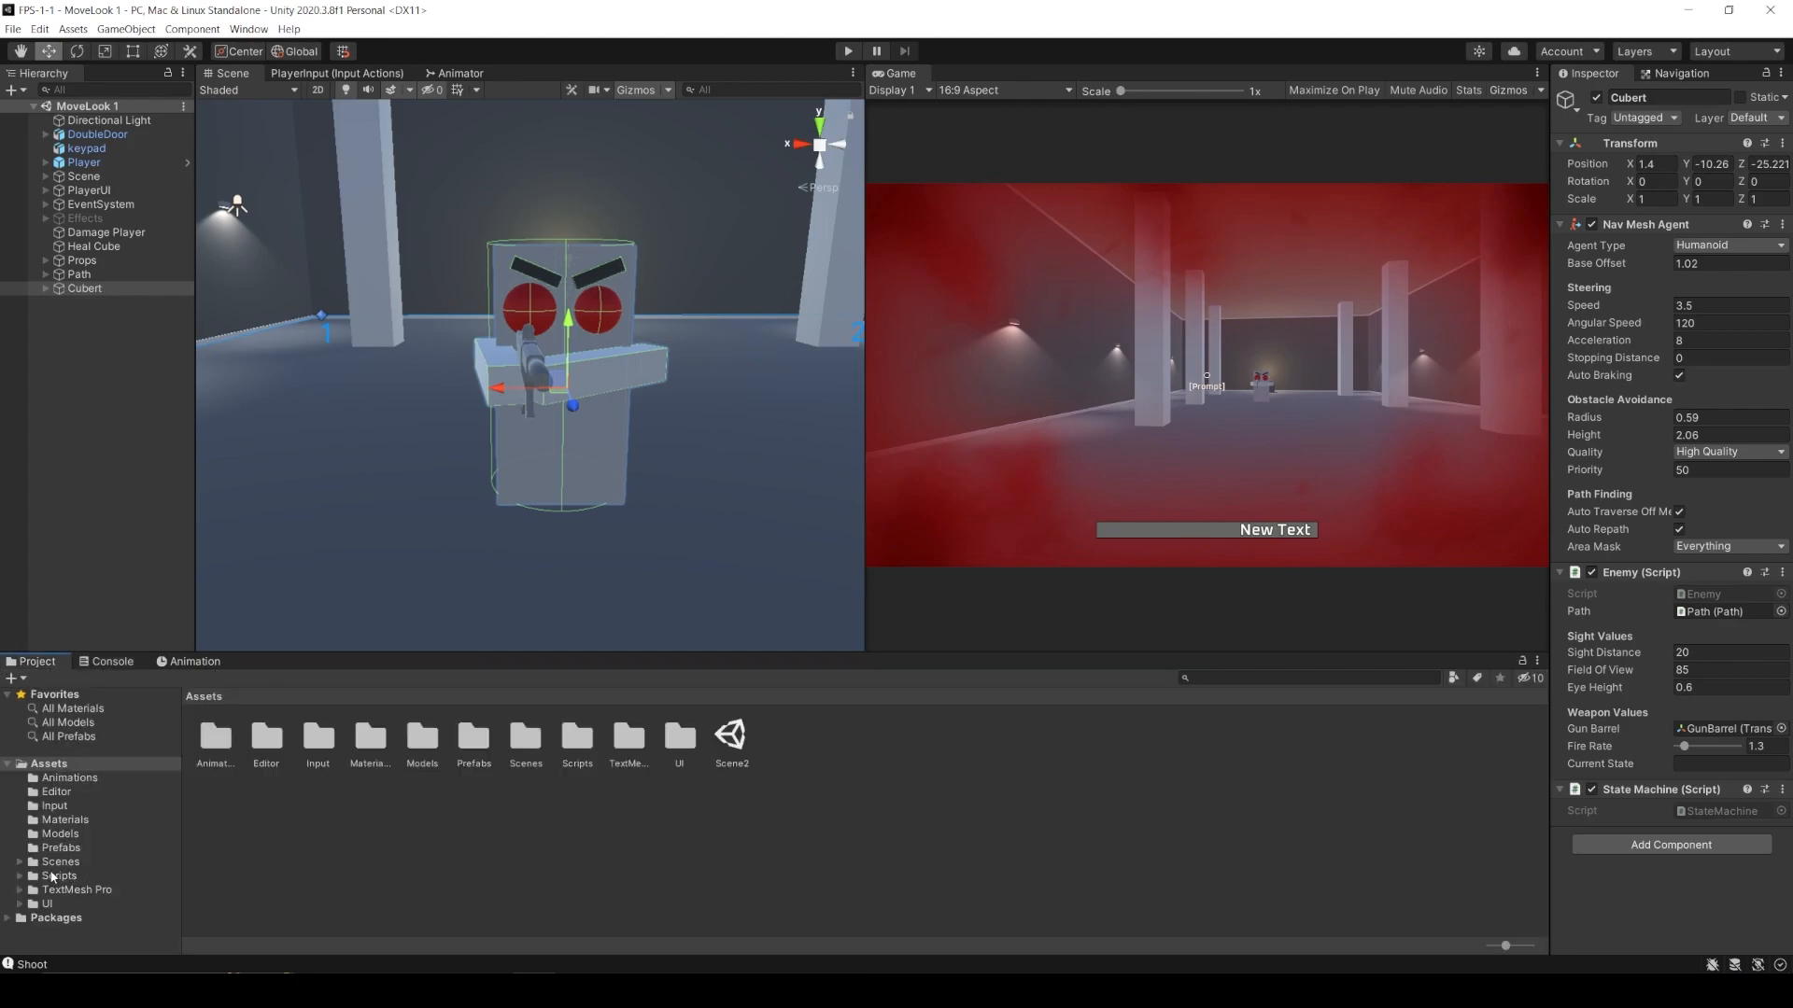
{"action": "left_click", "coordinate": [52, 877]}
{"action": "double_click", "coordinate": [215, 738]}
{"action": "right_click", "coordinate": [356, 831]}
{"action": "mouse_move", "coordinate": [407, 437]}
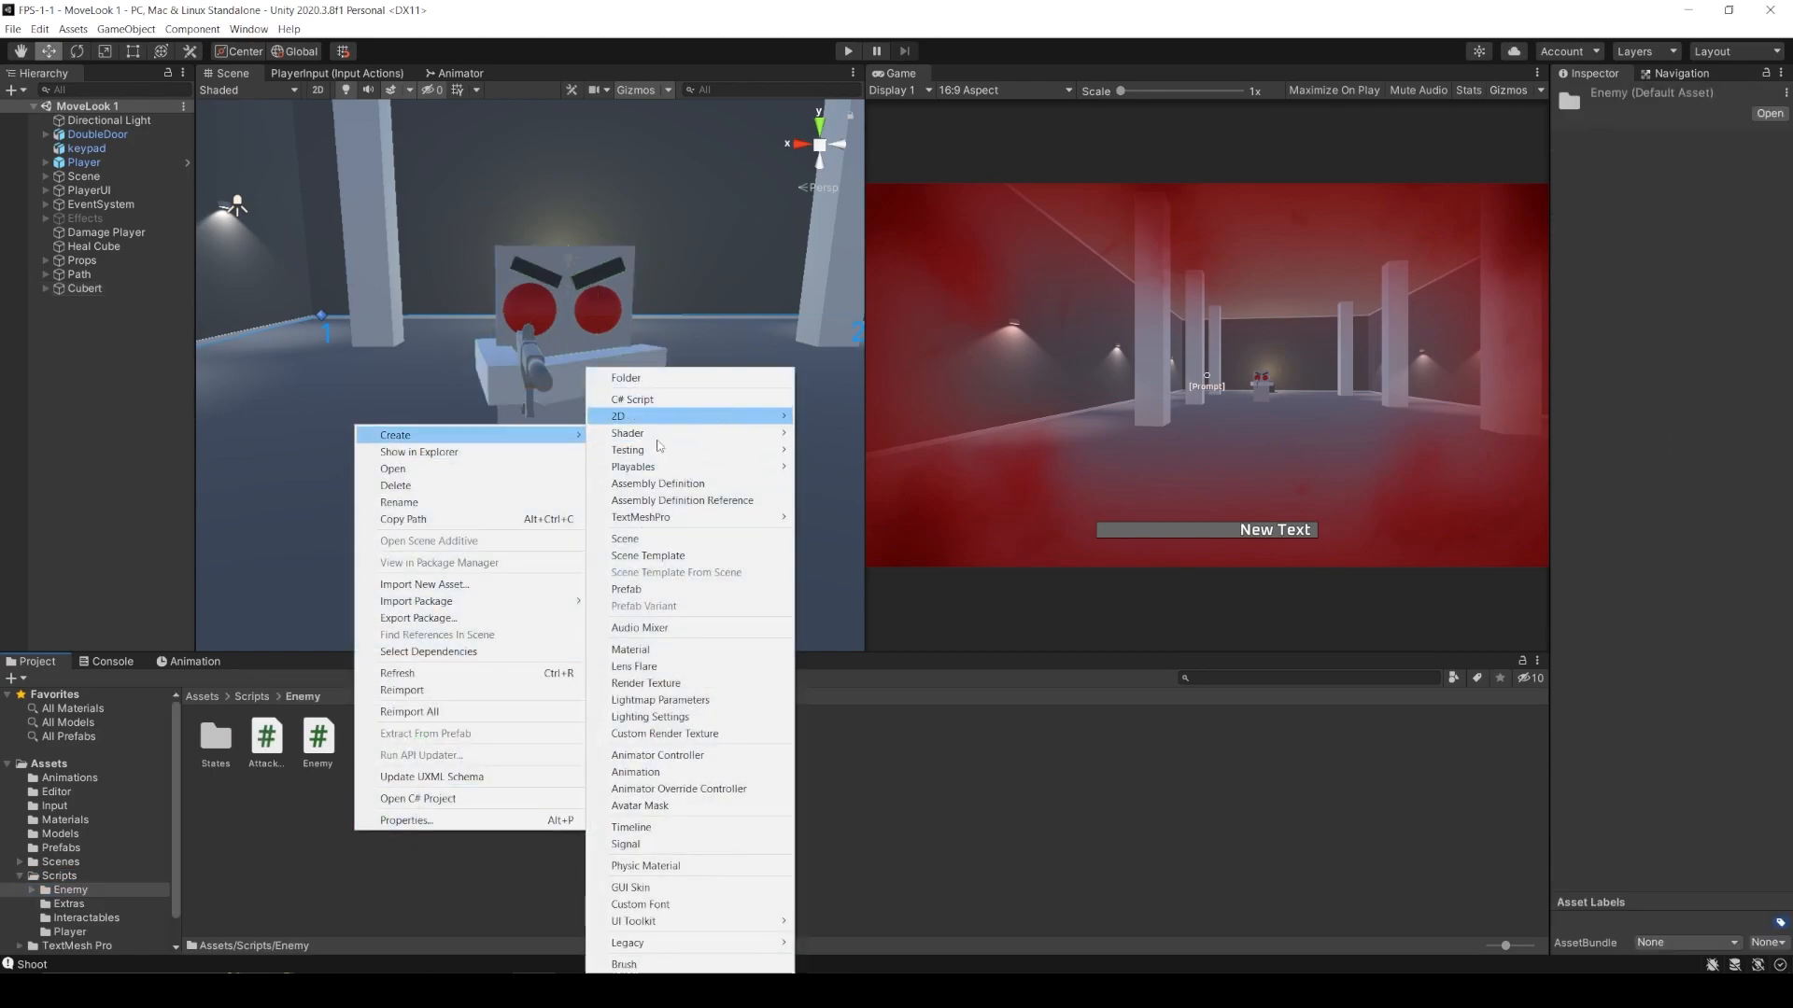
{"action": "left_click", "coordinate": [635, 399]}
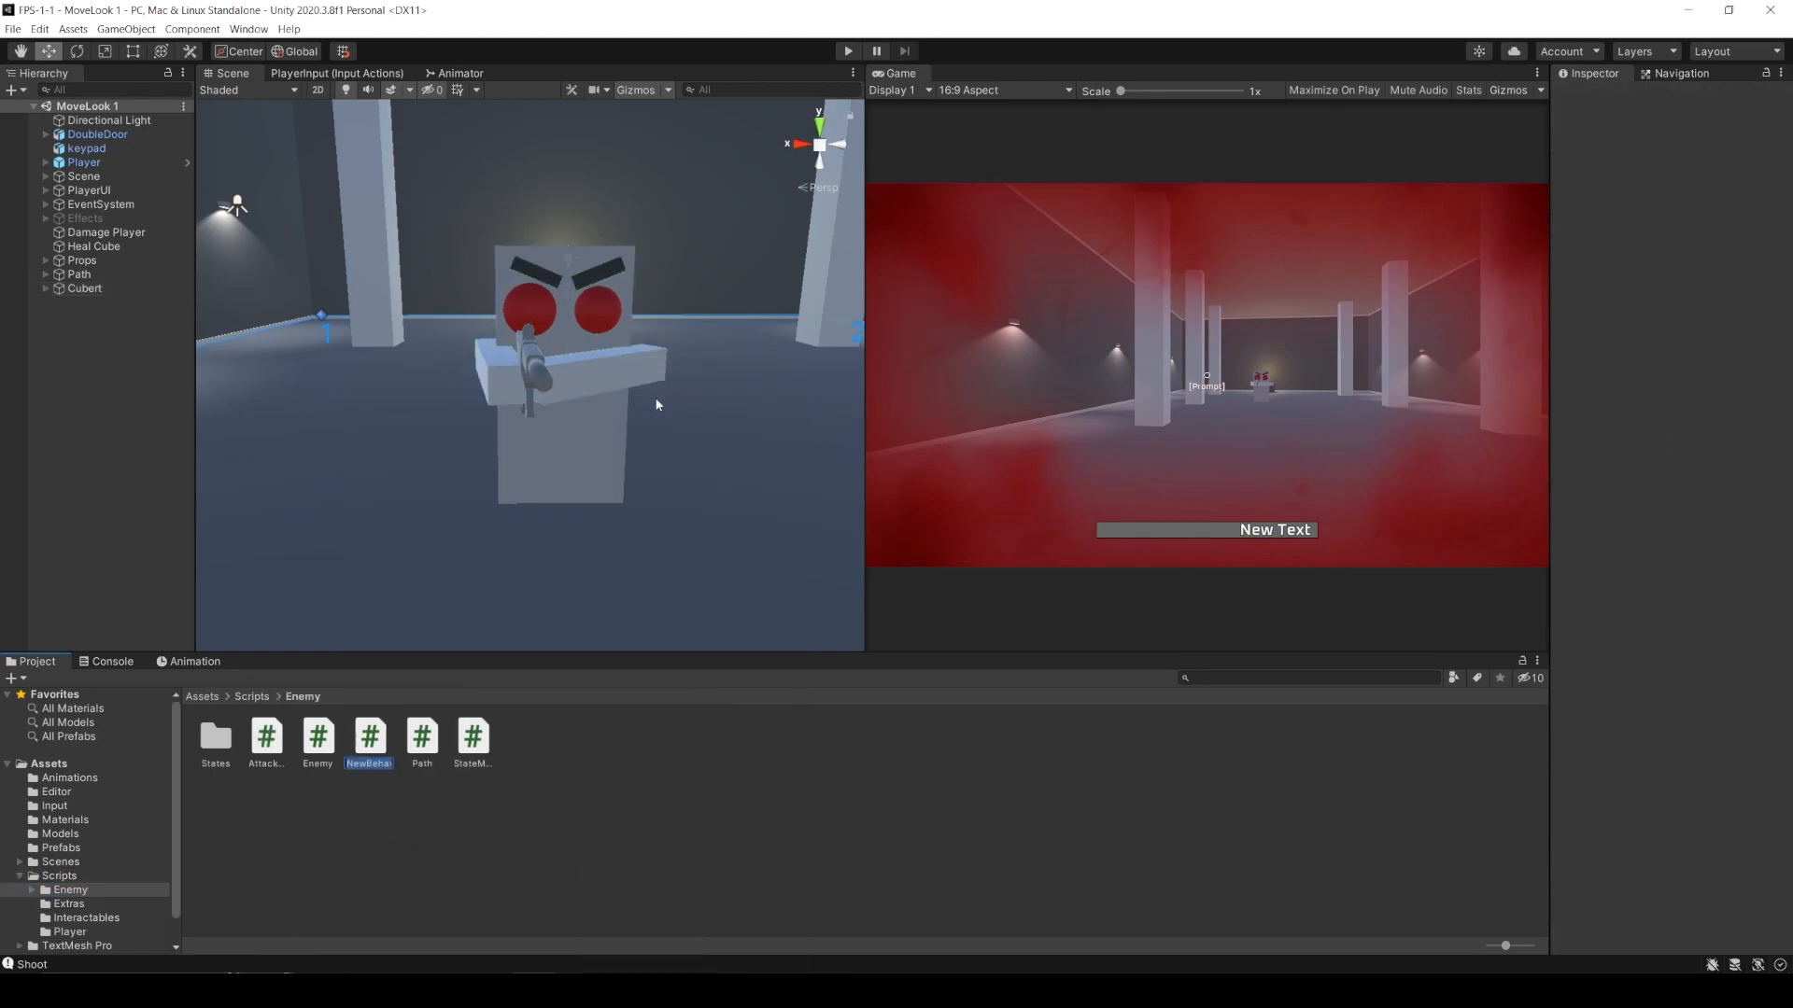
{"action": "type", "text": "Bullet"}
{"action": "key", "text": "Return"}
{"action": "double_click", "coordinate": [318, 742]}
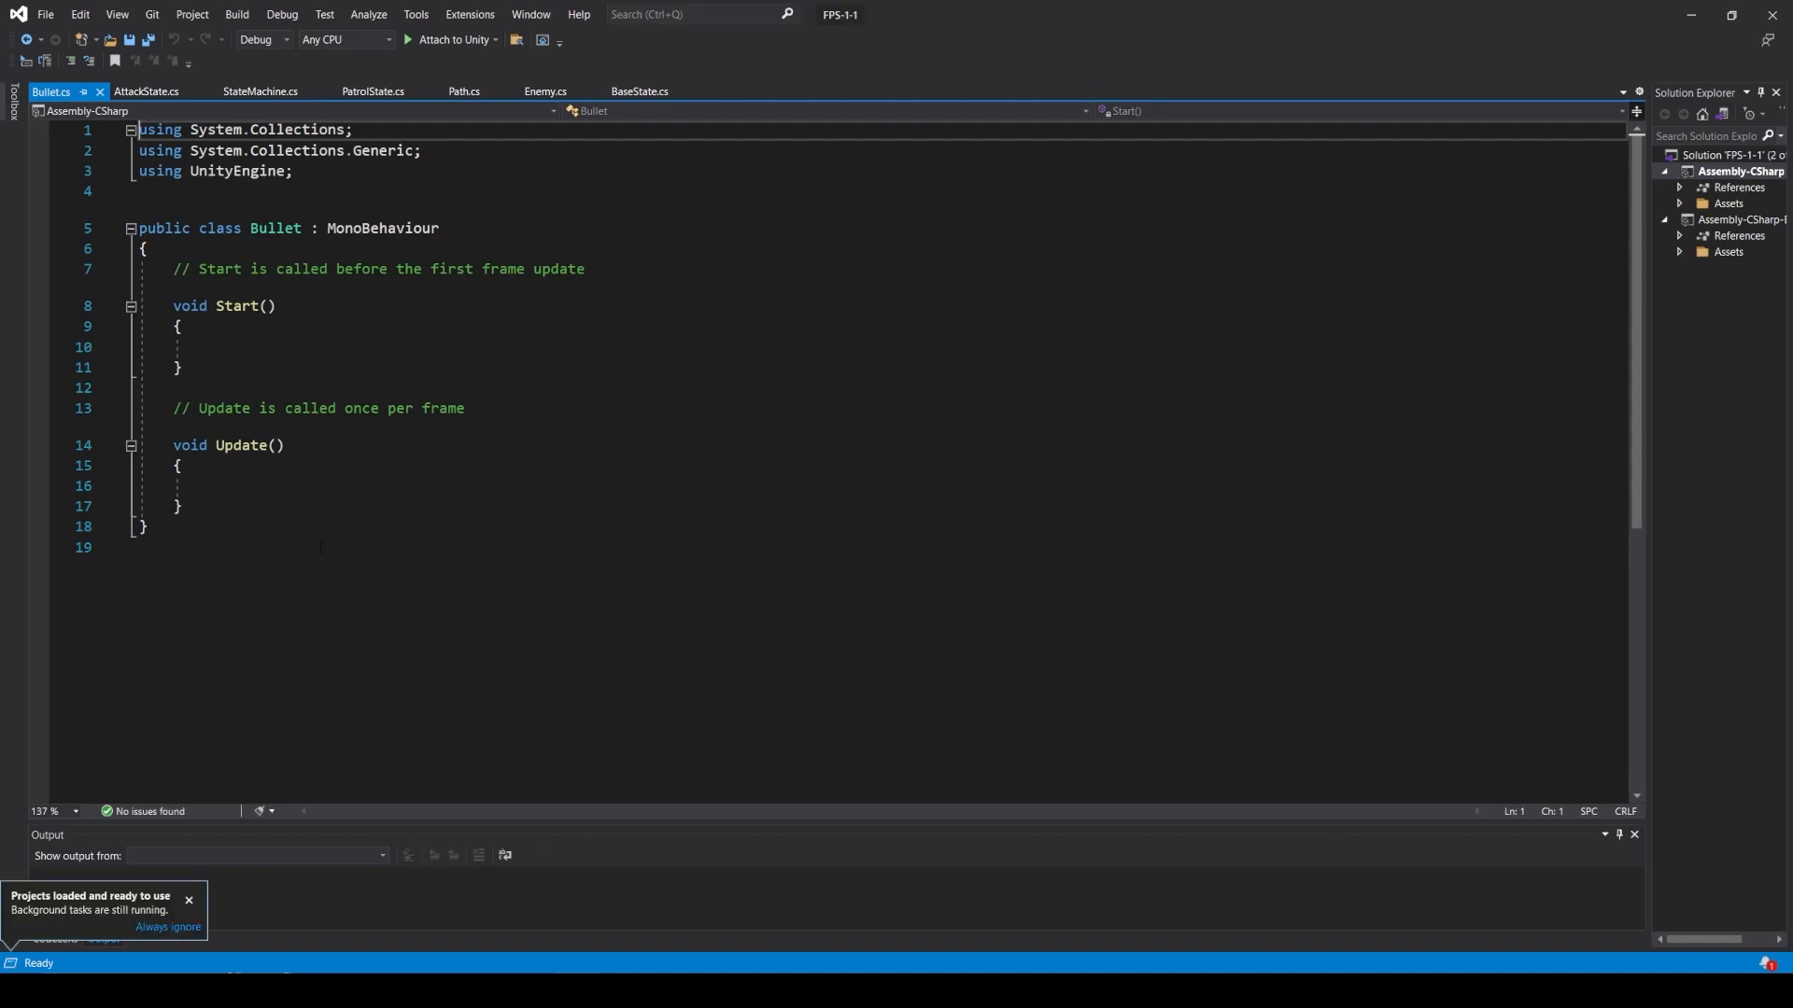
- Replace the Start and Update methods in the Bullet class with private void OnCollisionEnter(Collision collision)
{"action": "left_click_drag", "start_coordinate": [214, 511], "coordinate": [139, 269]}
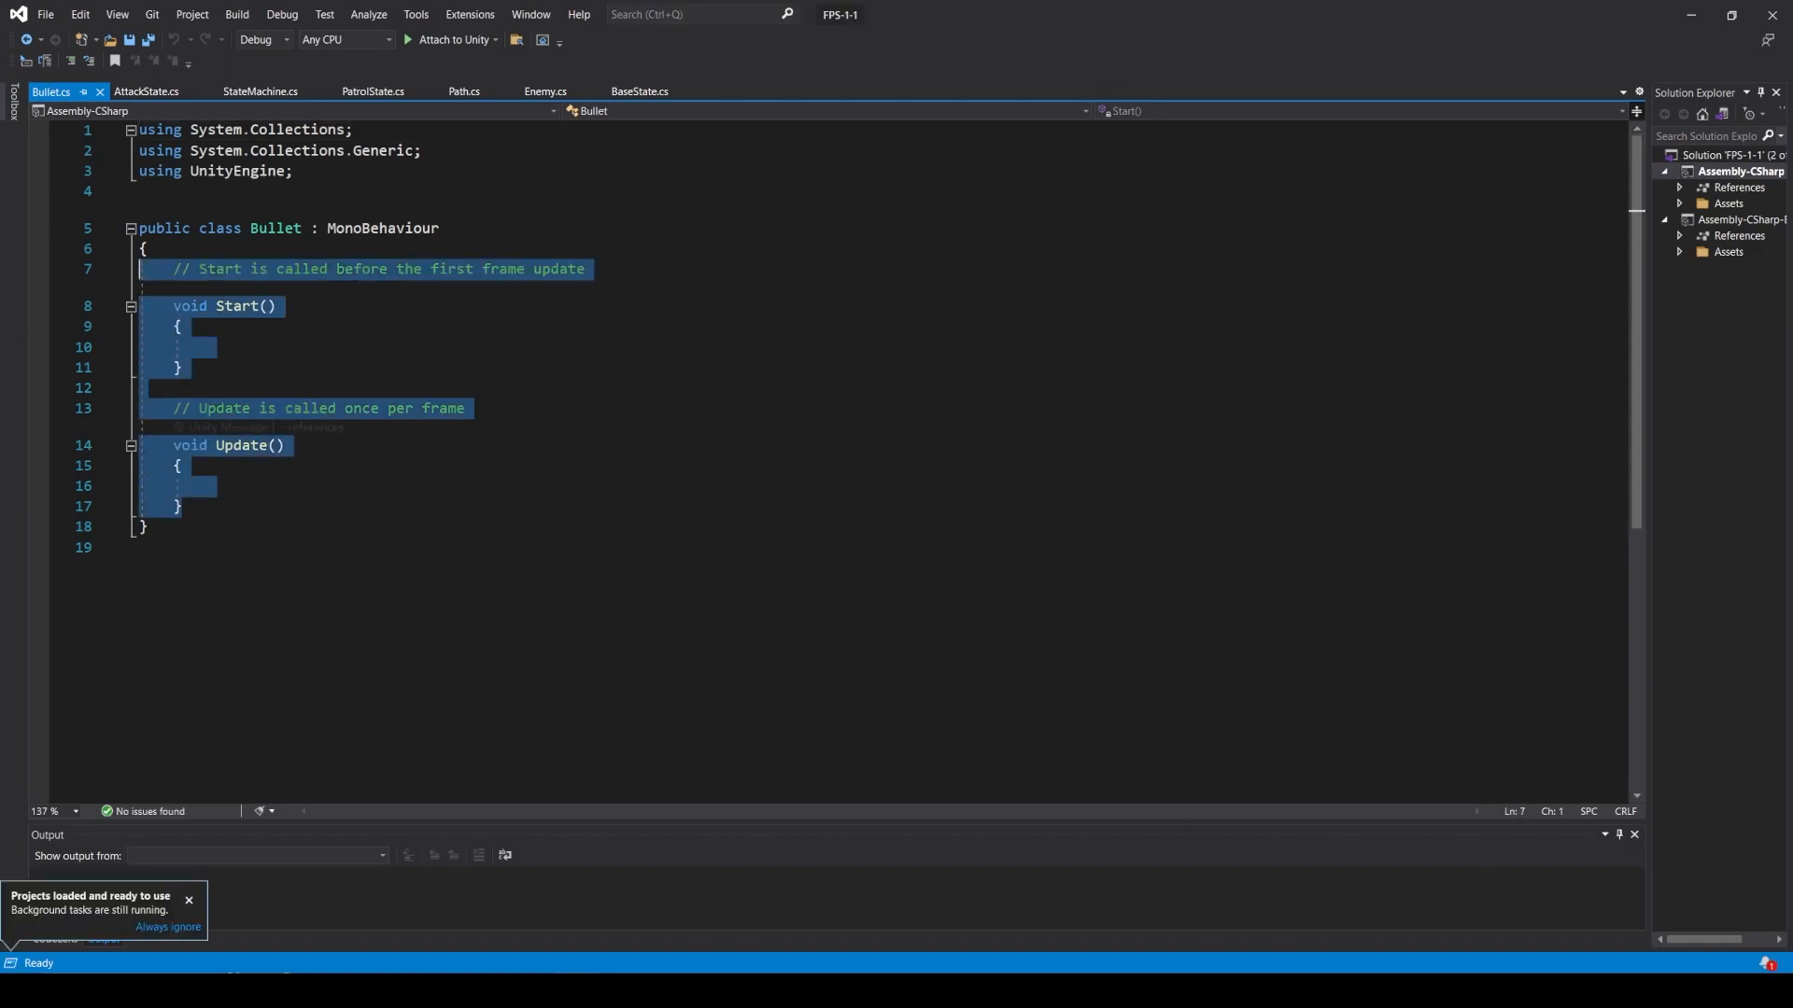
{"action": "key", "text": "BackSpace"}
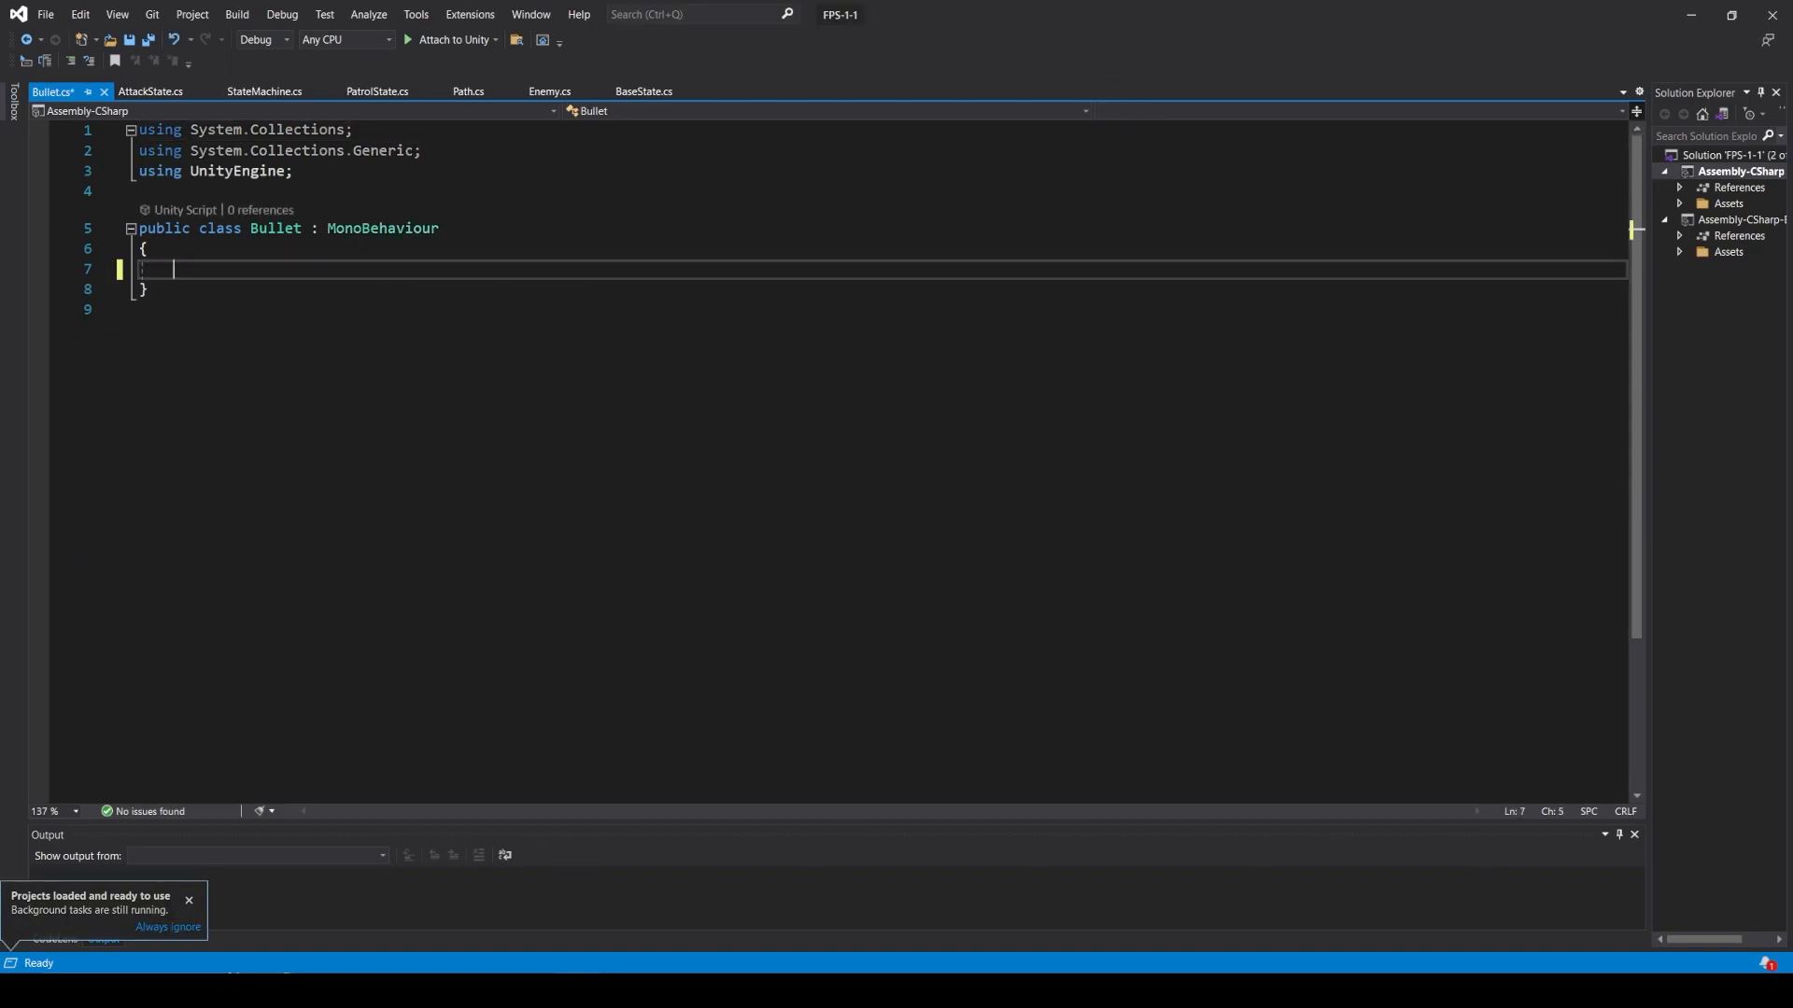
{"action": "type", "text": "private"}
{"action": "type", "text": " void OnCollisionEnter(Collision collision"}
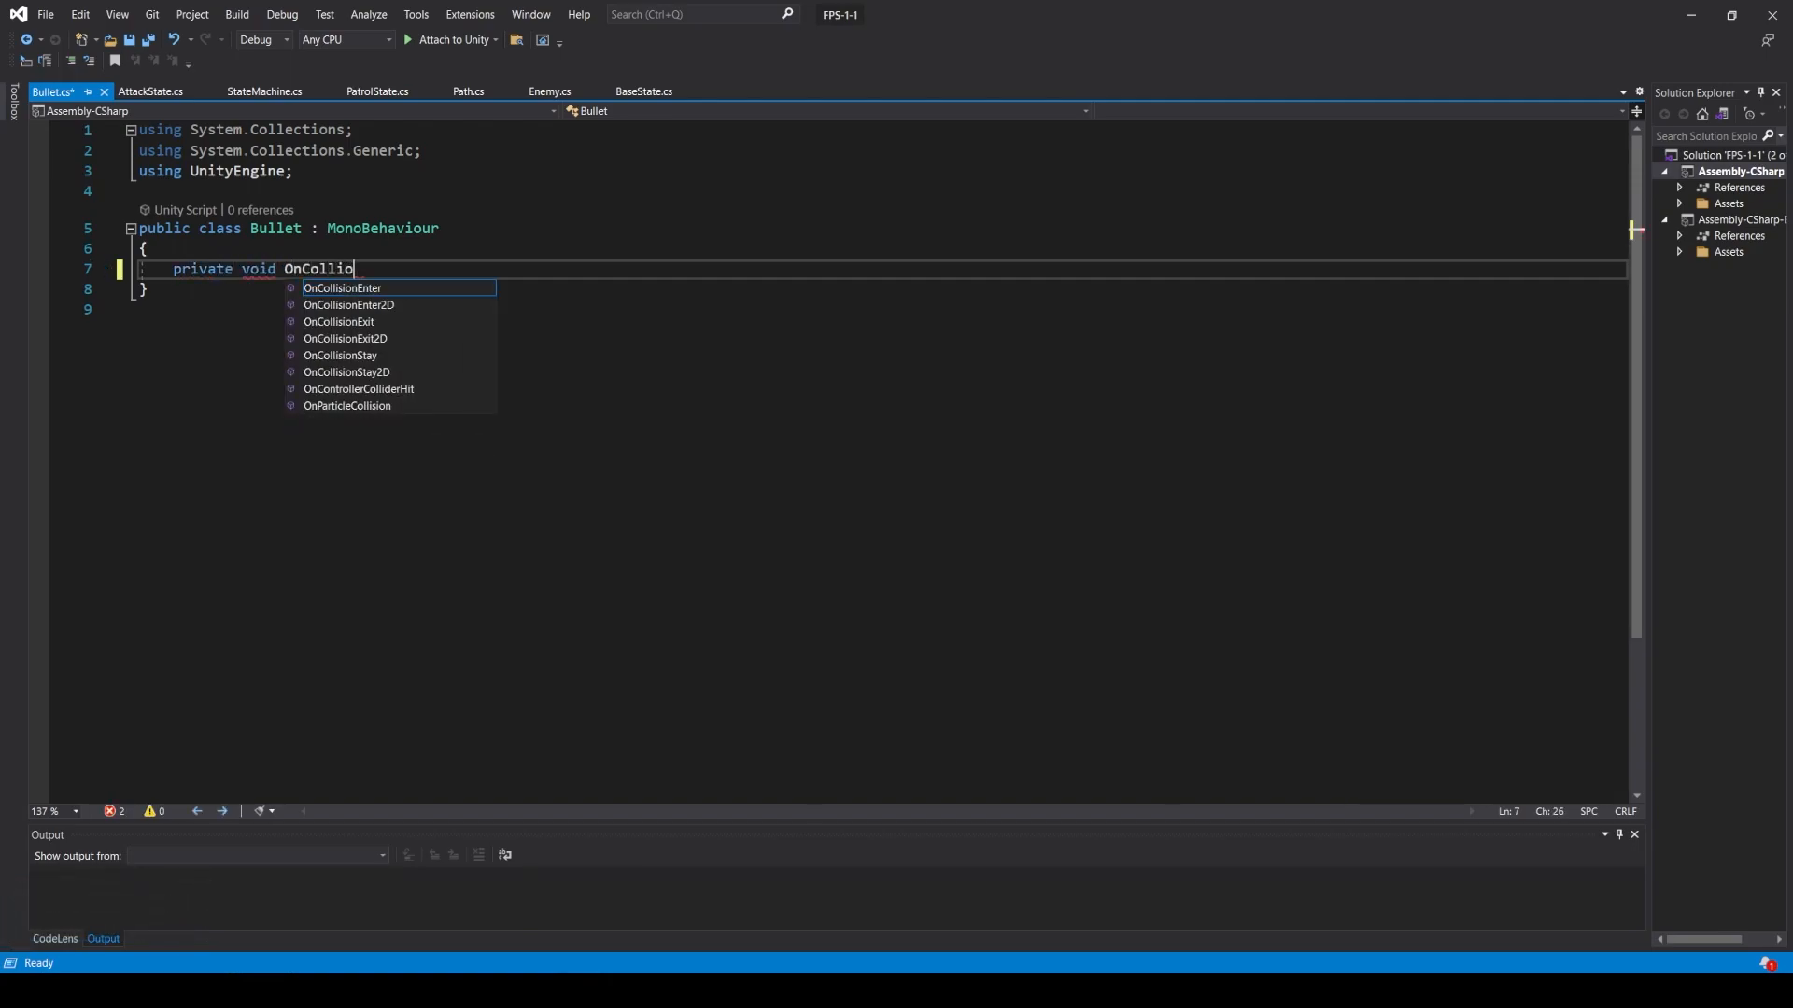
{"action": "key", "text": "Tab"}
- Declare Transform hitTransform = collision.transform; inside the OnCollisionEnter method
{"action": "type", "text": "Tran"}
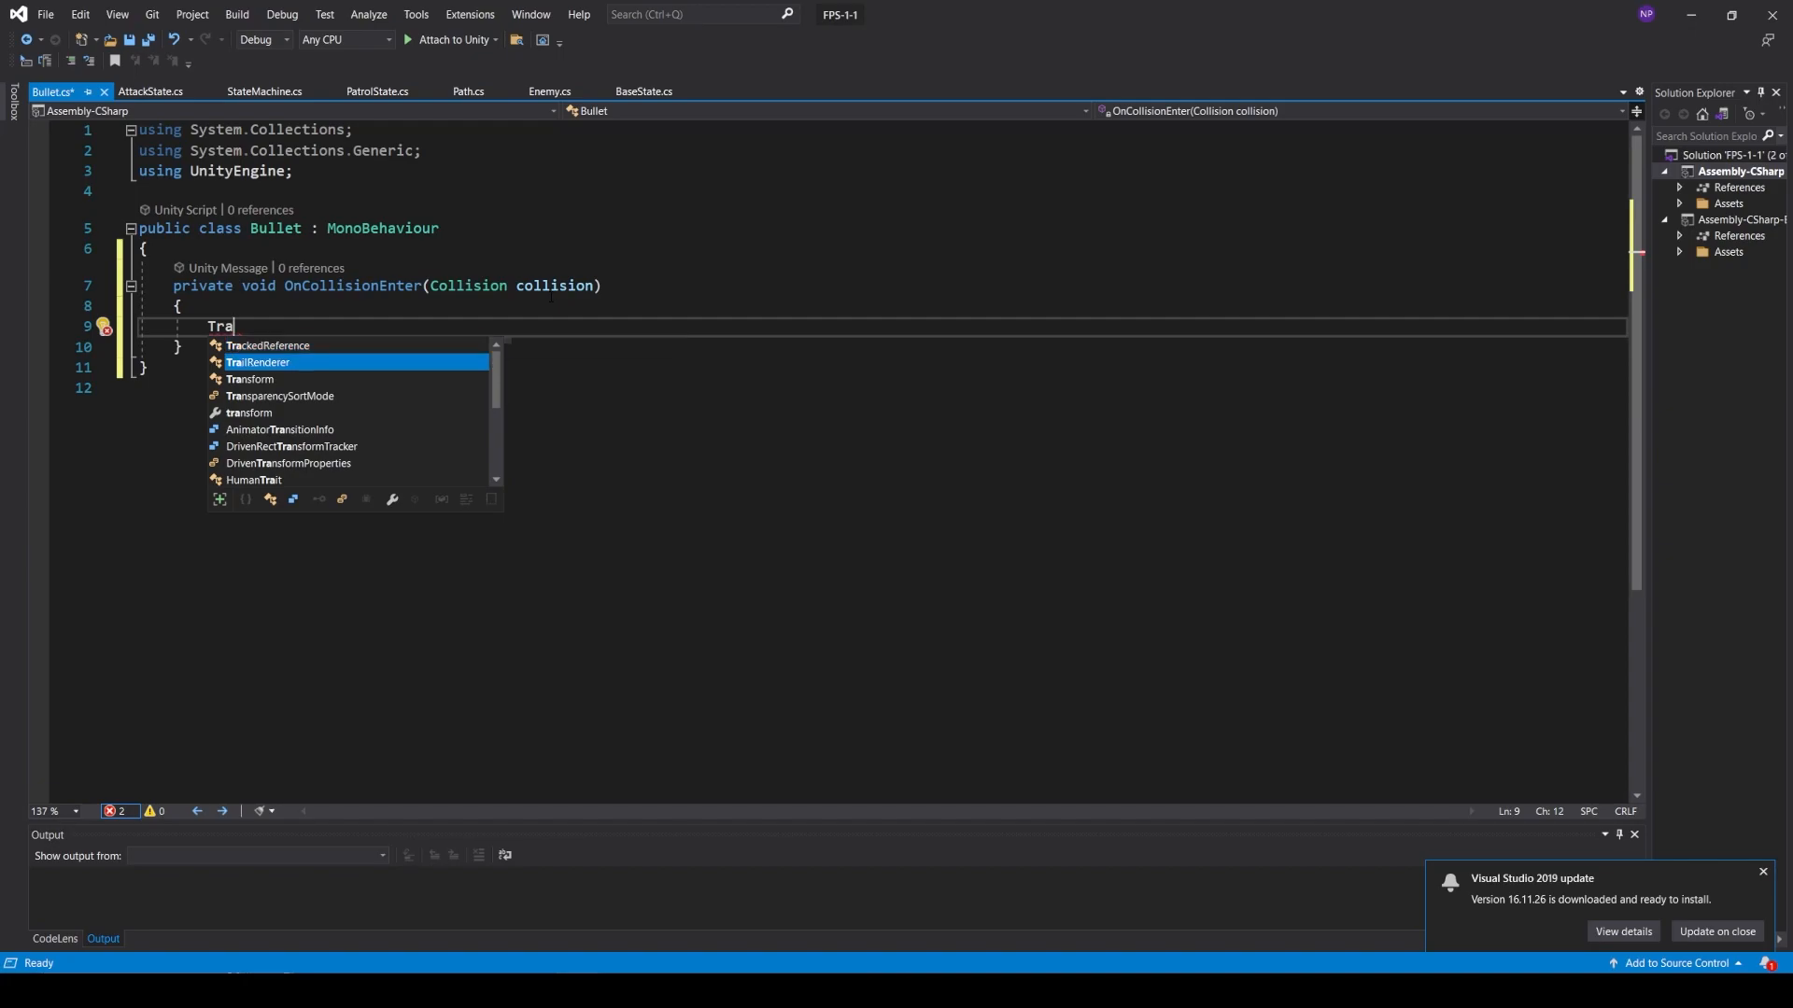
{"action": "key", "text": "Tab"}
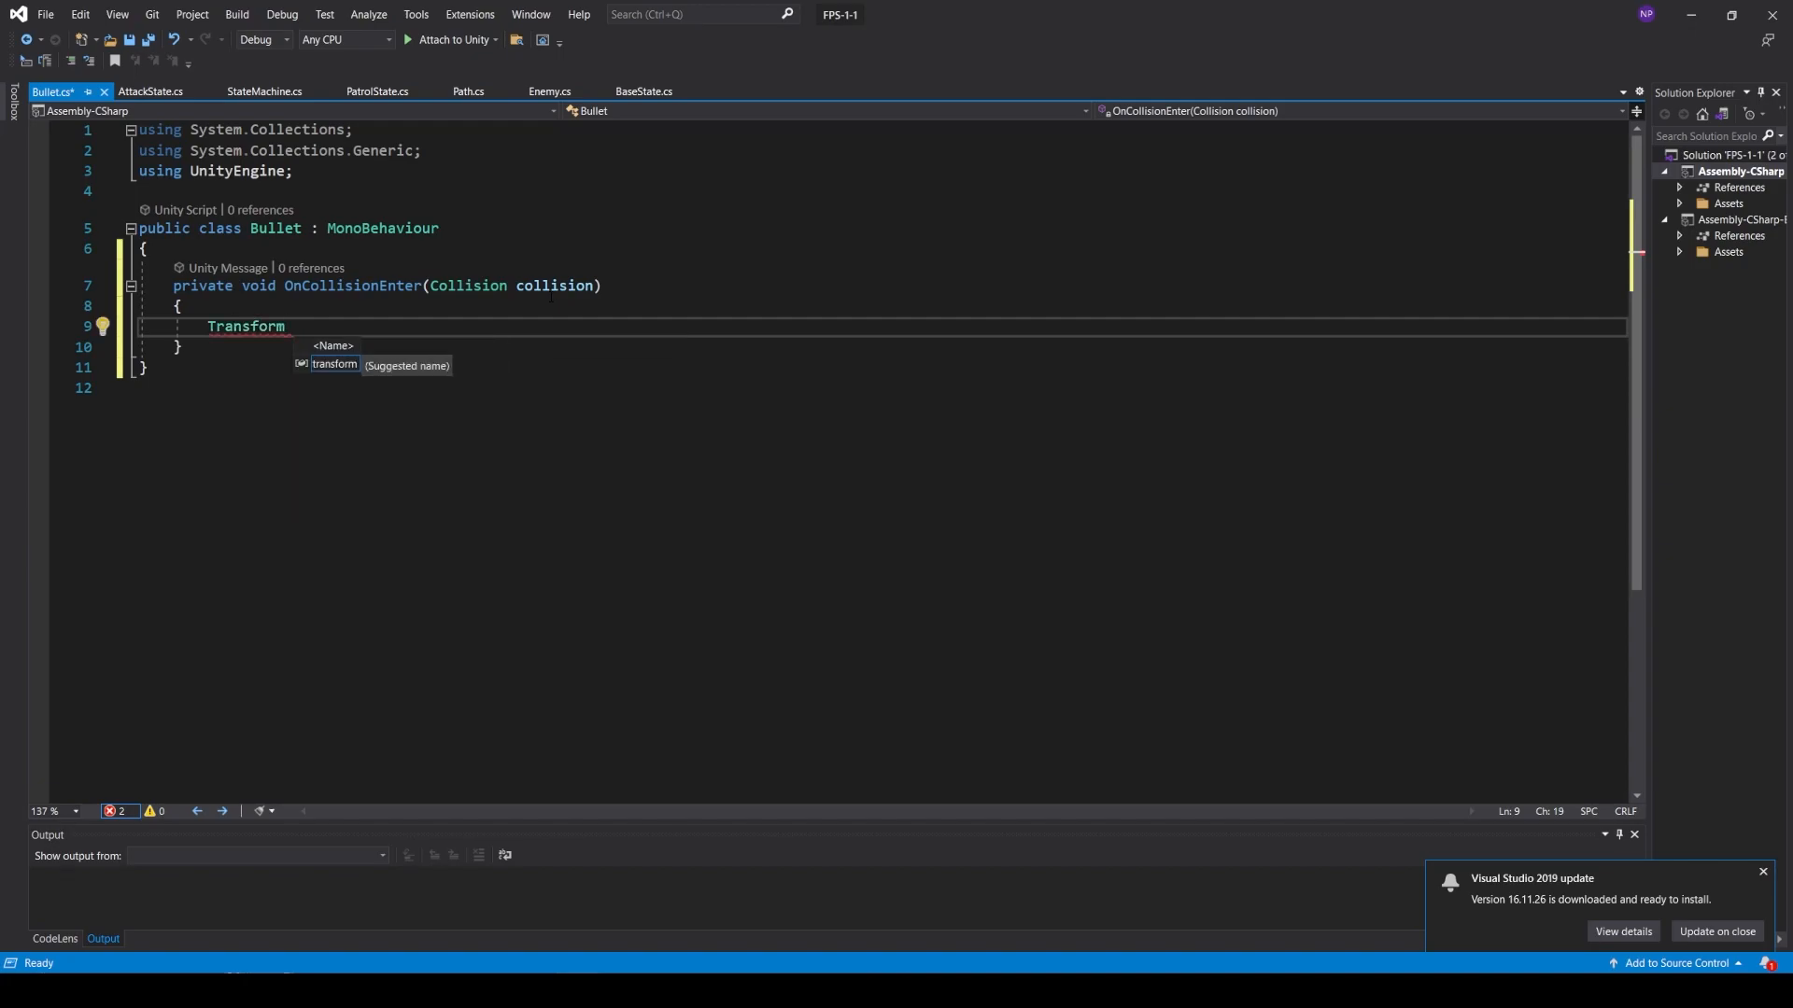
{"action": "type", "text": "hitTr"}
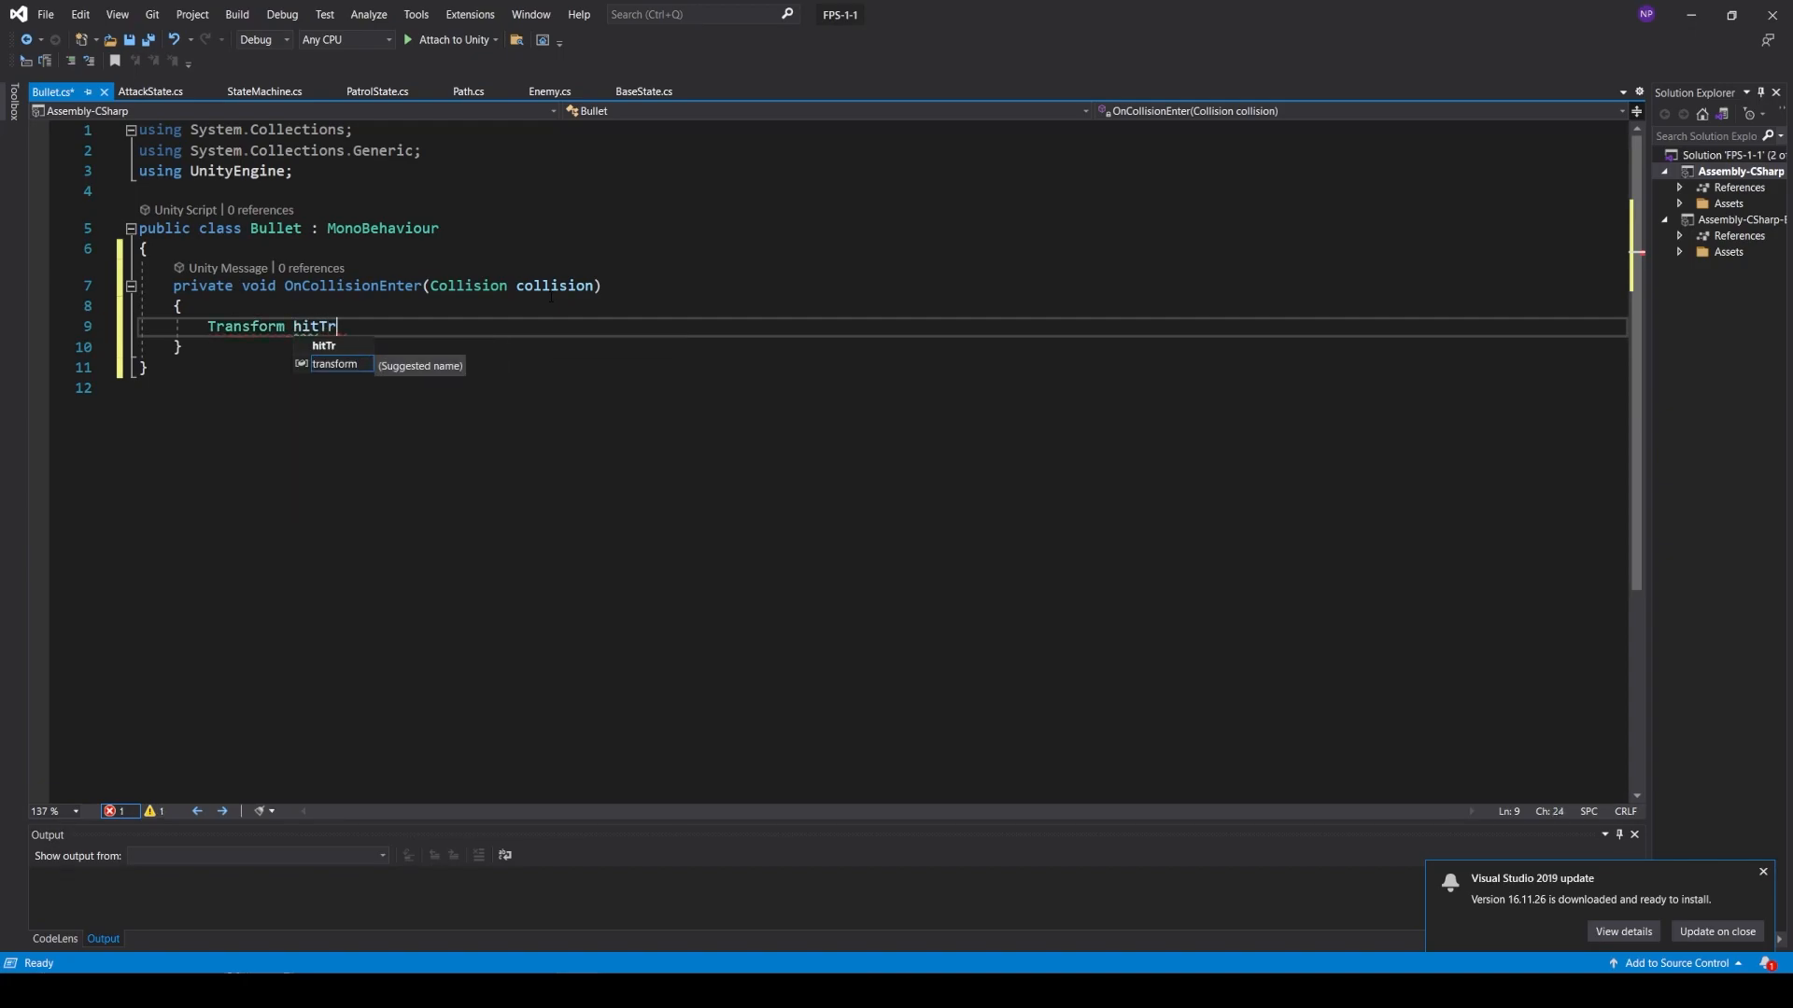
{"action": "type", "text": "ansform "}
{"action": "type", "text": "= collision.t"}
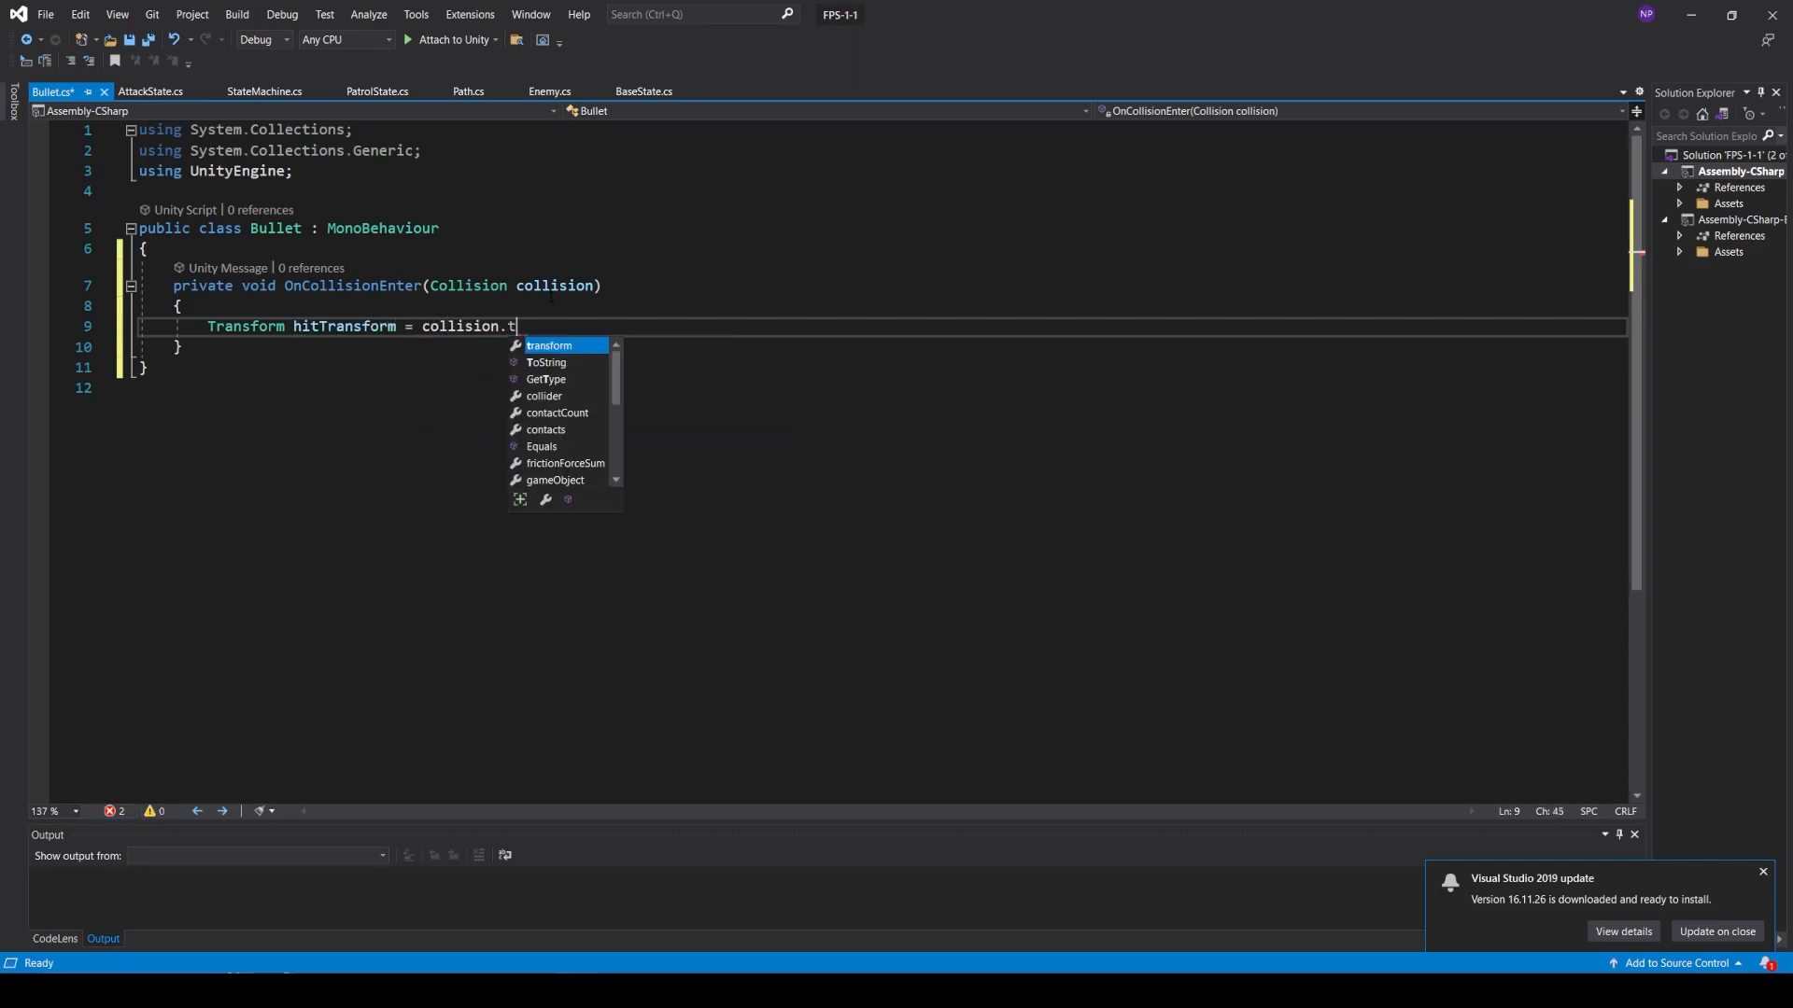
{"action": "key", "text": "Tab"}
{"action": "type", "text": ";"}
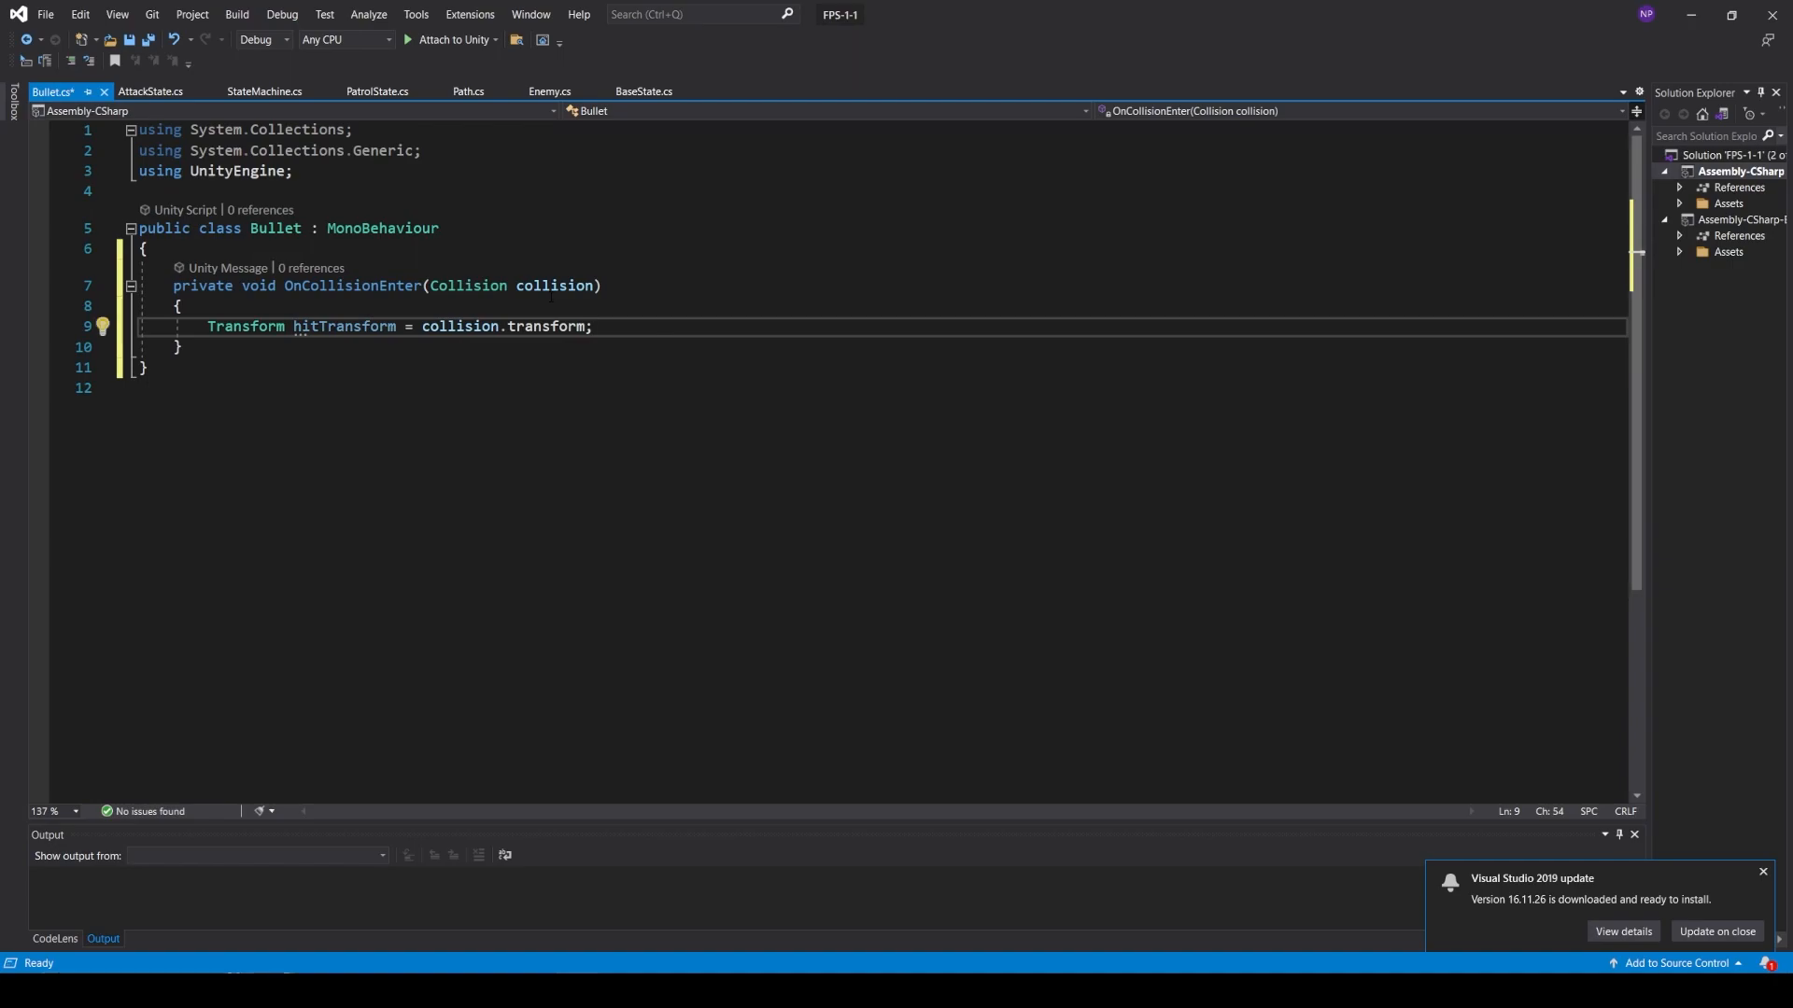
- Add an if (hitTransform.CompareTag("Player")) block with braces below the hitTransform declaration
{"action": "key", "text": "Return"}
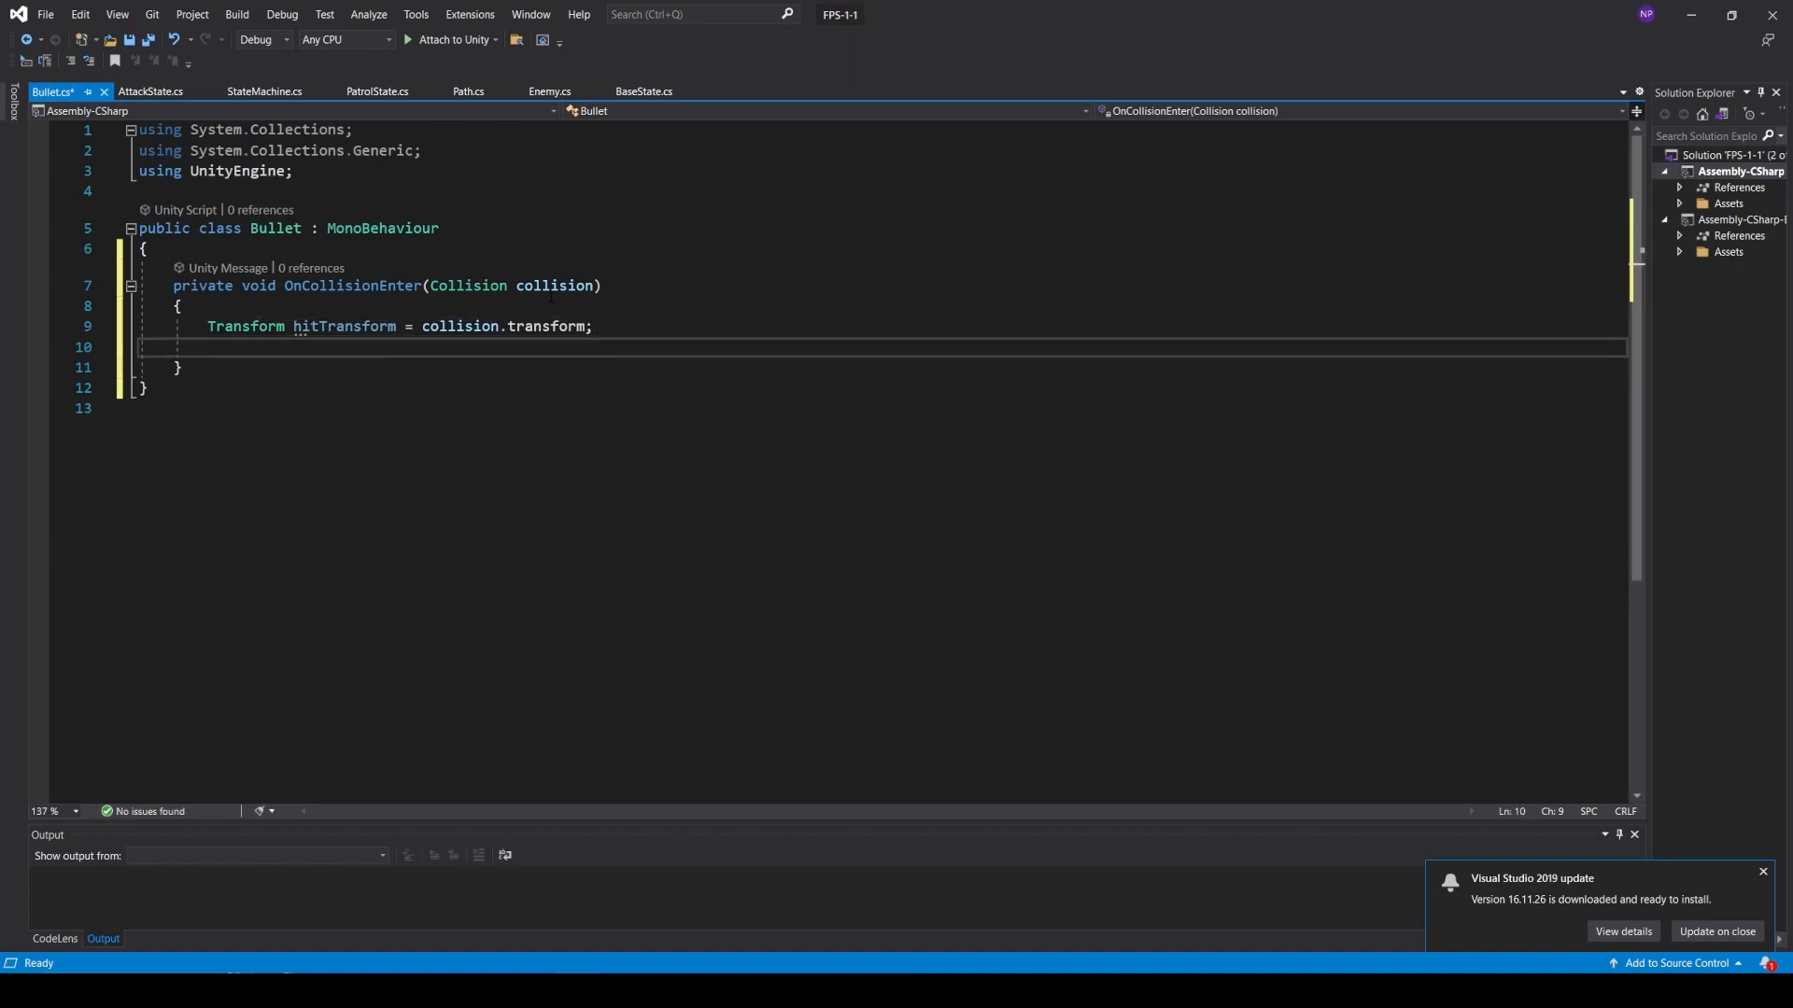
{"action": "type", "text": "if(hiot"}
{"action": "key", "text": "Down"}
{"action": "type", "text": ".ci"}
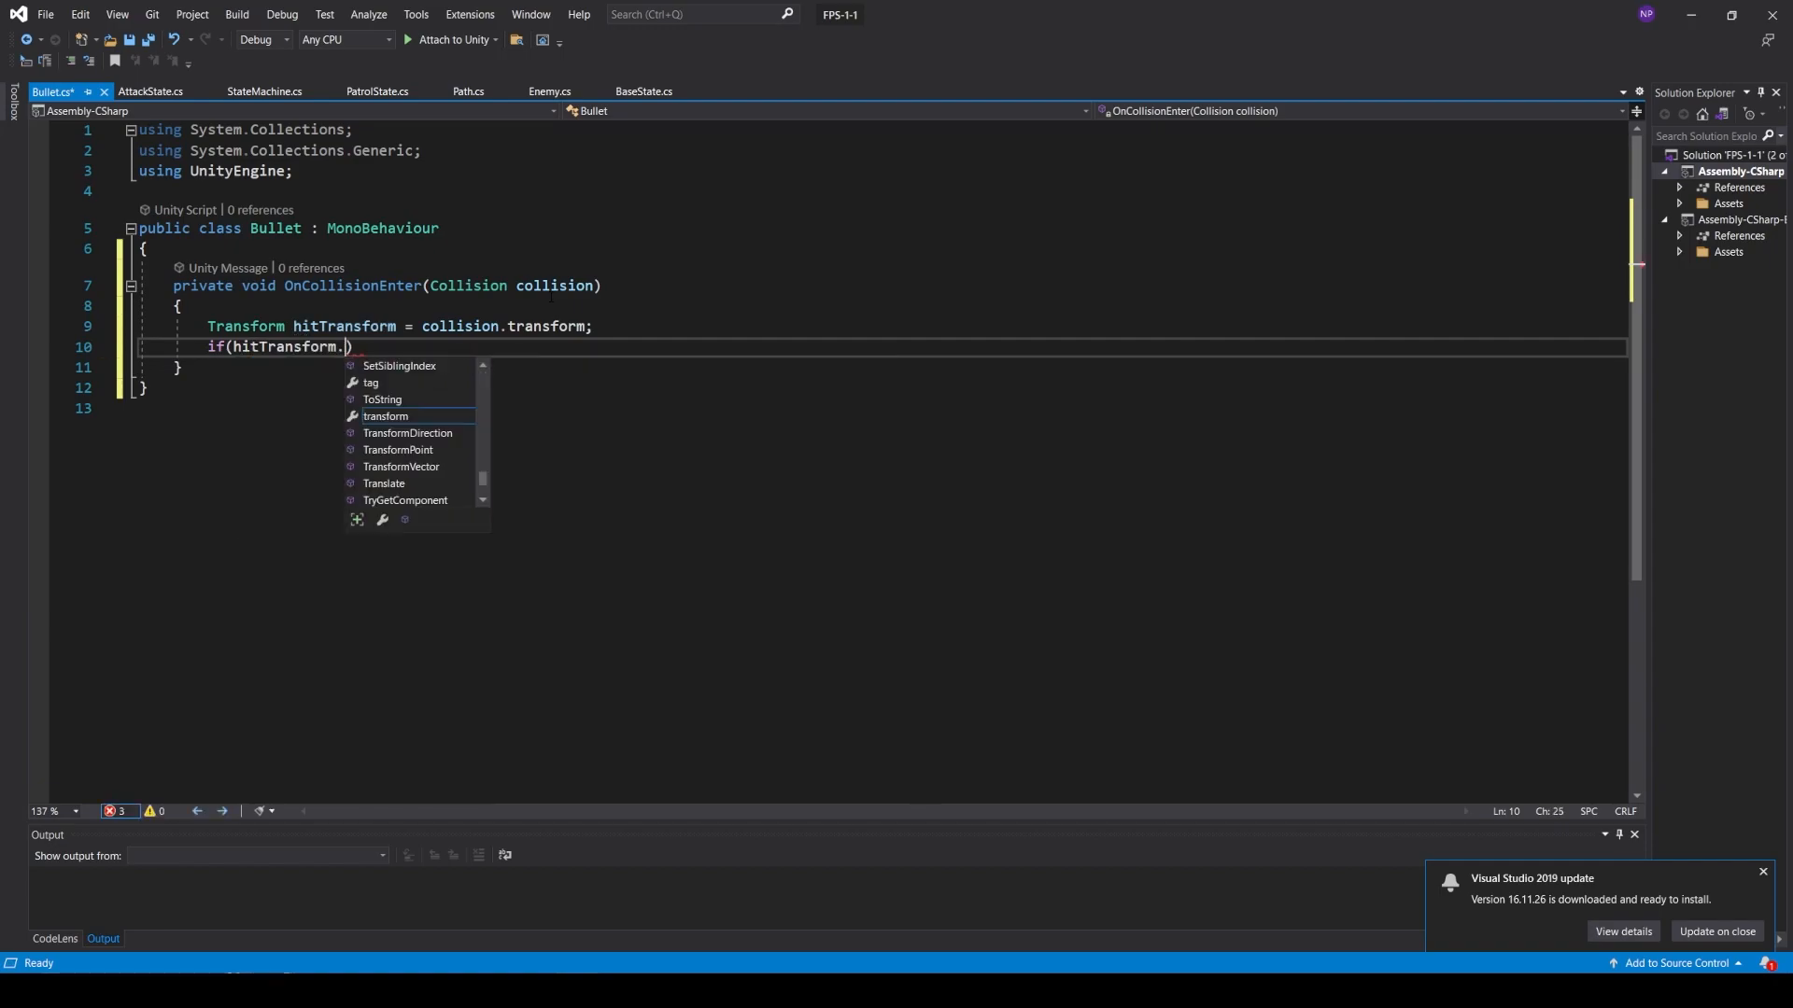
{"action": "key", "text": "BackSpace"}
{"action": "type", "text": "ompareTag(\"Pl"}
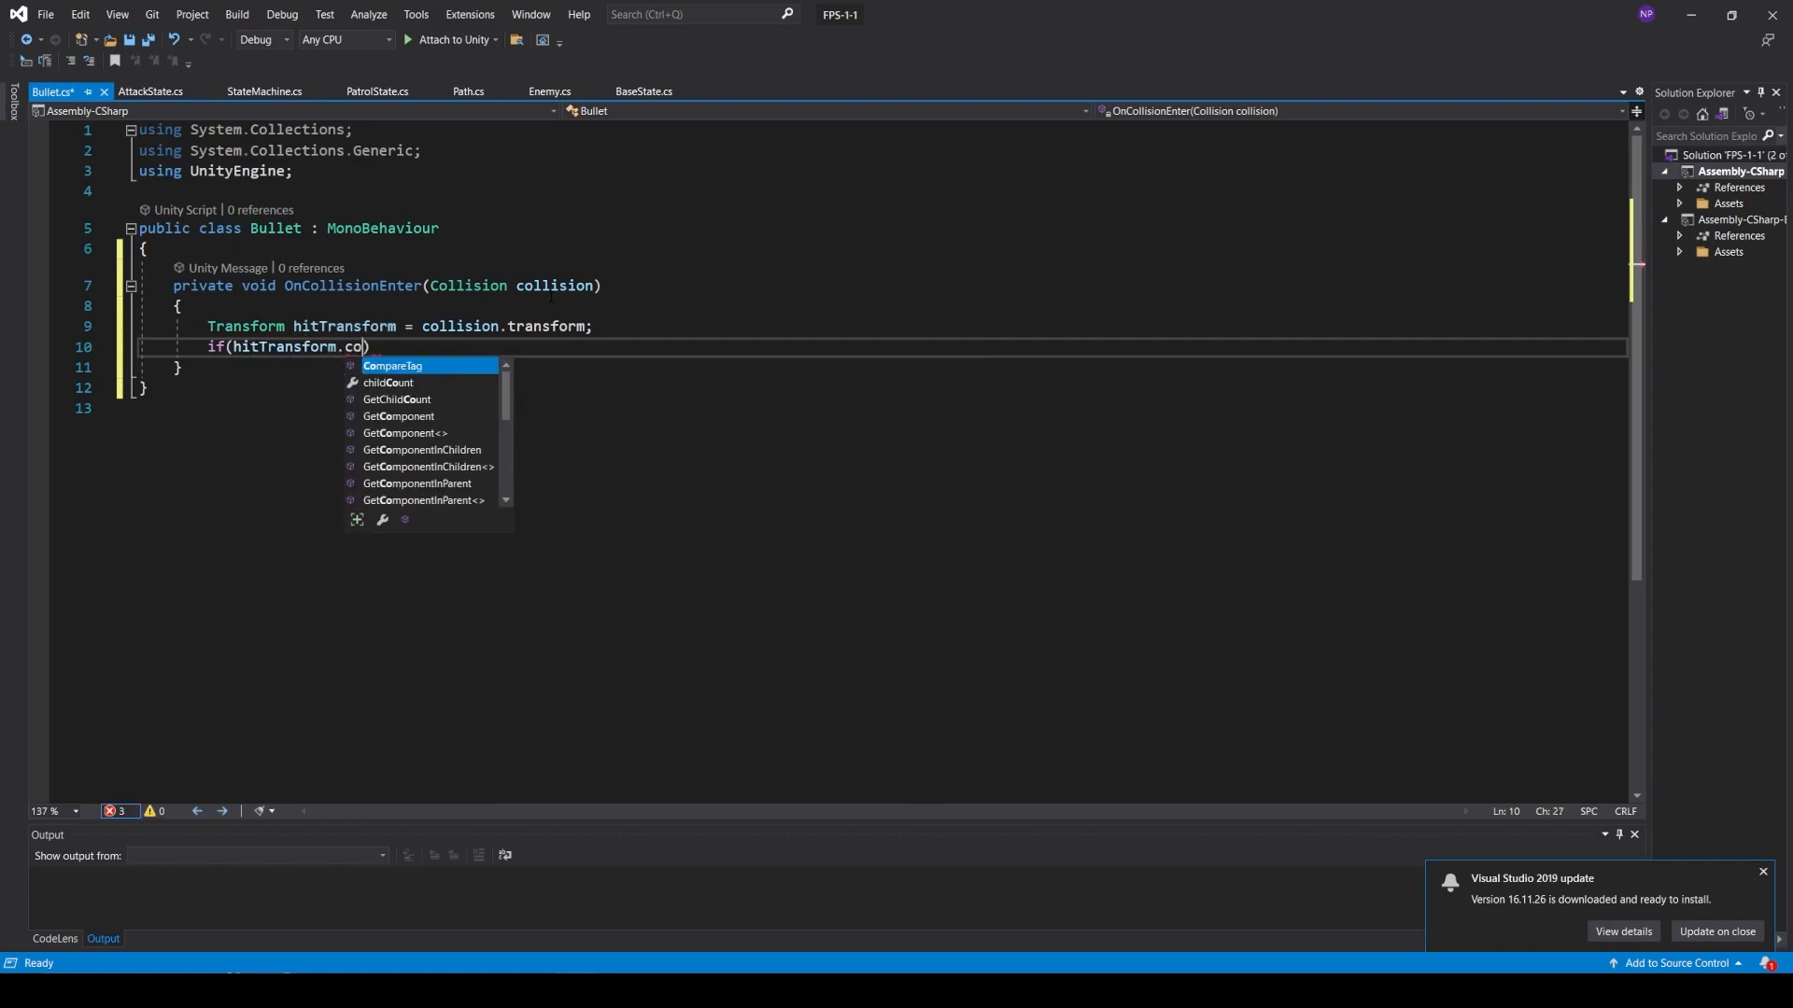
{"action": "type", "text": "ayer"}
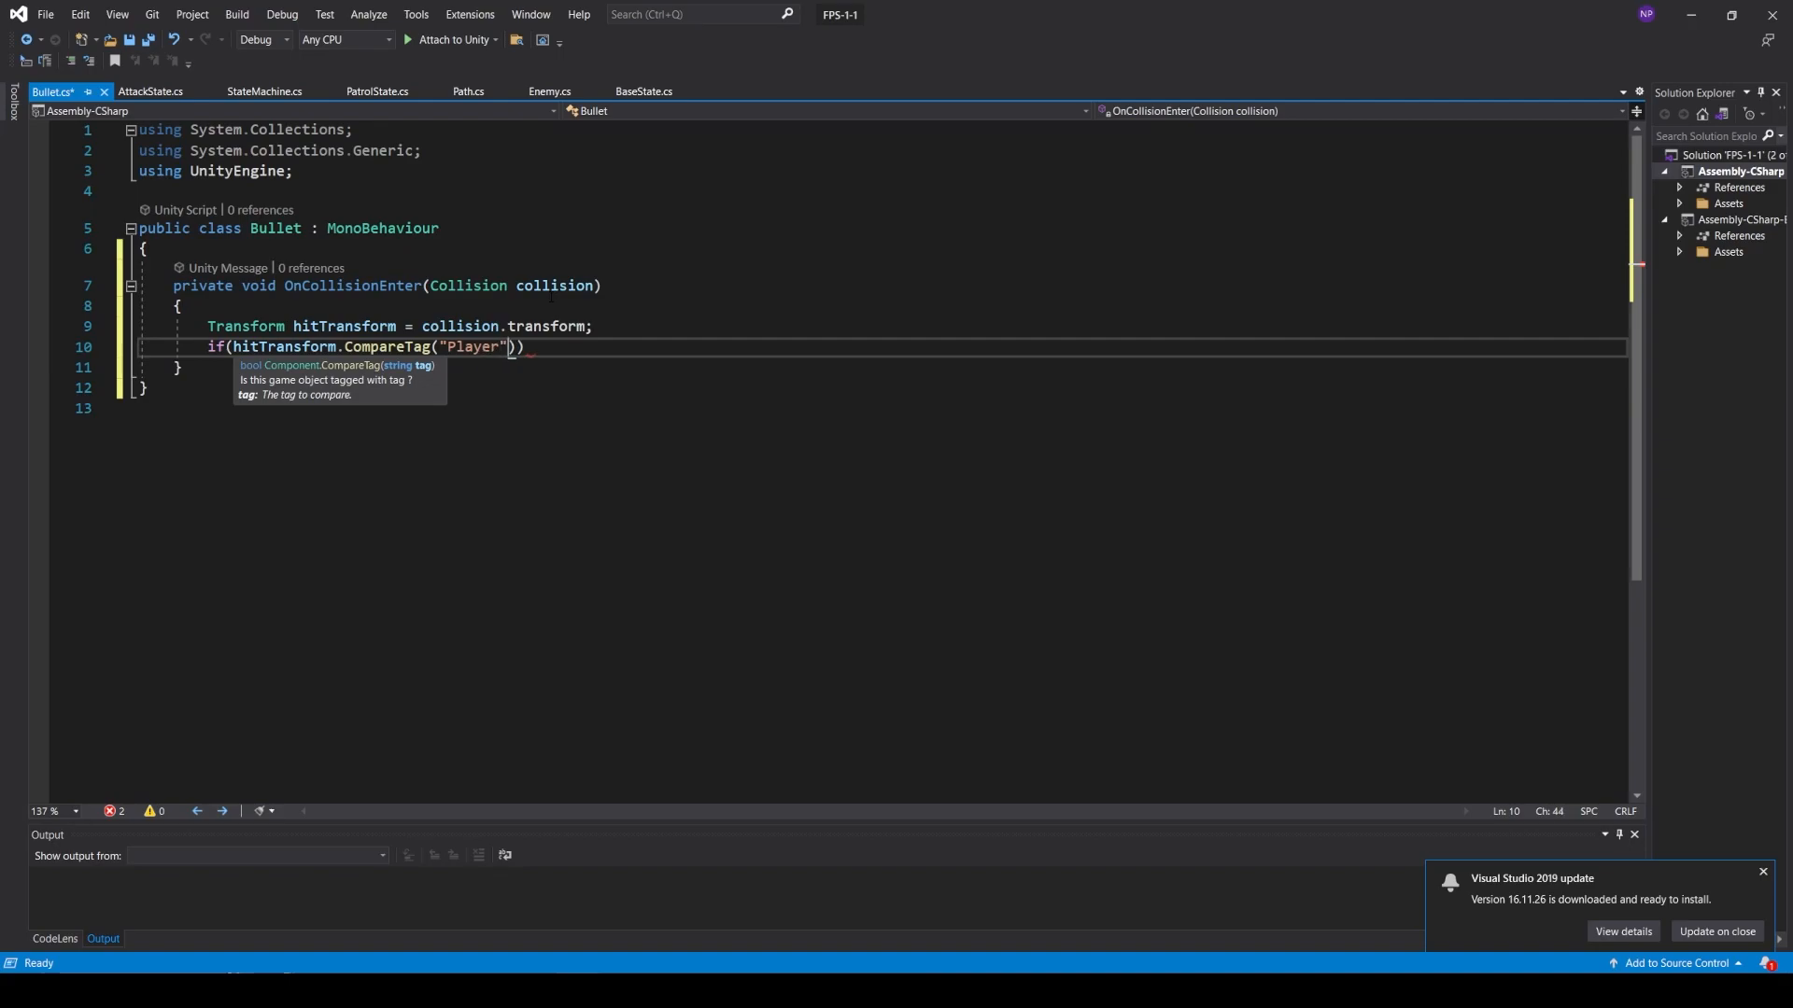
{"action": "key", "text": "End"}
{"action": "type", "text": "{"}
{"action": "key", "text": "Return"}
{"action": "key", "text": "Tab"}
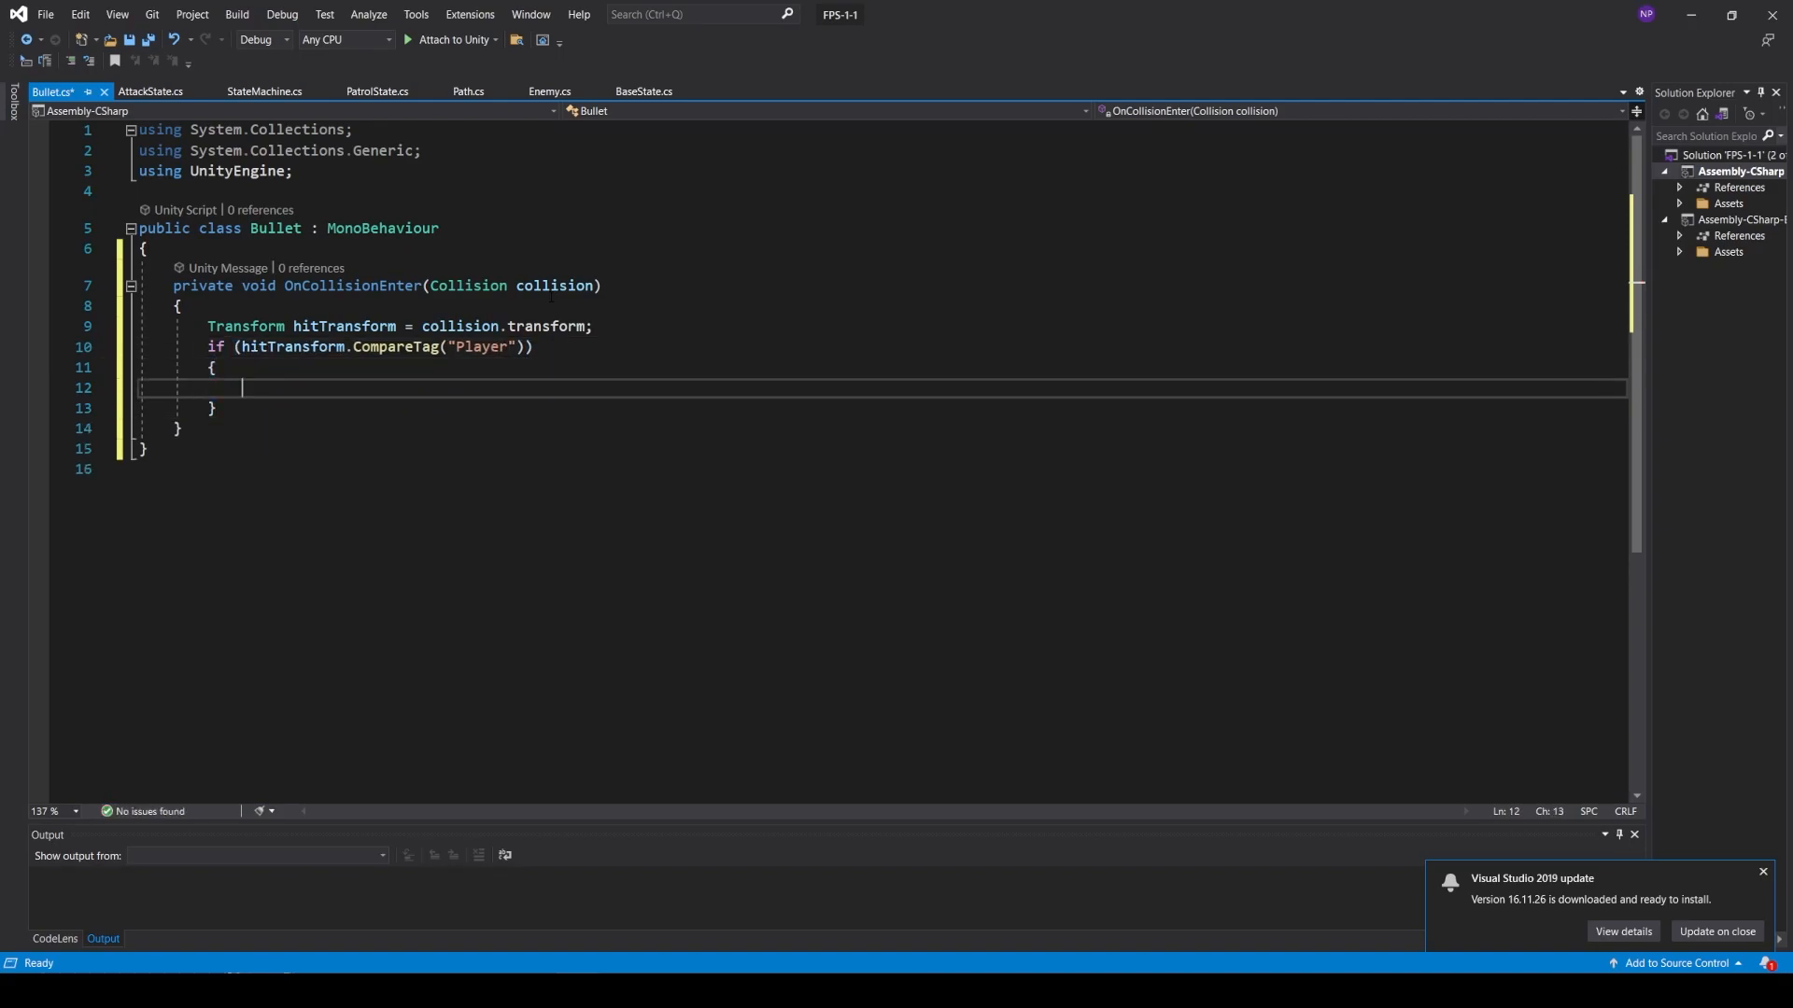
- Log the message "Hit Player" with Debug.Log inside the player tag check
{"action": "type", "text": "Deb"}
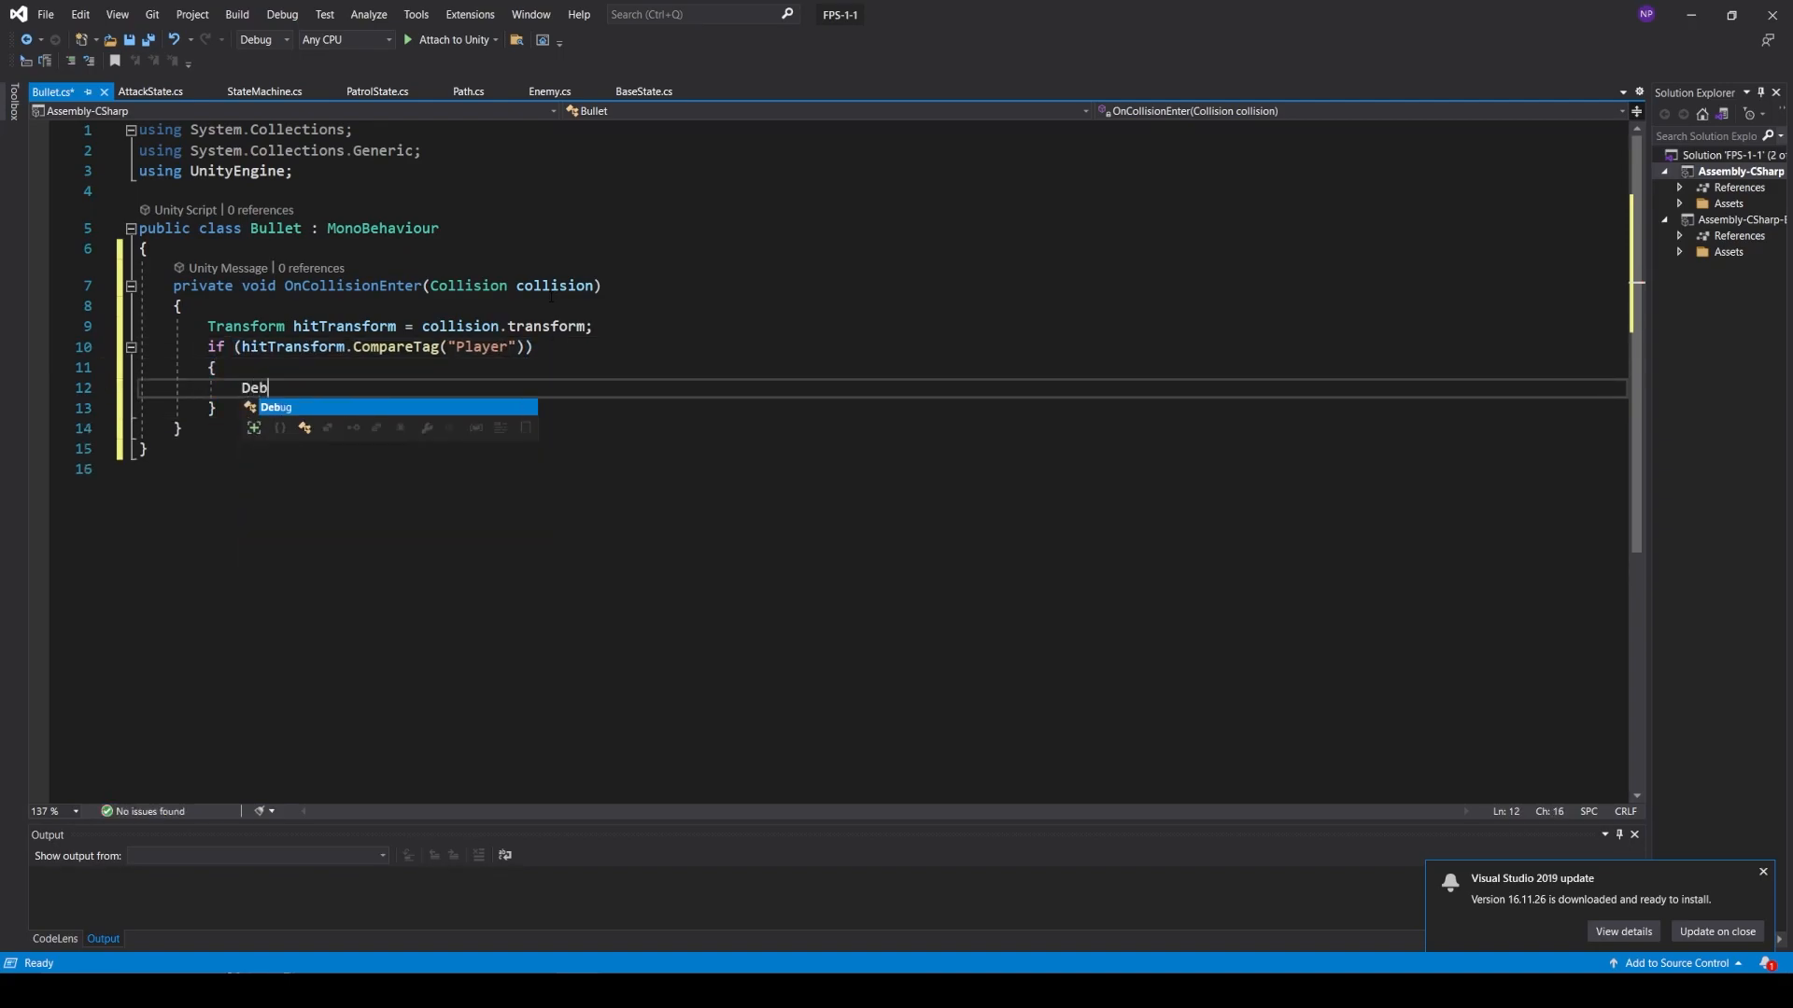
{"action": "type", "text": "ug.log(\"Hit "}
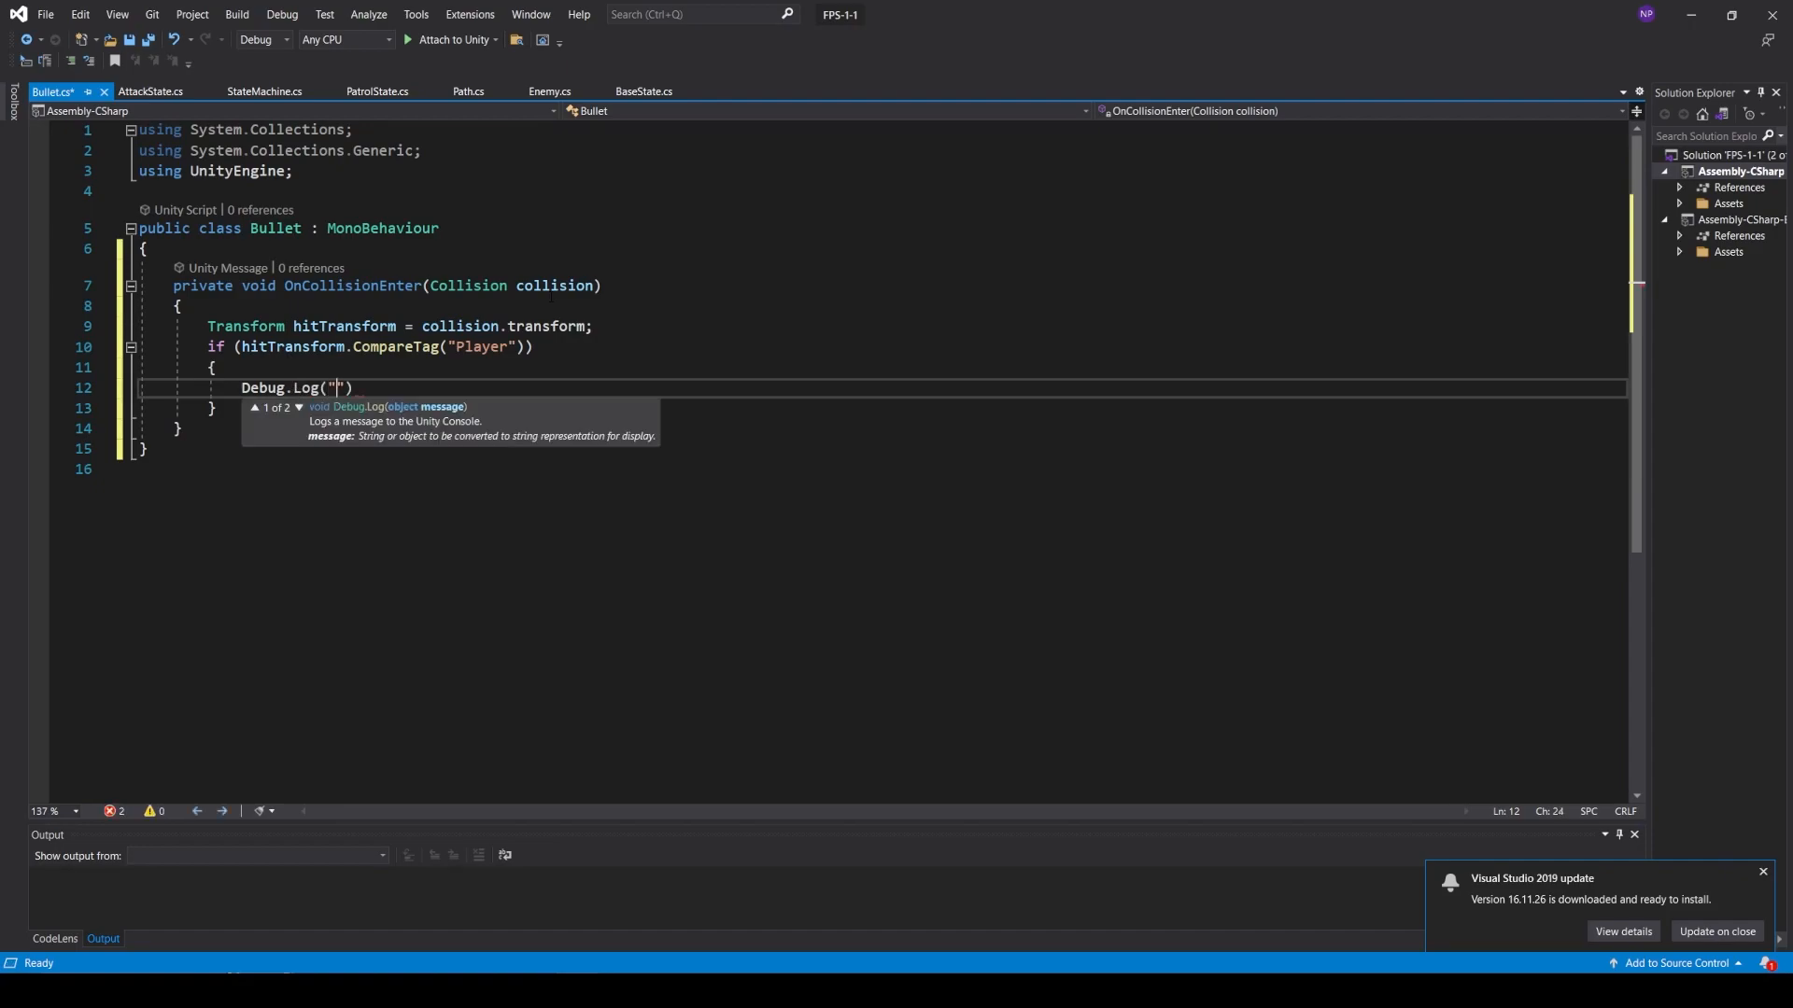
{"action": "type", "text": "Player\");"}
{"action": "key", "text": "Return"}
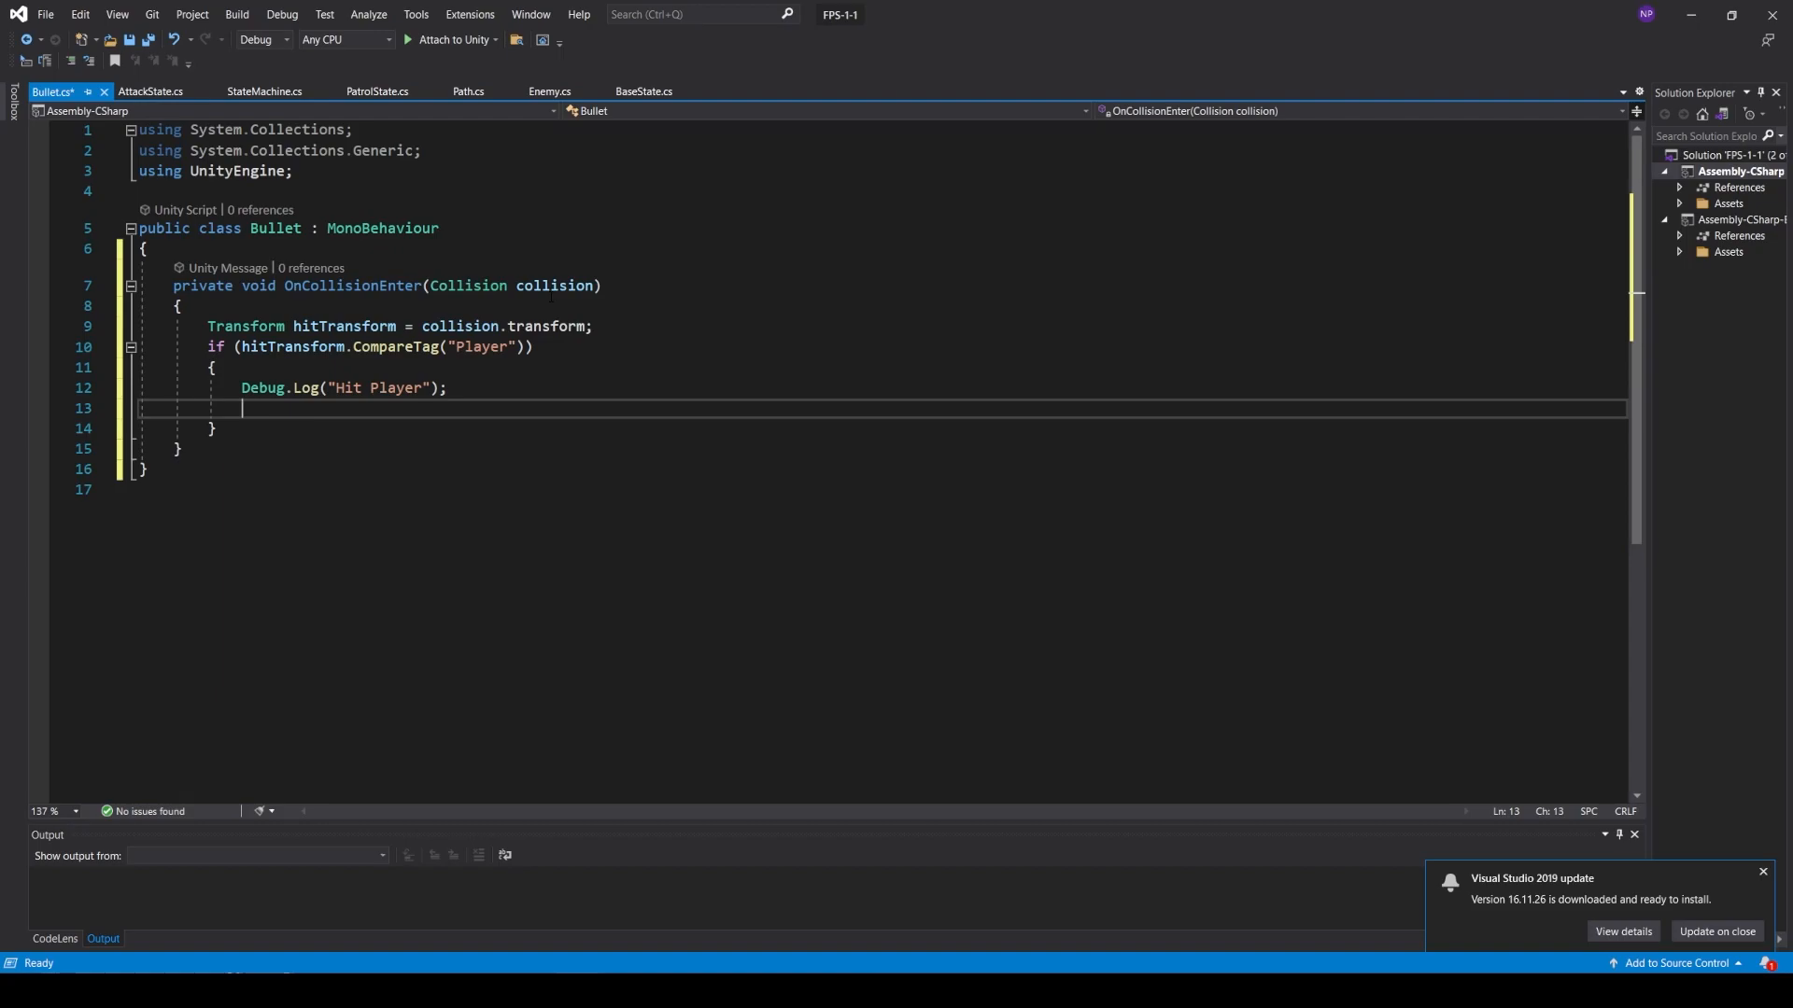
- Add hitTransform.GetComponent<PlayerHealth>().TakeDamage(10); below the Debug.Log line
{"action": "type", "text": "hitTransform."}
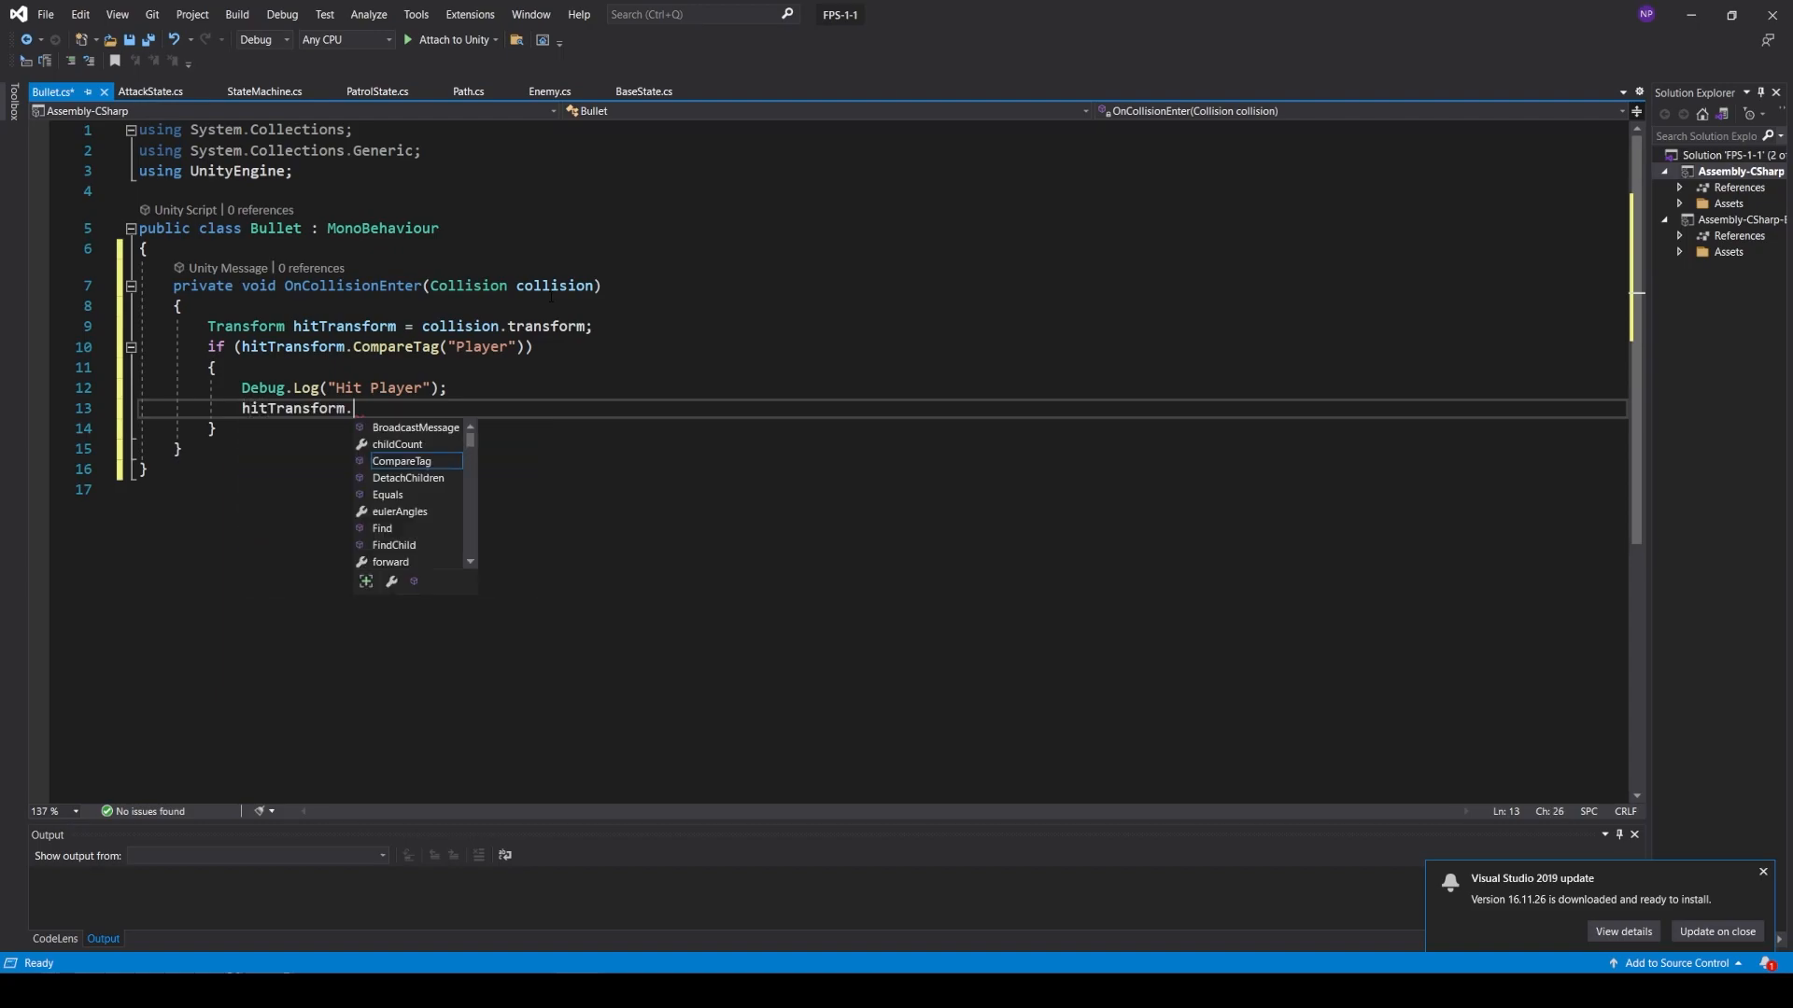
{"action": "type", "text": "getComponent<"}
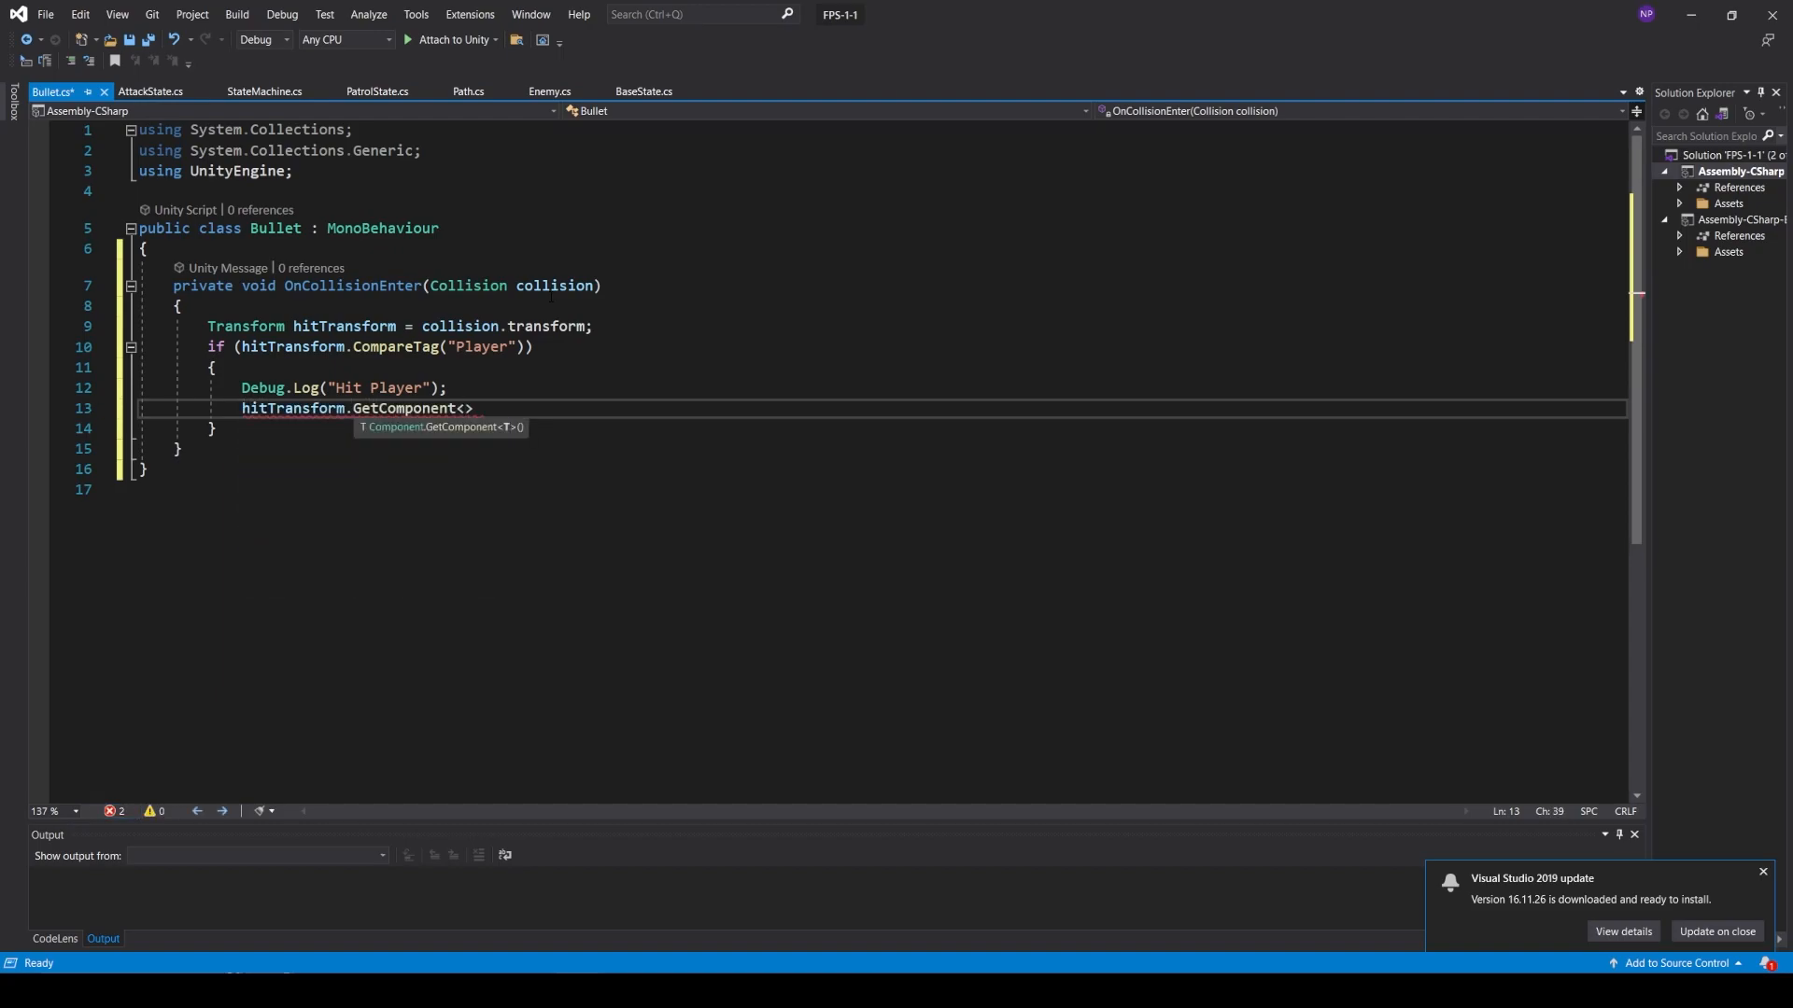
{"action": "type", "text": "PlayerHealth>().TakeDamage"}
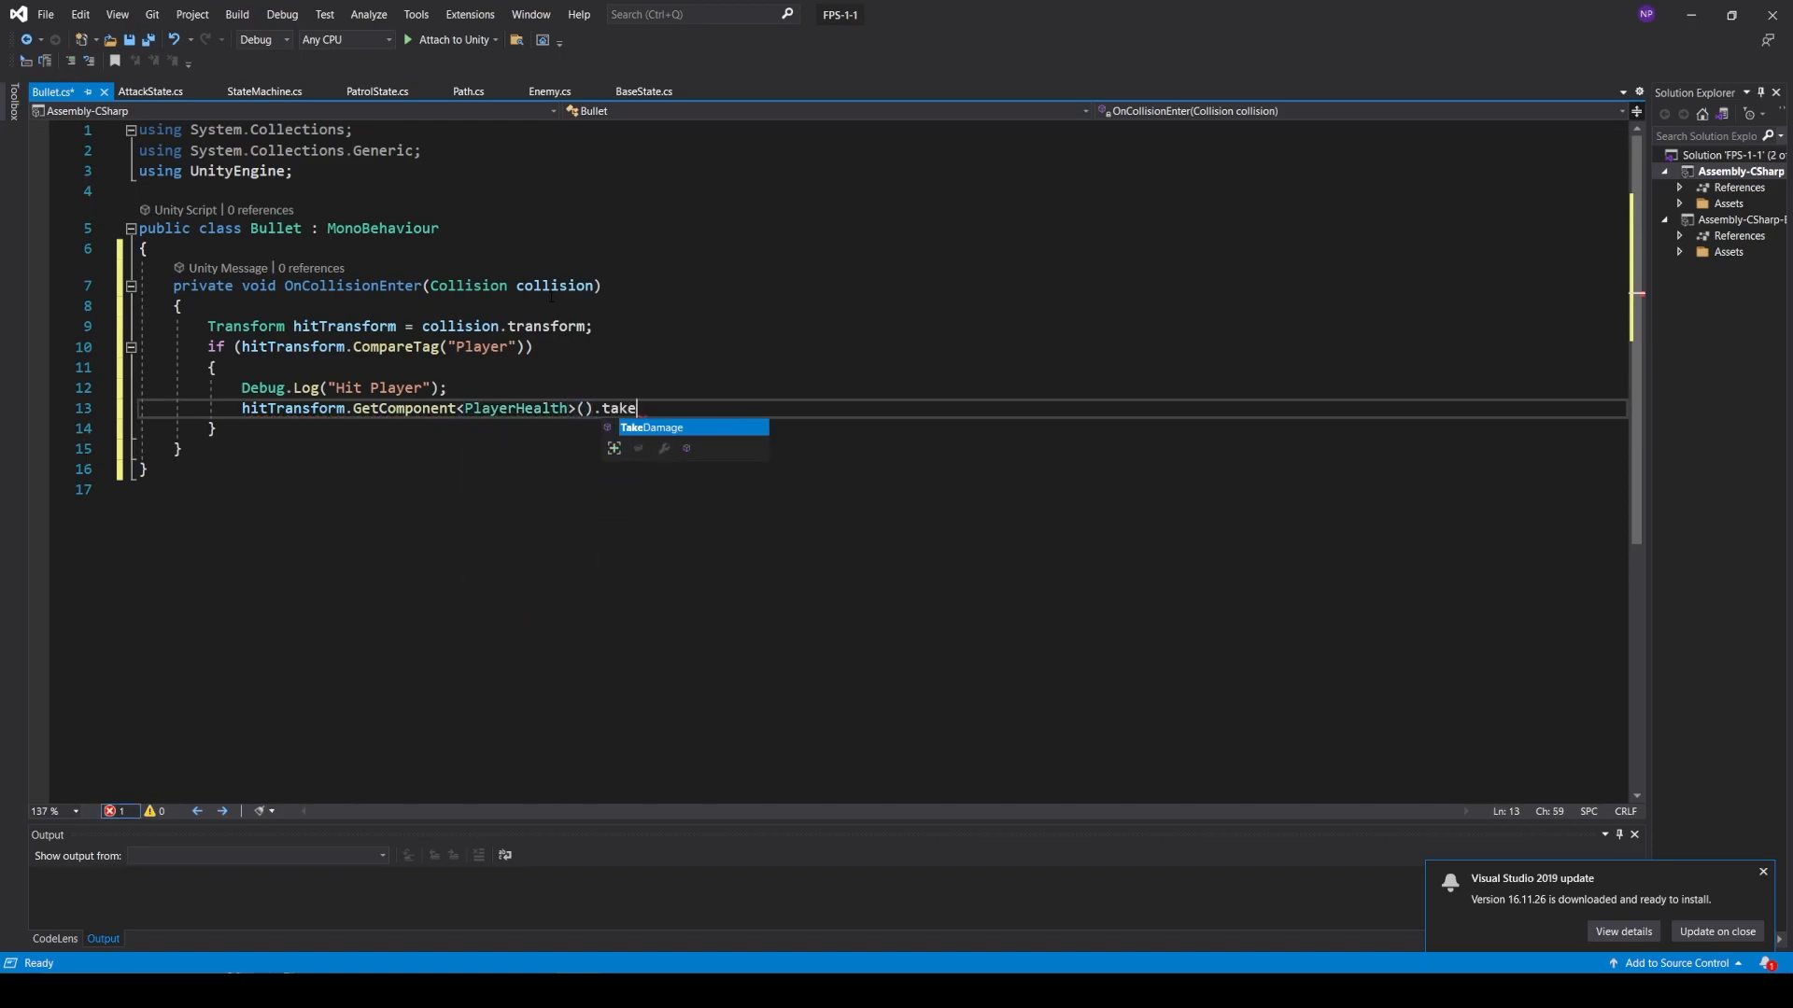
{"action": "type", "text": "("}
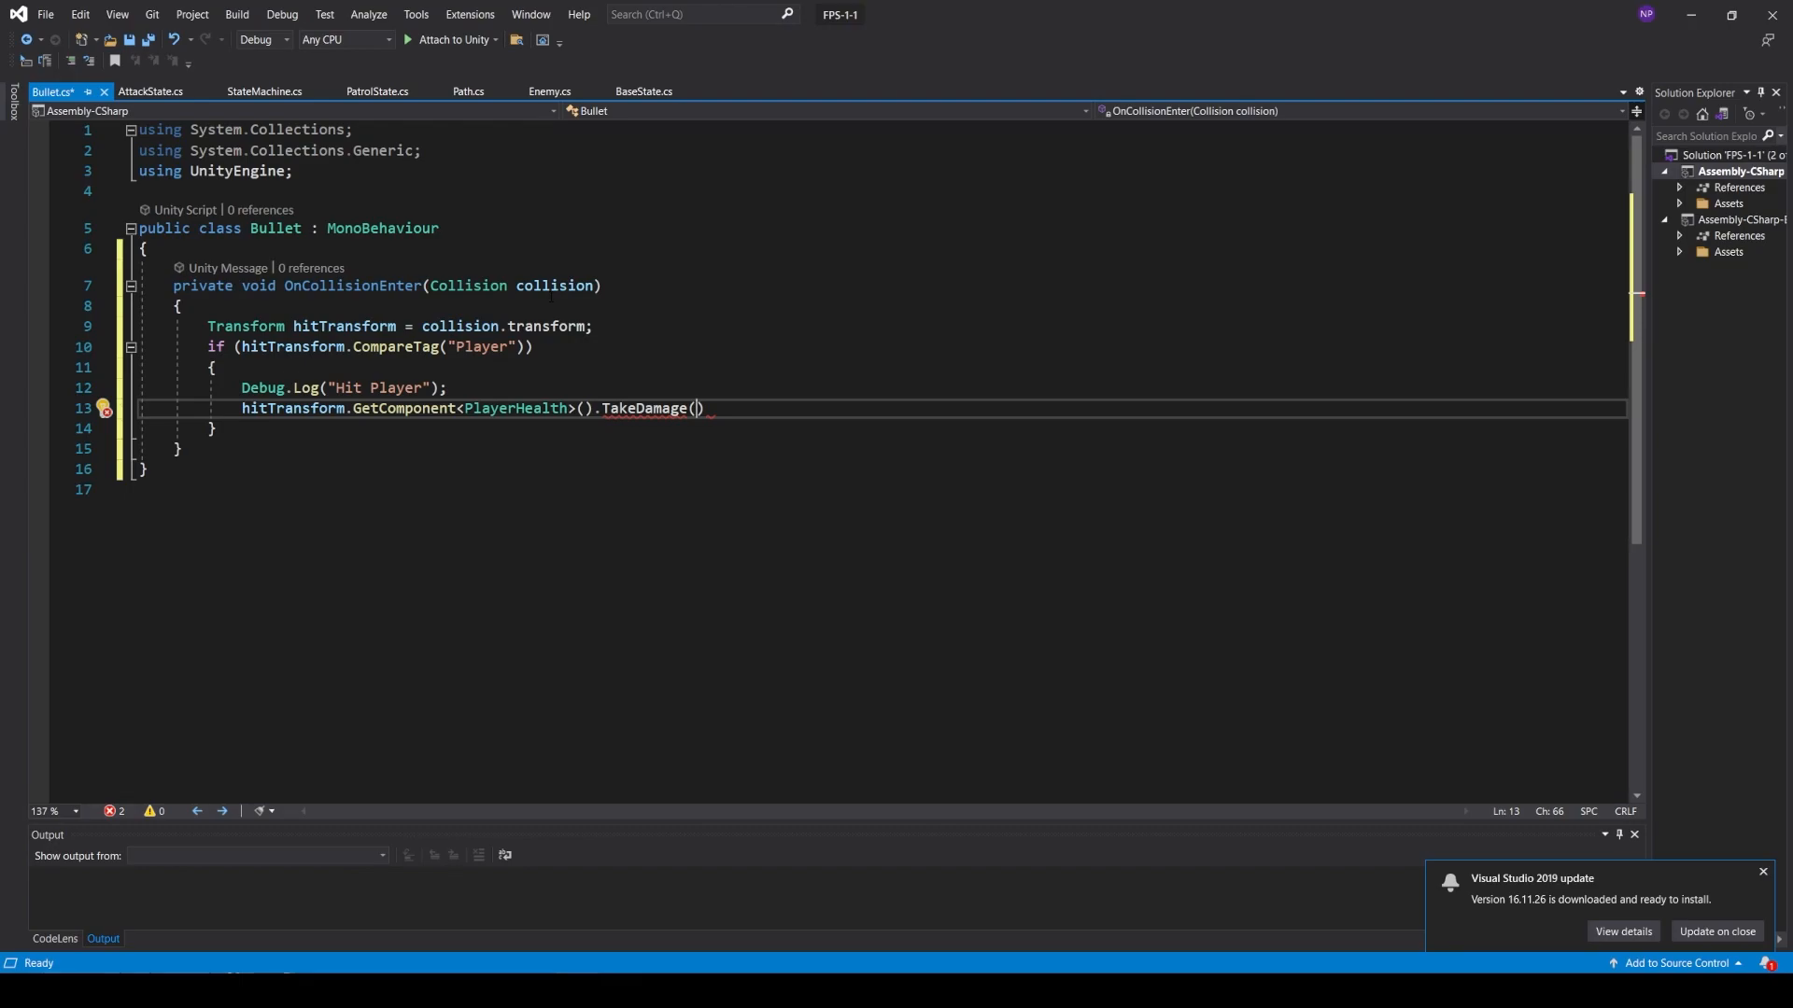
{"action": "type", "text": "10);"}
- Add Destroy(gameObject); after the if block in OnCollisionEnter and save the Bullet script
{"action": "key", "text": "Down"}
{"action": "key", "text": "Return"}
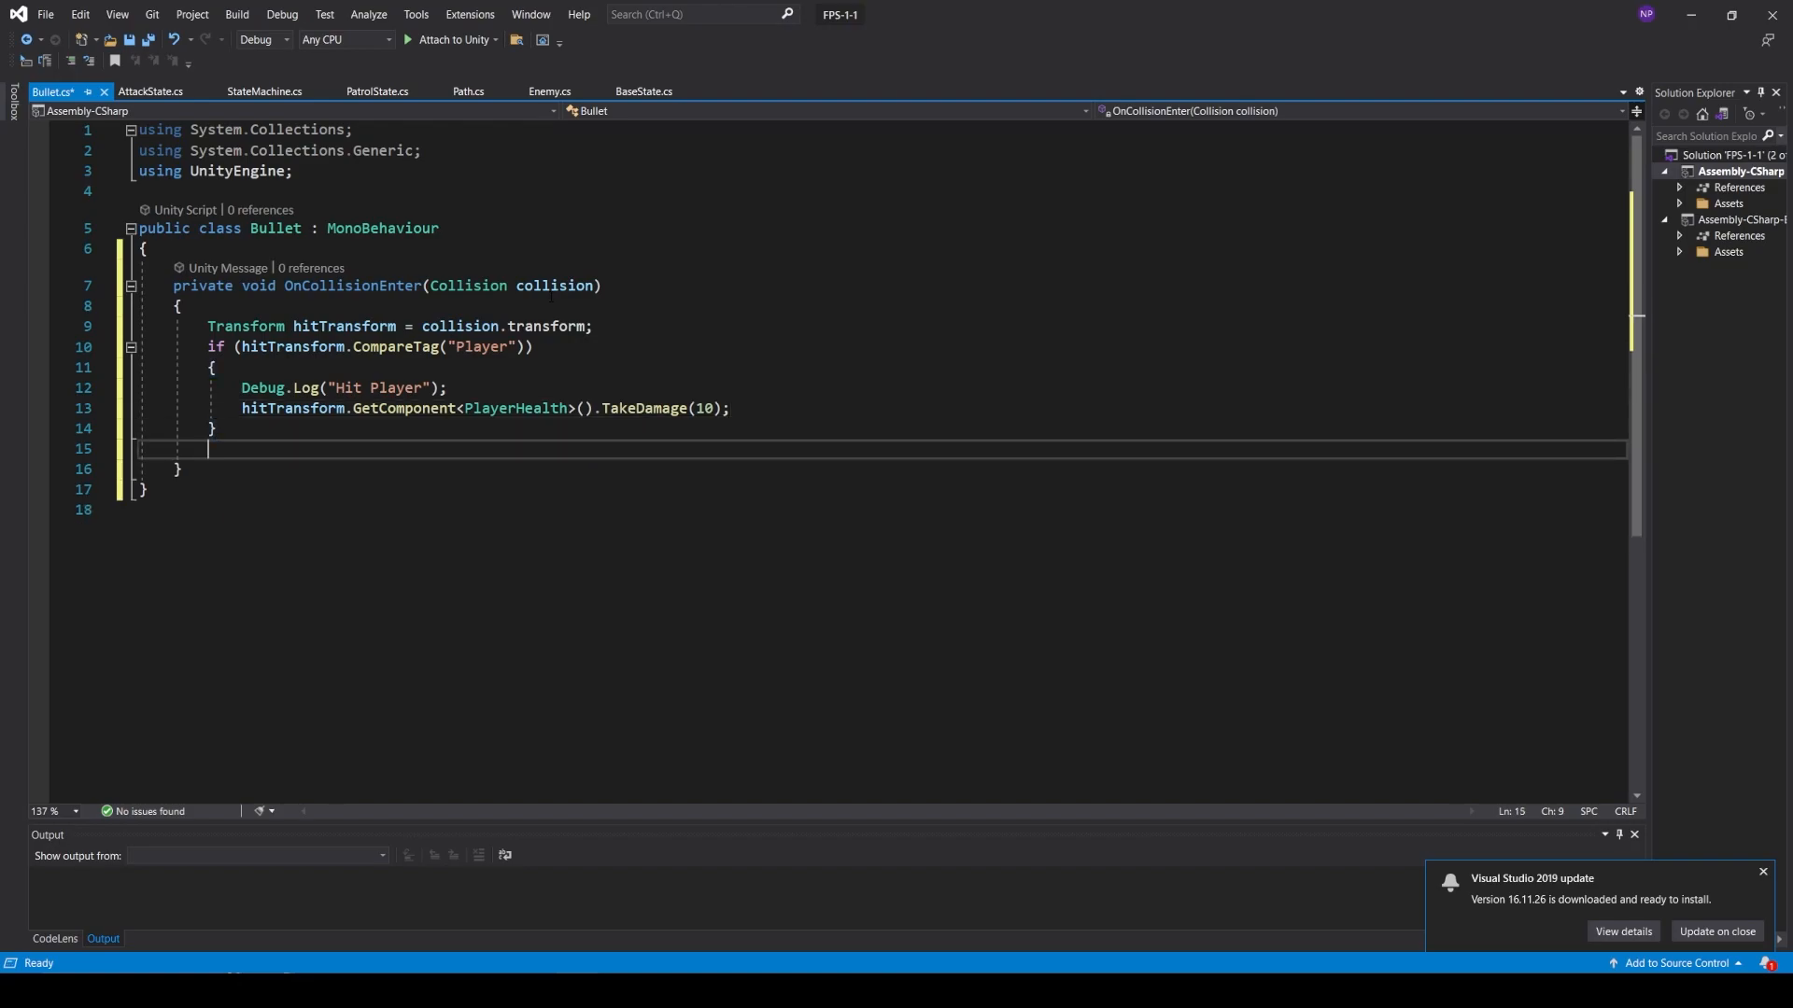
{"action": "type", "text": "Des"}
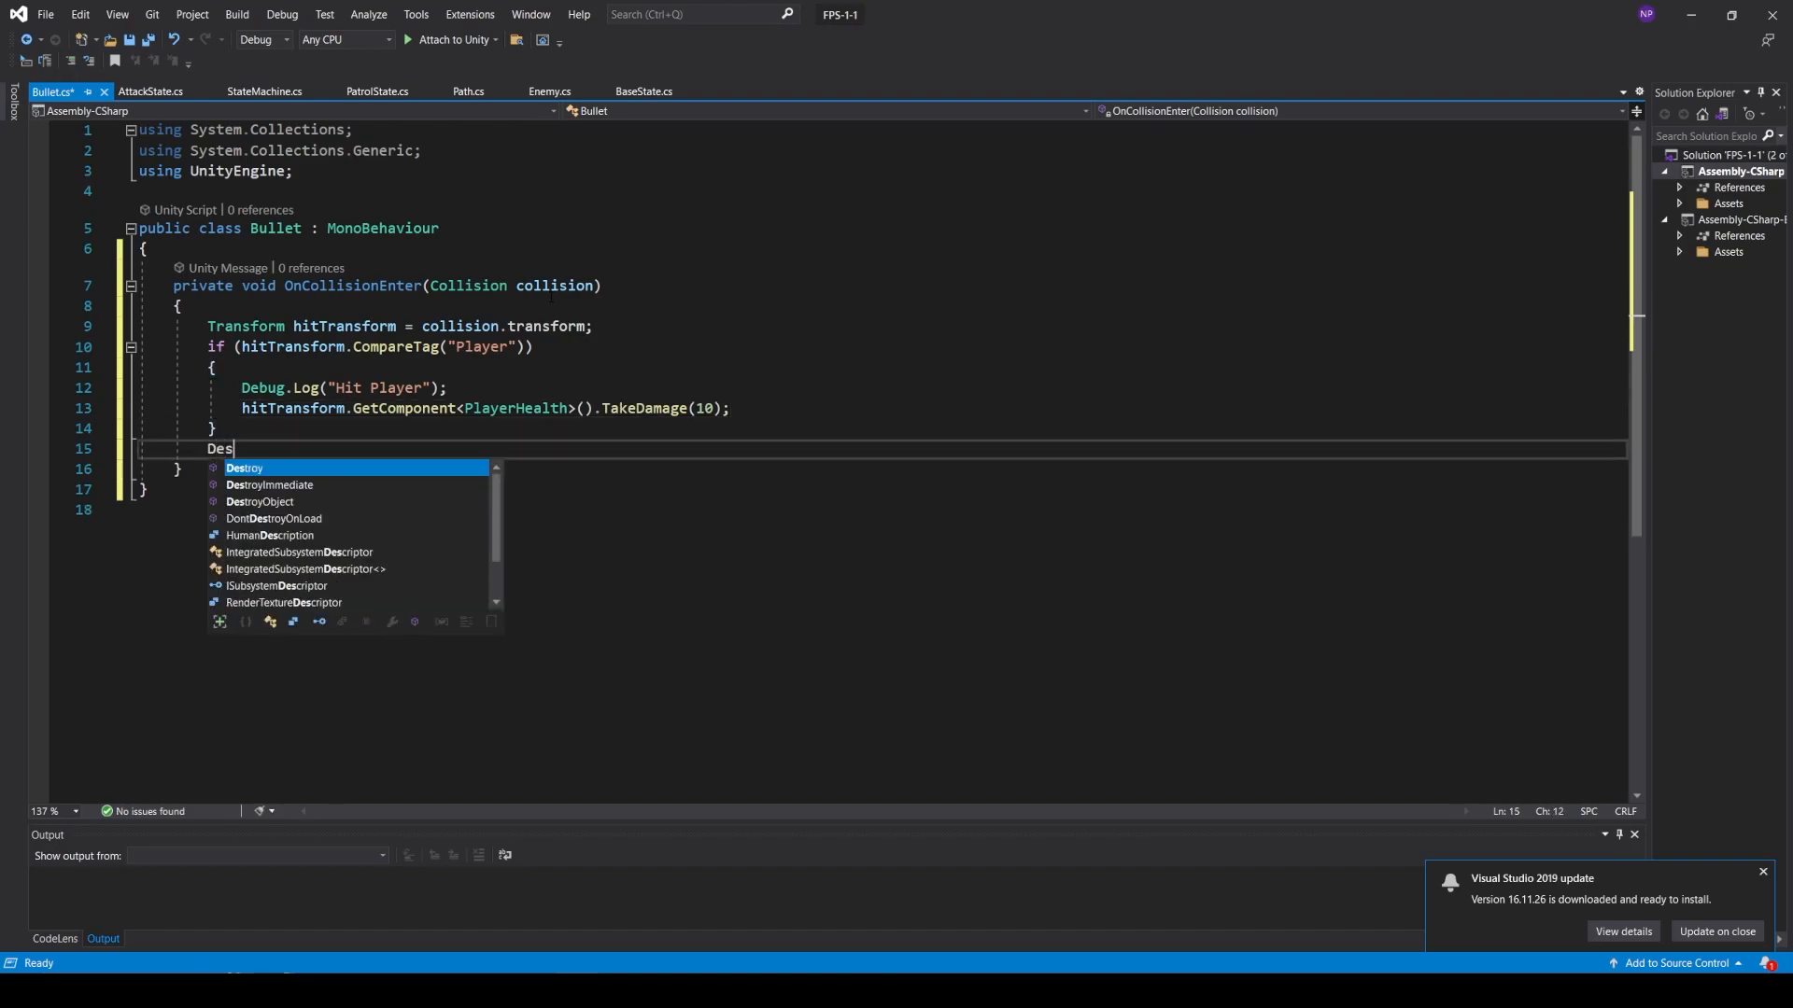
{"action": "type", "text": "troy(gameObject);"}
{"action": "key", "text": "ctrl+s"}
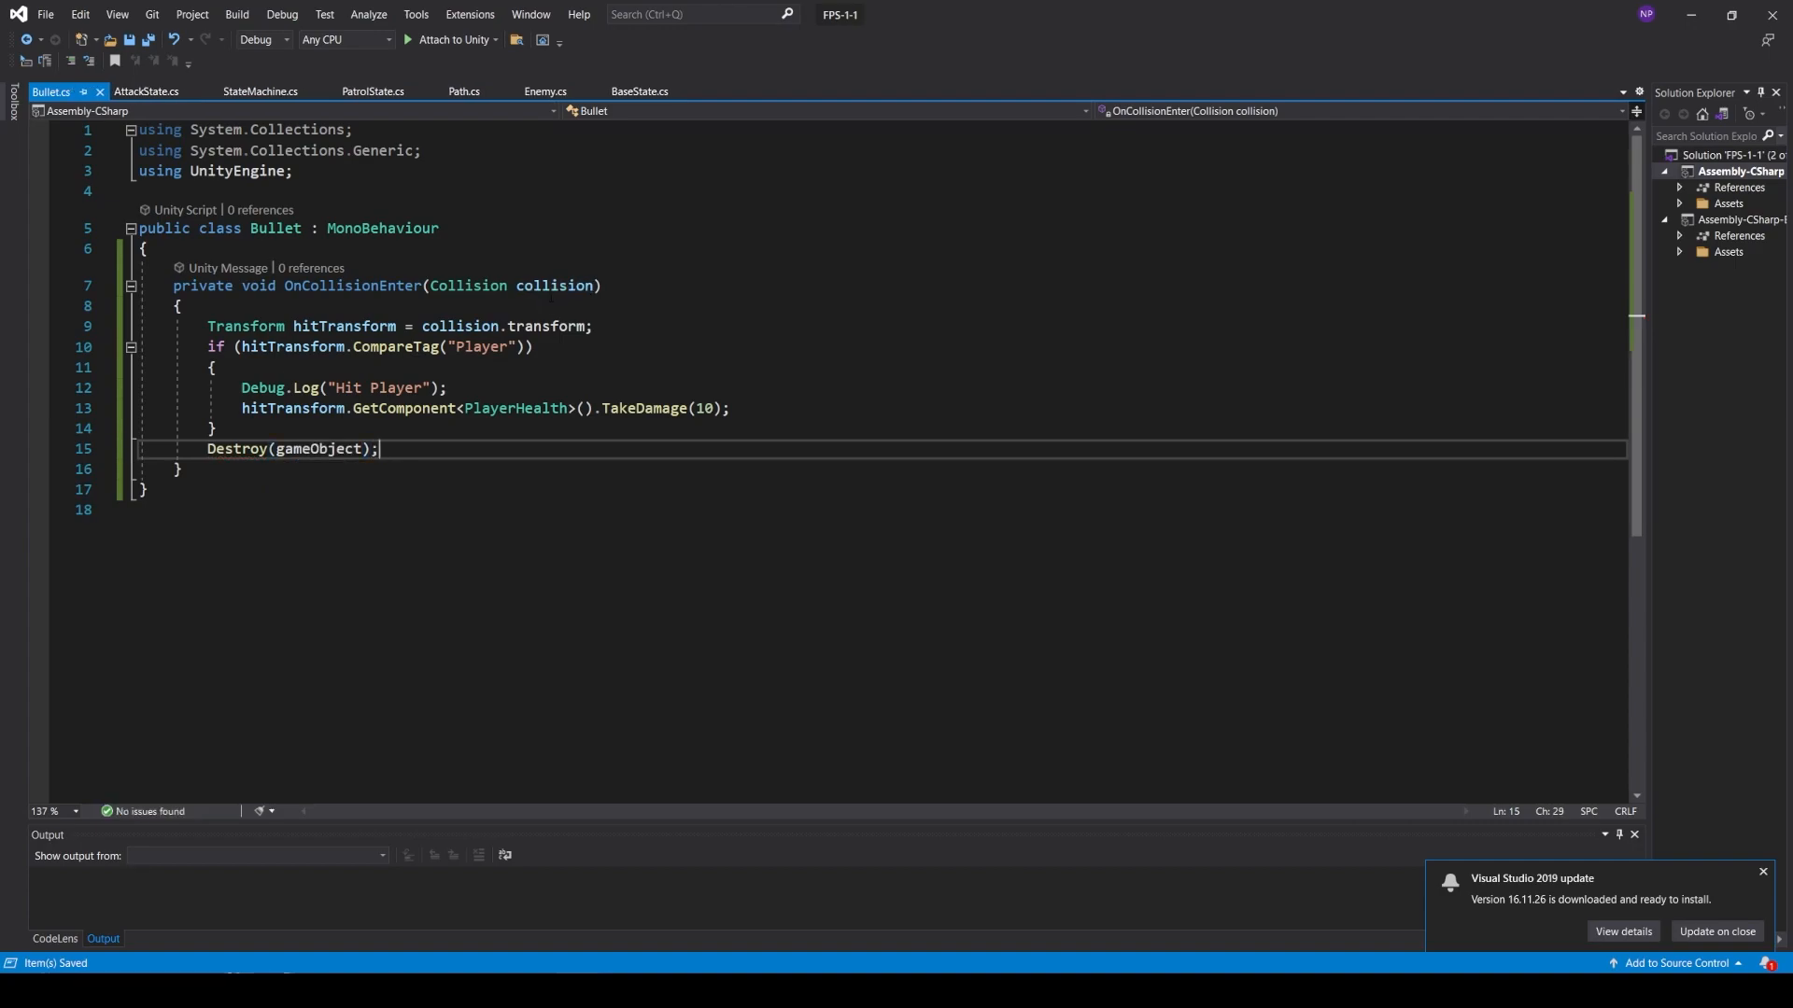
{"action": "left_click", "coordinate": [569, 480]}
- Switch to Unity, create a 3D capsule at the scene's root level, and name it Bullet
{"action": "key", "text": "alt+Tab"}
{"action": "key", "text": "Tab"}
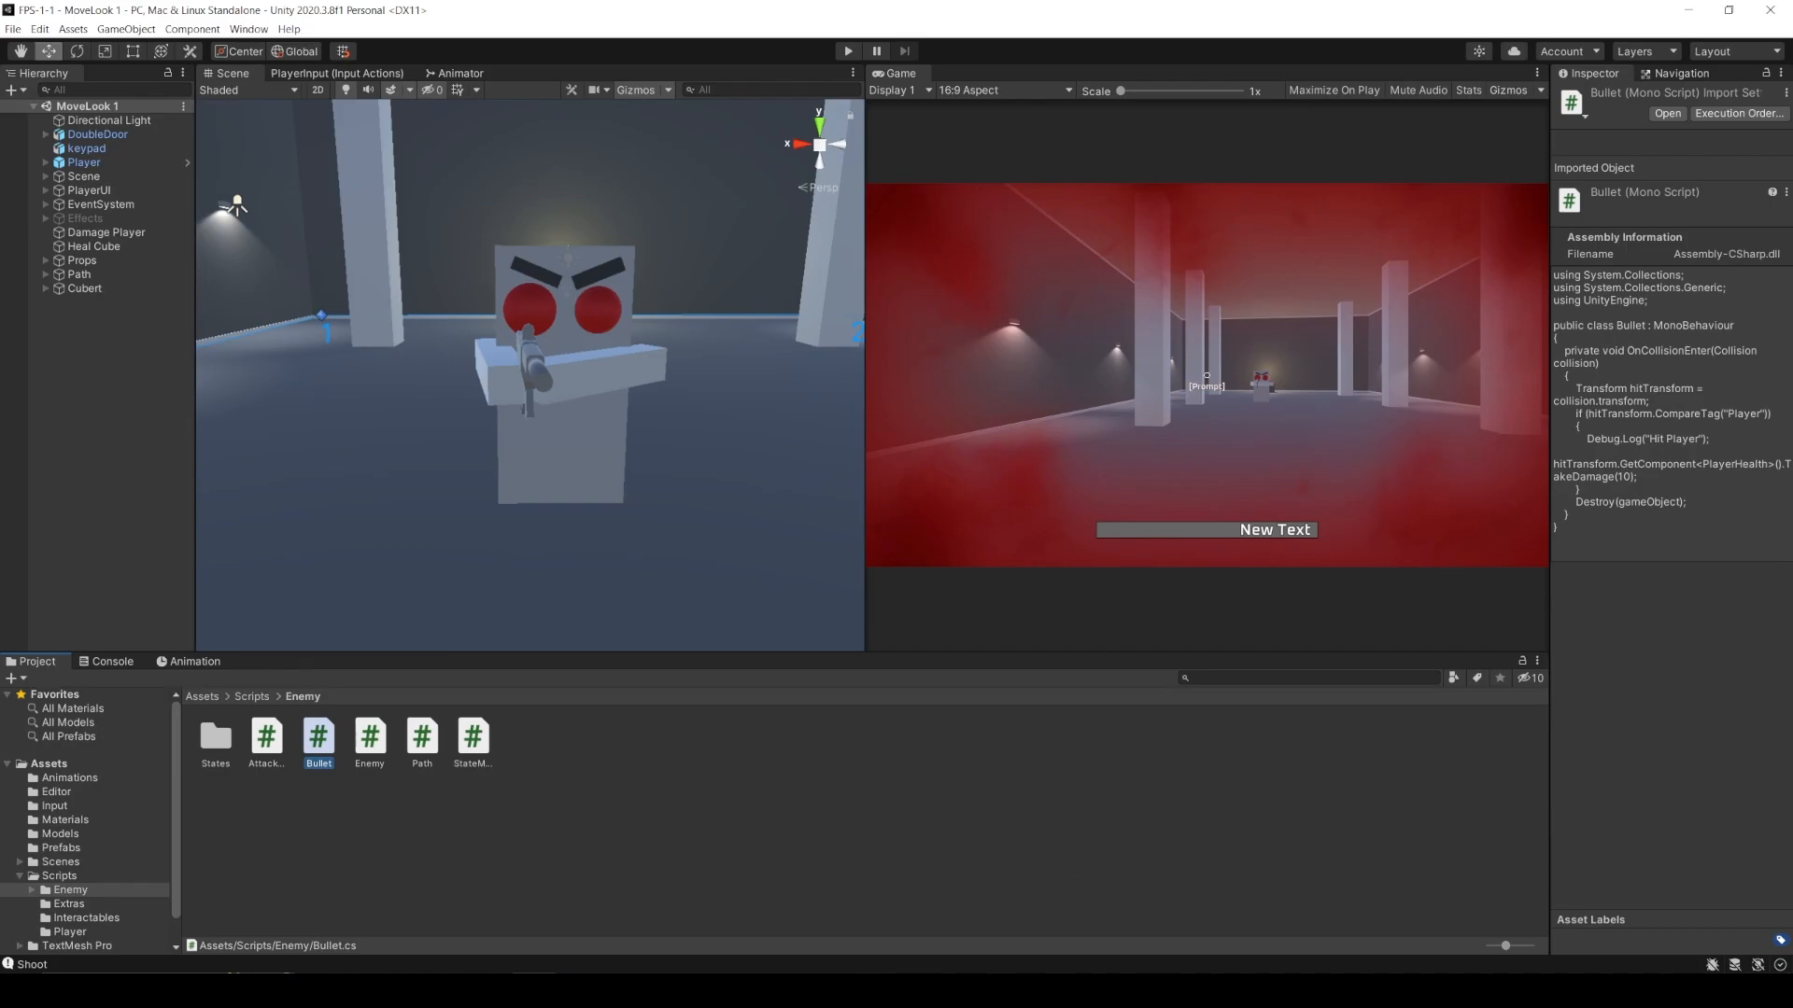
{"action": "left_click", "coordinate": [129, 355]}
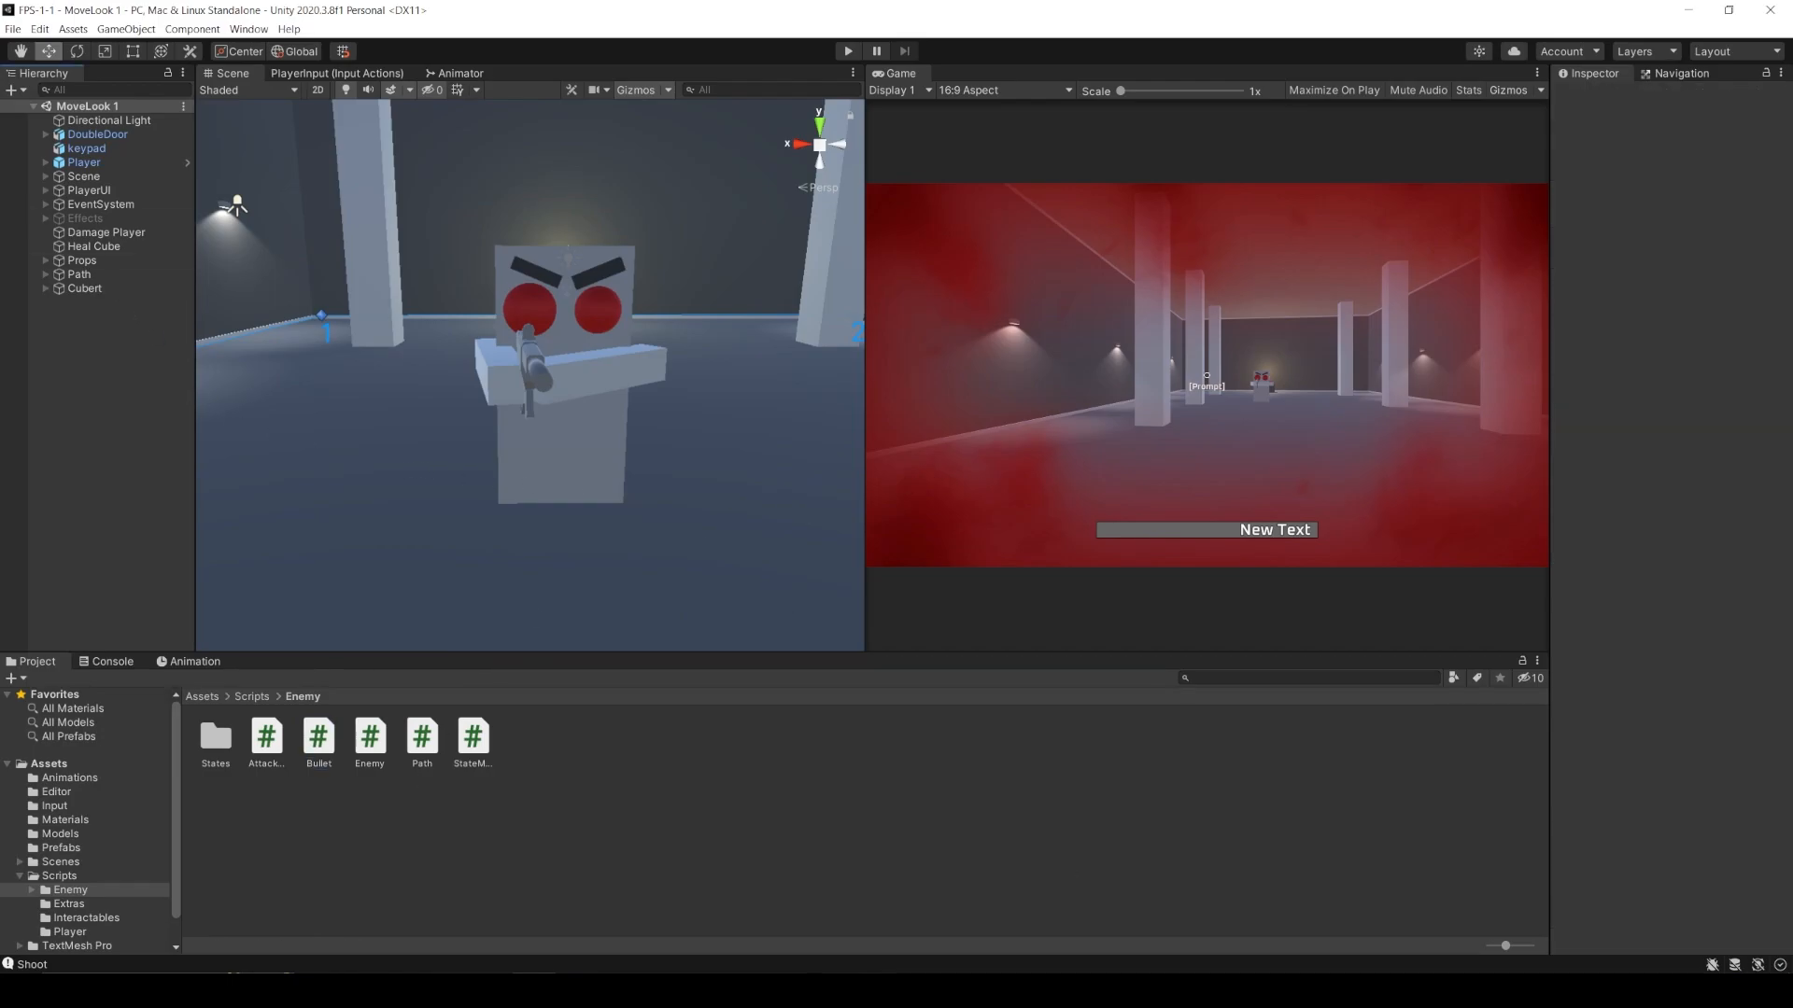
{"action": "left_click", "coordinate": [14, 90]}
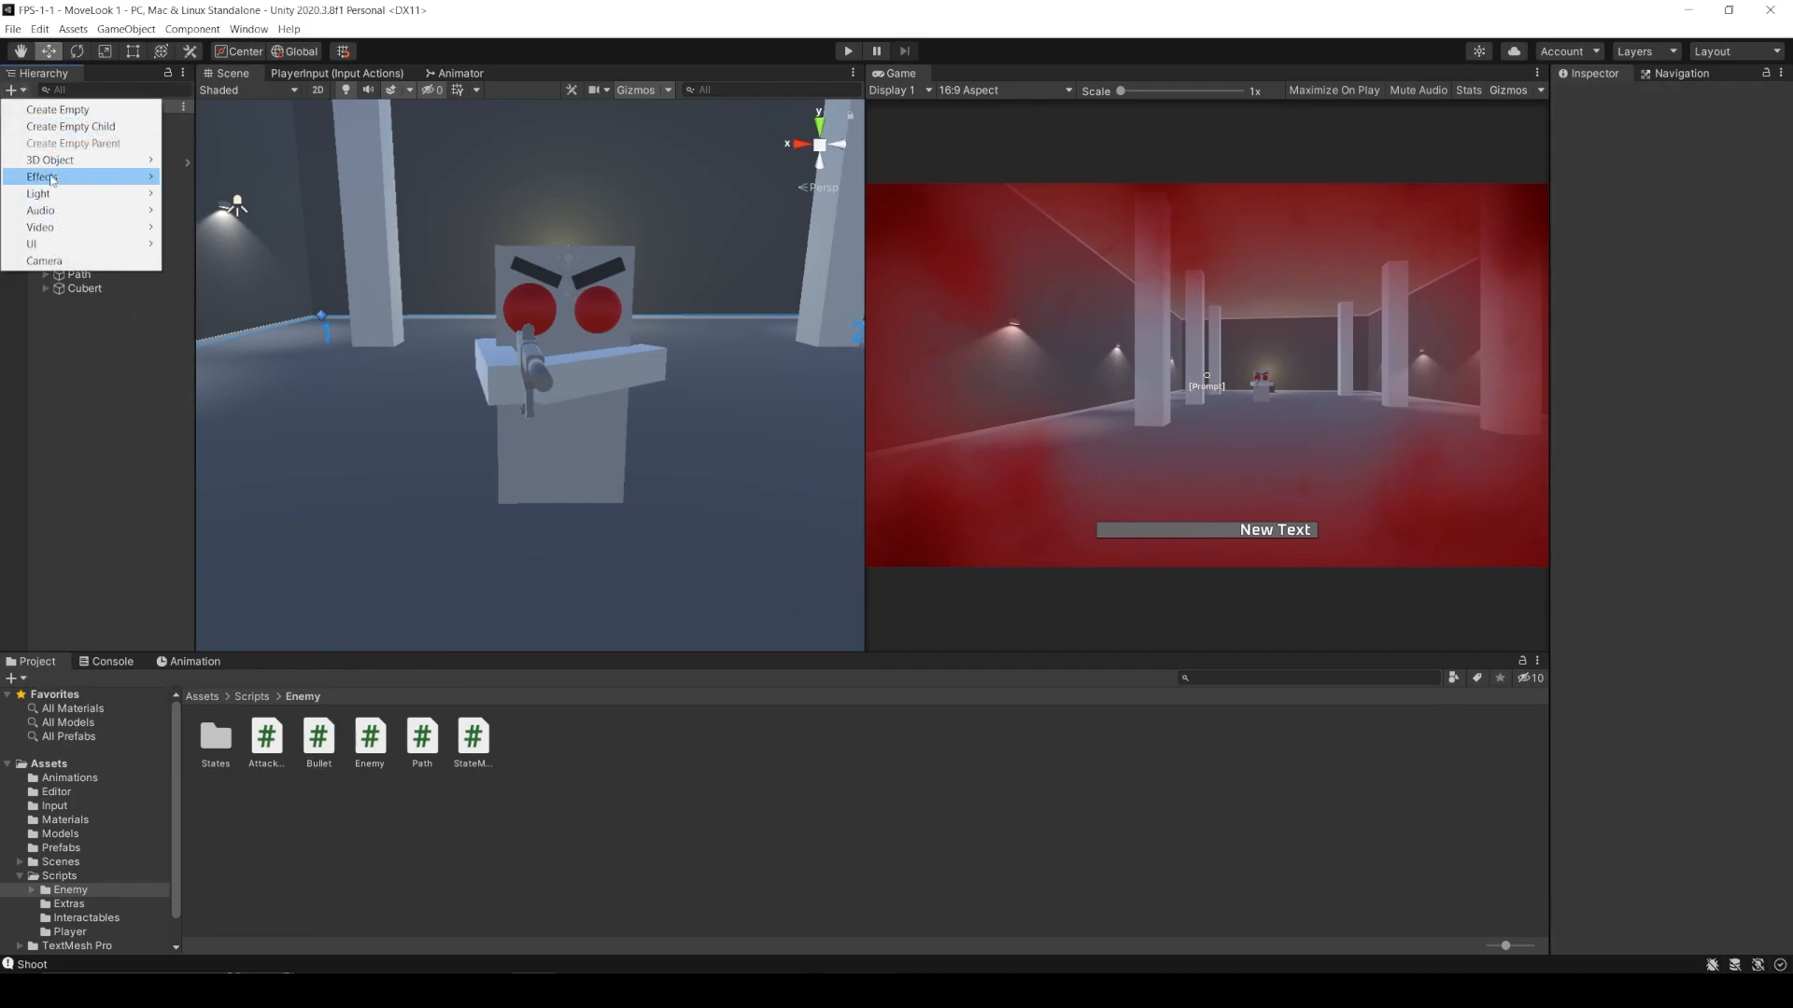
{"action": "mouse_move", "coordinate": [56, 159]}
{"action": "left_click", "coordinate": [233, 194]}
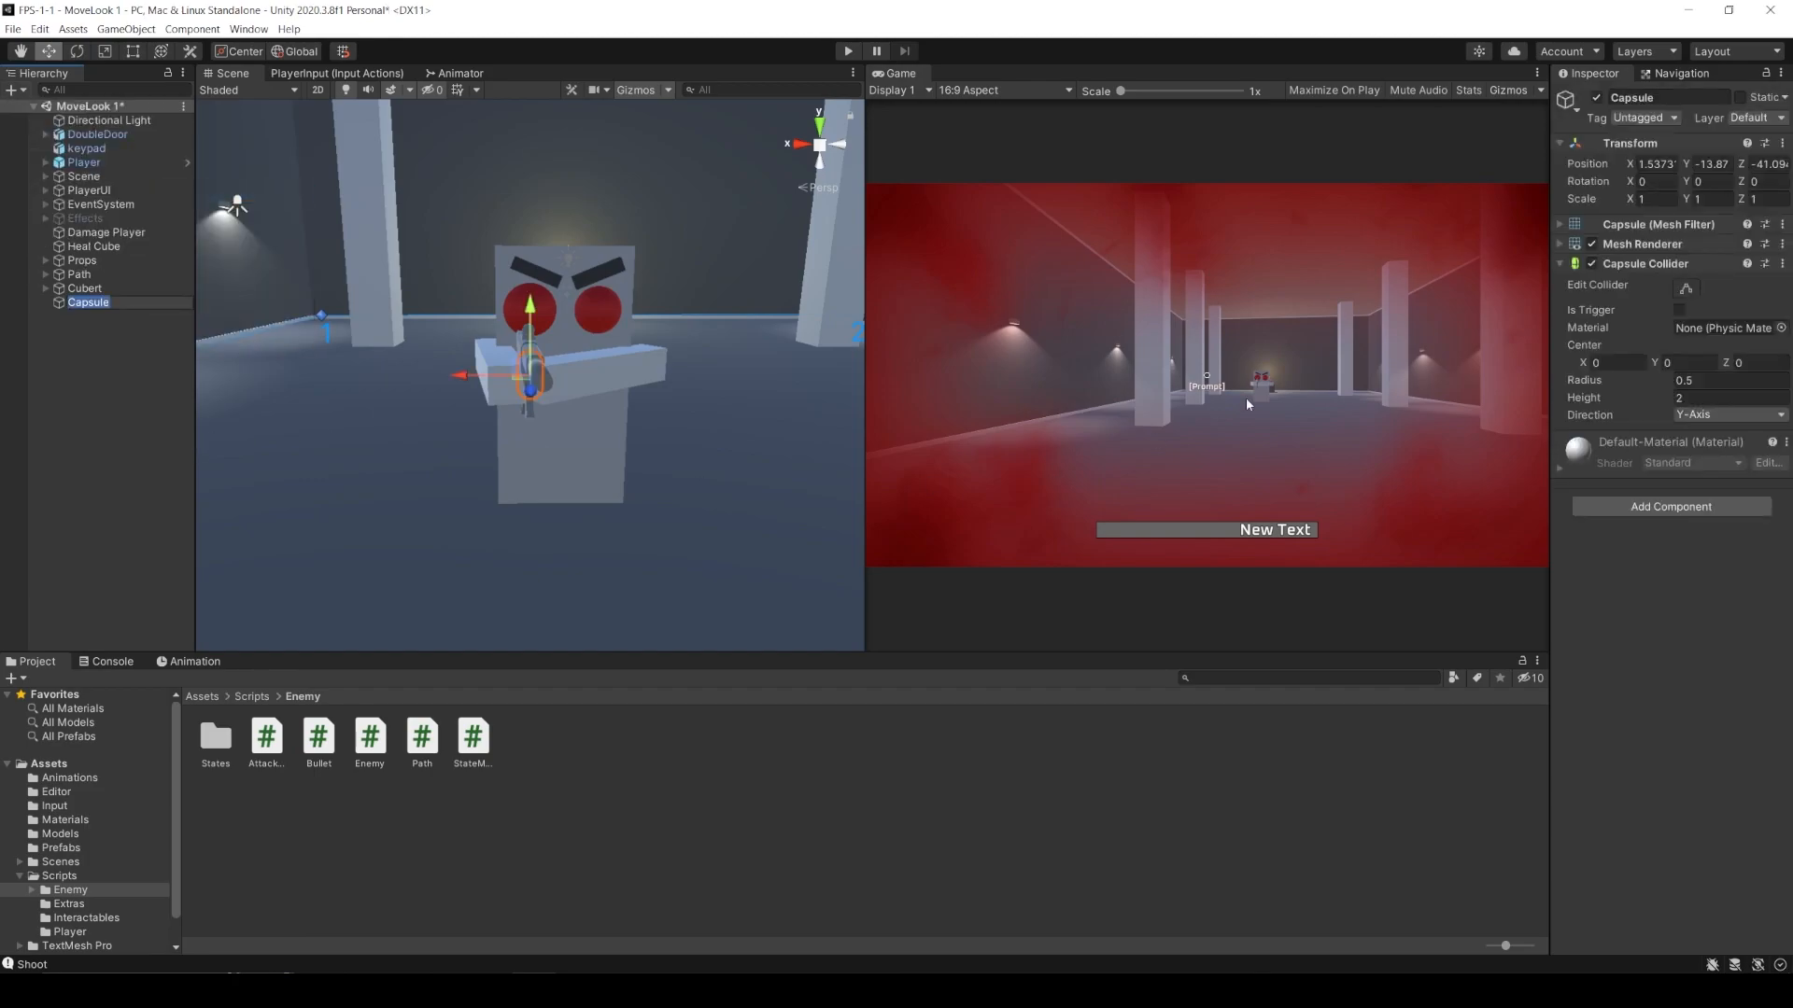
{"action": "left_click", "coordinate": [1680, 99]}
{"action": "type", "text": "Bullet"}
{"action": "key", "text": "Return"}
- Set the Bullet capsule's rotation to 90 on Y and 90 on Z
{"action": "left_click", "coordinate": [93, 303]}
{"action": "key", "text": "f"}
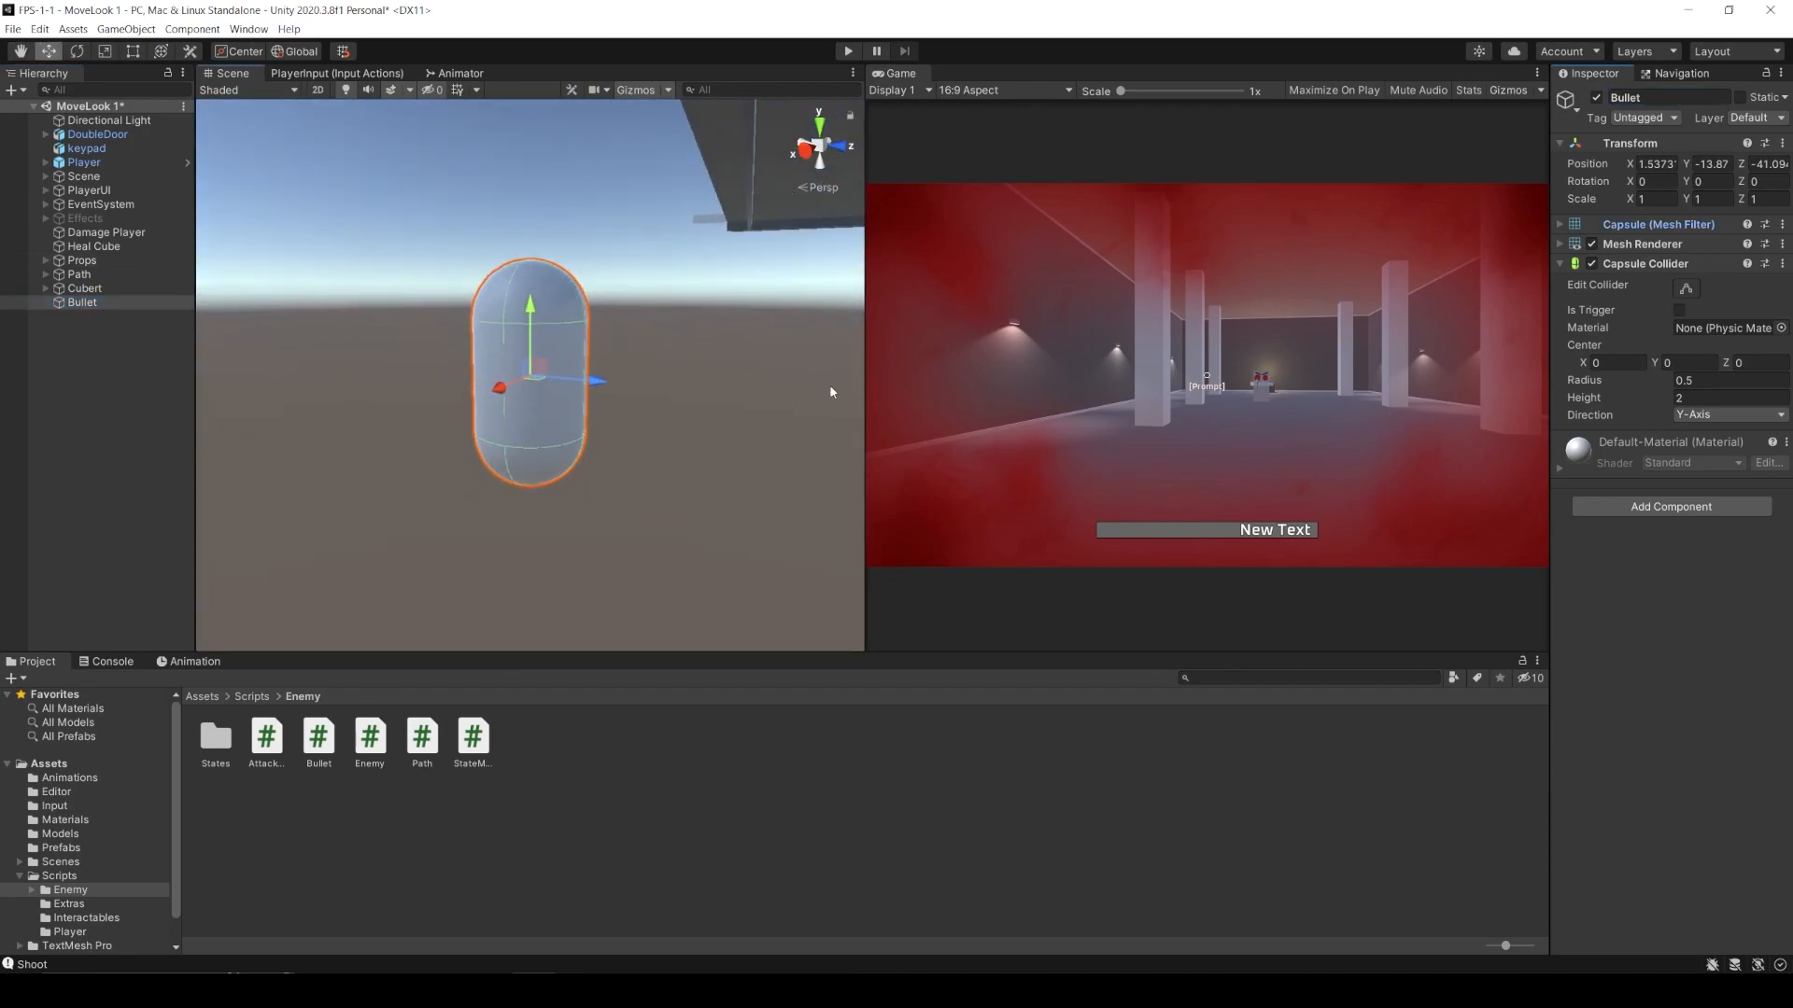
{"action": "left_click", "coordinate": [1711, 182]}
{"action": "type", "text": "90"}
{"action": "key", "text": "Tab"}
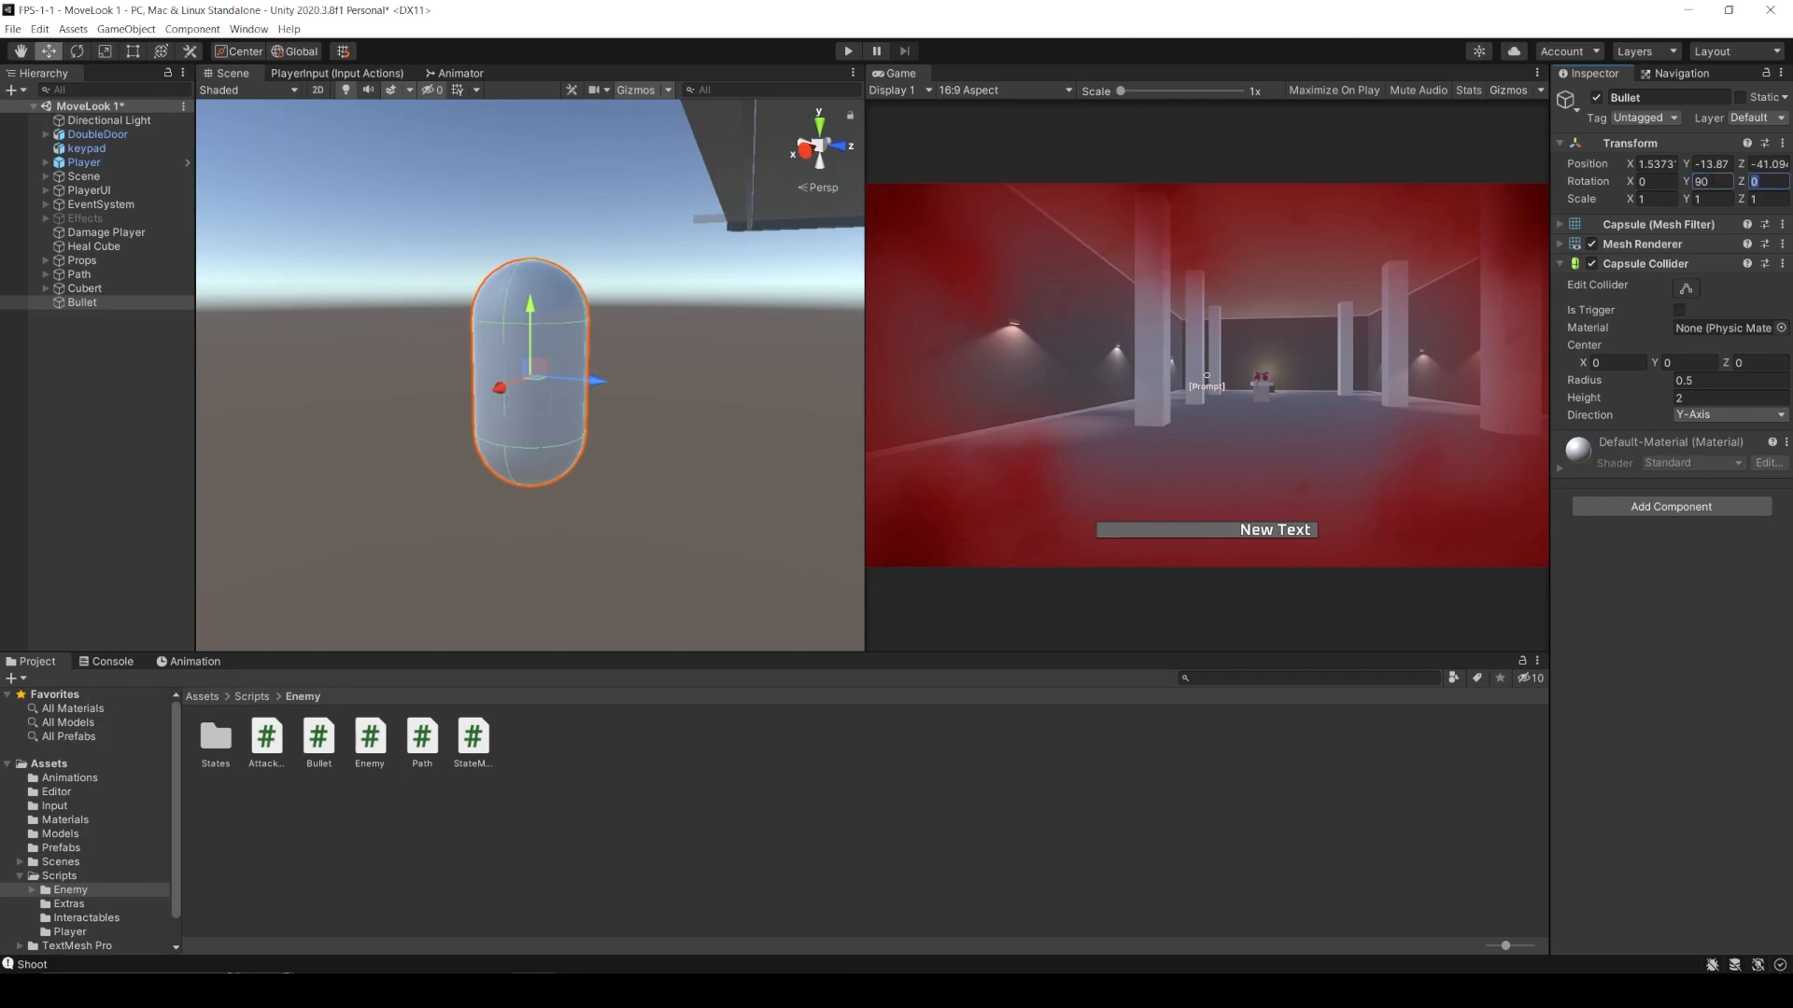
{"action": "type", "text": "90"}
{"action": "key", "text": "Tab"}
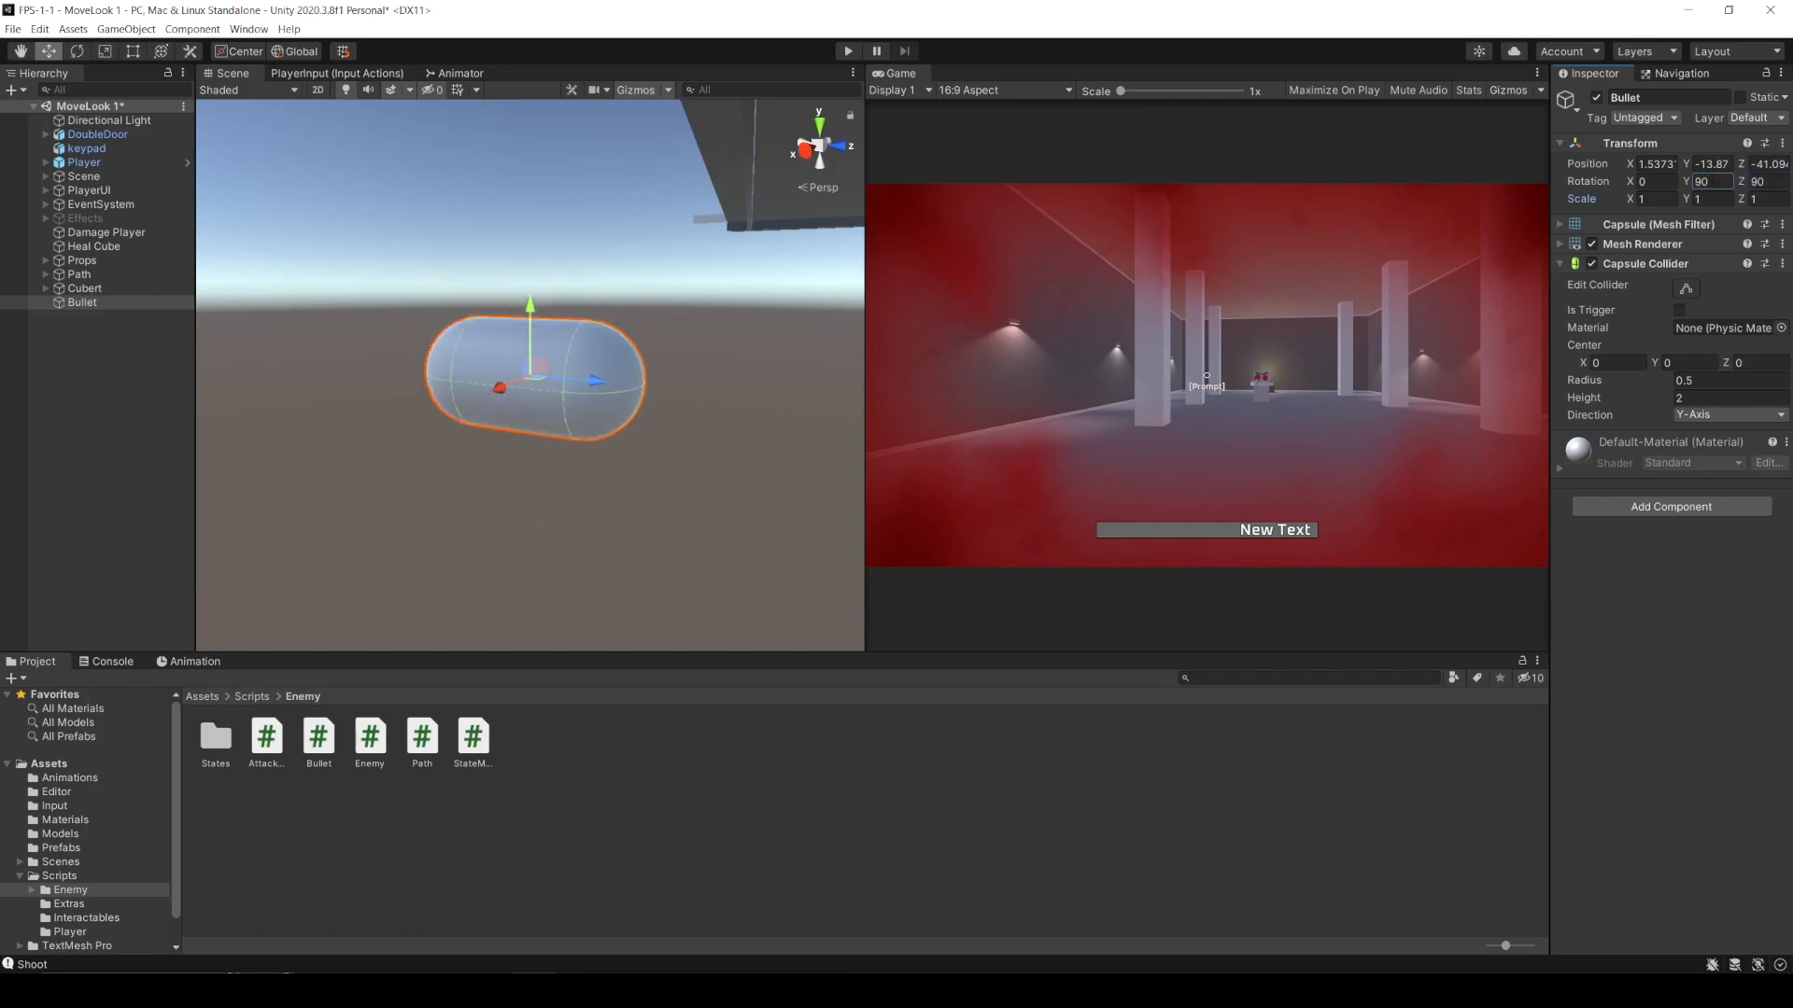
- Set the Bullet capsule's scale to X 0.03, Y 0.1 and Z 0.03
{"action": "key", "text": "Tab"}
{"action": "type", "text": "0"}
{"action": "key", "text": "Tab"}
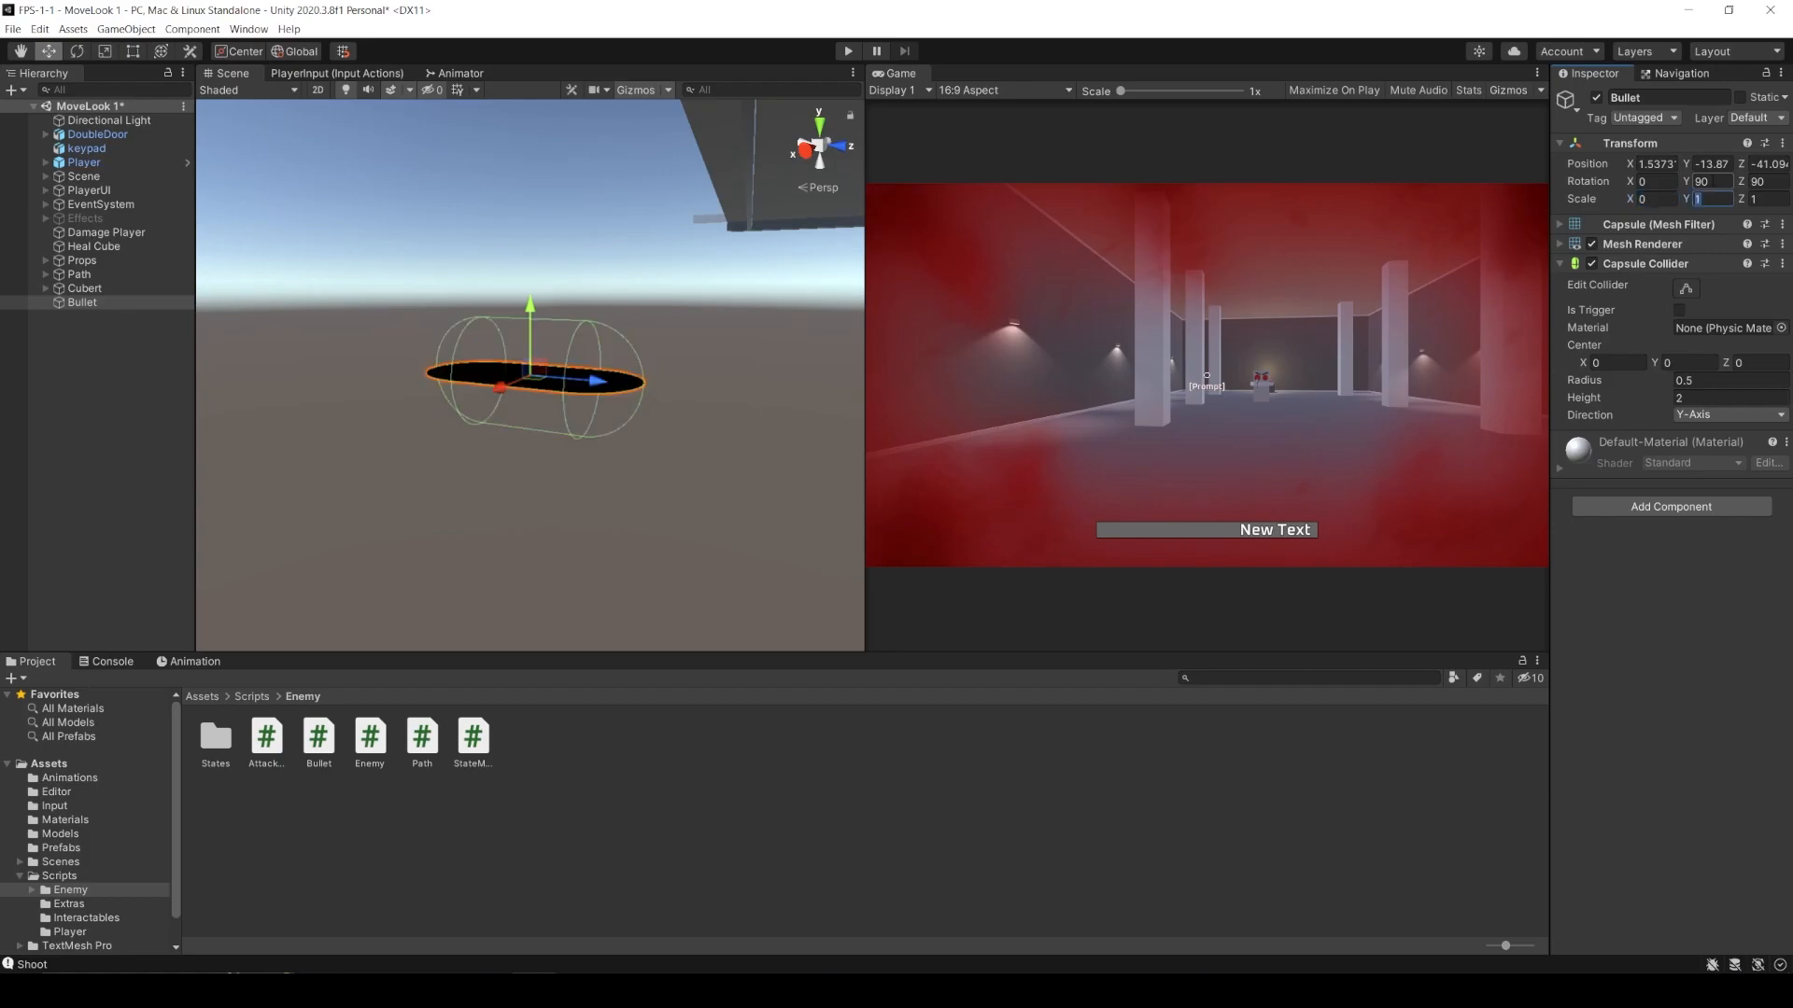
{"action": "type", "text": "03"}
{"action": "key", "text": "shift+Tab"}
{"action": "type", "text": "0.03"}
{"action": "key", "text": "Tab"}
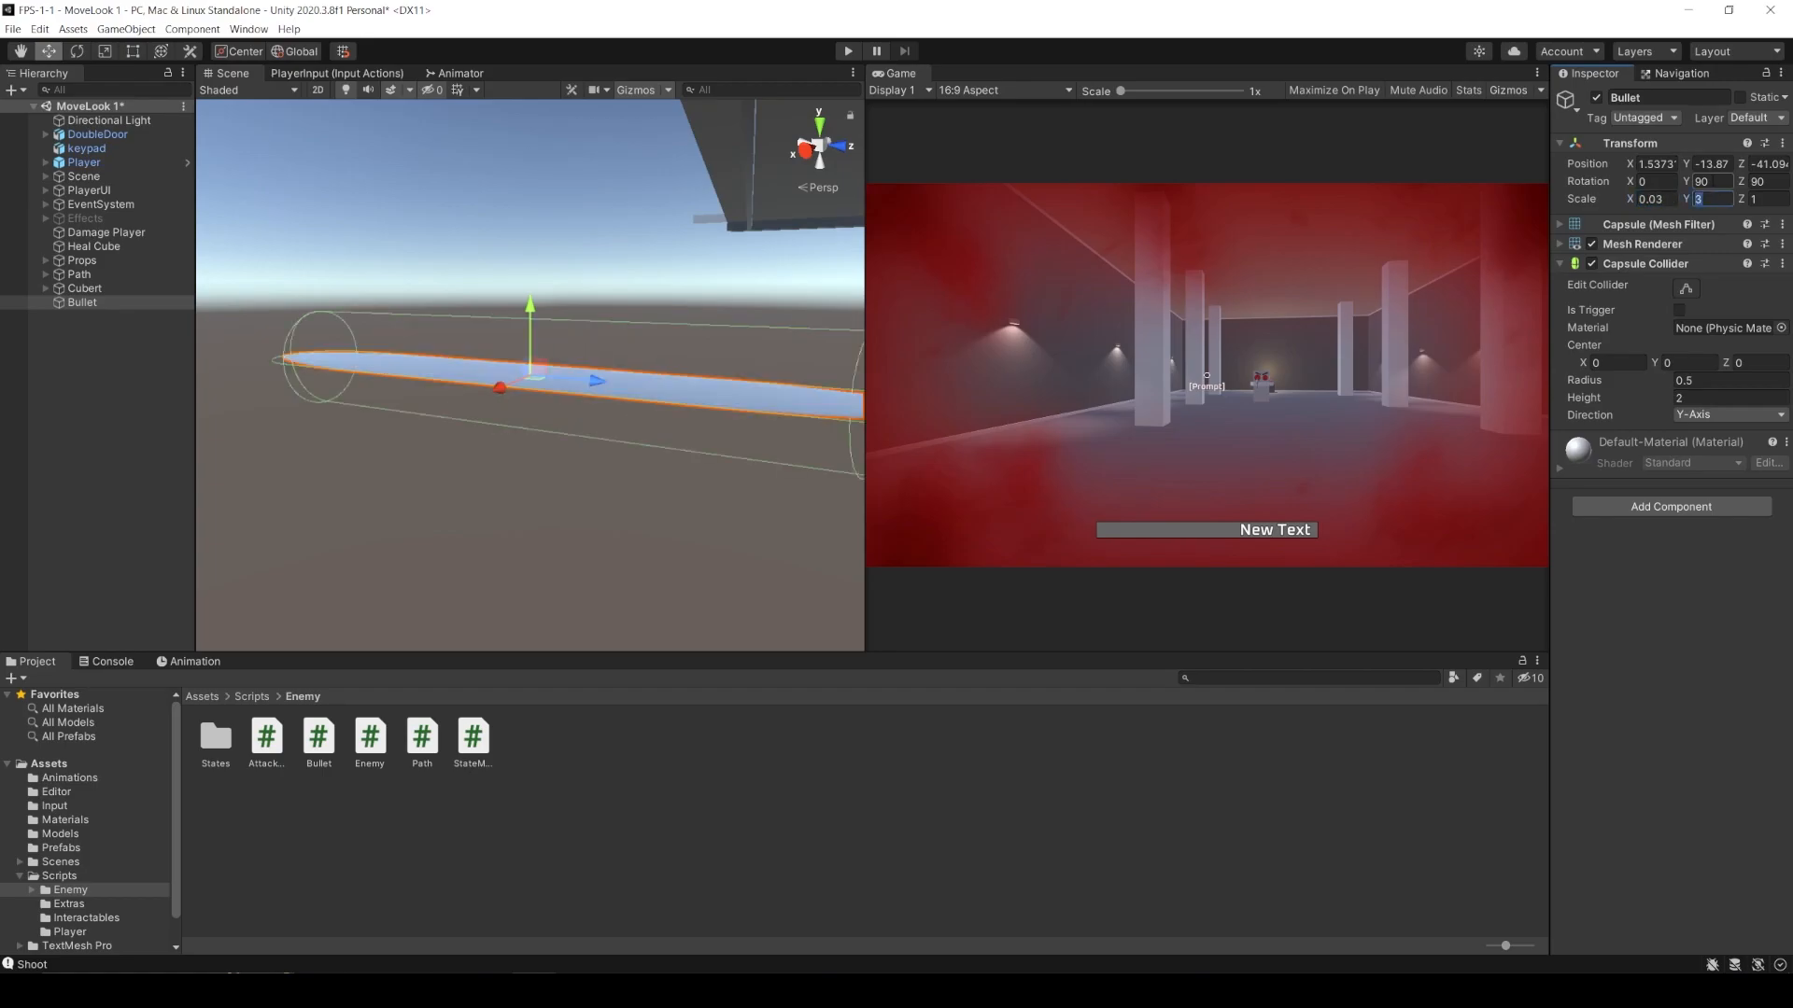
{"action": "type", "text": "0.1"}
{"action": "key", "text": "Tab"}
{"action": "type", "text": "0."}
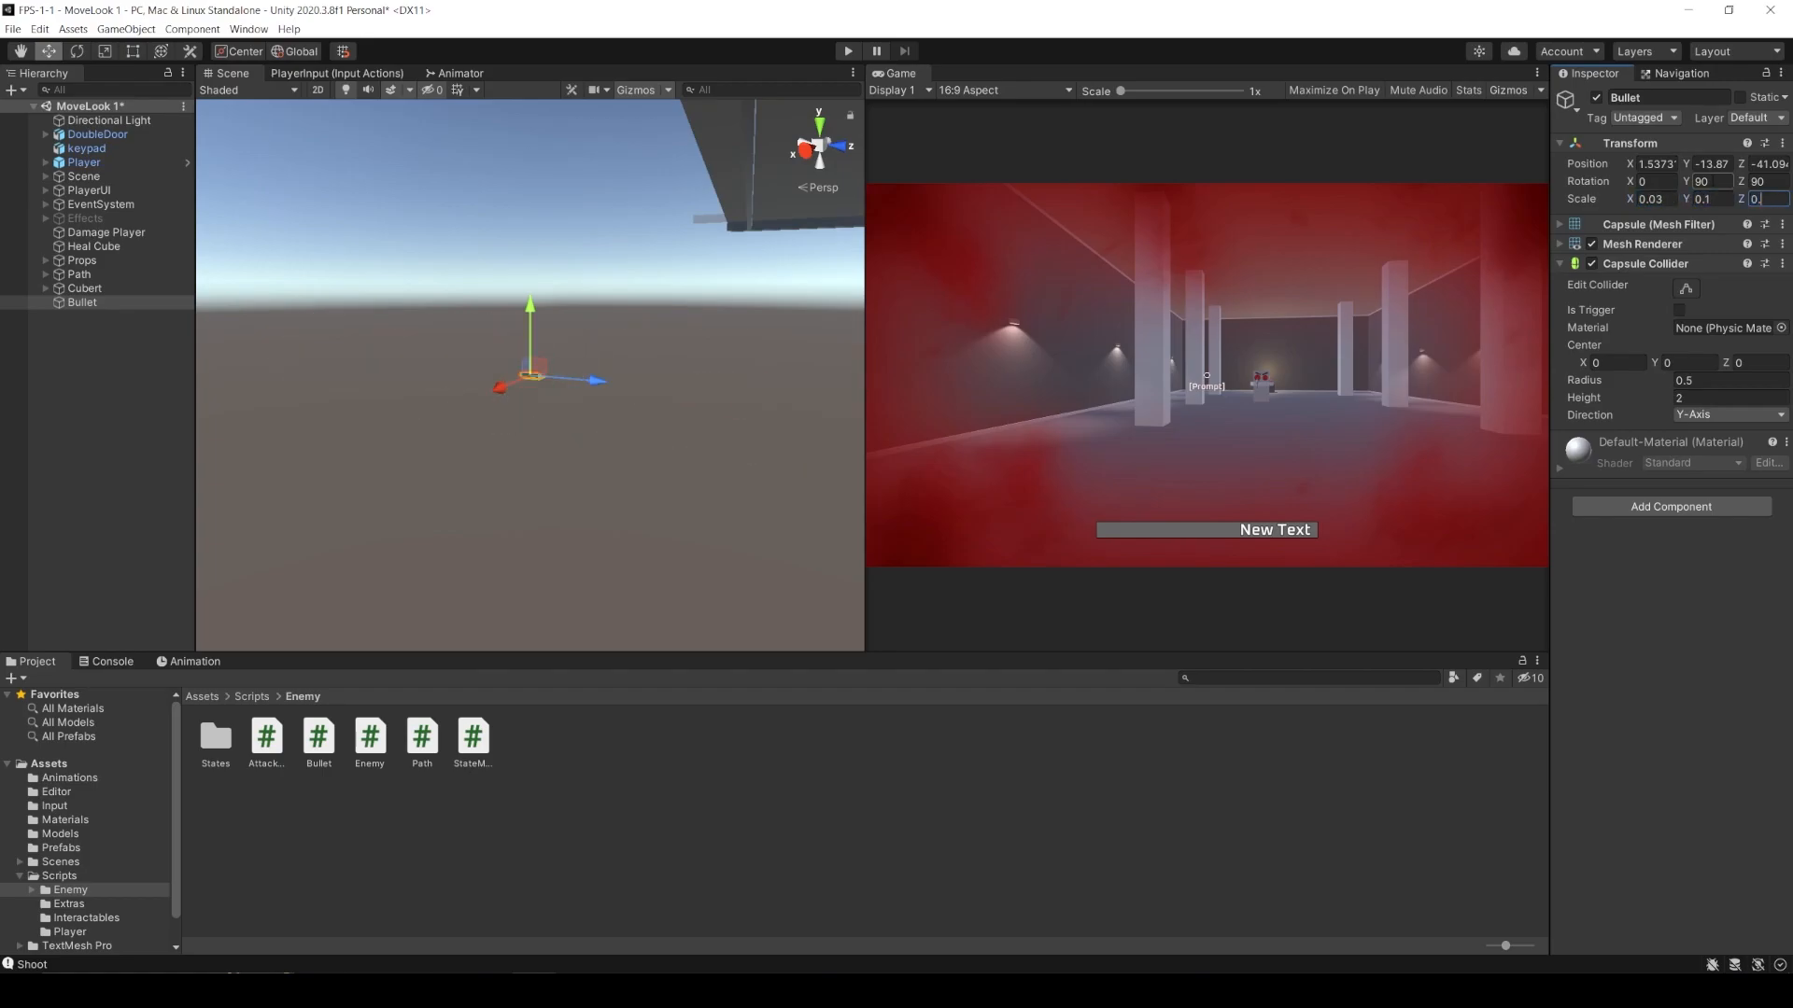
{"action": "type", "text": "03"}
{"action": "key", "text": "Return"}
{"action": "key", "text": "f"}
{"action": "scroll", "coordinate": [527, 405], "scroll_direction": "down", "scroll_amount": 8}
{"action": "key", "text": "a"}
{"action": "right_click_drag", "start_coordinate": [471, 386], "coordinate": [739, 380]}
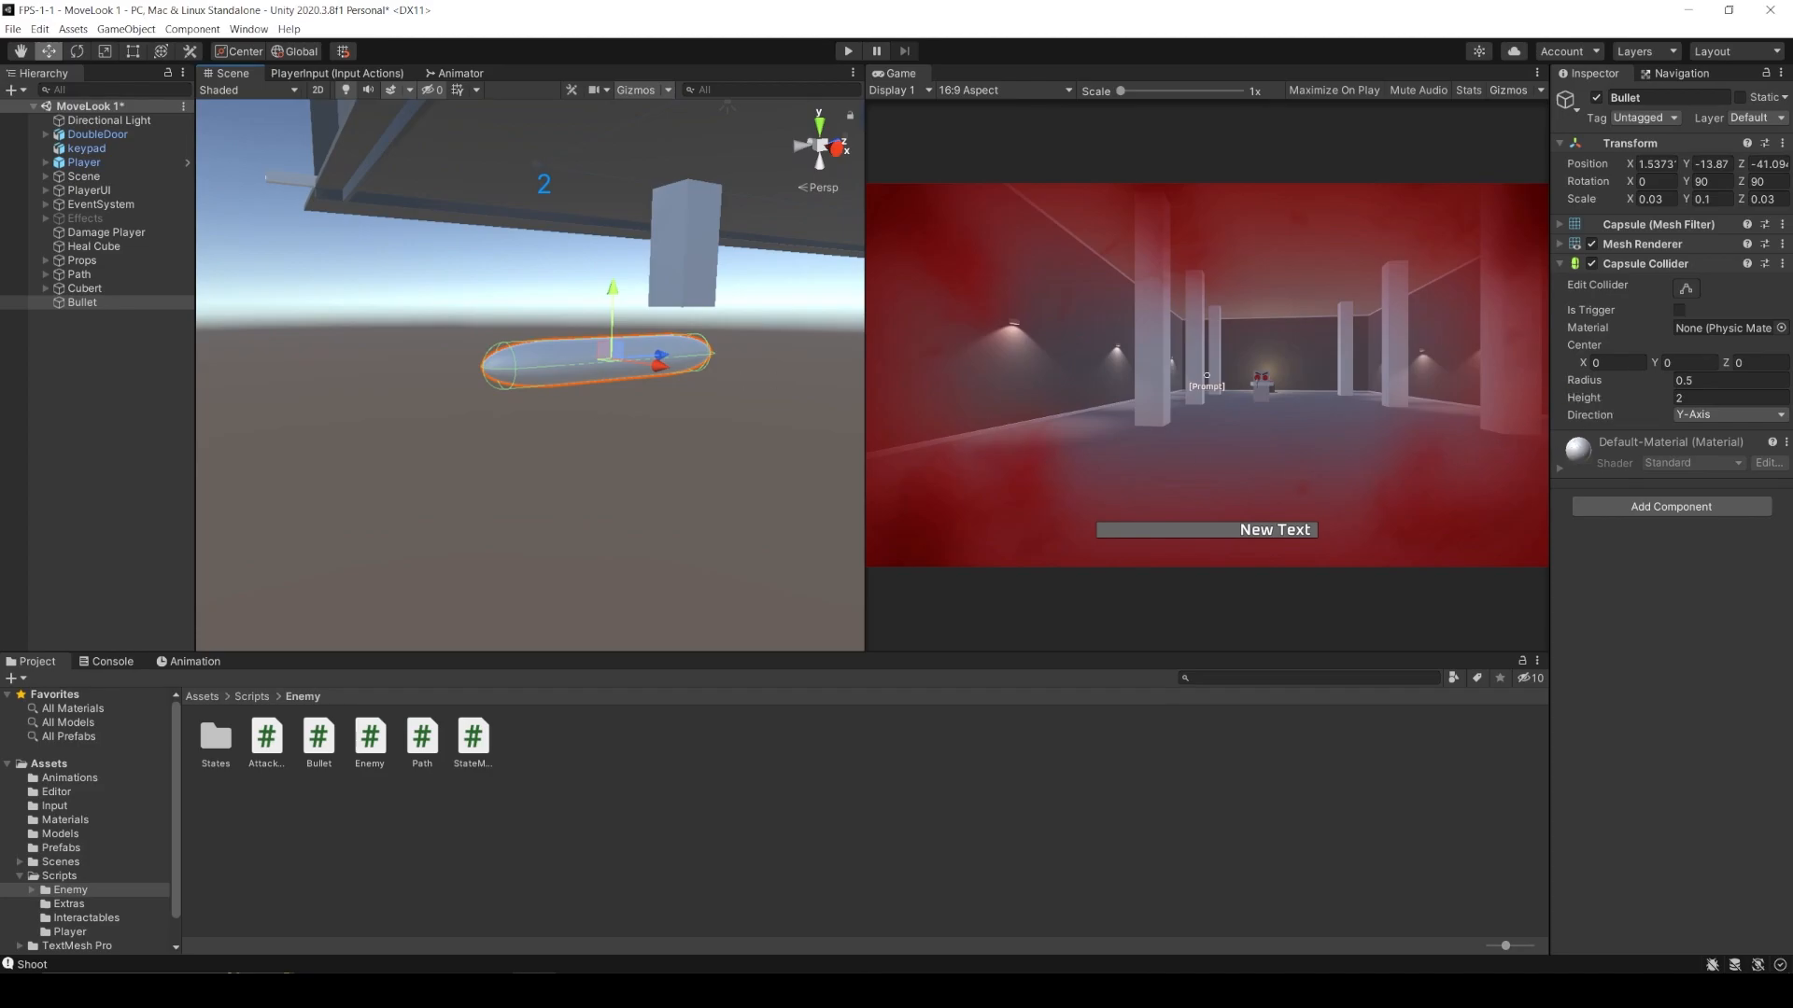
- Add a Rigidbody component and the Bullet script to the Bullet capsule
{"action": "left_click", "coordinate": [1606, 499]}
{"action": "type", "text": "rig"}
{"action": "key", "text": "Return"}
{"action": "left_click", "coordinate": [1663, 693]}
{"action": "type", "text": "bule"}
{"action": "key", "text": "BackSpace"}
{"action": "type", "text": "let"}
{"action": "key", "text": "Return"}
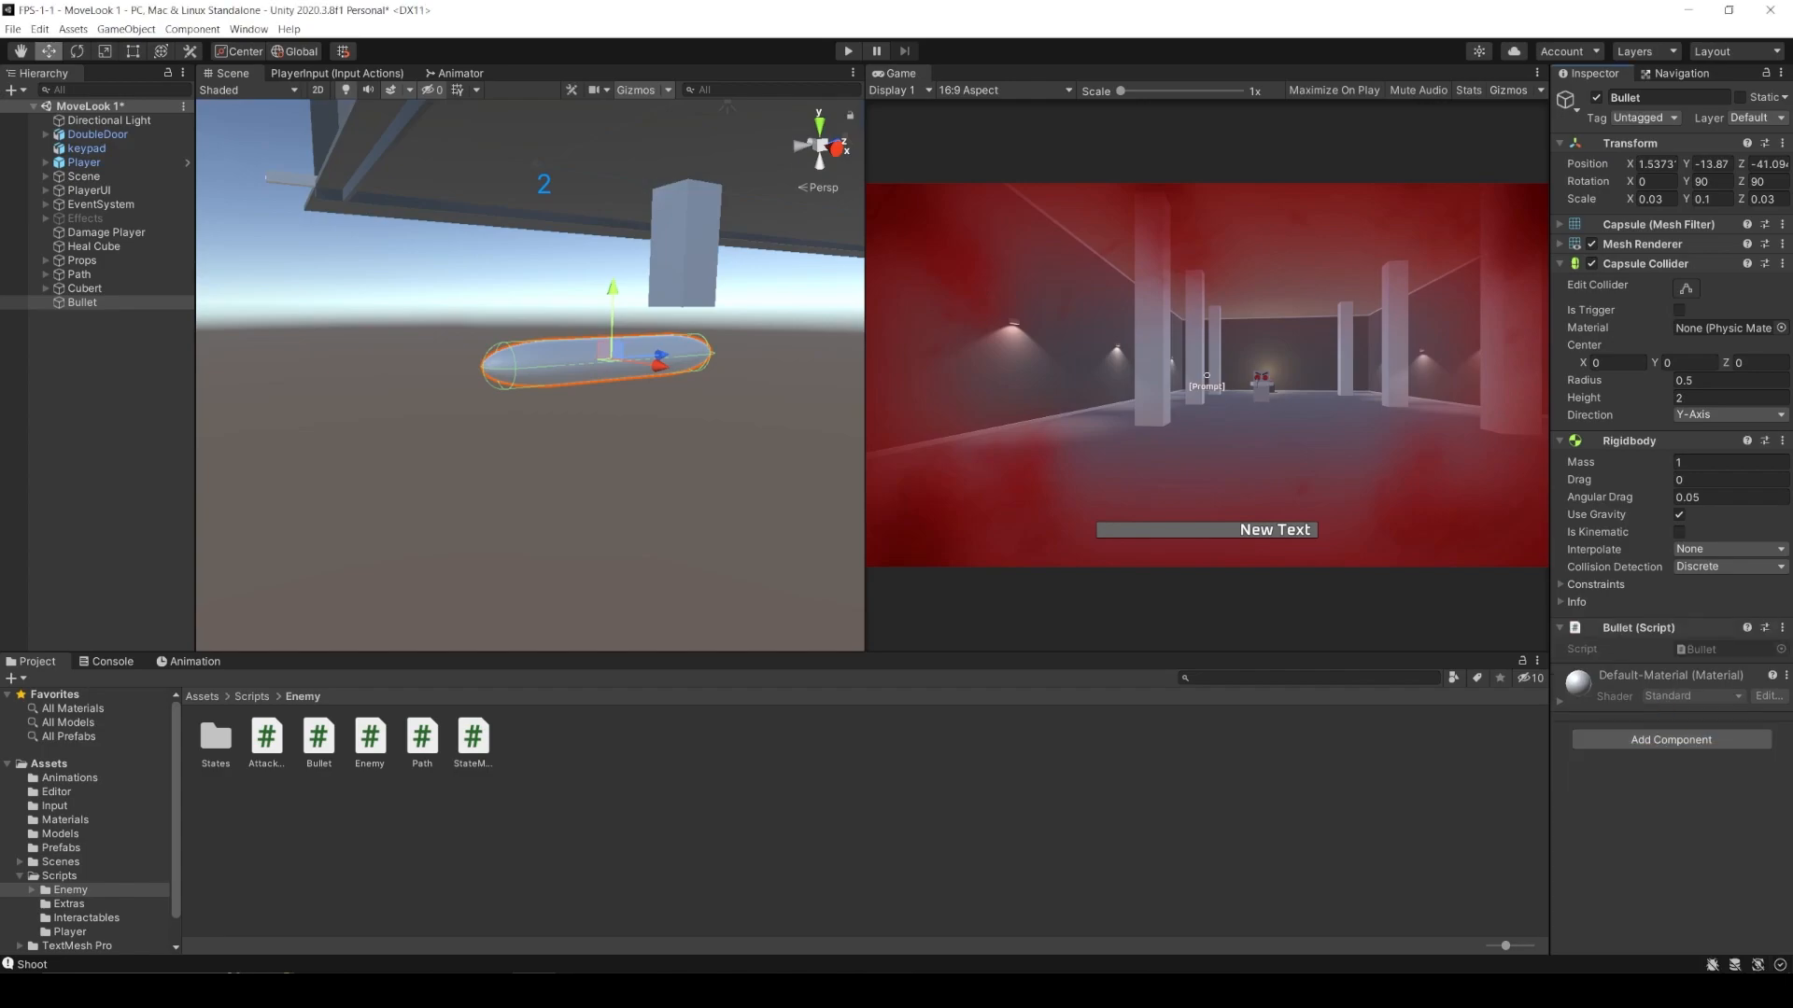
- Apply the Glow 1 material to the Bullet capsule in the scene
{"action": "left_click", "coordinate": [67, 710]}
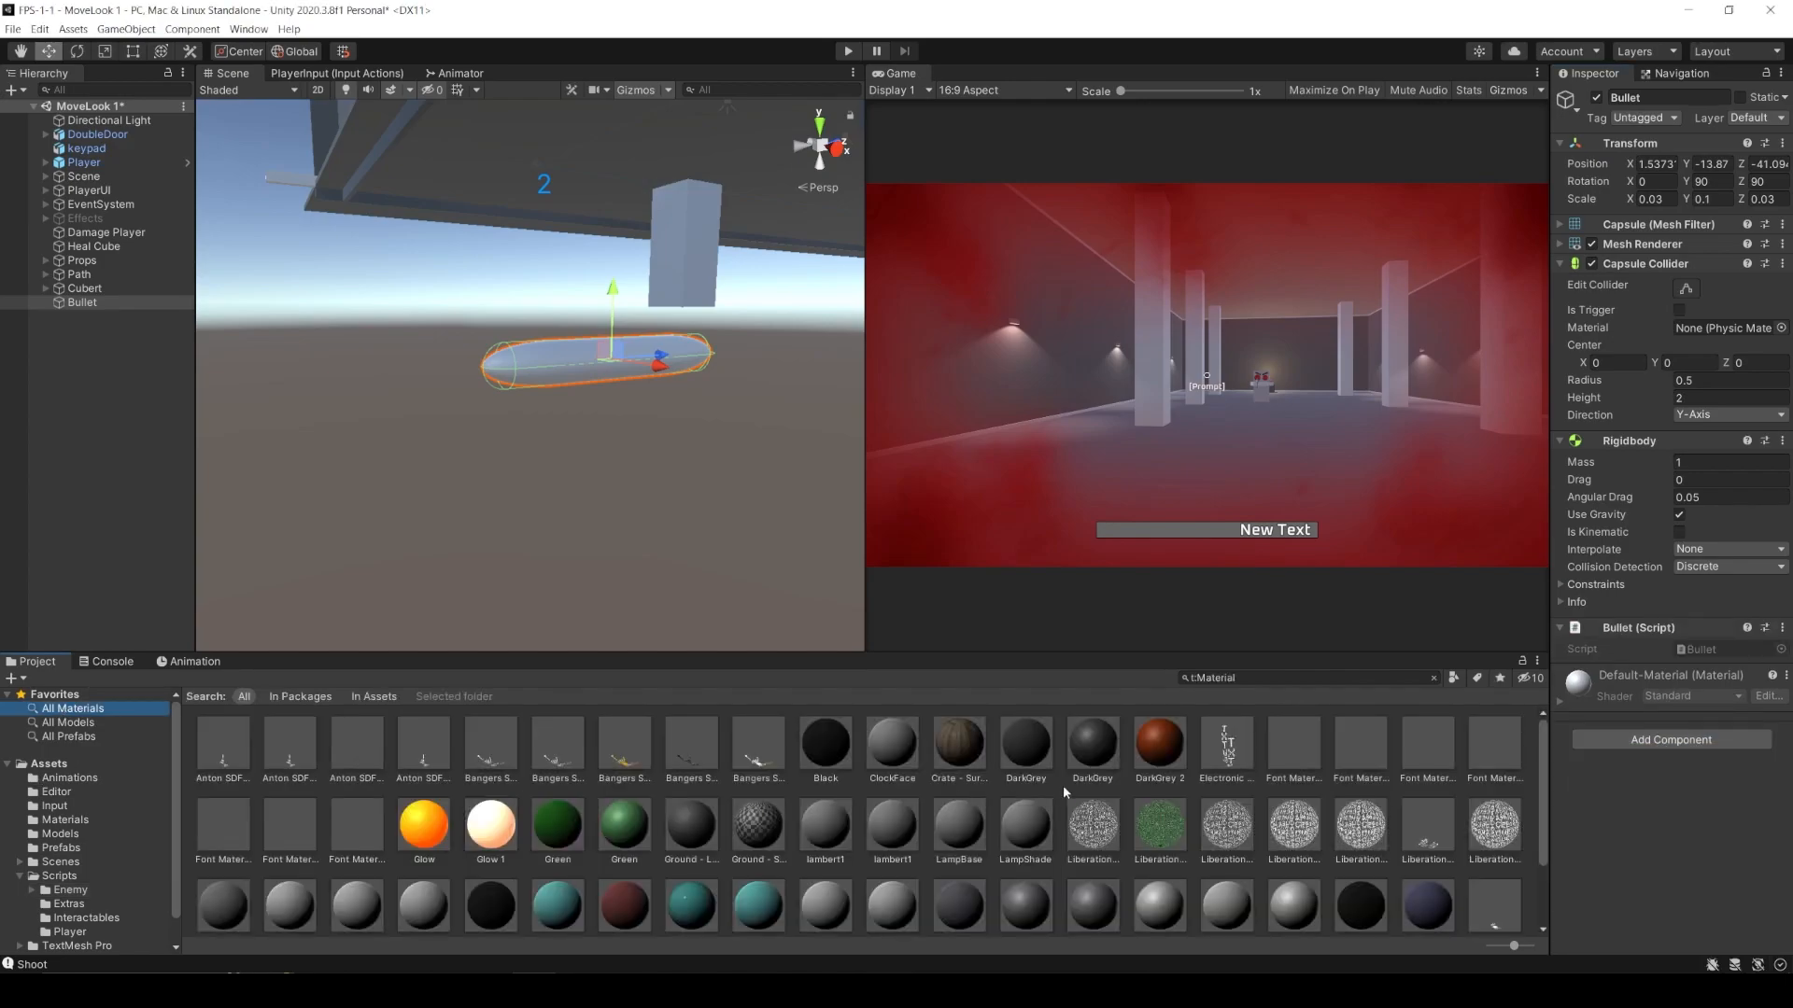
{"action": "left_click_drag", "start_coordinate": [490, 826], "coordinate": [598, 359]}
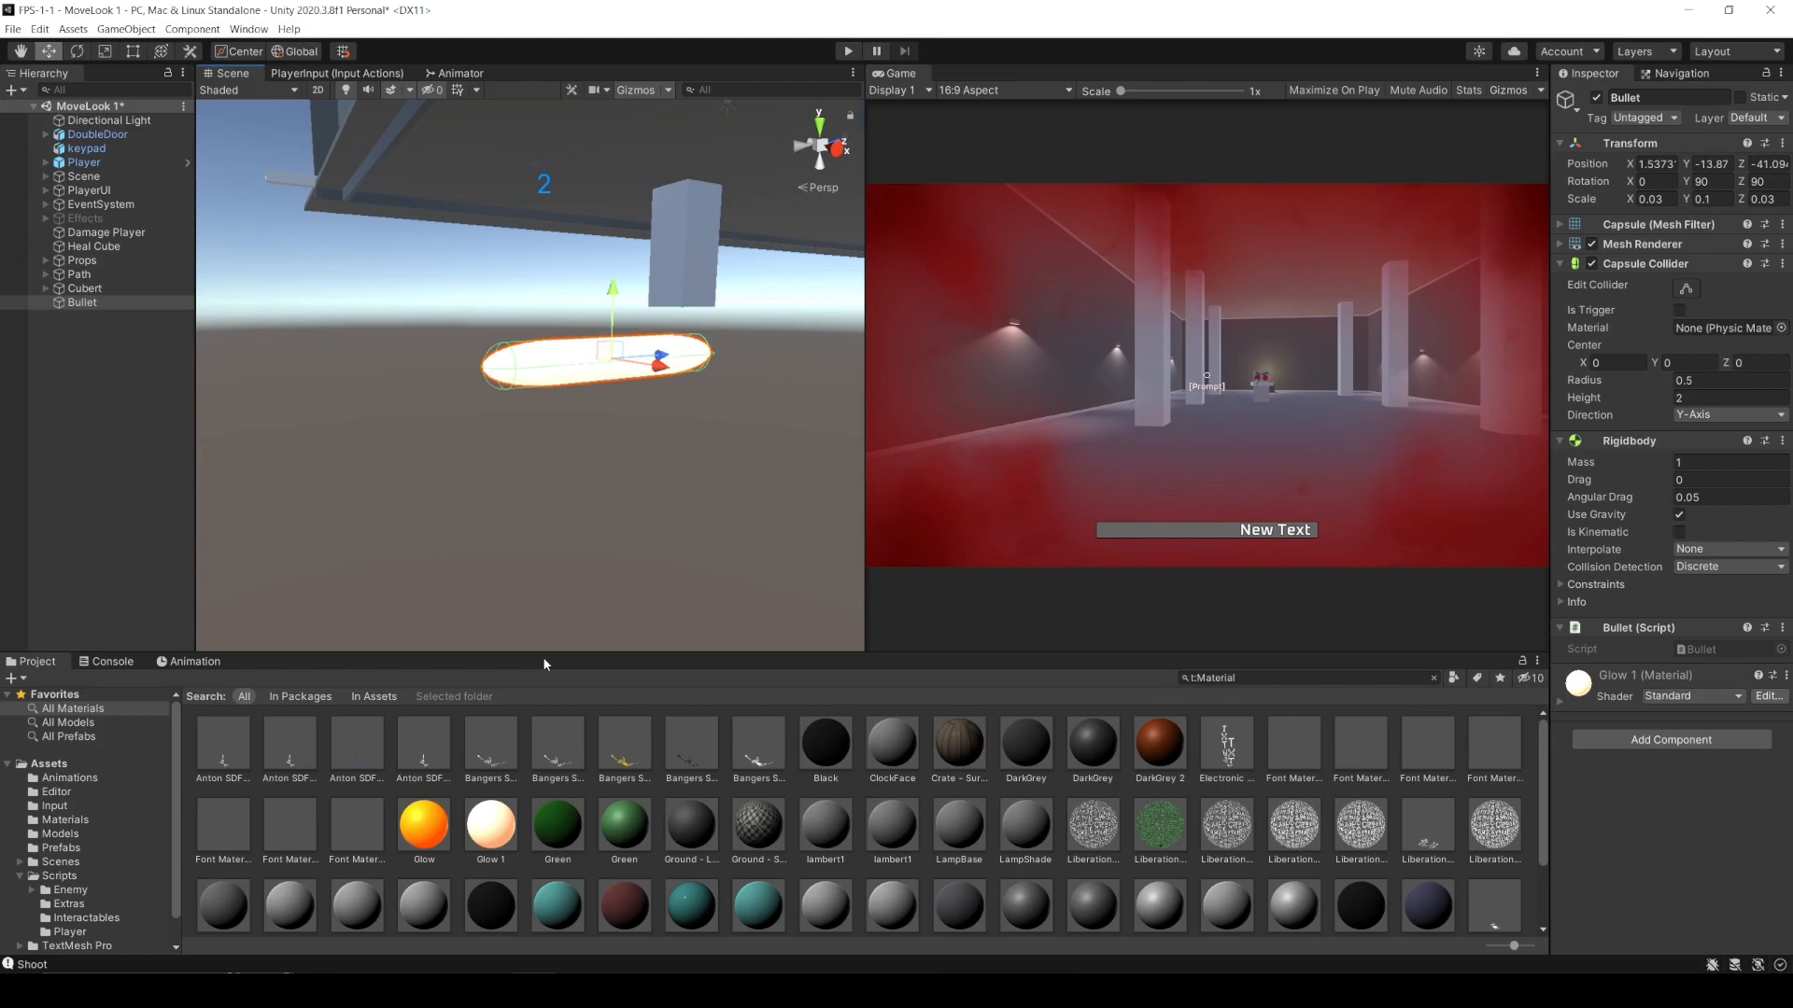
- Create a folder named Resources directly in the project's Assets folder
{"action": "left_click", "coordinate": [38, 765]}
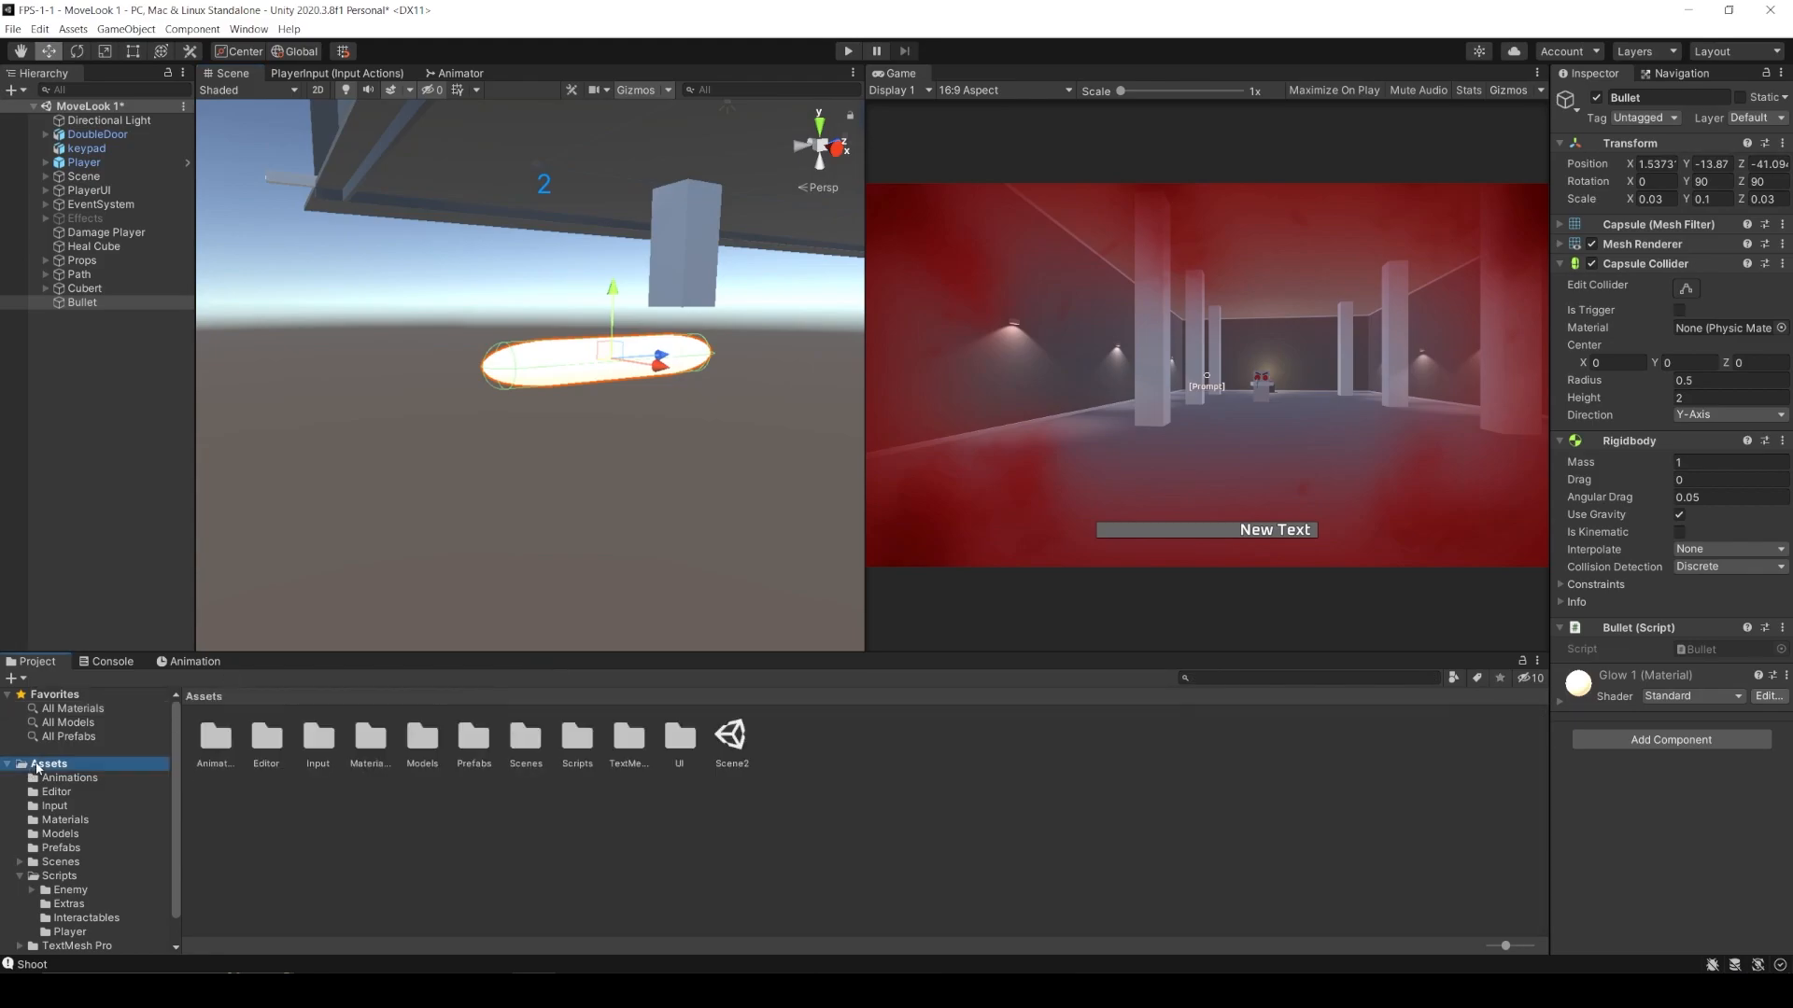
{"action": "right_click", "coordinate": [488, 810]}
{"action": "mouse_move", "coordinate": [523, 401]}
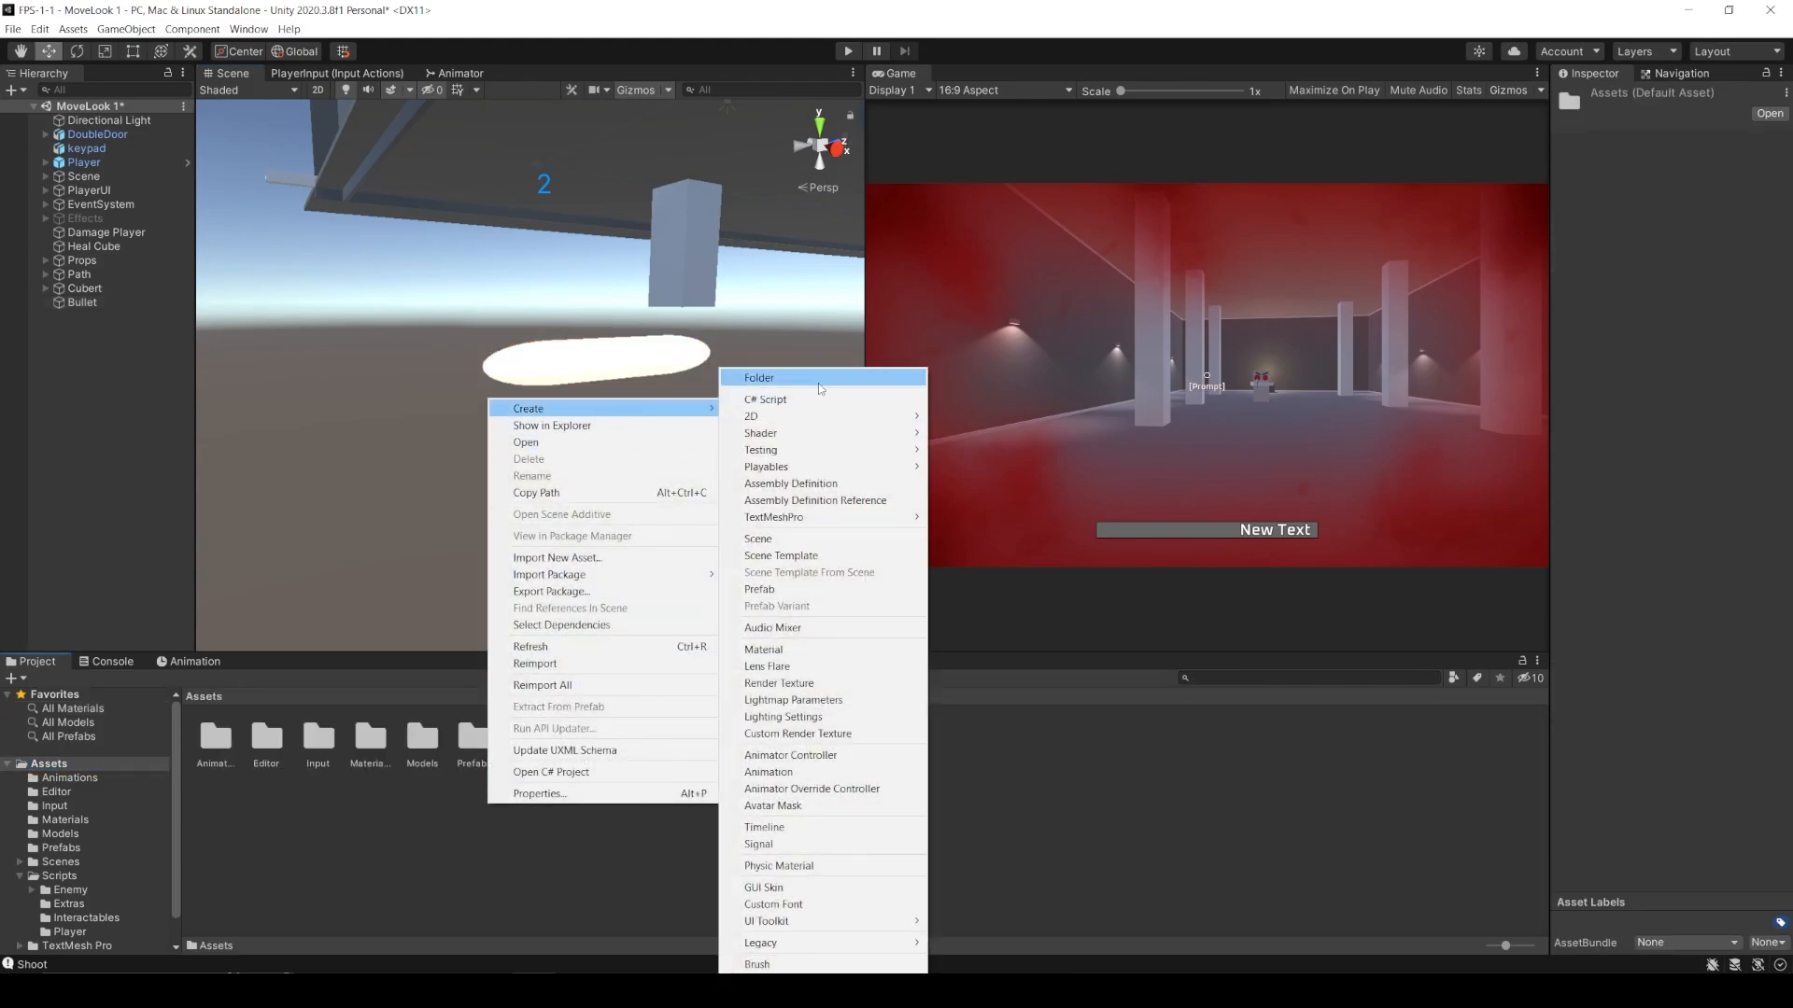
{"action": "left_click", "coordinate": [820, 381]}
{"action": "type", "text": "Resources"}
{"action": "key", "text": "Return"}
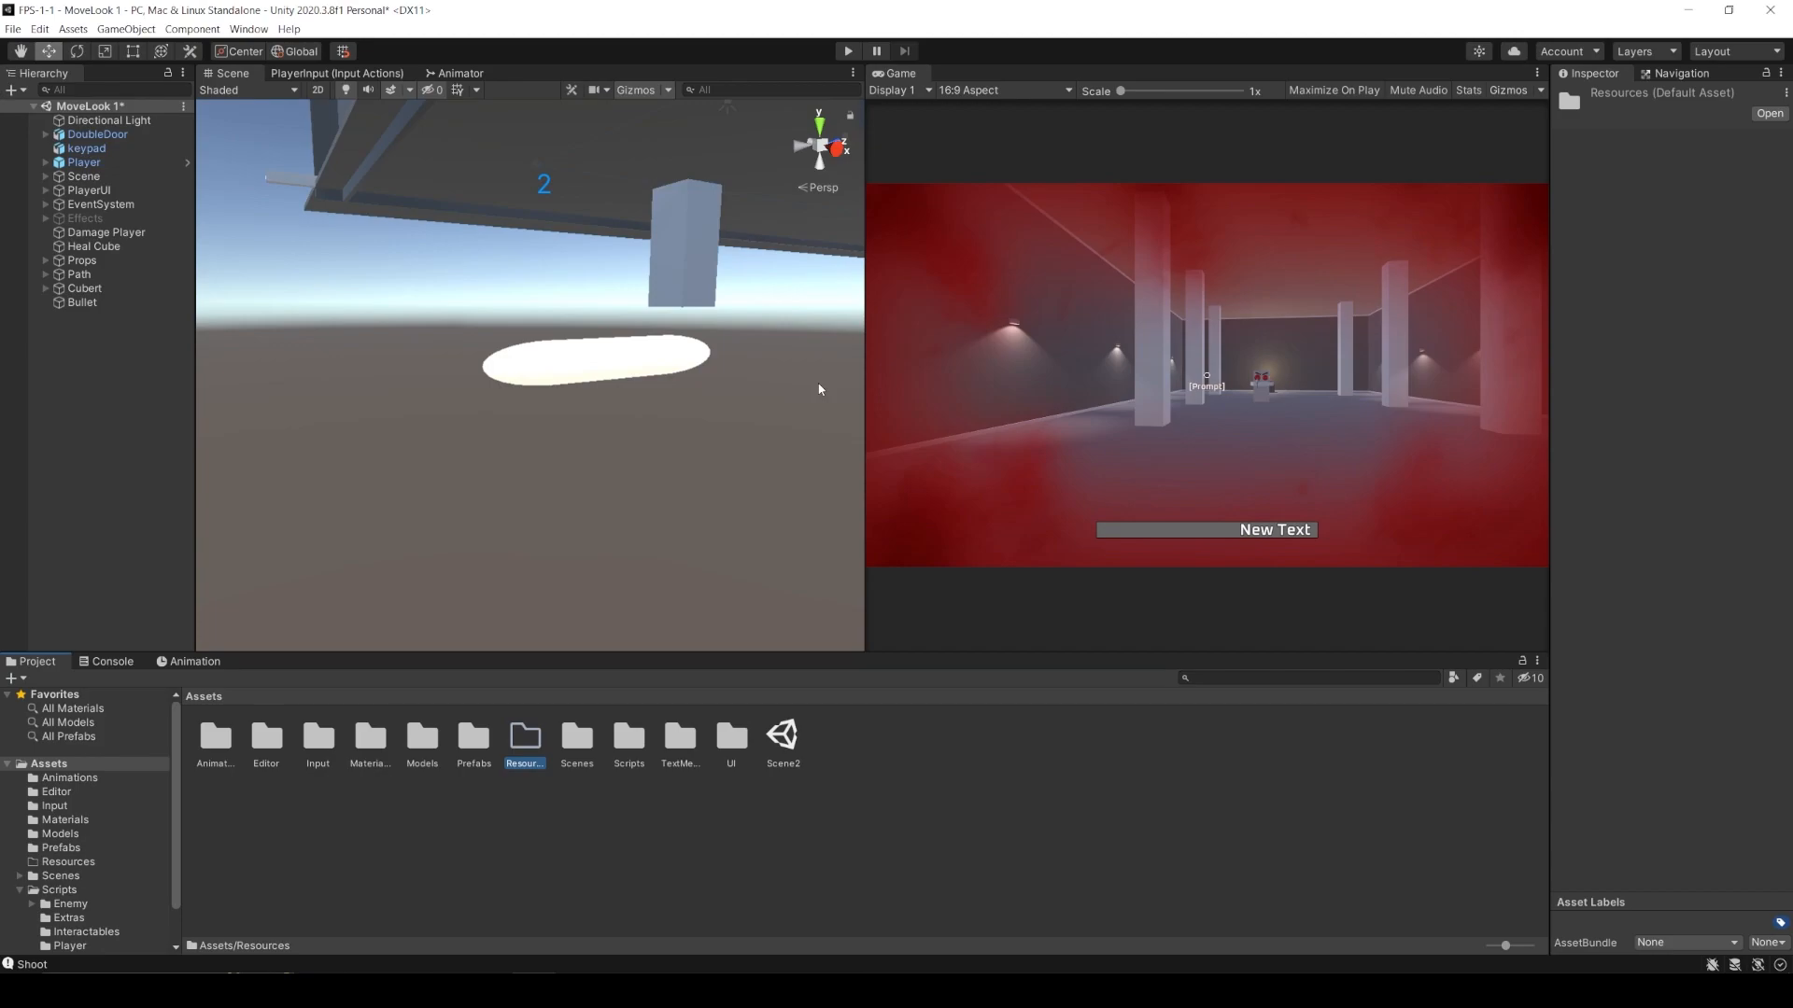
- Create a Prefabs folder inside Resources and save the Bullet object there as a prefab
{"action": "double_click", "coordinate": [542, 752]}
{"action": "right_click", "coordinate": [492, 764]}
{"action": "mouse_move", "coordinate": [560, 368]}
{"action": "left_click", "coordinate": [794, 368]}
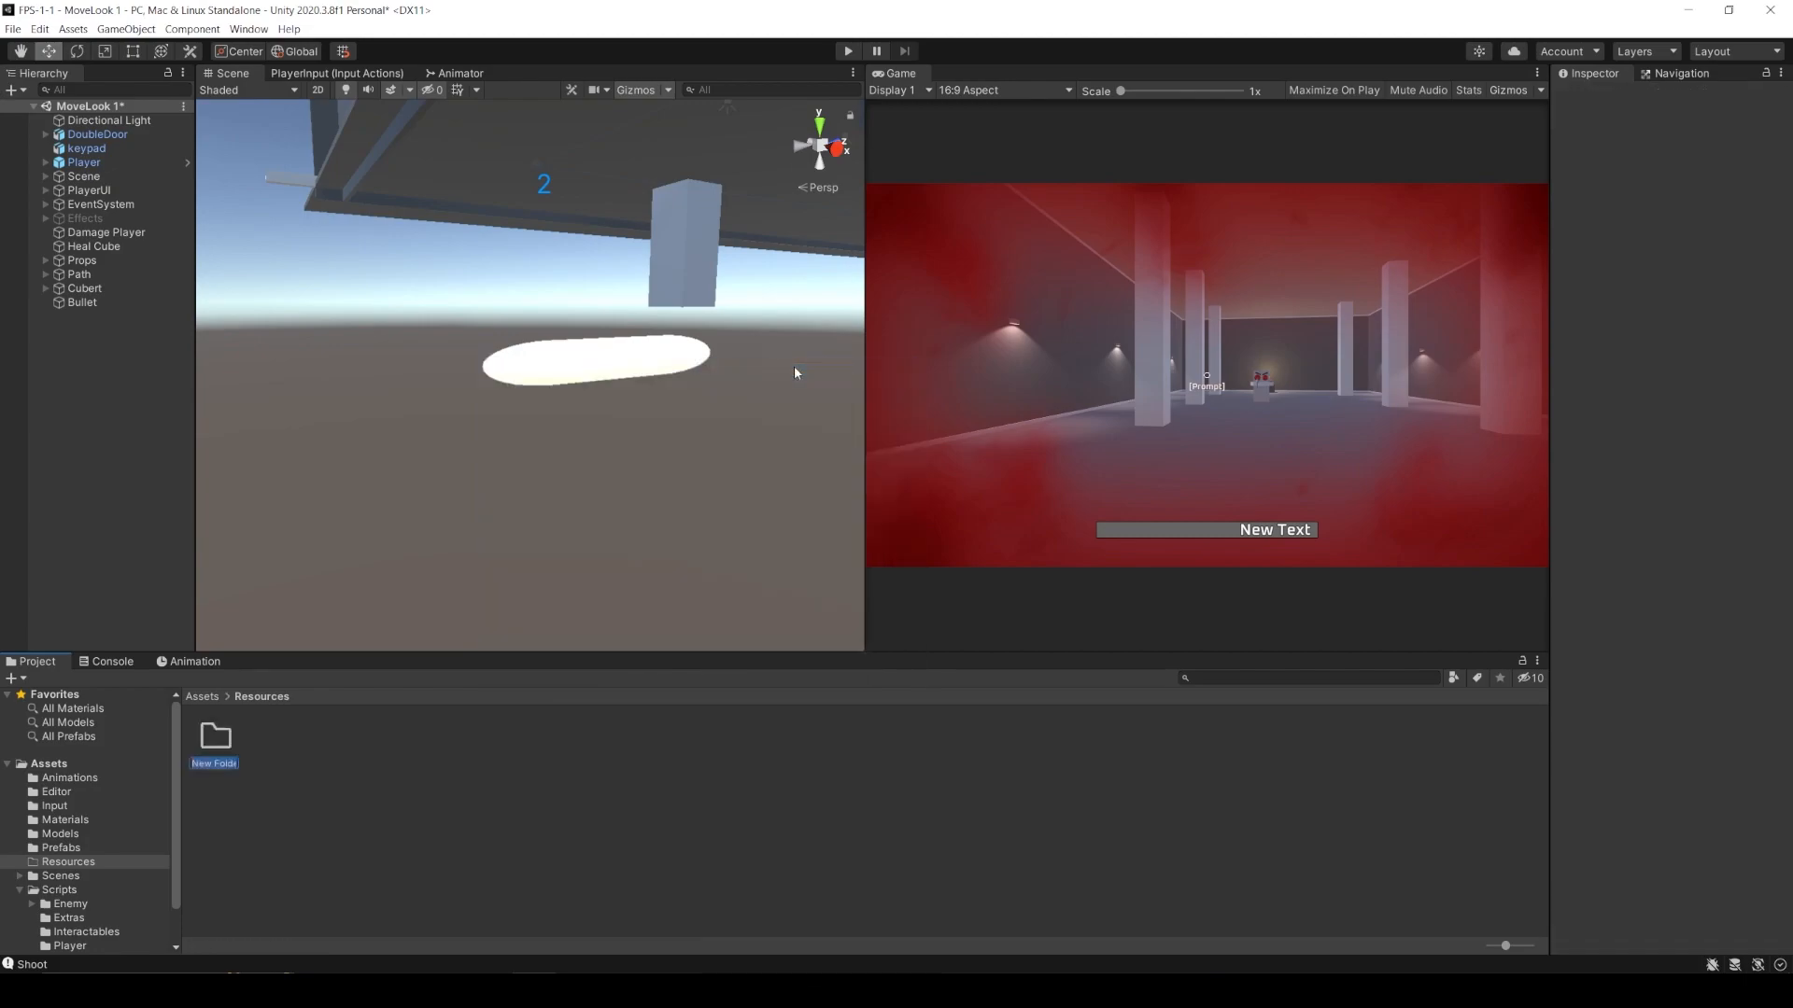
{"action": "type", "text": "Prefabs"}
{"action": "key", "text": "Return"}
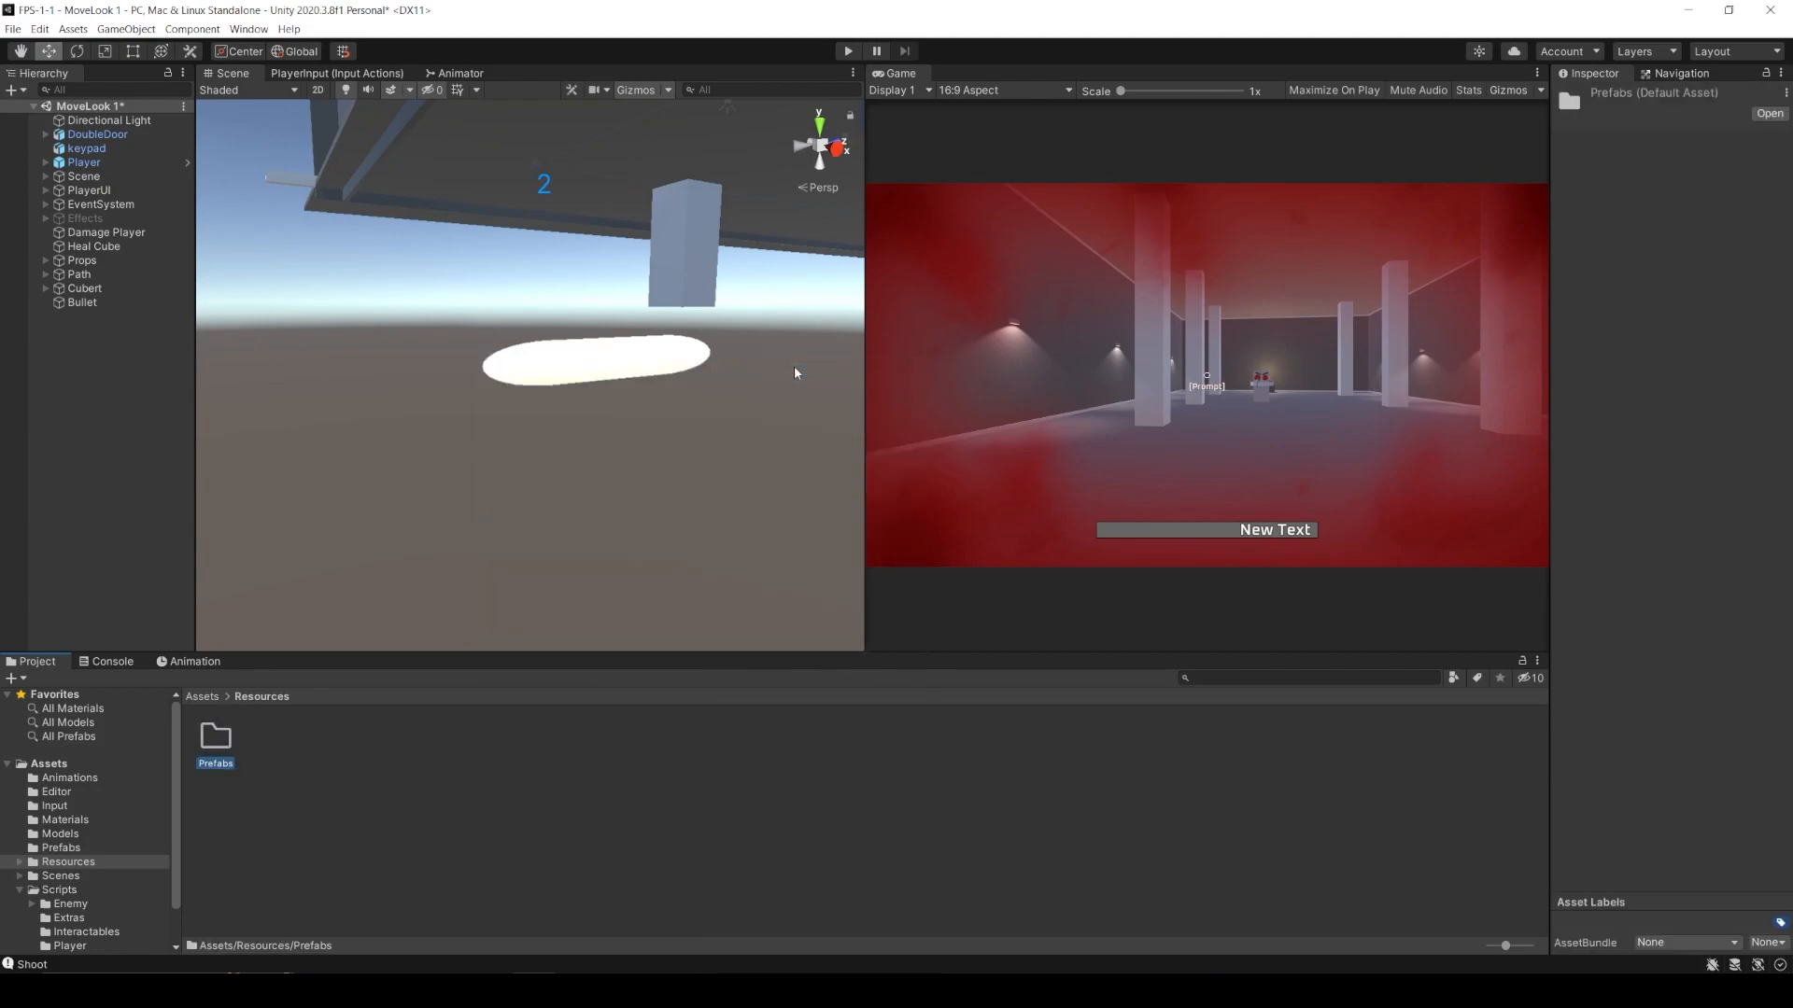
{"action": "double_click", "coordinate": [227, 749]}
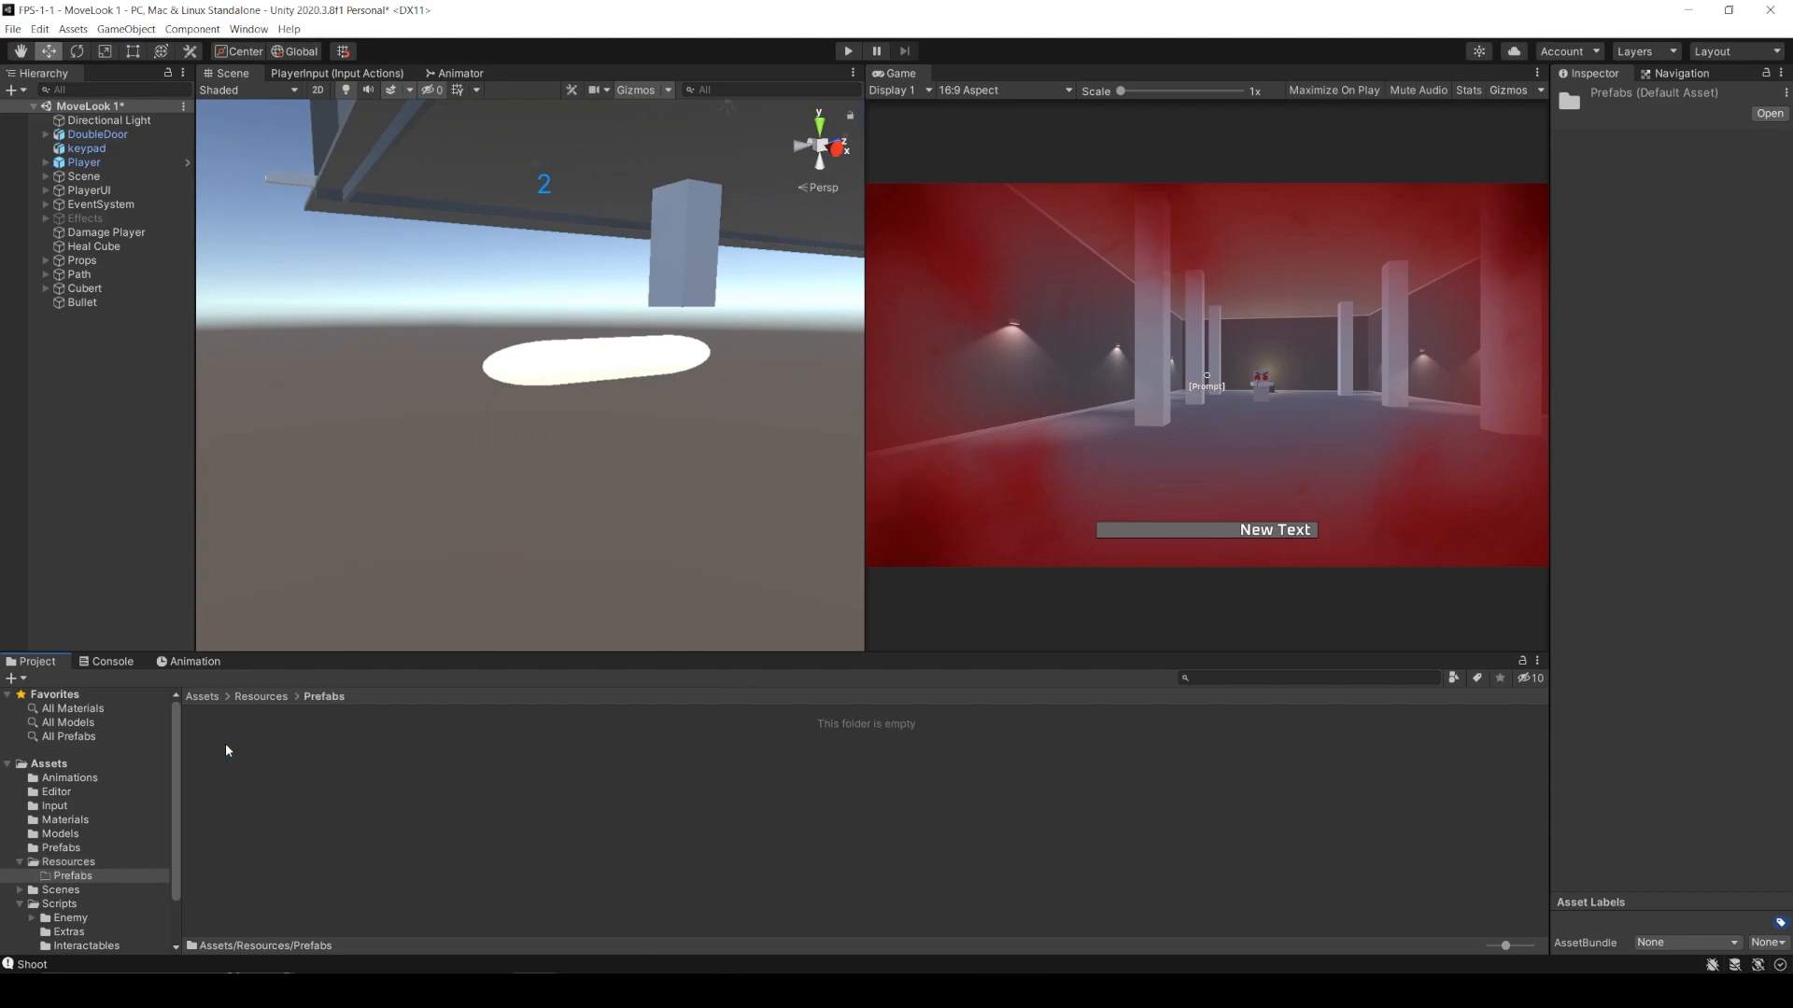
{"action": "left_click_drag", "start_coordinate": [81, 303], "coordinate": [294, 757]}
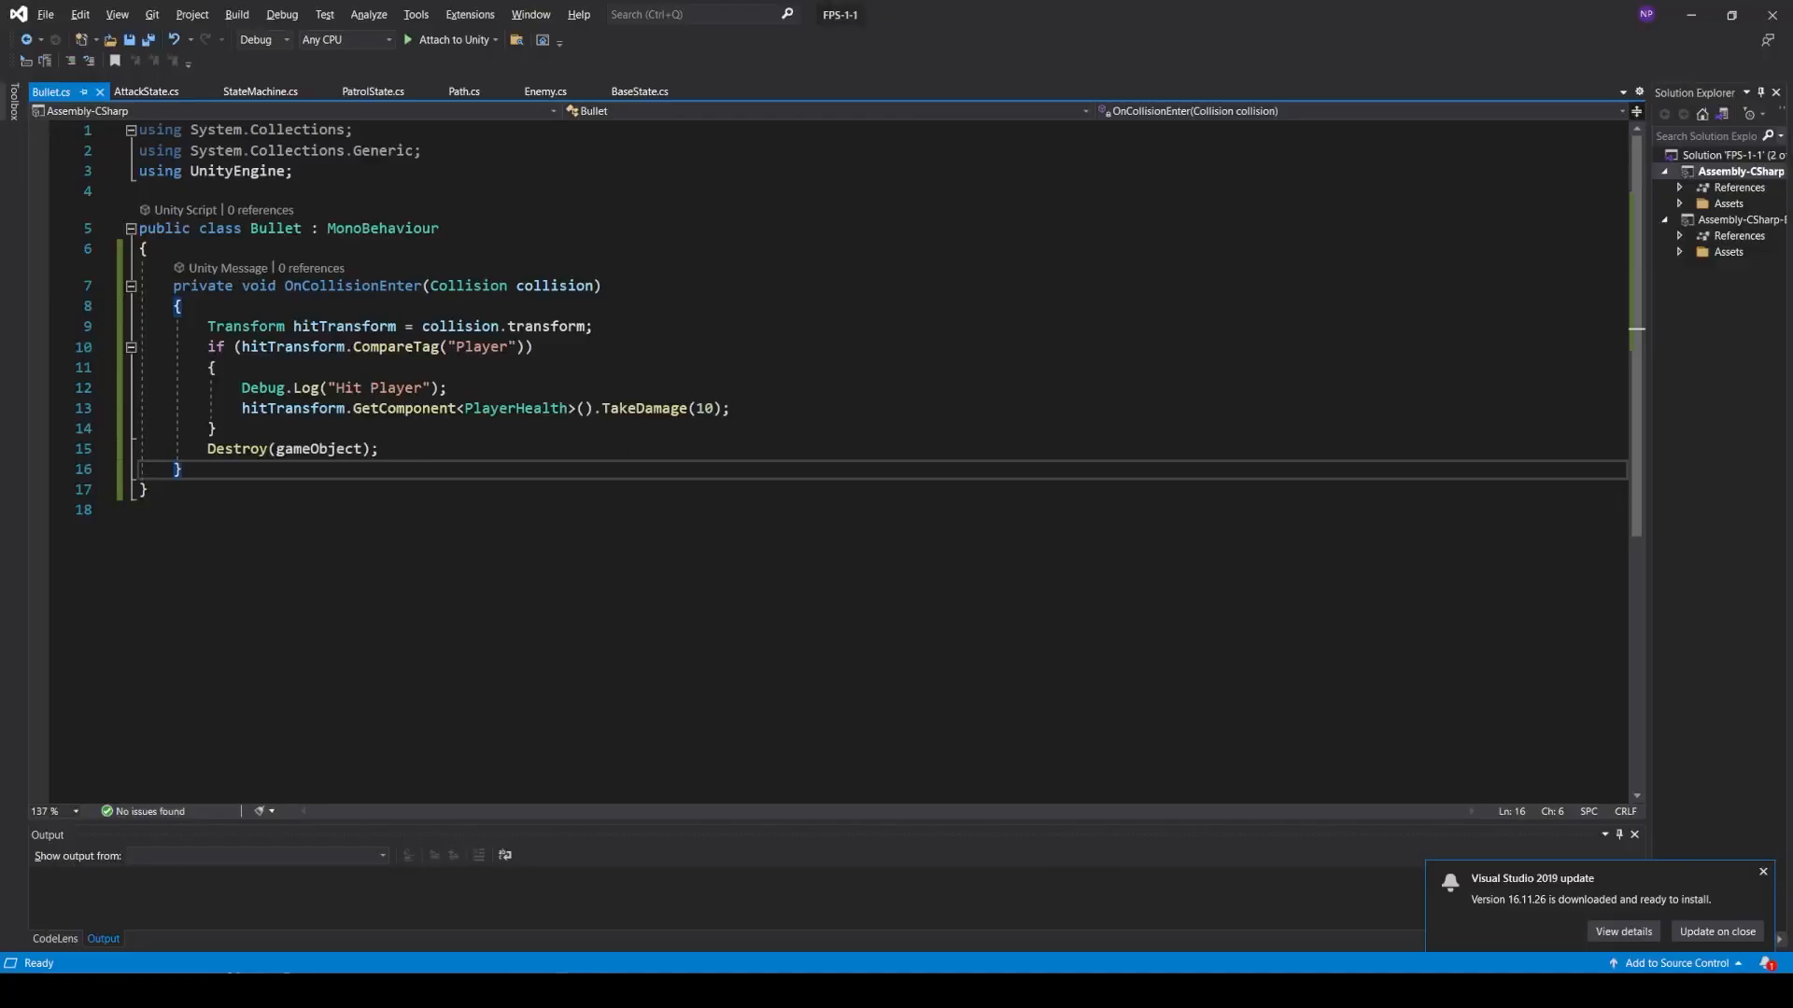
- Switch to AttackState.cs in Visual Studio and start Shoot() with the comments "//store reference to the gun barrel." and "//instantiate a new bullet."
{"action": "left_click", "coordinate": [136, 92]}
{"action": "scroll", "coordinate": [389, 436], "scroll_direction": "down", "scroll_amount": 7}
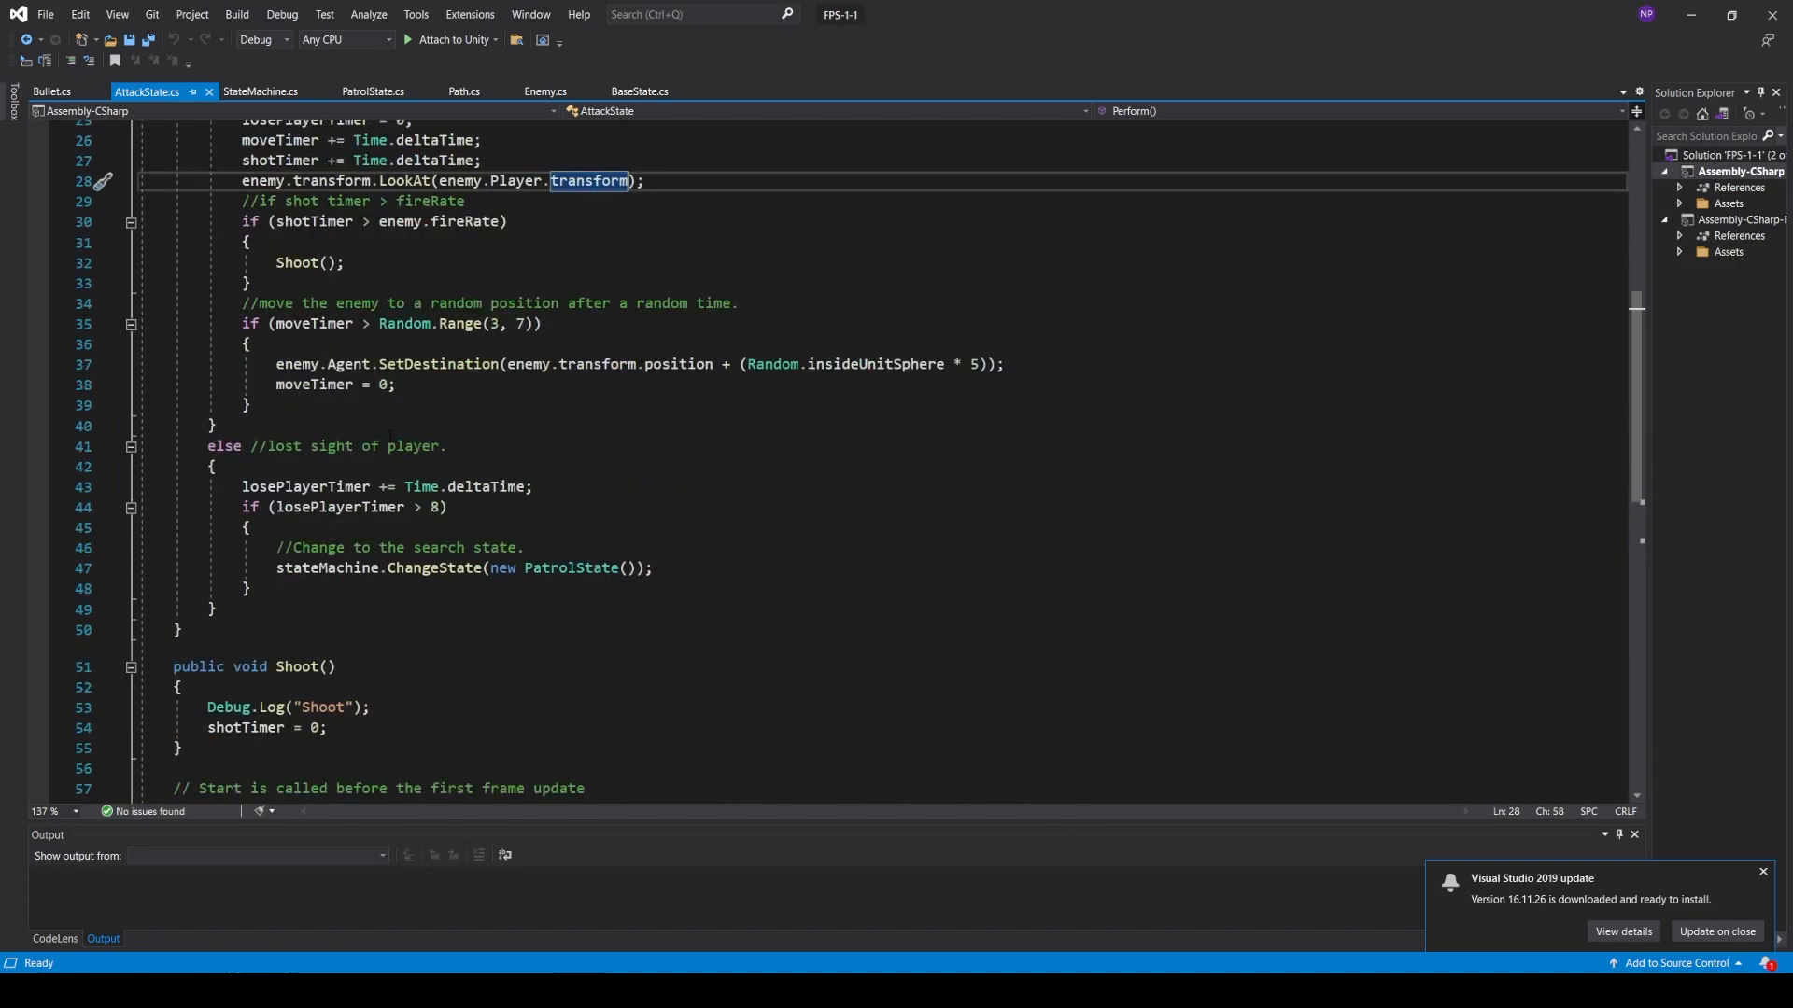
{"action": "left_click", "coordinate": [362, 489]}
{"action": "key", "text": "Up"}
{"action": "key", "text": "Up"}
{"action": "key", "text": "Return"}
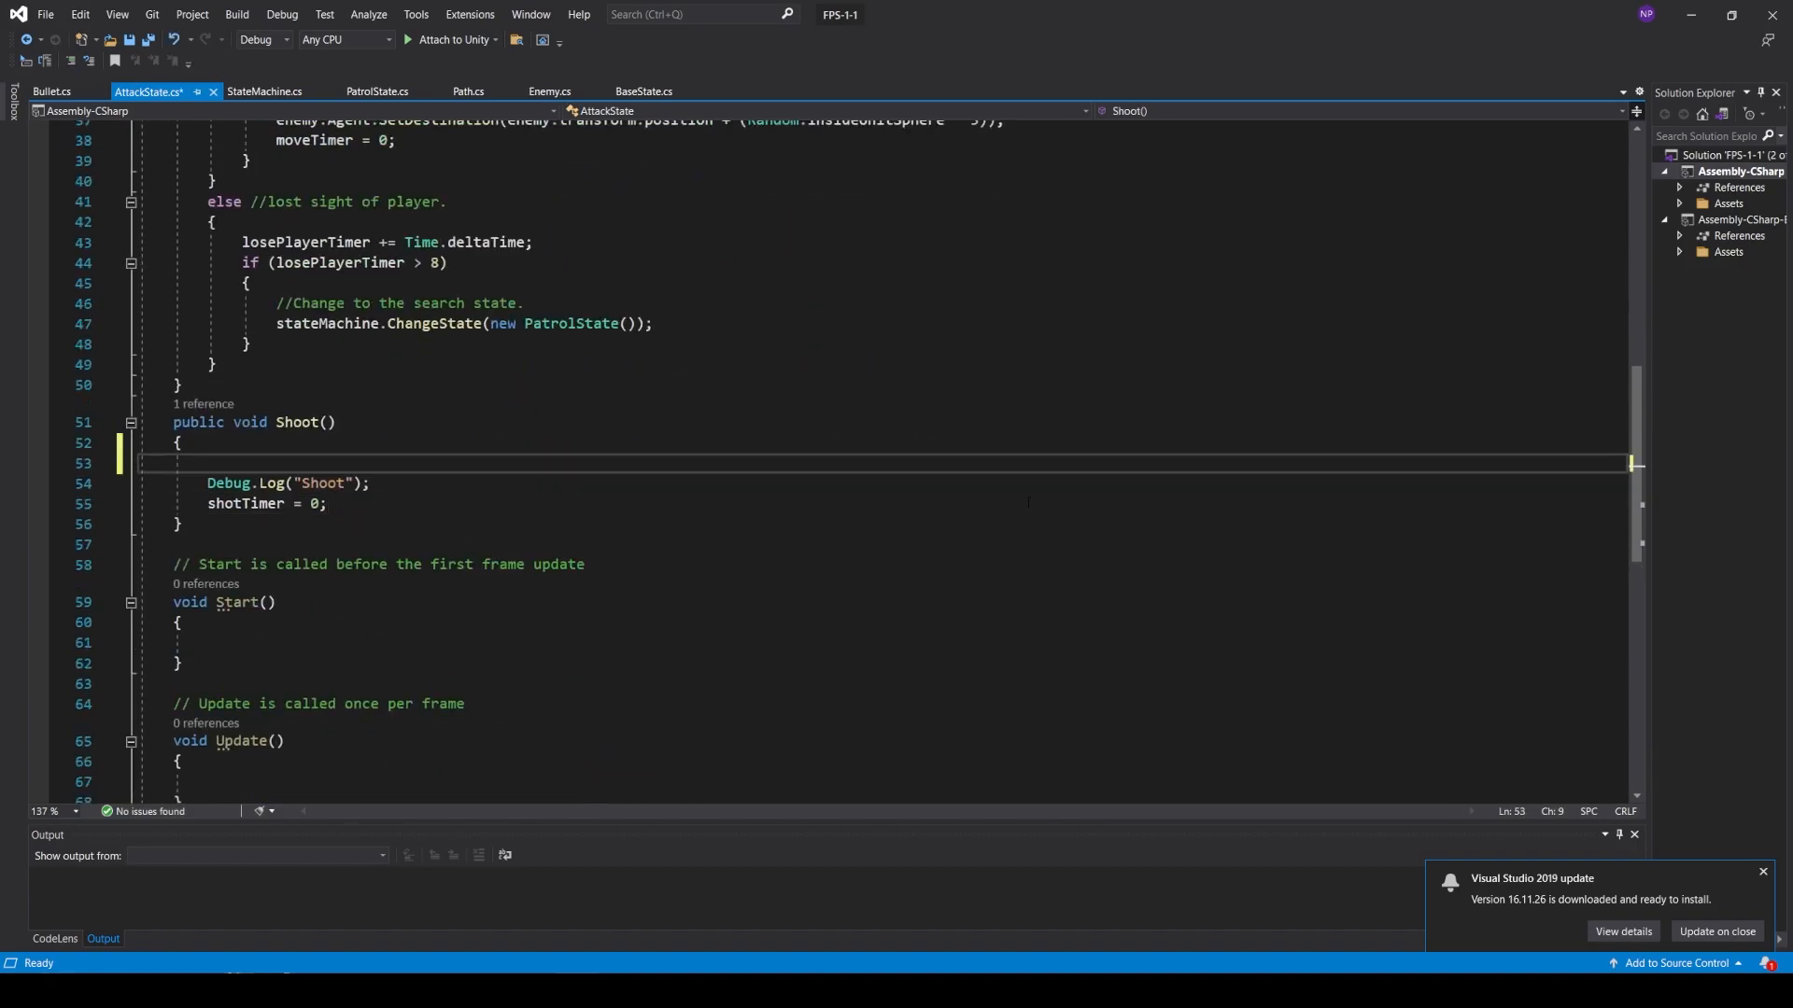
{"action": "type", "text": "//store reference to the gun barrel."}
{"action": "key", "text": "Return"}
{"action": "type", "text": "//instantiate a new bullet."}
- Add the comments "//calculate the direction to the player." and "//add force rigidbody of the bullet." below the instantiate comment in Shoot()
{"action": "key", "text": "Return"}
{"action": "key", "text": "BackSpace"}
{"action": "type", "text": "calculate the direction to the pla yer"}
{"action": "key", "text": "BackSpace"}
{"action": "key", "text": "BackSpace"}
{"action": "key", "text": "BackSpace"}
{"action": "key", "text": "BackSpace"}
{"action": "type", "text": "yer."}
{"action": "key", "text": "Return"}
{"action": "type", "text": "//a"}
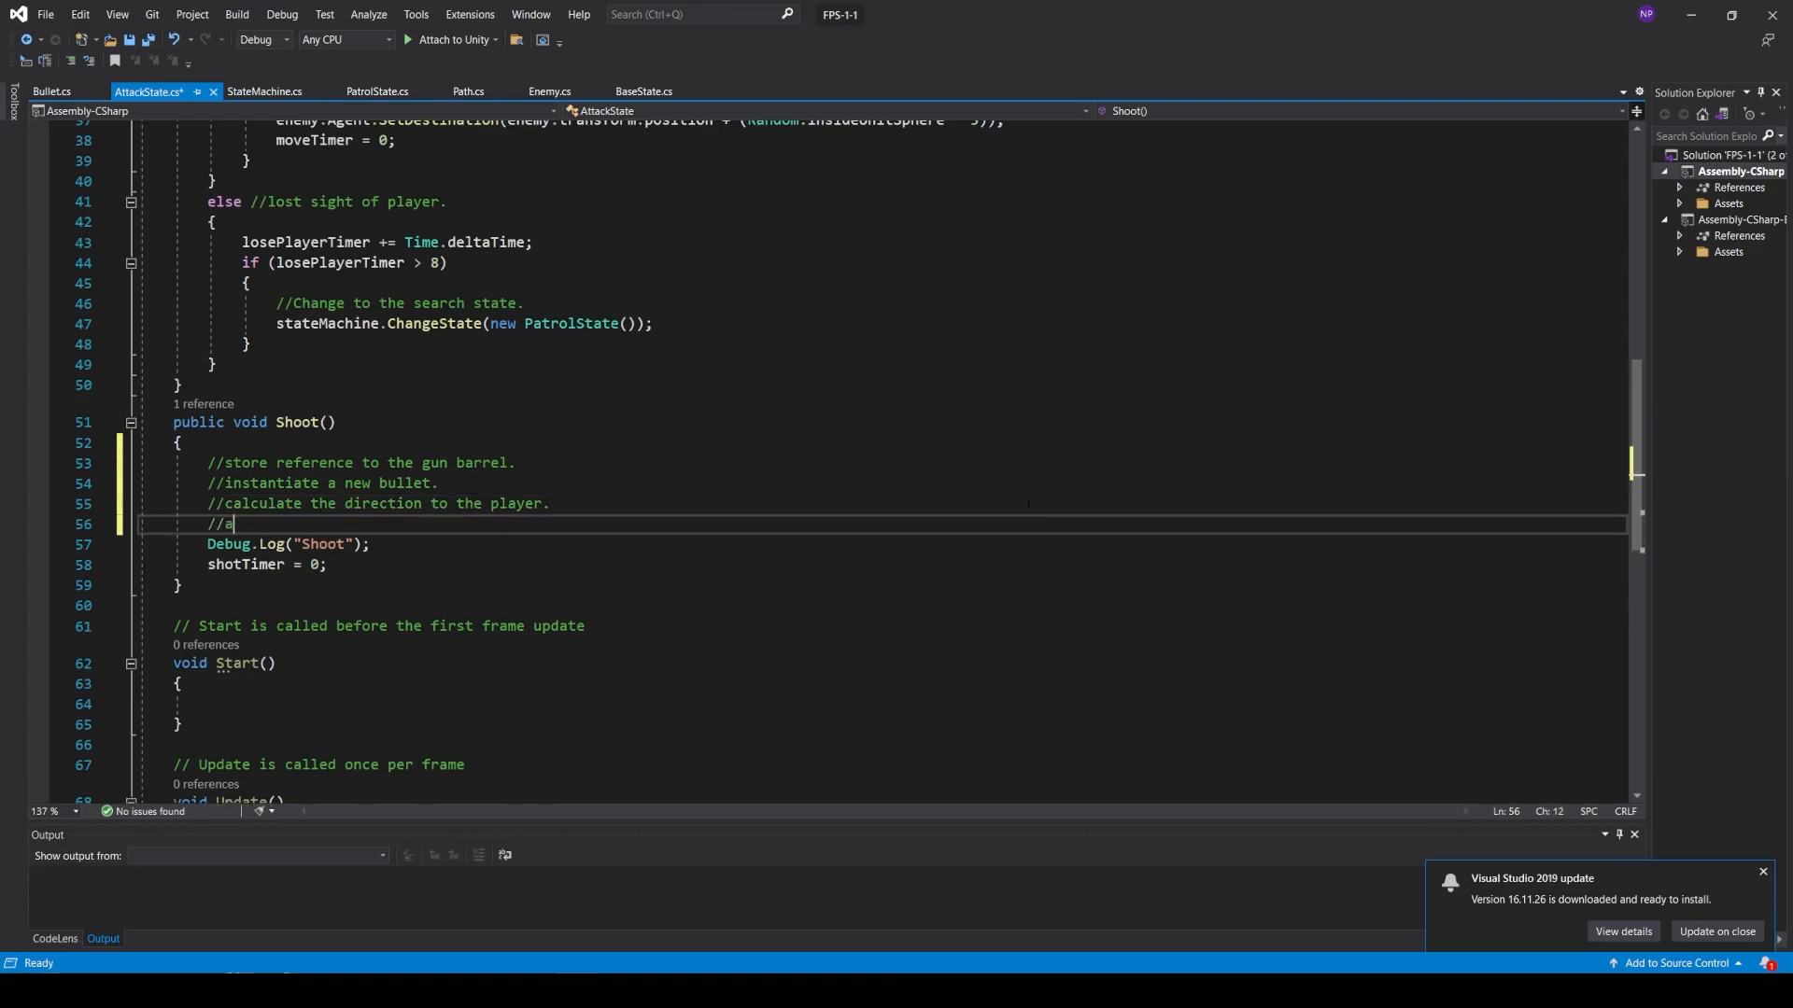
{"action": "type", "text": "dd force rigidbody of the bullet."}
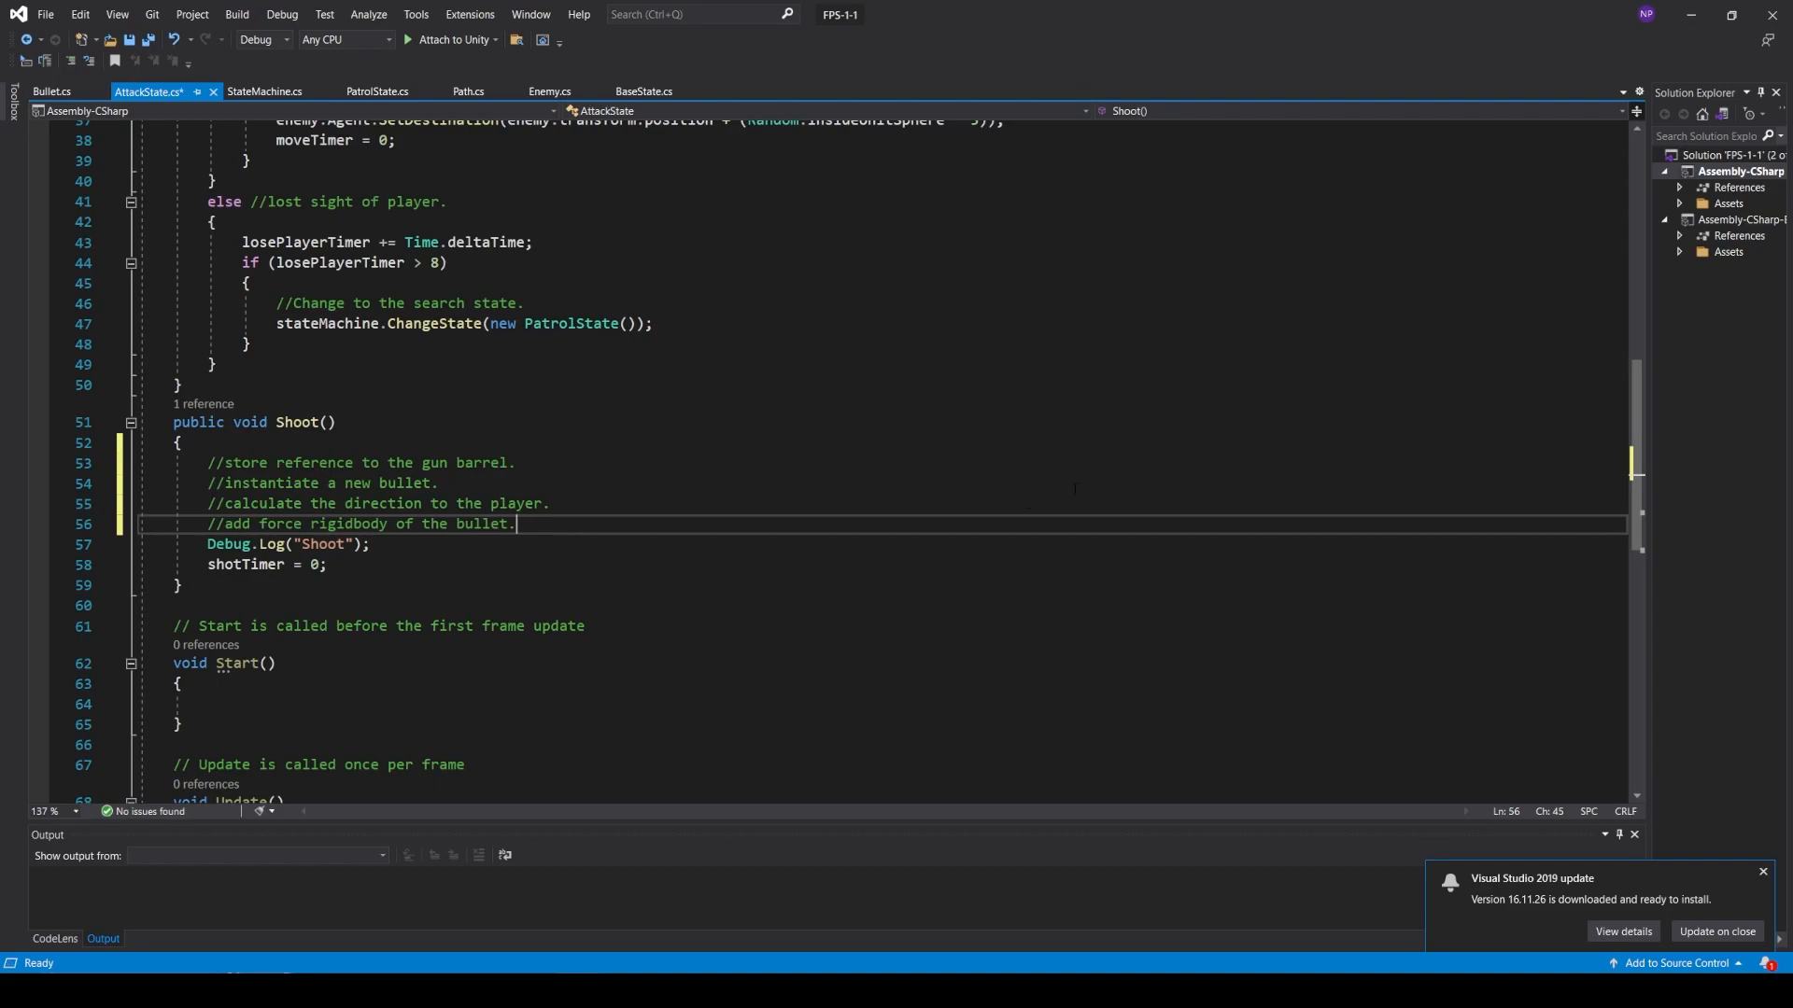
- Below the gun barrel comment, declare Transform gunbarrel = enemy.gunBarrel; followed by a blank line
{"action": "left_click", "coordinate": [609, 464]}
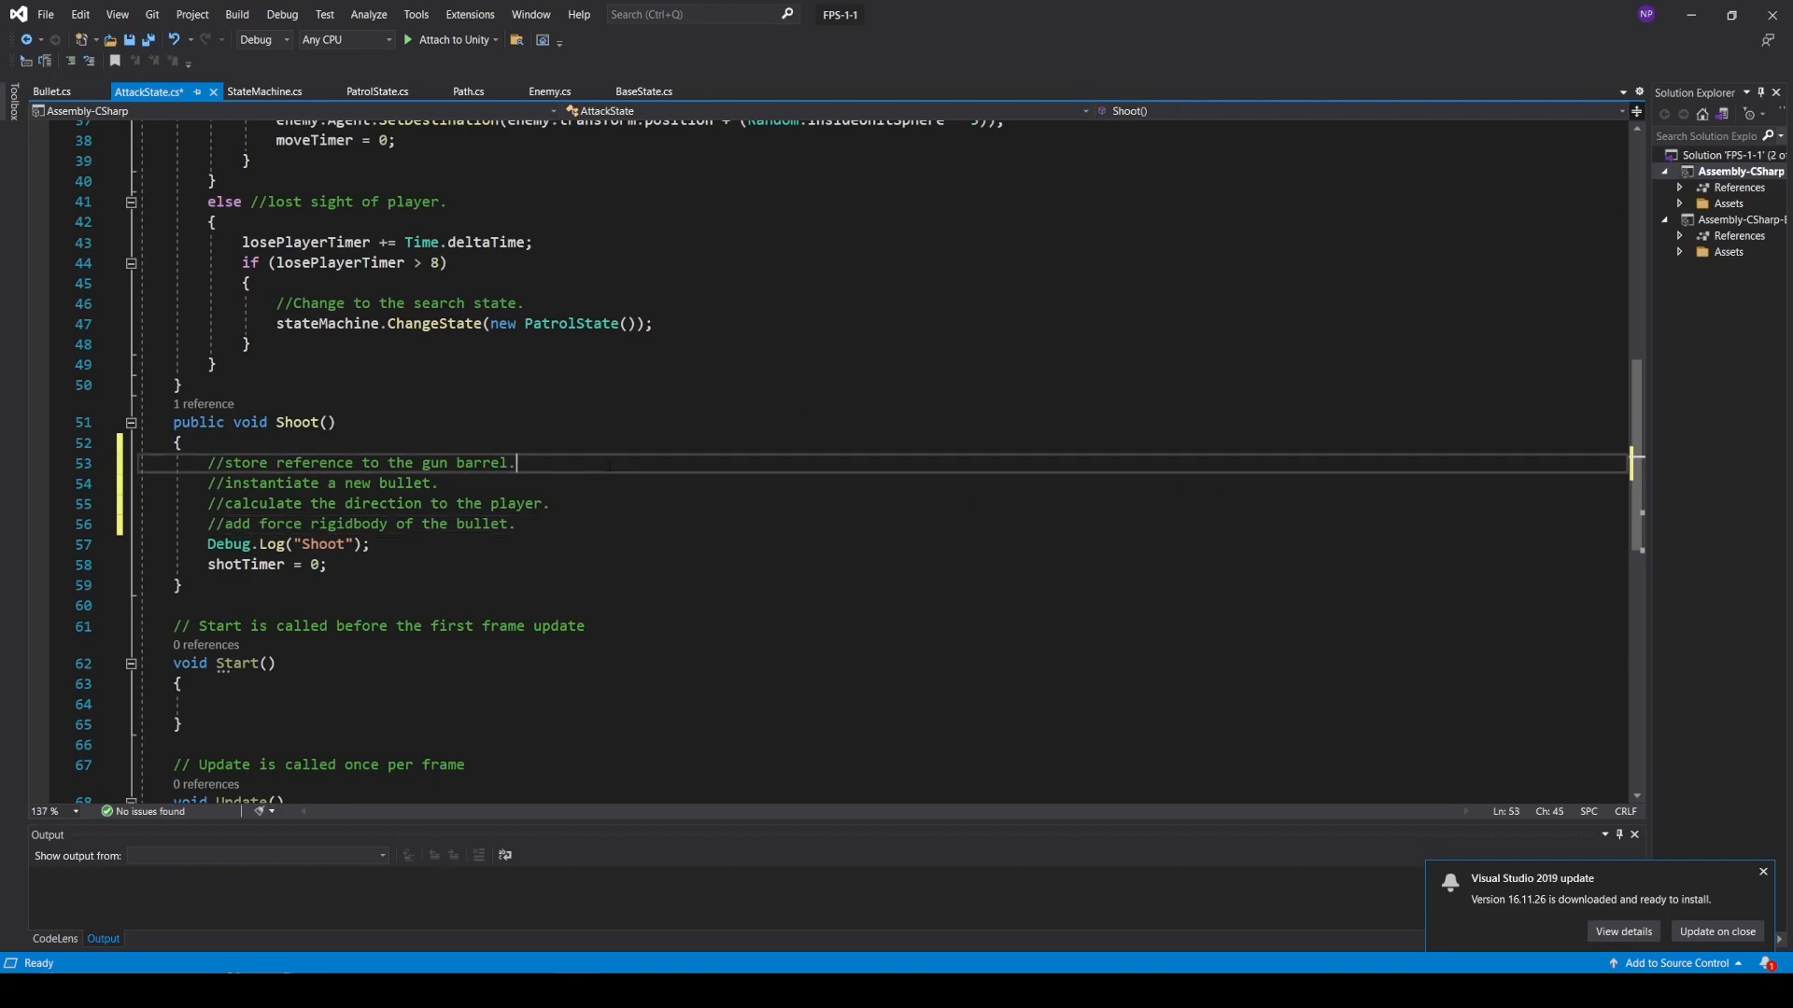
{"action": "key", "text": "Return"}
{"action": "type", "text": "Transform g"}
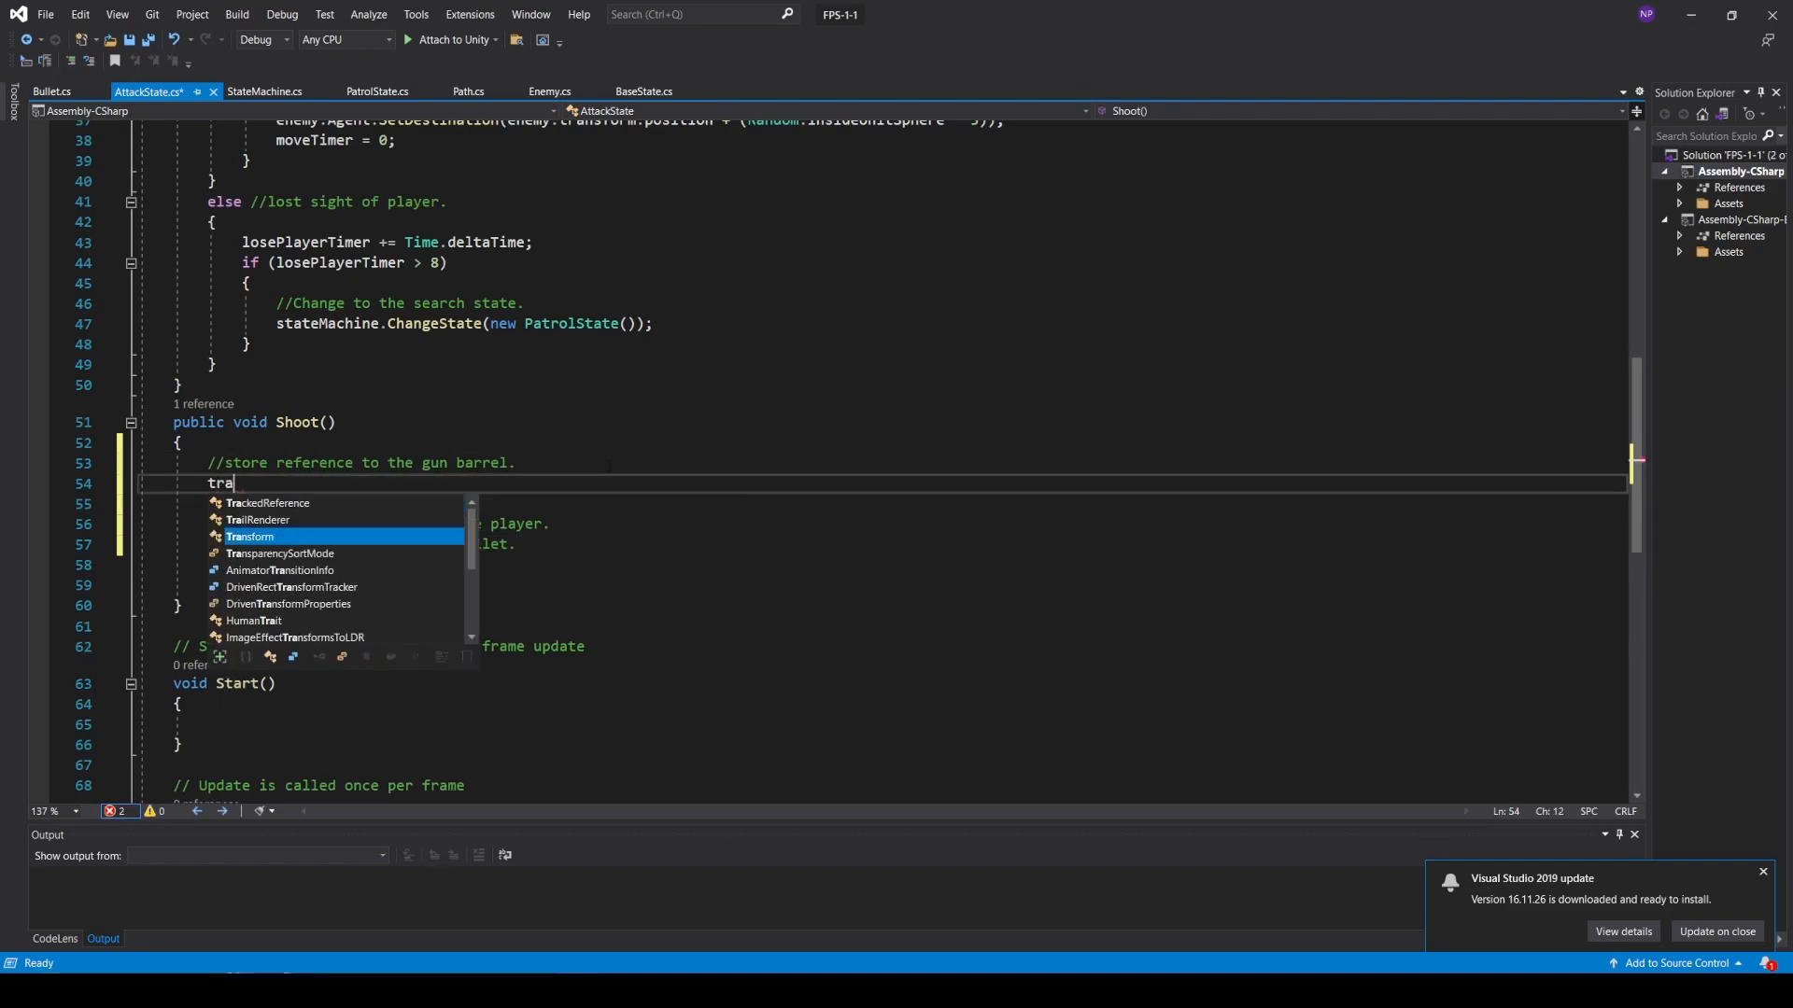
{"action": "type", "text": "unbare"}
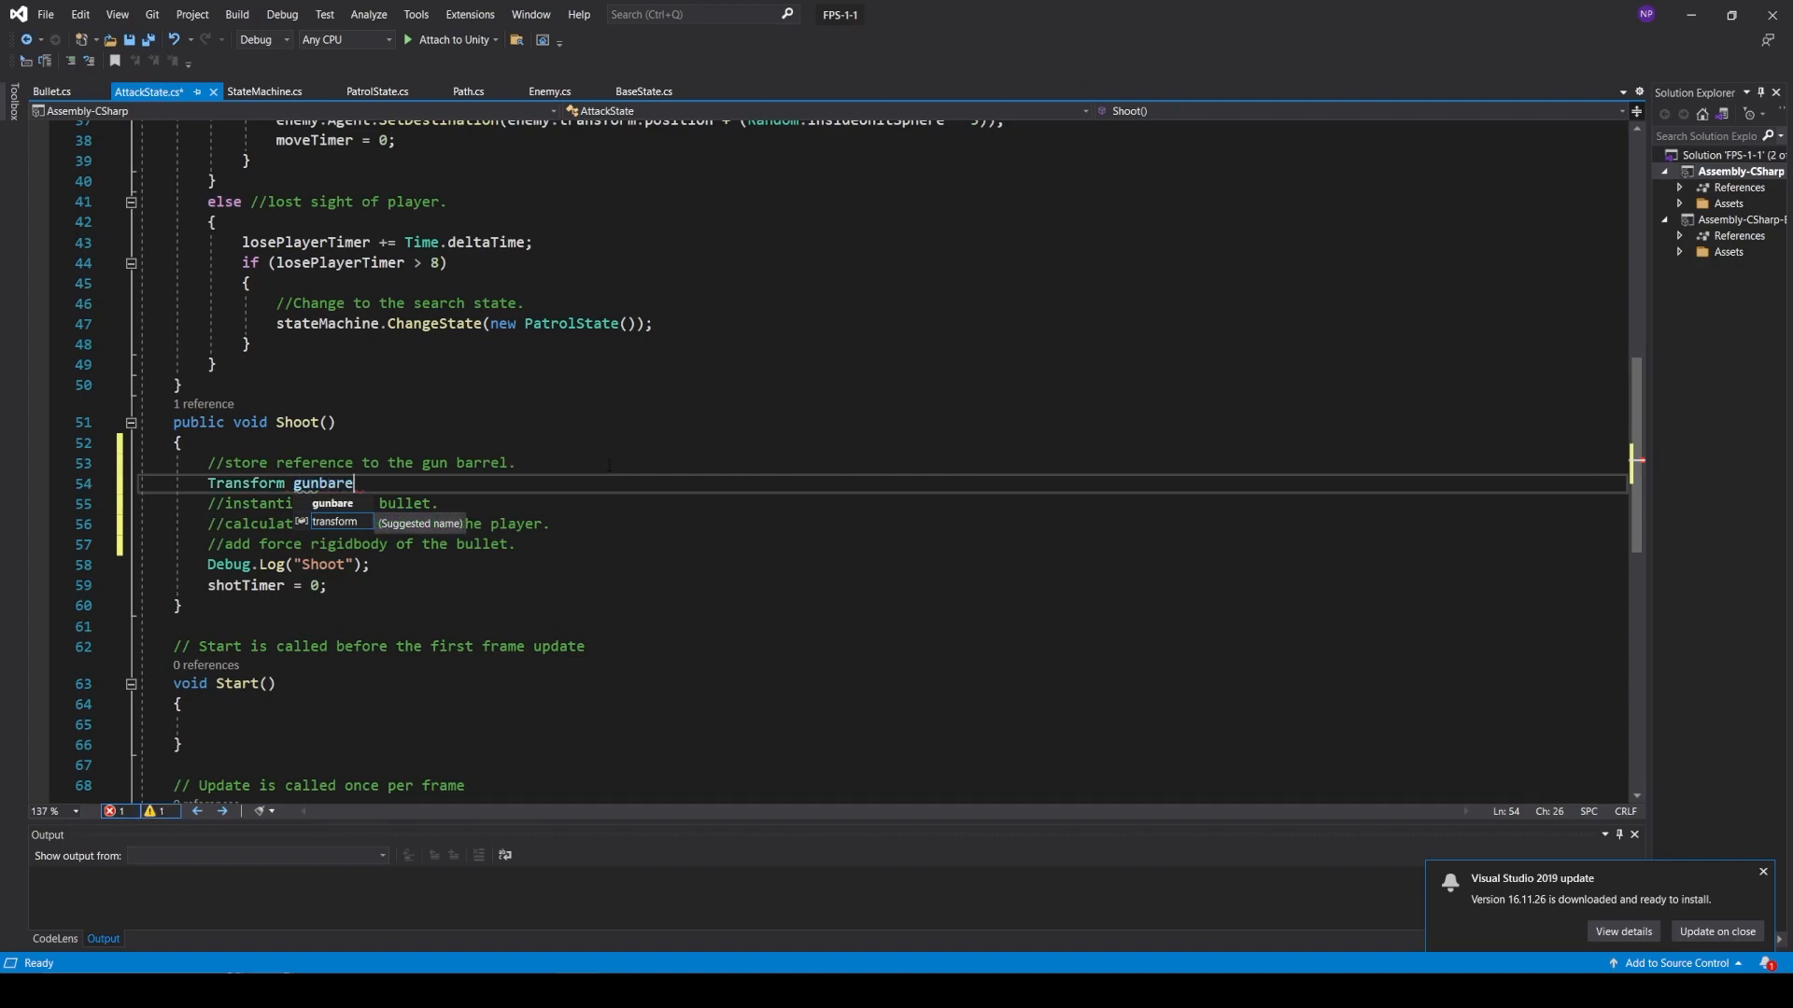
{"action": "key", "text": "BackSpace"}
{"action": "type", "text": "re"}
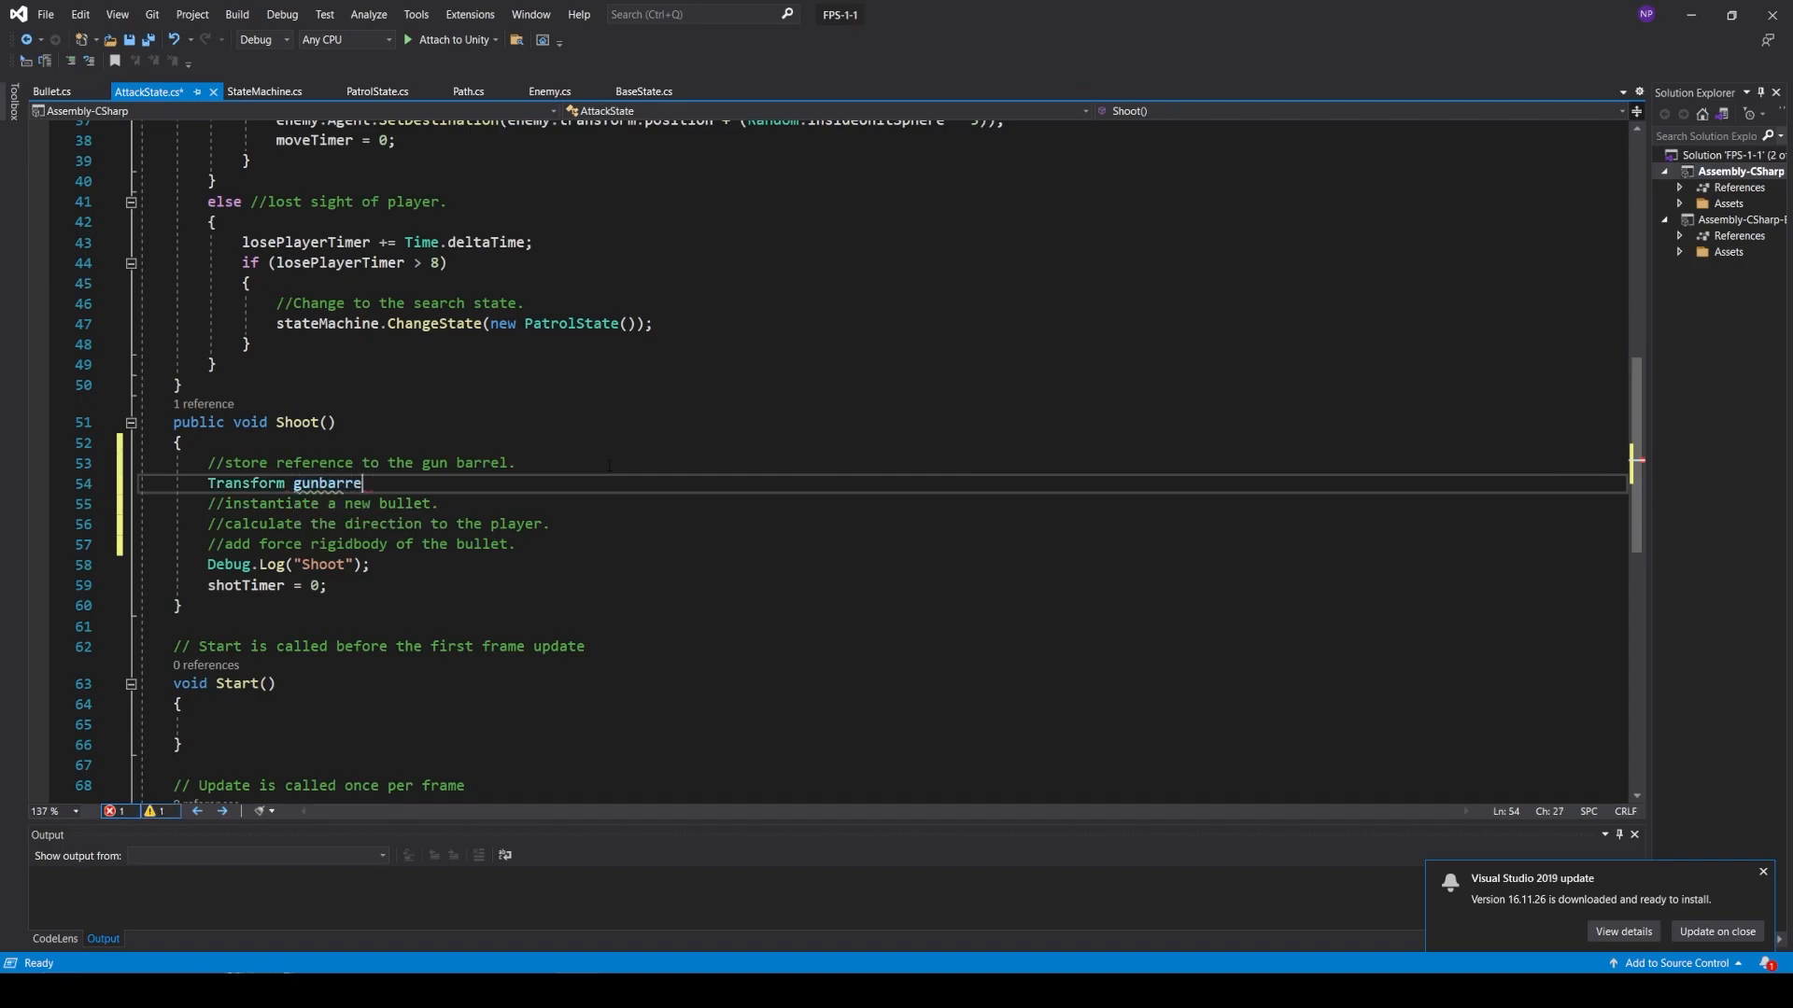
{"action": "type", "text": "l = enemy.gun"}
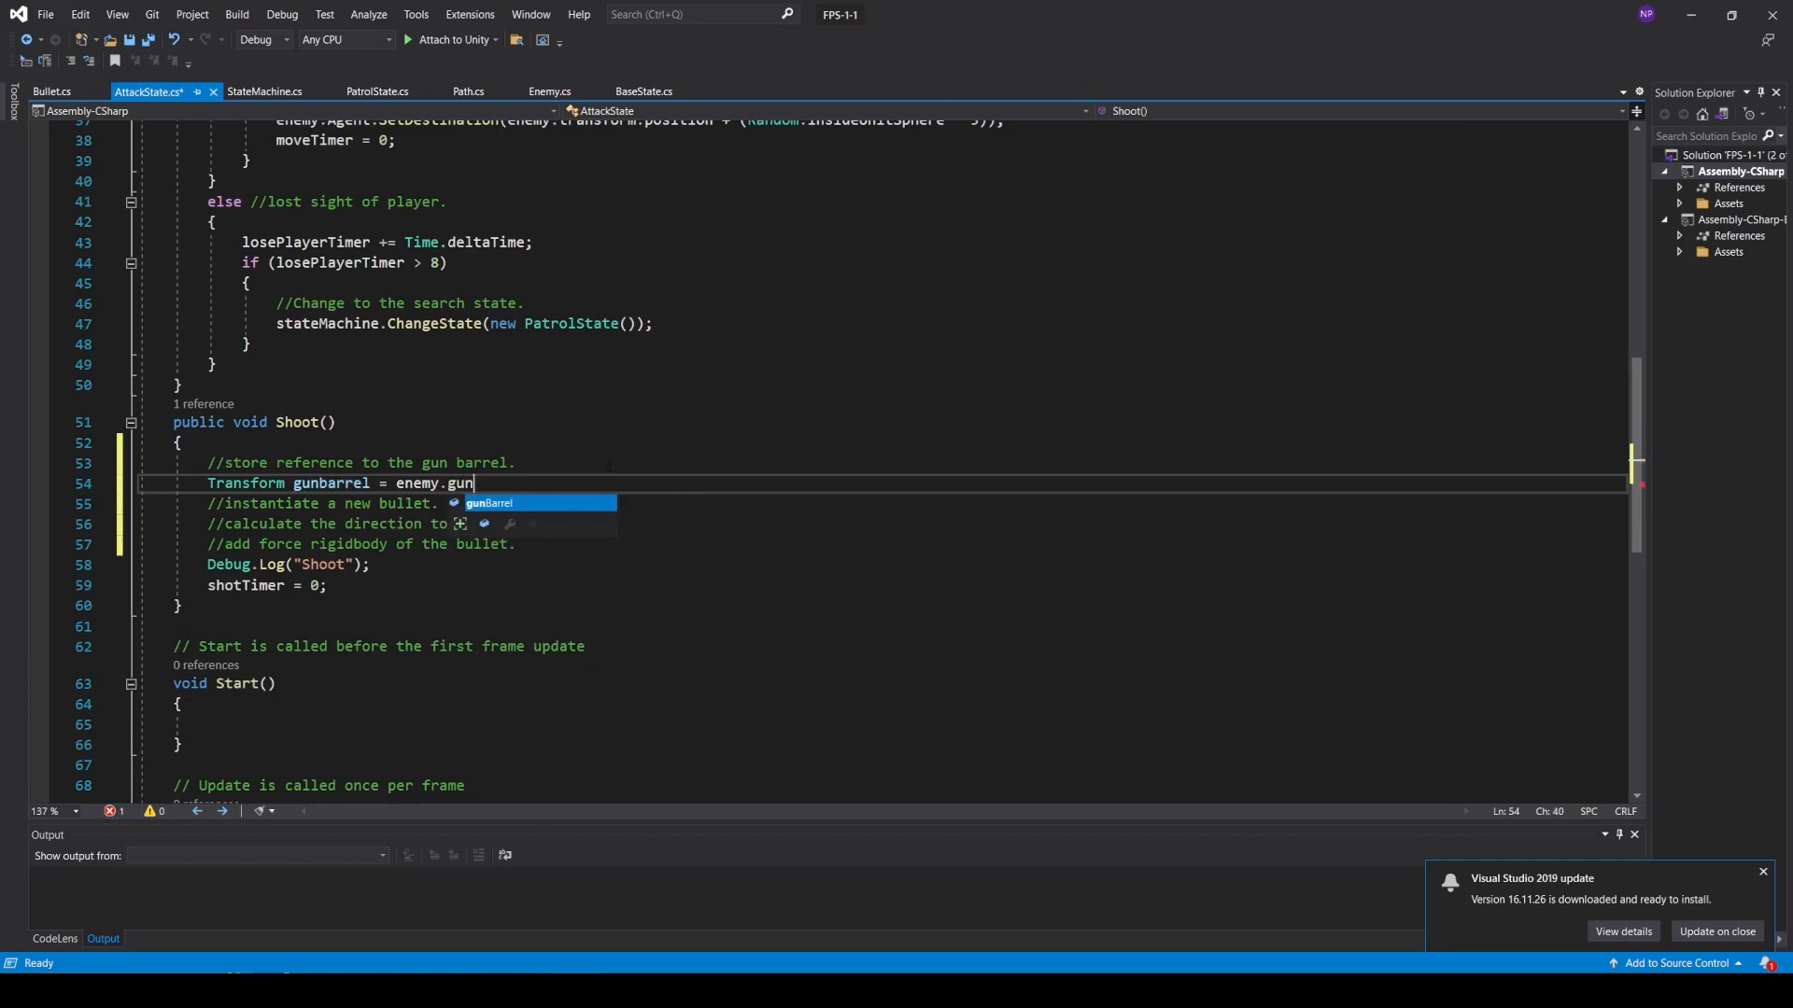
{"action": "key", "text": "Tab"}
{"action": "type", "text": ";"}
{"action": "key", "text": "Return"}
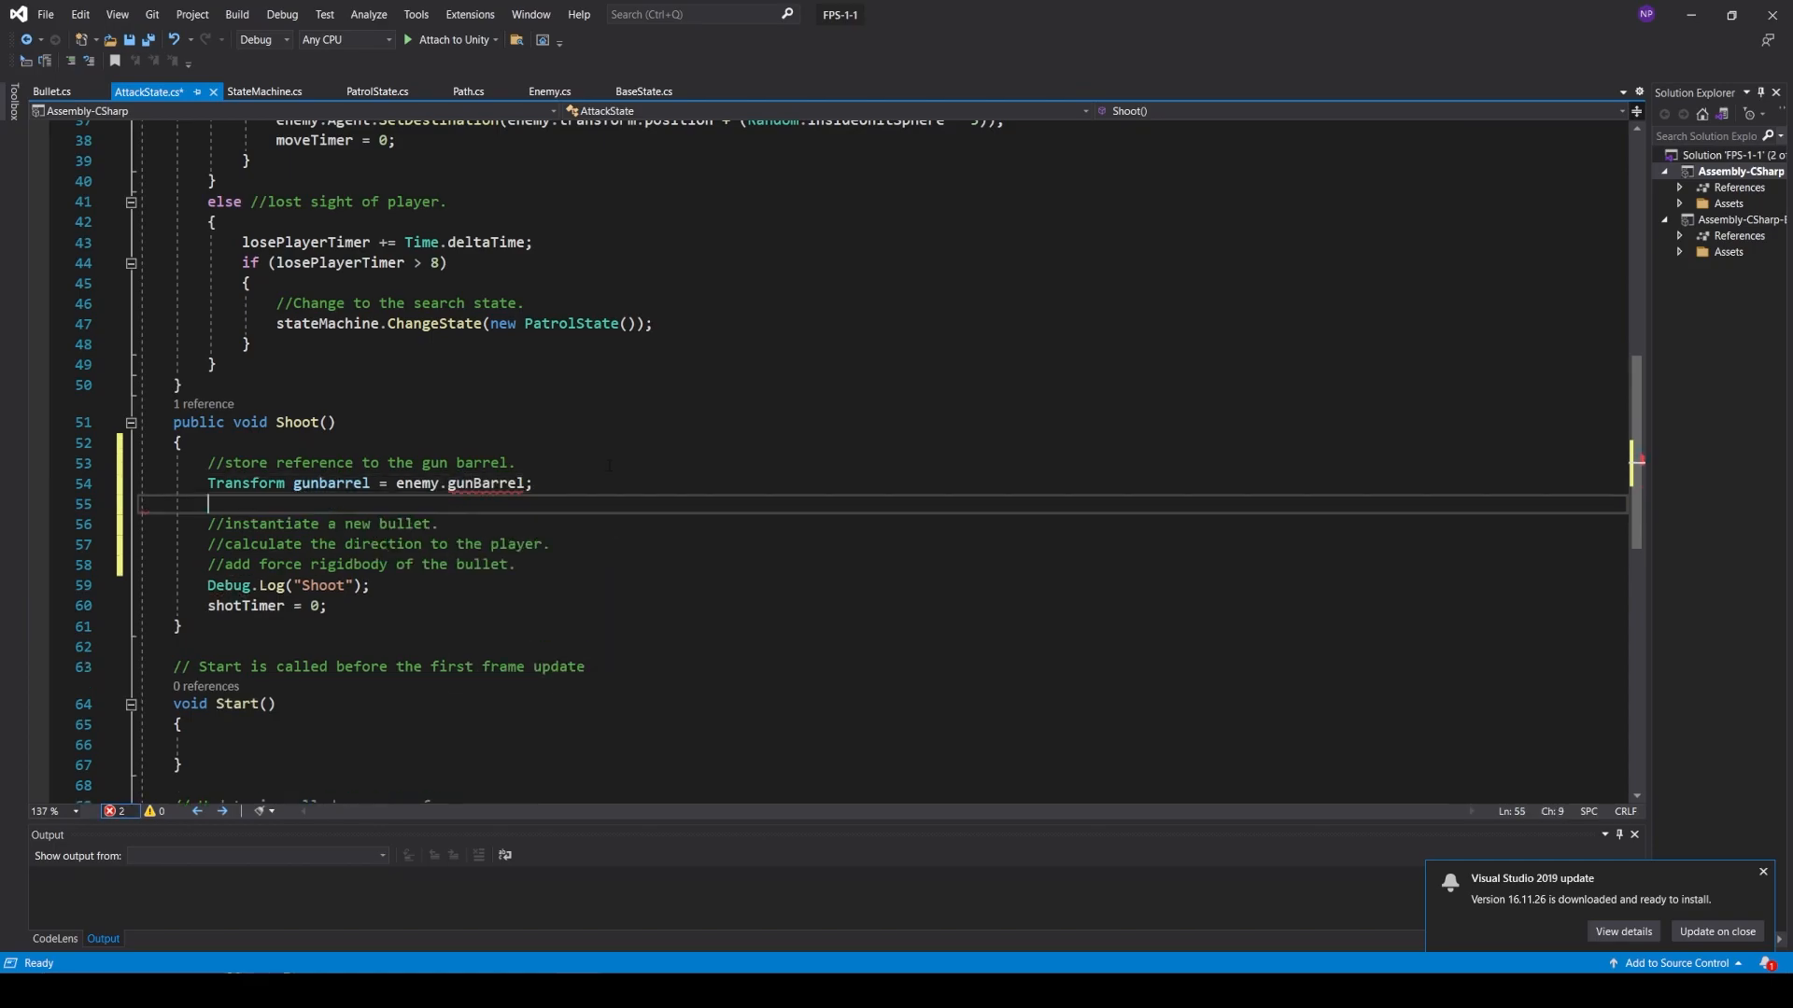
- Below the instantiate comment, declare GameObject bullet = GameObject.Instantiate(Resources.Load("Prefabs/Bullet") as GameObject)
{"action": "left_click", "coordinate": [509, 523]}
{"action": "key", "text": "Return"}
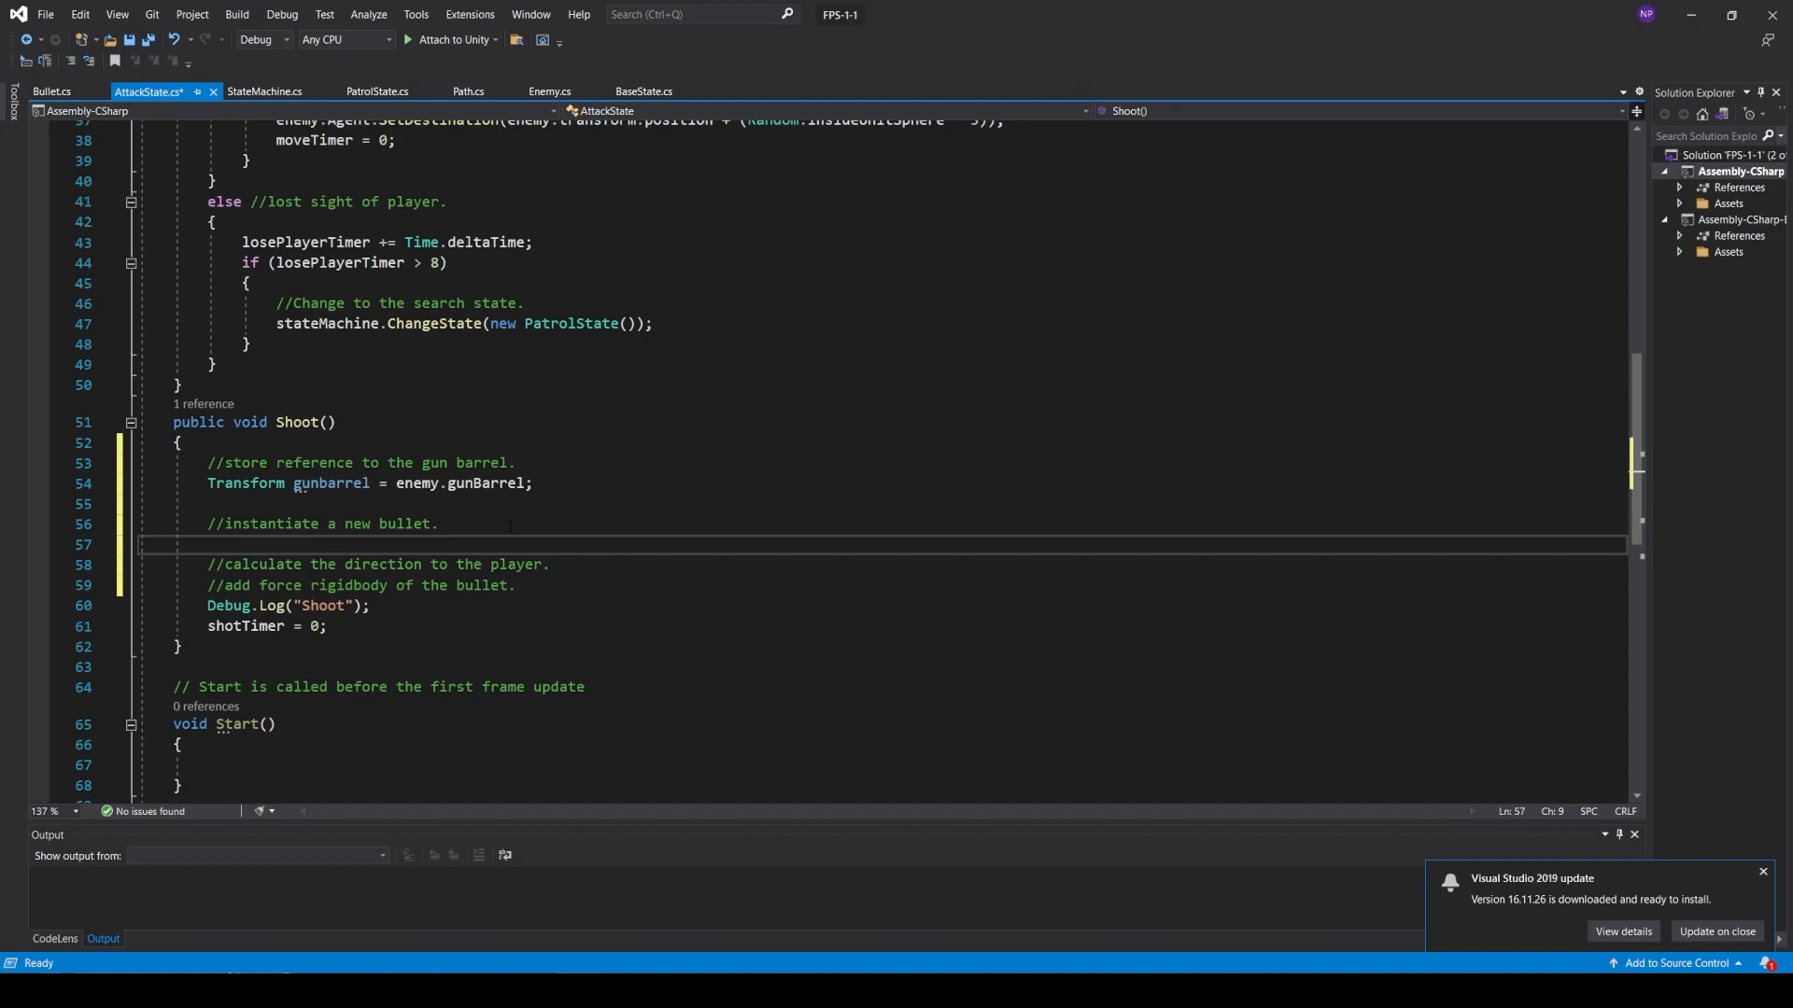
{"action": "type", "text": "GameObject bullet "}
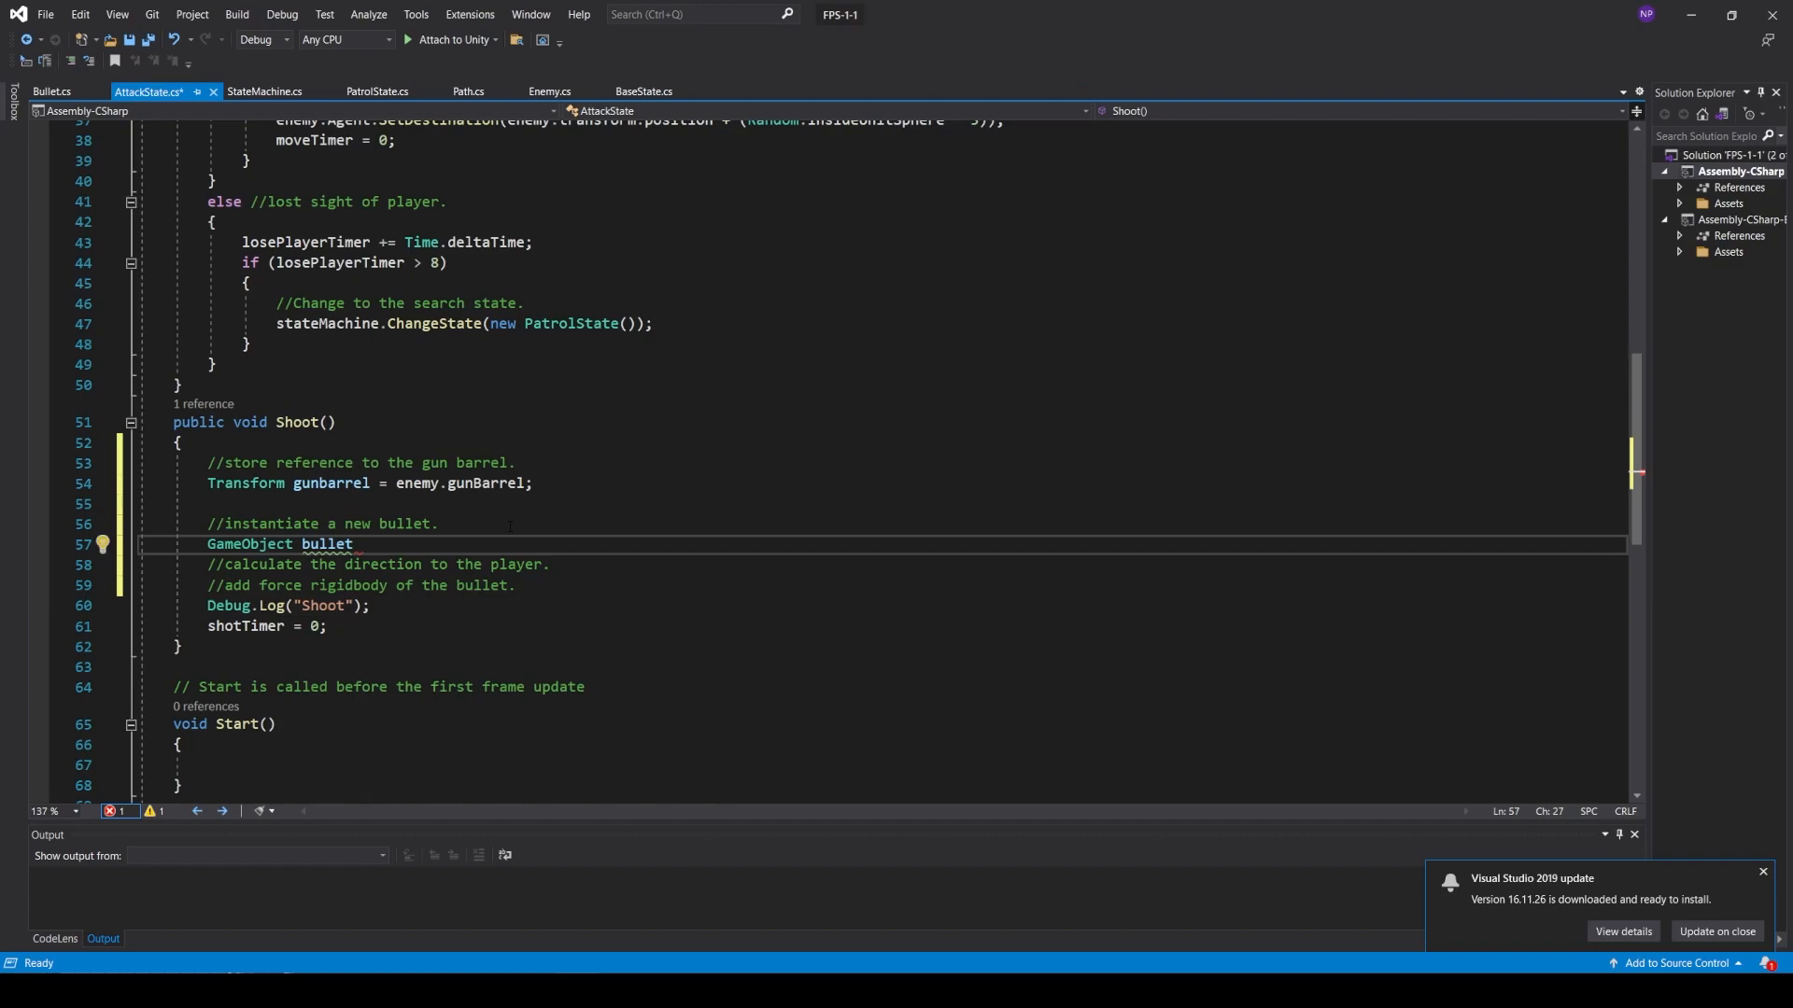
{"action": "type", "text": "= GameObject.Instantiate("}
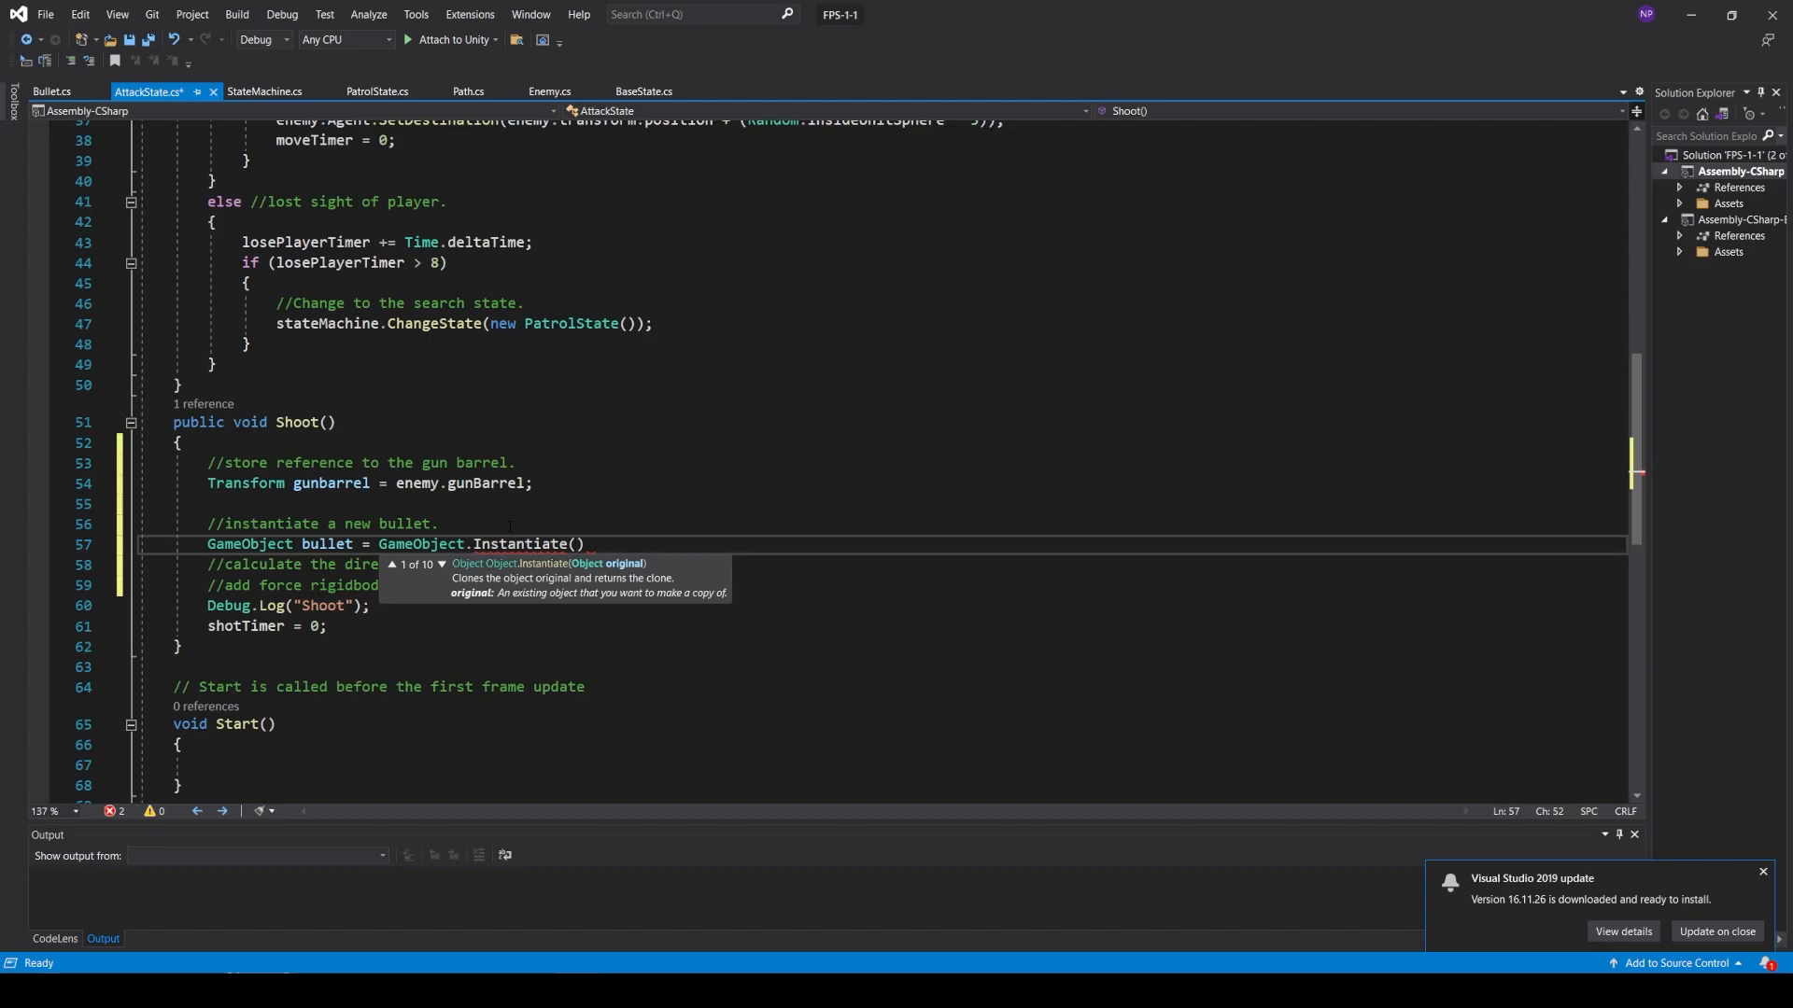
{"action": "type", "text": "Resources.L"}
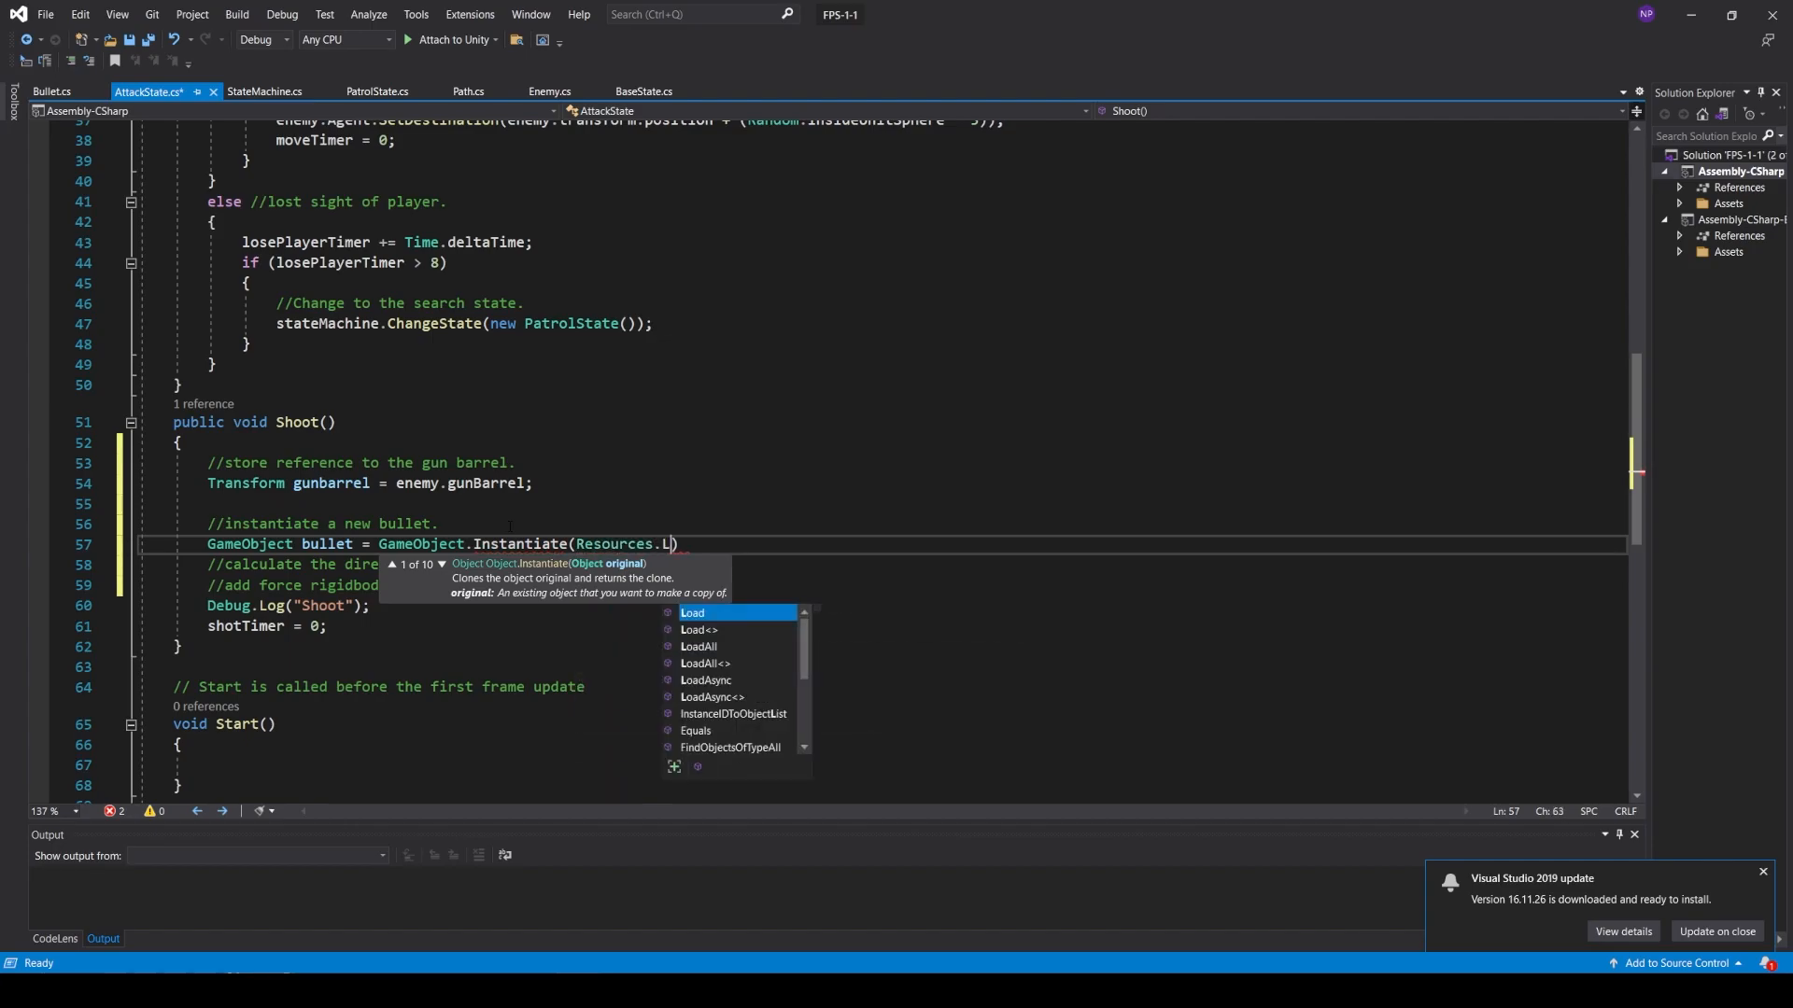
{"action": "key", "text": "Tab"}
{"action": "type", "text": "(\""}
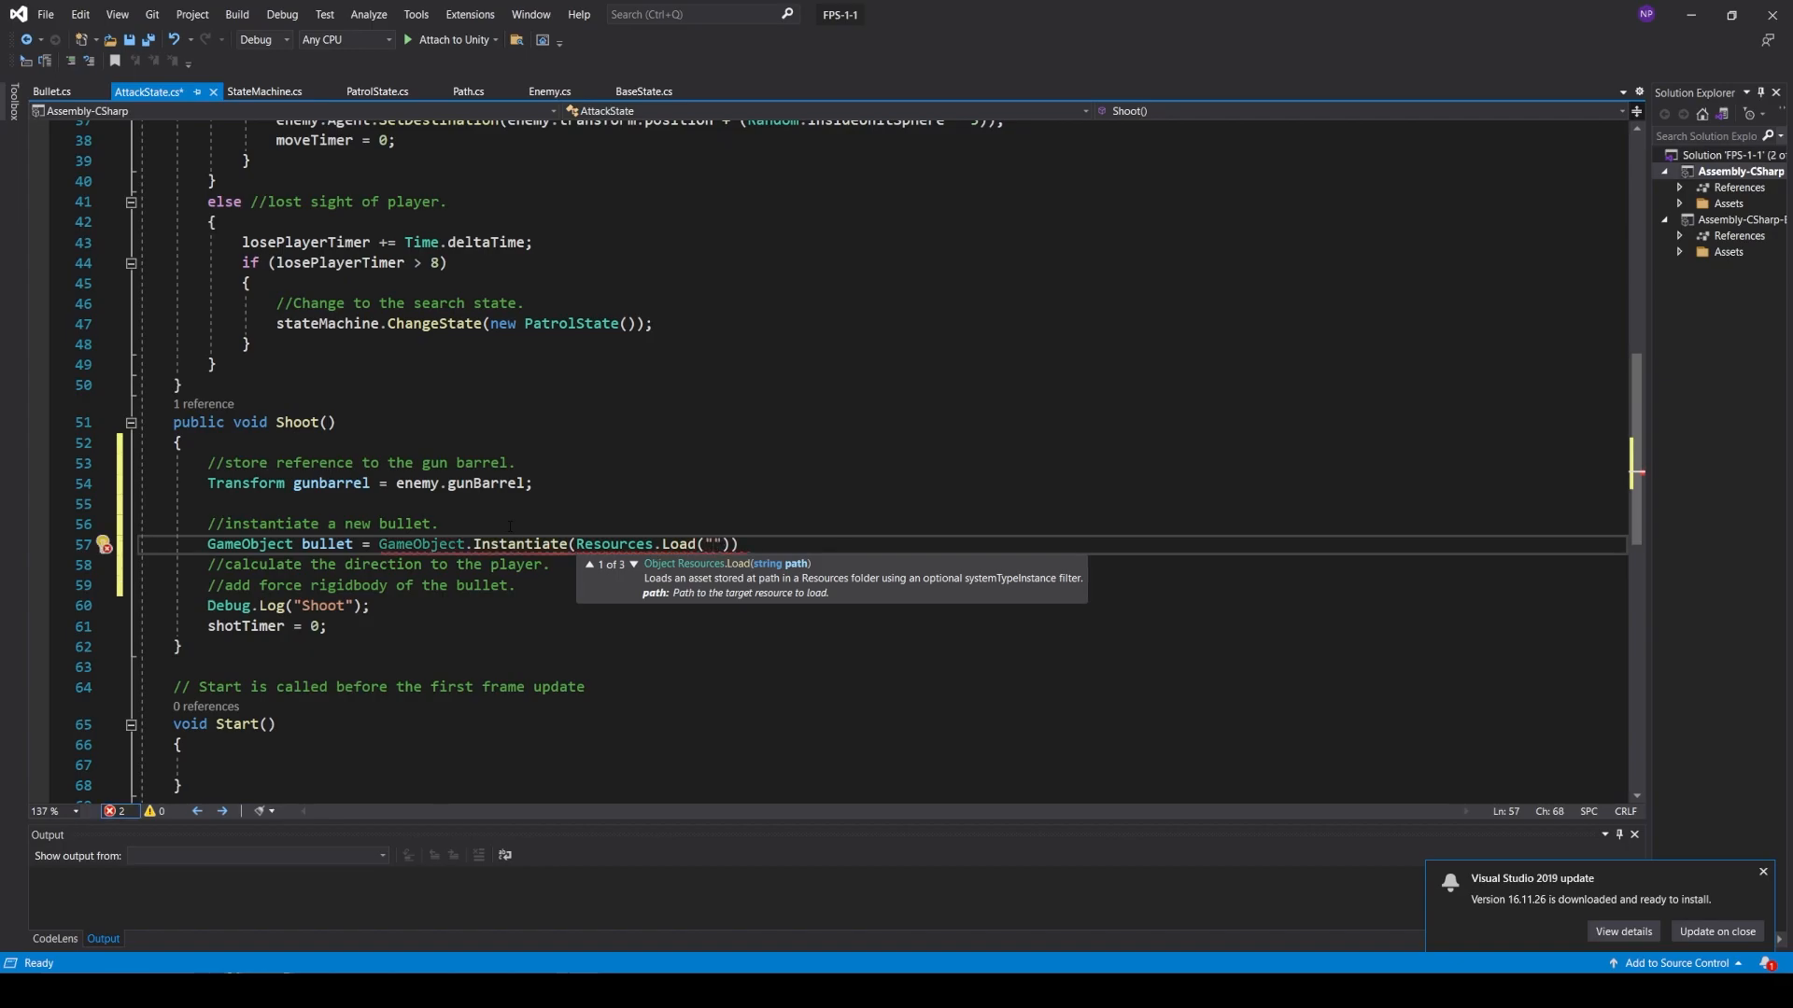
{"action": "type", "text": "Praf"}
{"action": "key", "text": "BackSpace"}
{"action": "key", "text": "BackSpace"}
{"action": "type", "text": "efabs."}
{"action": "type", "text": "Bullet"}
{"action": "type", "text": ") as Game"}
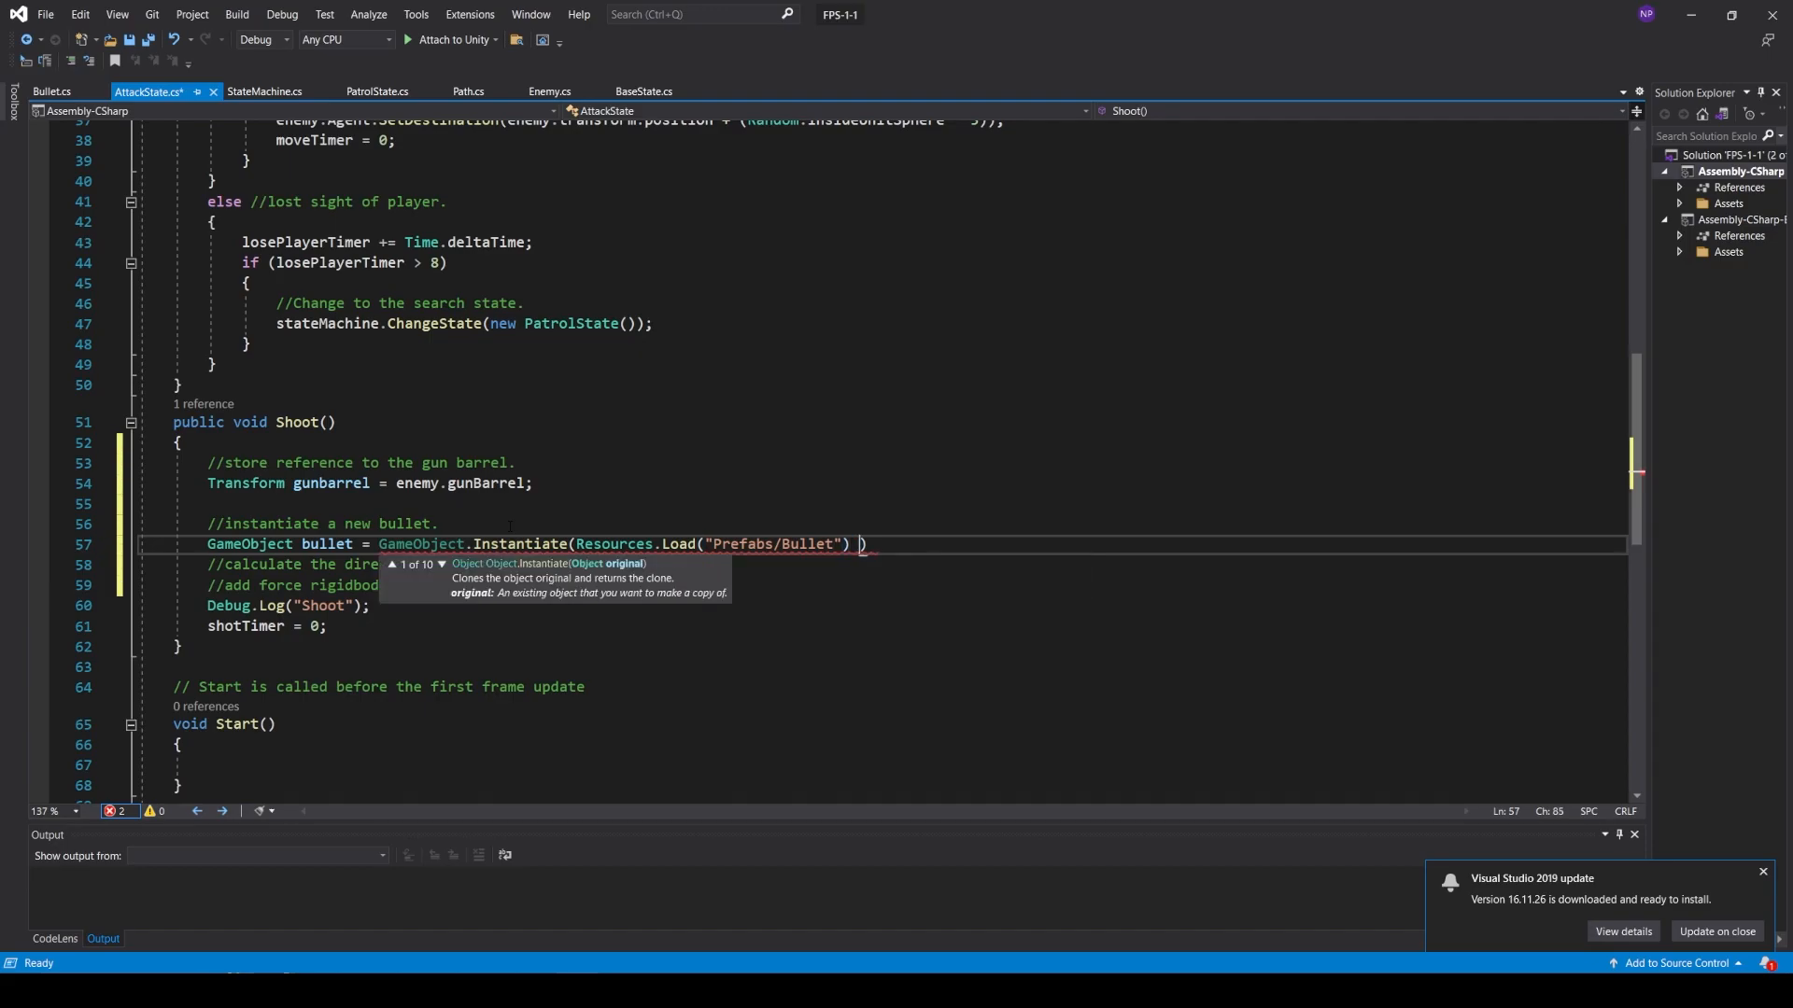
{"action": "key", "text": "Tab"}
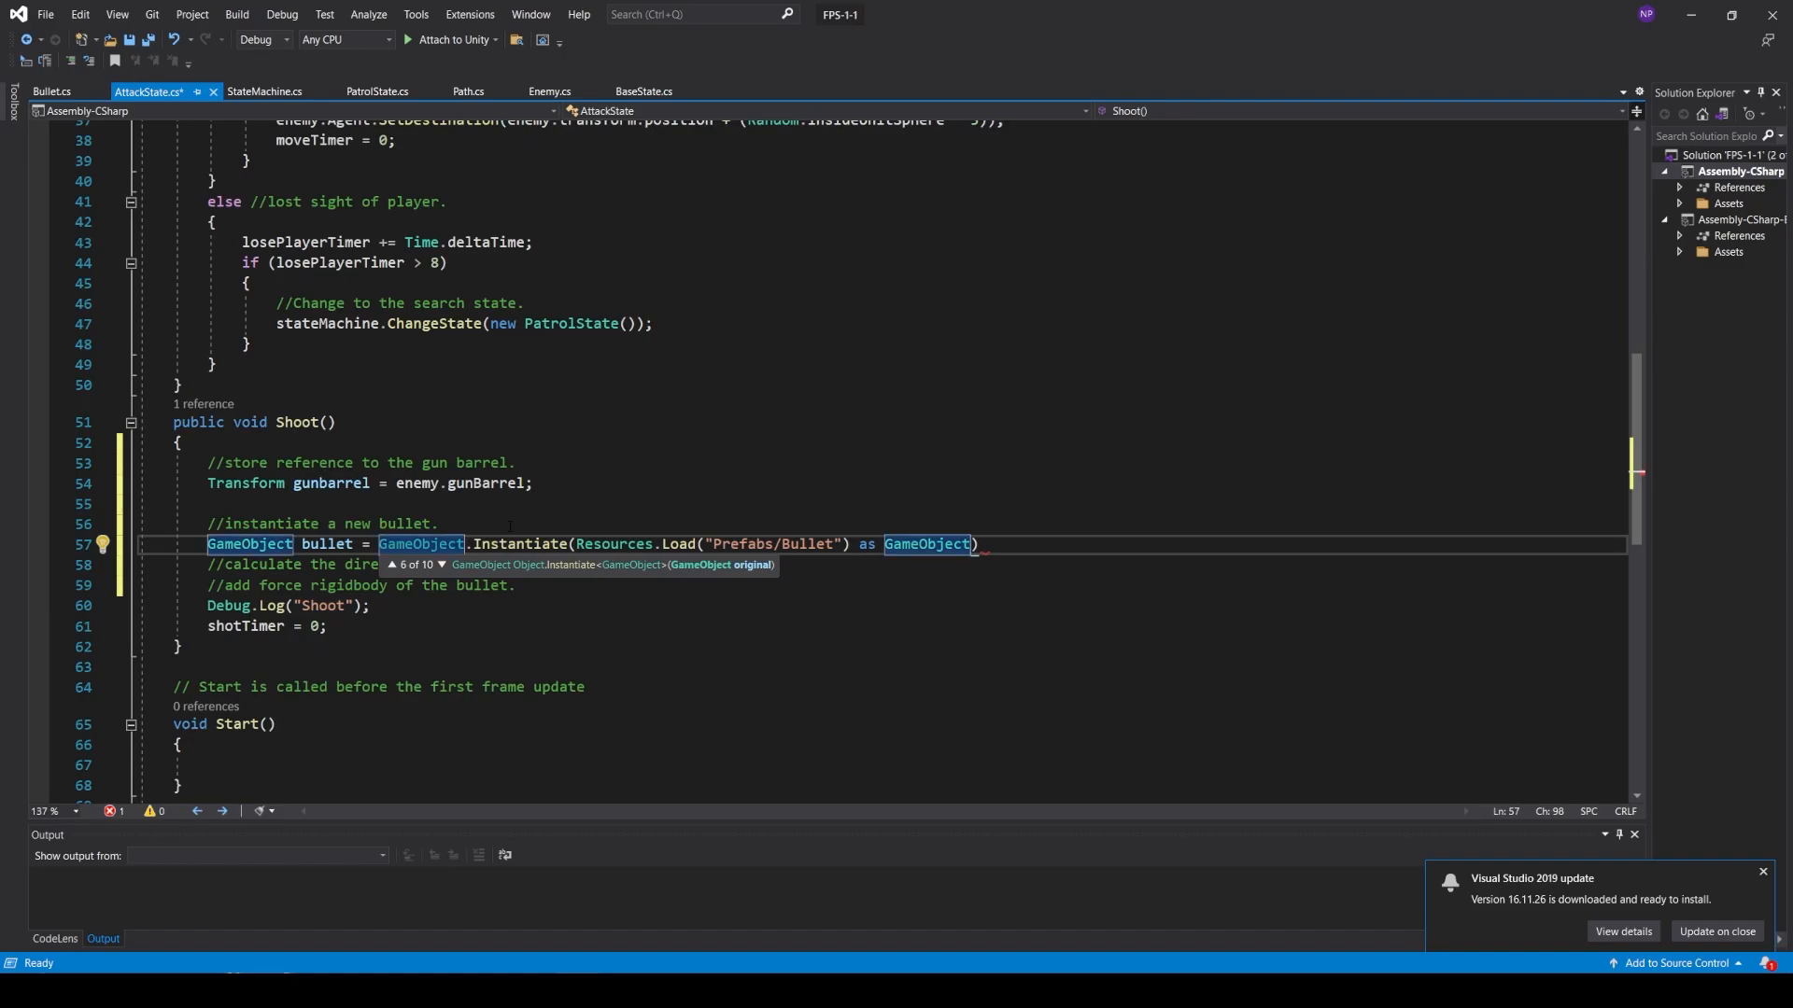
- Add gunbarrel.position and enemy.transform.rotation as further arguments of the Instantiate call and end the statement
{"action": "type", "text": ","}
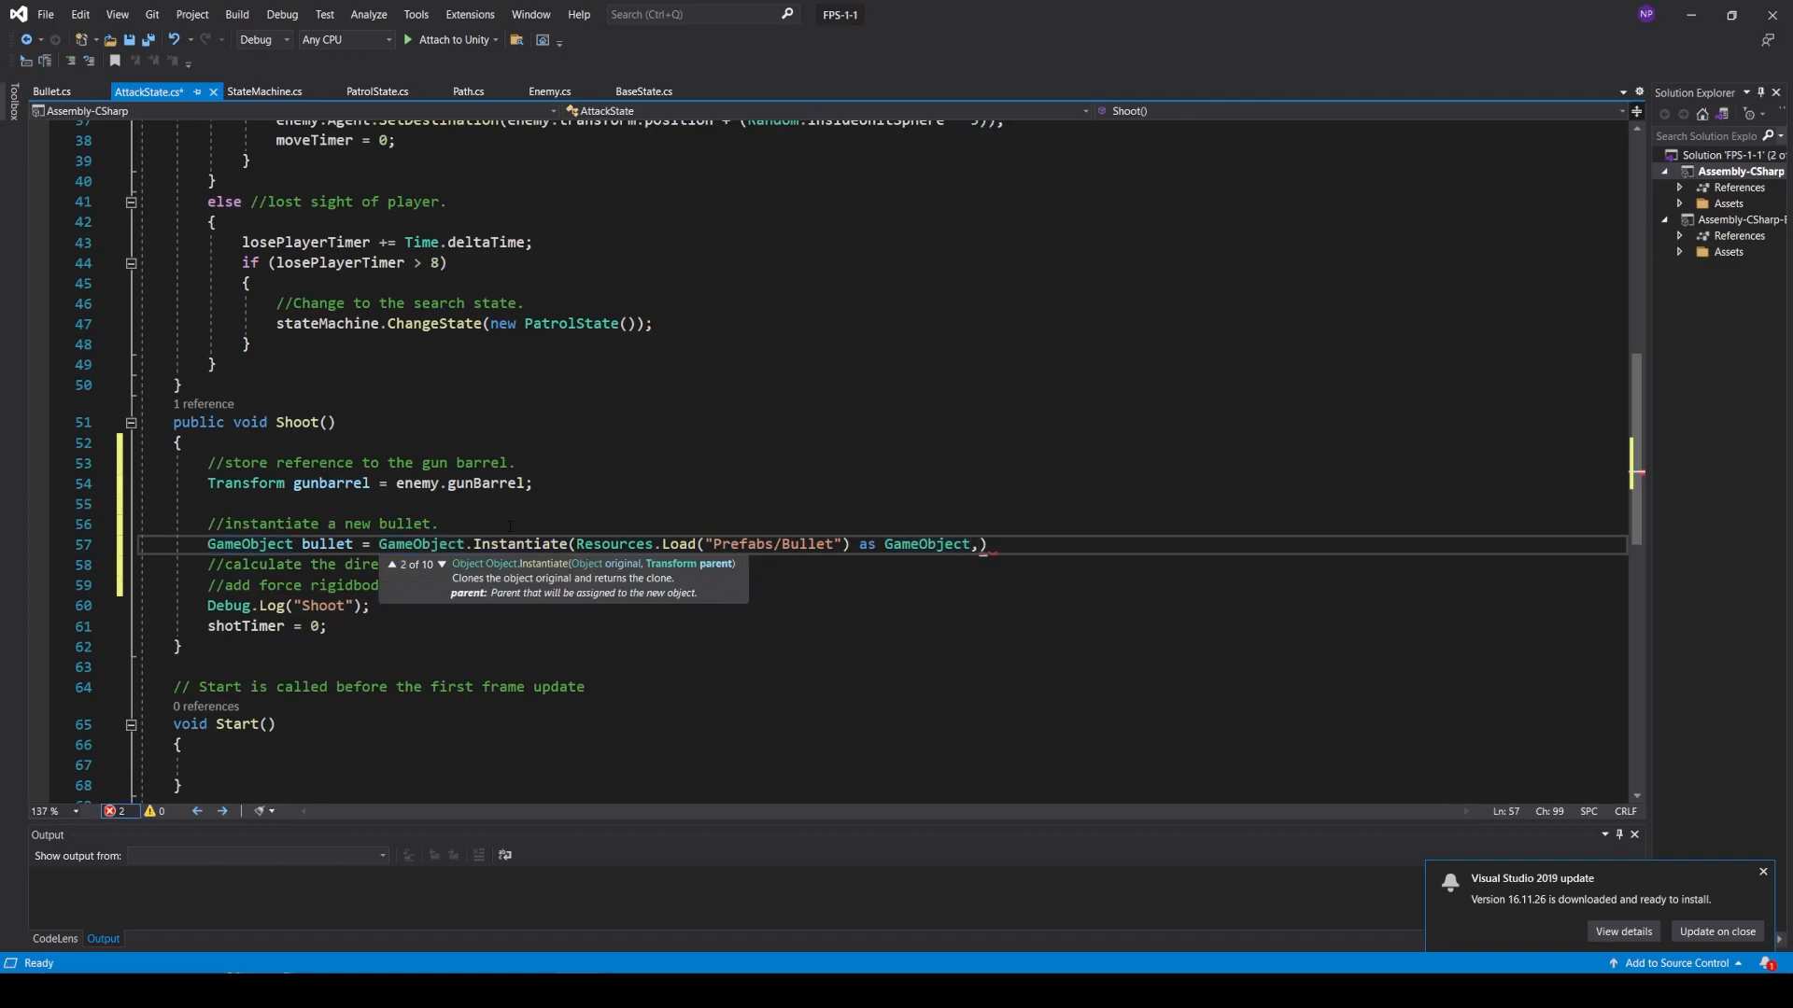
{"action": "type", "text": "gunbarrel.p"}
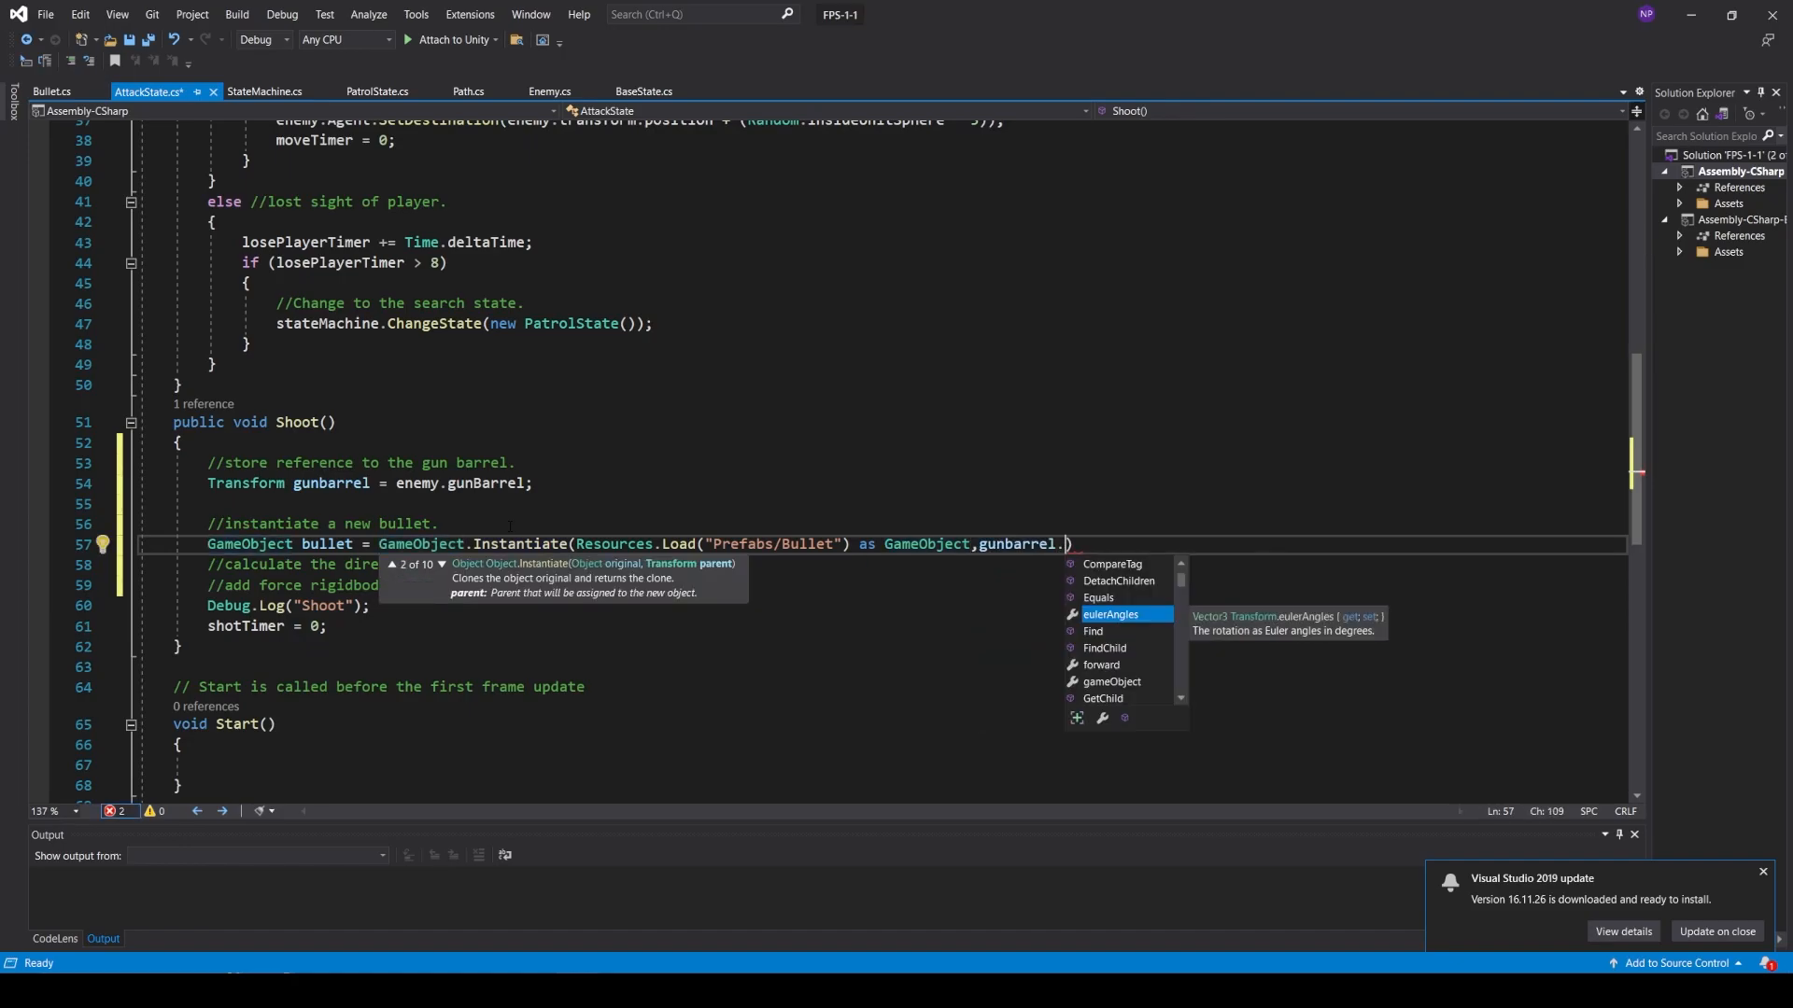
{"action": "type", "text": "os"}
{"action": "key", "text": "Tab"}
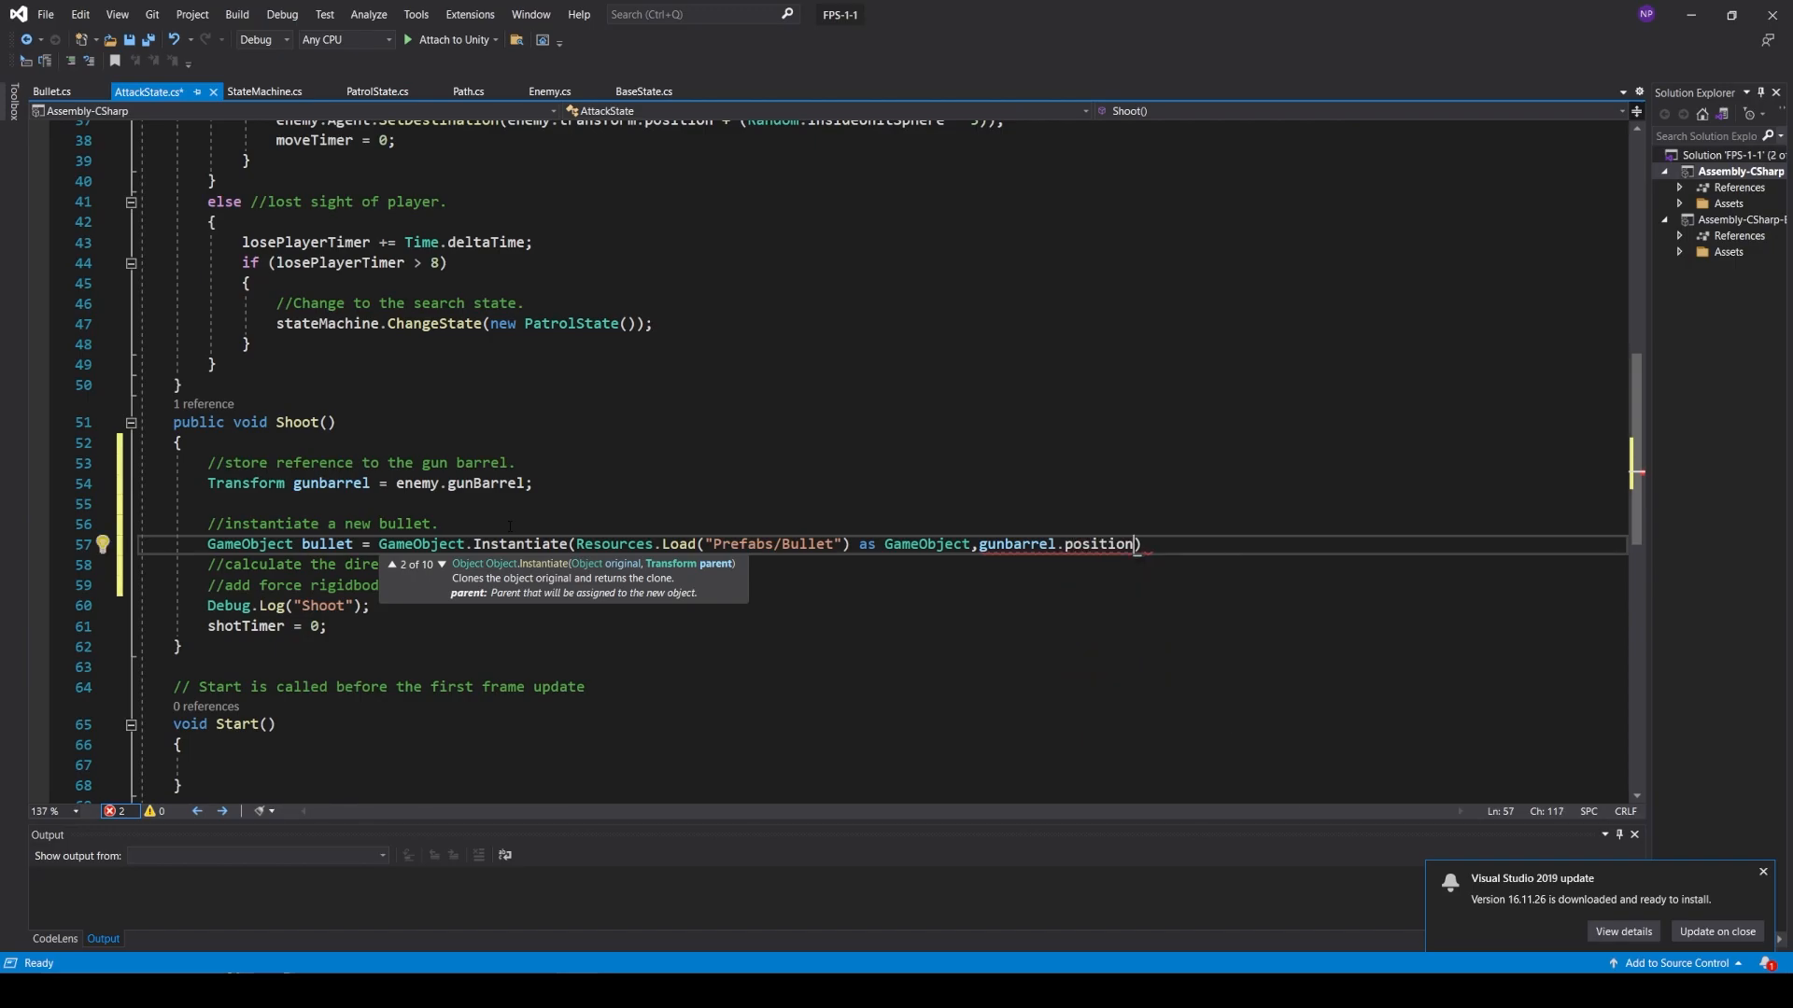
{"action": "type", "text": ","}
{"action": "type", "text": "enemy.transform.po"}
{"action": "key", "text": "BackSpace"}
{"action": "key", "text": "BackSpace"}
{"action": "type", "text": "rotation;"}
- Below the direction comment in Shoot(), declare Vector3 shootDirection as enemy.Player.transform.position - gunbarrel.transform.position
{"action": "left_click", "coordinate": [565, 564]}
{"action": "key", "text": "Return"}
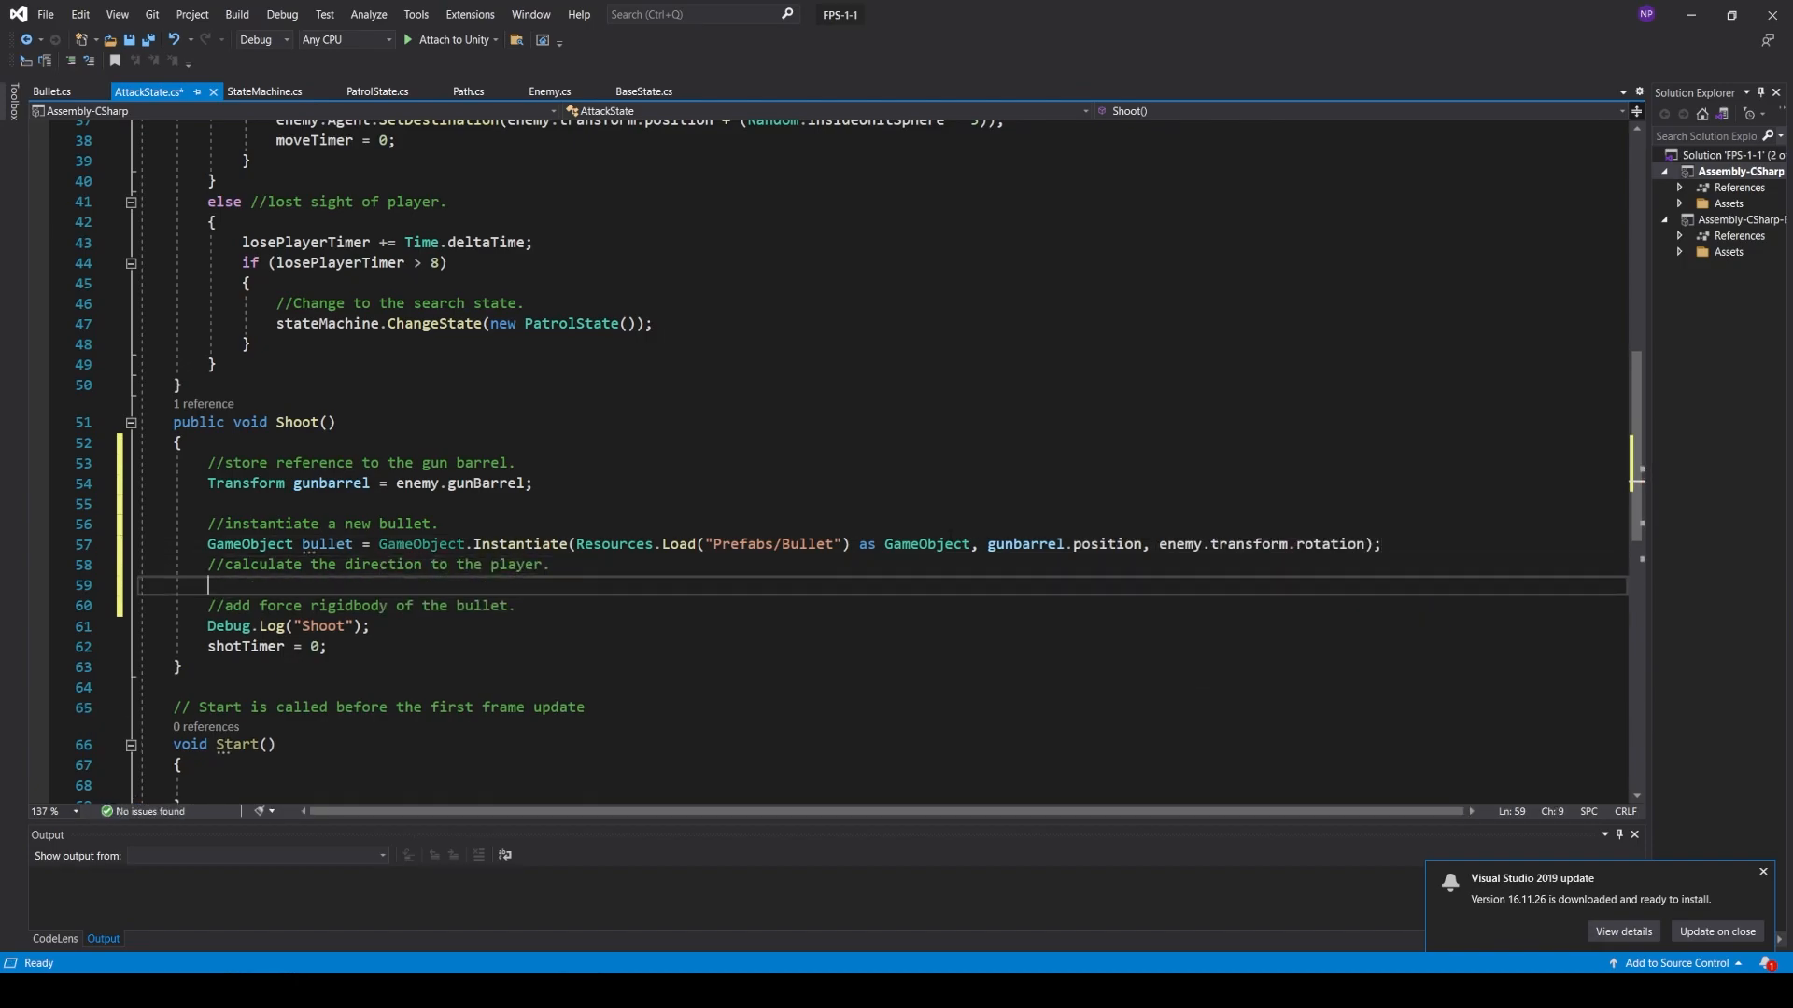
{"action": "type", "text": "Vector3"}
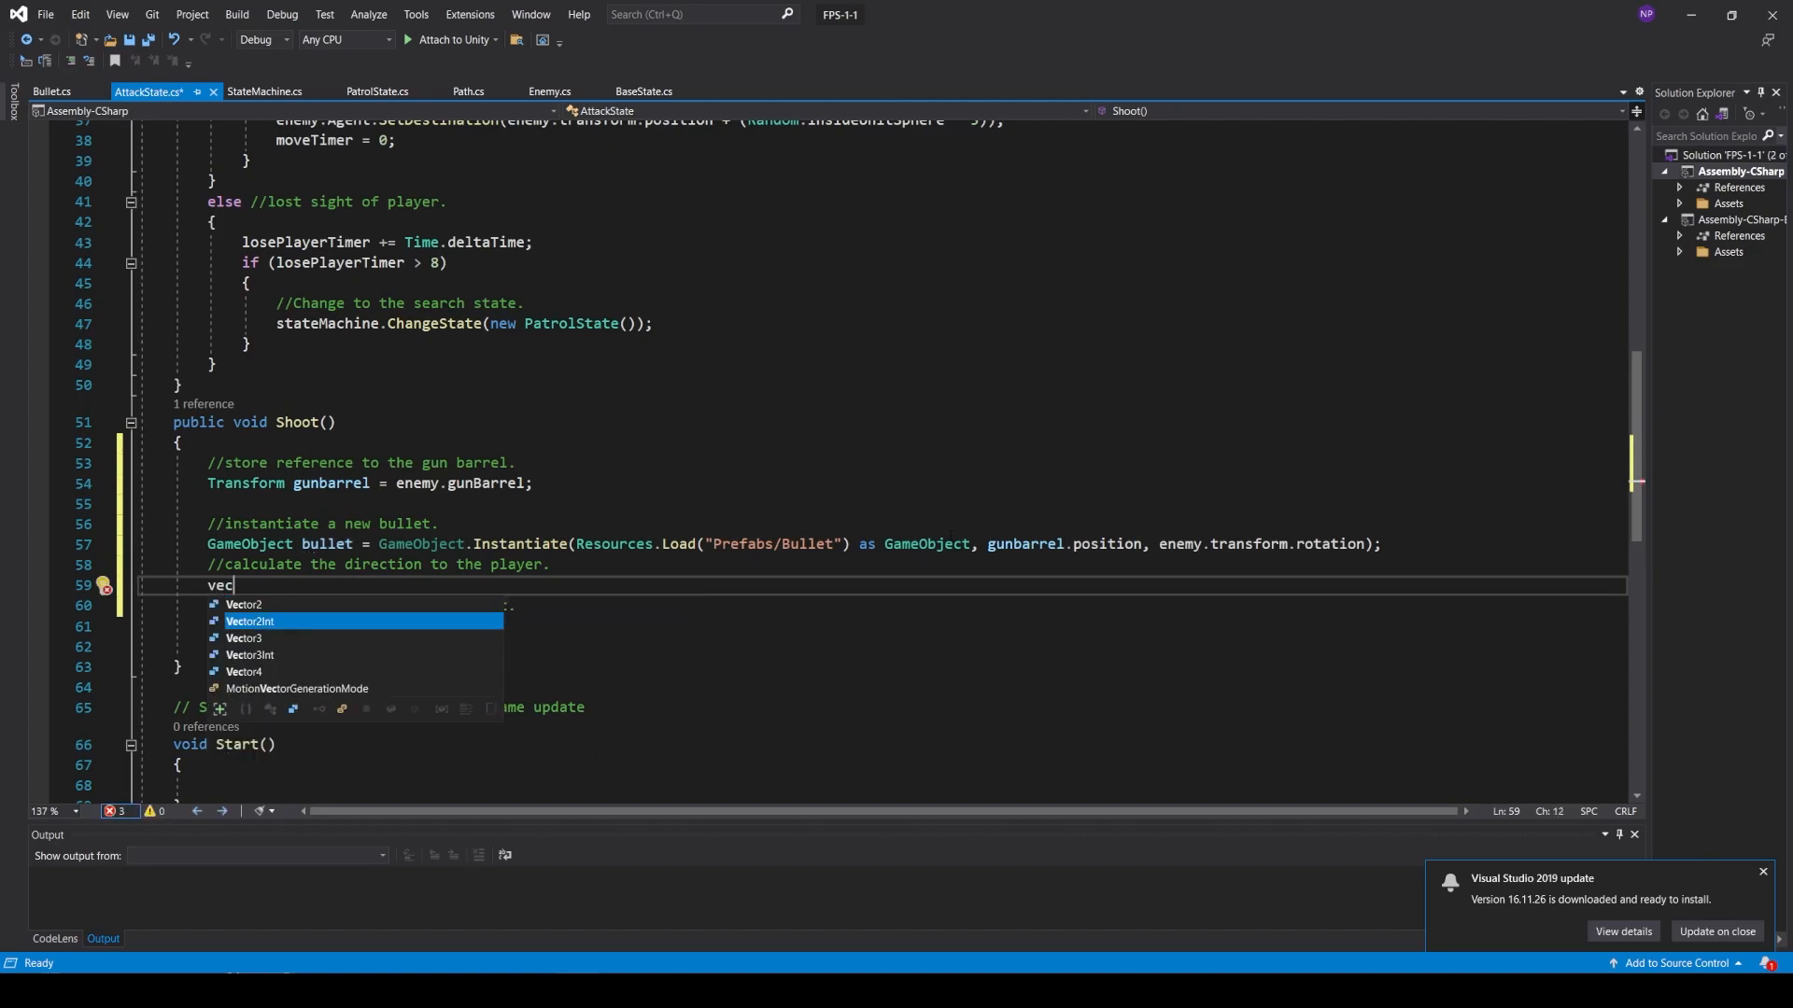
{"action": "type", "text": " s"}
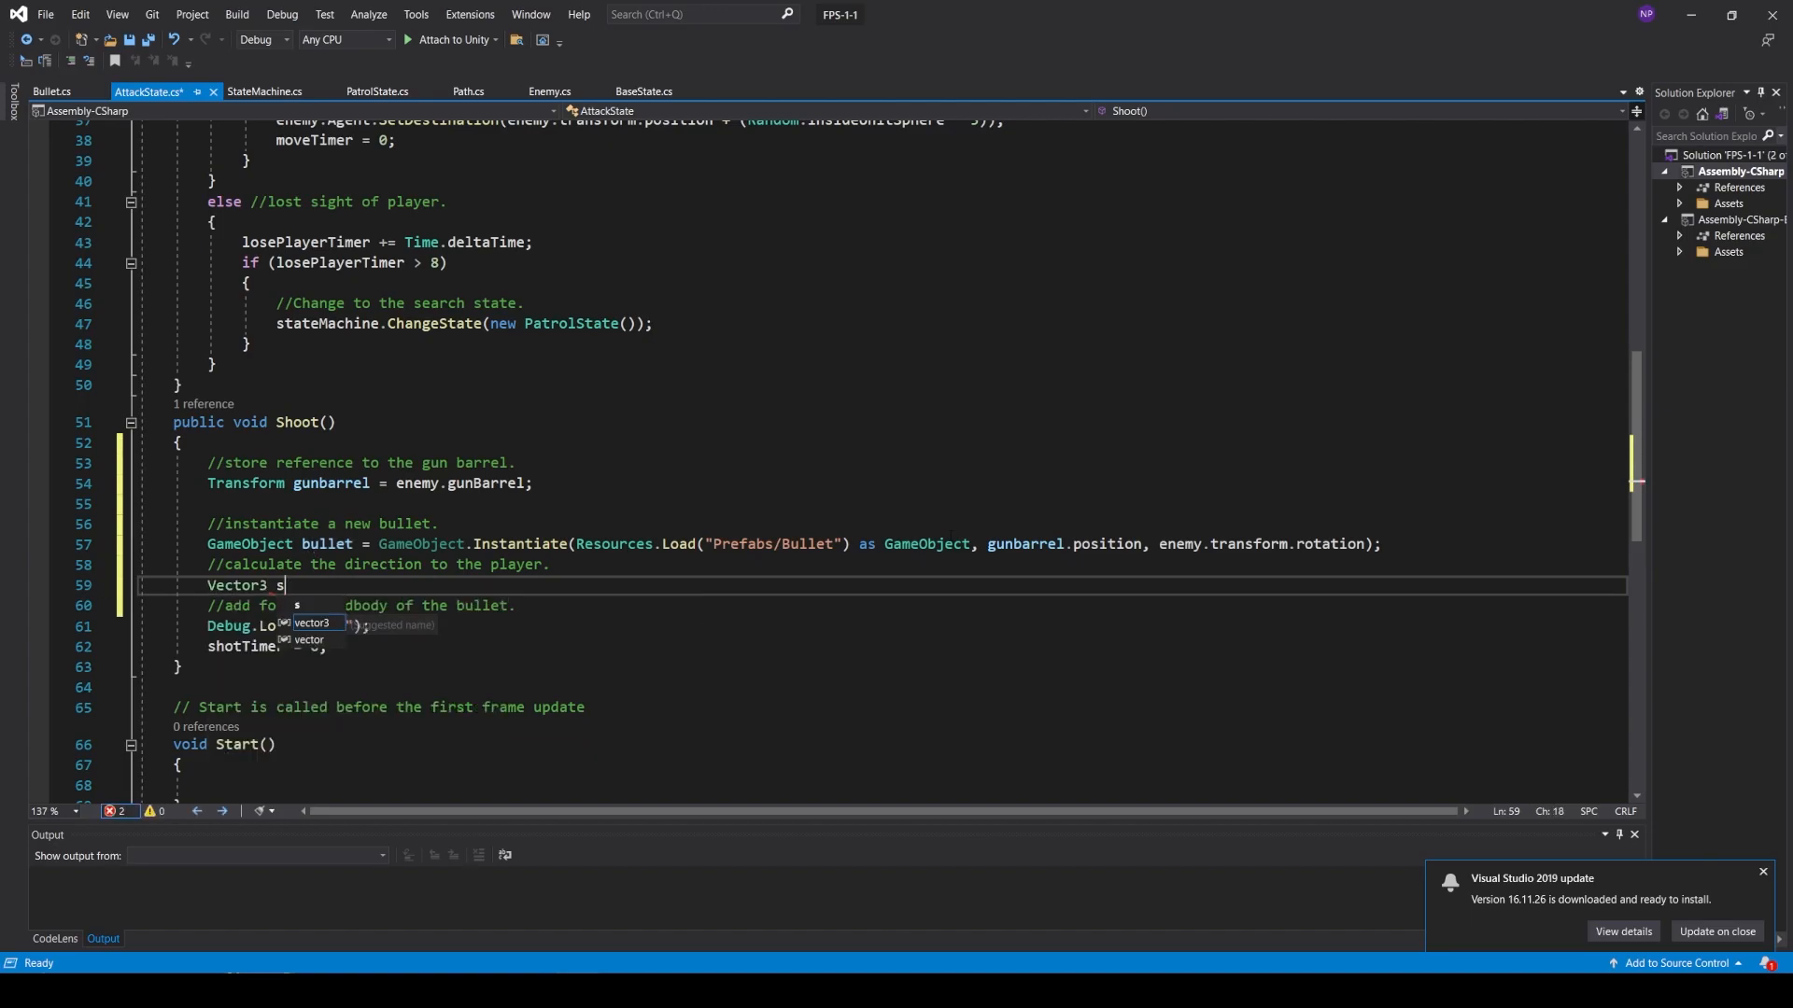
{"action": "type", "text": "hootDirection = "}
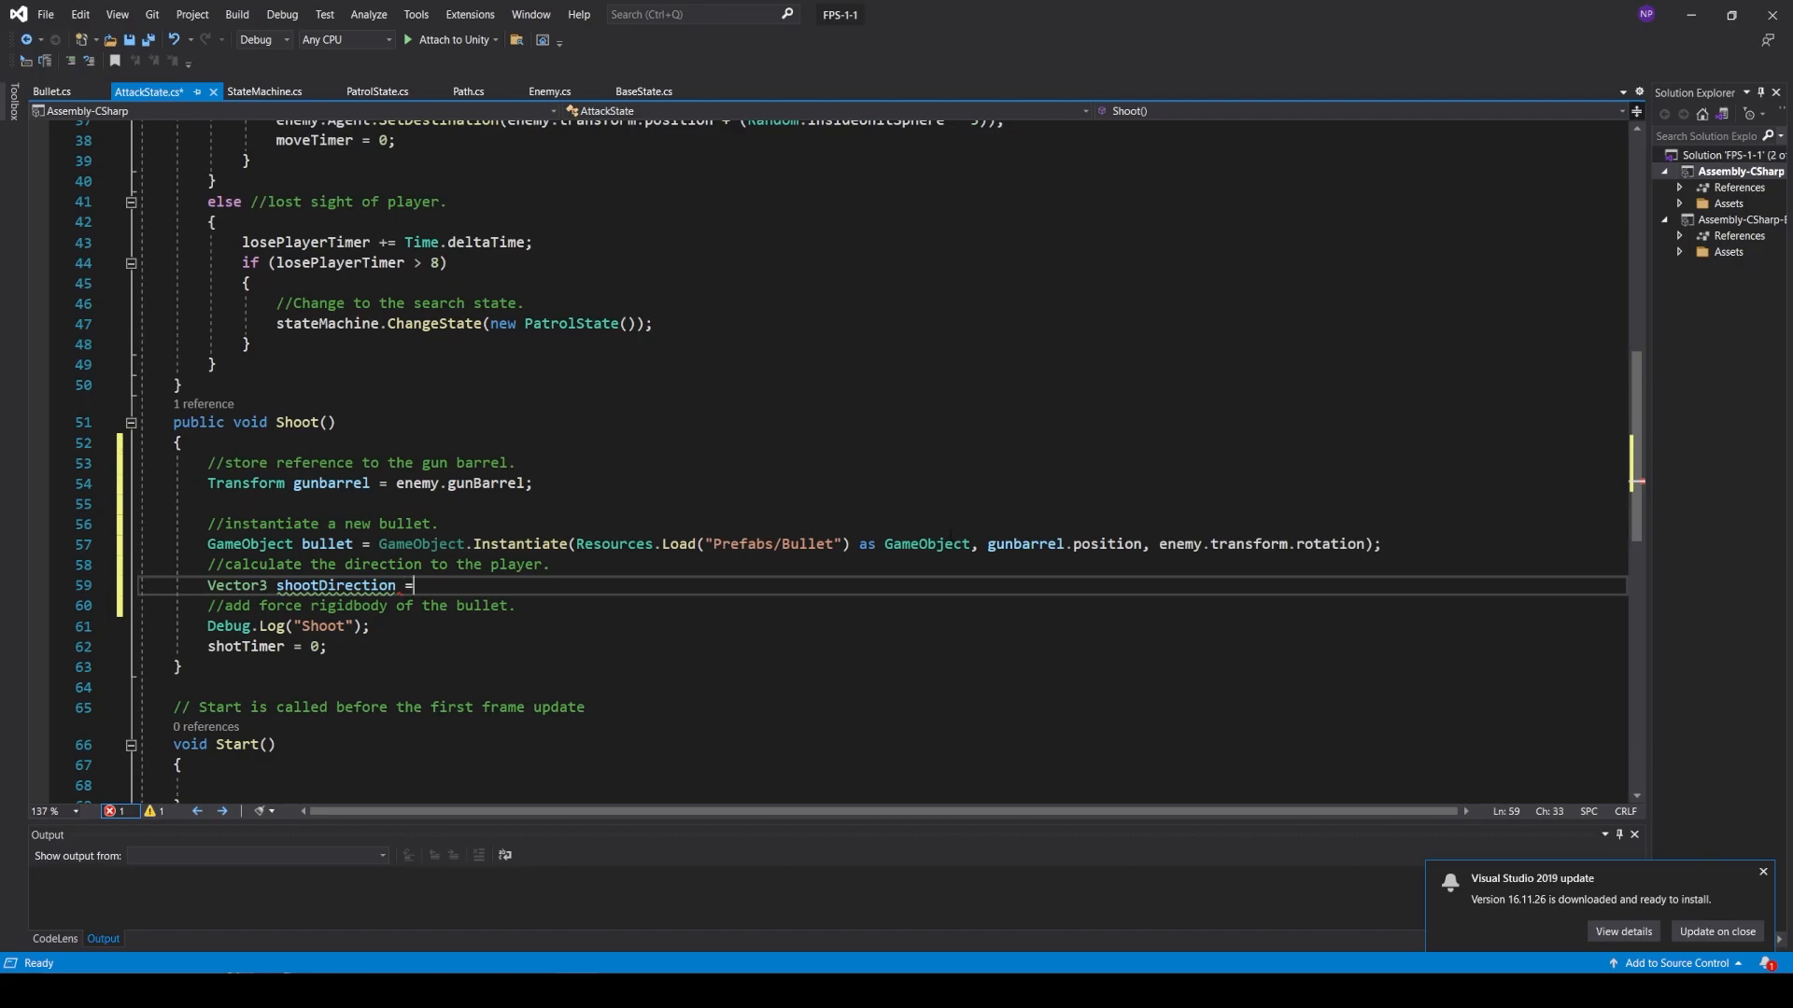
{"action": "type", "text": "enemy.player."}
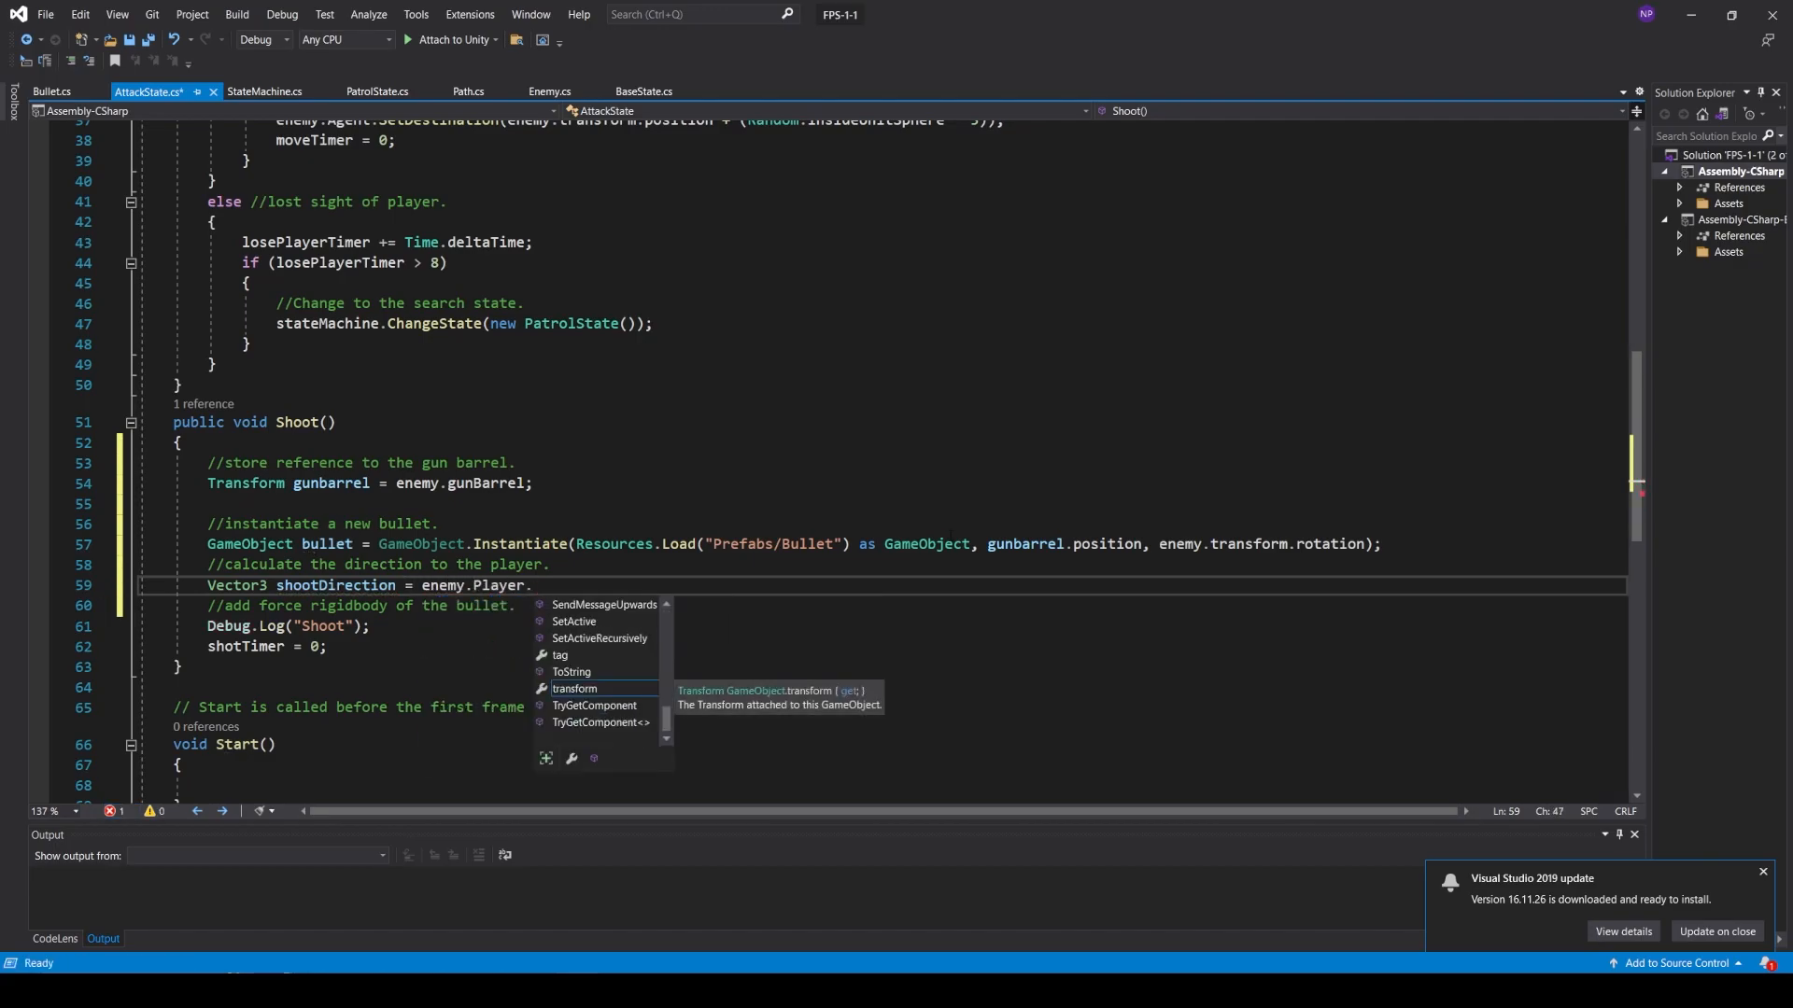
{"action": "type", "text": "transform.position - "}
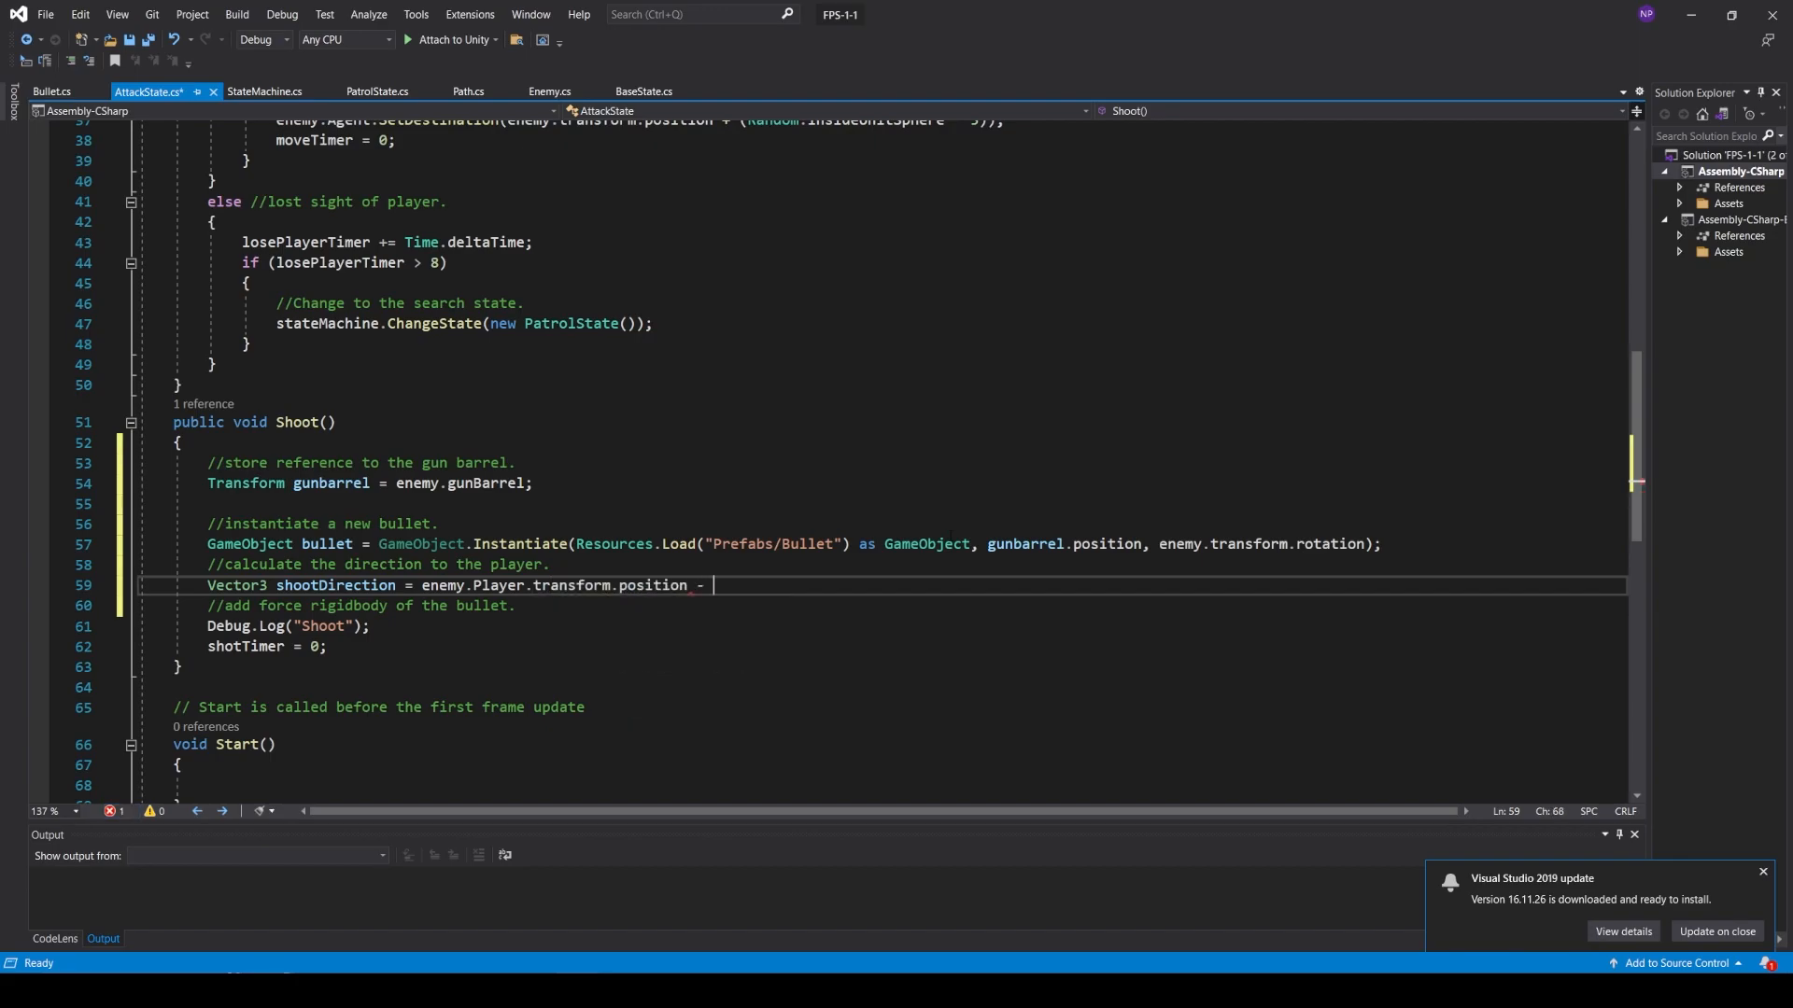
{"action": "type", "text": "gunbarrel.transform.pos"}
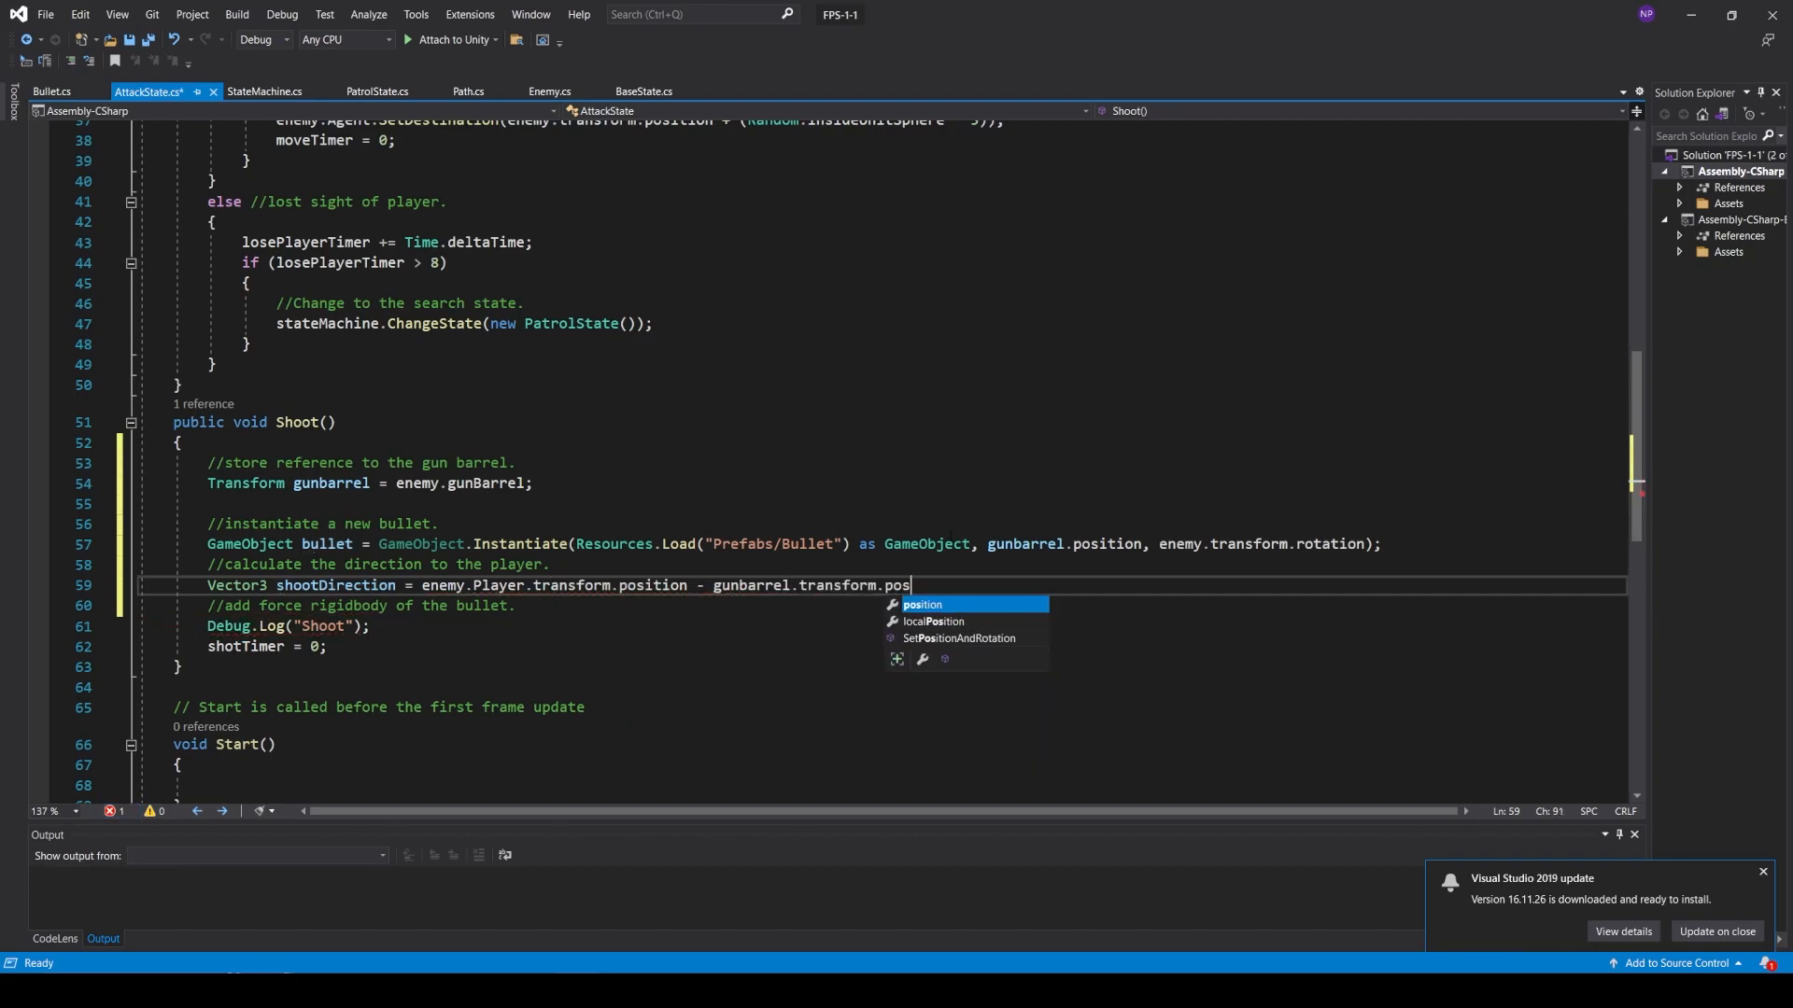
{"action": "key", "text": "Tab"}
{"action": "type", "text": ");"}
- Enclose the shootDirection subtraction in parentheses and append .normalized before the semicolon
{"action": "left_click", "coordinate": [422, 585]}
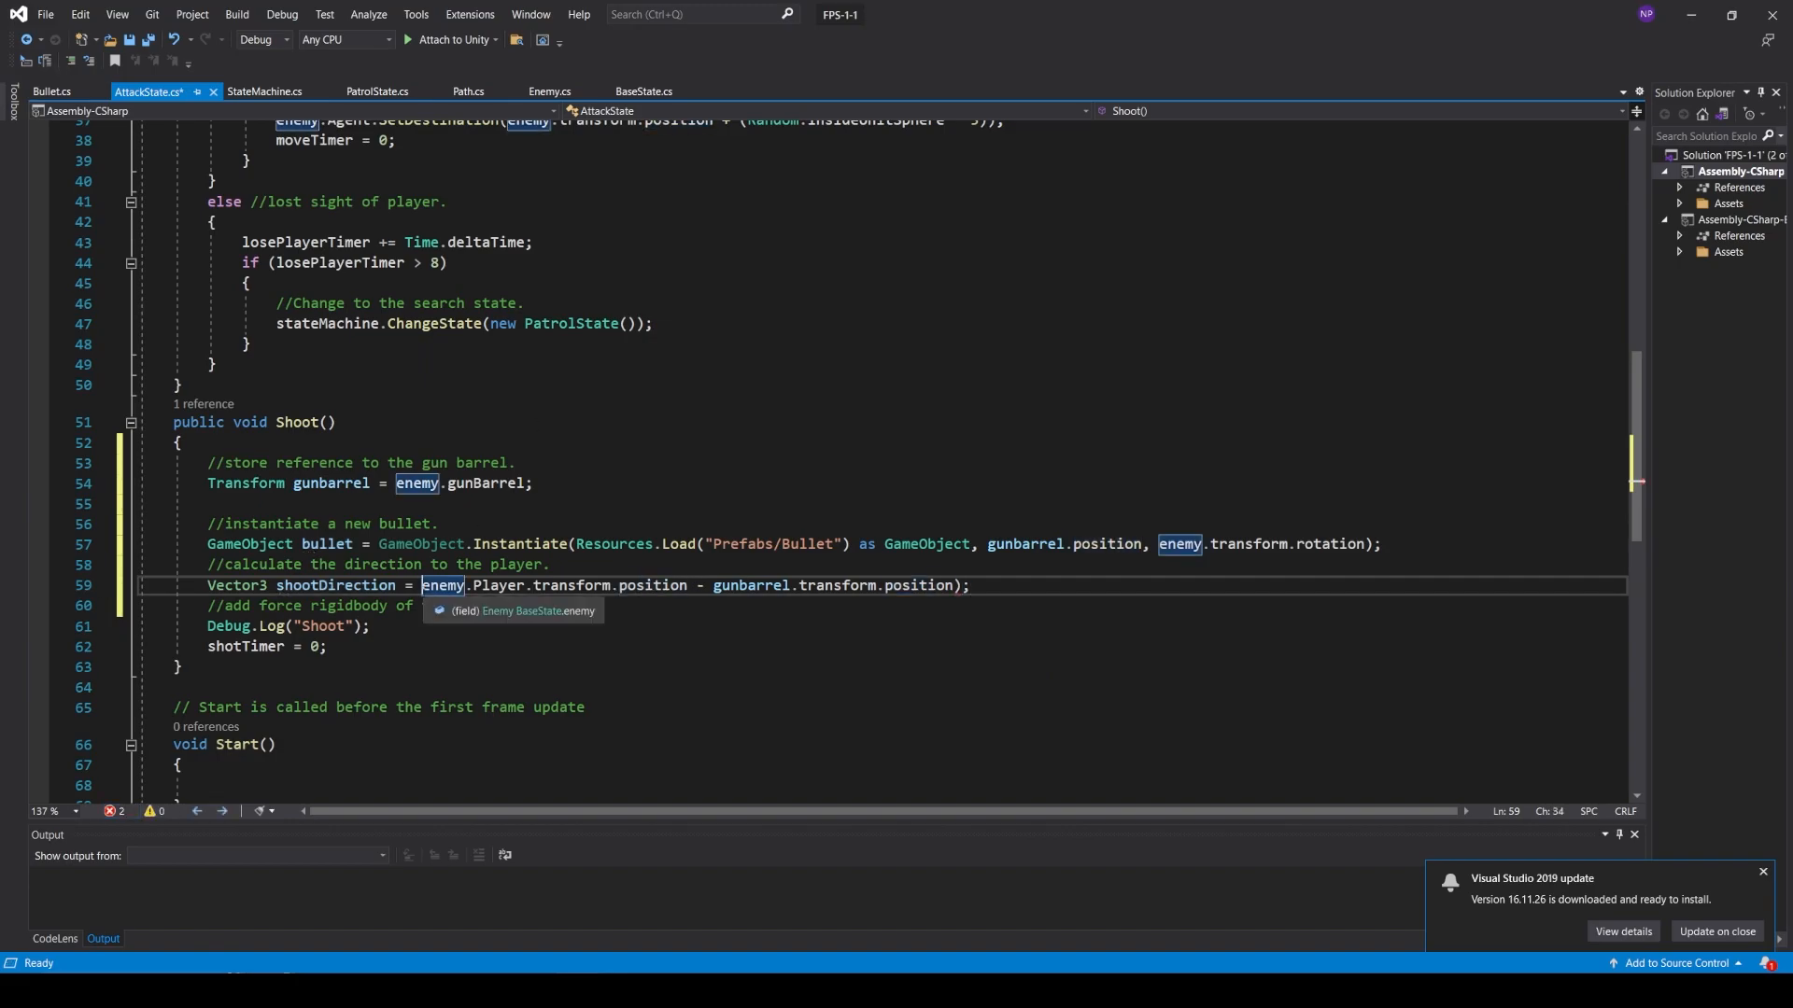
{"action": "type", "text": "("}
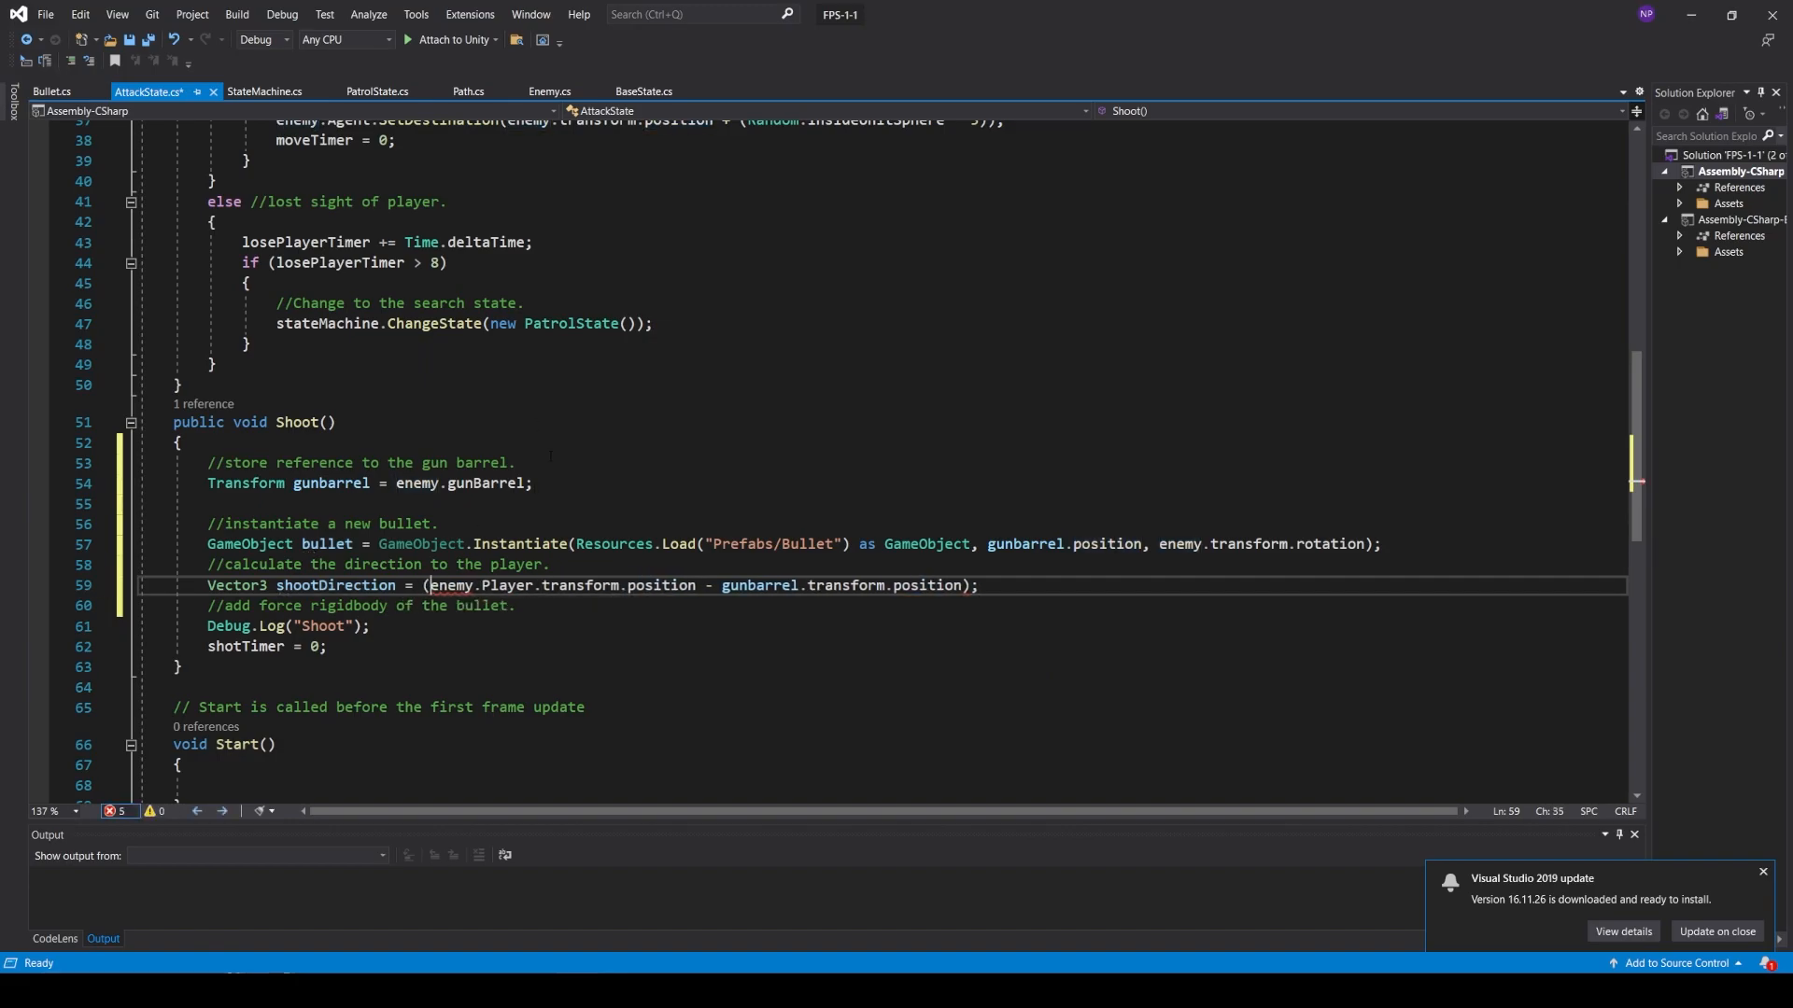
{"action": "left_click", "coordinate": [968, 585]}
{"action": "type", "text": ").normalized"}
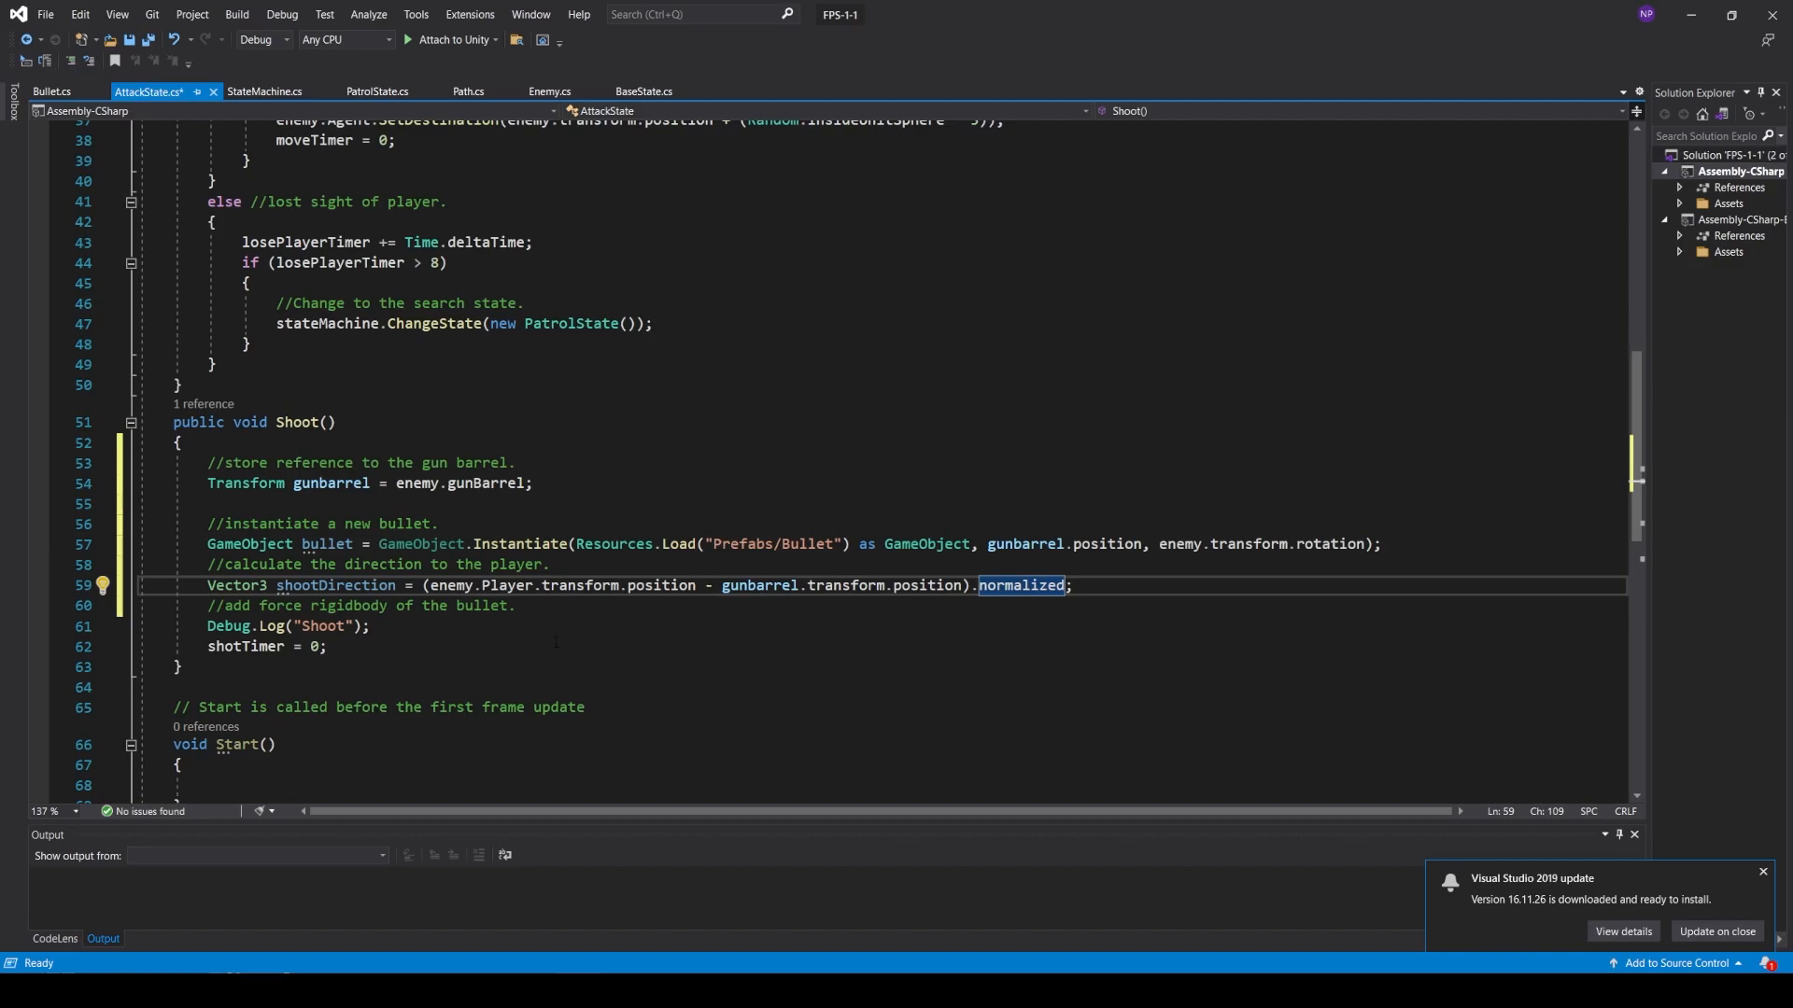
- Below the add force comment, add bullet.GetComponent<Rigidbody>().velocity = shootDirection * 40; and save the script
{"action": "key", "text": "Down"}
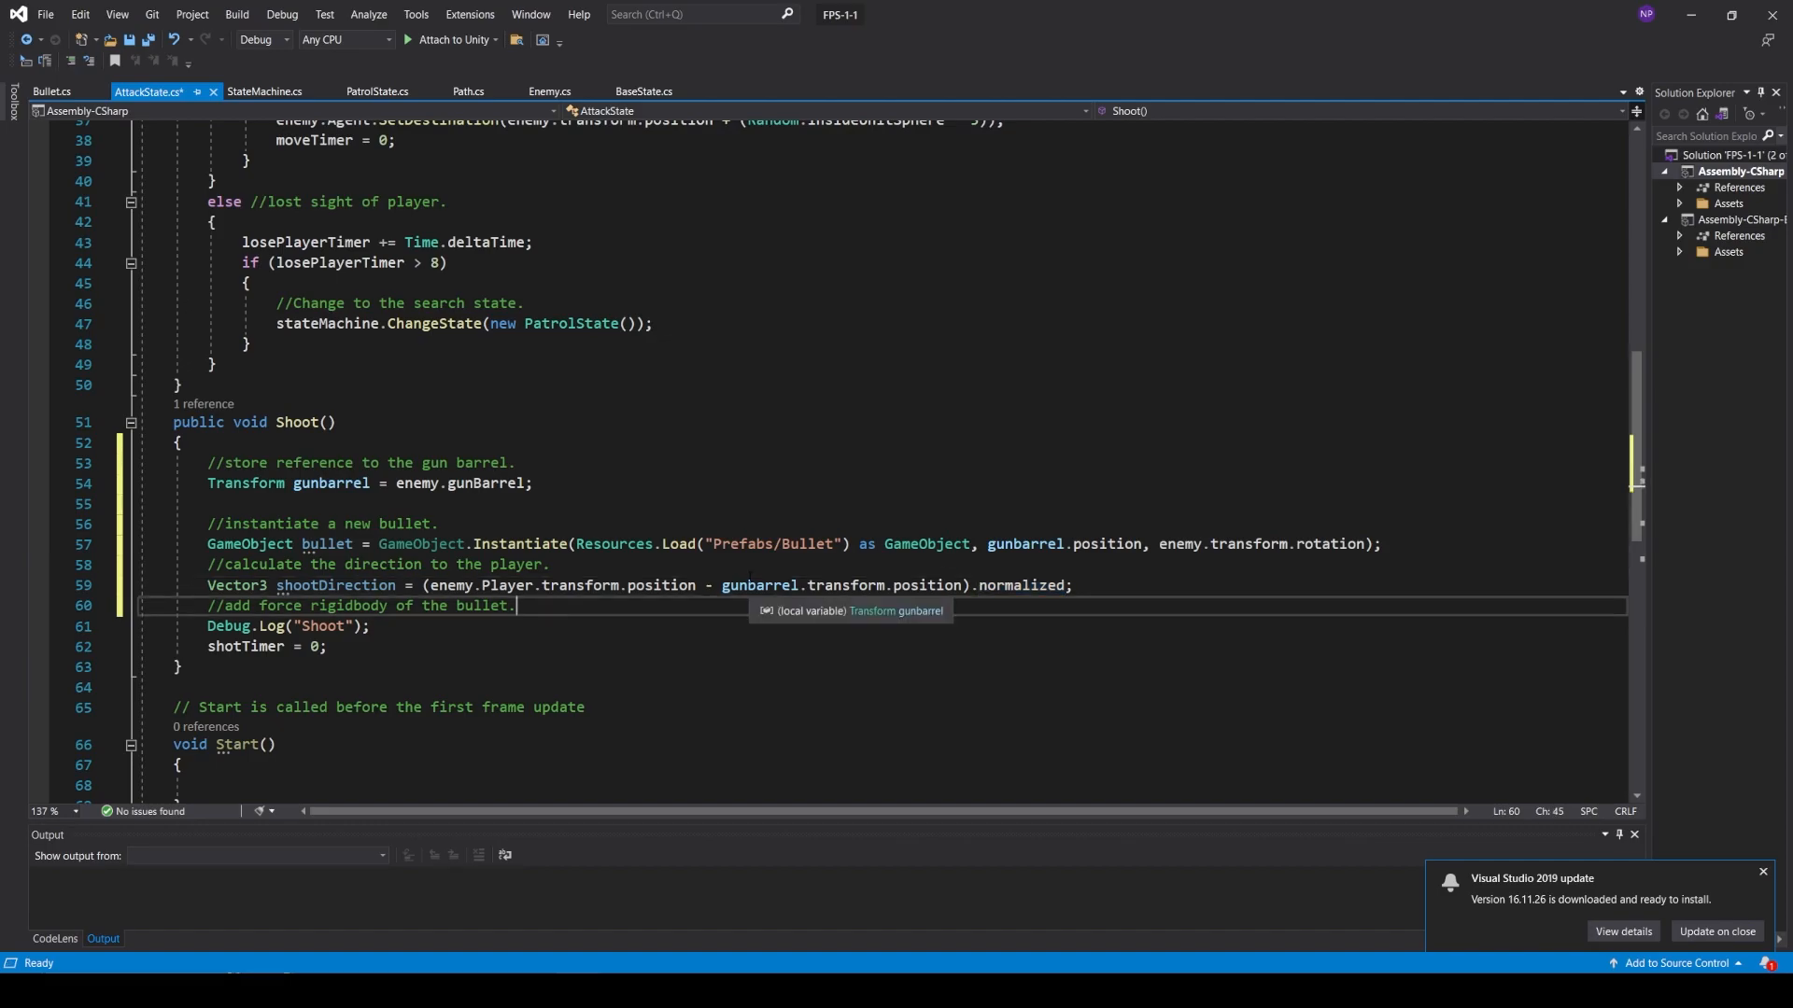
{"action": "key", "text": "Return"}
{"action": "type", "text": "bullet.get"}
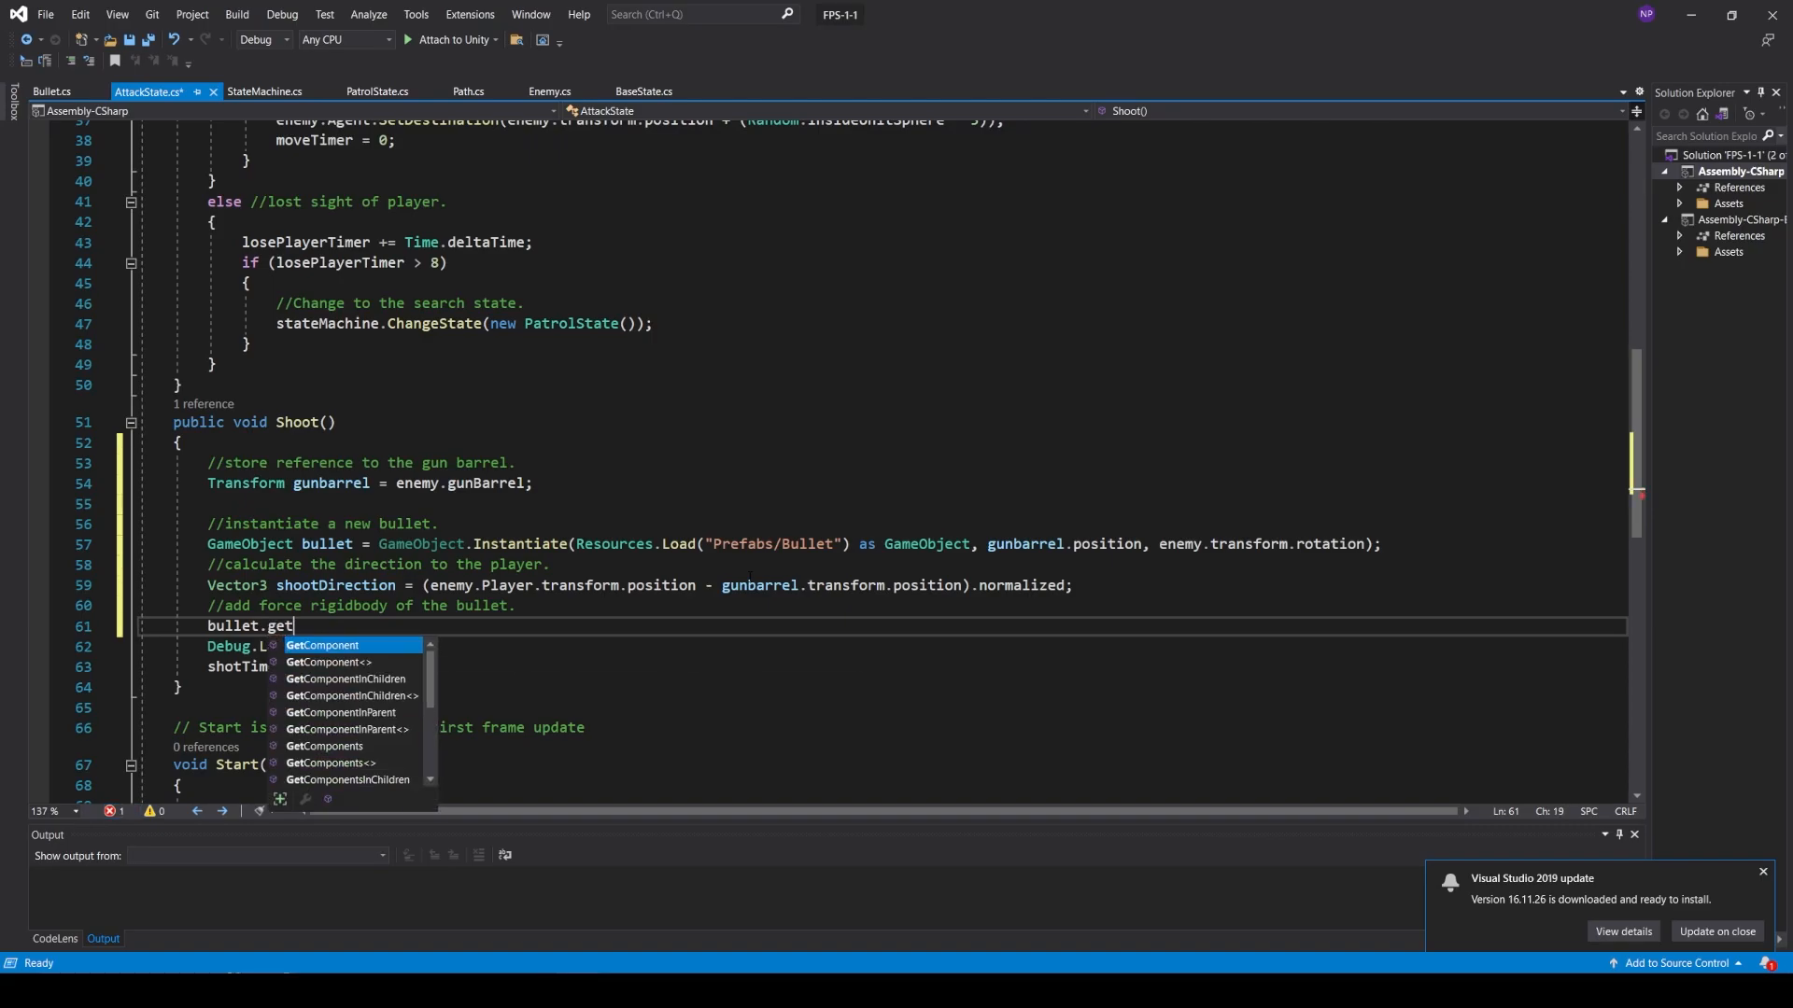
{"action": "key", "text": "Tab"}
{"action": "type", "text": "<Rigidbody>()"}
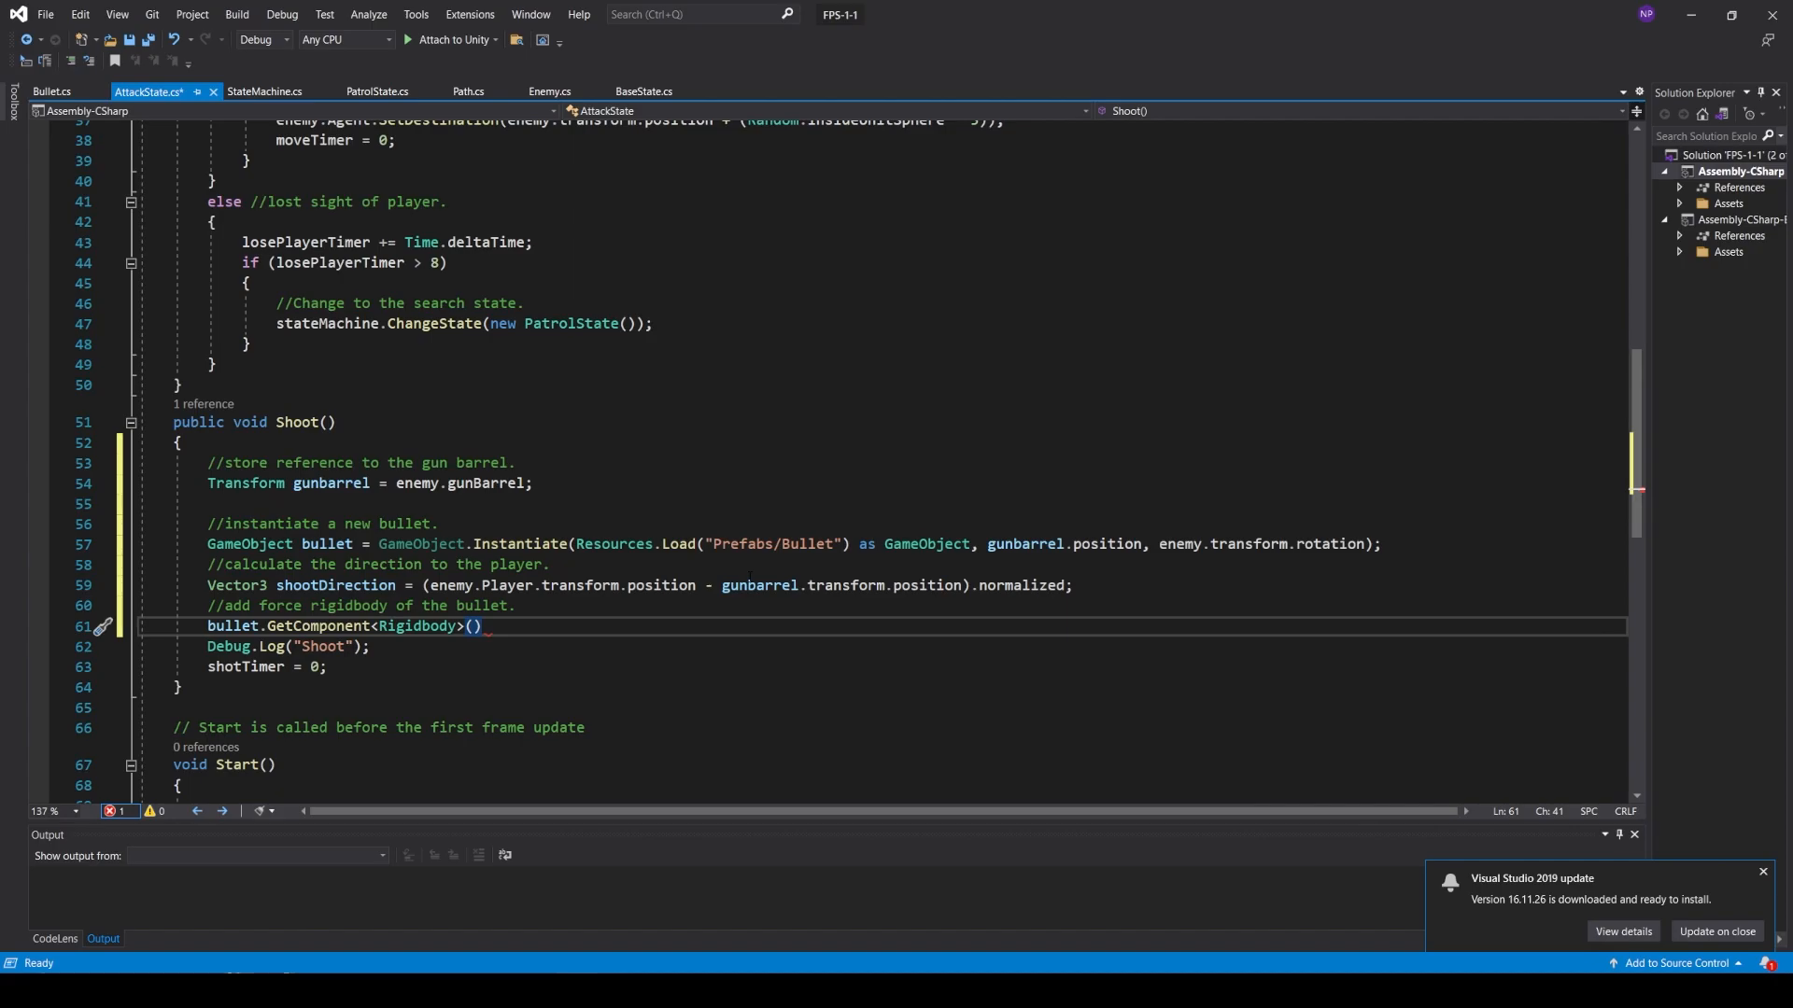
{"action": "type", "text": "."}
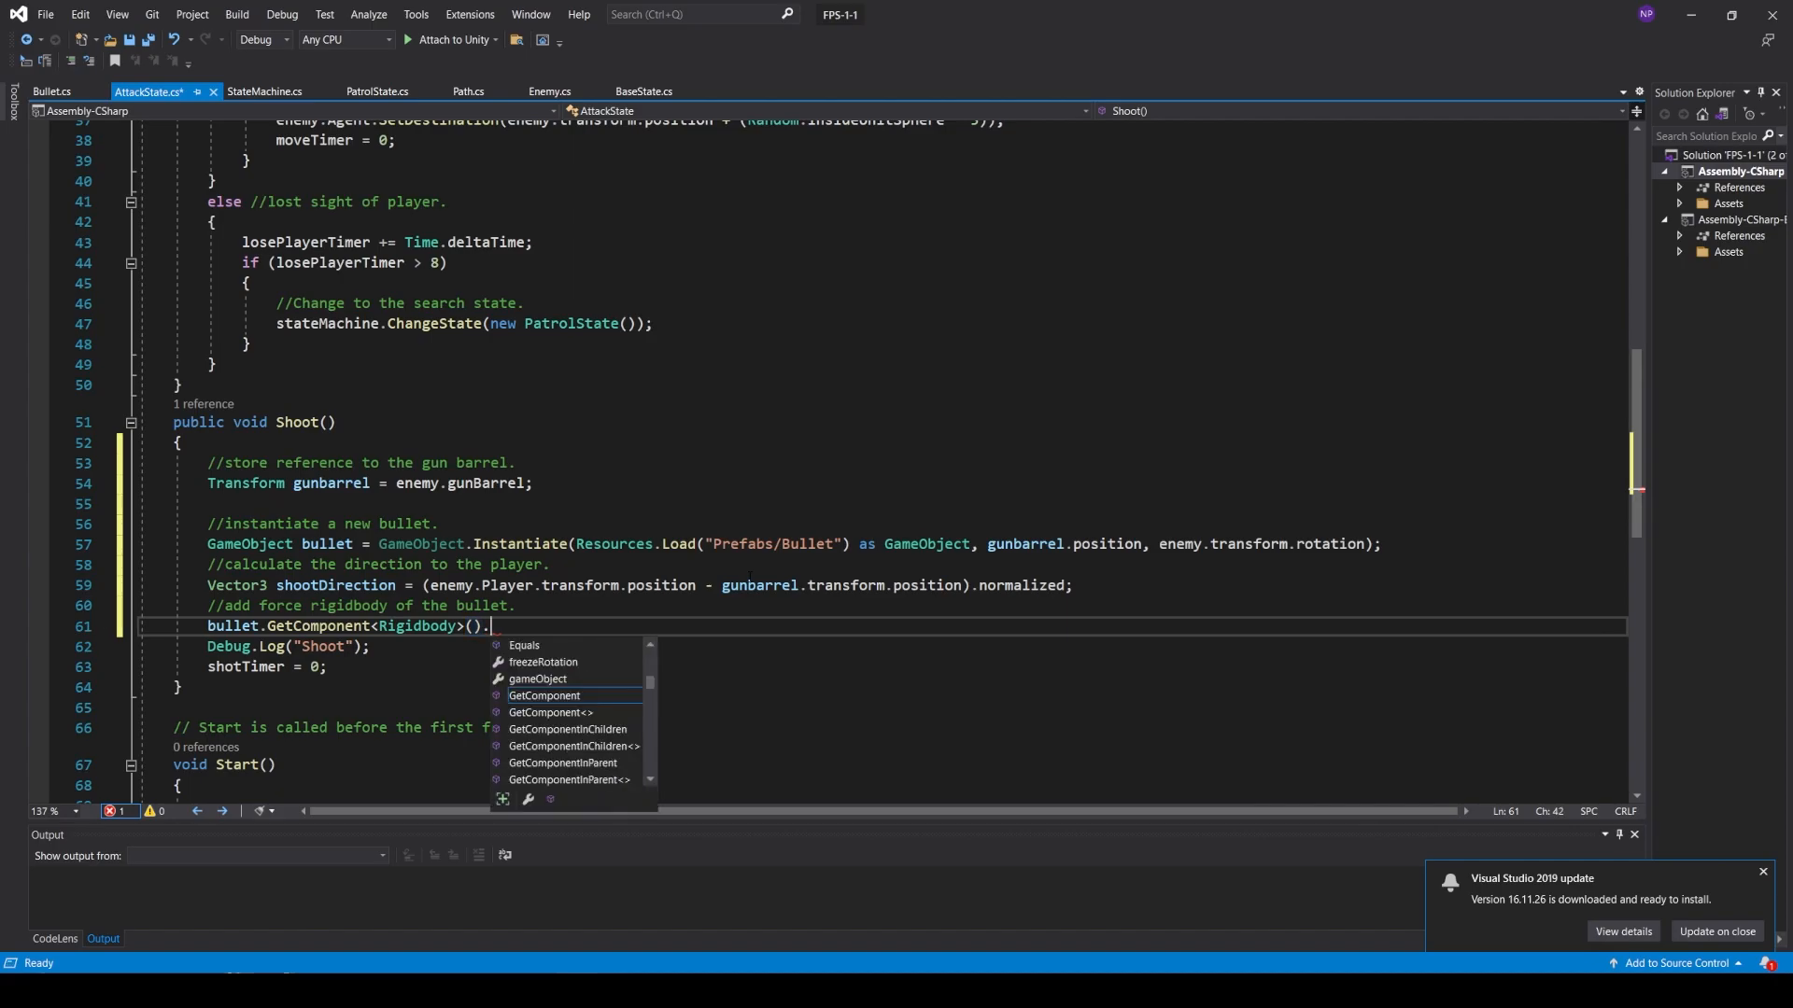
{"action": "type", "text": "velocity = sh"}
{"action": "type", "text": "ootDirection"}
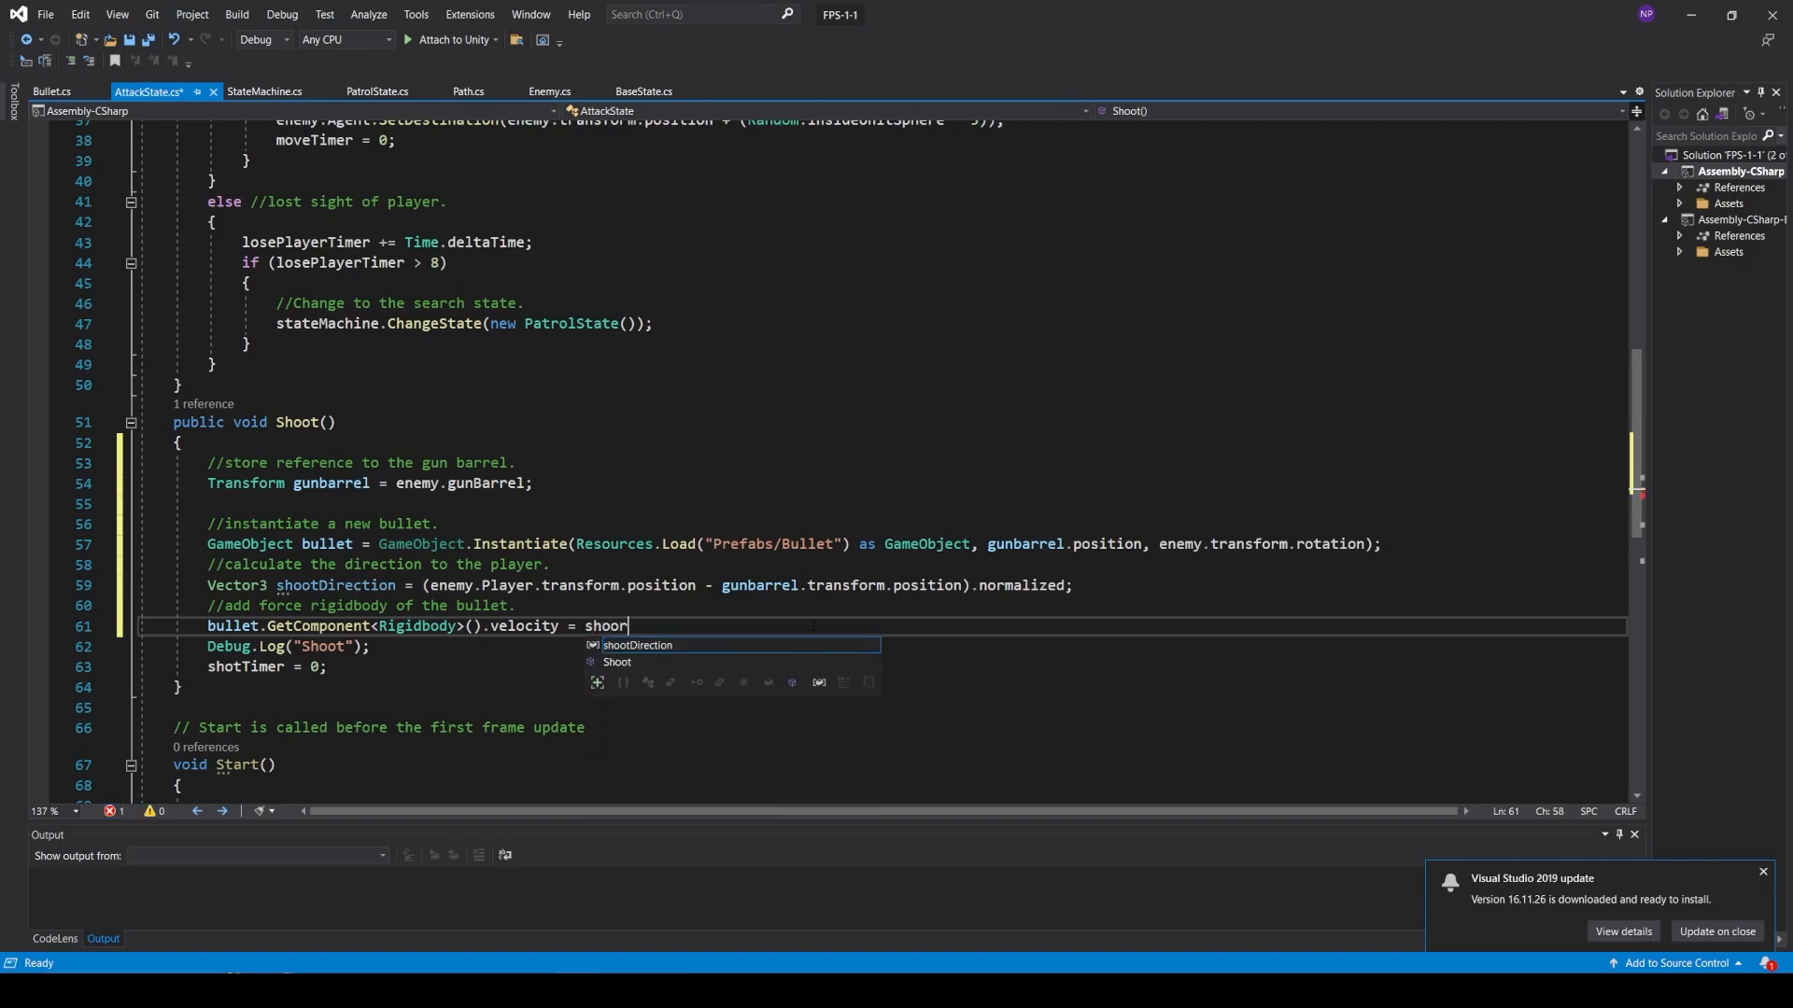
{"action": "type", "text": " * "}
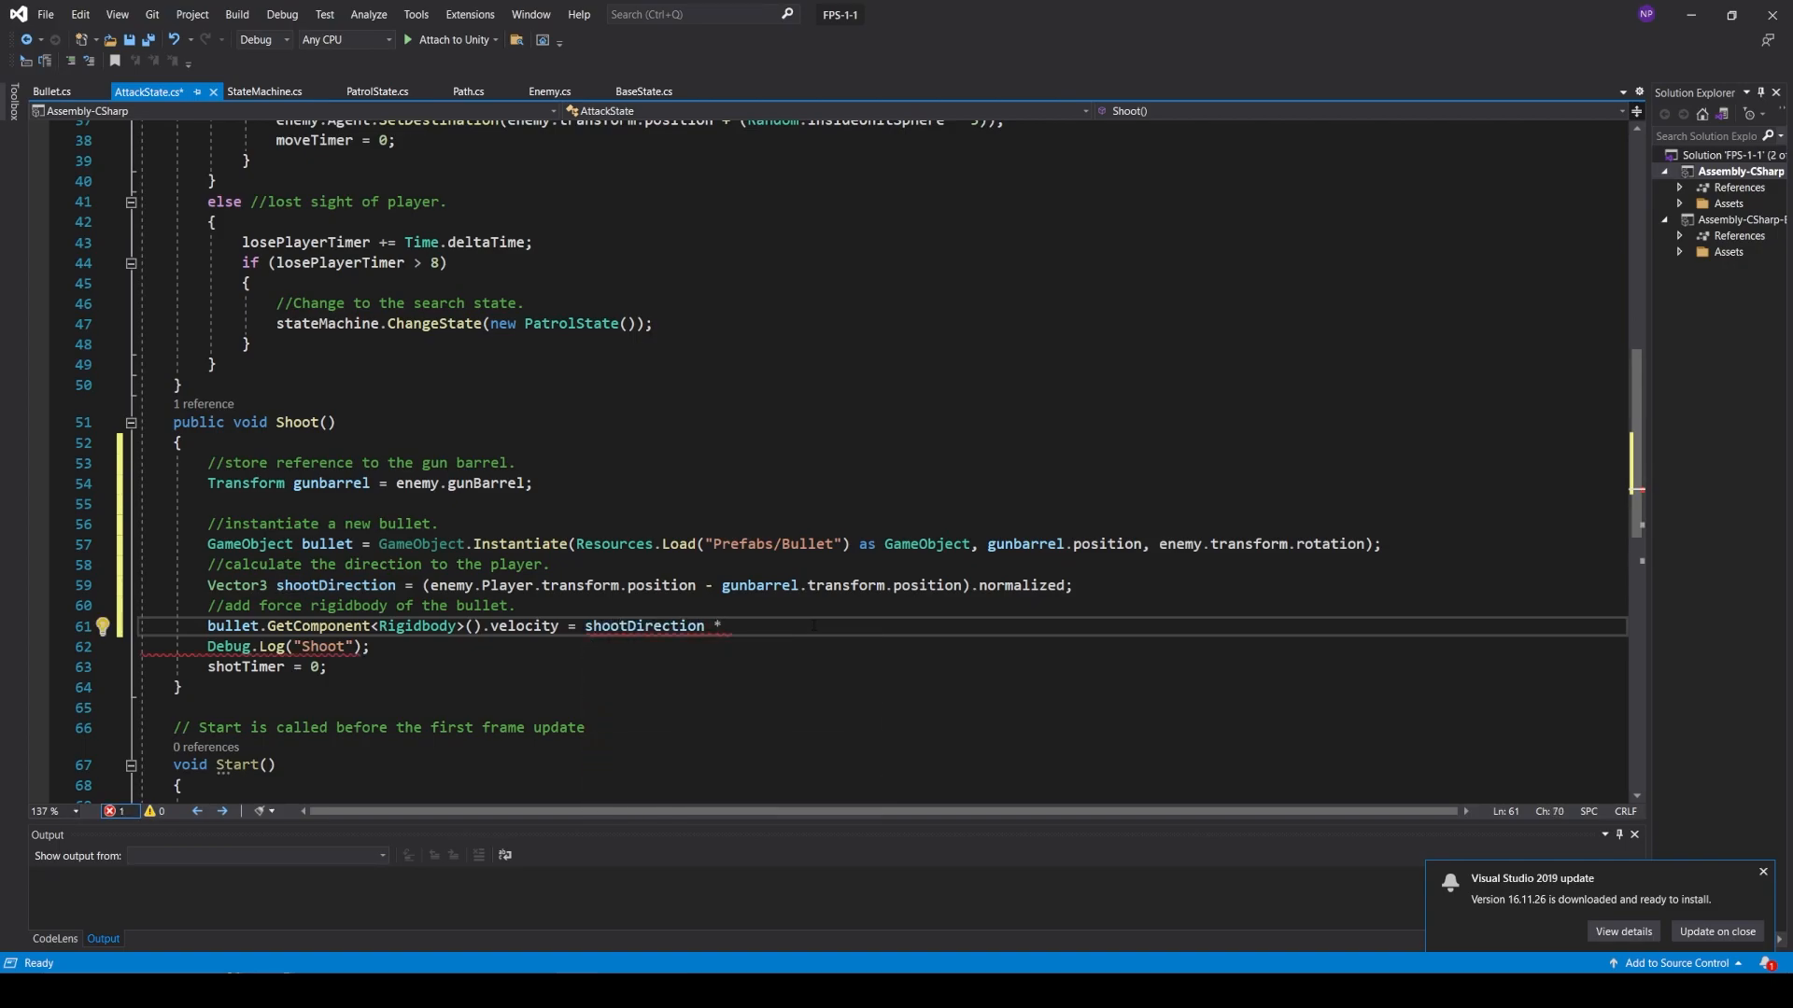
{"action": "type", "text": "40;"}
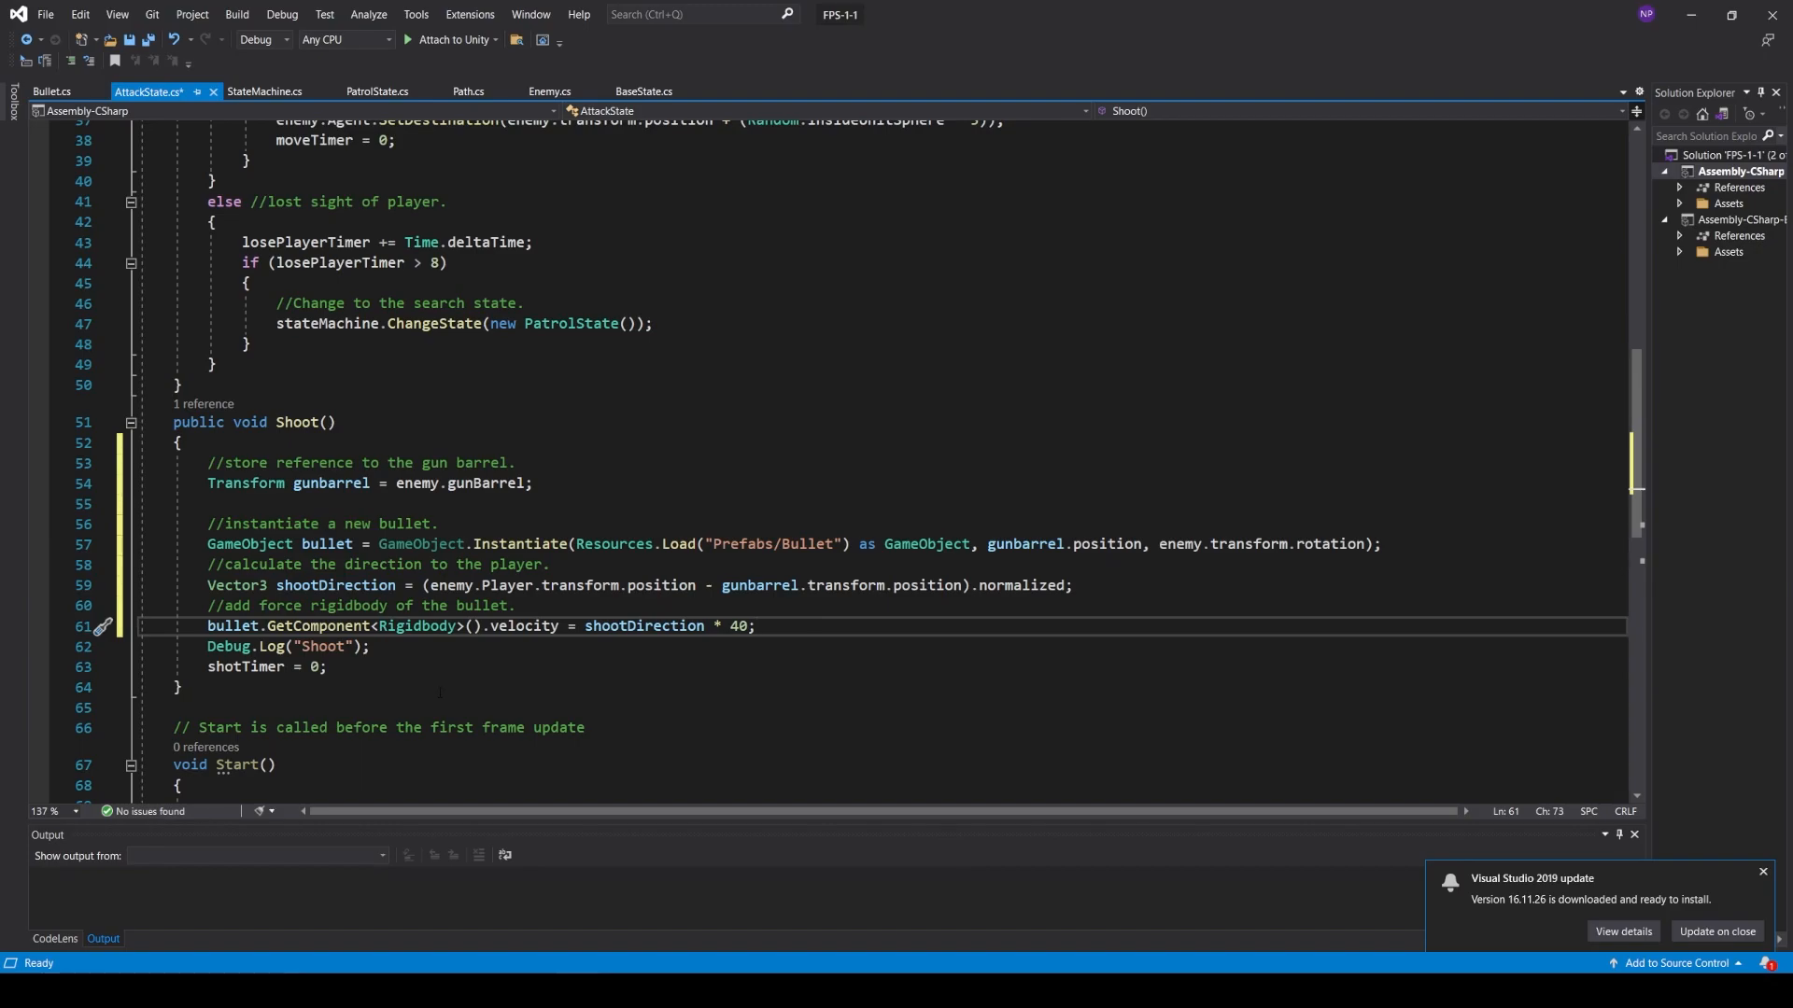
{"action": "key", "text": "ctrl+s"}
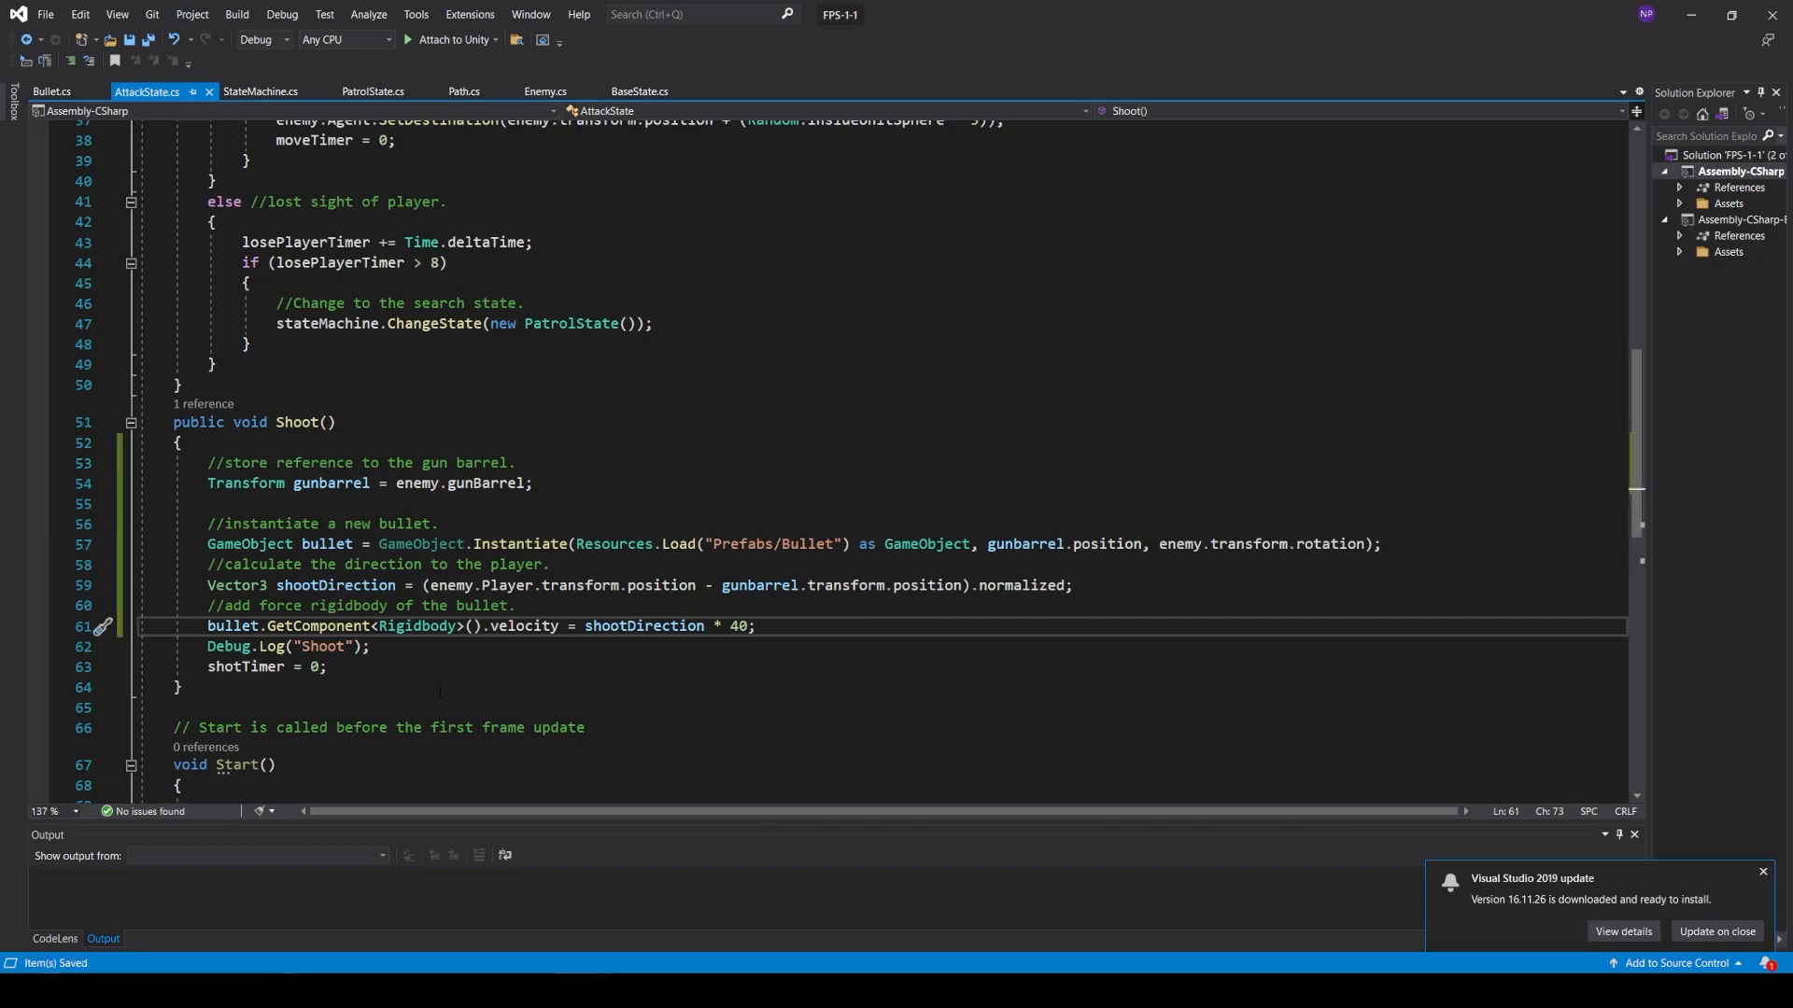
- Switch to Unity and delete the Bullet object from the scene hierarchy
{"action": "key", "text": "alt+Tab"}
{"action": "key", "text": "alt+Tab"}
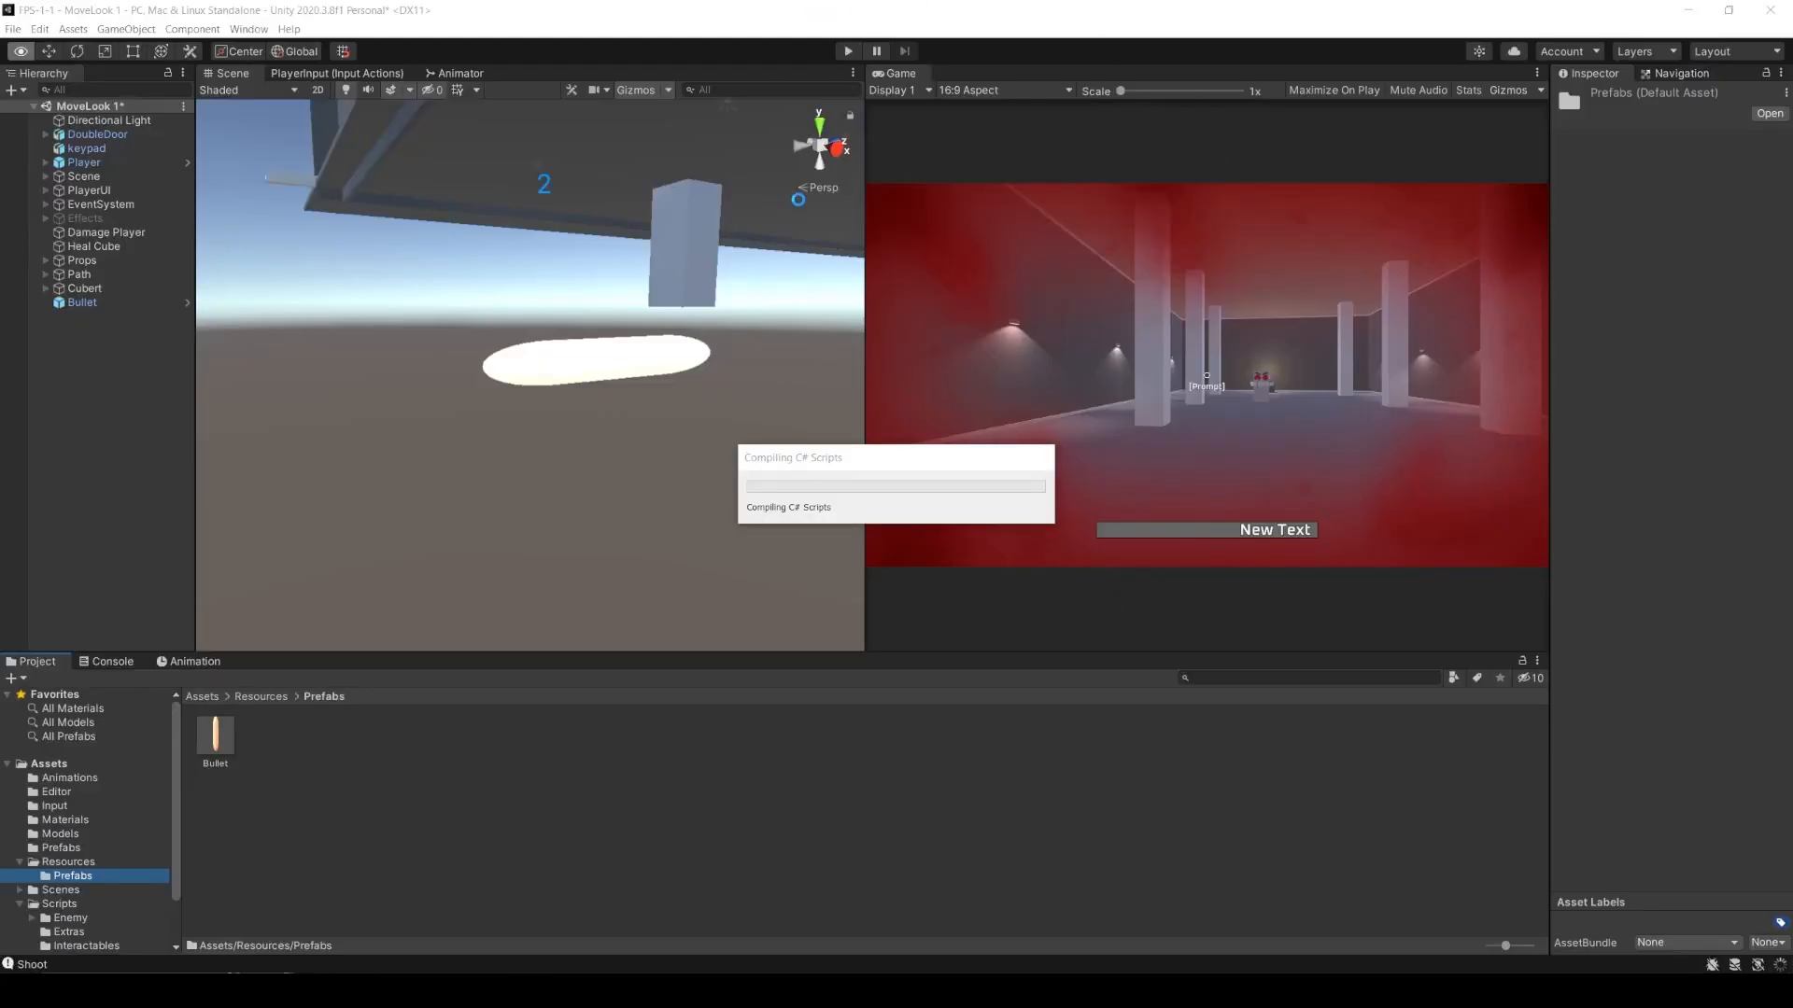
{"action": "left_click", "coordinate": [78, 305]}
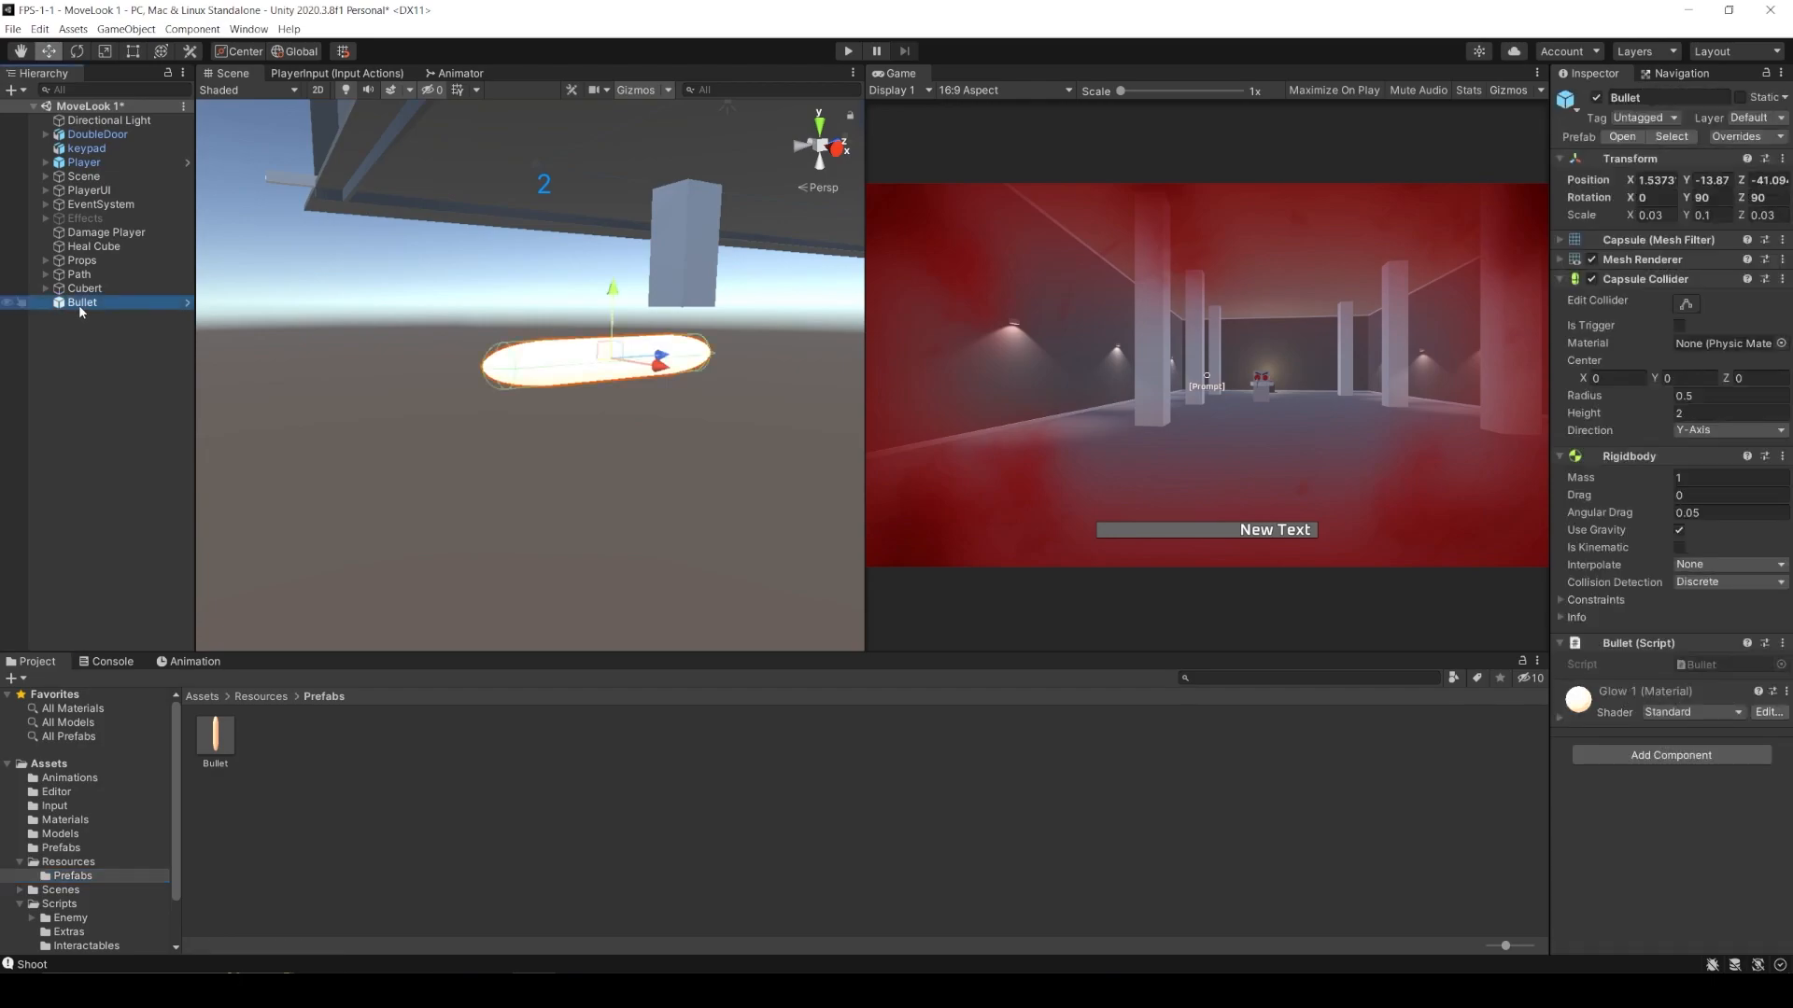
{"action": "key", "text": "Delete"}
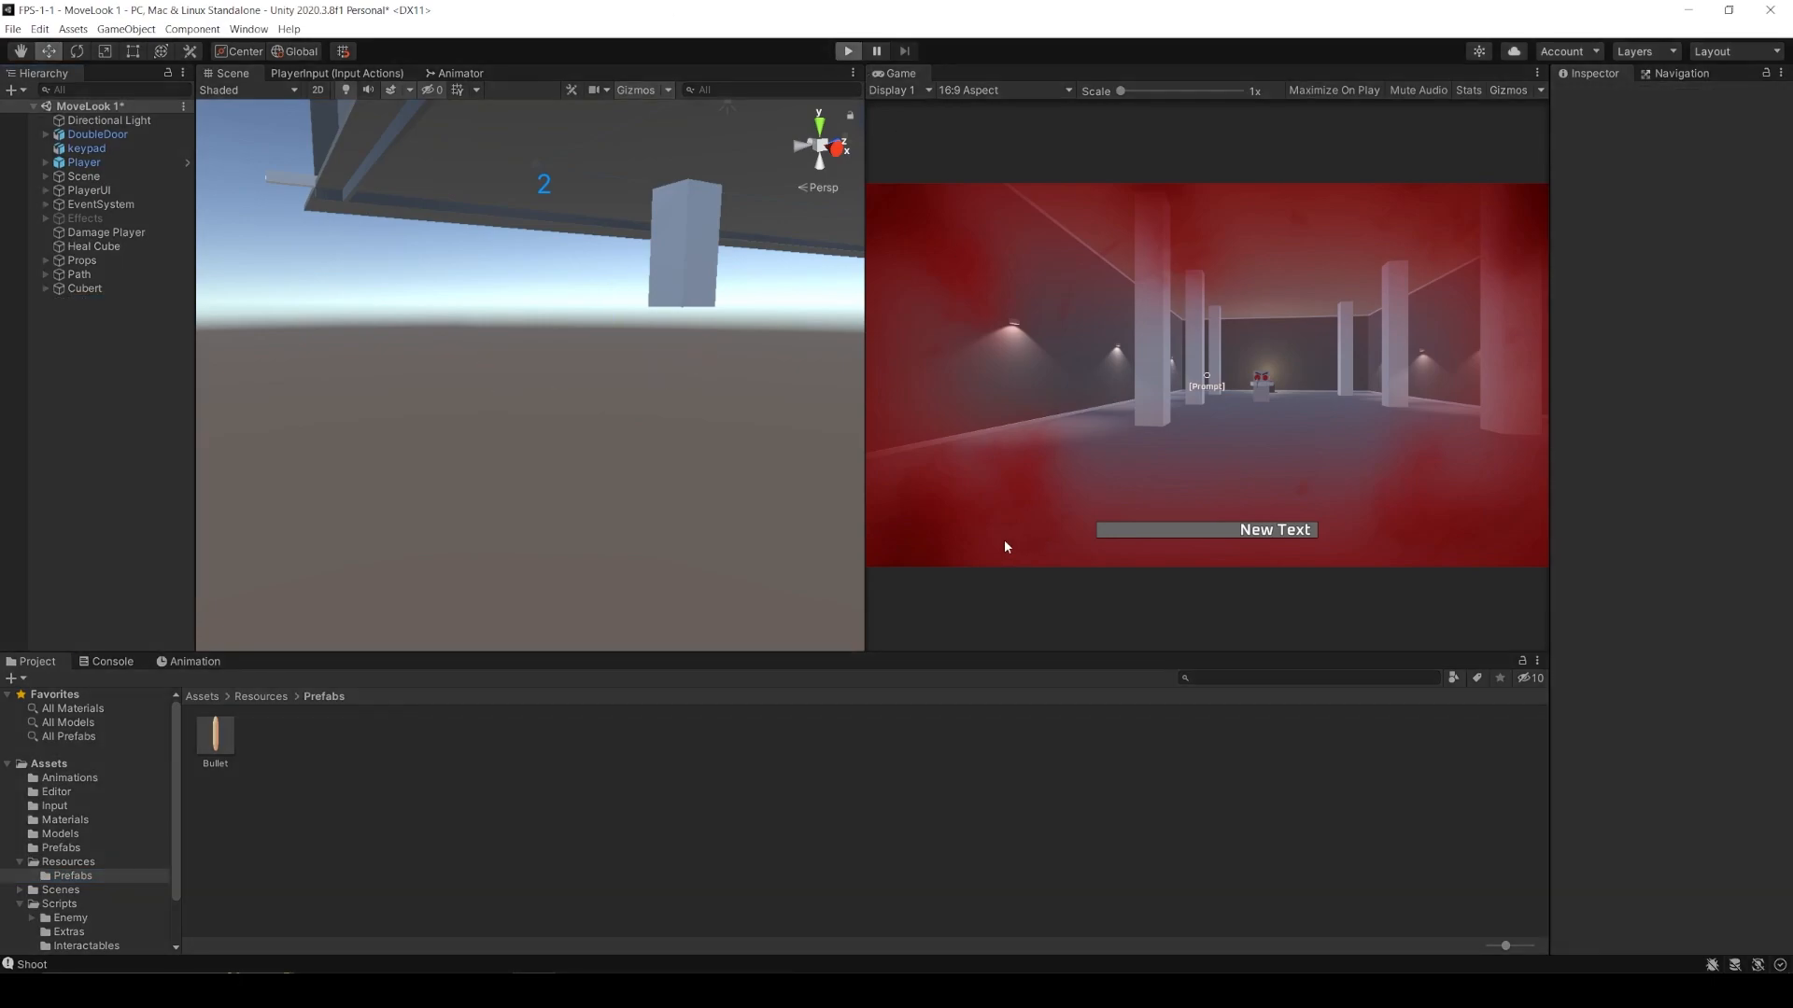
- Play the scene, move the player toward the Cubert enemy to test its shooting, and stop play mode
{"action": "key", "text": "w"}
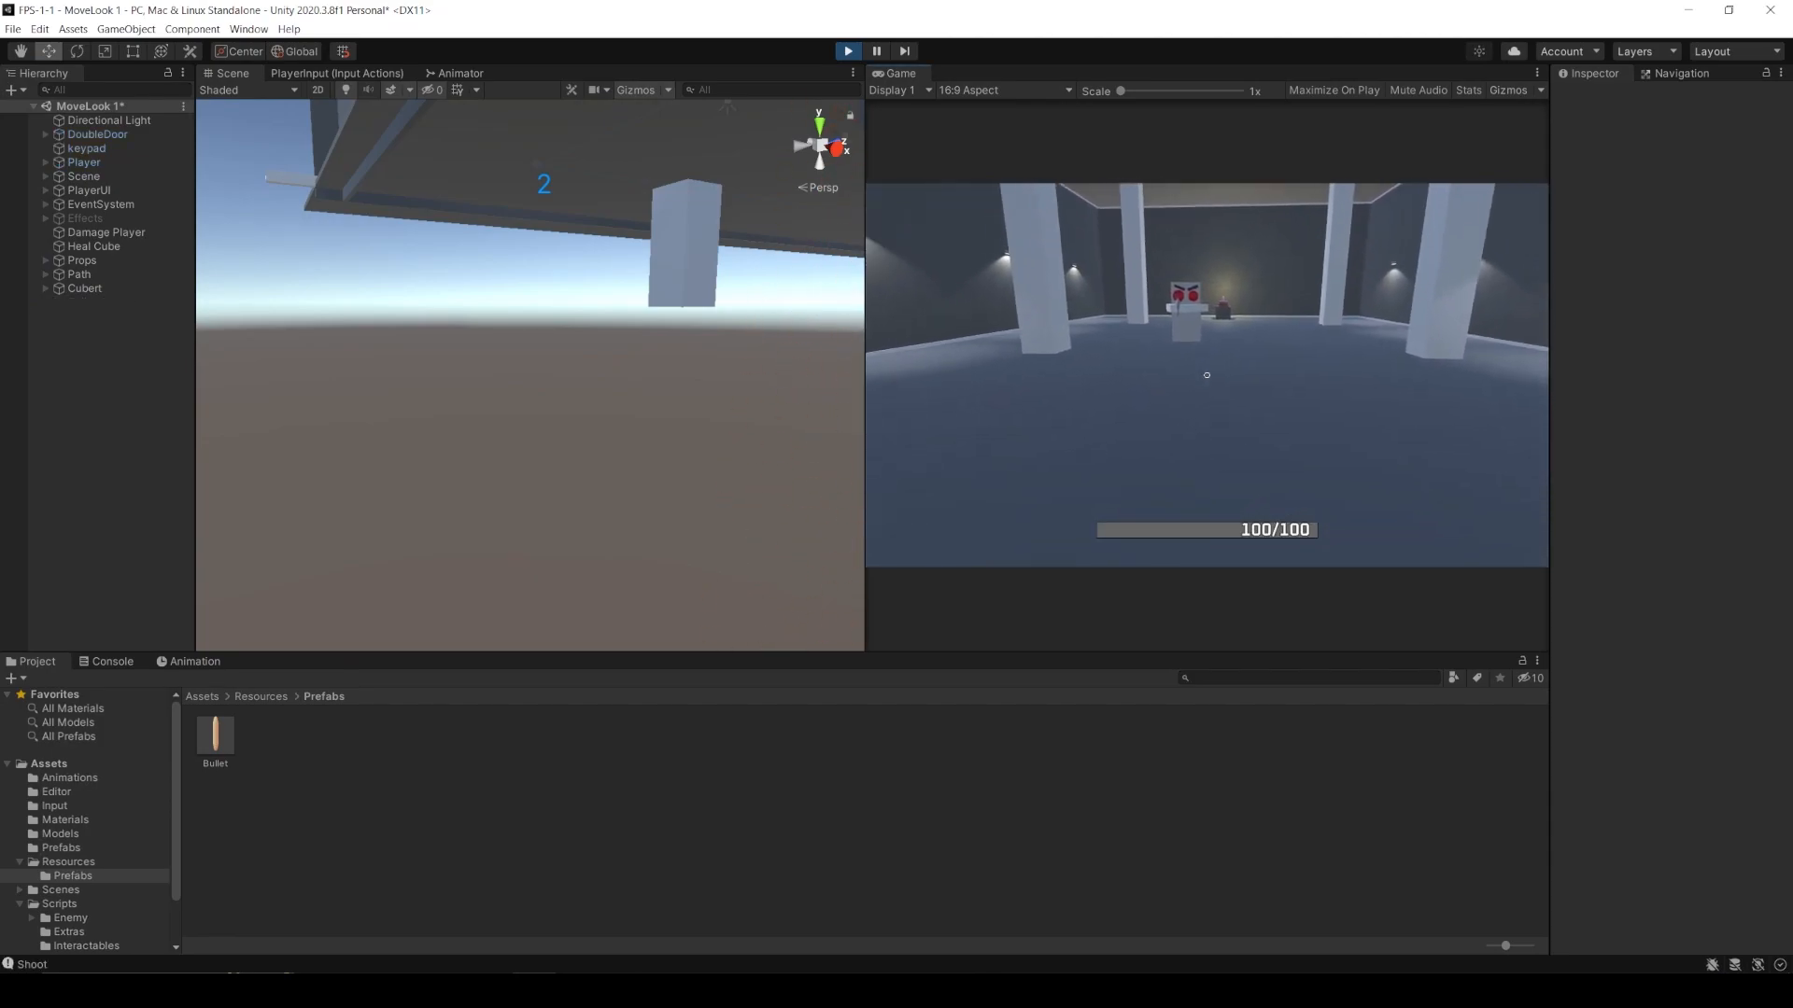
{"action": "left_click", "coordinate": [1207, 375]}
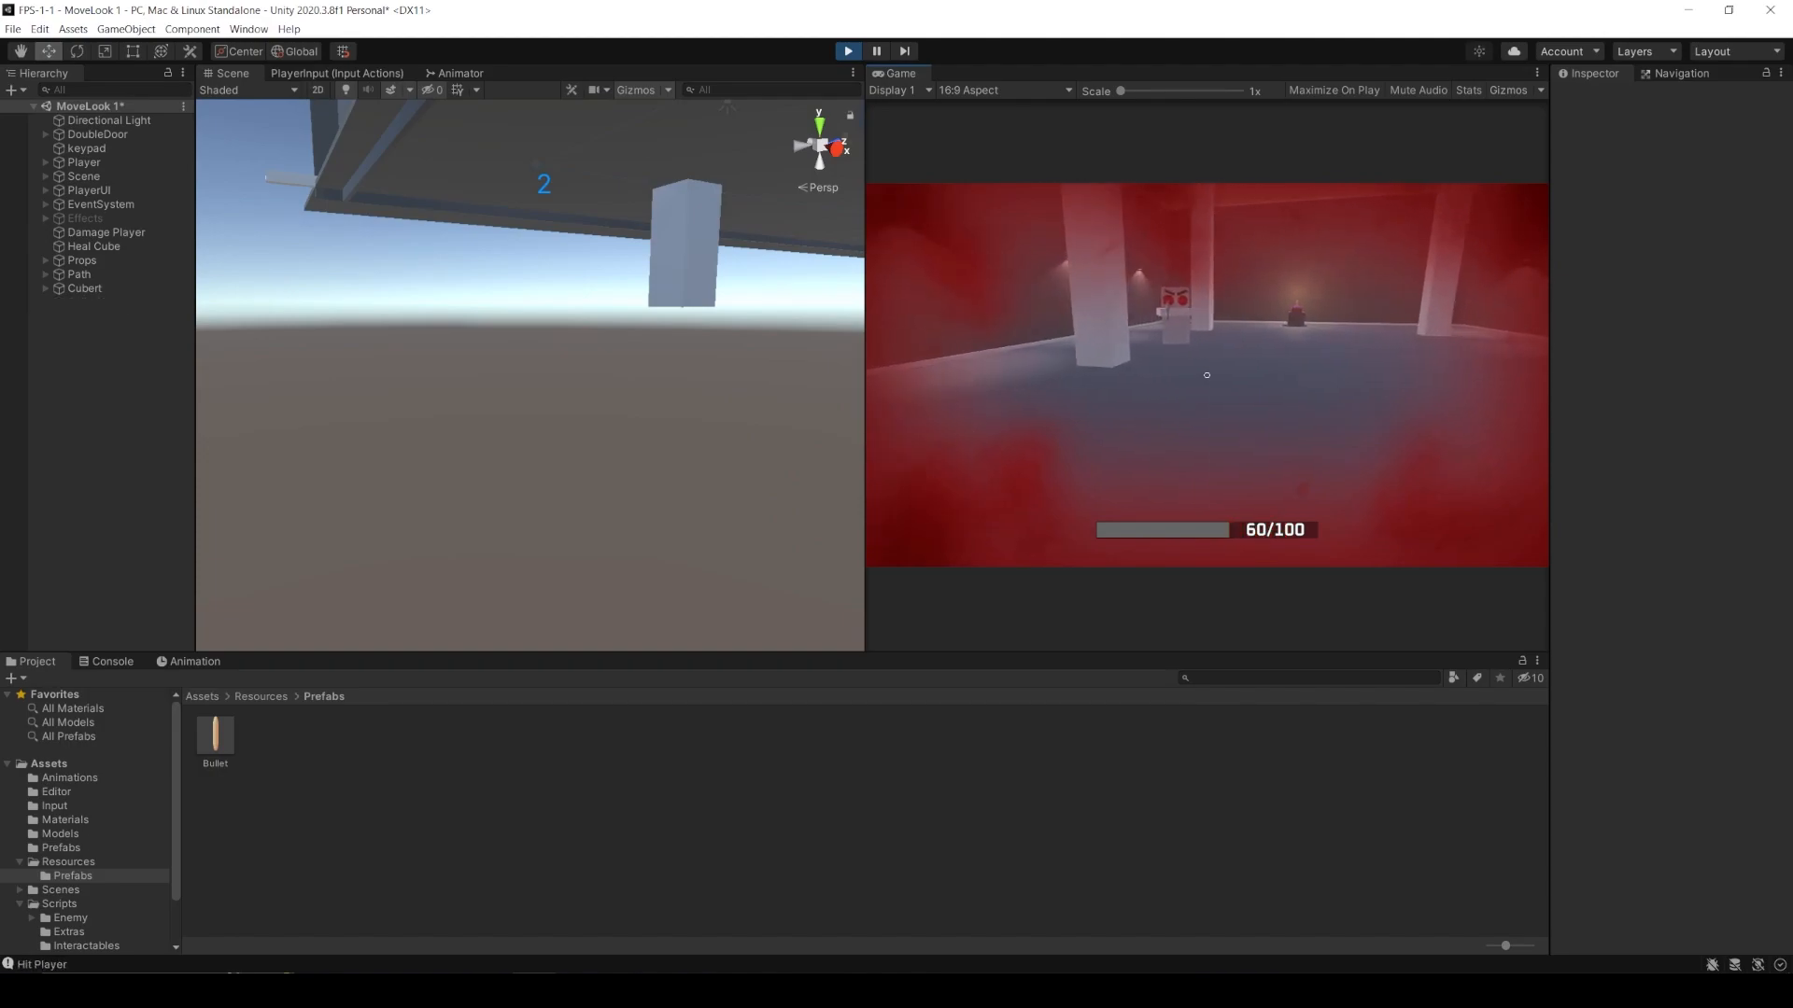
{"action": "key", "text": "ctrl+p"}
- In Visual Studio, insert Quaternion.AngleAxis(Random.Range(-3f,3f),Vector3.up) * before shootDirection in the bullet velocity line and save the script
{"action": "key", "text": "alt+Tab"}
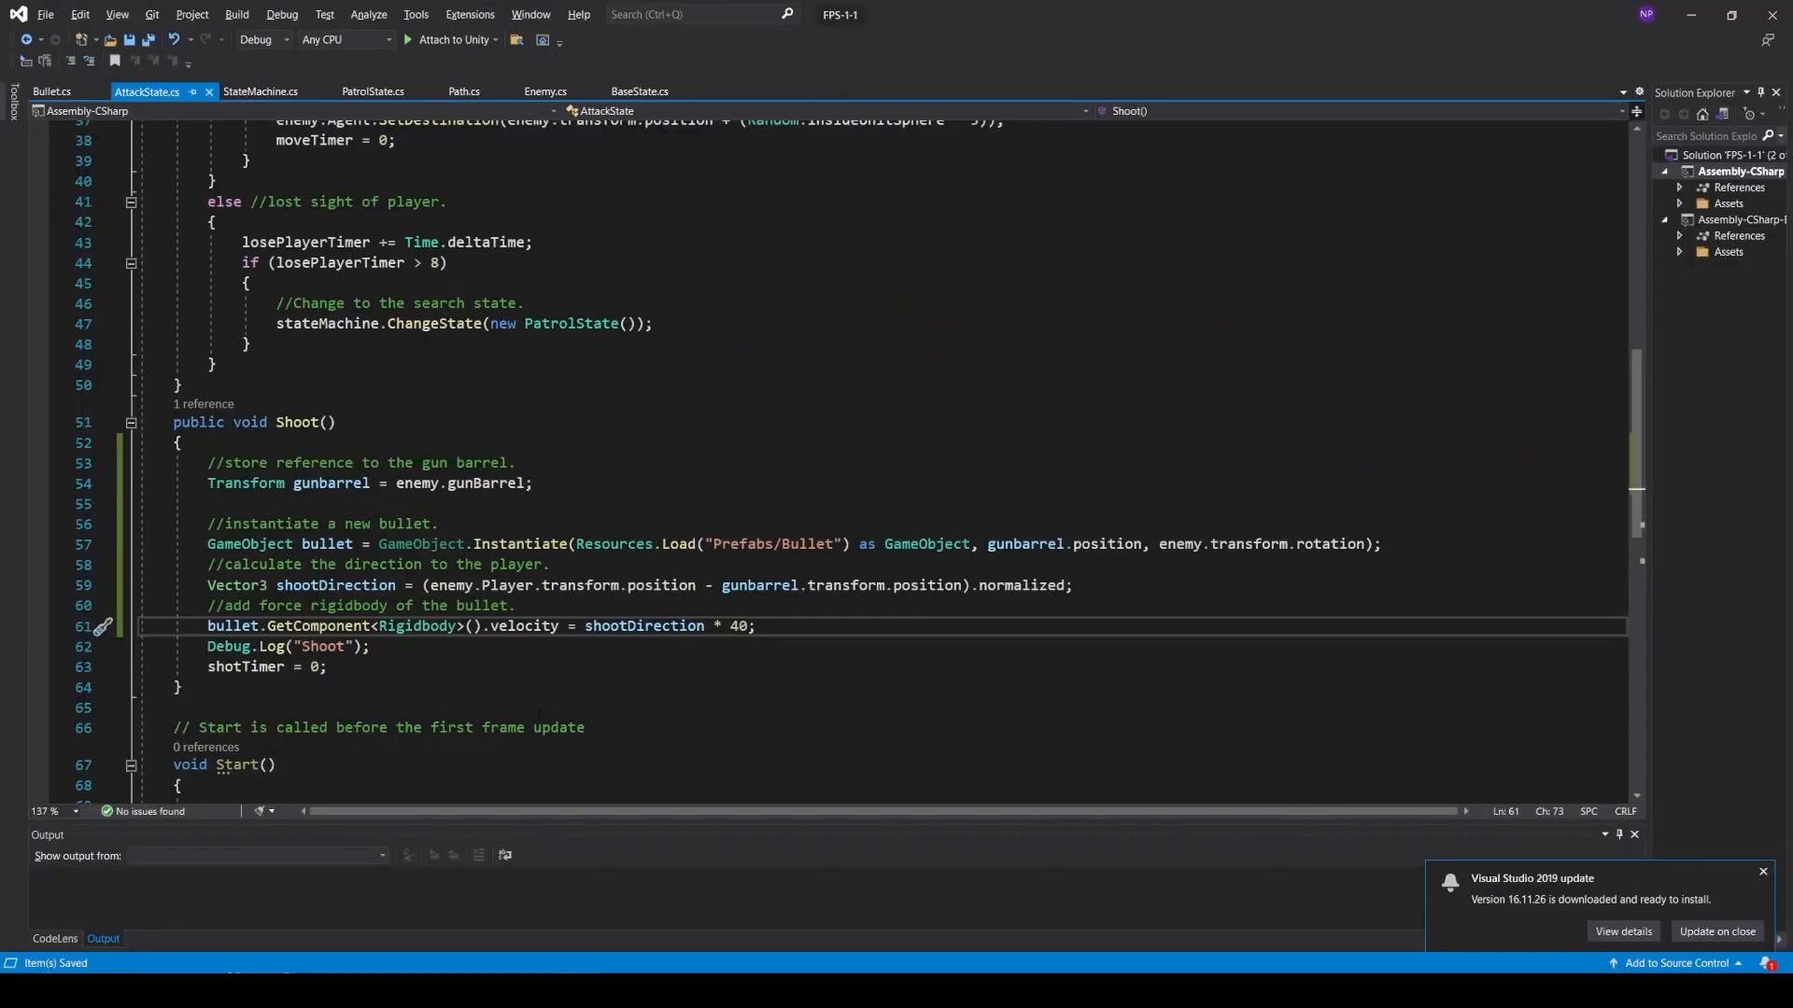
{"action": "left_click", "coordinate": [578, 625]}
{"action": "type", "text": "quaternion.AngleAxis "}
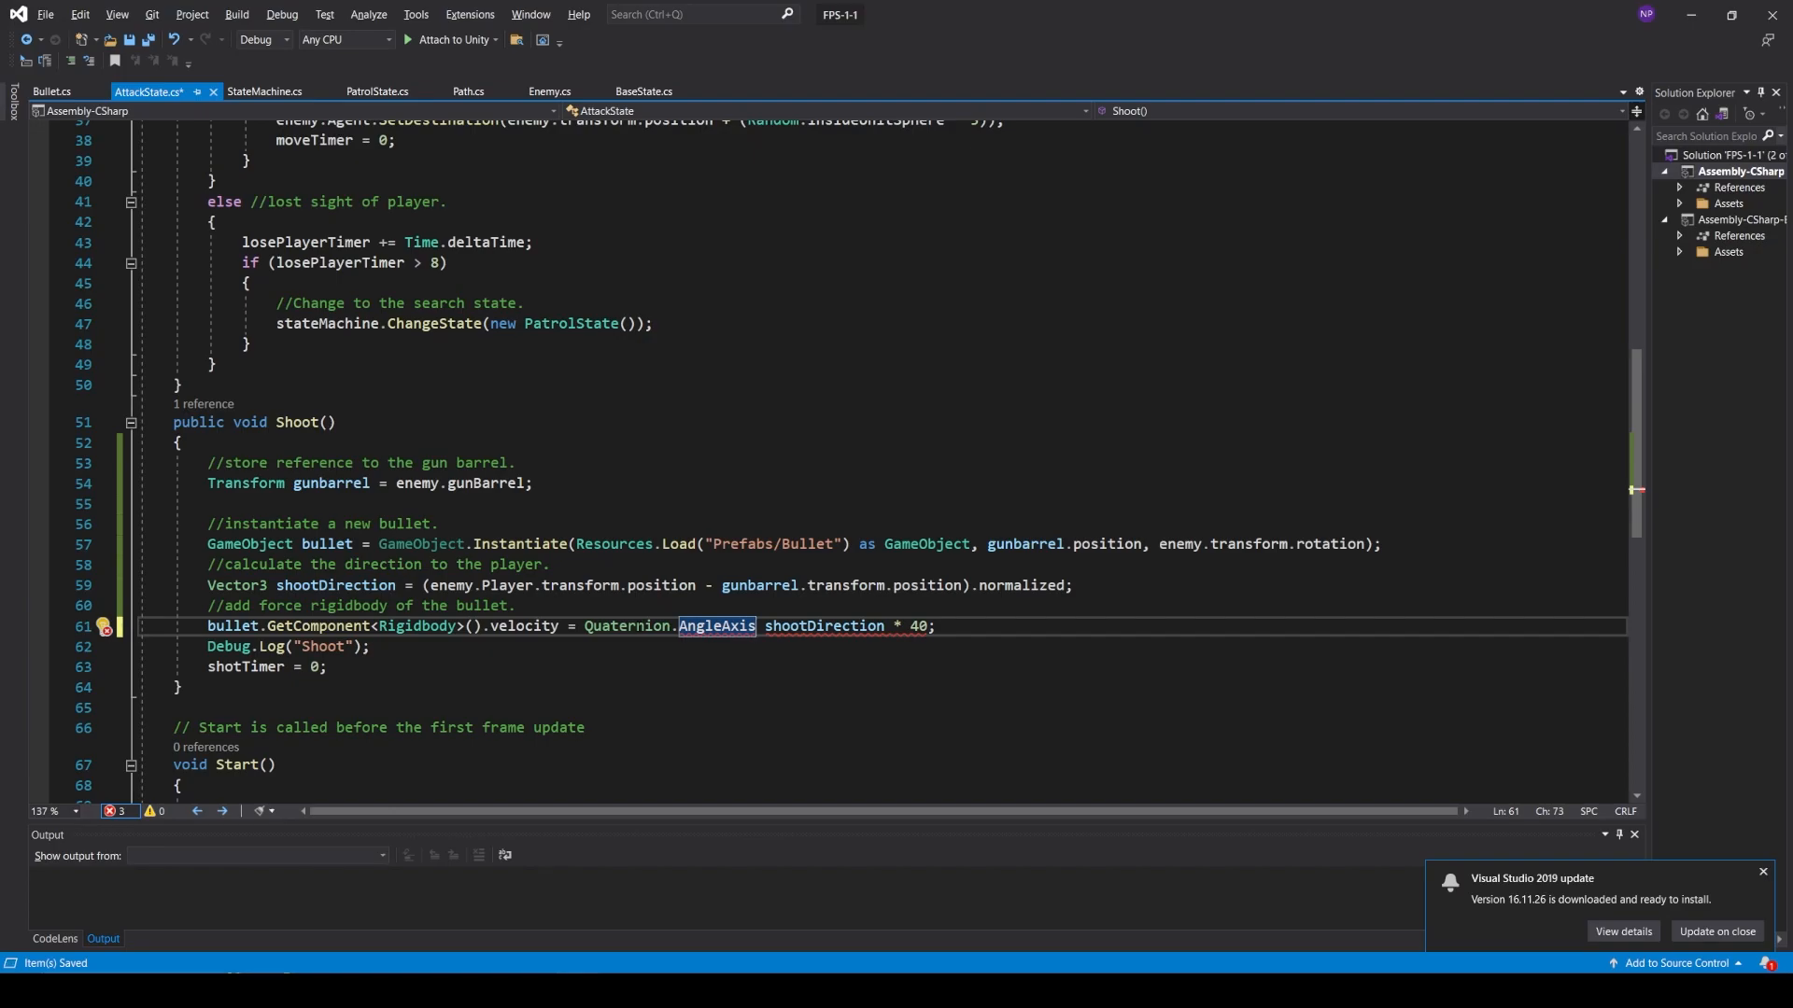
{"action": "type", "text": "("}
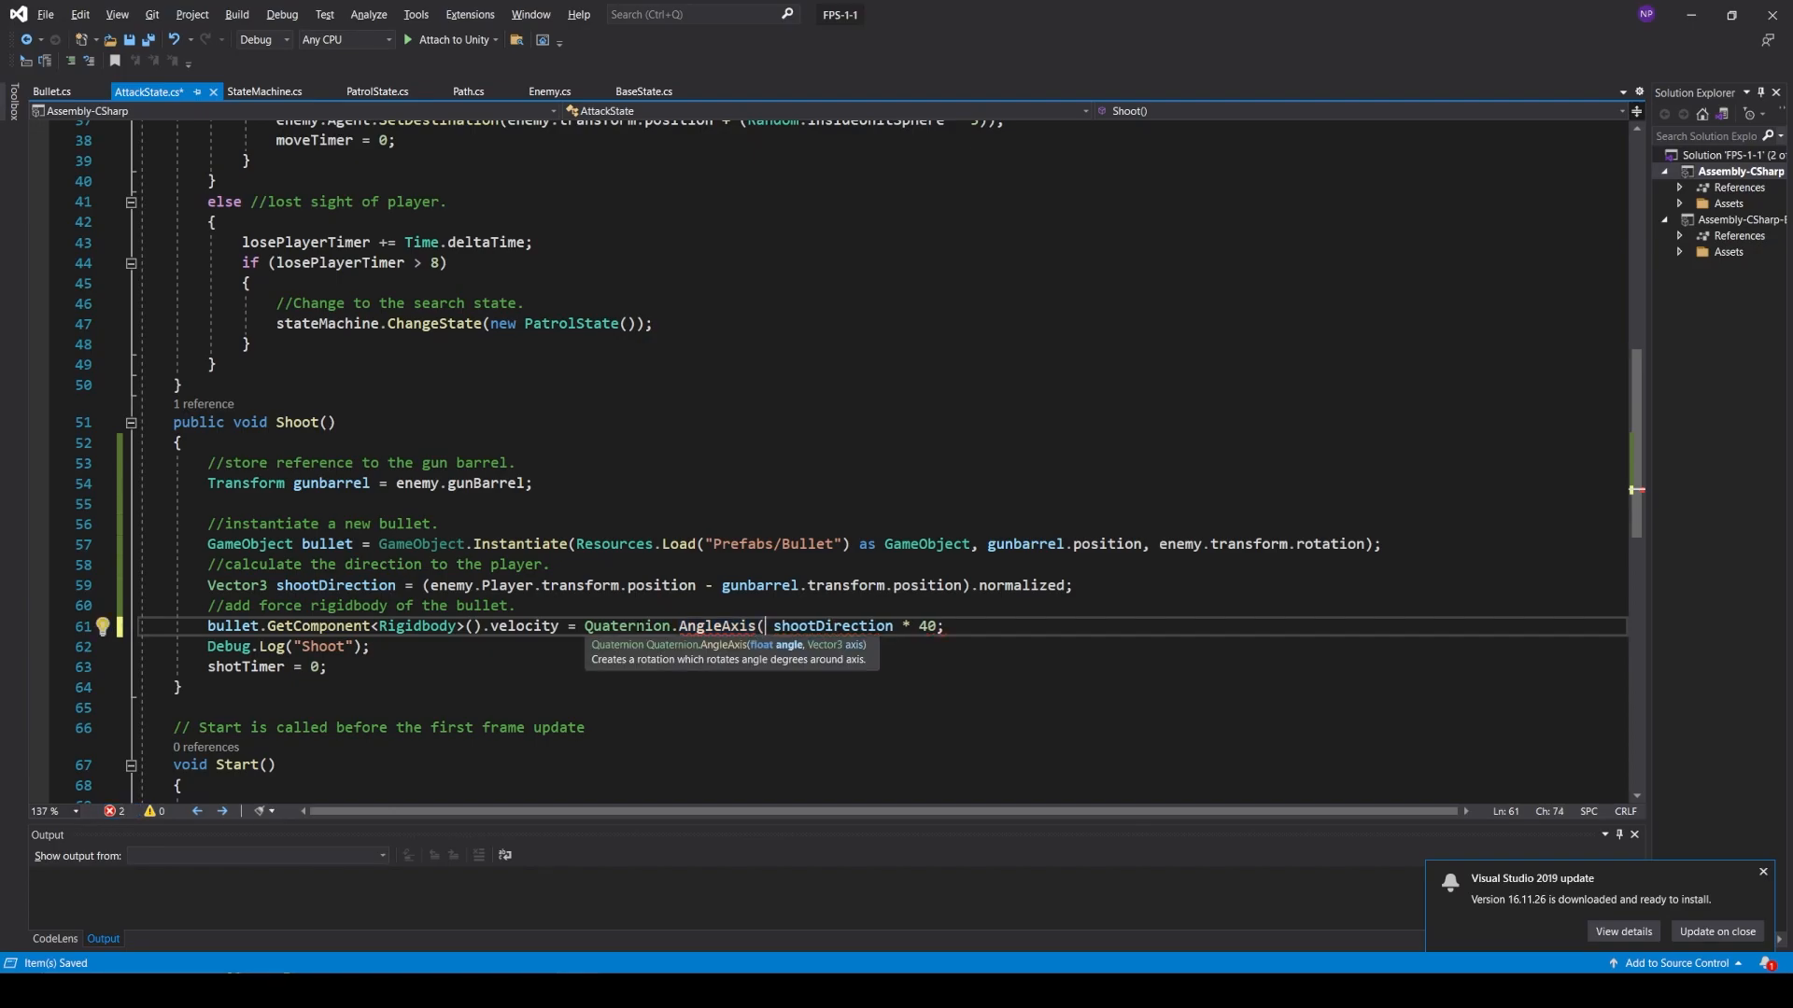
{"action": "type", "text": "Random.Range("}
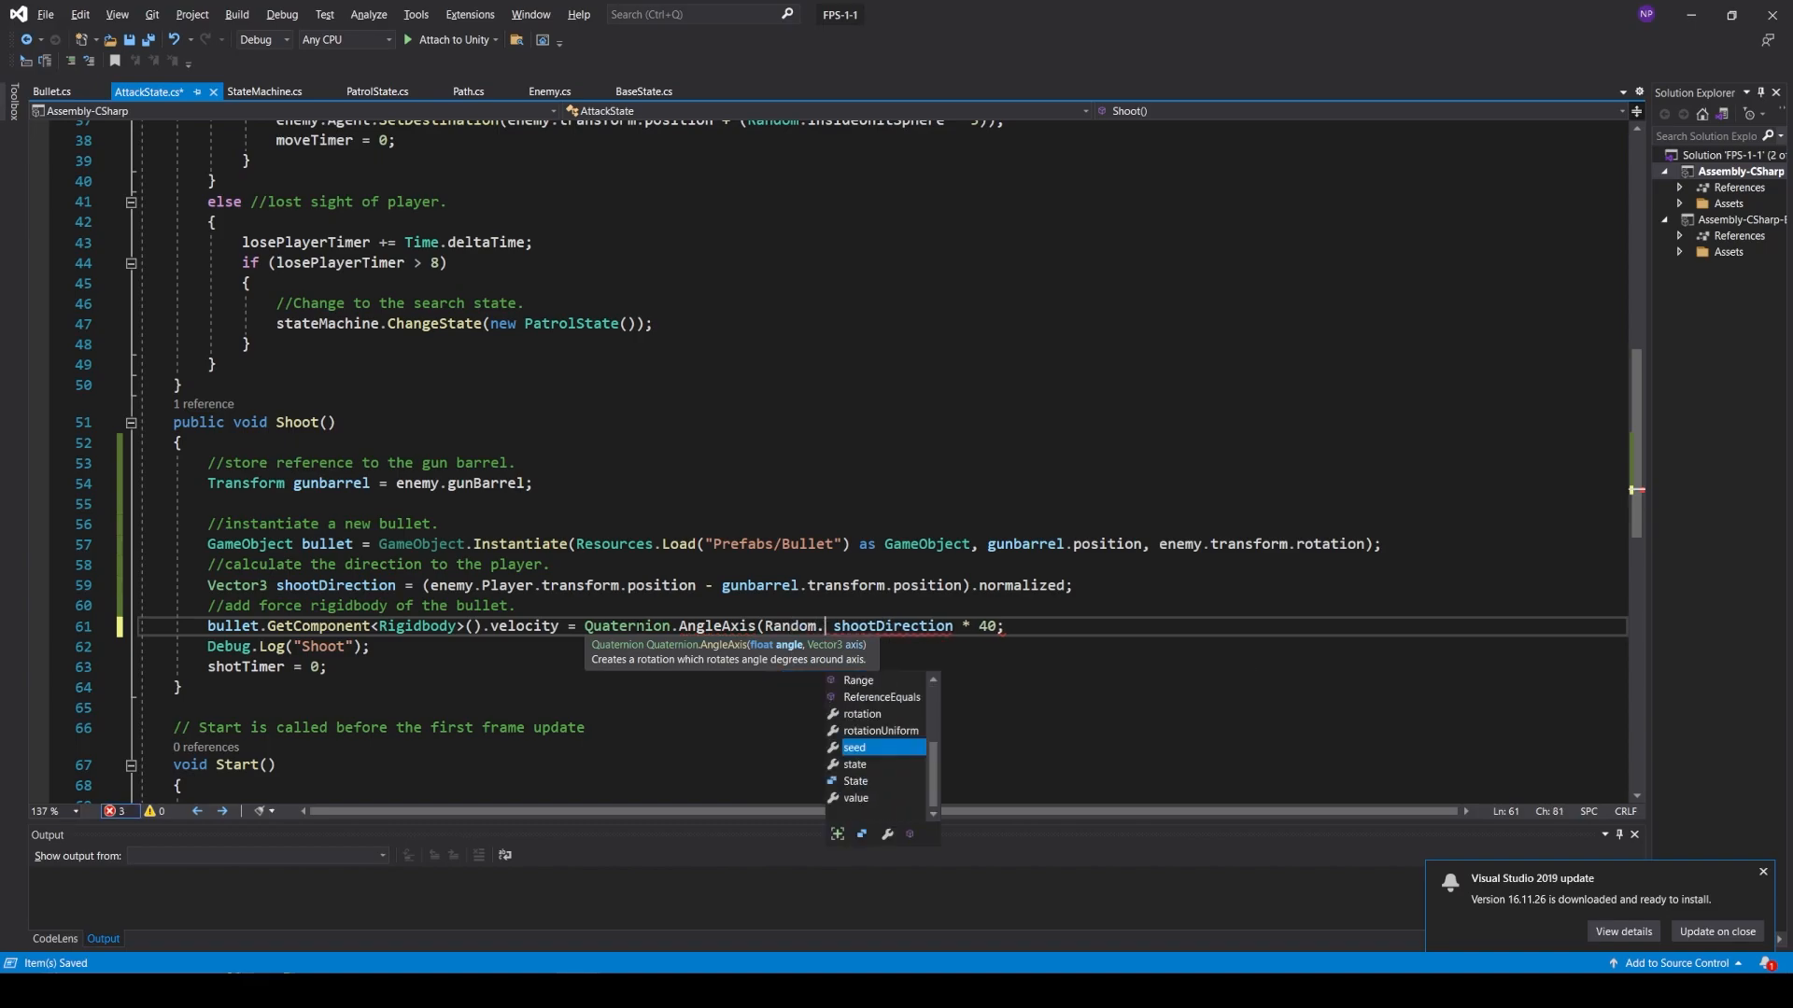
{"action": "type", "text": "-3f,3f)"}
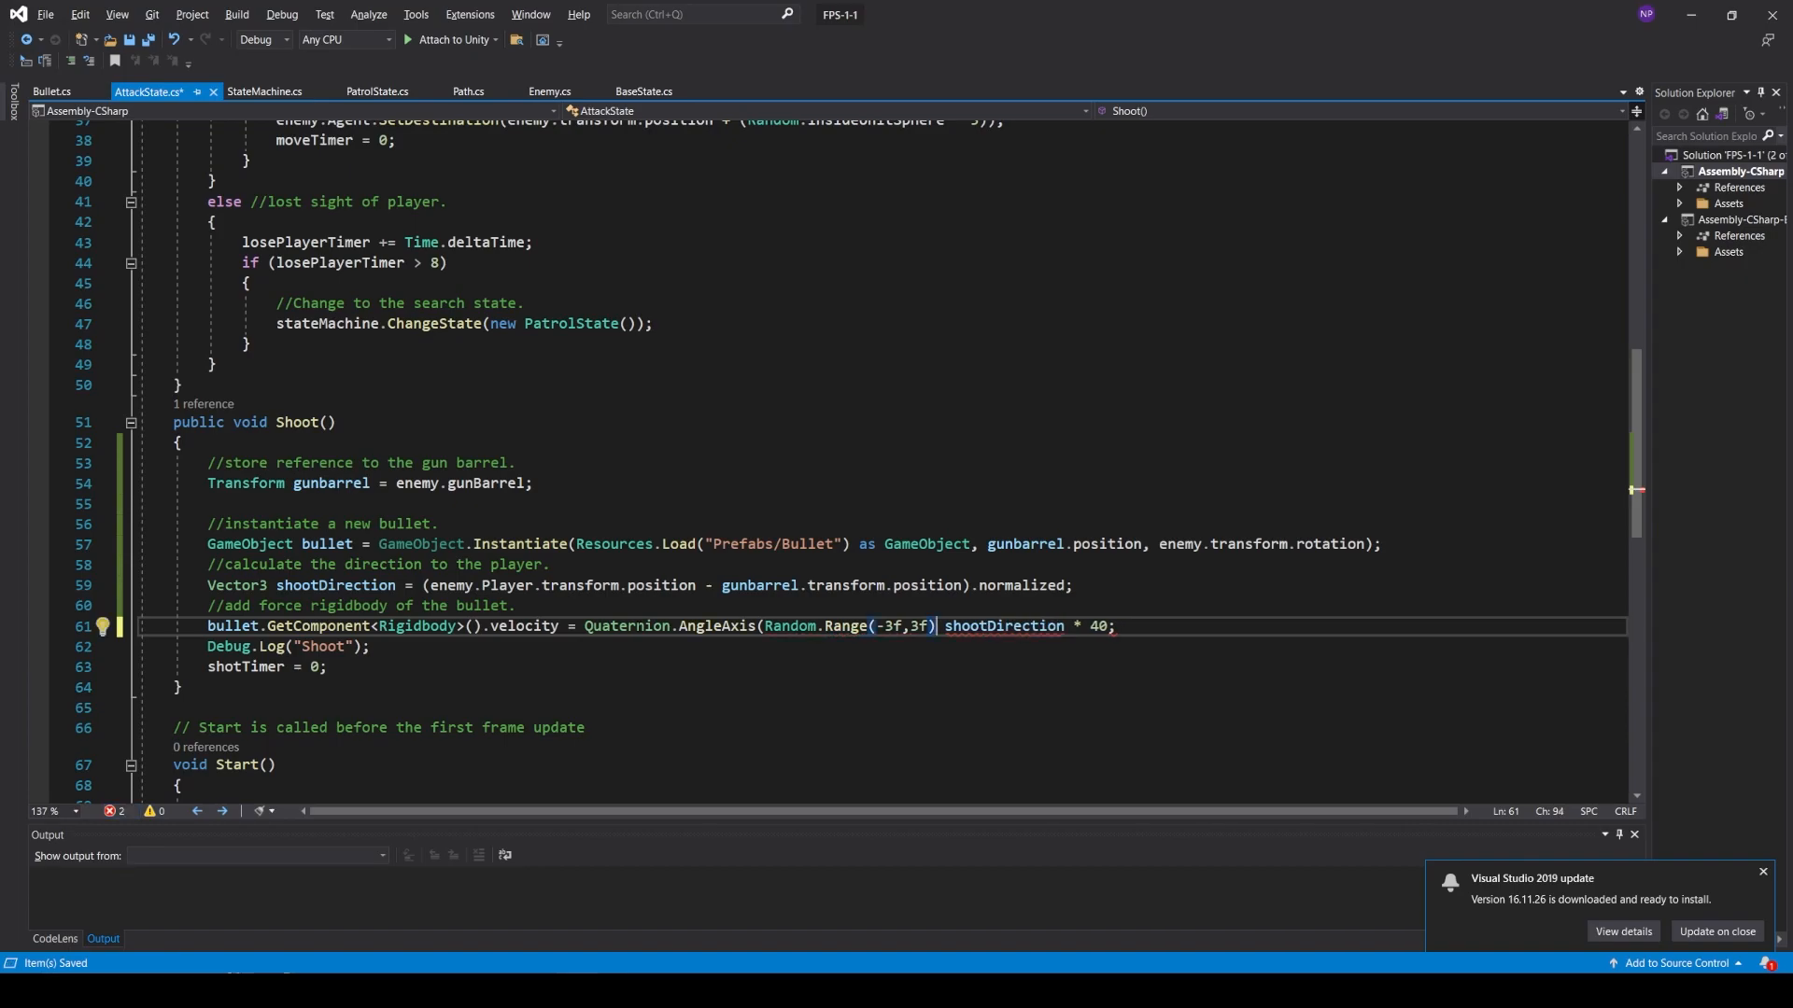
{"action": "type", "text": ","}
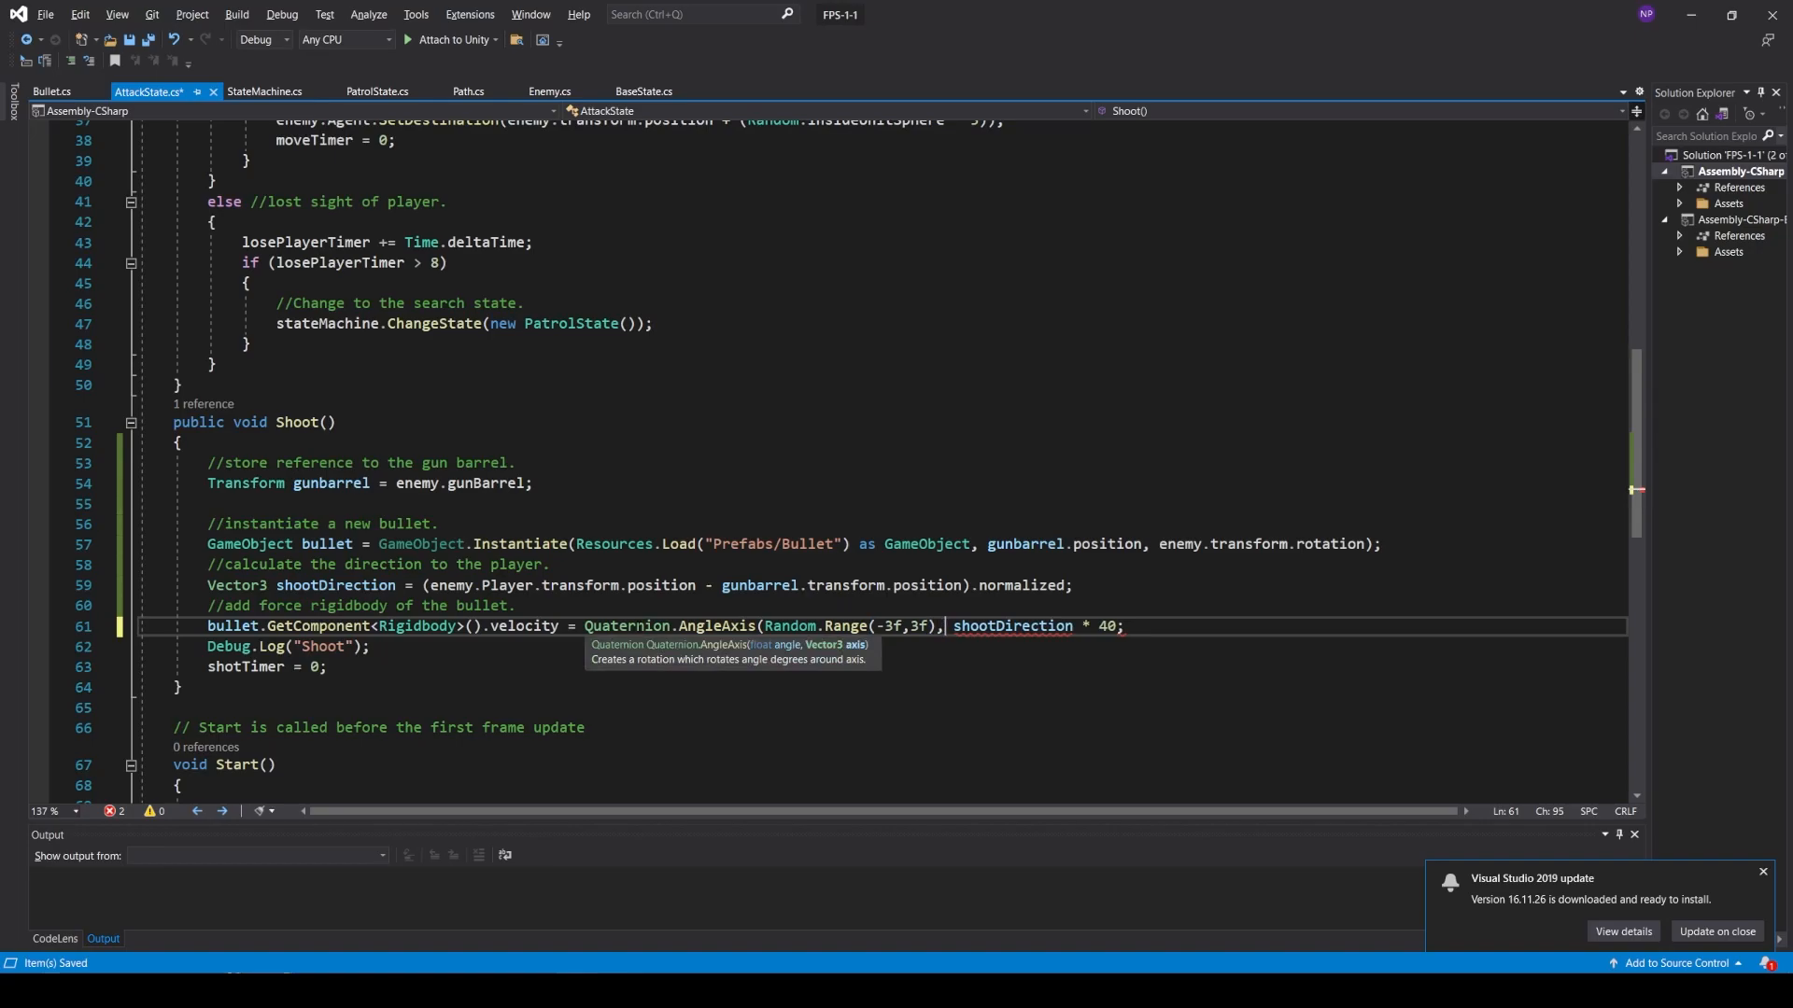
{"action": "type", "text": "Vector3.up"}
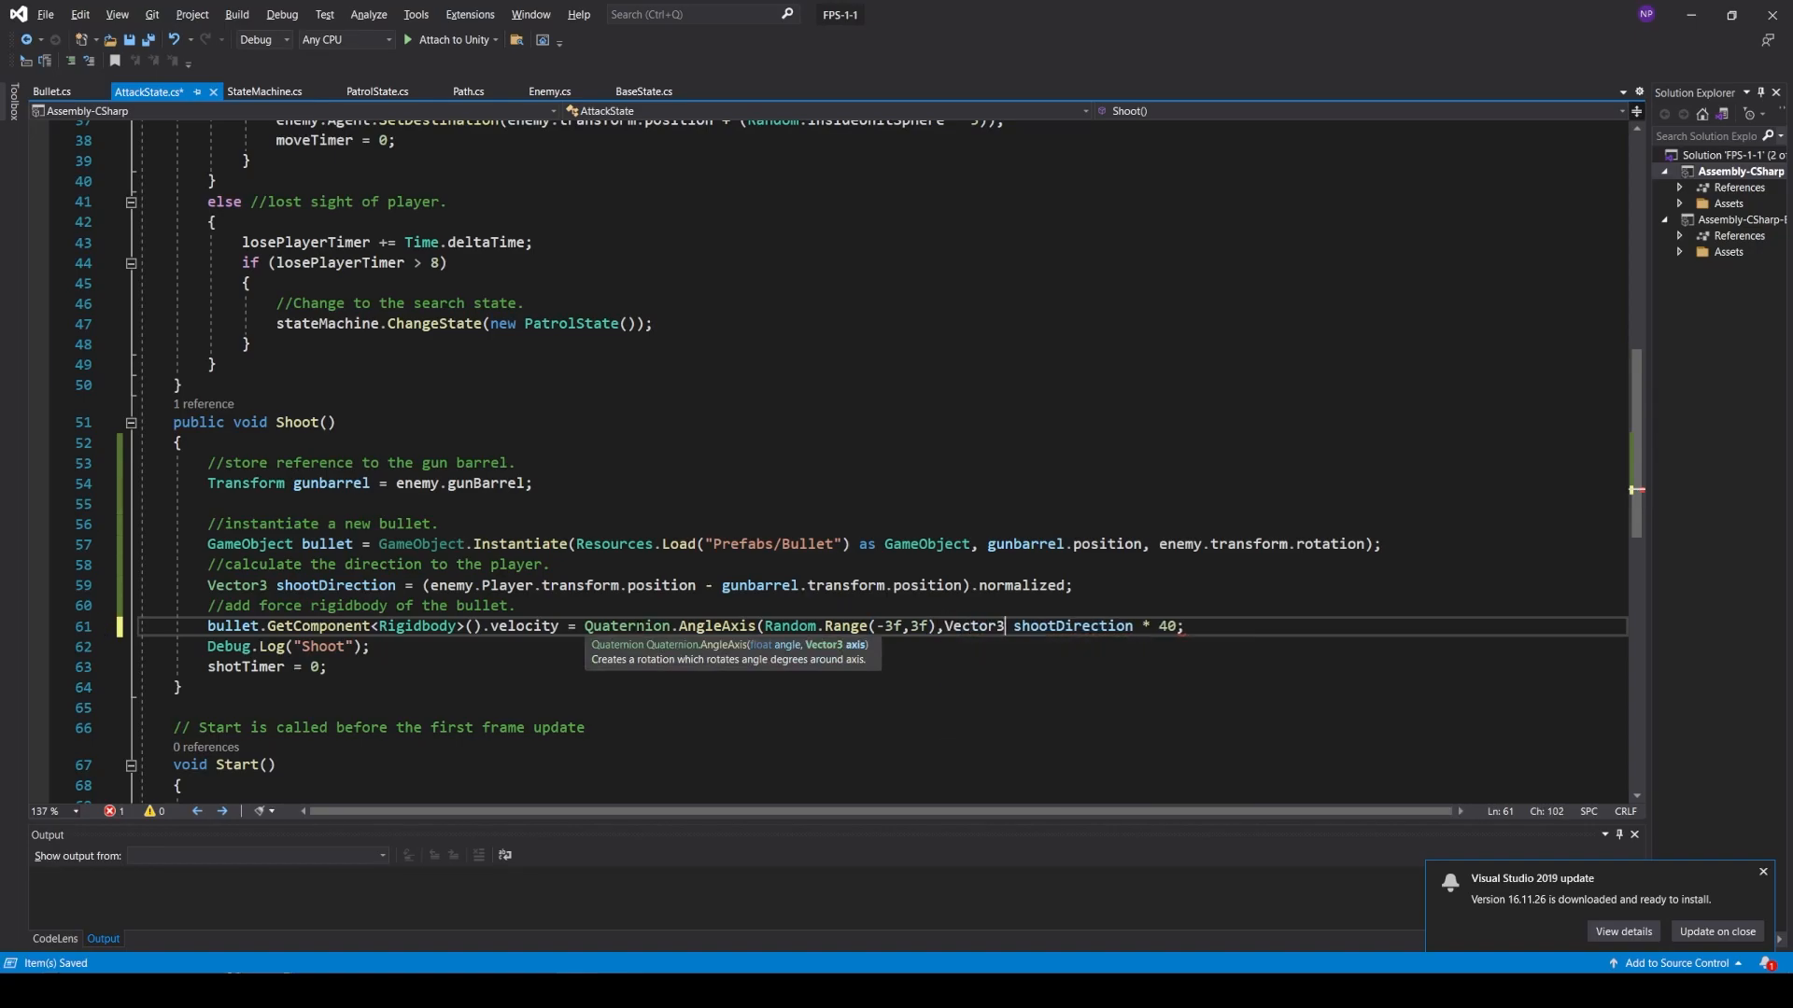
{"action": "type", "text": ") "}
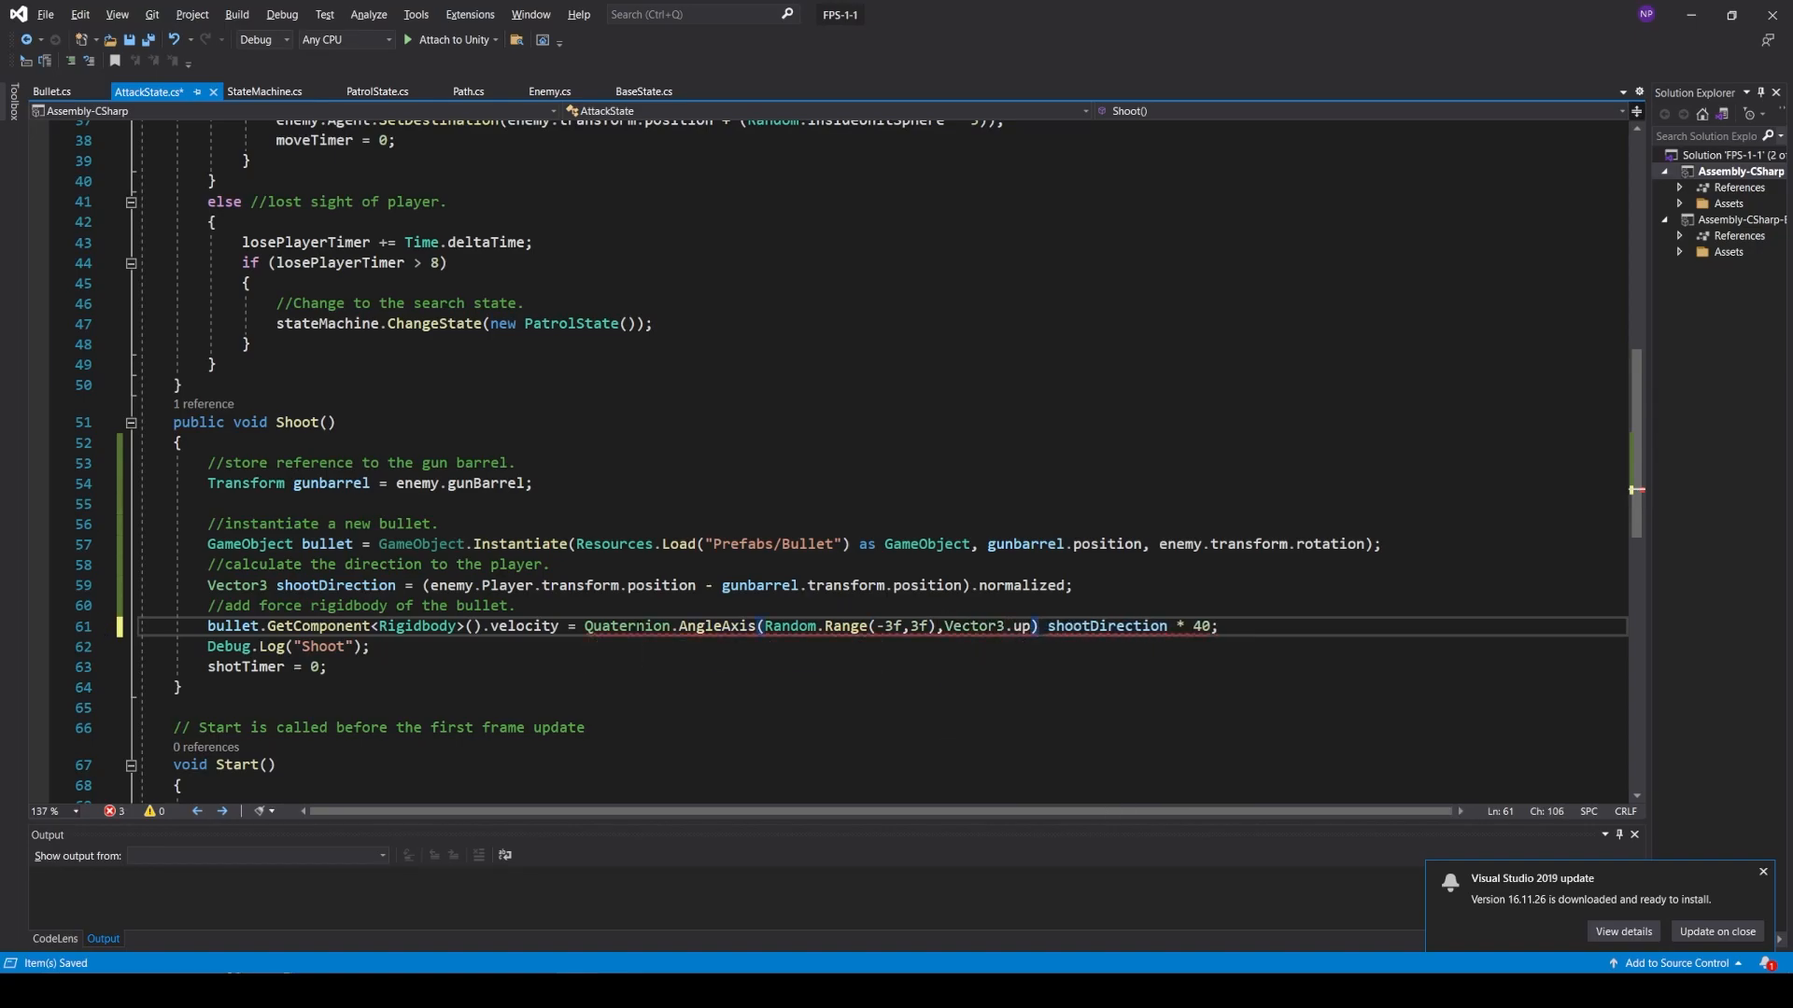
{"action": "type", "text": "*"}
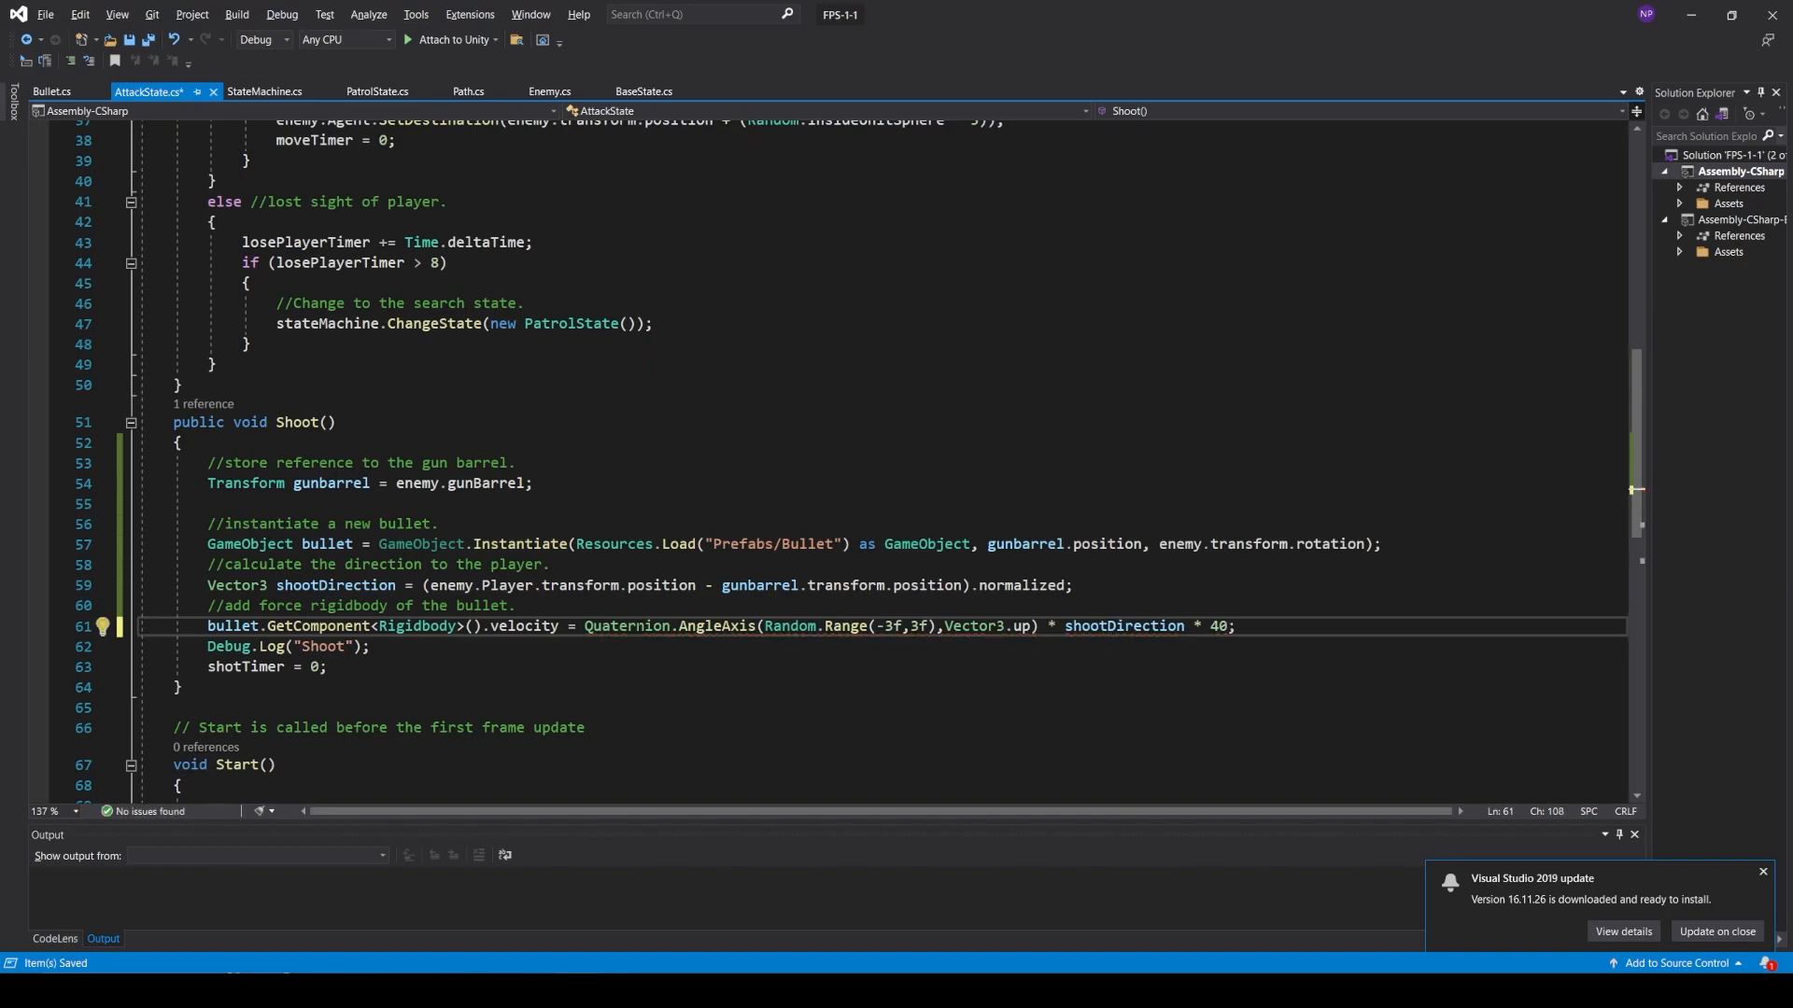
{"action": "left_click_drag", "start_coordinate": [1218, 626], "coordinate": [1245, 624]}
{"action": "key", "text": "ctrl+s"}
- Return to Unity and play the scene, moving around in front of the enemy to test the randomized bullet spread, and stop play mode
{"action": "key", "text": "alt+Tab"}
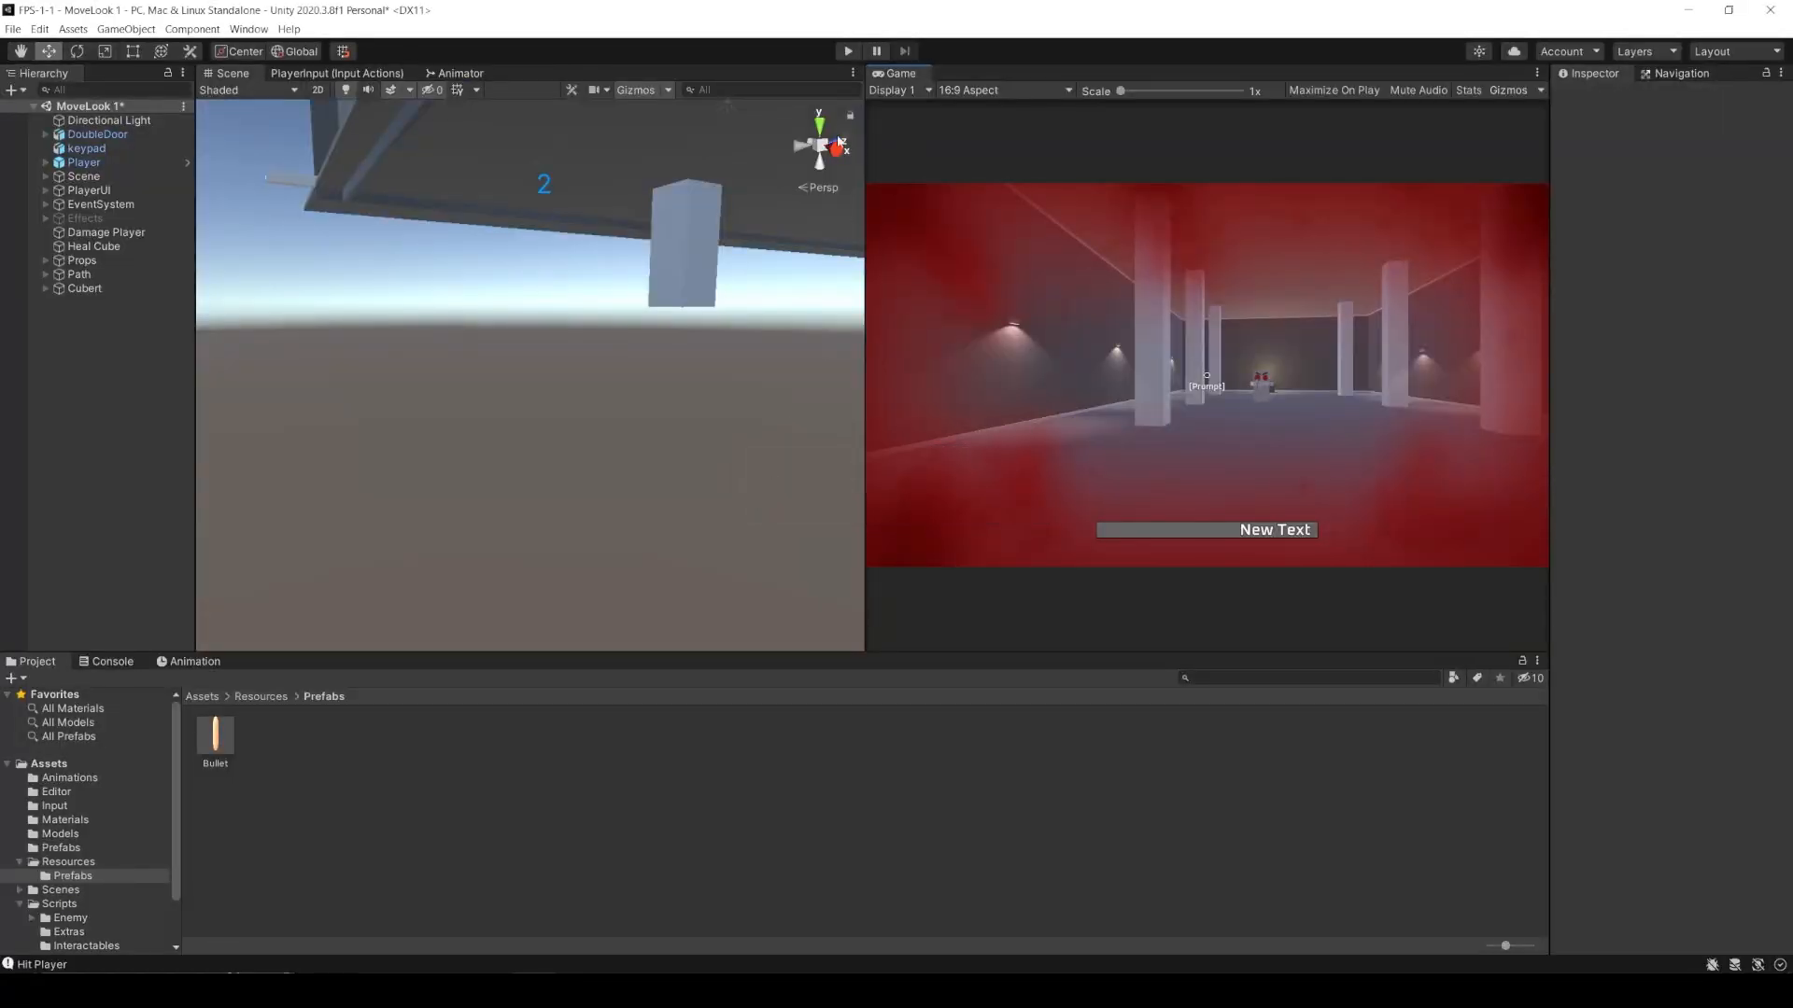
{"action": "left_click", "coordinate": [848, 51]}
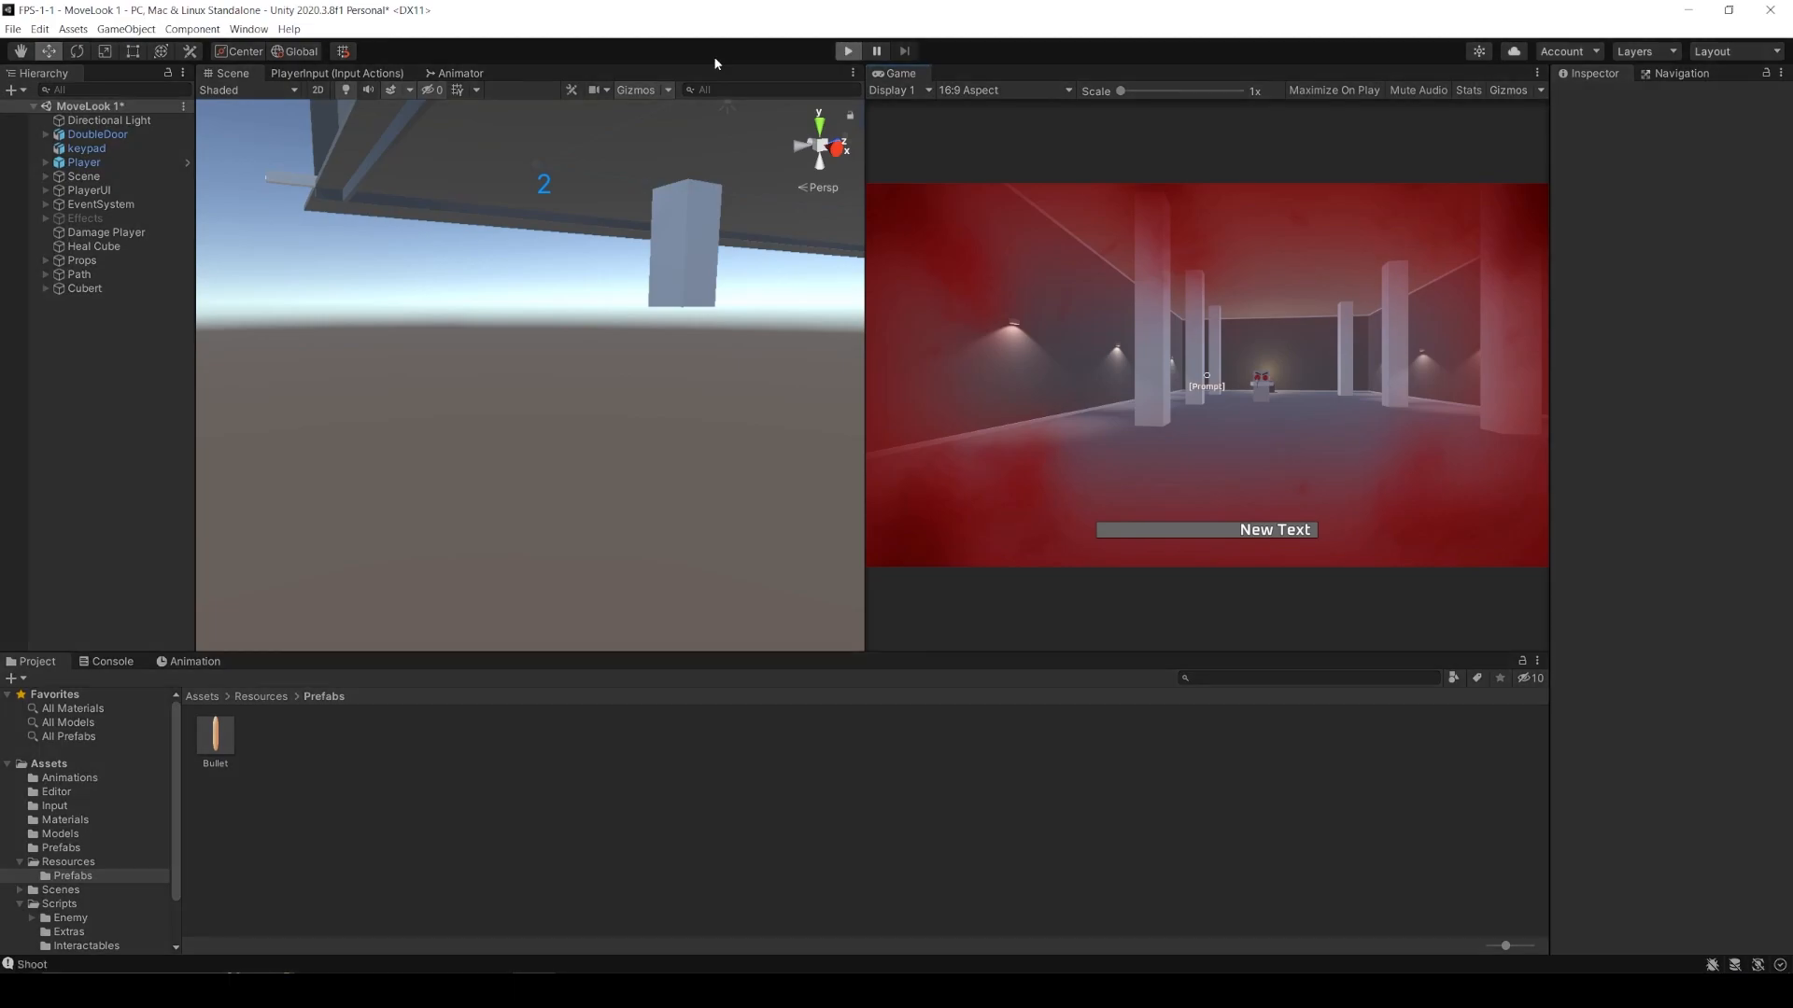
{"action": "key", "text": "w"}
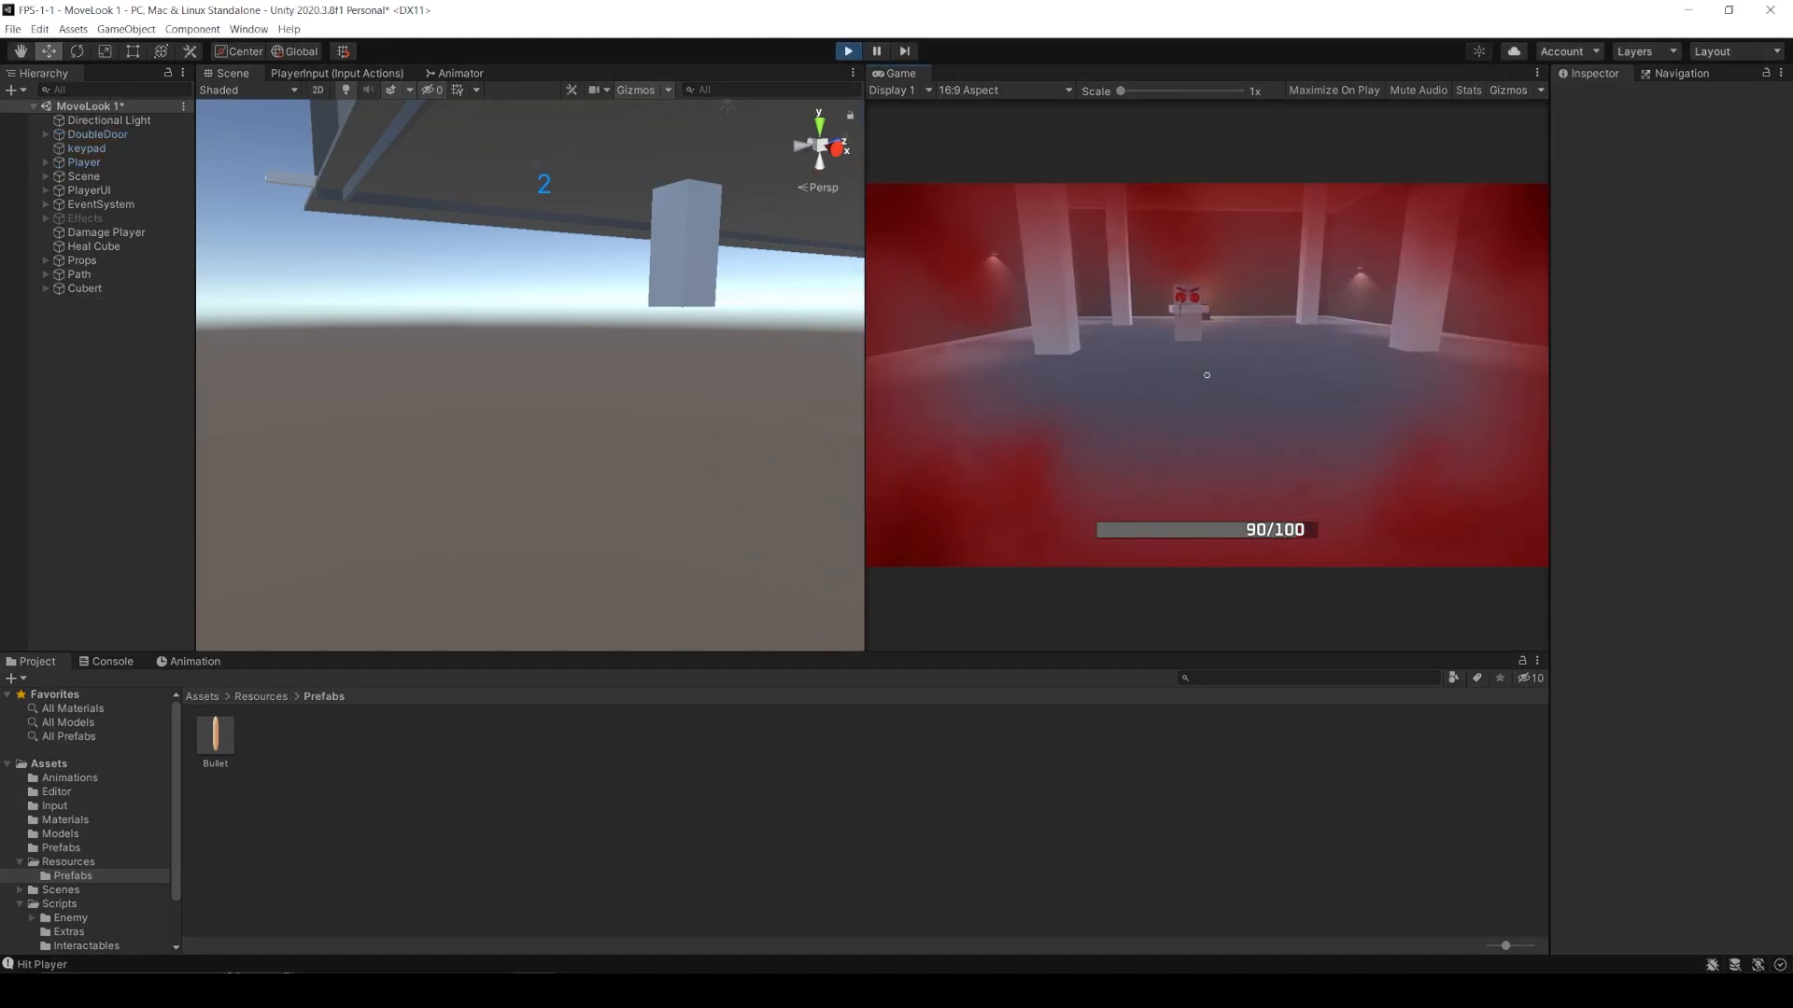
{"action": "key", "text": "d"}
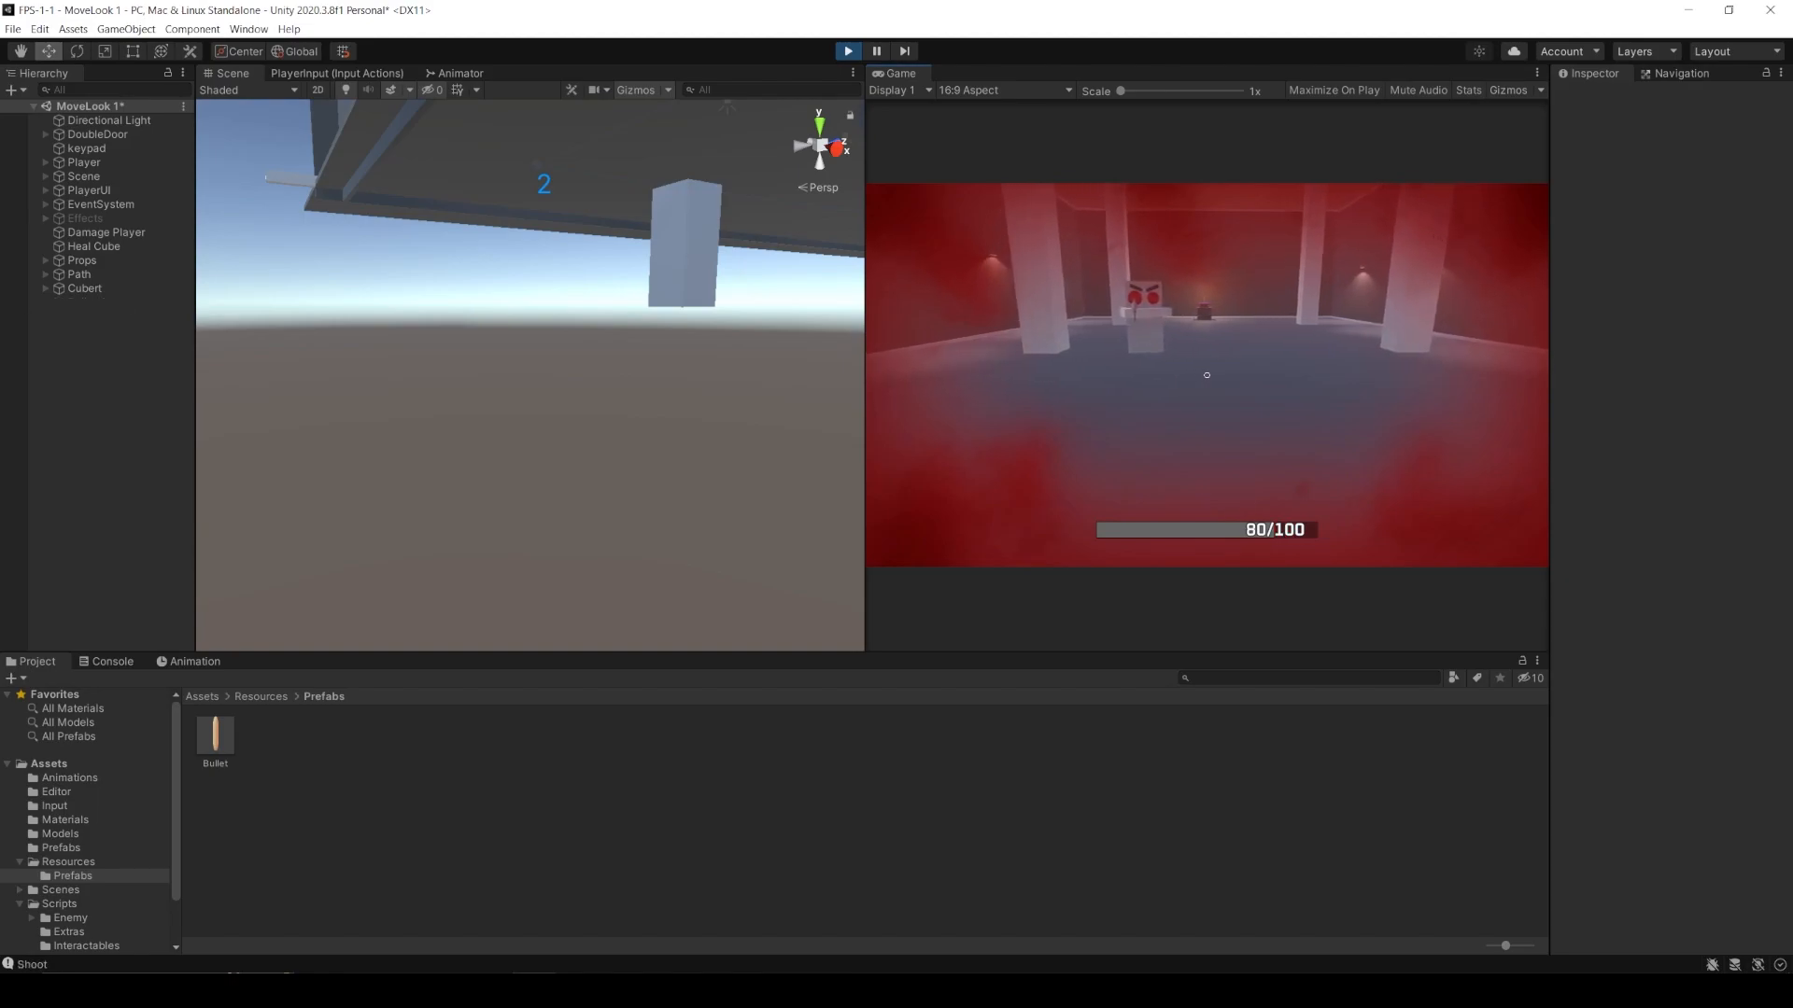
{"action": "key", "text": "s"}
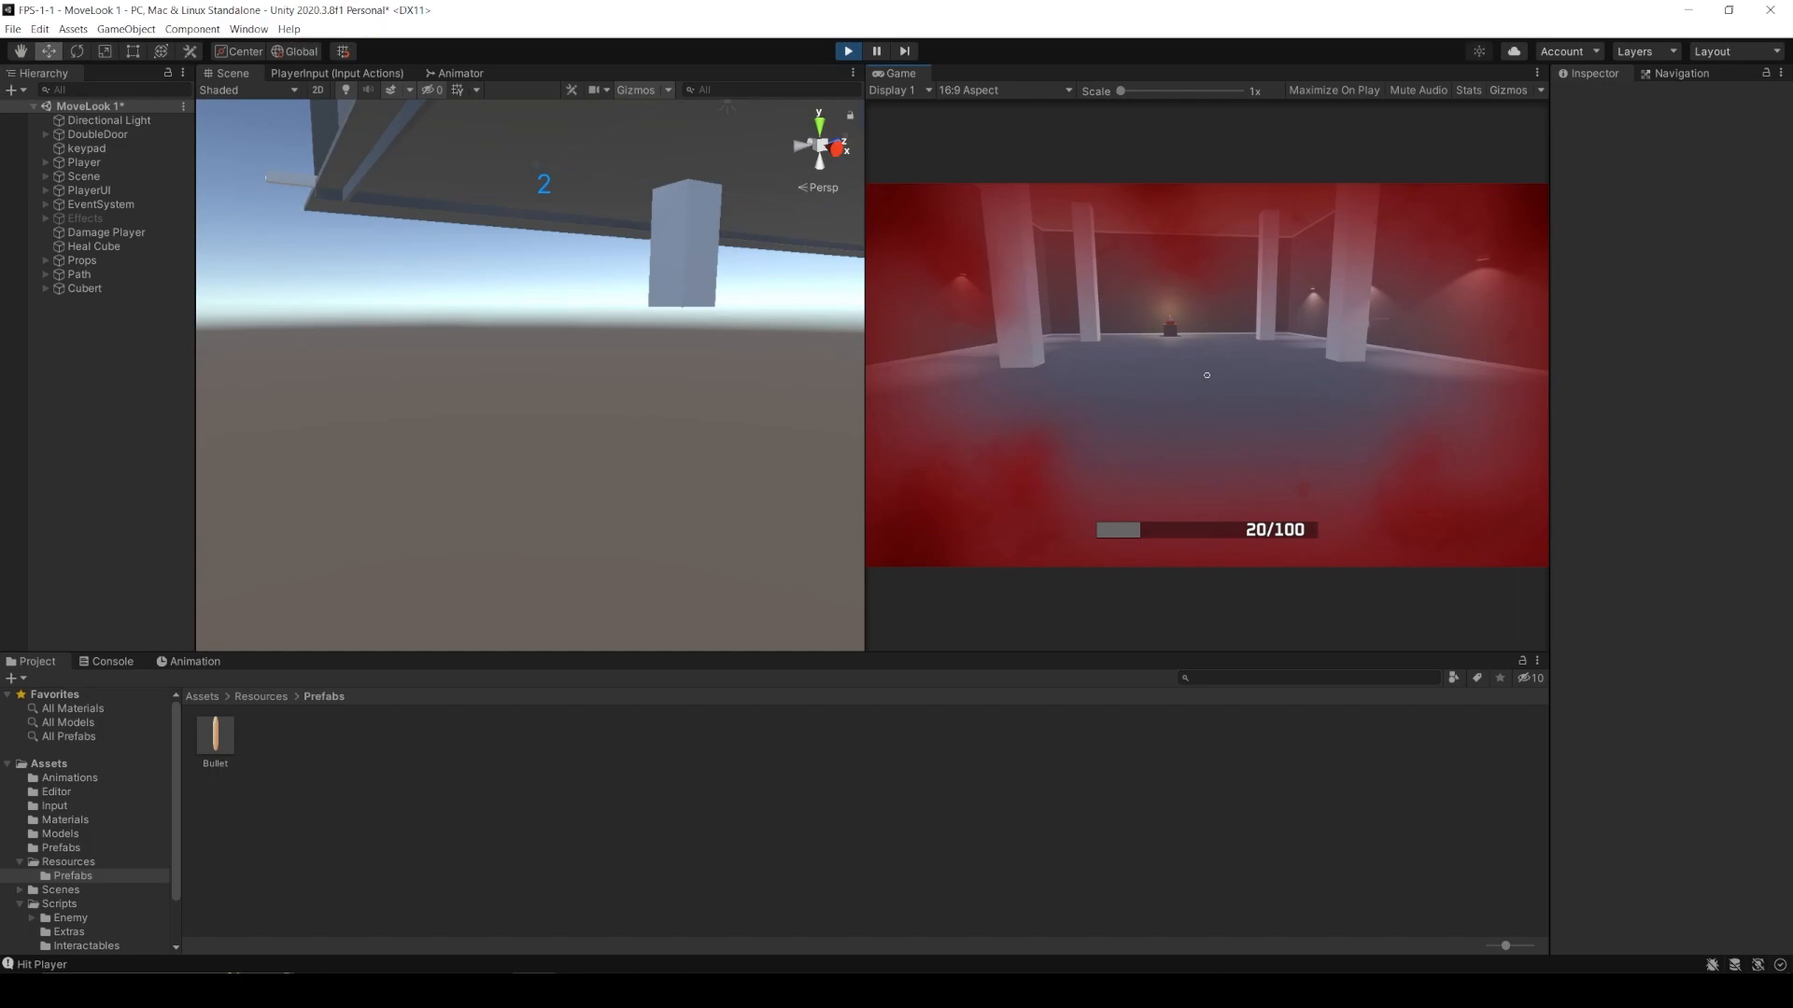
{"action": "key", "text": "ctrl+p"}
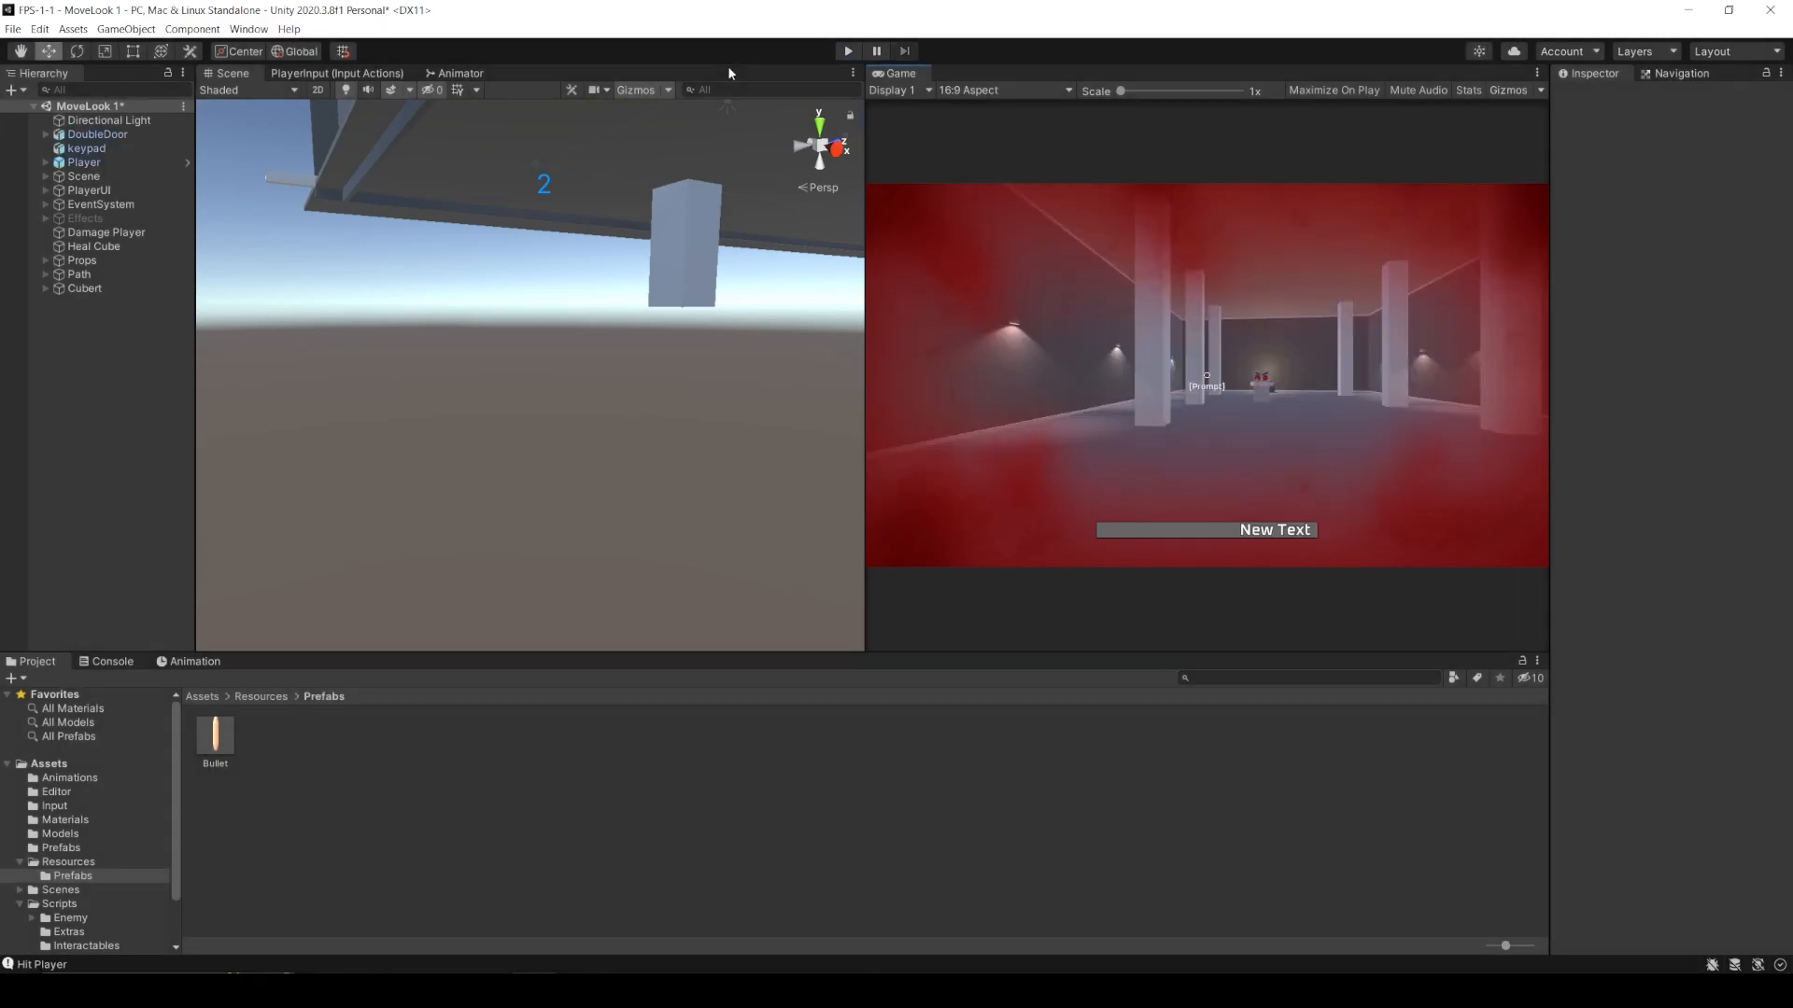